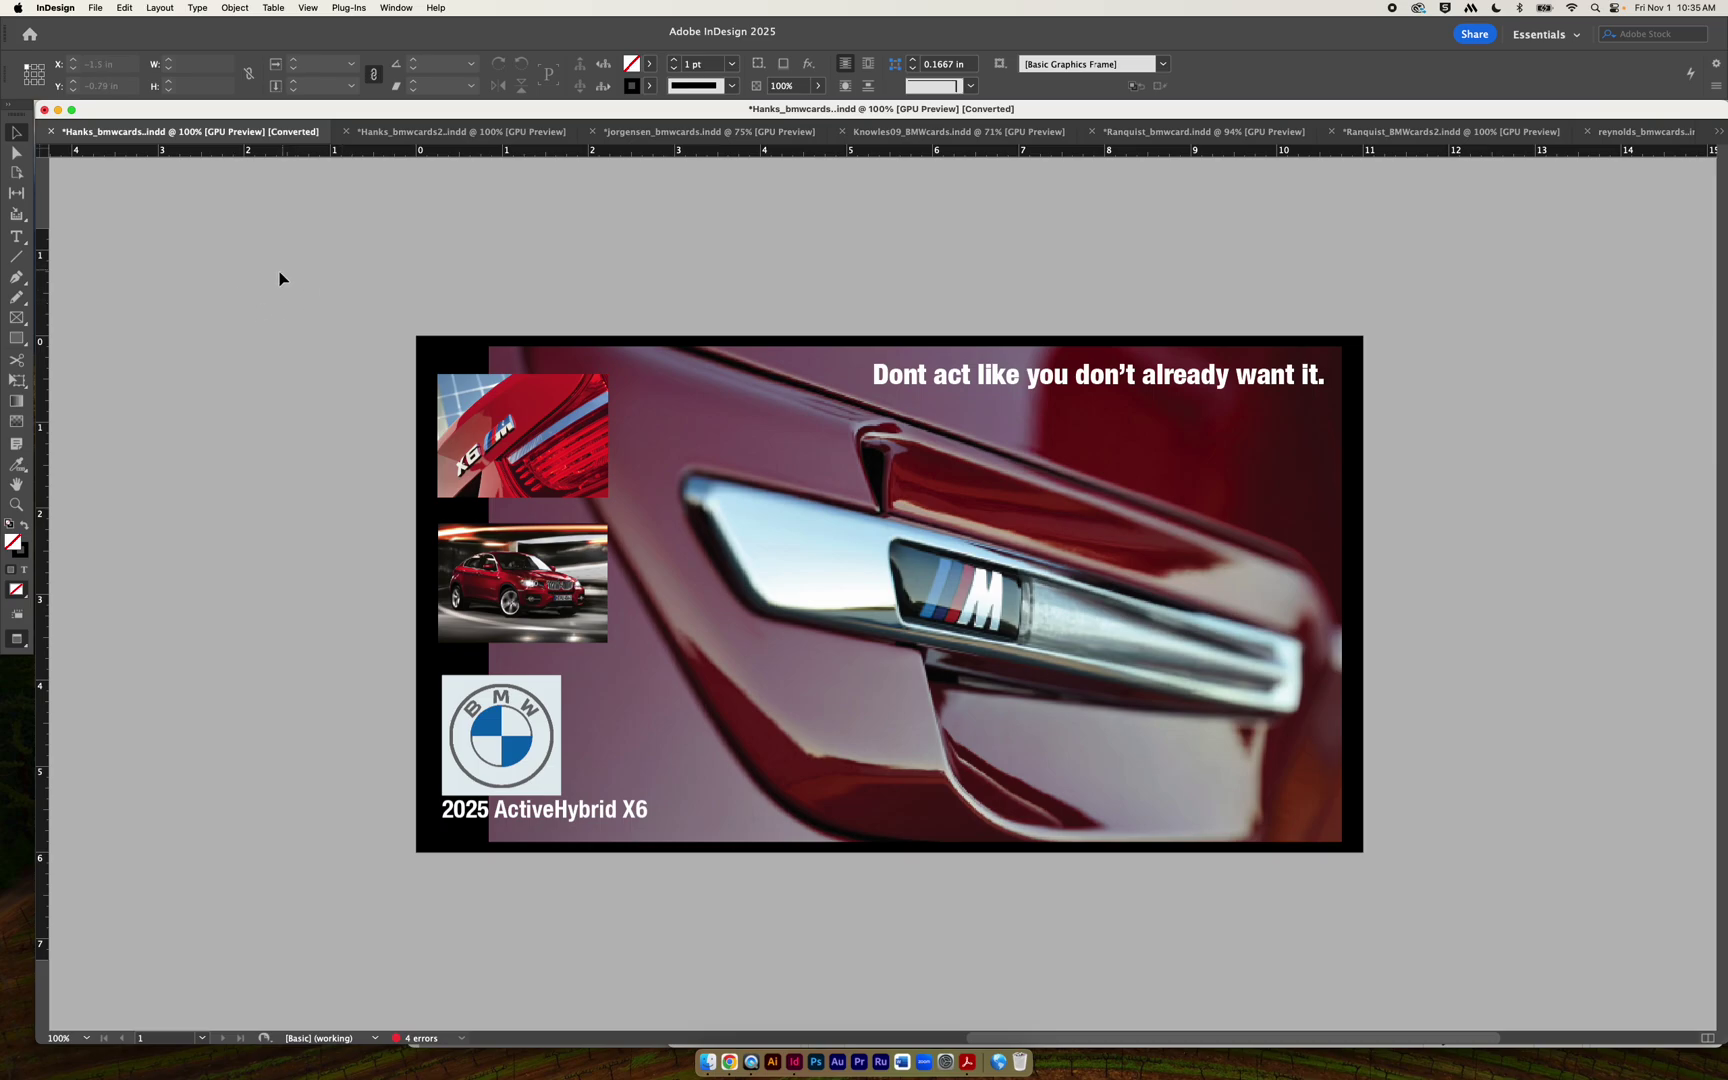
Look over the second BMW card document, return to the first card and examine its layout.
left_click(419, 133)
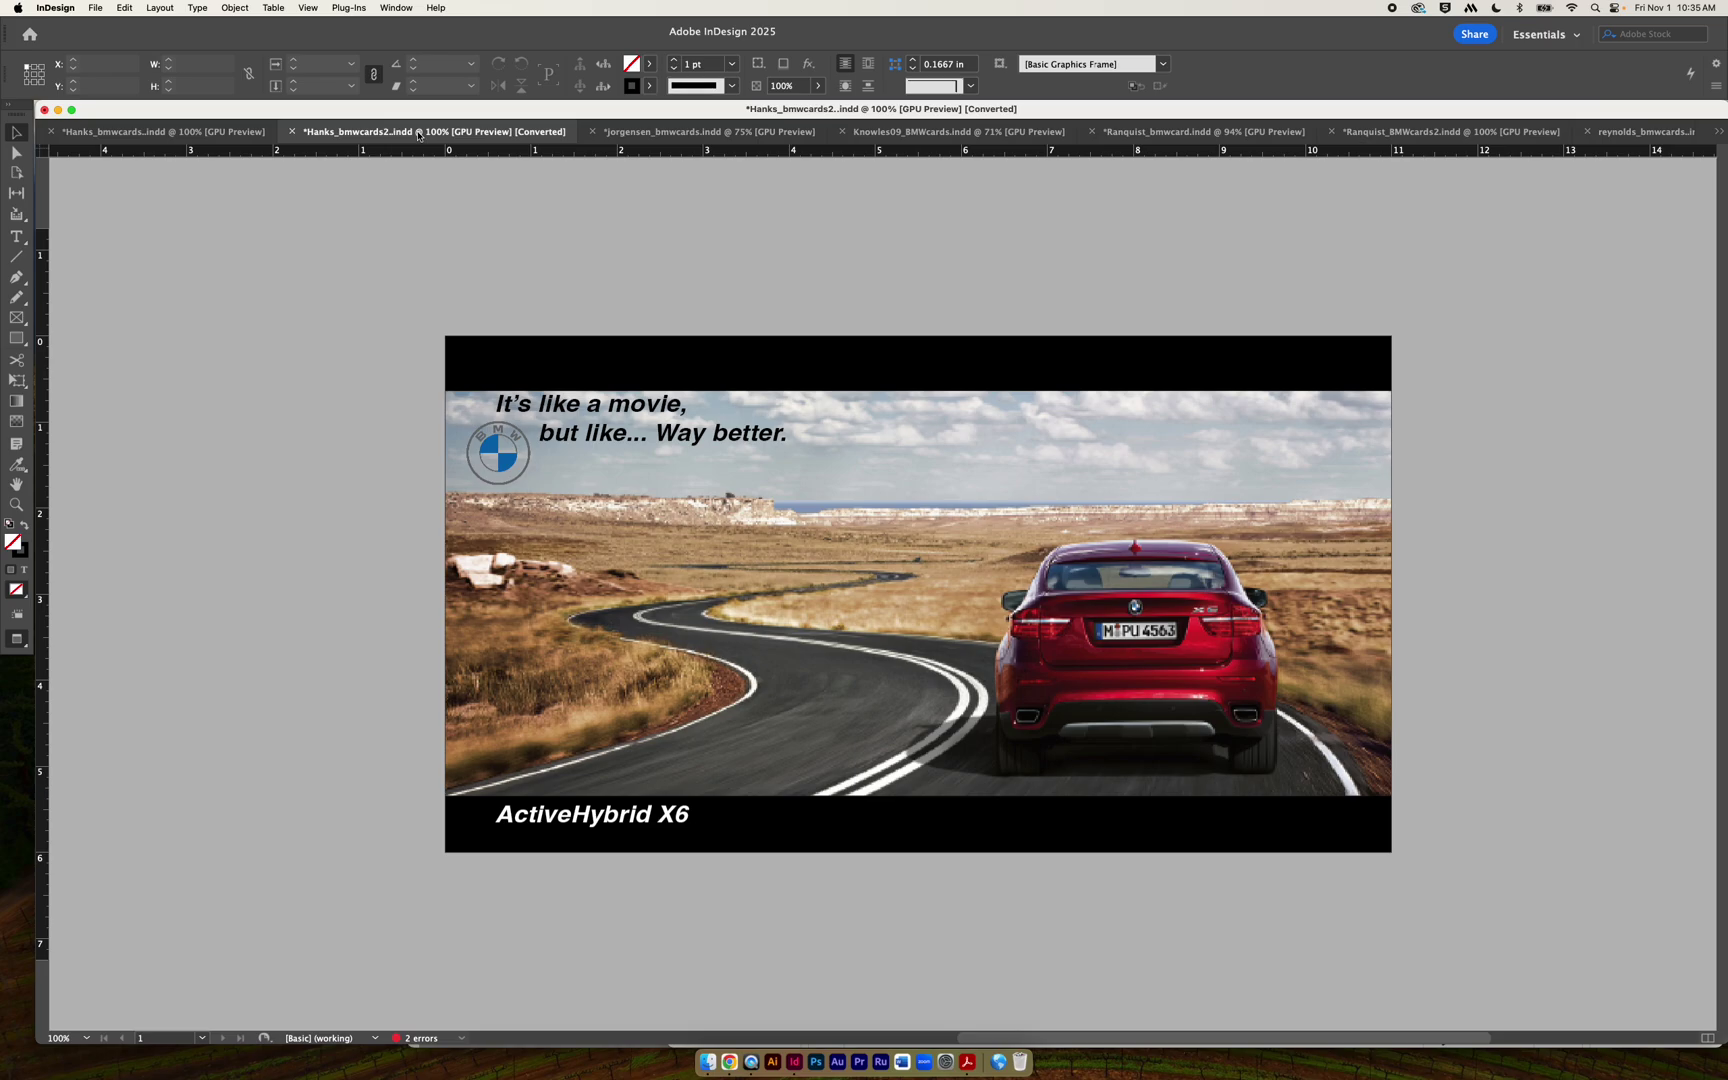
left_click(230, 137)
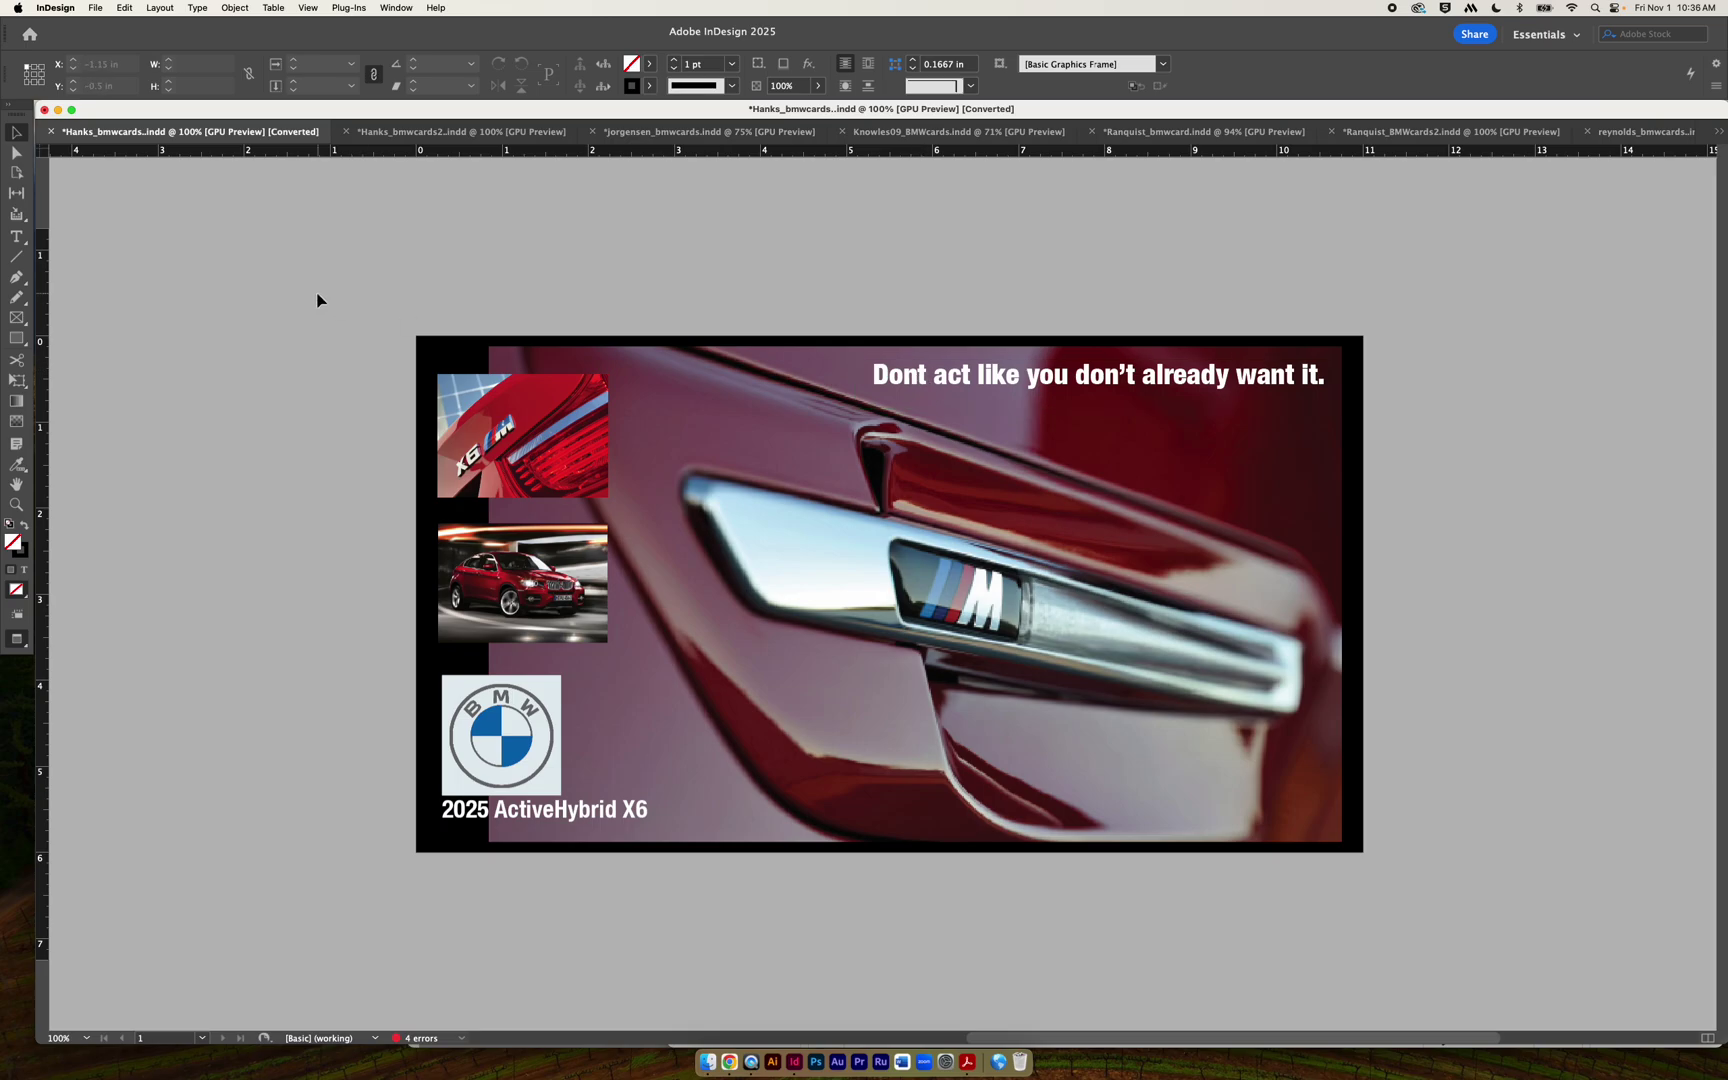
scroll(440, 580, "left", 1)
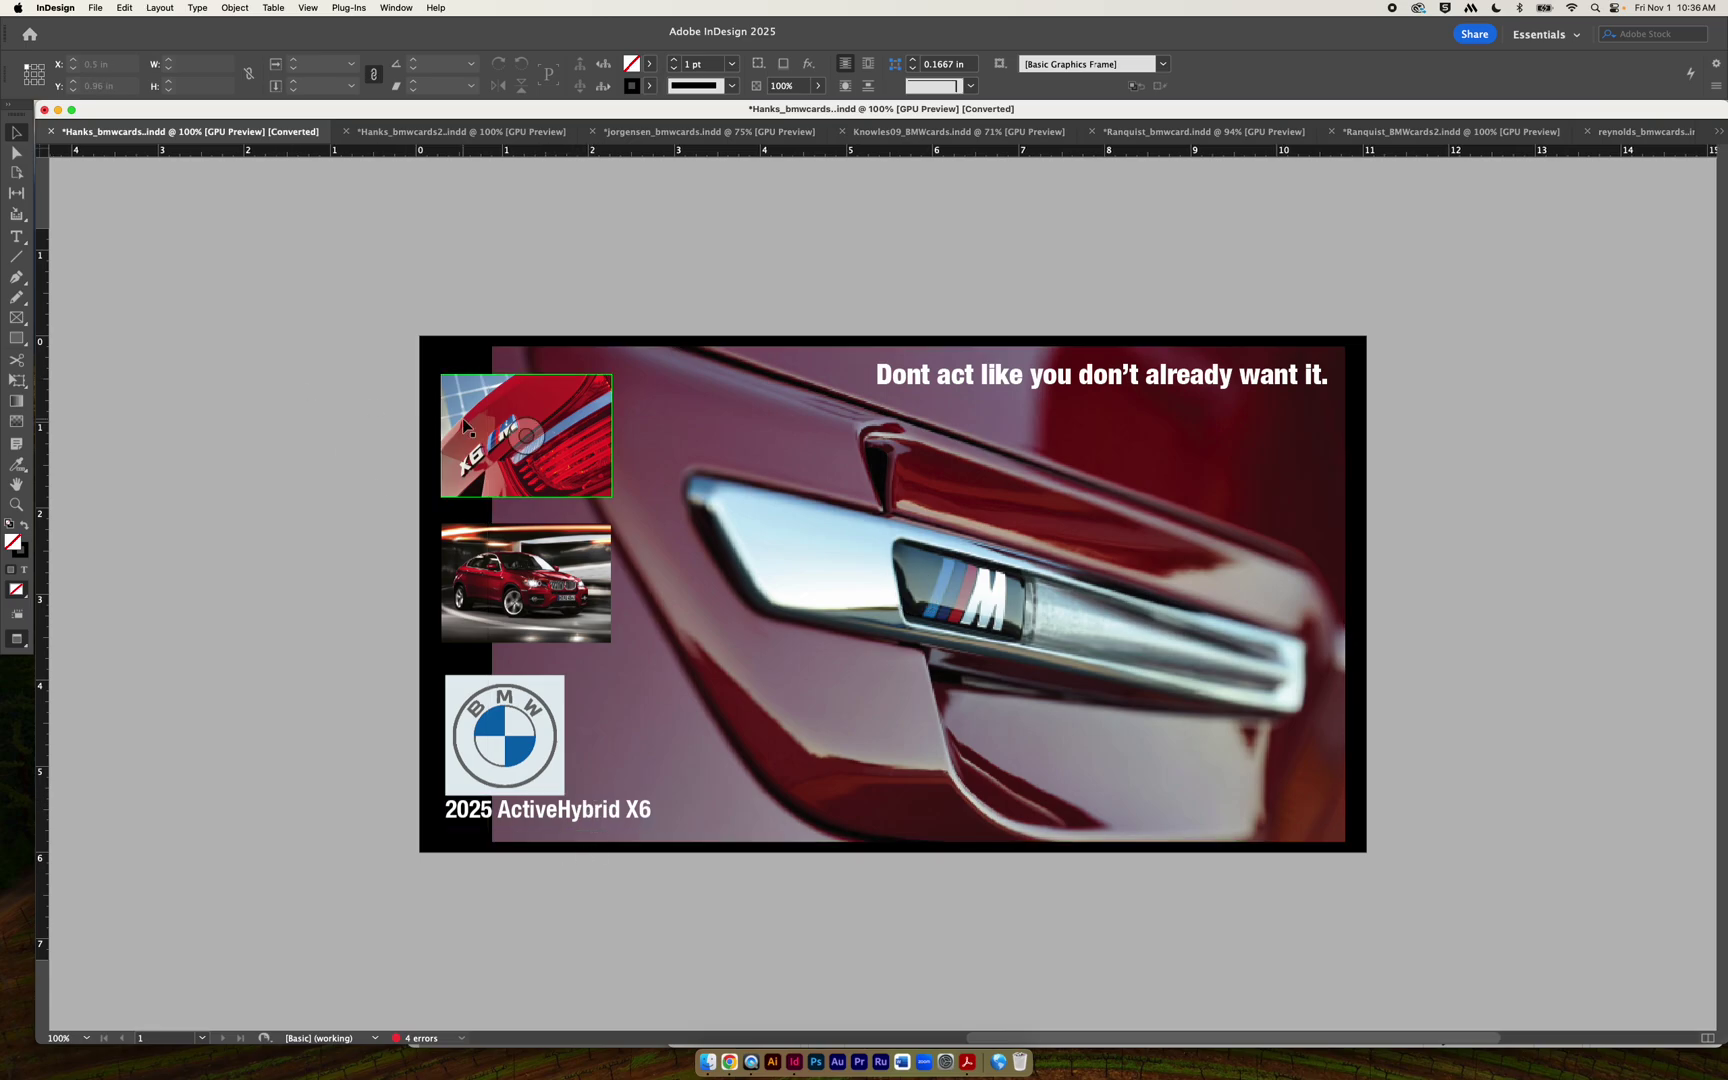
scroll(379, 366, "right", 2)
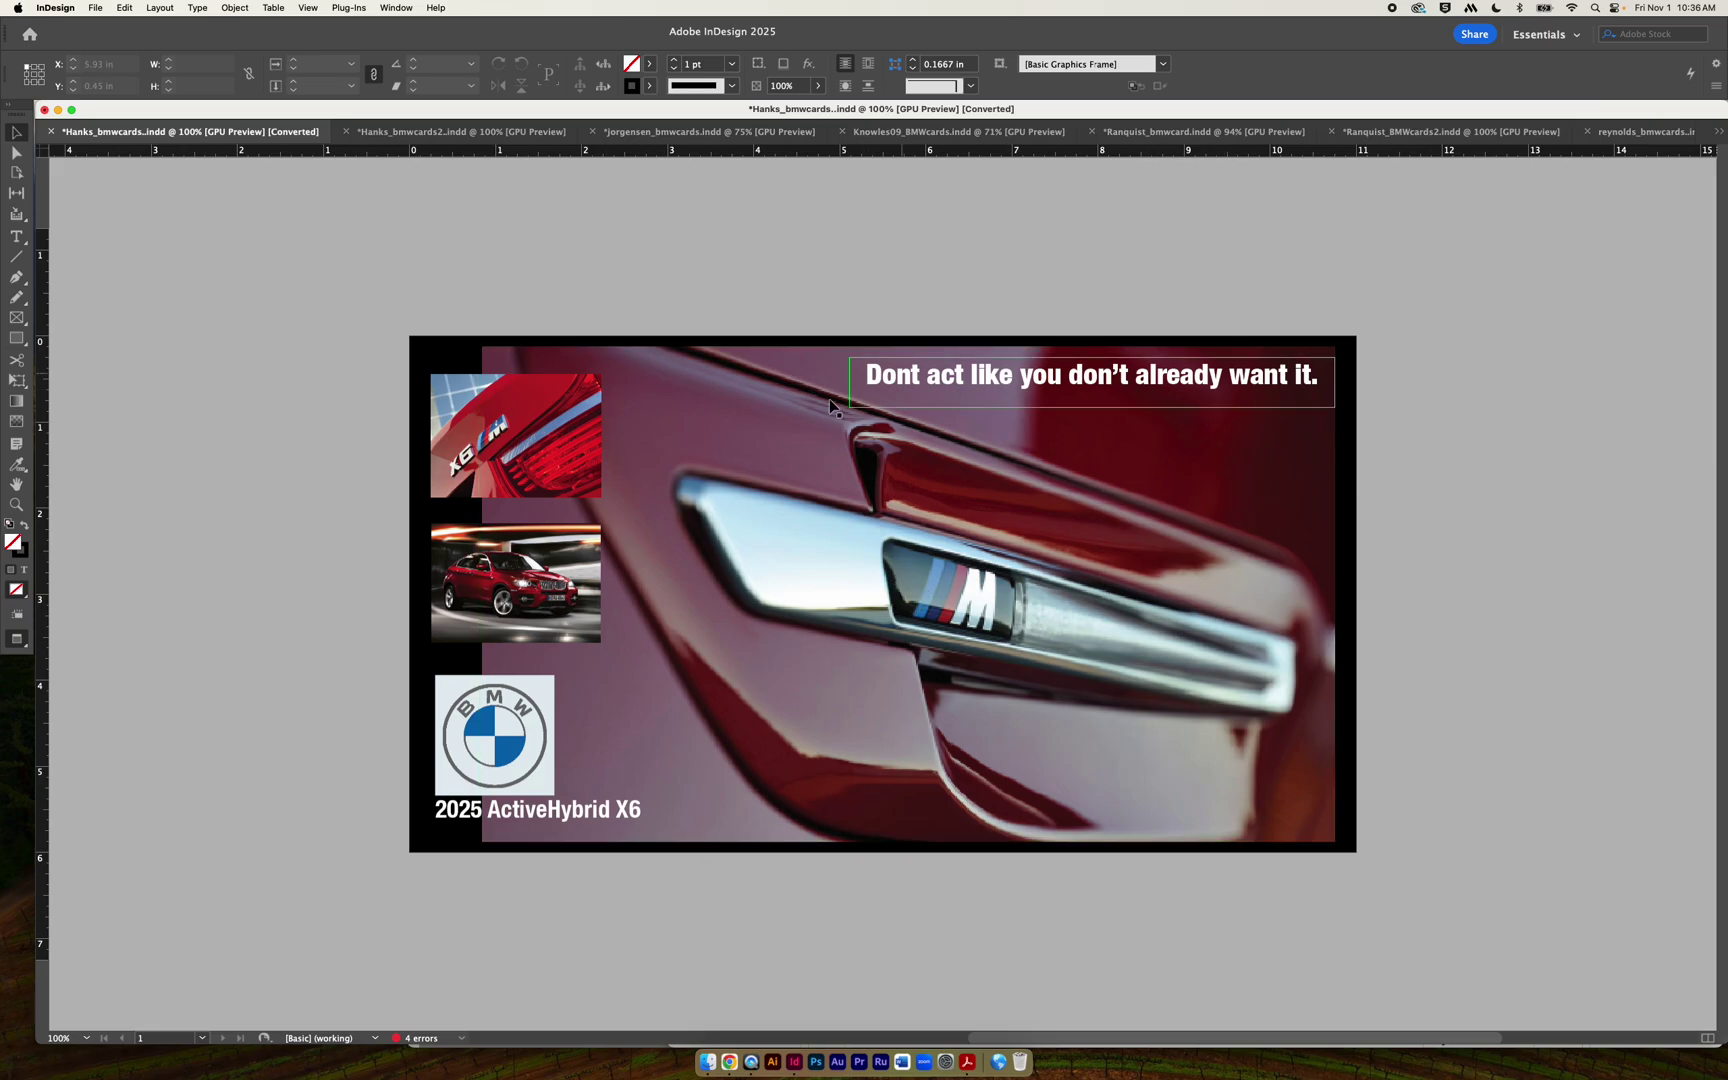
left_click(388, 210)
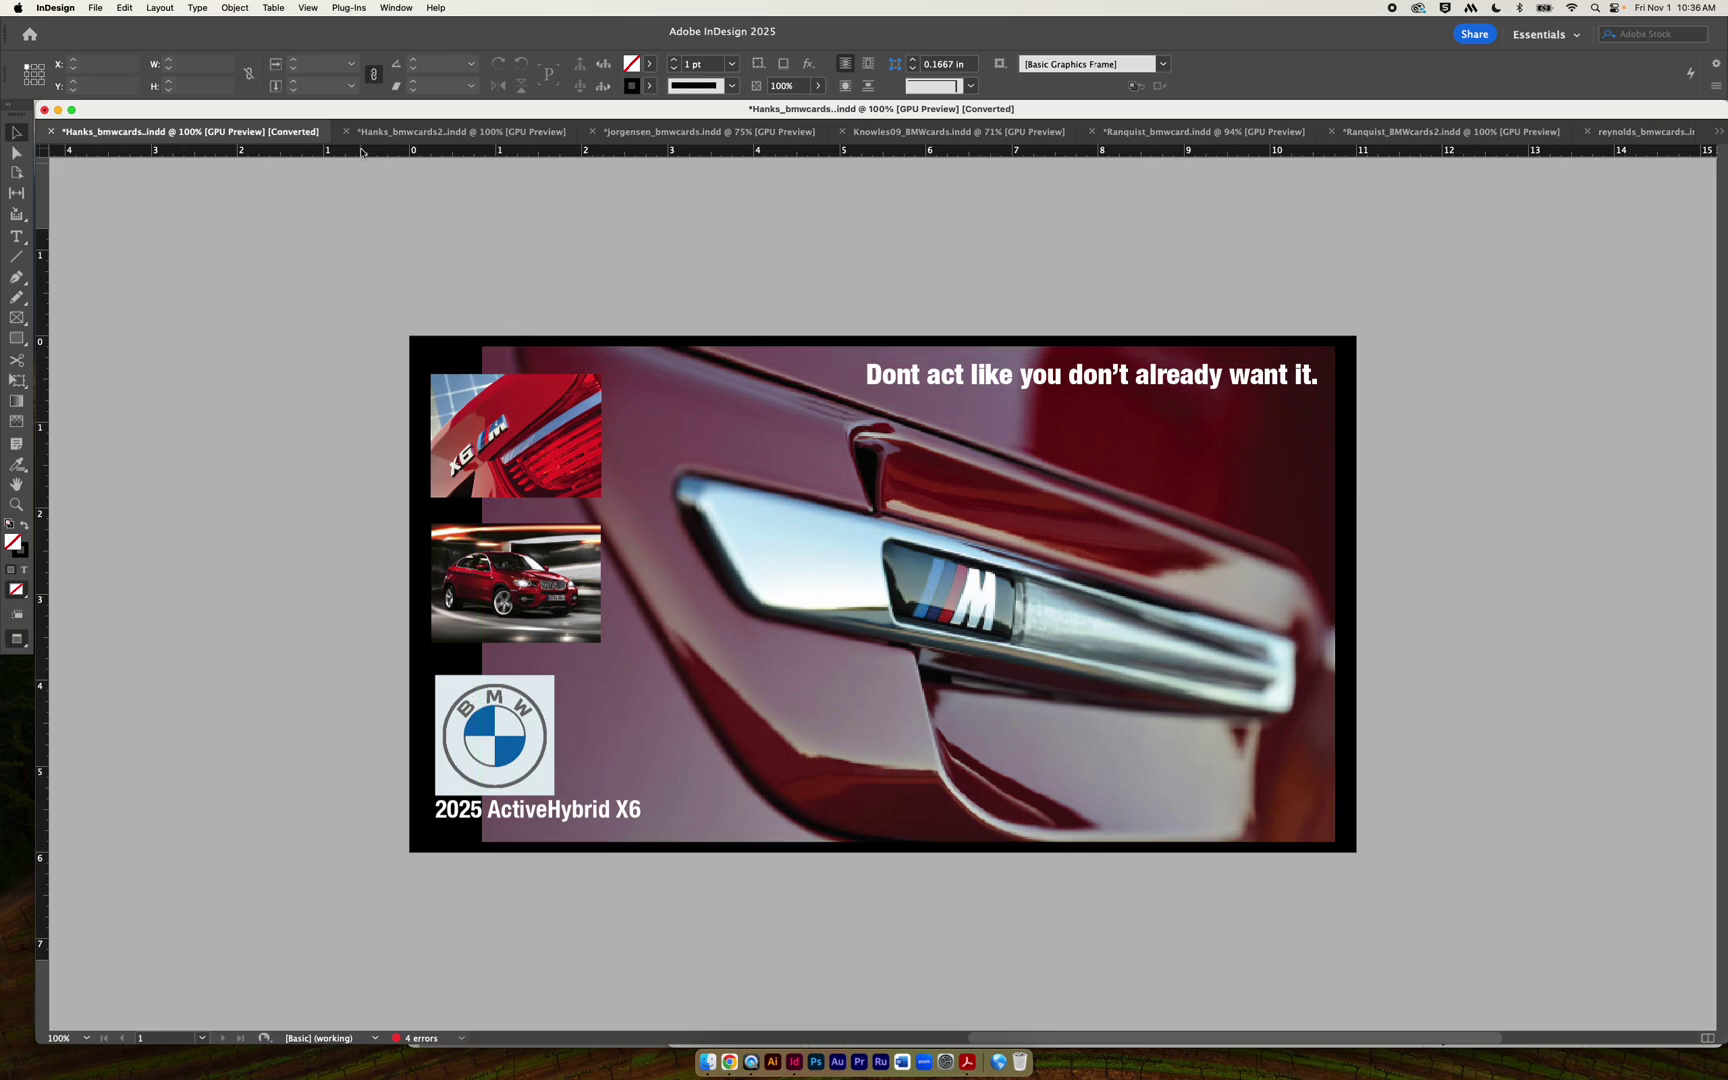
Set the card's screen mode to Normal.
left_click(305, 8)
mouse_move(412, 244)
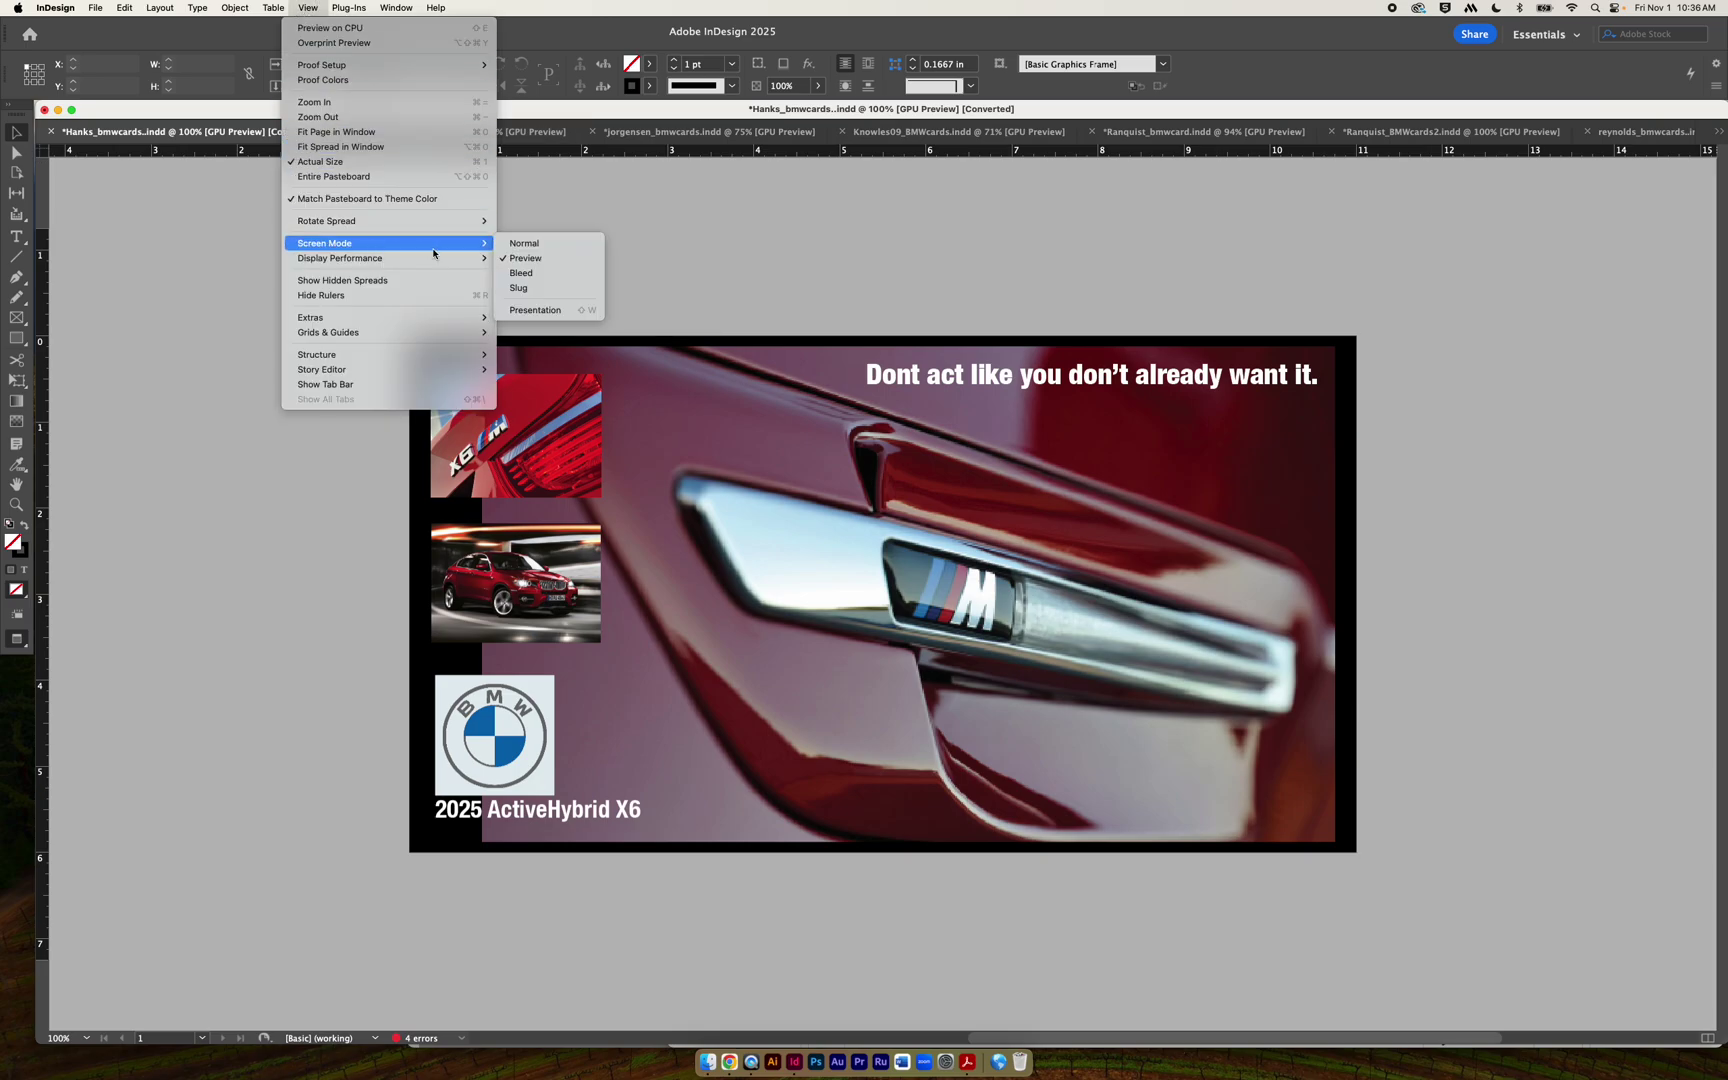
left_click(524, 243)
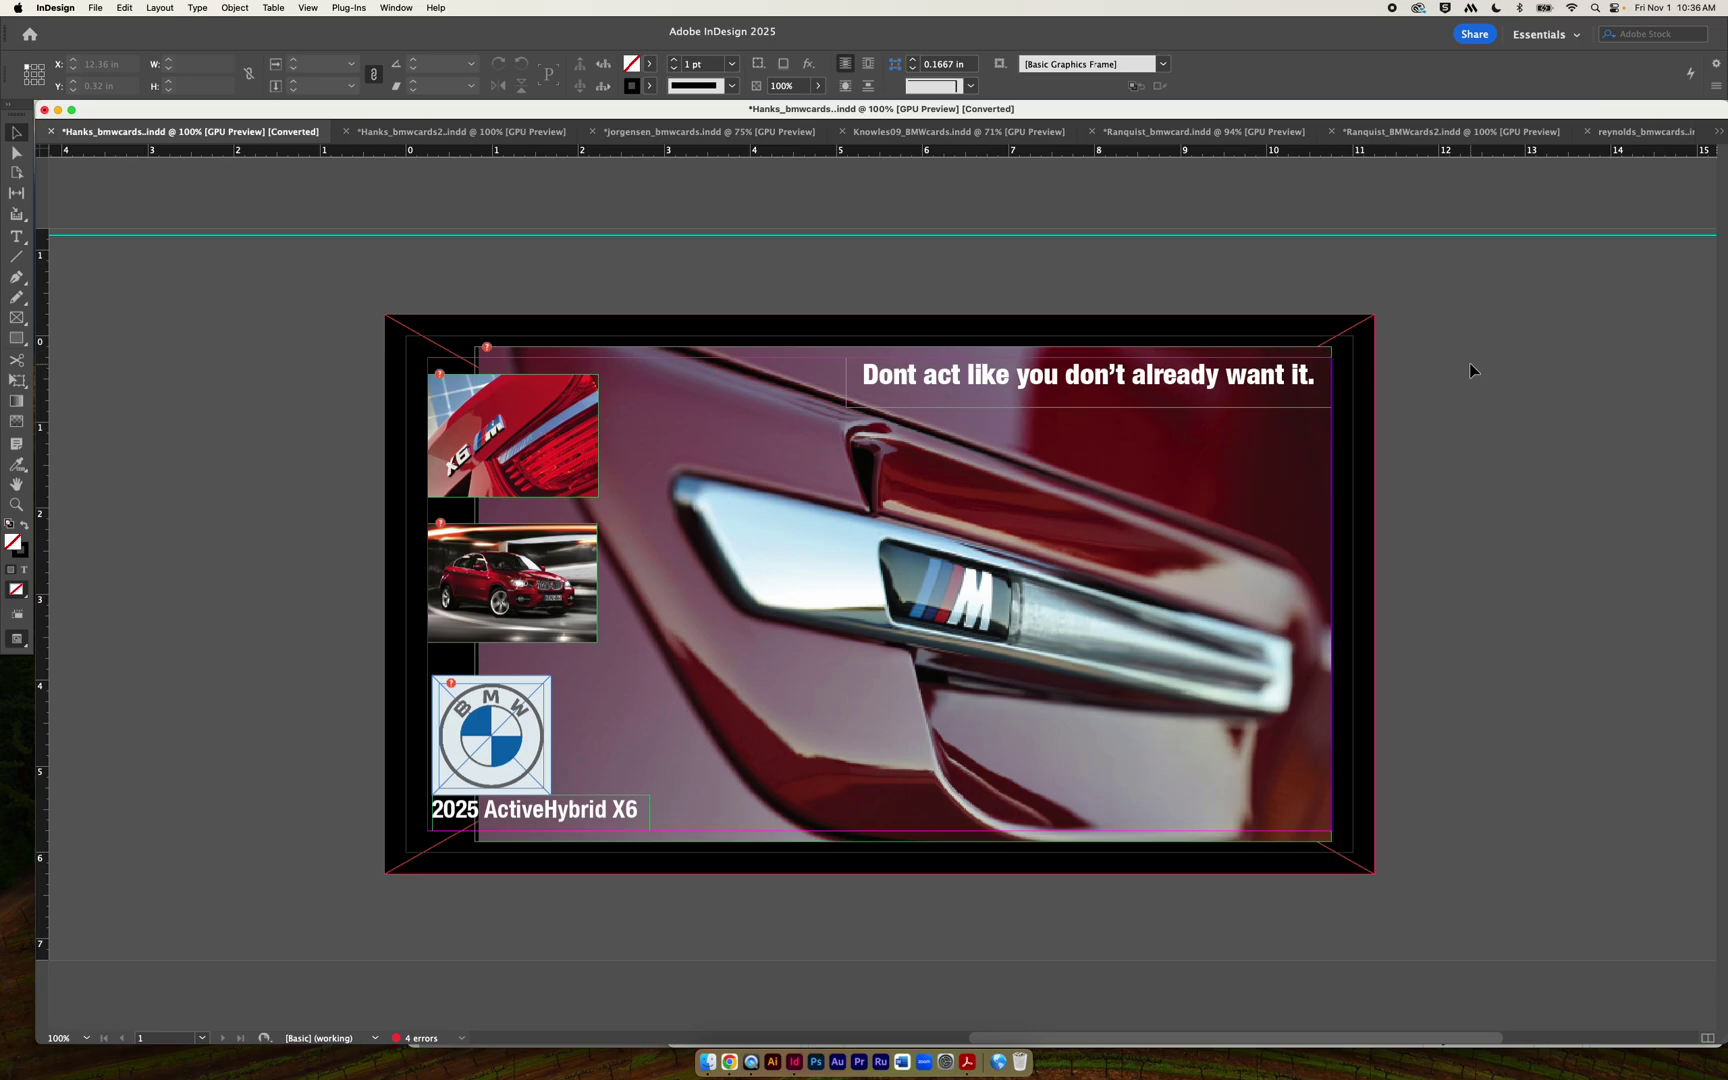
left_click(337, 8)
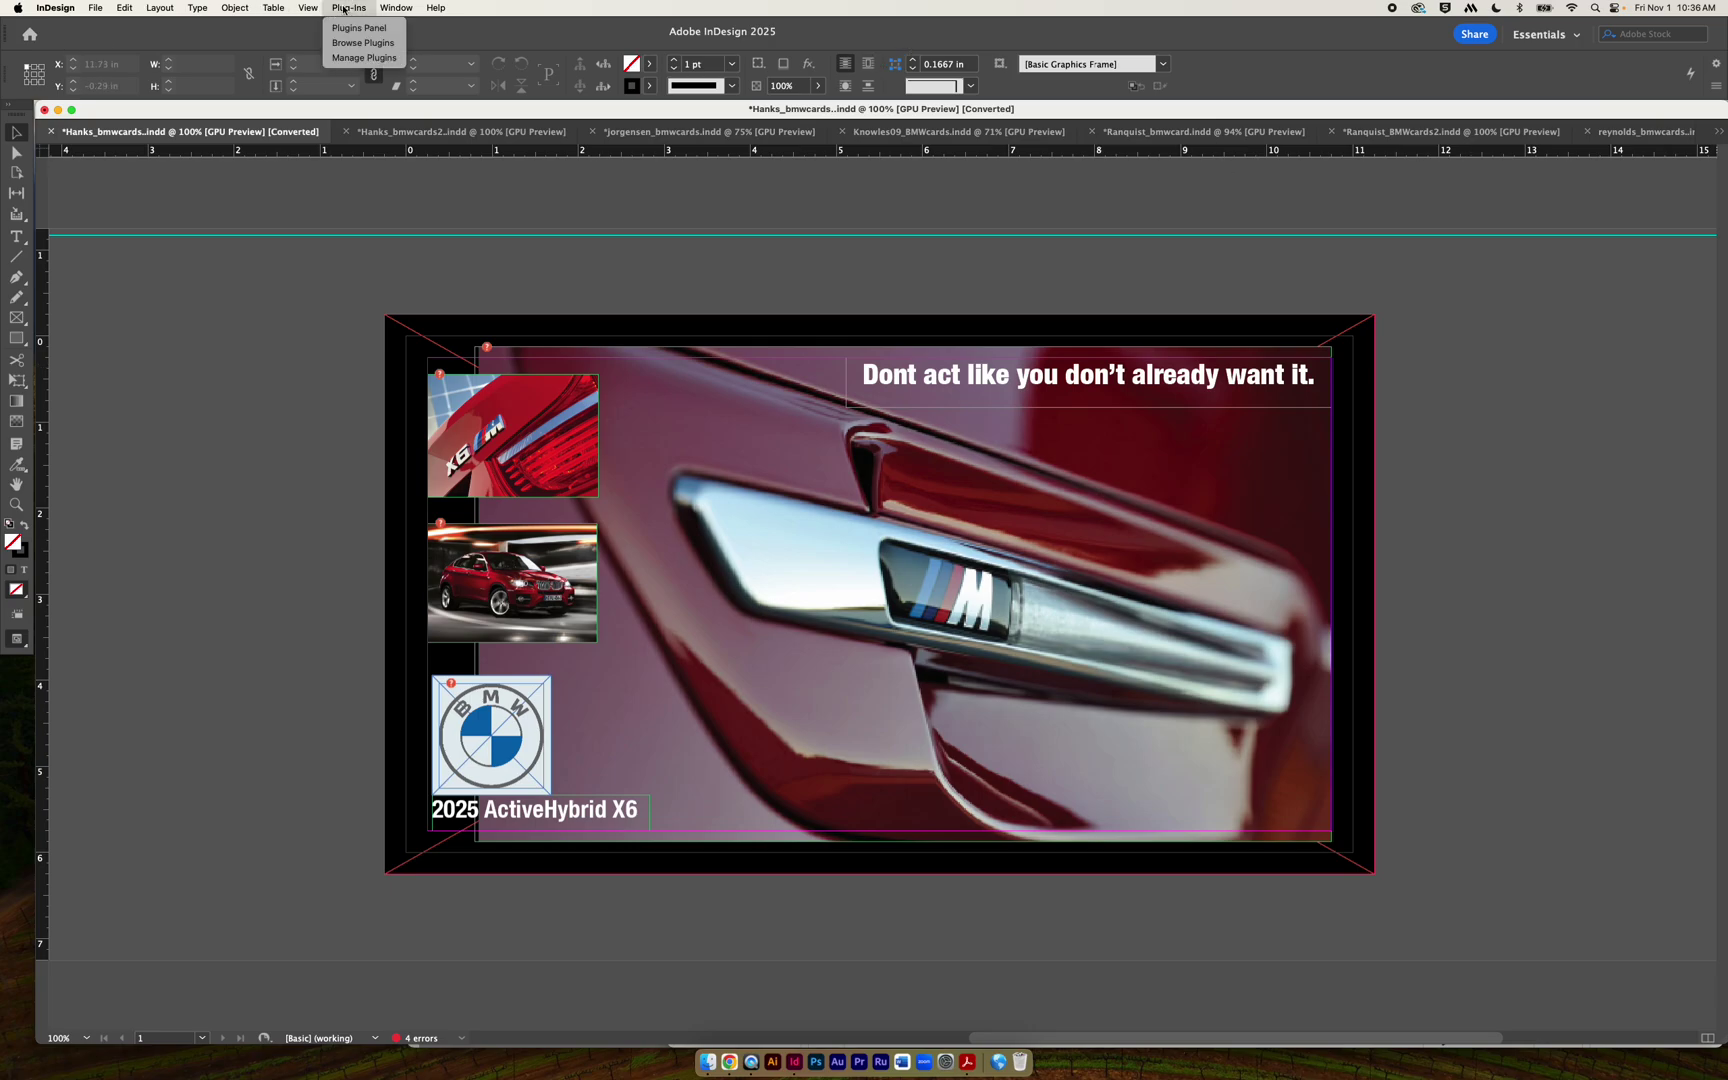
mouse_move(311, 9)
left_click(314, 504)
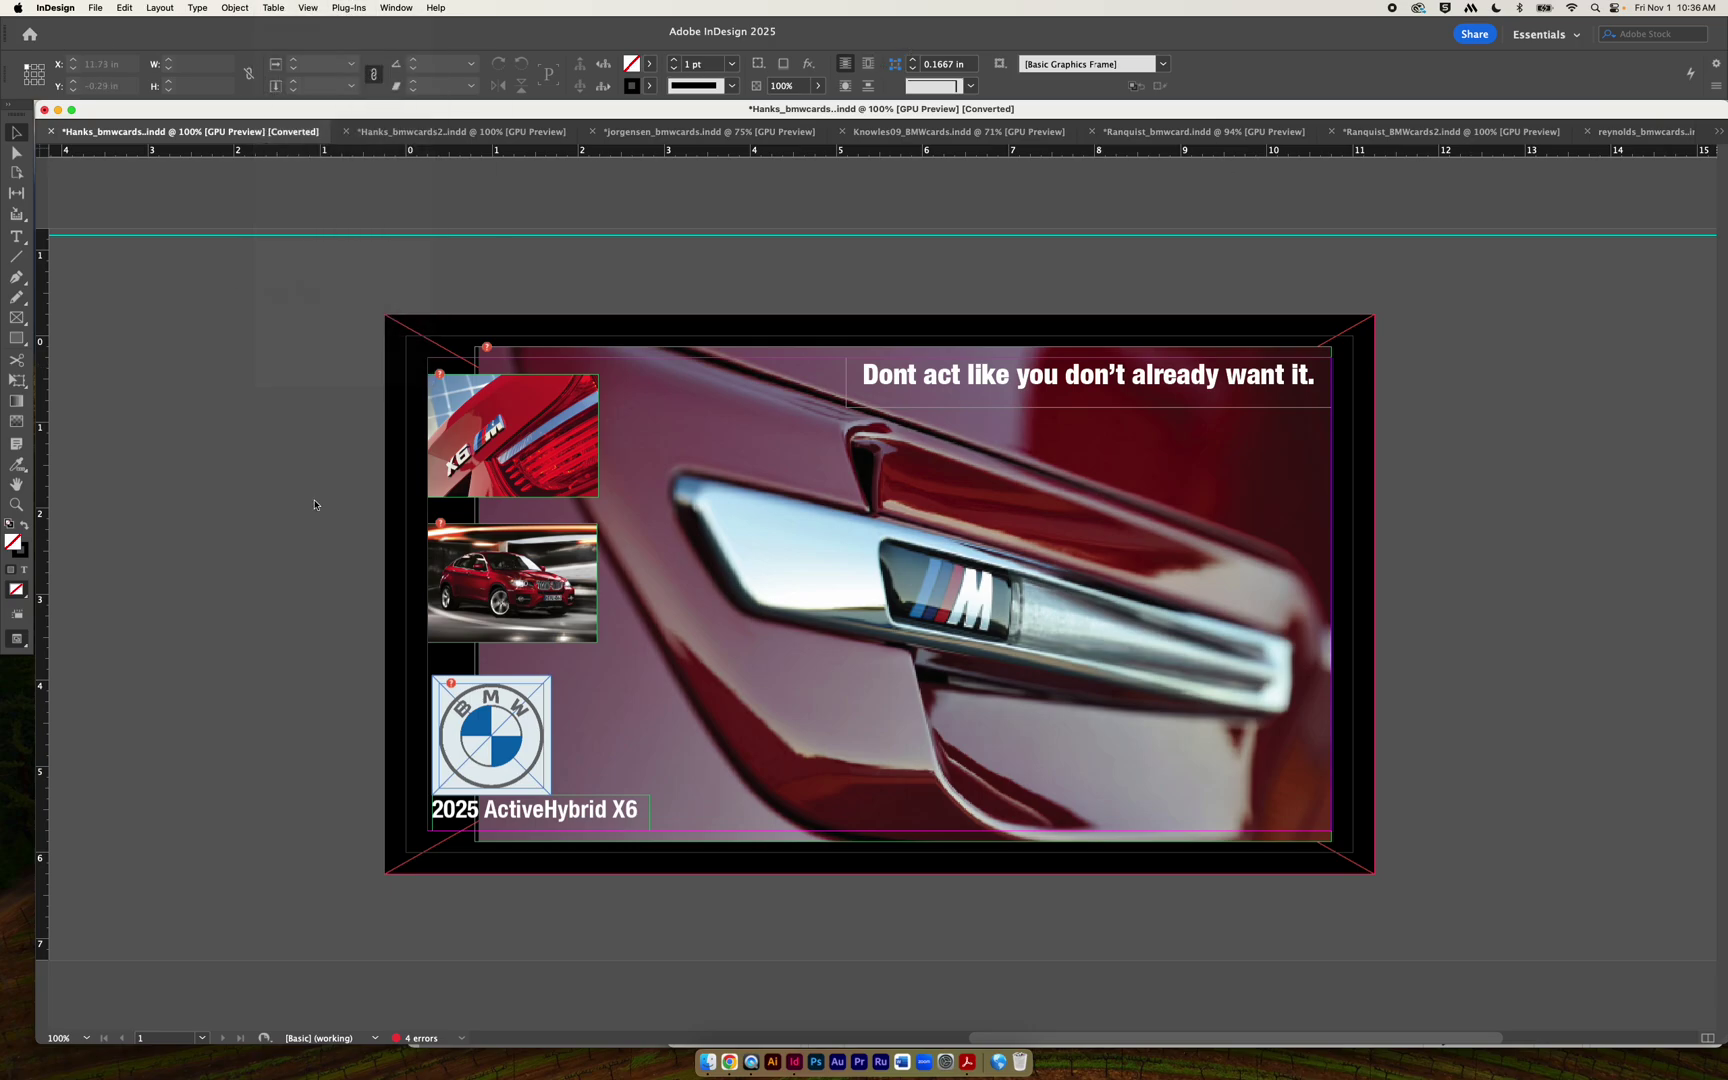
Move the "2025 ActiveHybrid X6" text onto the pasteboard and place the two small photos side by side near the card's bottom edge.
scroll(296, 488, "right", 1)
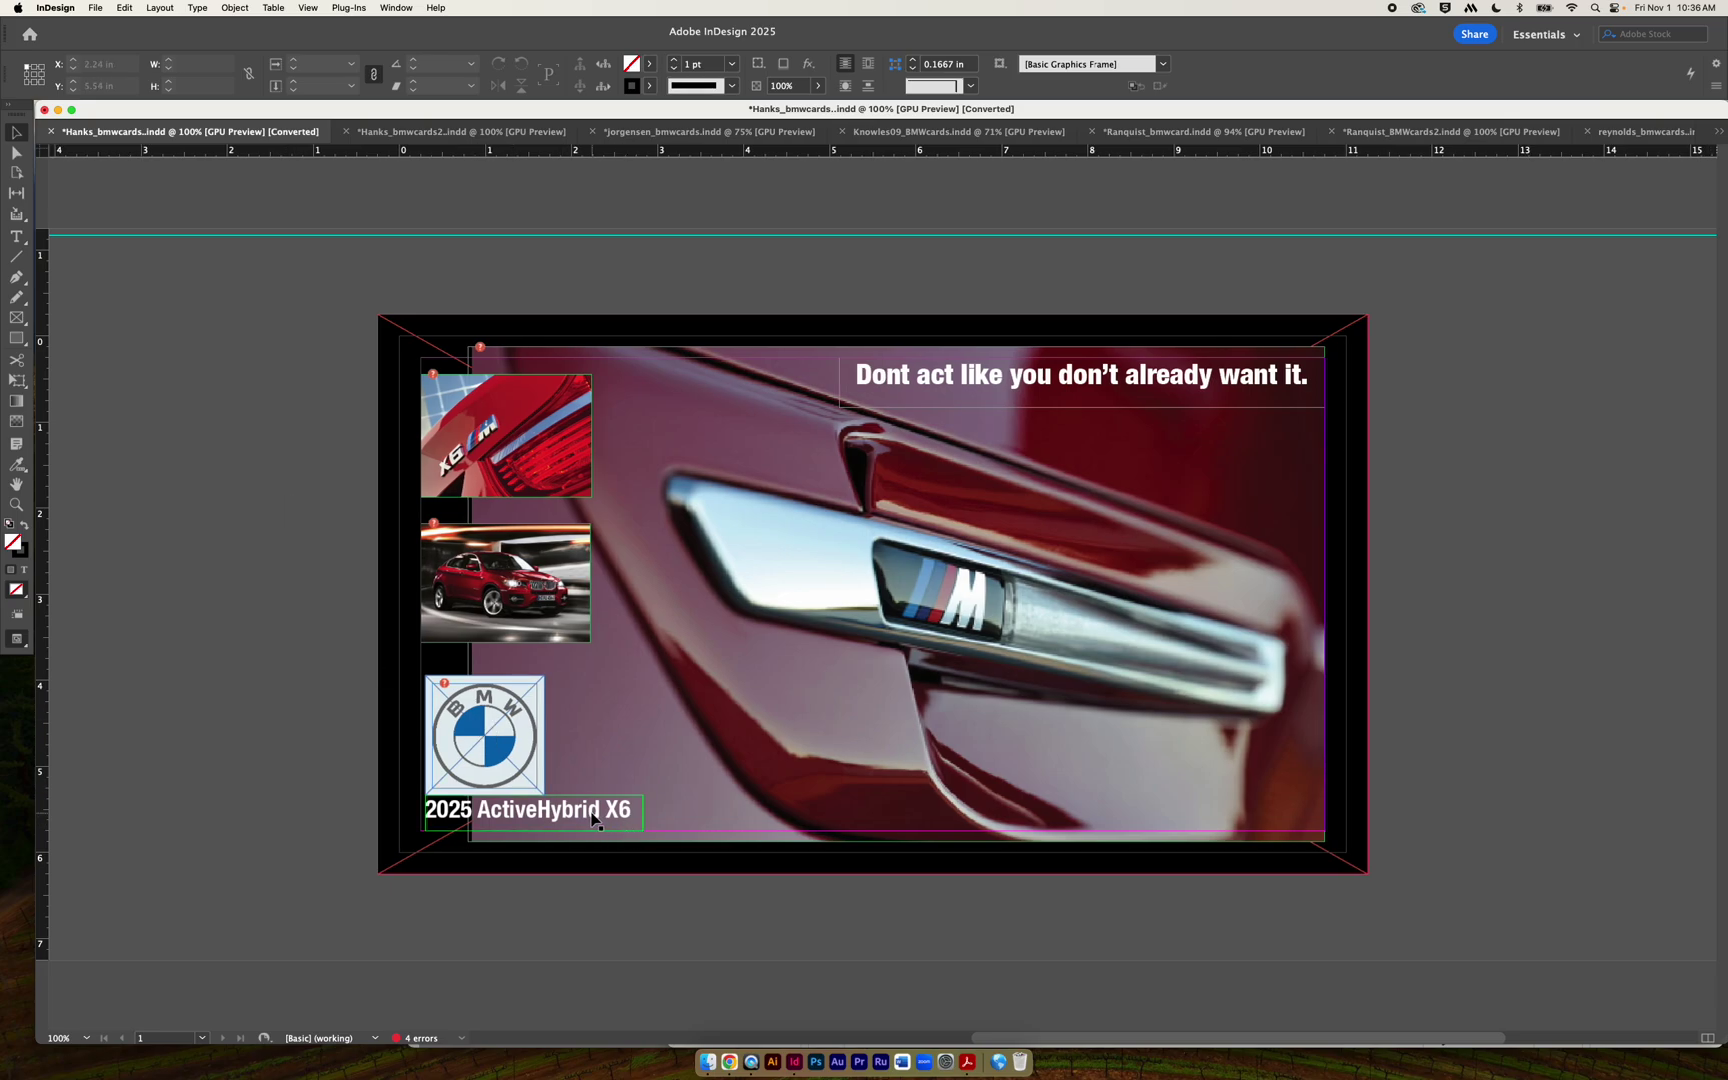
left_click_drag(594, 818, 296, 560)
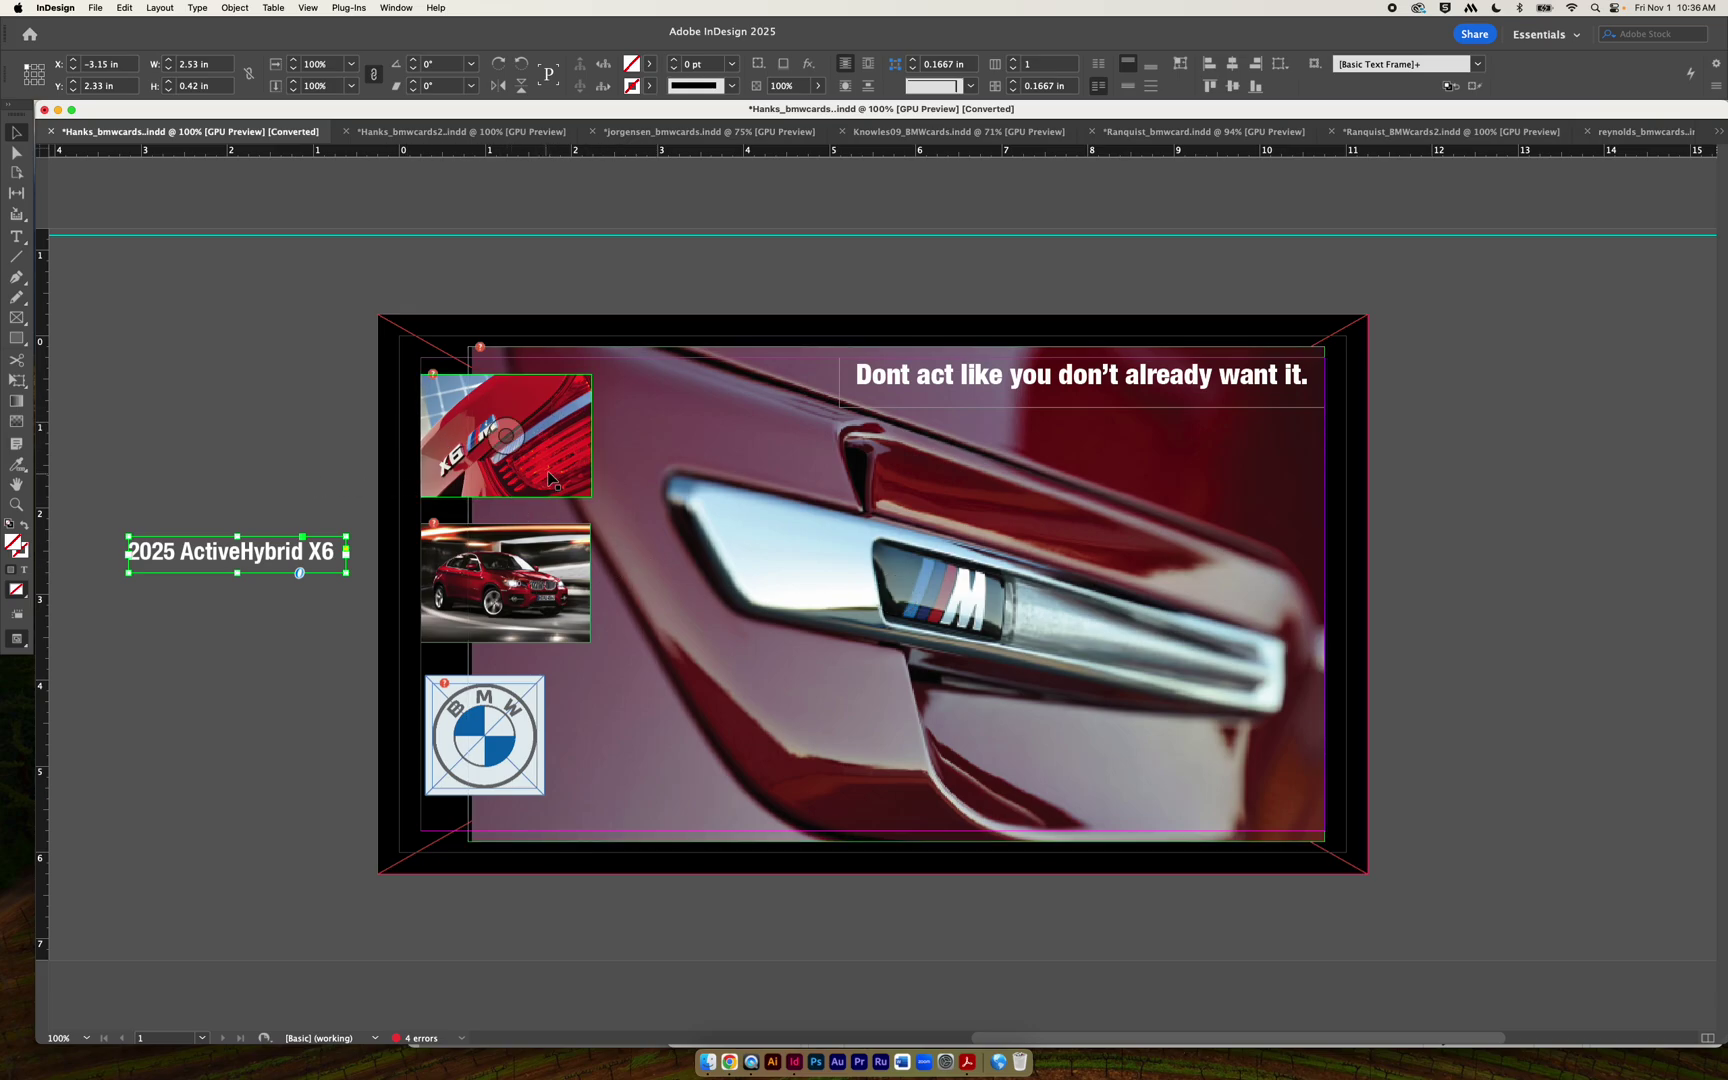
left_click_drag(564, 427, 831, 750)
left_click_drag(475, 574, 538, 768)
key("super+z")
left_click(322, 438)
left_click_drag(849, 724, 673, 730)
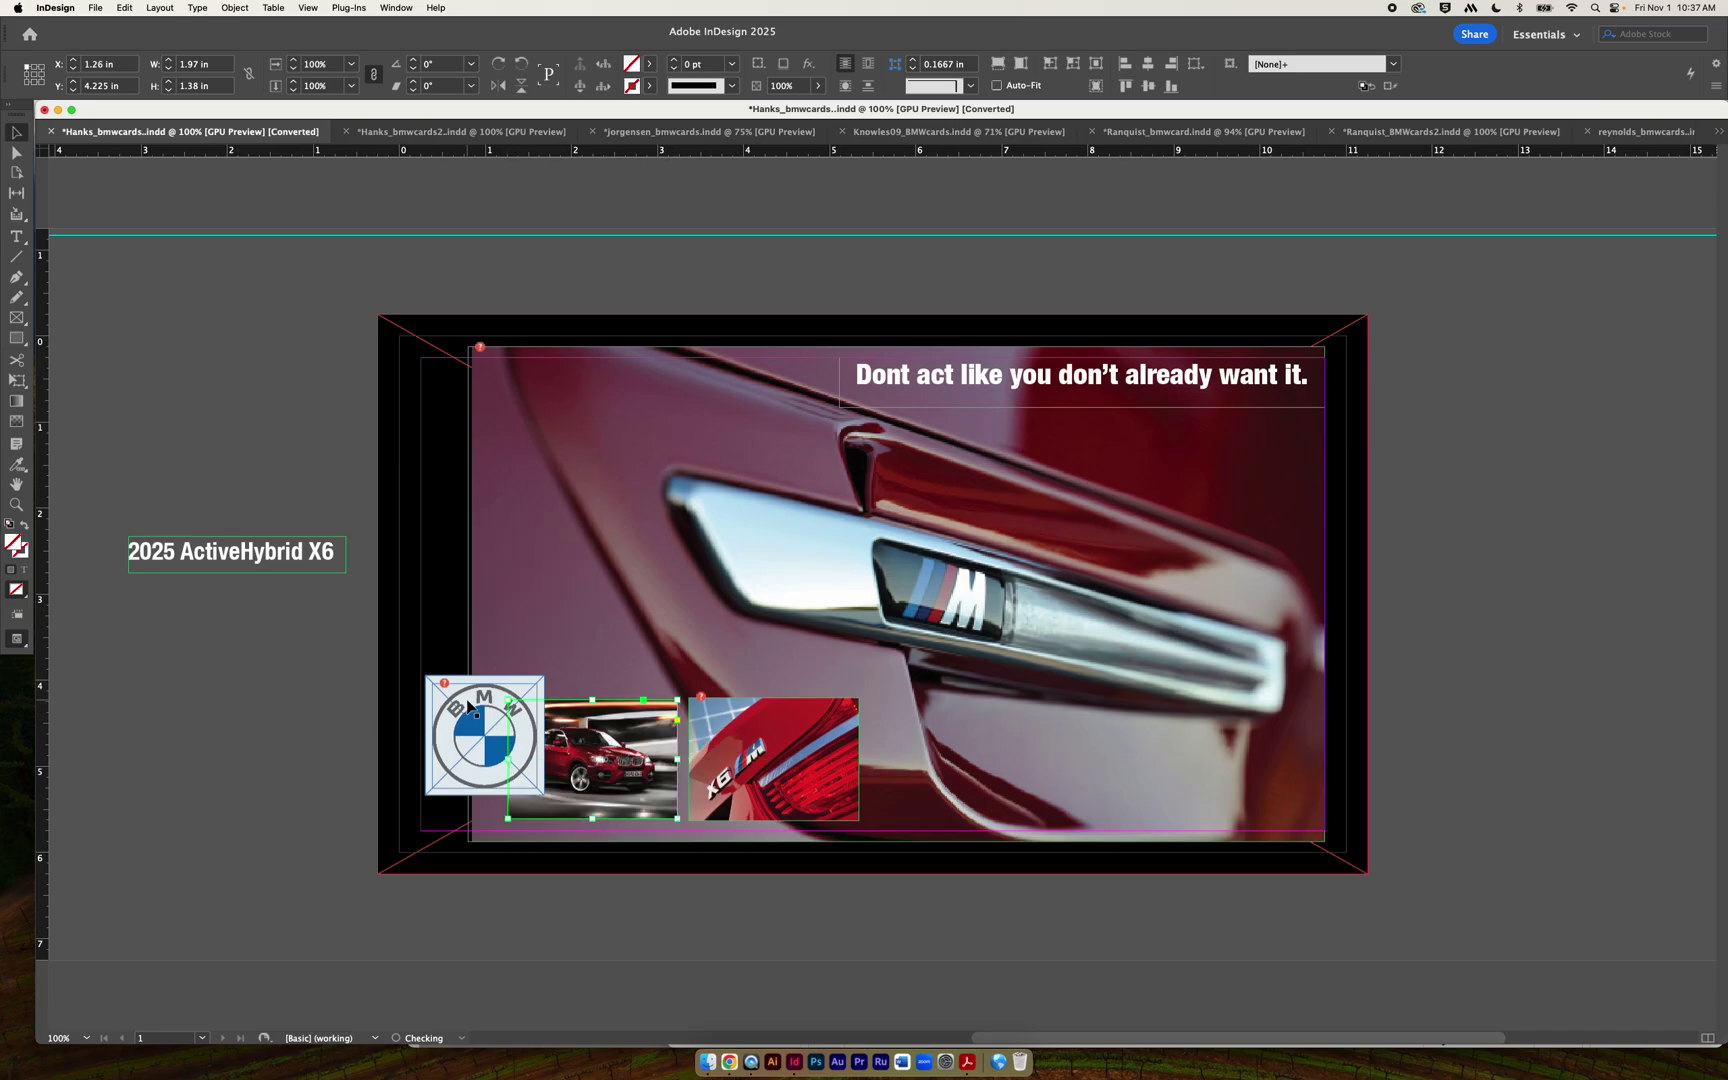
Move the BMW logo to the card's upper-left area and its pale background square onto the pasteboard.
left_click_drag(469, 705, 489, 389)
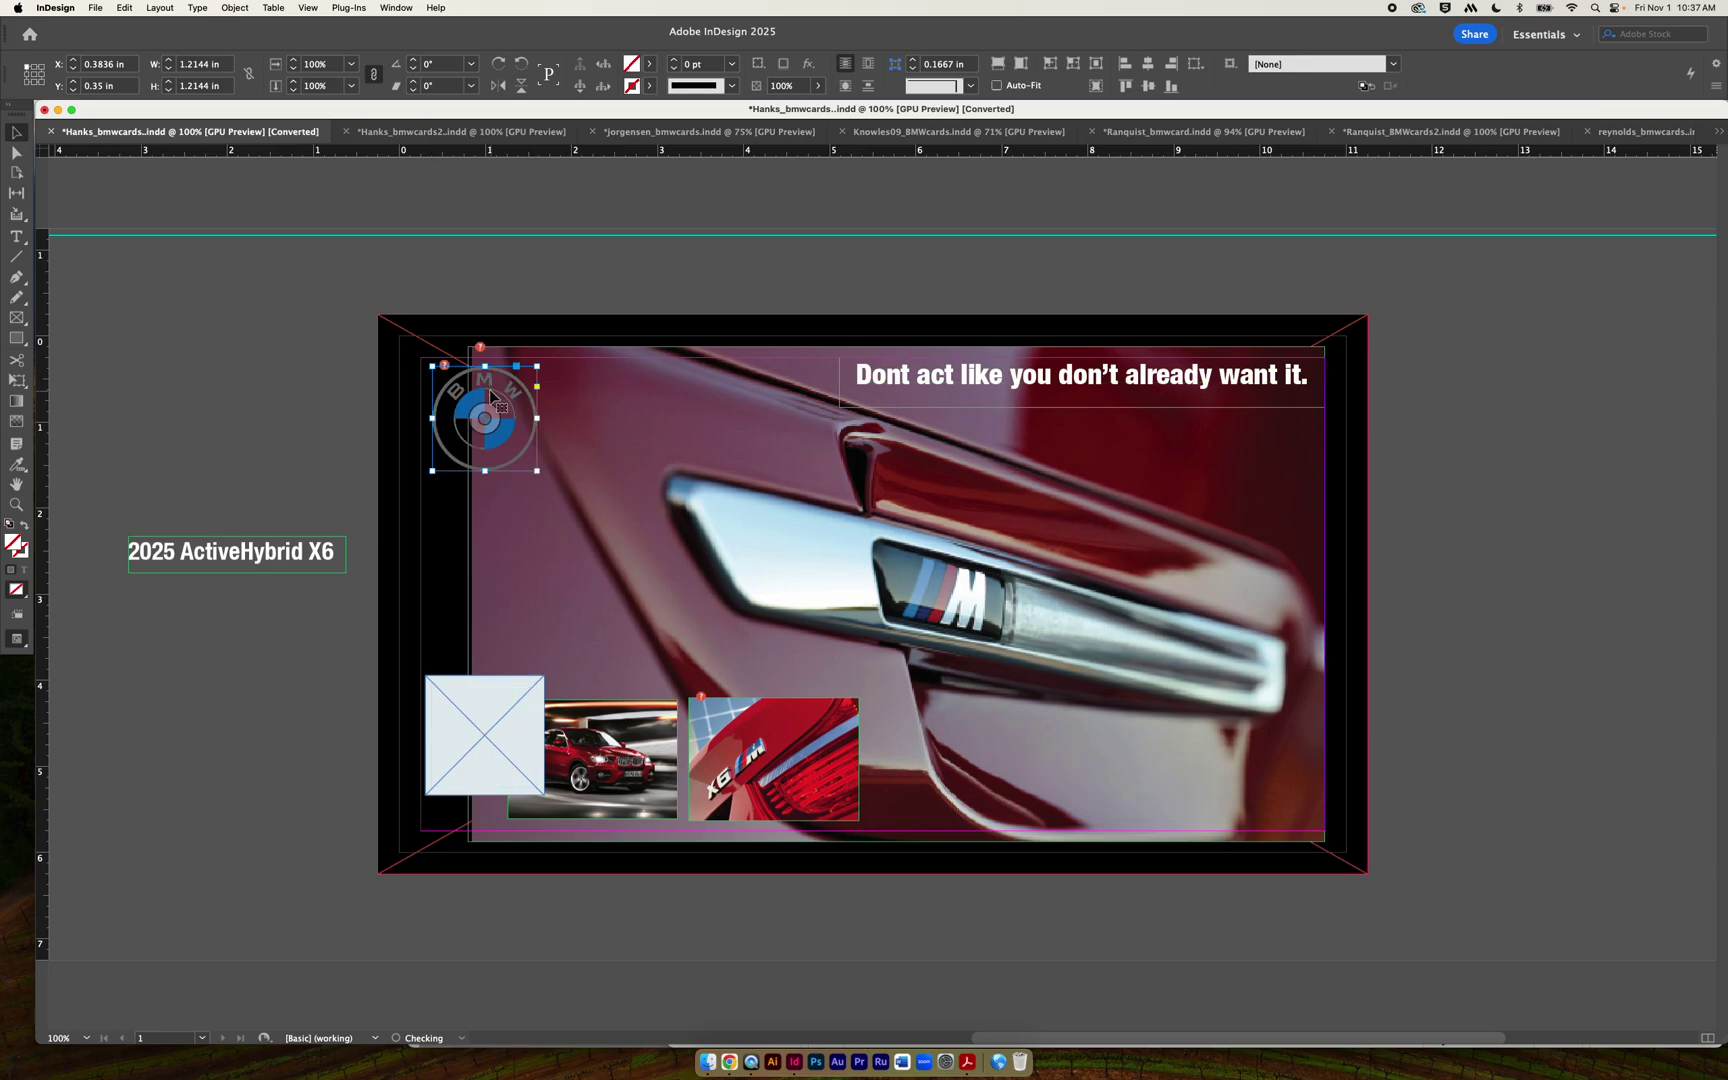
left_click_drag(491, 770, 246, 778)
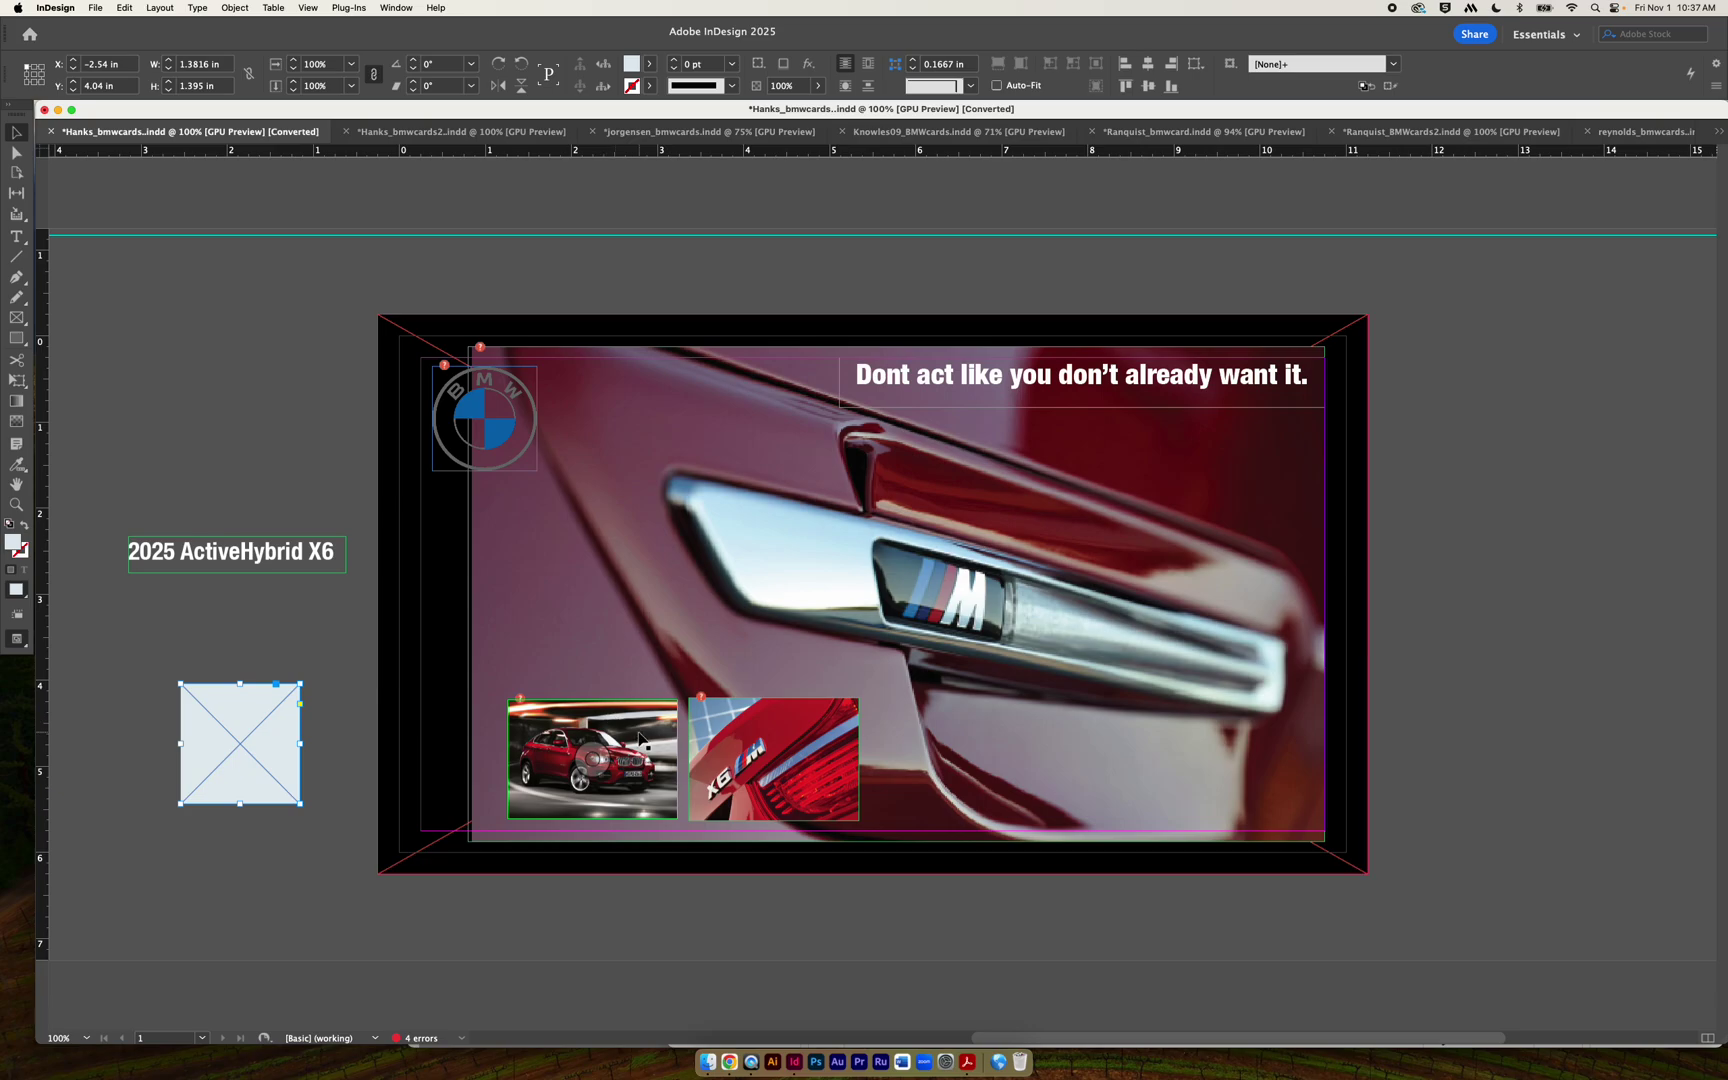
Line up the car and X6 badge photos along the bottom margin from the left margin, and shift the BMW logo onto the main photo.
left_click_drag(631, 727, 547, 736)
left_click_drag(818, 746, 733, 752)
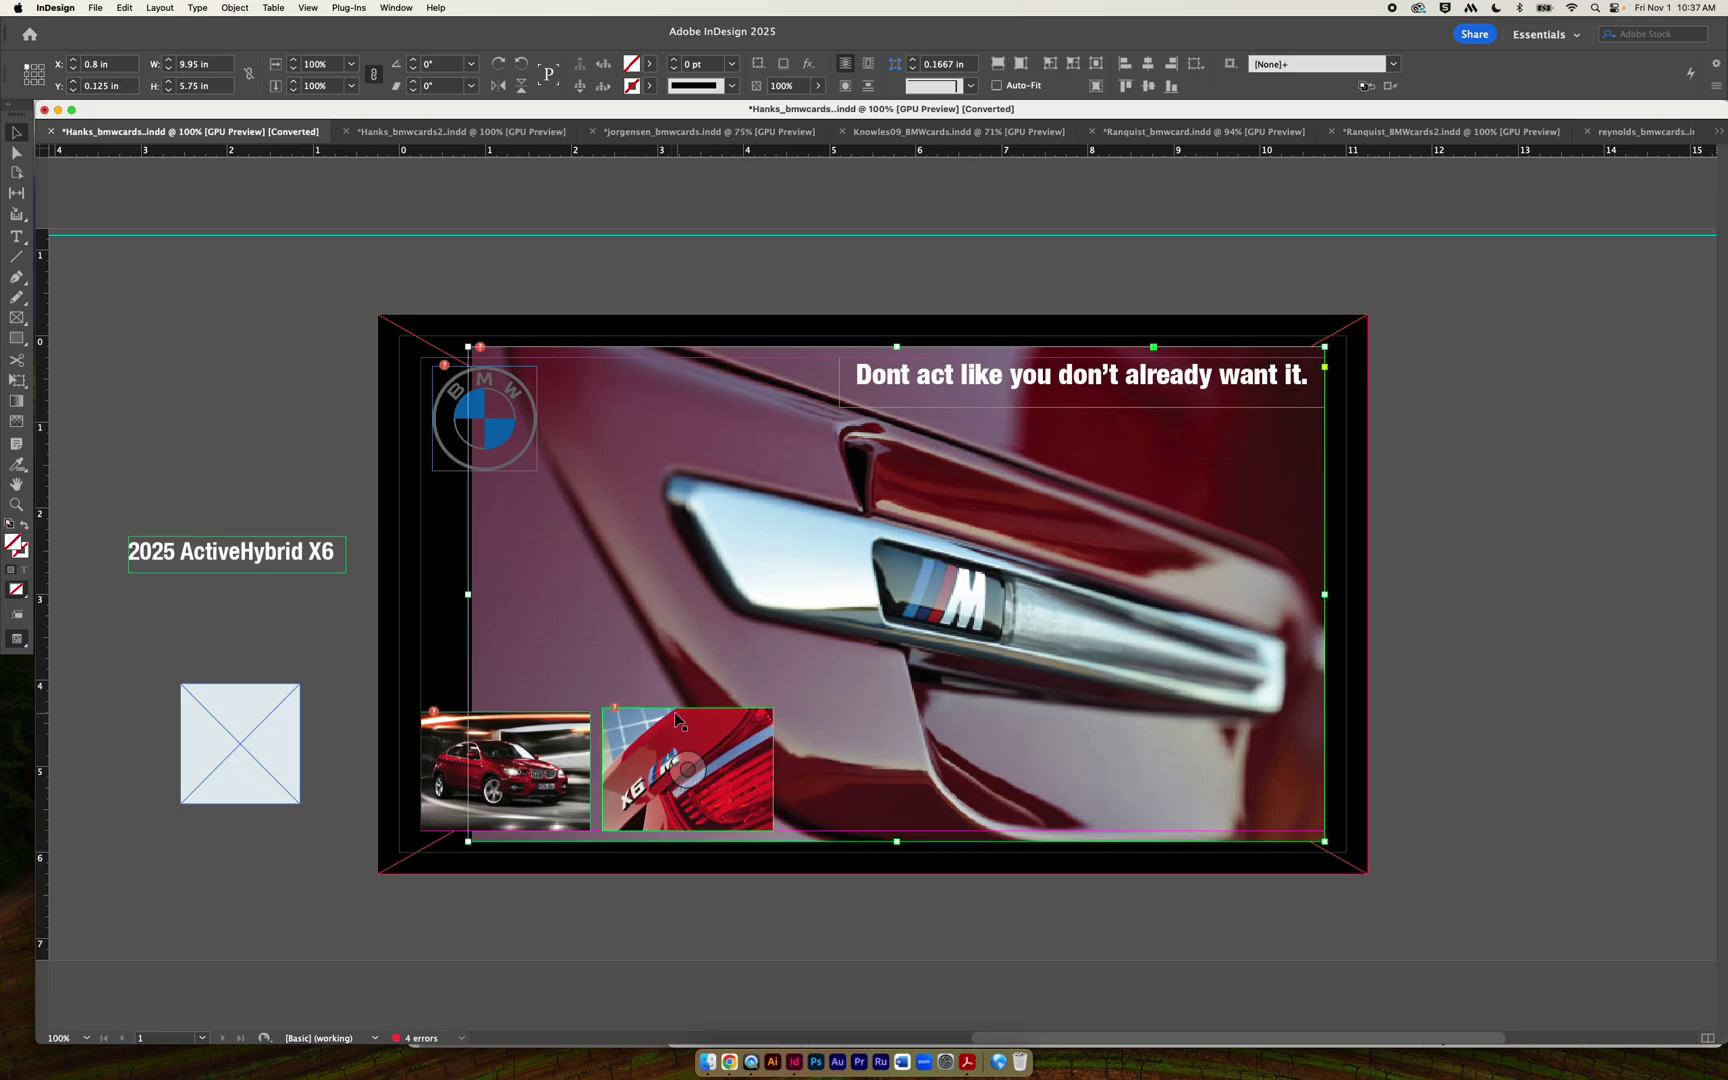
left_click_drag(686, 707, 686, 712)
left_click(976, 896)
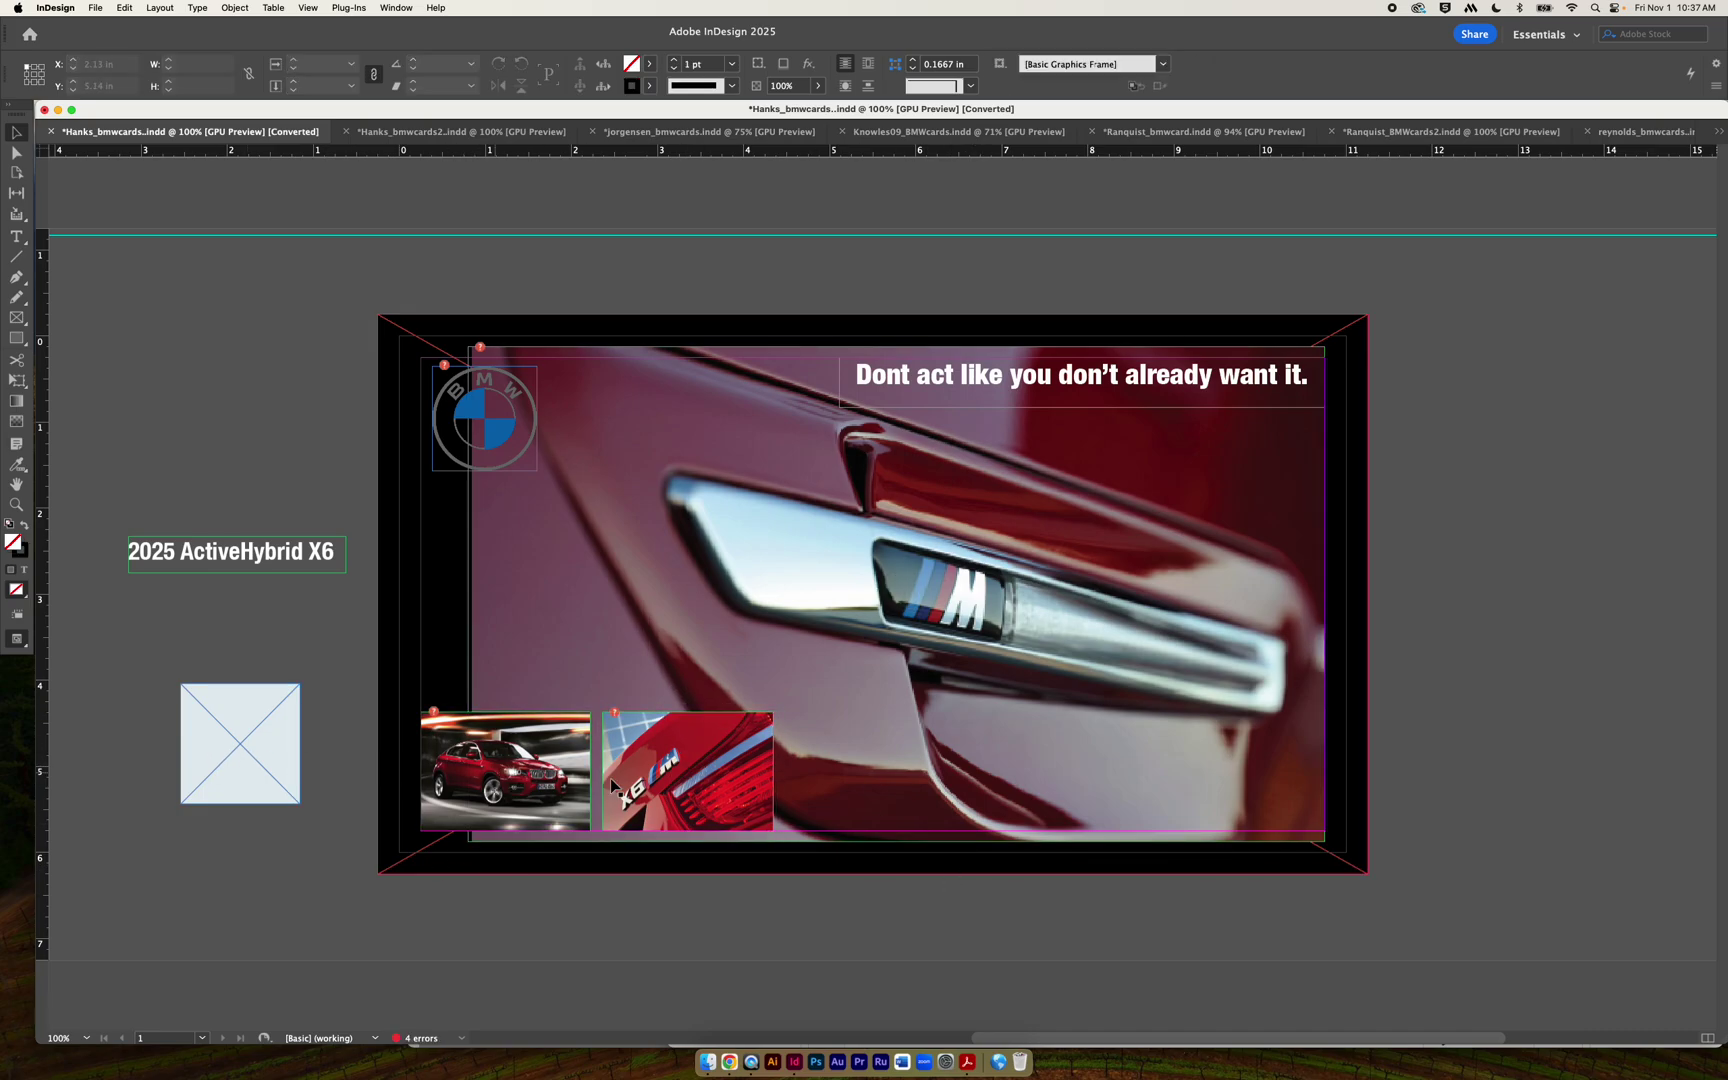
left_click_drag(505, 431, 552, 427)
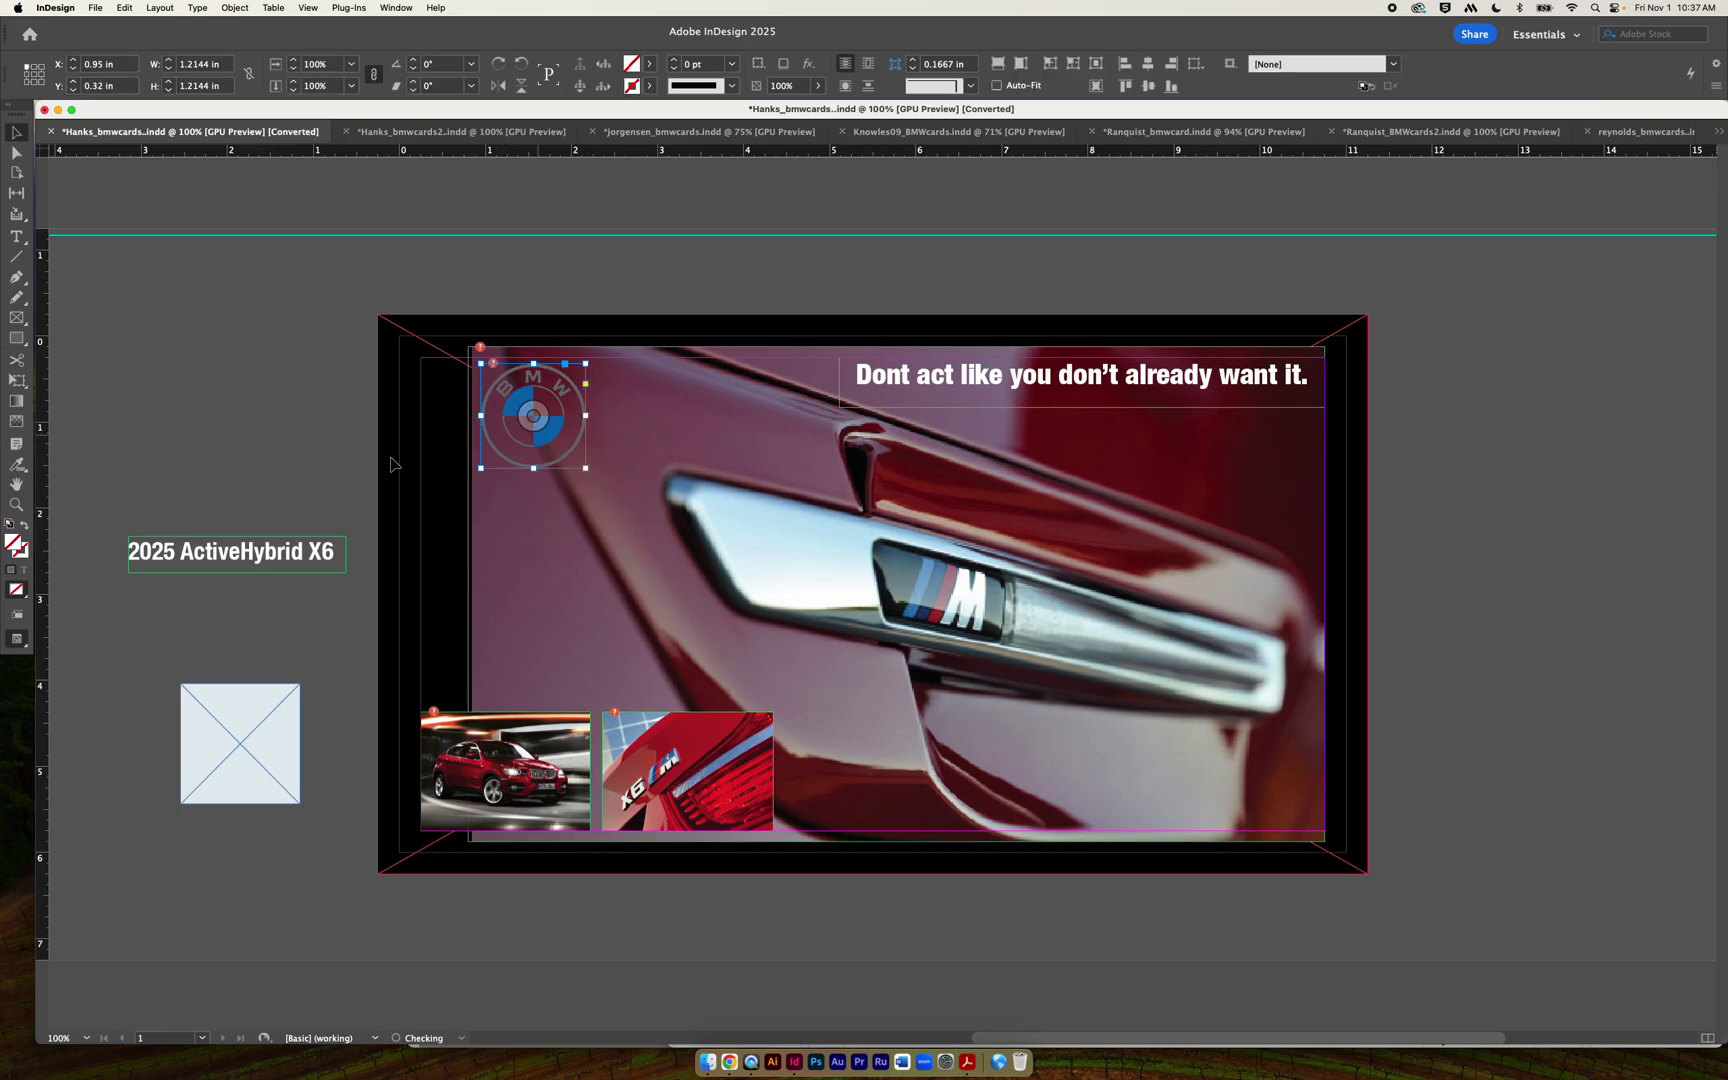
Set the card's screen mode to Preview.
left_click(306, 8)
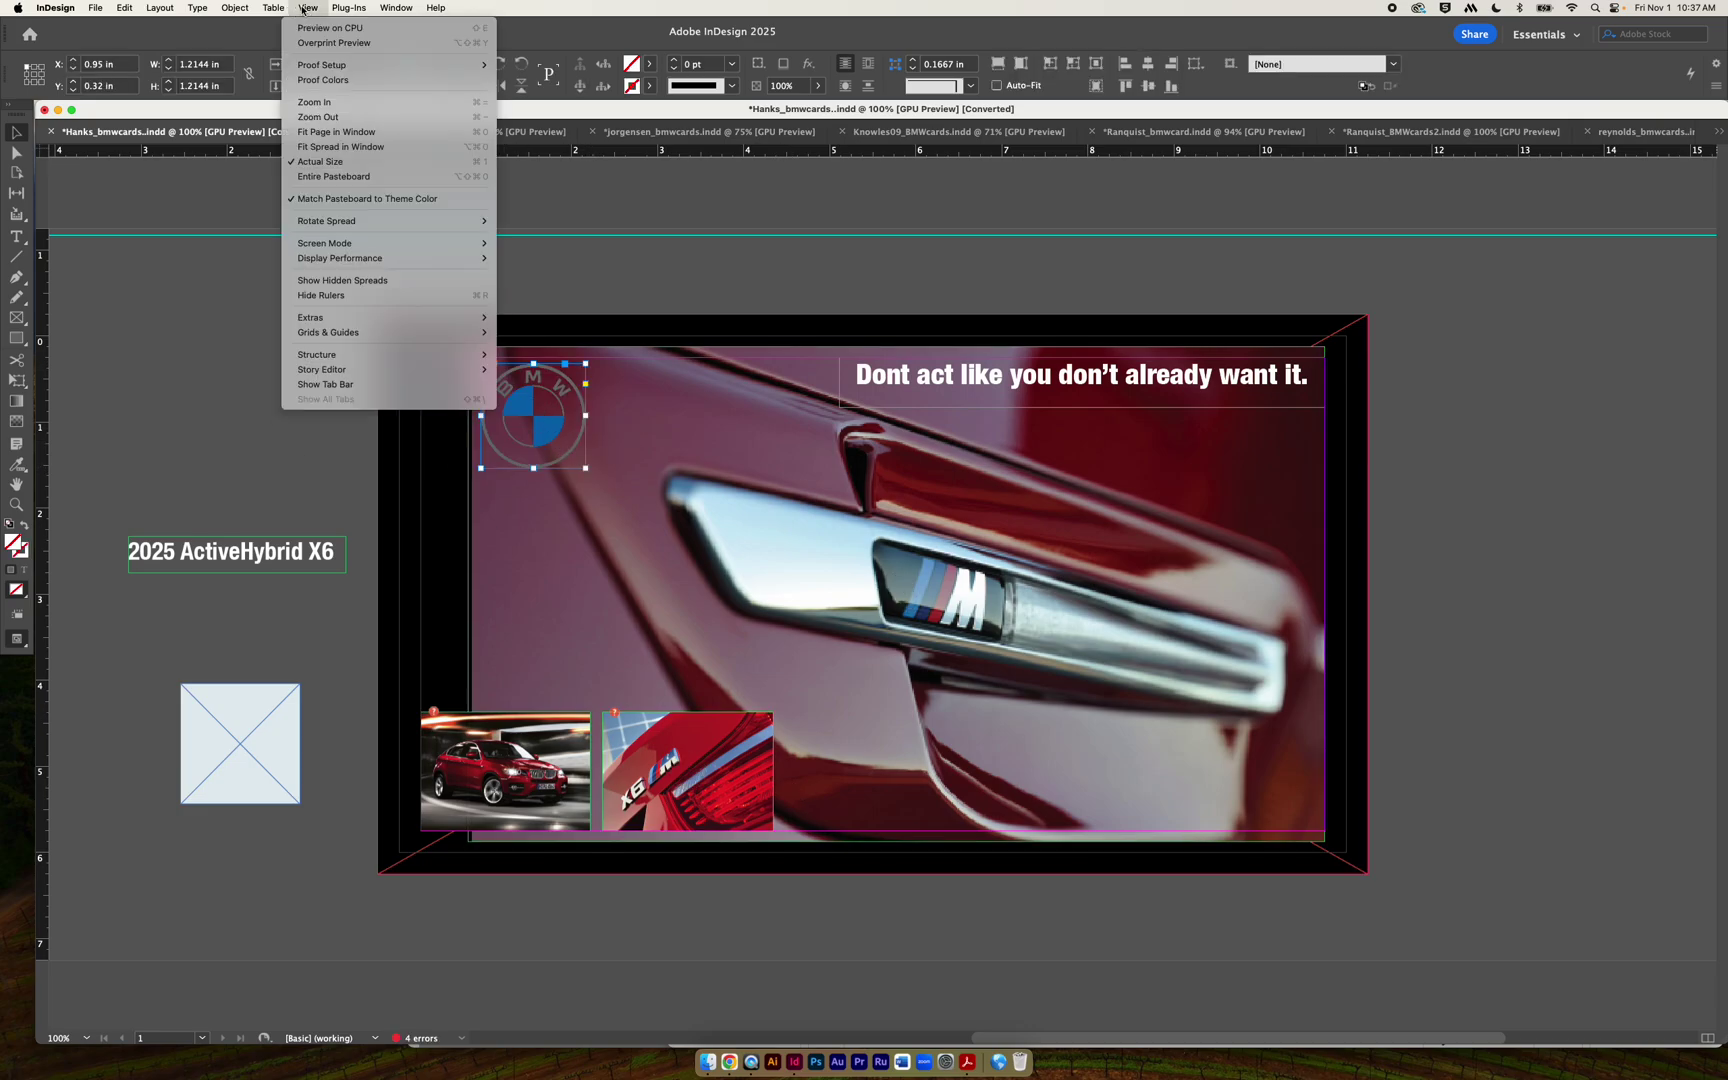
left_click(320, 9)
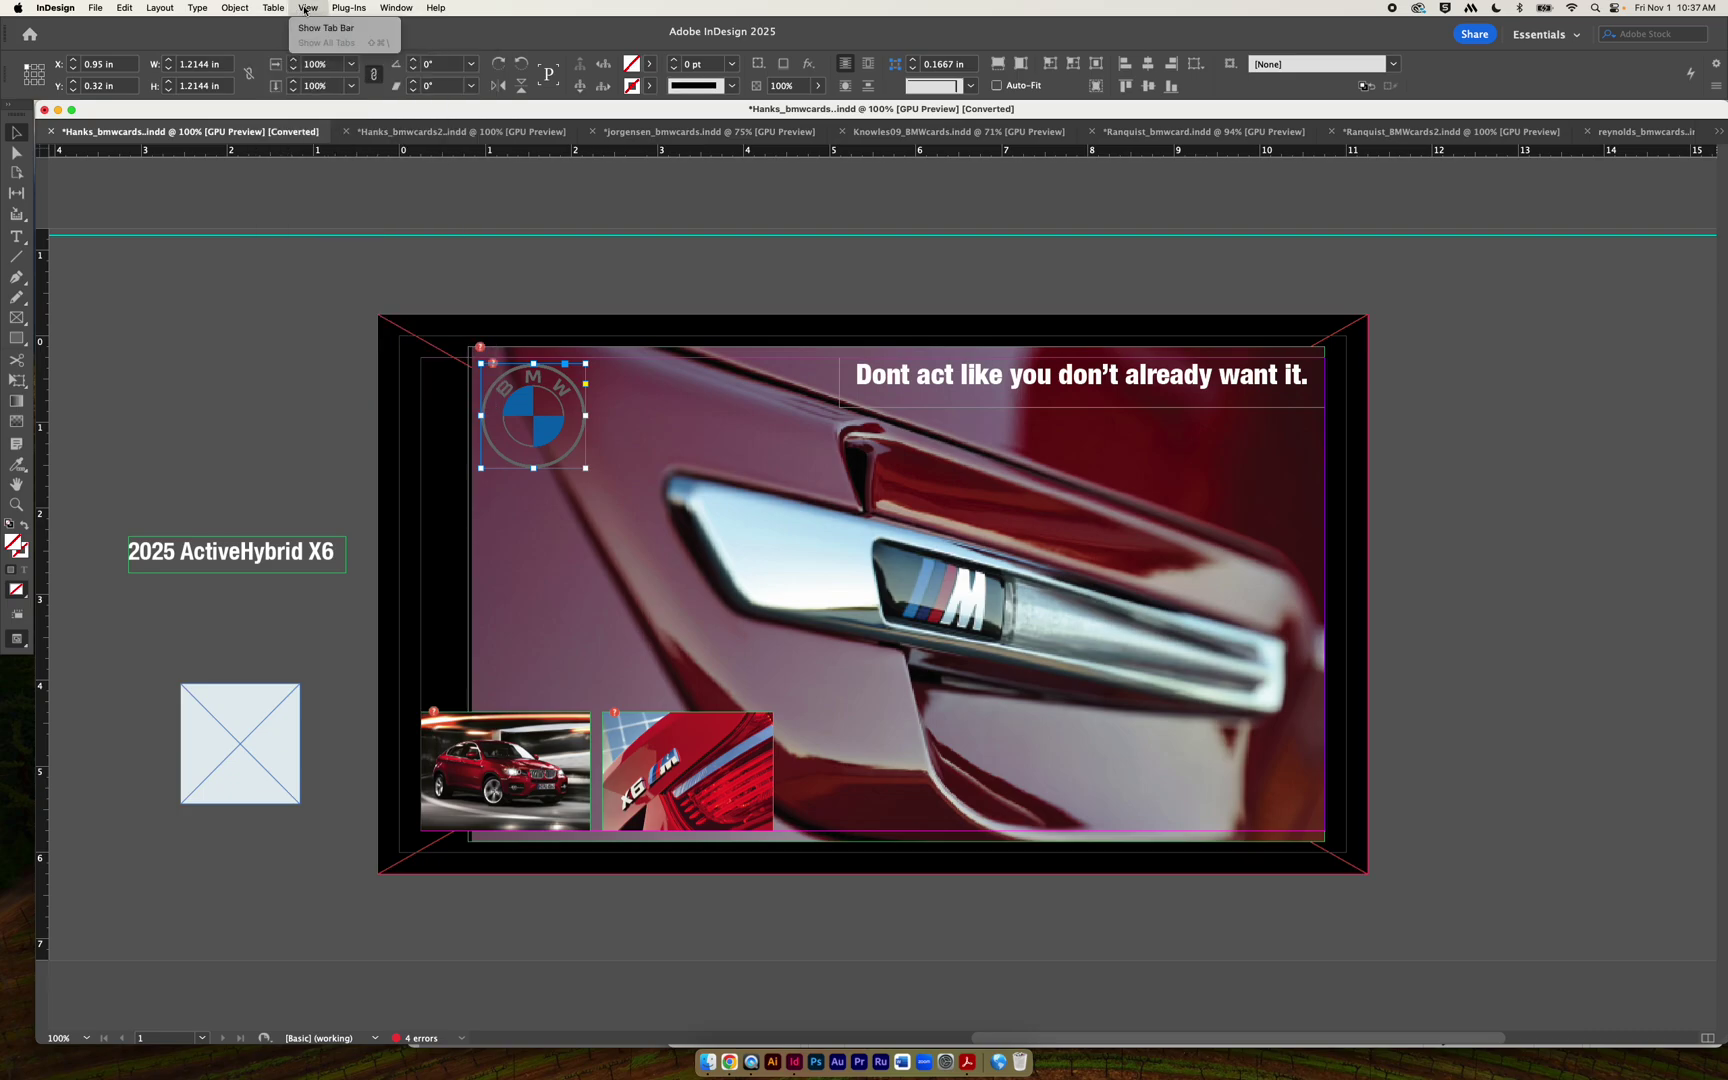
left_click(274, 345)
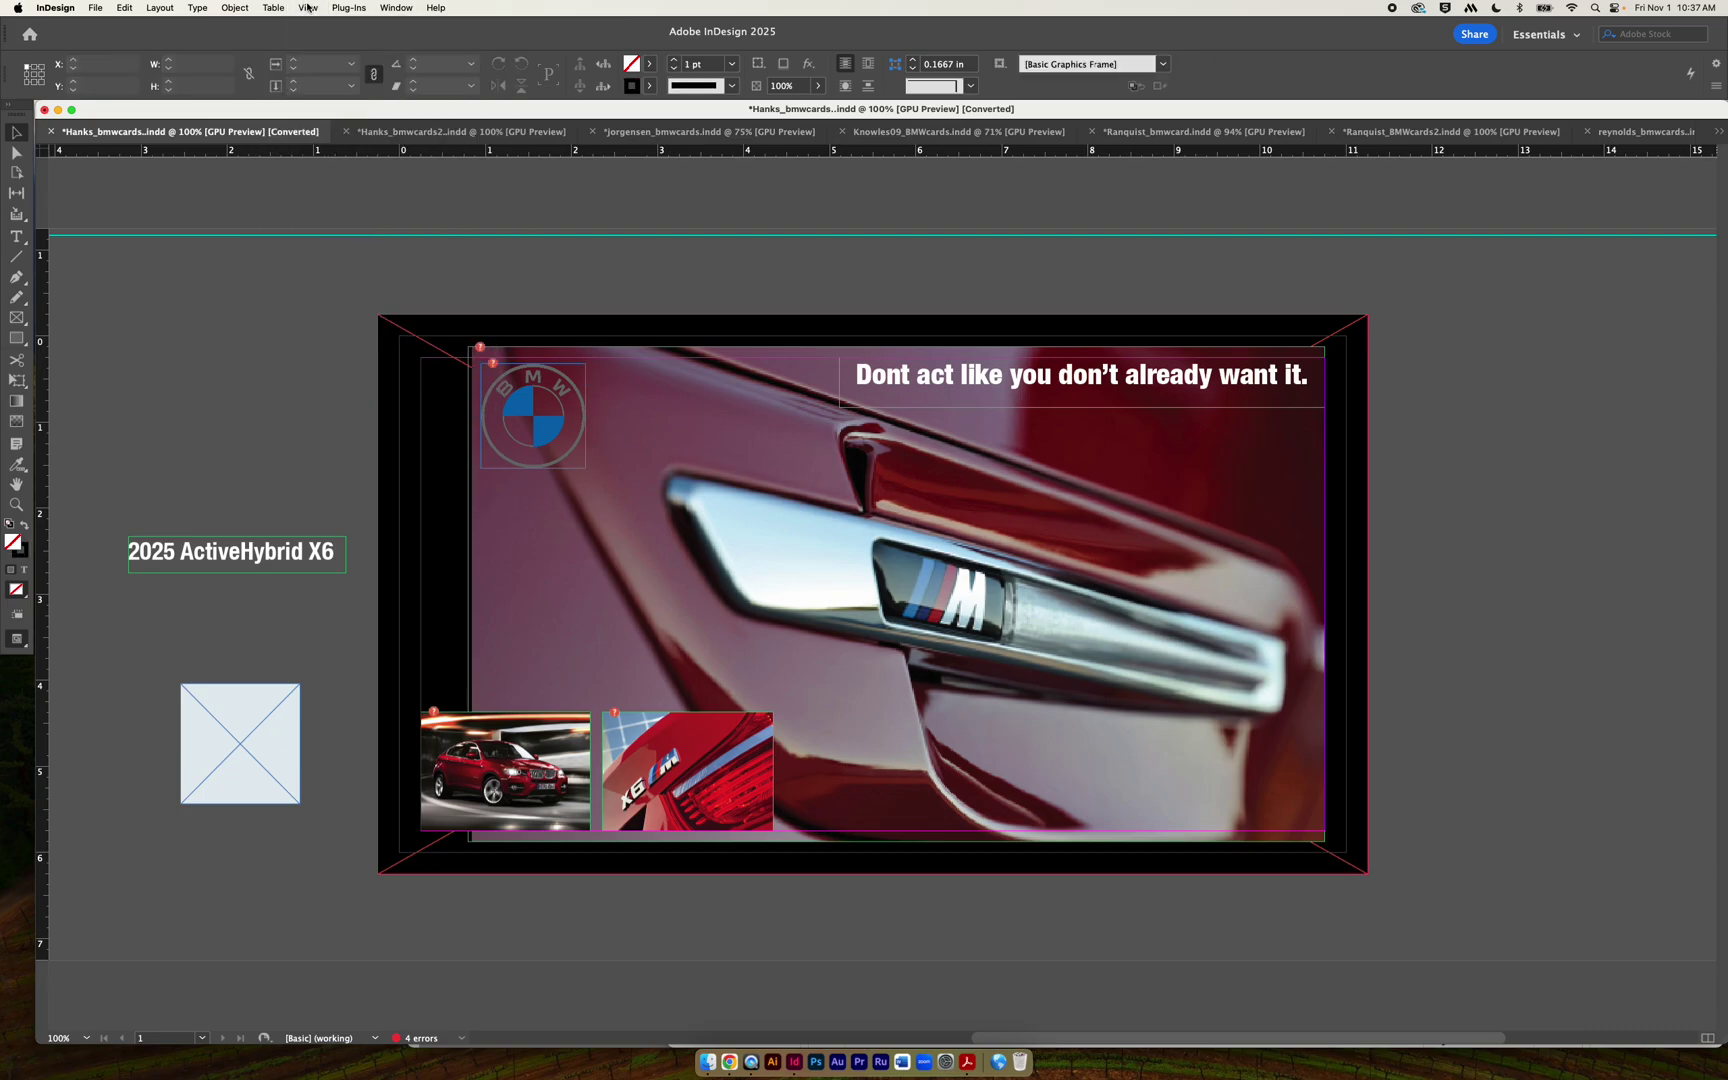
left_click(306, 8)
mouse_move(400, 243)
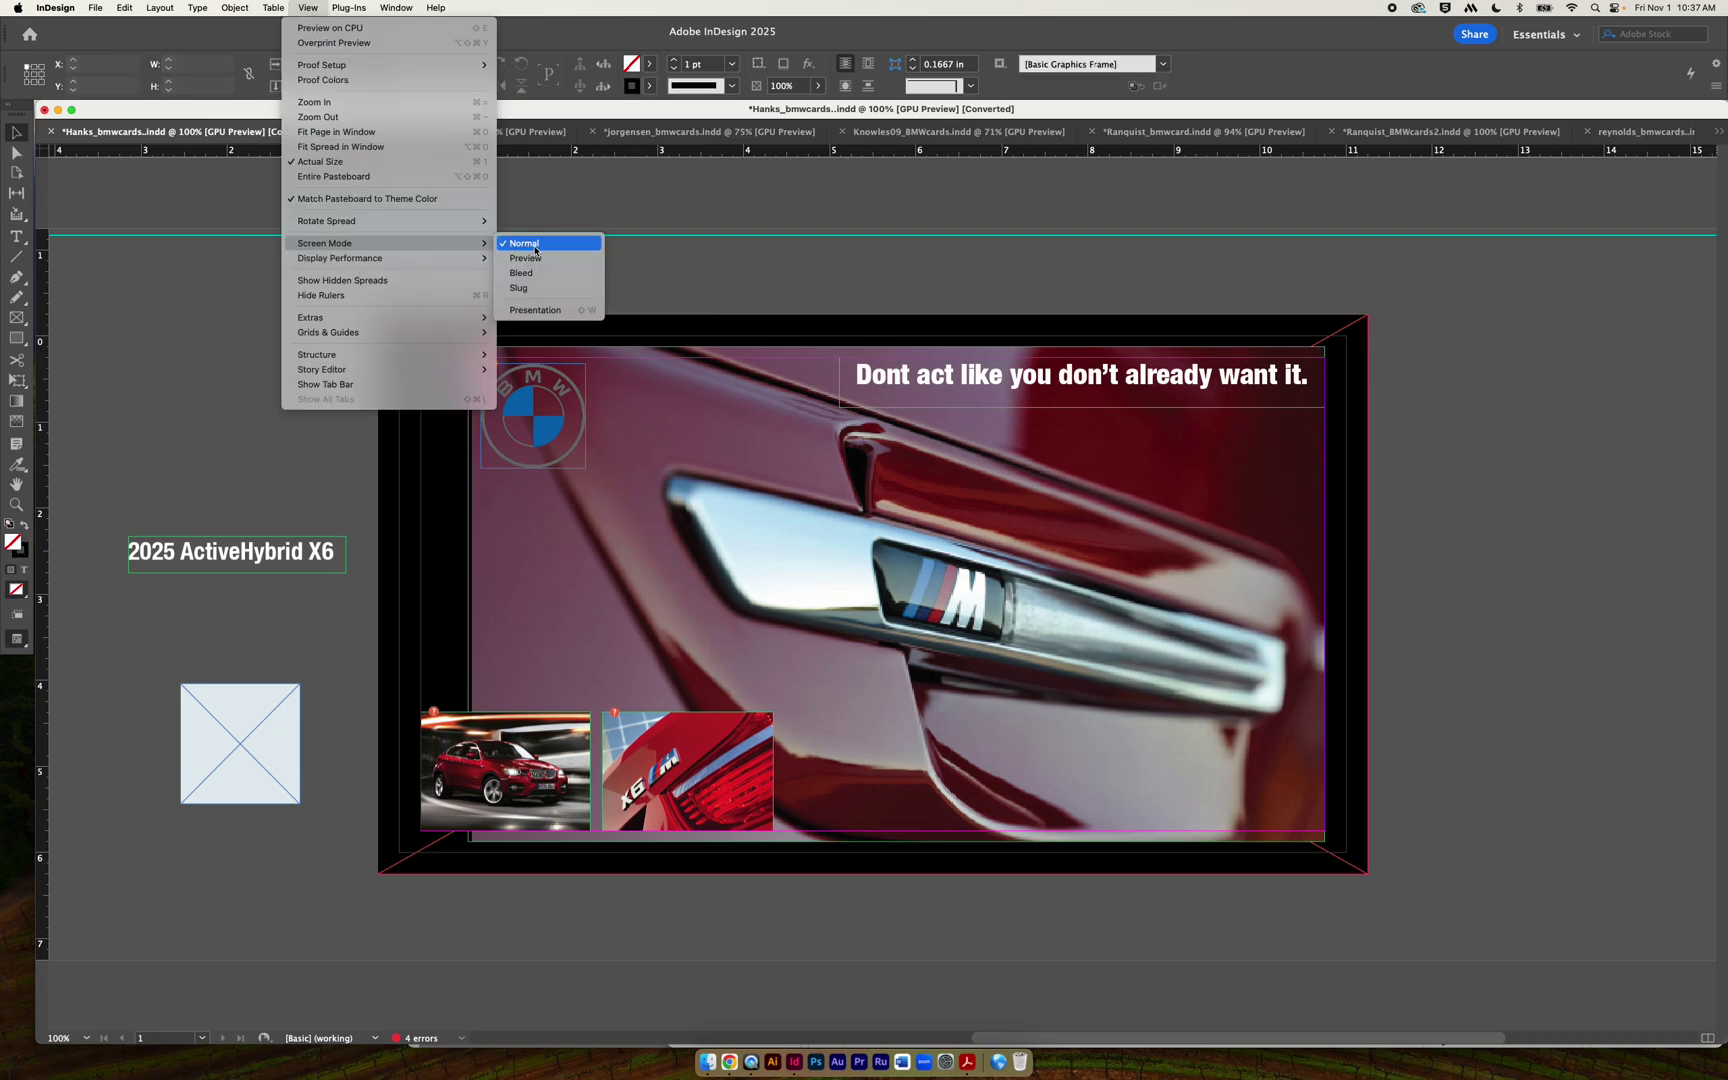
left_click(526, 259)
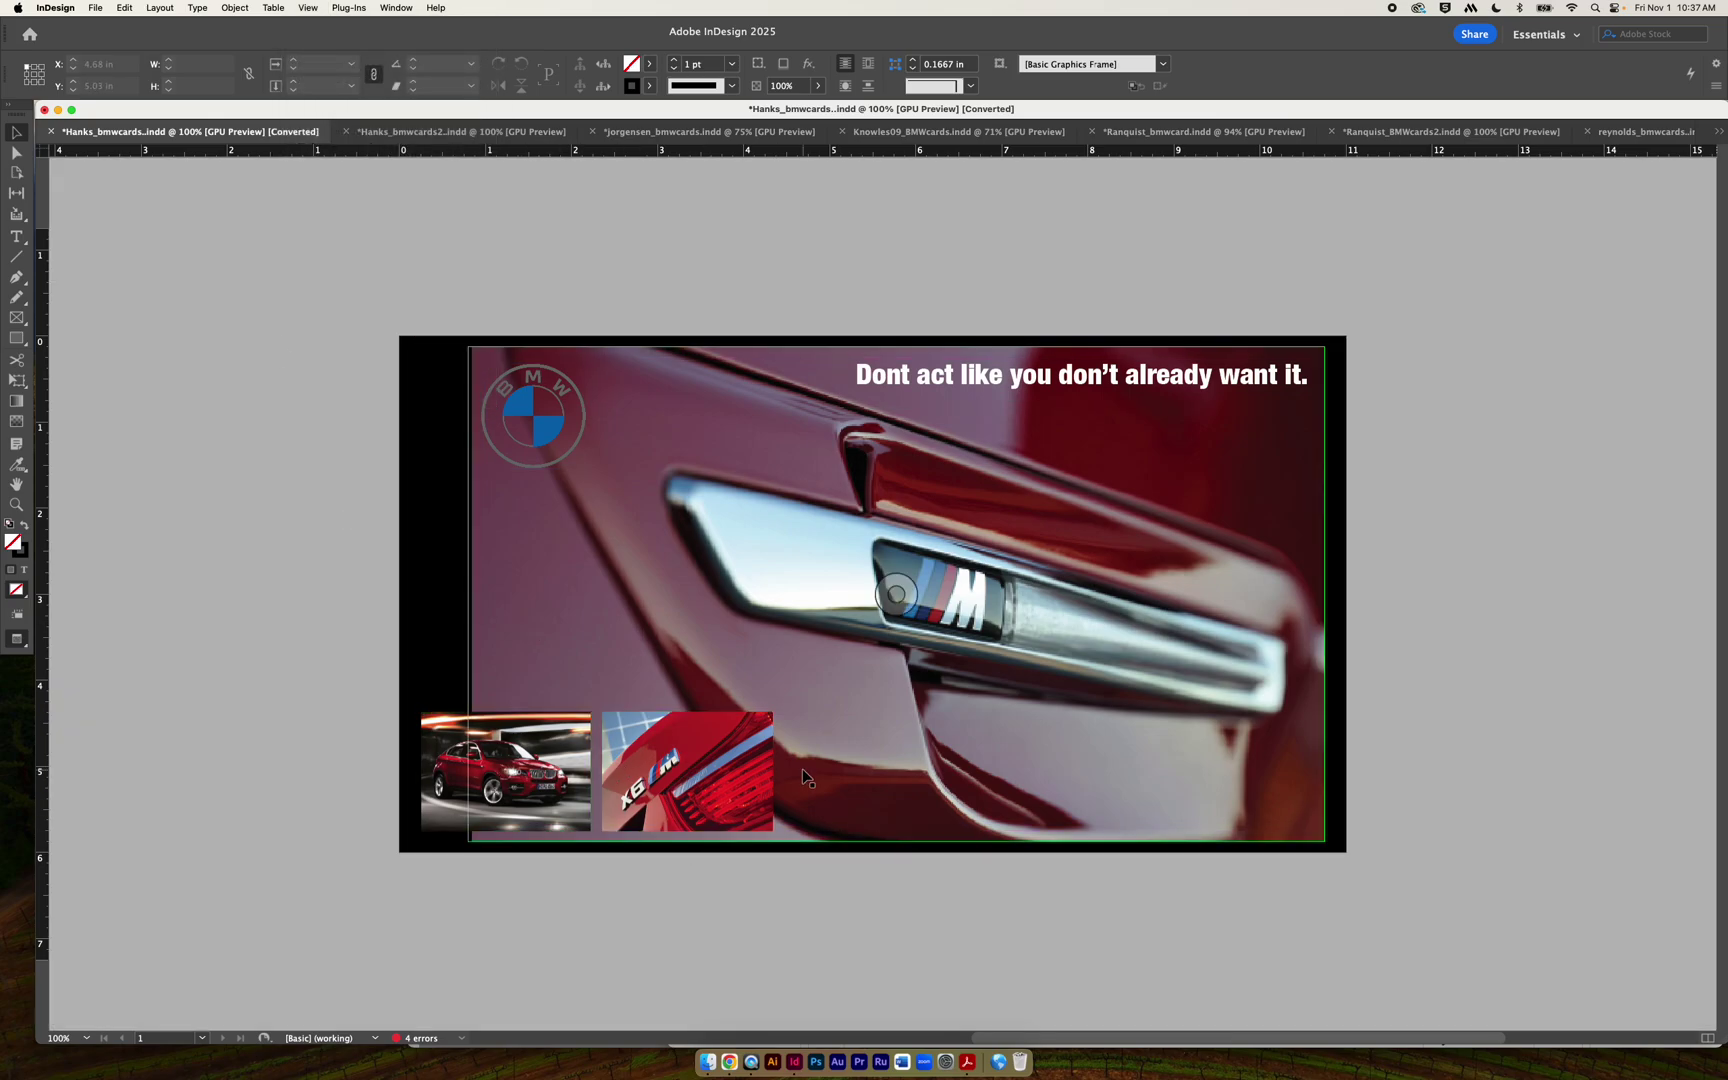
Stack the X6 badge photo directly above the car photo and place the "2025 ActiveHybrid X6" text in the card's lower-right corner.
left_click_drag(534, 735, 538, 598)
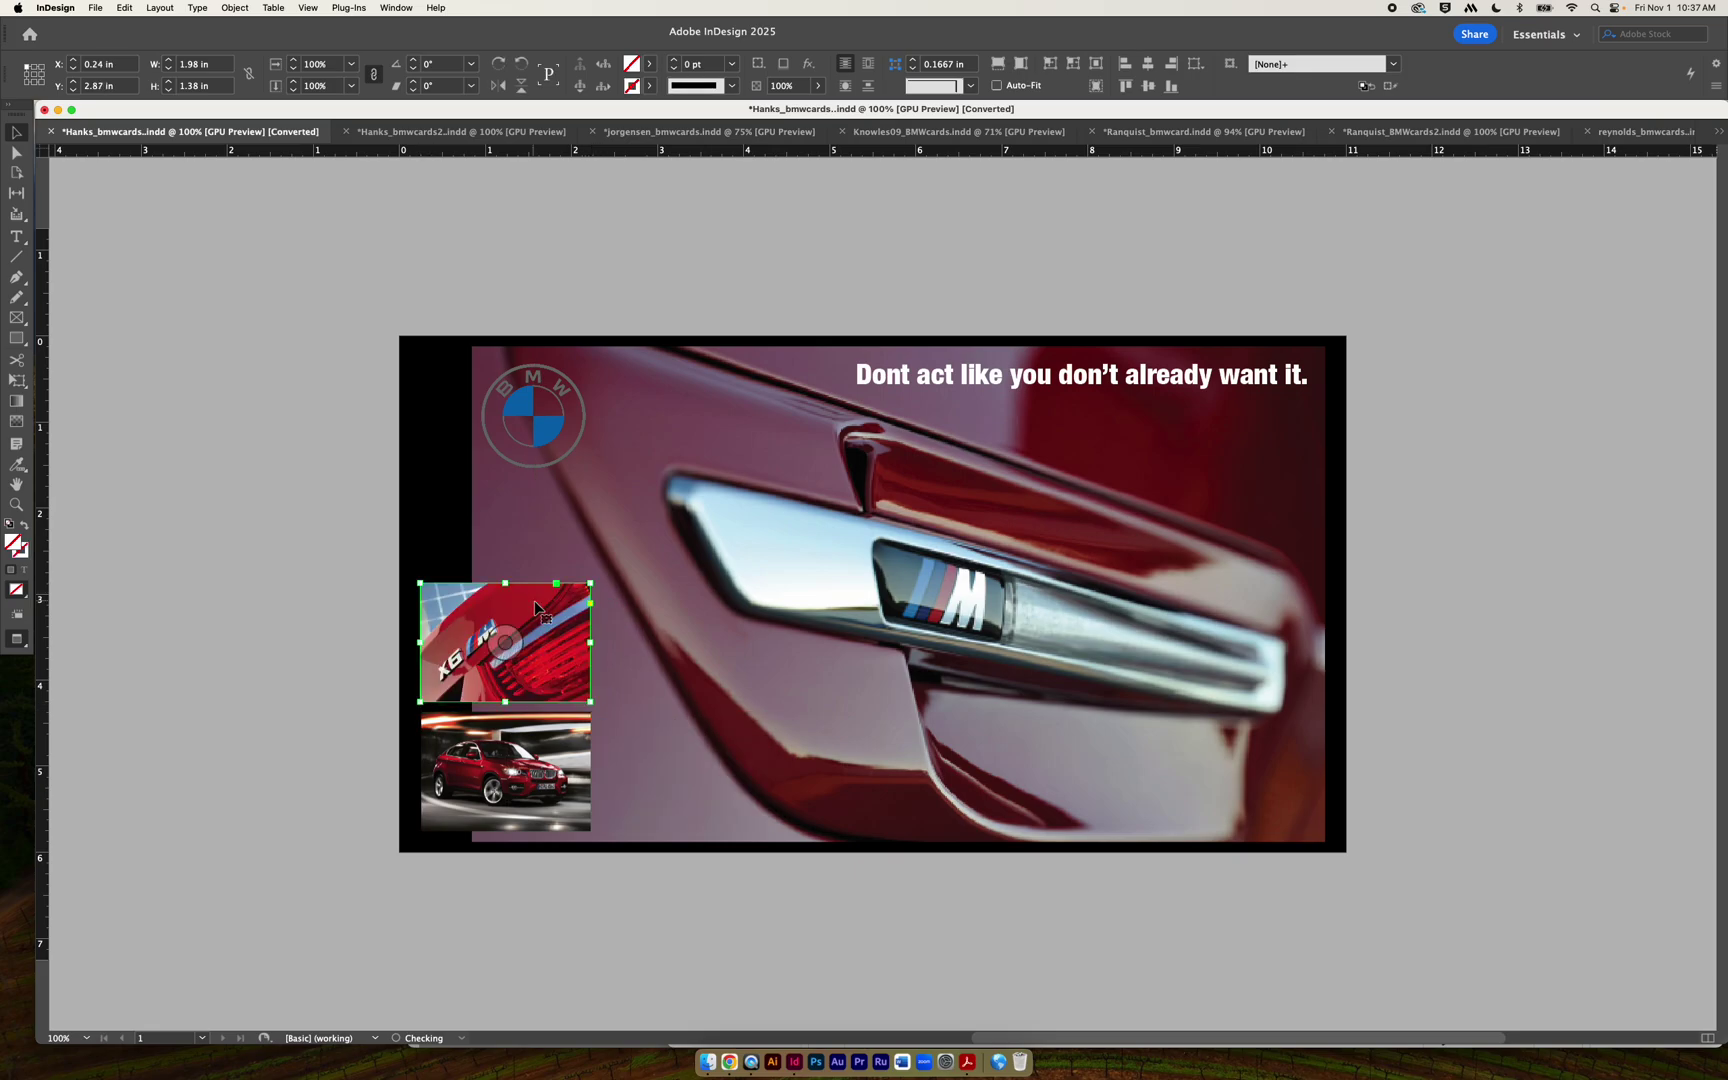
left_click(330, 633)
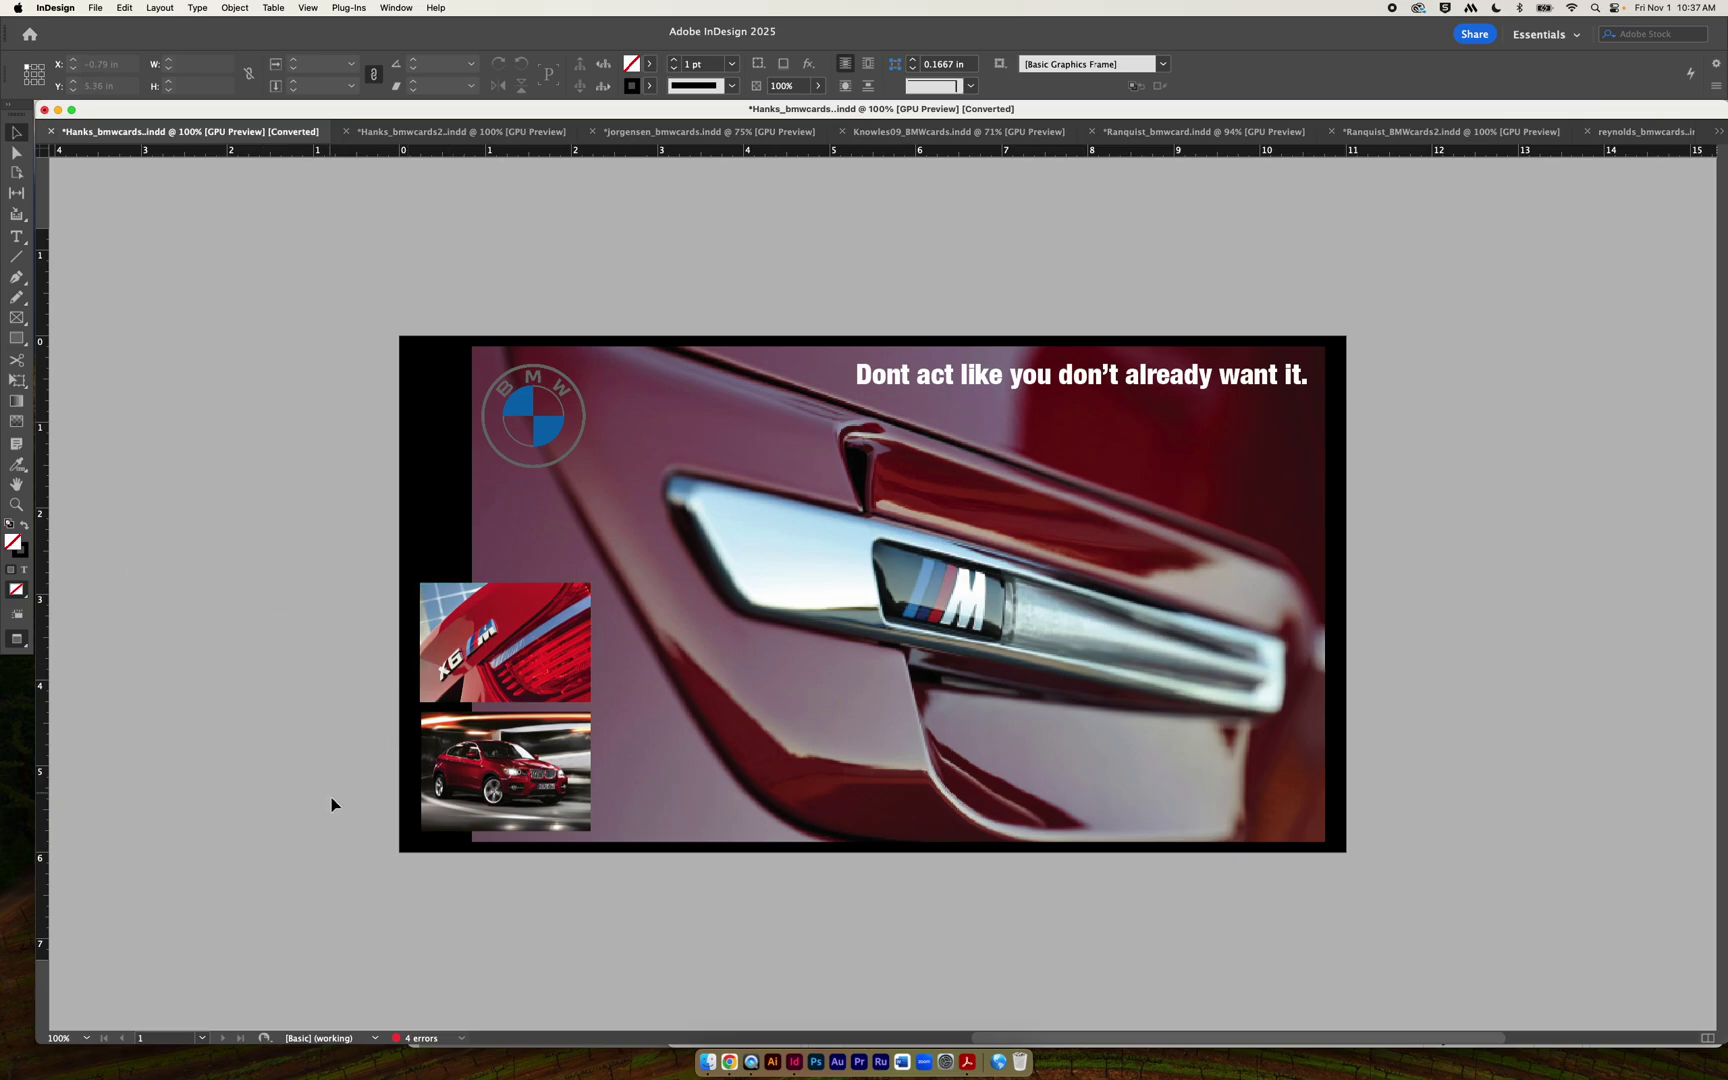
left_click_drag(265, 546, 1235, 812)
left_click(1453, 797)
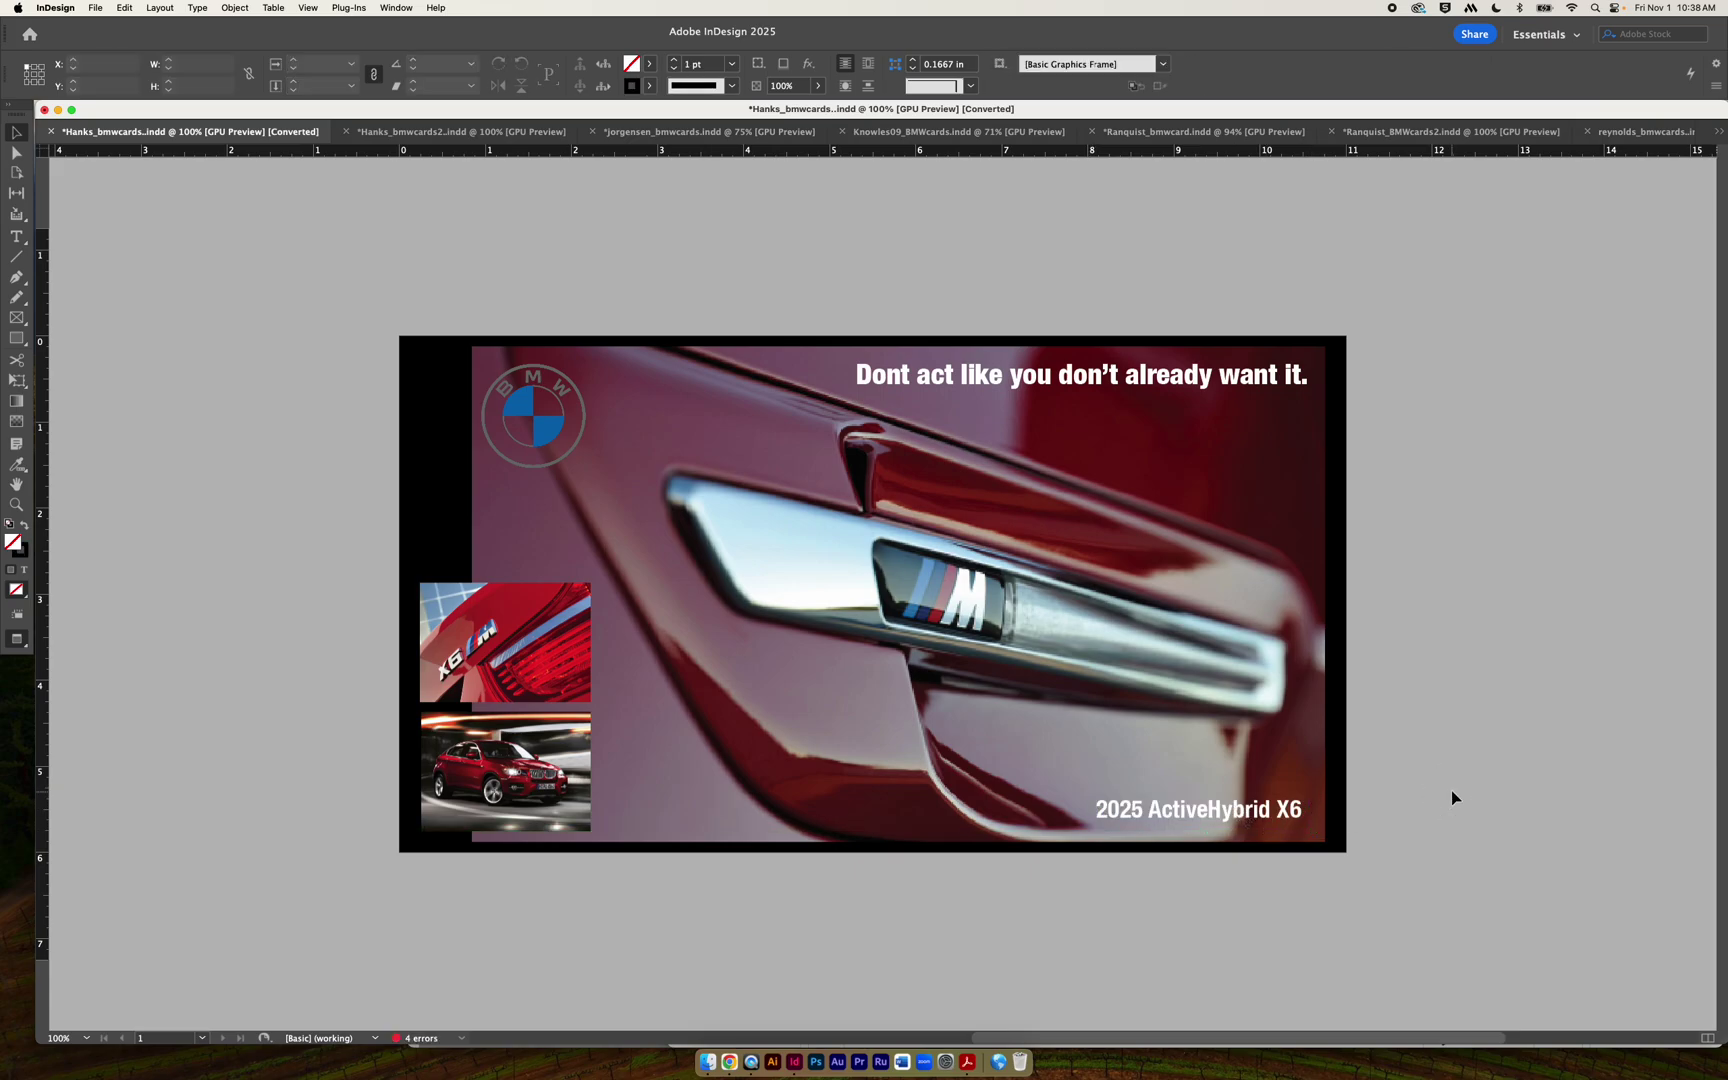
Move the BMW logo left into line with the stacked photos and draw a circle about 1.21 in wide centred over it.
left_click_drag(554, 427, 496, 431)
left_click(154, 471)
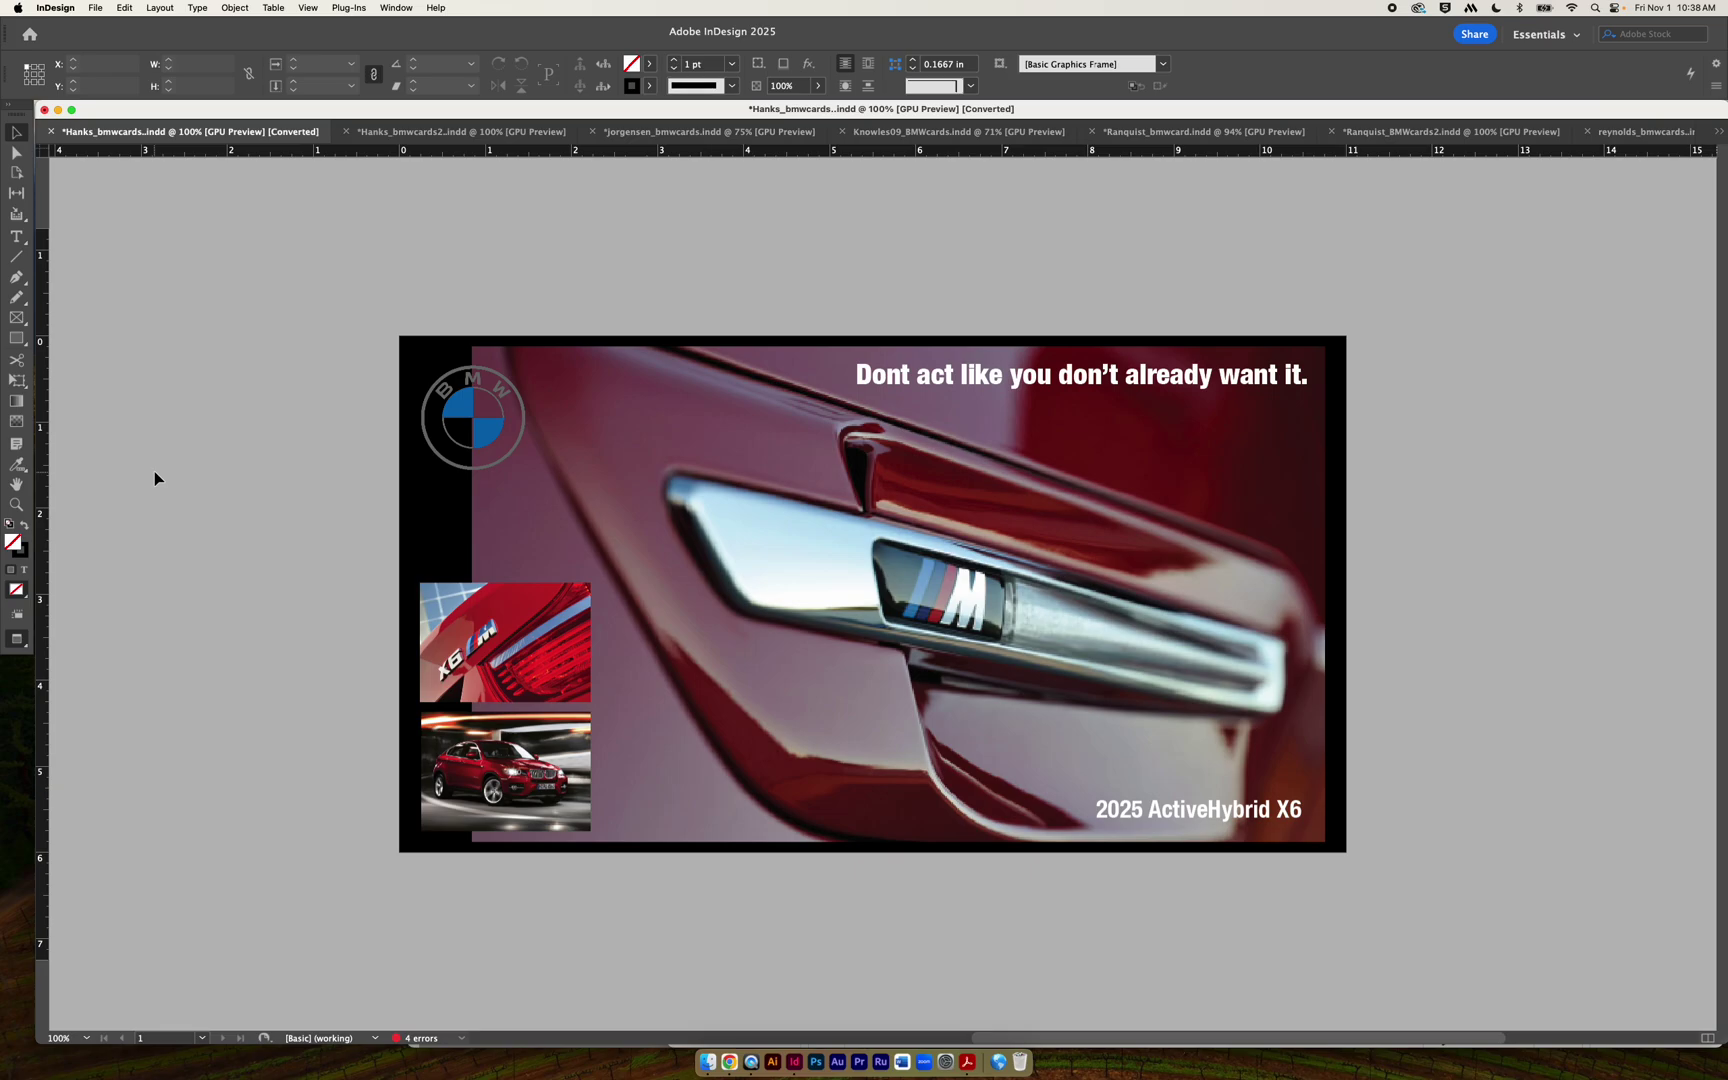
left_click(18, 320)
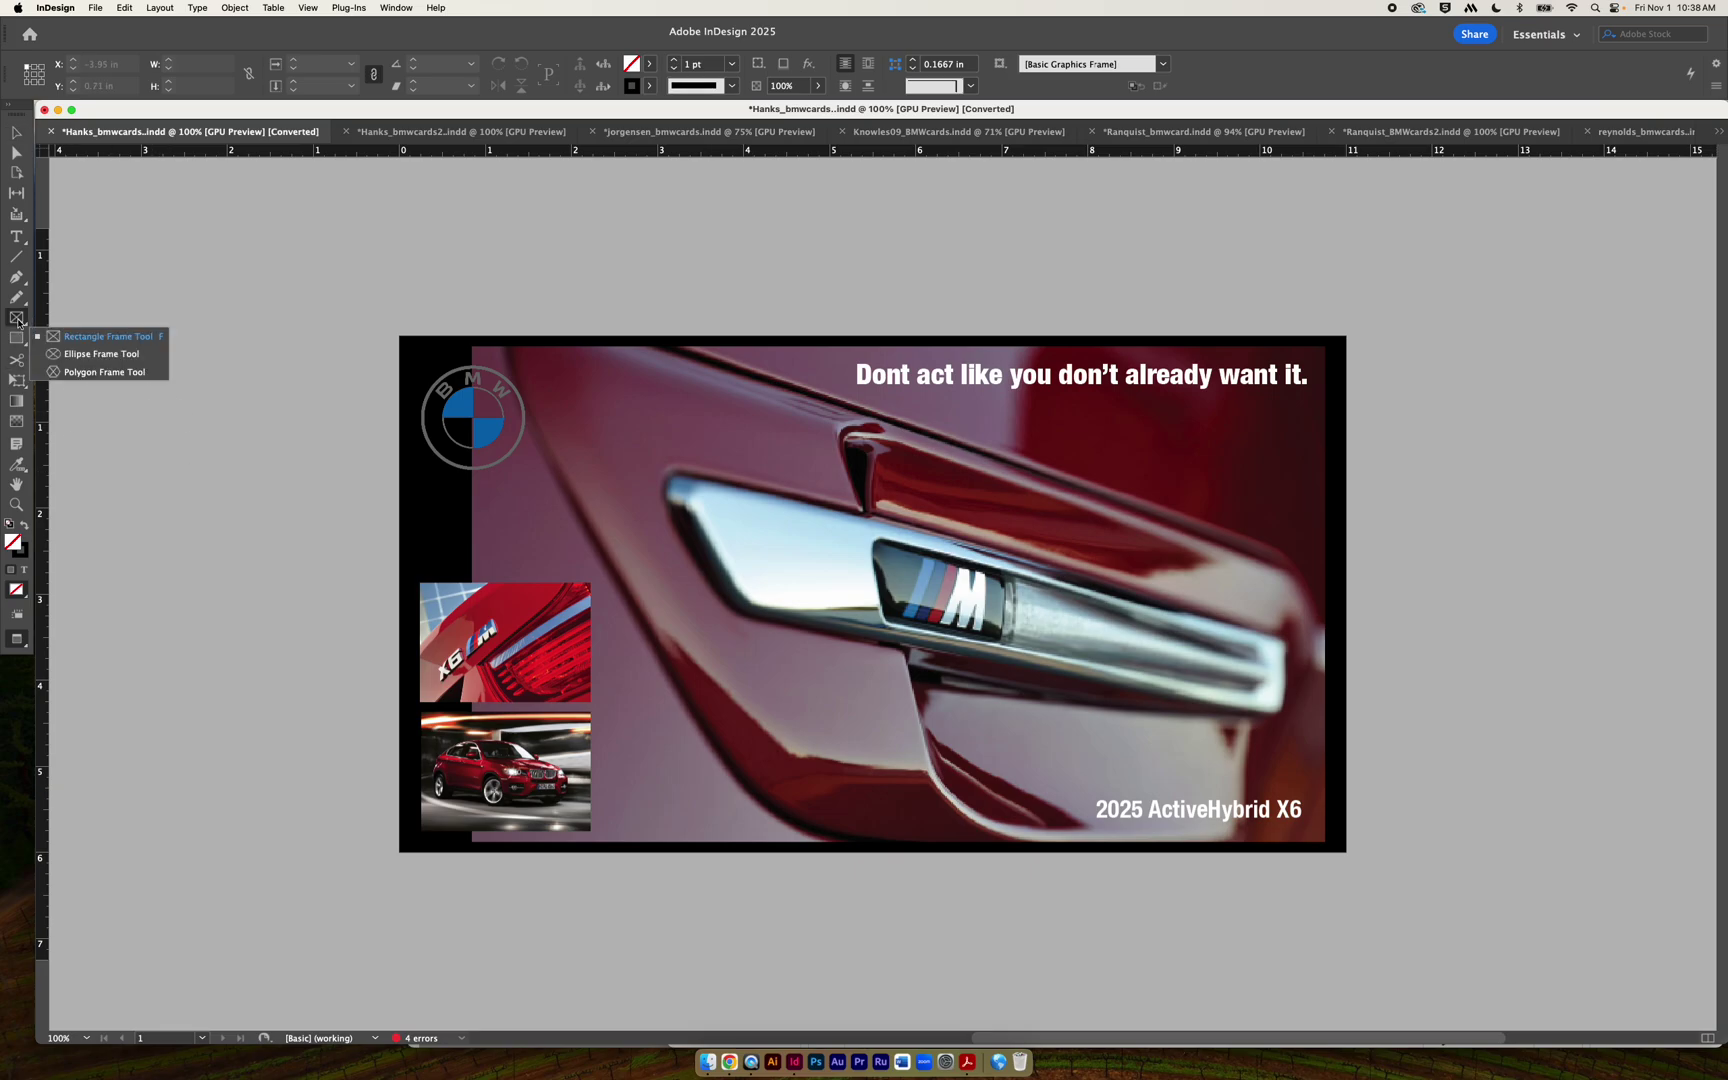
left_click_drag(13, 343, 87, 374)
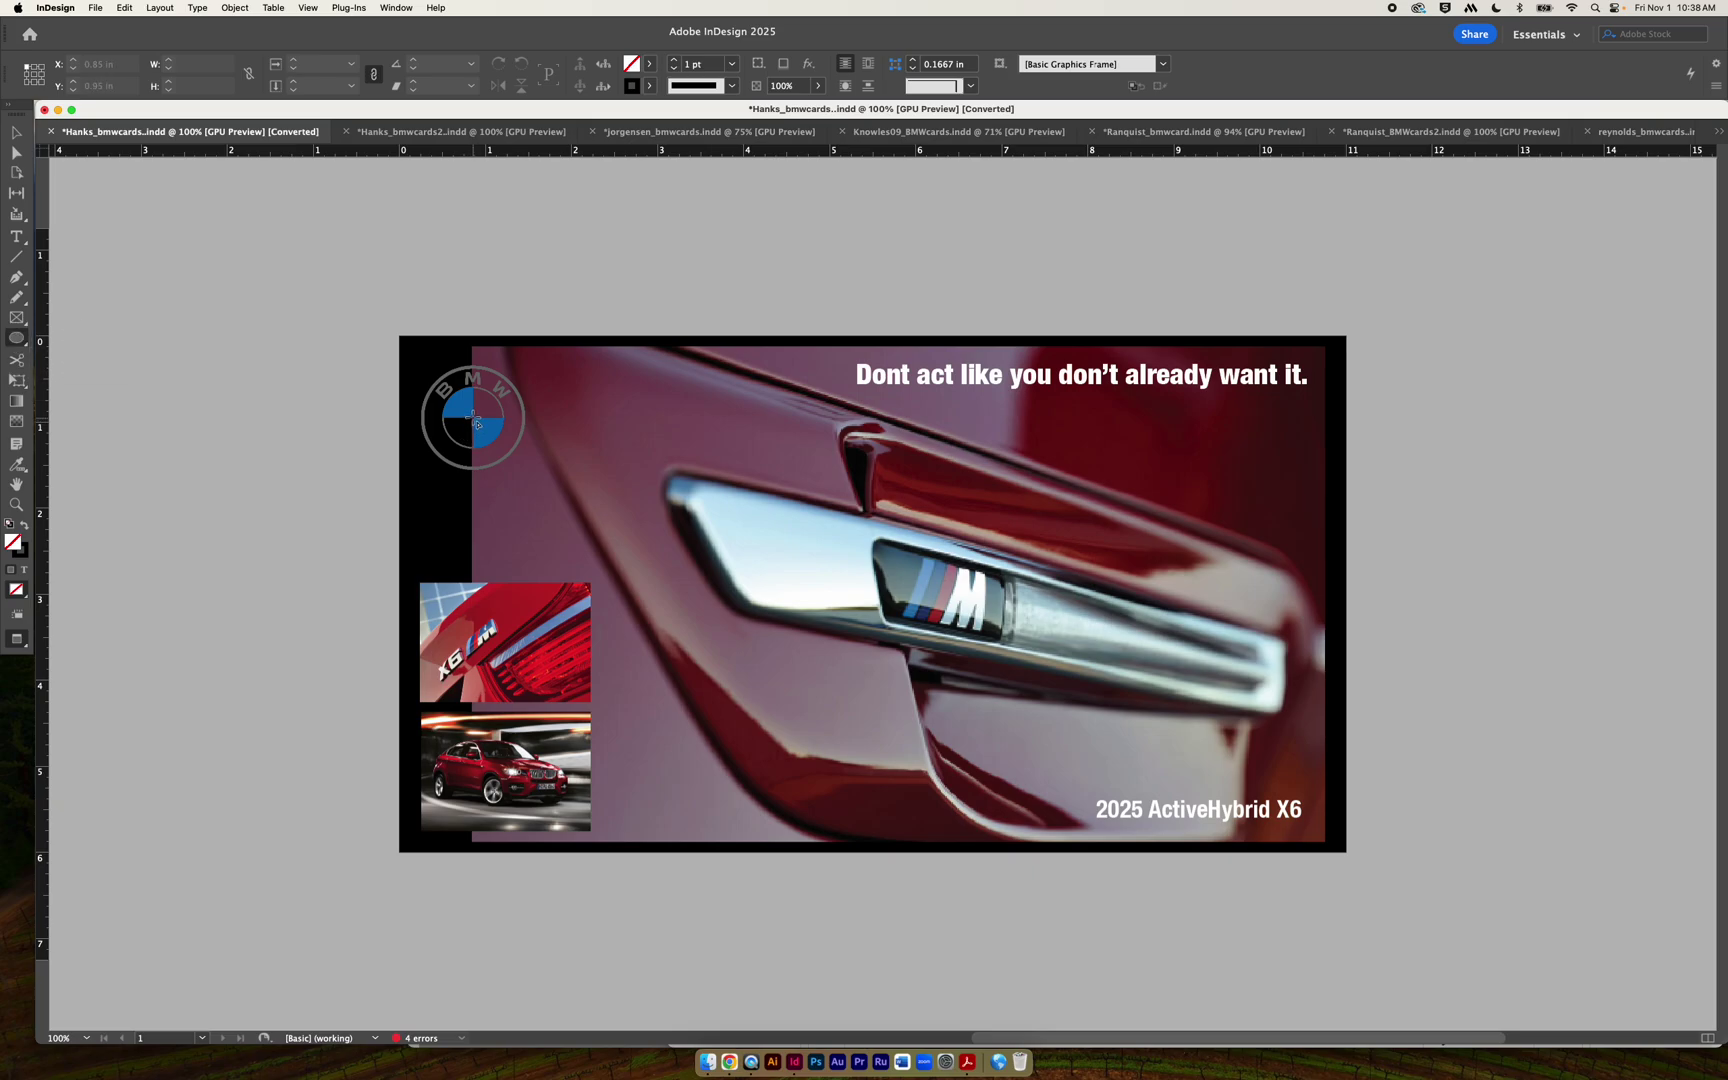
left_click_drag(476, 423, 522, 502)
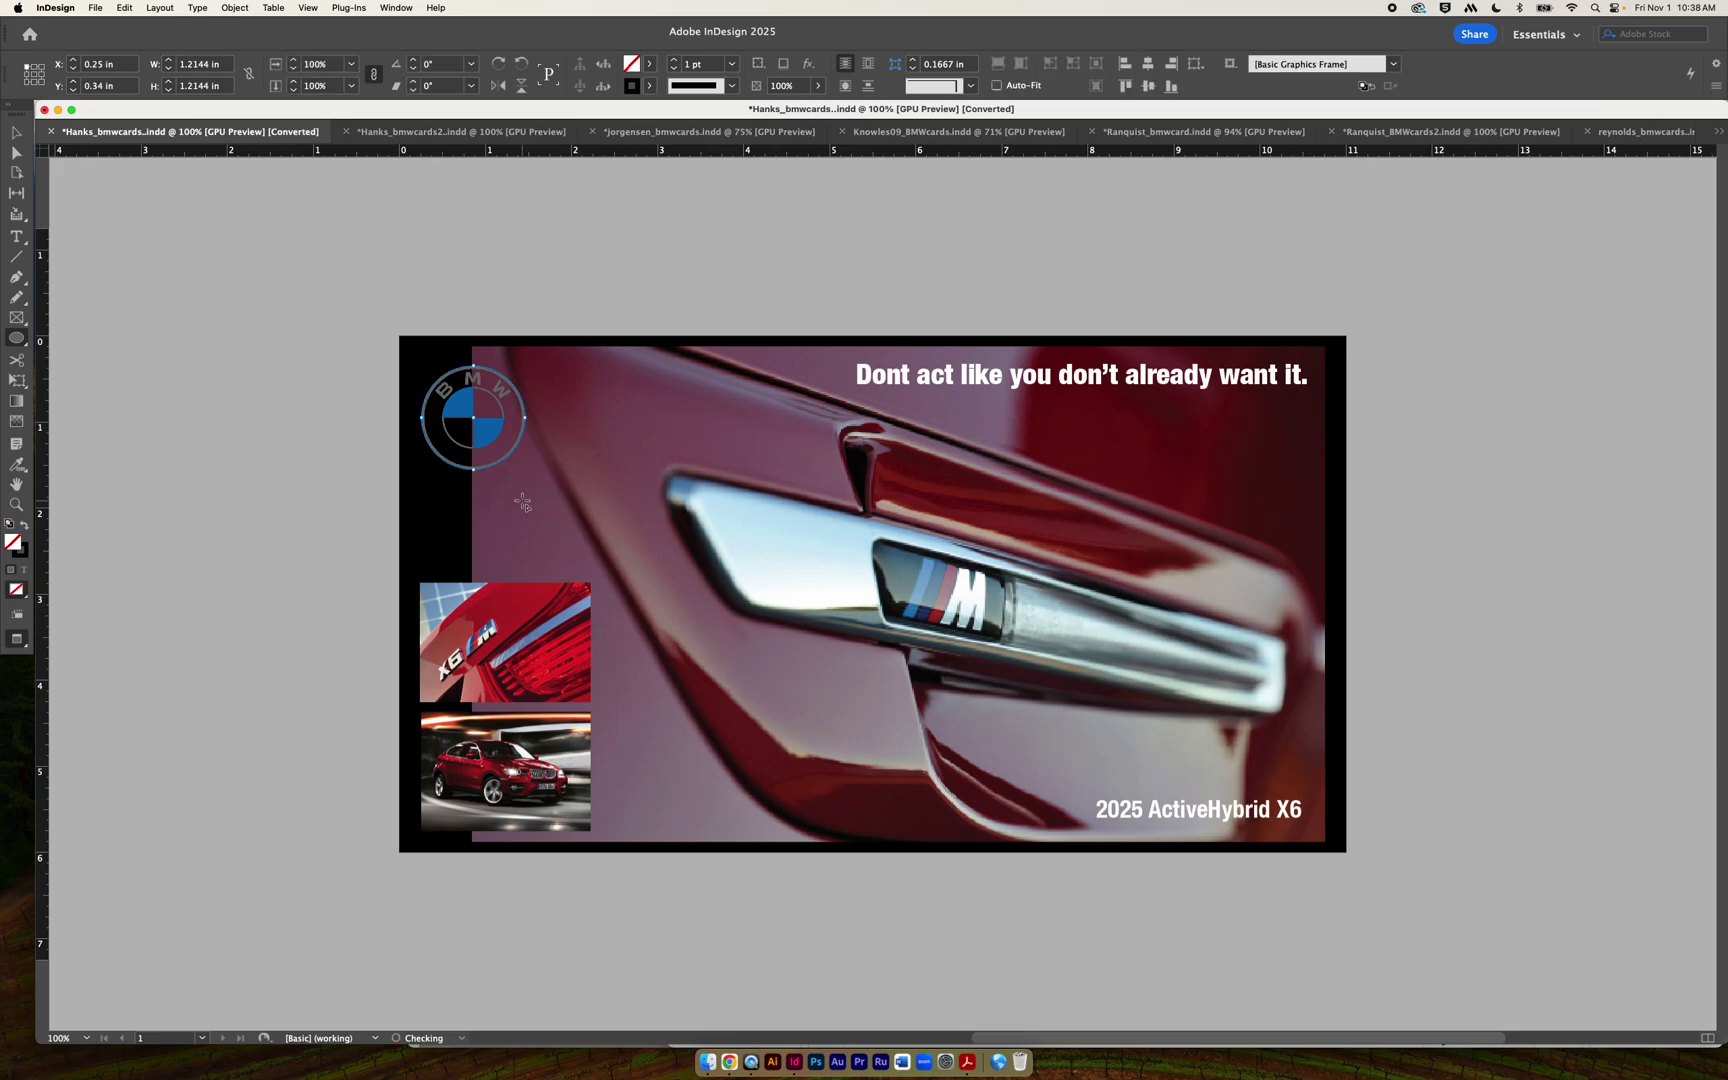
Fill the circle over the logo with [Paper] and leave its stroke set to none.
left_click(26, 524)
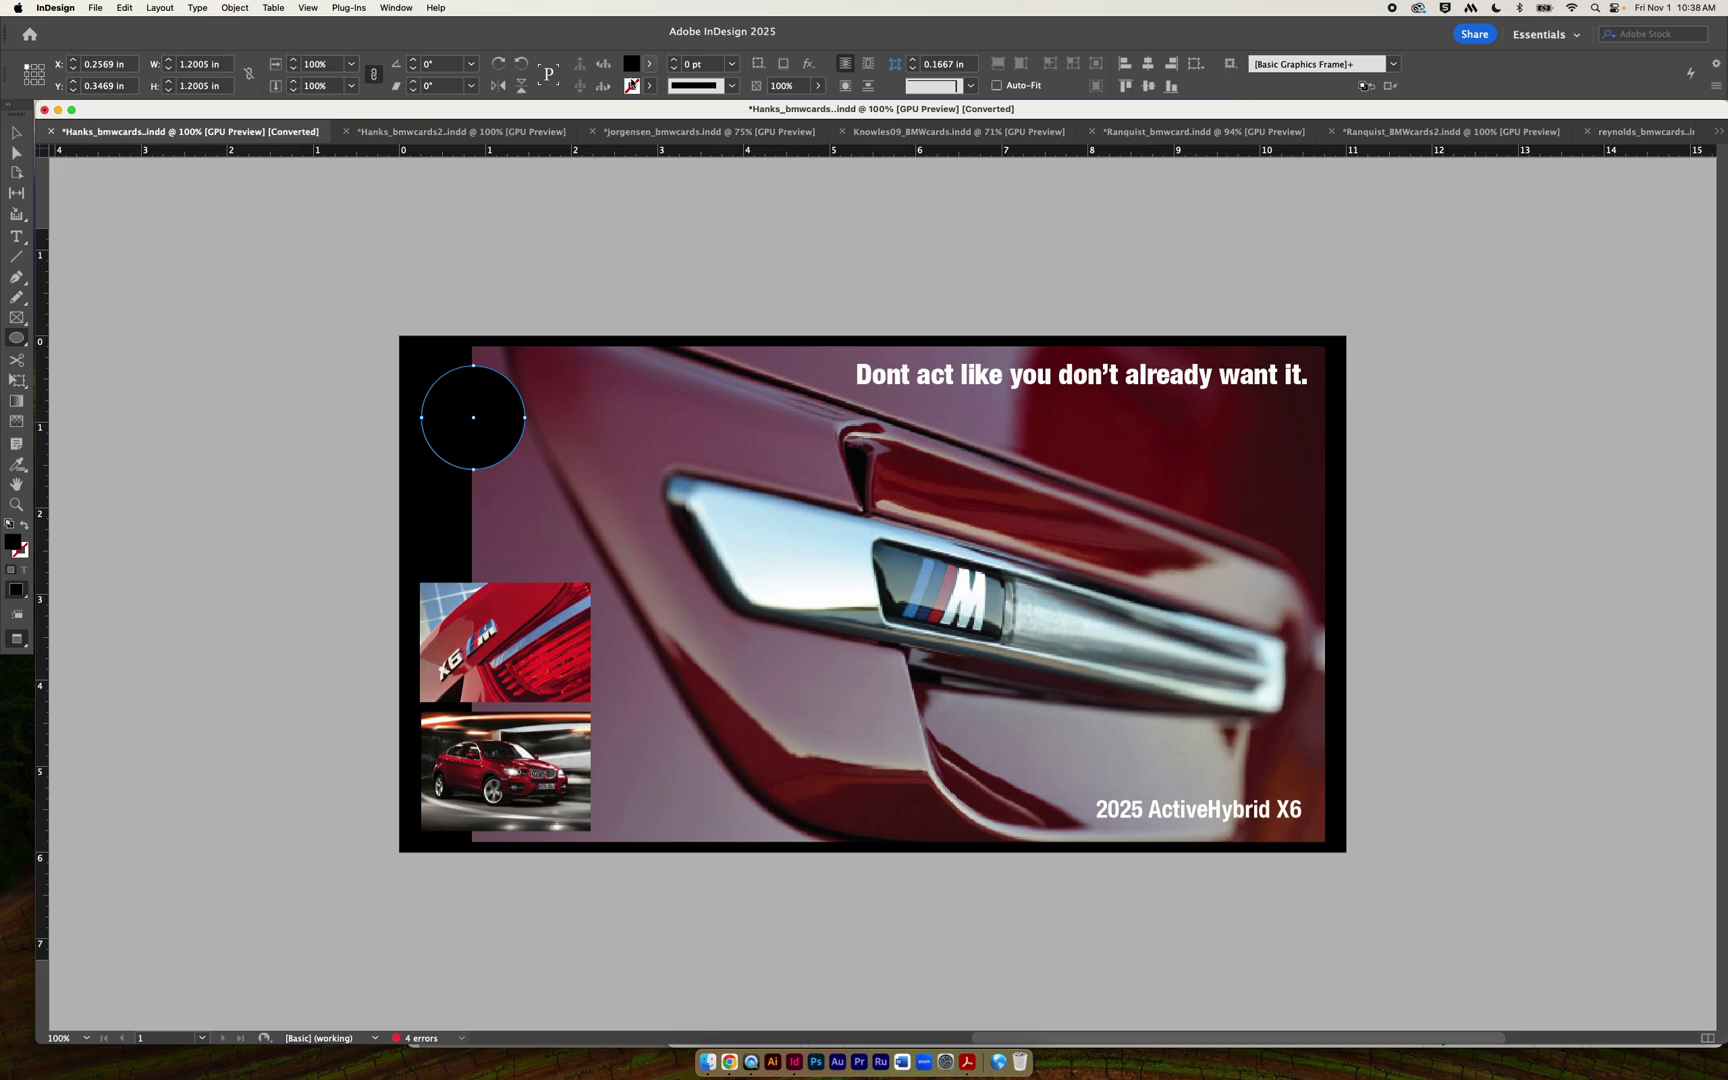
left_click(650, 64)
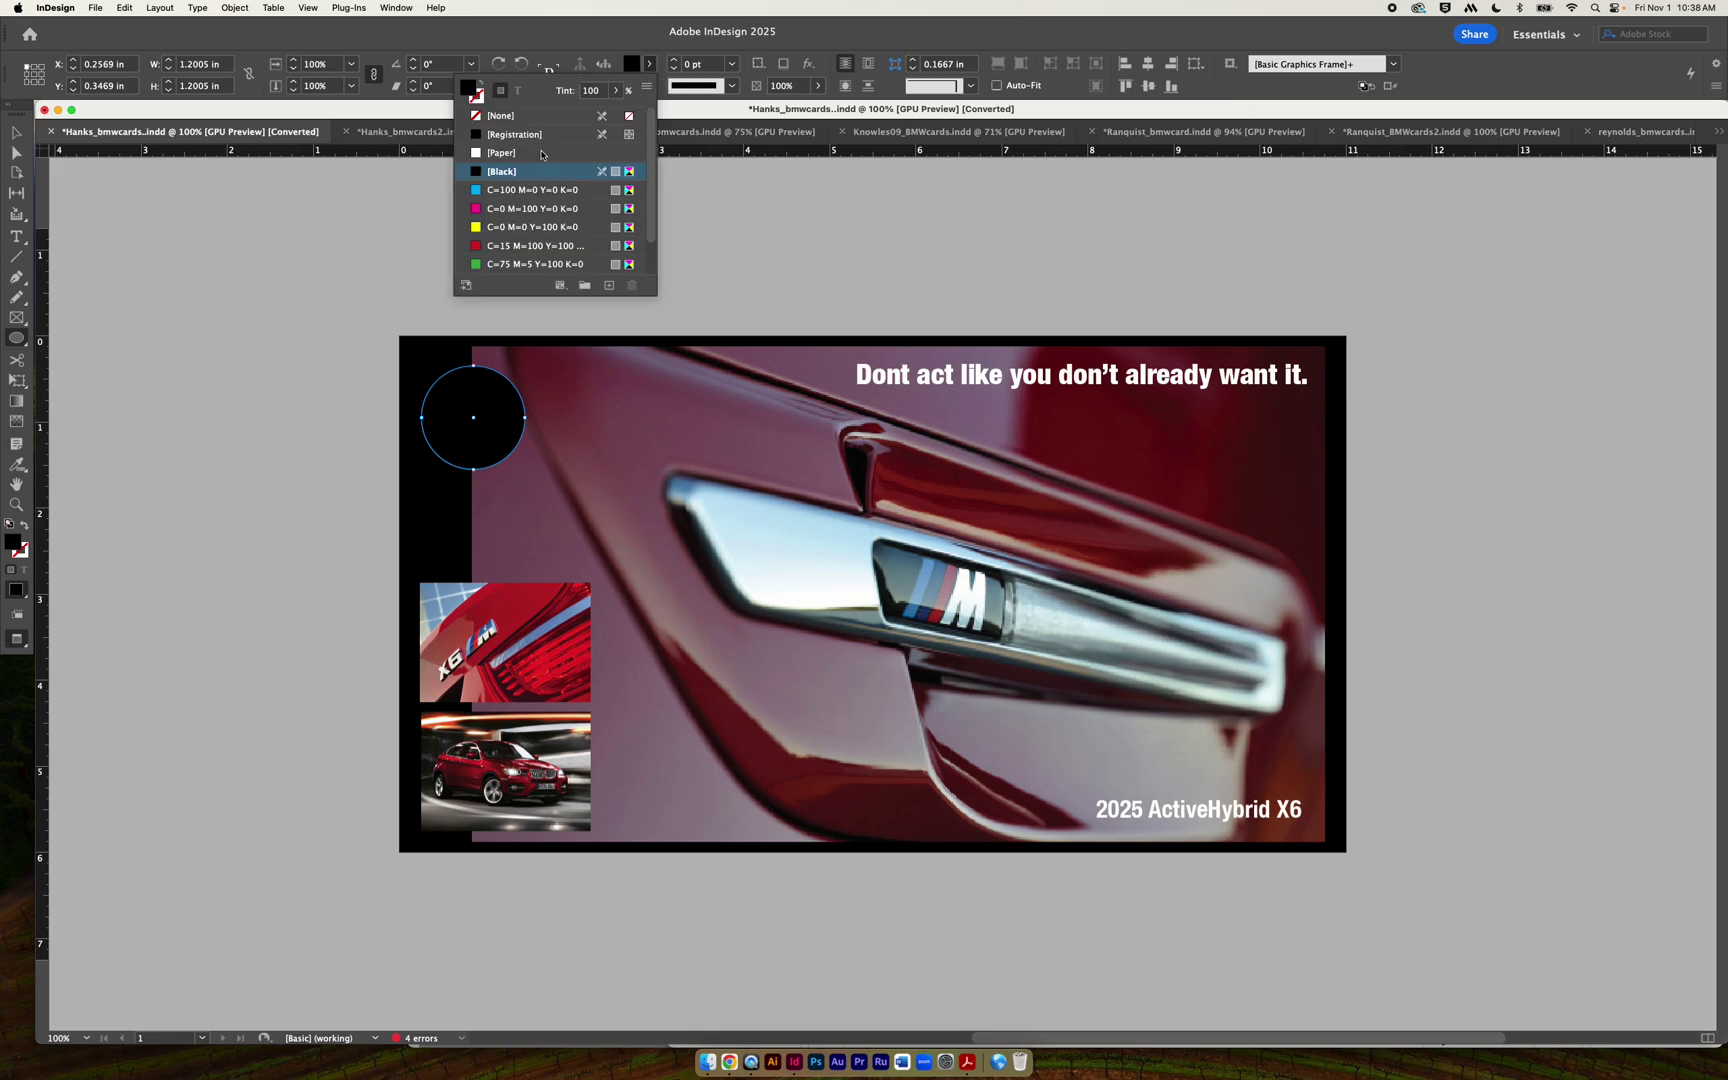
left_click(541, 153)
left_click(17, 133)
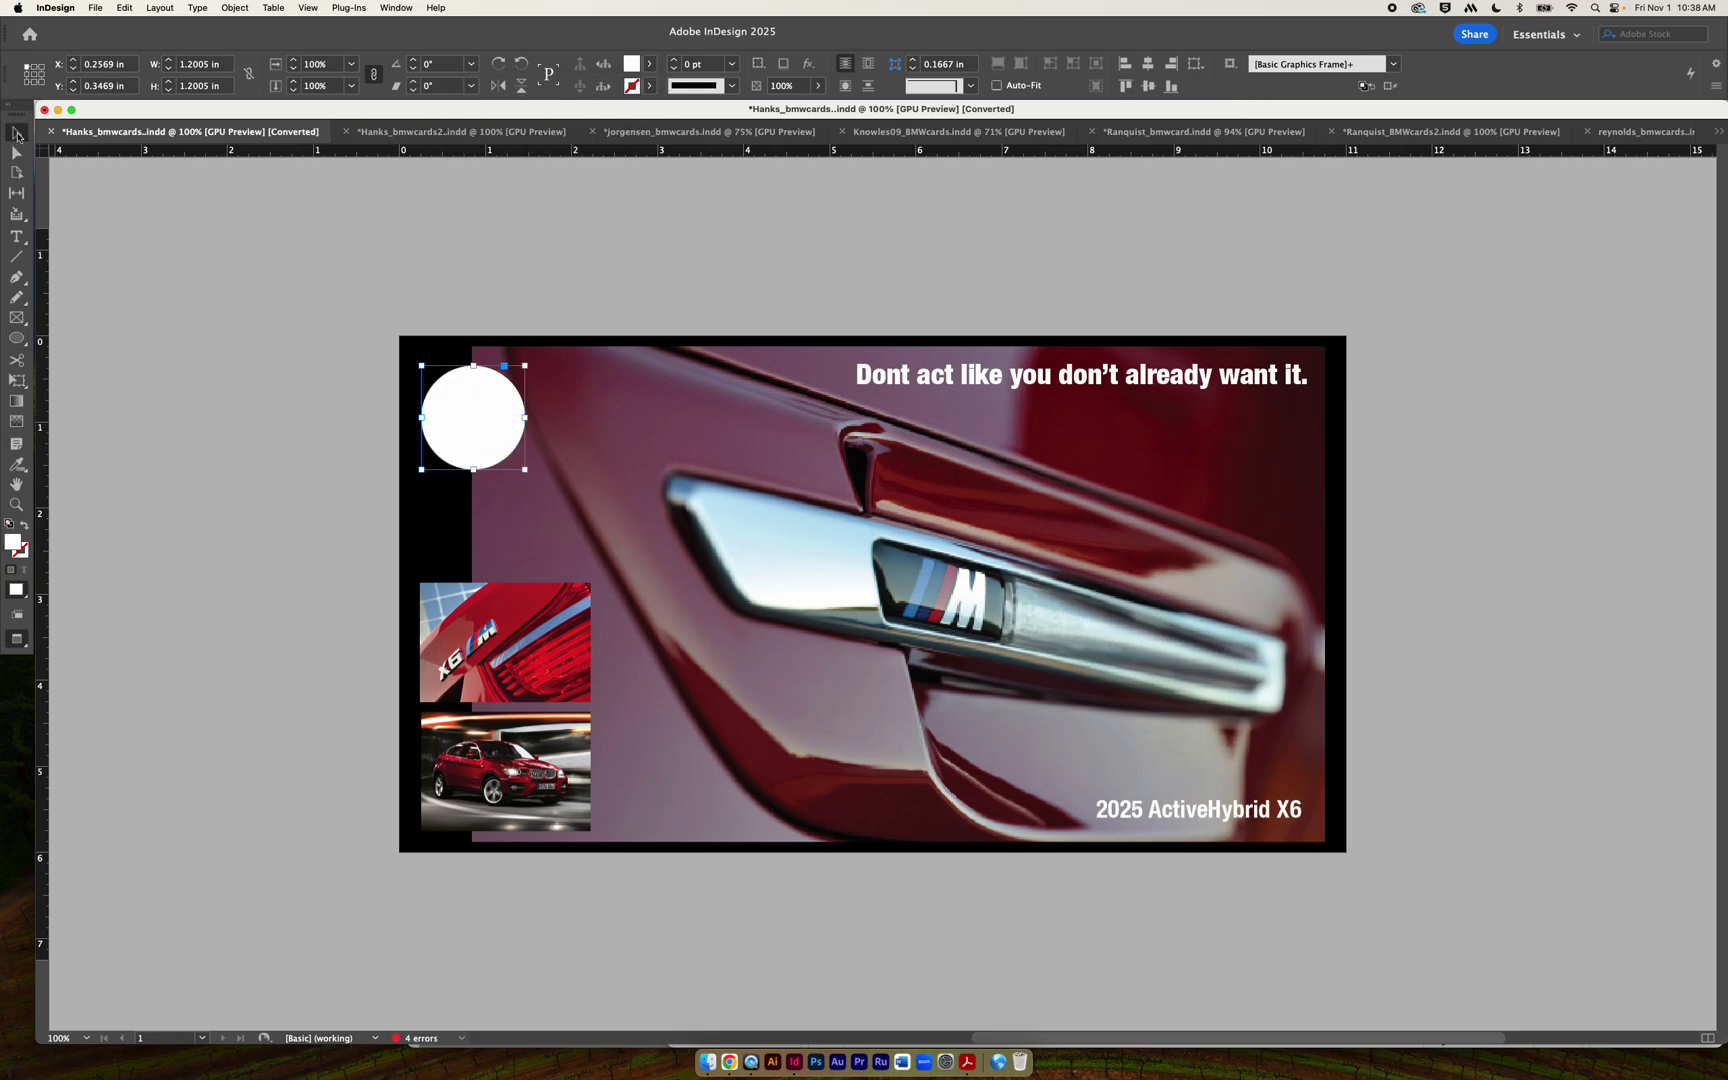
Send the white circle backward behind the BMW logo and deselect it.
left_click(235, 7)
mouse_move(242, 29)
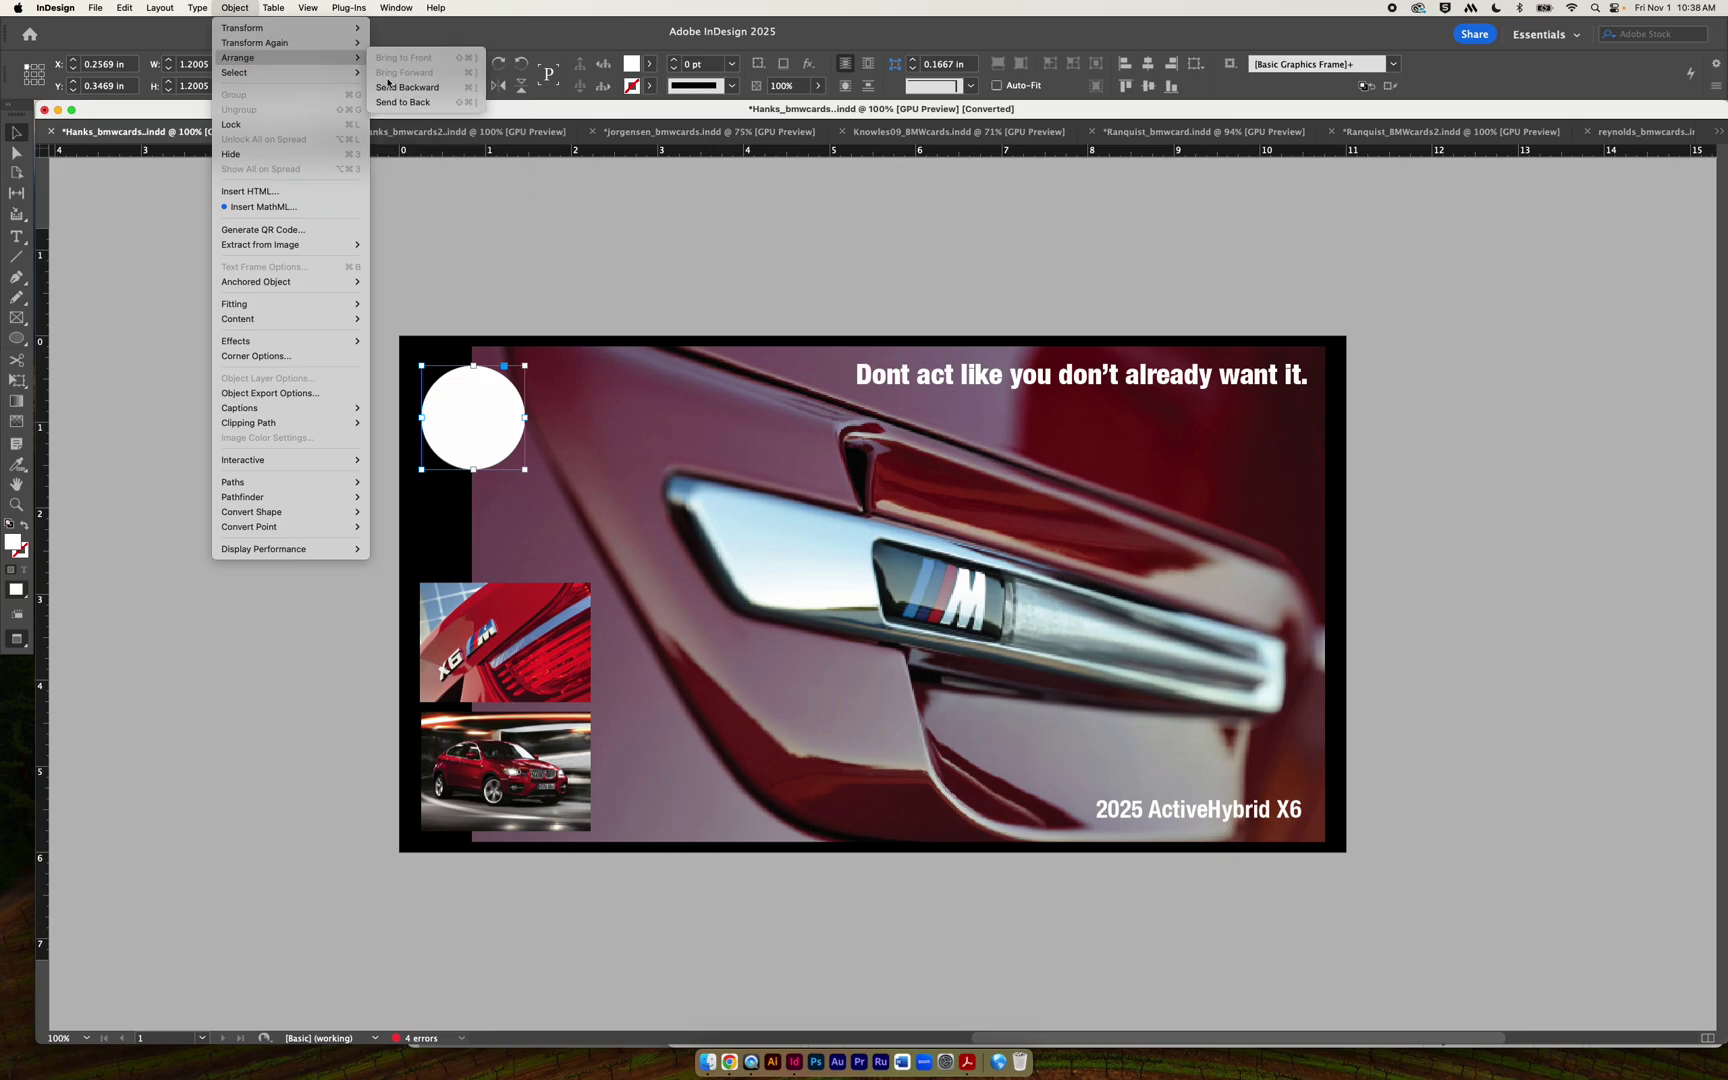
left_click(381, 88)
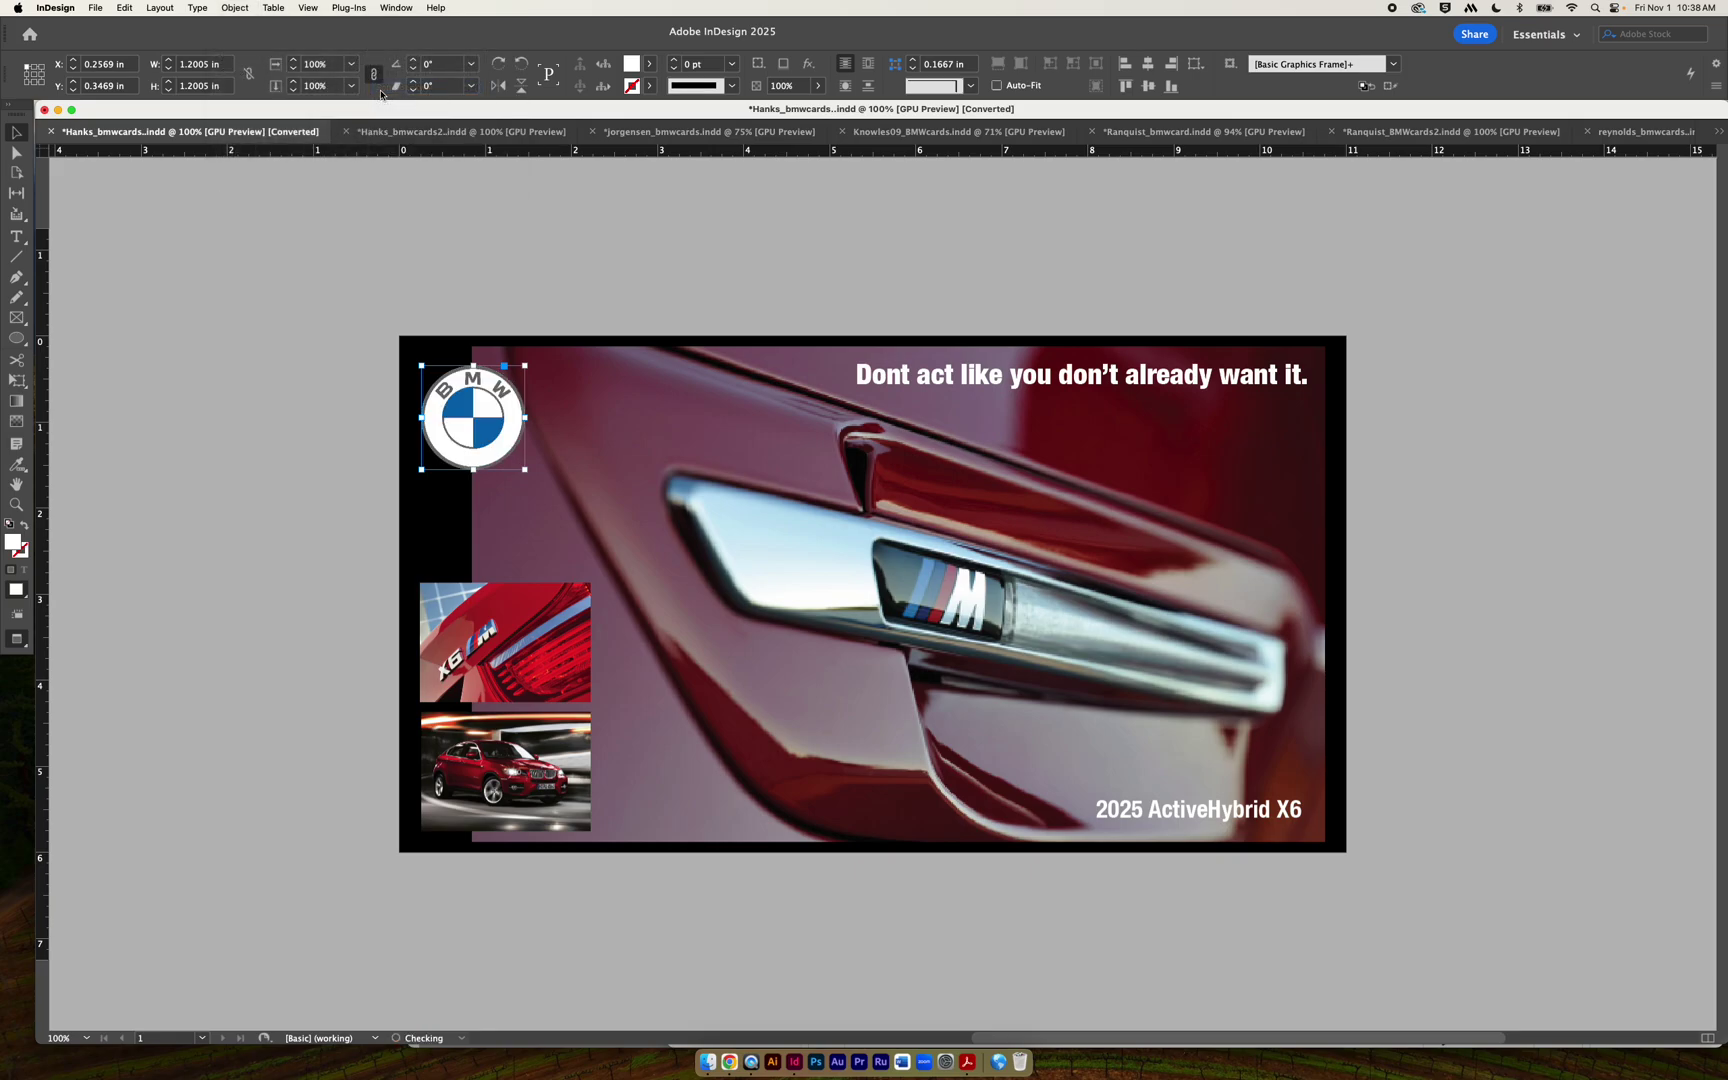
left_click(336, 342)
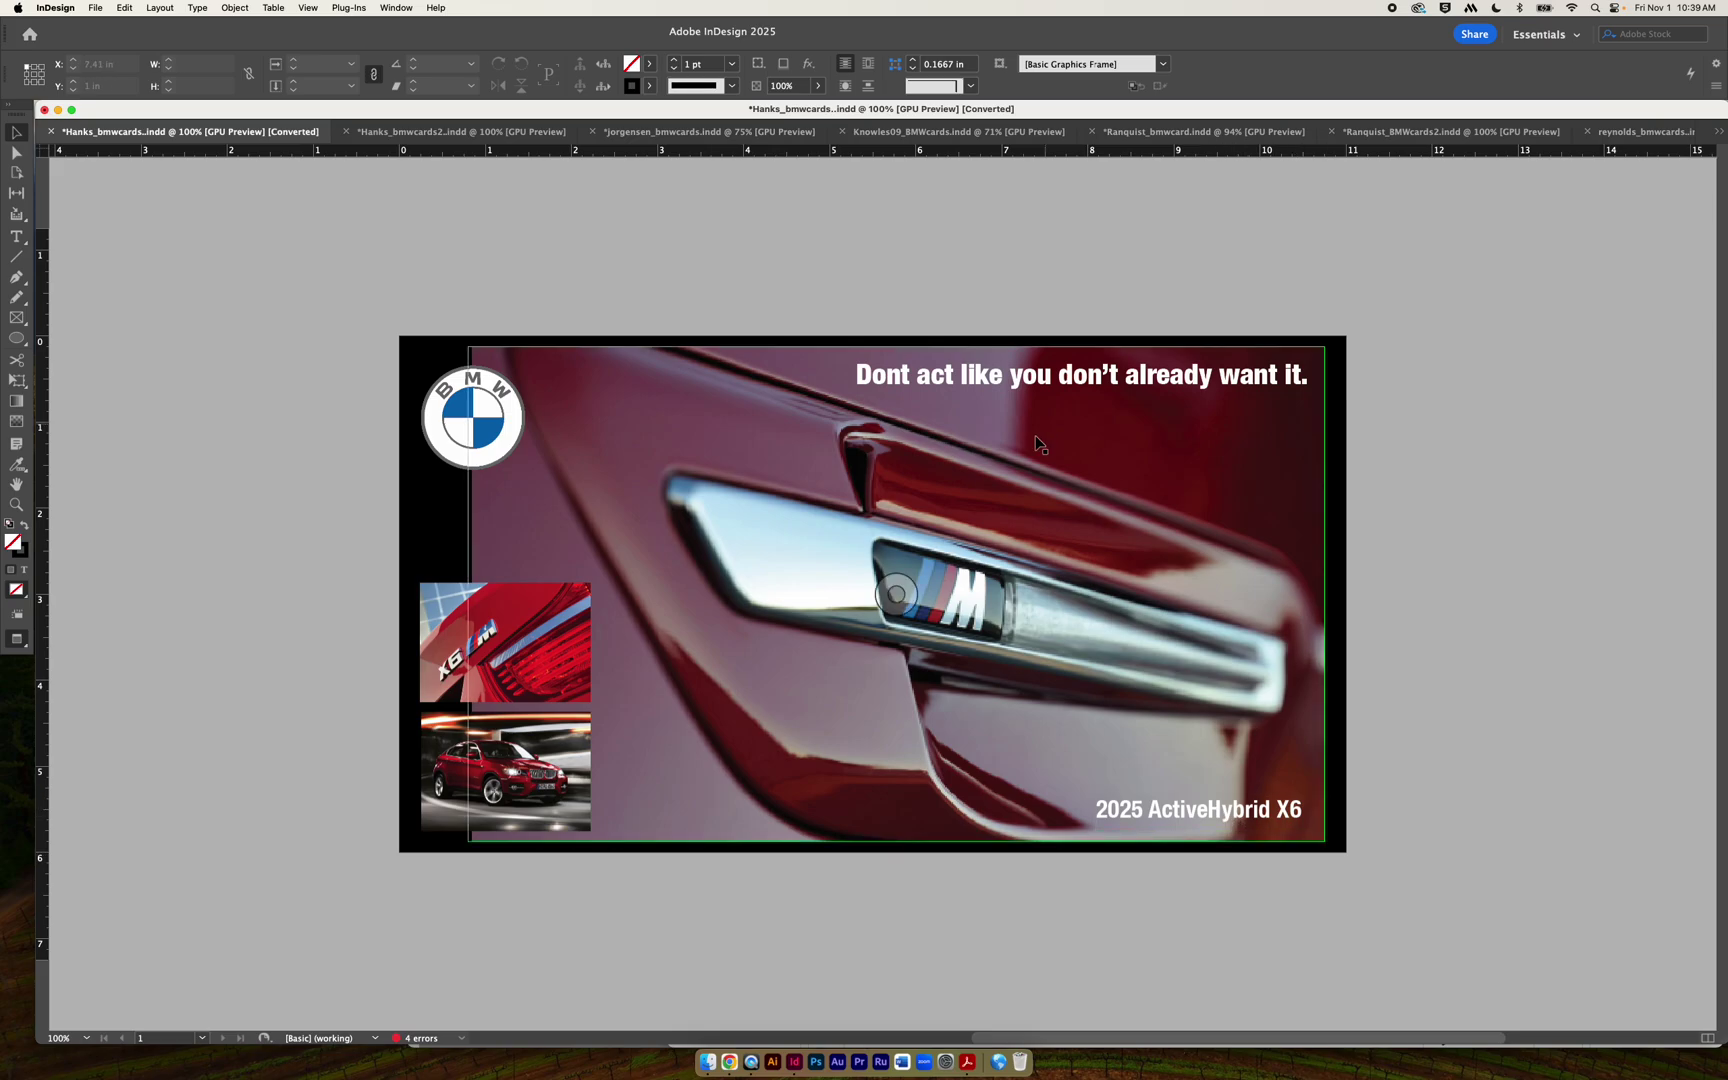
Place the BMW logo with its white circle in the card's upper-right corner and the "Dont act like you don't already want it." headline in the upper-left corner.
left_click_drag(1187, 390, 663, 469)
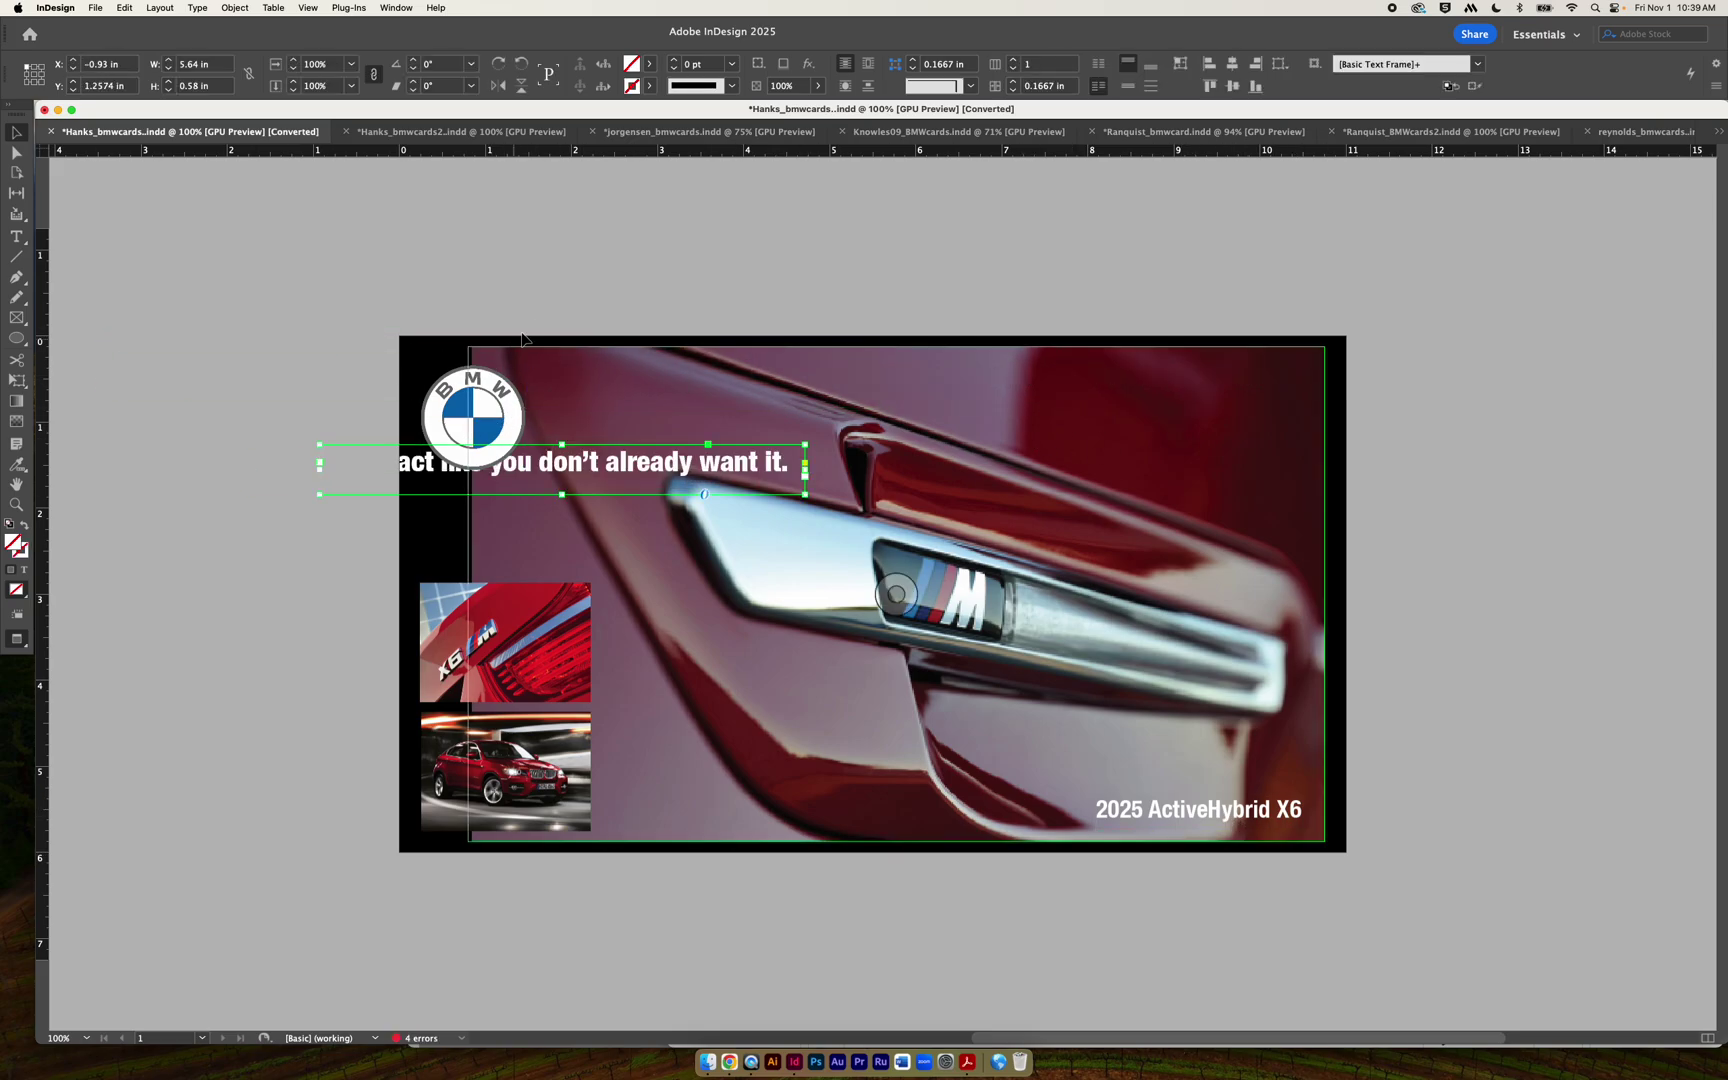
left_click(562, 350)
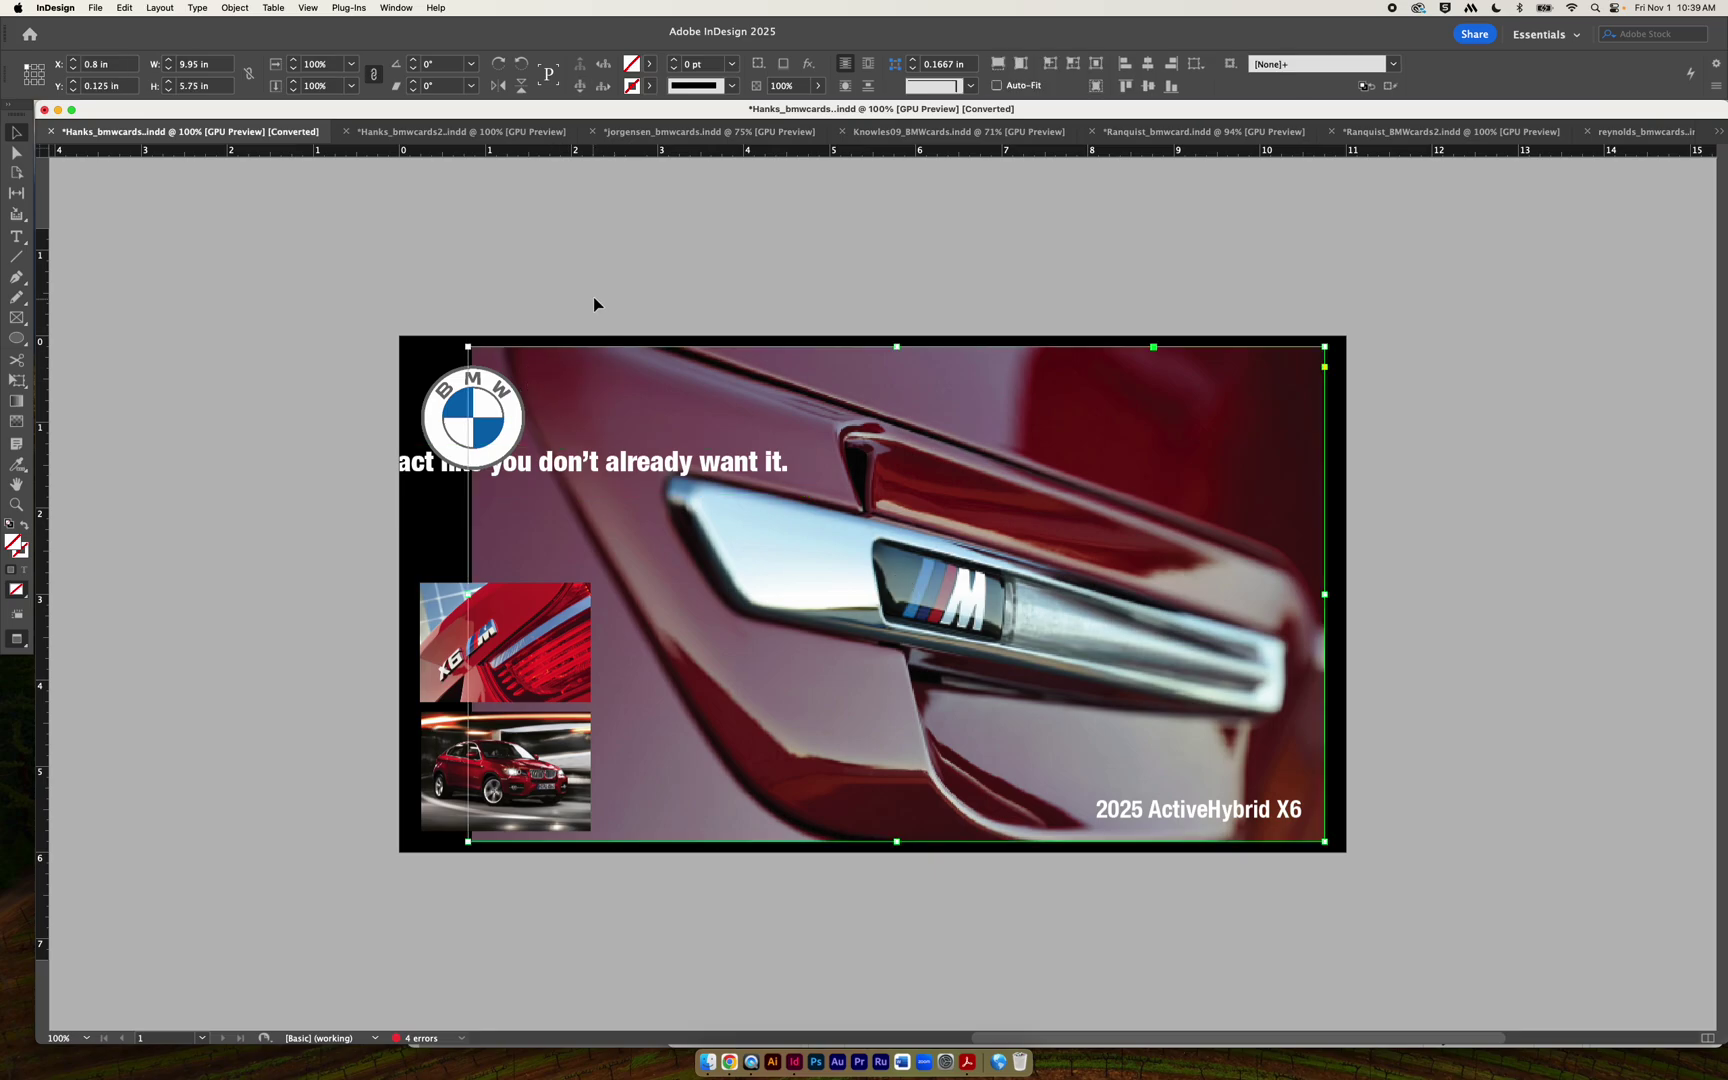
left_click_drag(510, 423, 1293, 413)
left_click_drag(580, 466, 679, 382)
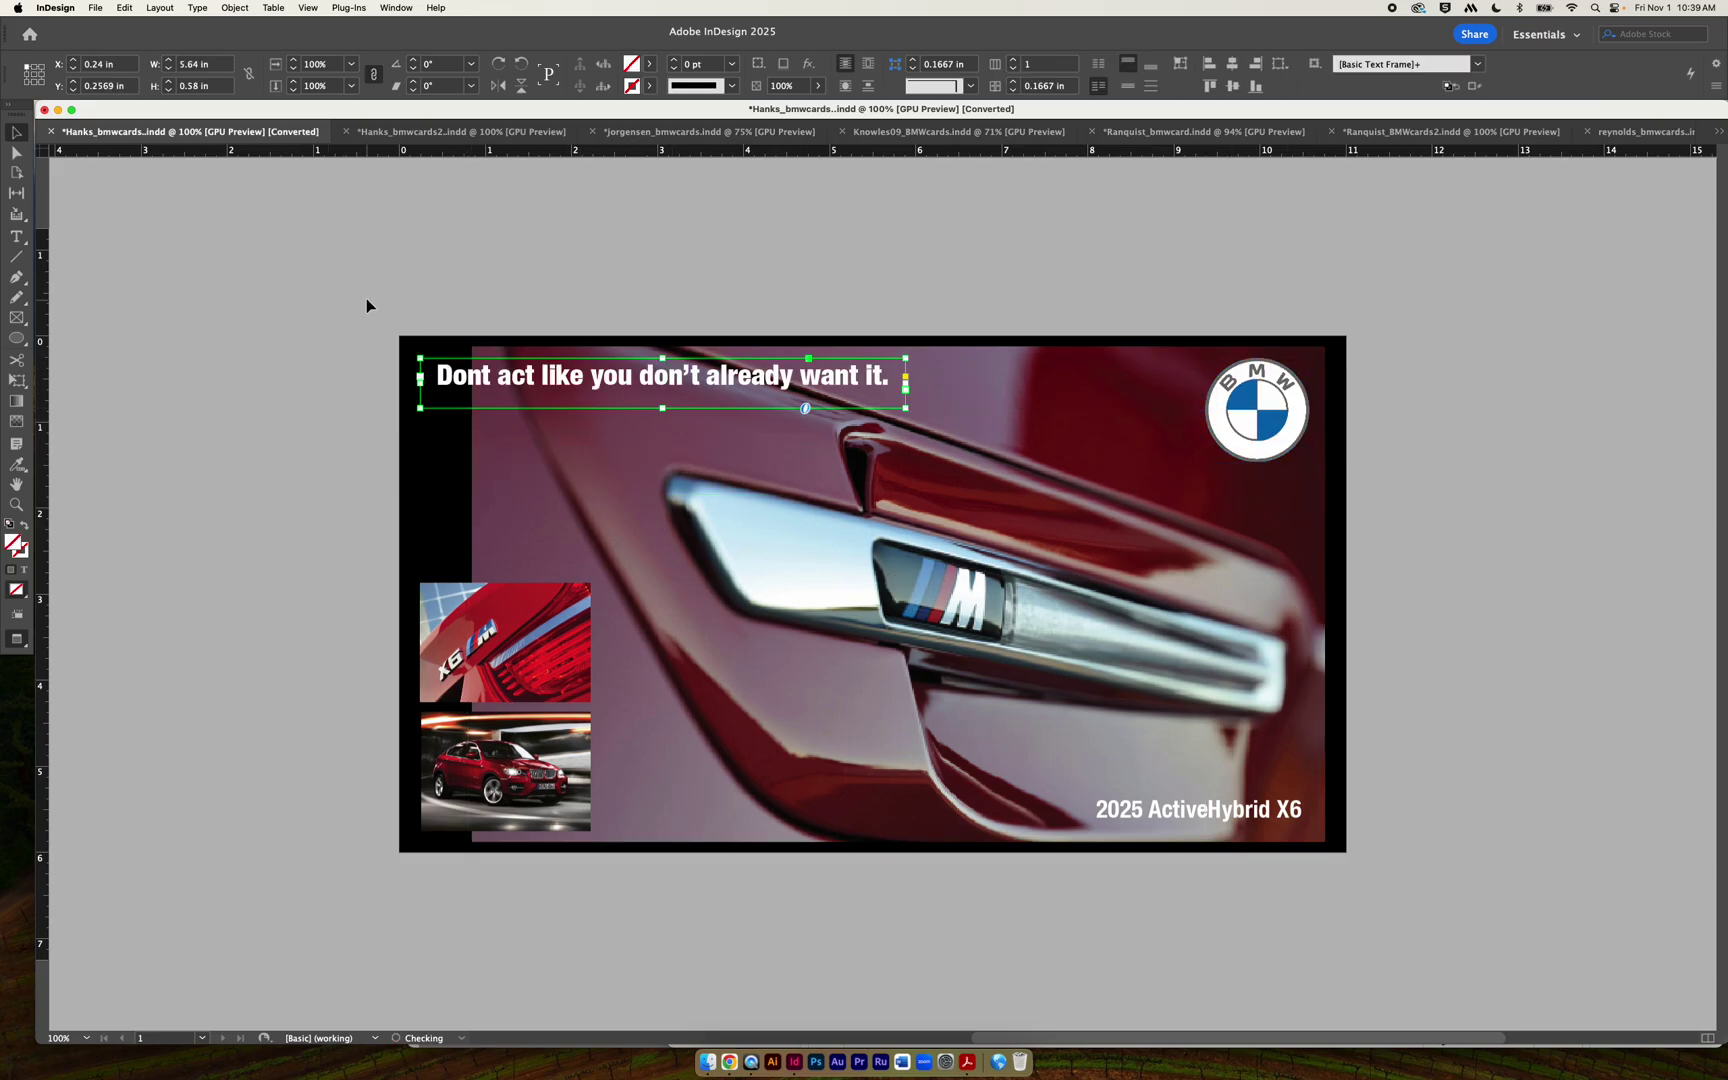
Shift the headline slightly down within the card's upper-left corner and deselect it.
left_click(672, 435)
left_click(676, 400)
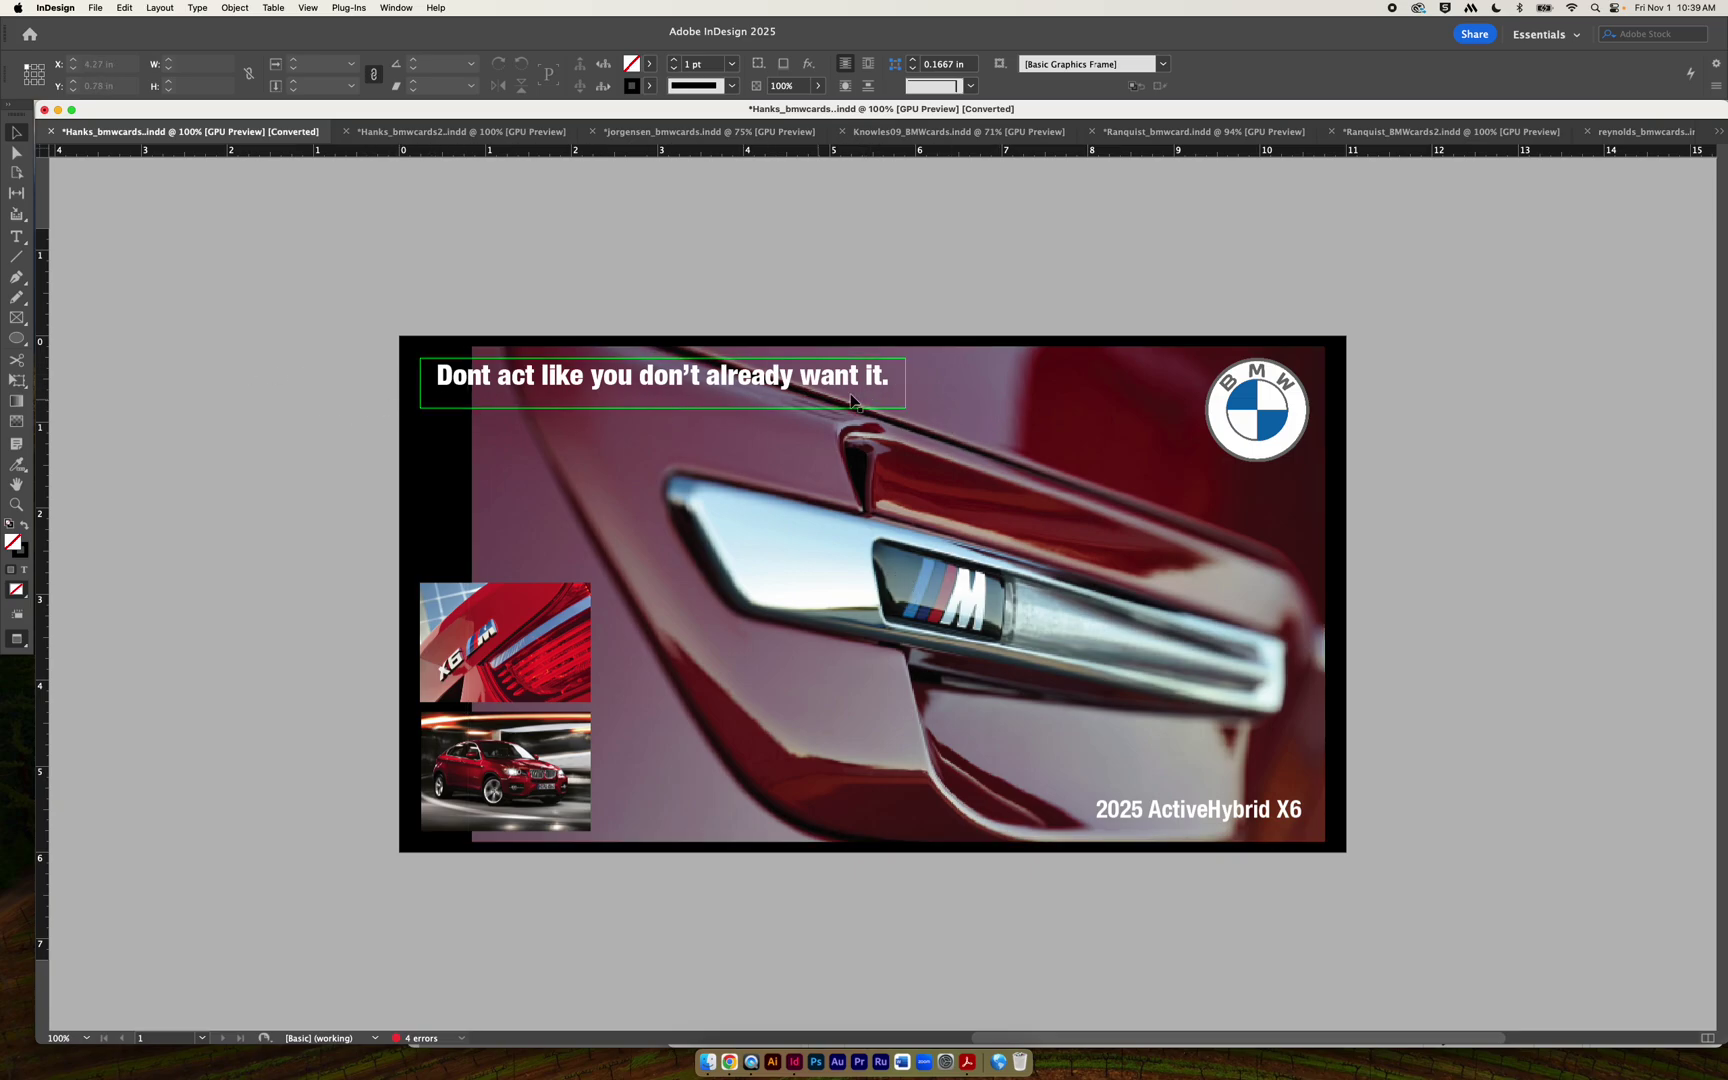
left_click_drag(729, 380, 726, 396)
left_click(251, 355)
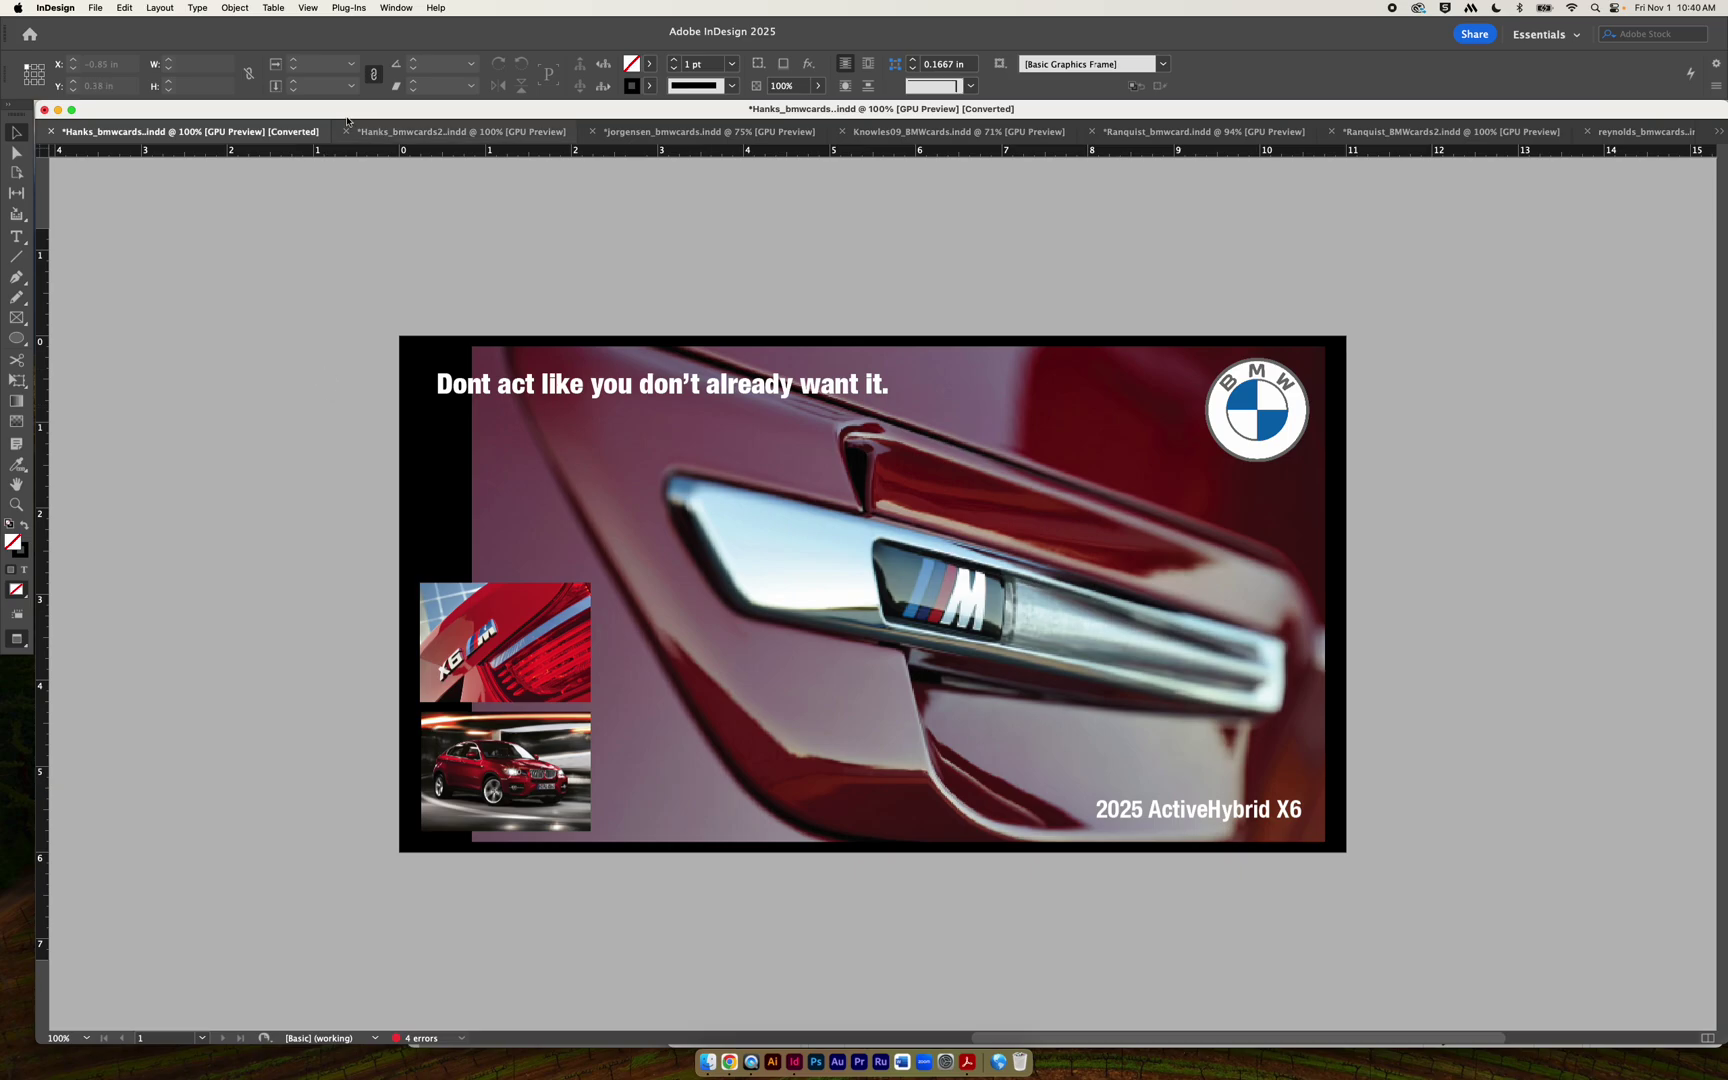
Switch to Hanks_bmwcards2.indd and move the BMW logo into the sky at the photo's upper-right corner, at about X 10.125 in, Y 0.75 in.
left_click(484, 132)
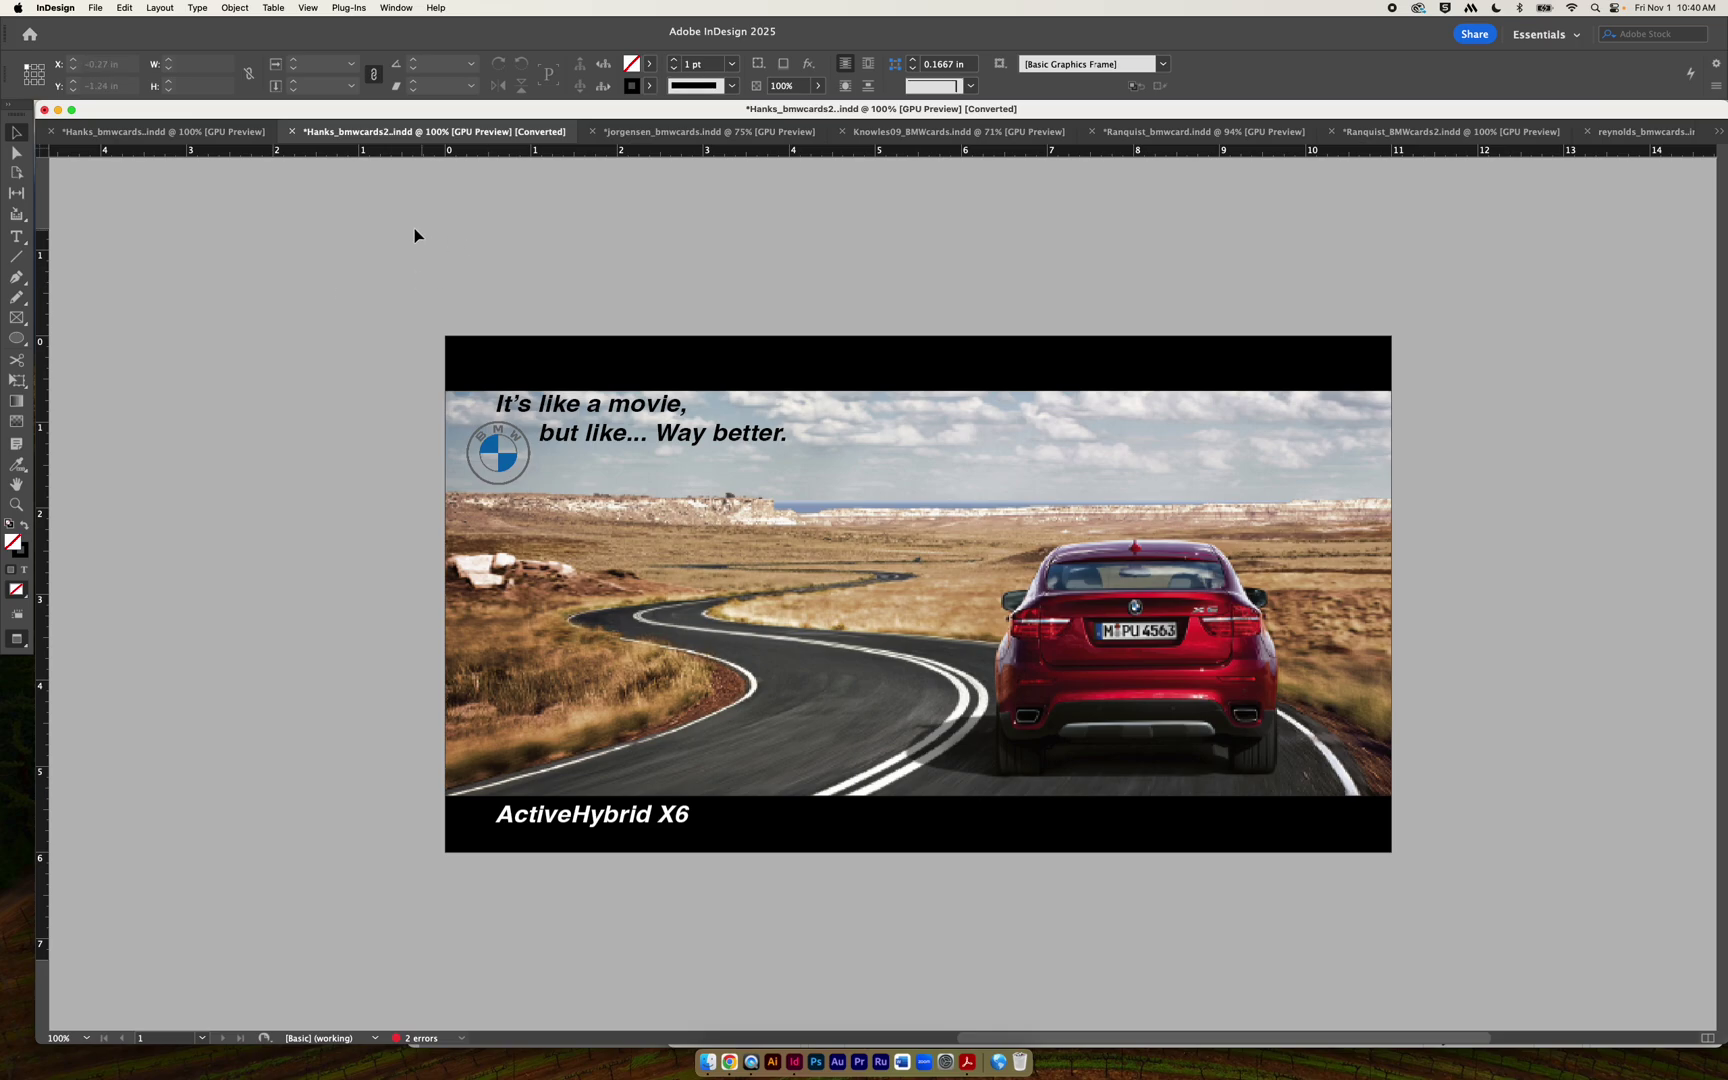
scroll(406, 231, "right", 2)
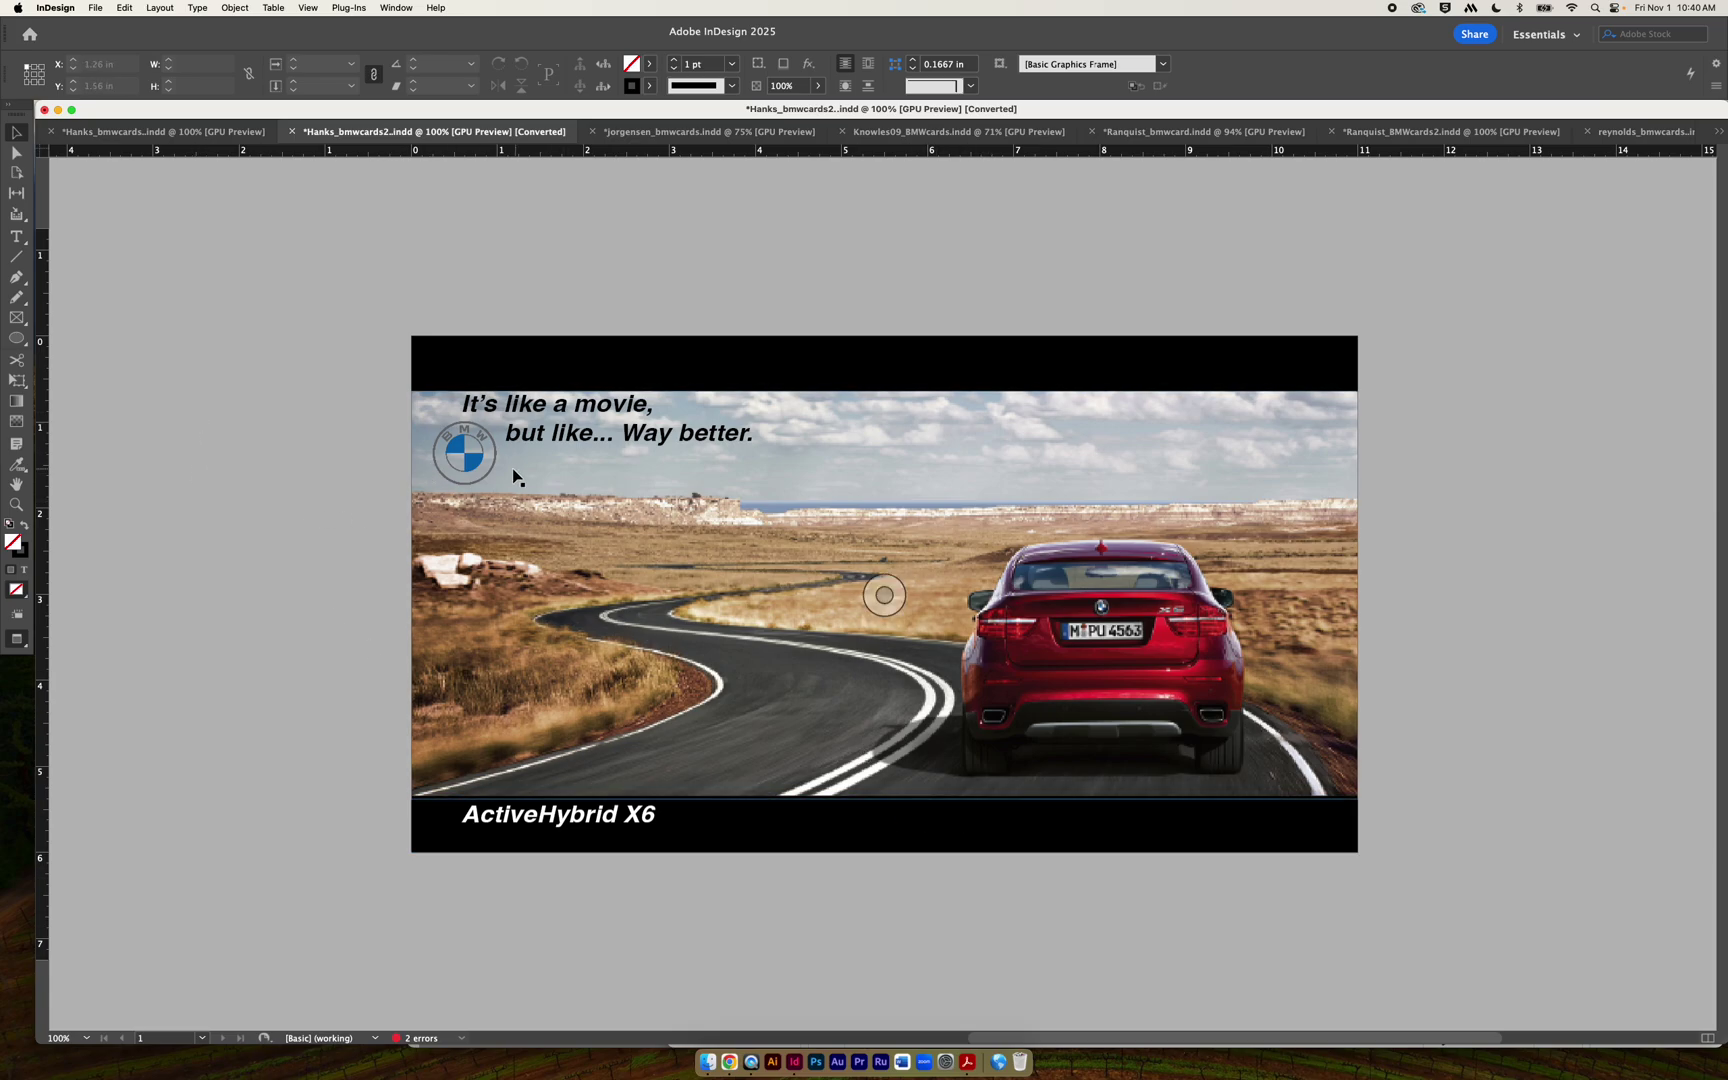
left_click_drag(473, 473, 332, 568)
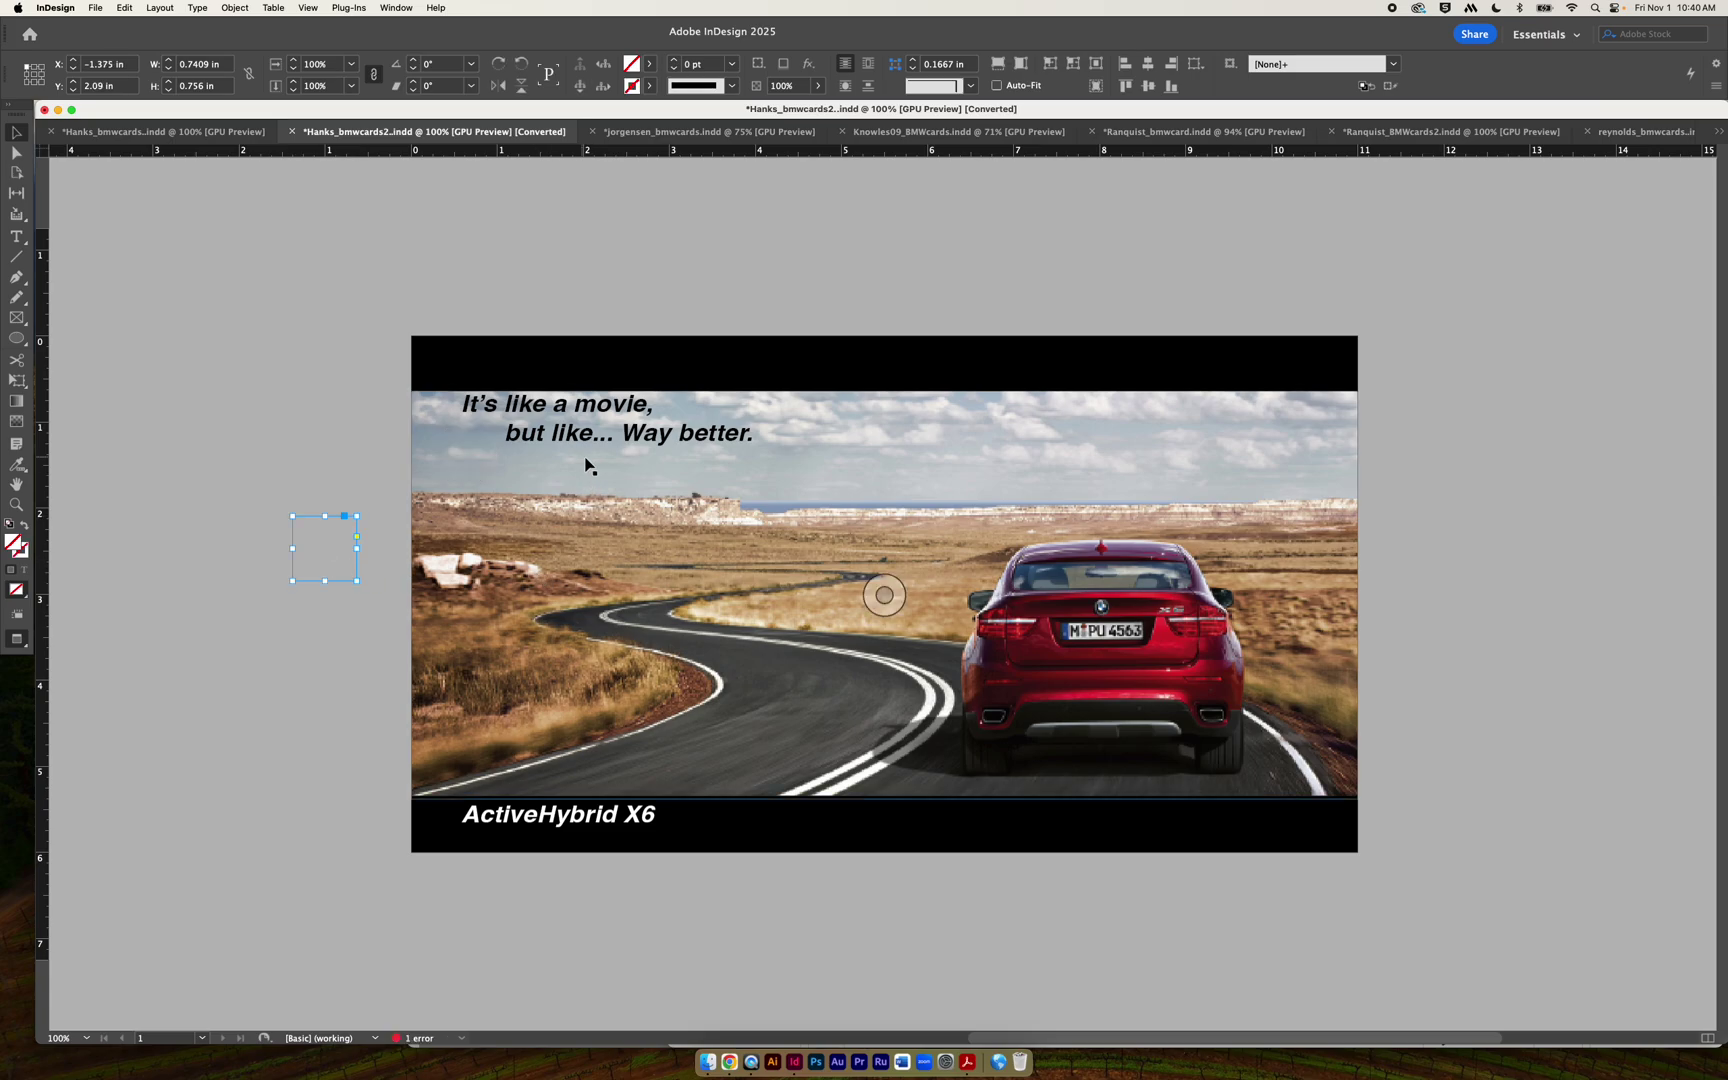
left_click_drag(340, 537, 1362, 450)
key("super+alt+v")
left_click(1439, 451)
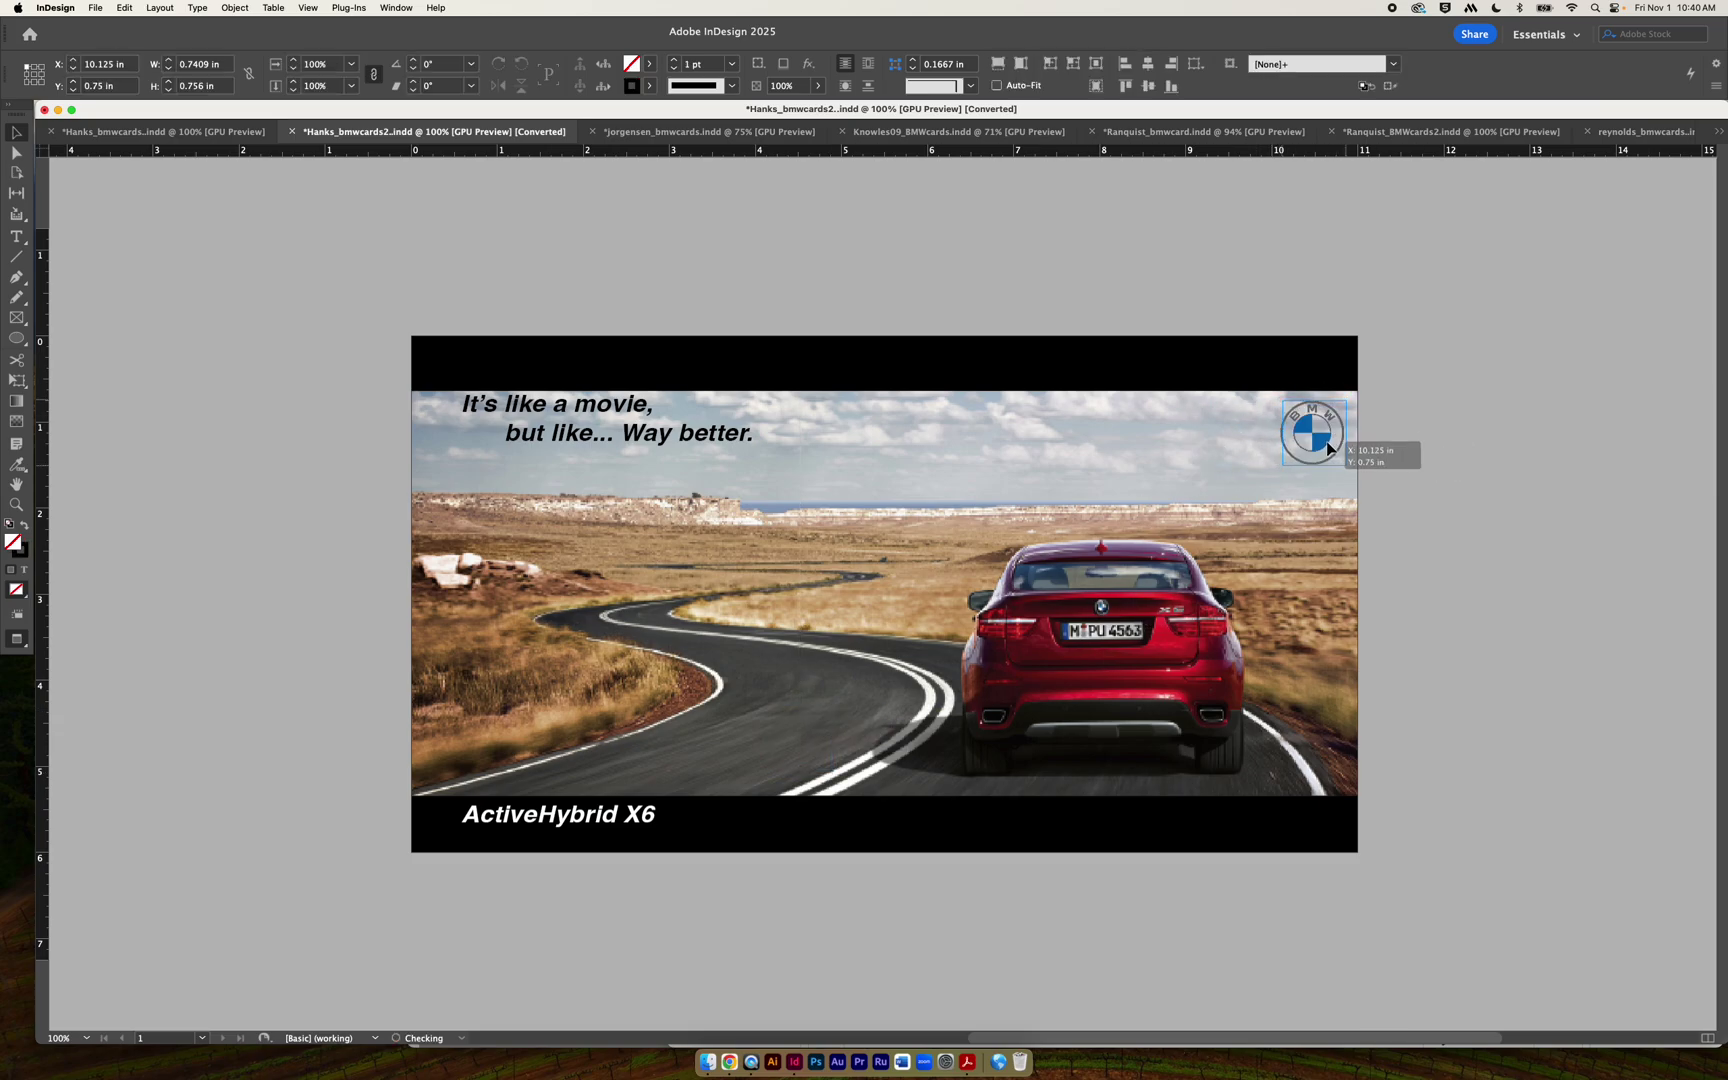
left_click(1467, 455)
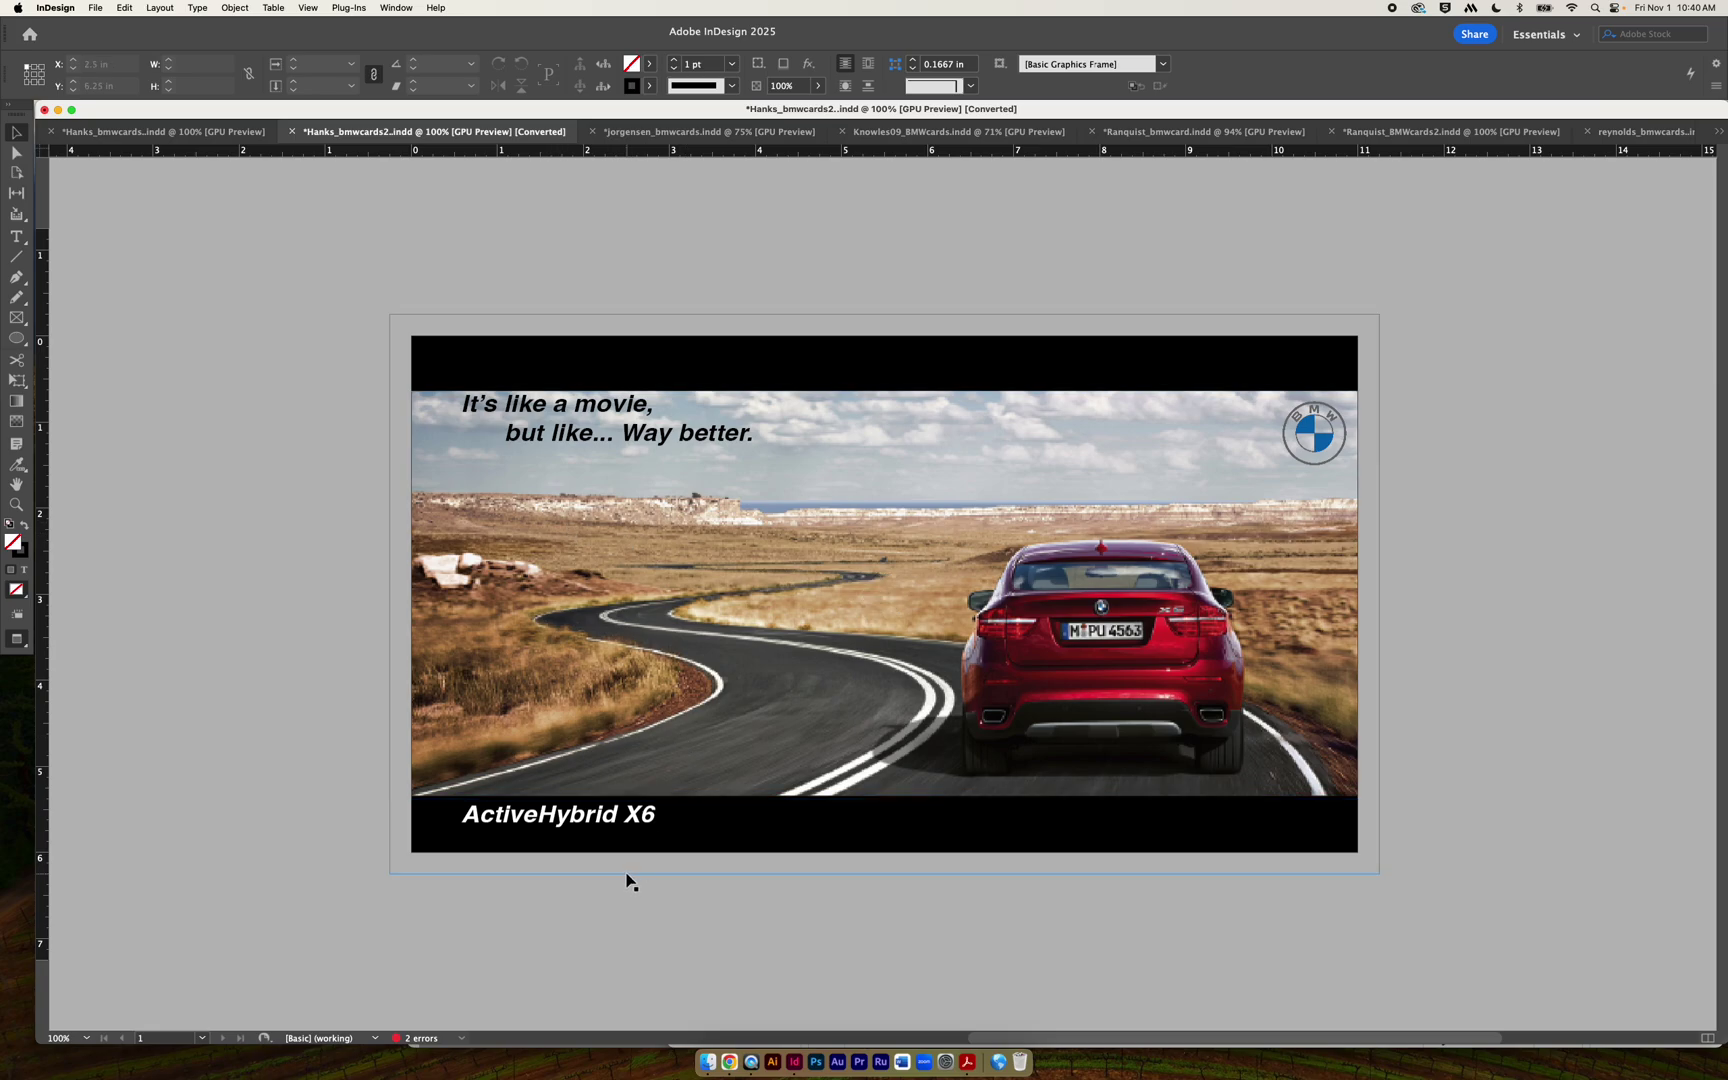
Move the "ActiveHybrid X6" text to the right end of the lower black bar, at about X 8.47 in, Y 5.44 in.
left_click(625, 822)
left_click_drag(625, 822, 1305, 827)
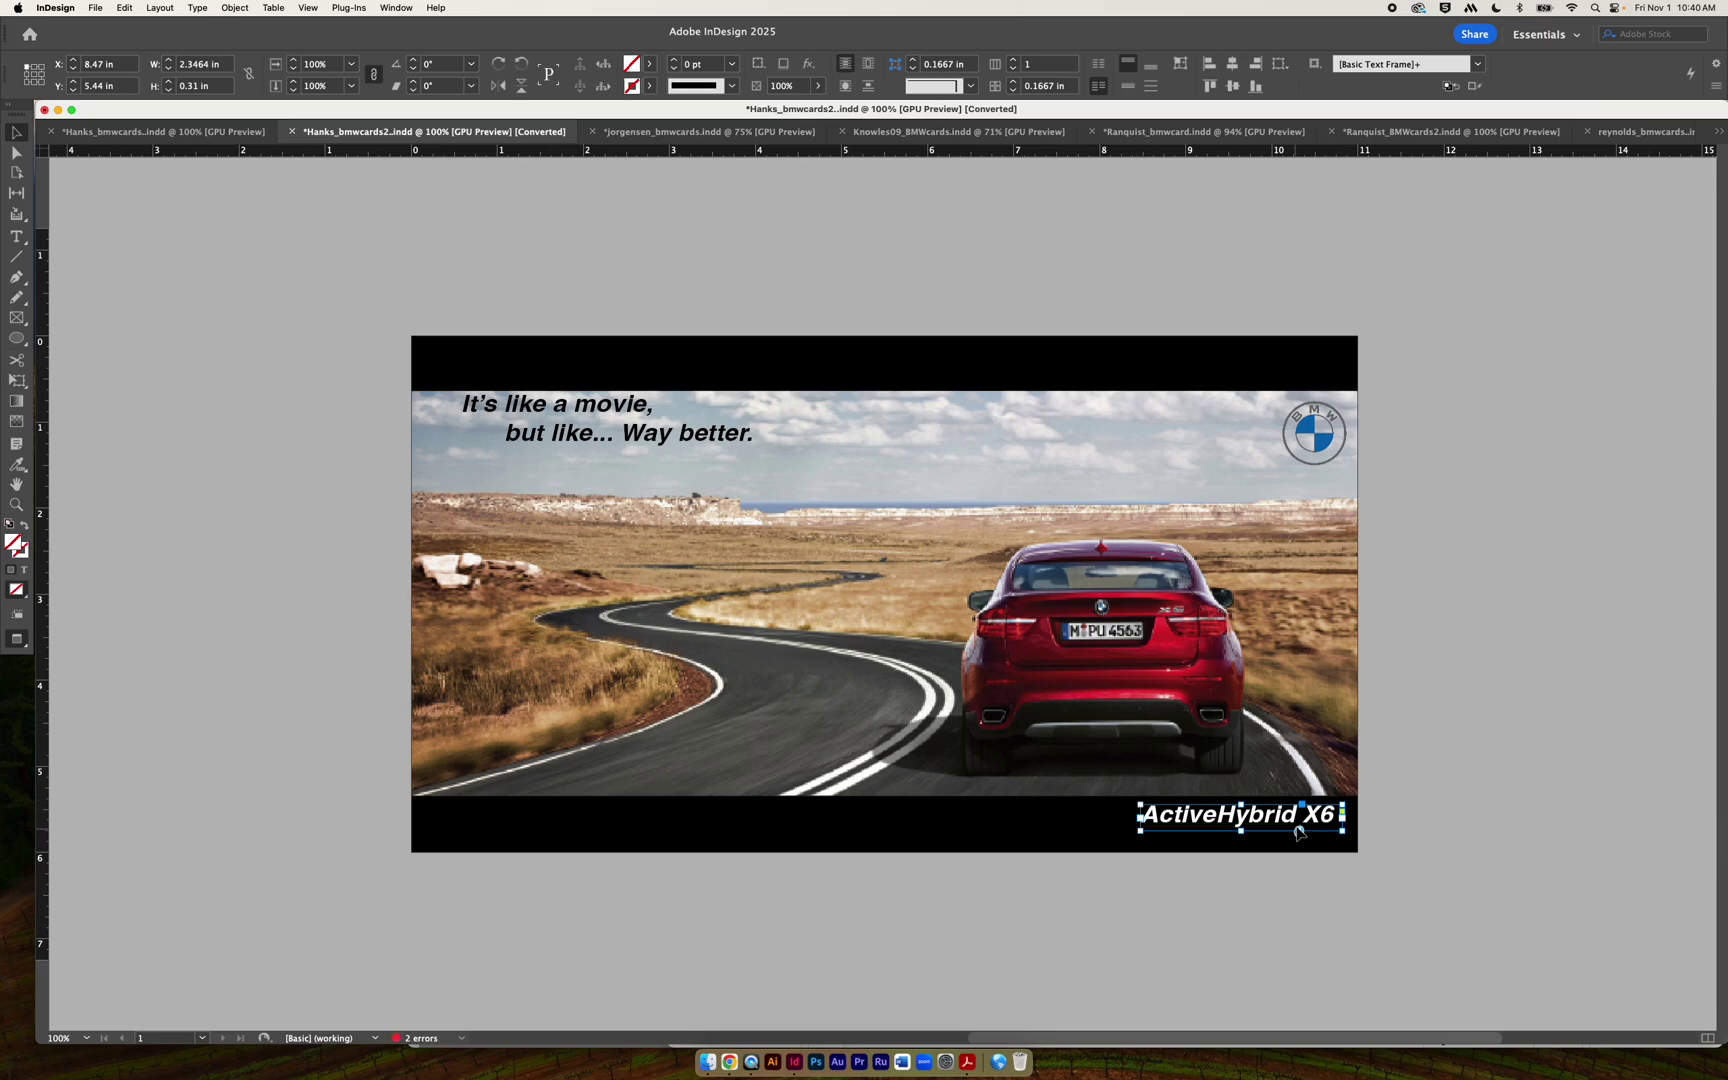
scroll(880, 594, "right", 1)
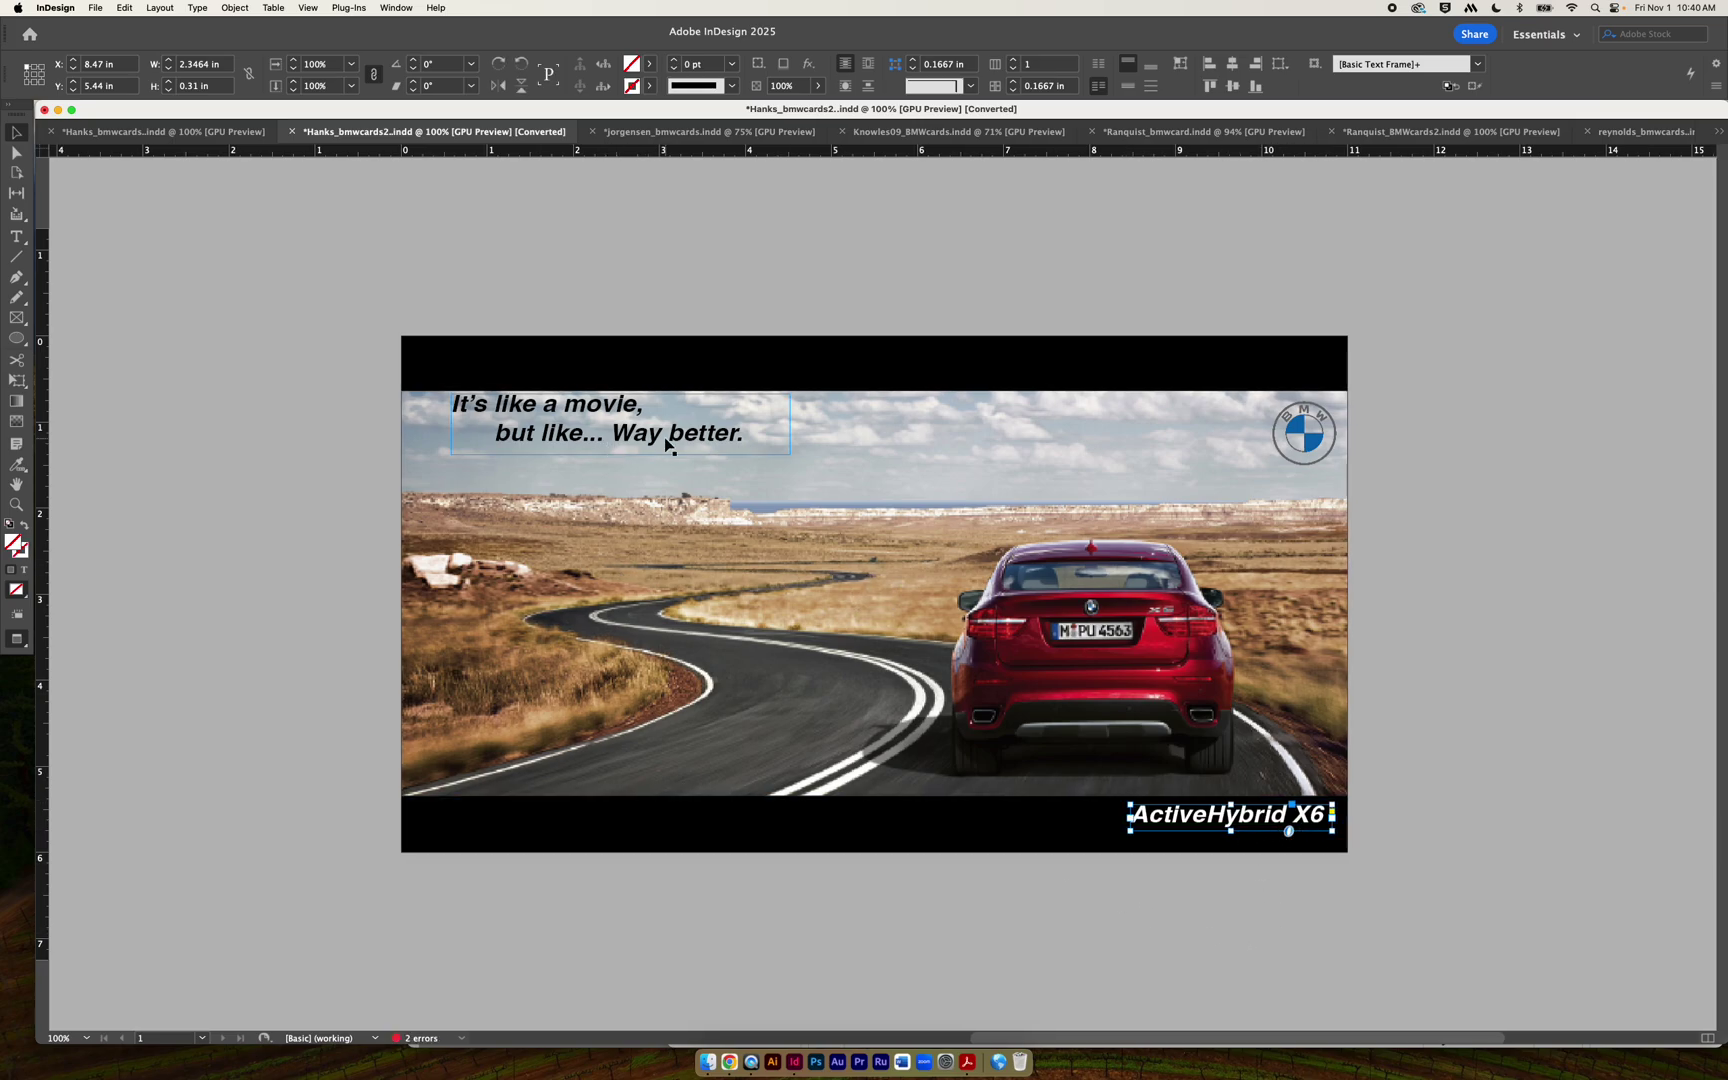
Change "Way" to lowercase "way" in the second line of the headline.
left_click(668, 445)
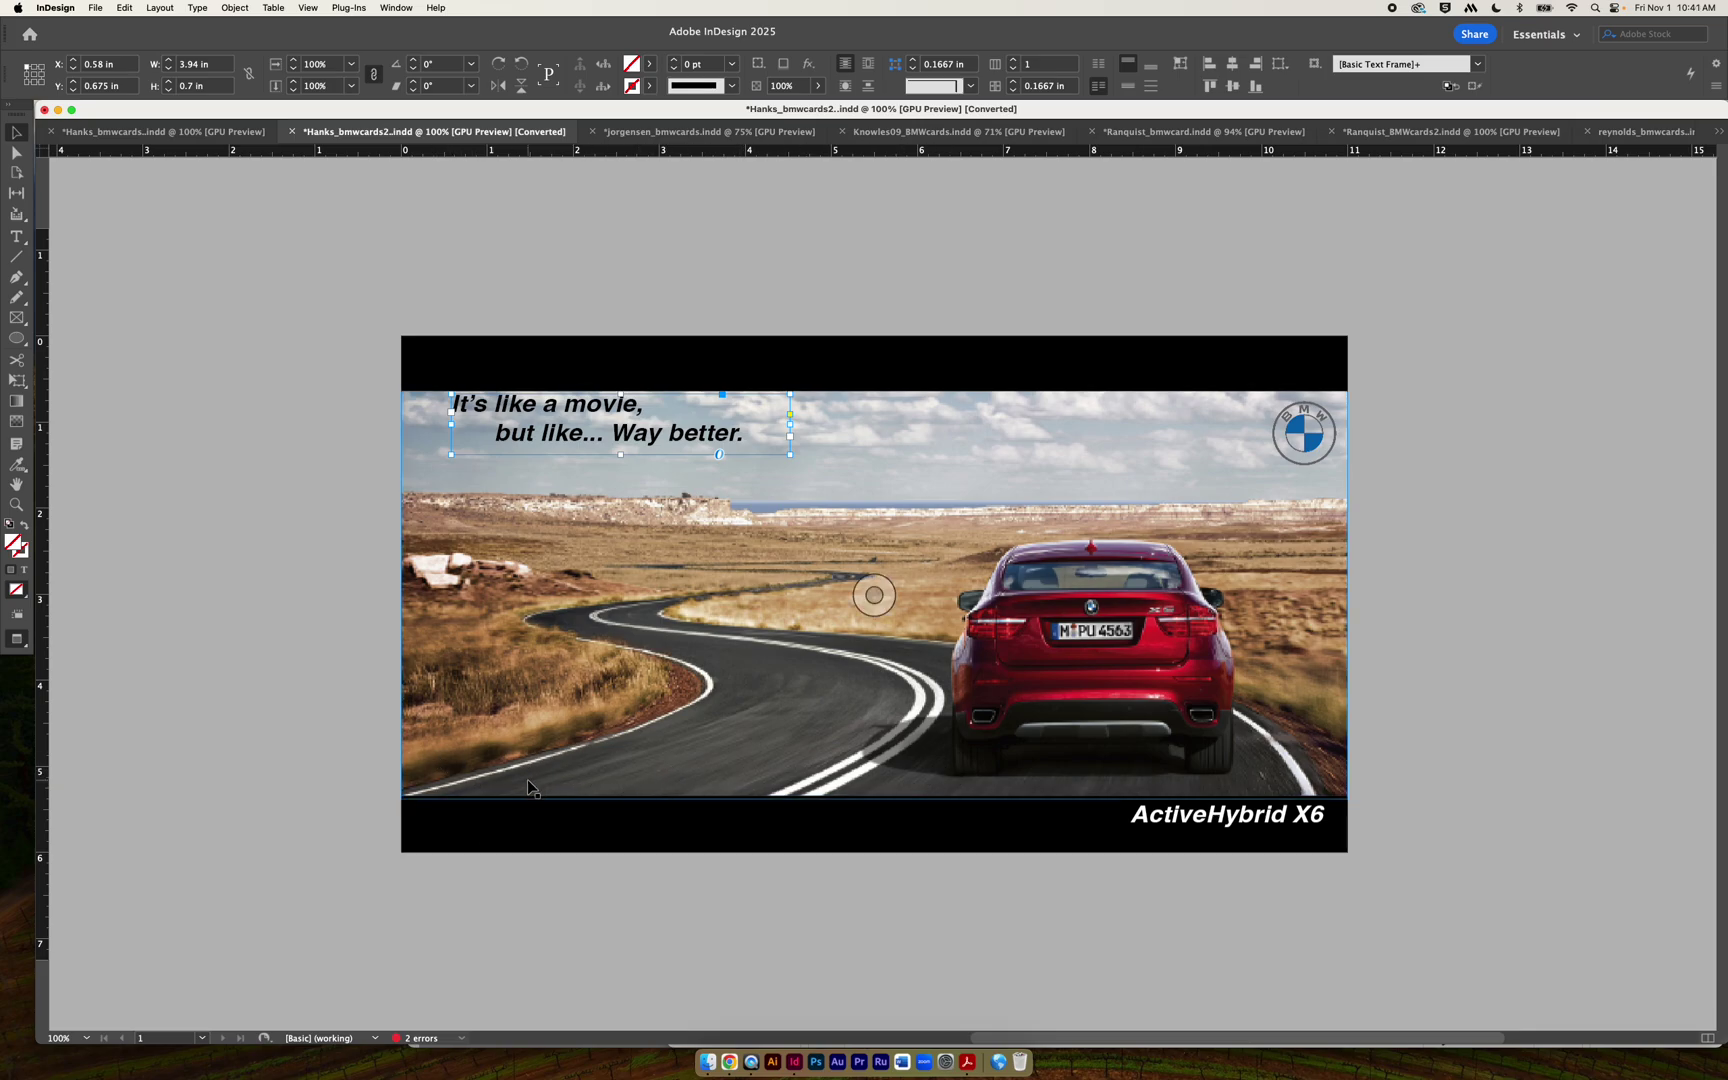
double_click(629, 436)
left_click_drag(612, 432, 633, 433)
type("w")
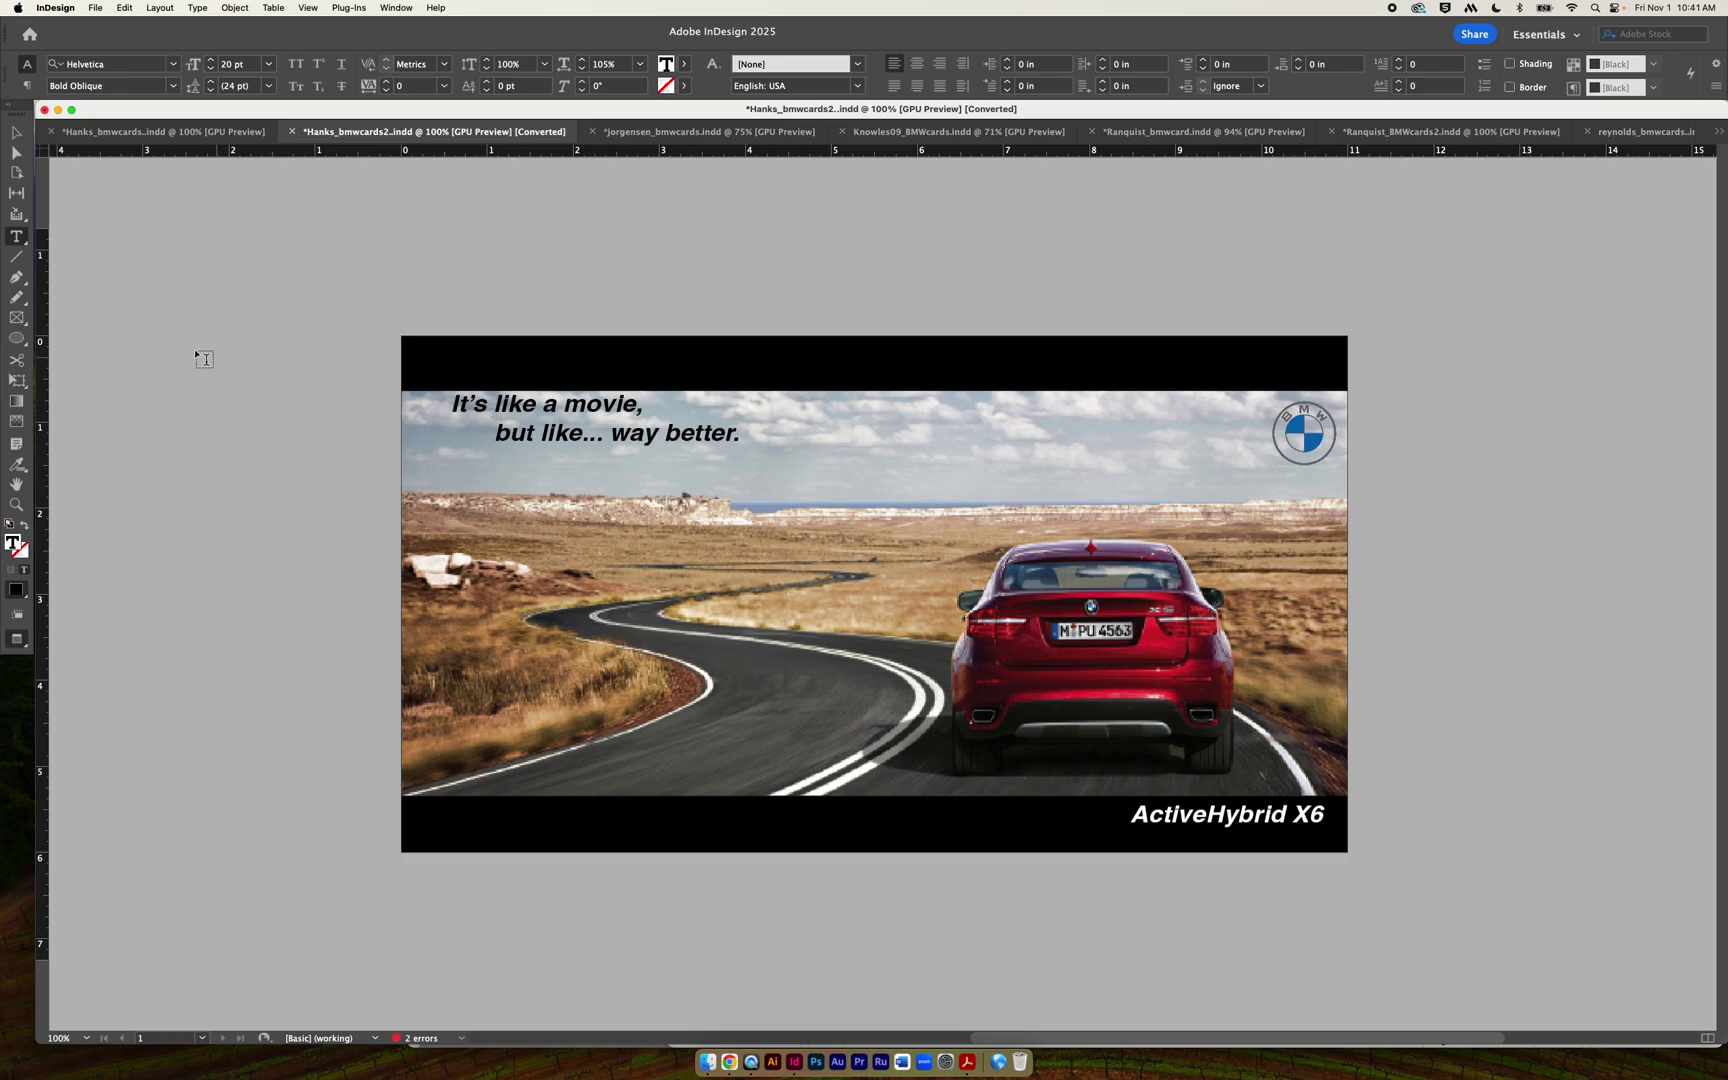
Lower the "ActiveHybrid X6" text within the black bar to about Y 5.515 in and deselect it.
left_click(16, 132)
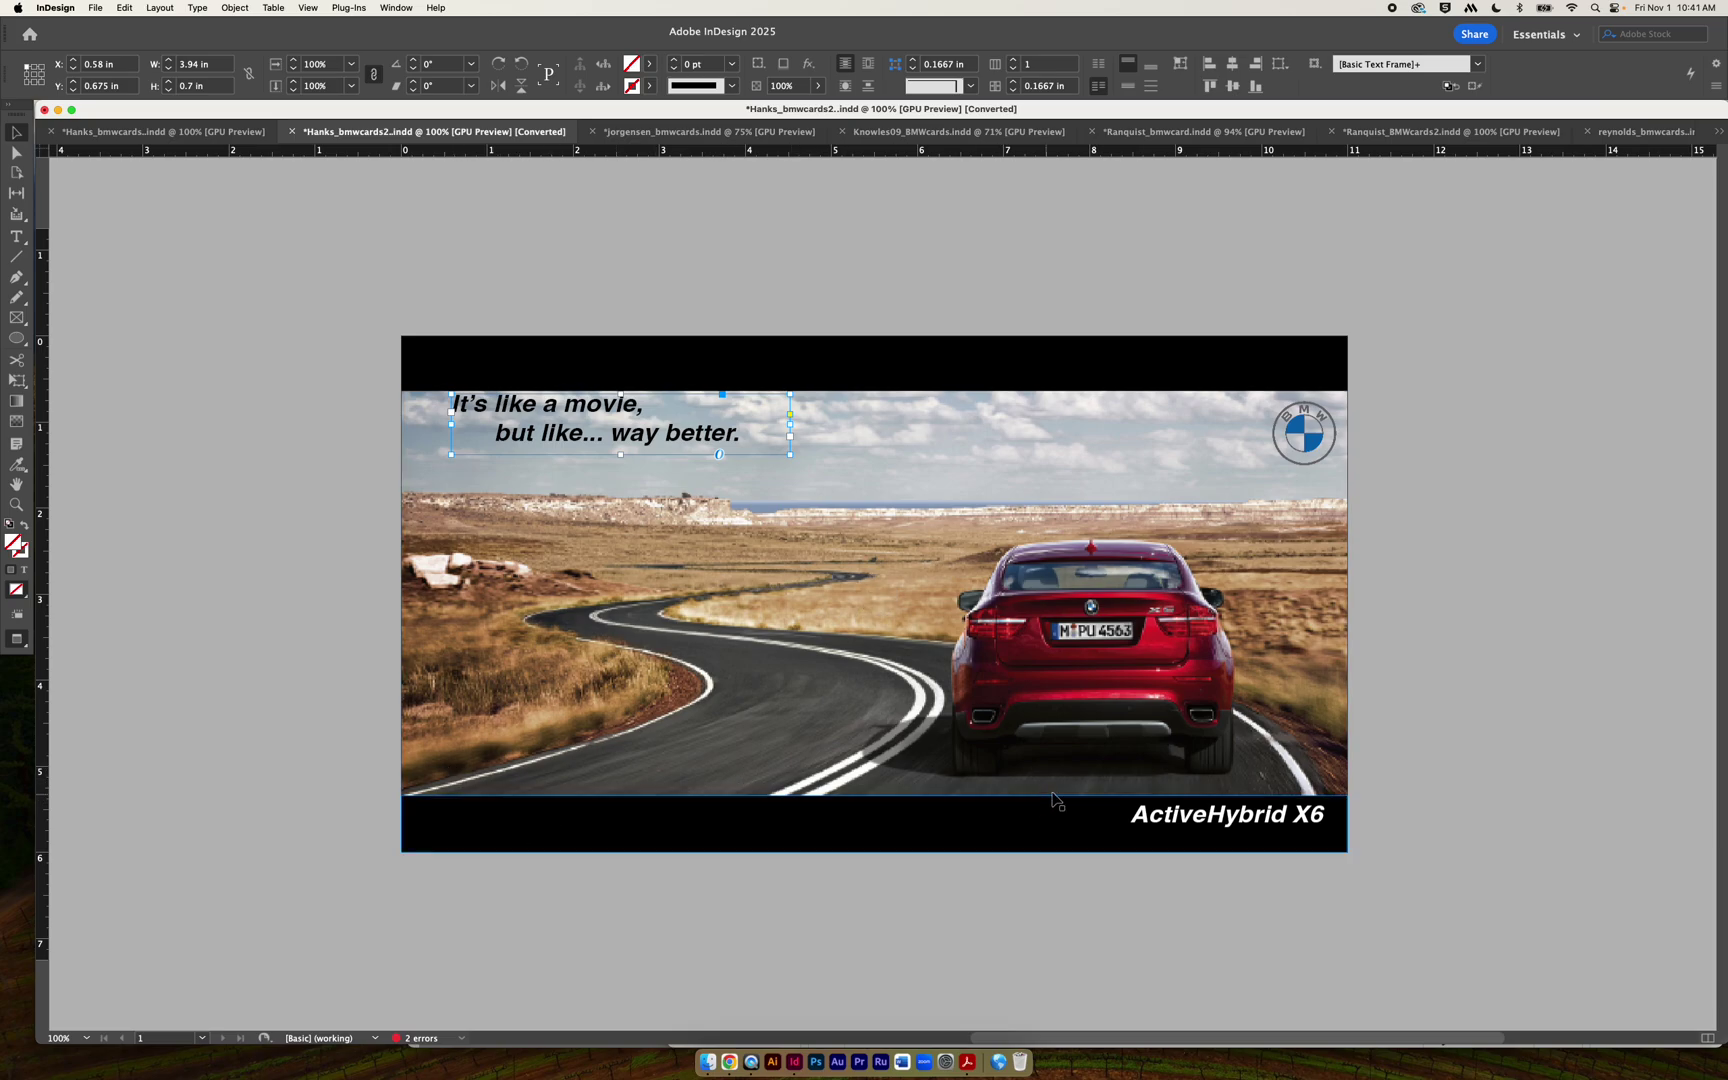
left_click_drag(1289, 822, 1290, 828)
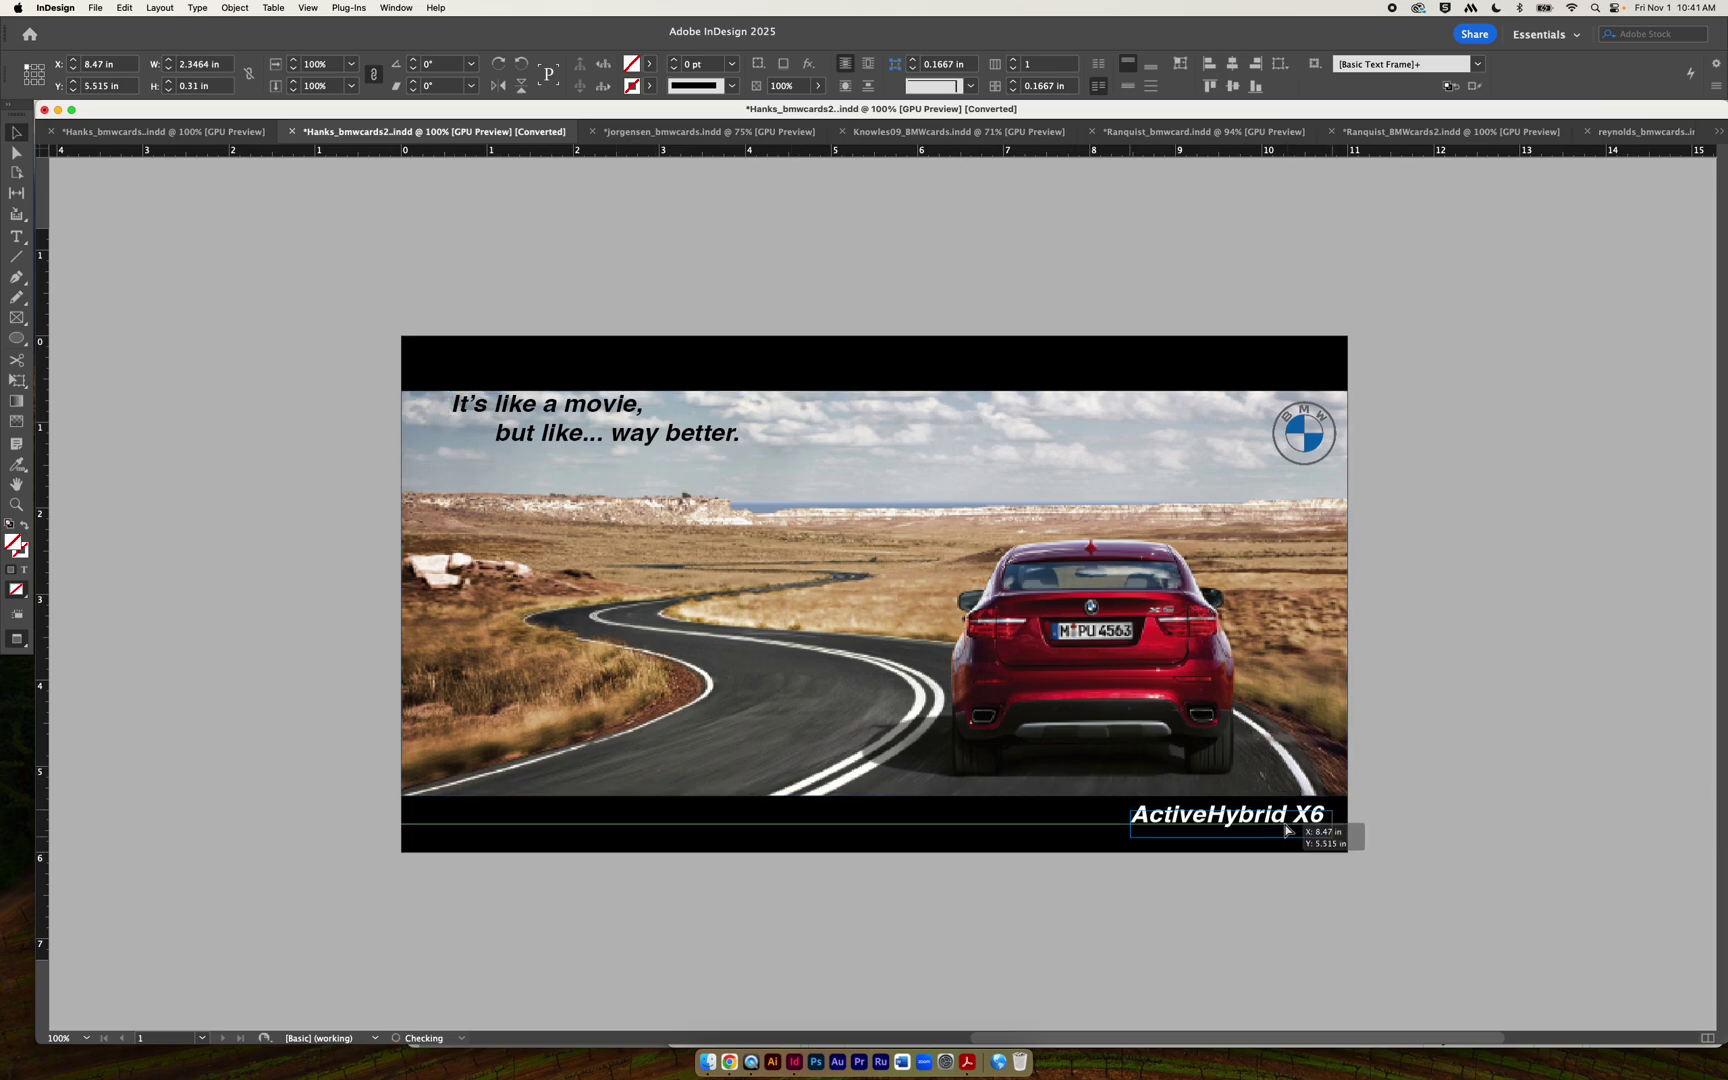
left_click(1439, 818)
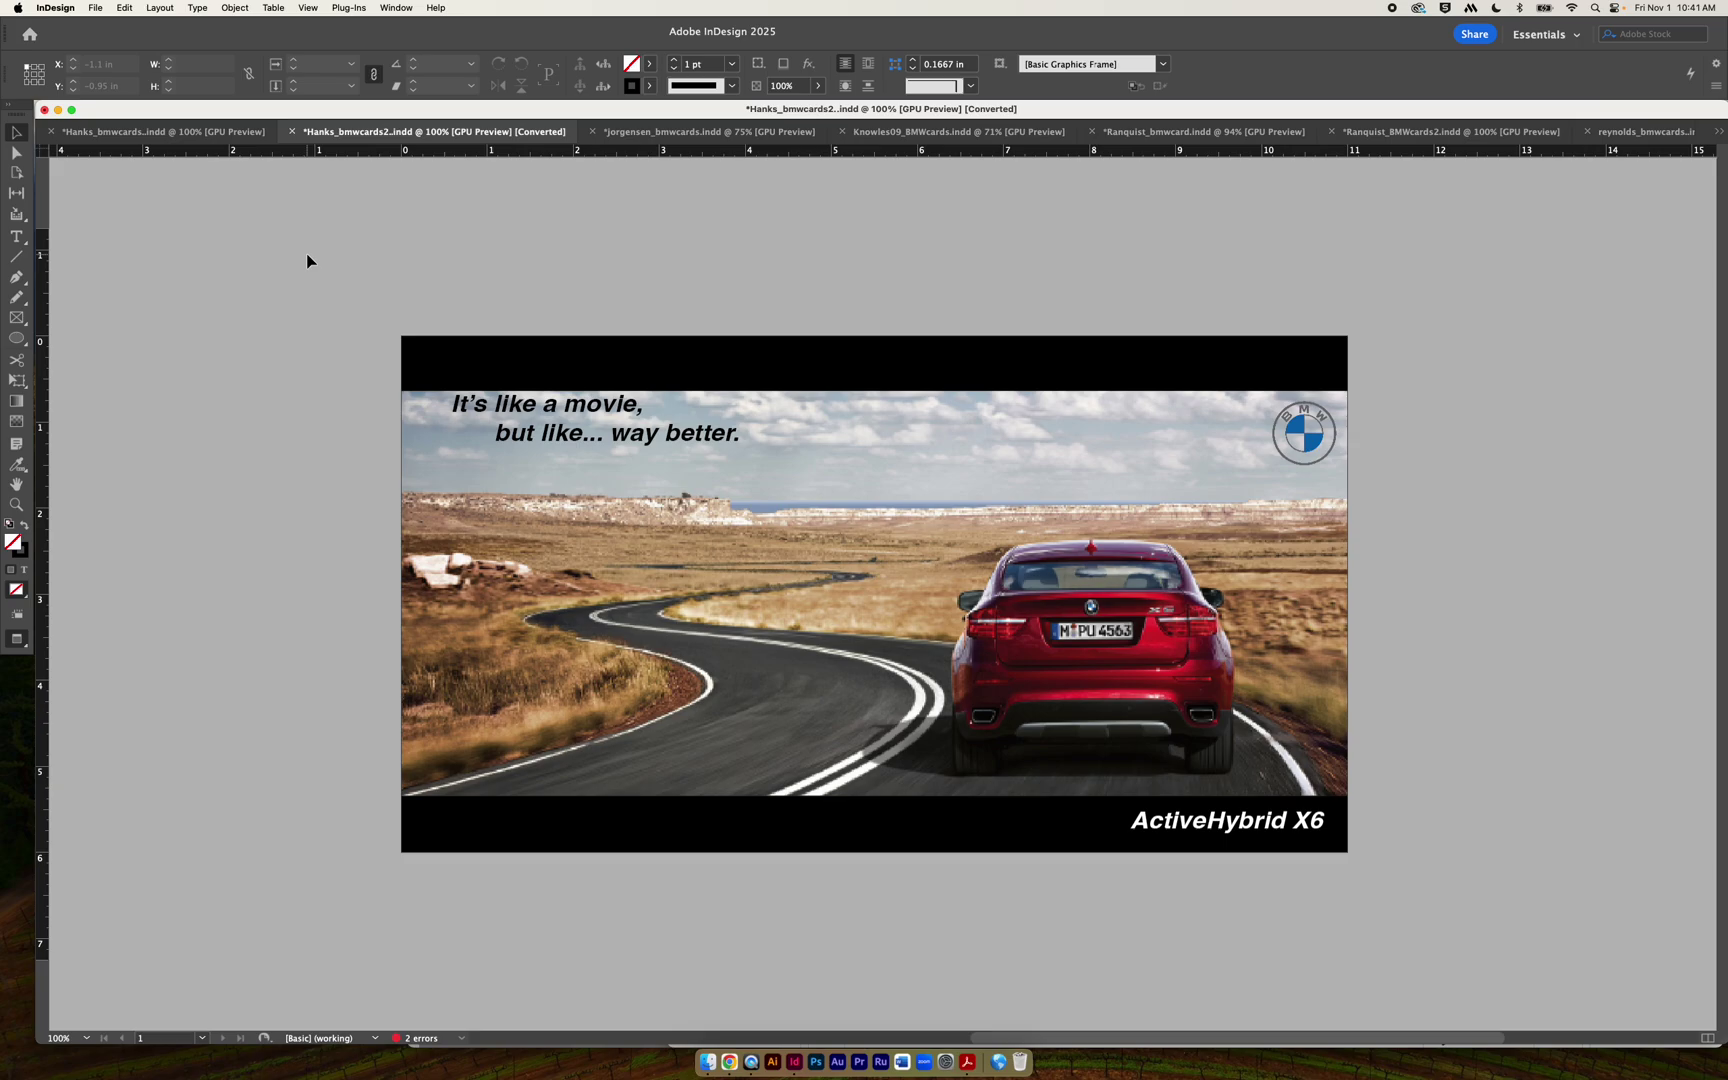
Compare the revised layouts of Hanks_bmwcards.indd and Hanks_bmwcards2.indd.
left_click(148, 128)
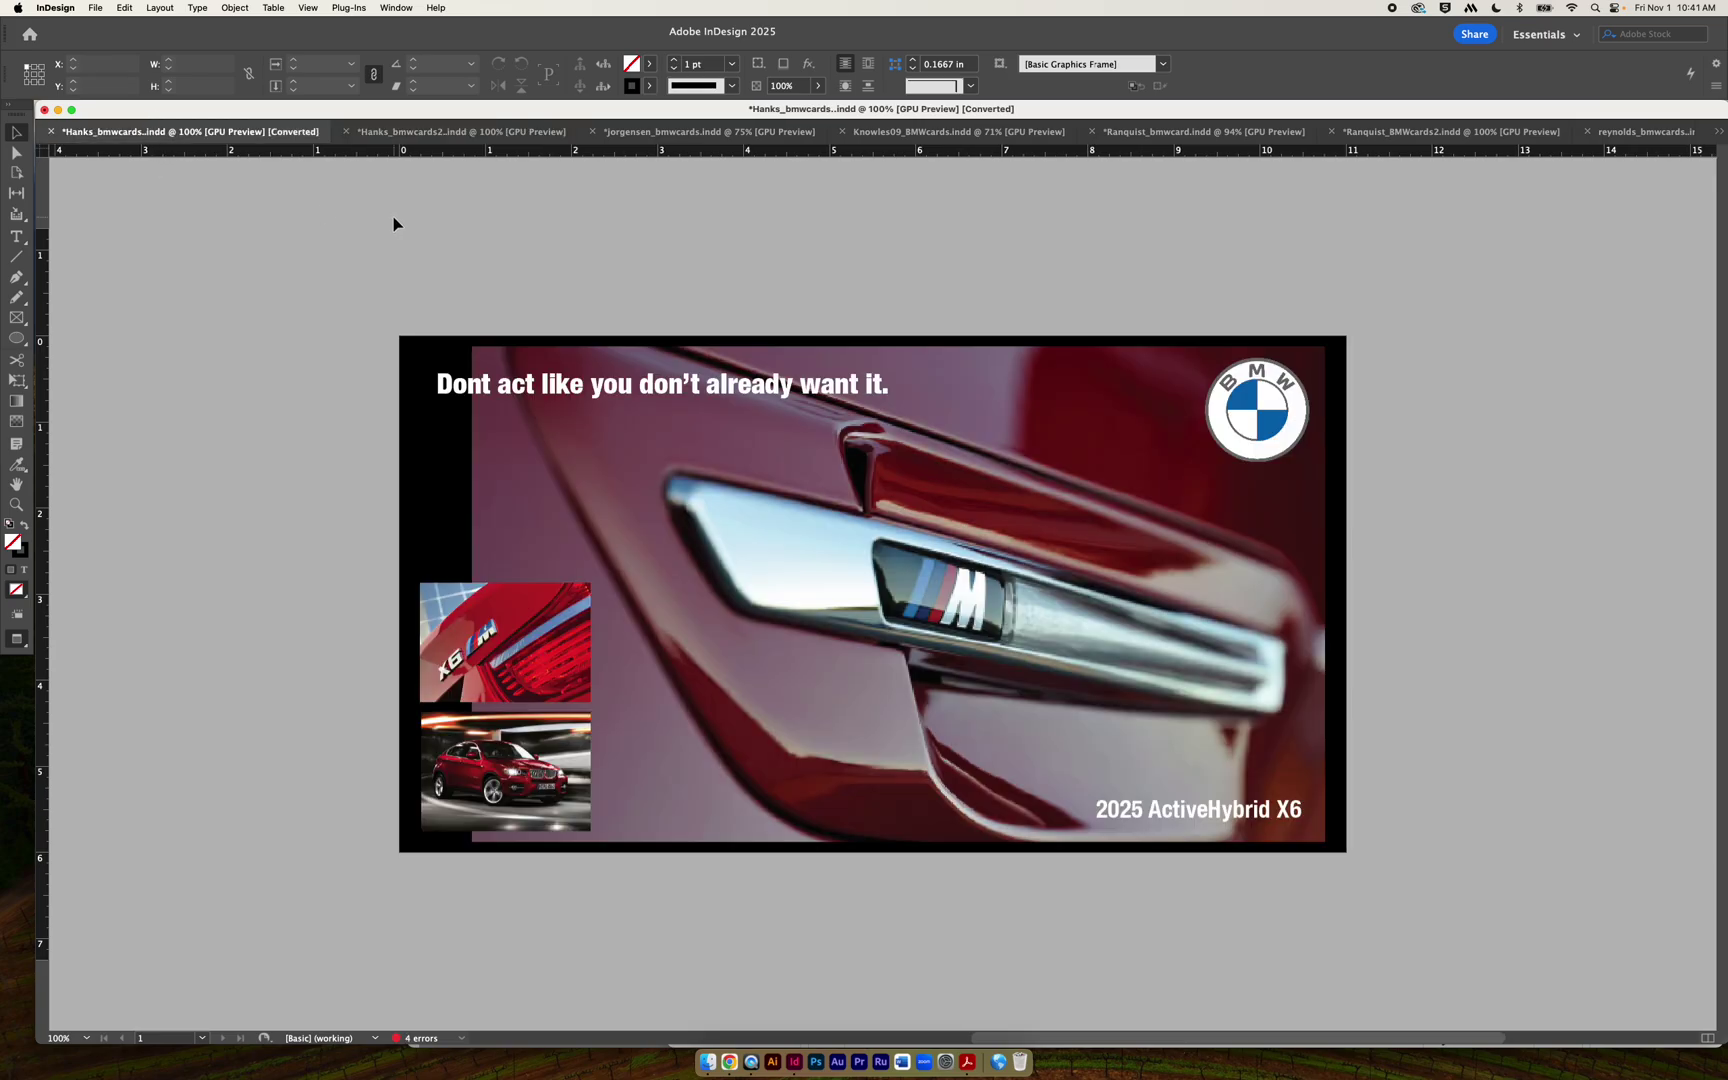
left_click(427, 132)
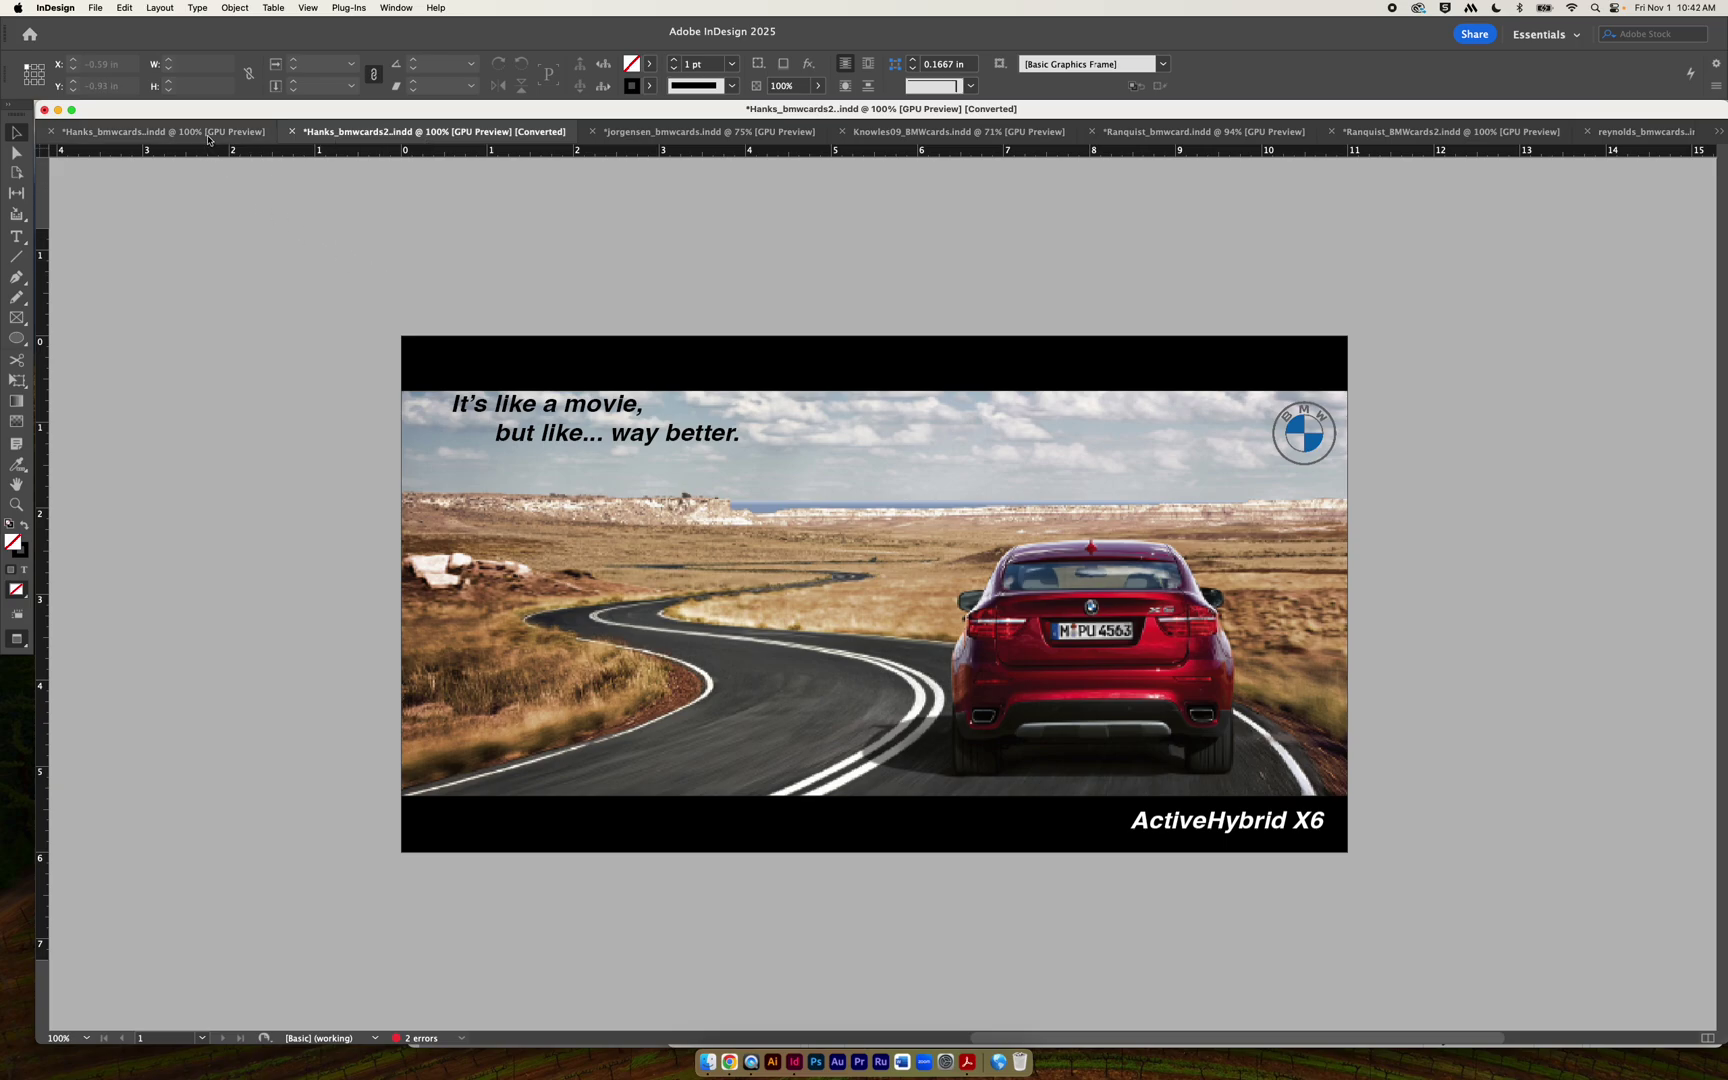
left_click(208, 136)
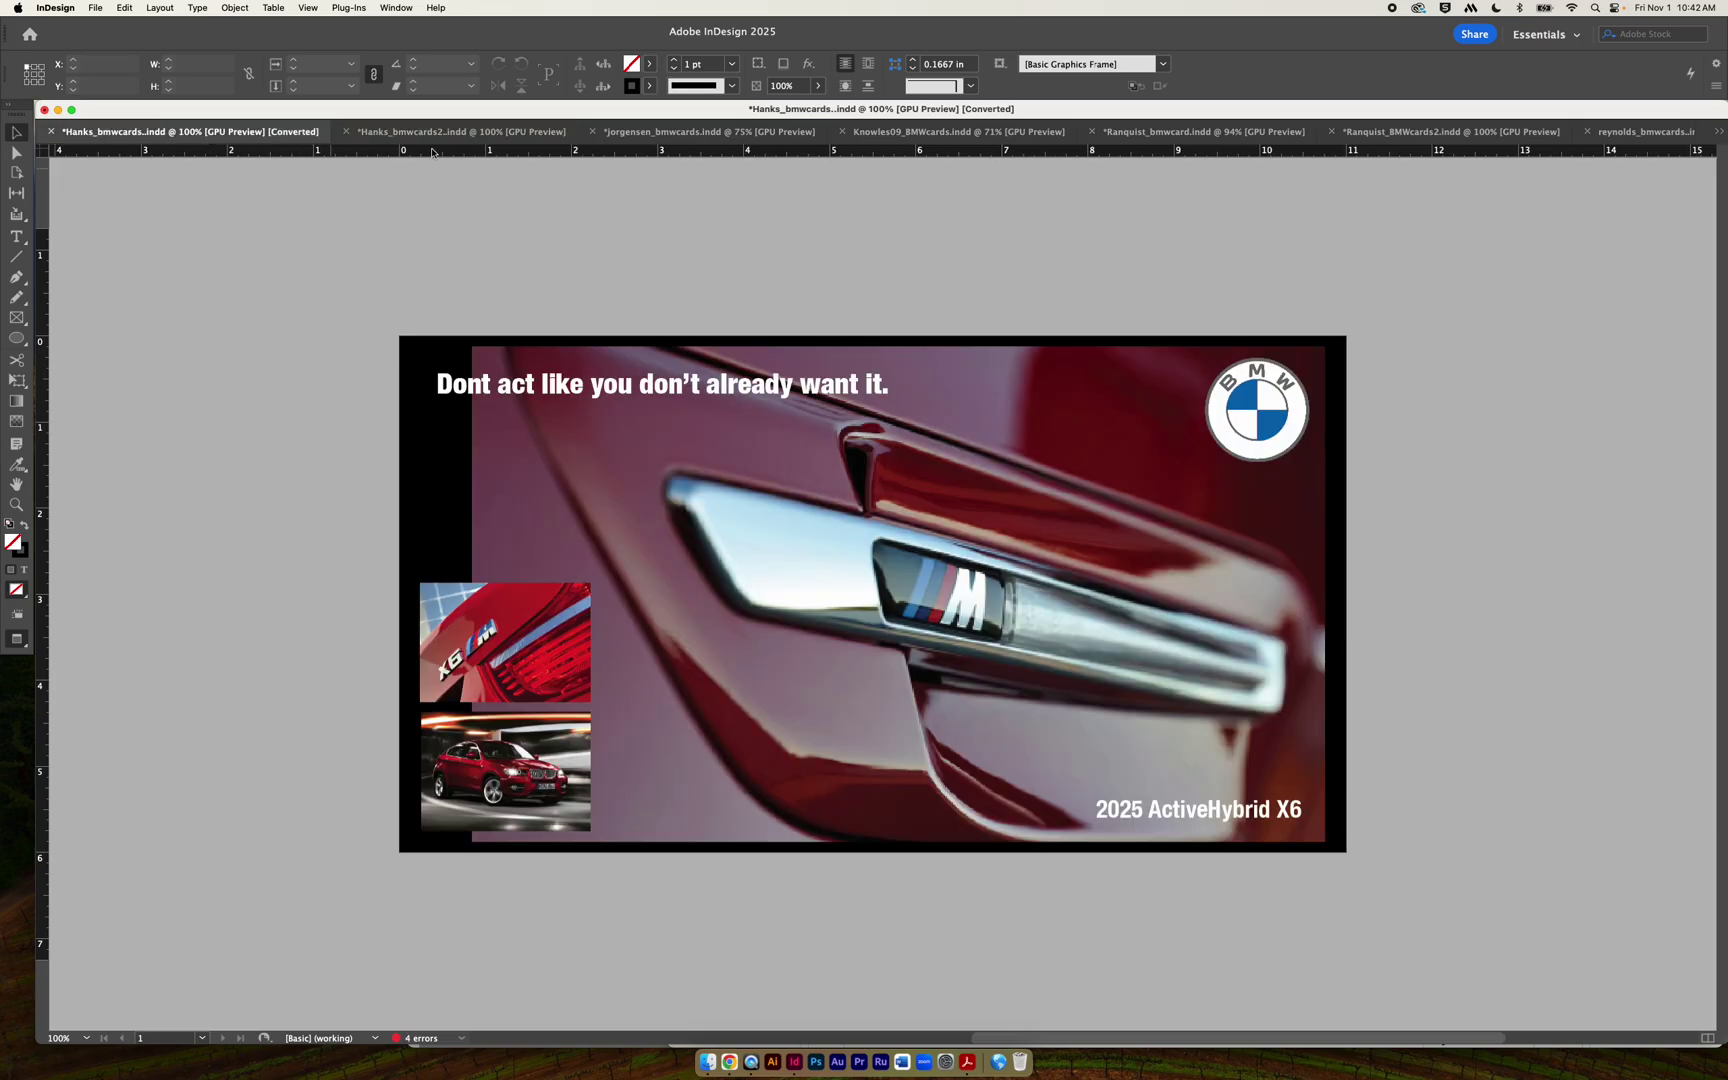
Switch to jorgensen_bmwcards.indd and review the layouts of both card pages.
left_click(694, 133)
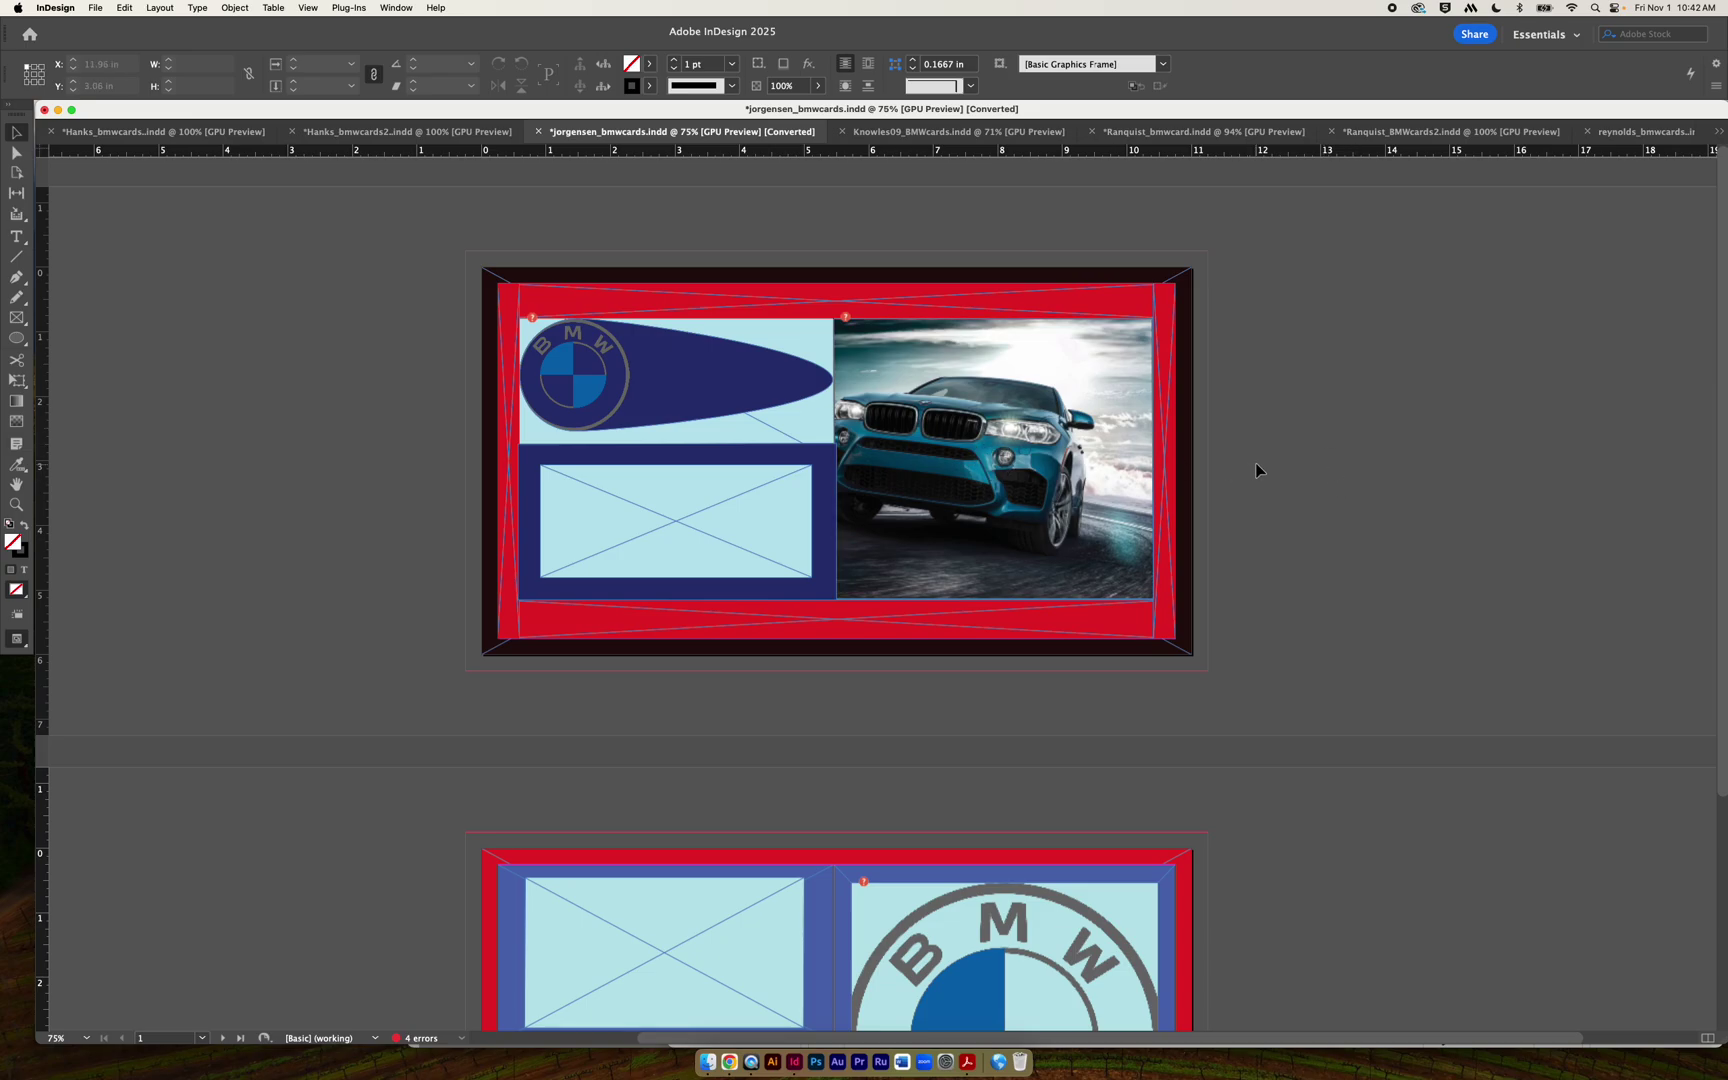
scroll(1256, 464, "down", 6)
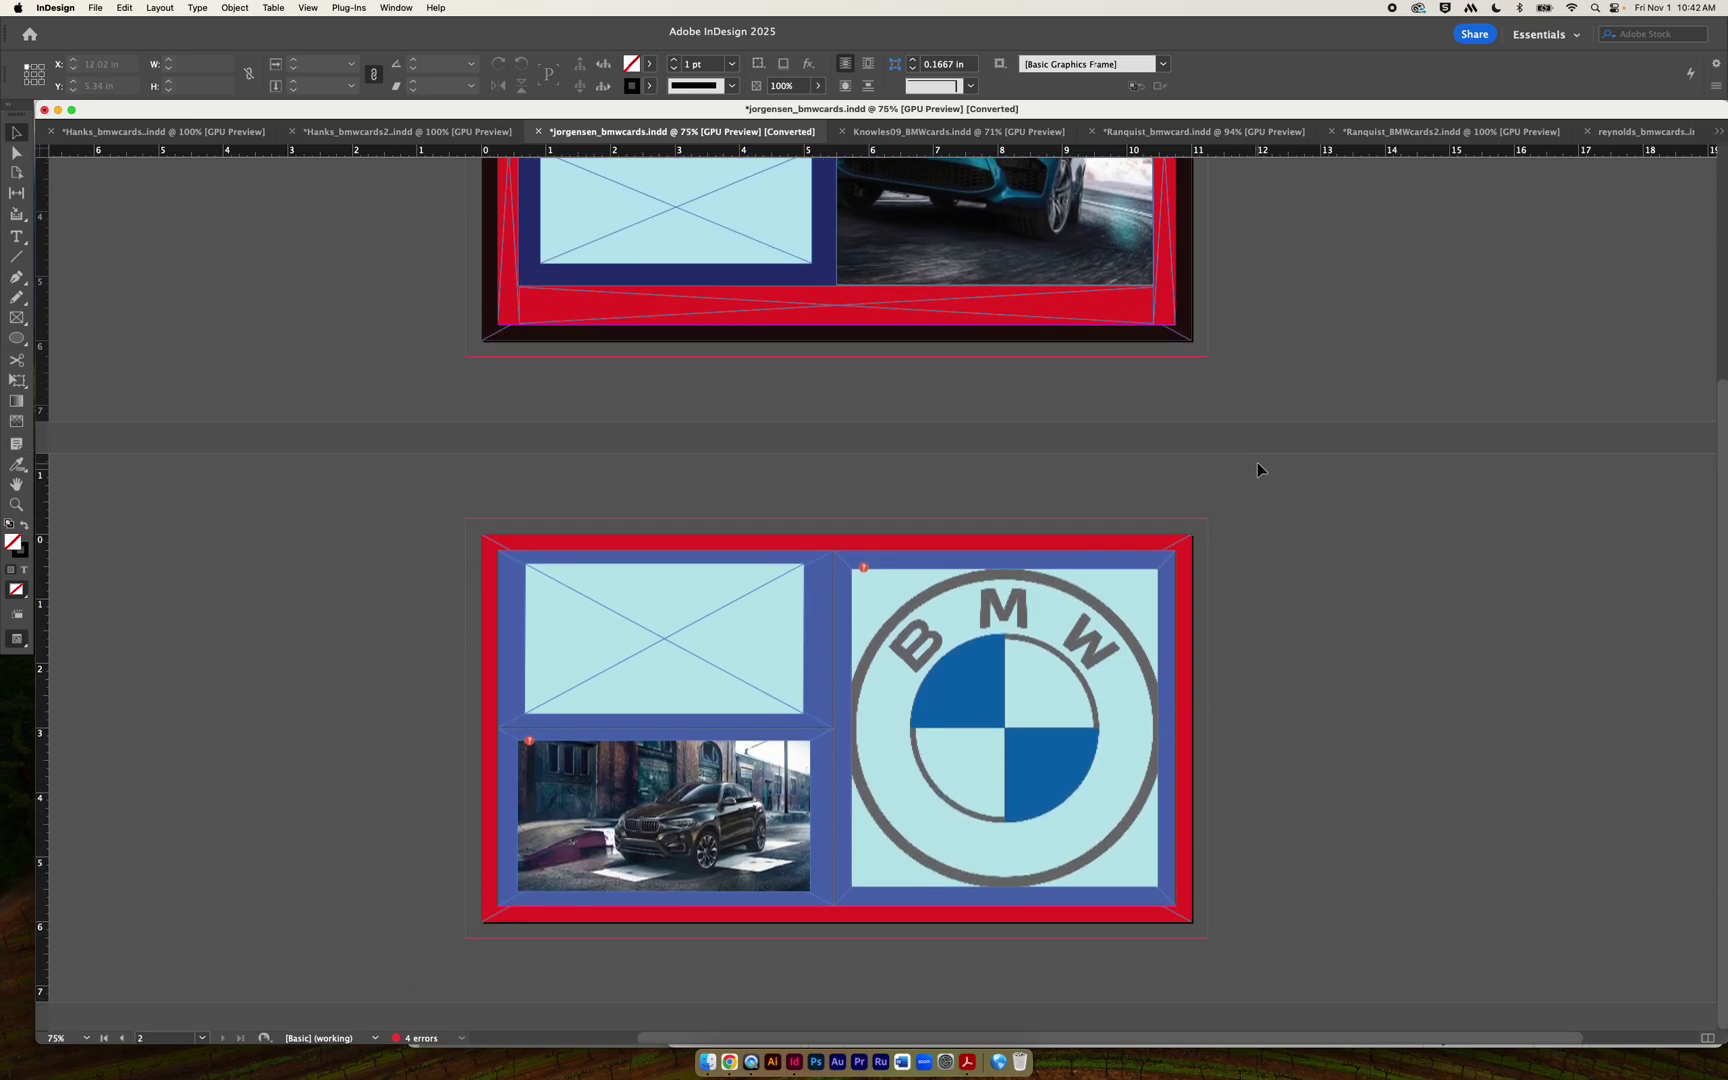
scroll(1257, 468, "up", 6)
scroll(1257, 468, "down", 5)
scroll(1257, 468, "down", 1)
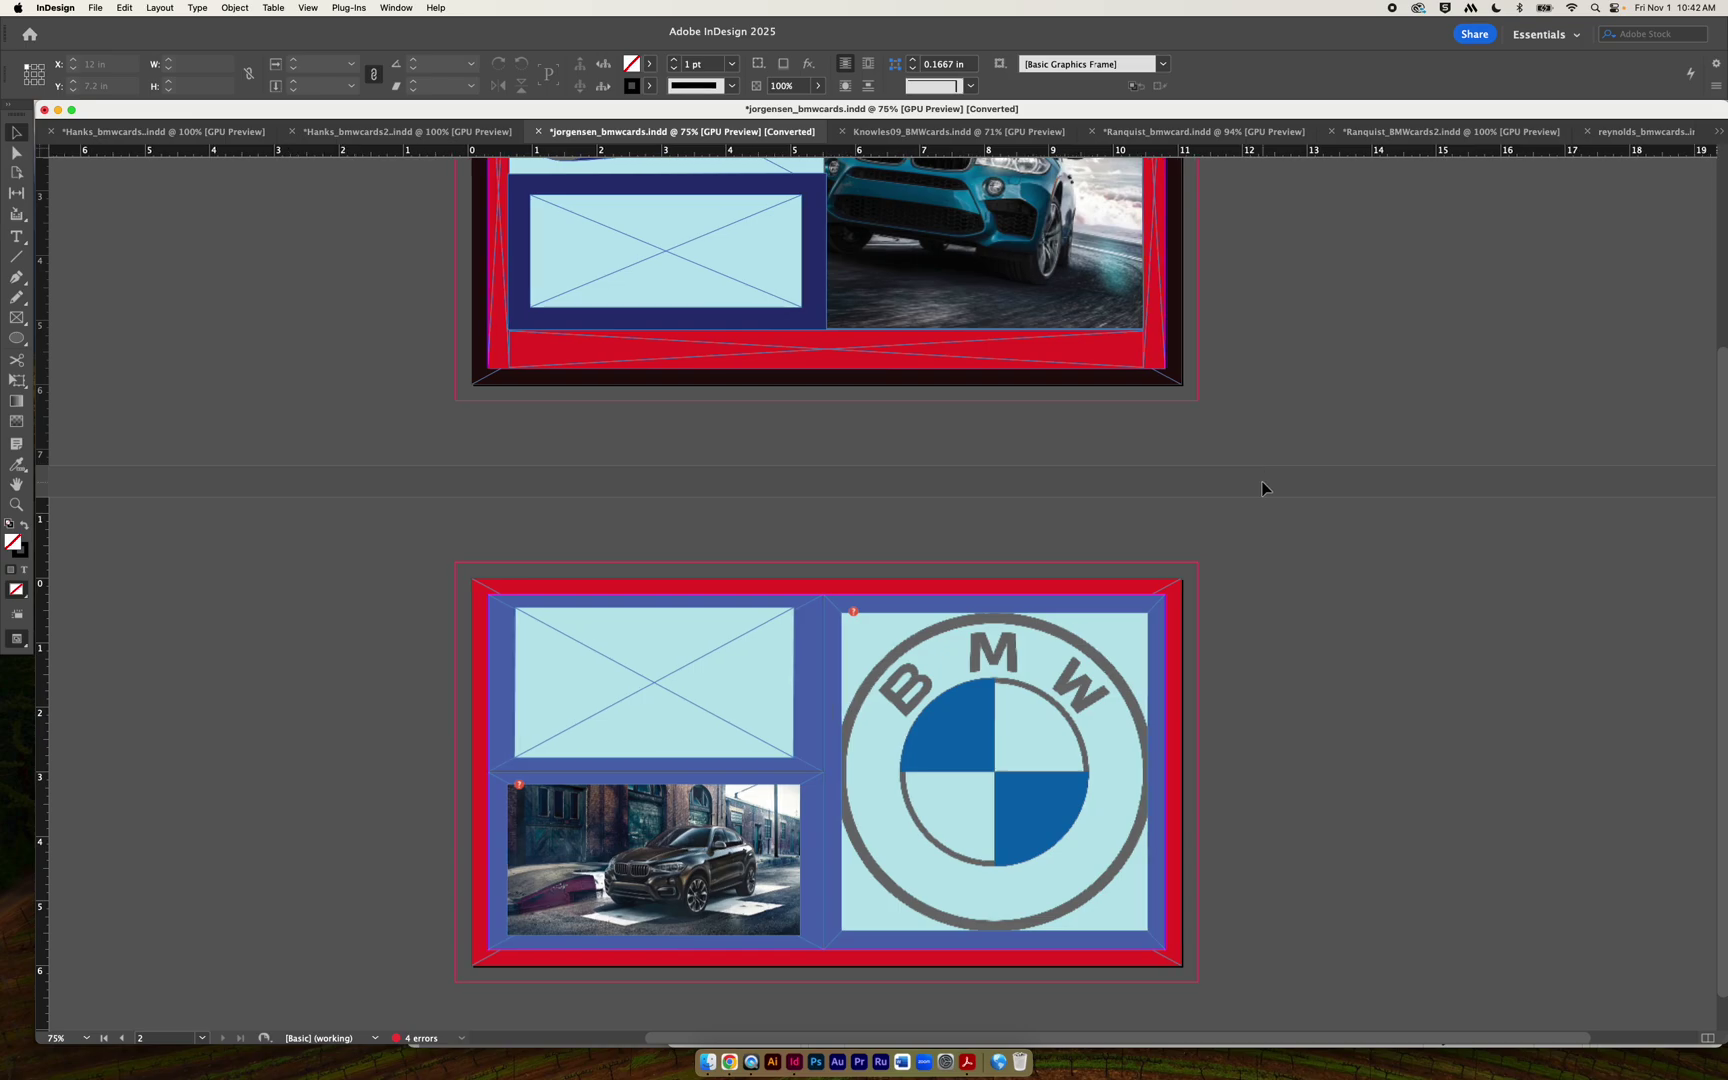
scroll(1262, 481, "up", 5)
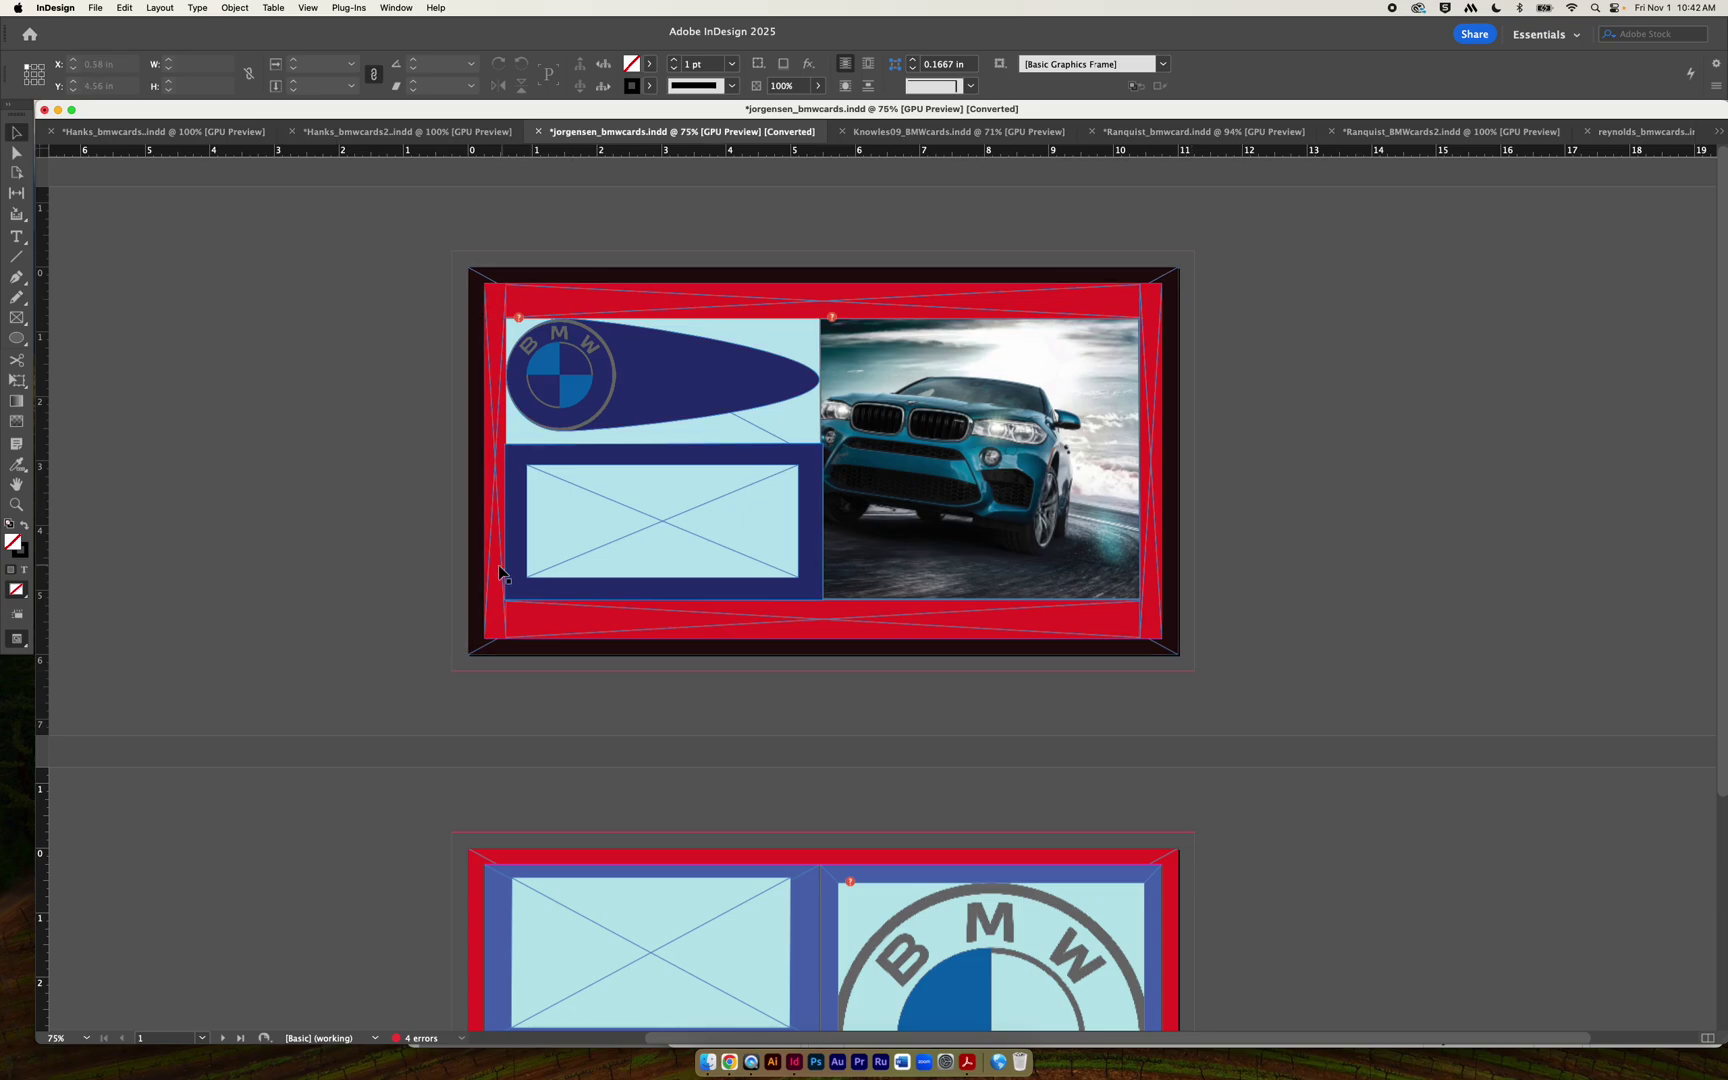
left_click(492, 600)
left_click_drag(491, 610, 370, 618)
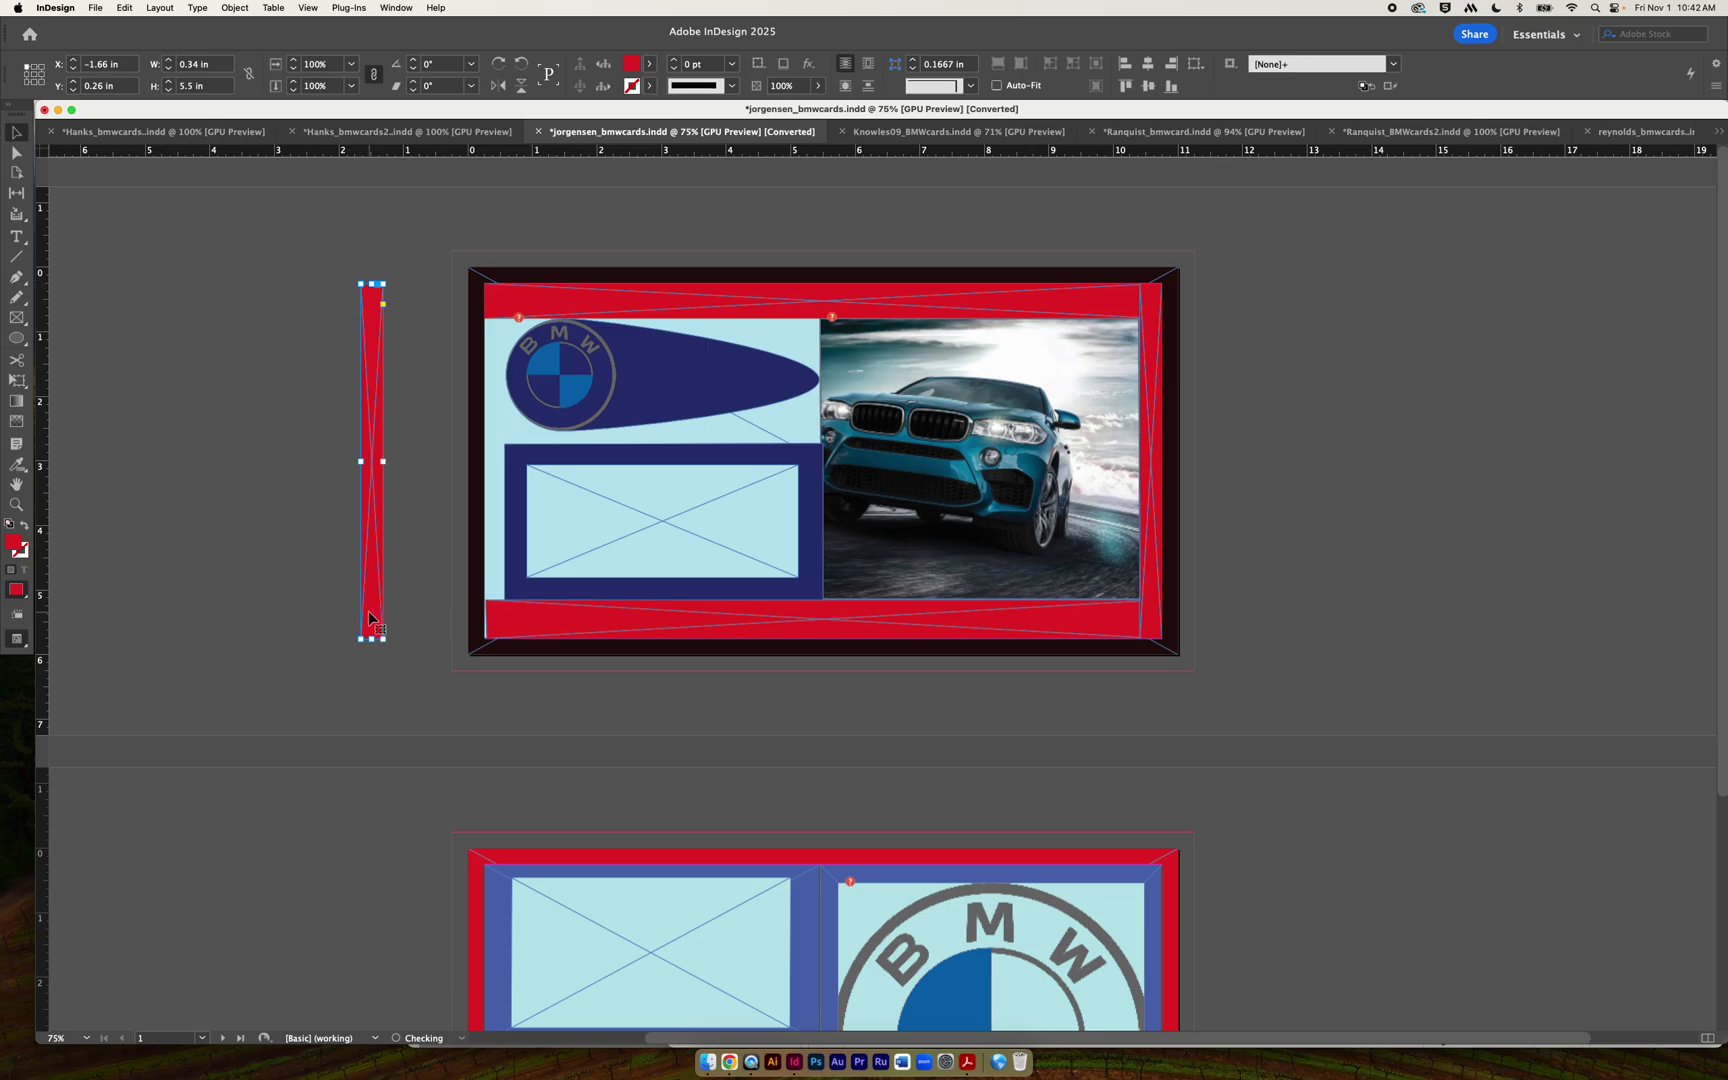
key("super+z")
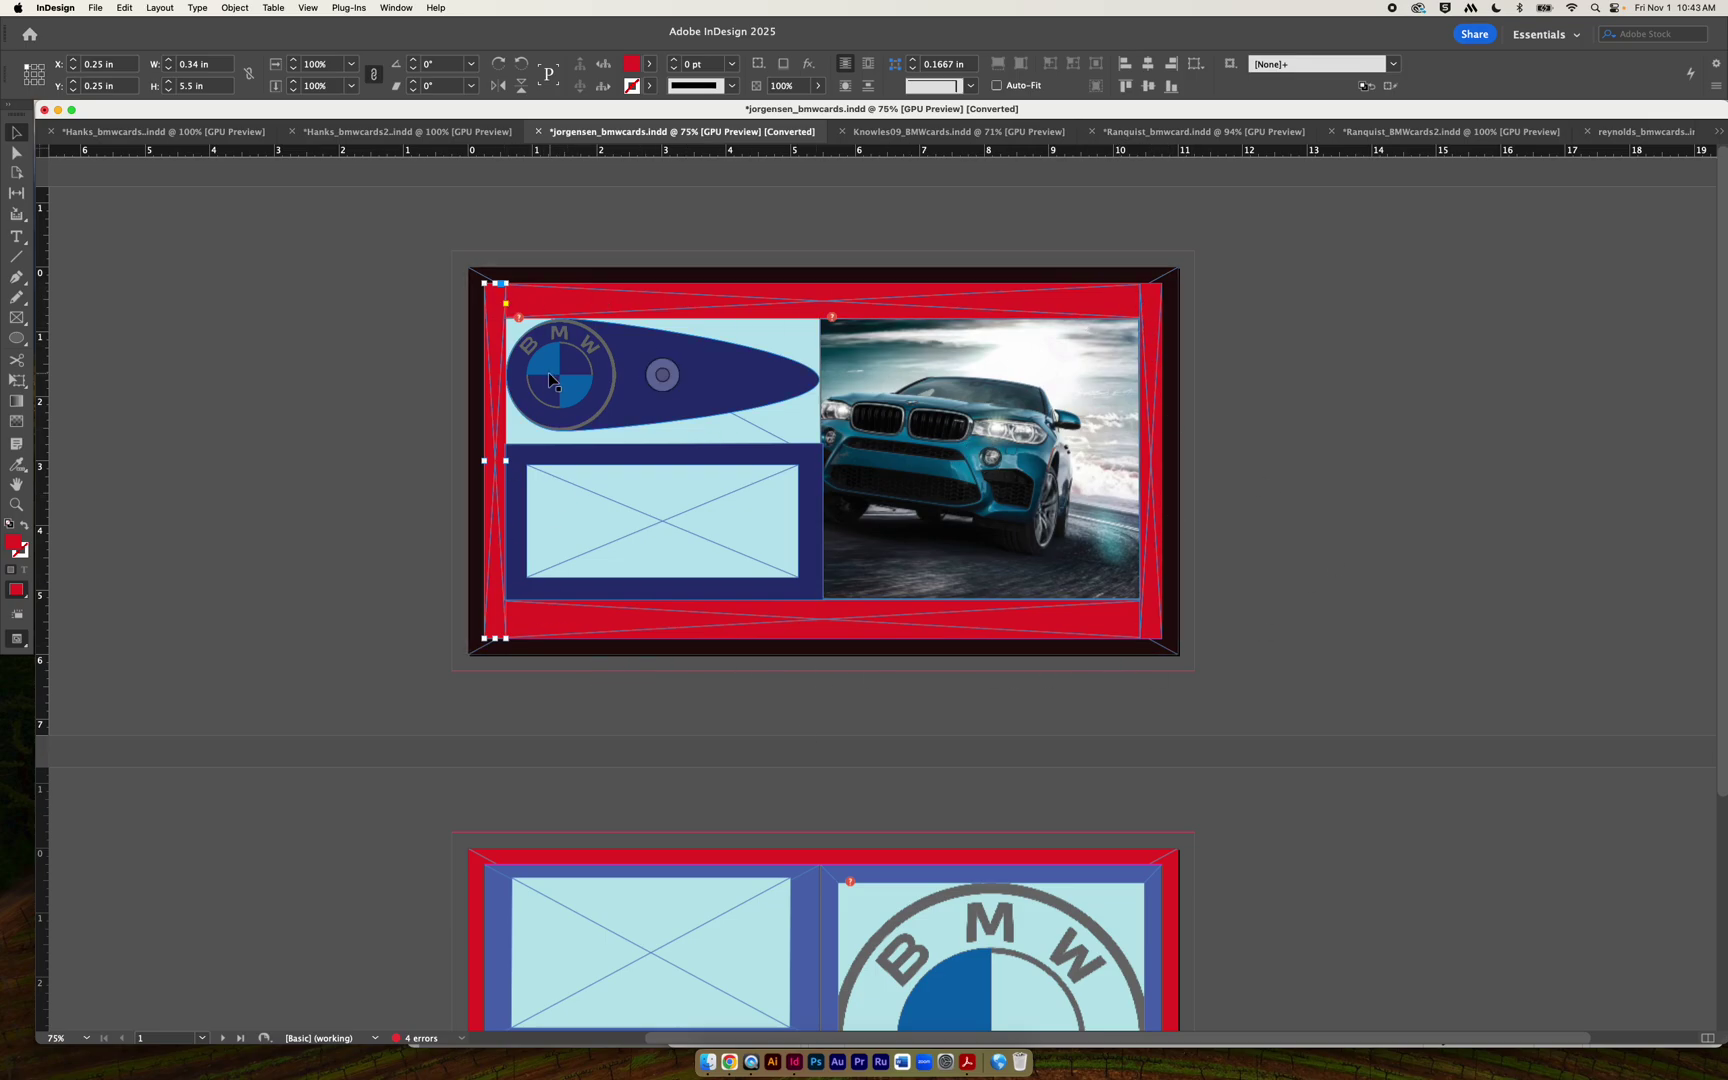
Delete the four red strips along the left, top, right and bottom edges of the first page's card.
left_click_drag(491, 404, 222, 399)
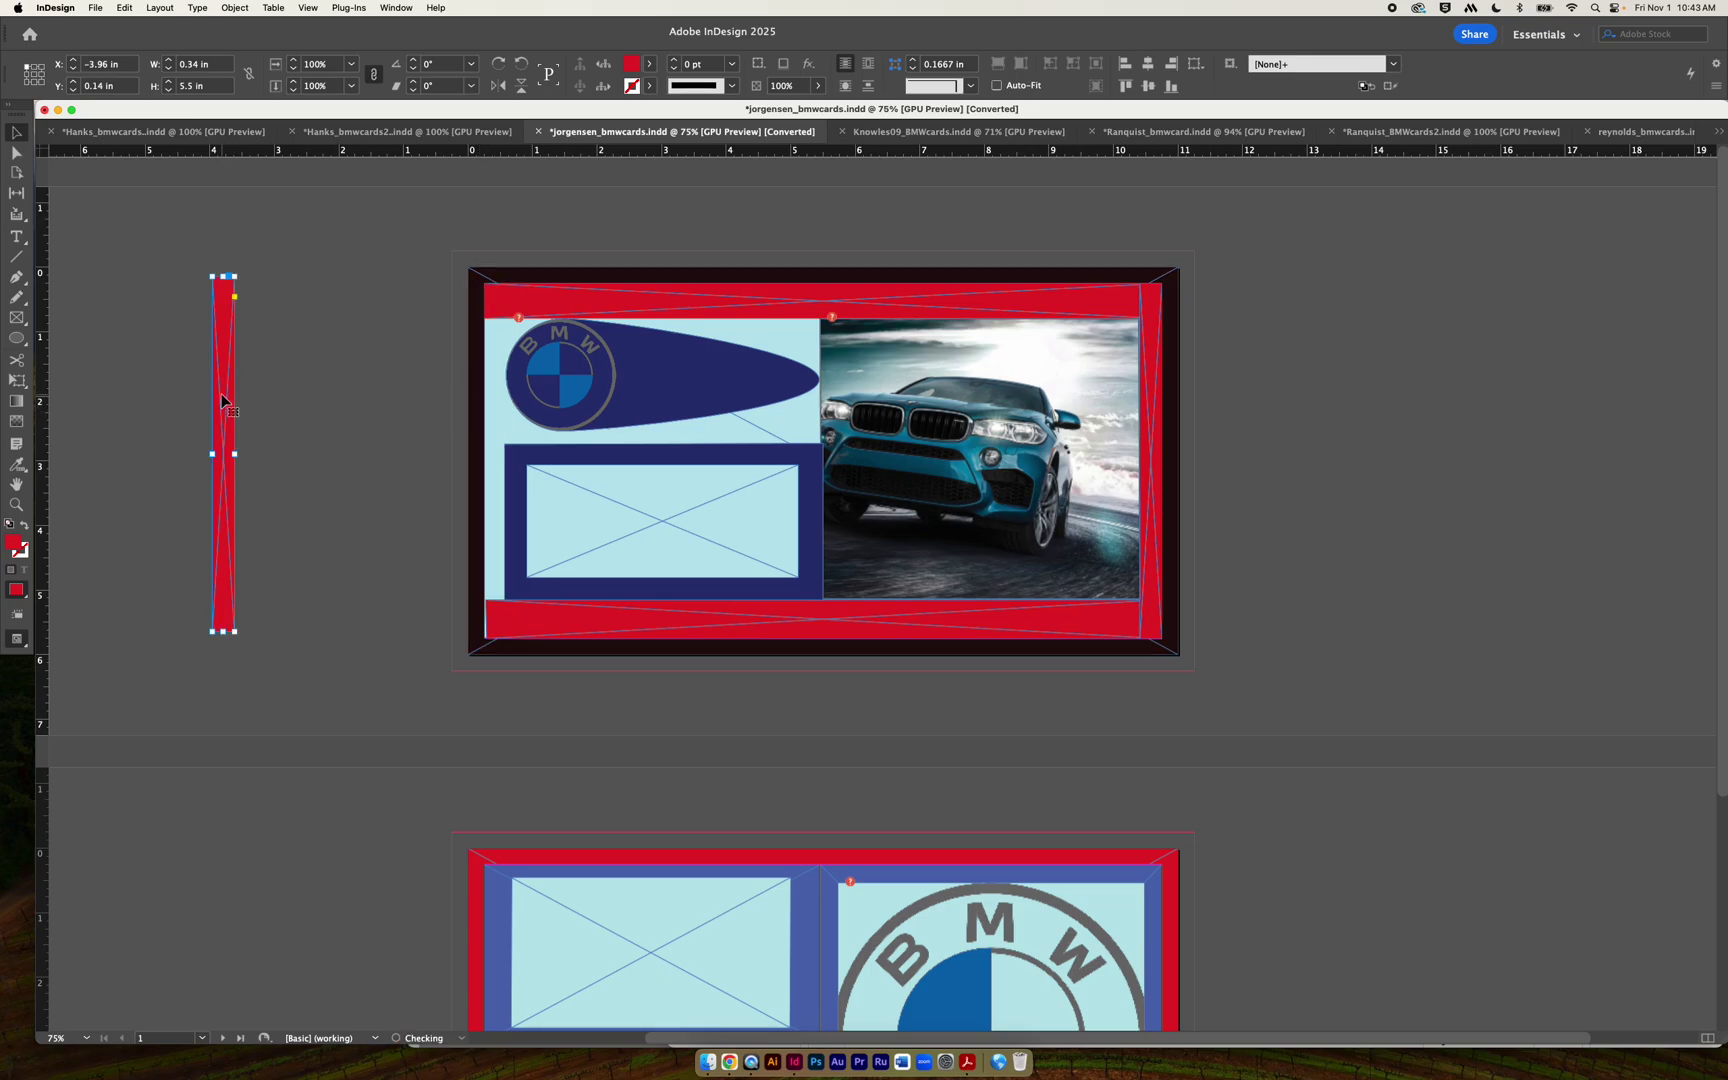
key("Delete")
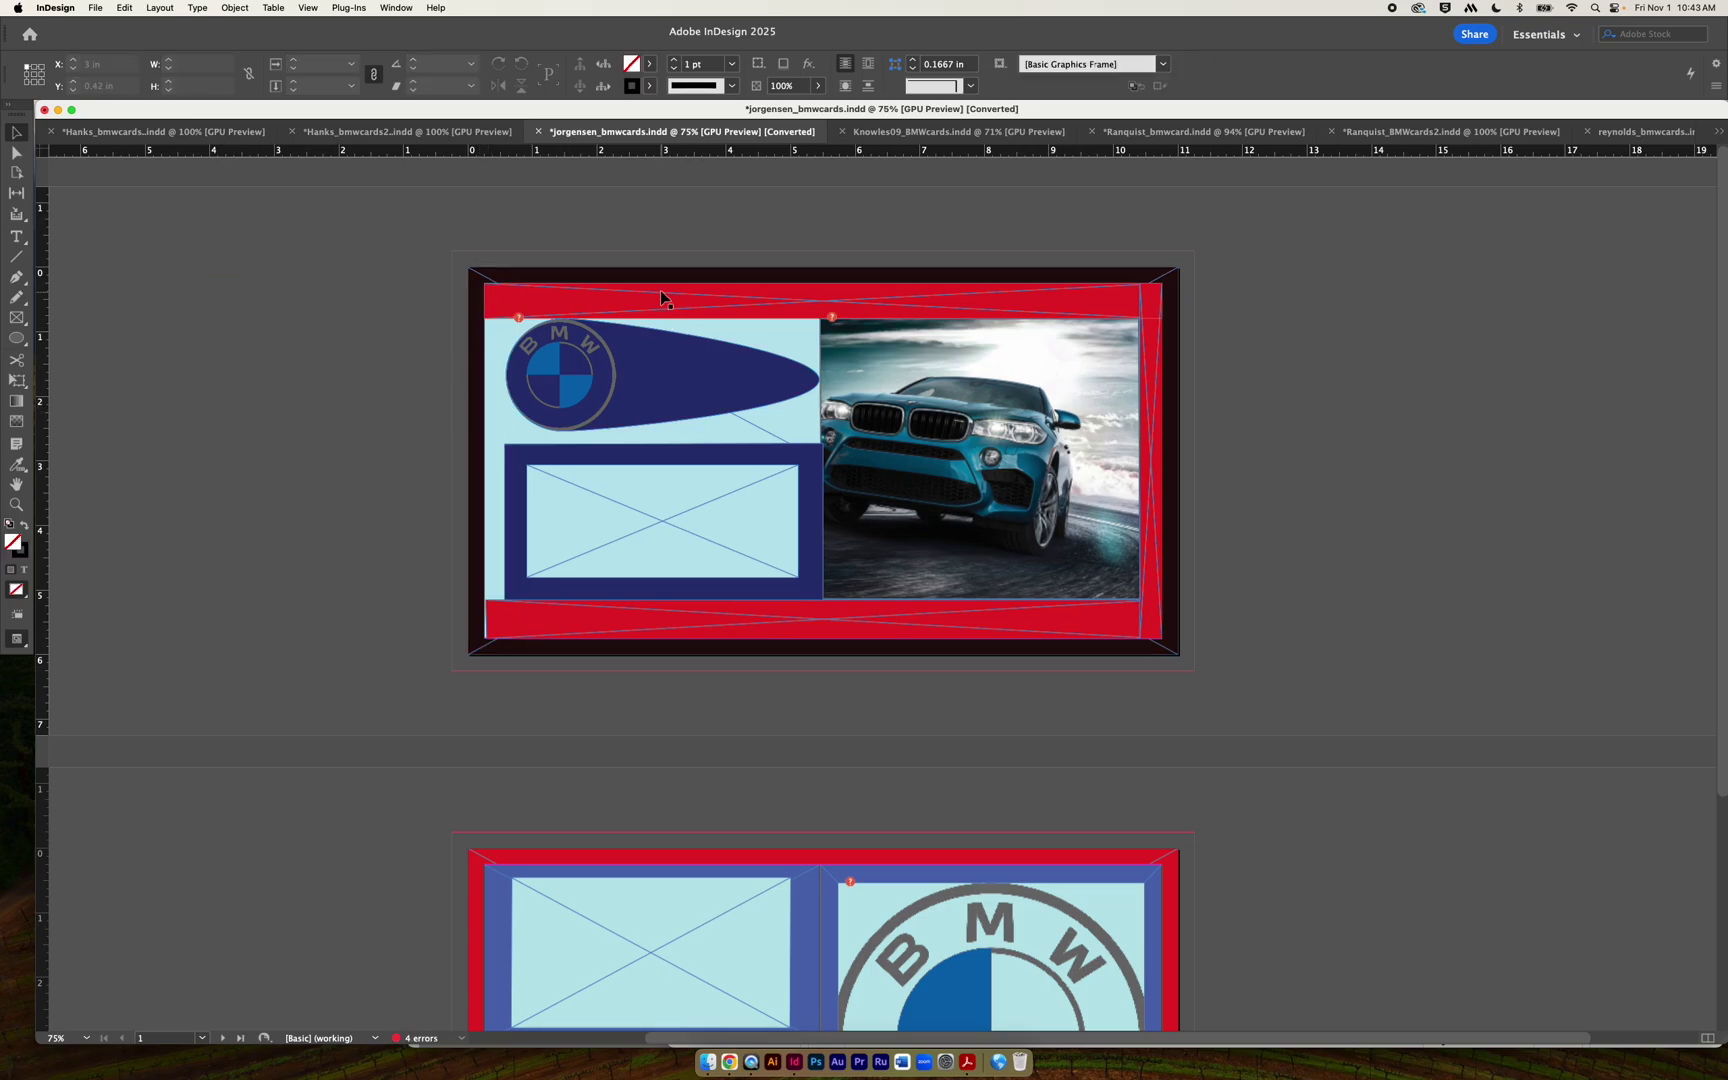
left_click_drag(649, 296, 971, 254)
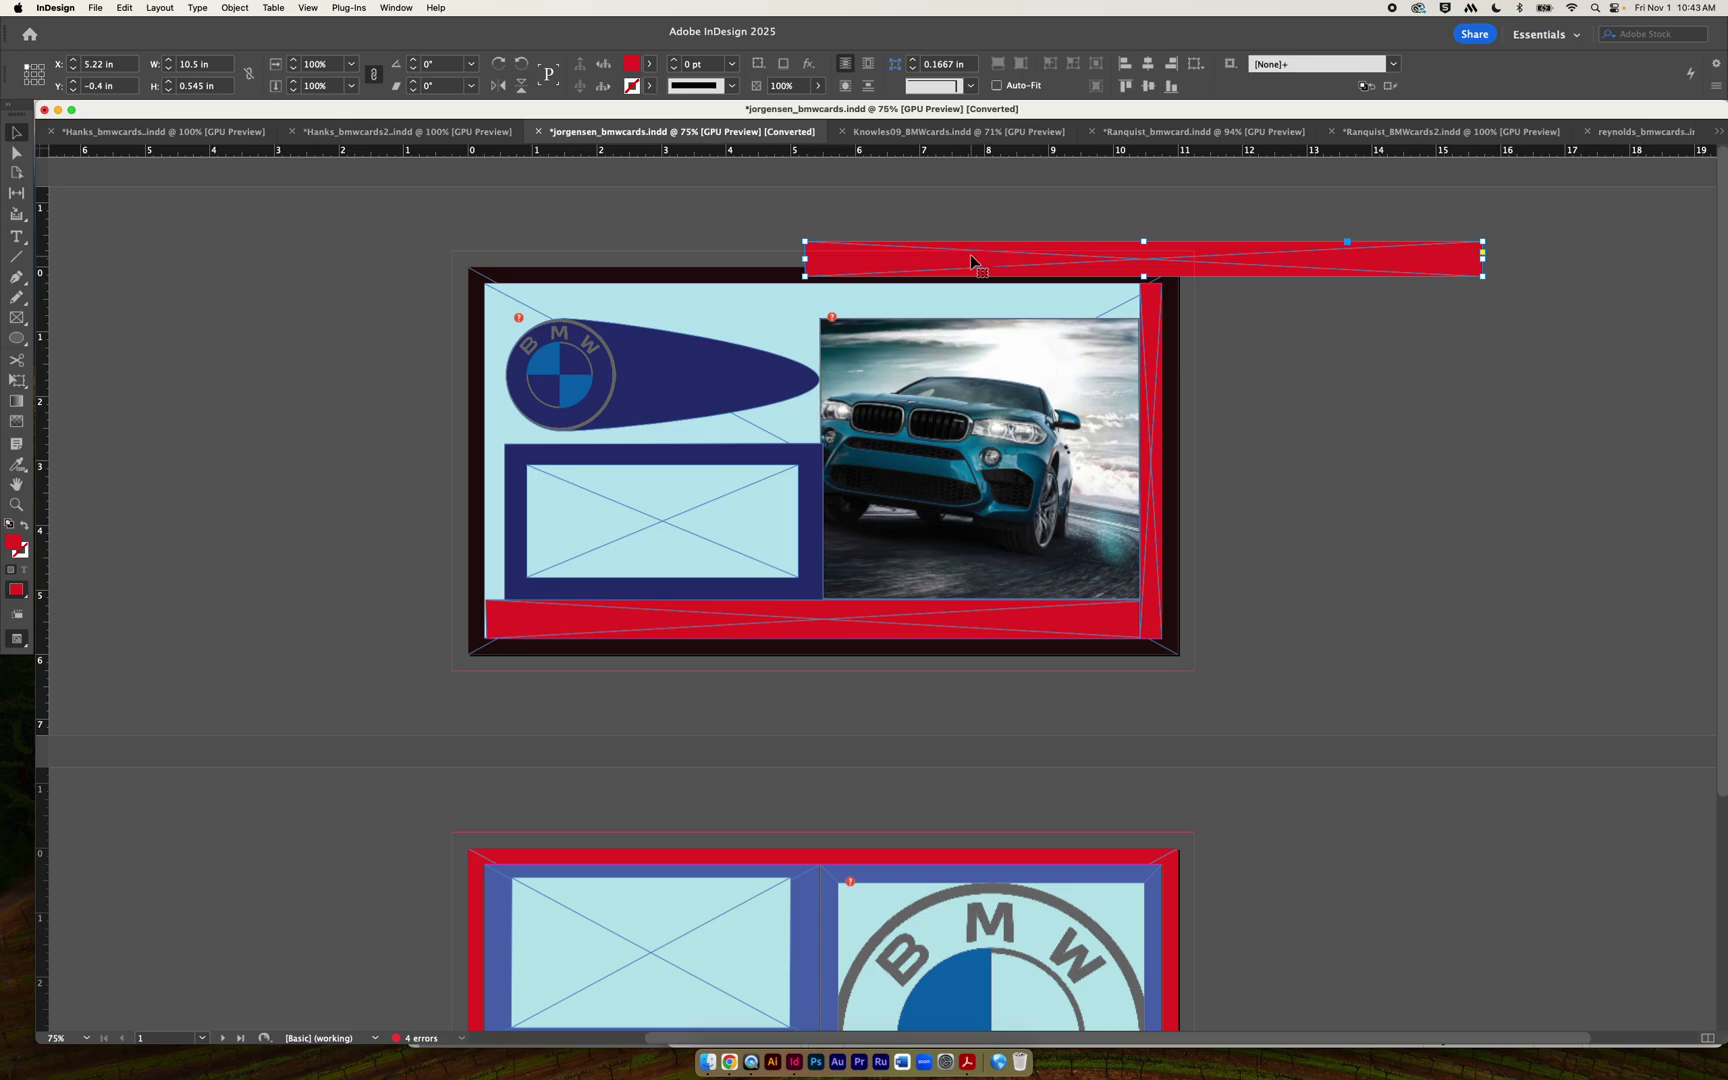
key("Delete")
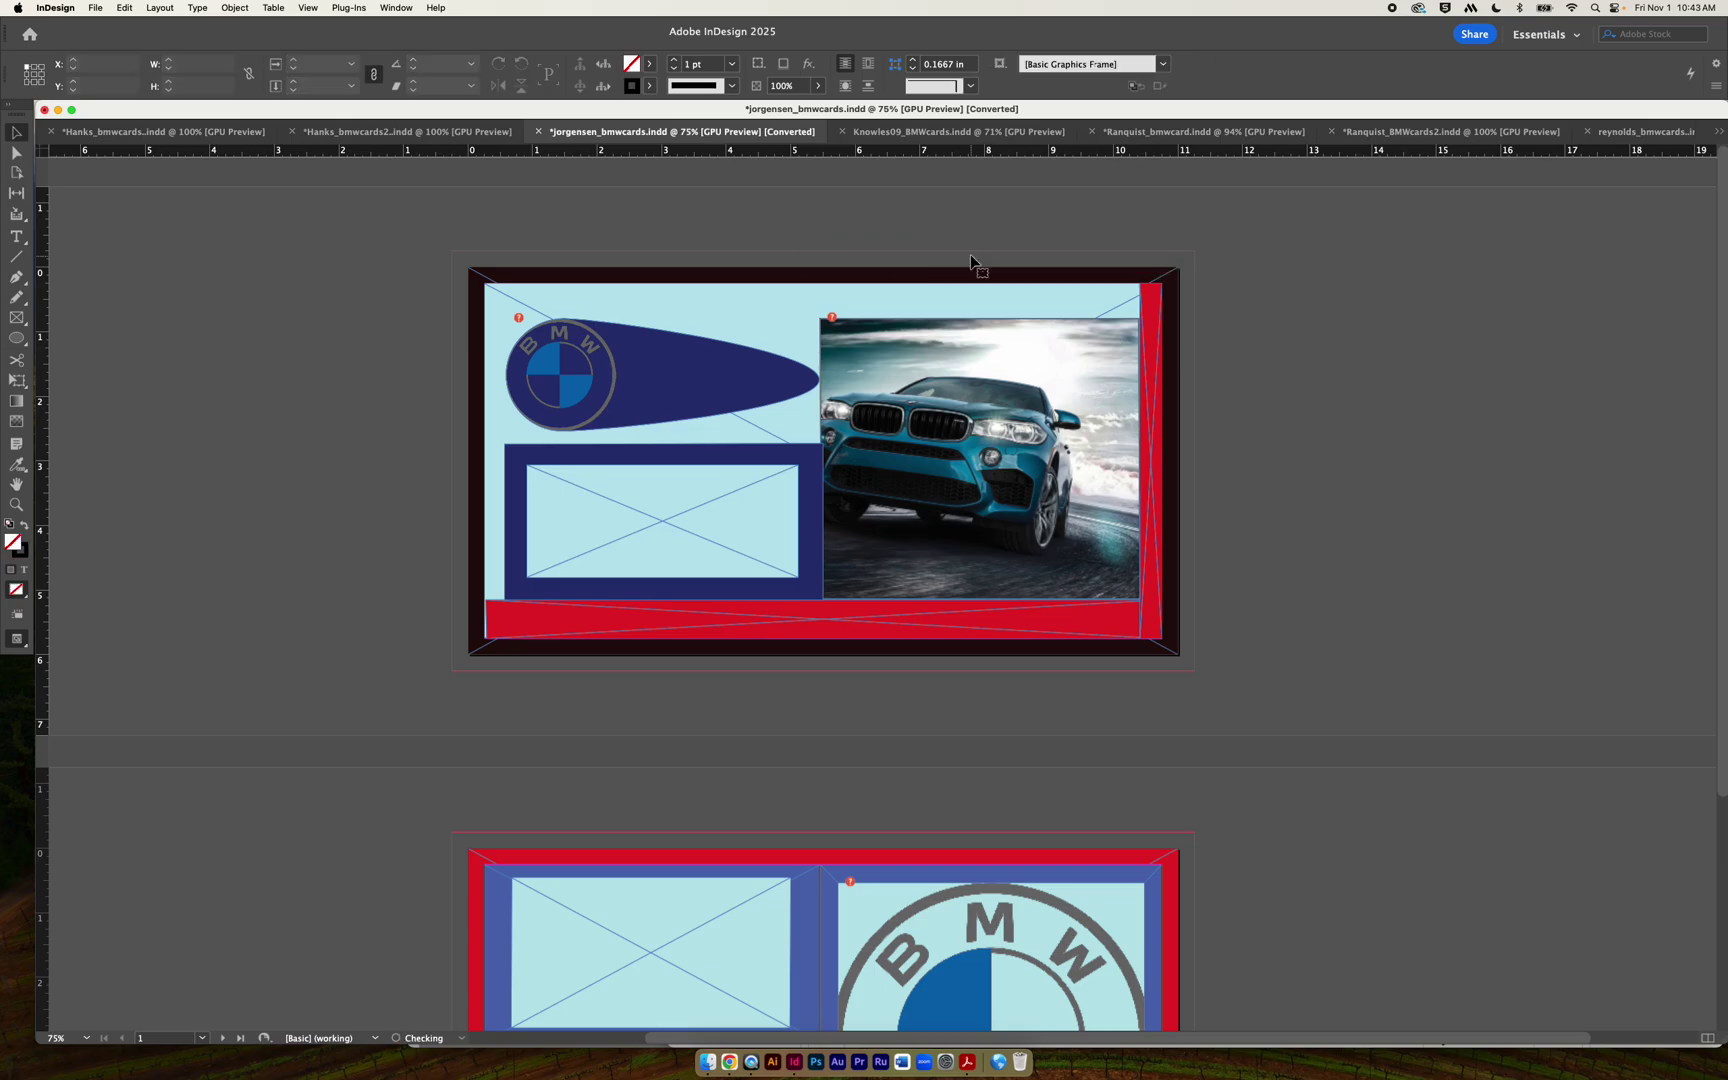
left_click_drag(1145, 435, 1411, 404)
key("Delete")
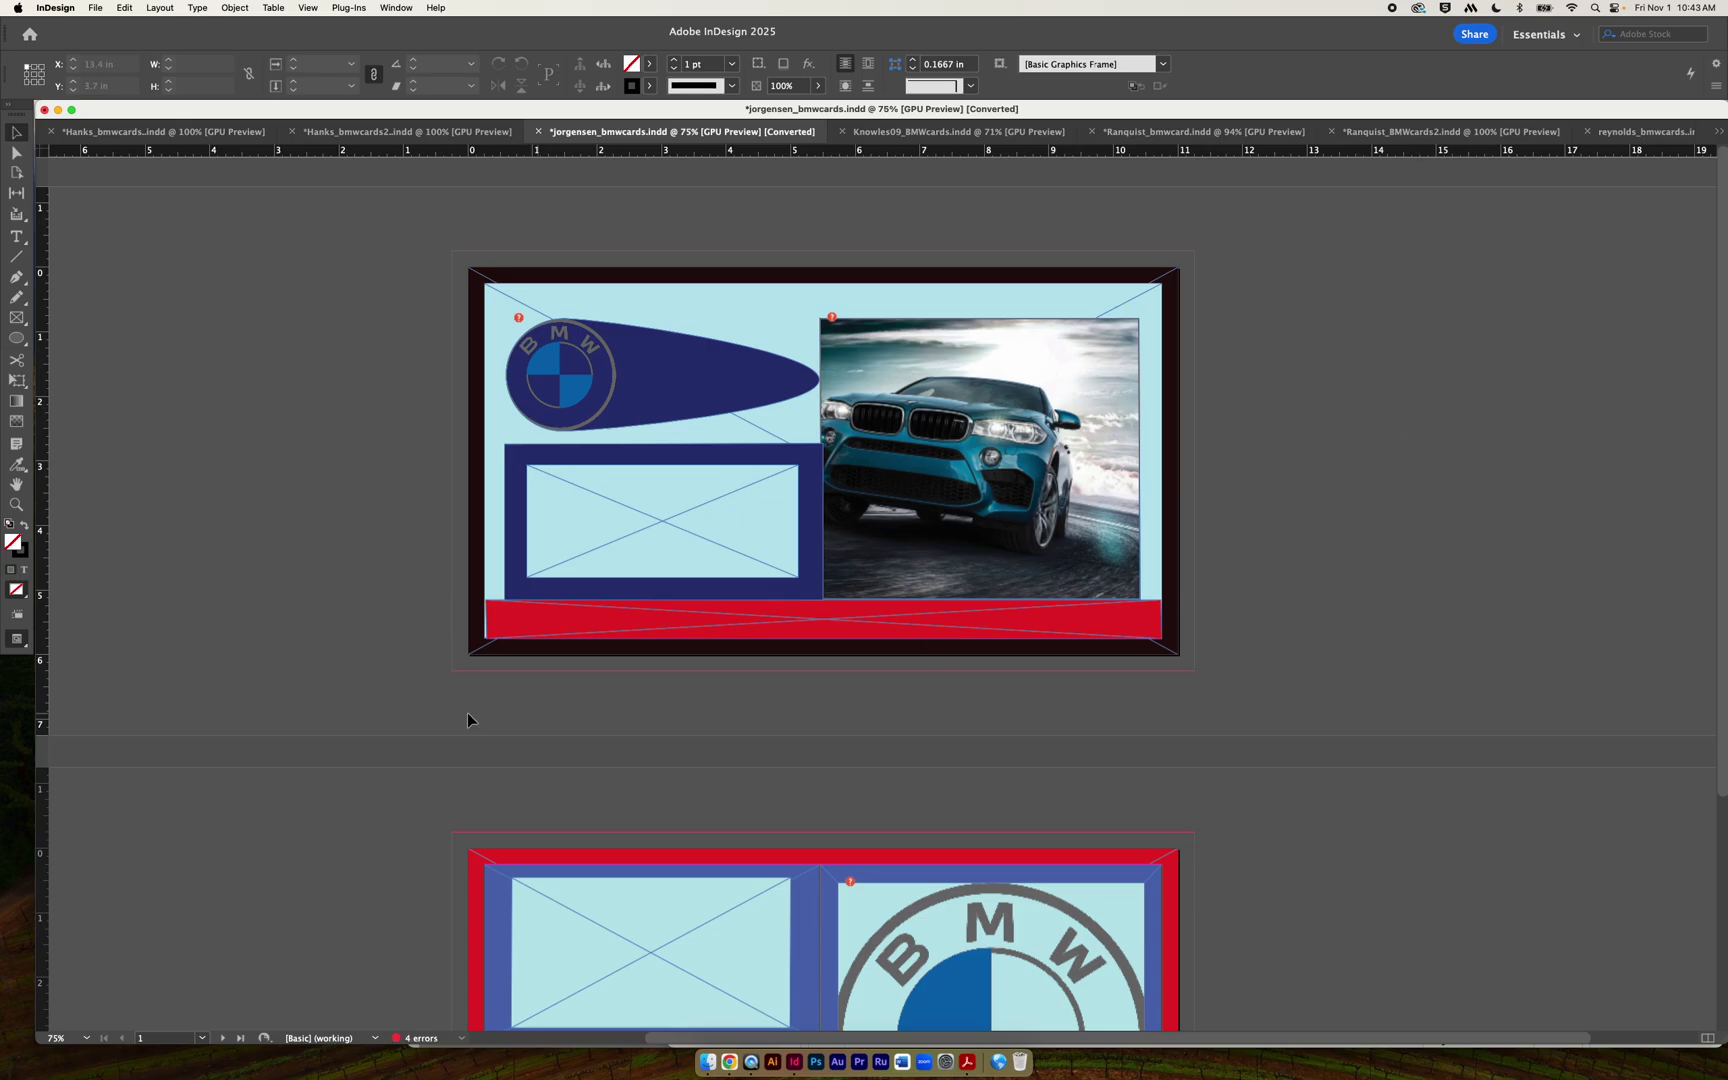
left_click(576, 622)
left_click_drag(576, 622, 319, 679)
key("Delete")
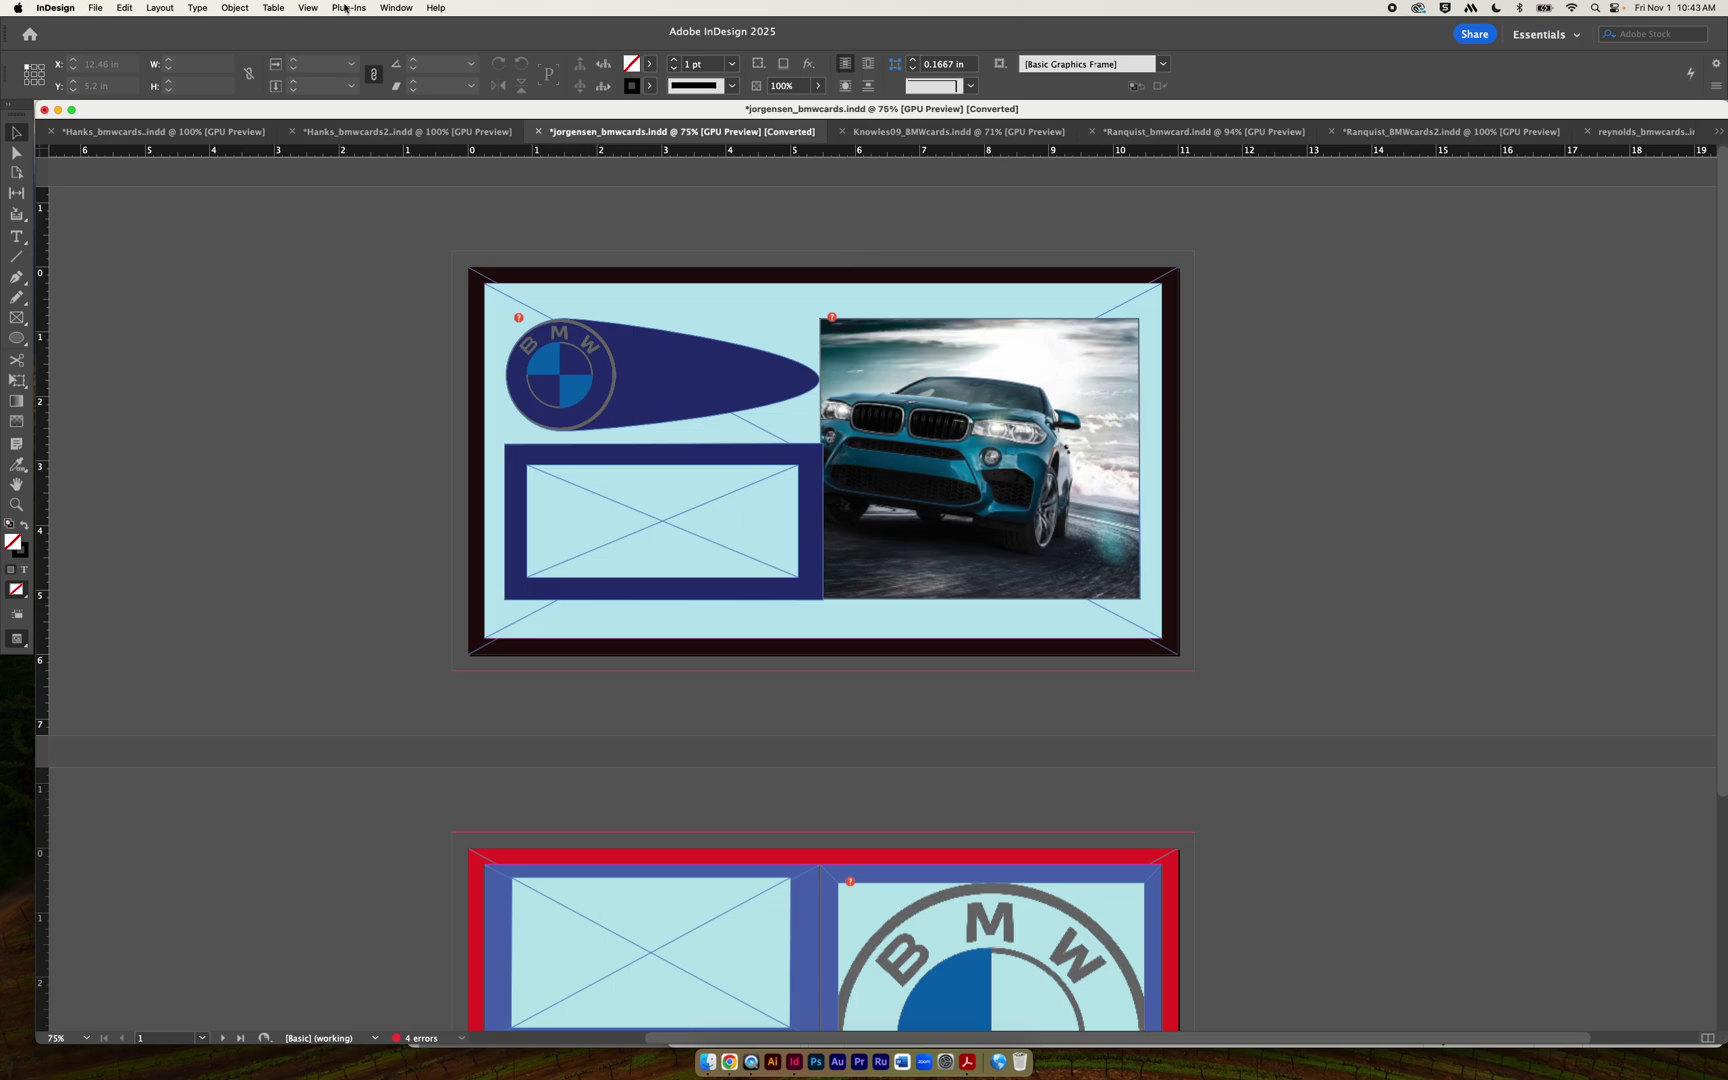
Set the screen mode to Preview and shift the blue car picture slightly to the right inside its frame.
left_click(345, 7)
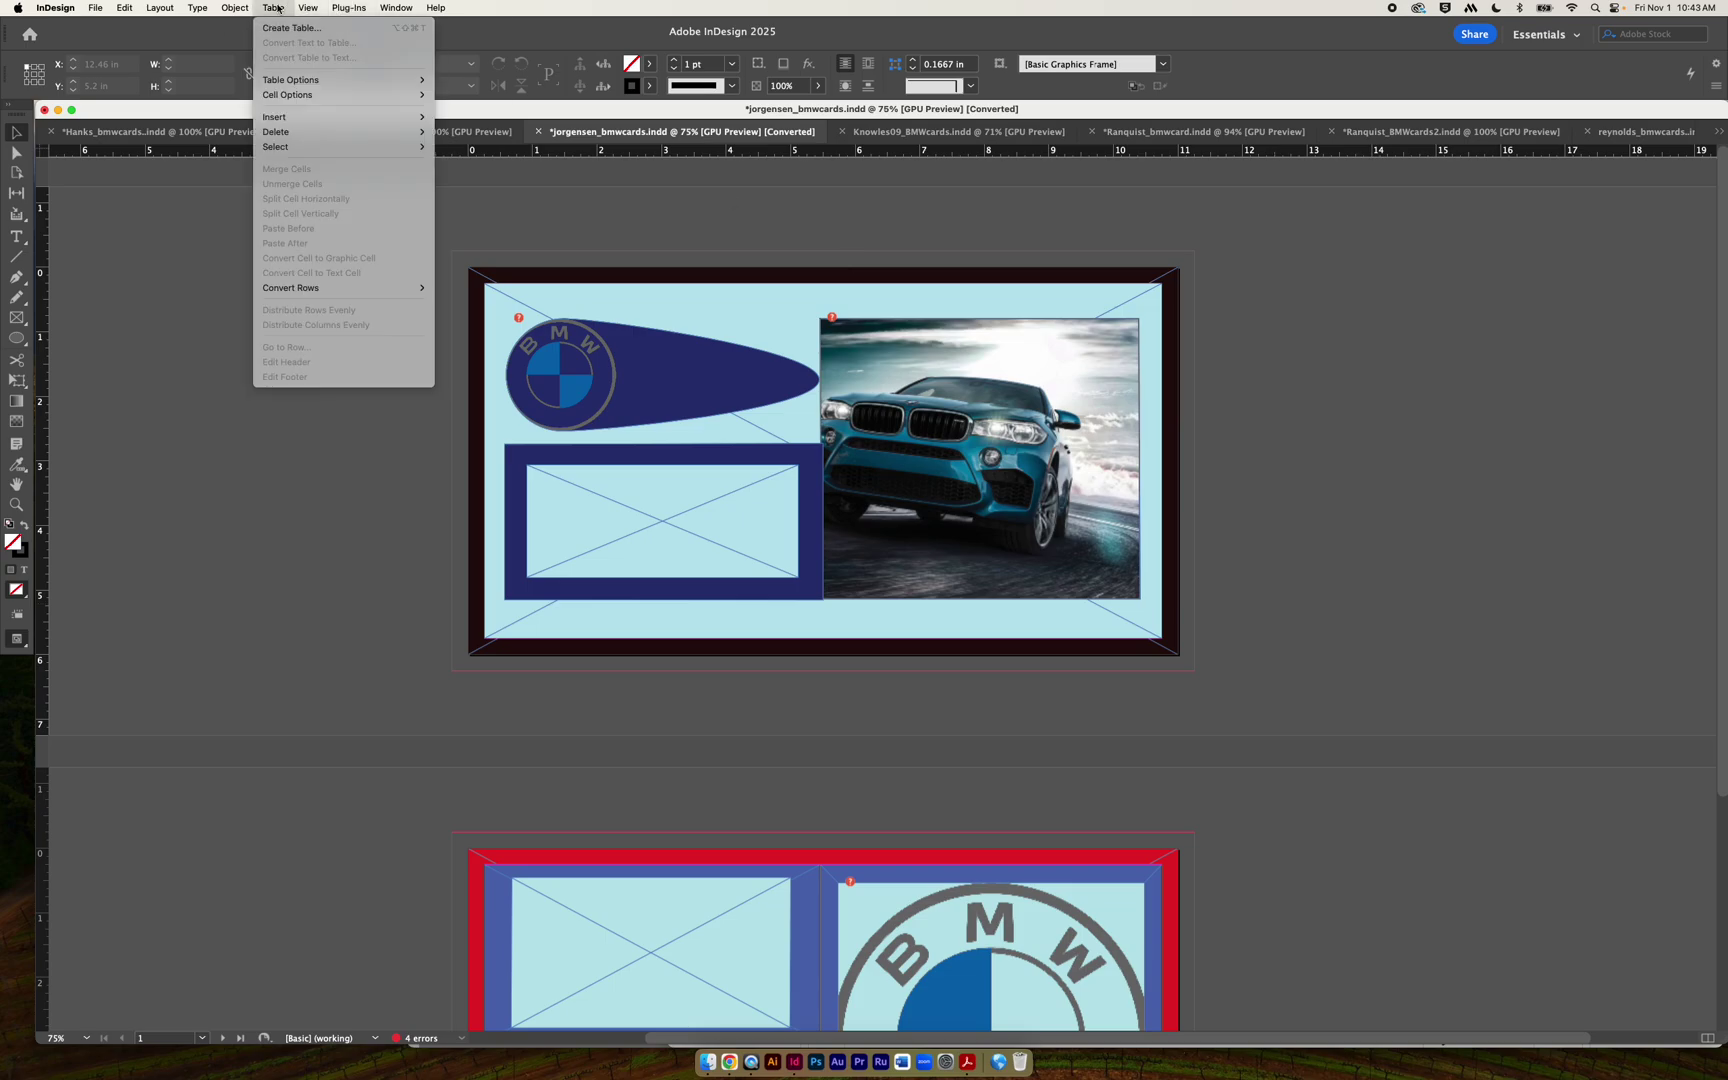
left_click(151, 380)
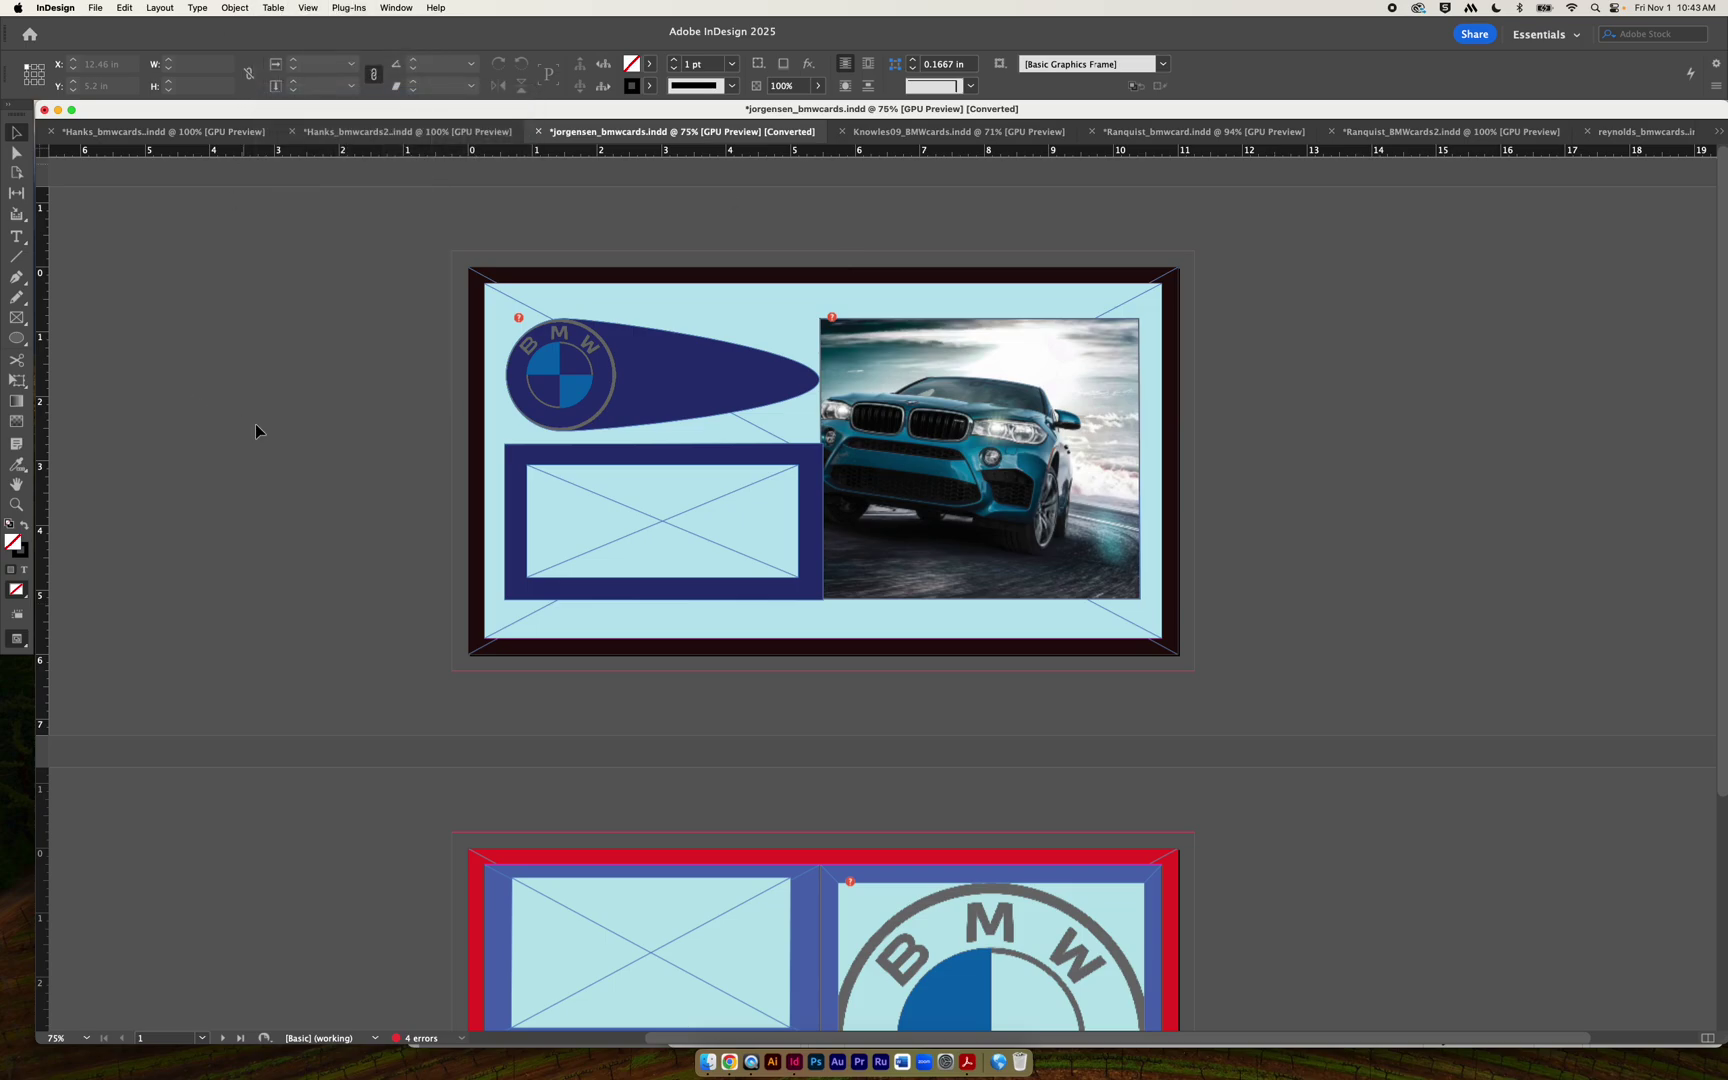
left_click(307, 8)
mouse_move(470, 243)
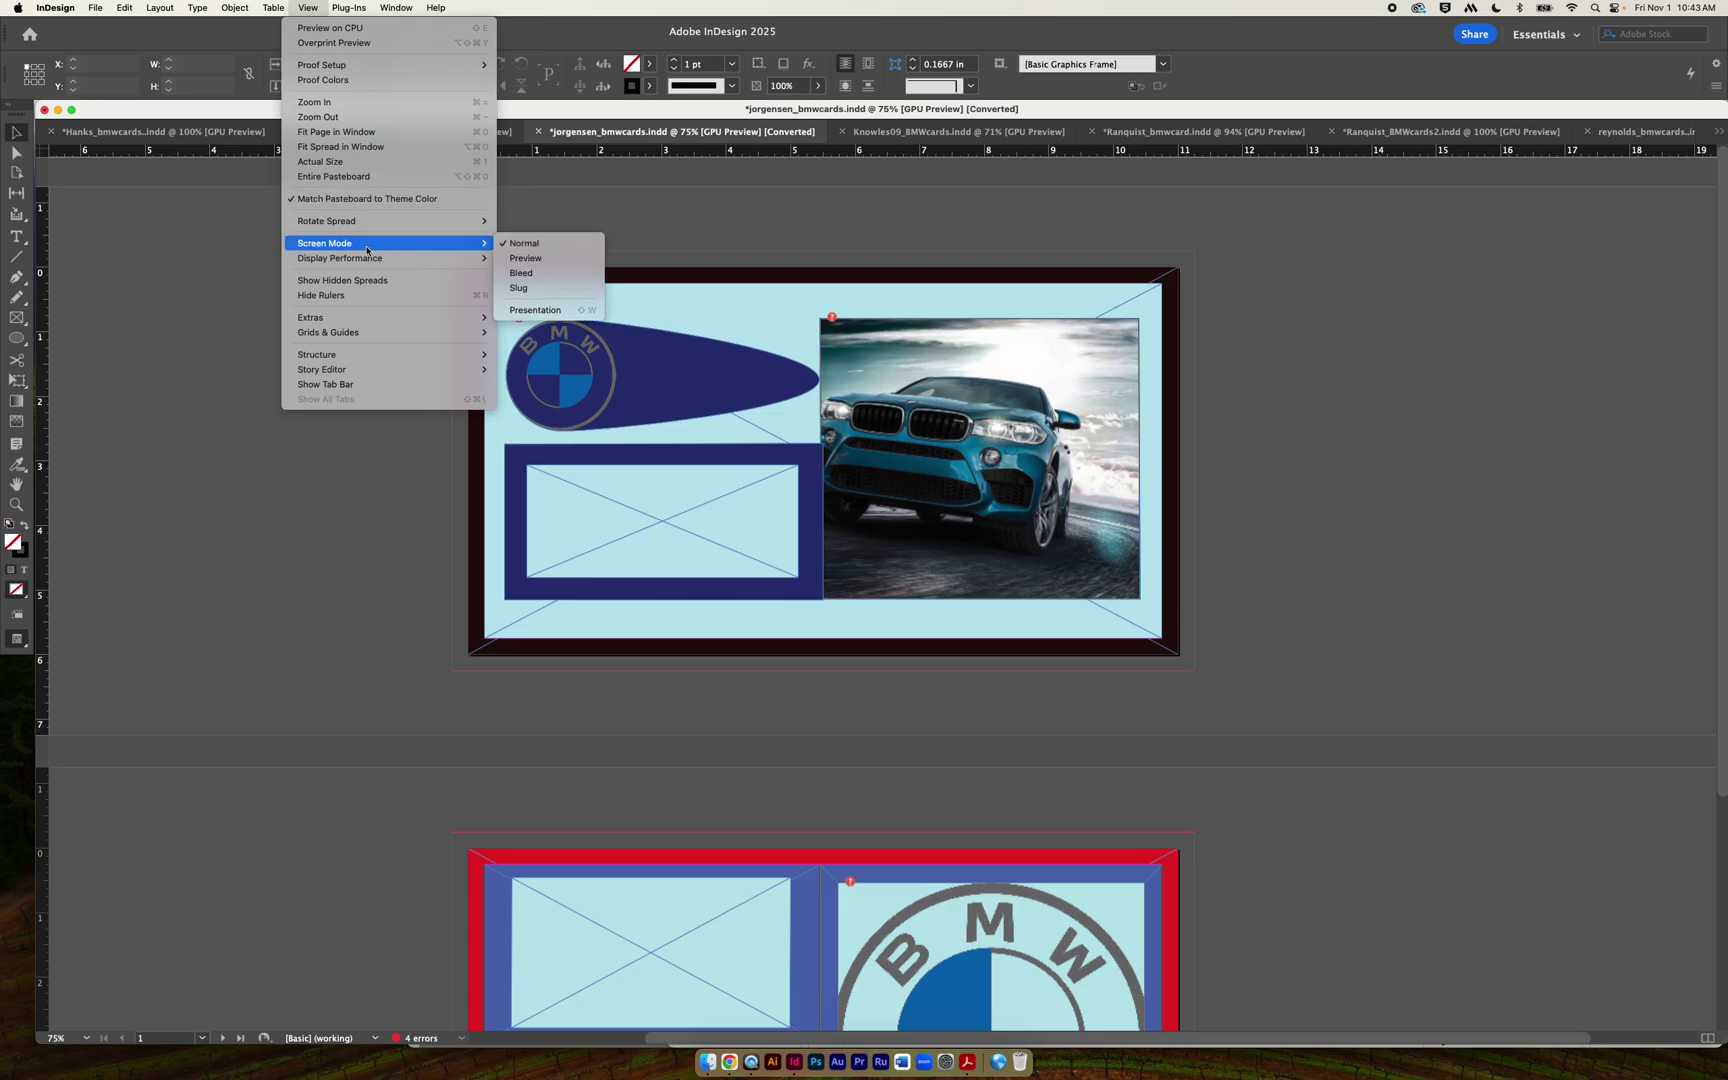
left_click(546, 258)
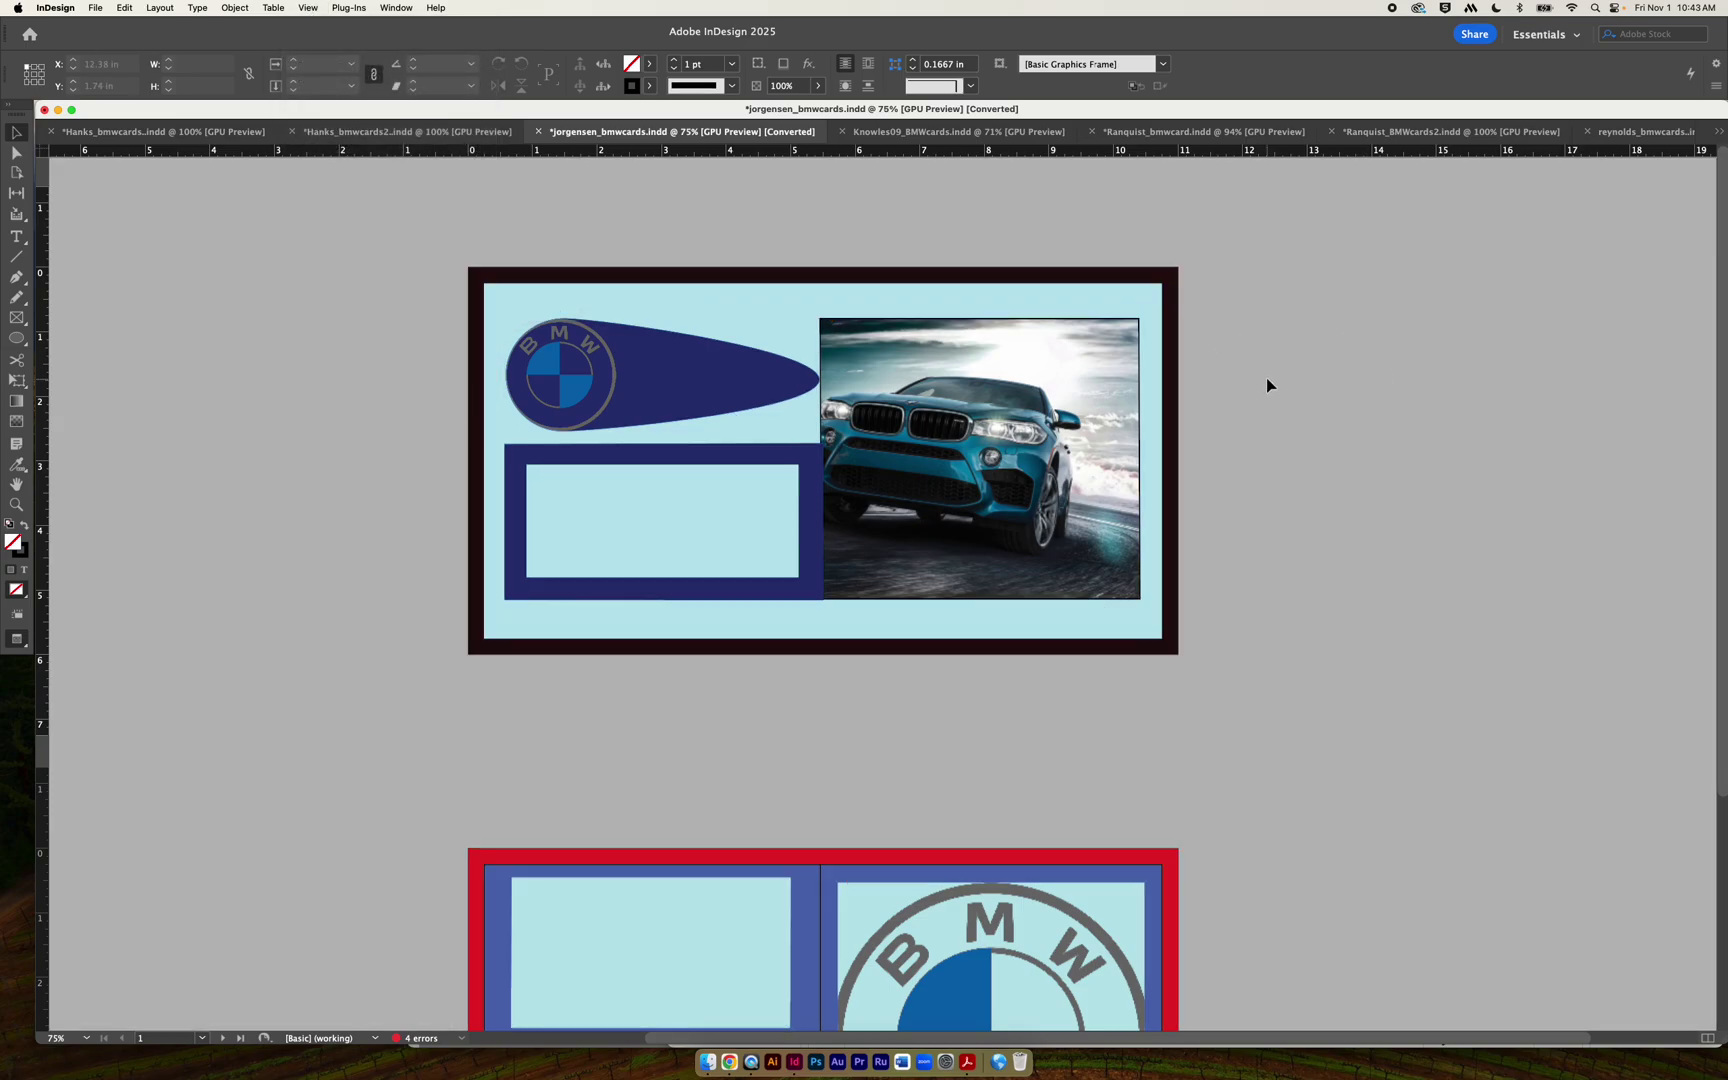
mouse_move(987, 458)
left_mouse_down()
mouse_move(1024, 464)
mouse_move(976, 461)
left_mouse_up()
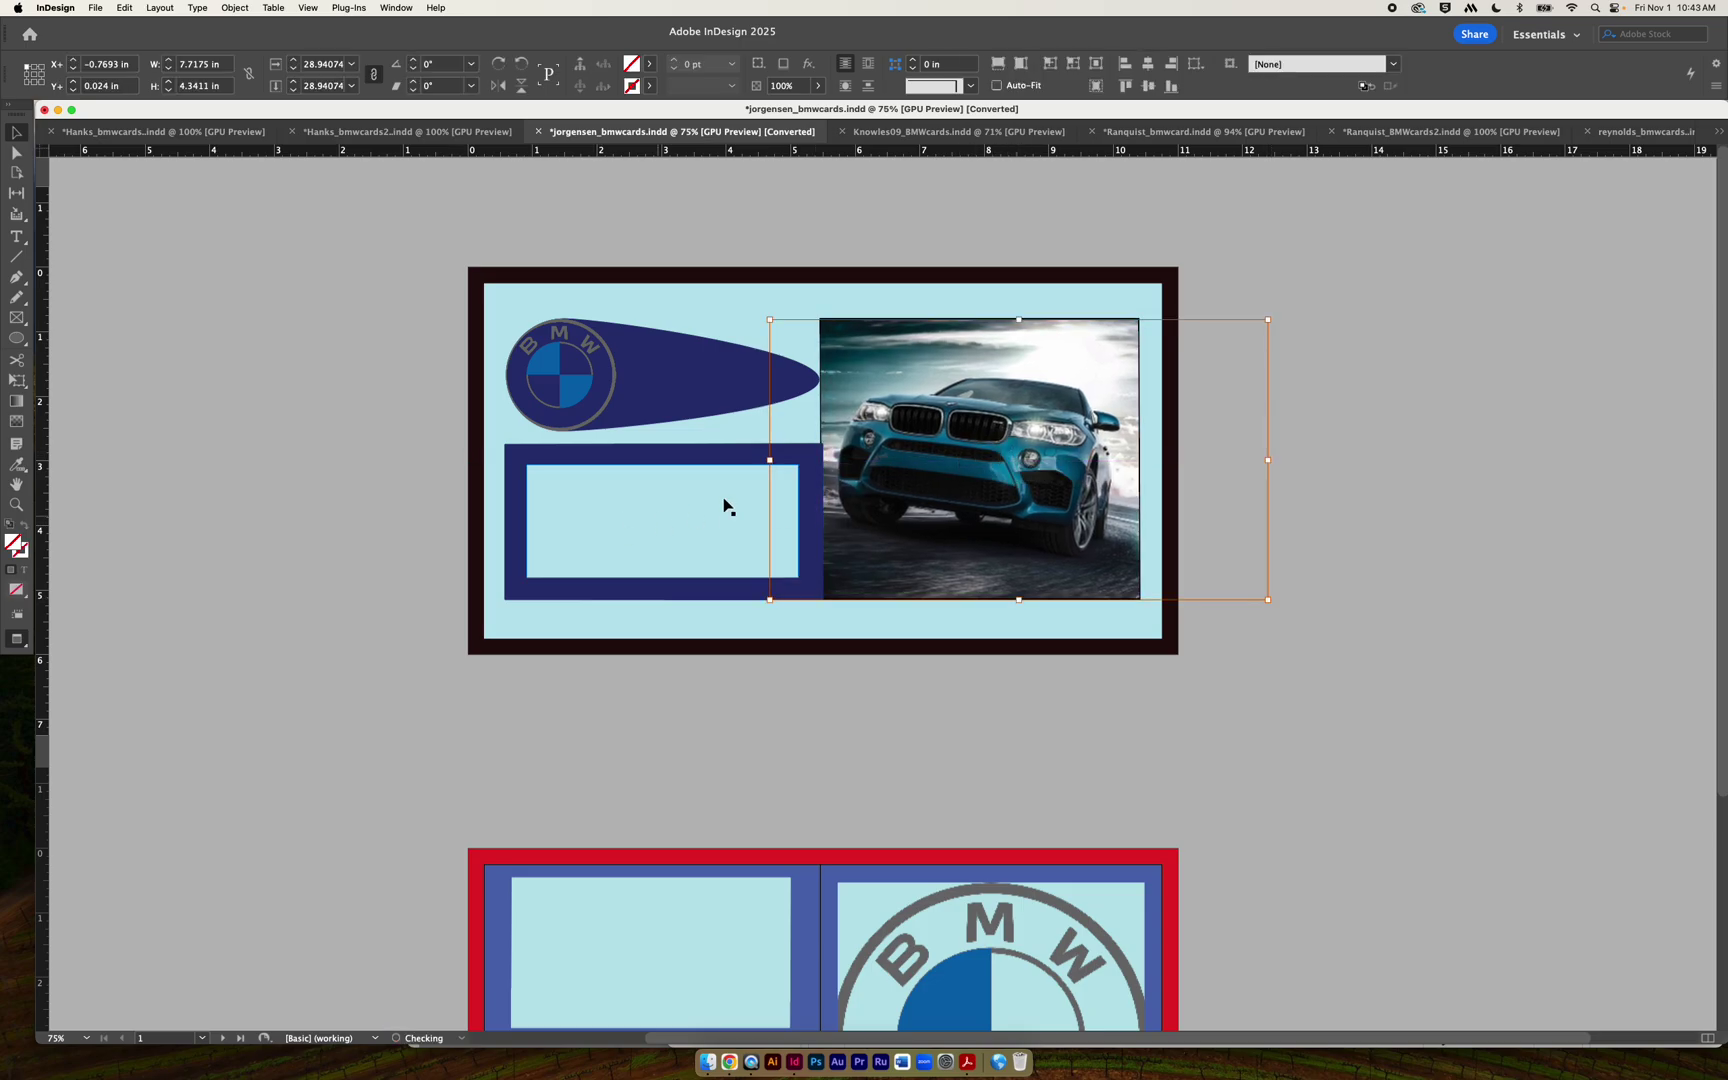
Give the first card's light-blue background panel a solid 2 pt red stroke, C=15 M=100 Y=100.
left_click(586, 293)
left_click(22, 553)
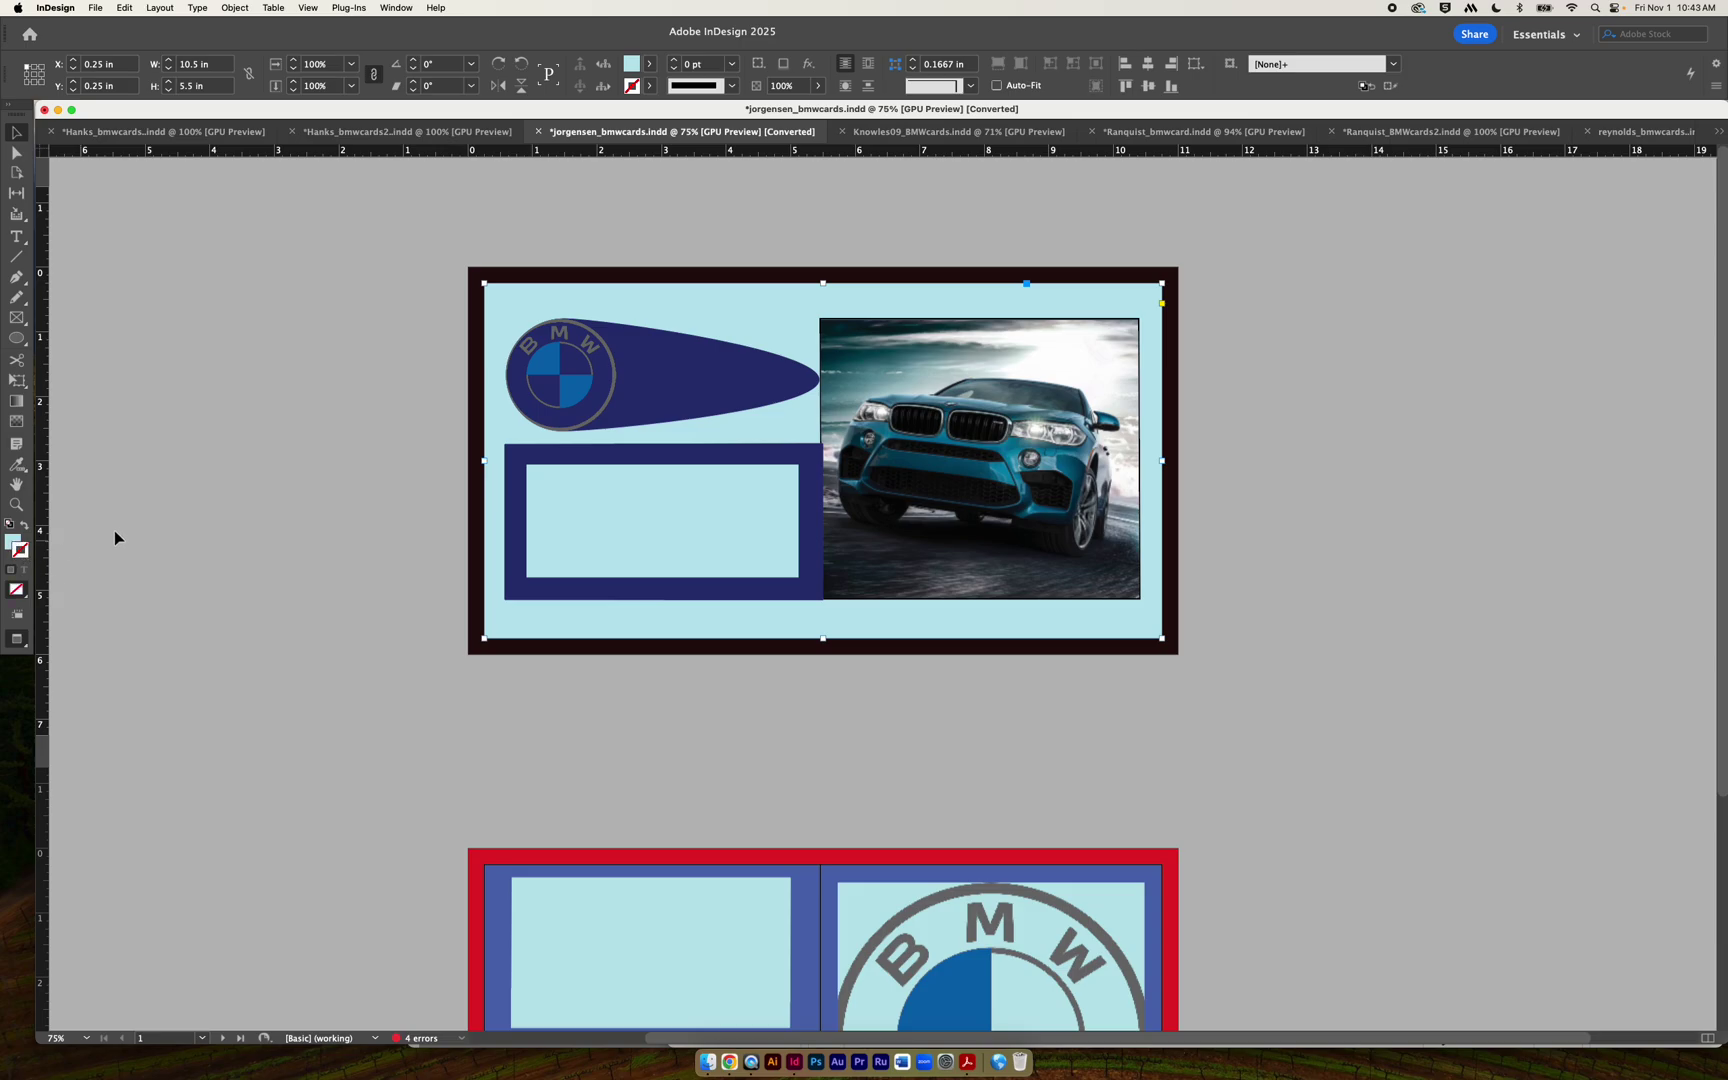
left_click(650, 87)
left_click(540, 269)
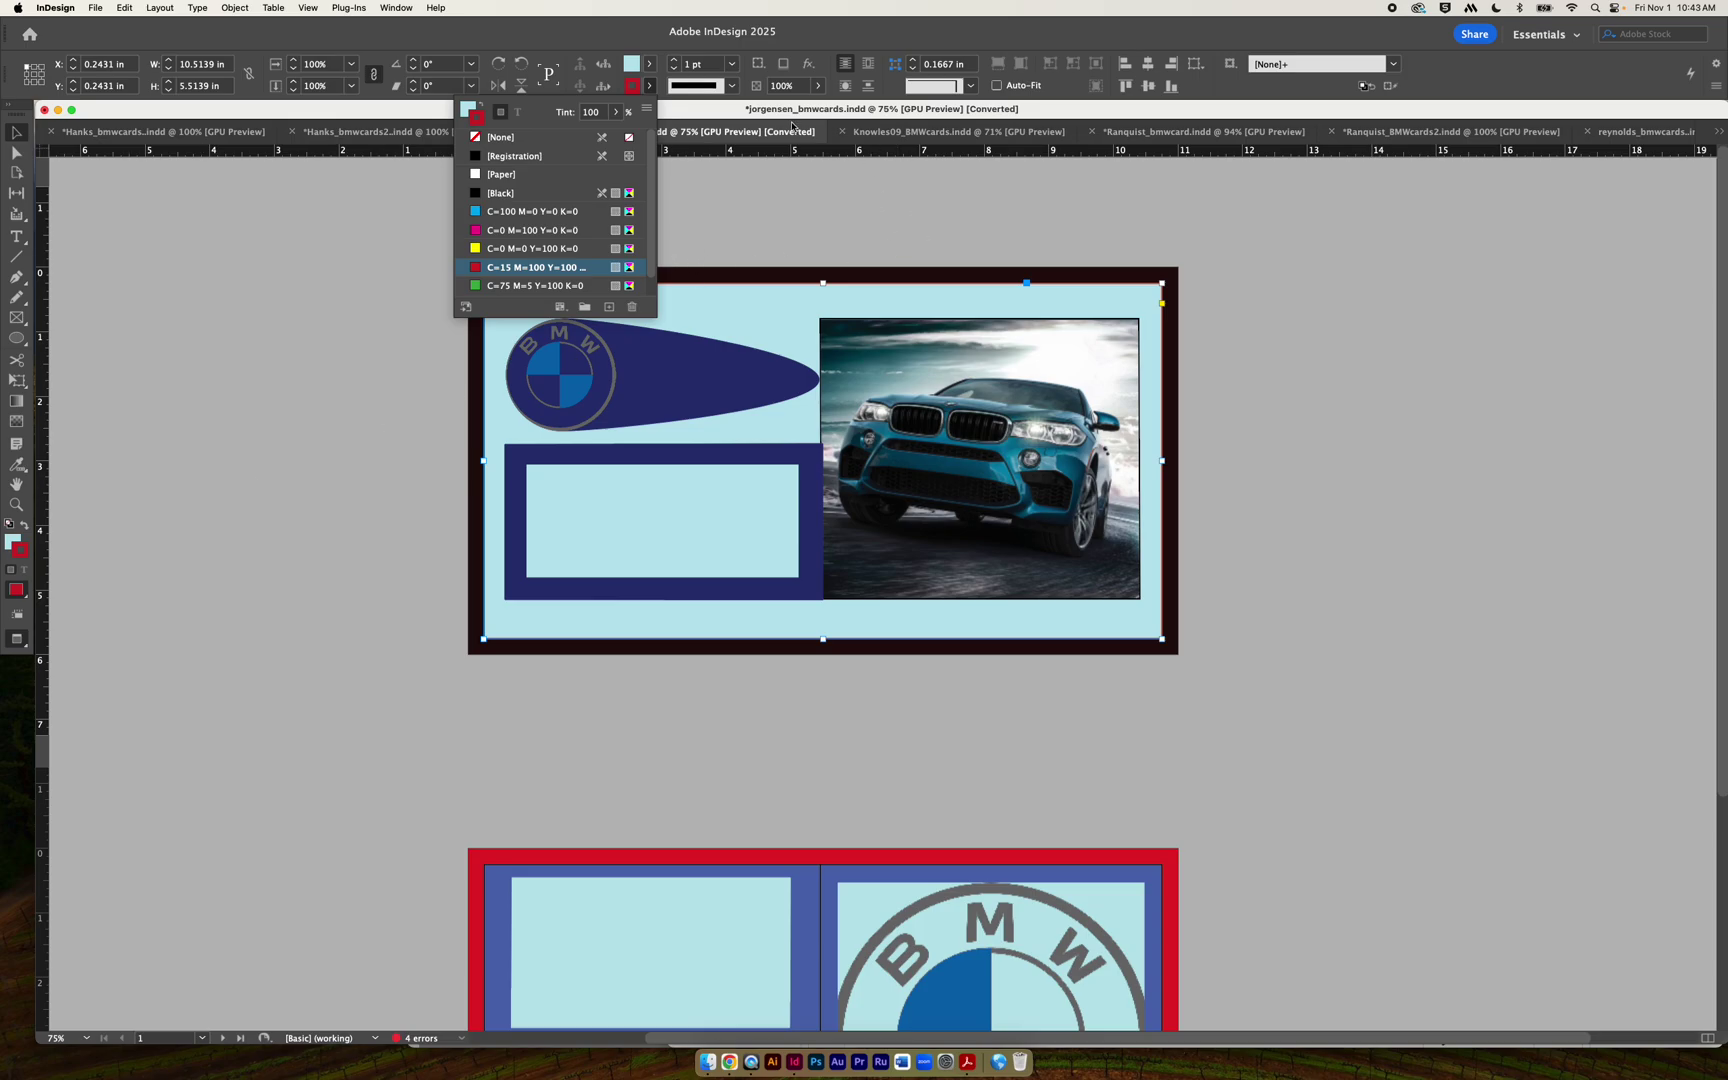
left_click(732, 64)
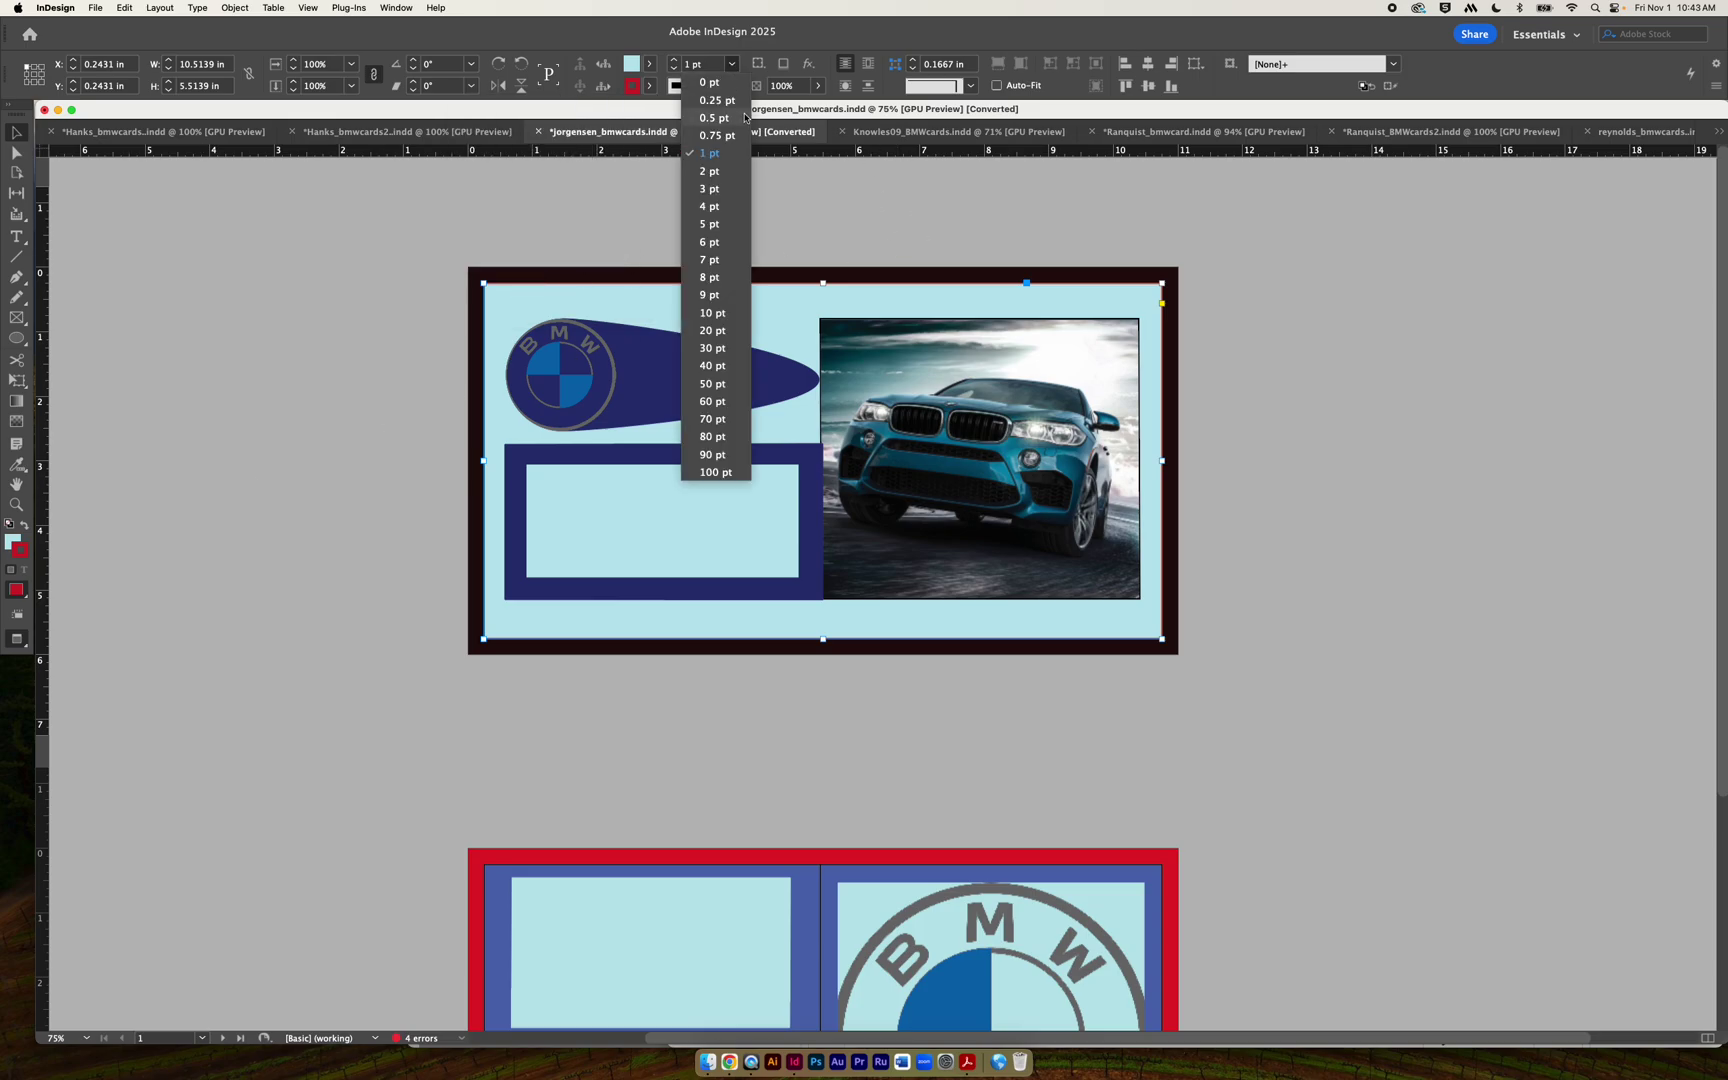
left_click(730, 172)
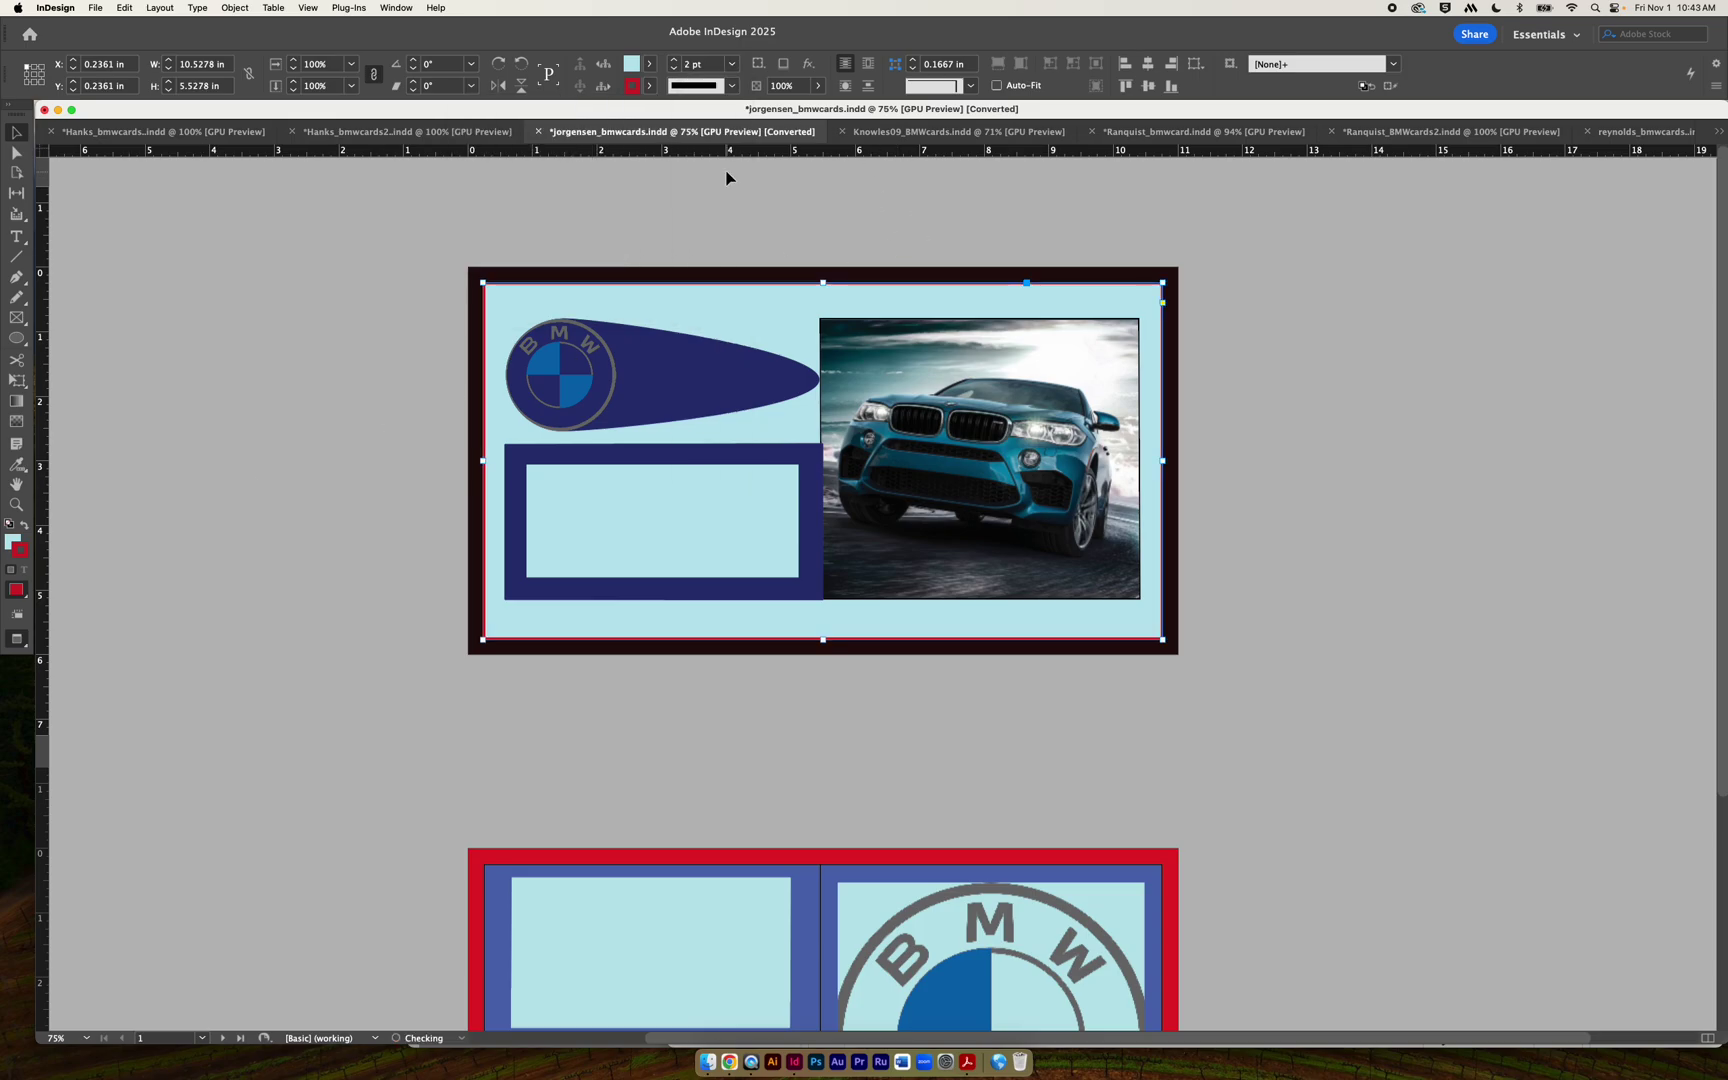
left_click(732, 86)
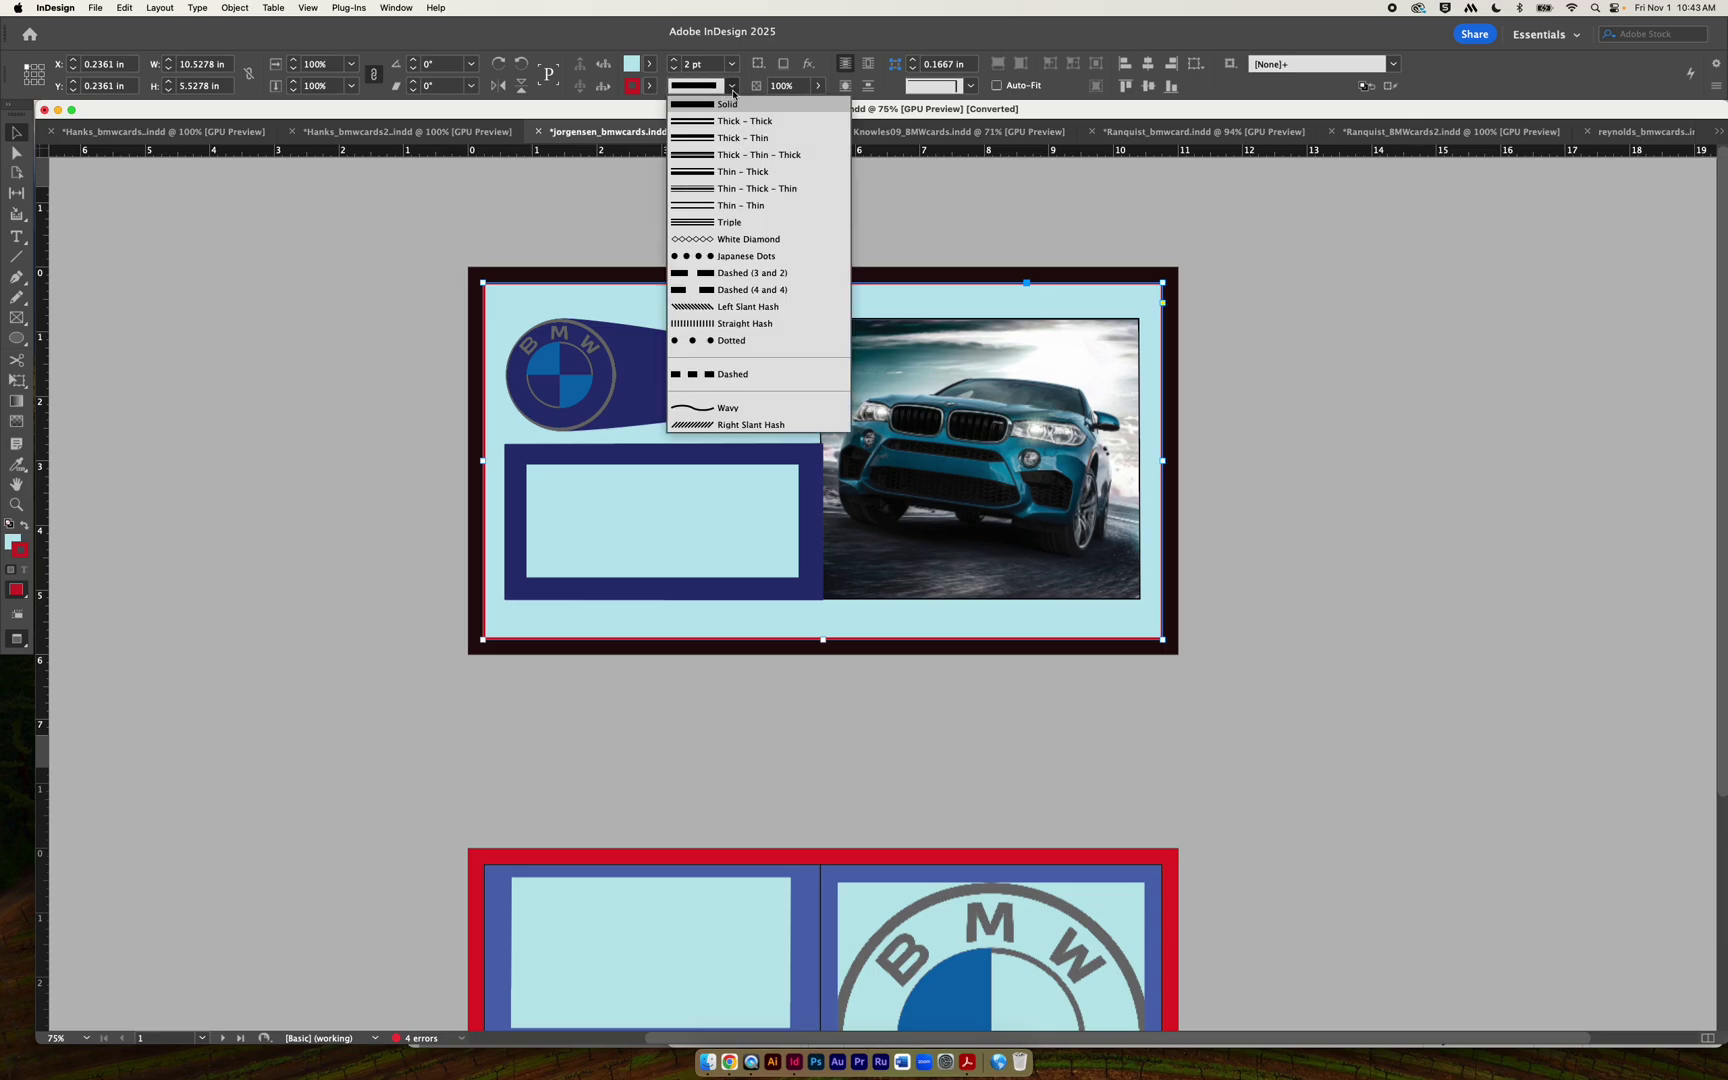
left_click(598, 212)
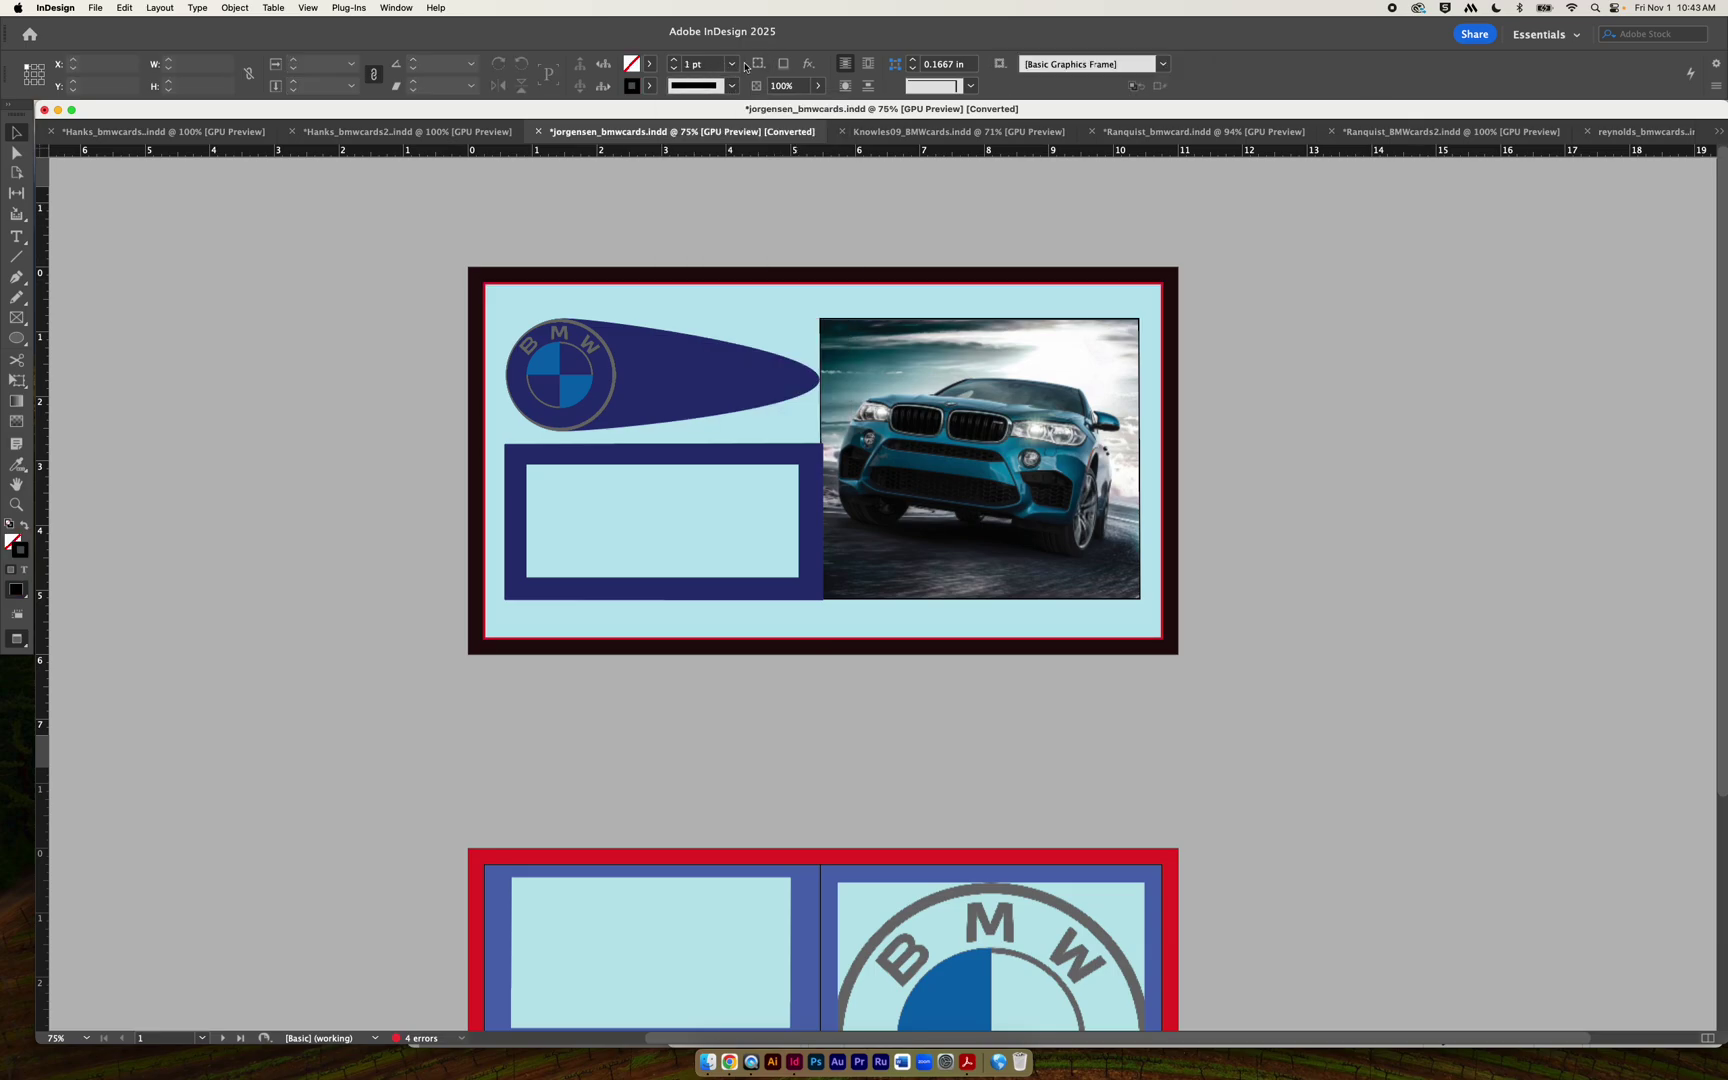
Increase the weight of the light-blue panel's red stroke and deselect the panel.
left_click(733, 322)
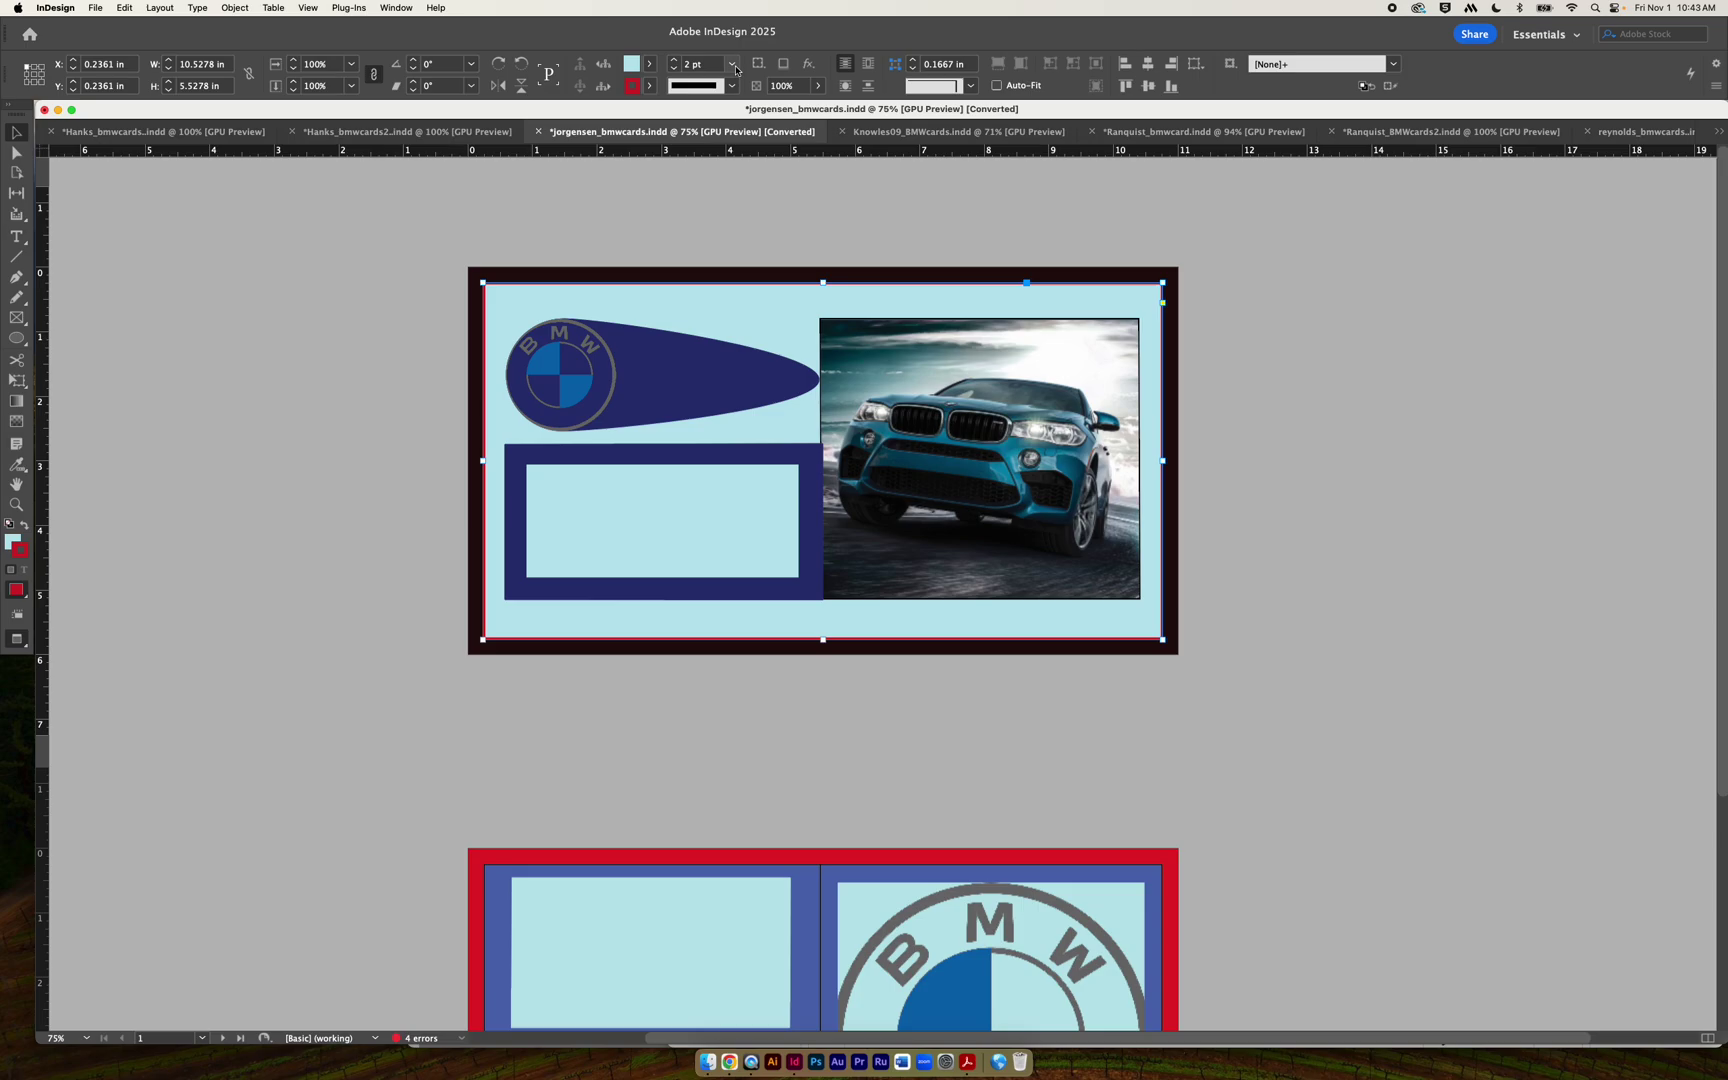
left_click(732, 64)
left_click(309, 290)
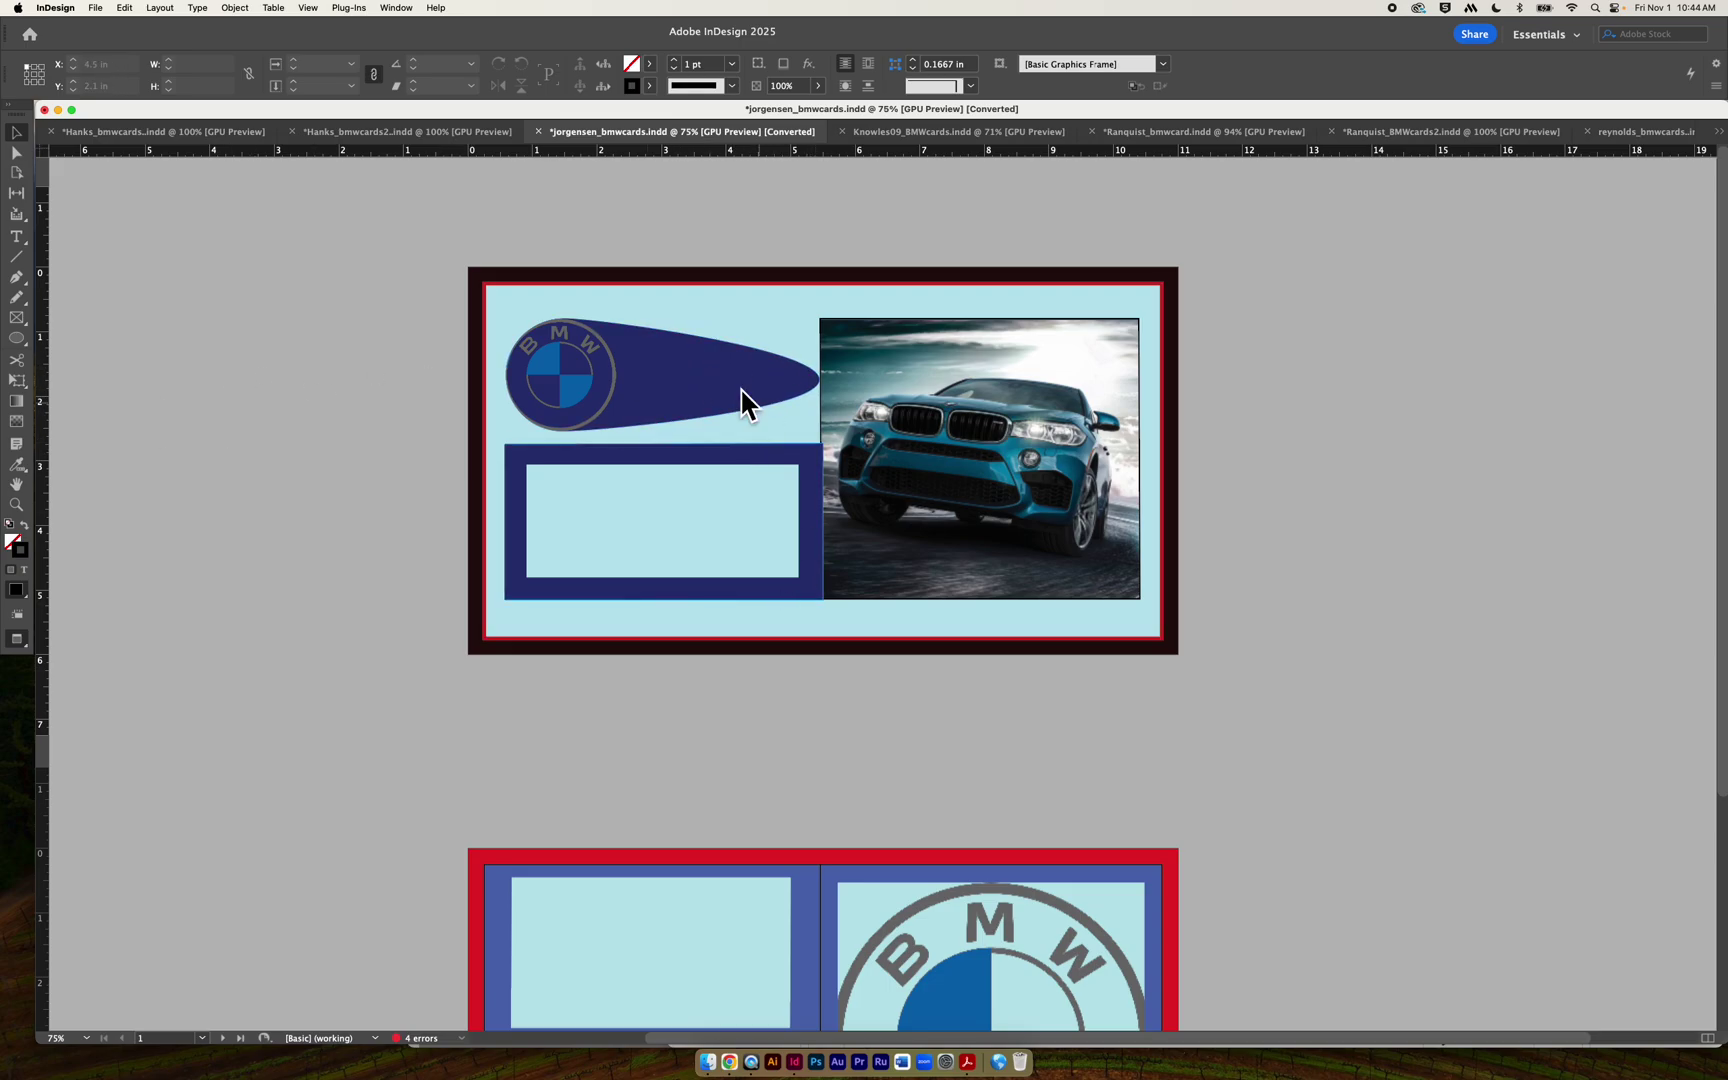
Try moving the dark blue teardrop shape to other places around the first card, undoing each move.
left_click_drag(733, 378, 397, 378)
key("super+z")
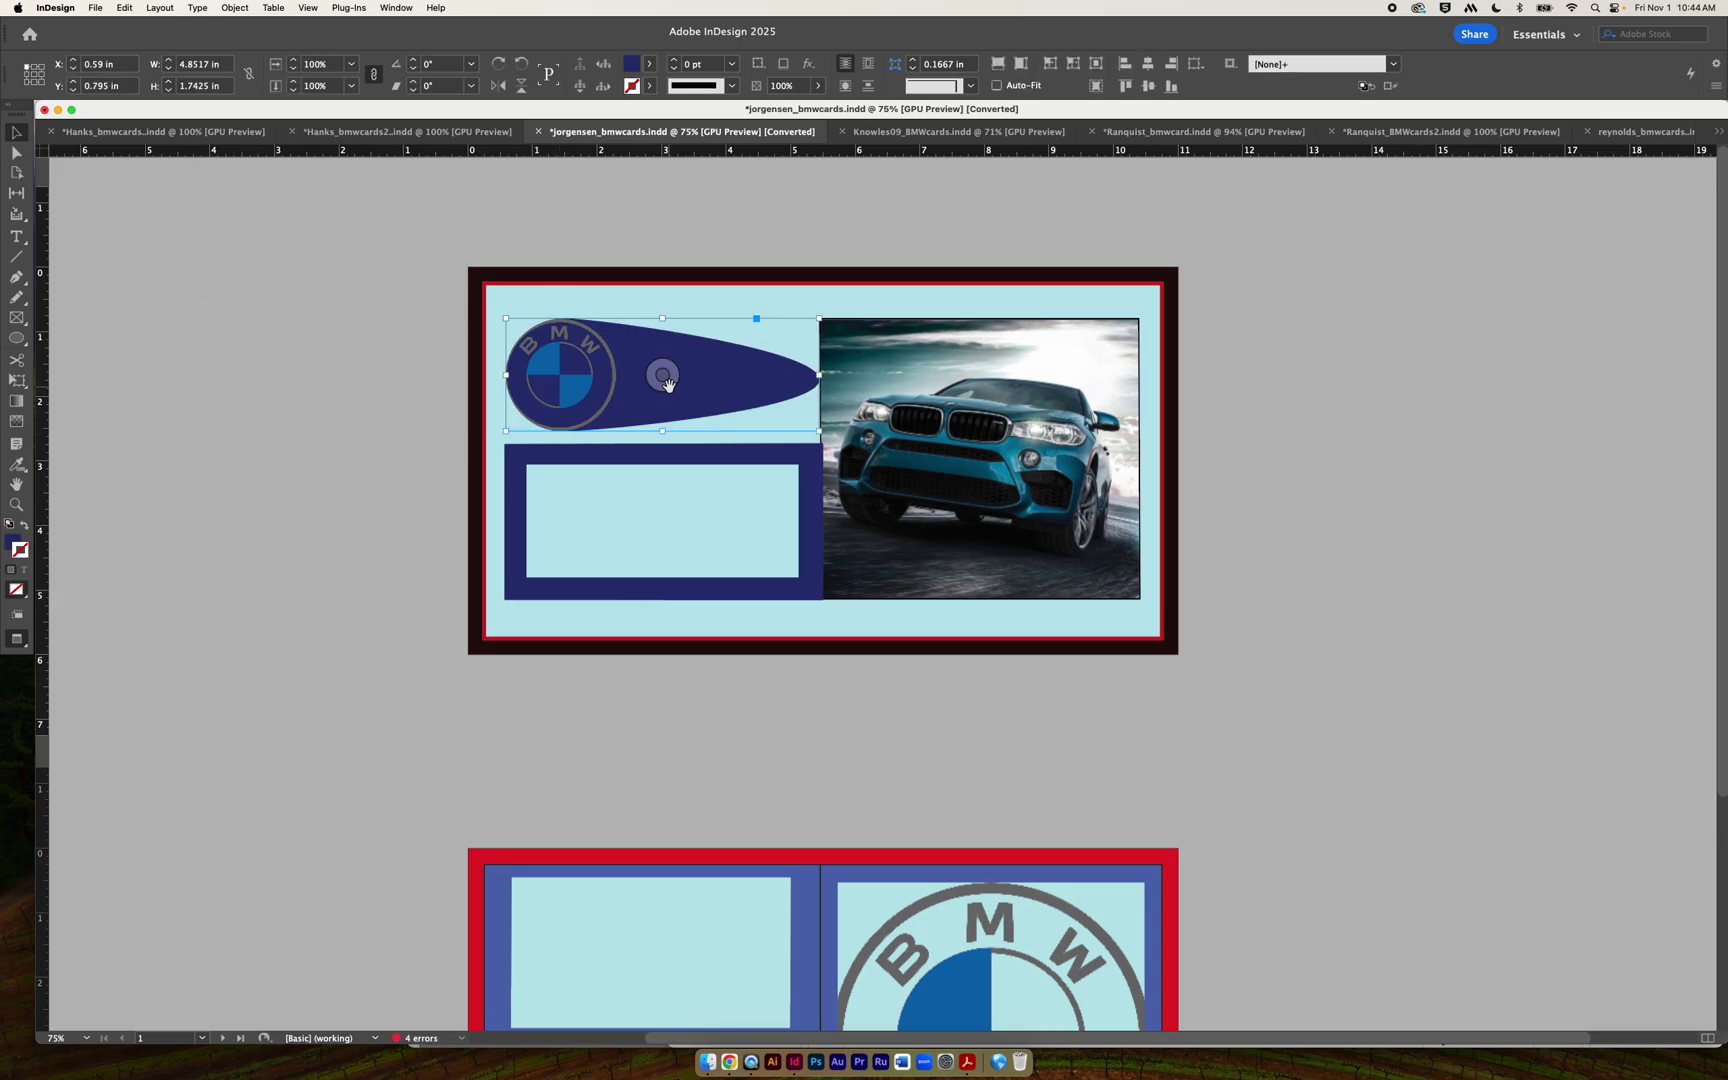
left_click_drag(747, 377, 742, 436)
key("super+z")
left_click(746, 498)
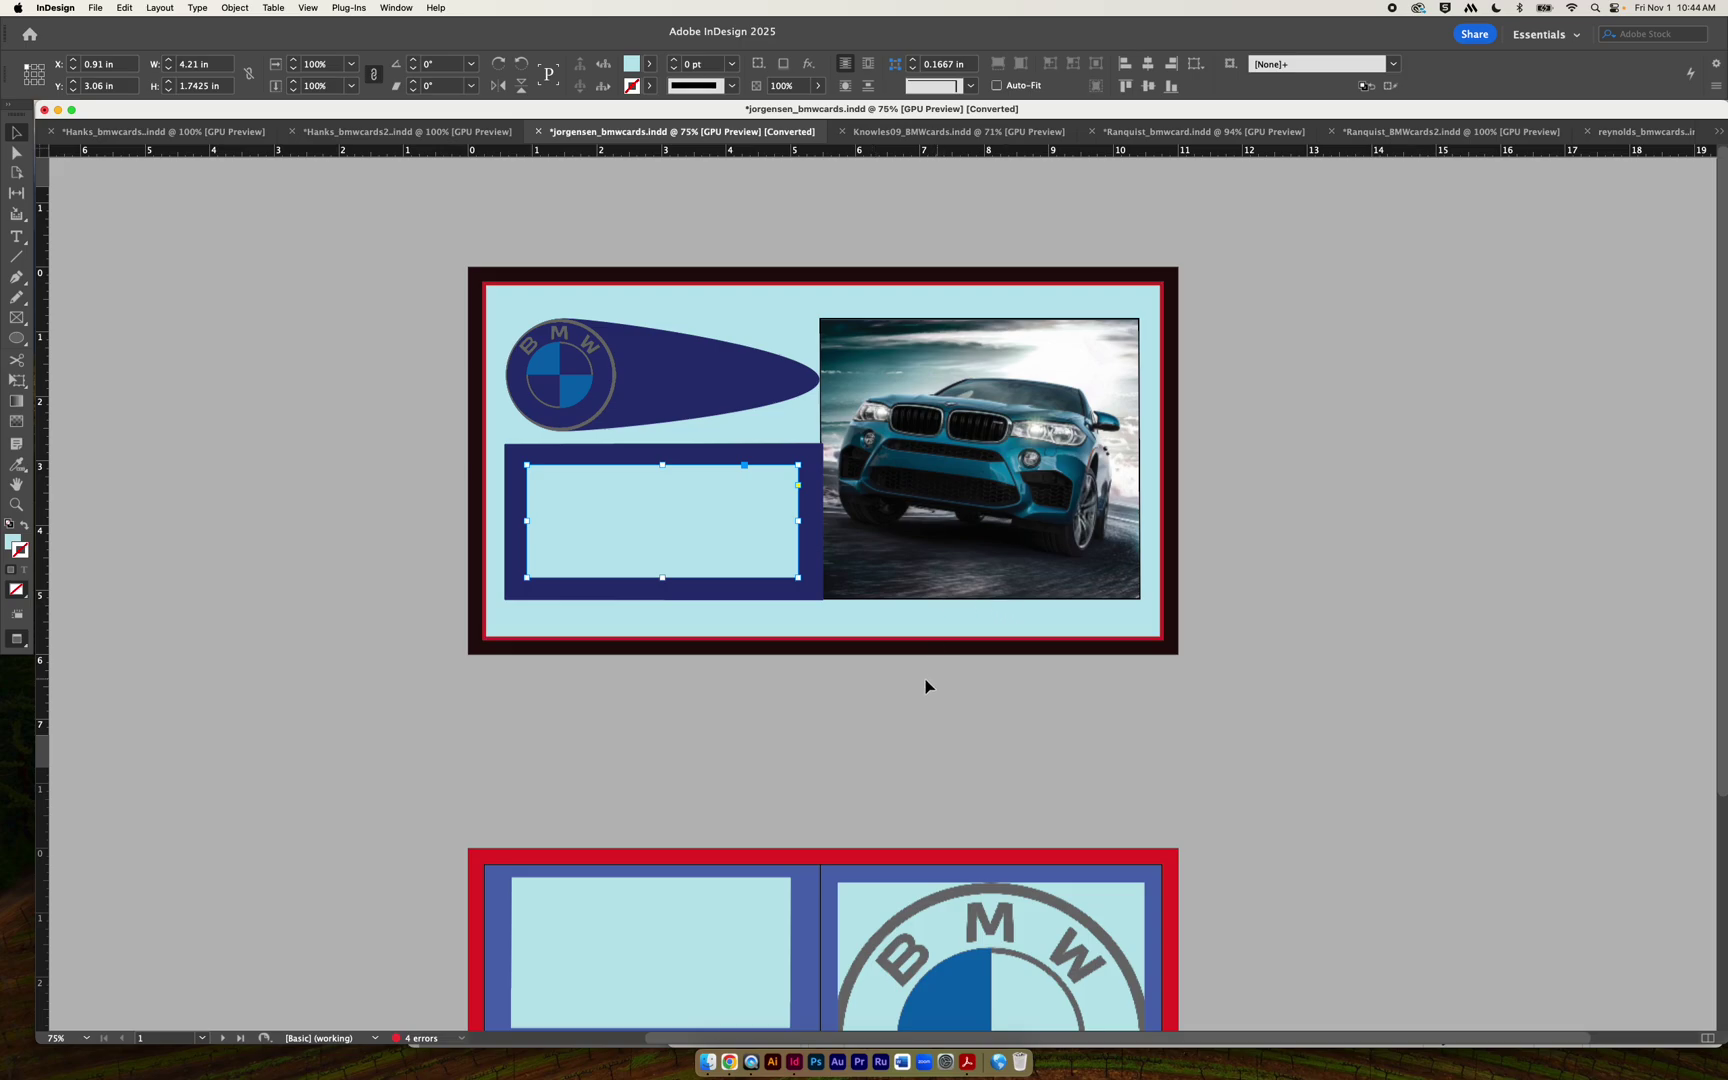
left_click(1298, 608)
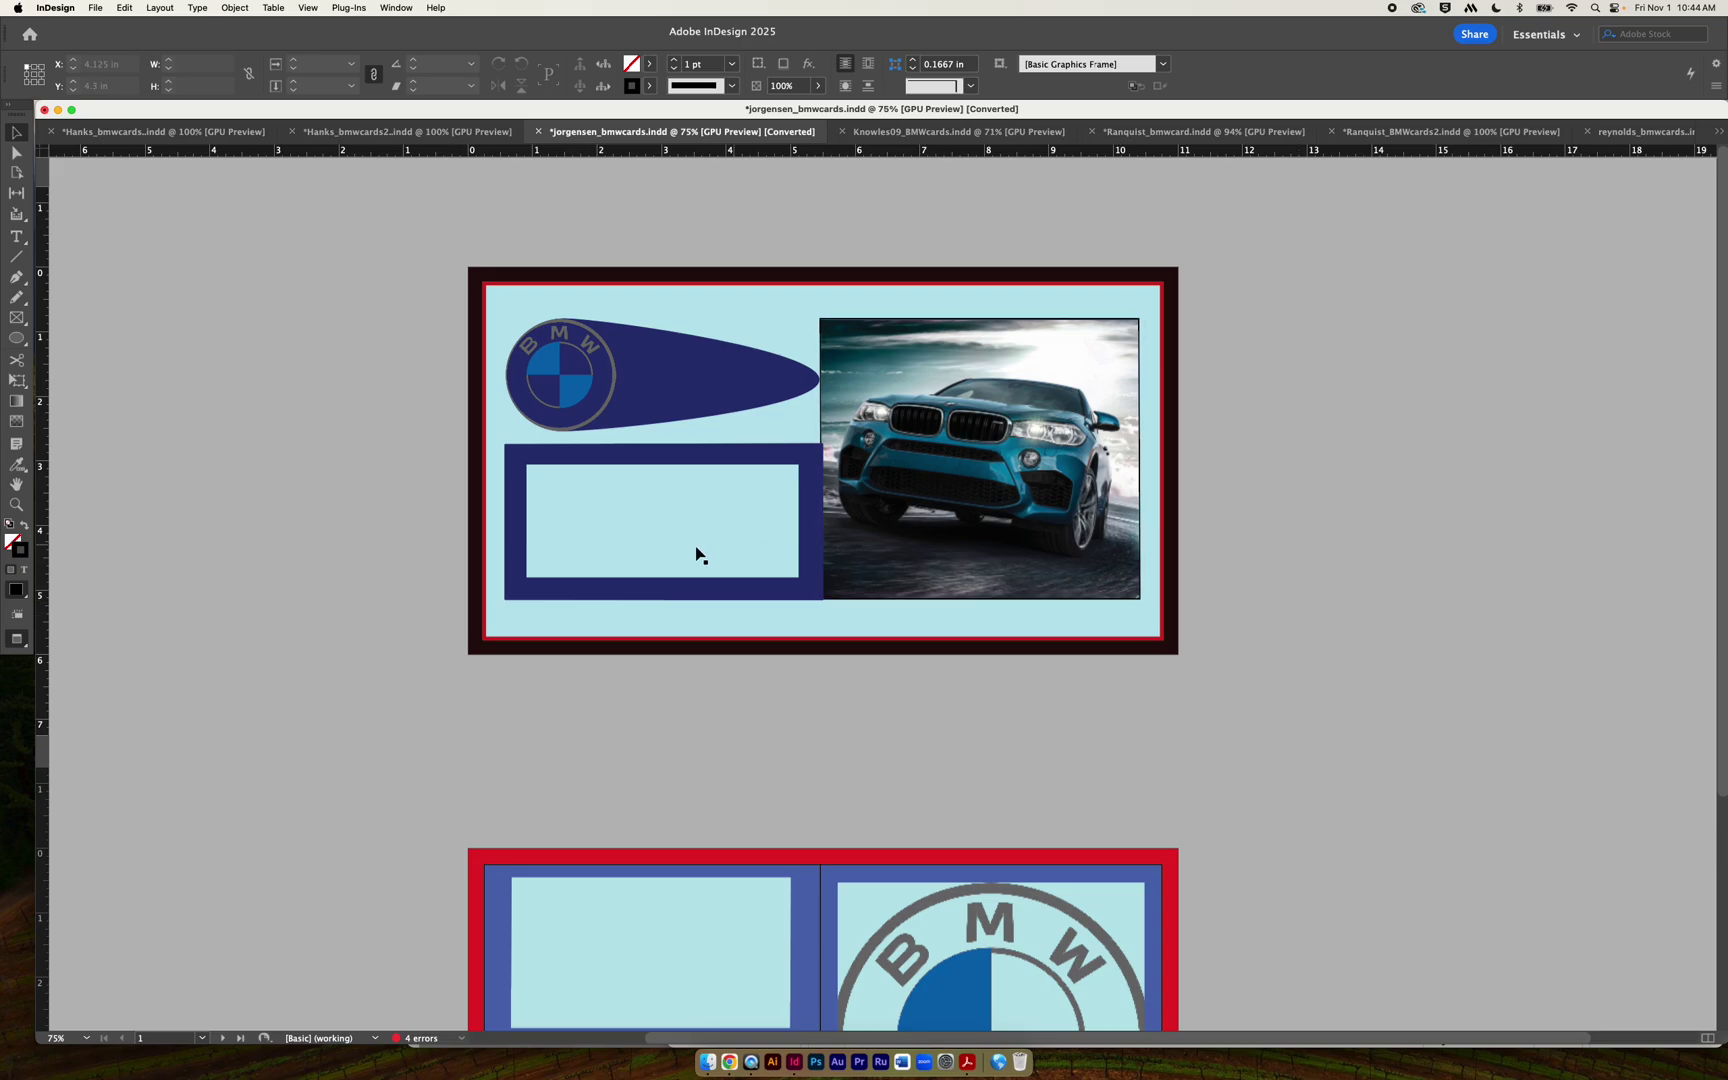
Delete the light-blue box and the dark blue rectangle behind it from below the teardrop shape.
left_click(616, 514)
key("Delete")
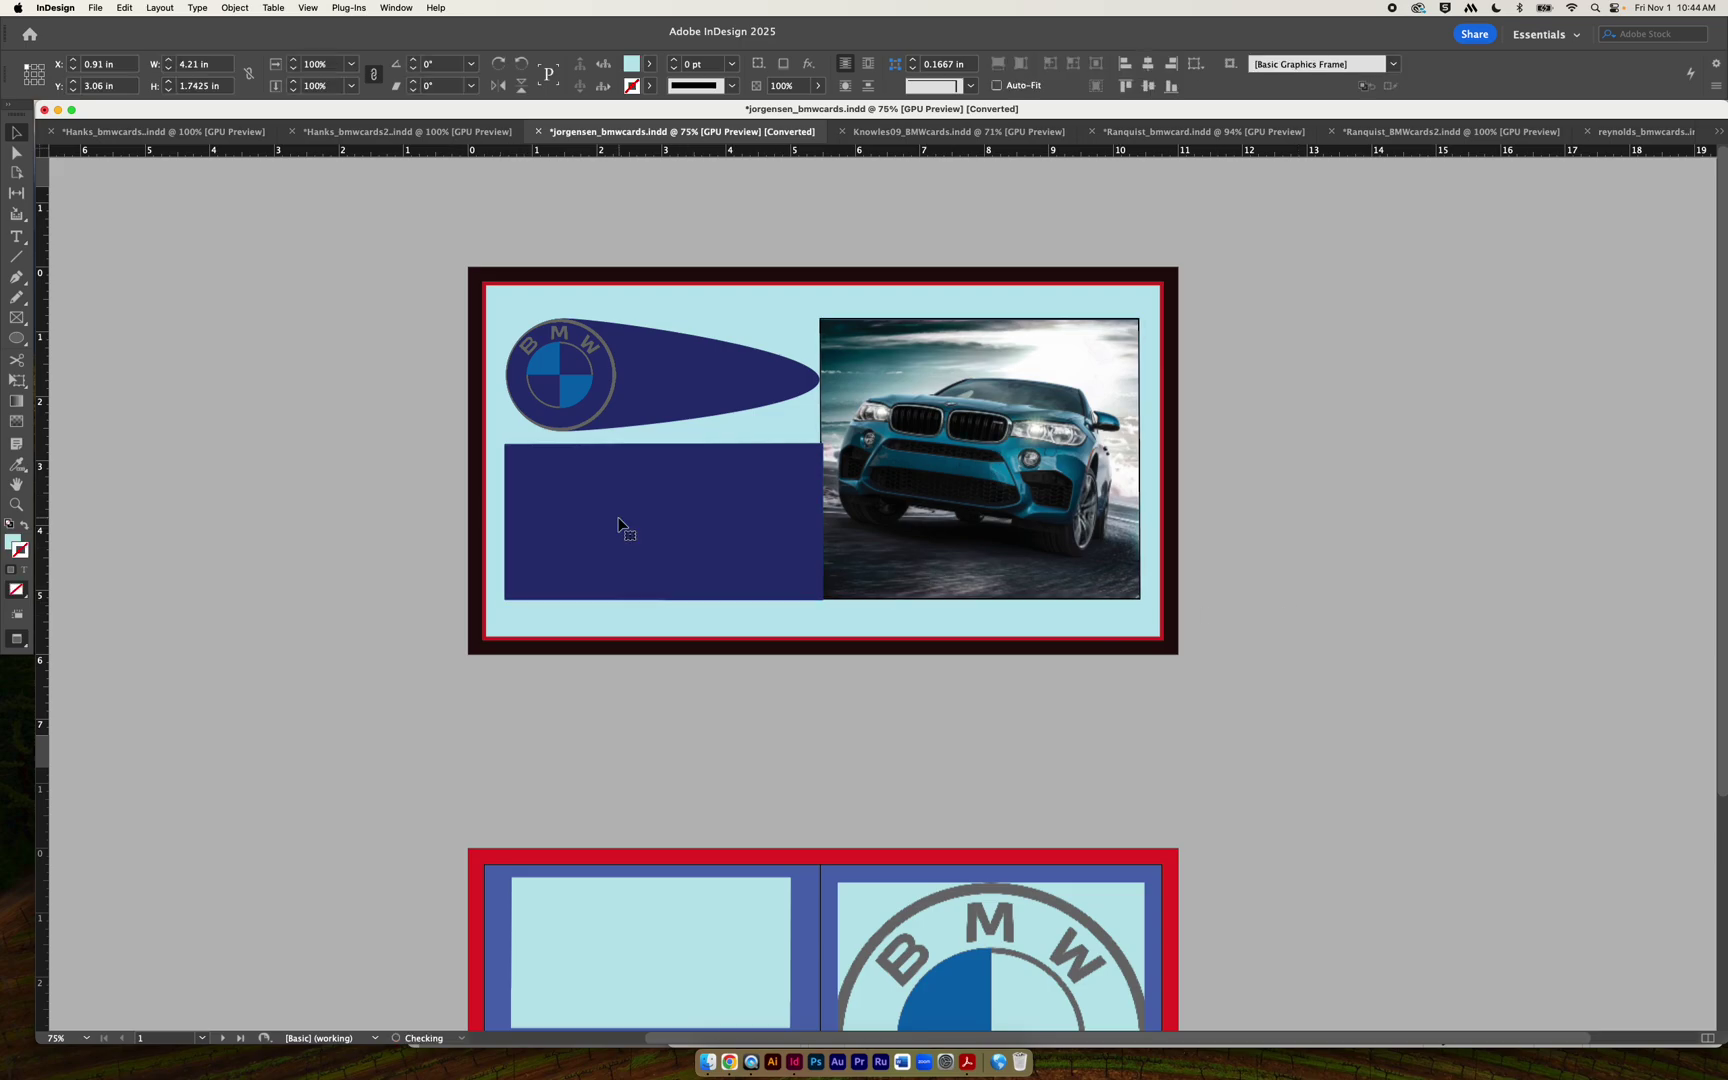
left_click(625, 521)
key("Delete")
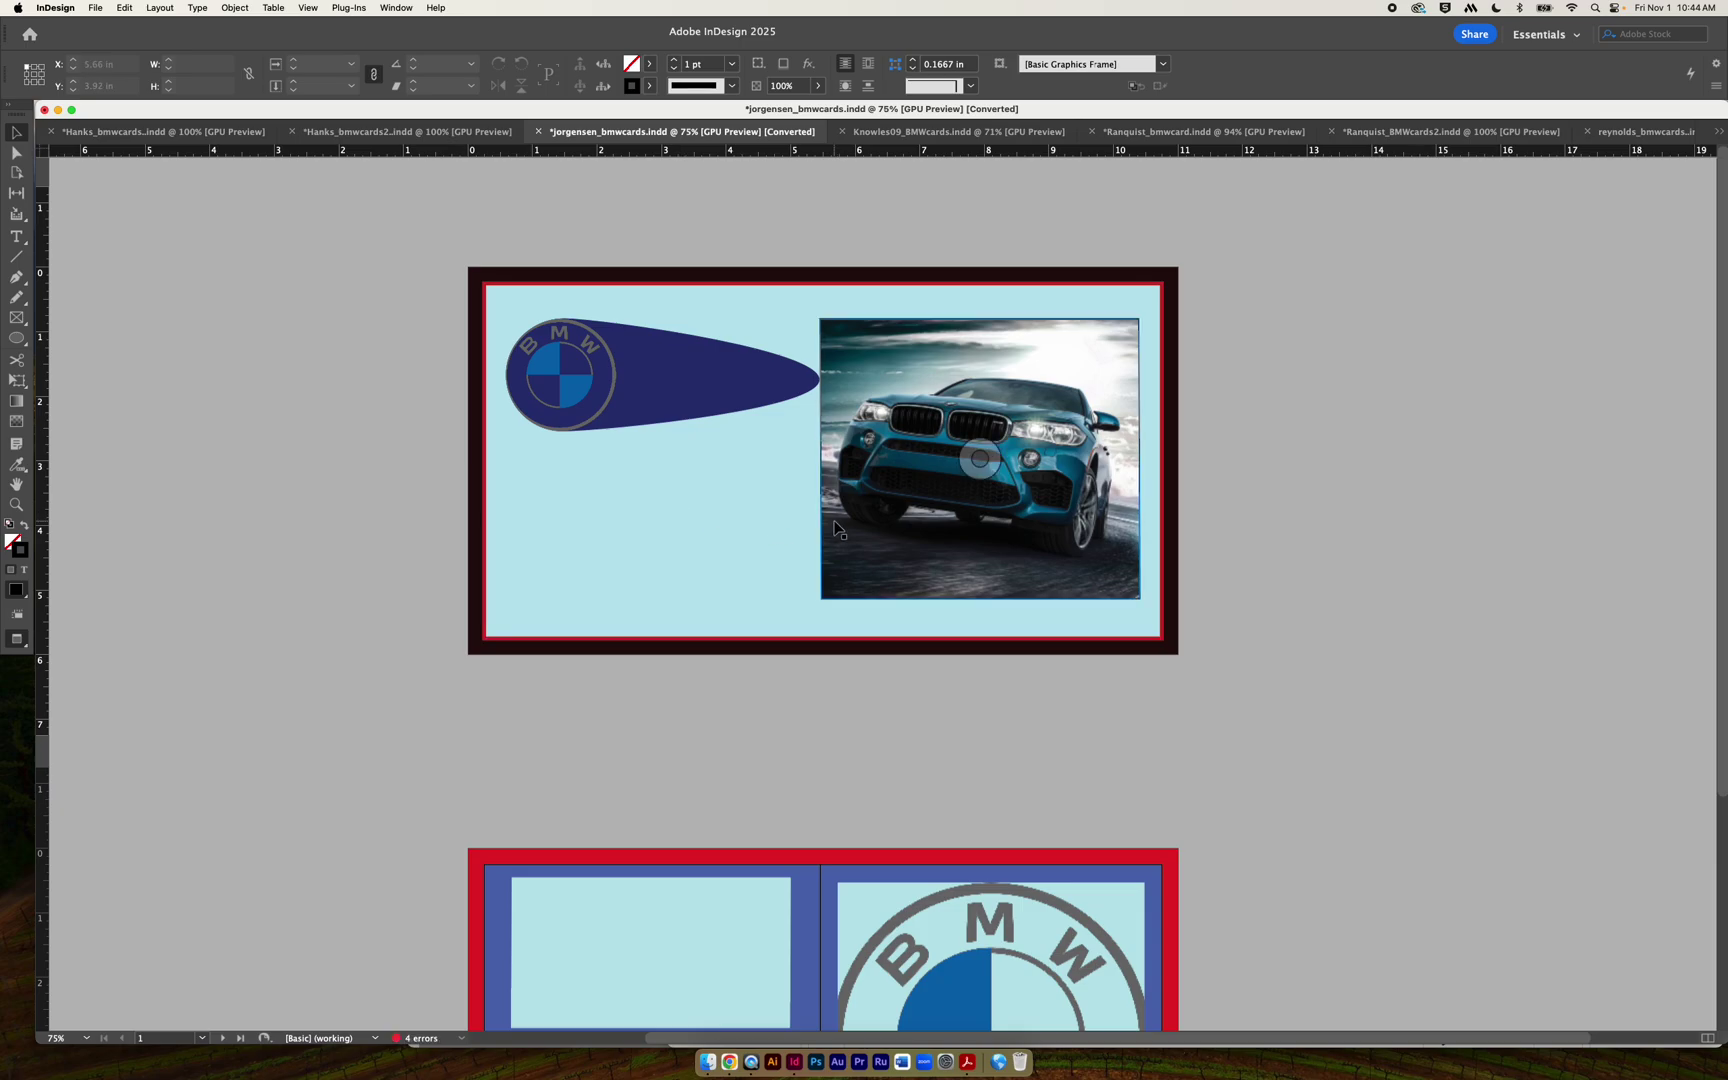
Return to Normal screen mode and move the teardrop shape with the BMW logo onto the pasteboard above the first card.
left_click(757, 401)
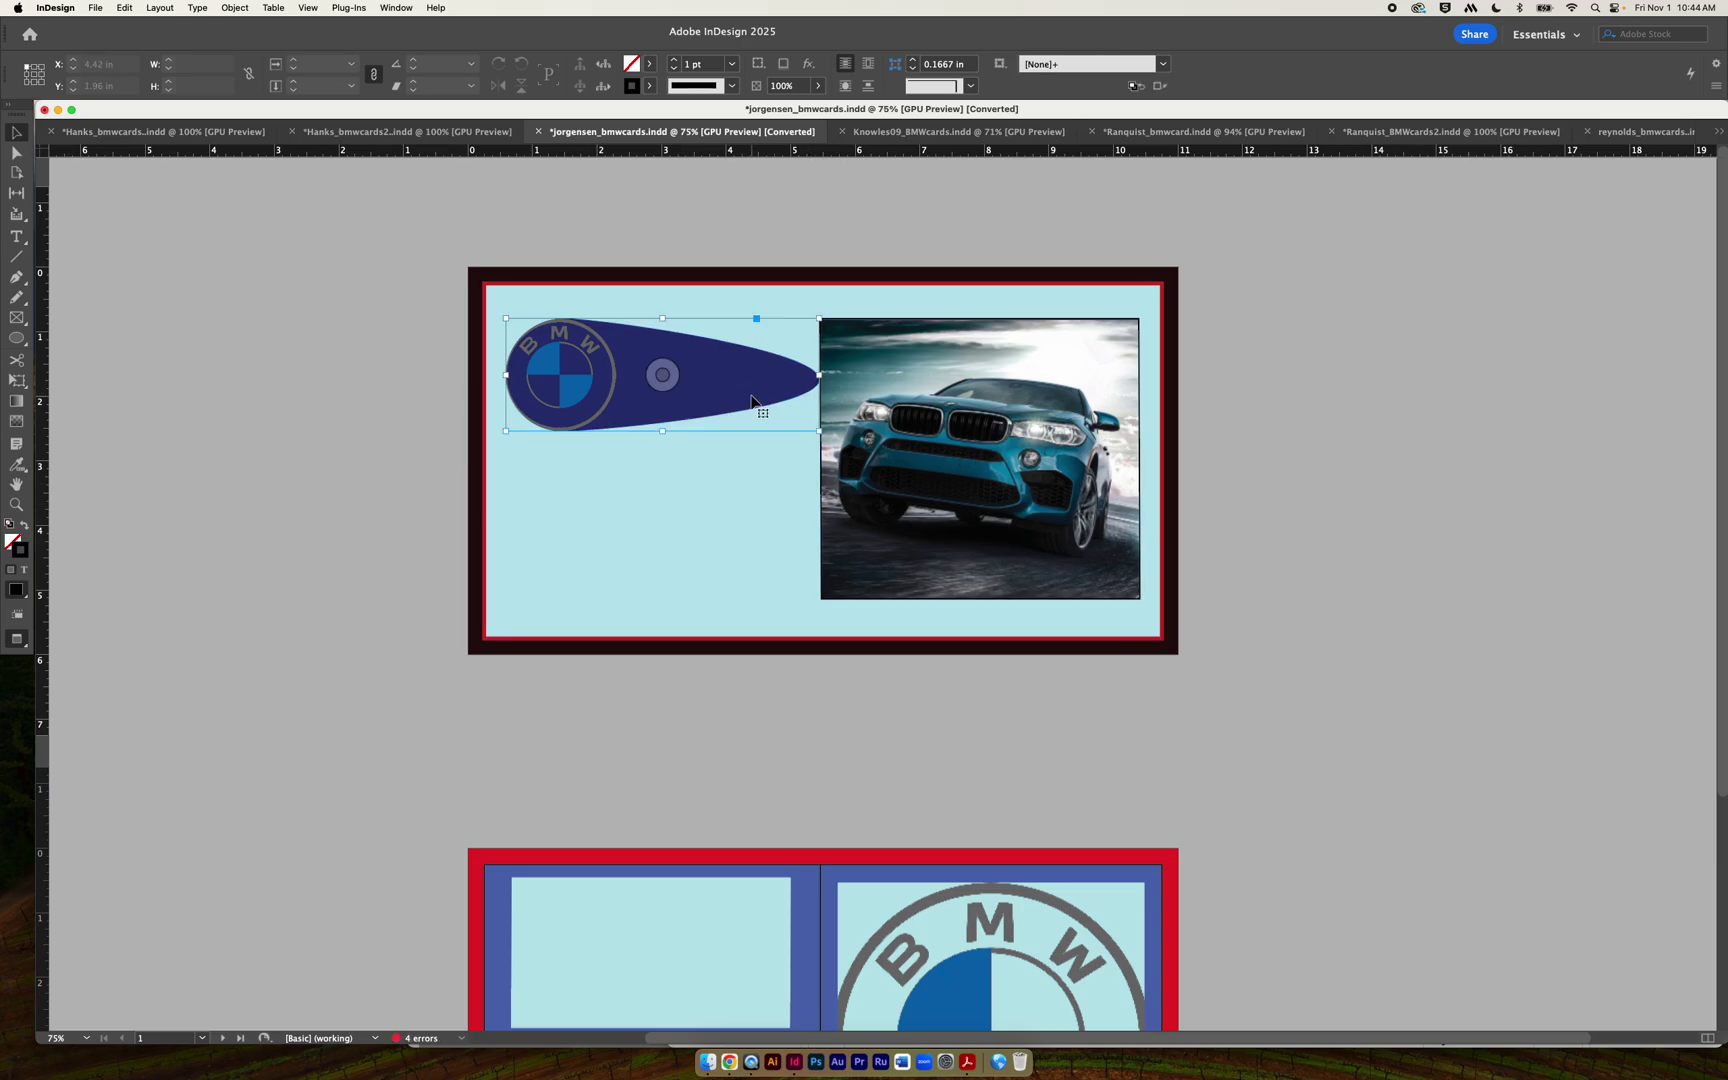
left_click(312, 7)
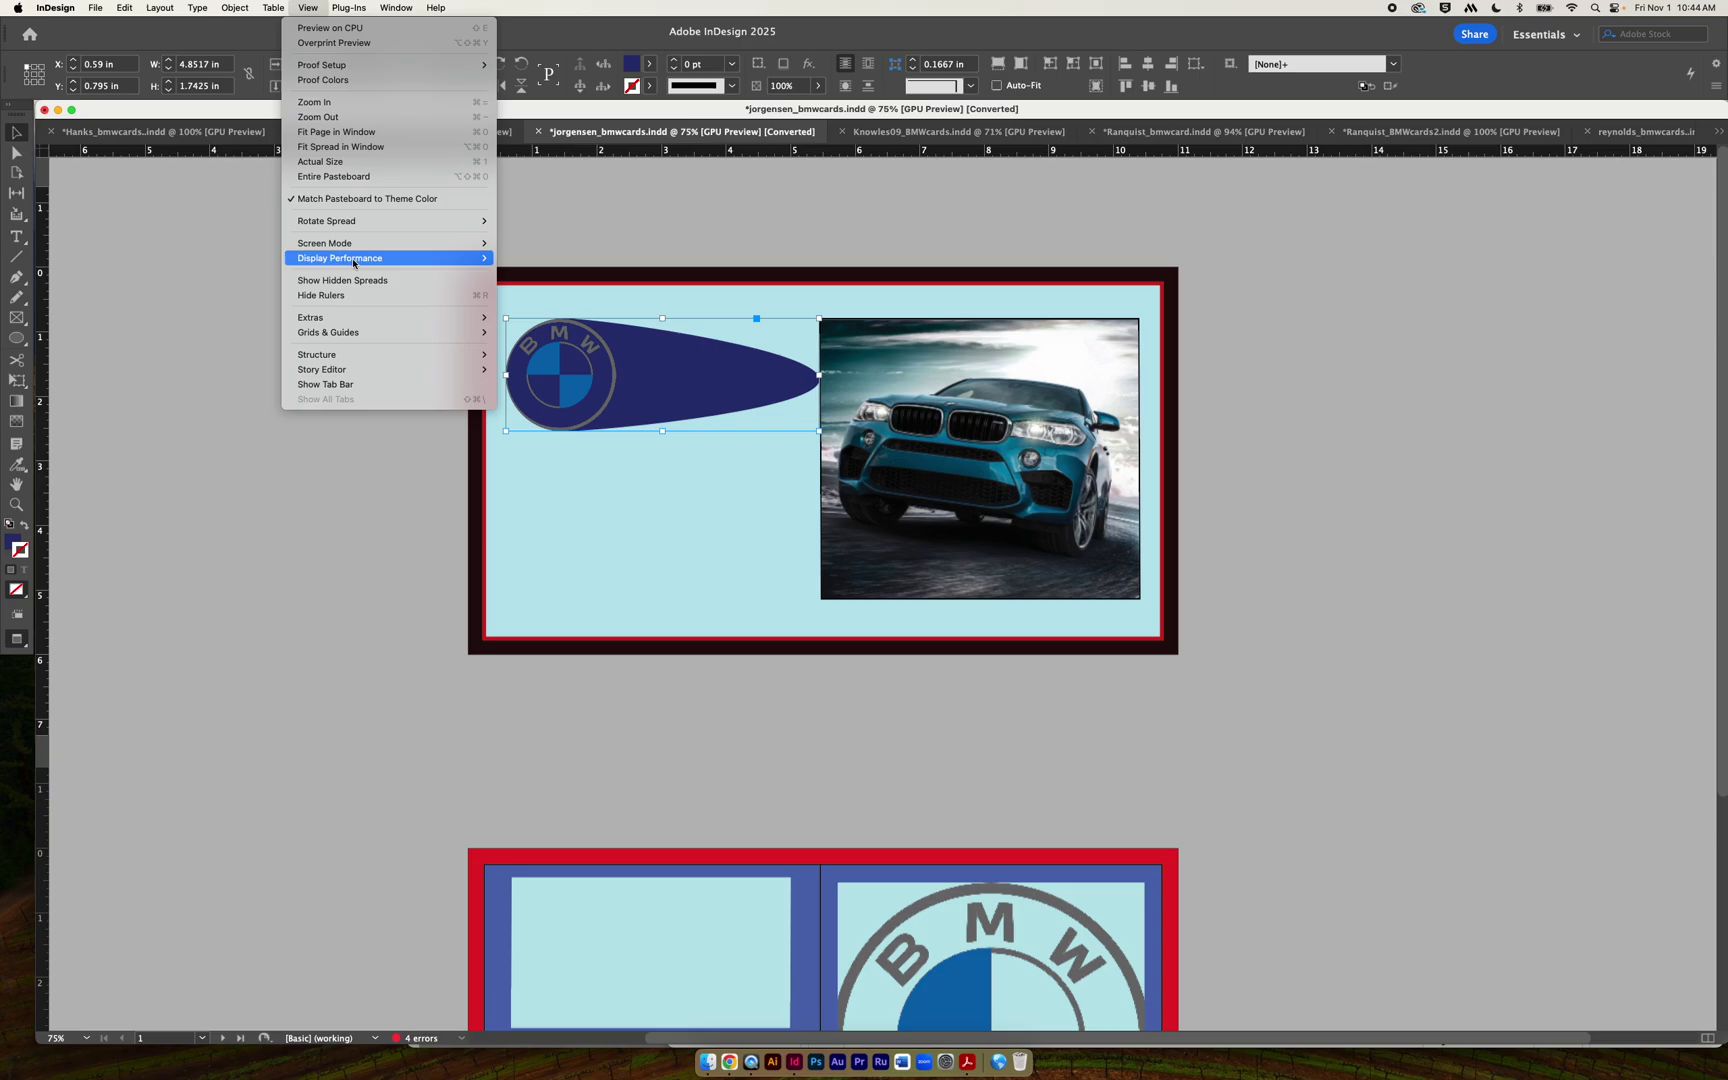
left_click(524, 243)
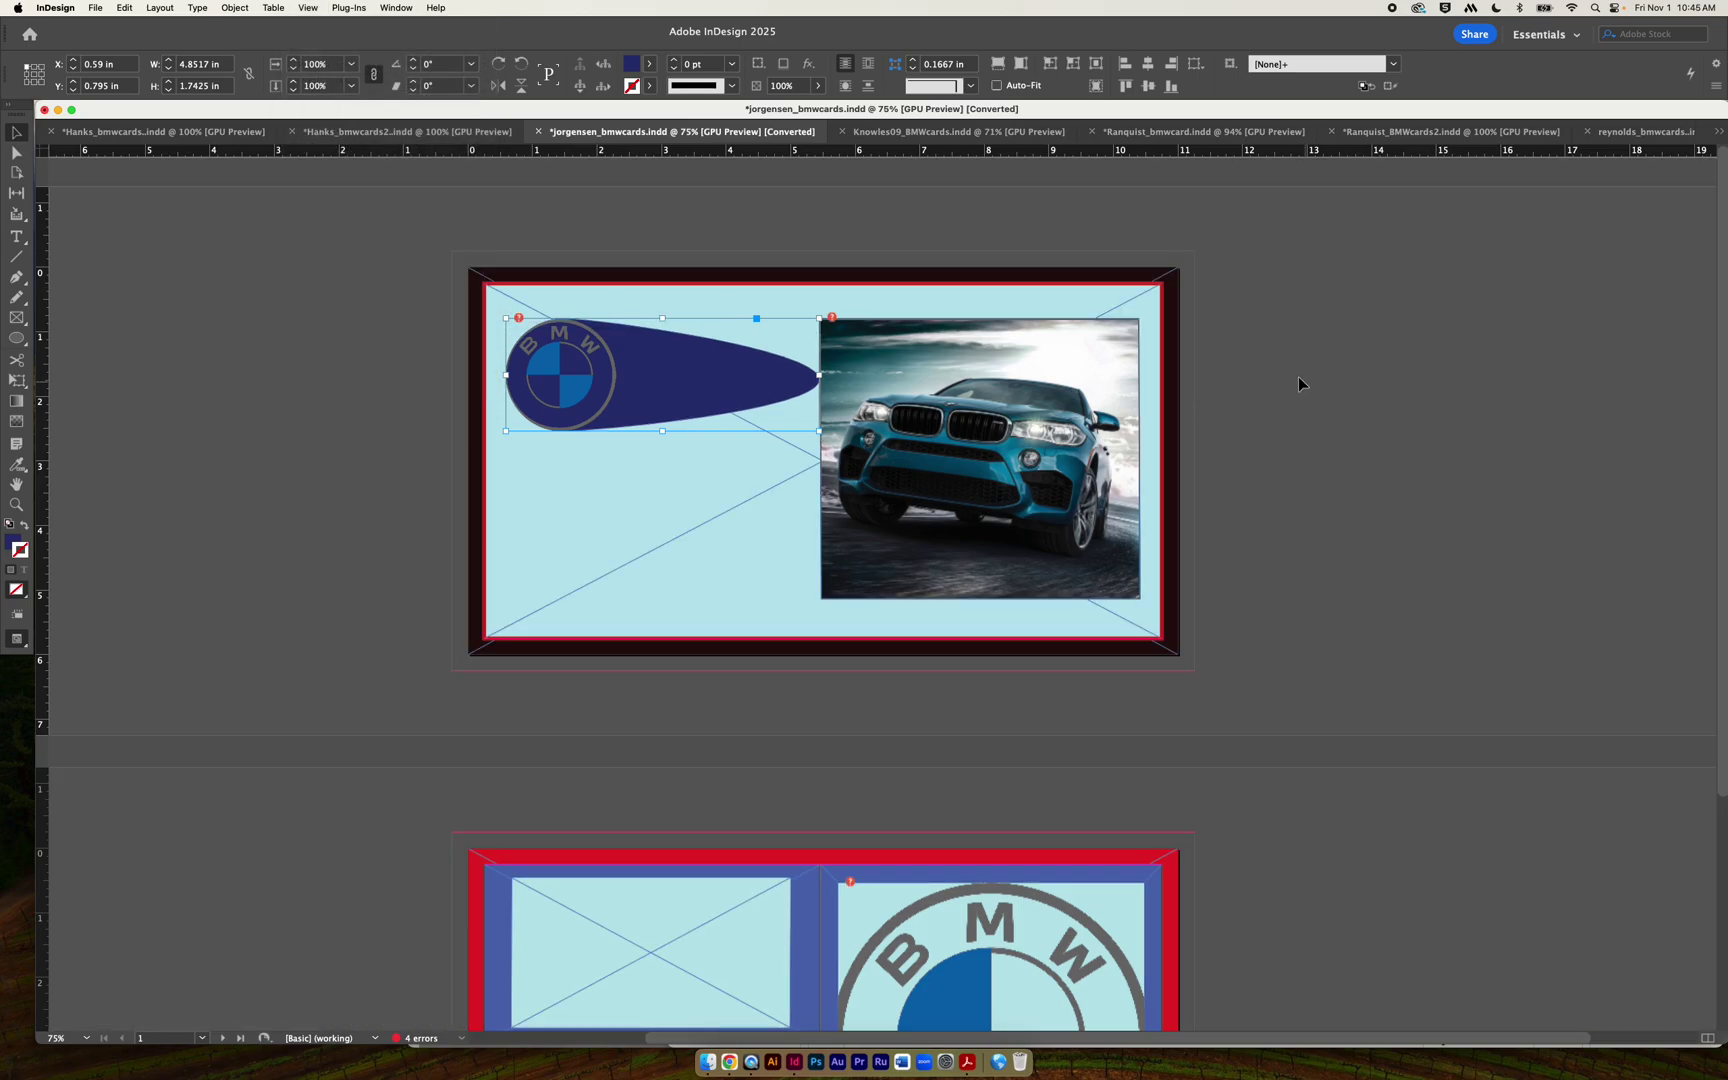
left_click_drag(697, 365, 717, 198)
Extend the left edge of the blue car photo's frame outward so the frame is about 6.1 in wide.
left_click(842, 408)
left_click(1357, 464)
left_click(832, 514)
left_click_drag(816, 460, 747, 458)
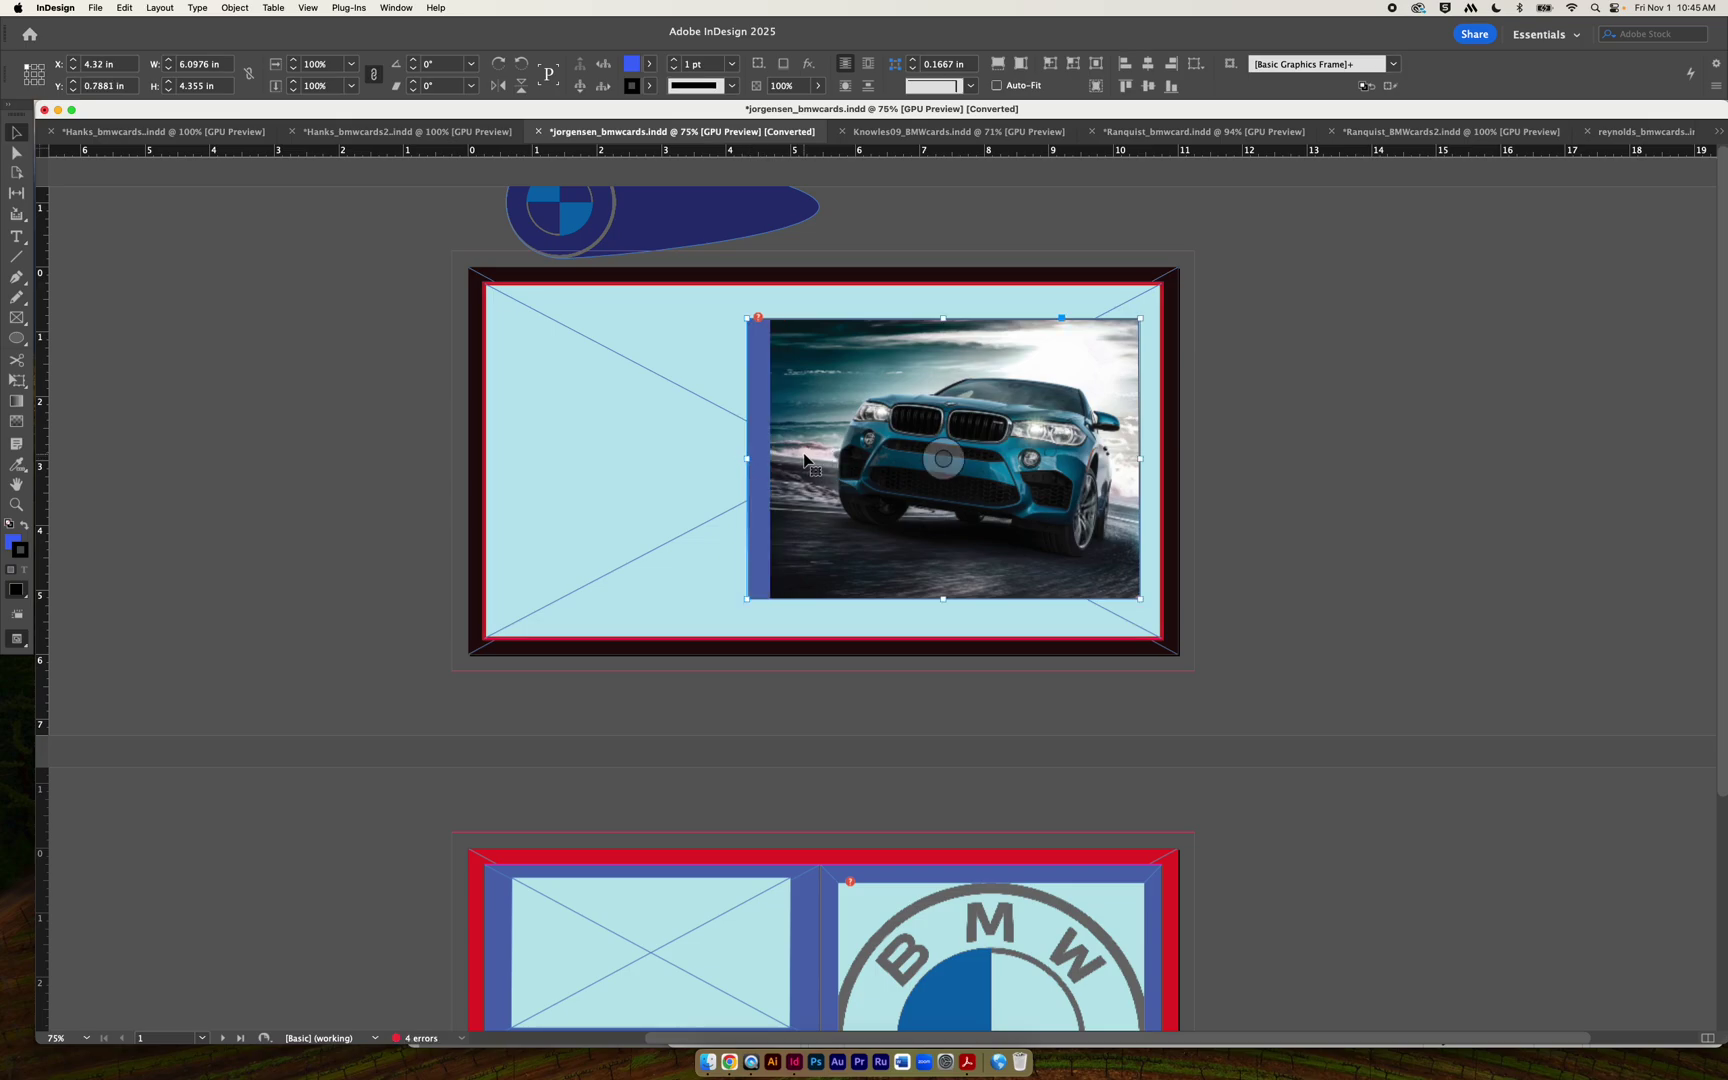
Shift the car picture left inside its widened frame to cover the exposed blue strip.
left_click(930, 459)
left_click_drag(1039, 544, 1000, 544)
left_click_drag(1010, 537, 1013, 536)
left_click(1450, 502)
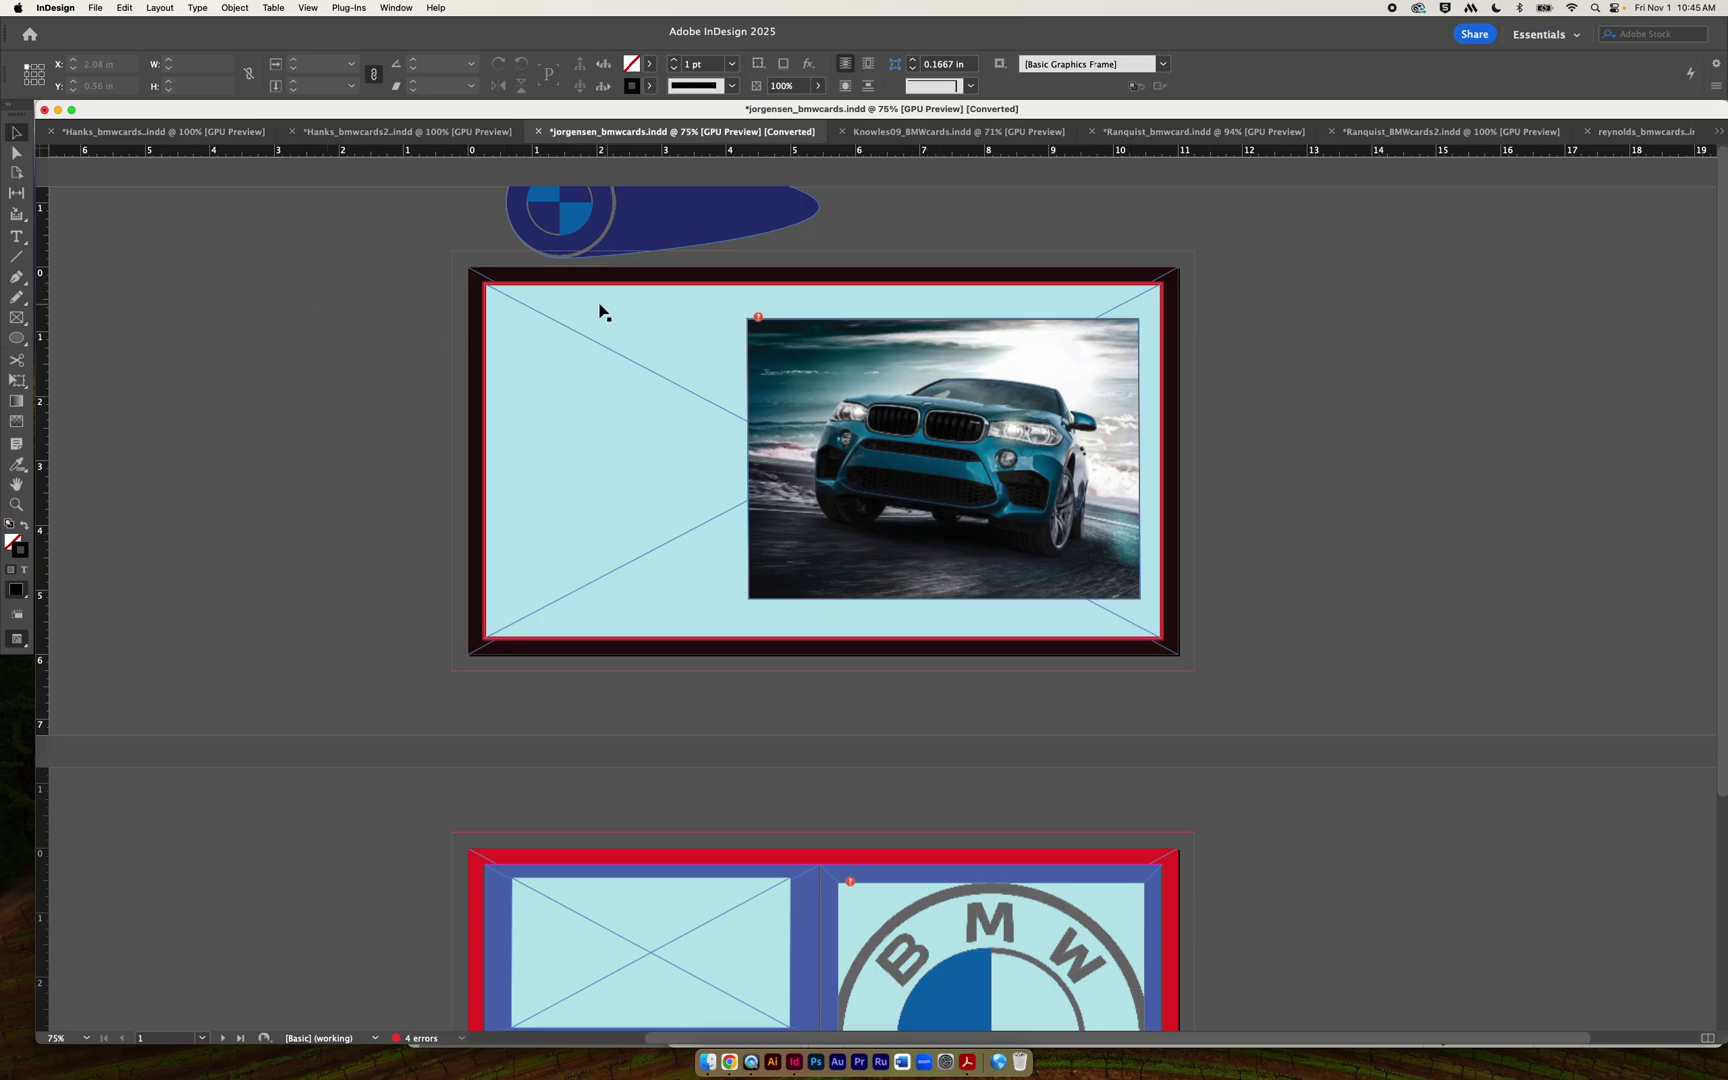
Shift the car picture down slightly inside its frame and lower the frame's top edge to crop the sky.
left_click(1013, 446)
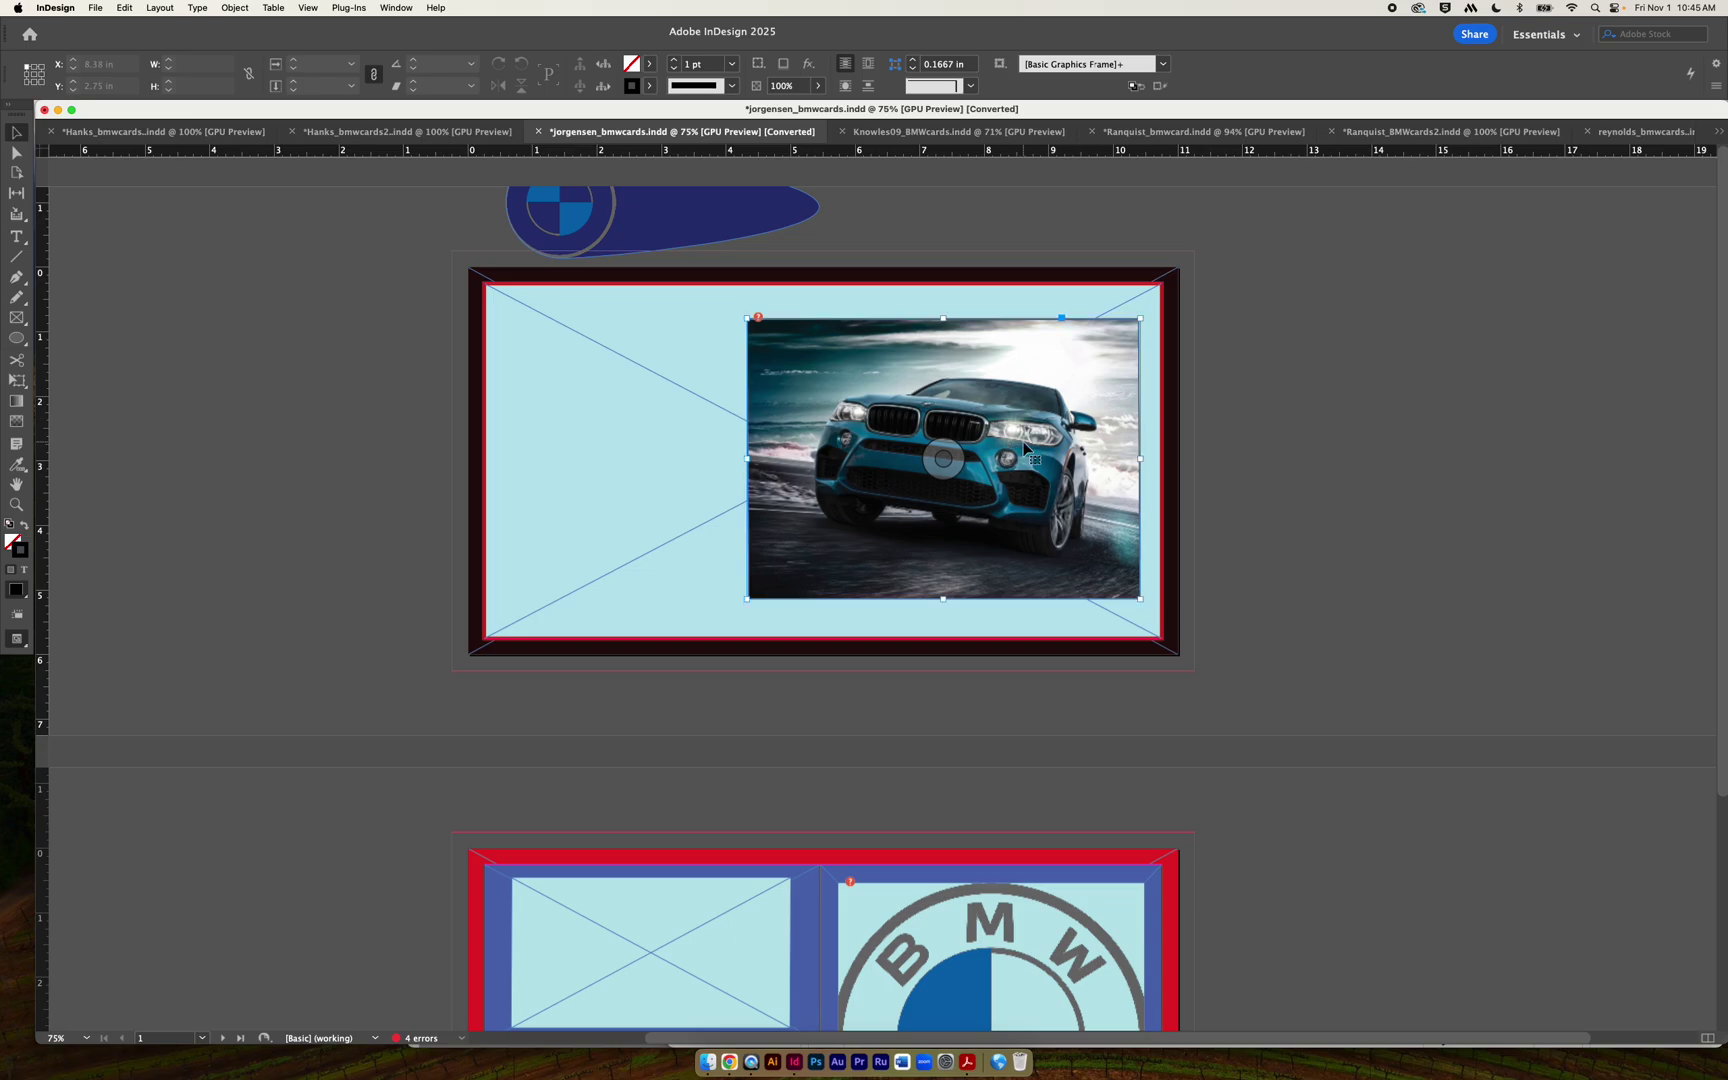
left_click_drag(946, 460, 946, 476)
left_click(1346, 347)
left_click(964, 351)
left_click_drag(943, 318, 943, 362)
left_click(1157, 386)
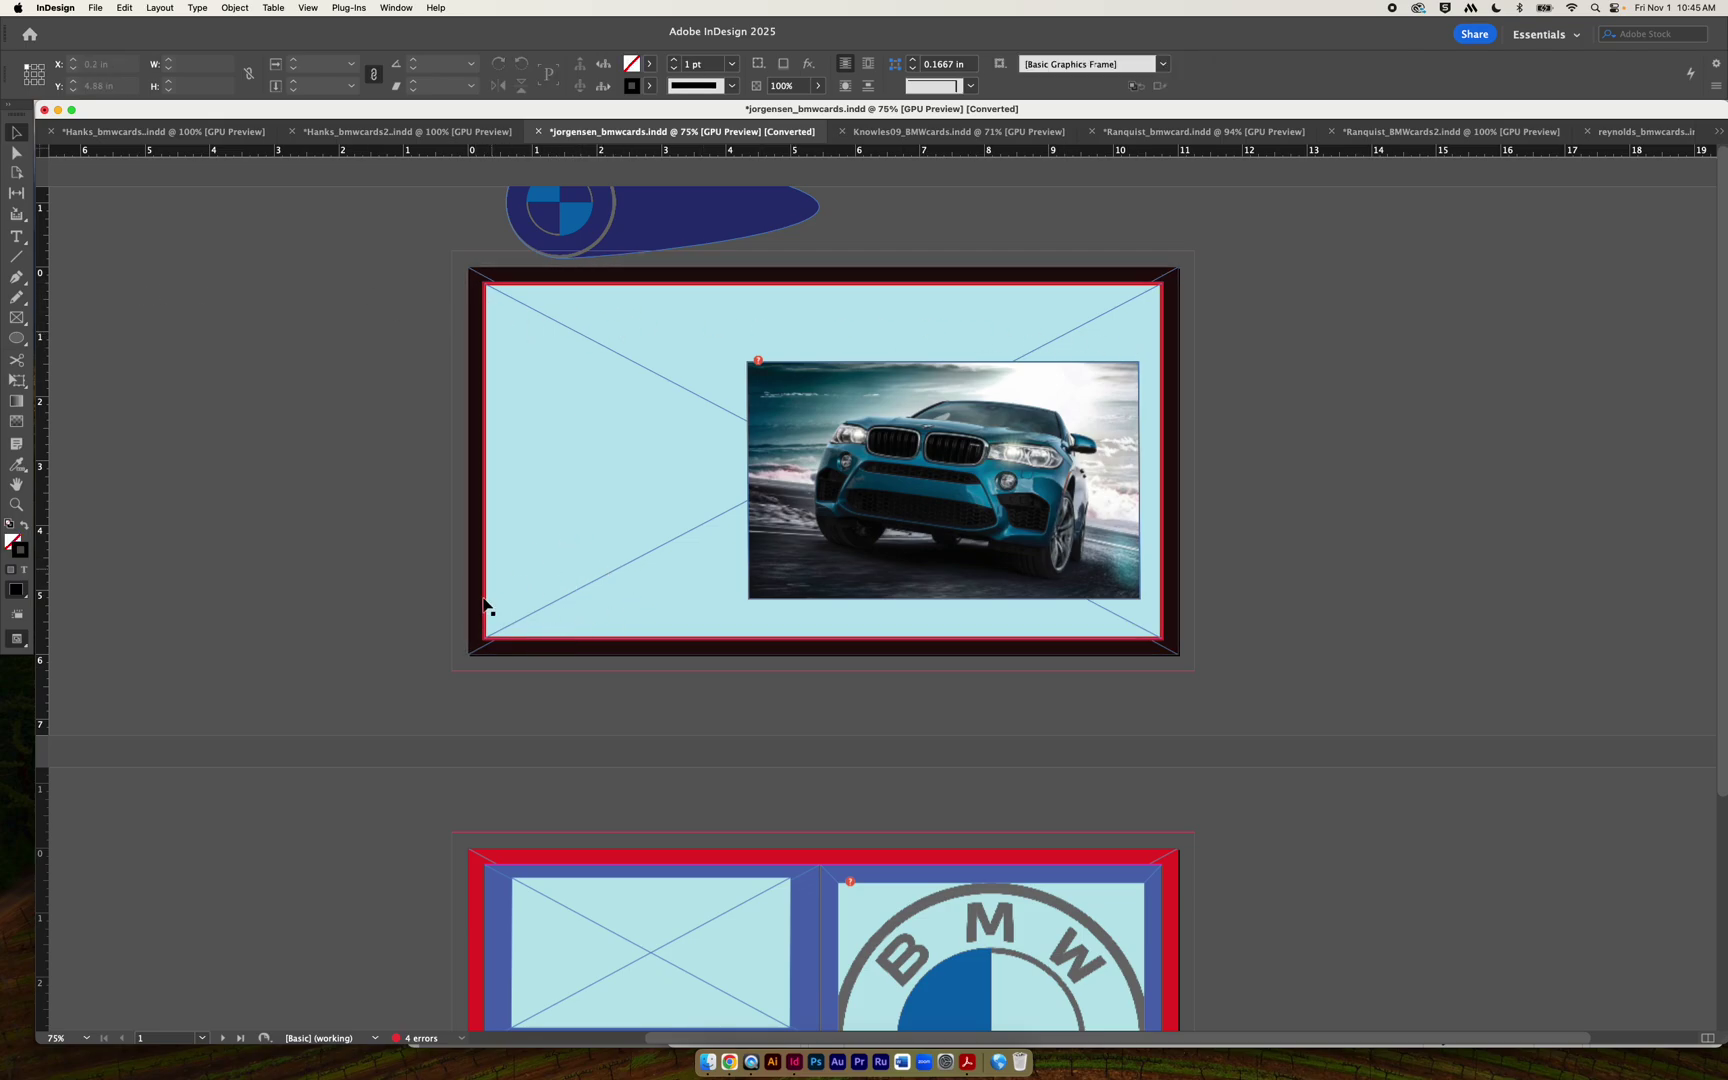
Compare the revised first card with the second page's red border, blue panels, car photo and large BMW logo.
scroll(261, 483, "down", 6)
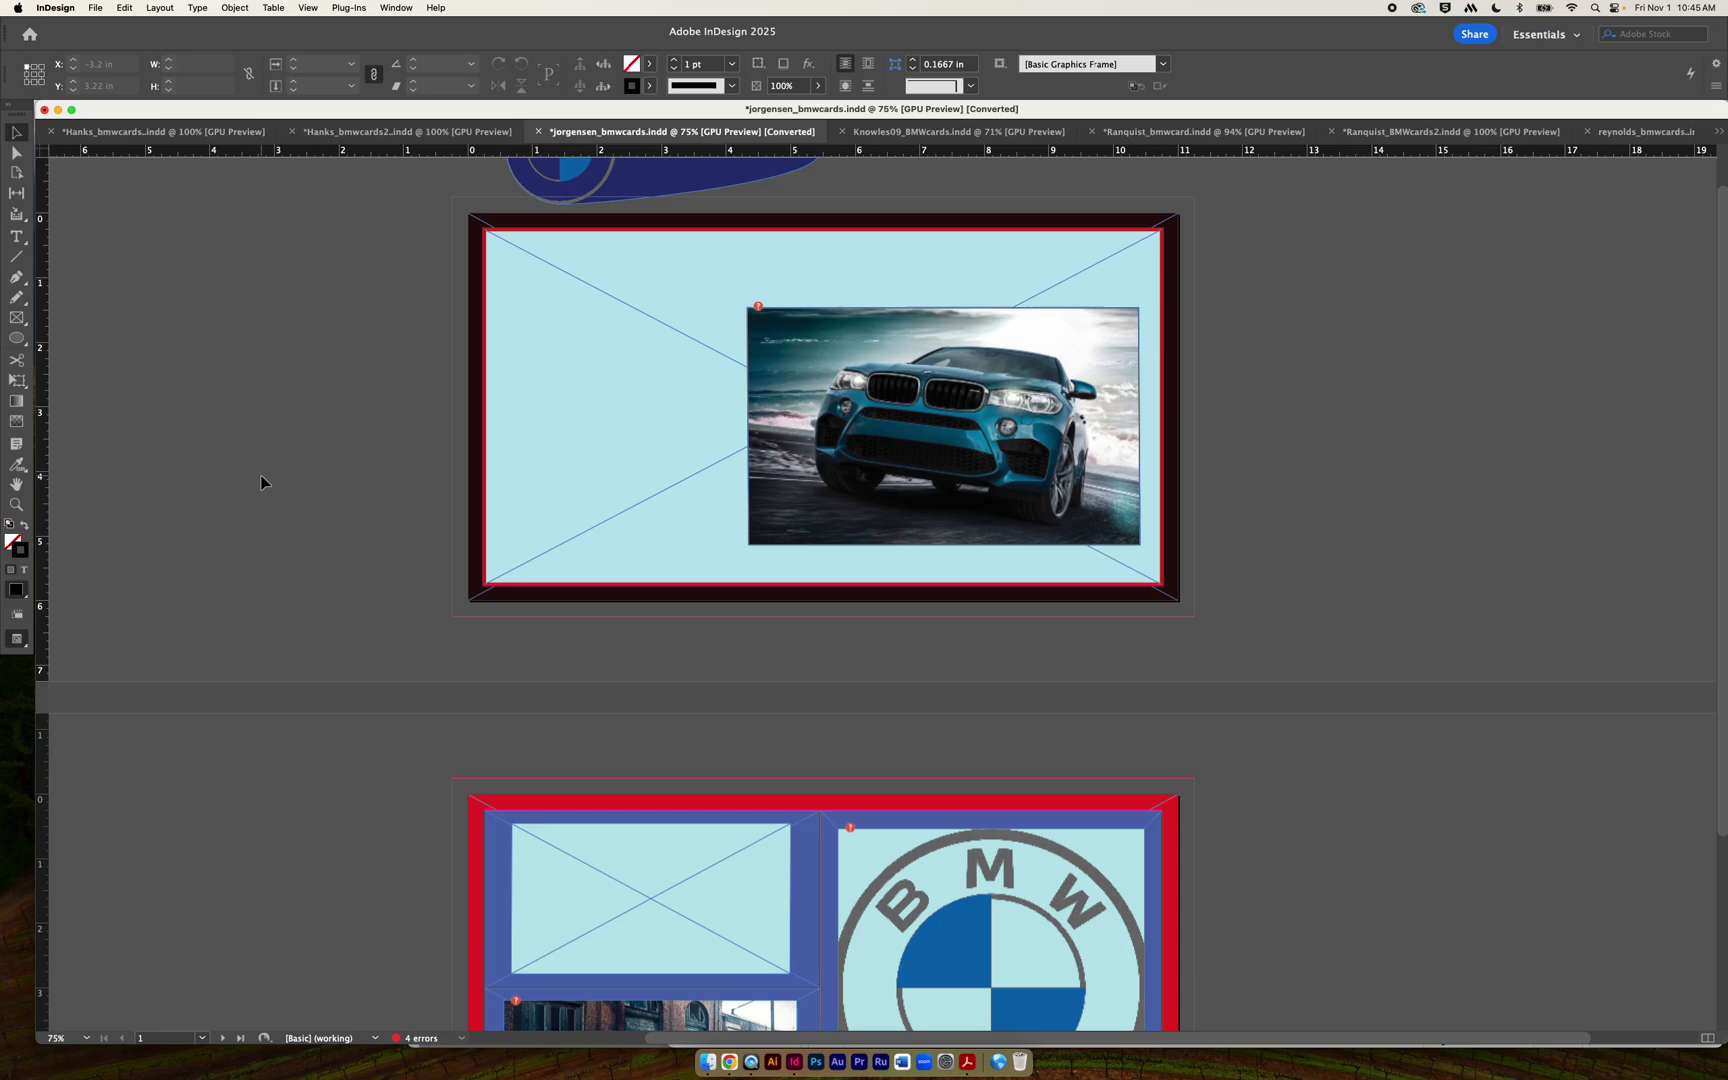
scroll(261, 483, "up", 6)
scroll(261, 483, "up", 1)
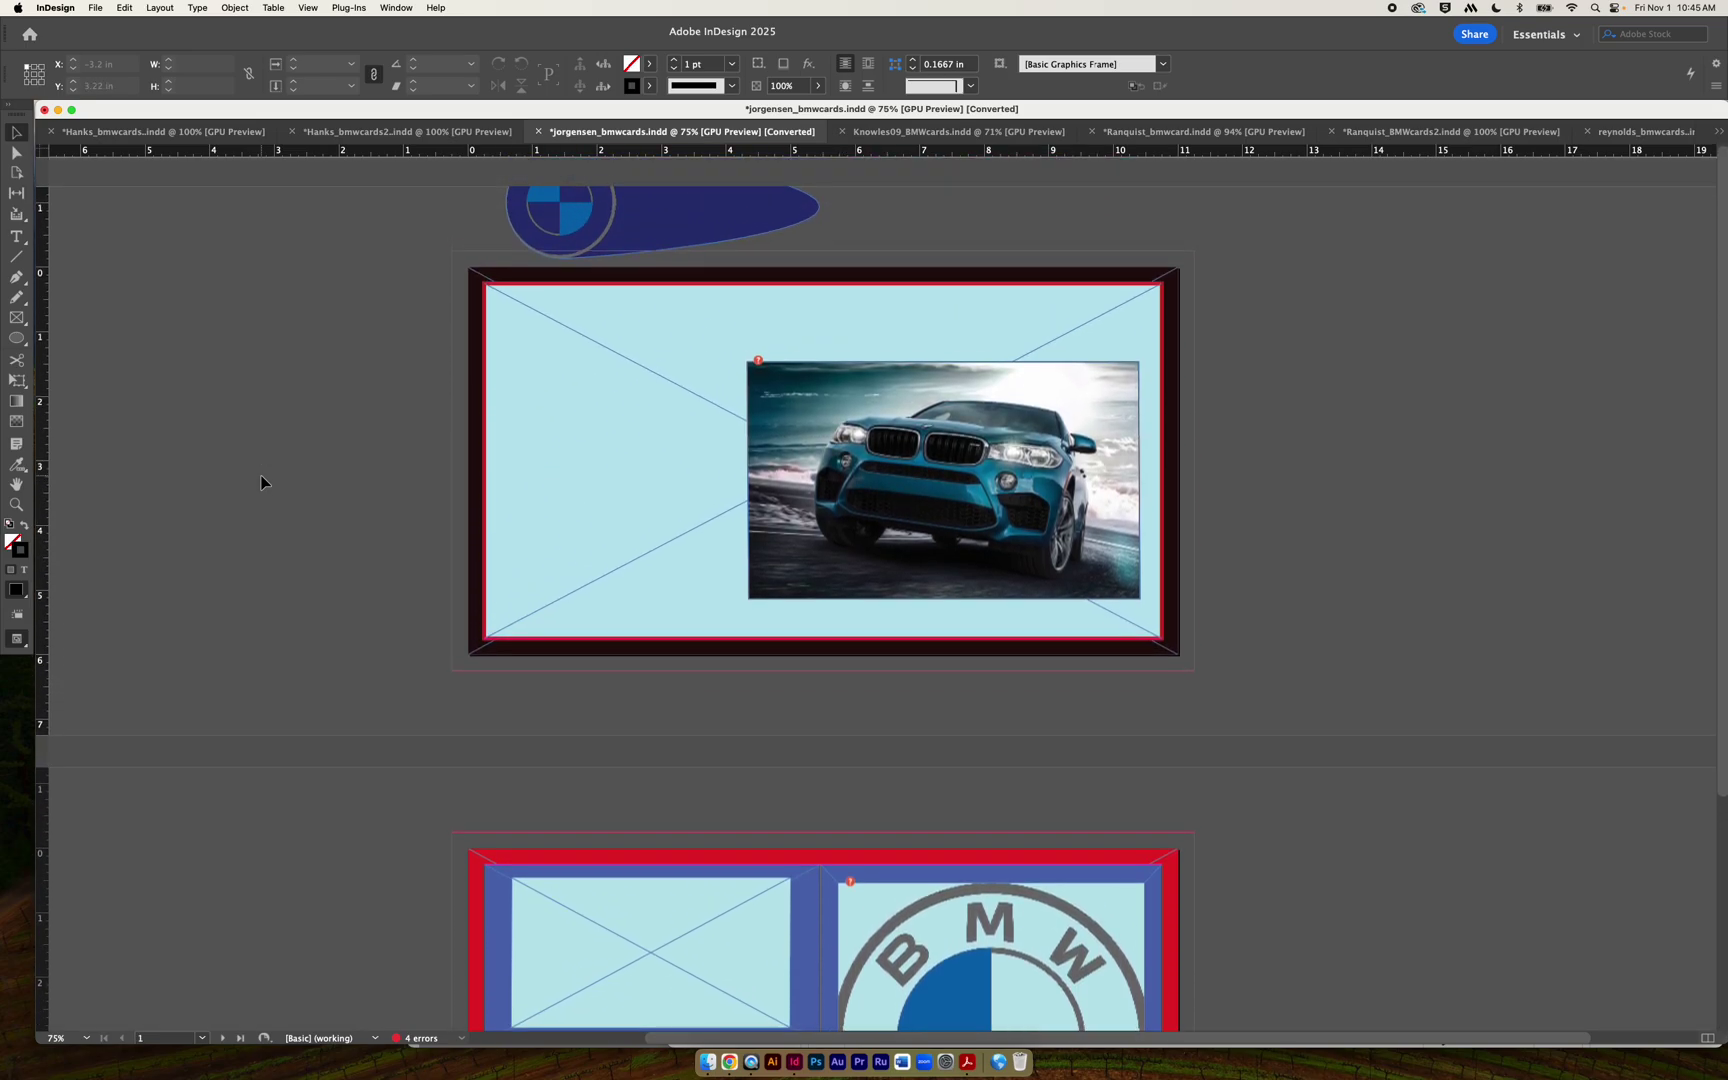
scroll(1178, 670, "down", 5)
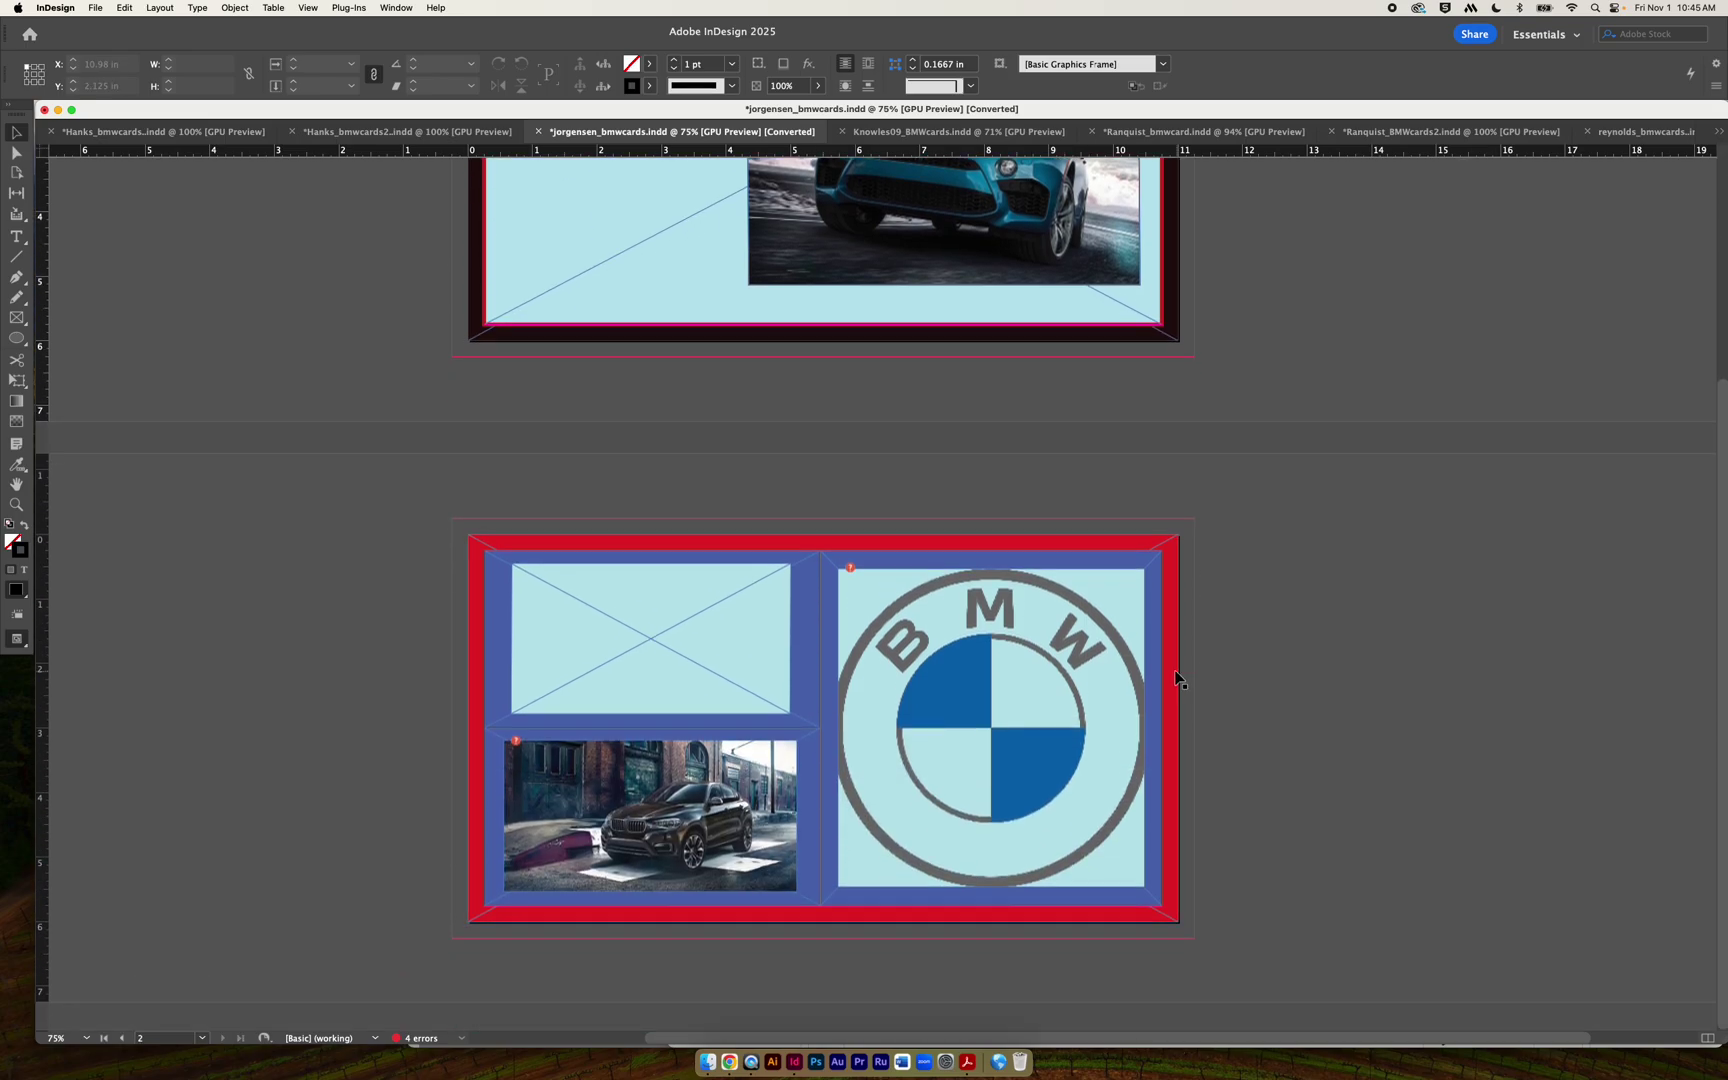
scroll(1088, 705, "left", 1)
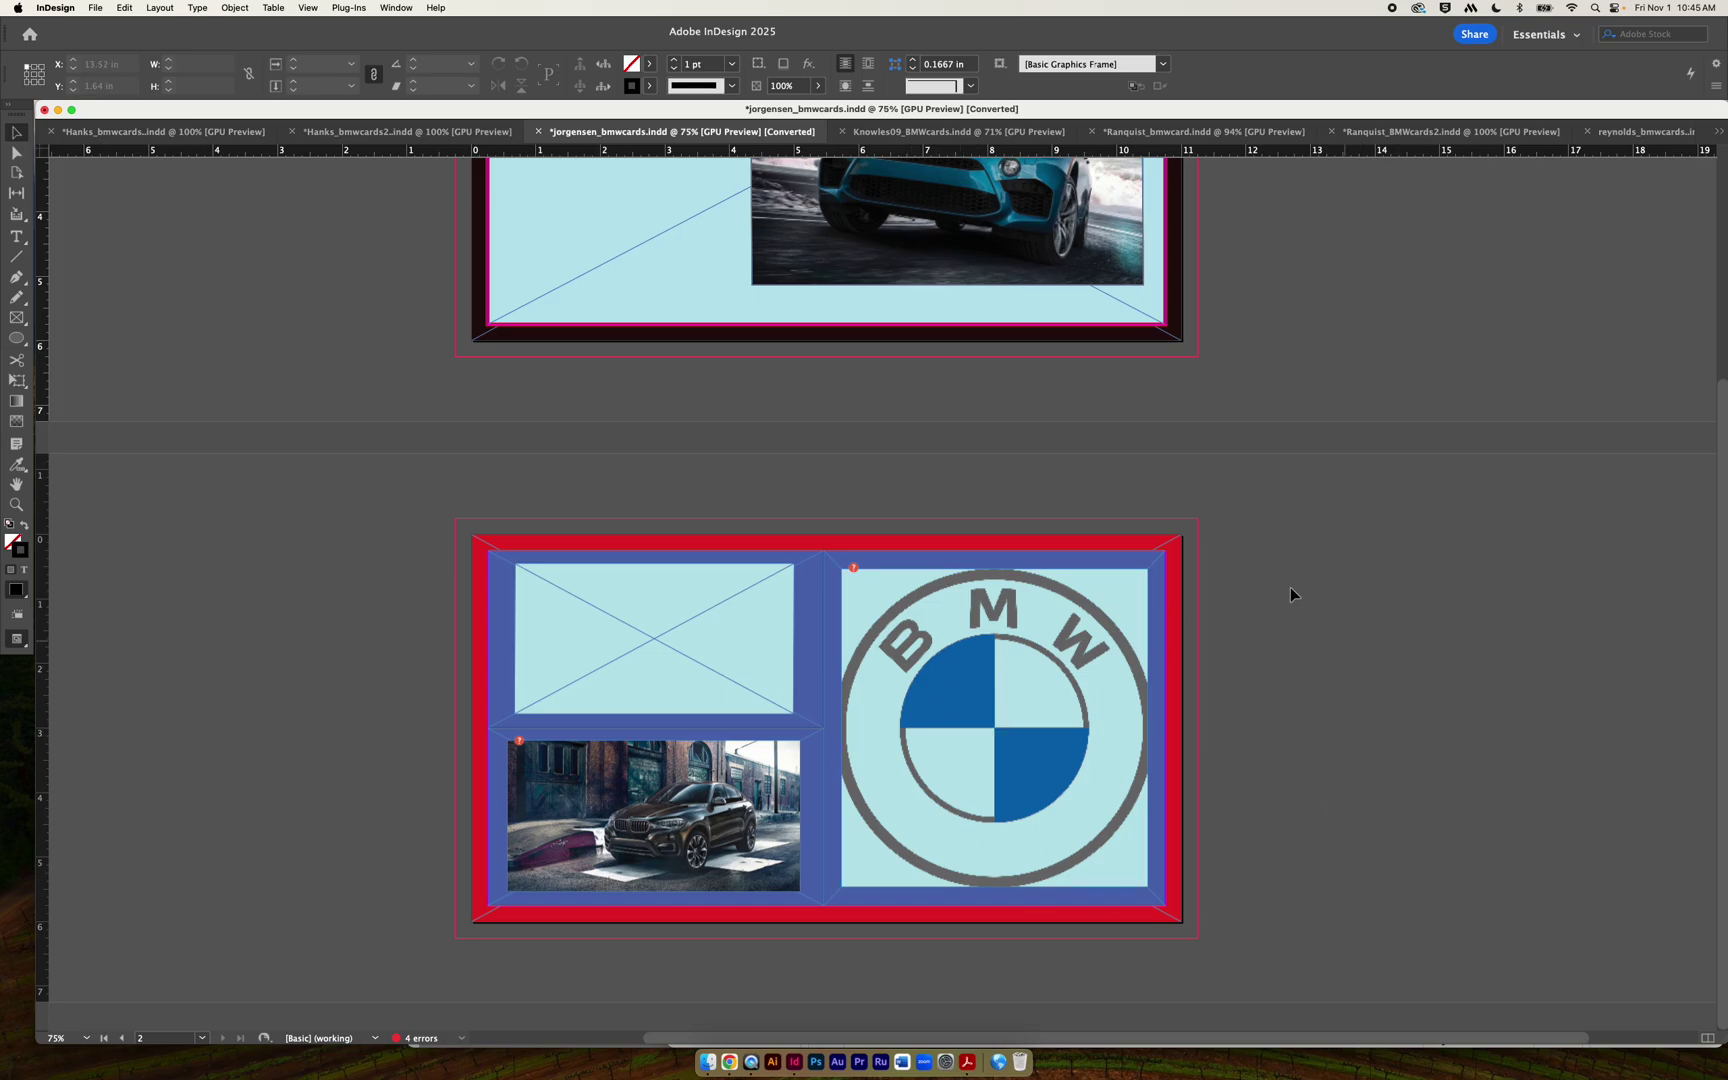
scroll(976, 645, "left", 2)
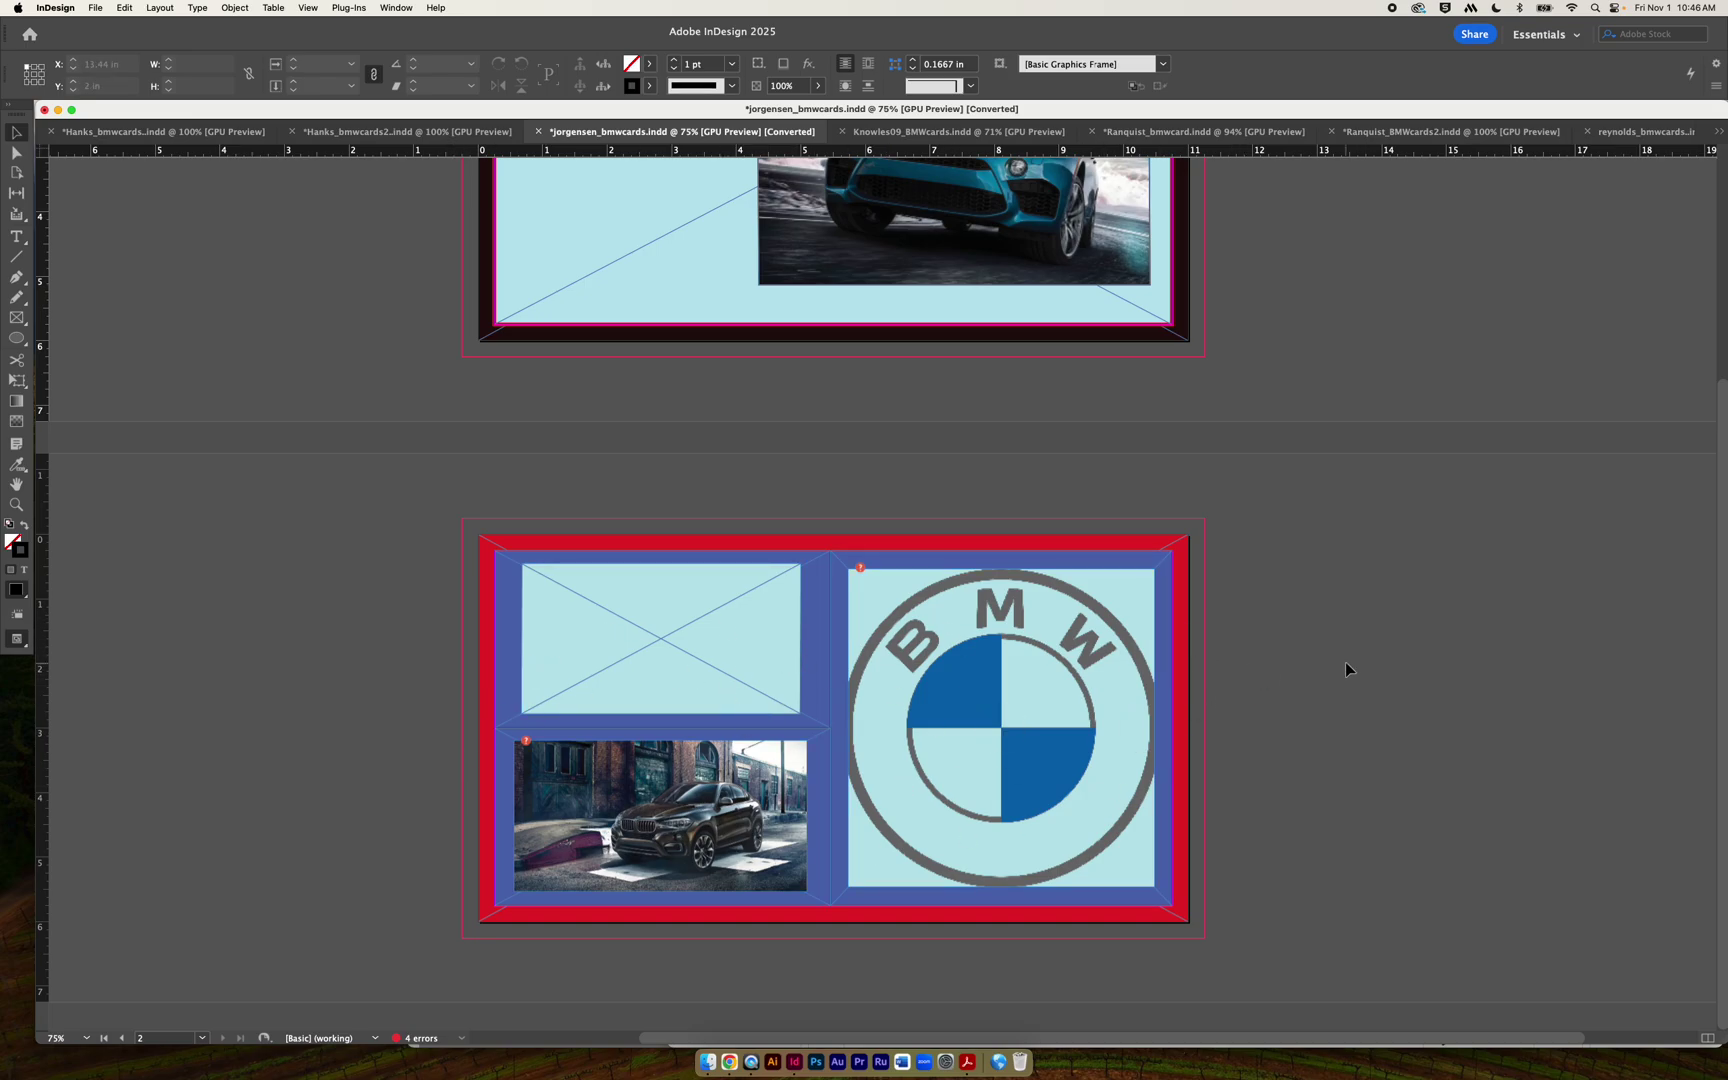
scroll(1303, 701, "up", 3)
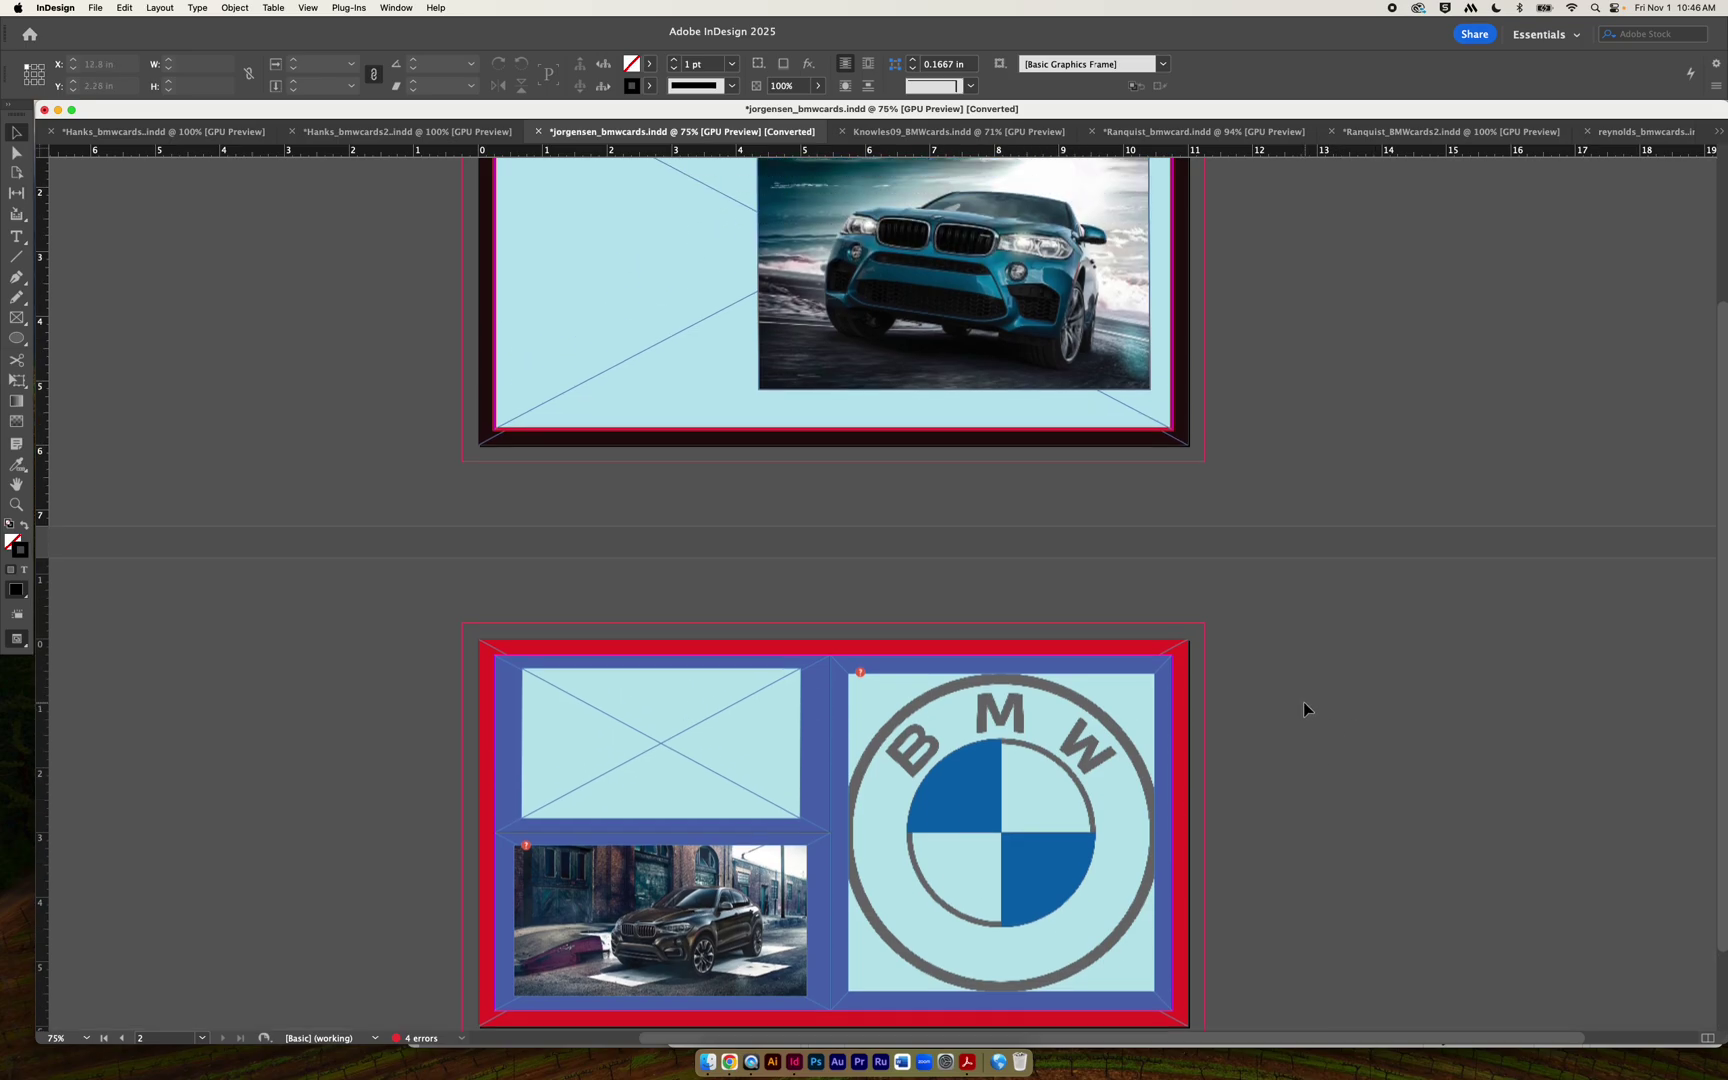
scroll(1304, 705, "down", 3)
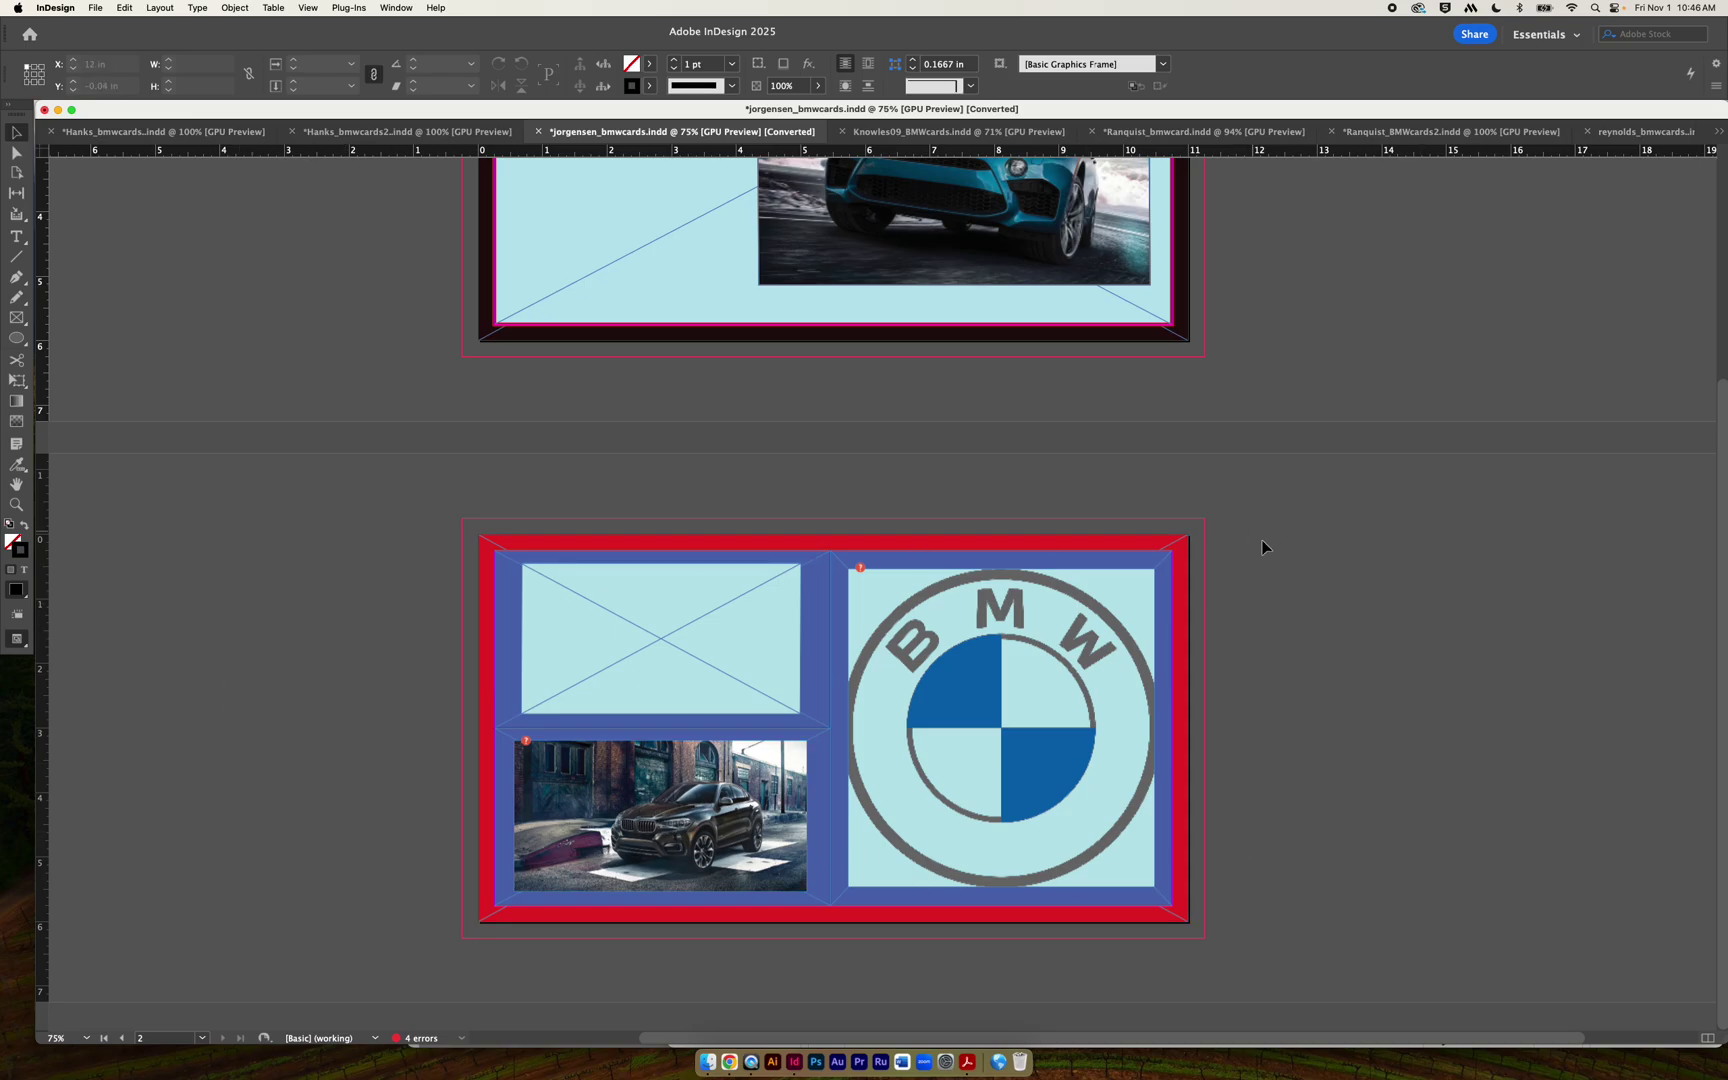
scroll(1314, 585, "up", 5)
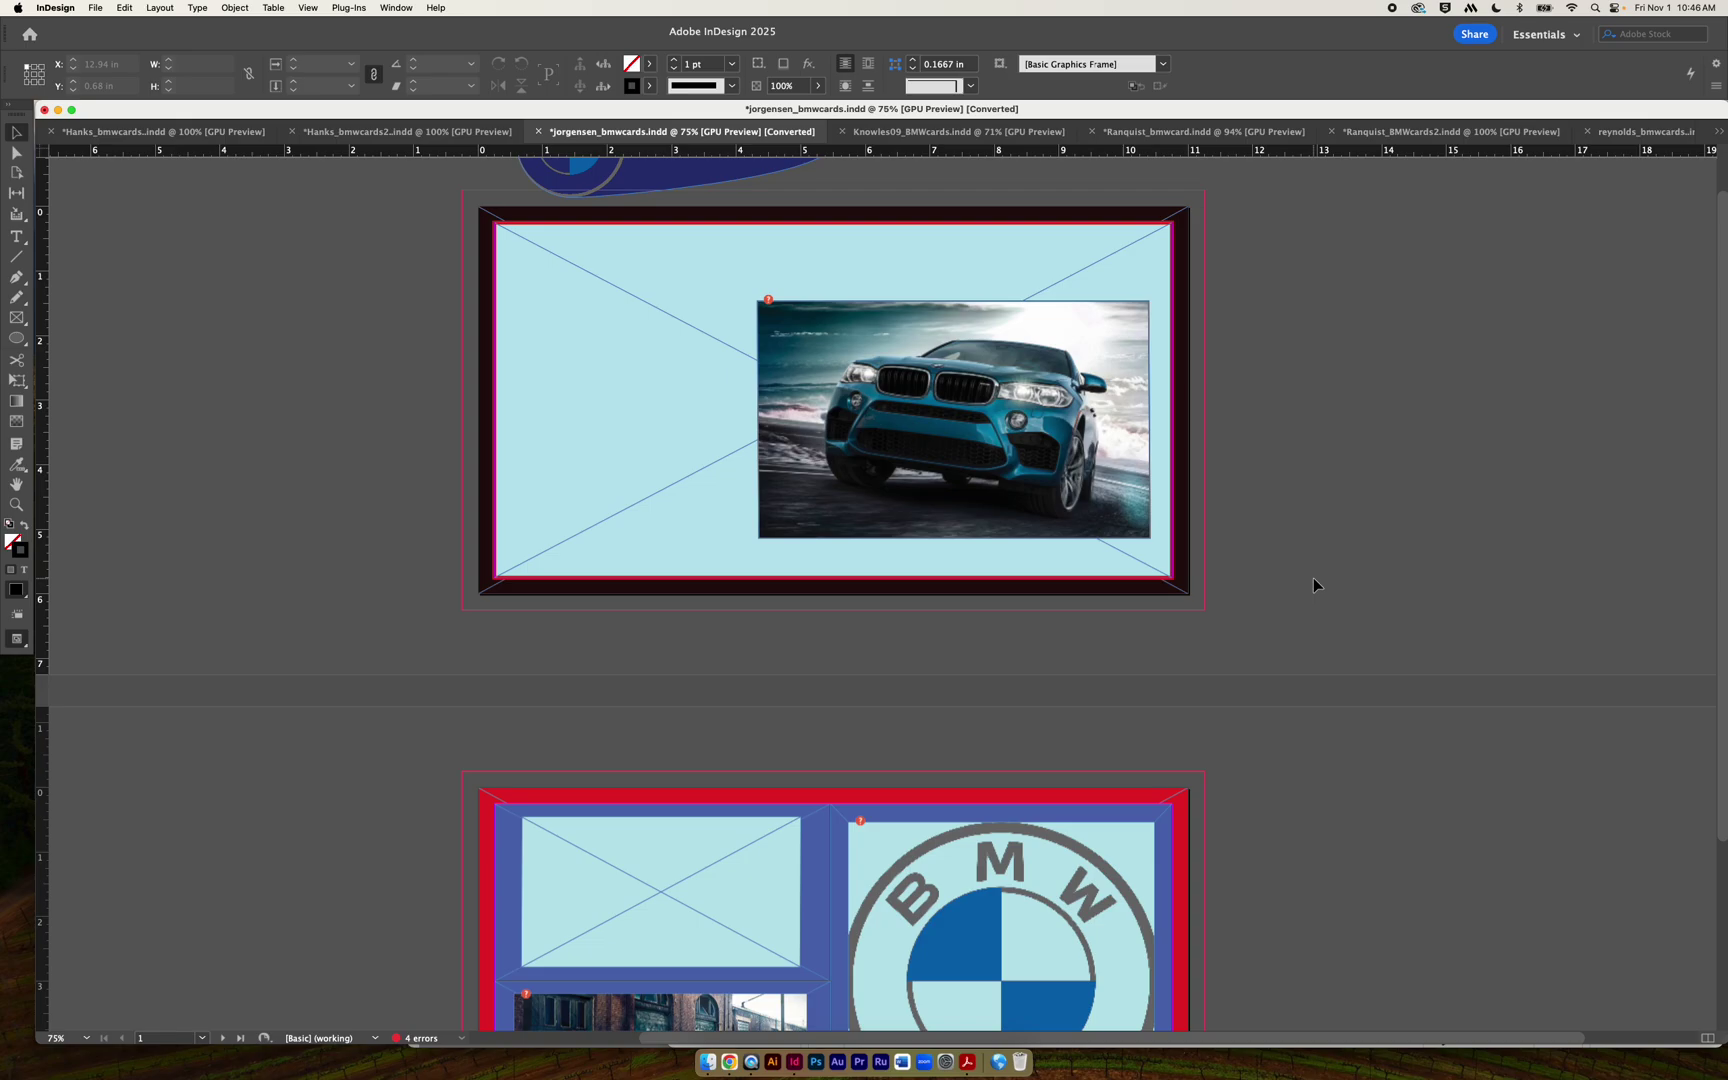
scroll(1288, 610, "down", 5)
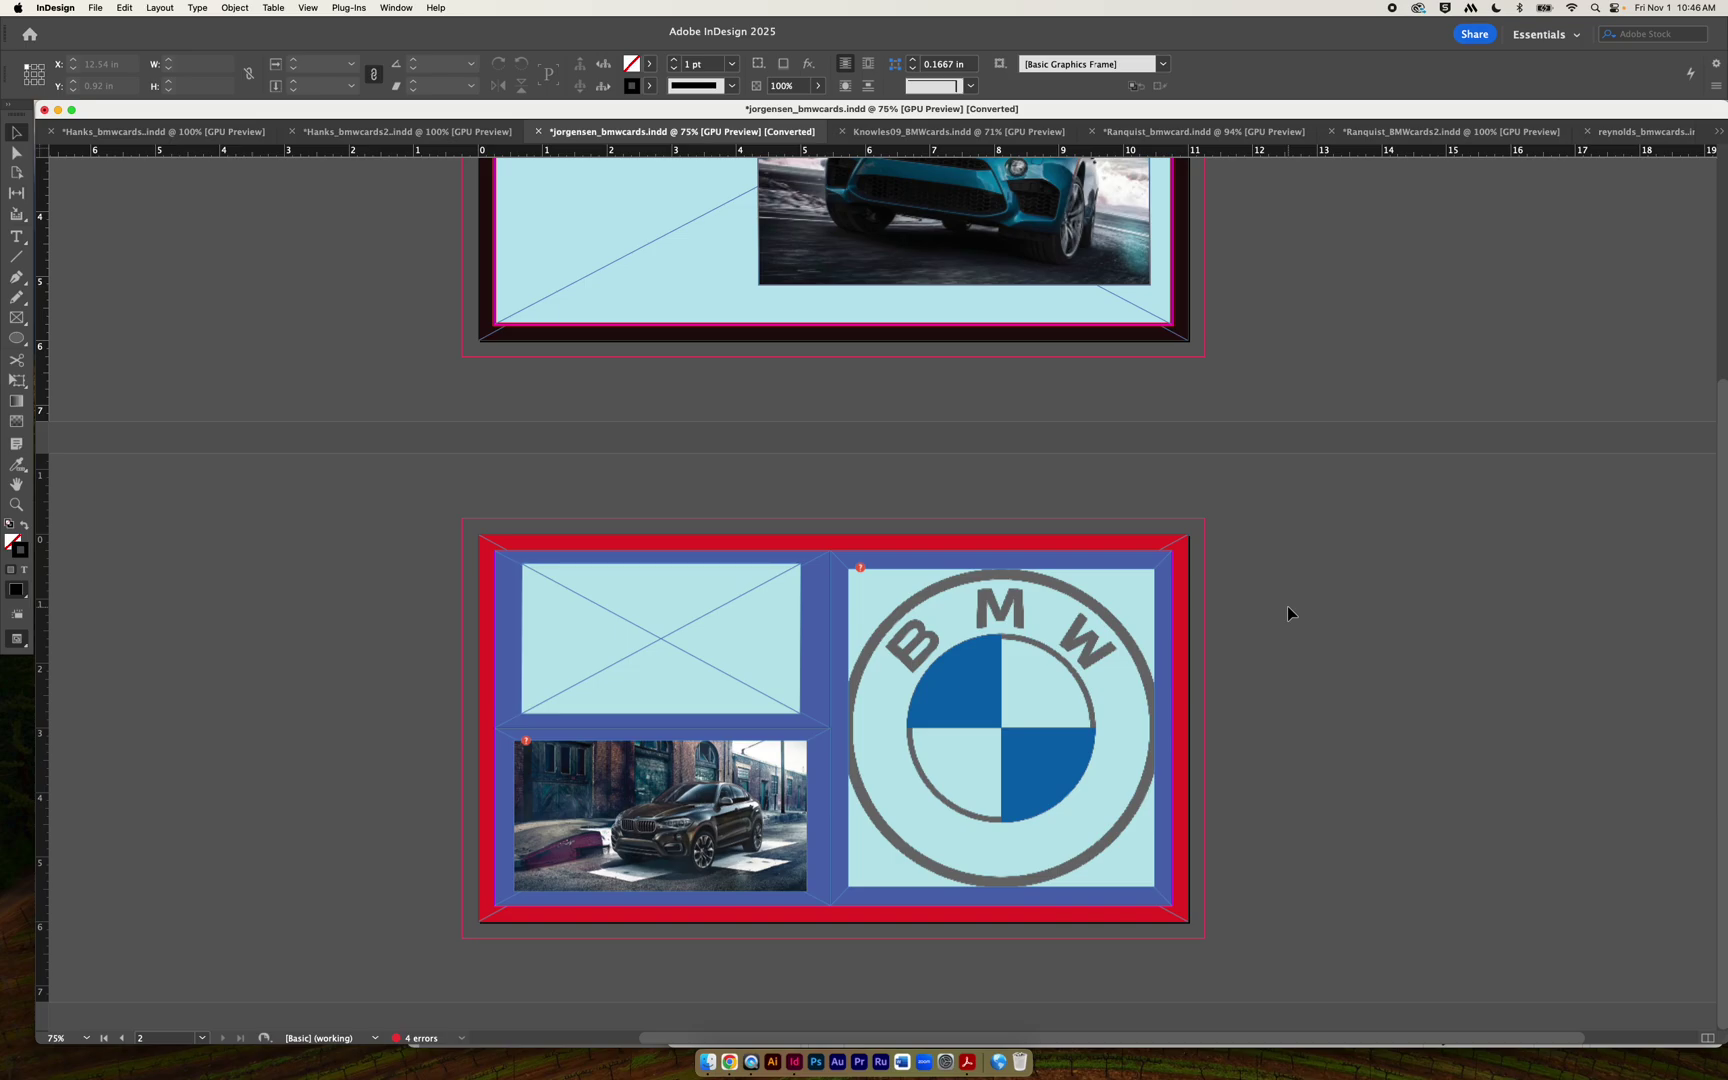
scroll(1288, 610, "up", 3)
scroll(1287, 606, "up", 3)
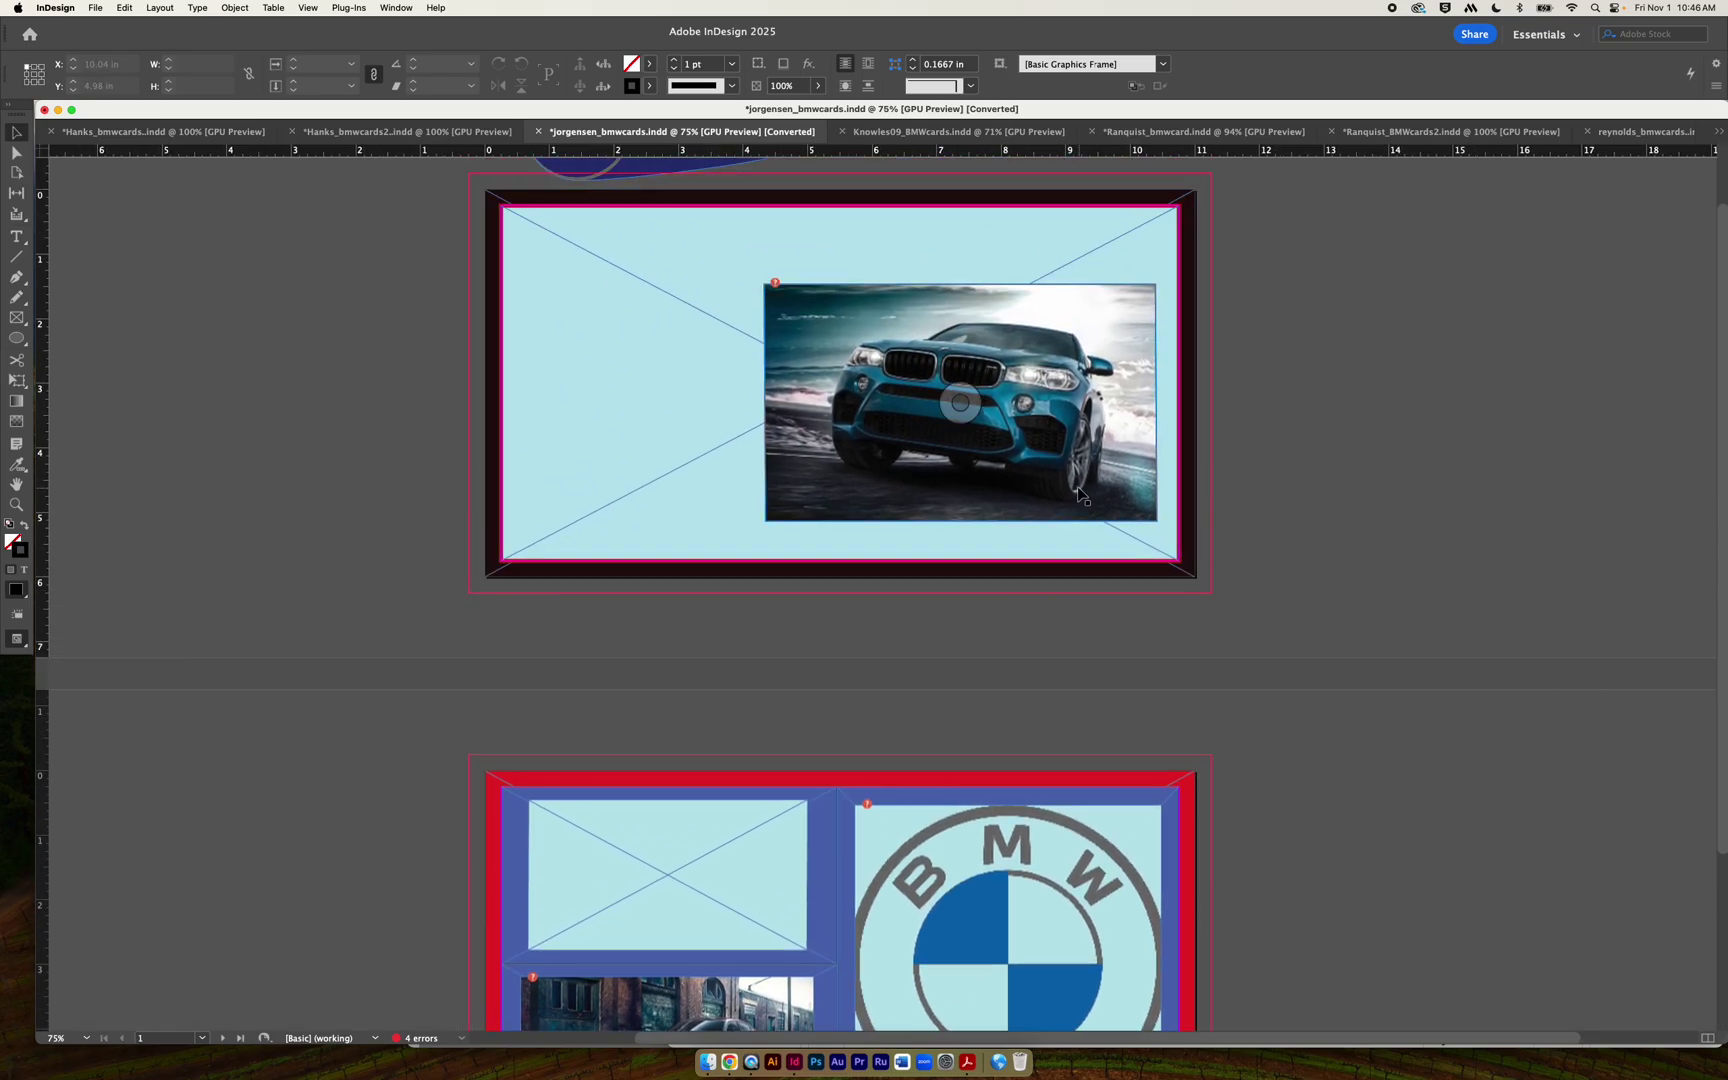
Move the blue car photo down and slightly right, closer to the lower-right corner of the first card.
mouse_move(1116, 430)
left_mouse_down()
mouse_move(1092, 424)
mouse_move(1104, 449)
left_mouse_up()
left_click(1386, 468)
scroll(1386, 468, "up", 2)
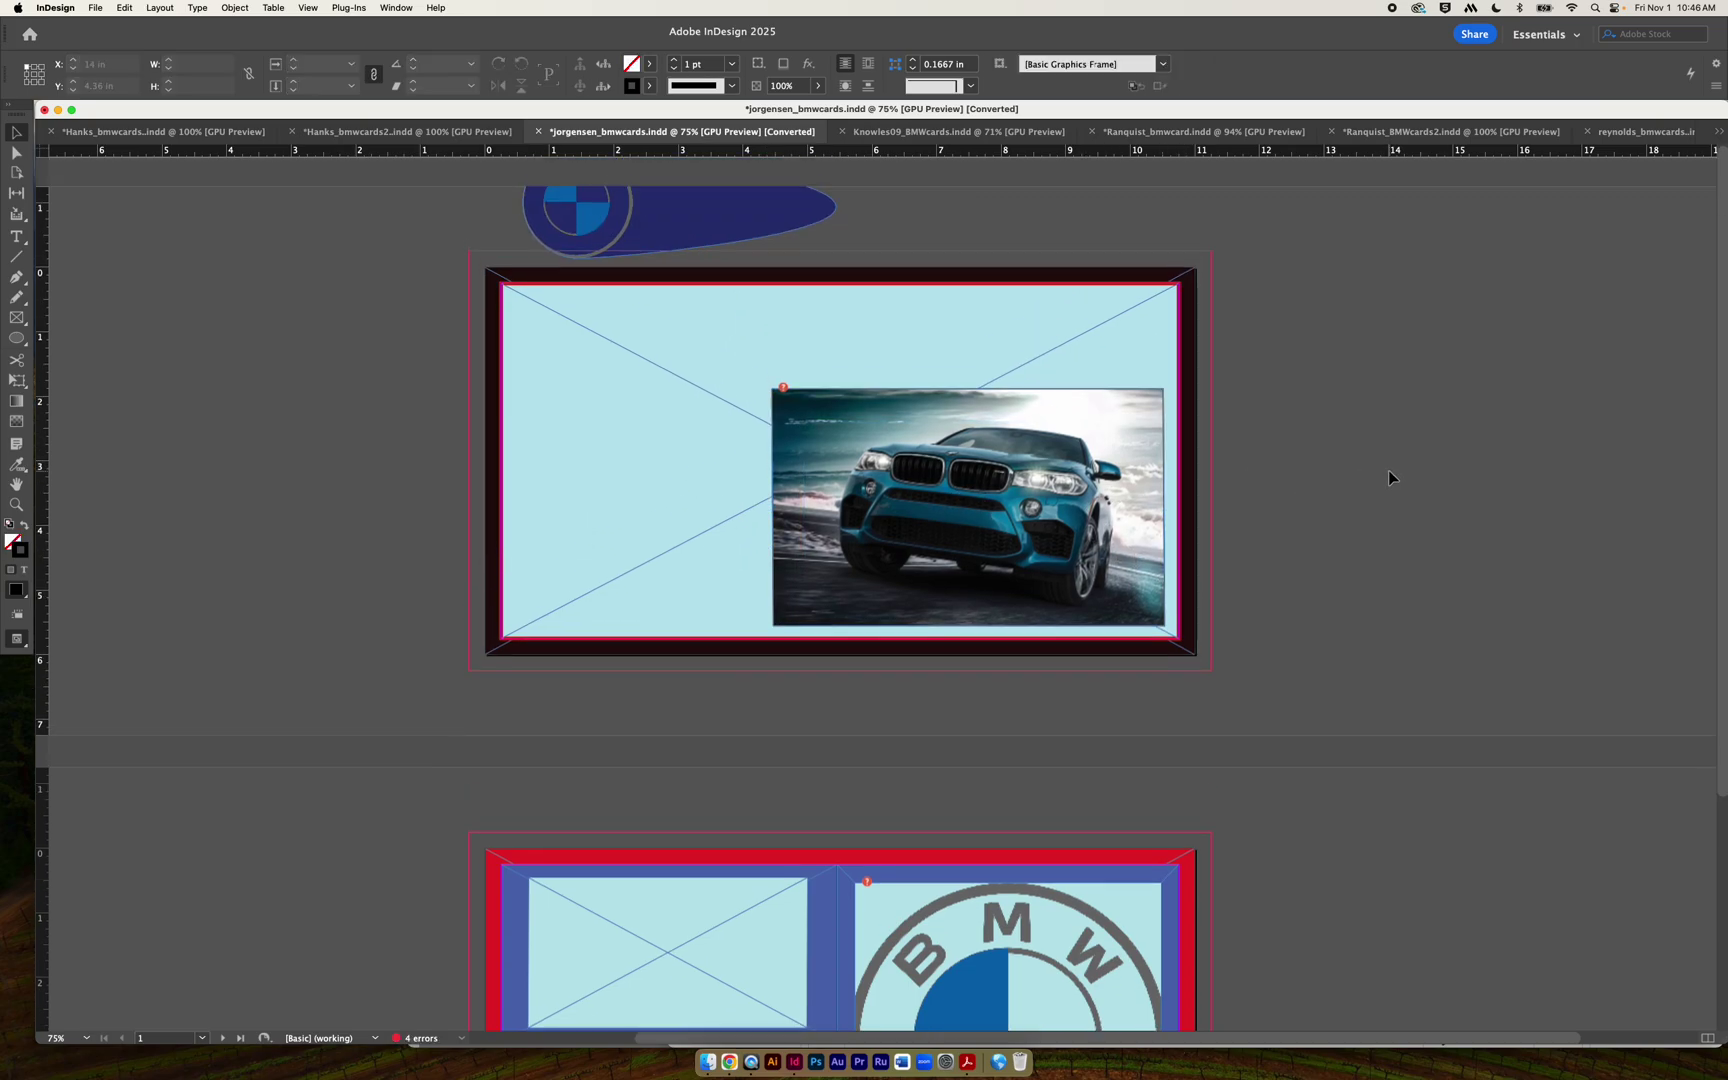
Compare the repositioned car photo and black border on the first card with the second card's layout.
scroll(1368, 497, "down", 5)
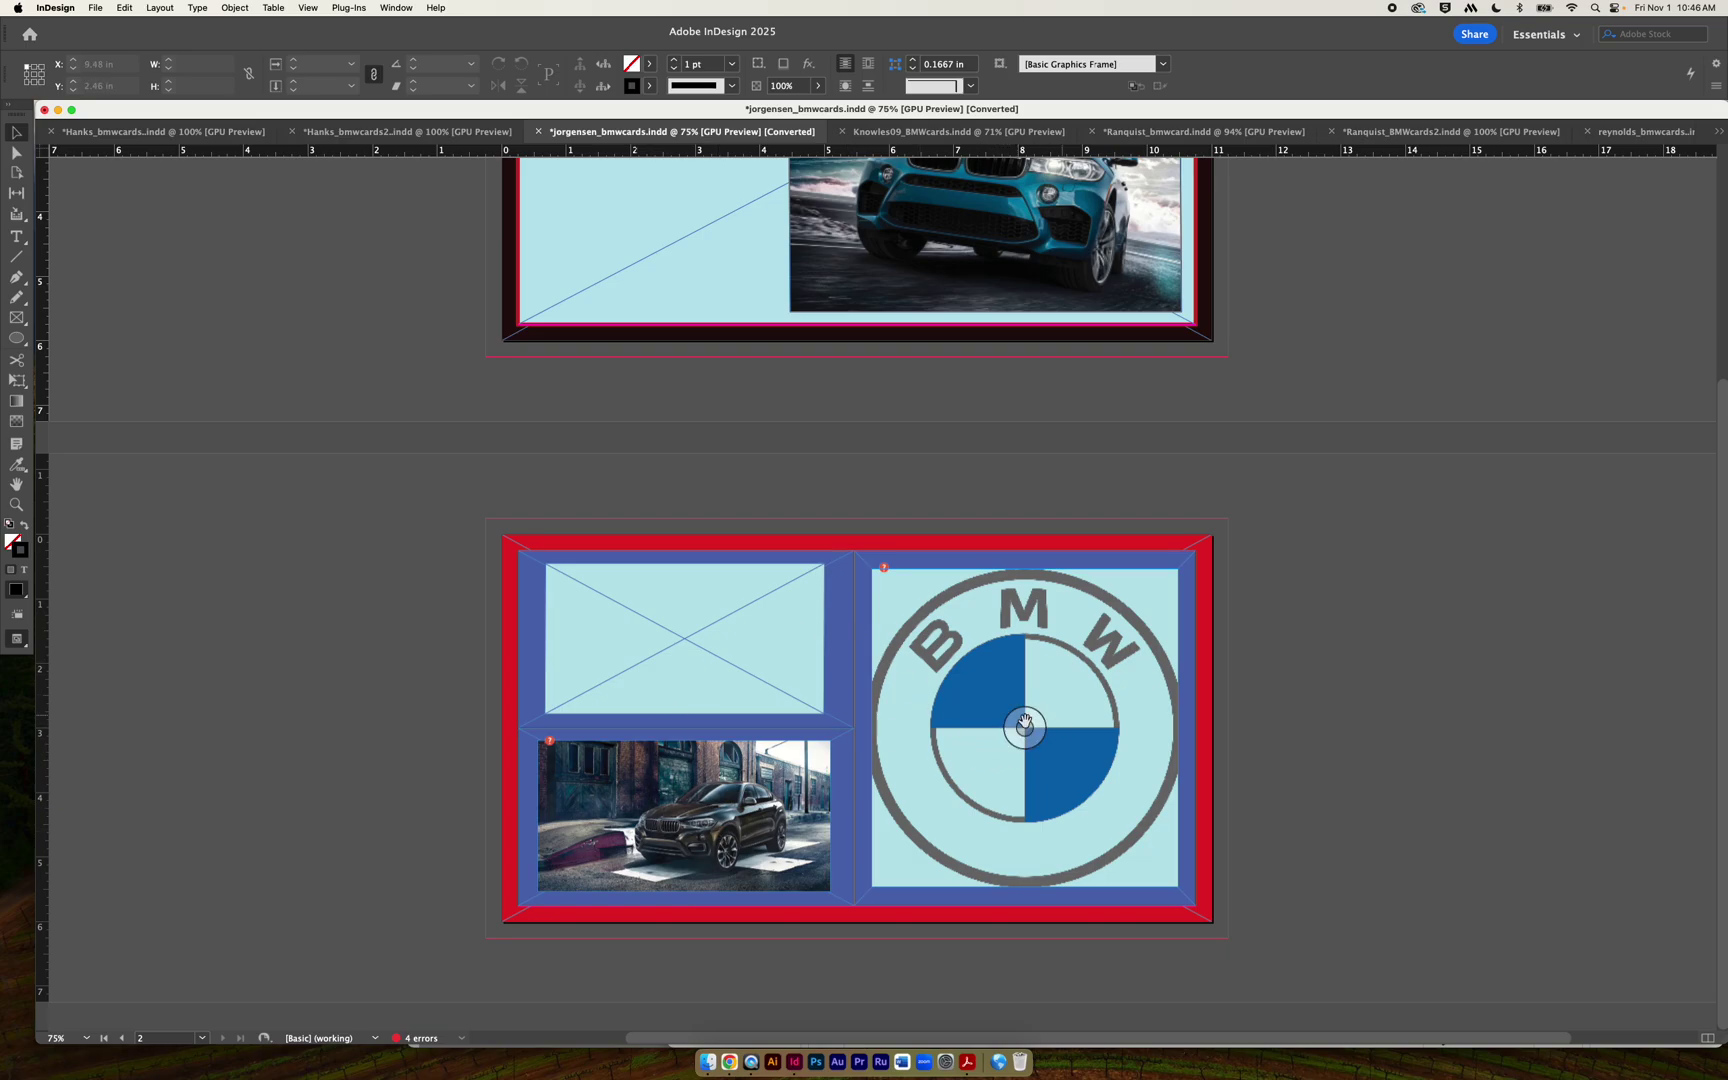
scroll(1028, 722, "up", 4)
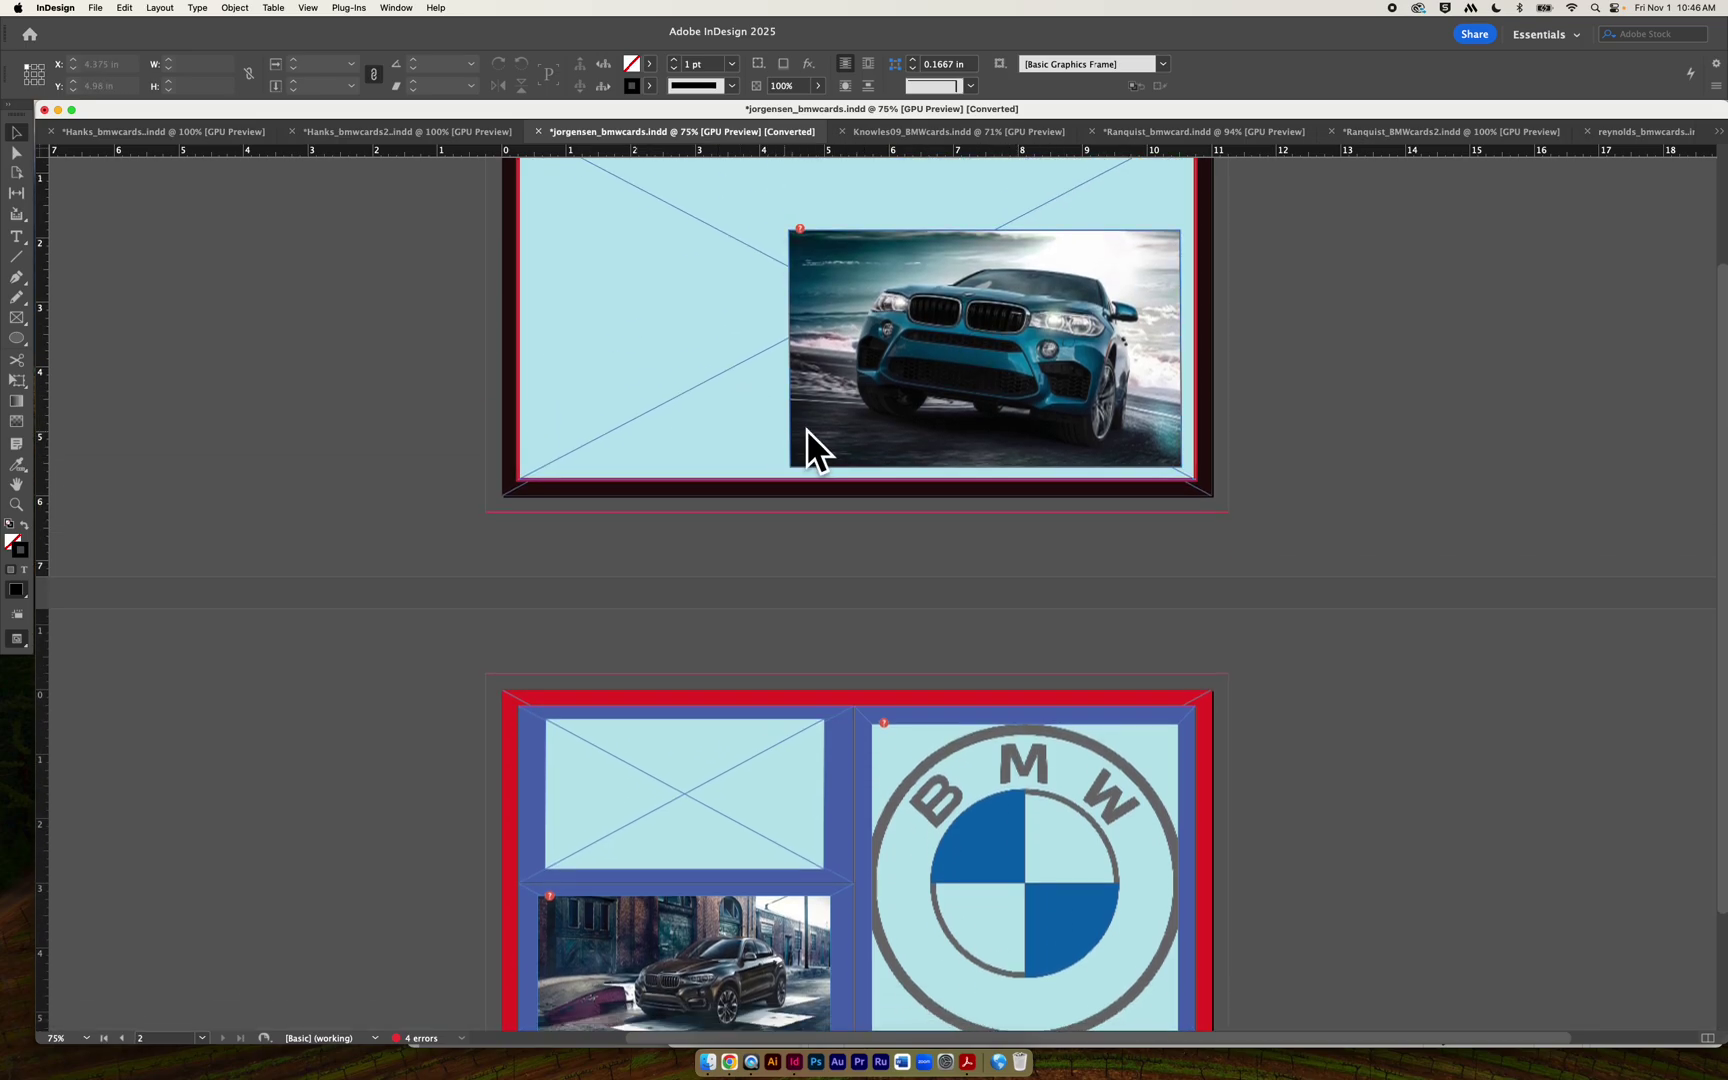
scroll(1249, 548, "up", 2)
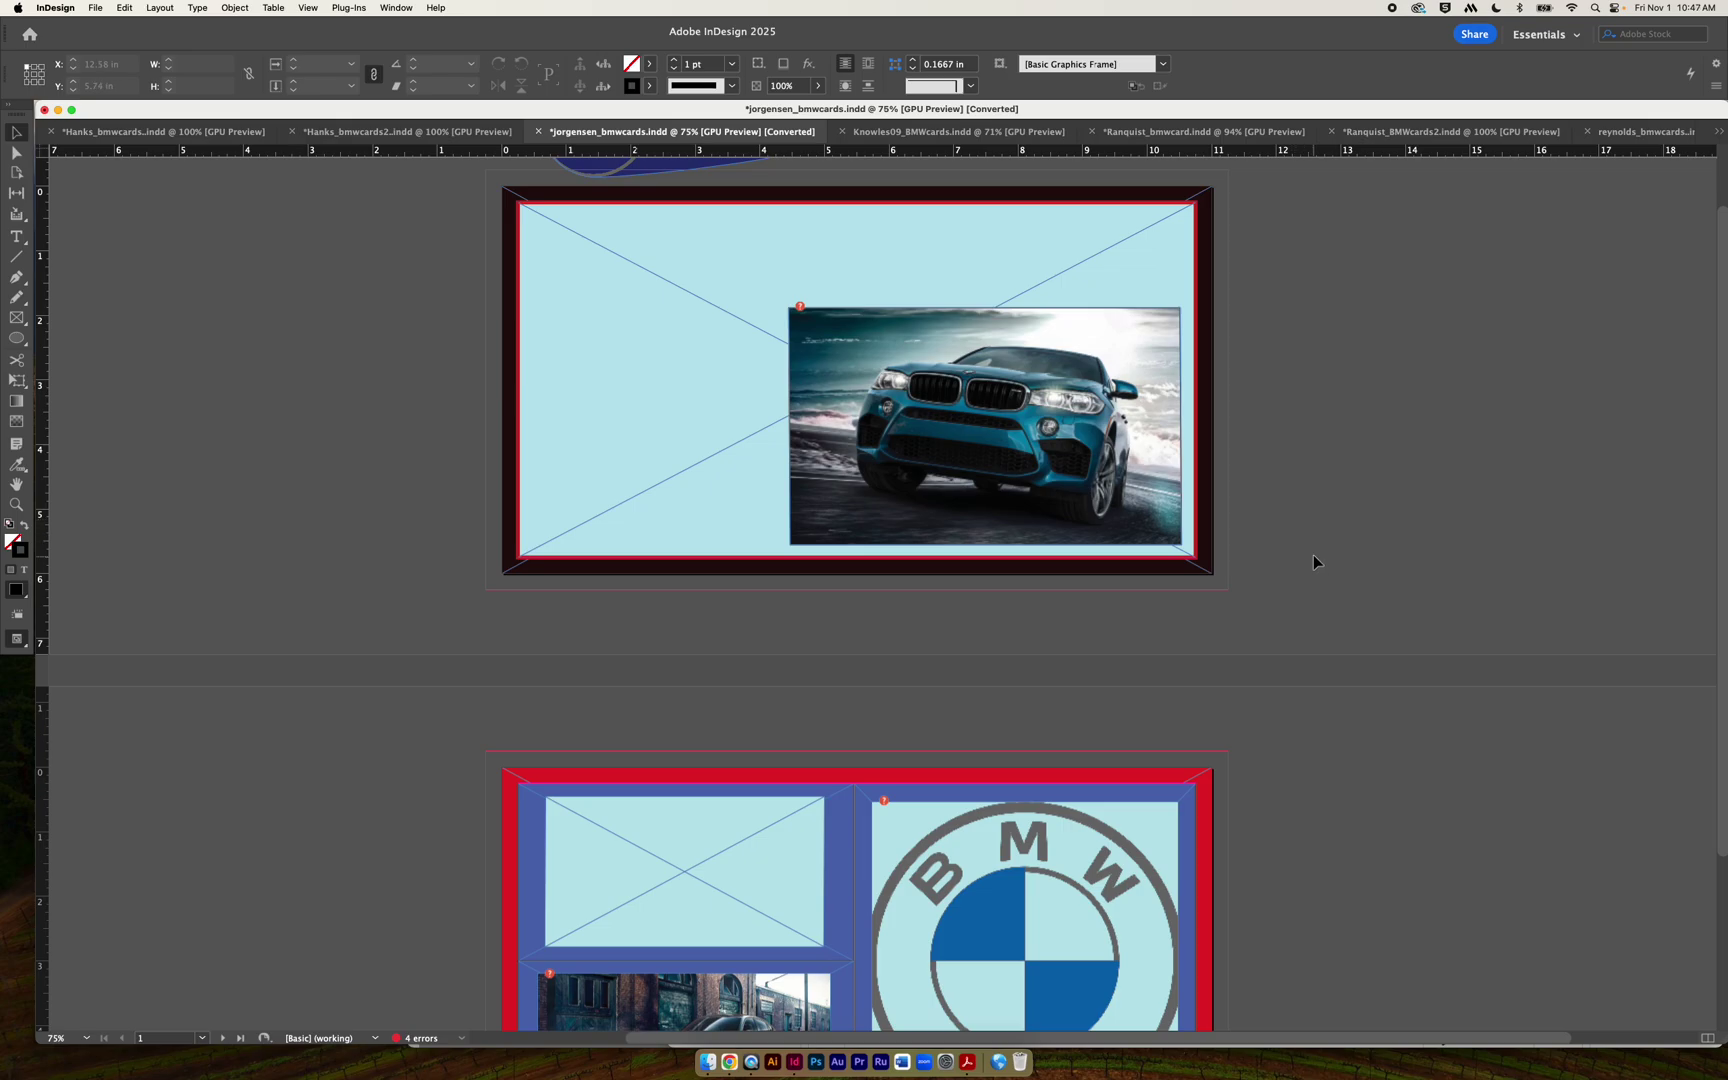
scroll(1331, 554, "up", 3)
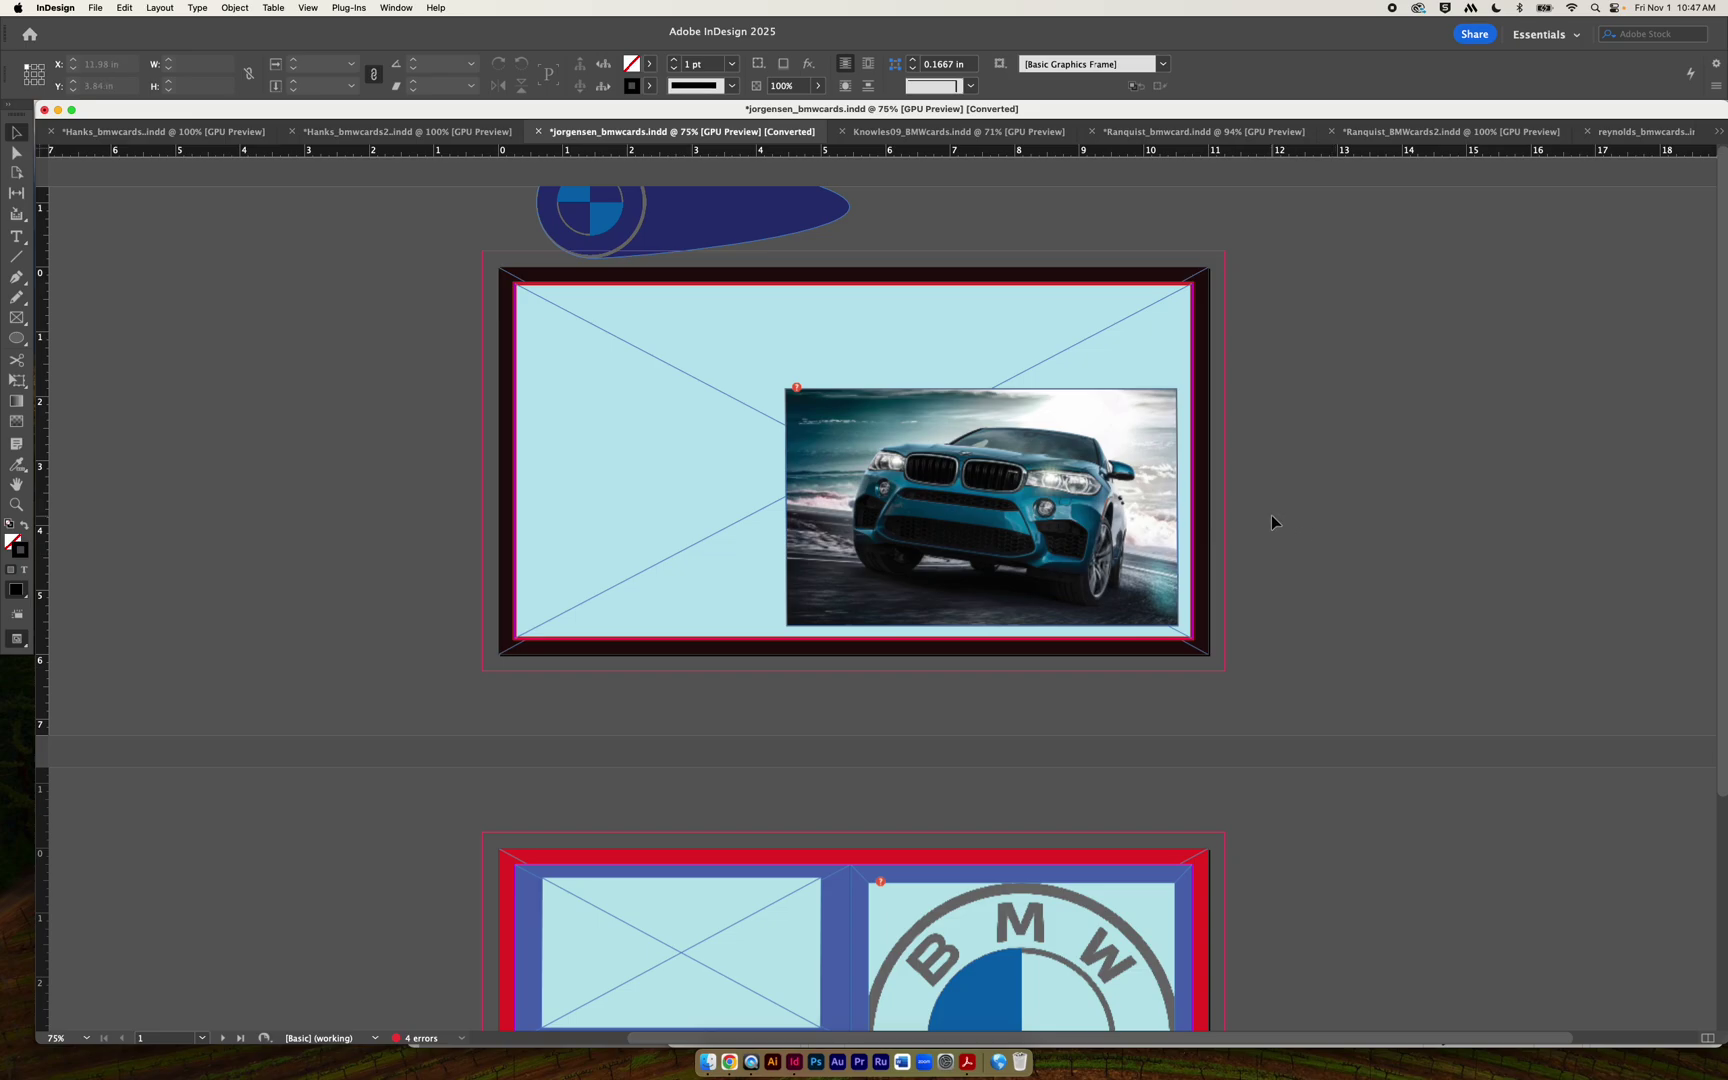
scroll(1420, 410, "down", 3)
scroll(1400, 411, "up", 3)
scroll(1400, 411, "left", 1)
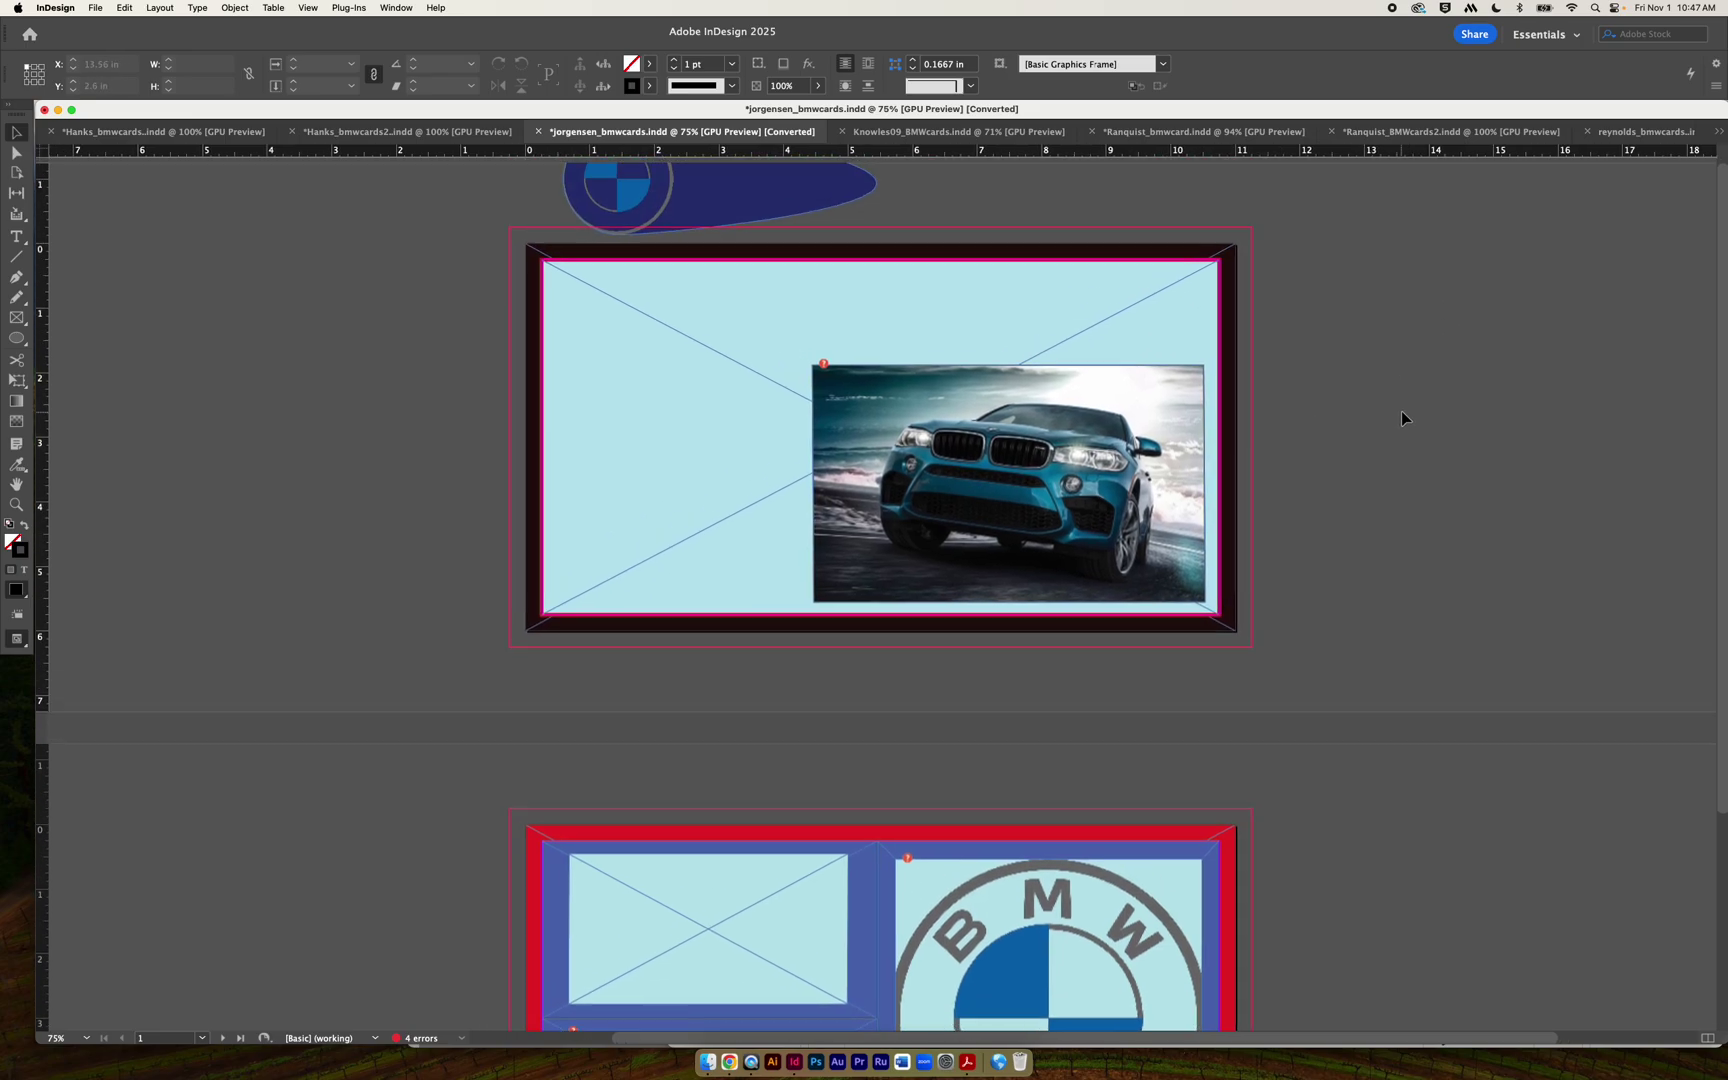
Extend all four edges of the first card's black border frame to the 0.25 in bleed, making it 11.5 × 6.5 in.
left_click(1235, 311)
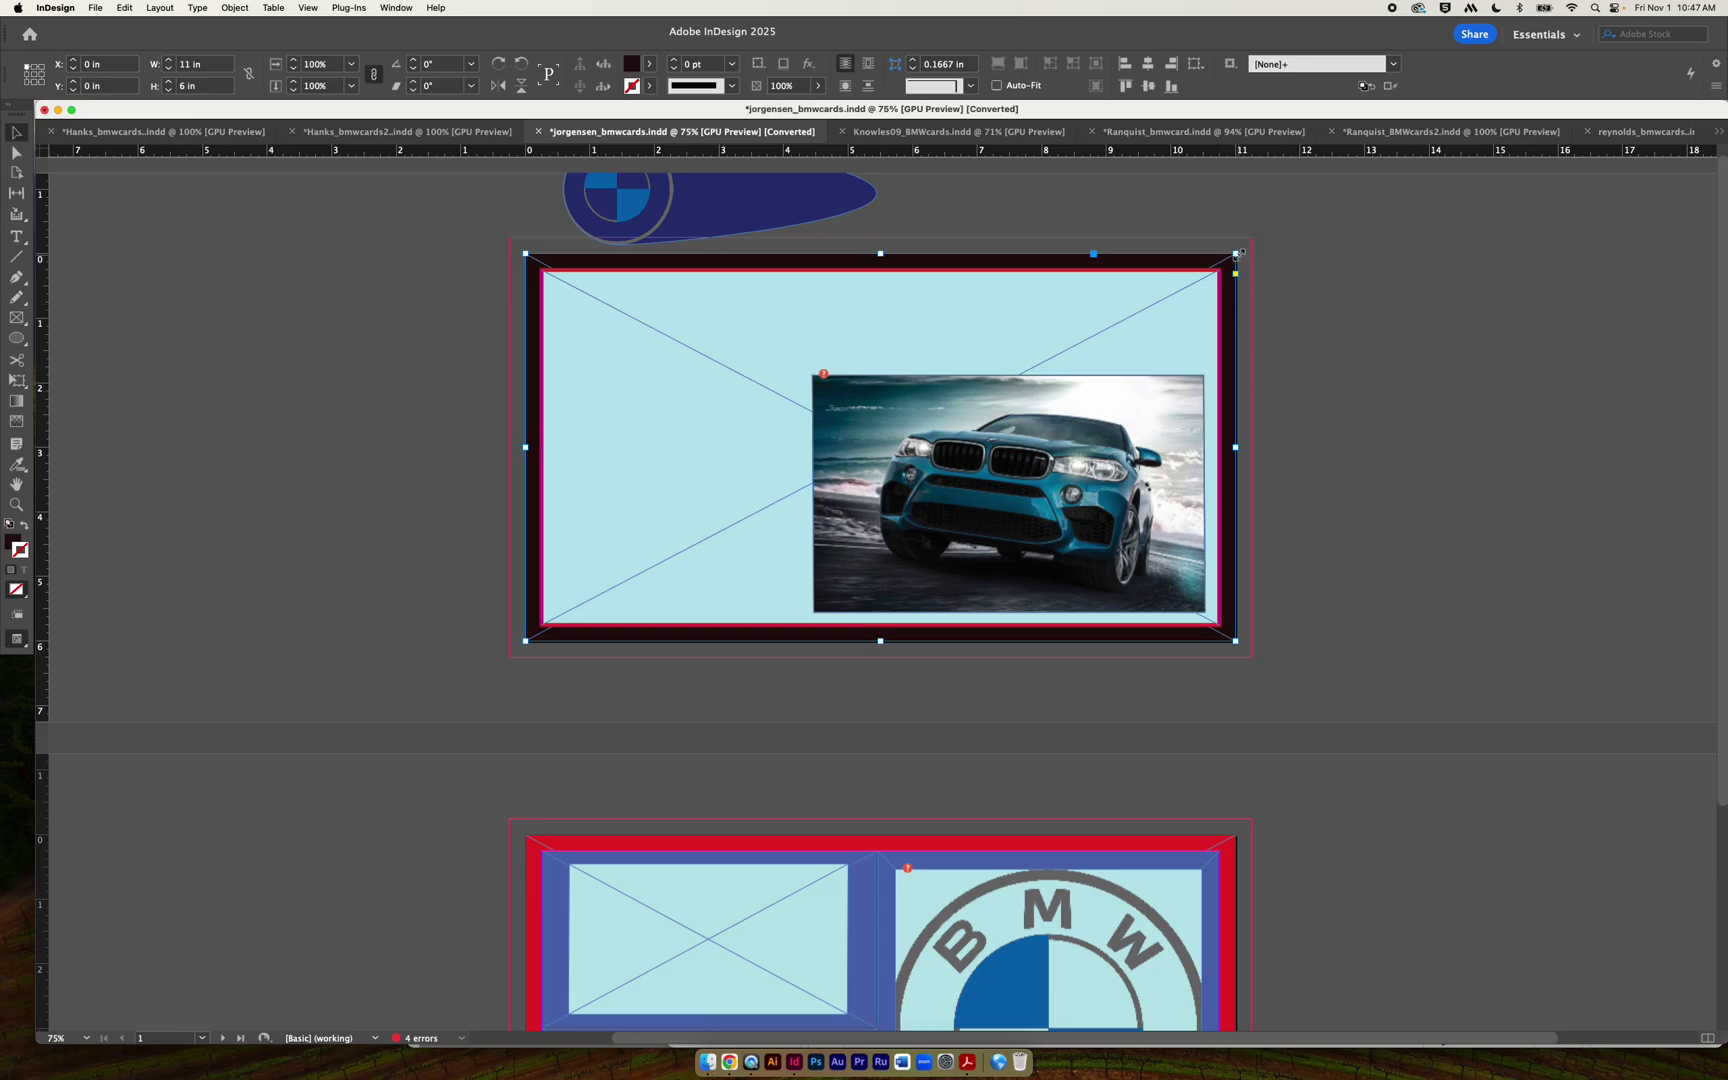
left_click_drag(881, 254, 881, 237)
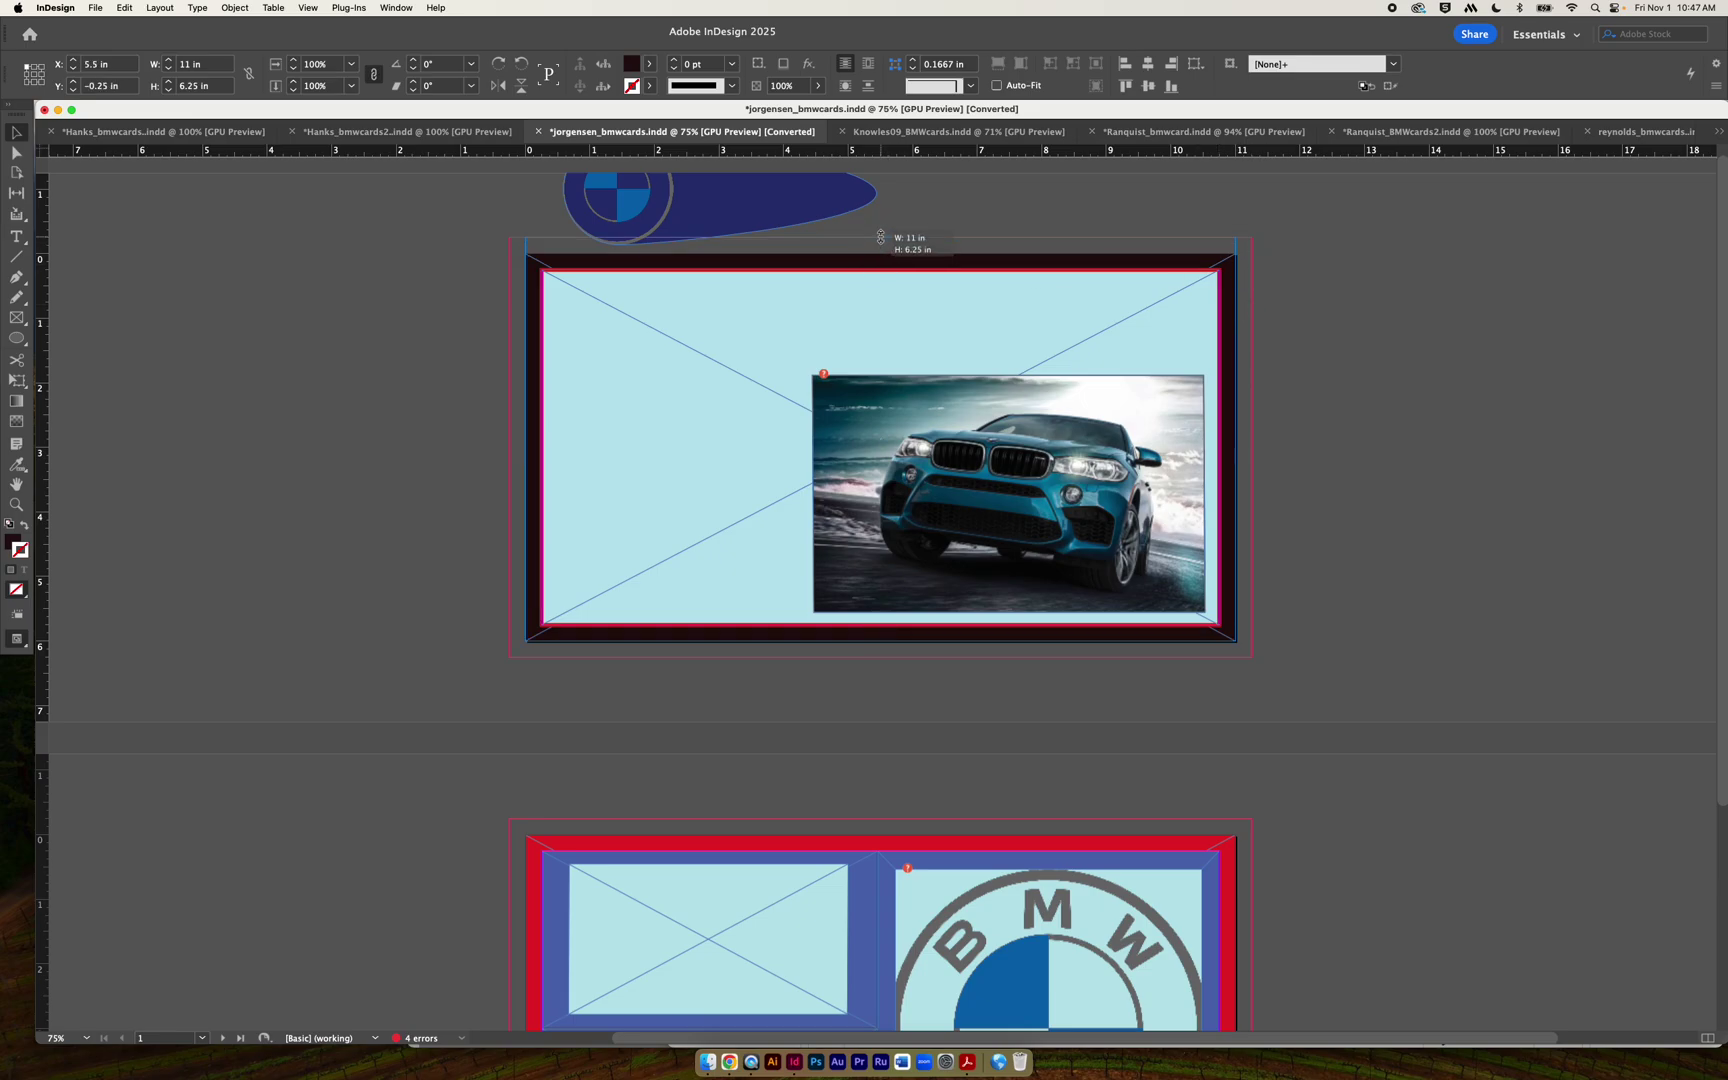
left_click_drag(1236, 438, 1251, 439)
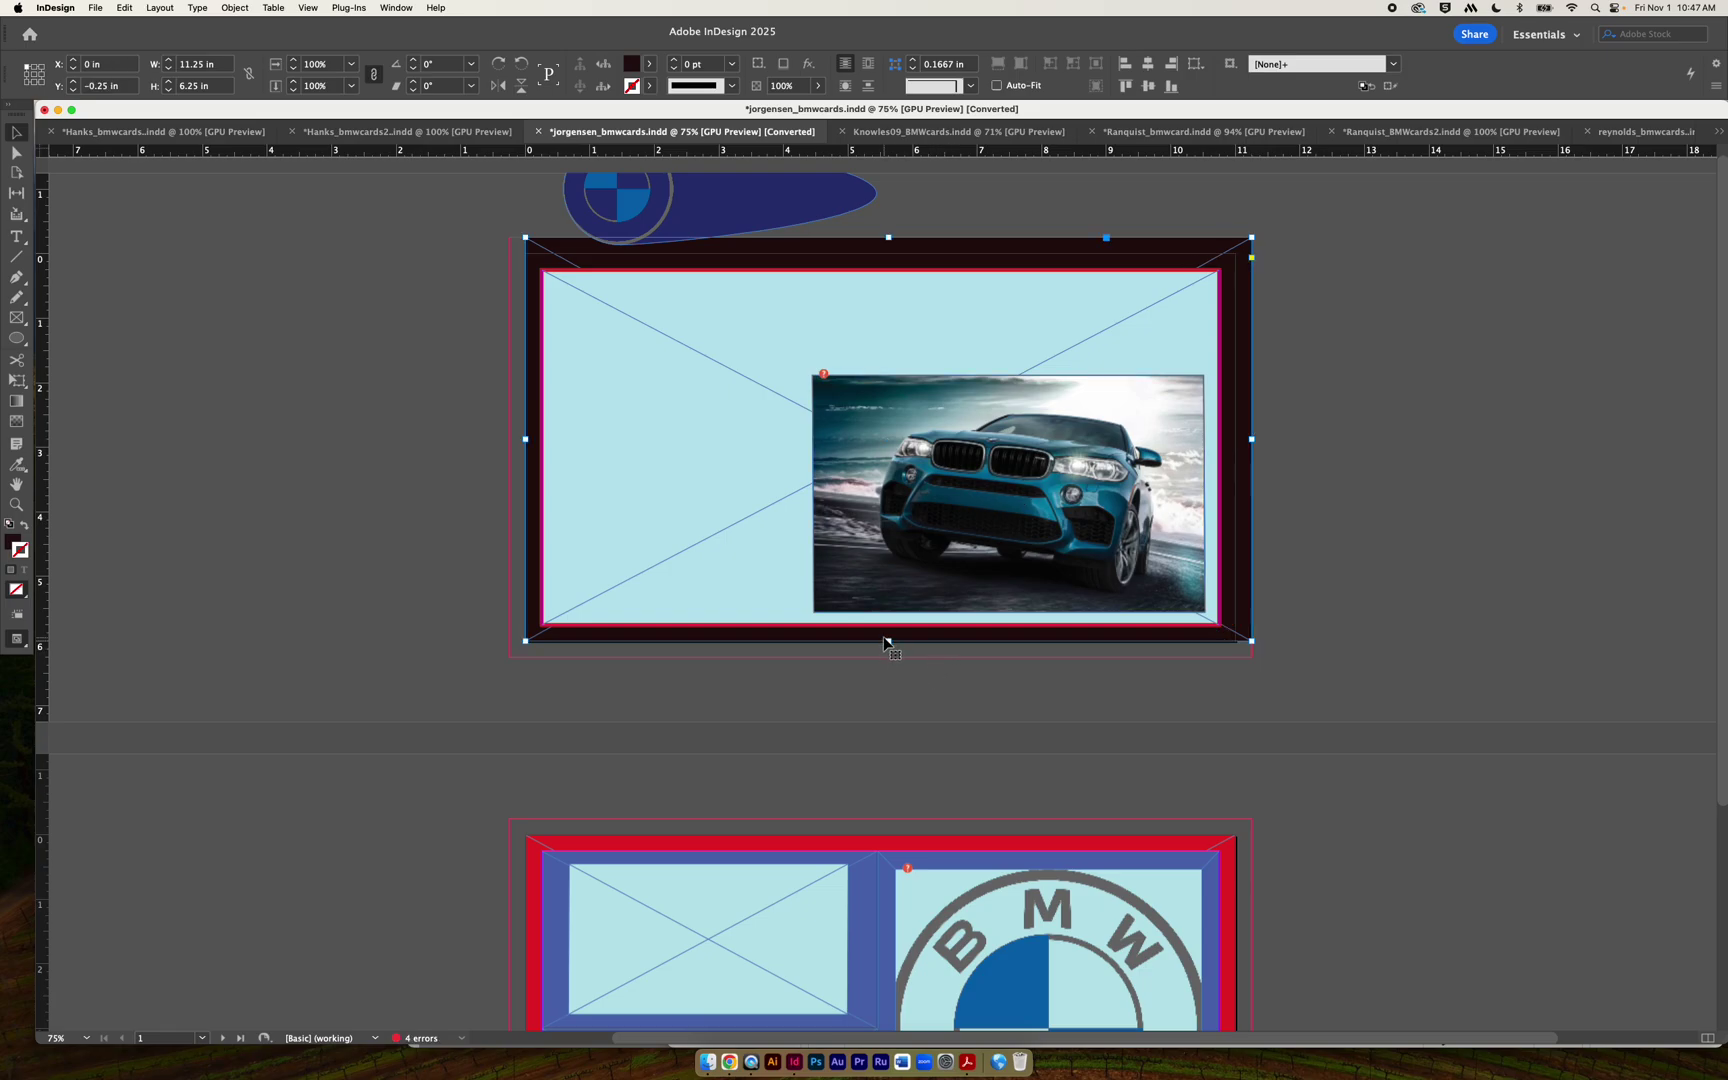
left_click_drag(888, 640, 886, 657)
left_click_drag(525, 448, 510, 448)
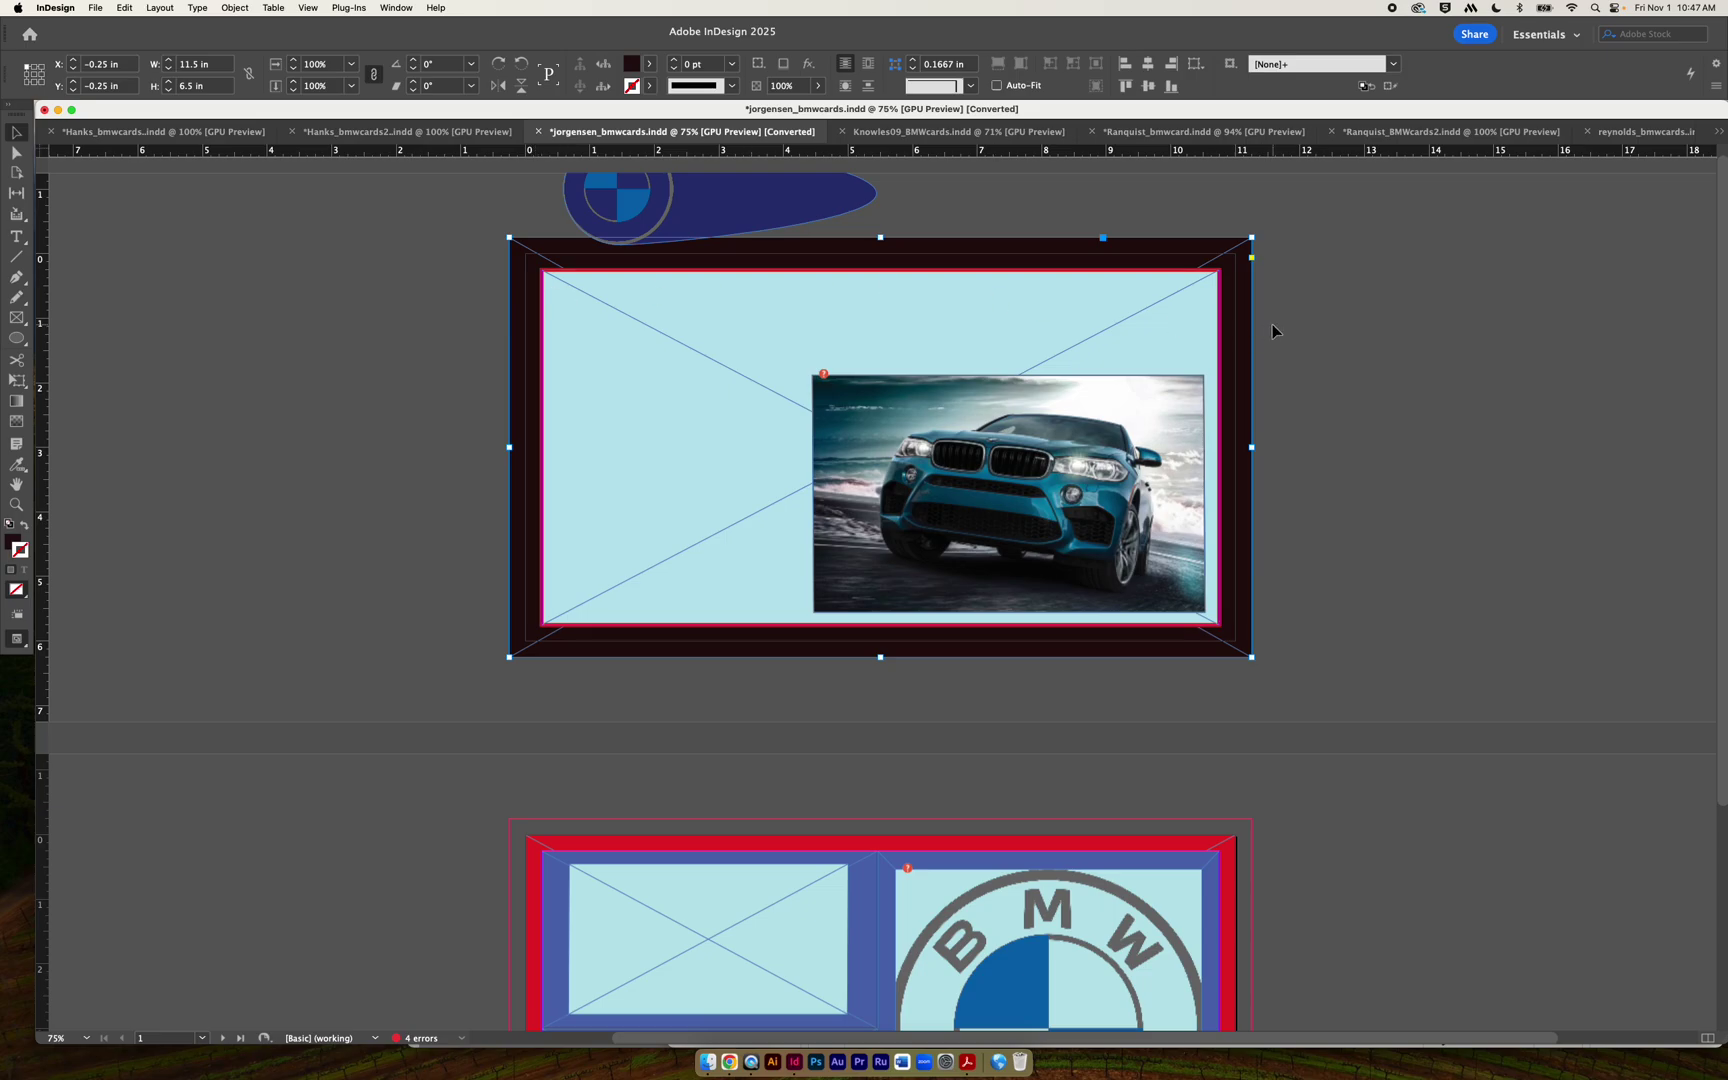
Deselect the border frame and set the screen mode to Preview.
left_click(433, 357)
left_click(333, 10)
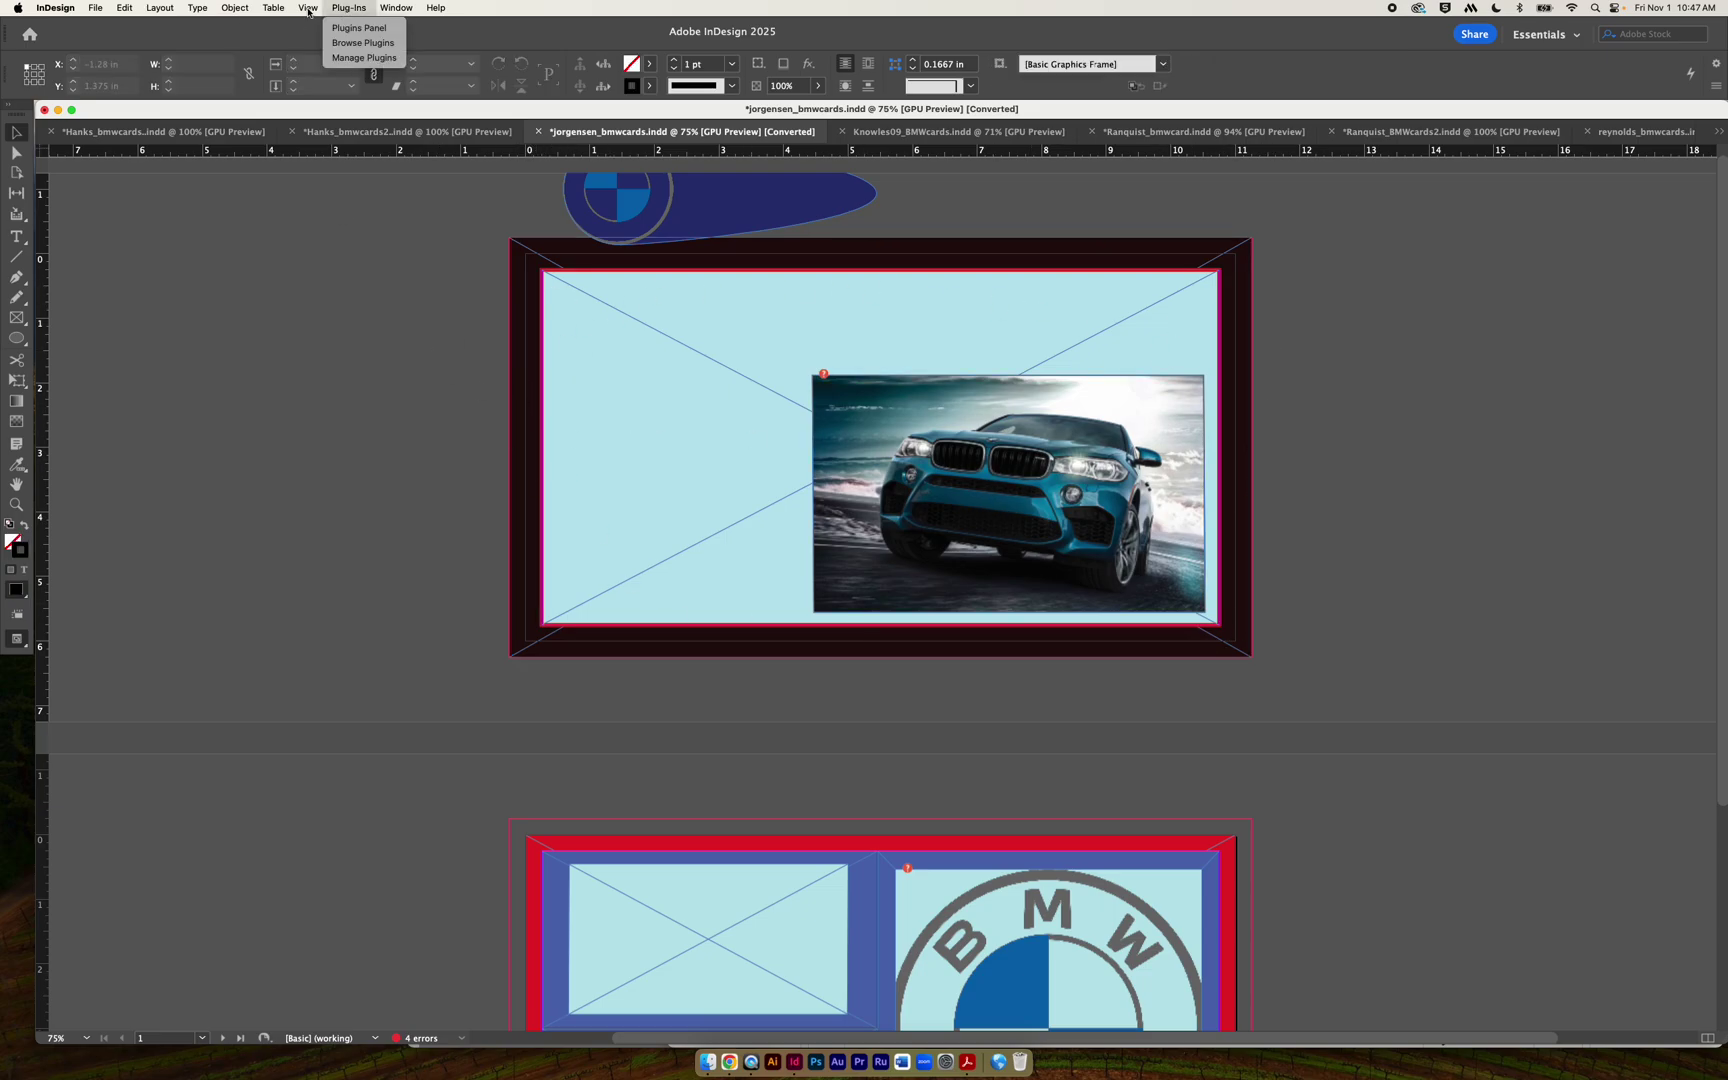
mouse_move(300, 10)
mouse_move(380, 243)
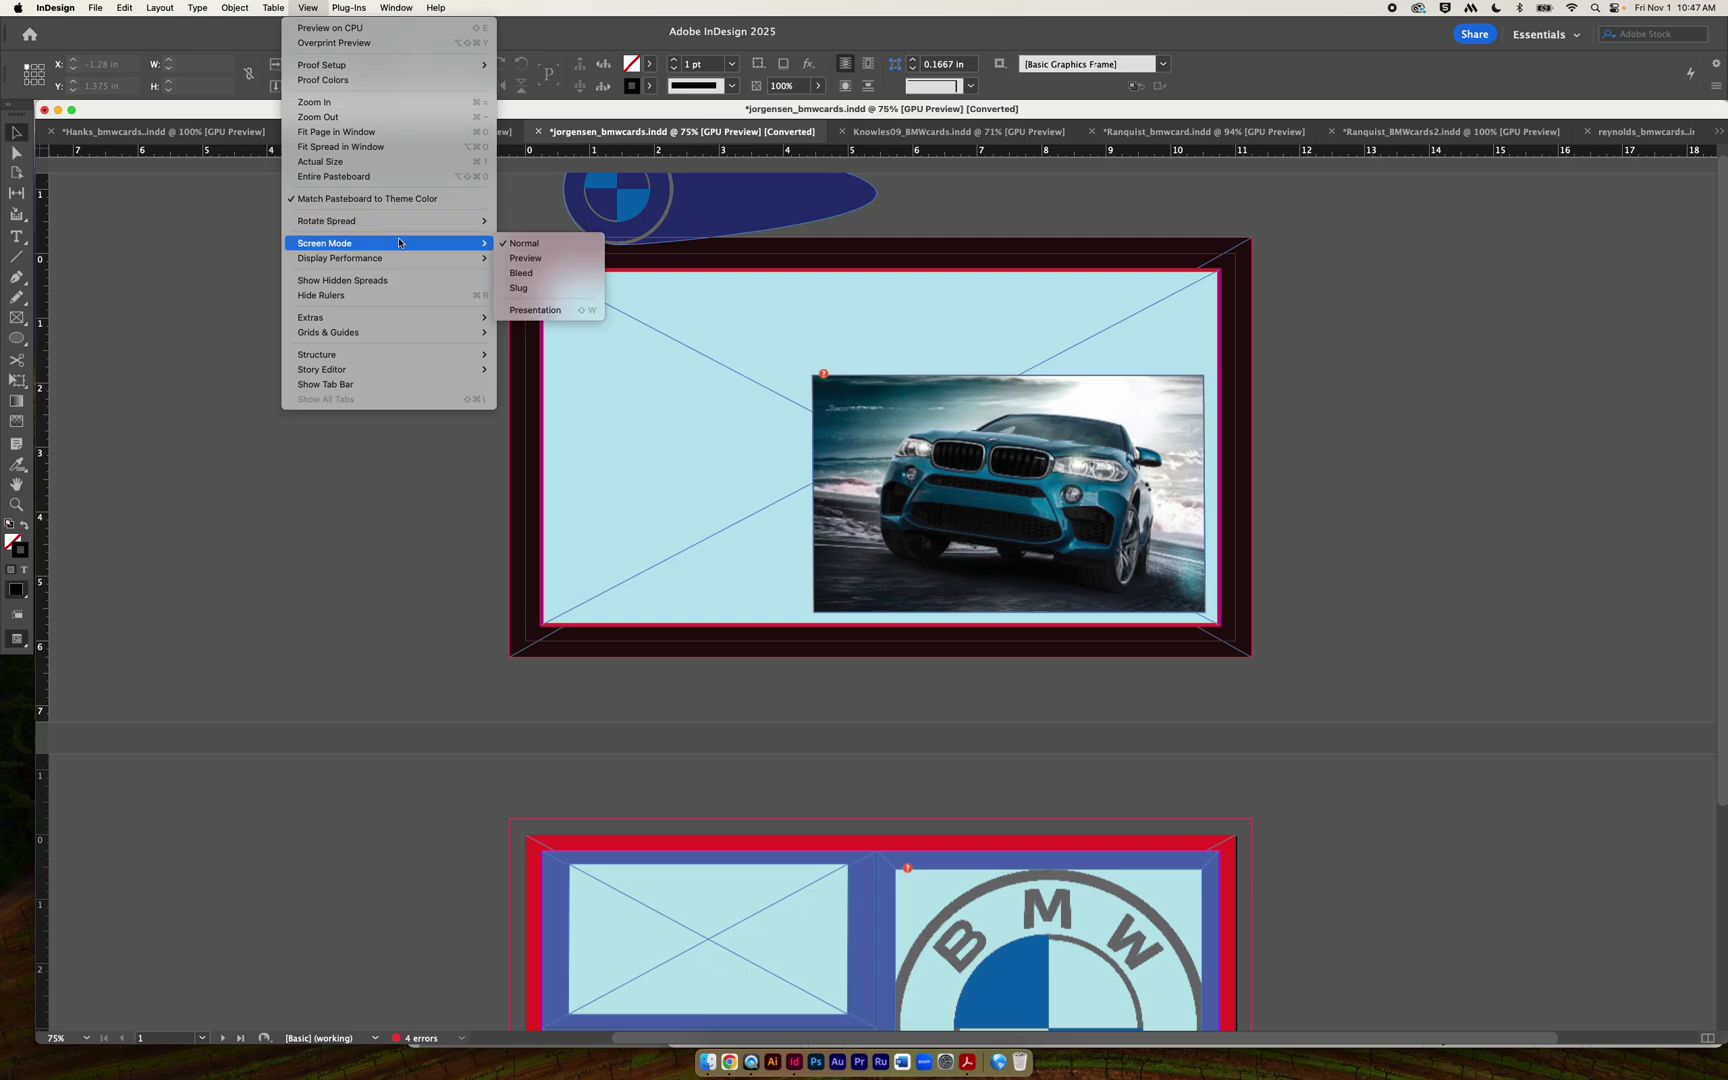
left_click(525, 258)
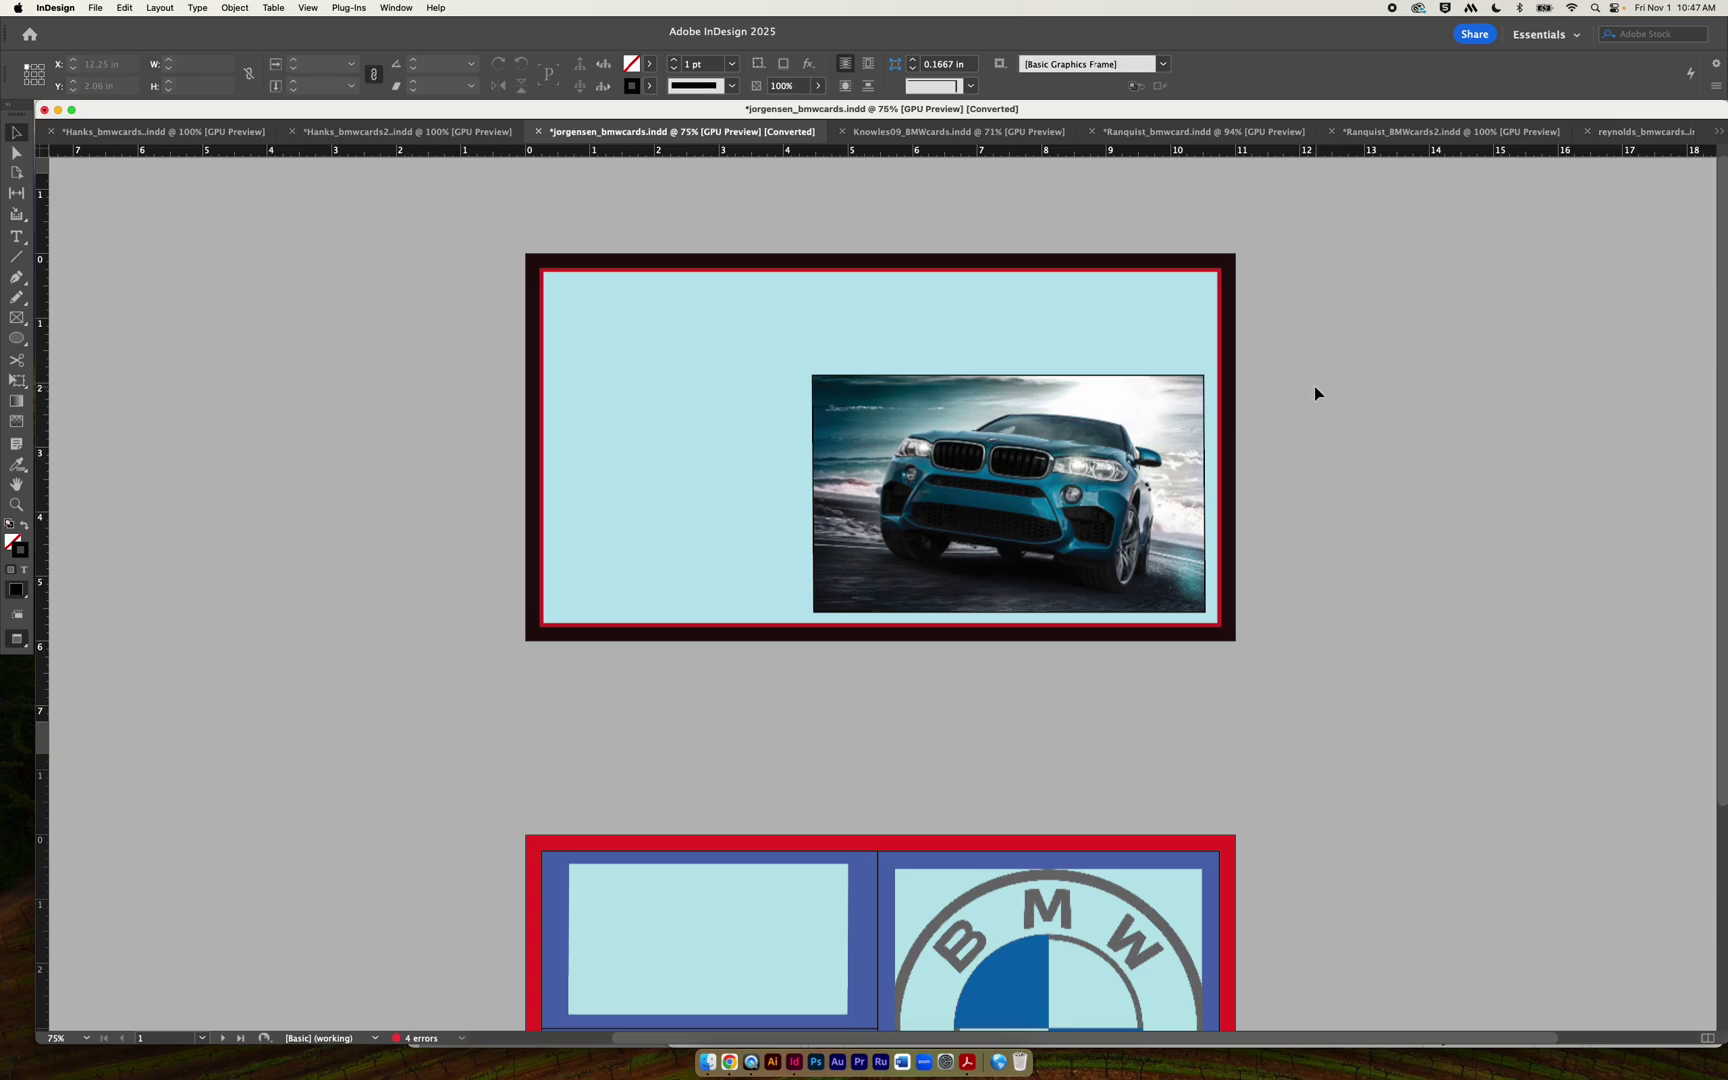
Examine both cards in Preview, comparing the first card's borders and car photo with the second card's panels and logo.
scroll(1312, 395, "down", 4)
scroll(1310, 400, "down", 1)
scroll(1310, 400, "up", 3)
scroll(1310, 400, "down", 5)
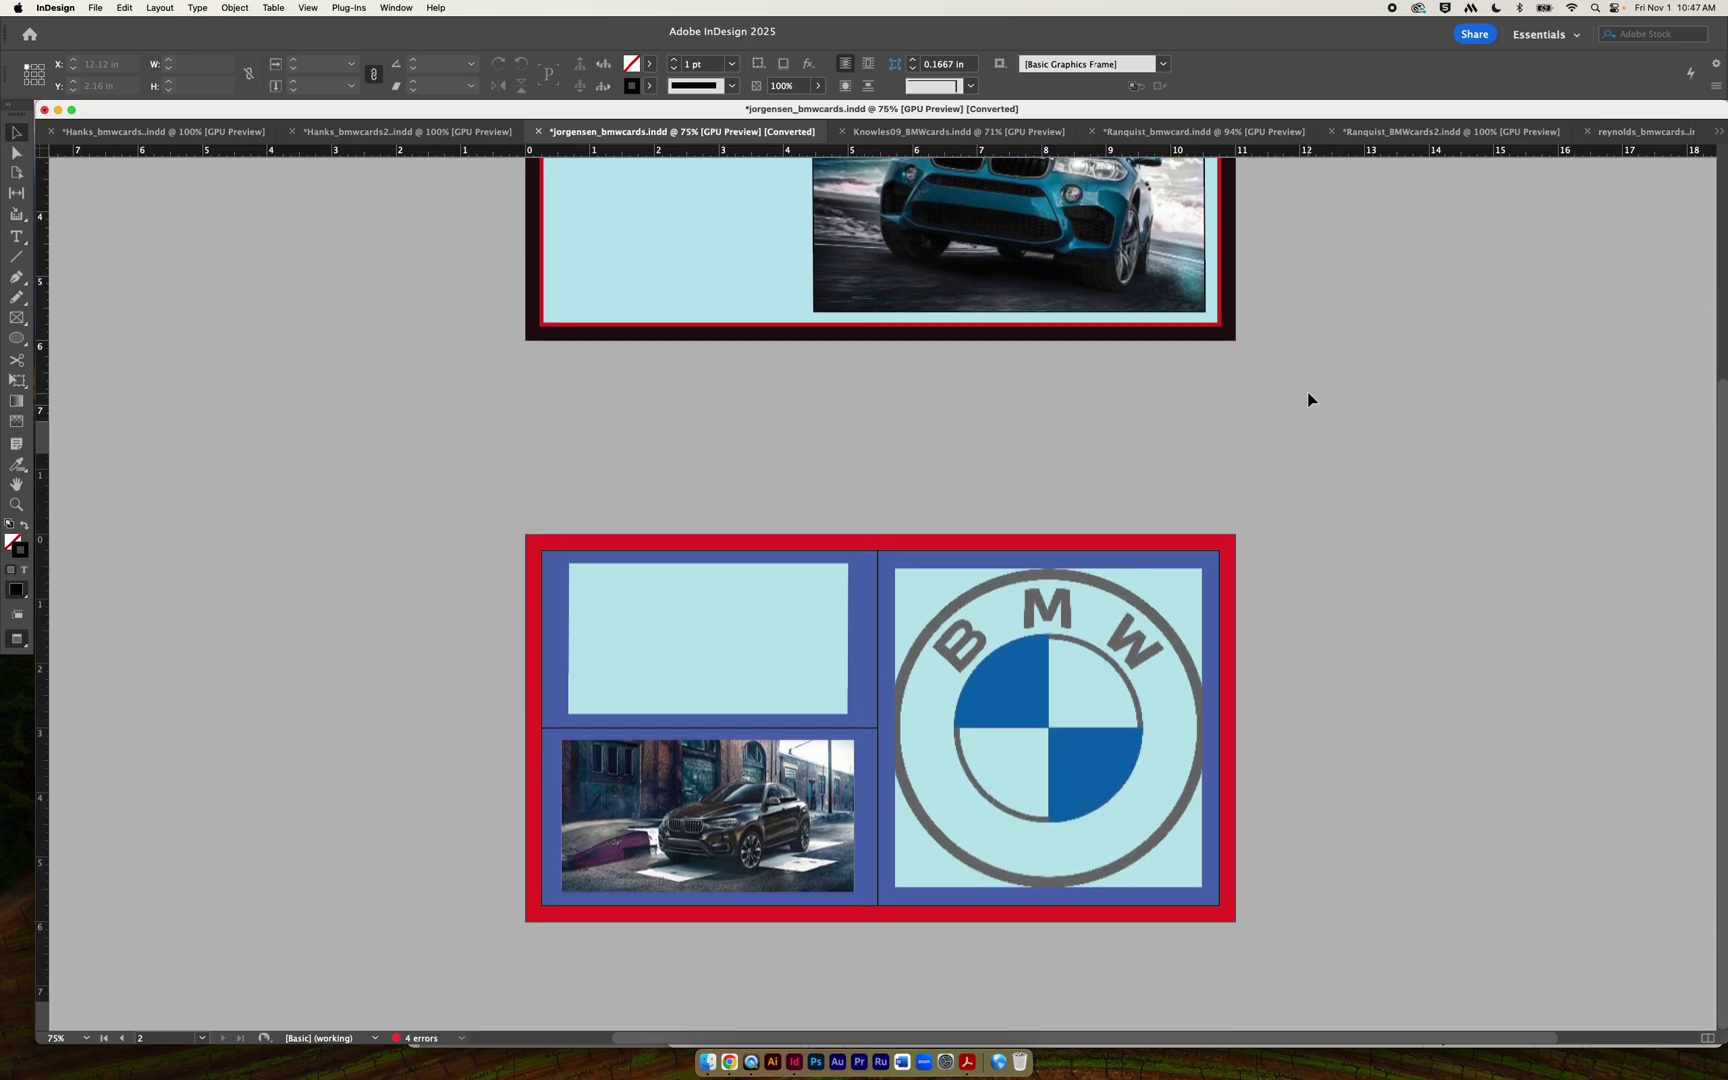
scroll(1310, 400, "up", 6)
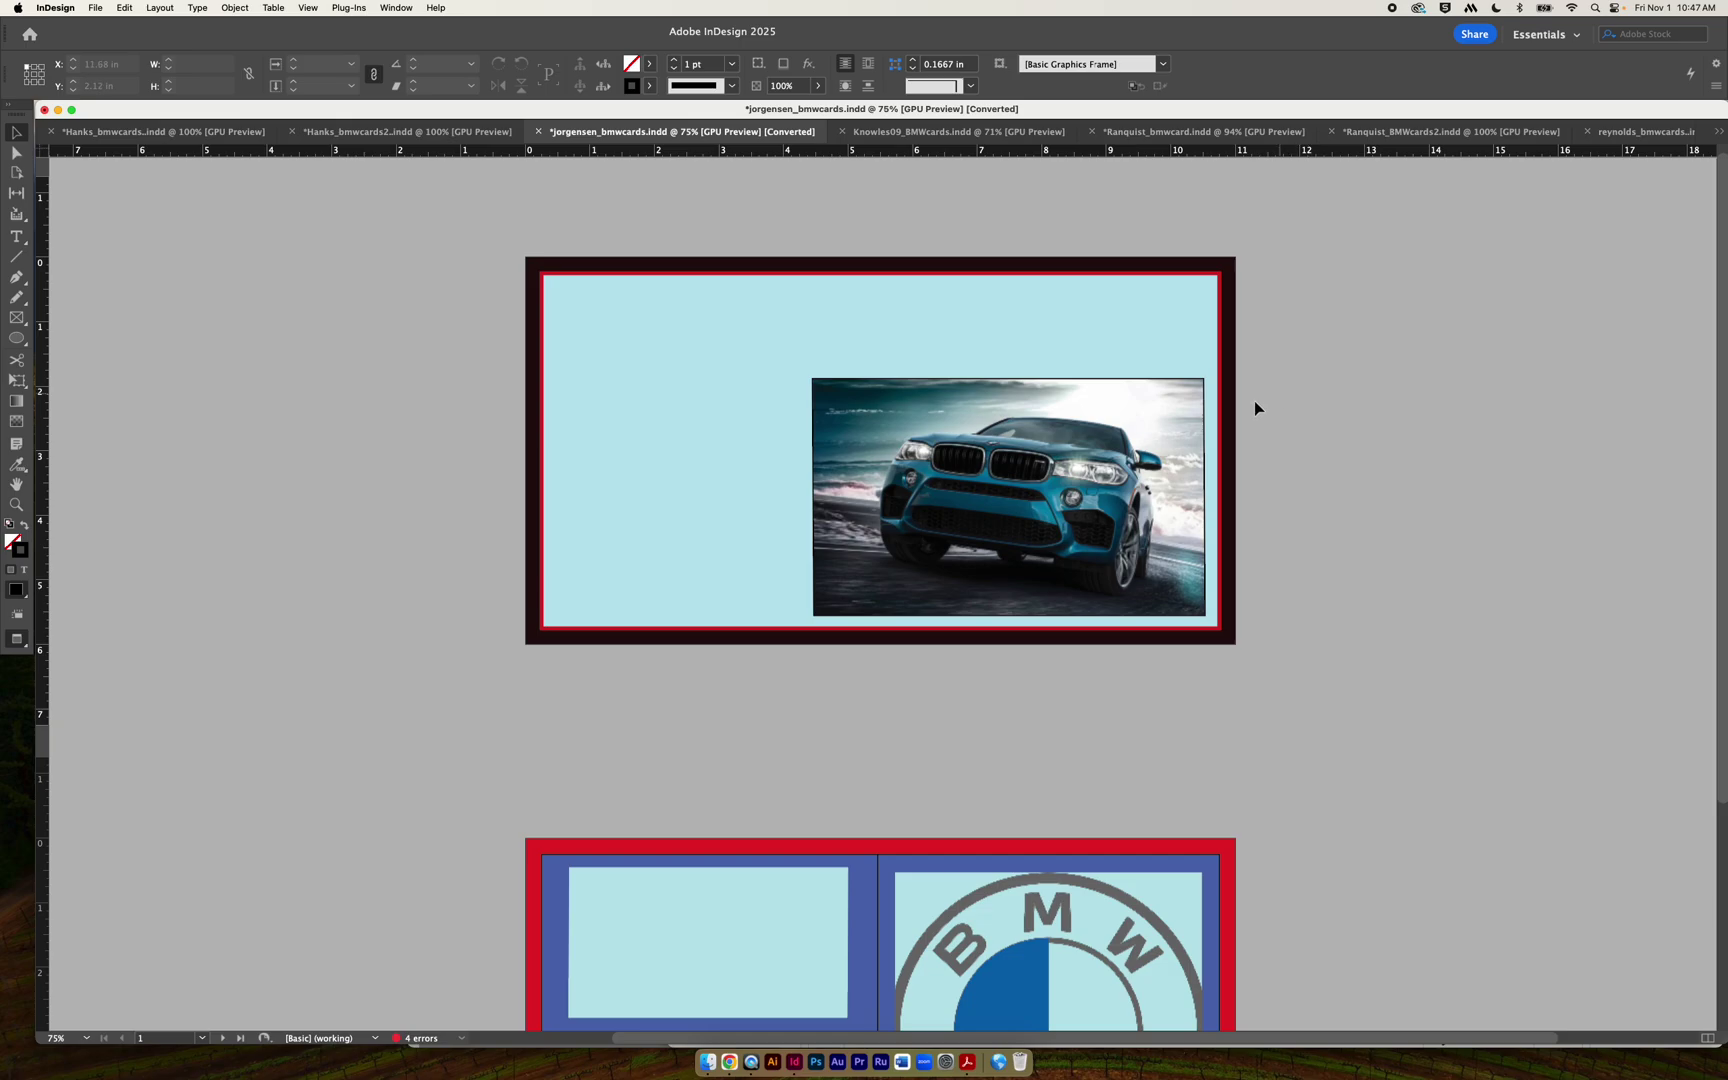
scroll(1265, 400, "down", 3)
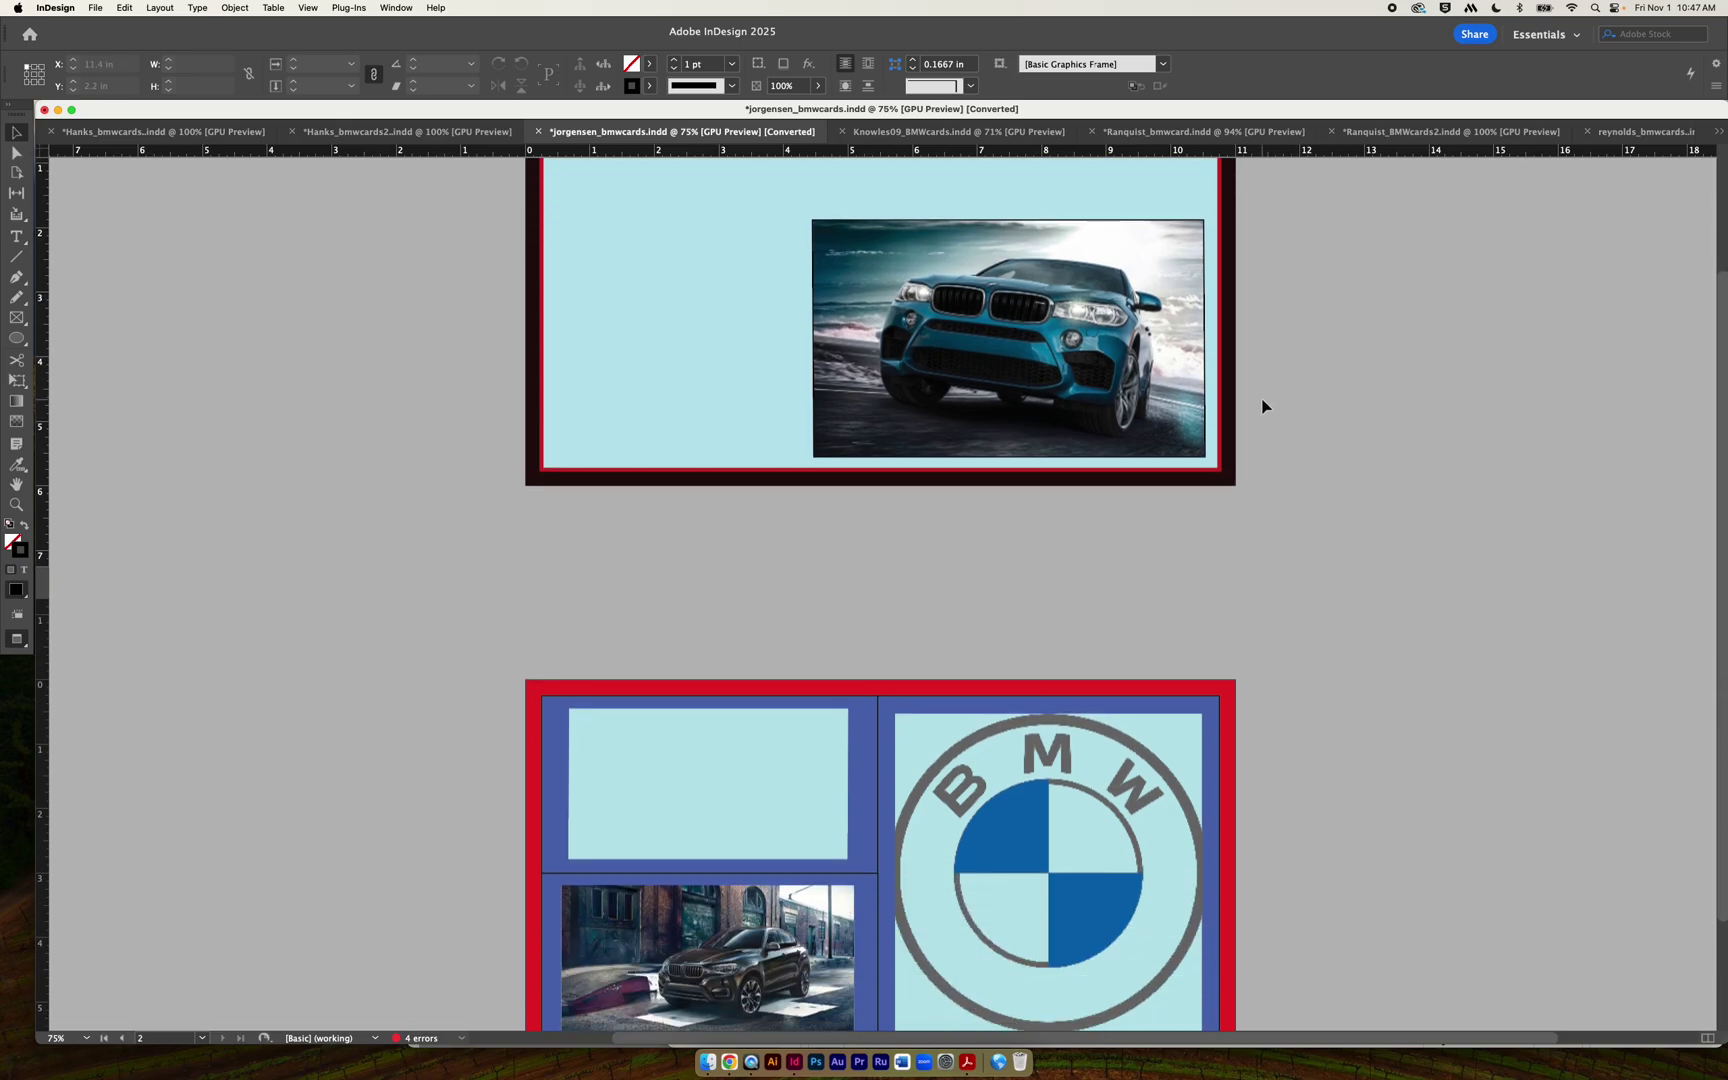
scroll(1263, 405, "up", 1)
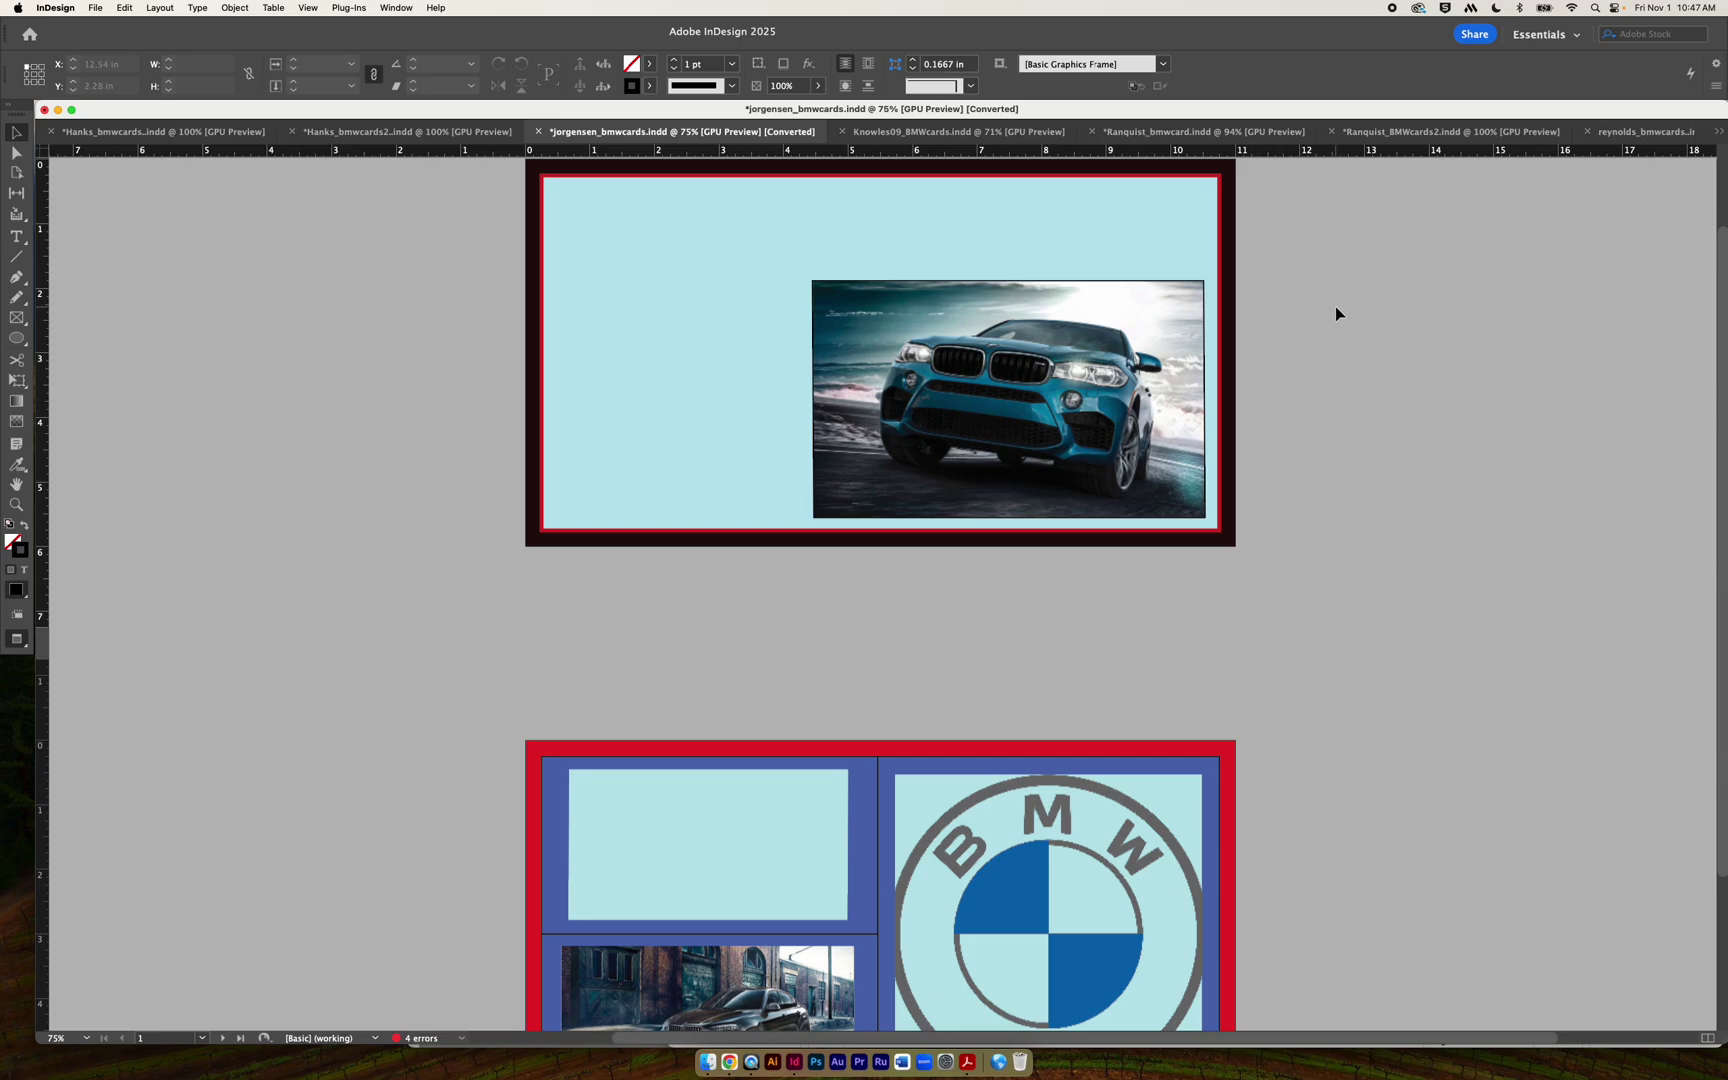
scroll(1336, 308, "up", 1)
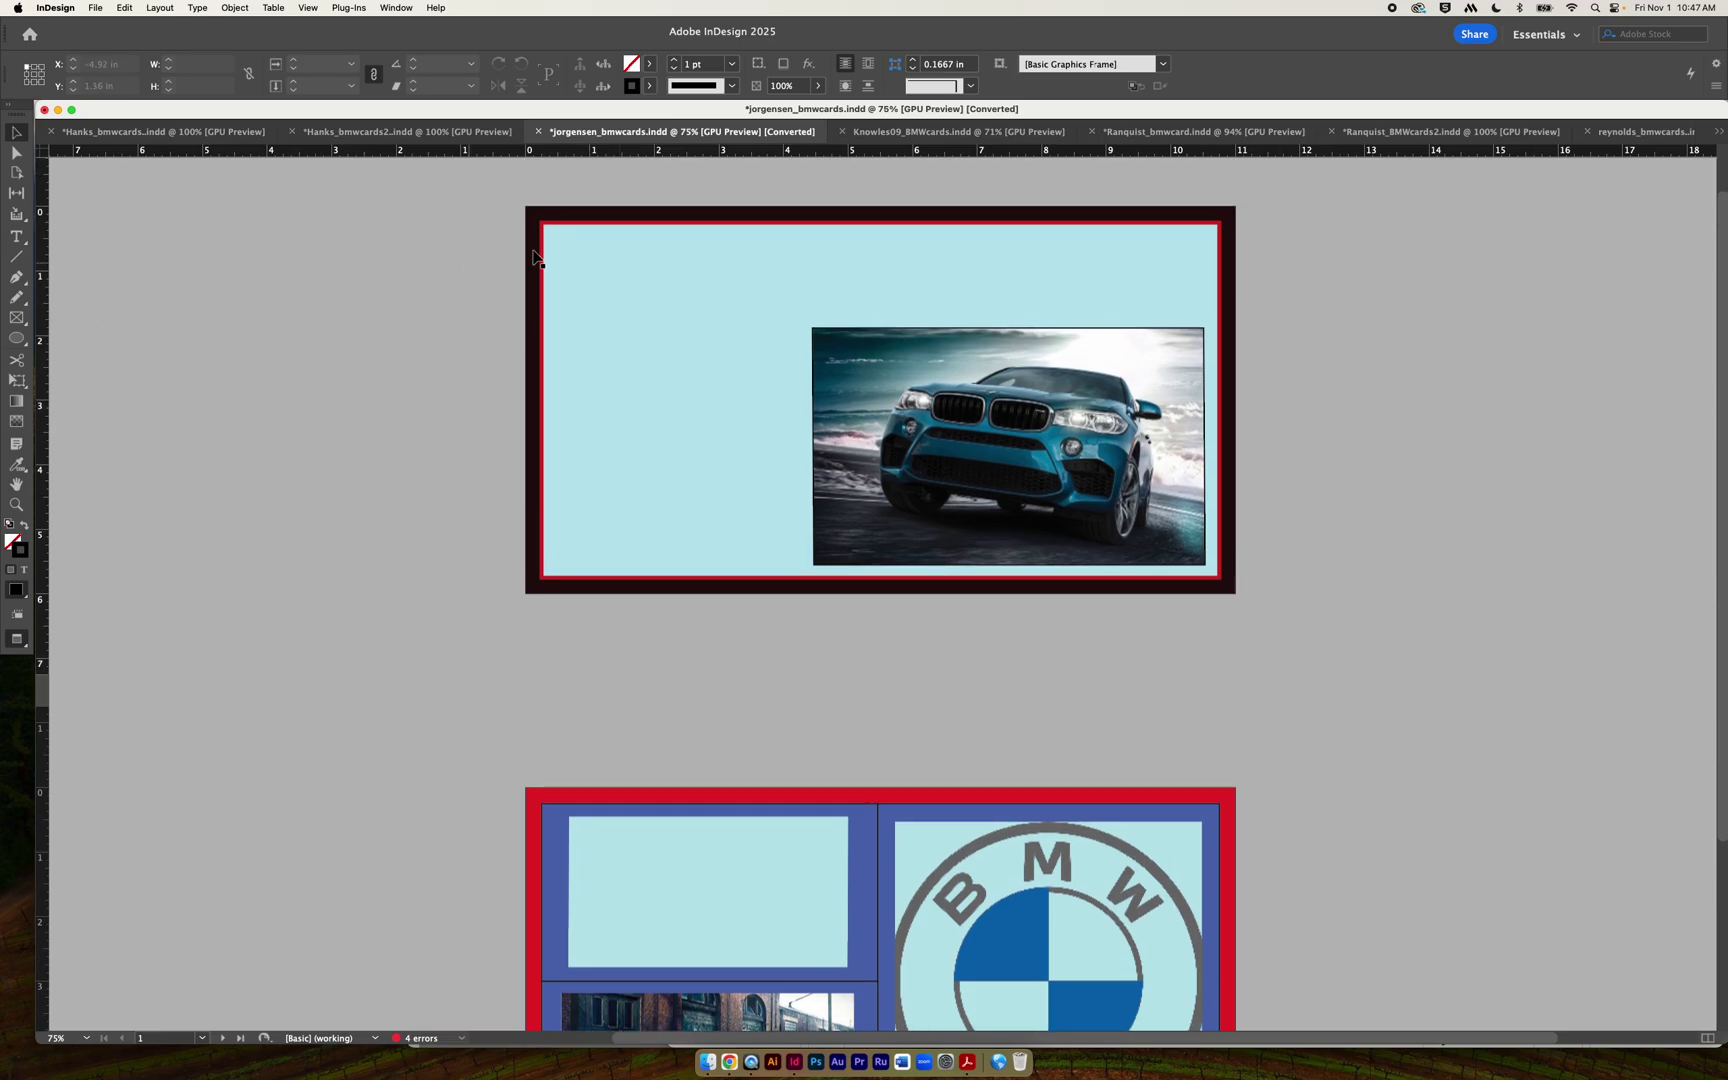
Switch to the Knowles09_BMWcards.indd document and review both card pages, checking how the photos cover the page.
left_click(993, 132)
scroll(1428, 383, "up", 3)
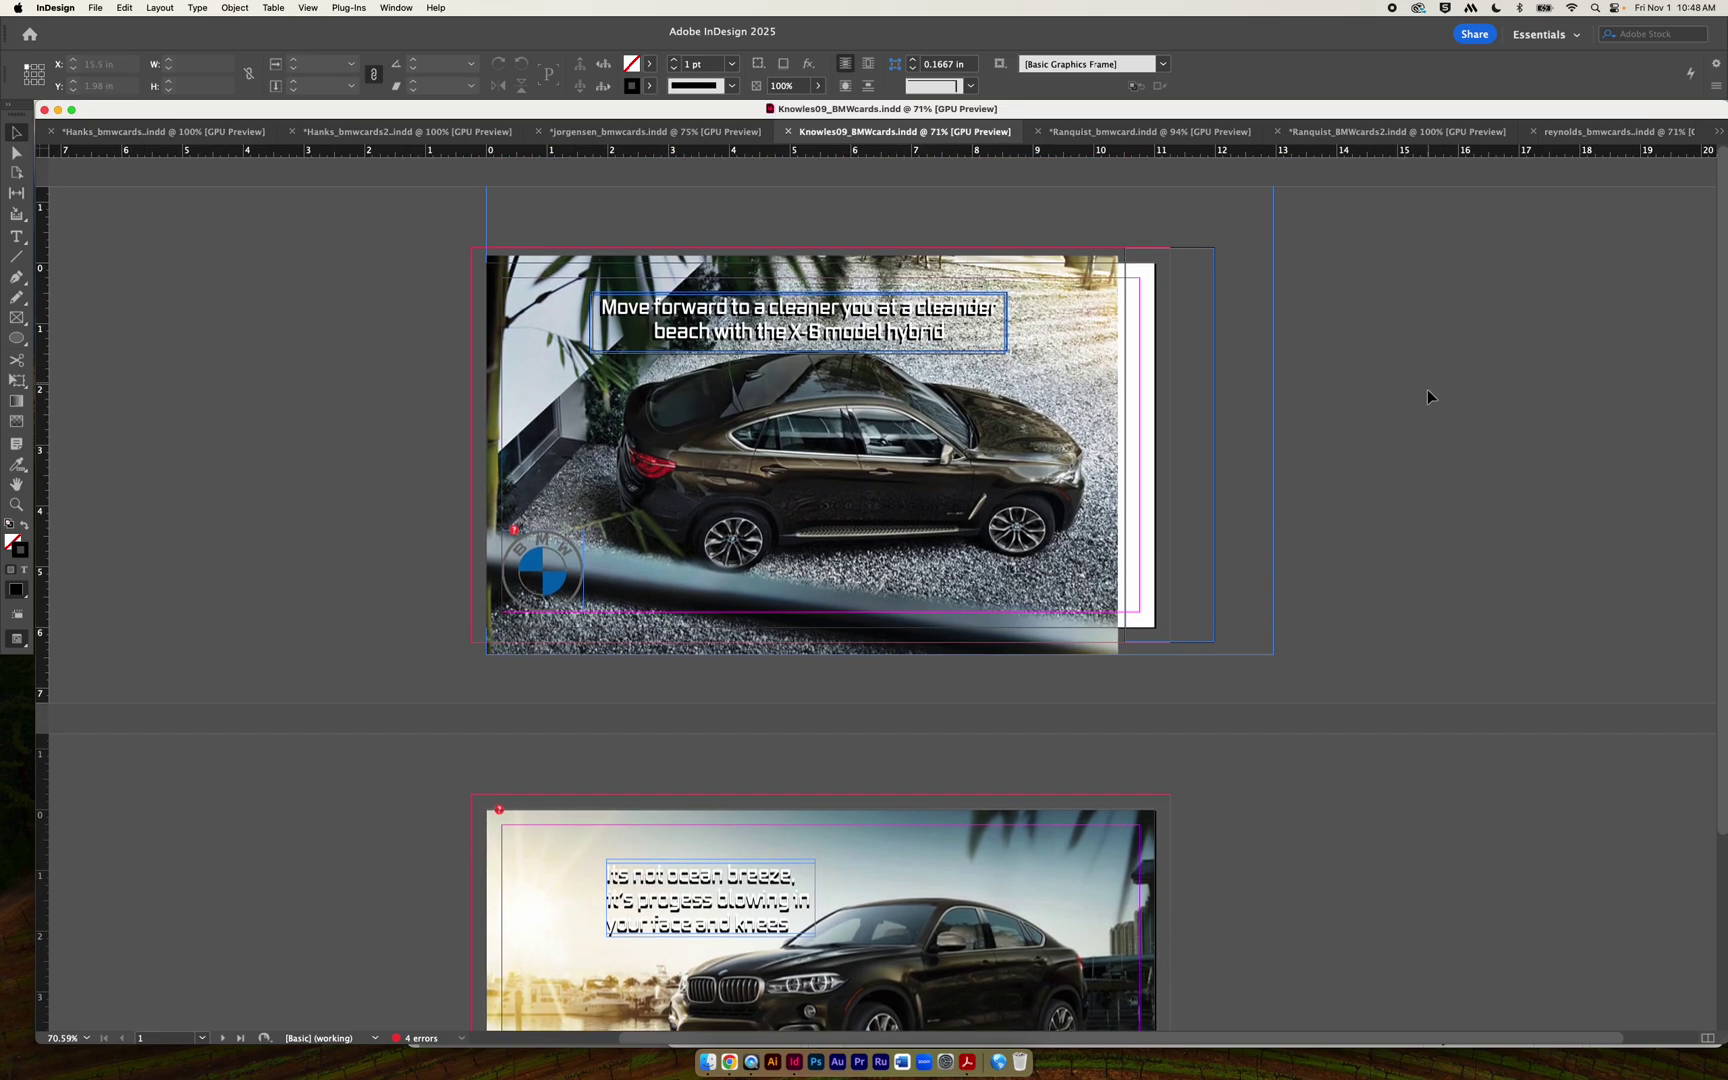
scroll(1427, 398, "down", 5)
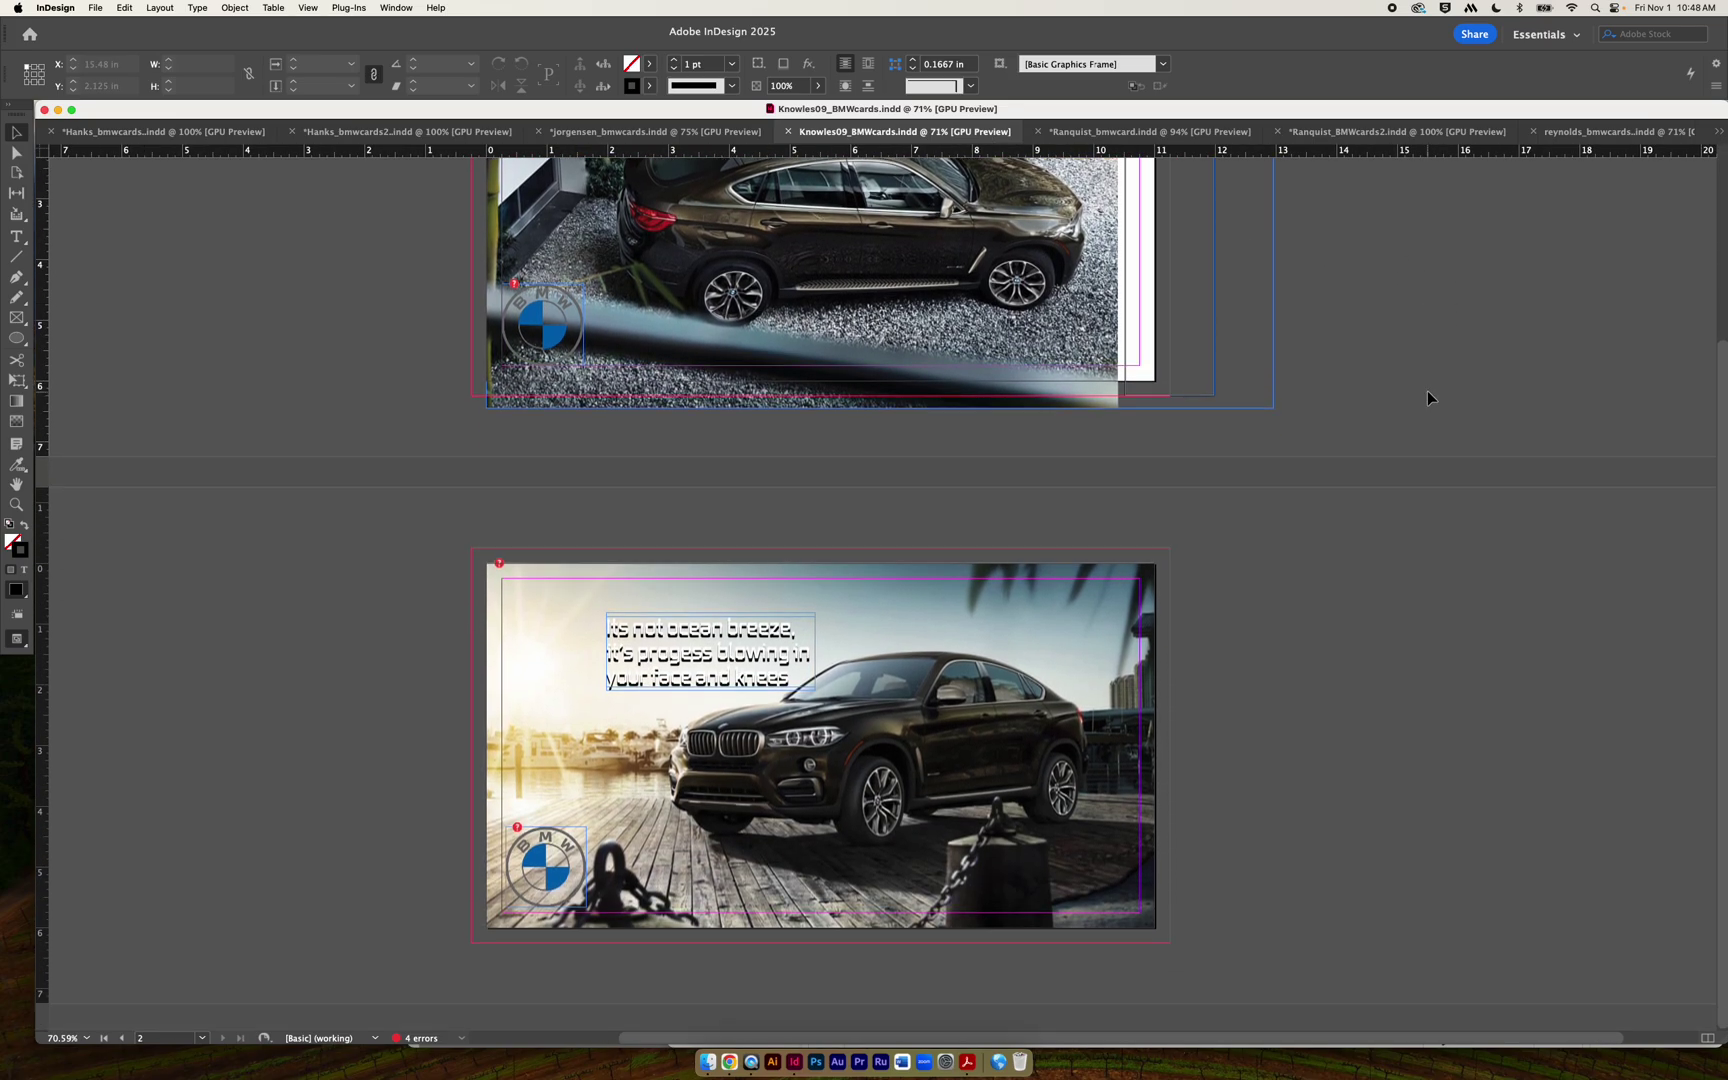
scroll(1427, 392, "left", 1)
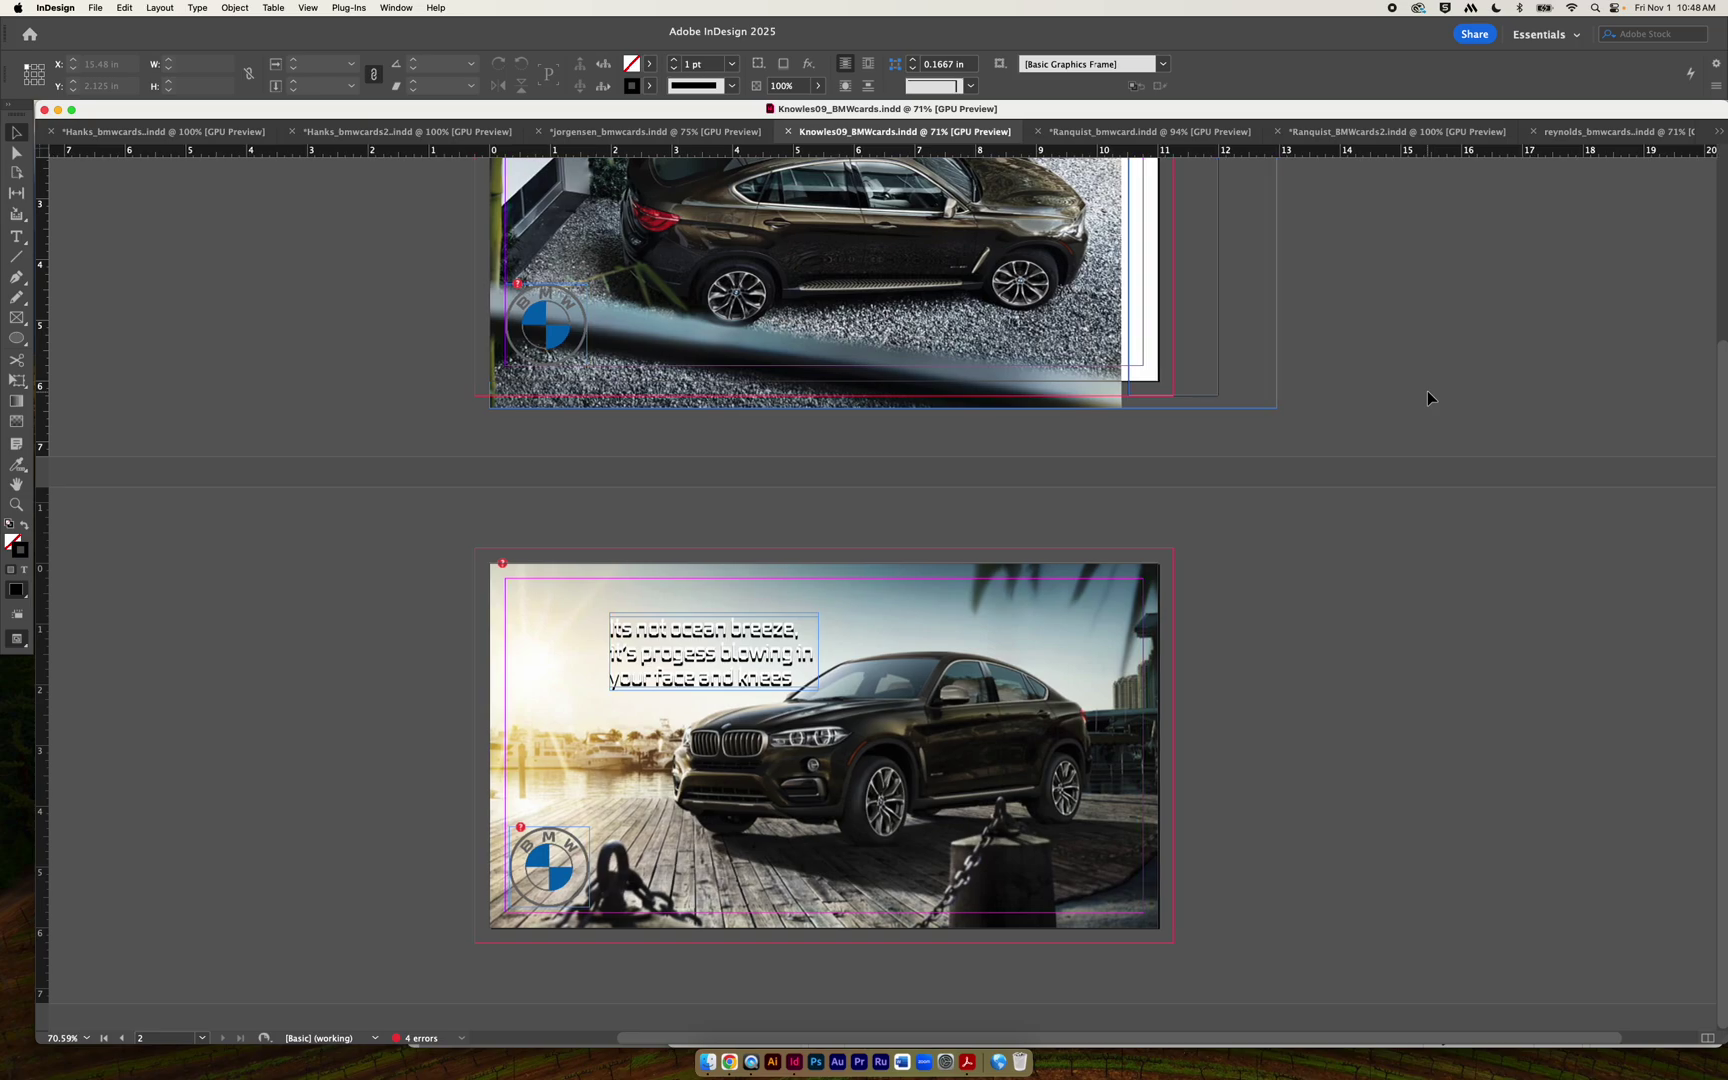
scroll(1427, 391, "up", 5)
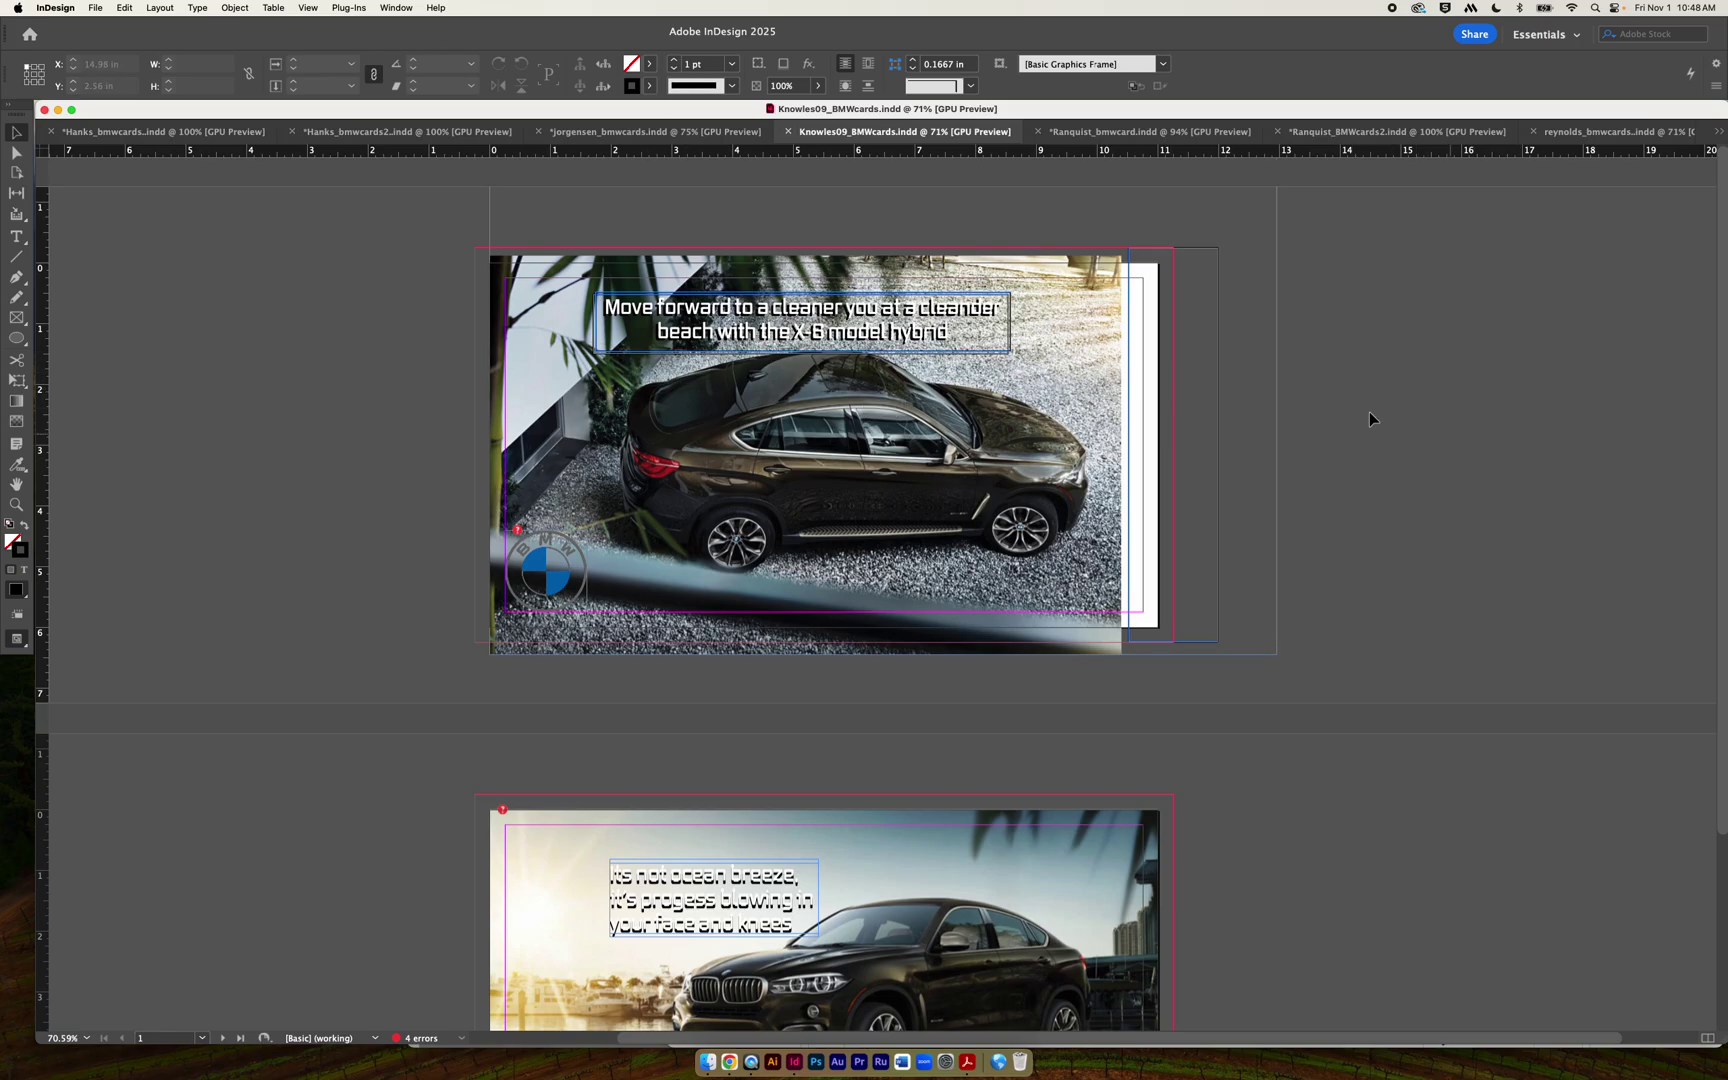
scroll(1346, 490, "left", 1)
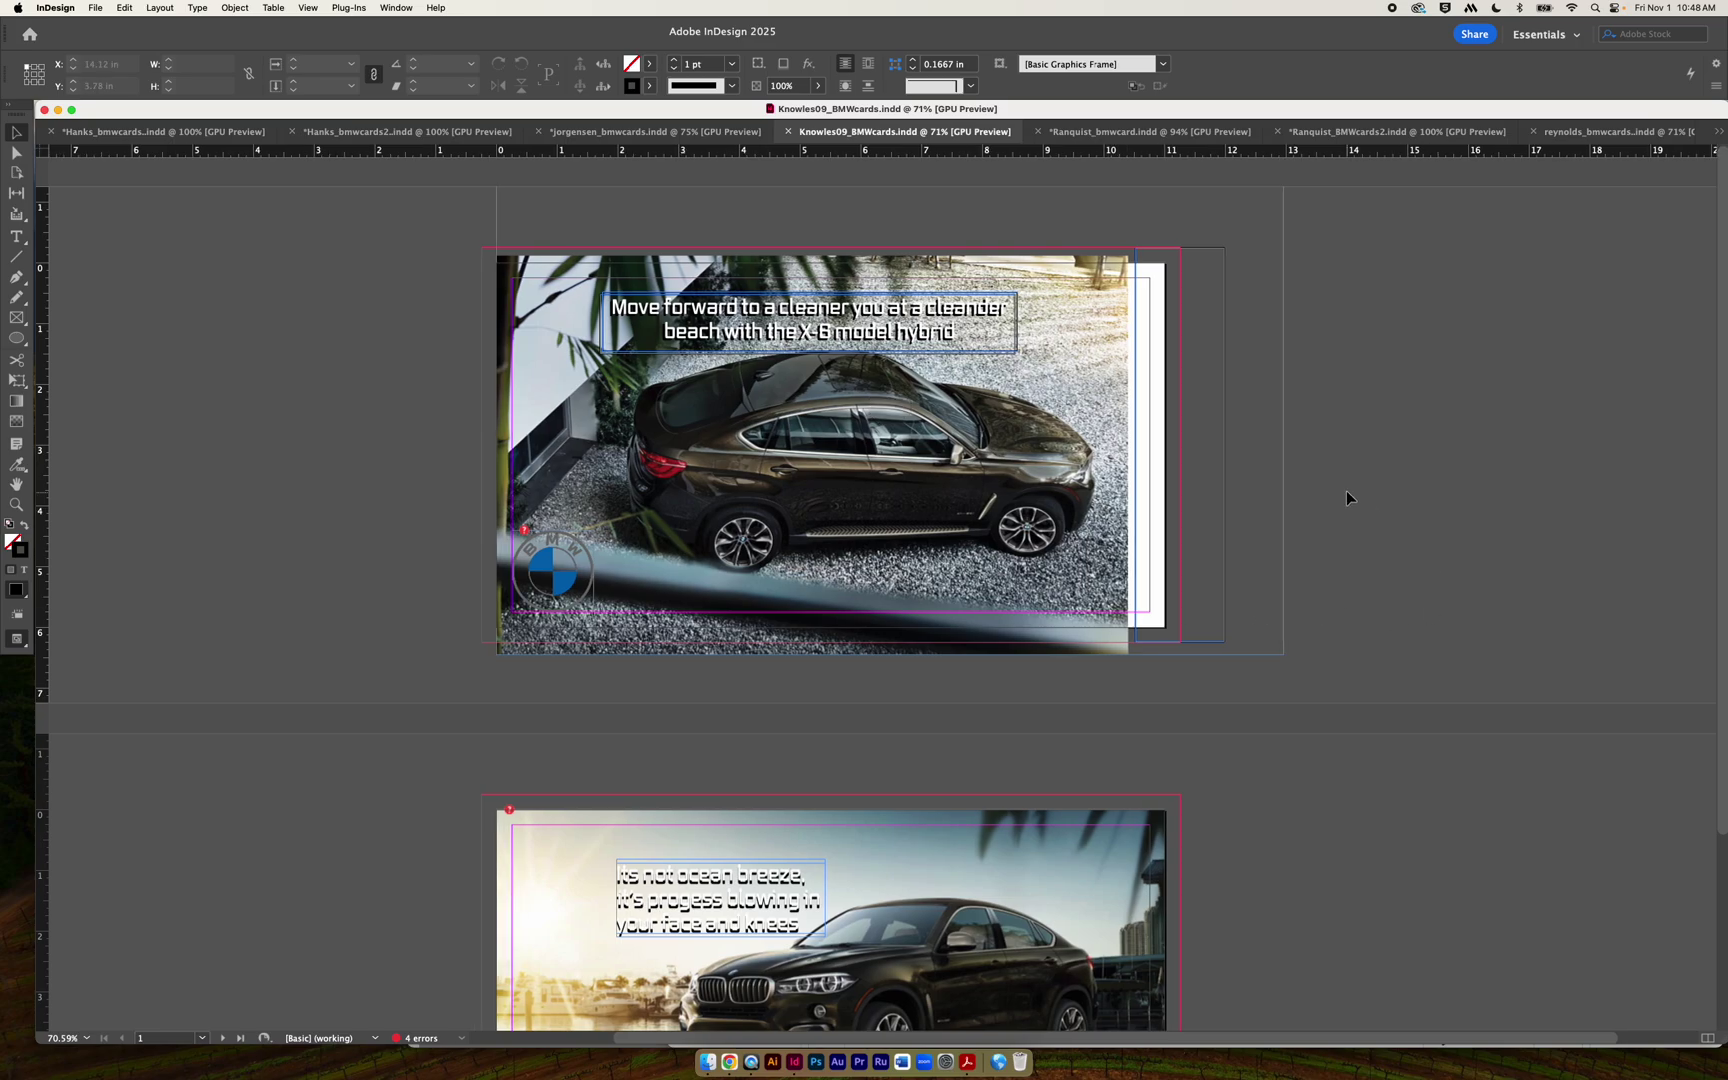
Scale the first card's car picture proportionally inside its frame to about 82% to cover the white strip.
left_click(1095, 438)
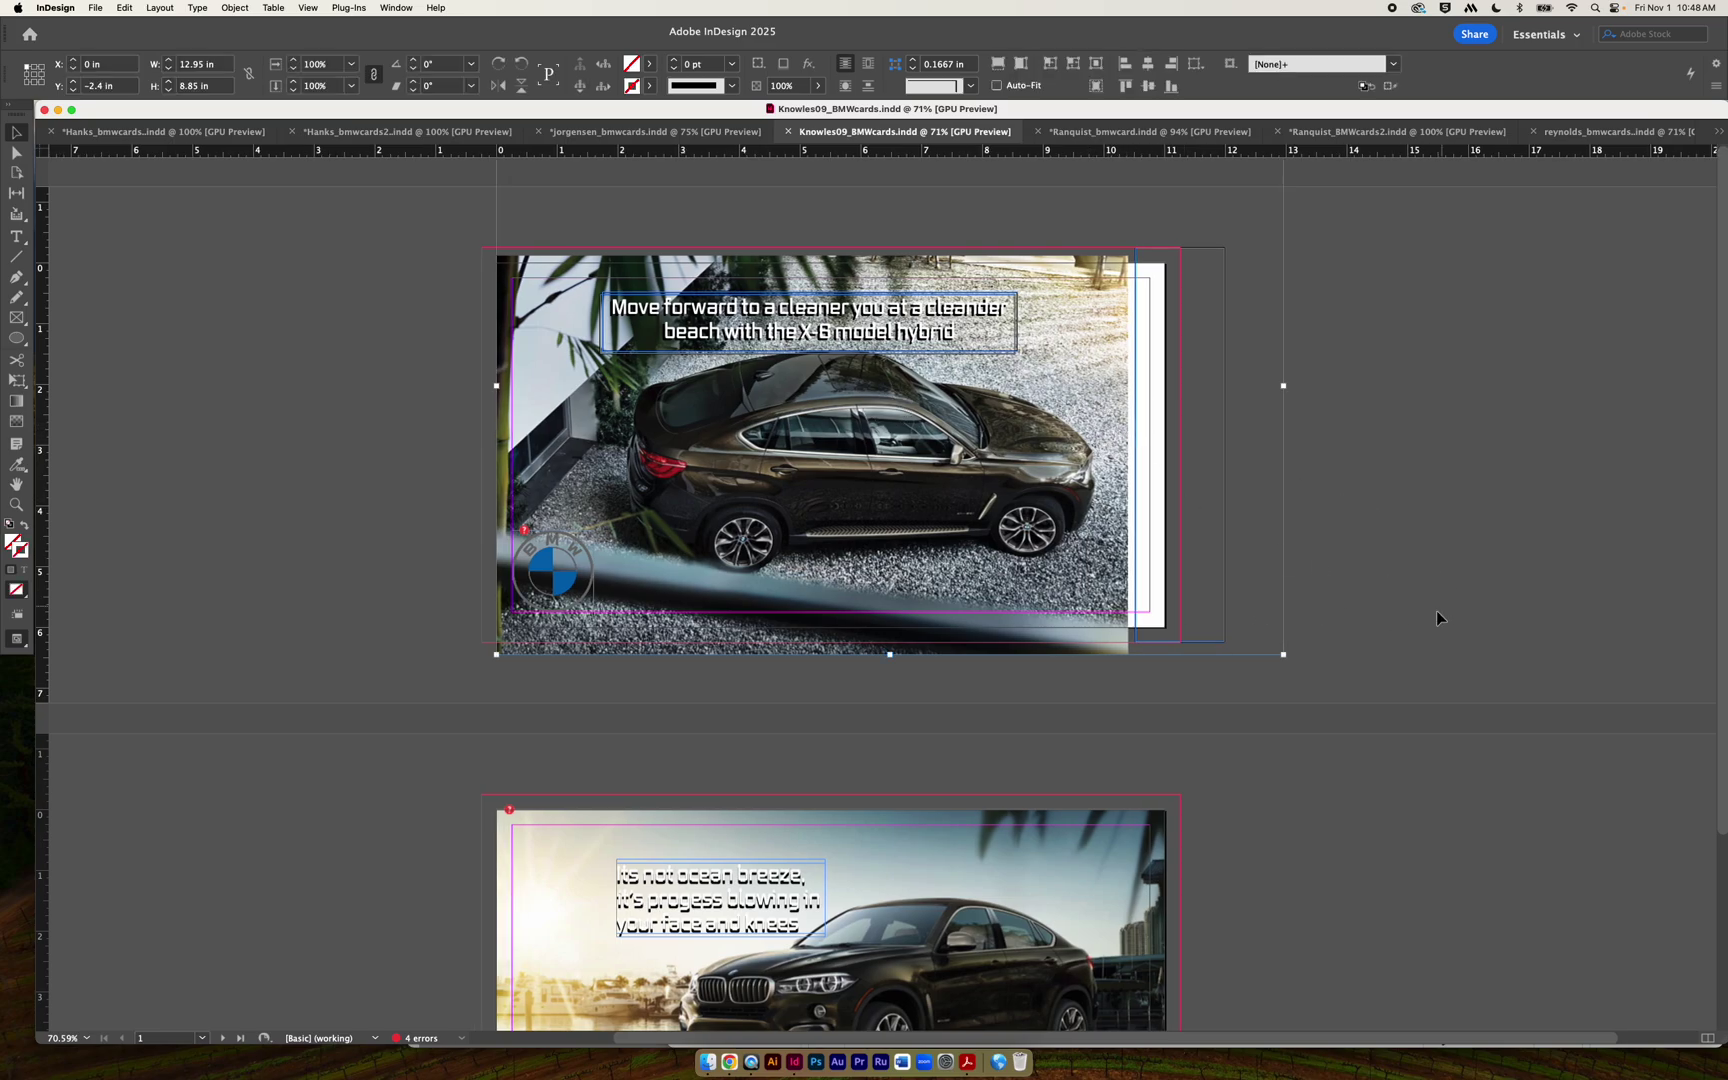
left_click(888, 407)
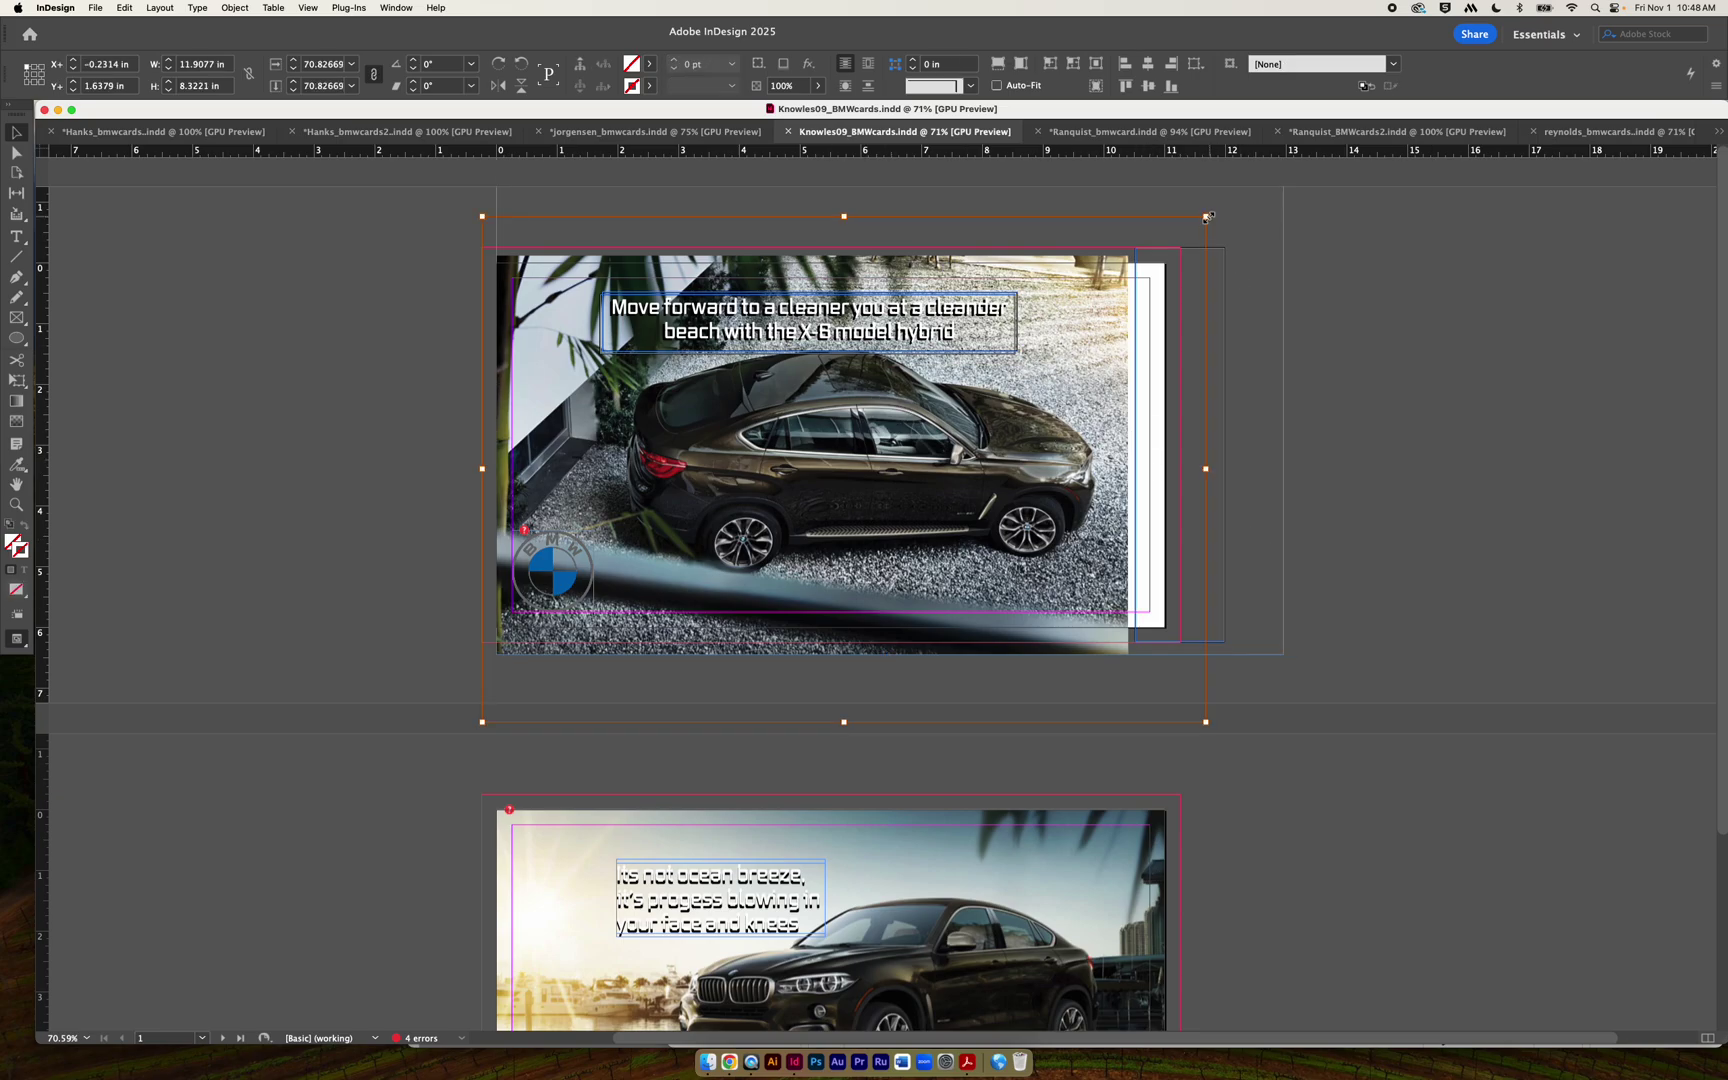
left_click_drag(1205, 216, 1275, 199)
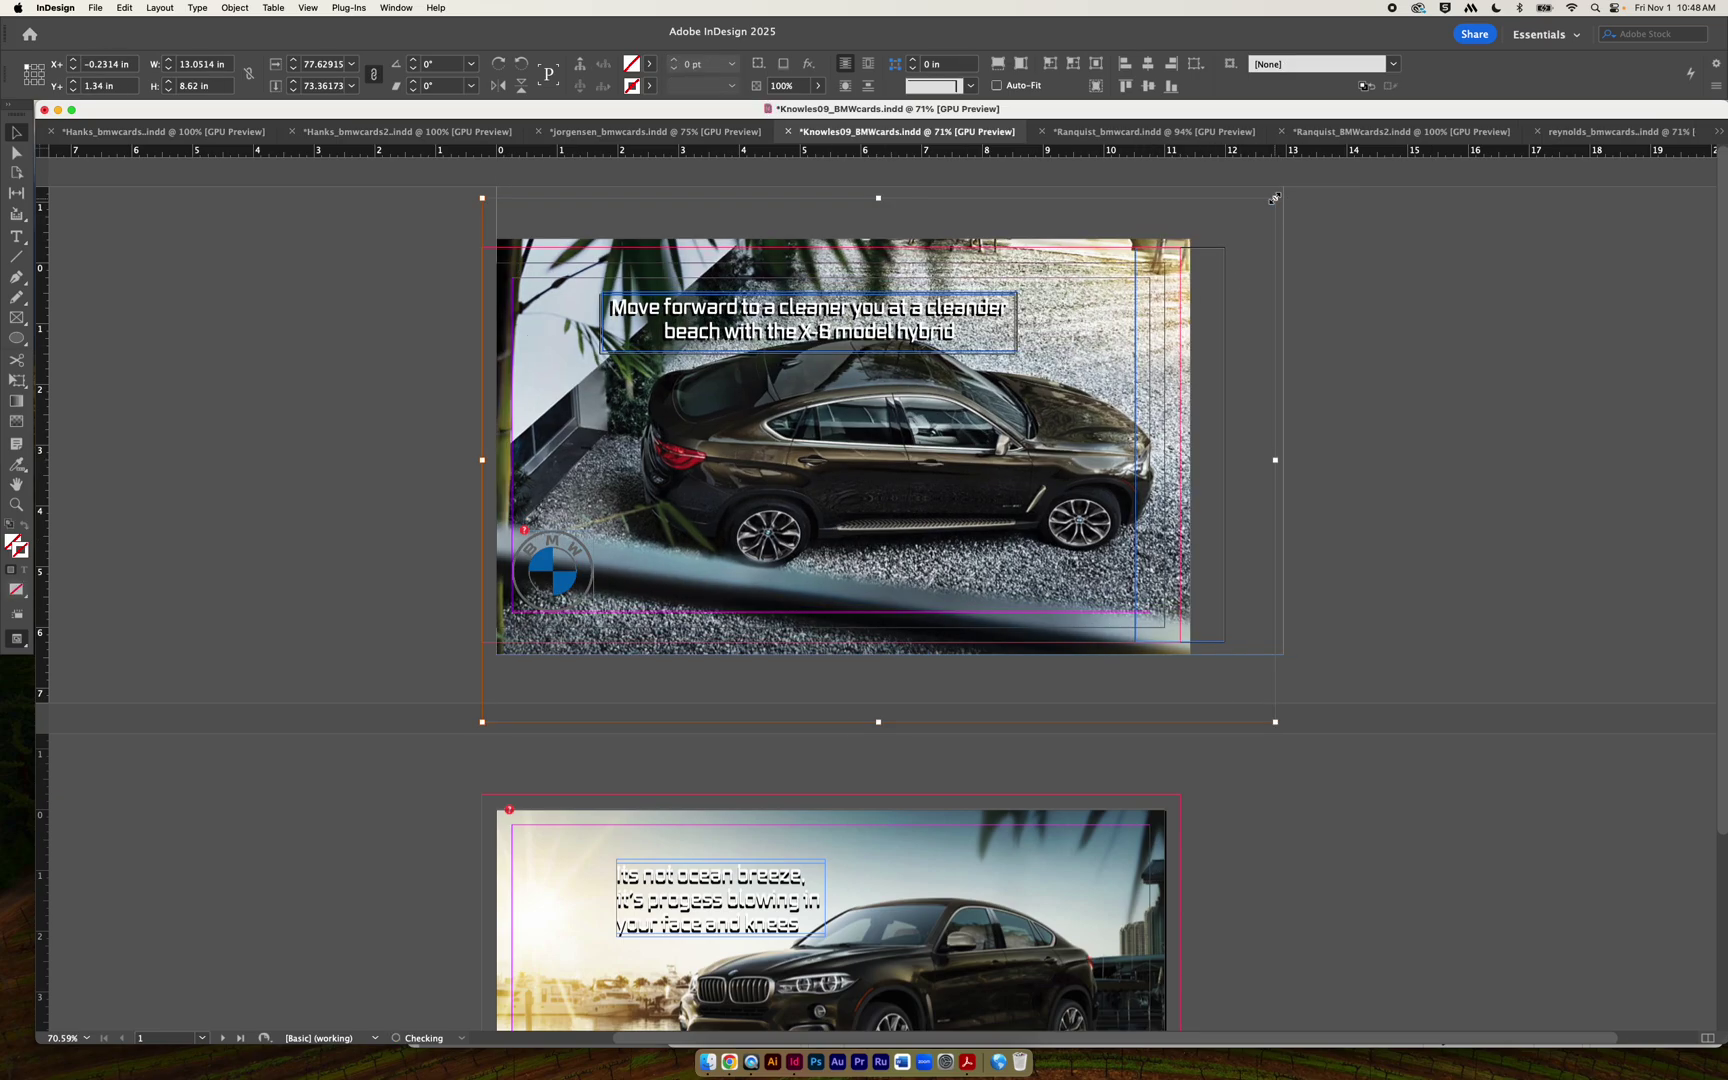
key("super+z")
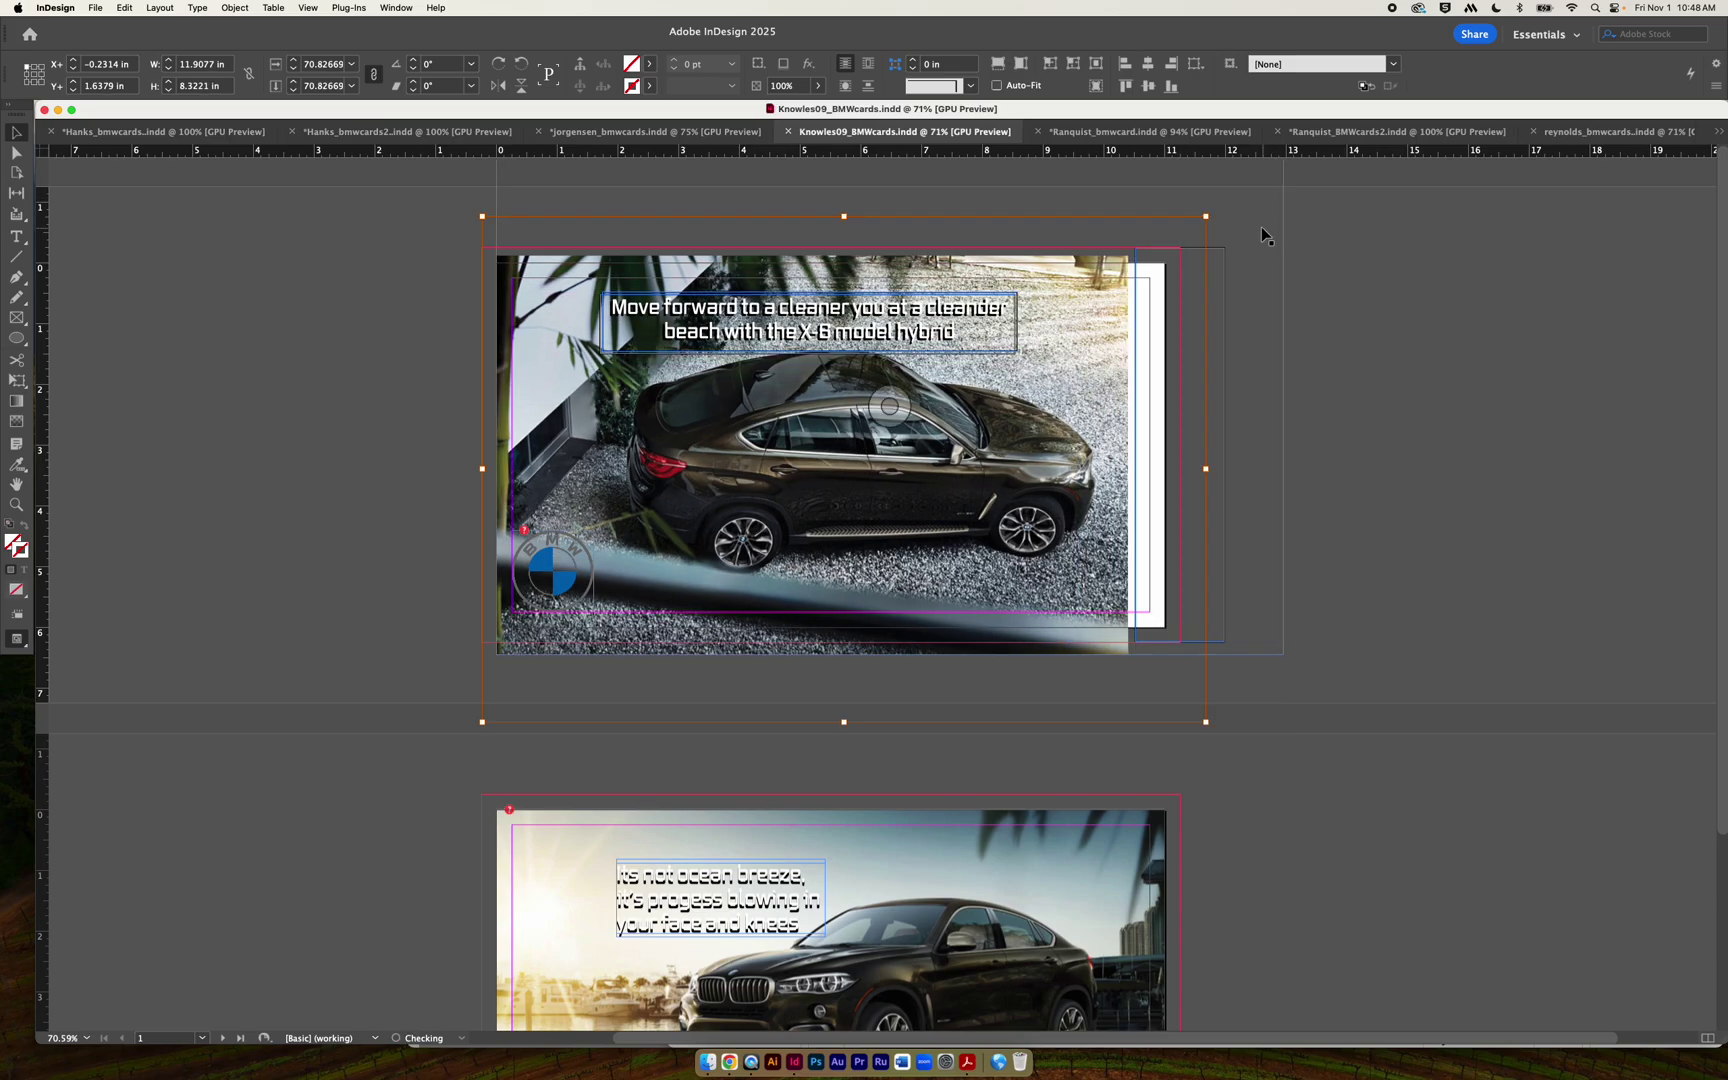
left_click_drag(1205, 216, 1312, 186)
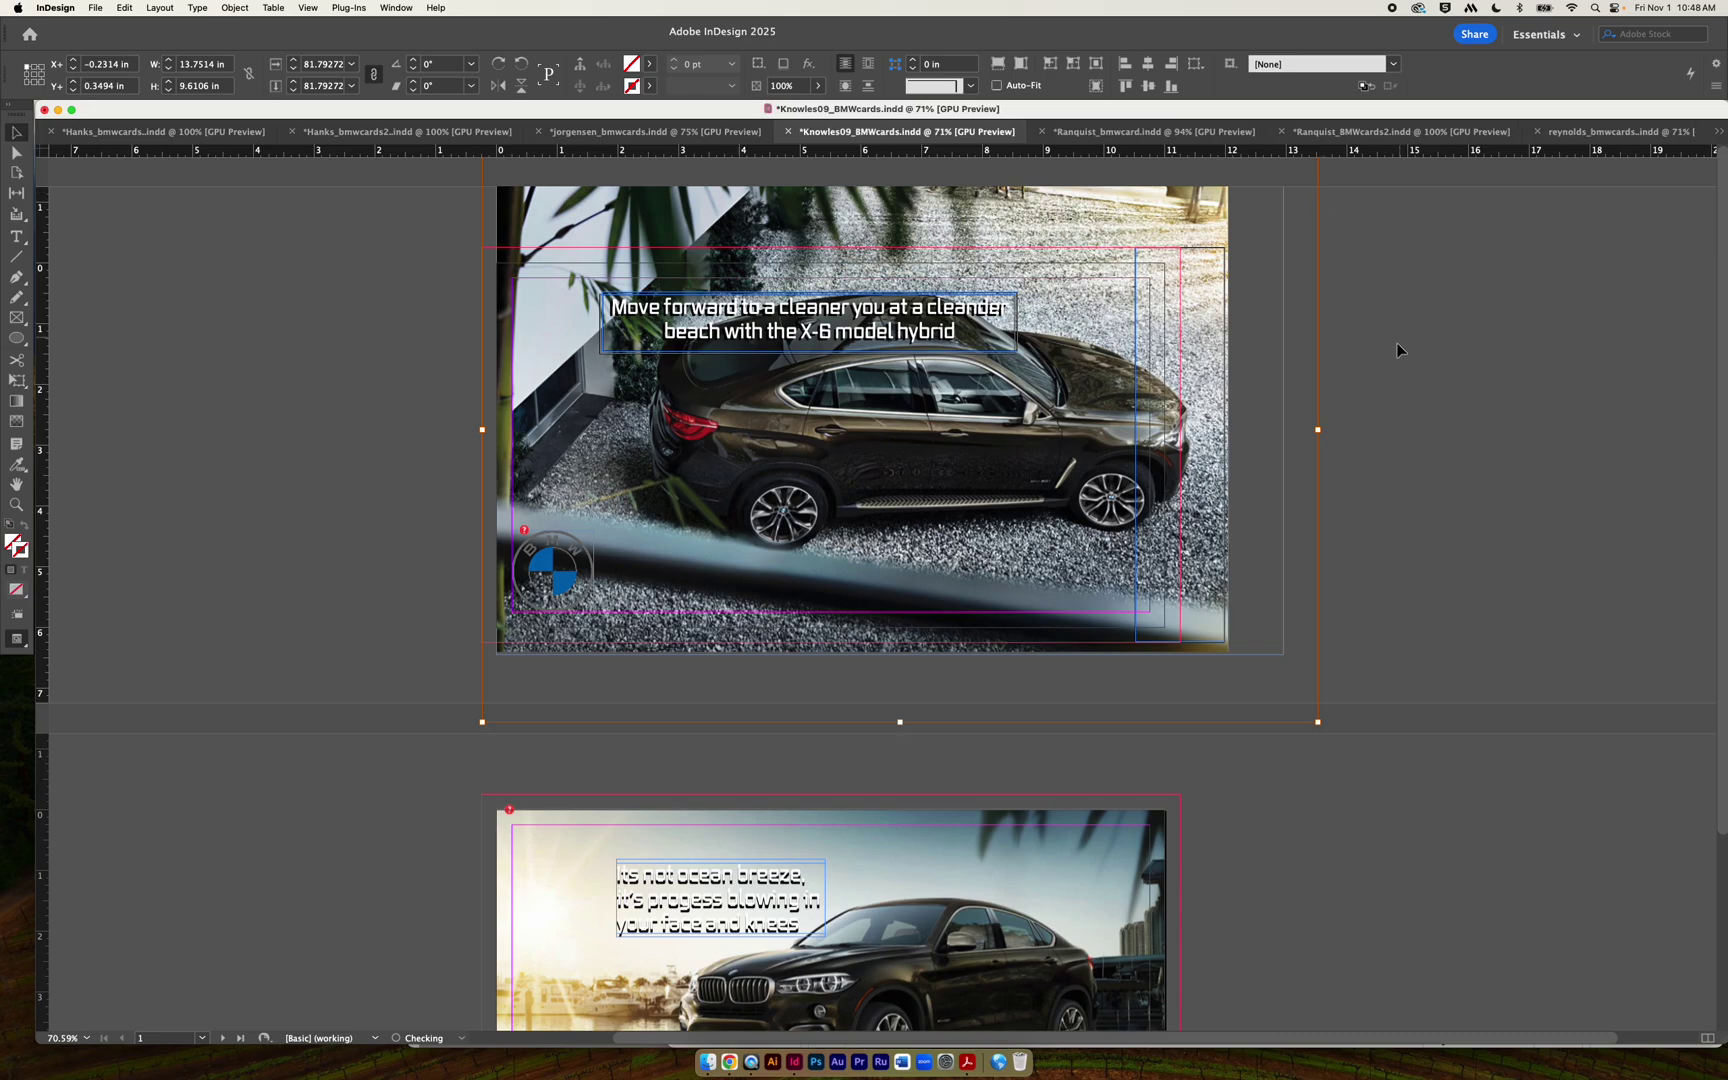
scroll(1186, 280, "down", 1)
left_click(1184, 318)
left_click_drag(1184, 318, 1172, 320)
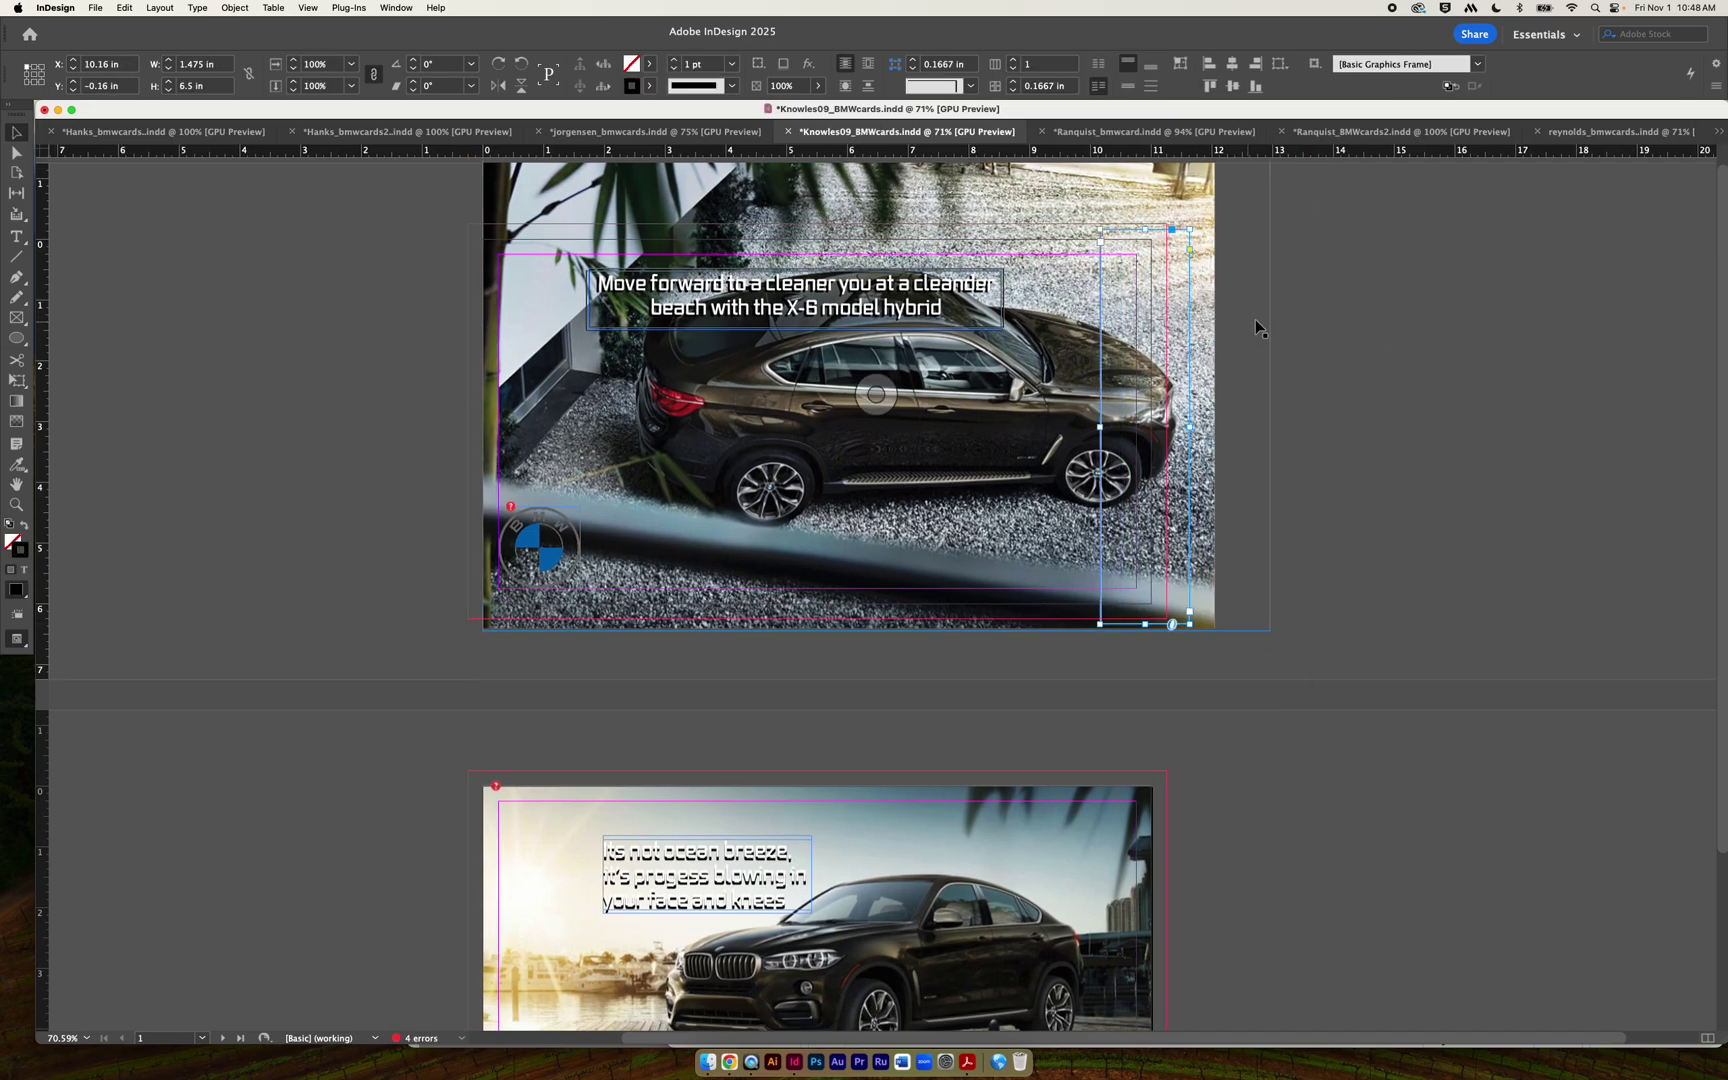
key("super+z")
scroll(1444, 324, "up", 1)
Move the first card's car photo frame to the left bleed edge, at X -0.25 in and Y -2.3 in.
left_click(1110, 212)
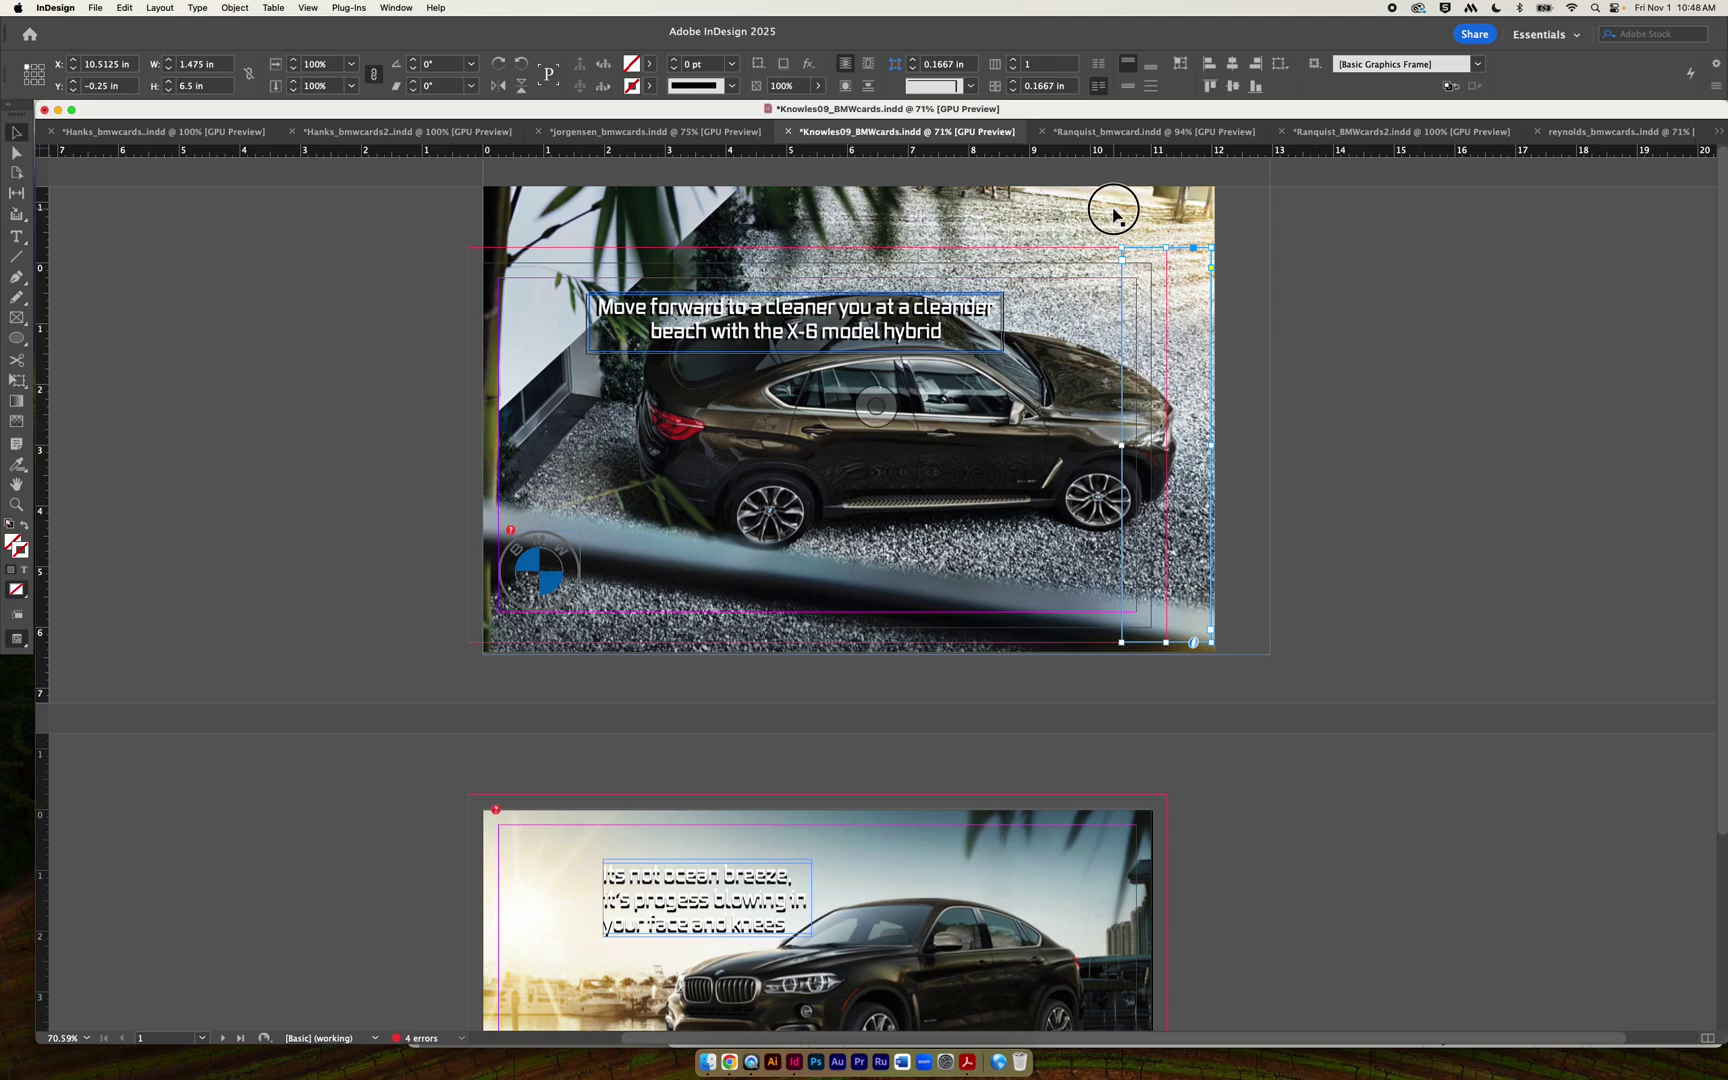
left_click_drag(1097, 221, 1096, 221)
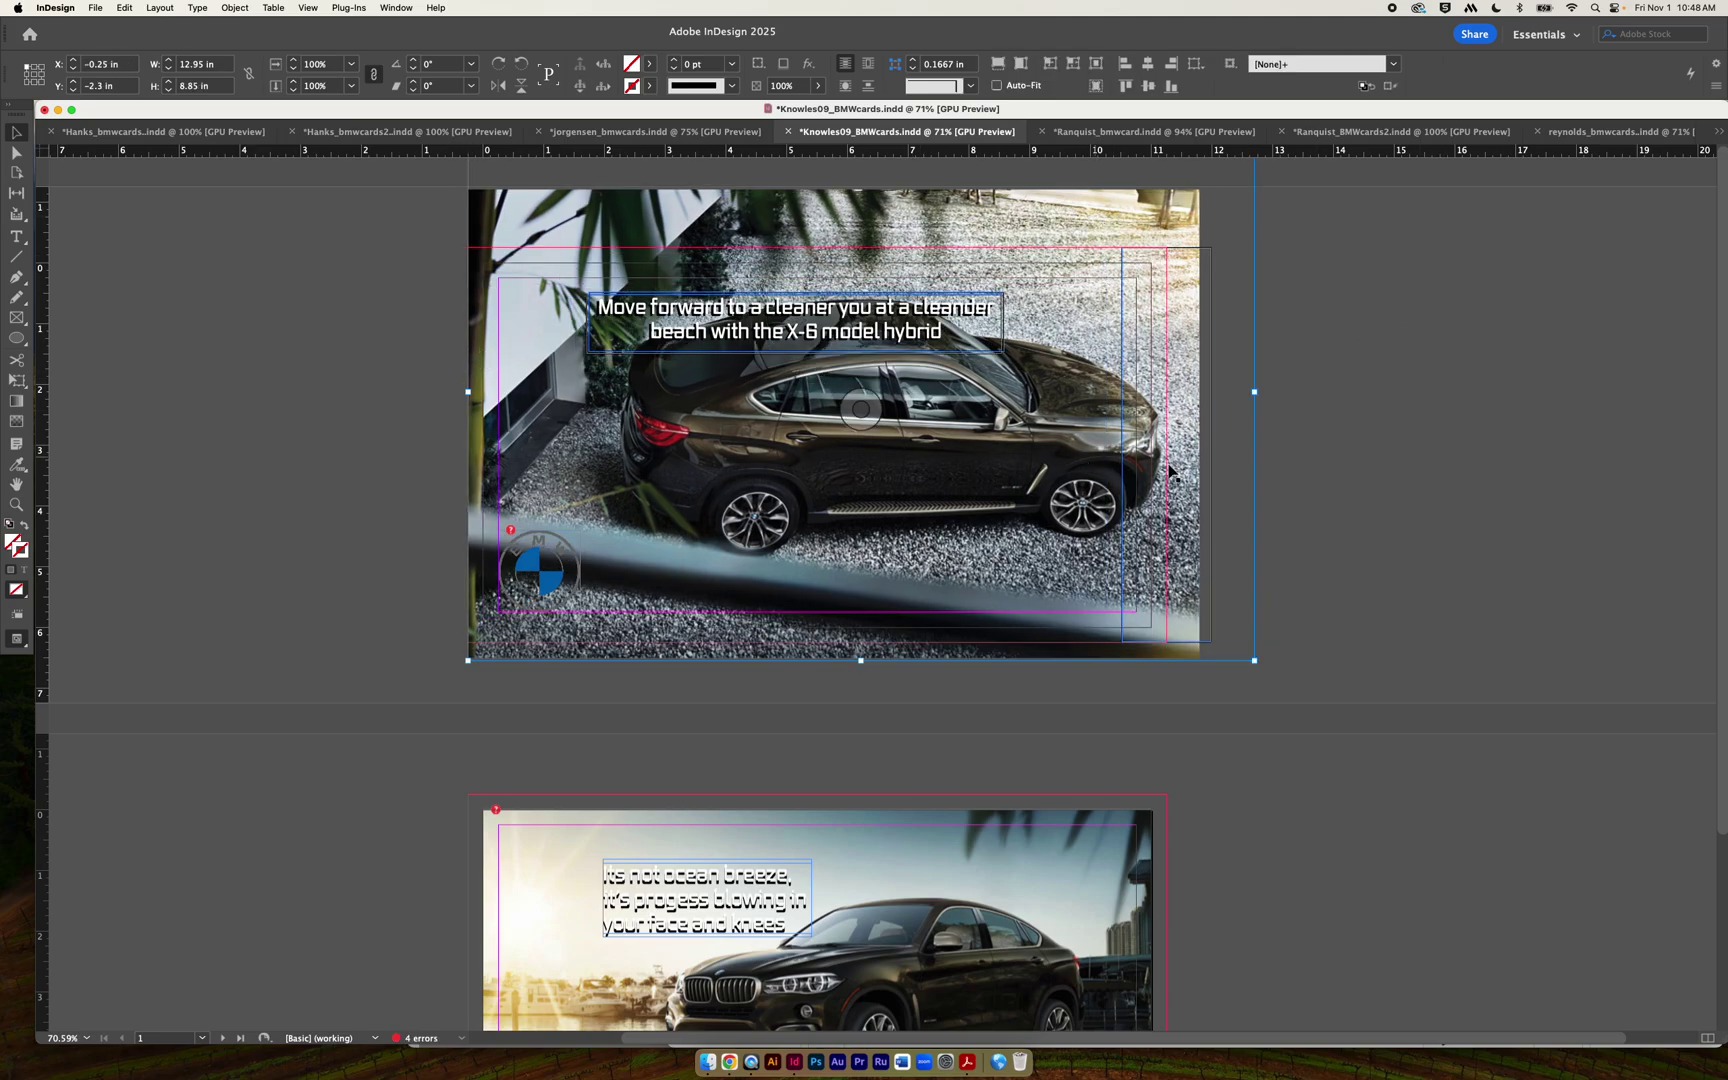
scroll(1180, 285, "left", 1)
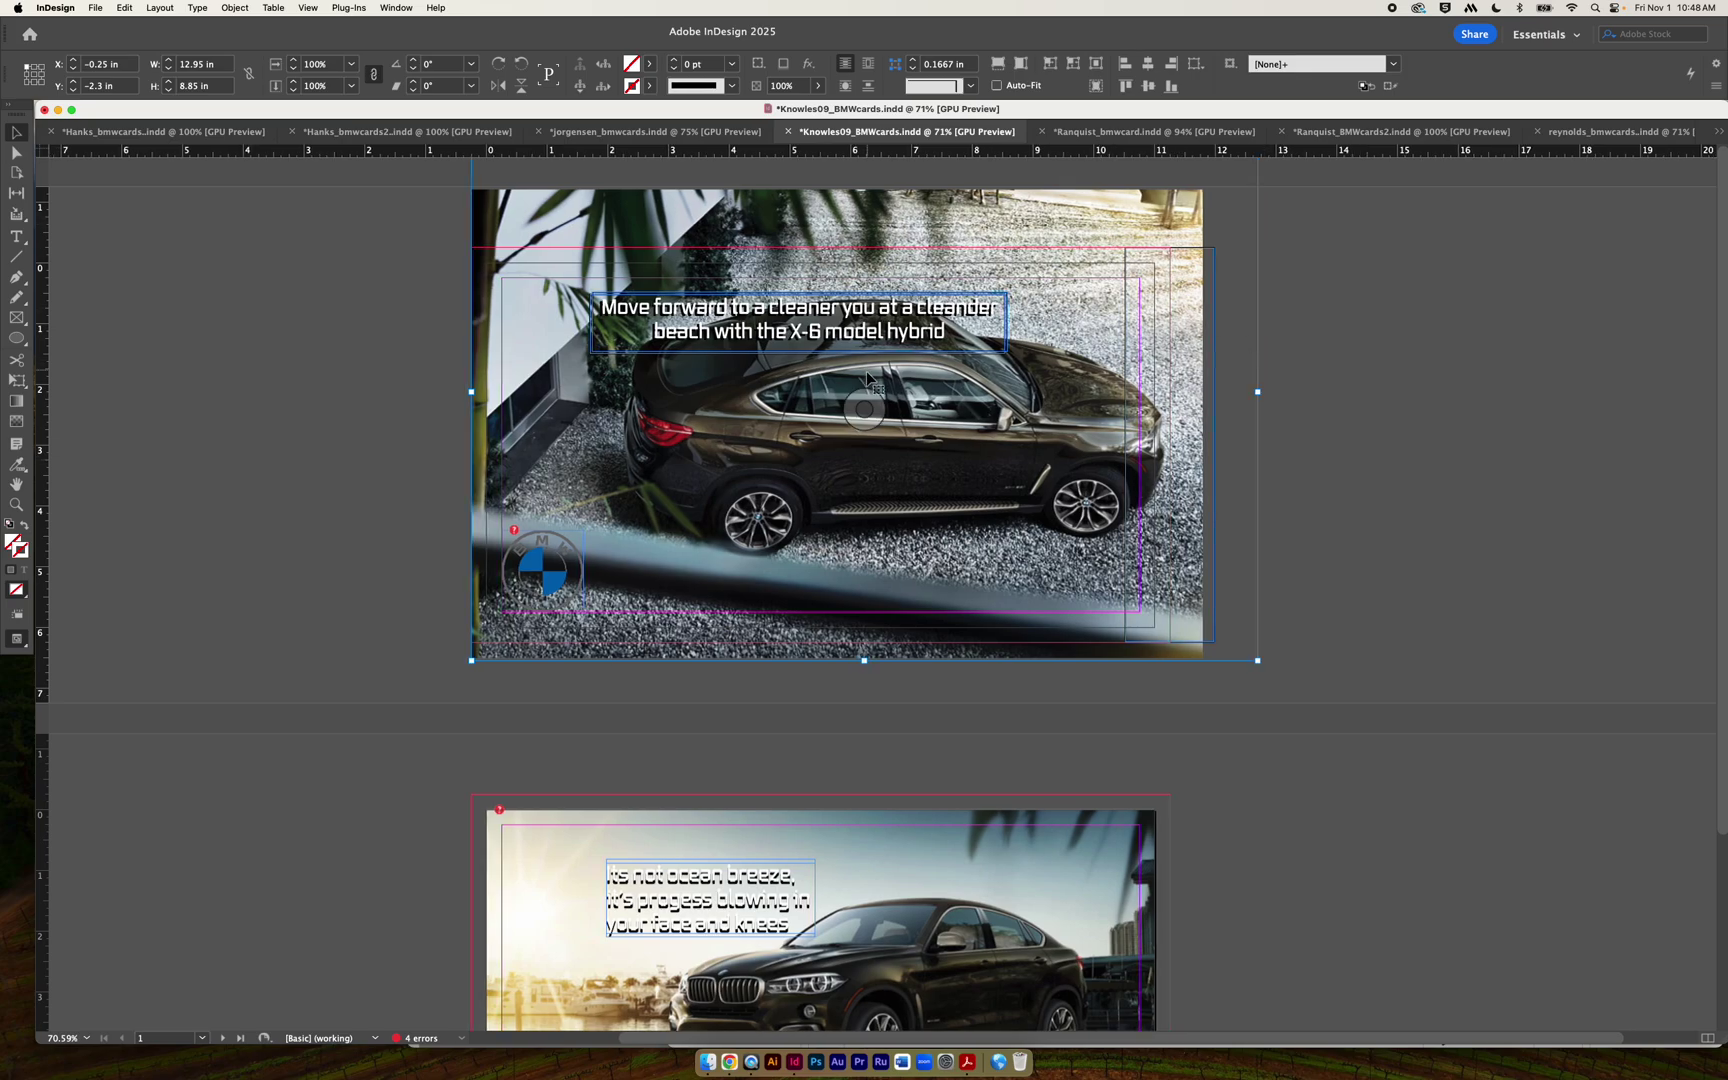
Scale the car picture inside its frame proportionally down to about 78%, keeping it across to the right bleed edge.
left_click(865, 408)
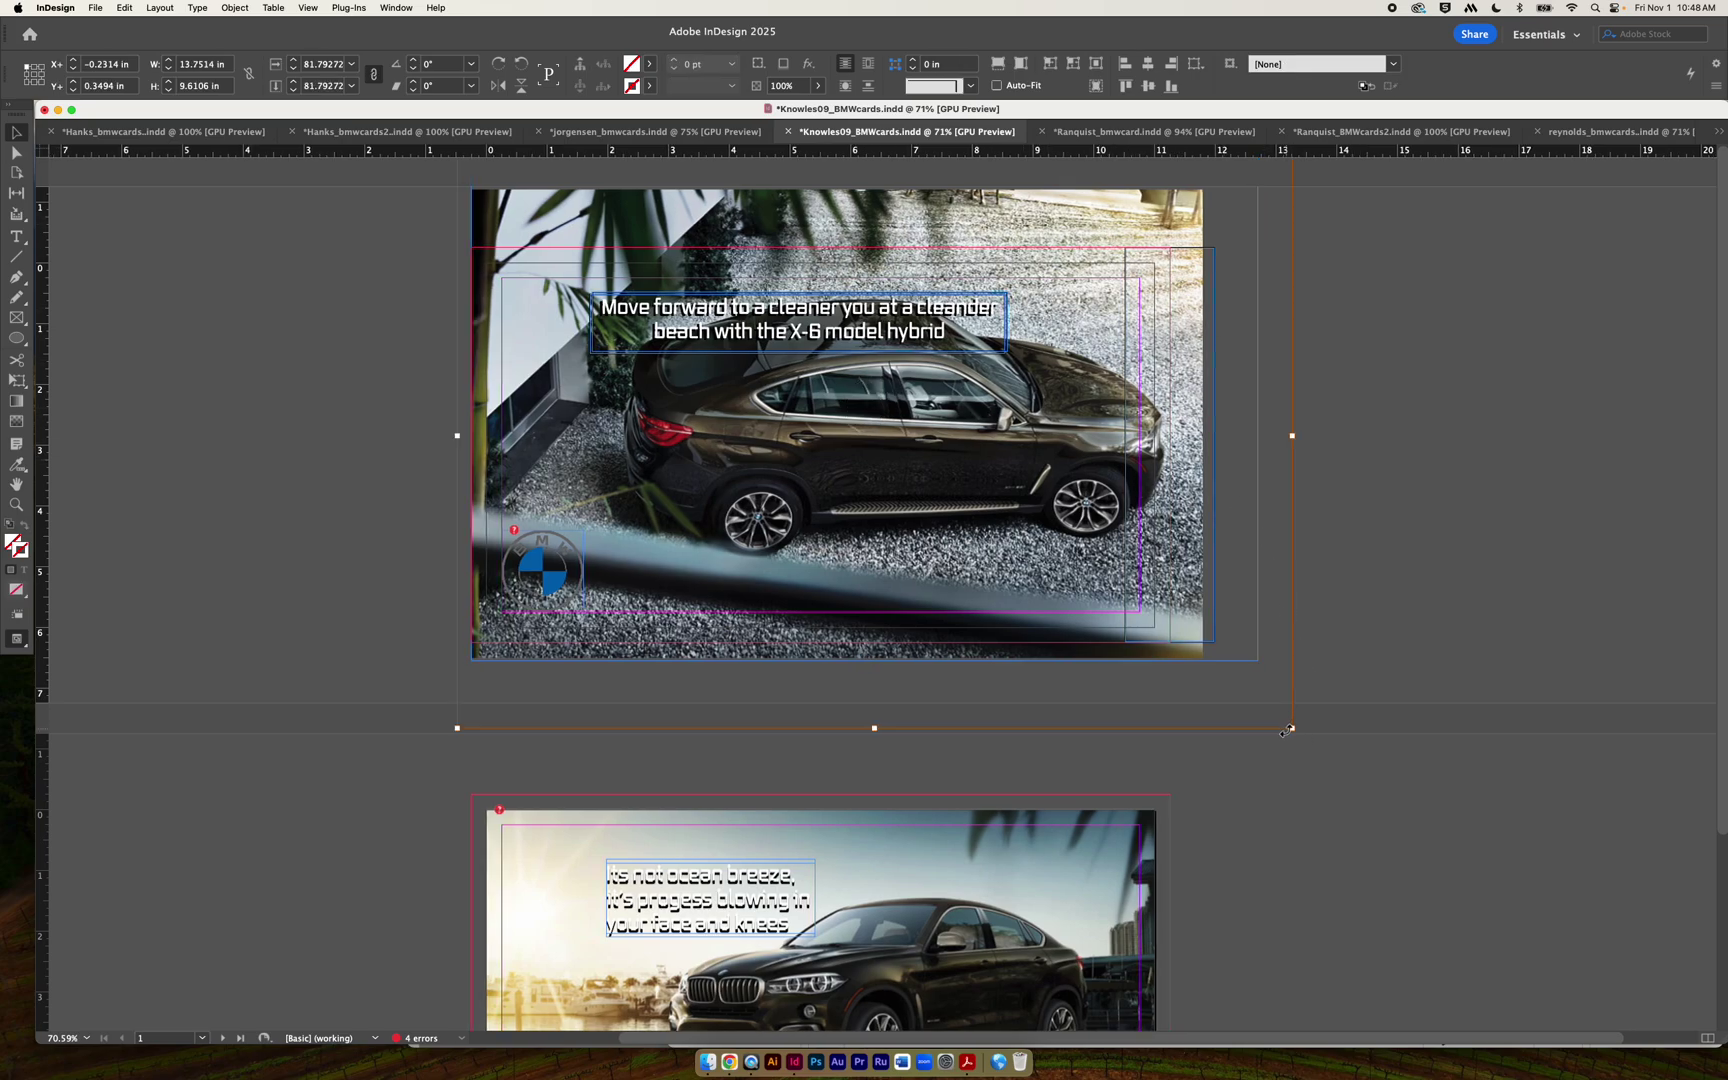
left_click_drag(1290, 729, 1223, 677)
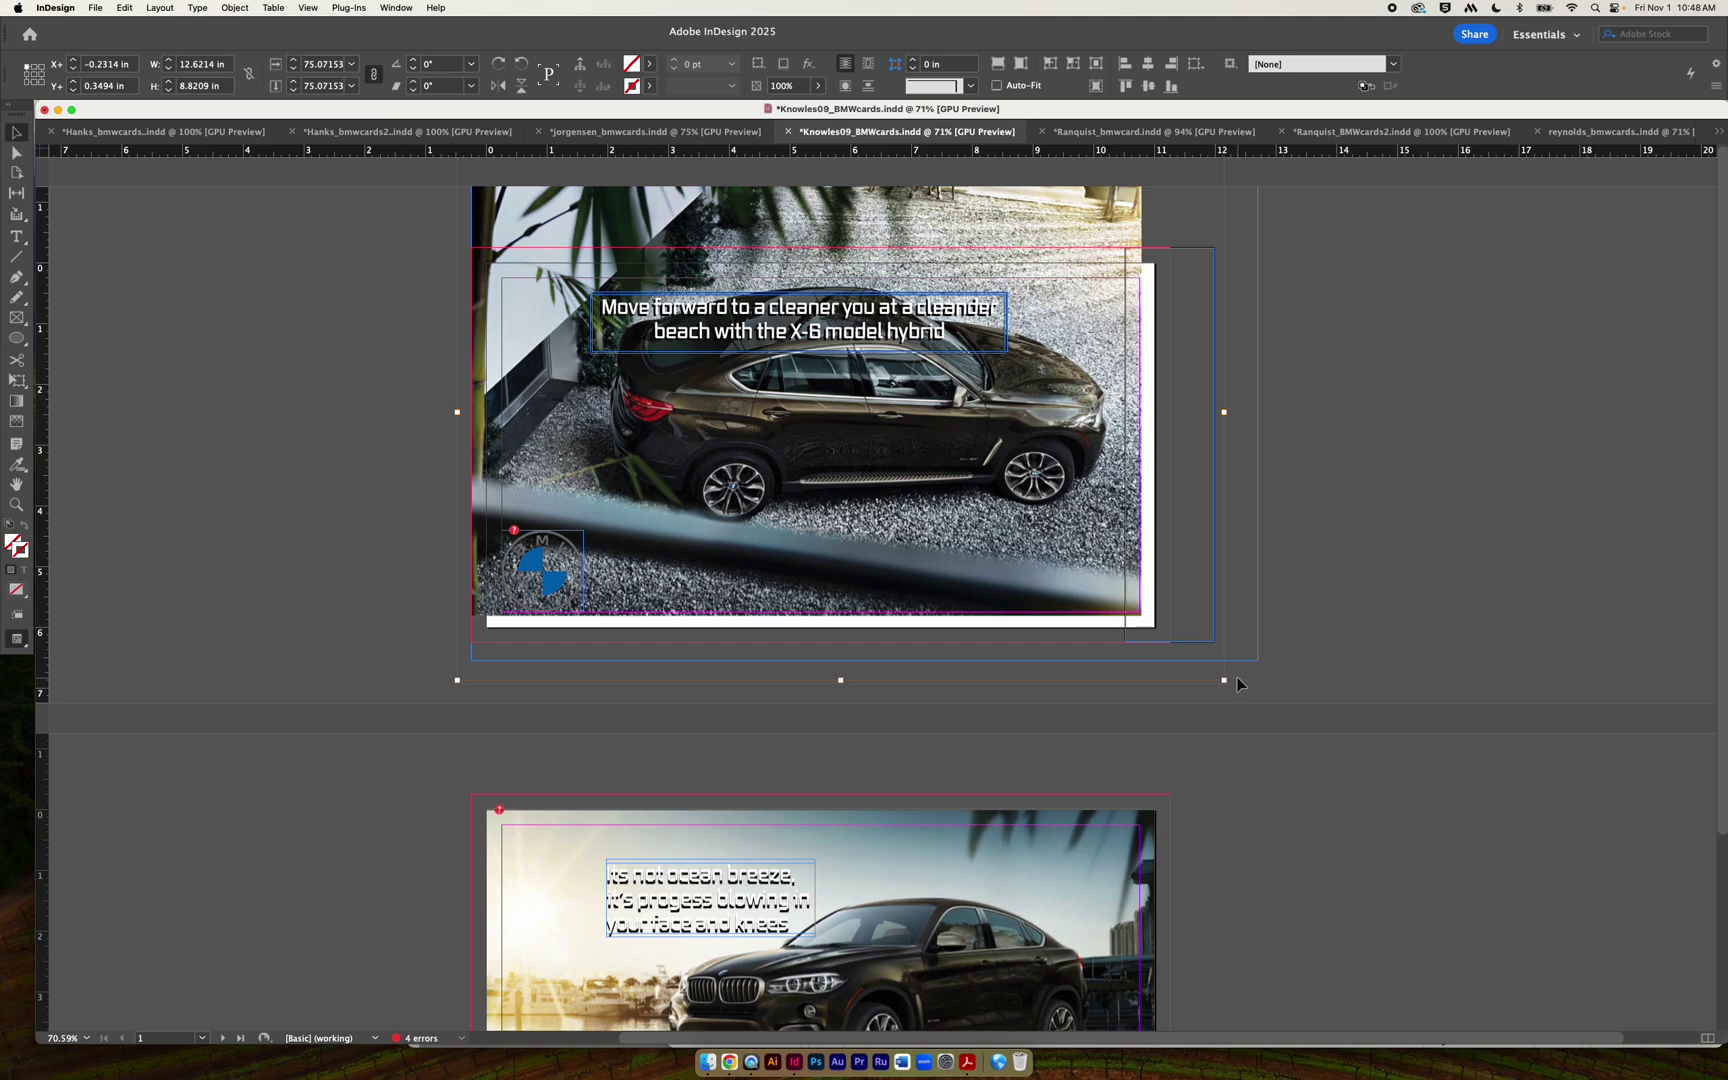
left_click_drag(1223, 680, 1256, 701)
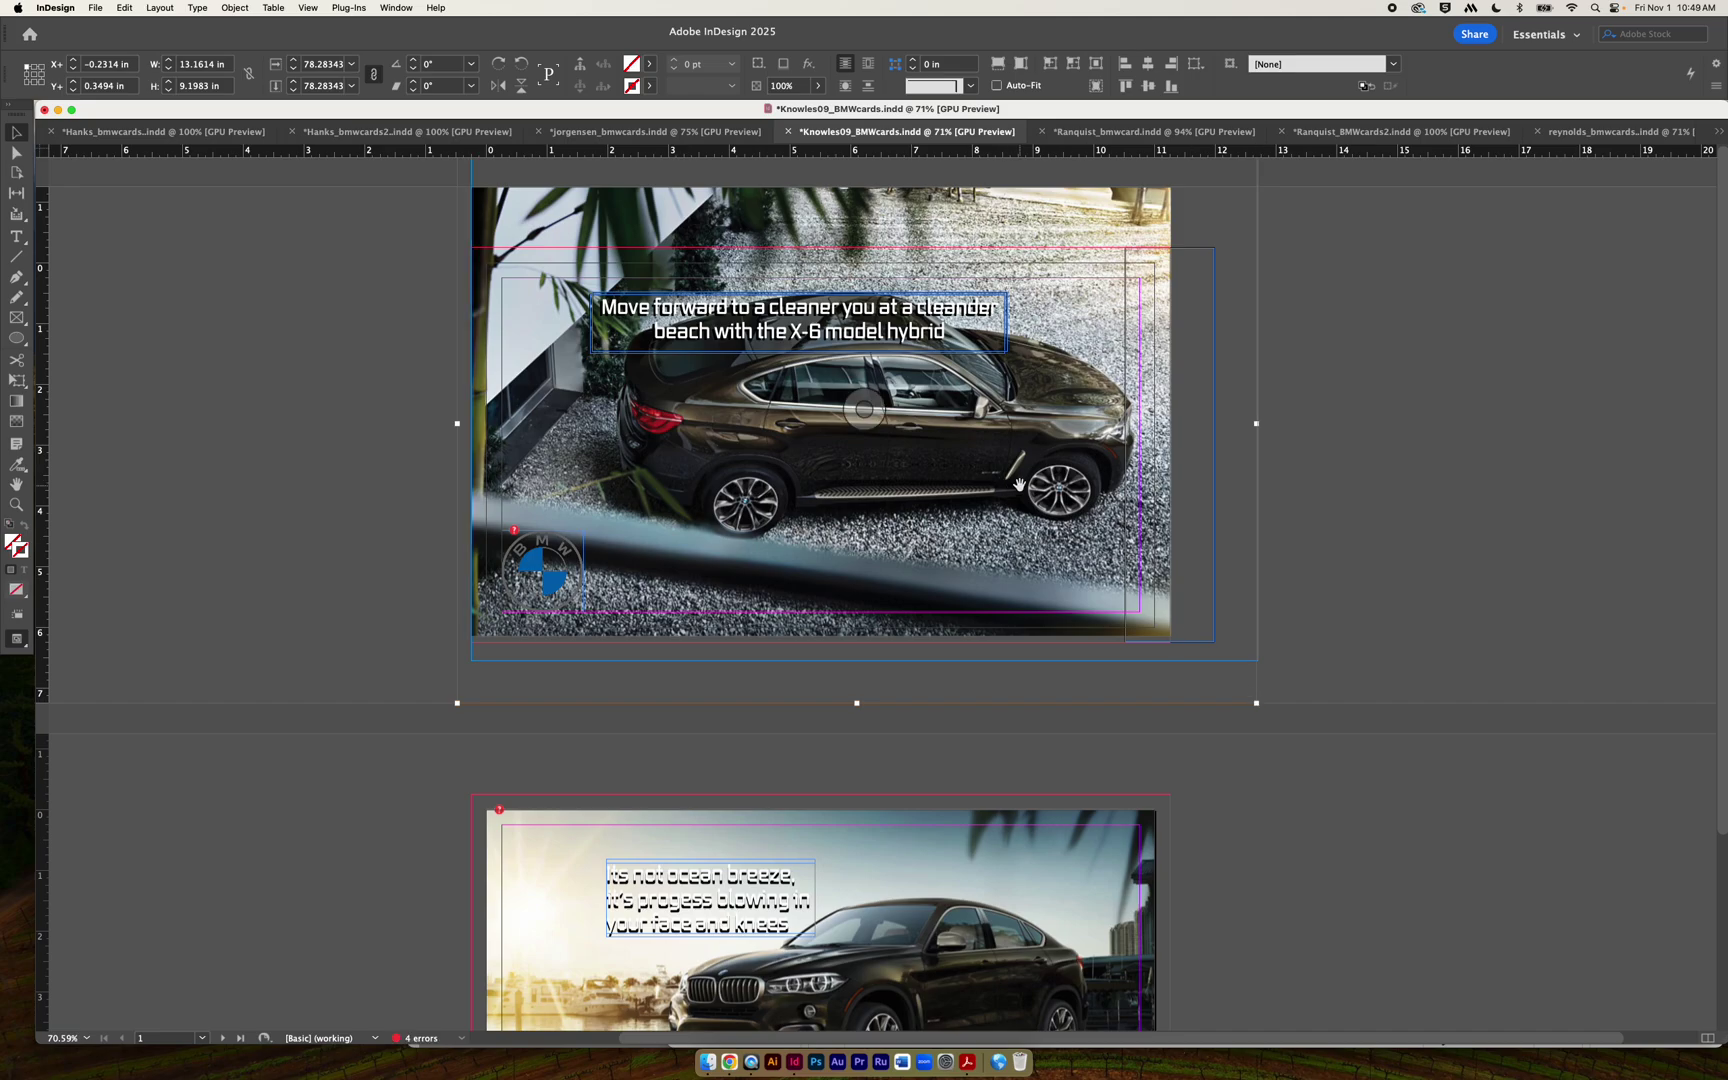
Shift the first card's car picture slightly left, and undo all scaling and moves made to that photo.
left_click_drag(1031, 484, 1019, 487)
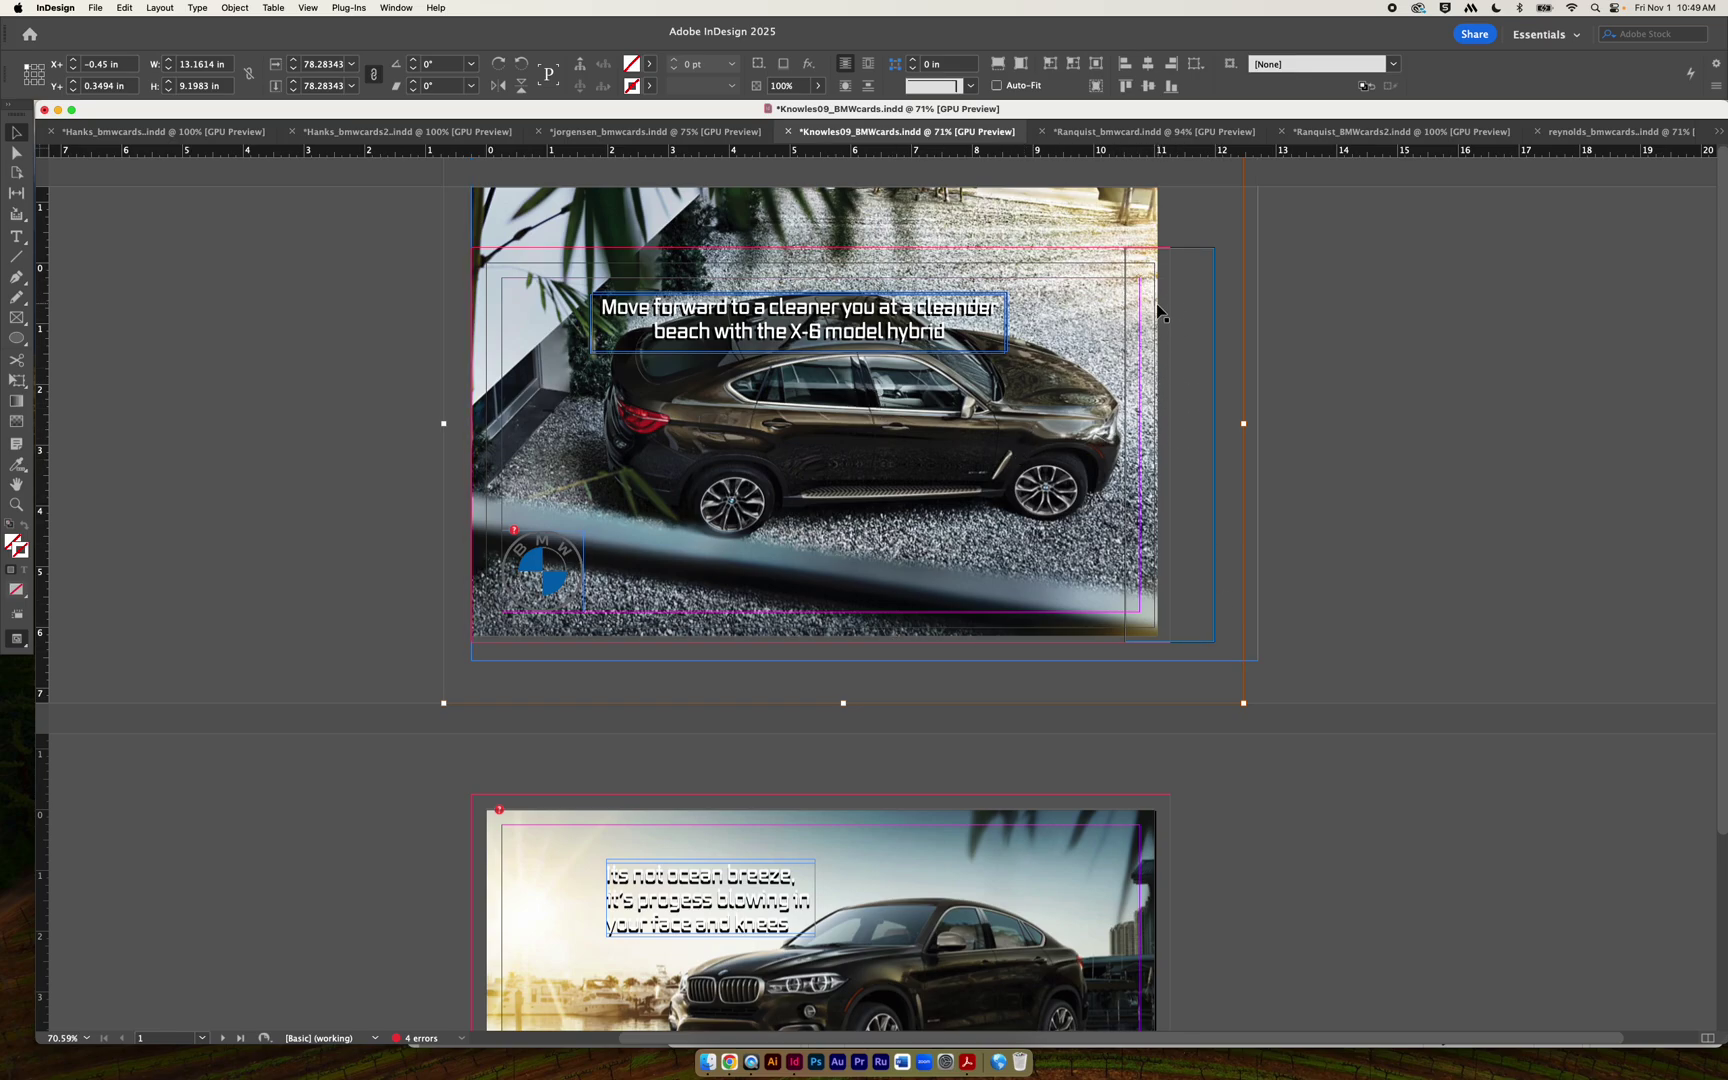
left_click(1440, 367)
key("super+z")
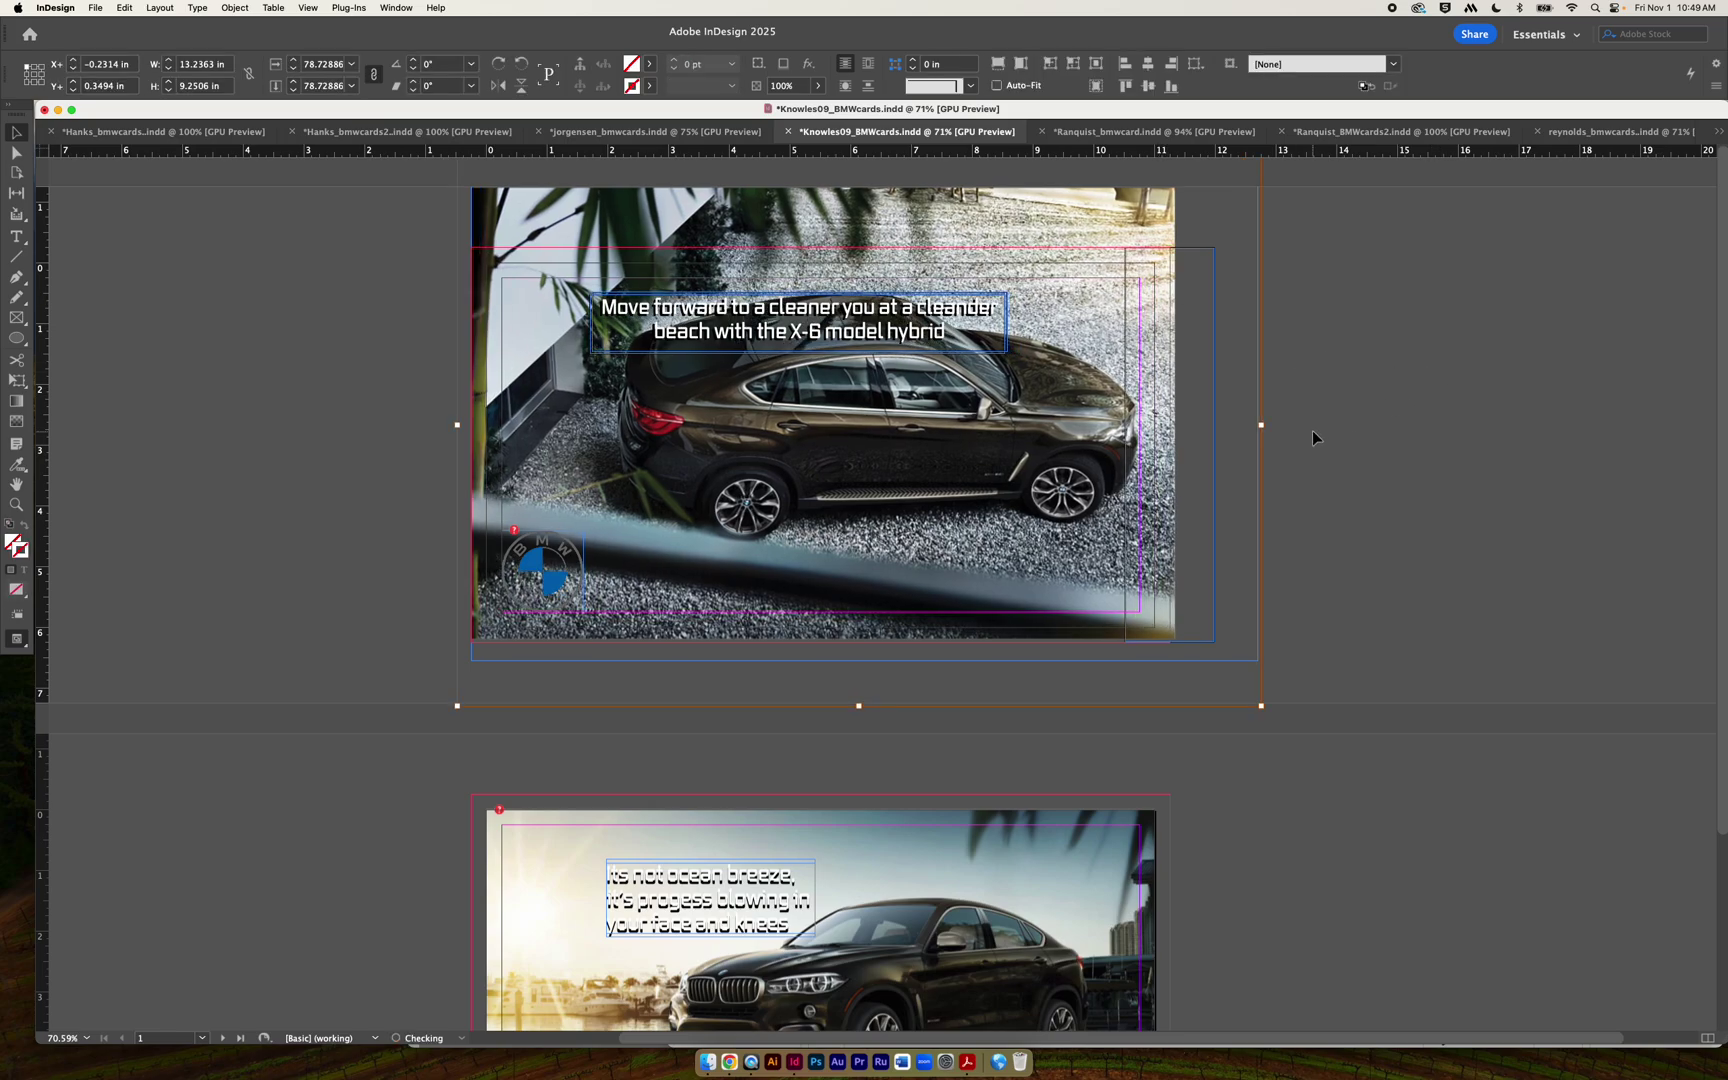
key("super+z")
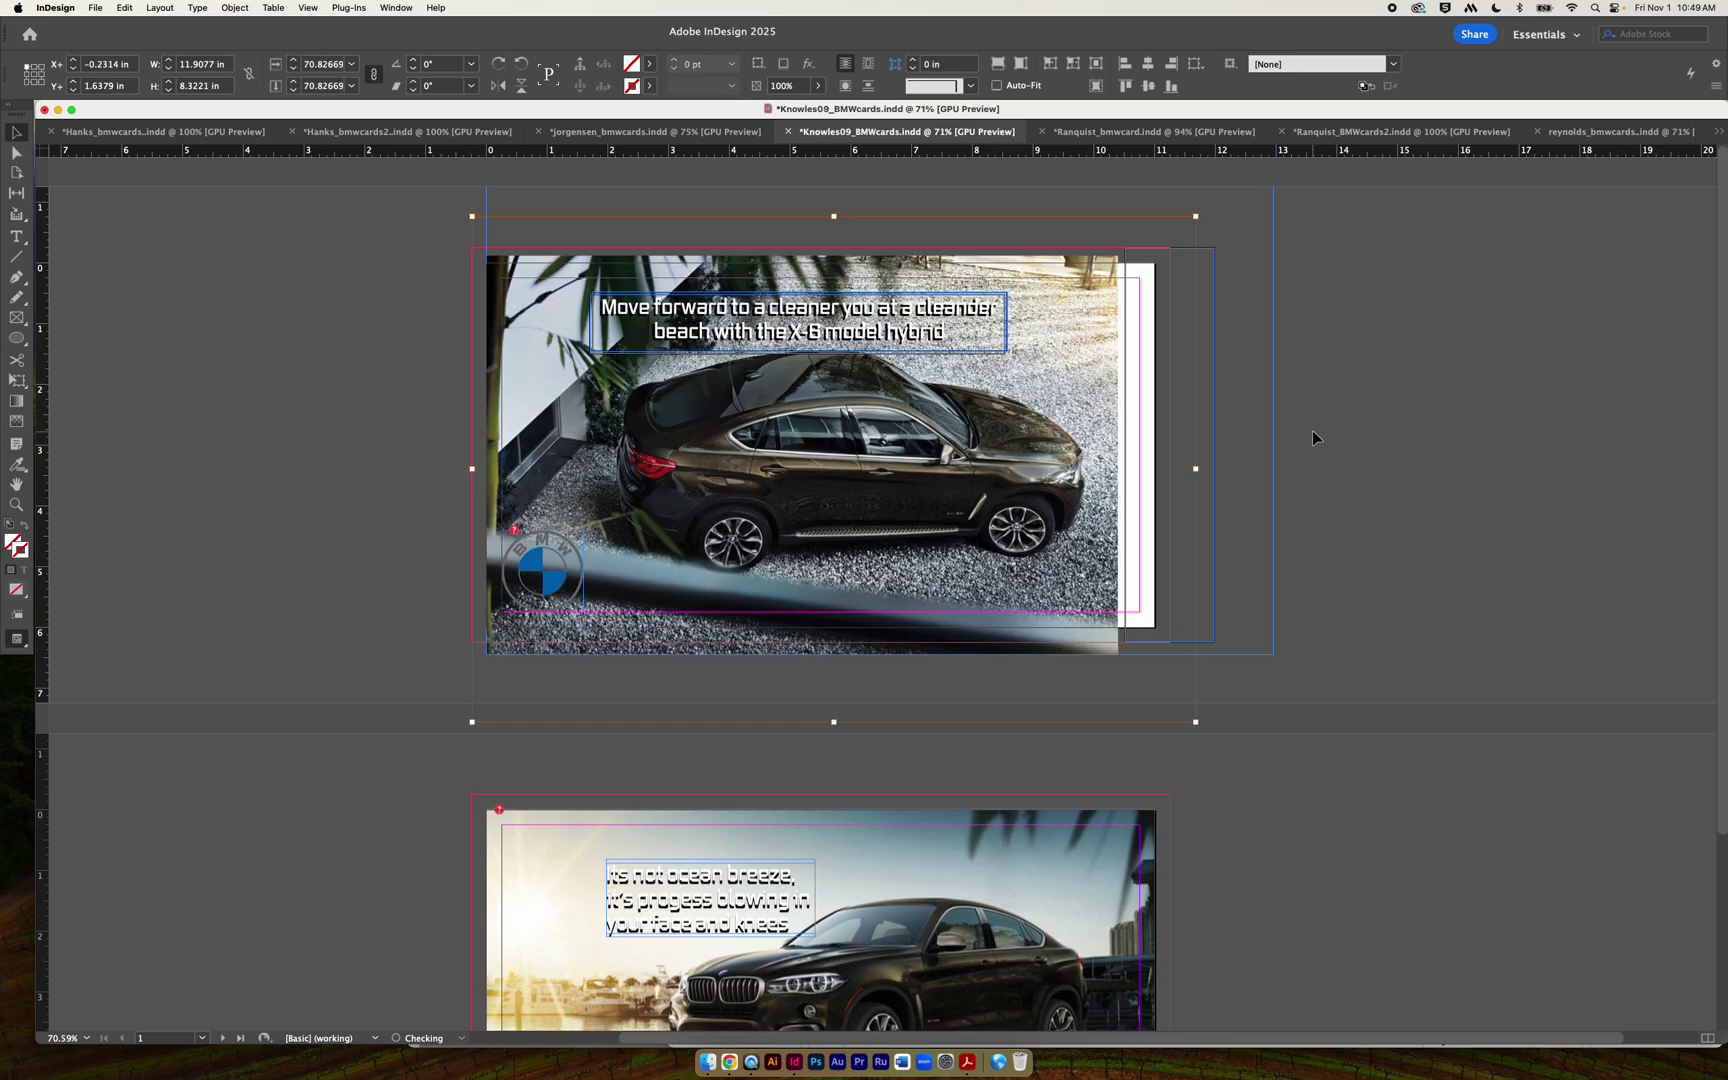
key("super+z")
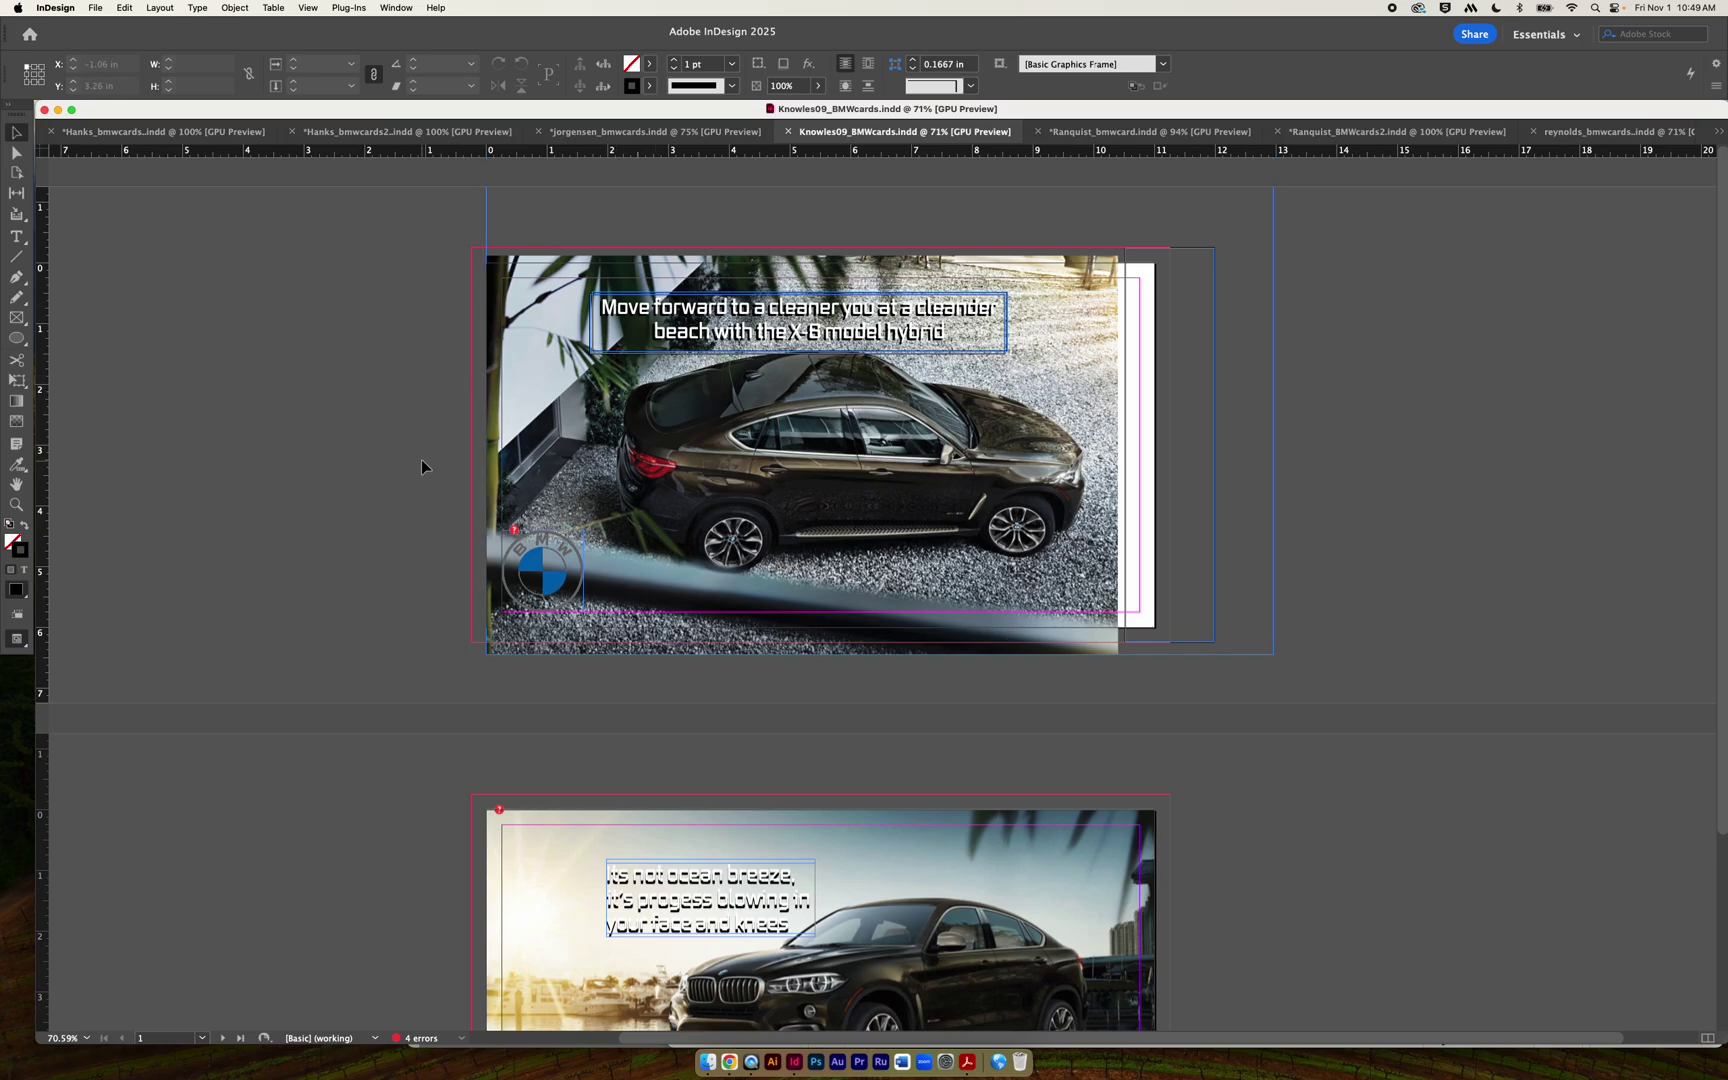
Draw a circle about 1.35 in wide over the first card's BMW logo, with black fill and no stroke.
left_click(332, 568)
left_click(17, 339)
left_click_drag(543, 575, 588, 614)
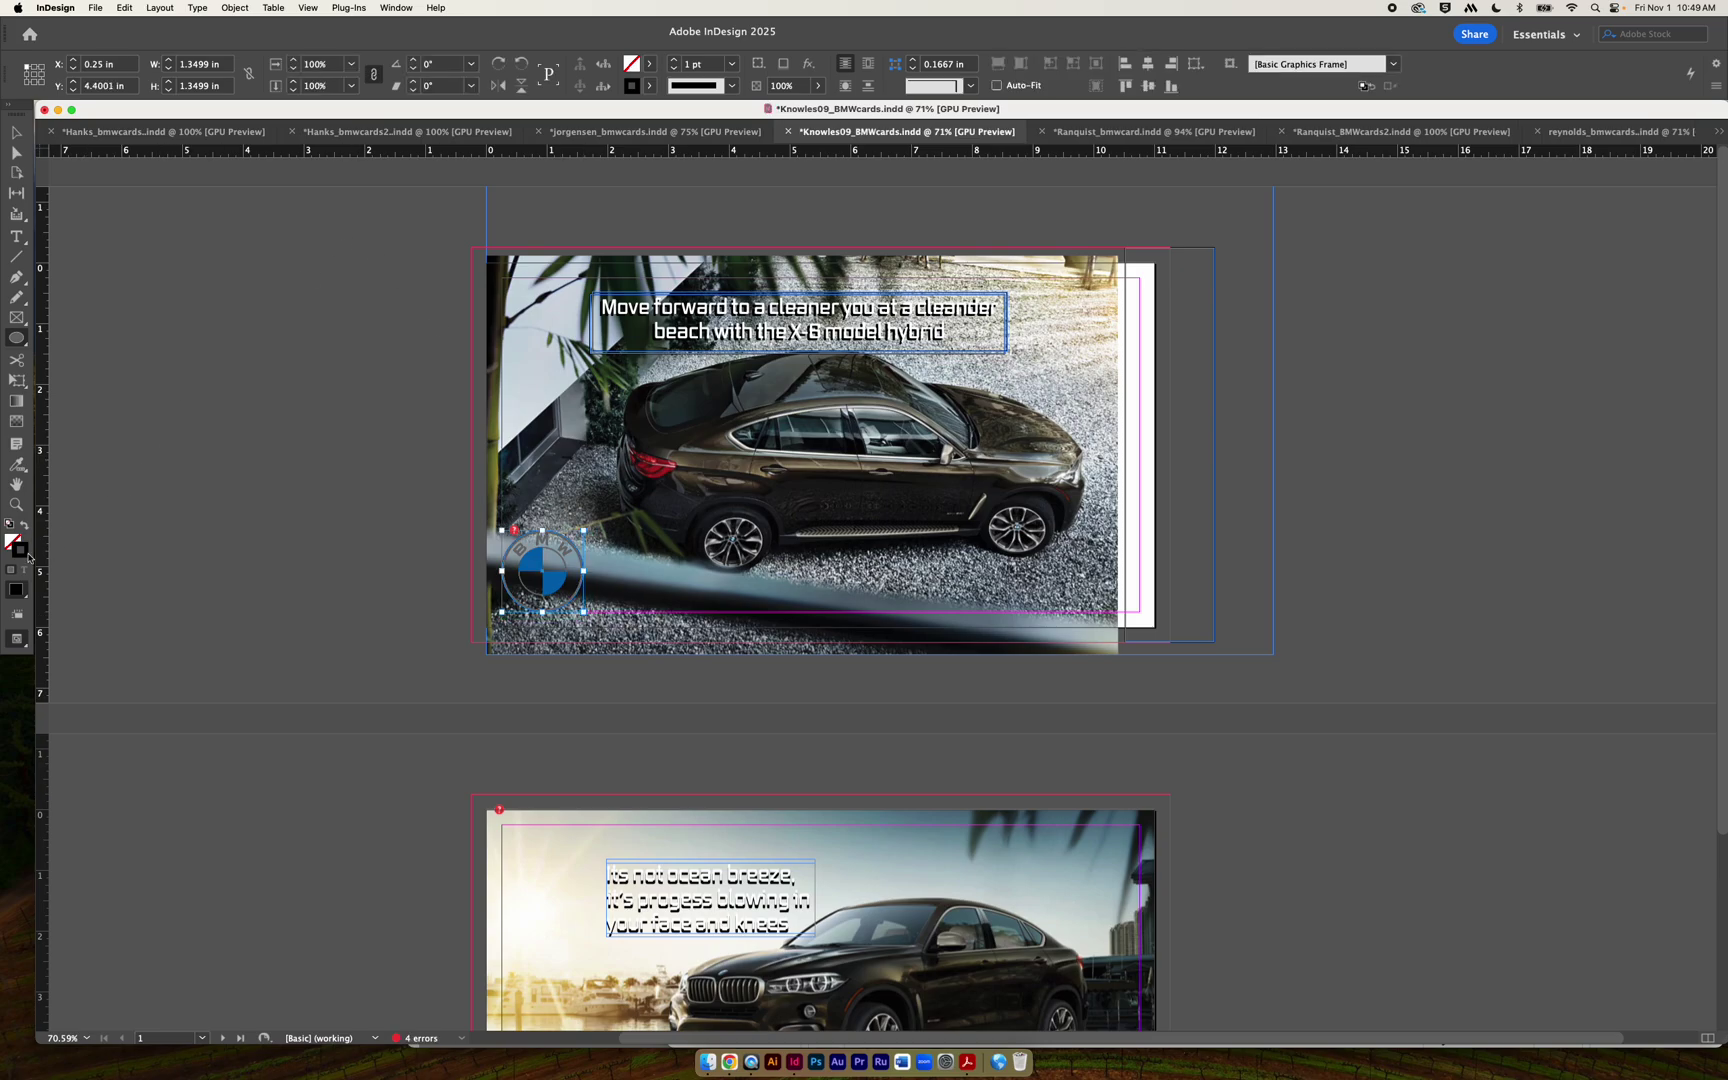
left_click(23, 527)
left_click(10, 544)
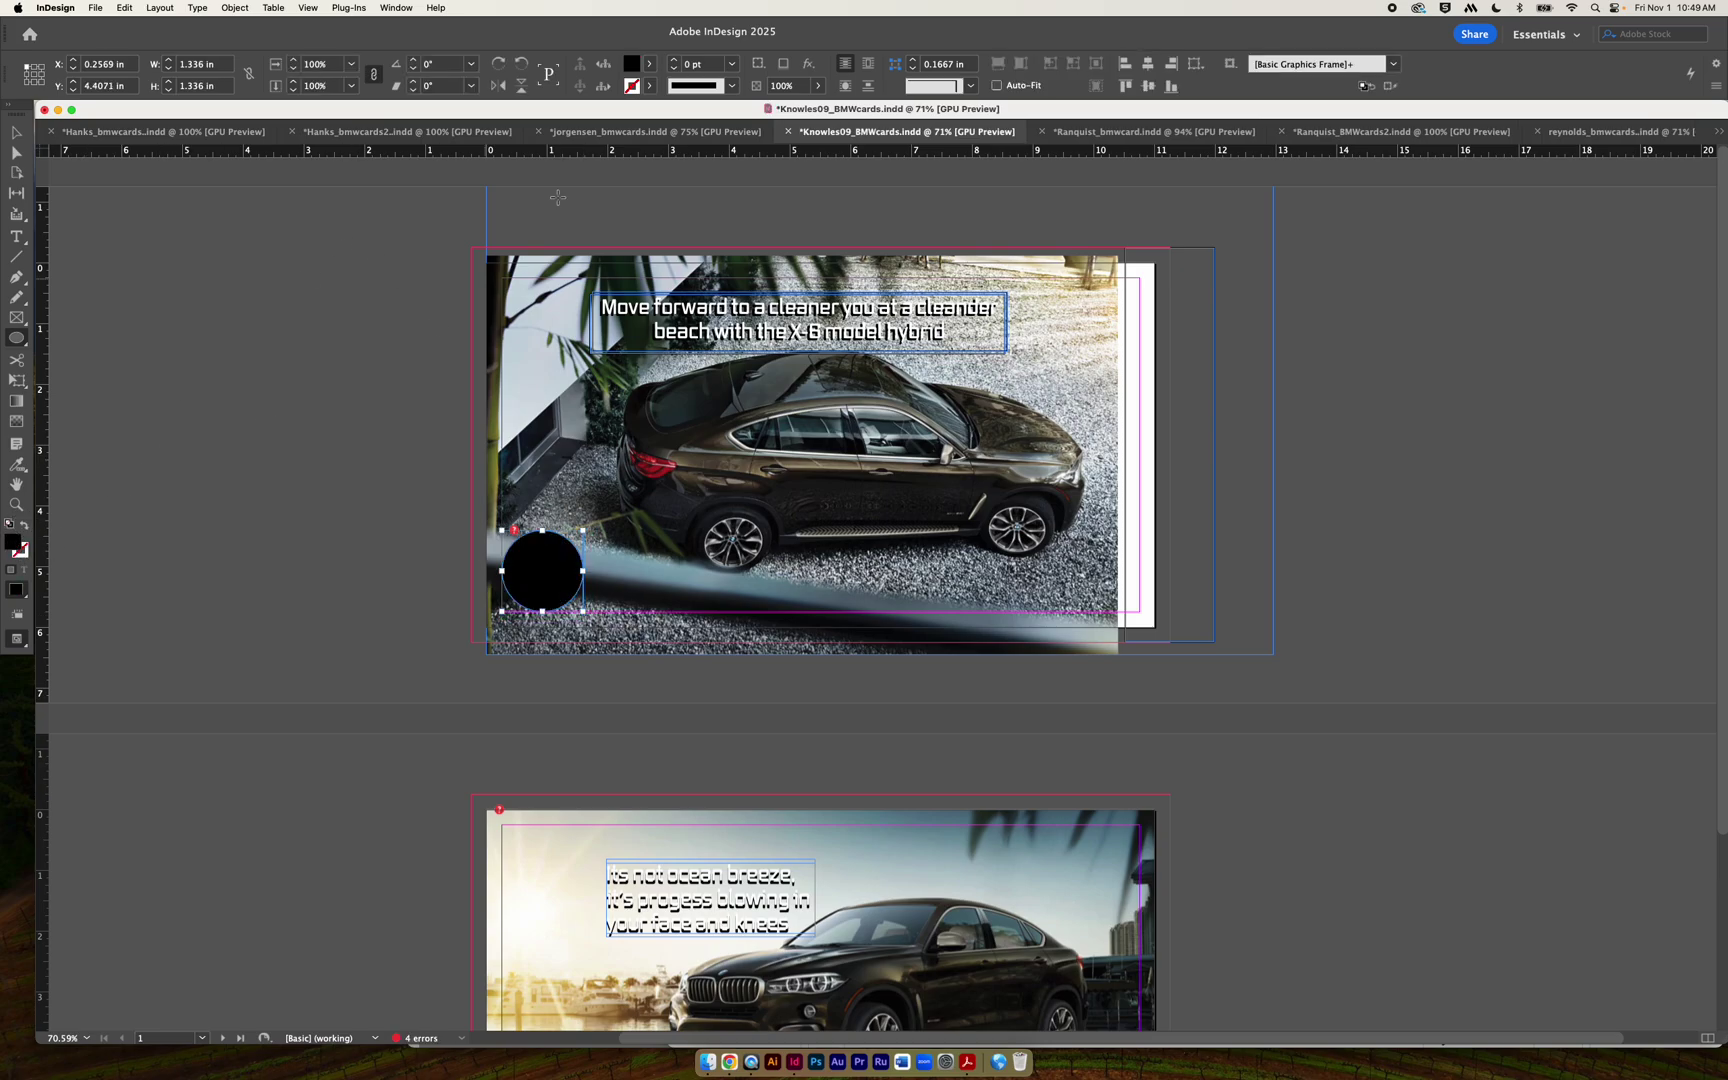
Arrange the black circle behind the first card's BMW logo, keeping it in front of the car photo.
left_click(196, 8)
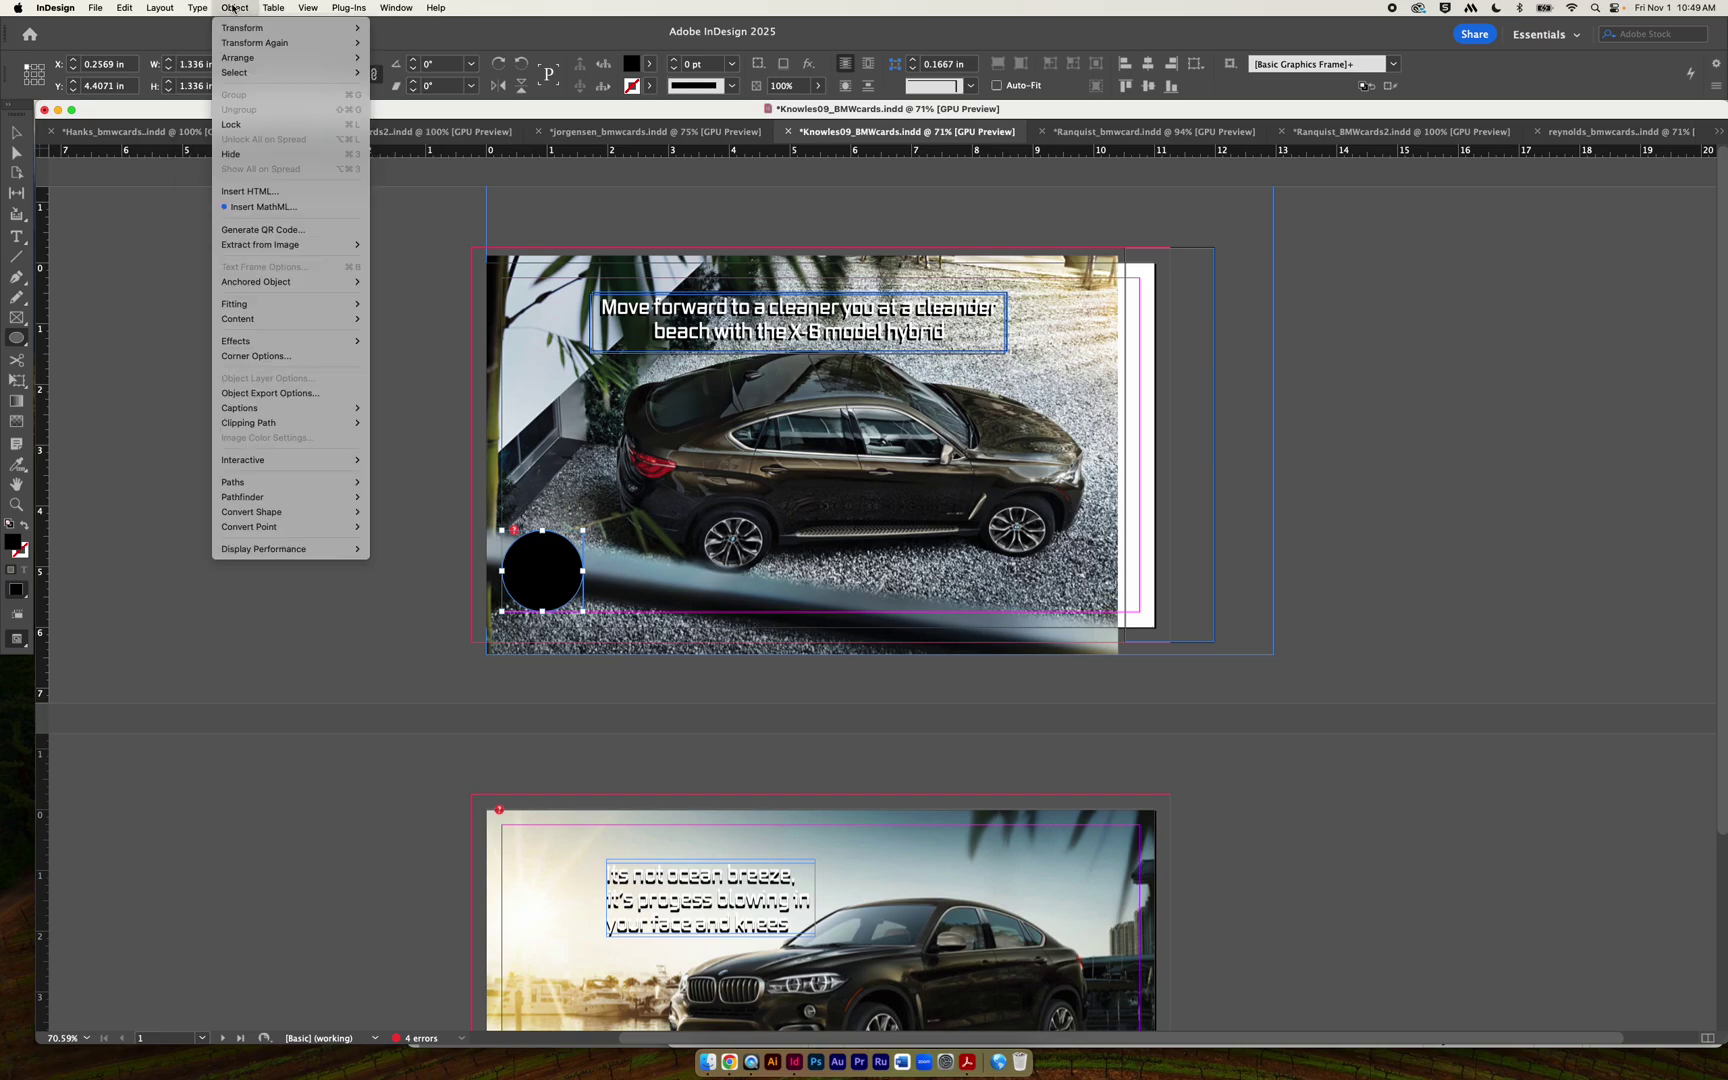
mouse_move(249, 64)
key("super+alt+v")
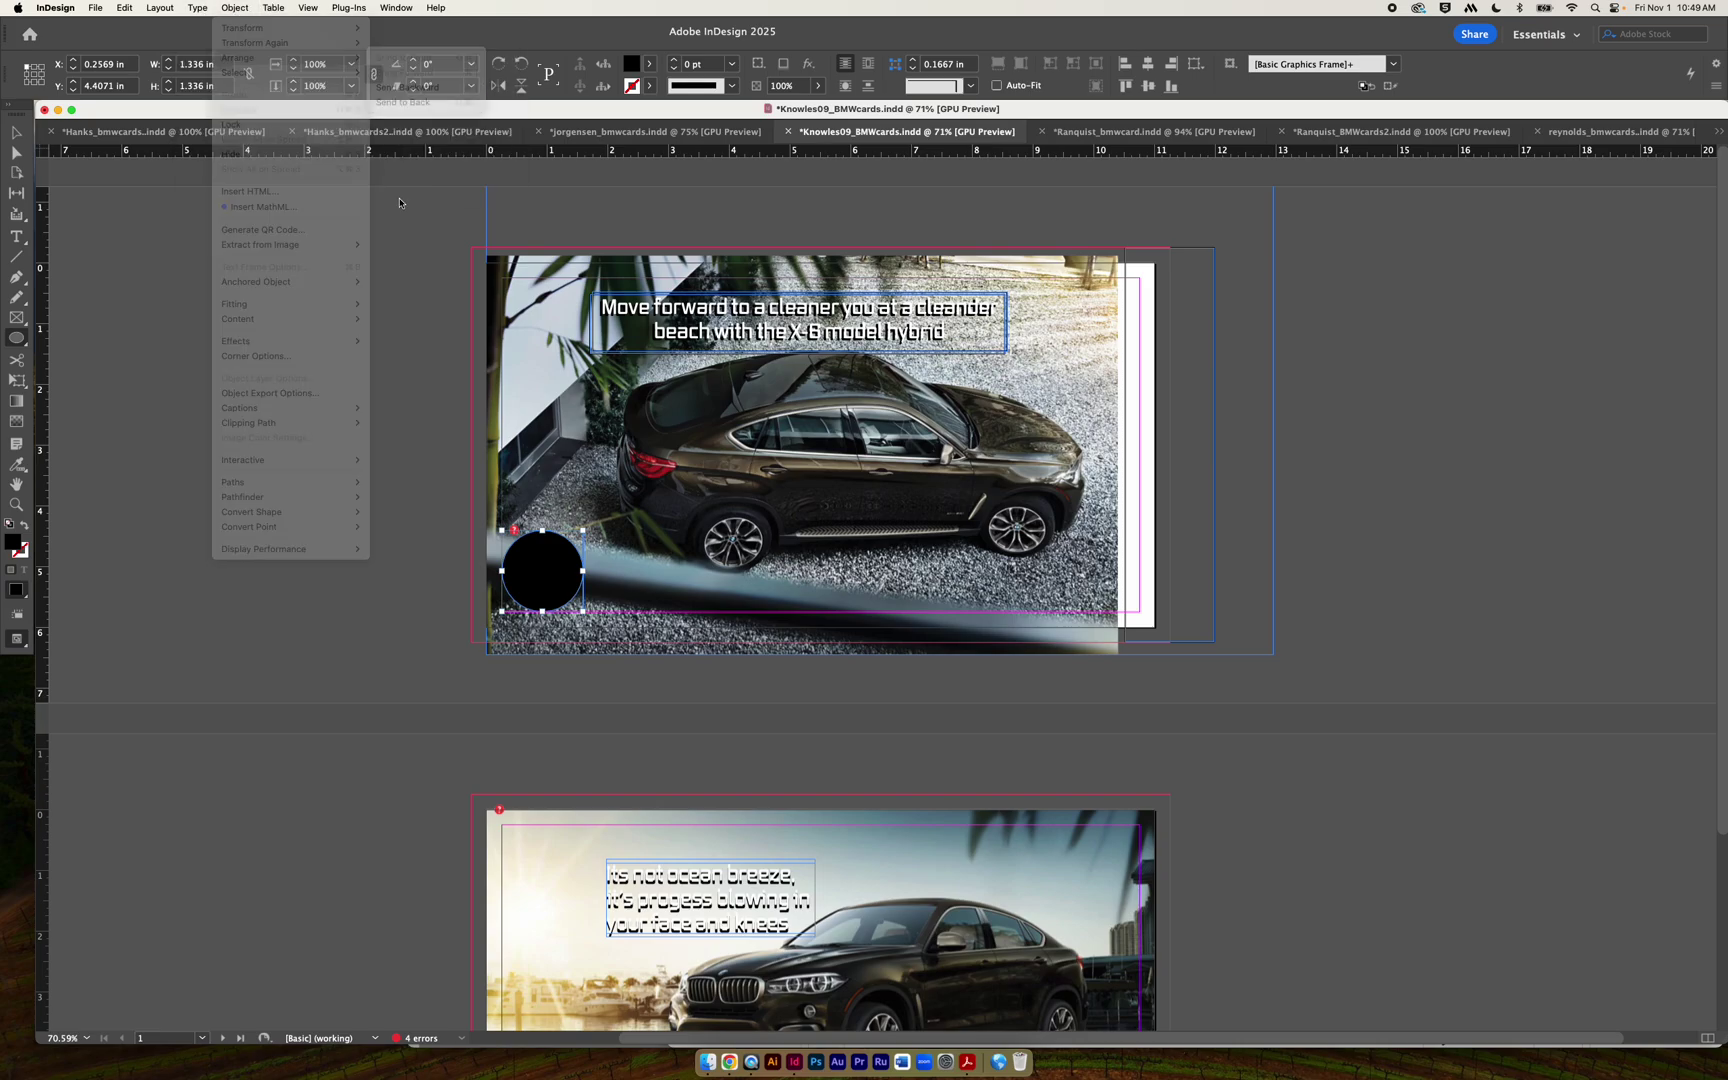
left_click(367, 279)
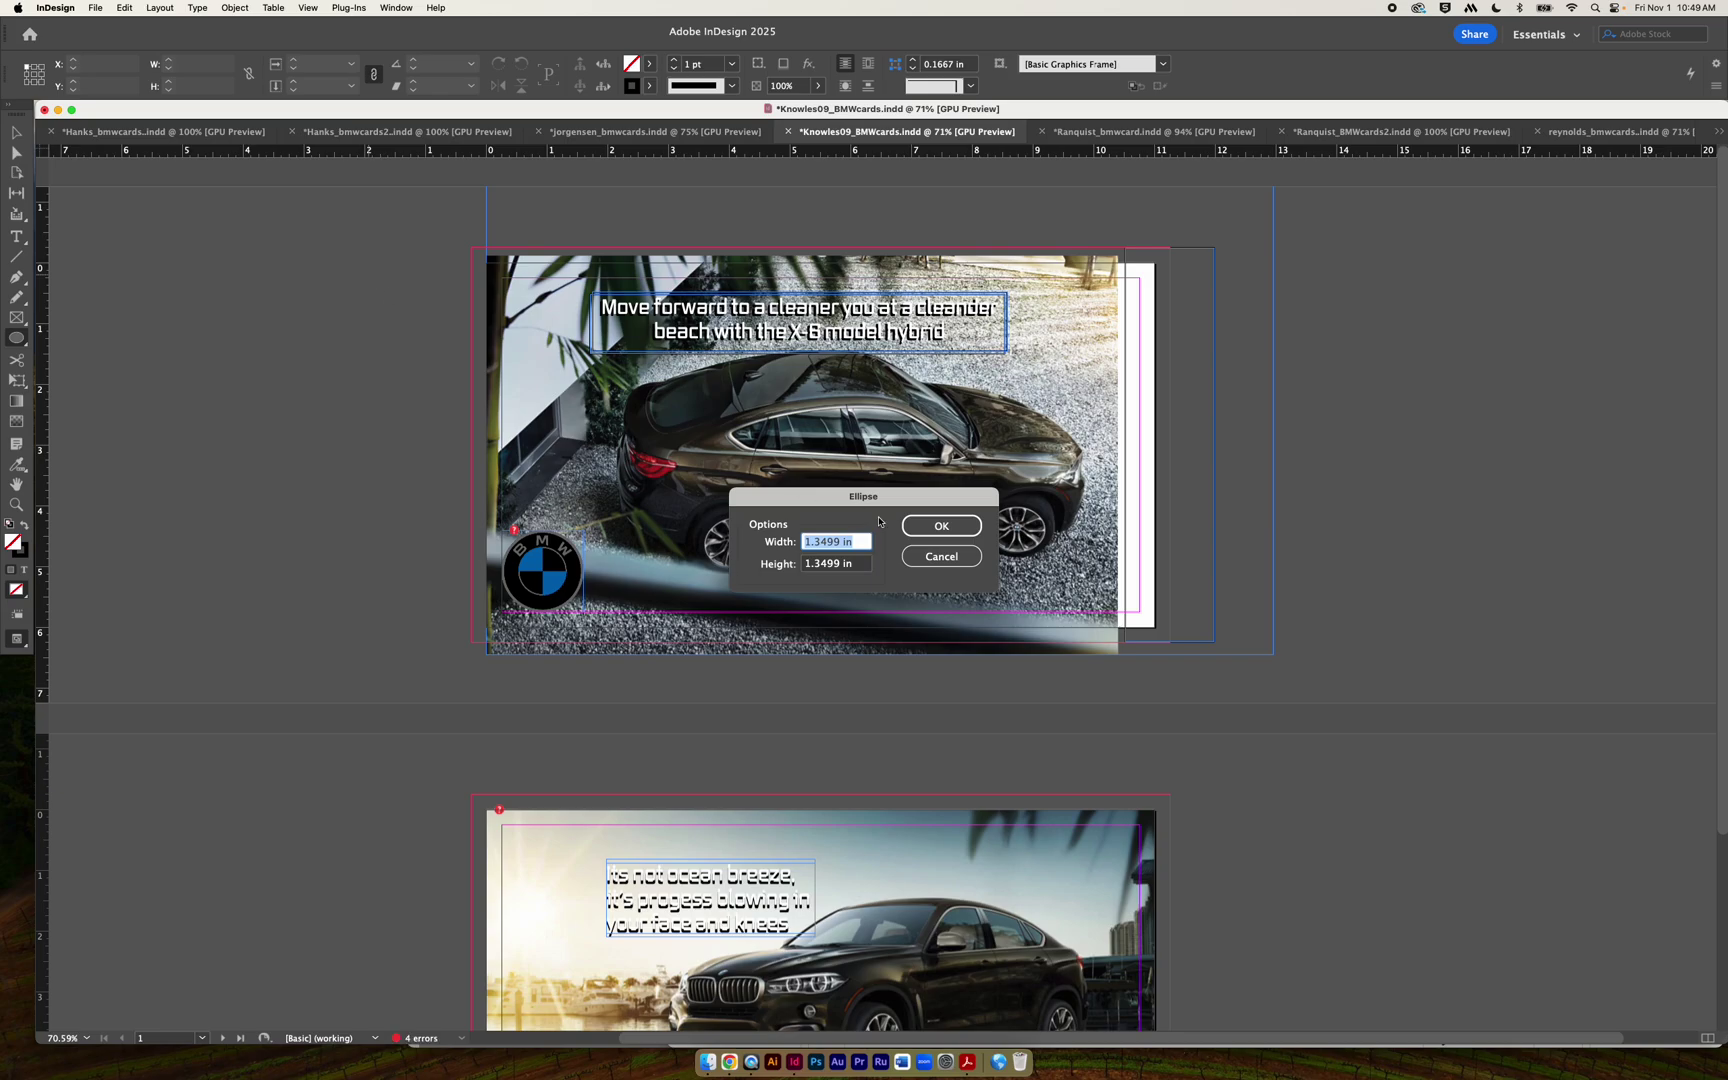
left_click(941, 556)
left_click(16, 131)
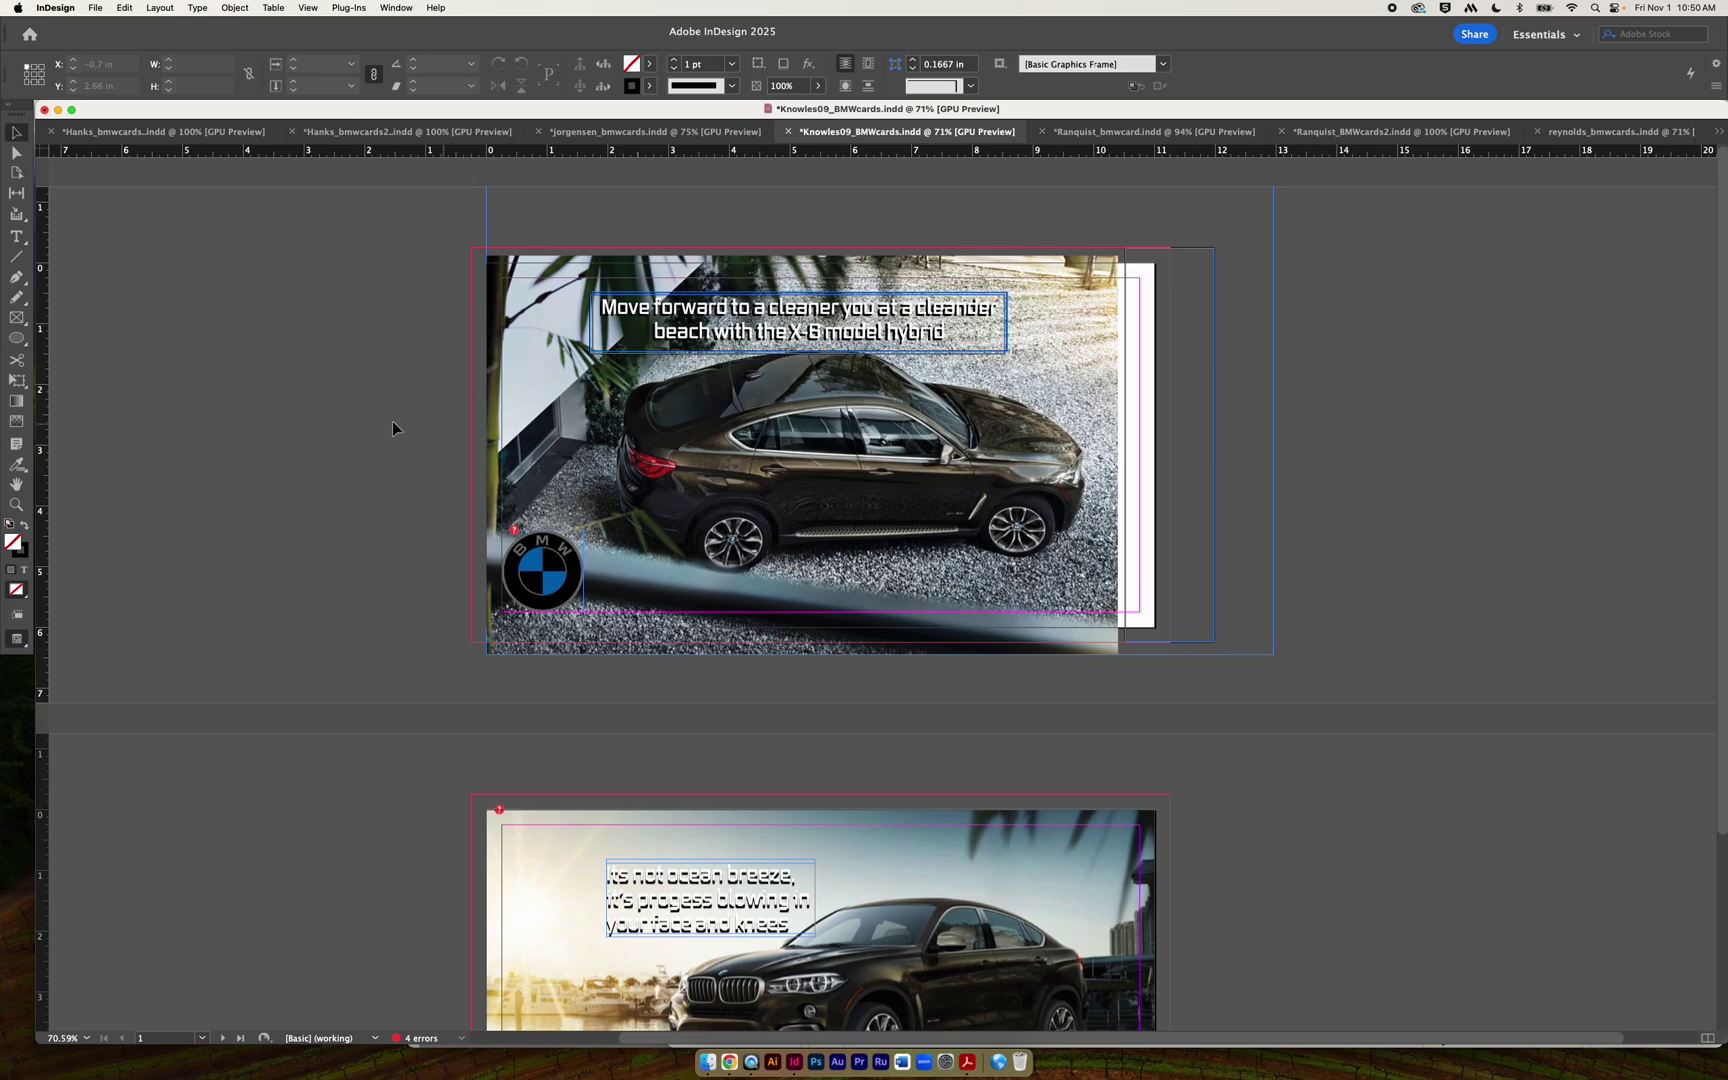
Try to enlarge the second card's car picture to the bleed without extending its frame, and undo the scaling.
scroll(354, 424, "down", 5)
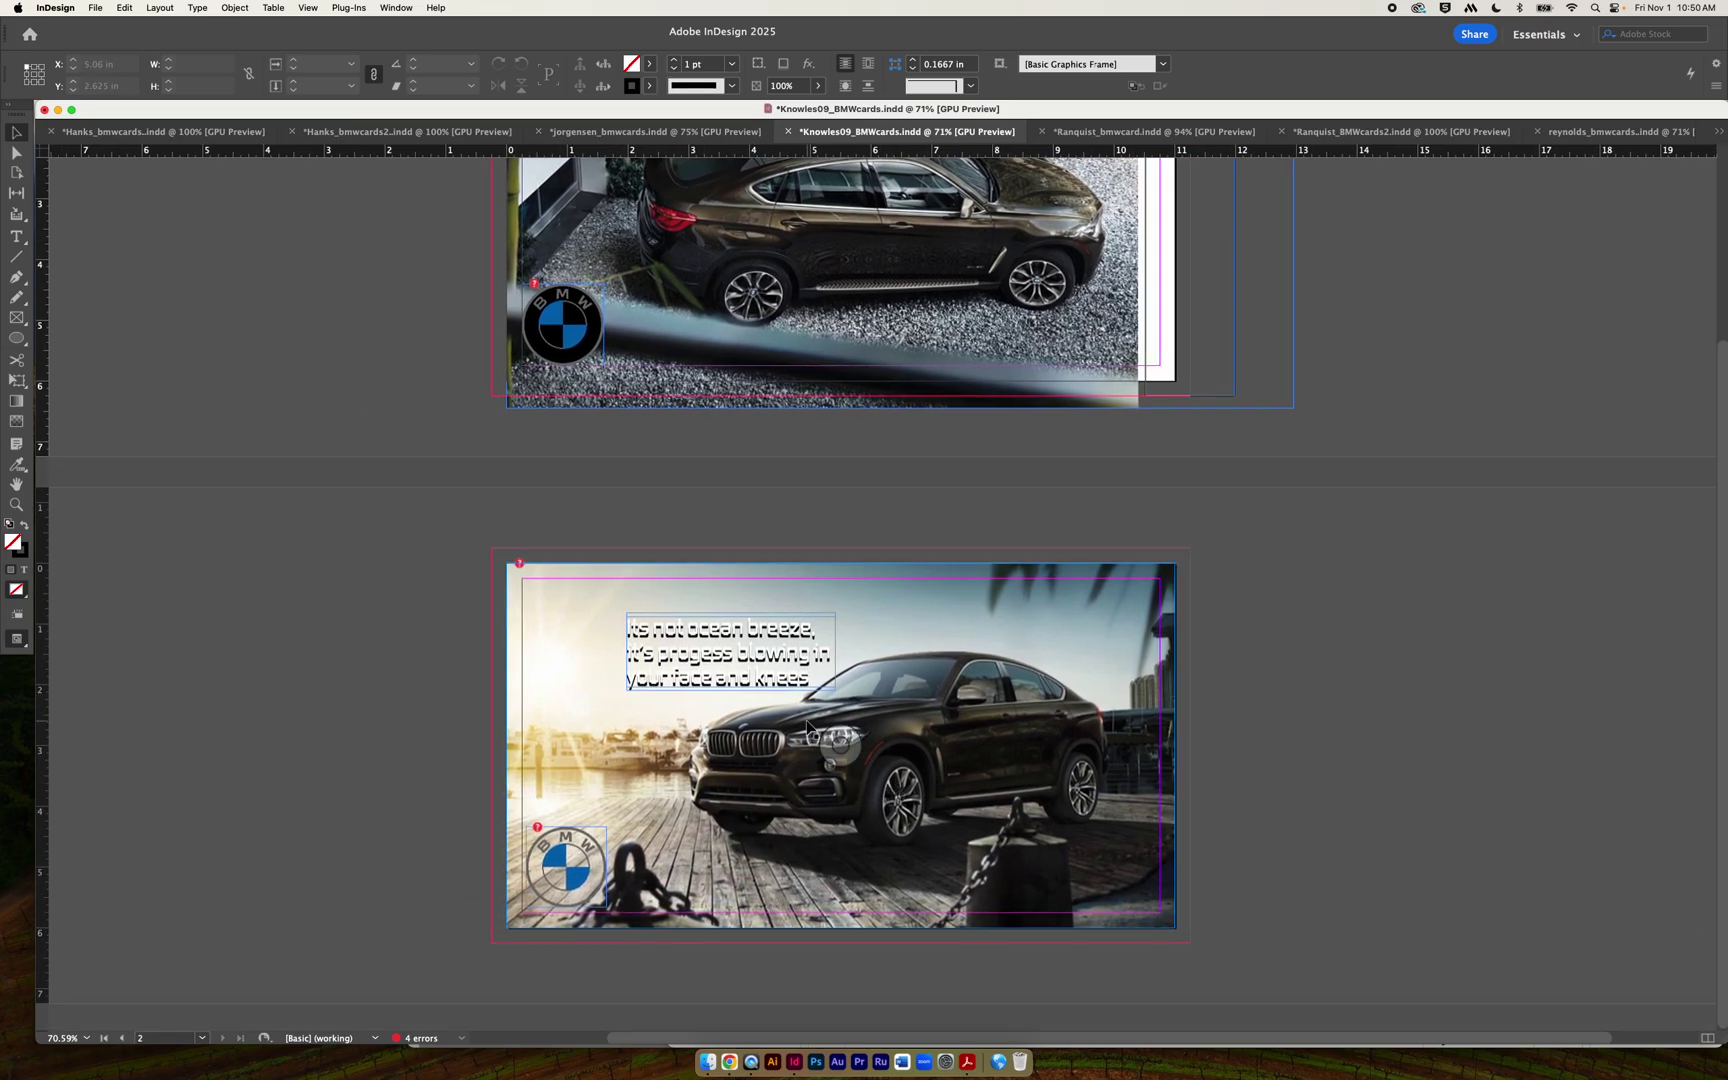
left_click(848, 744)
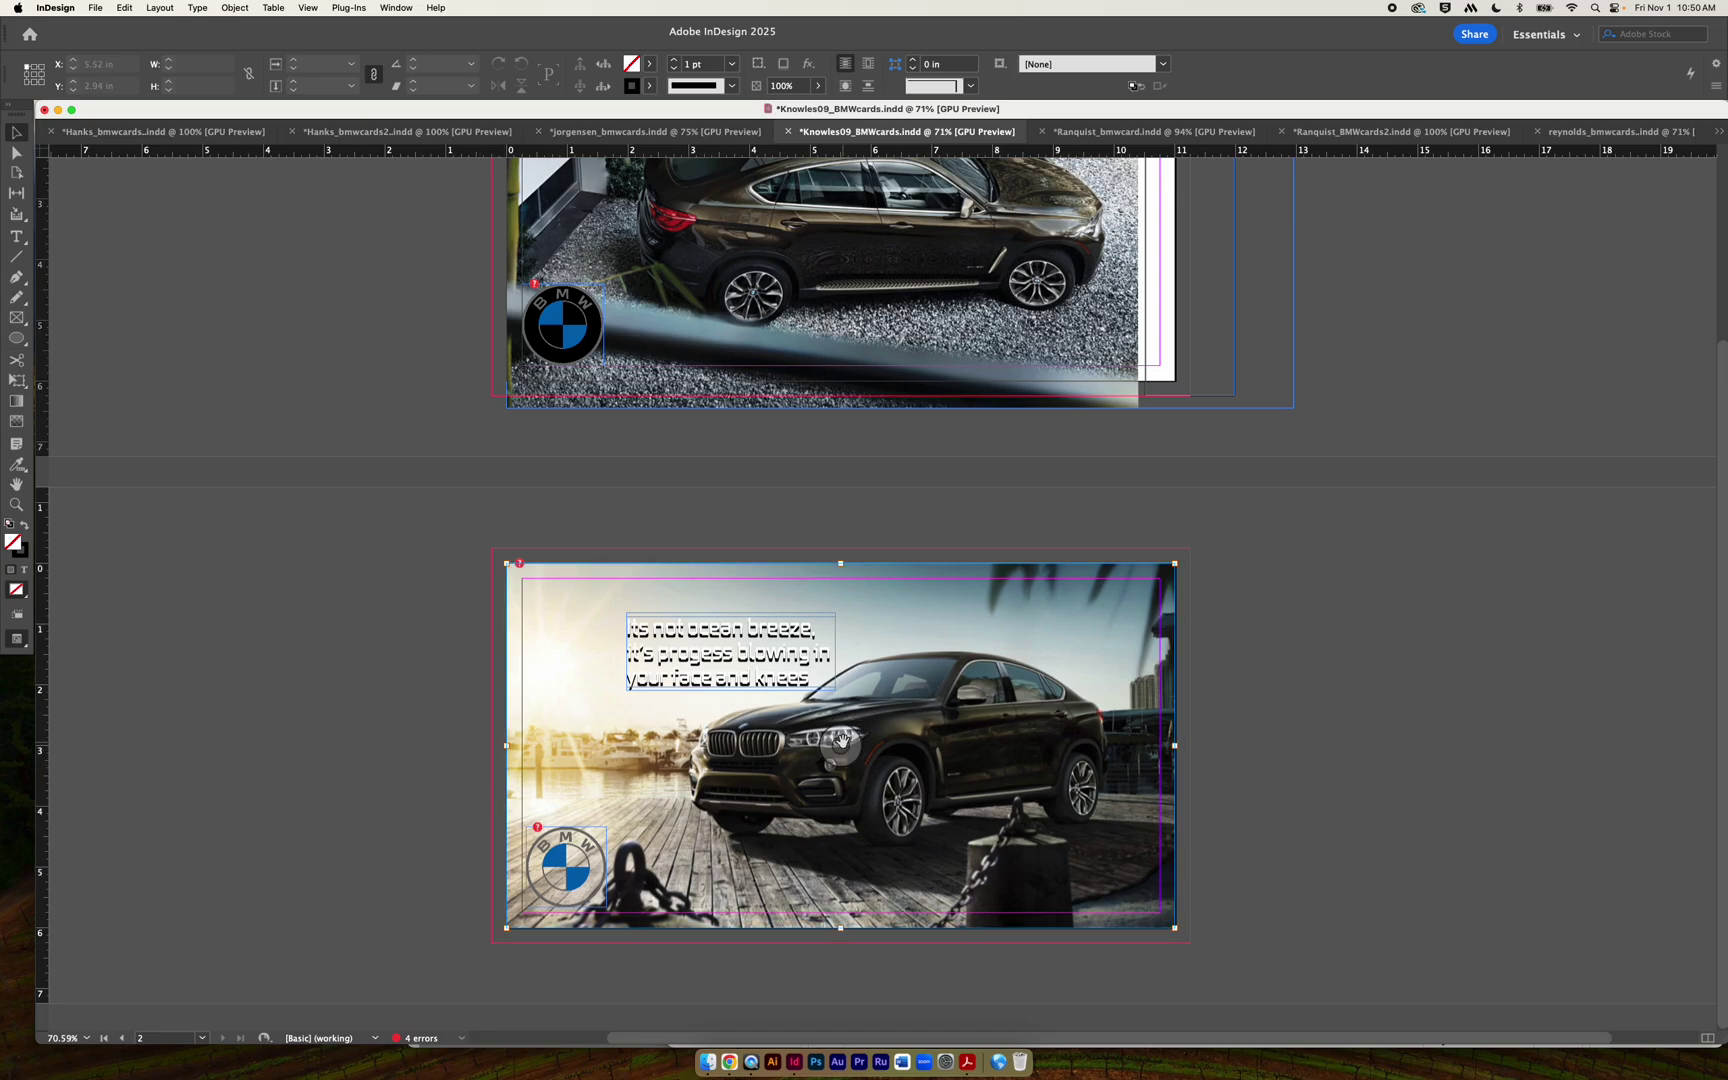
left_click(1270, 651)
left_click(842, 742)
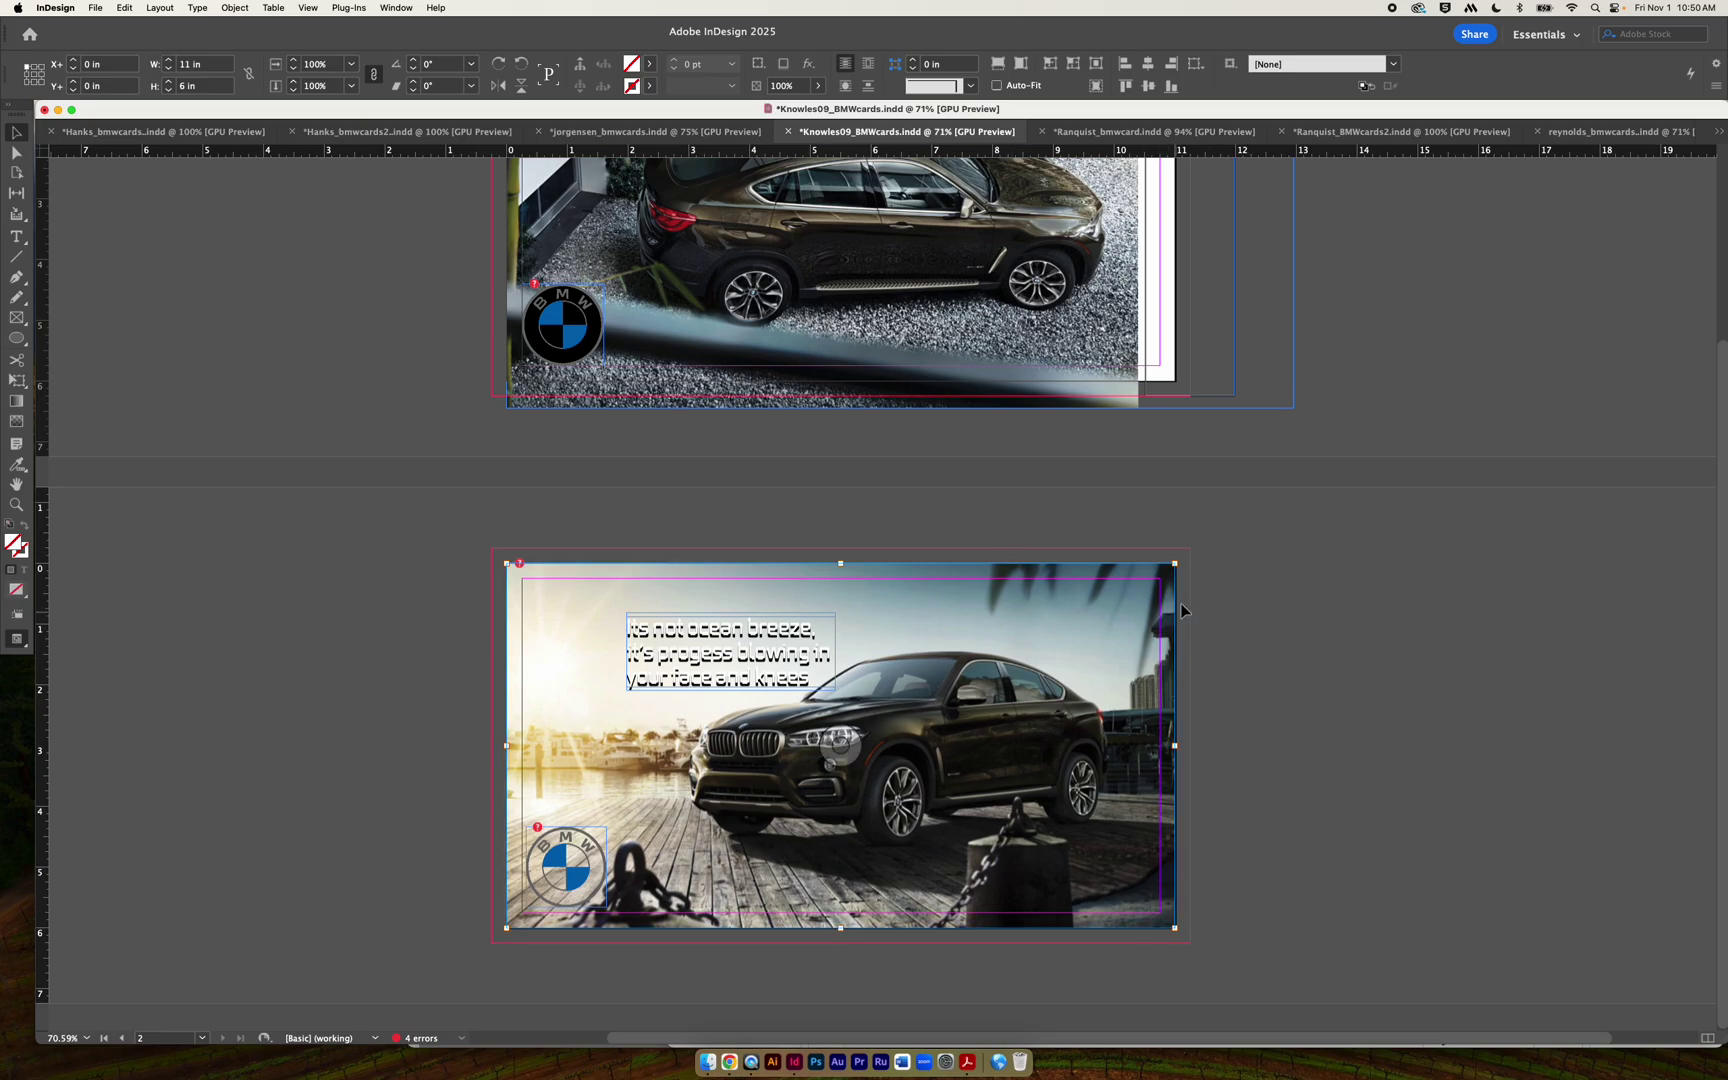
left_click_drag(1175, 562, 1193, 547)
left_click(1341, 690)
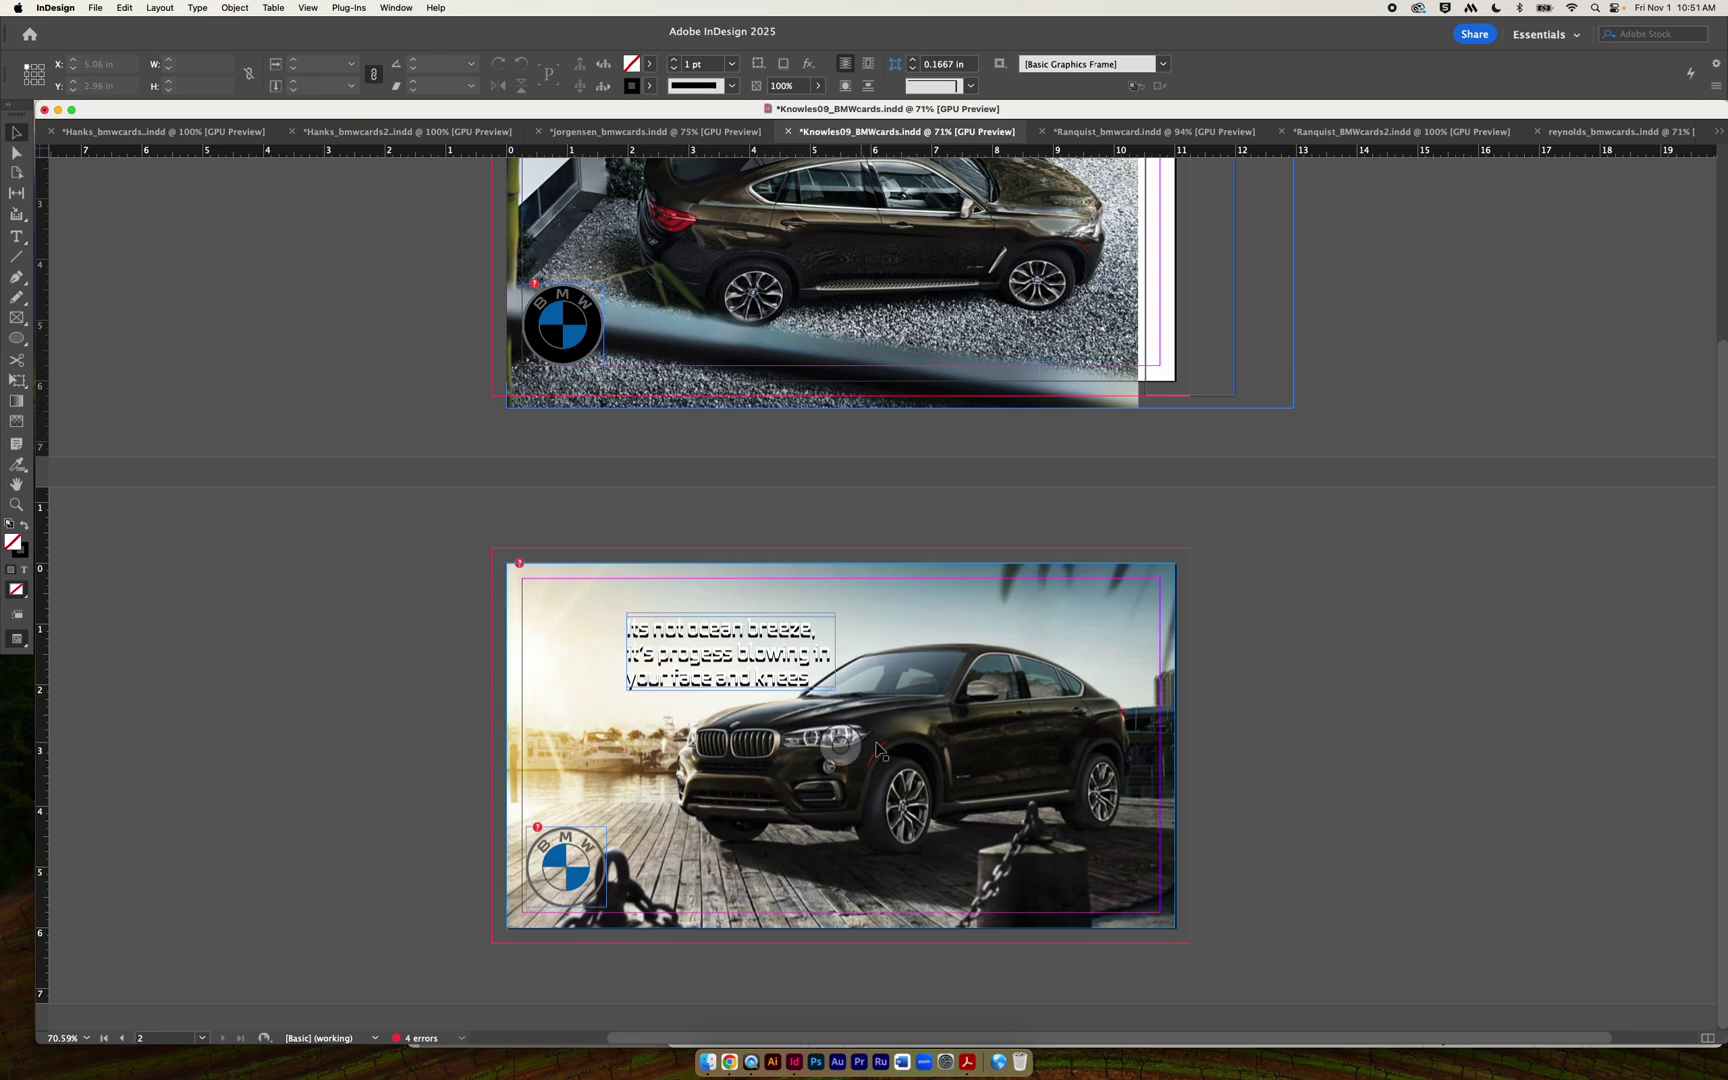
left_click(842, 743)
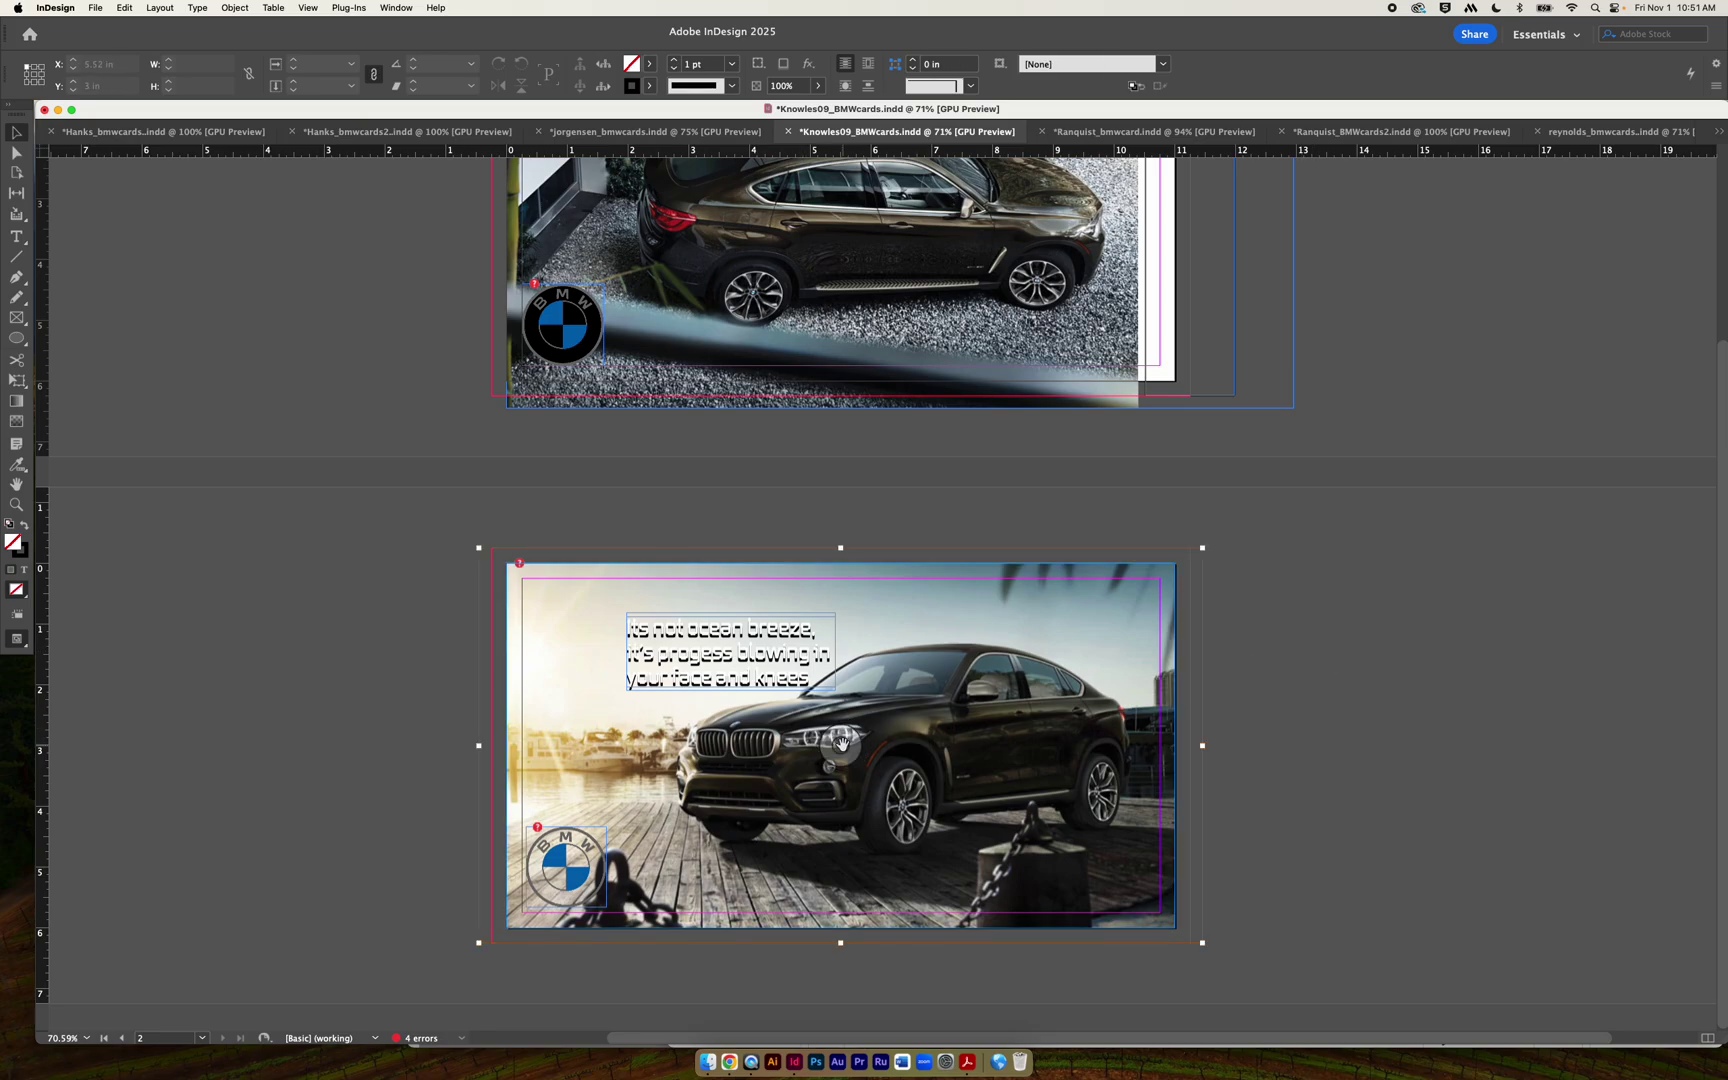
left_click(1243, 693)
left_click(1184, 679)
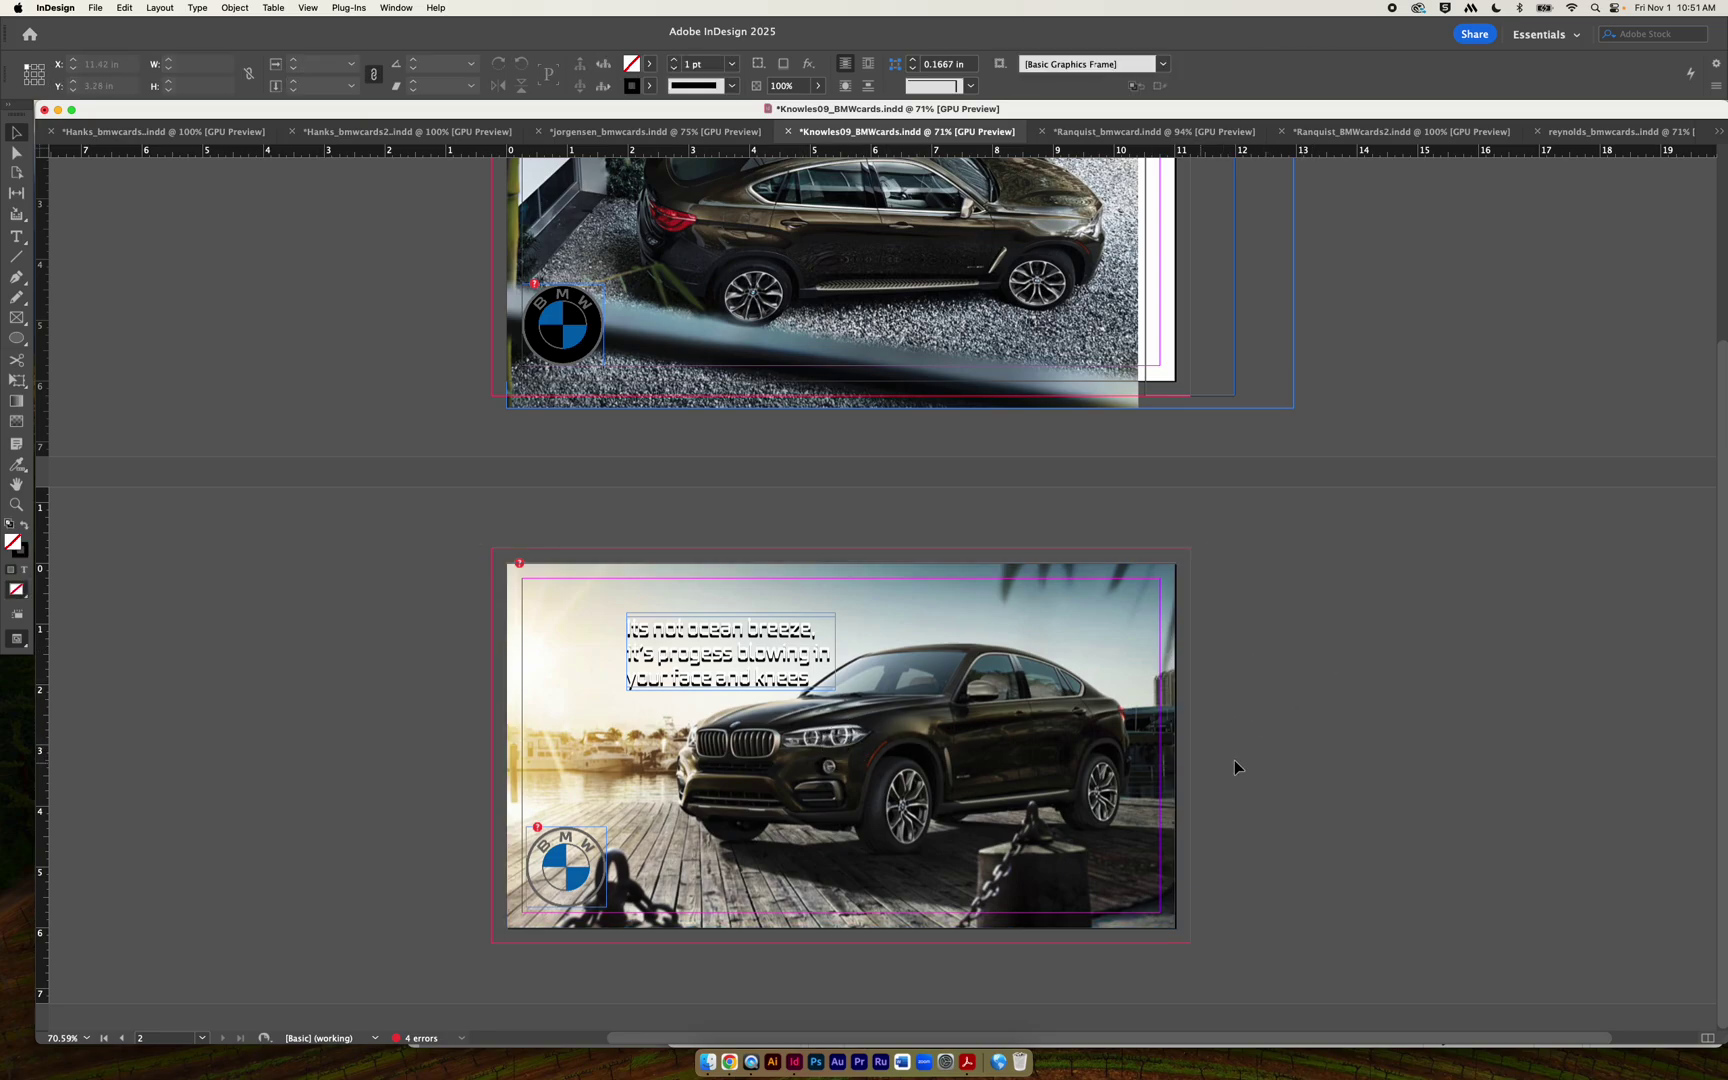
key("super+z")
Extend the second card's photo frame to the bleed on all sides, making it 11.5 by 6.5 in at X and Y -0.25 in.
left_click(1318, 742)
left_click(845, 741)
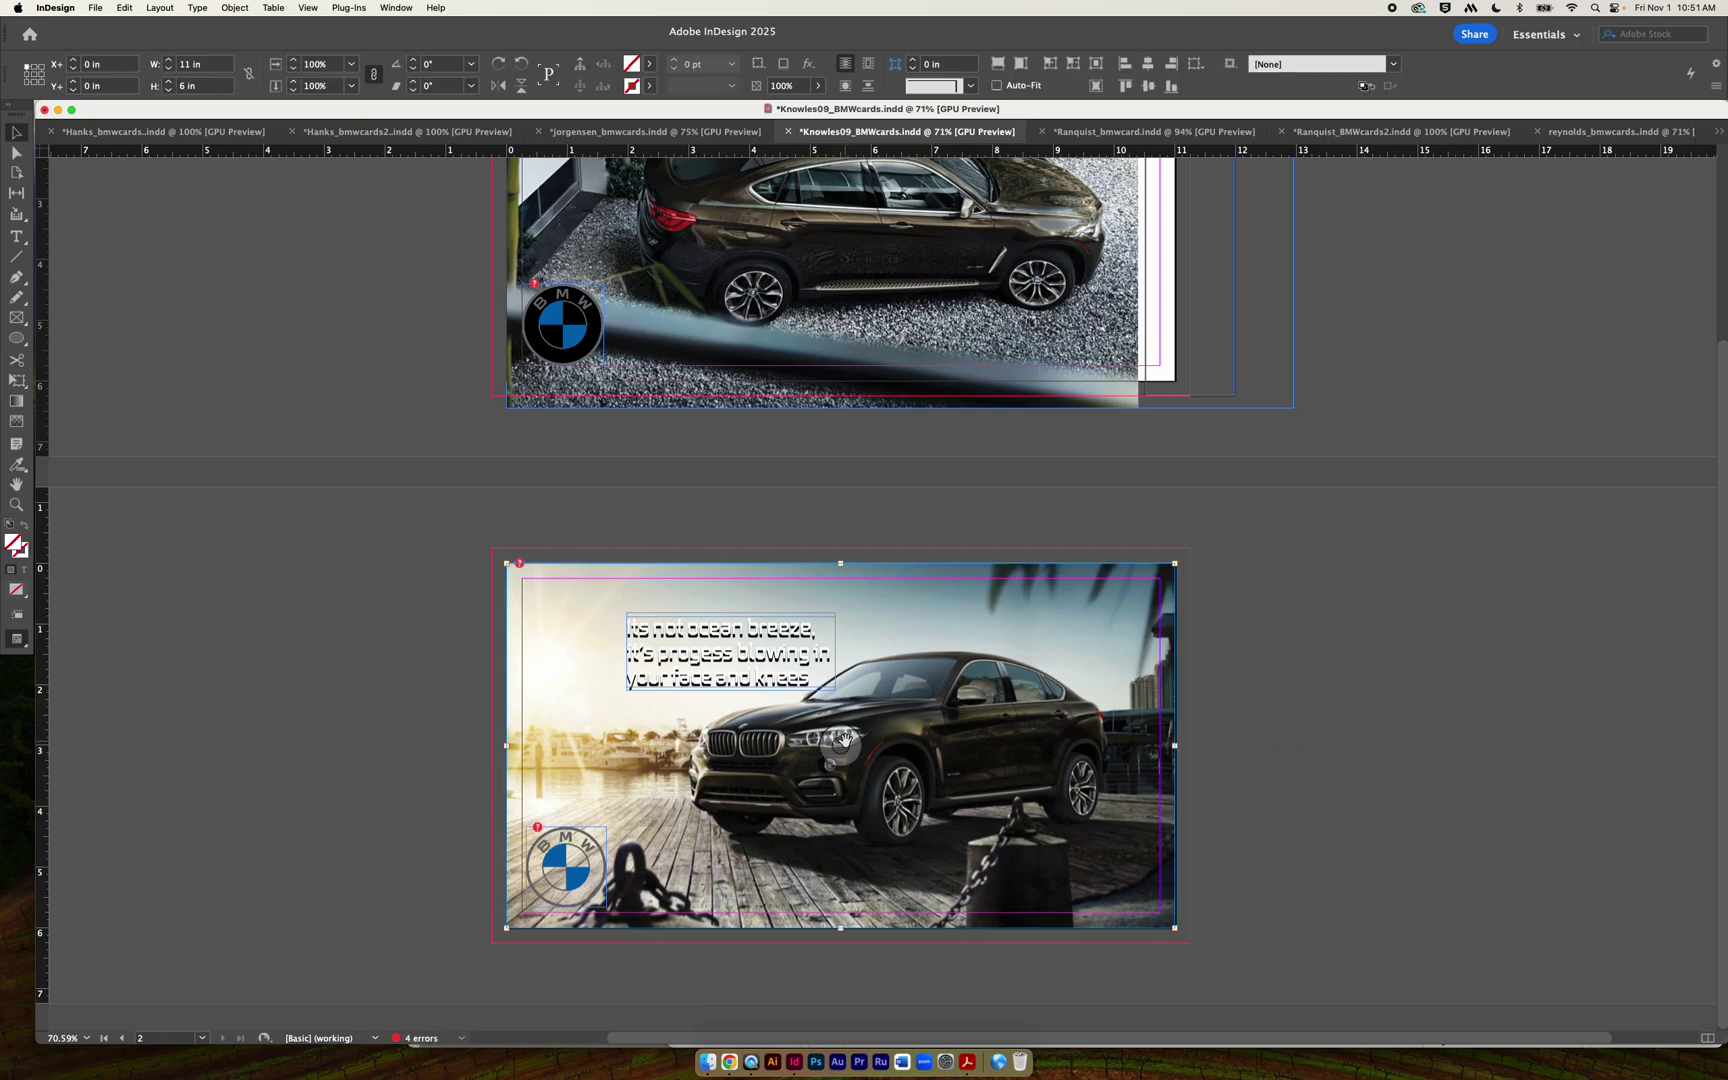
left_click(1061, 663)
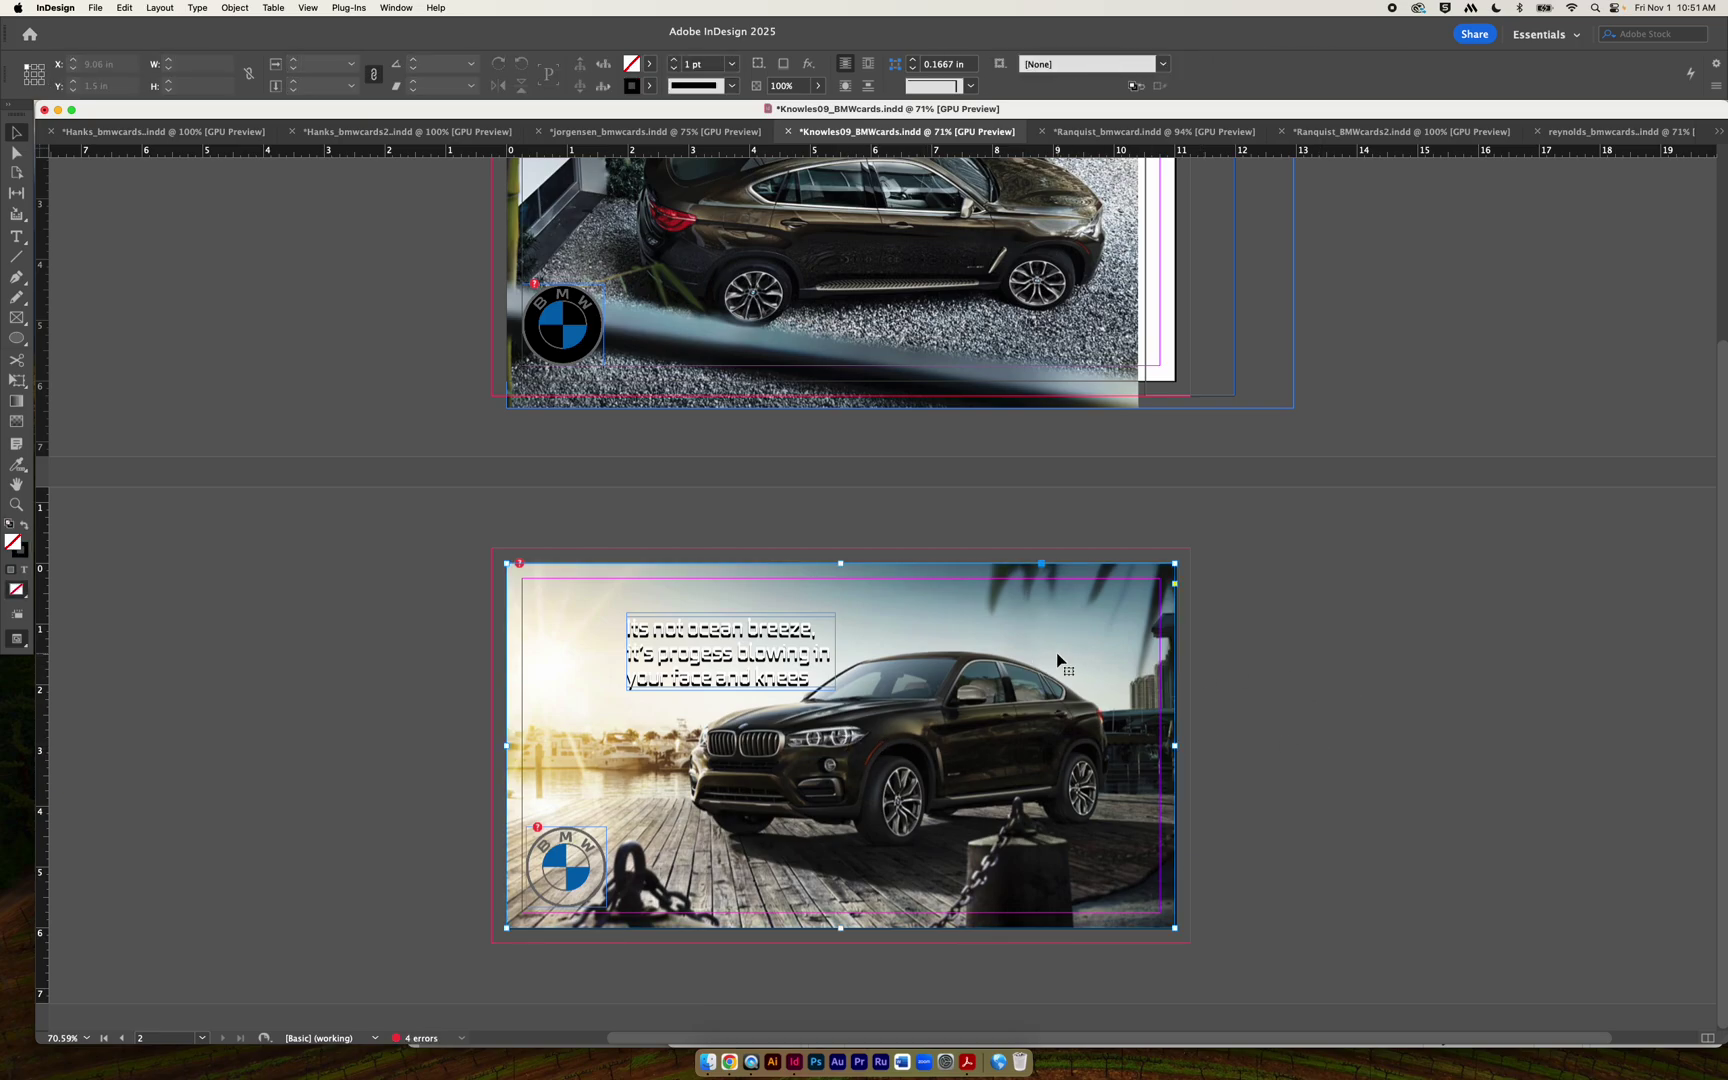
left_click_drag(841, 563, 841, 548)
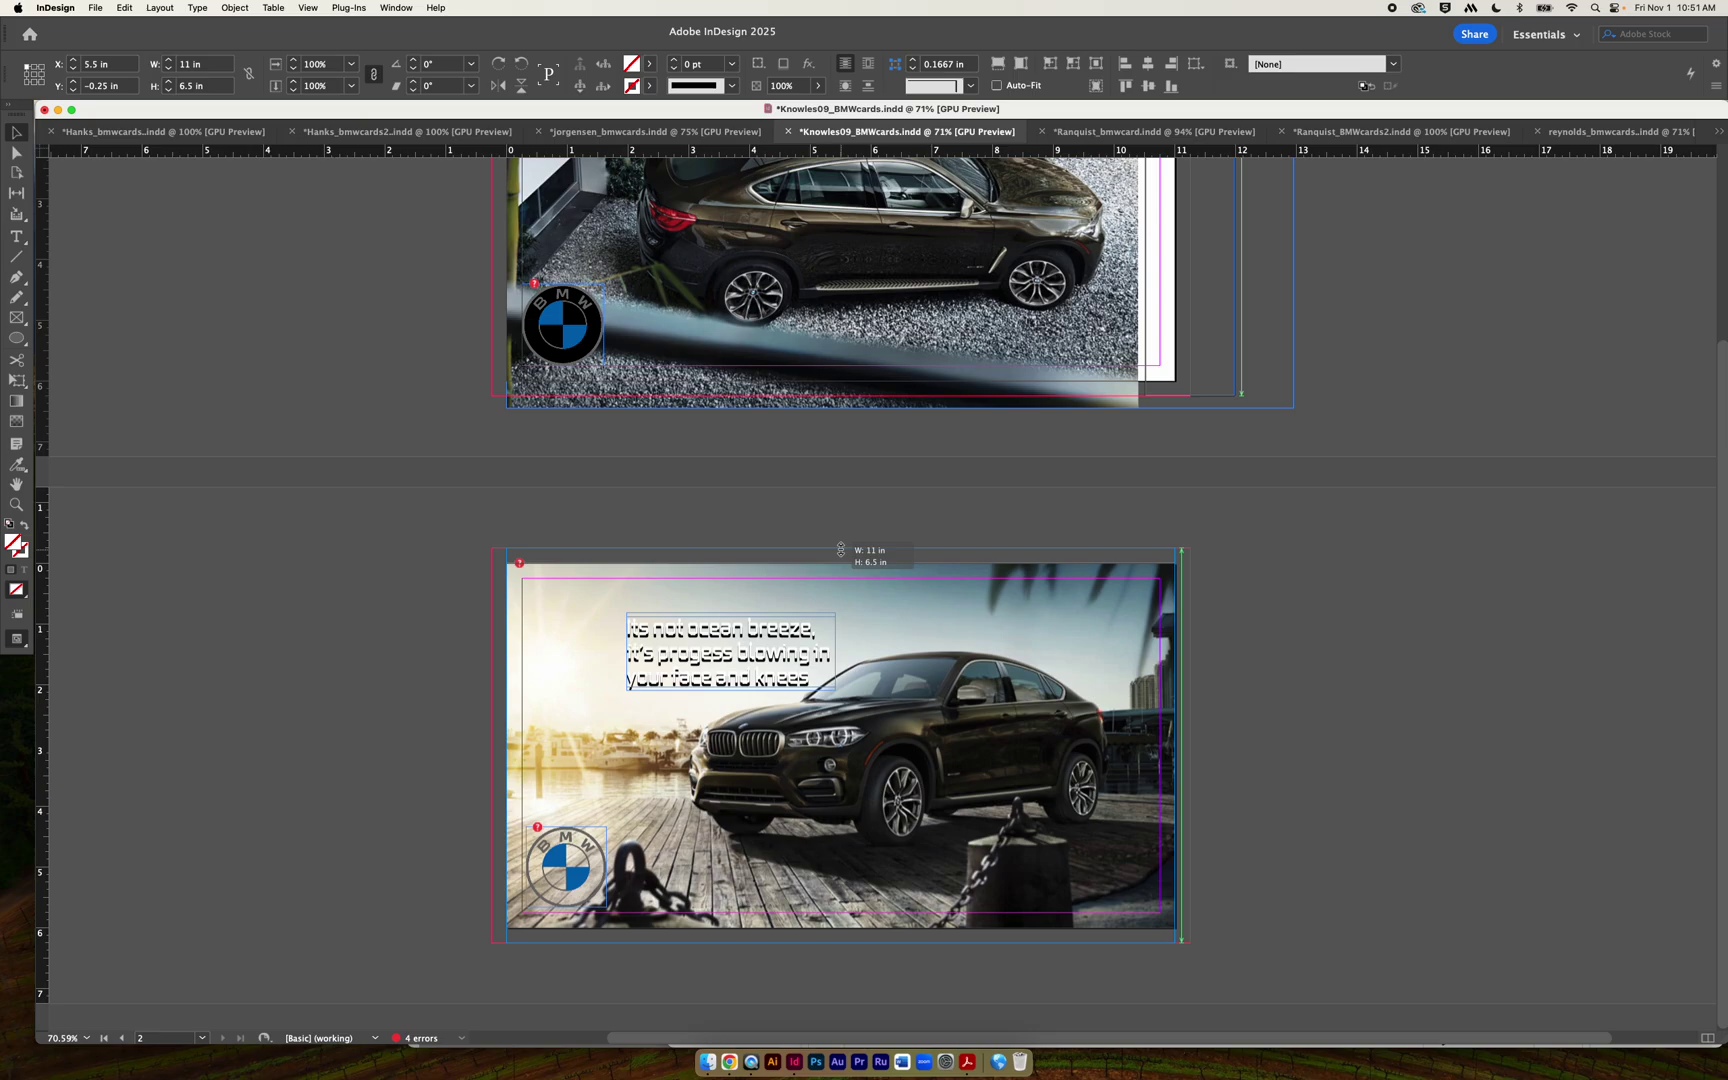
left_click_drag(1175, 745, 1196, 744)
Scale the second card's car picture up proportionally inside the extended frame to fill it out to the bleed.
left_click(840, 745)
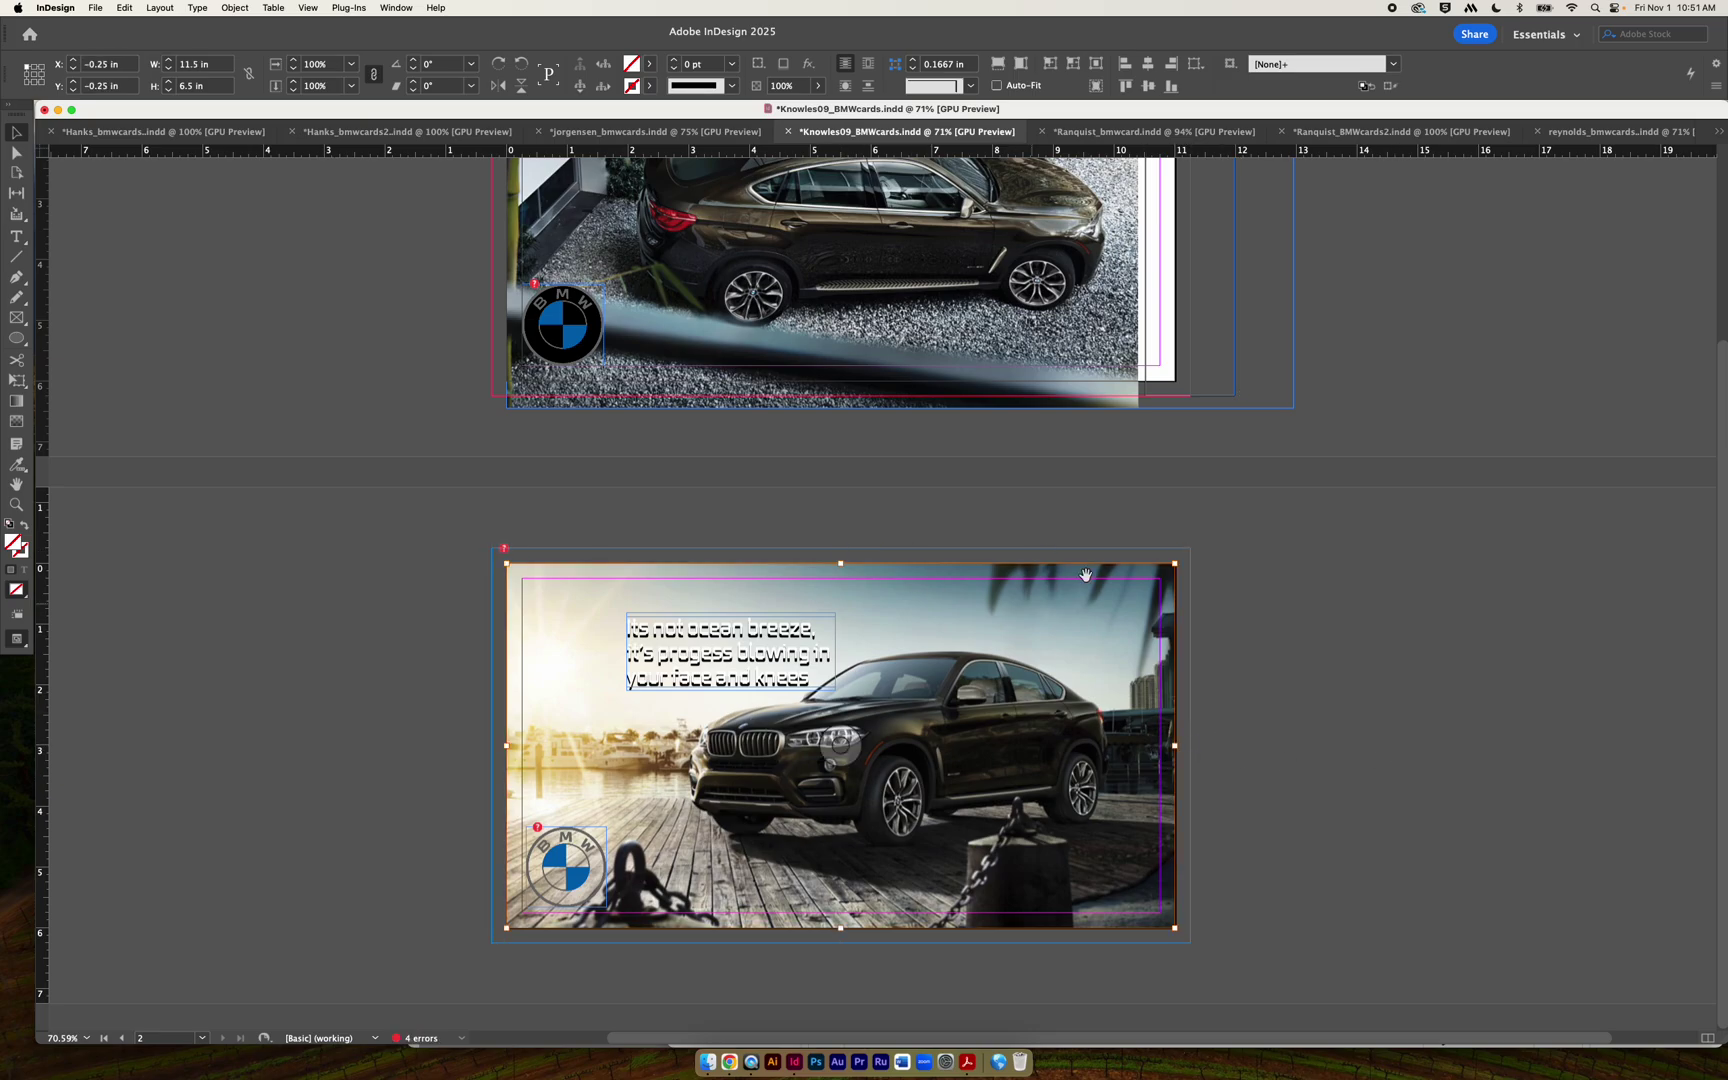
left_click_drag(1176, 564, 1195, 548)
left_click(1310, 605)
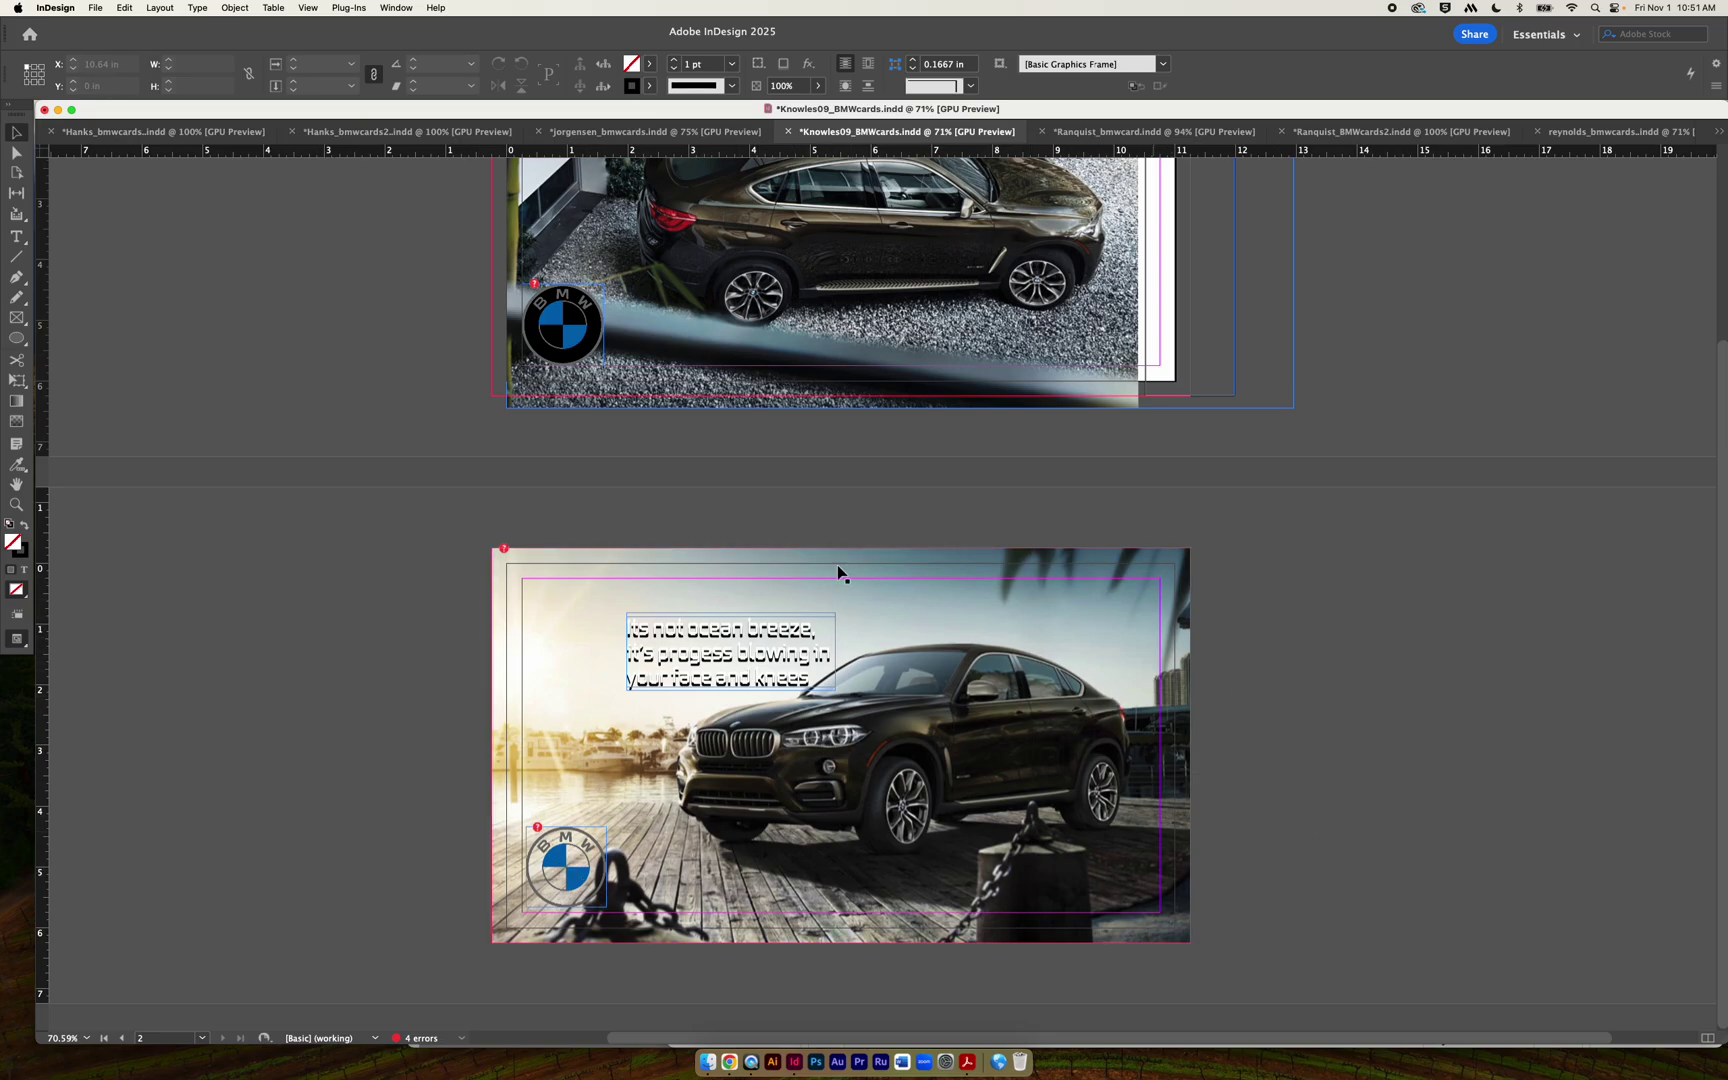
Move the second card's white headline copy onto the pasteboard, and place the black one at X 0.317 in, Y 0.34 in, widened to 5.343 in.
scroll(1390, 672, "up", 1)
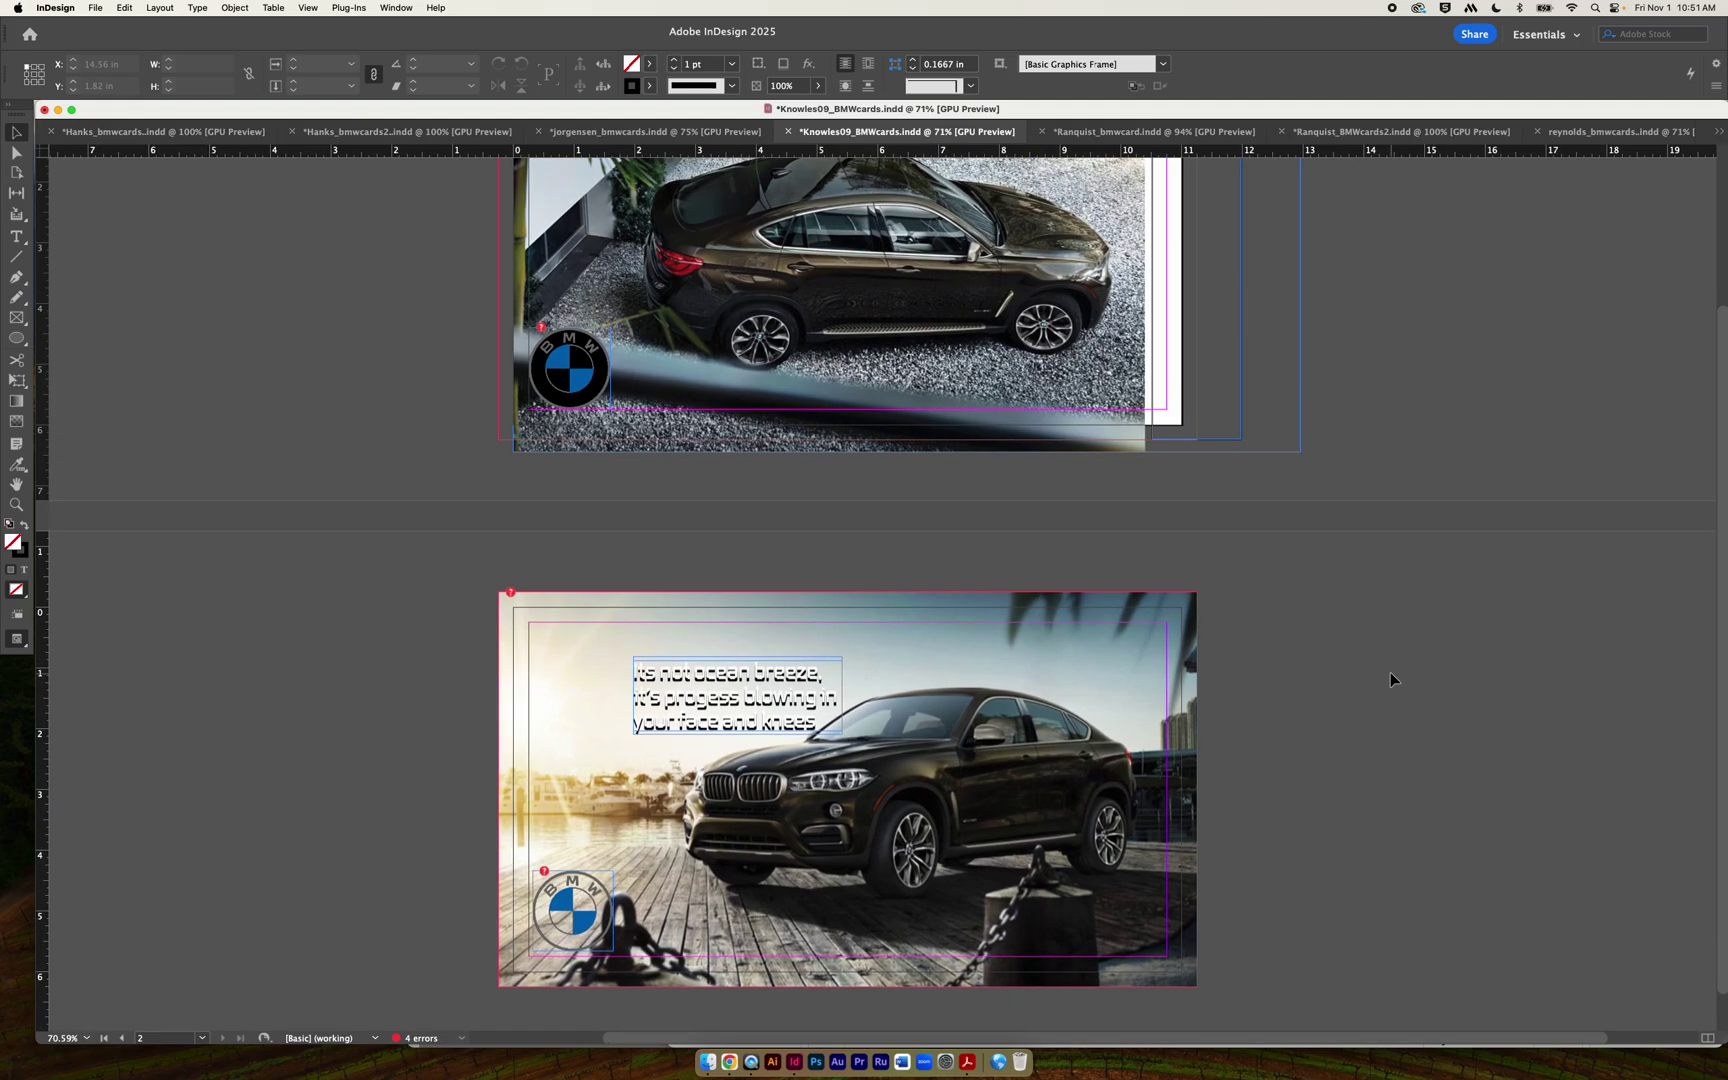
left_click_drag(710, 668, 276, 632)
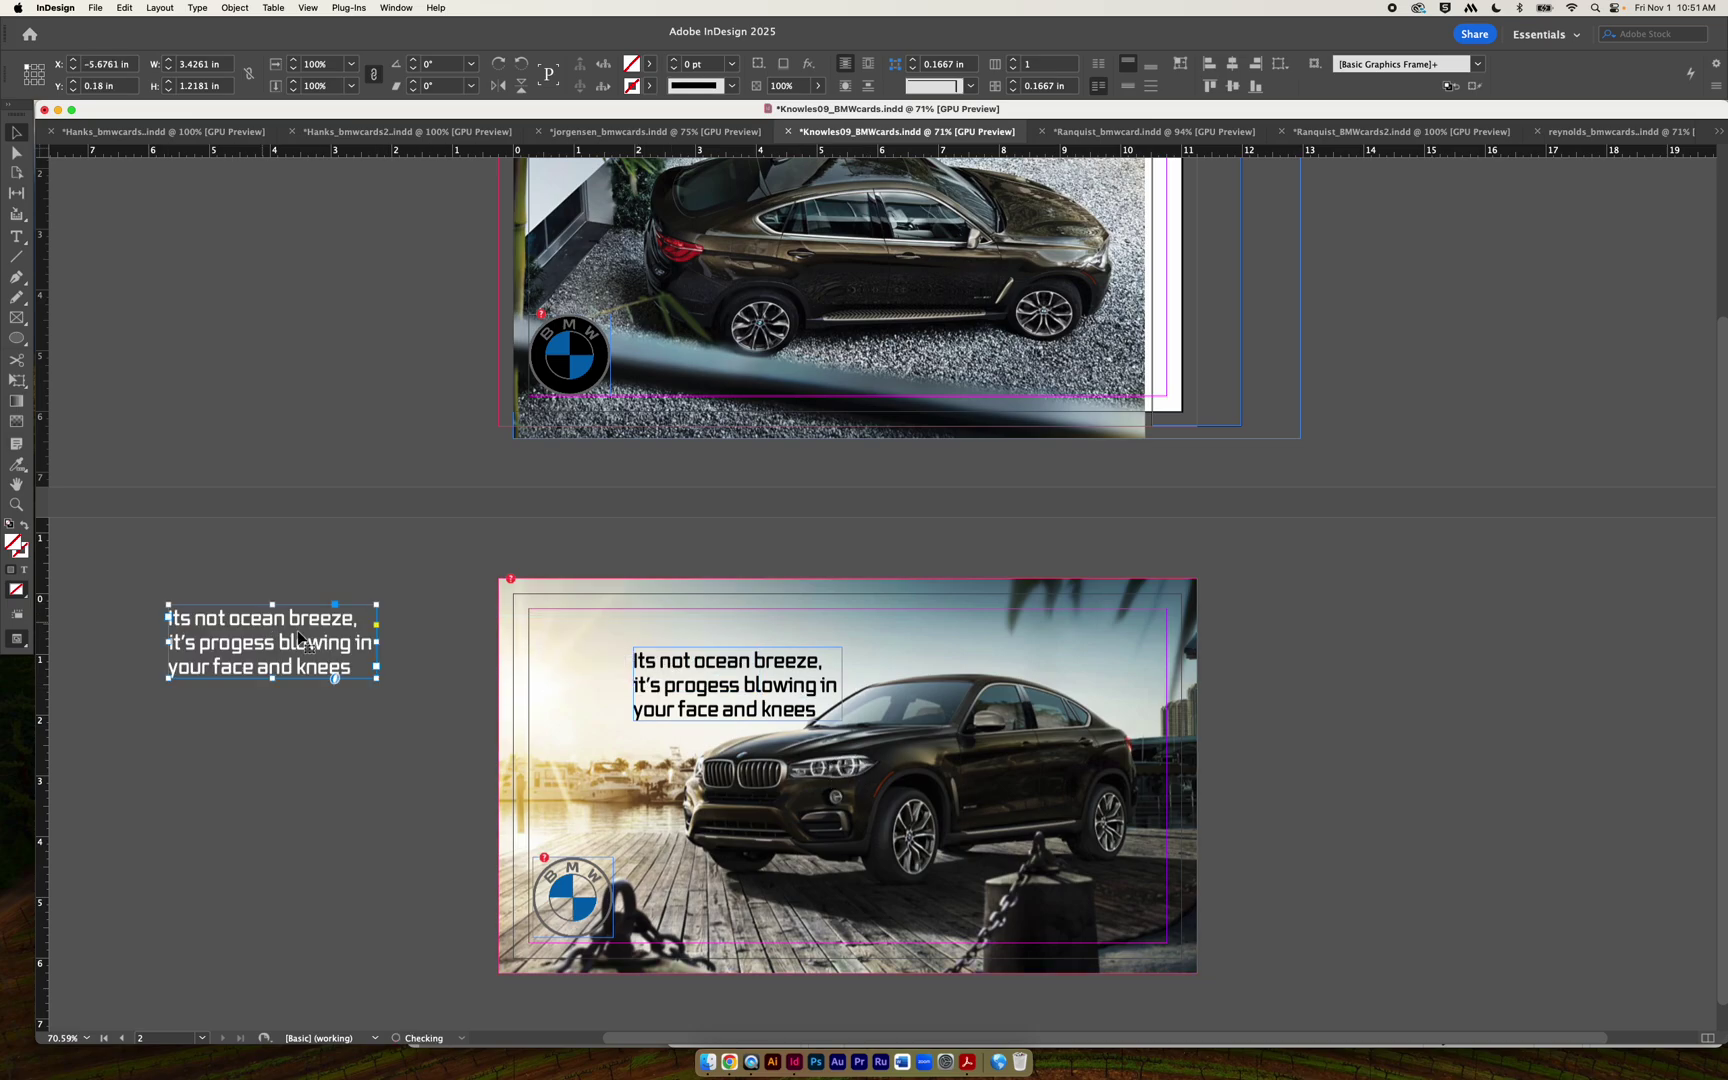
left_click_drag(717, 695, 616, 659)
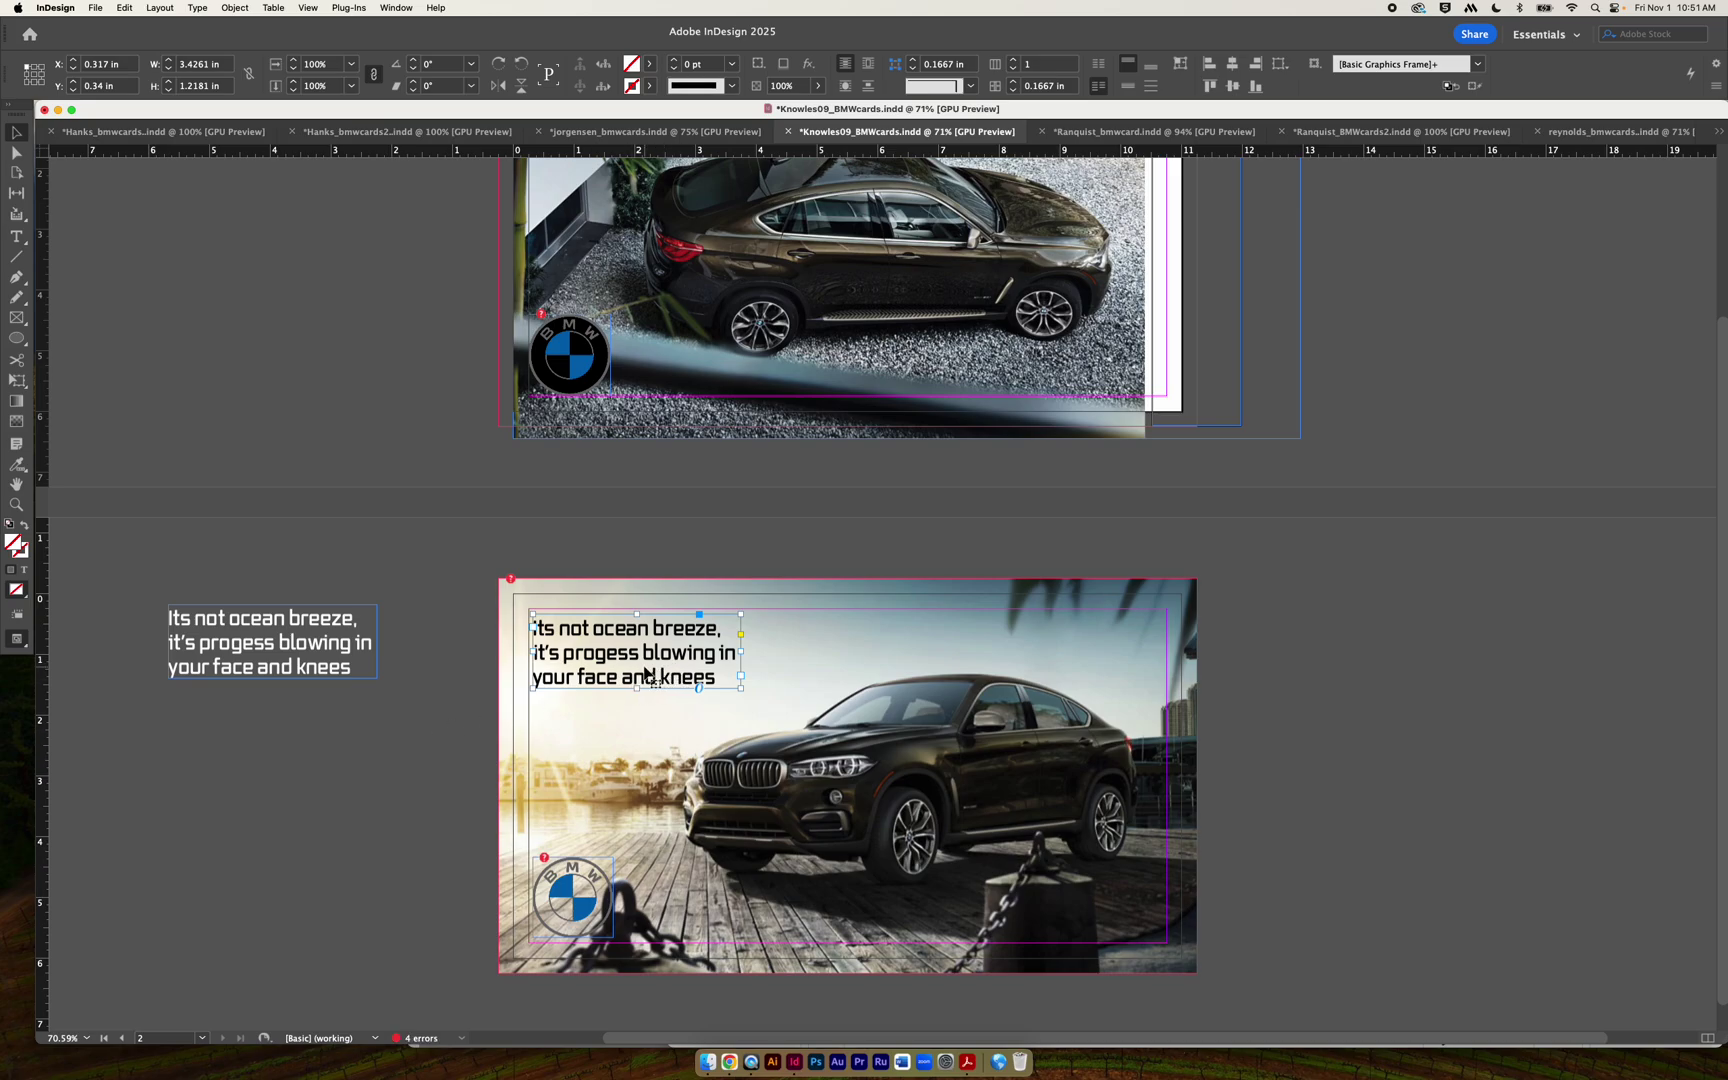
left_click(741, 649)
left_click_drag(741, 649, 857, 650)
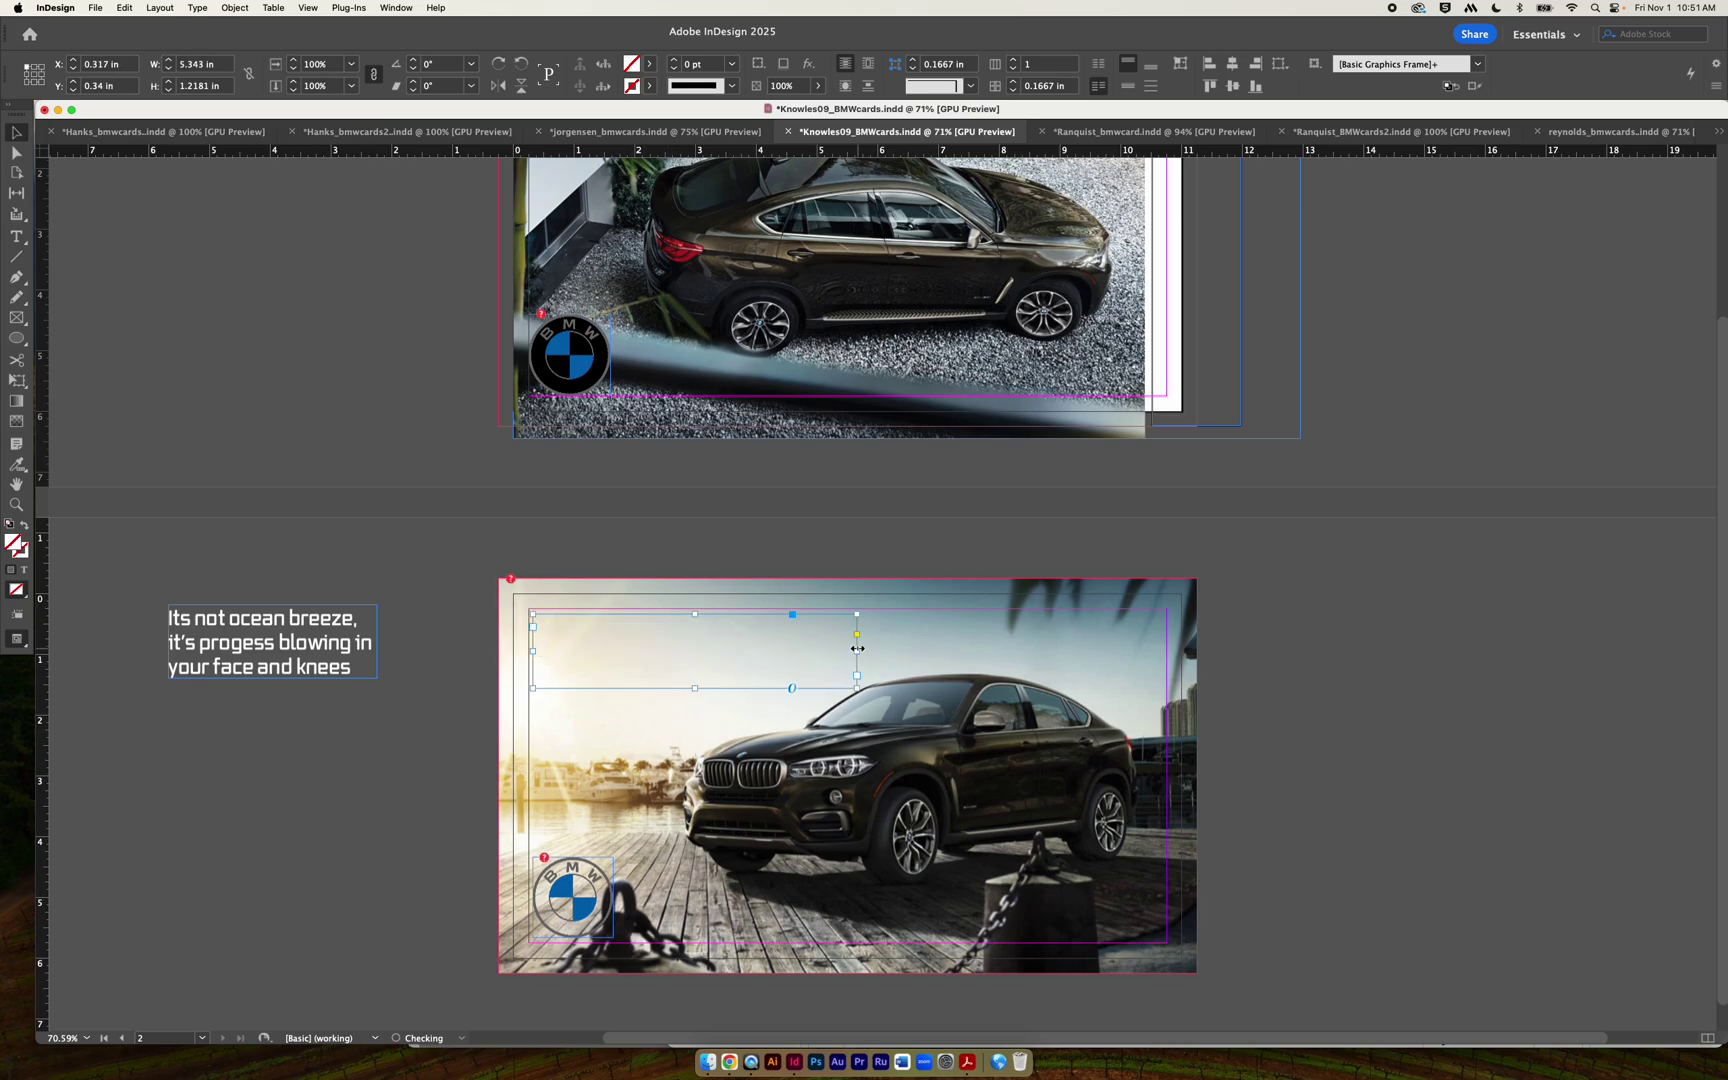
Shorten the black headline to "Its not ocean breeze, it's progess blowing in." and widen its frame to fit the text on one line.
double_click(810, 658)
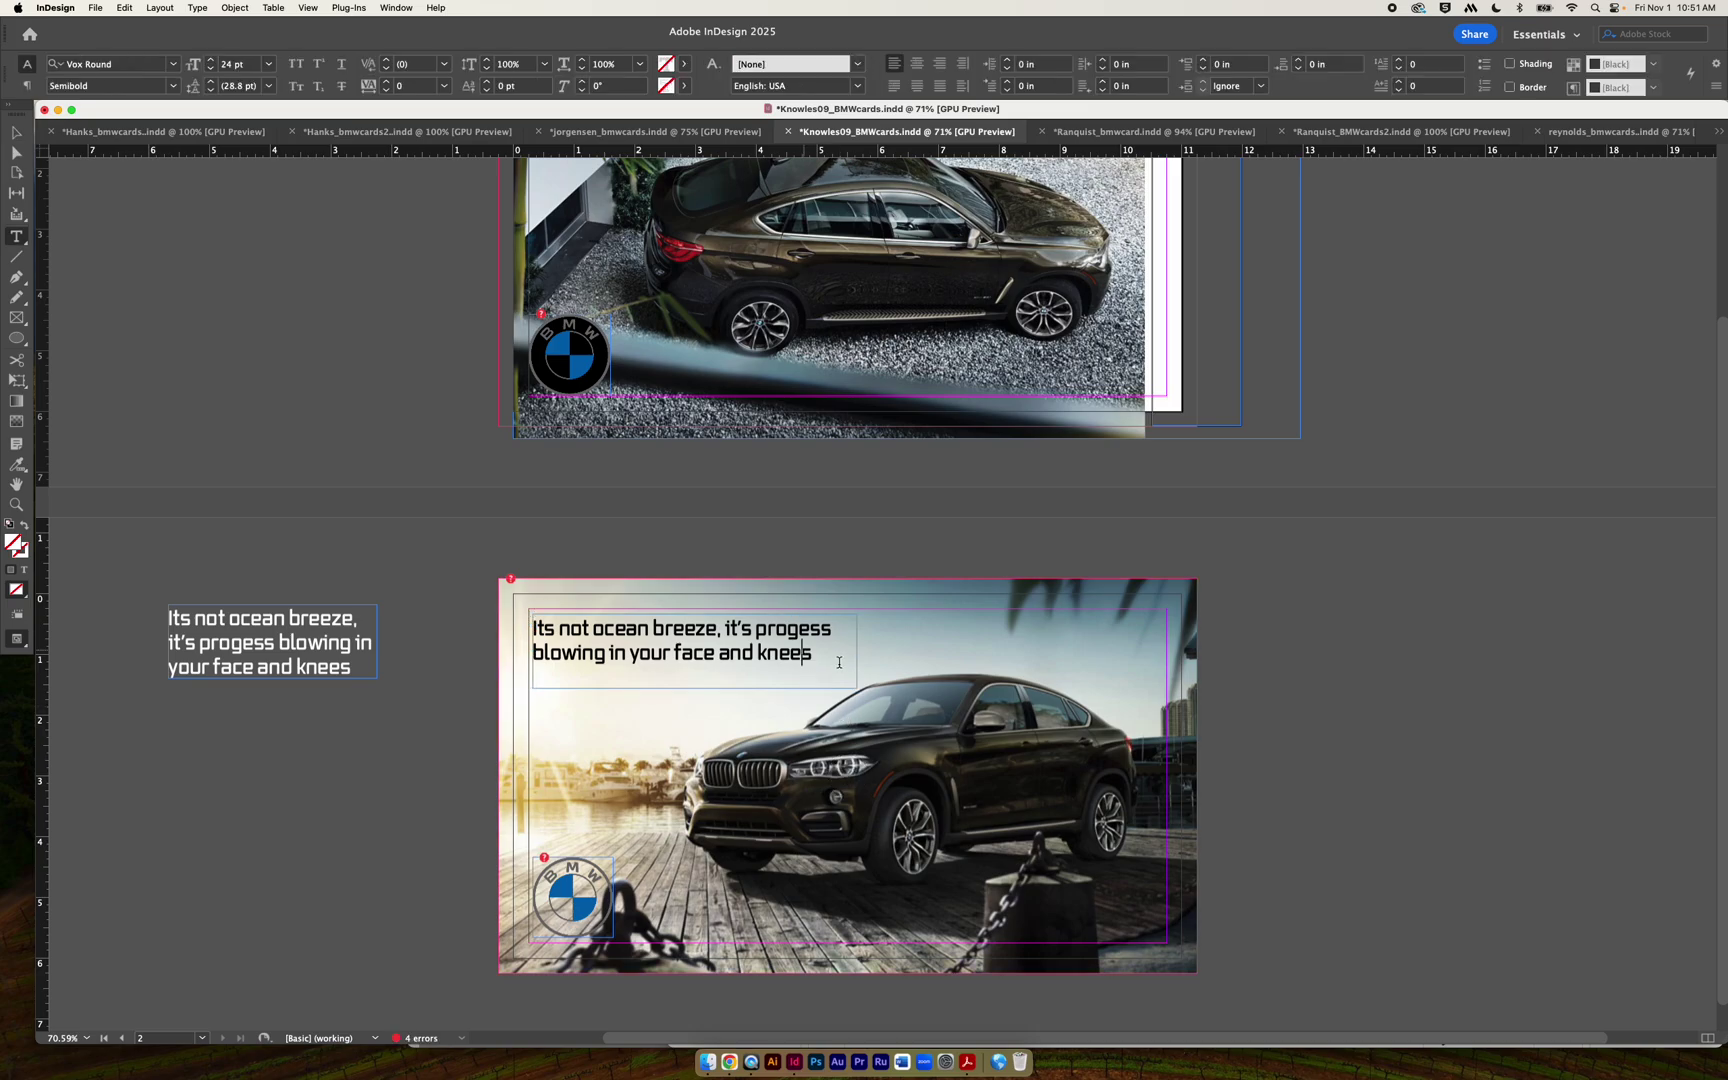
left_click_drag(818, 656, 532, 655)
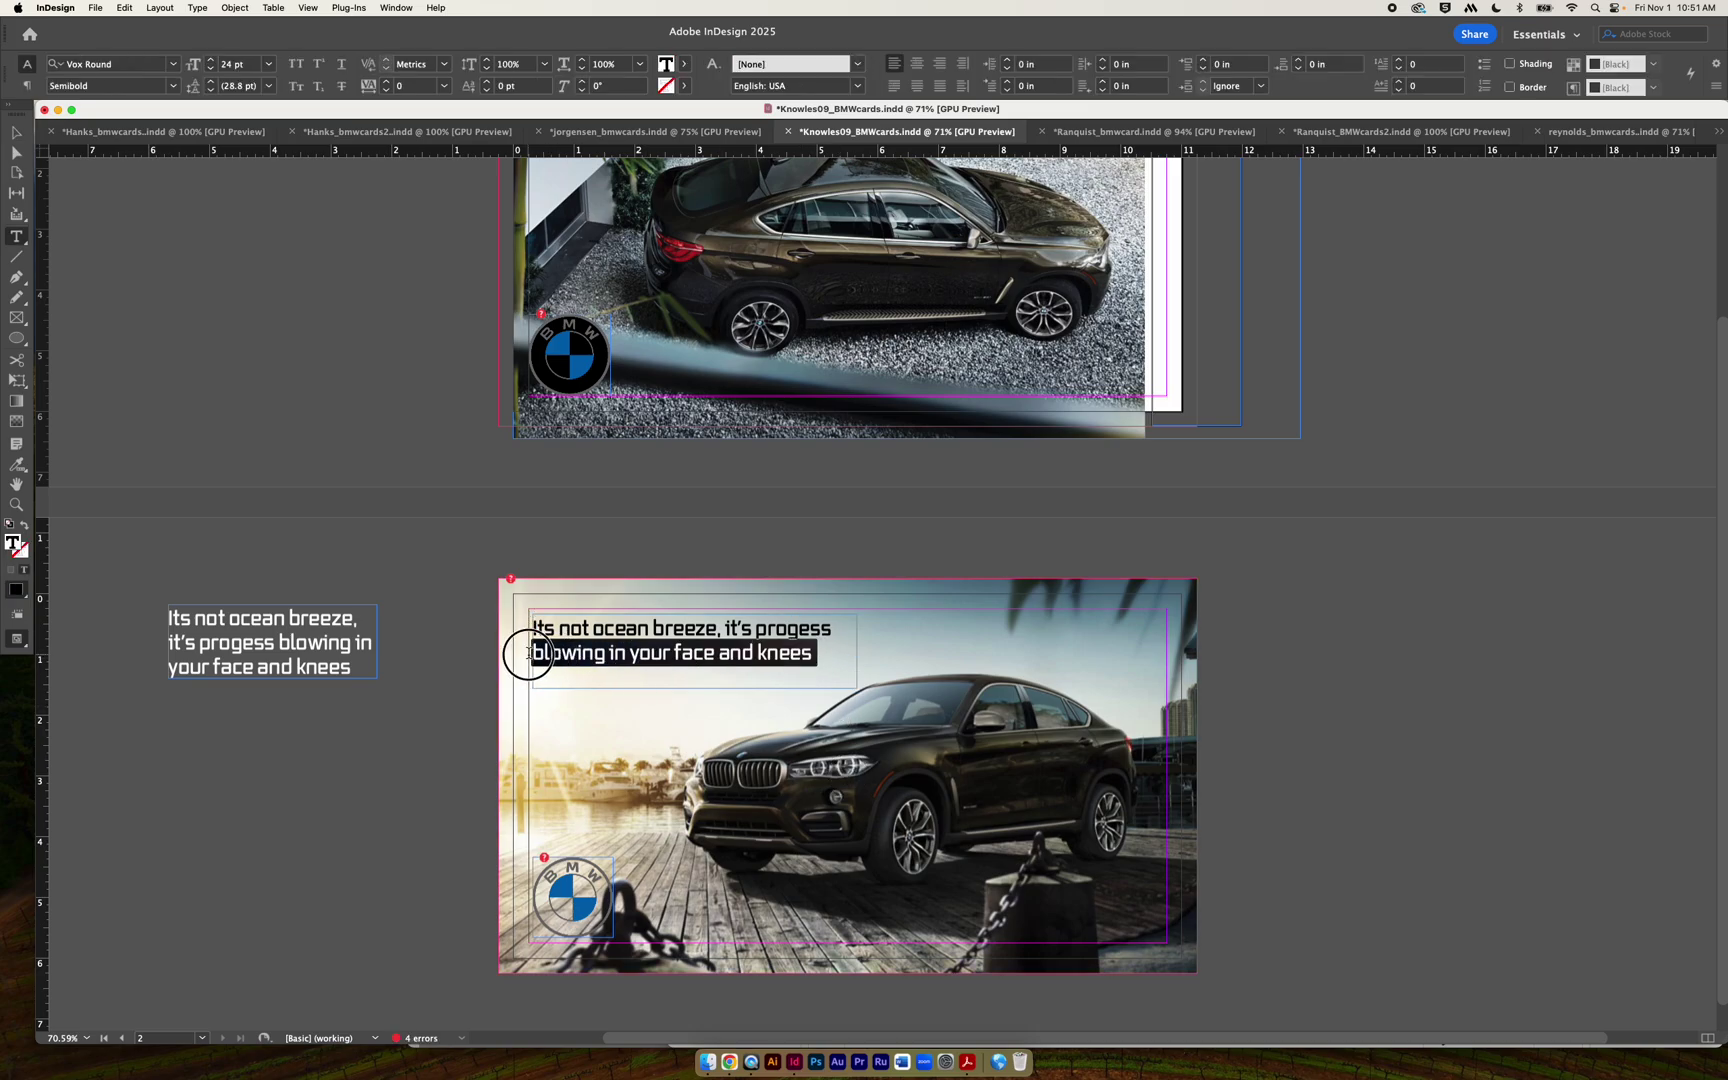
left_click(686, 671)
left_click(628, 656, "shift")
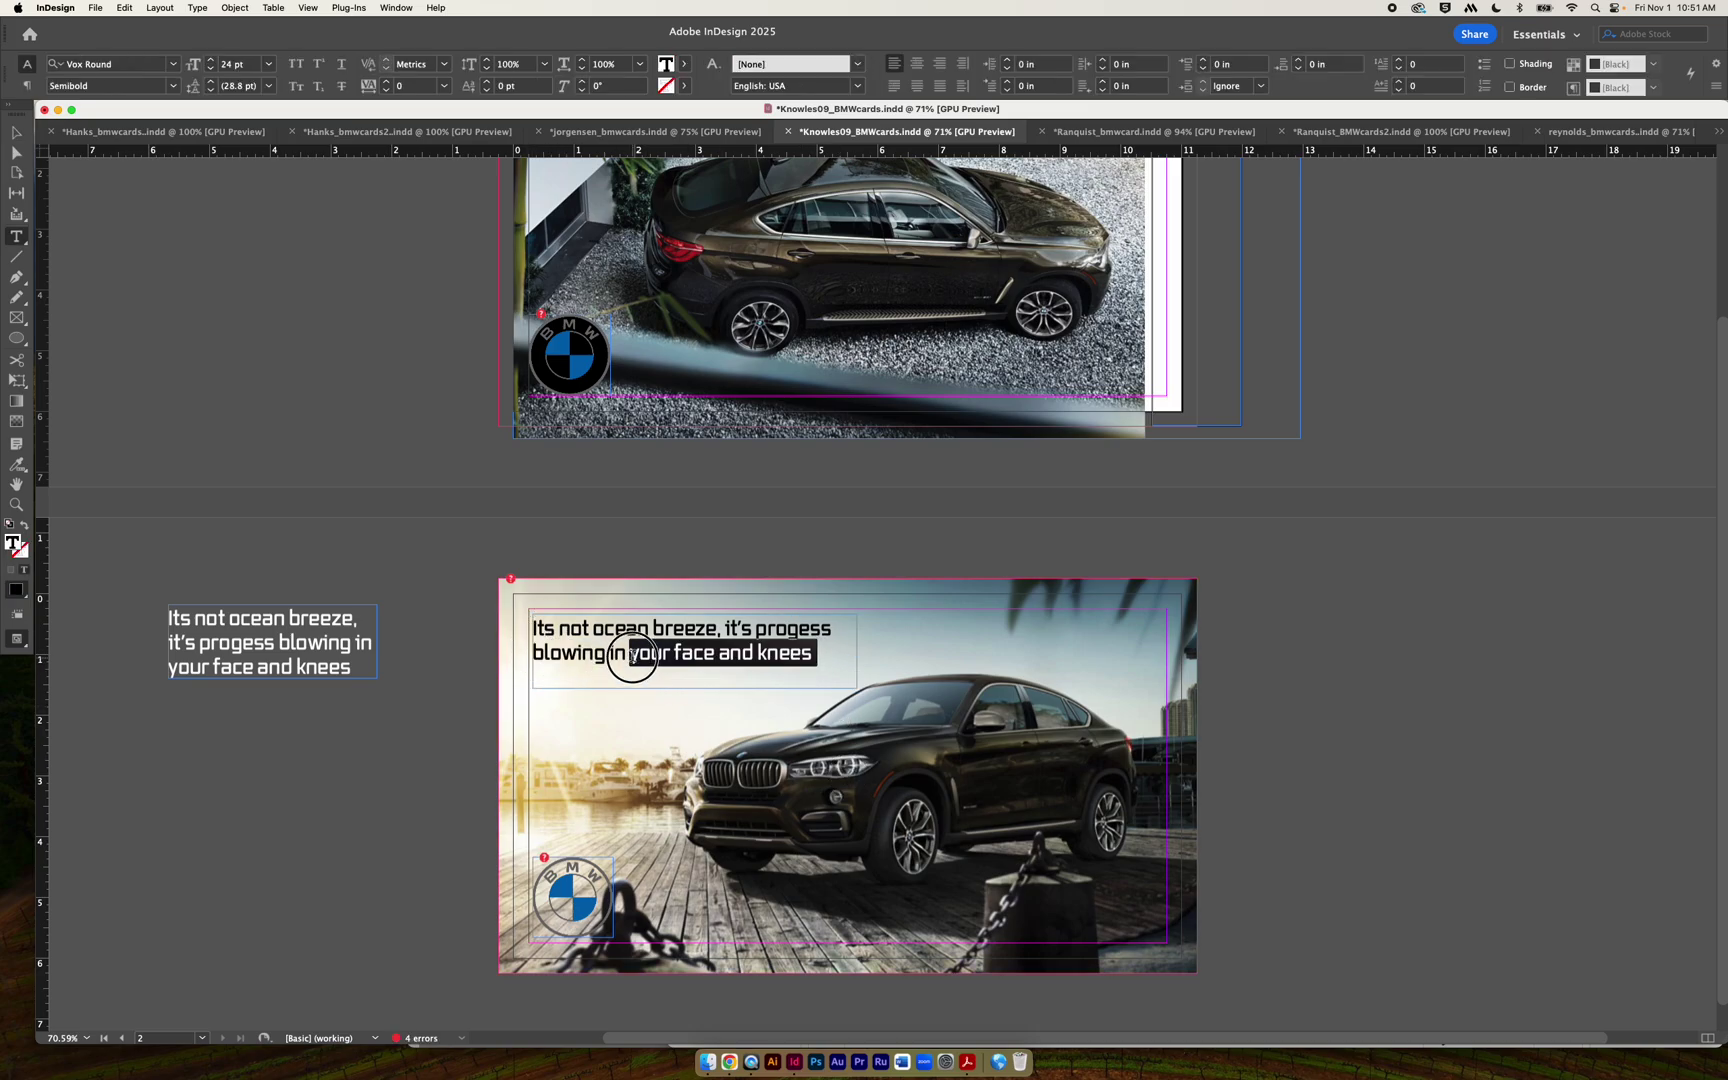
key("BackSpace")
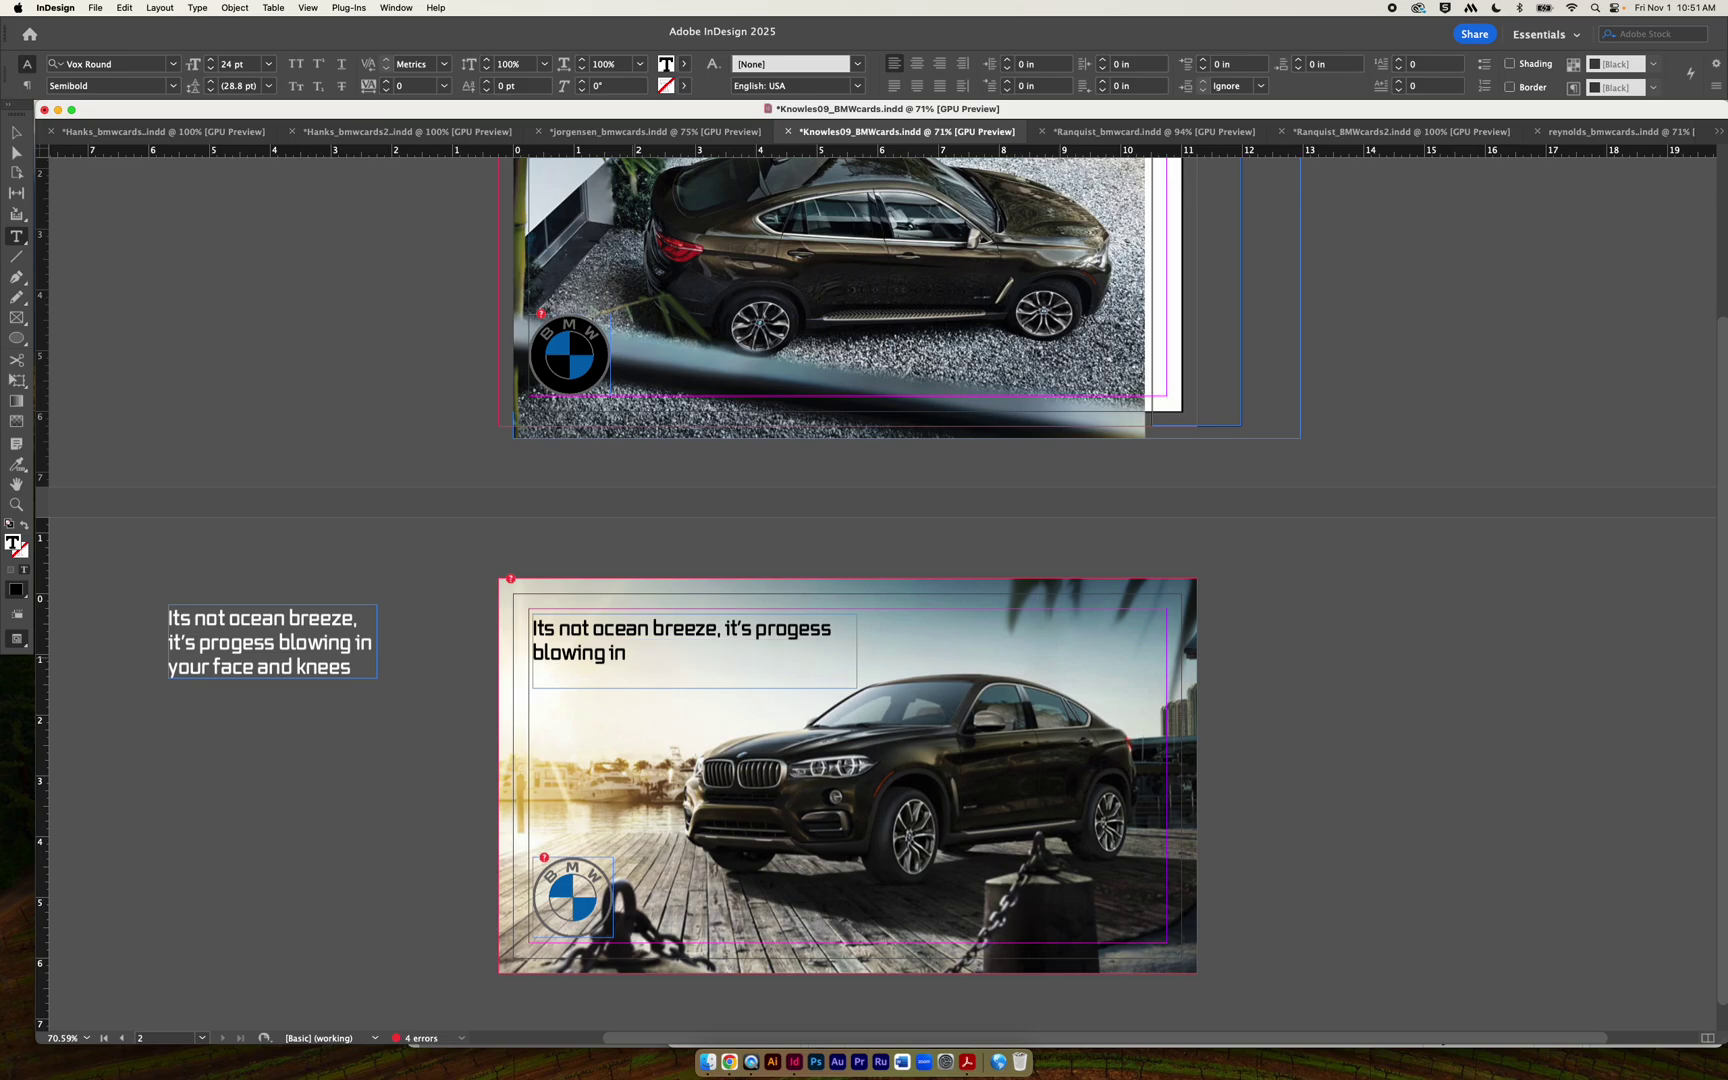
type(".")
scroll(860, 600, "left", 1)
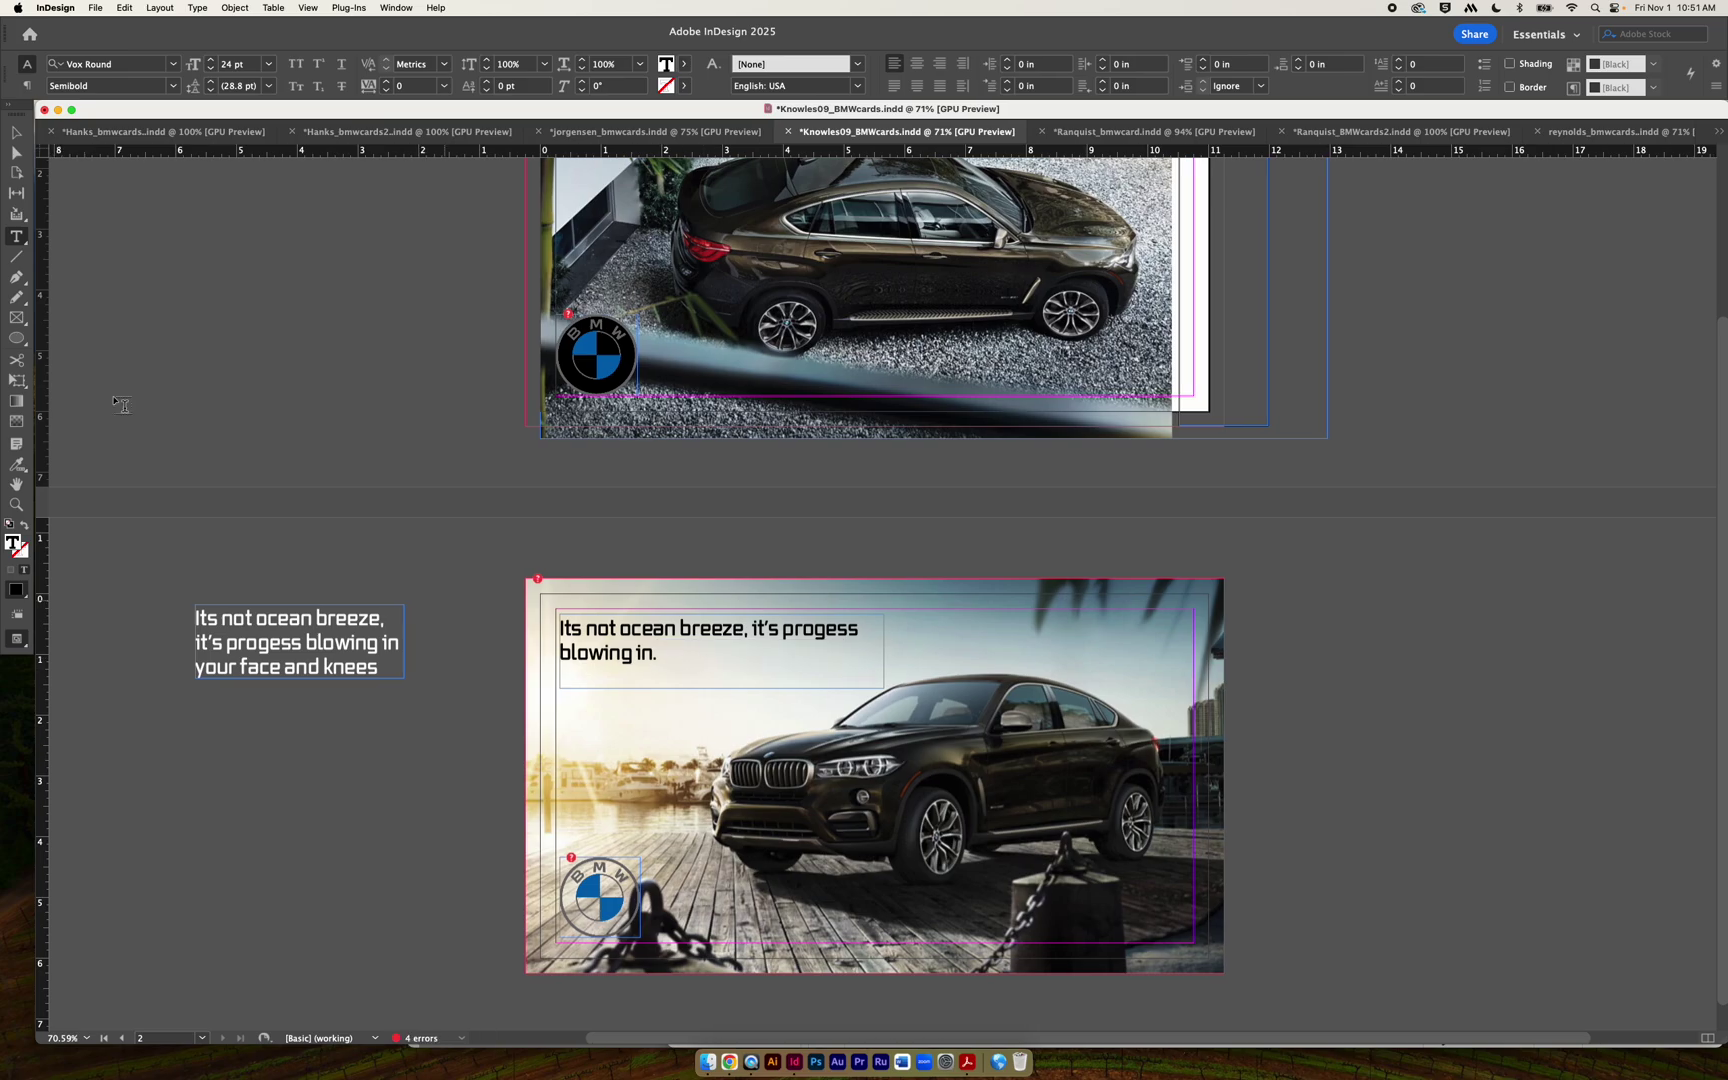
key("Escape")
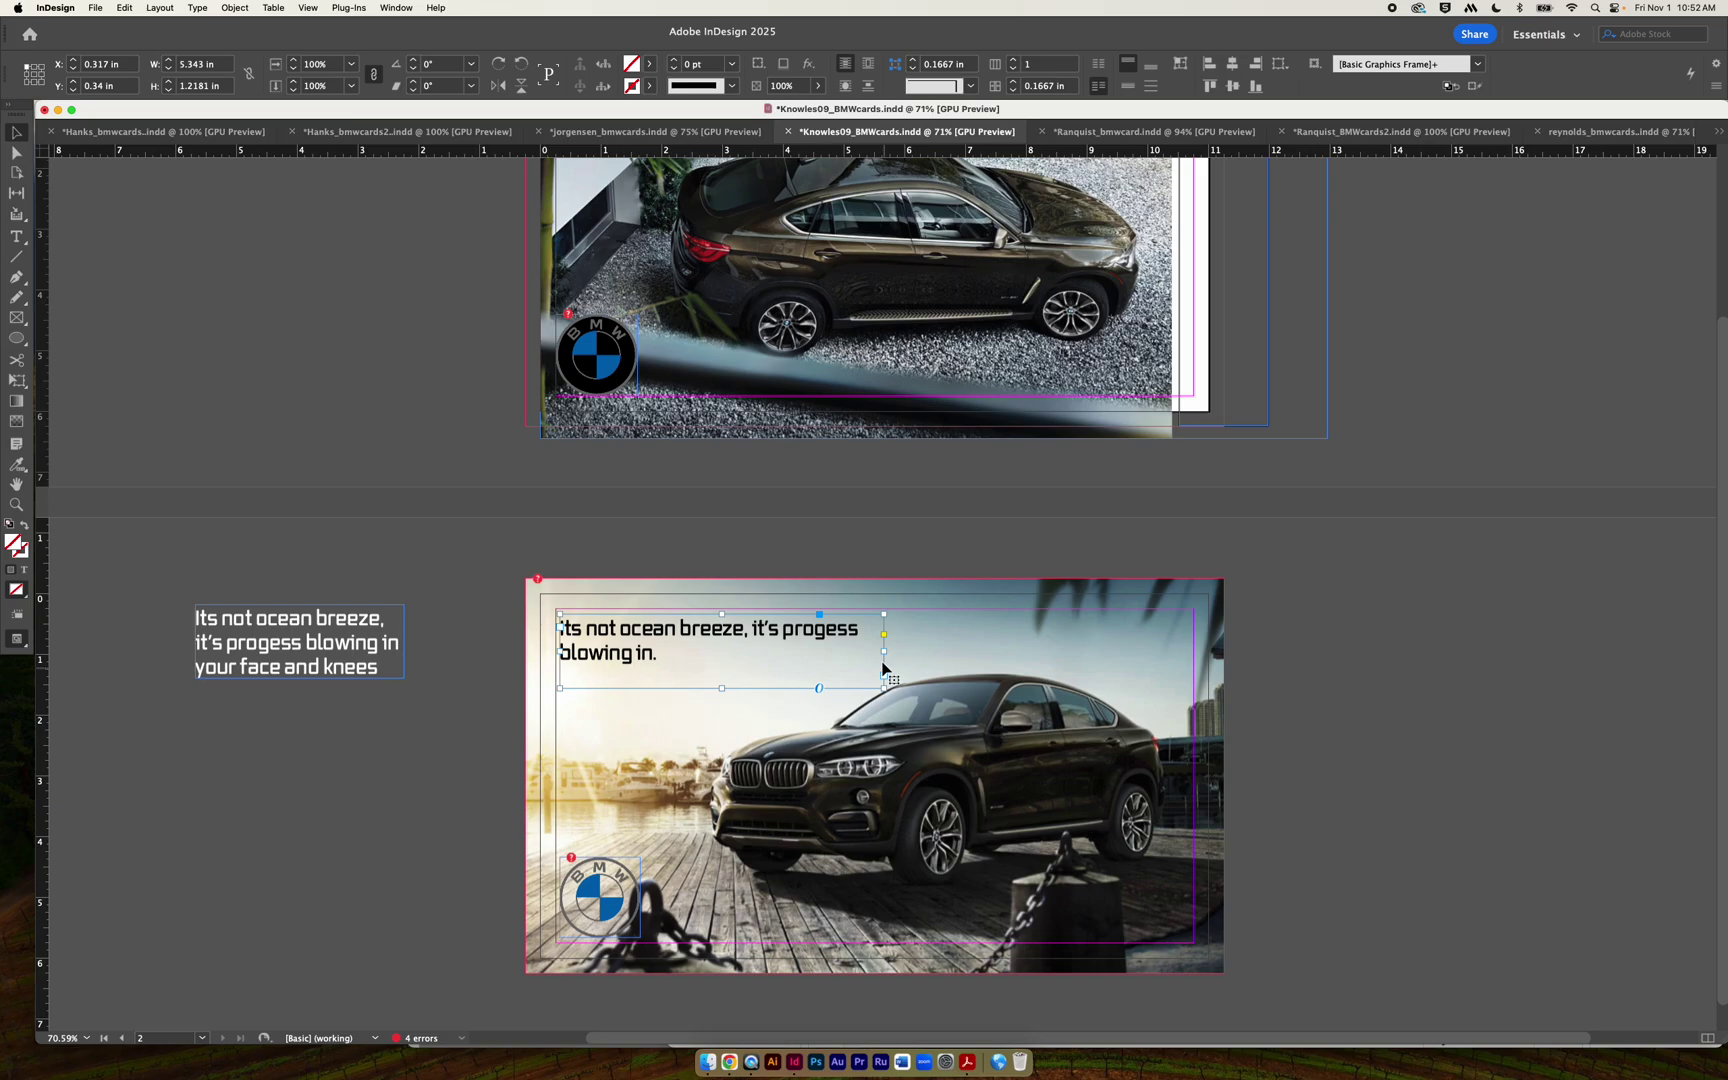
left_click_drag(884, 651, 982, 650)
left_click(1544, 752)
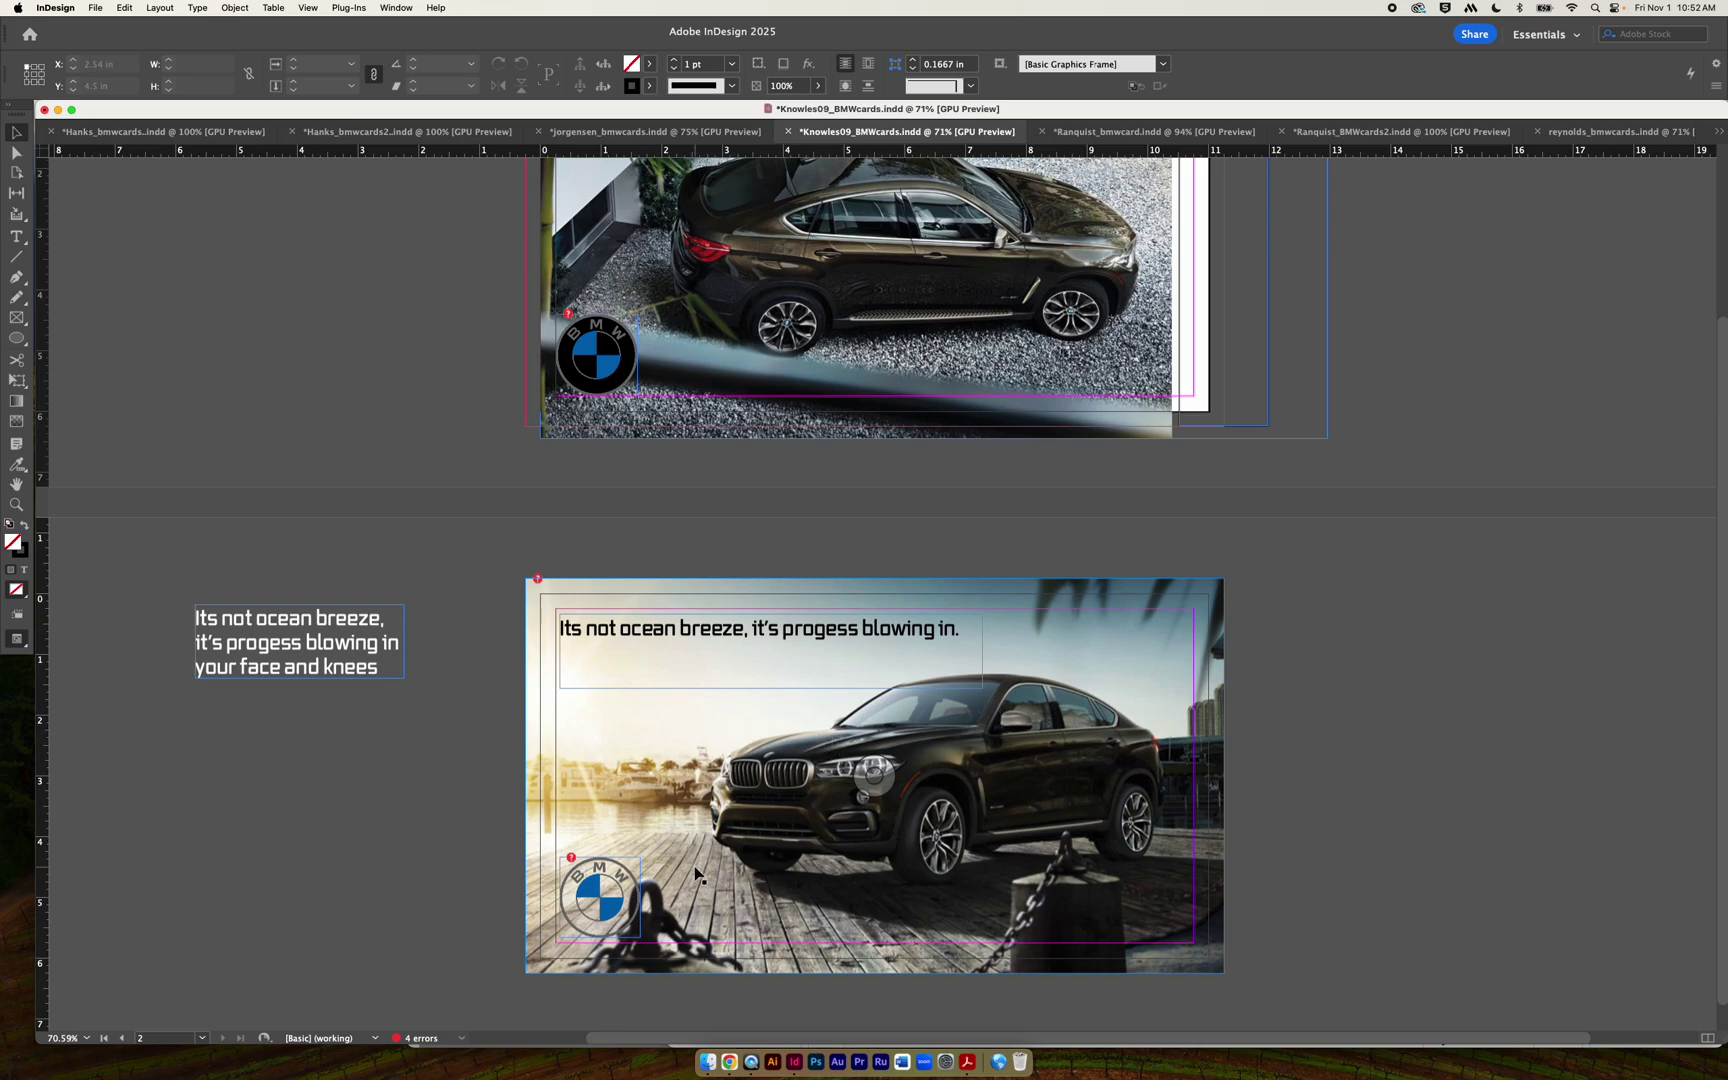
left_click(615, 924)
left_click_drag(628, 926, 625, 921)
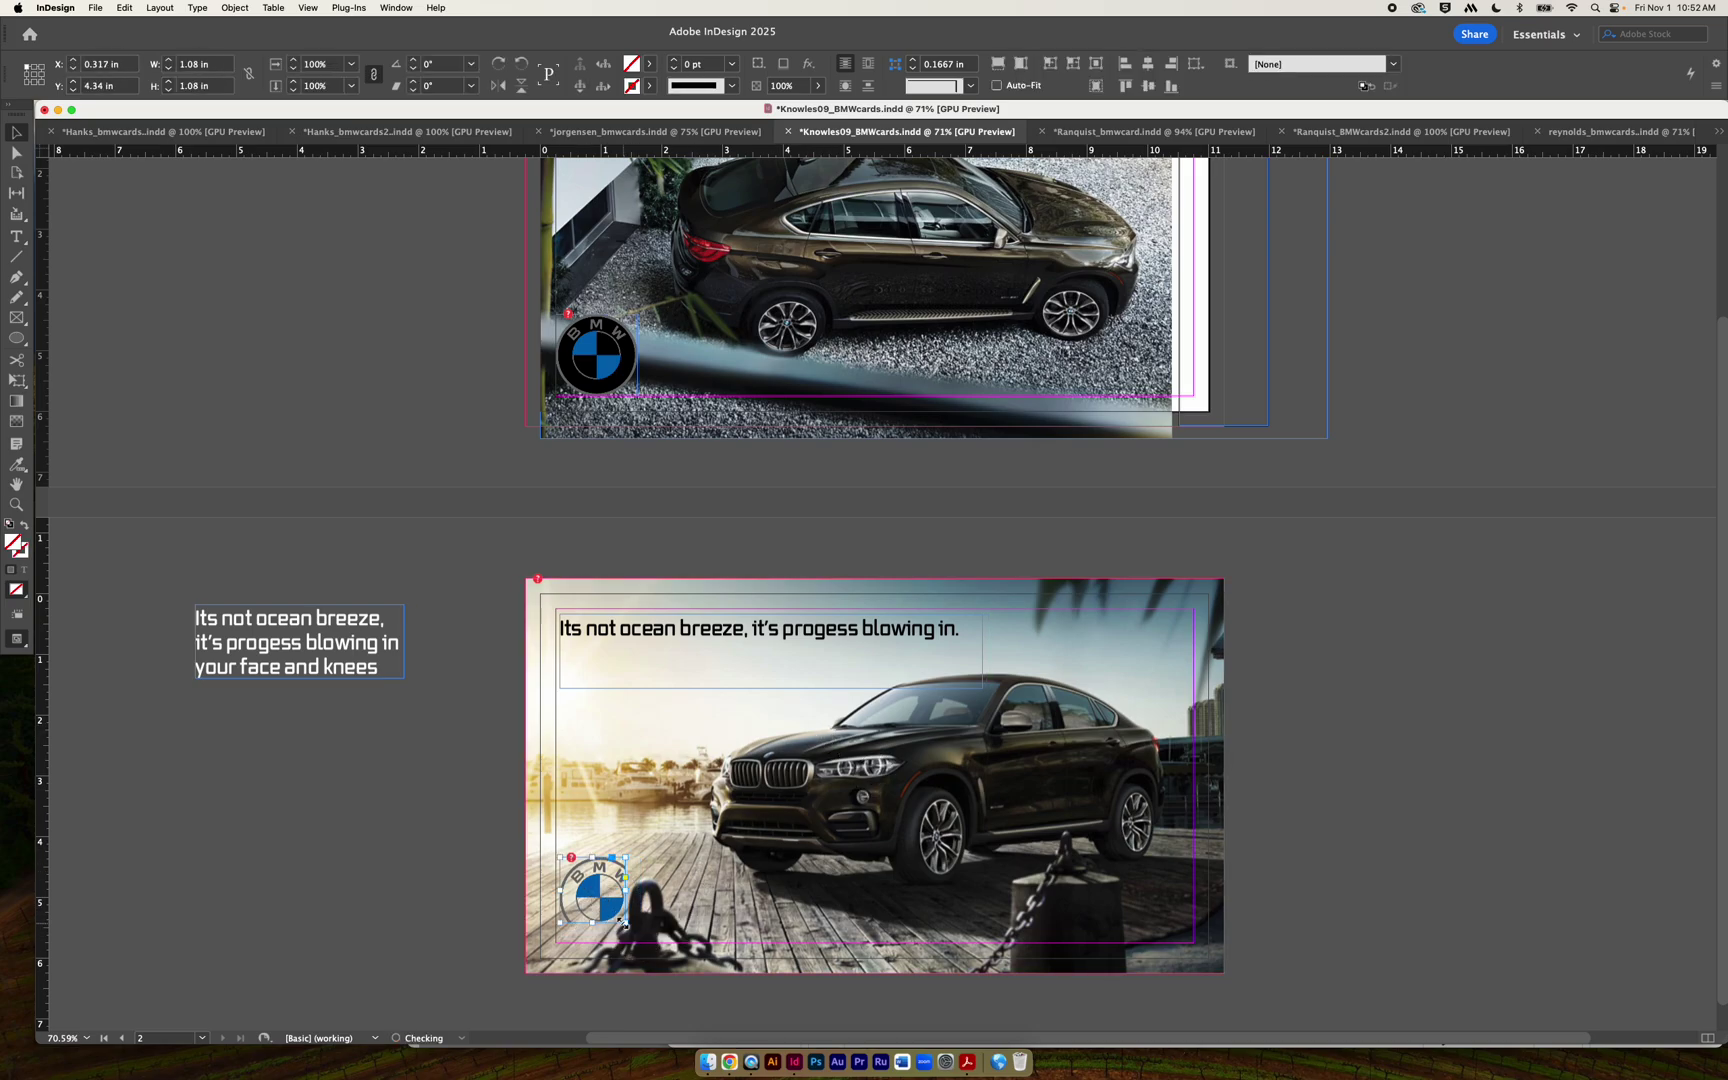
left_click(477, 913)
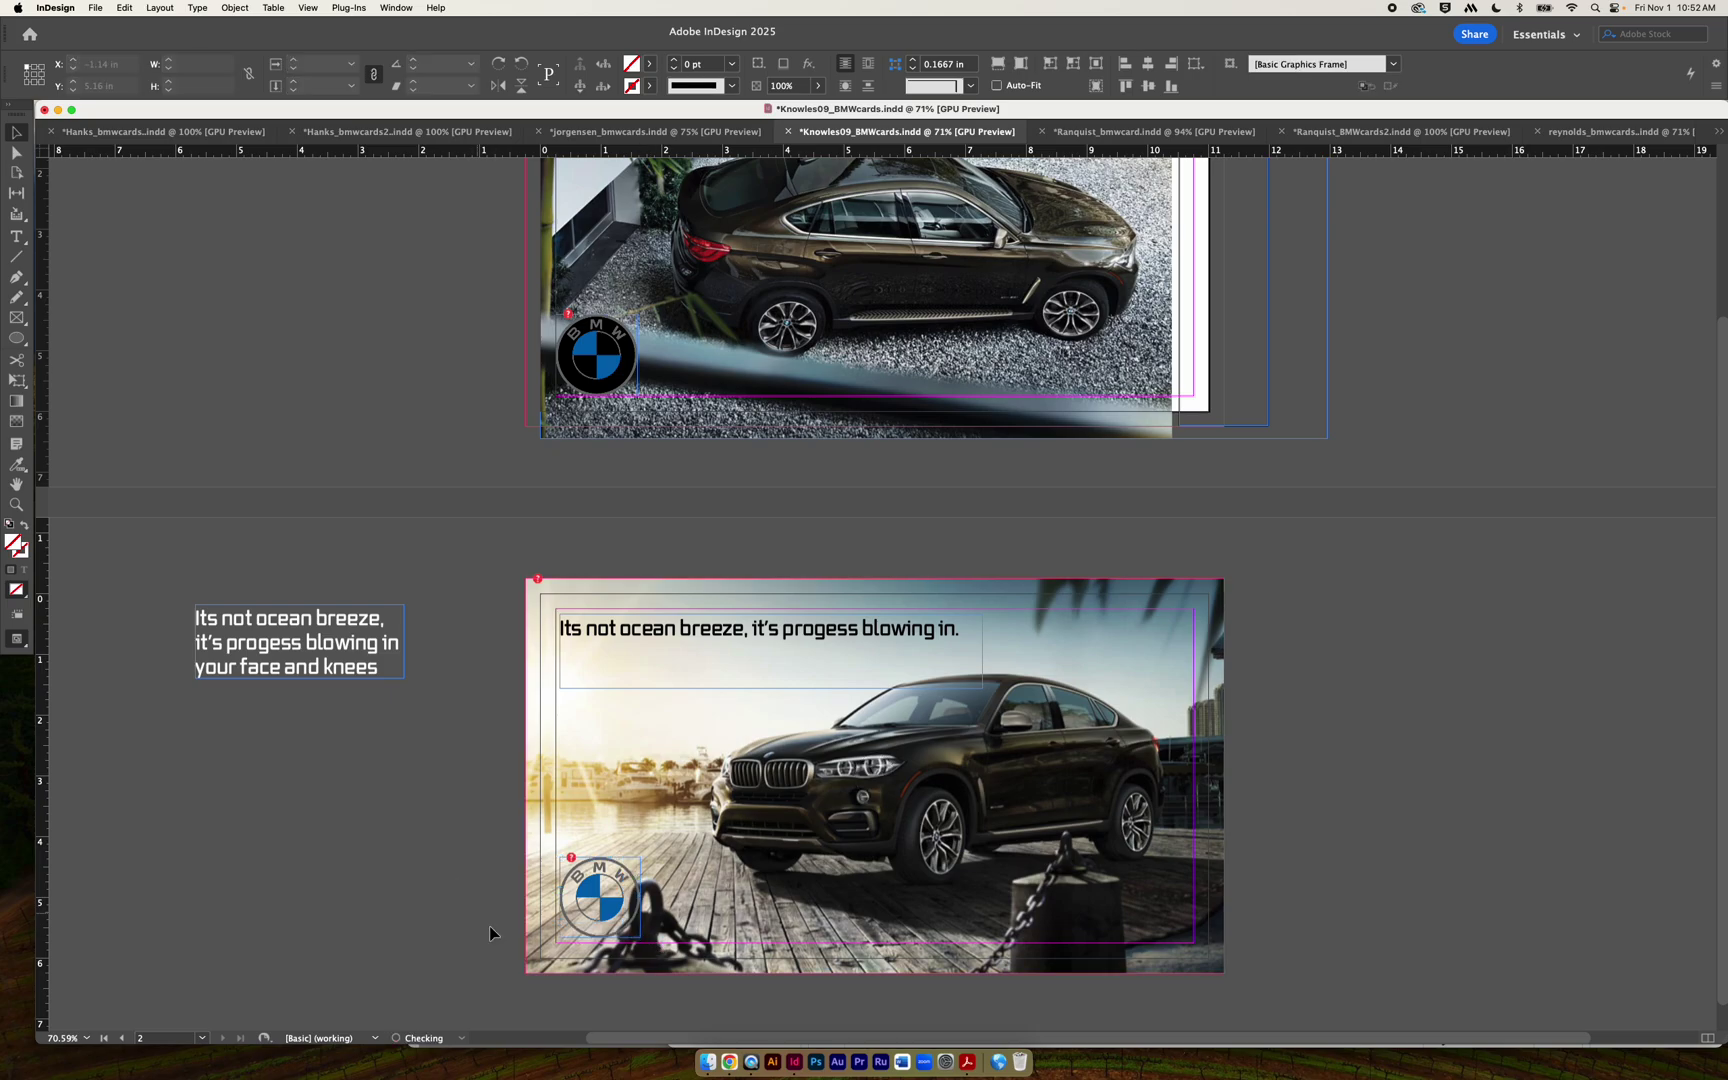
left_click(630, 915)
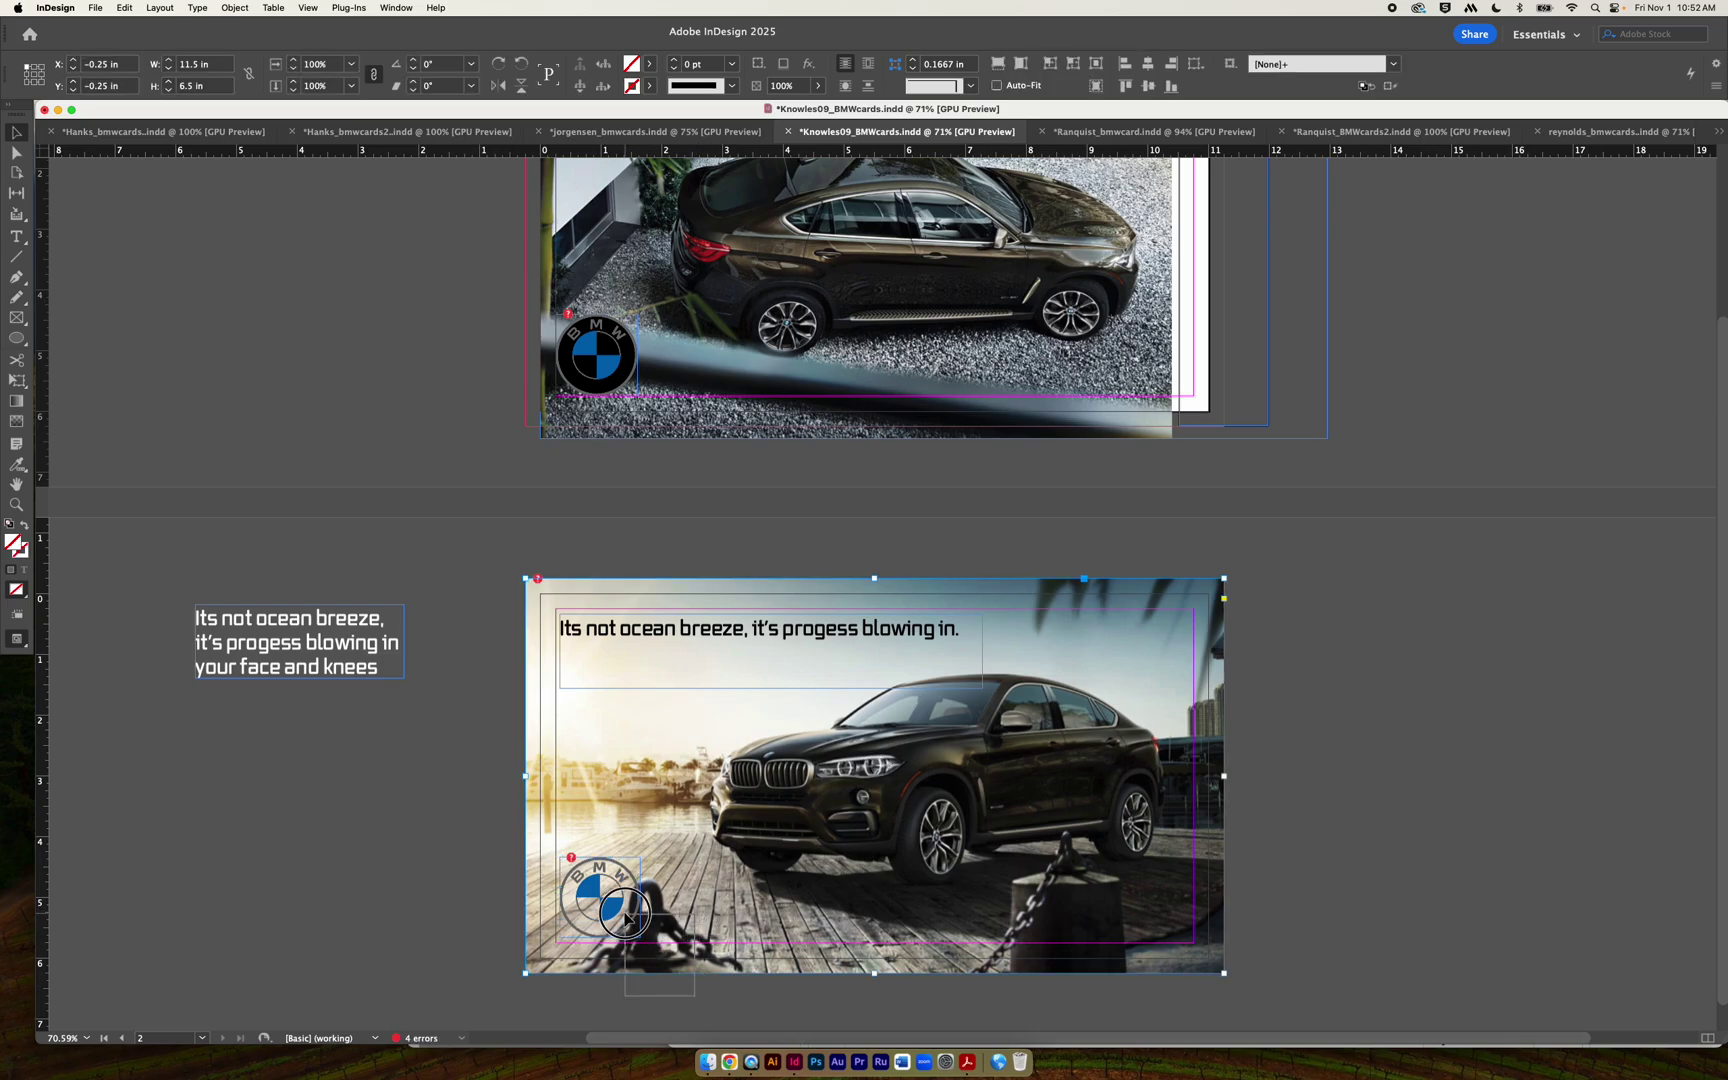
left_click_drag(641, 937, 628, 931)
key("super+z")
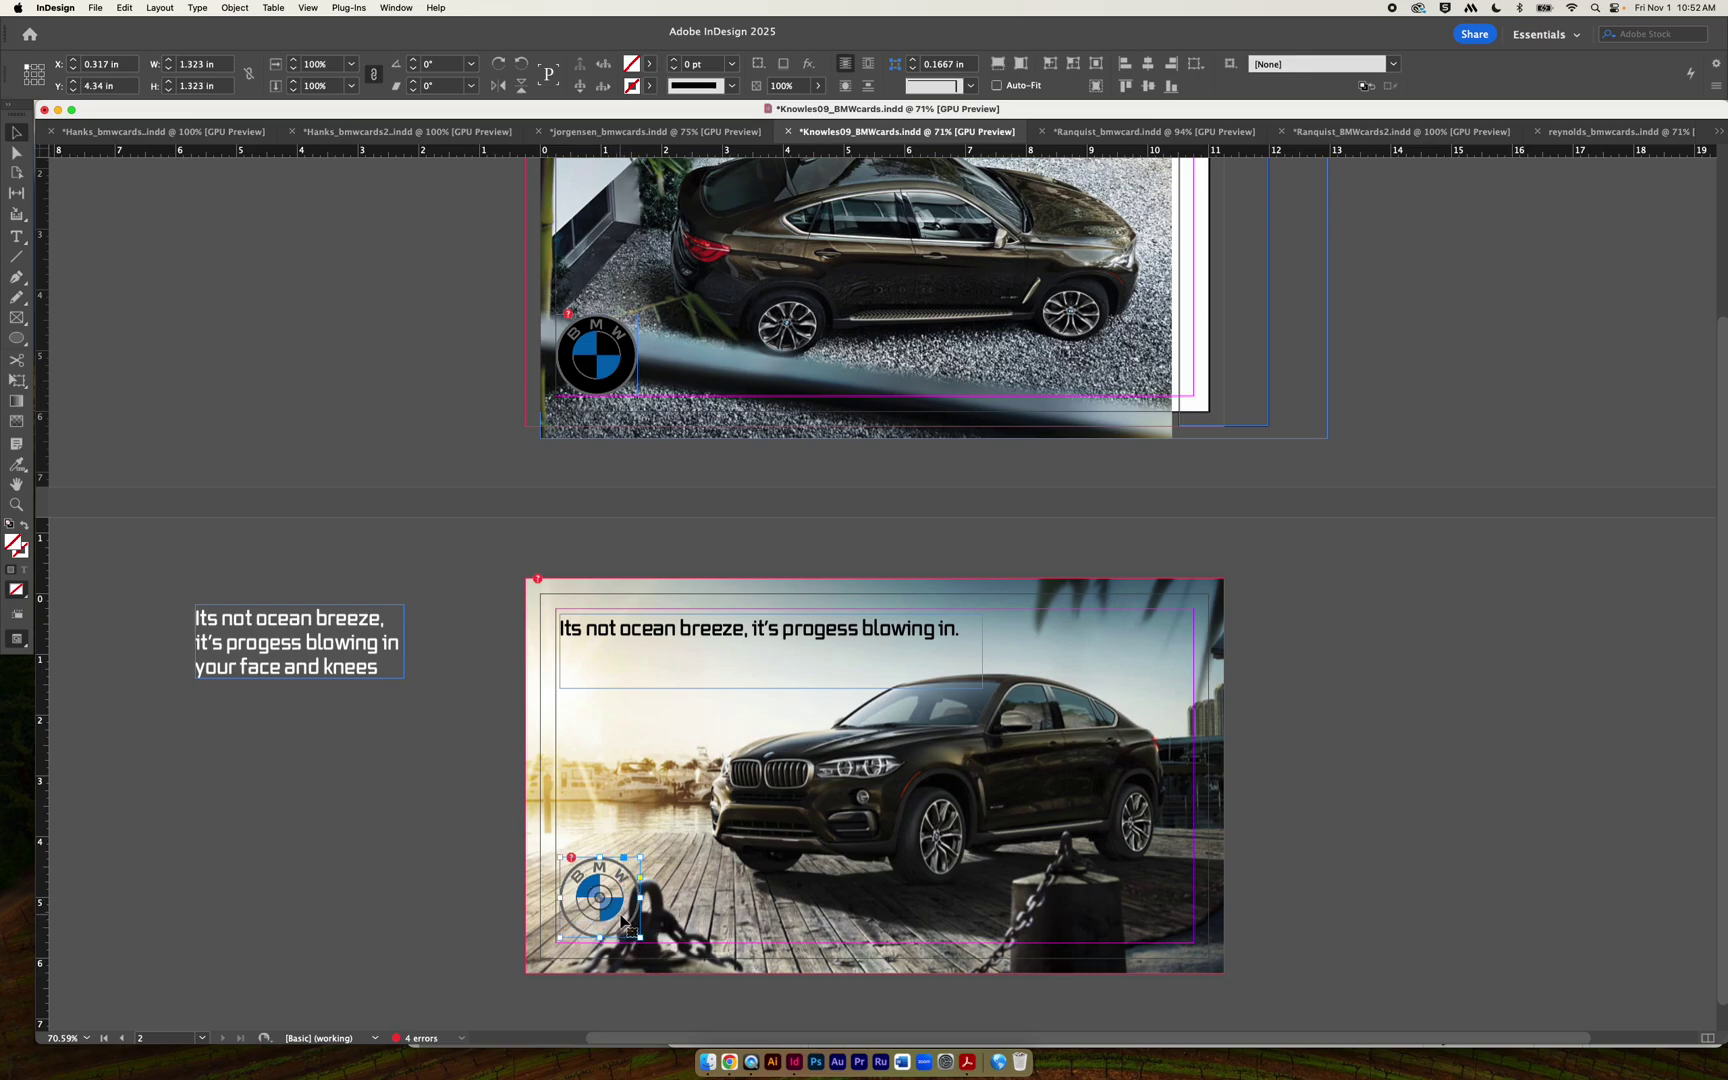
left_click_drag(641, 937, 627, 924)
key("super+z")
Scale the BMW logo on the second card down proportionally, keeping it in the card's lower-left corner.
left_click_drag(641, 938, 603, 911)
left_click(437, 938)
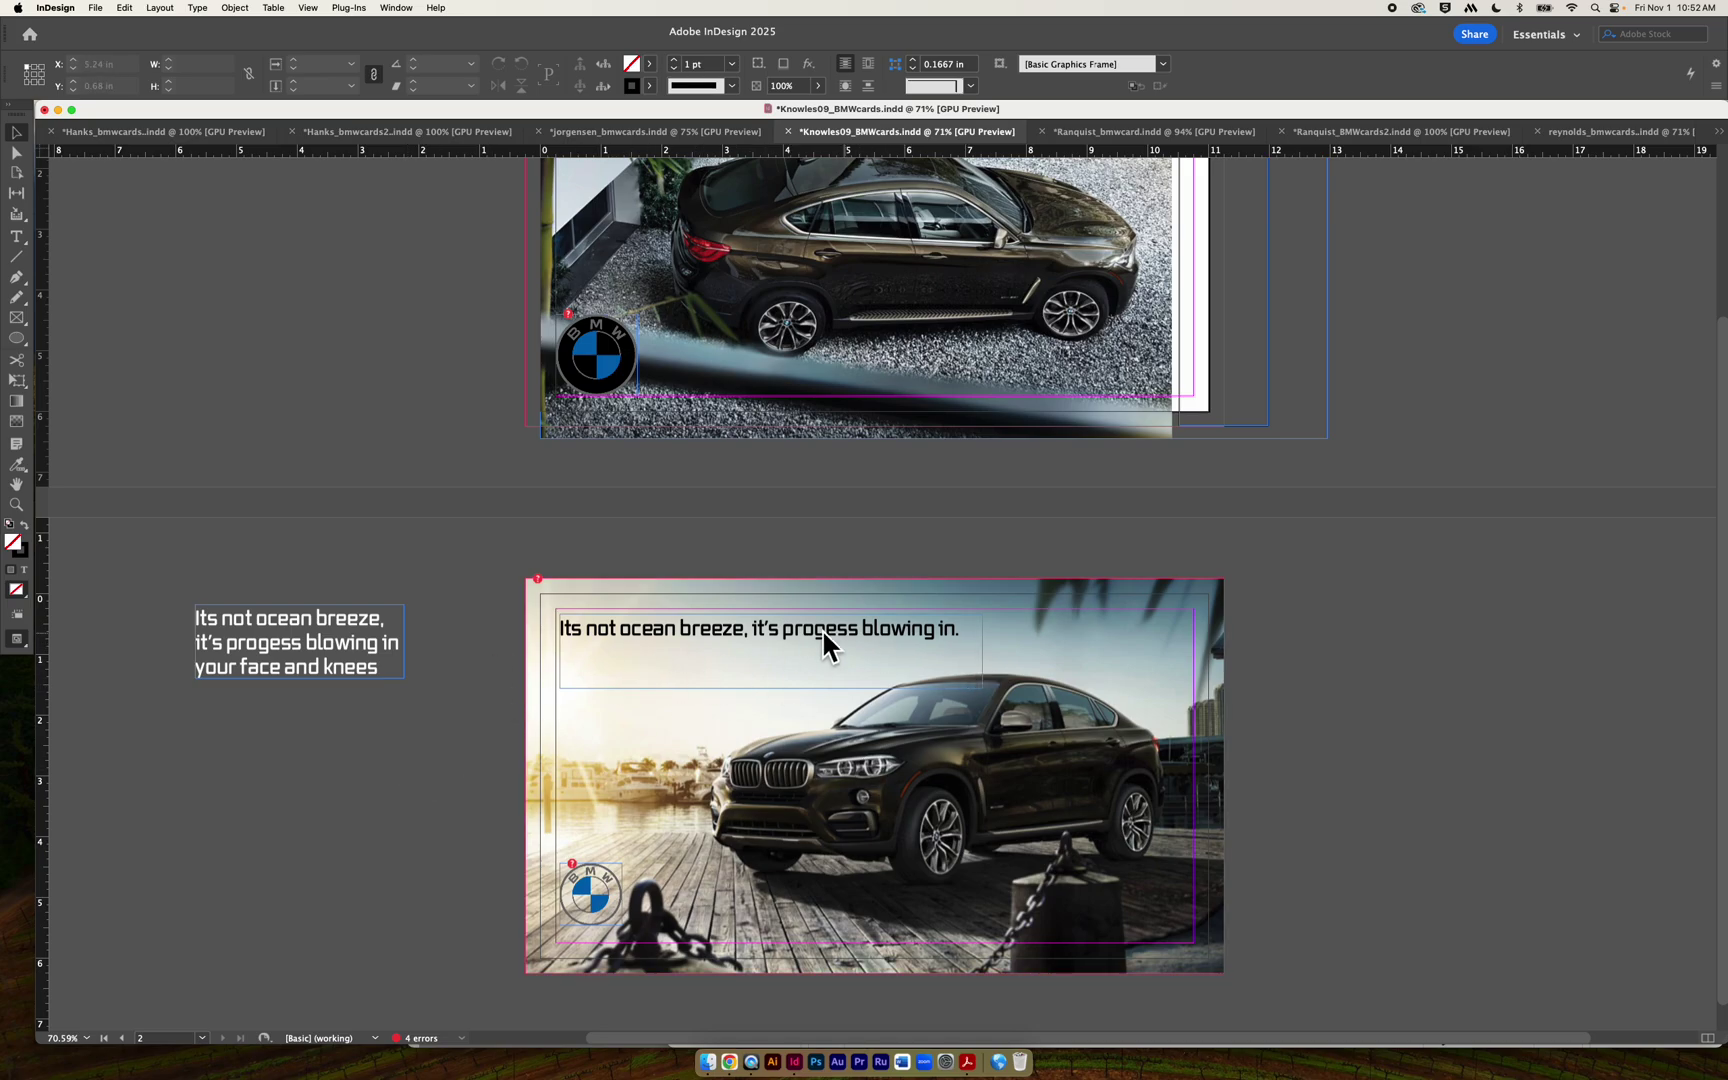
Compare the first and second cards, examining their headlines, logo sizes and photo coverage out to the bleed.
scroll(507, 714, "up", 5)
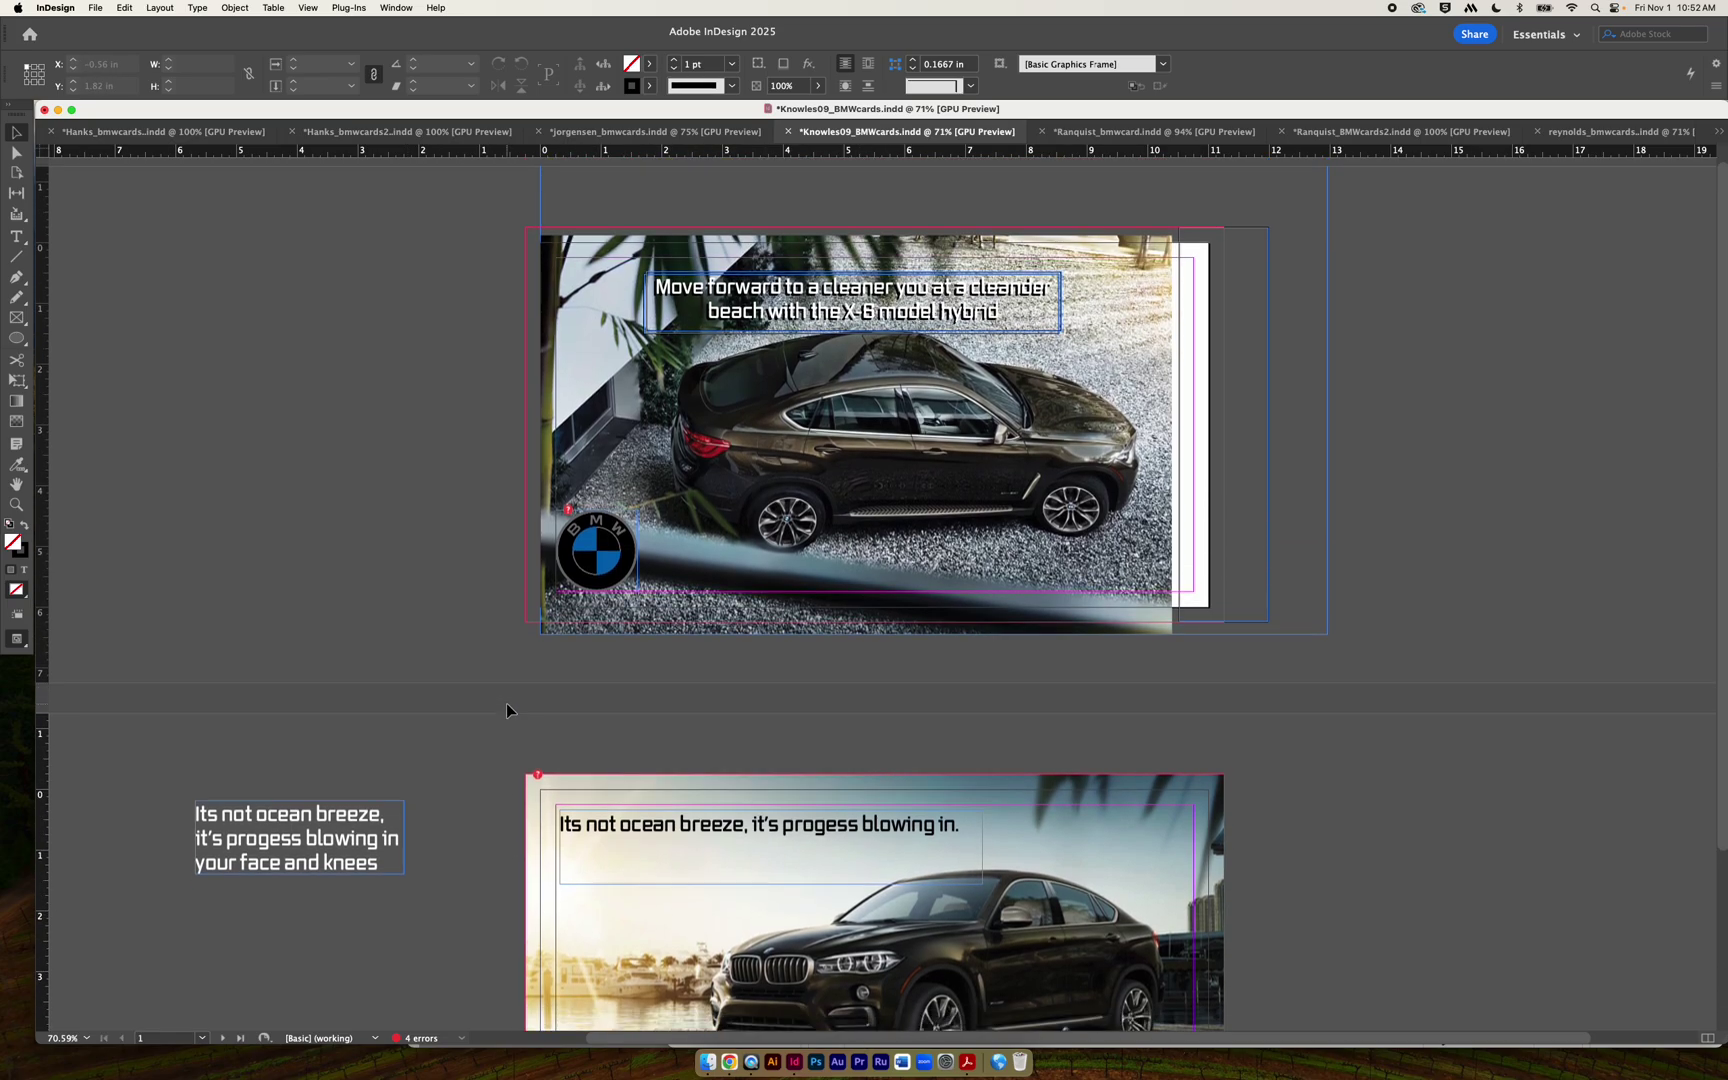
scroll(622, 778, "down", 4)
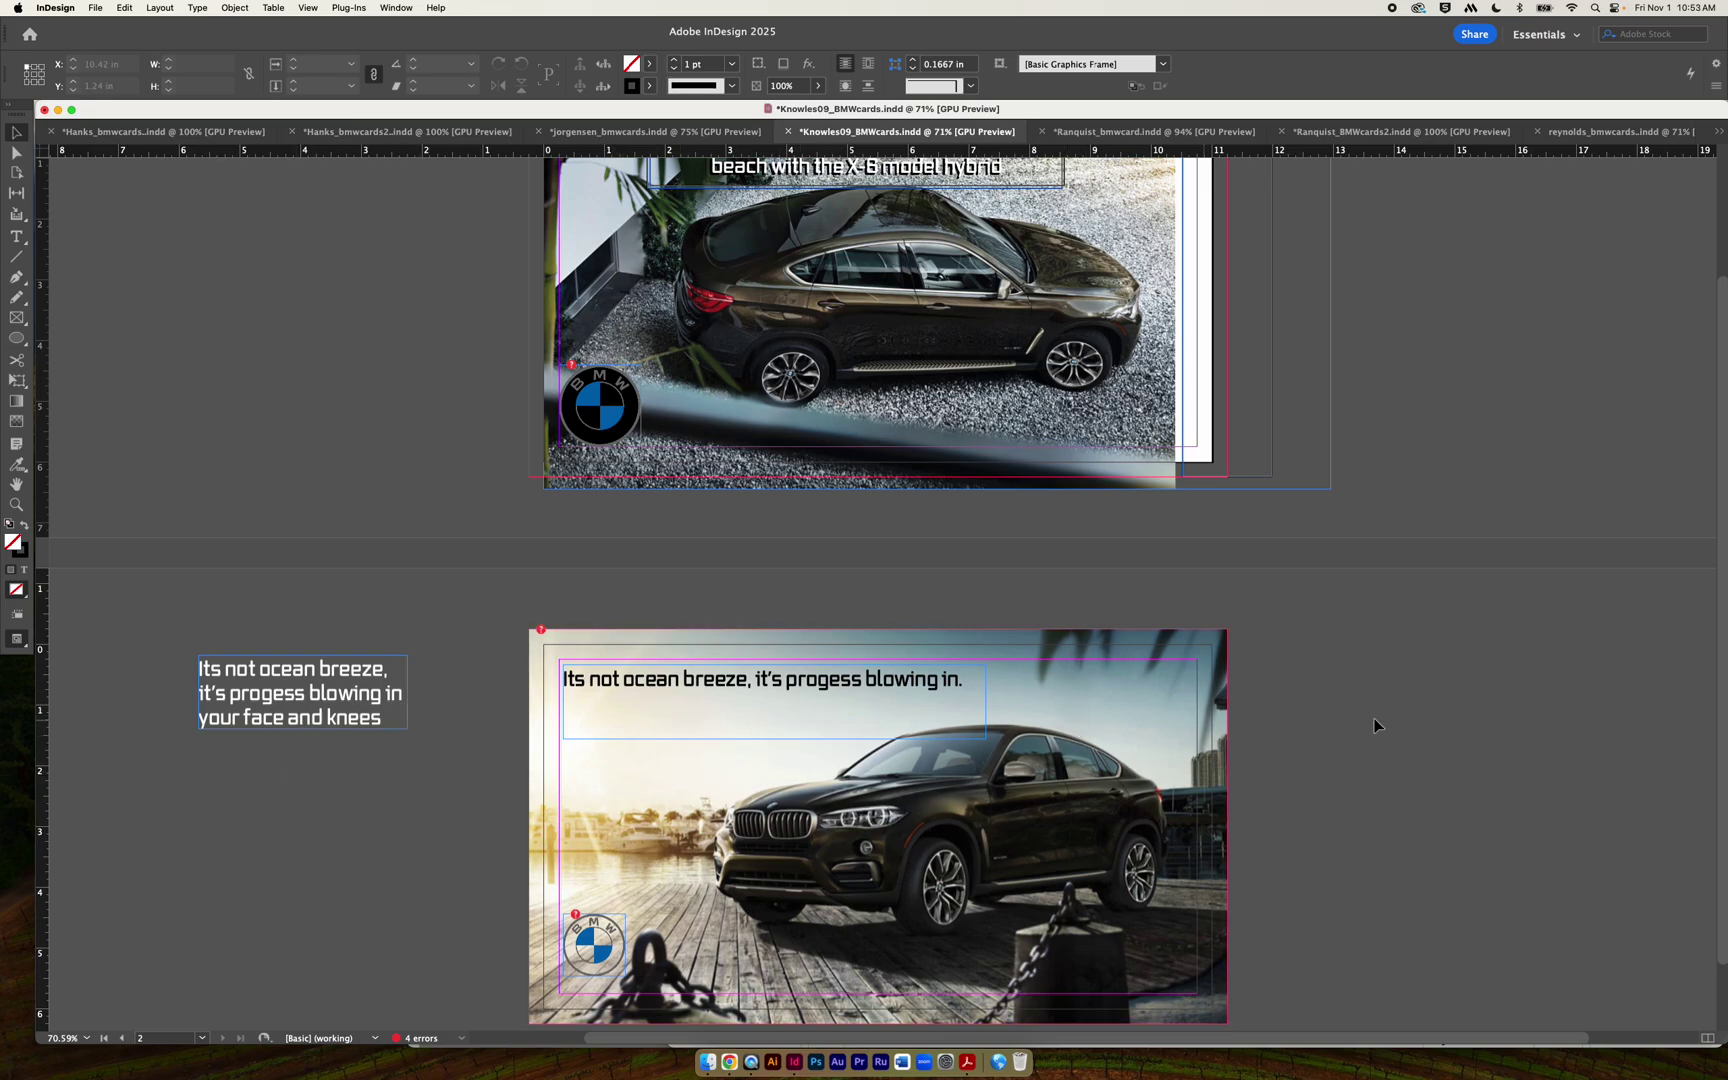
scroll(1322, 697, "up", 3)
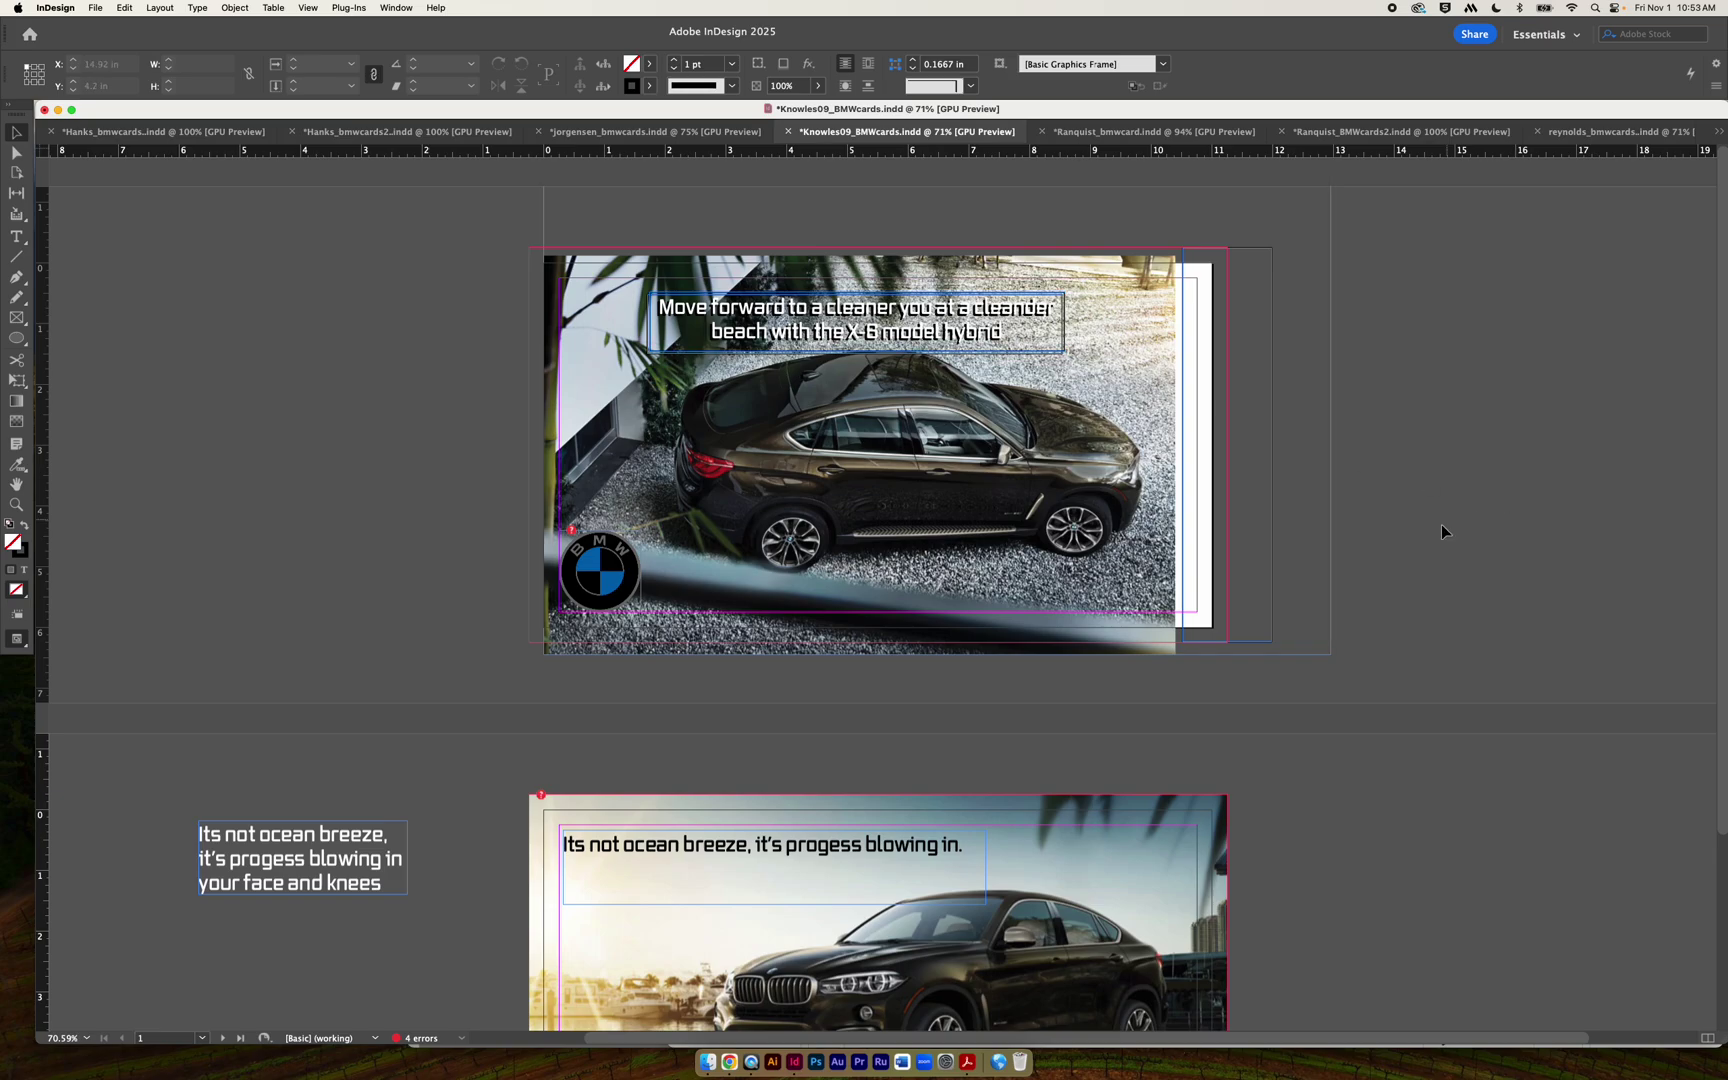
scroll(1475, 548, "down", 5)
scroll(1474, 542, "up", 1)
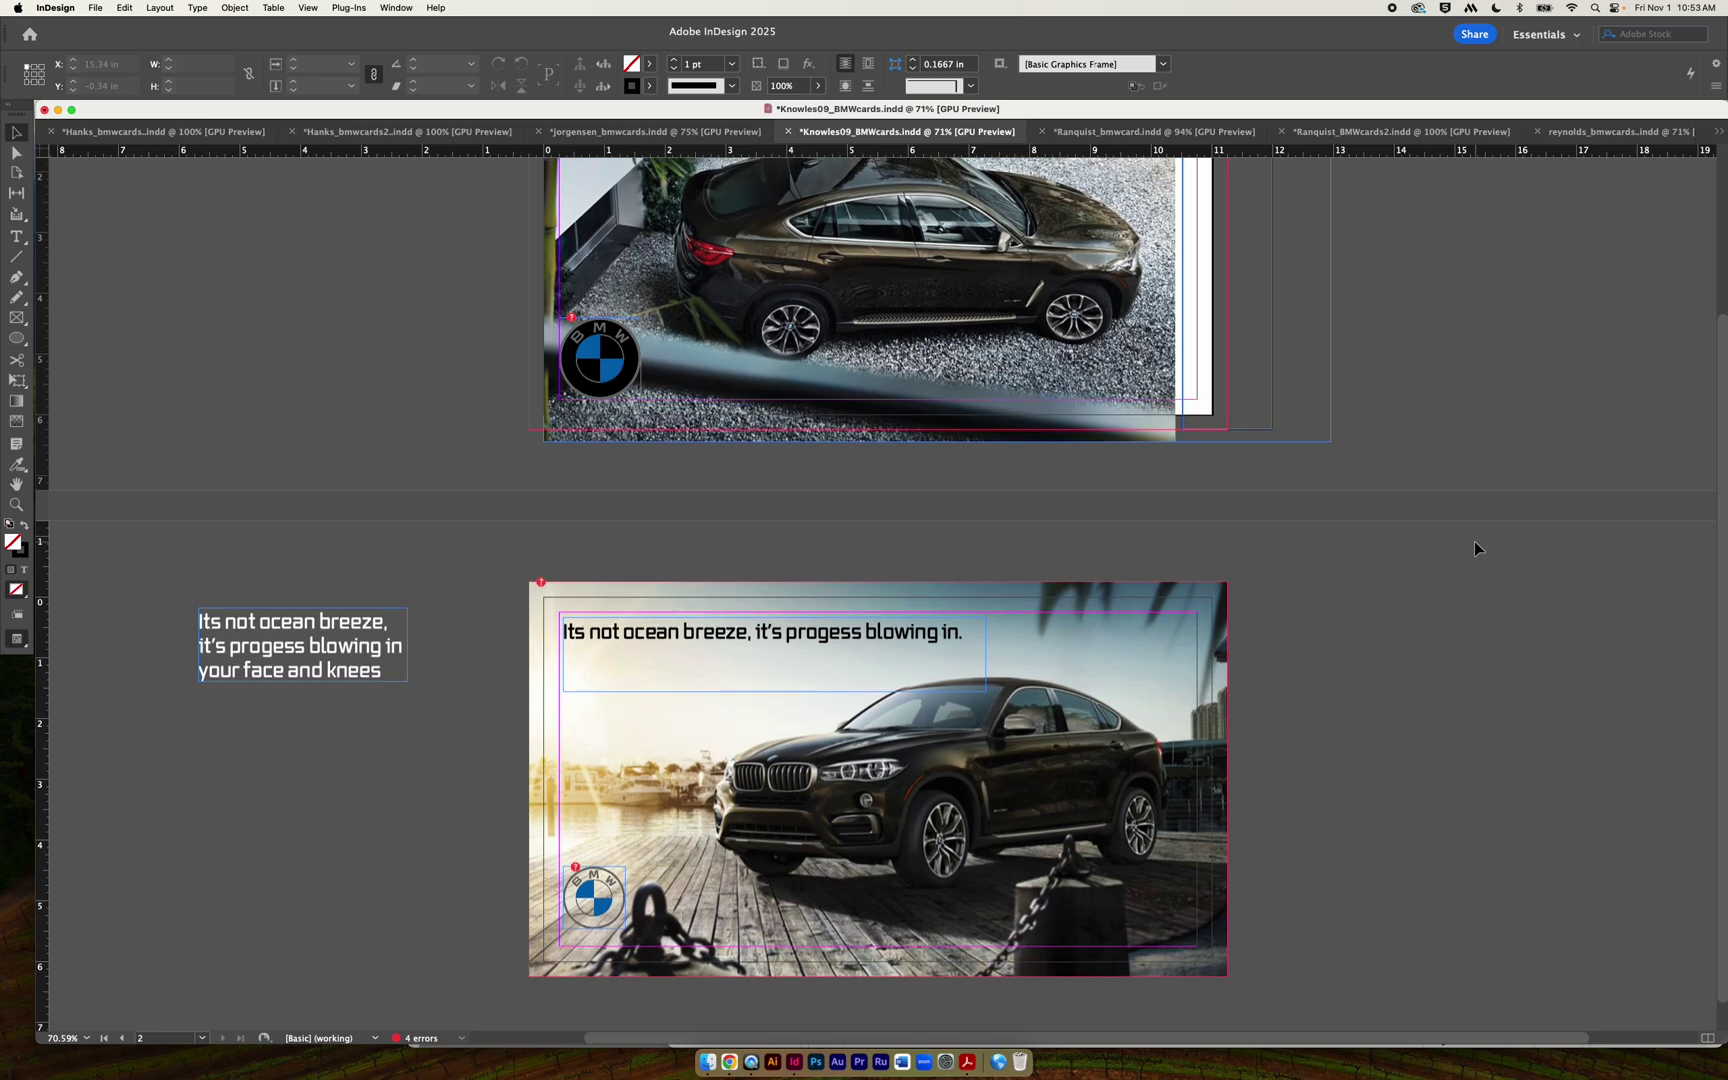
scroll(1470, 544, "up", 2)
scroll(1470, 544, "down", 3)
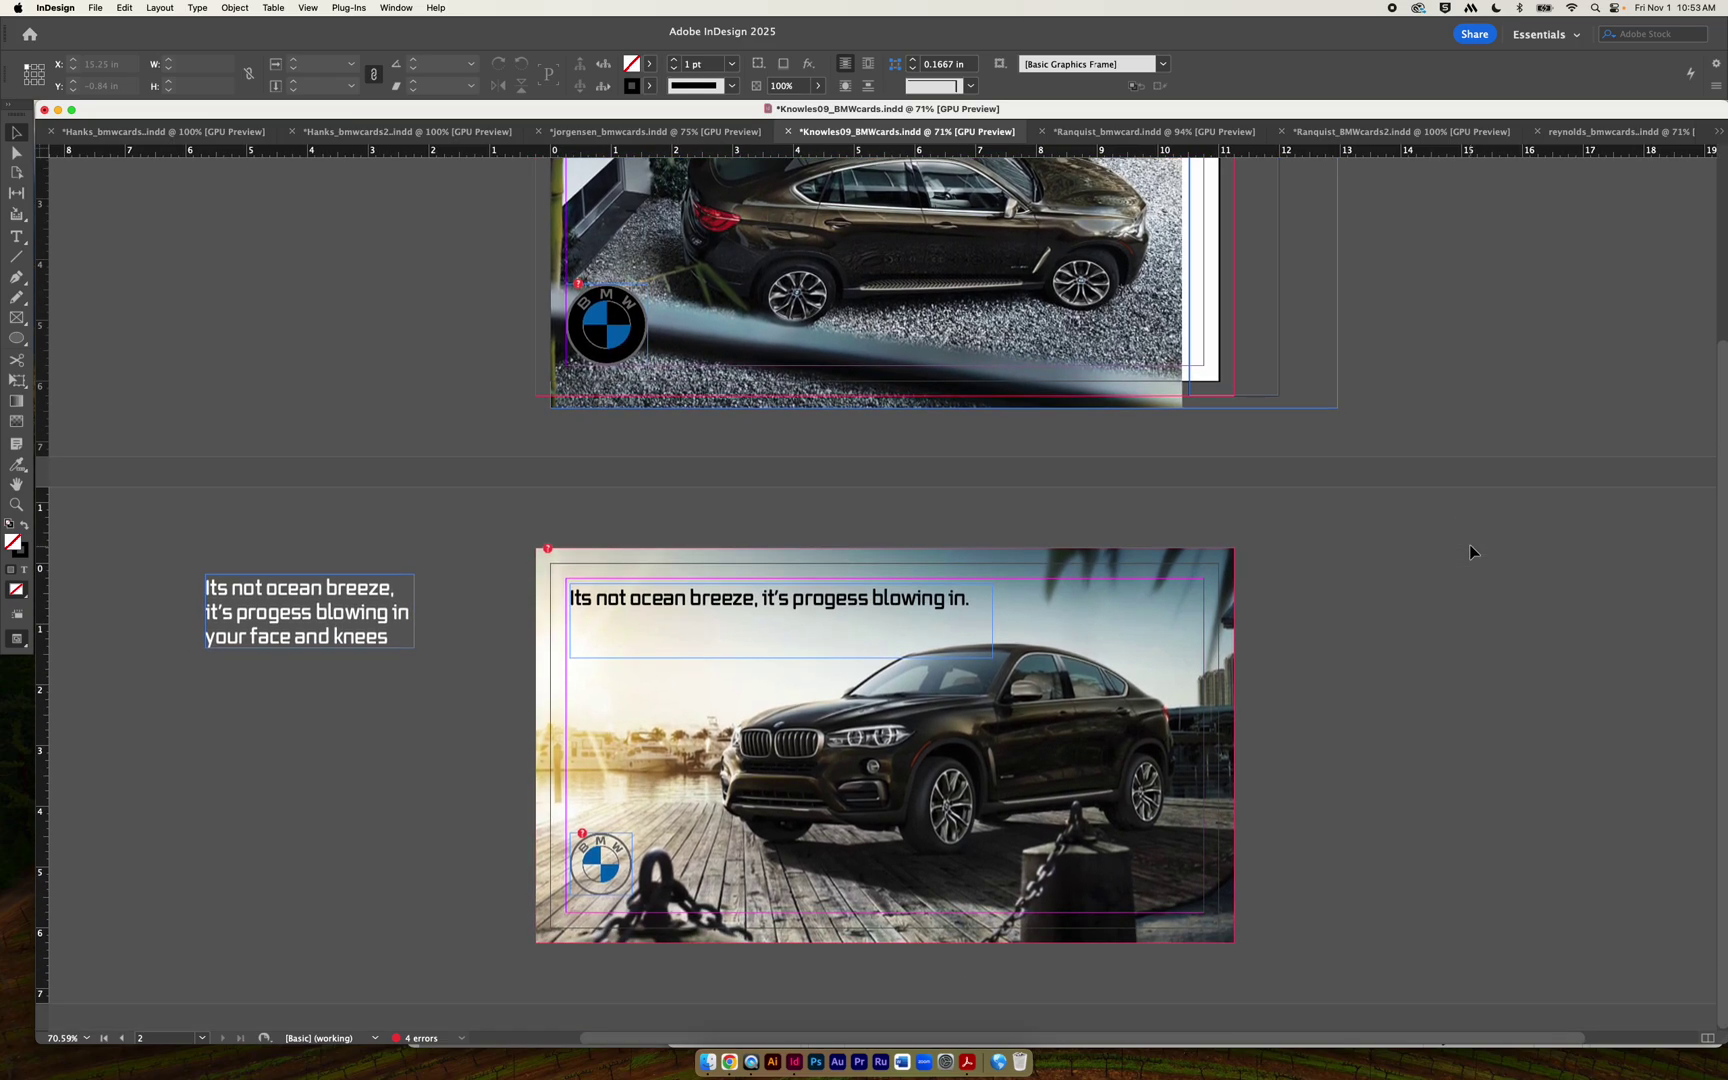
scroll(1450, 544, "up", 5)
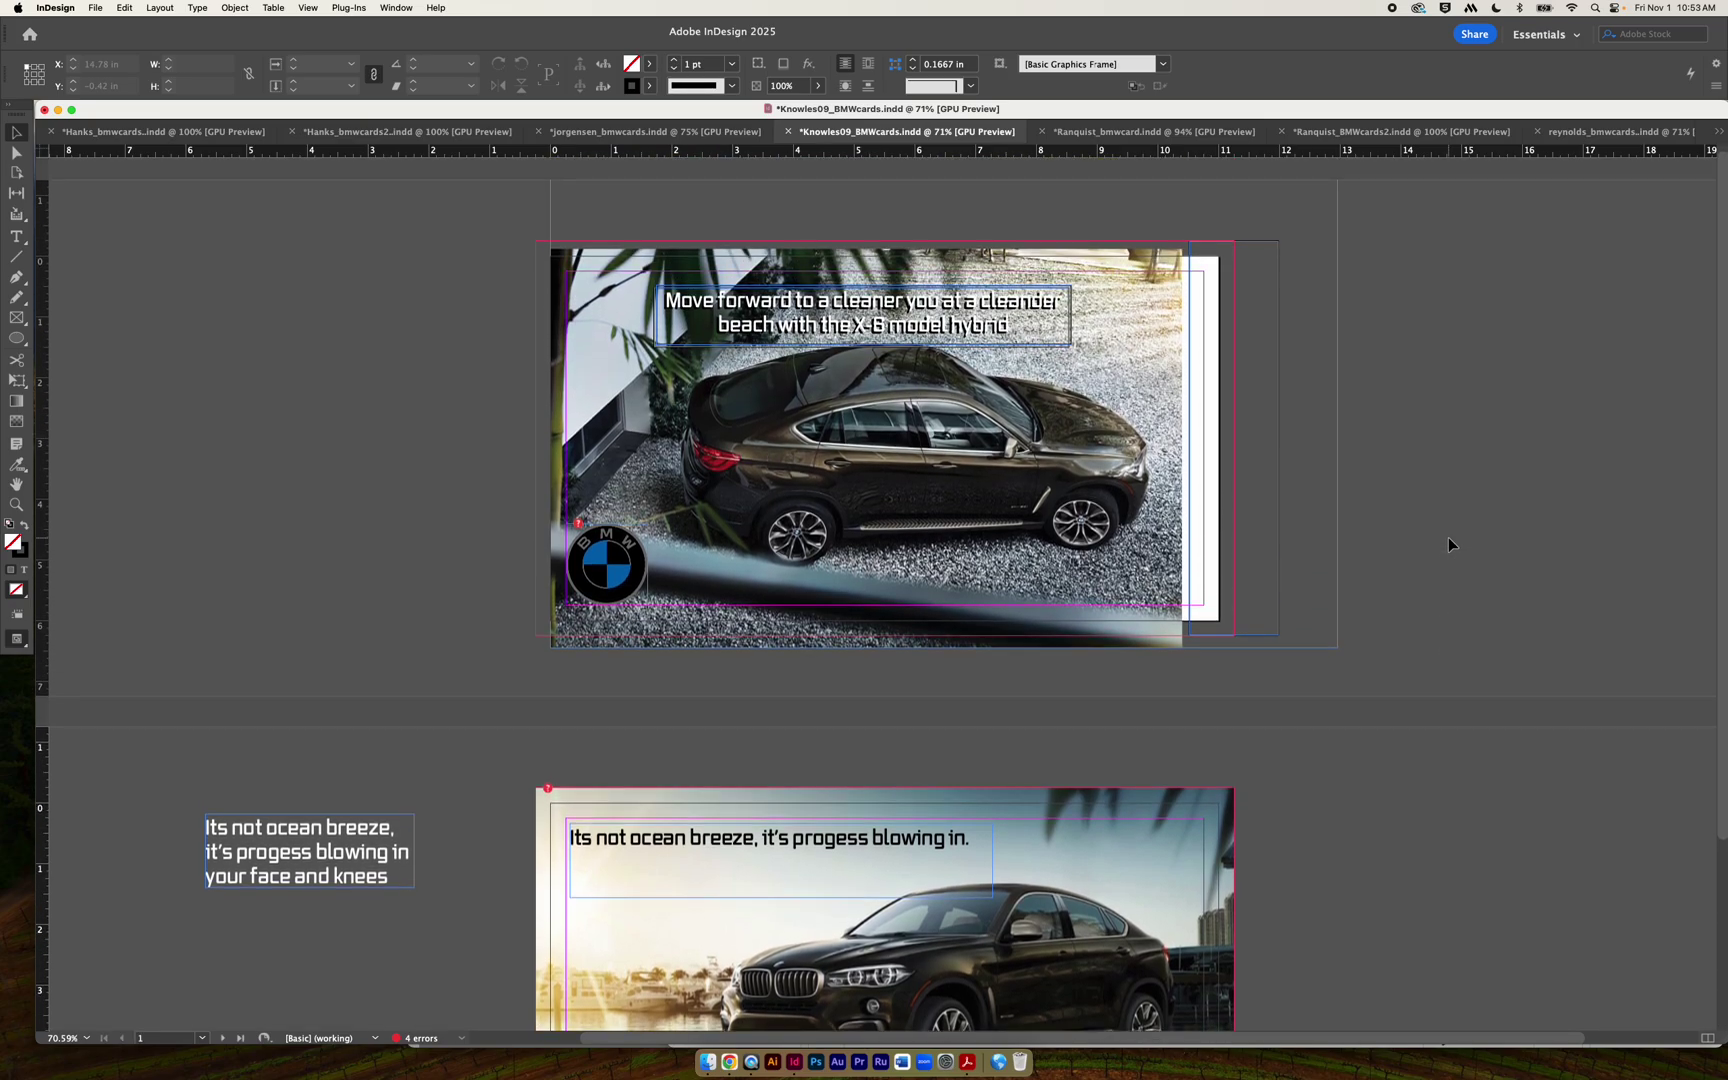
scroll(1449, 540, "down", 2)
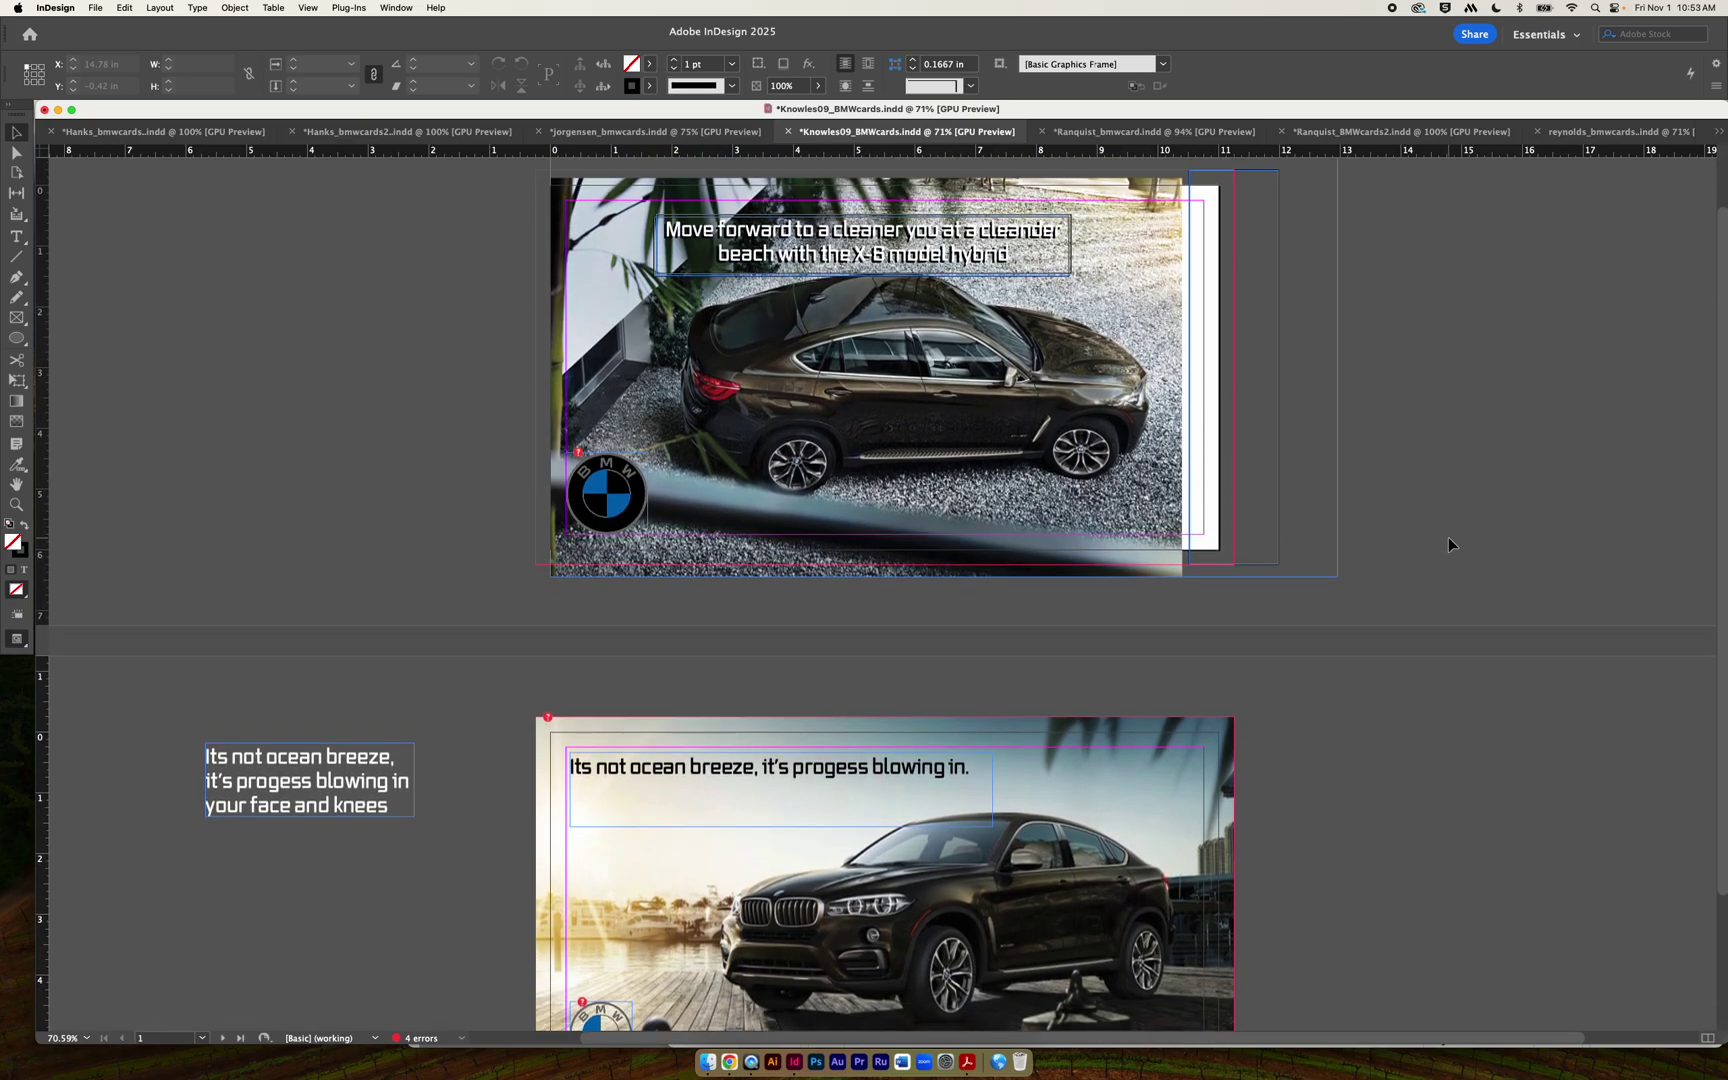
scroll(1450, 544, "down", 4)
scroll(1449, 544, "up", 2)
scroll(1449, 544, "down", 2)
scroll(1449, 544, "up", 6)
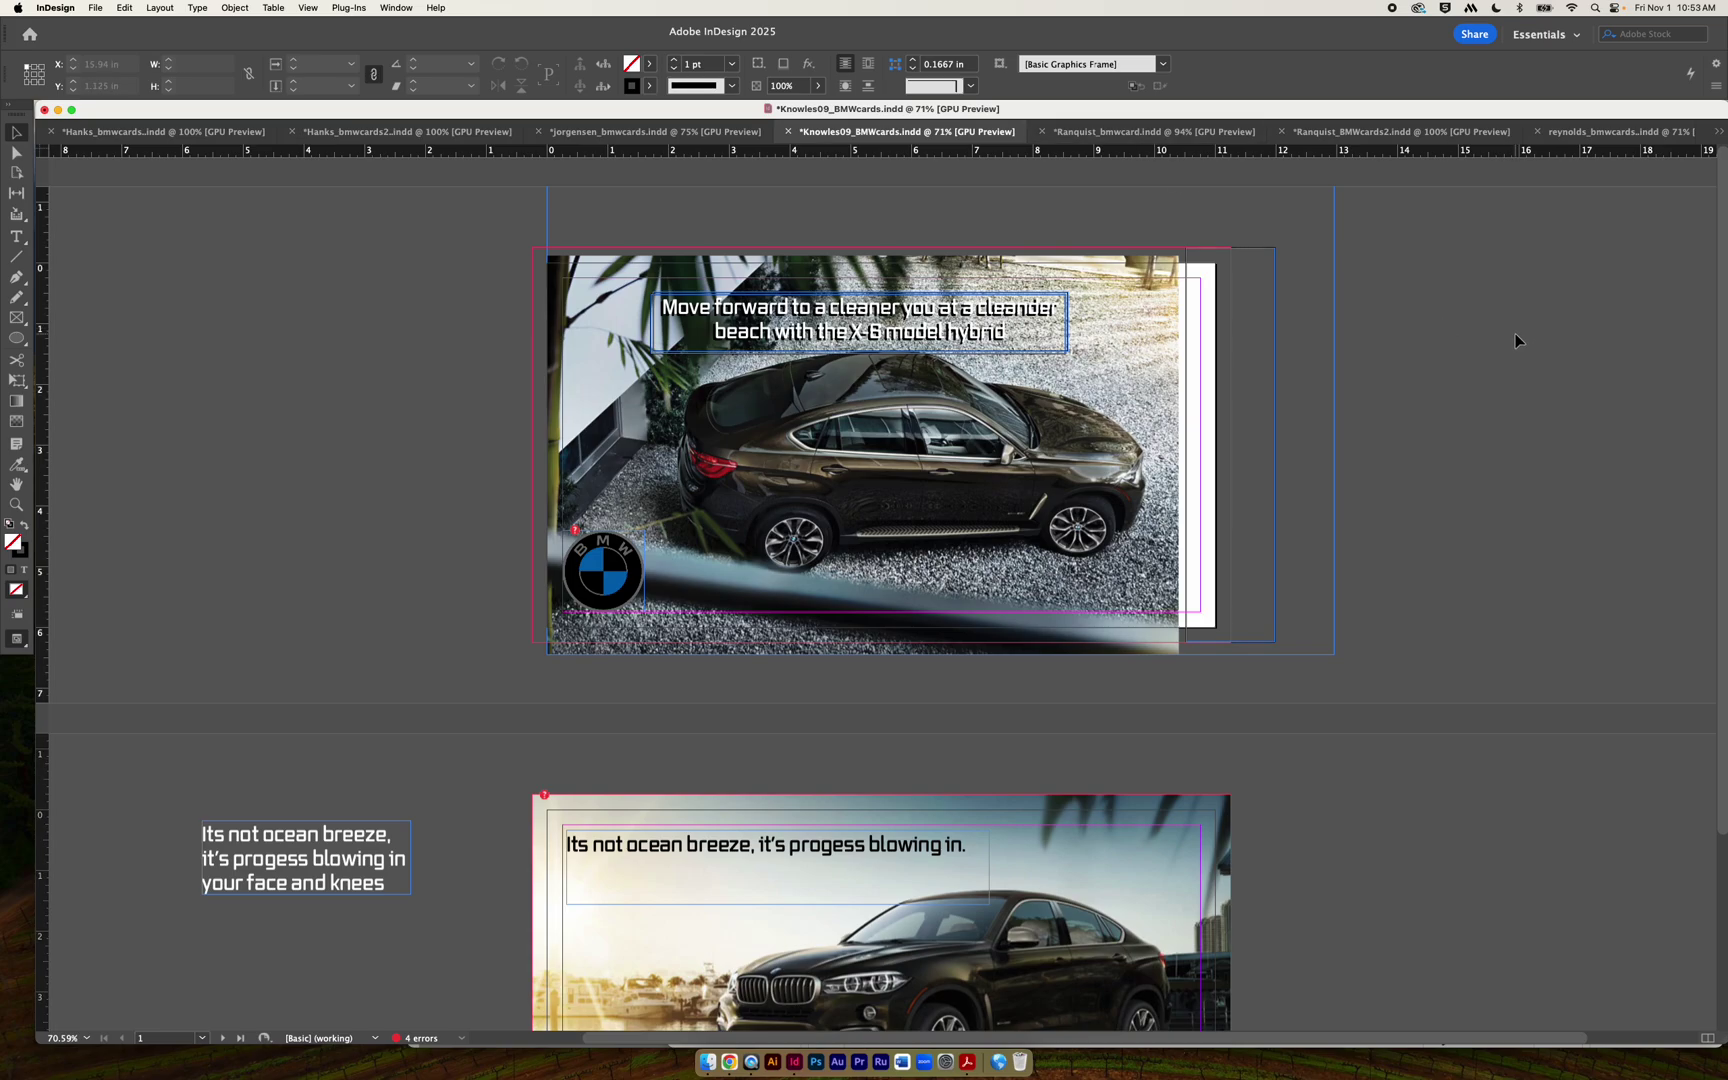
Switch to the document with the blue X6 card and compare it with the companion red X6 card document.
left_click(1200, 138)
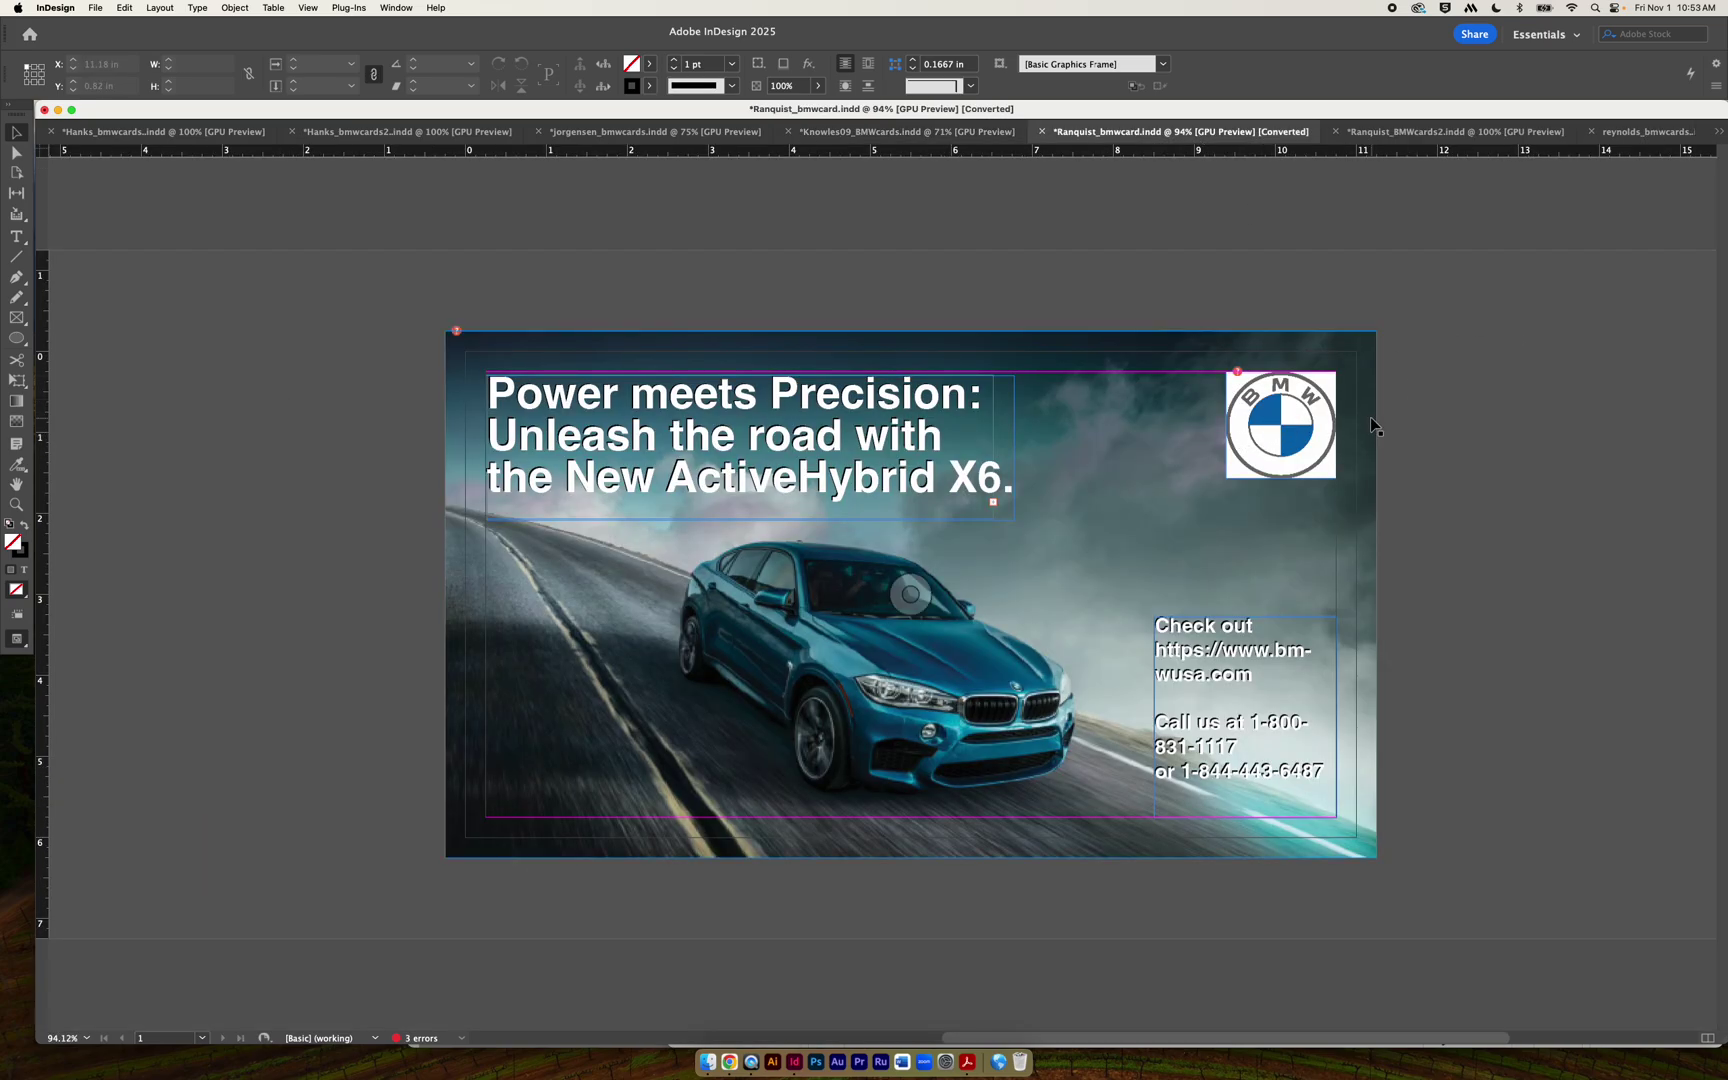
scroll(1372, 424, "right", 2)
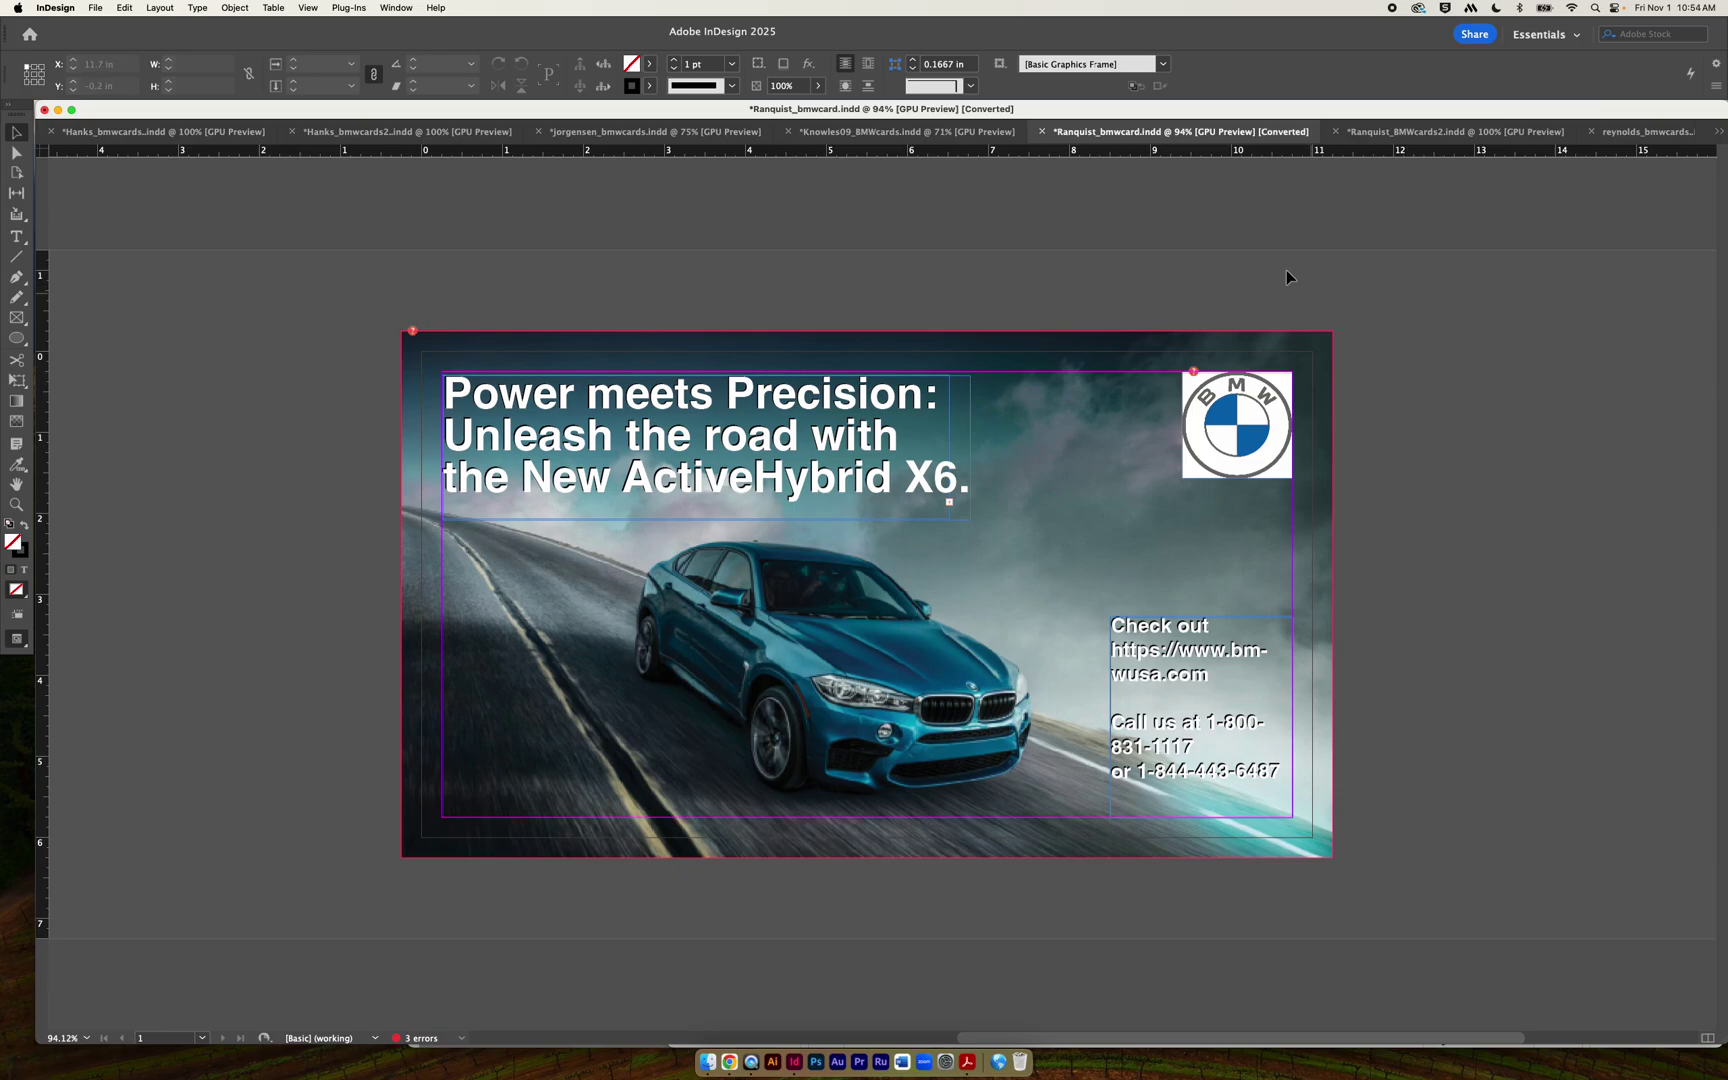
left_click(1447, 134)
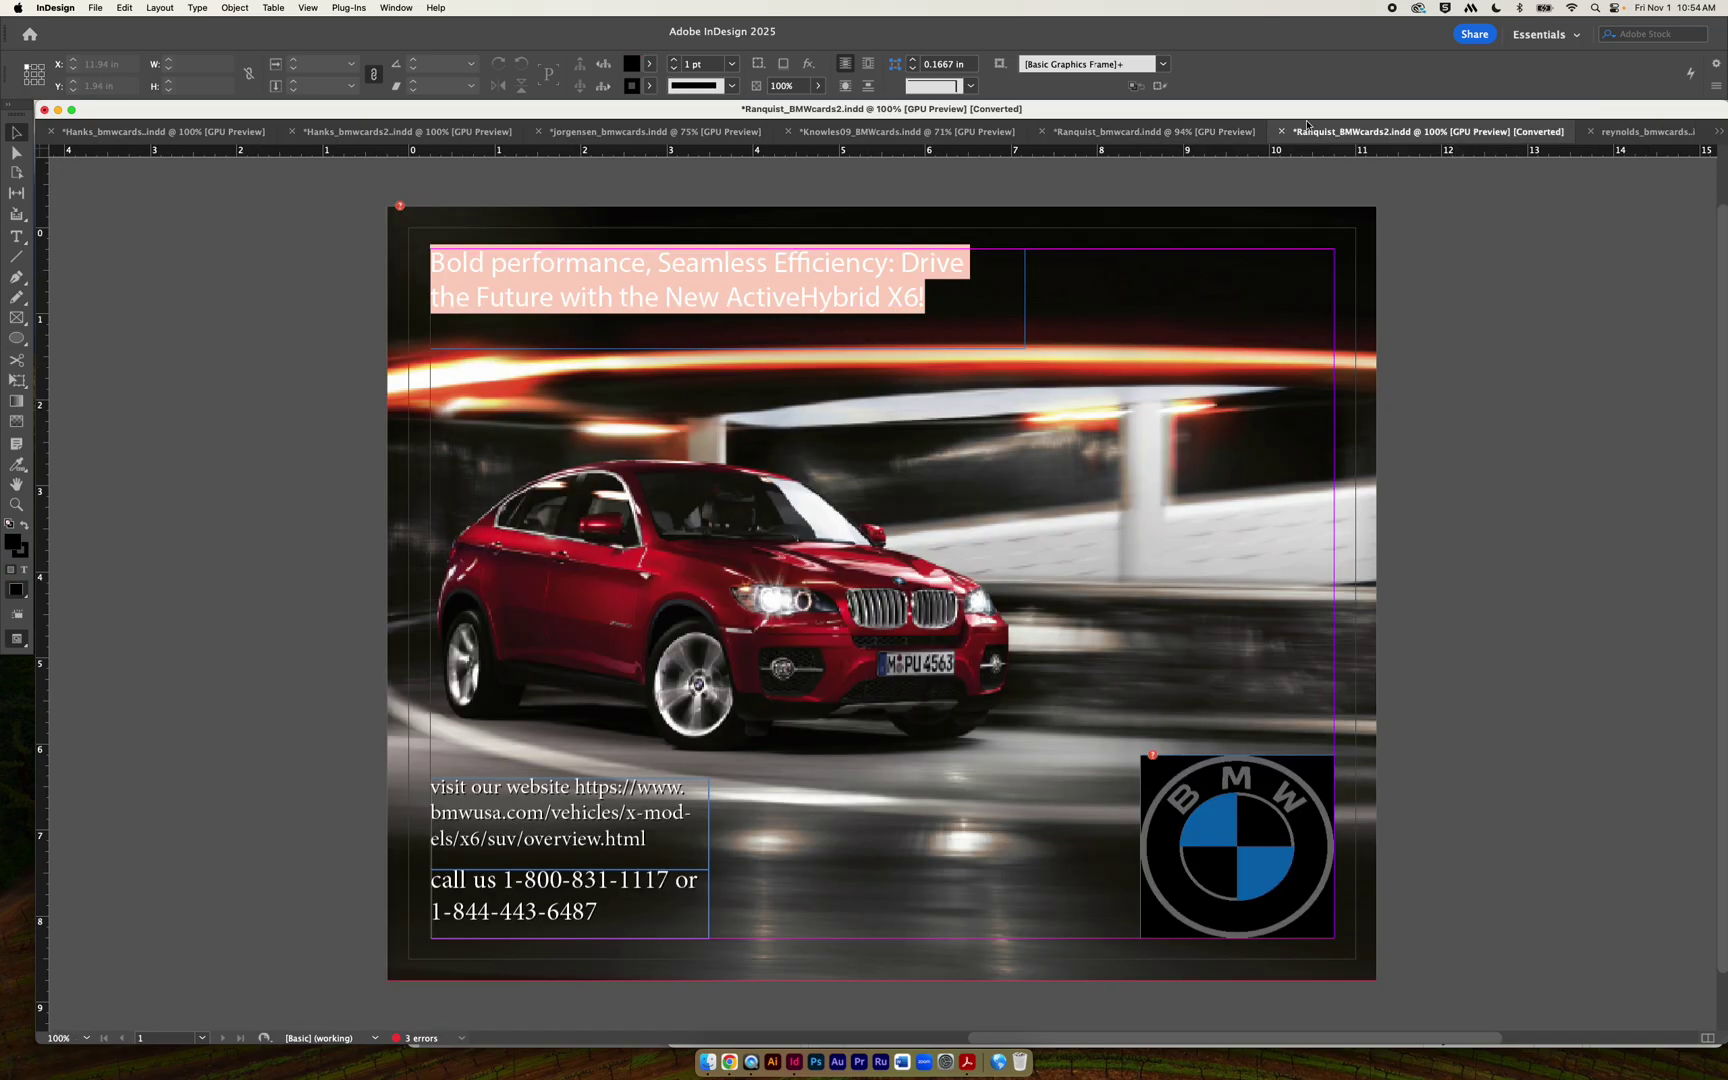
left_click(1194, 133)
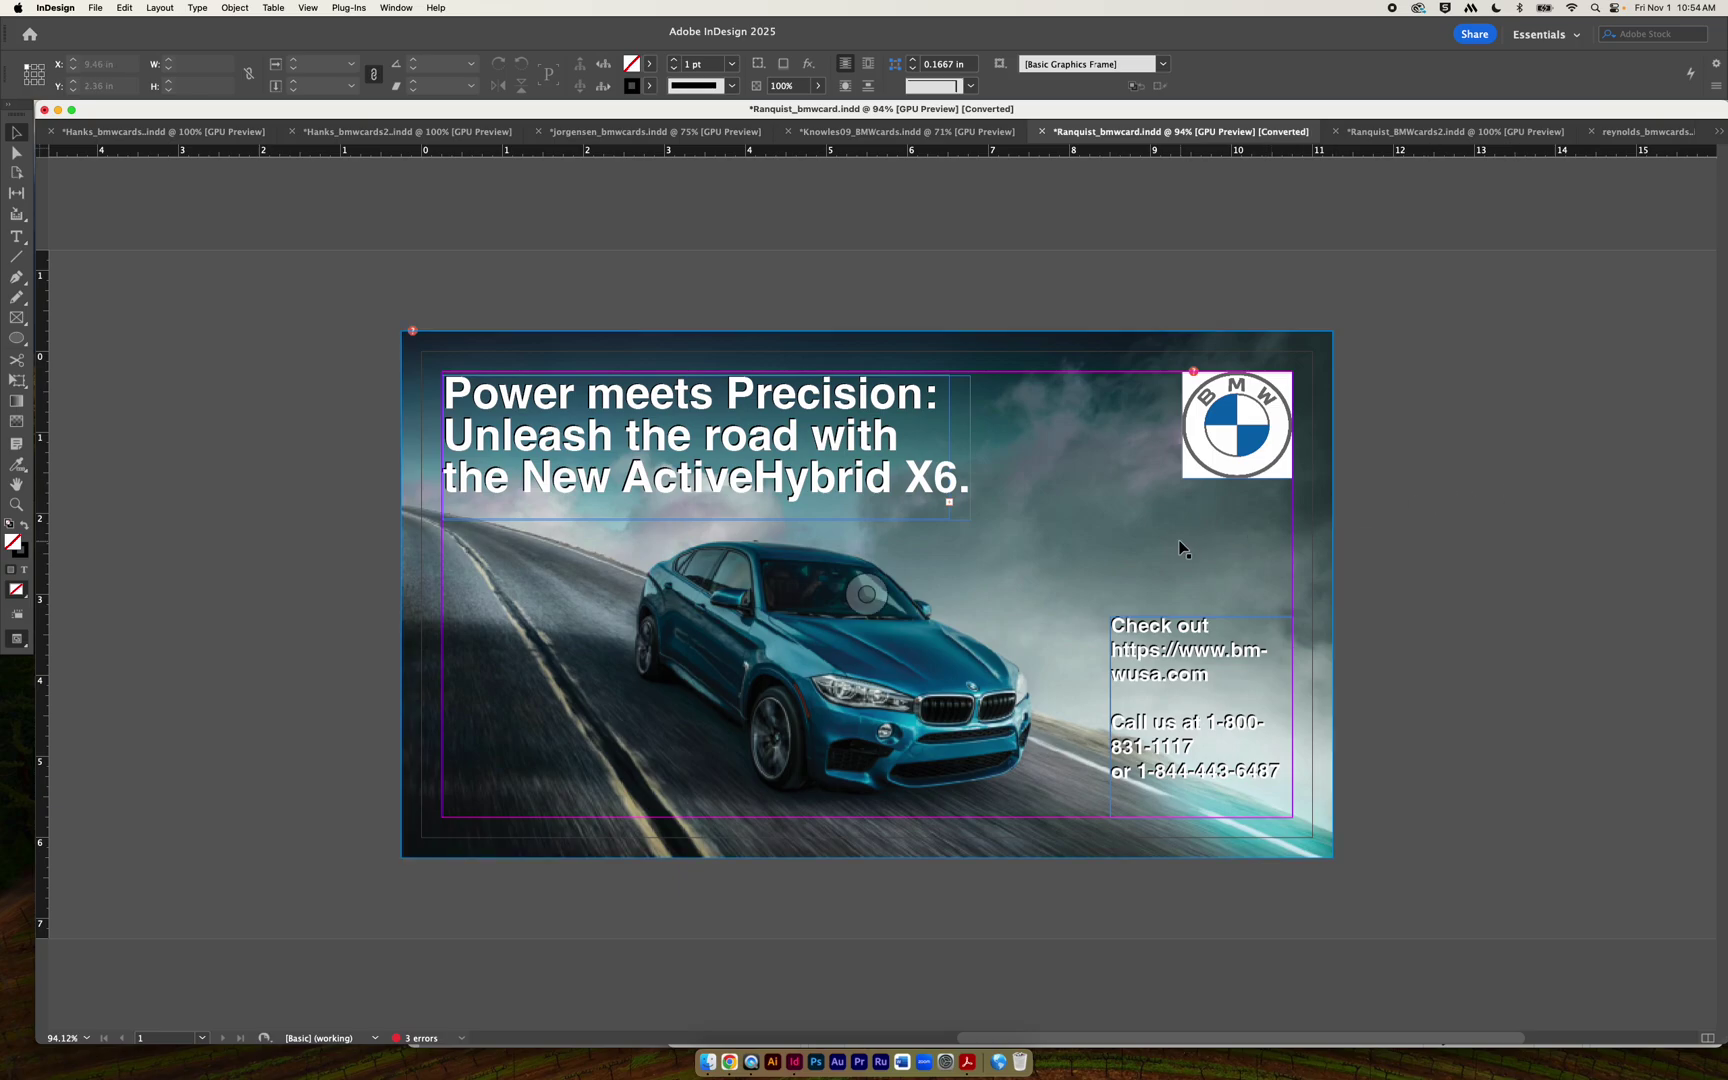
Try to reduce the white BMW logo frame on the blue X6 card to 1.03 by 0.99 in.
left_click(1187, 481)
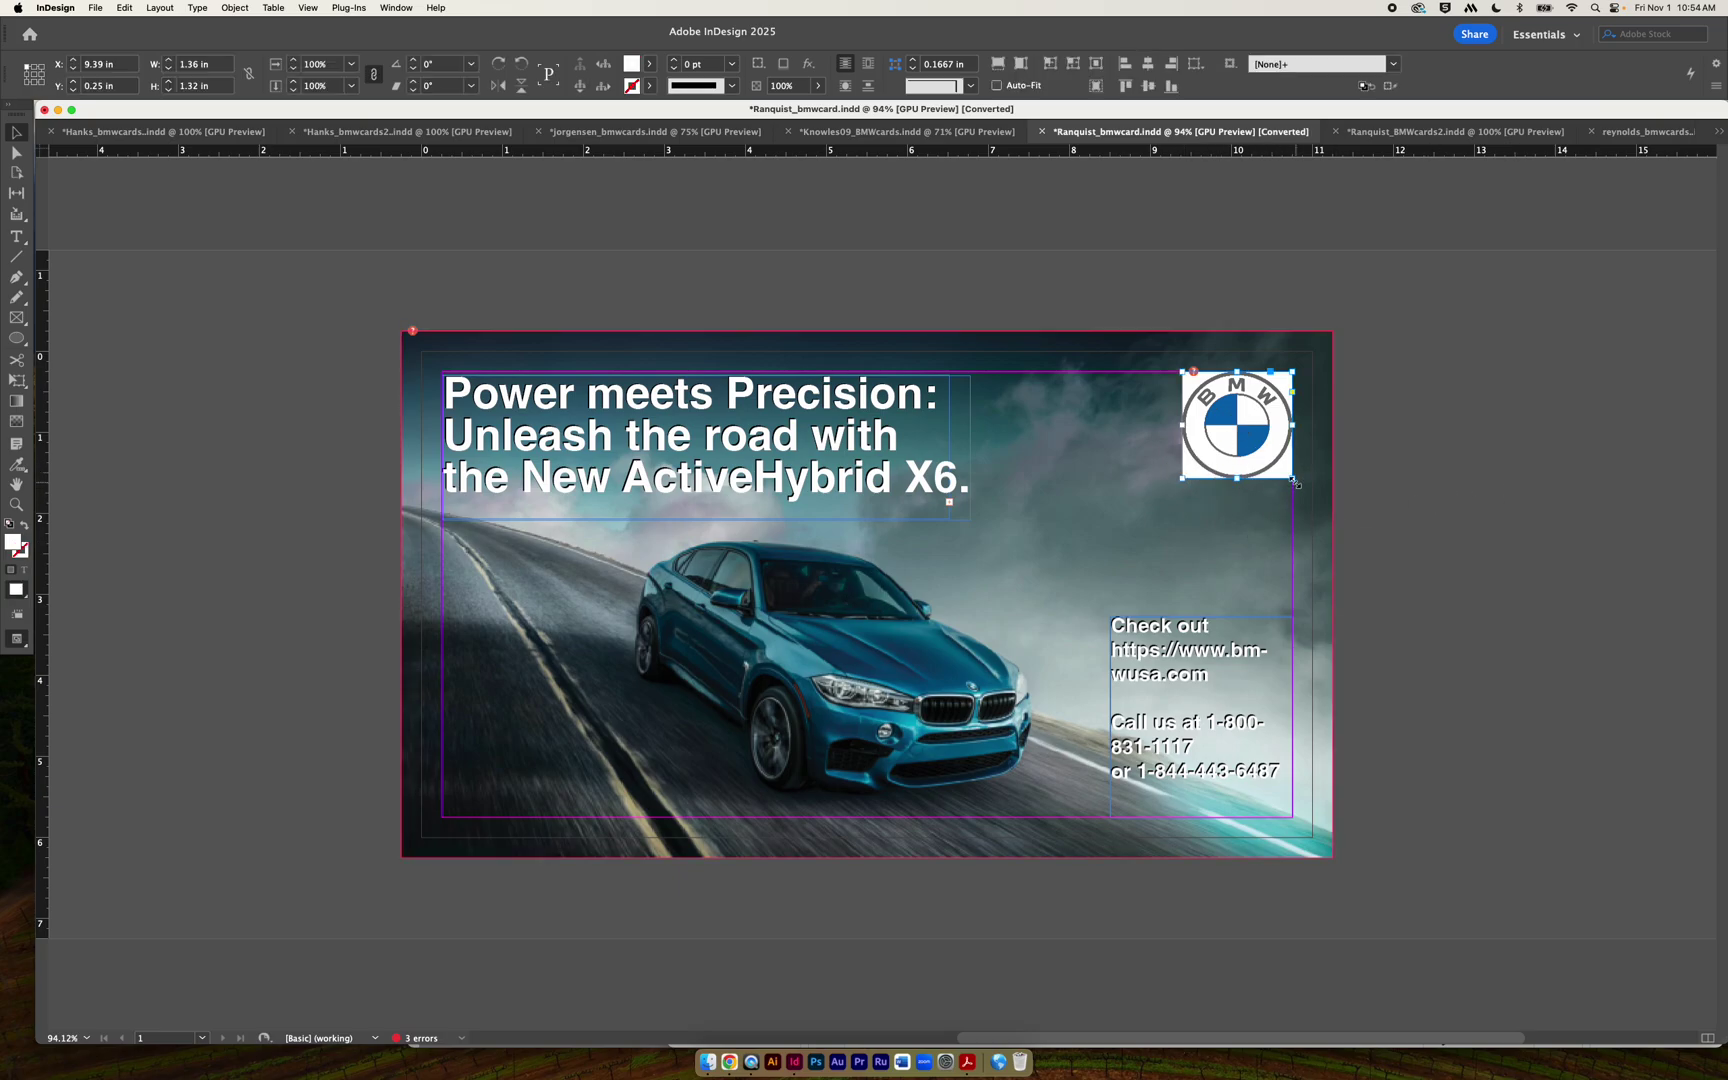
left_click_drag(1292, 478, 1262, 447)
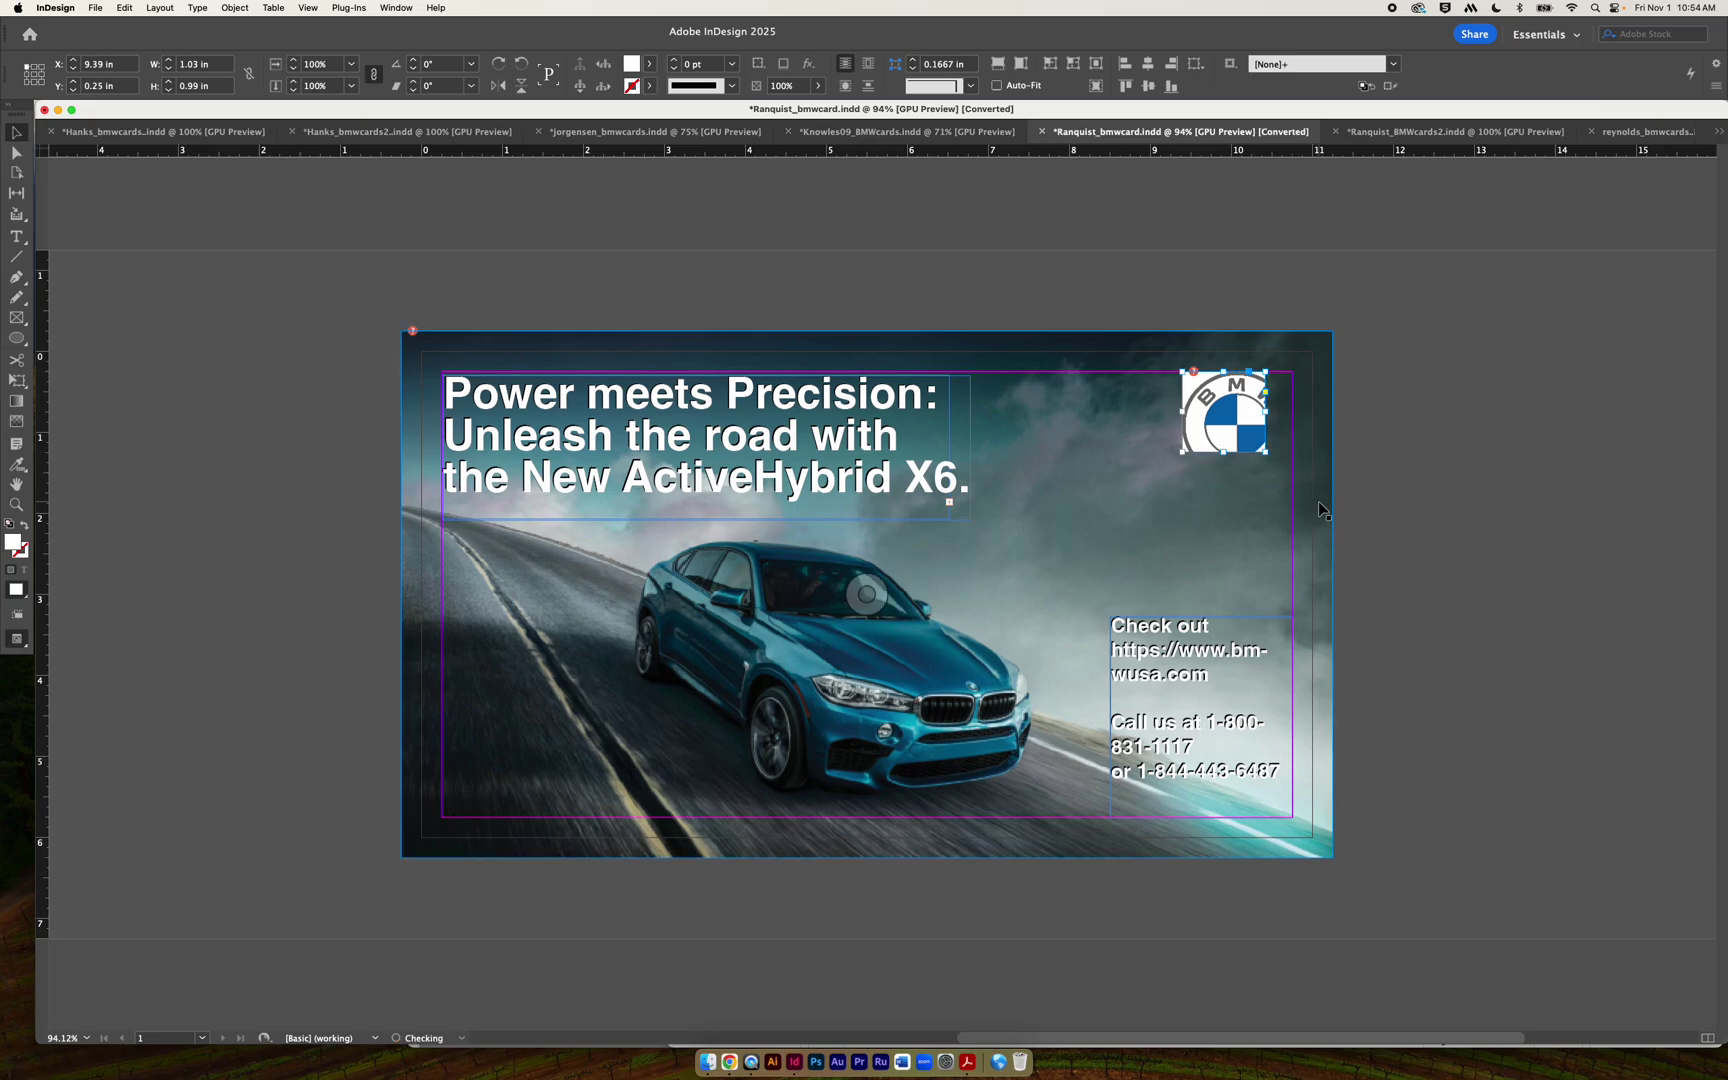
key("super+z")
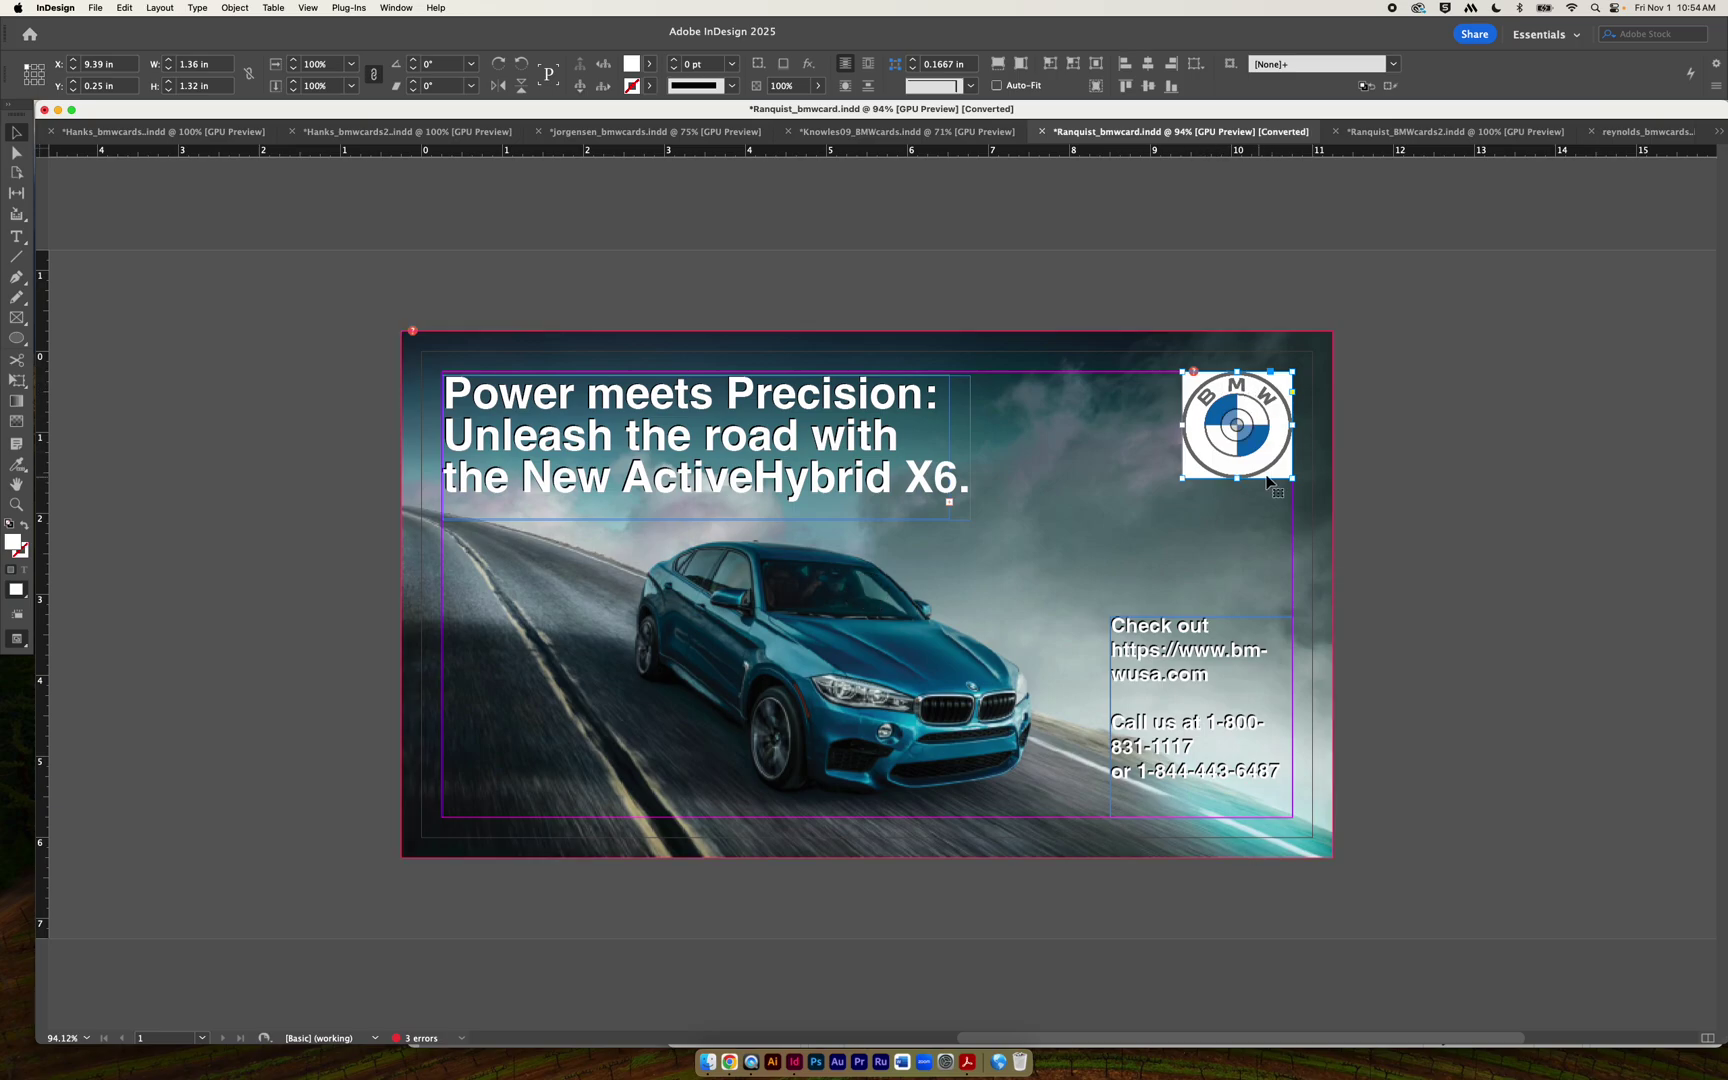
left_click(1440, 465)
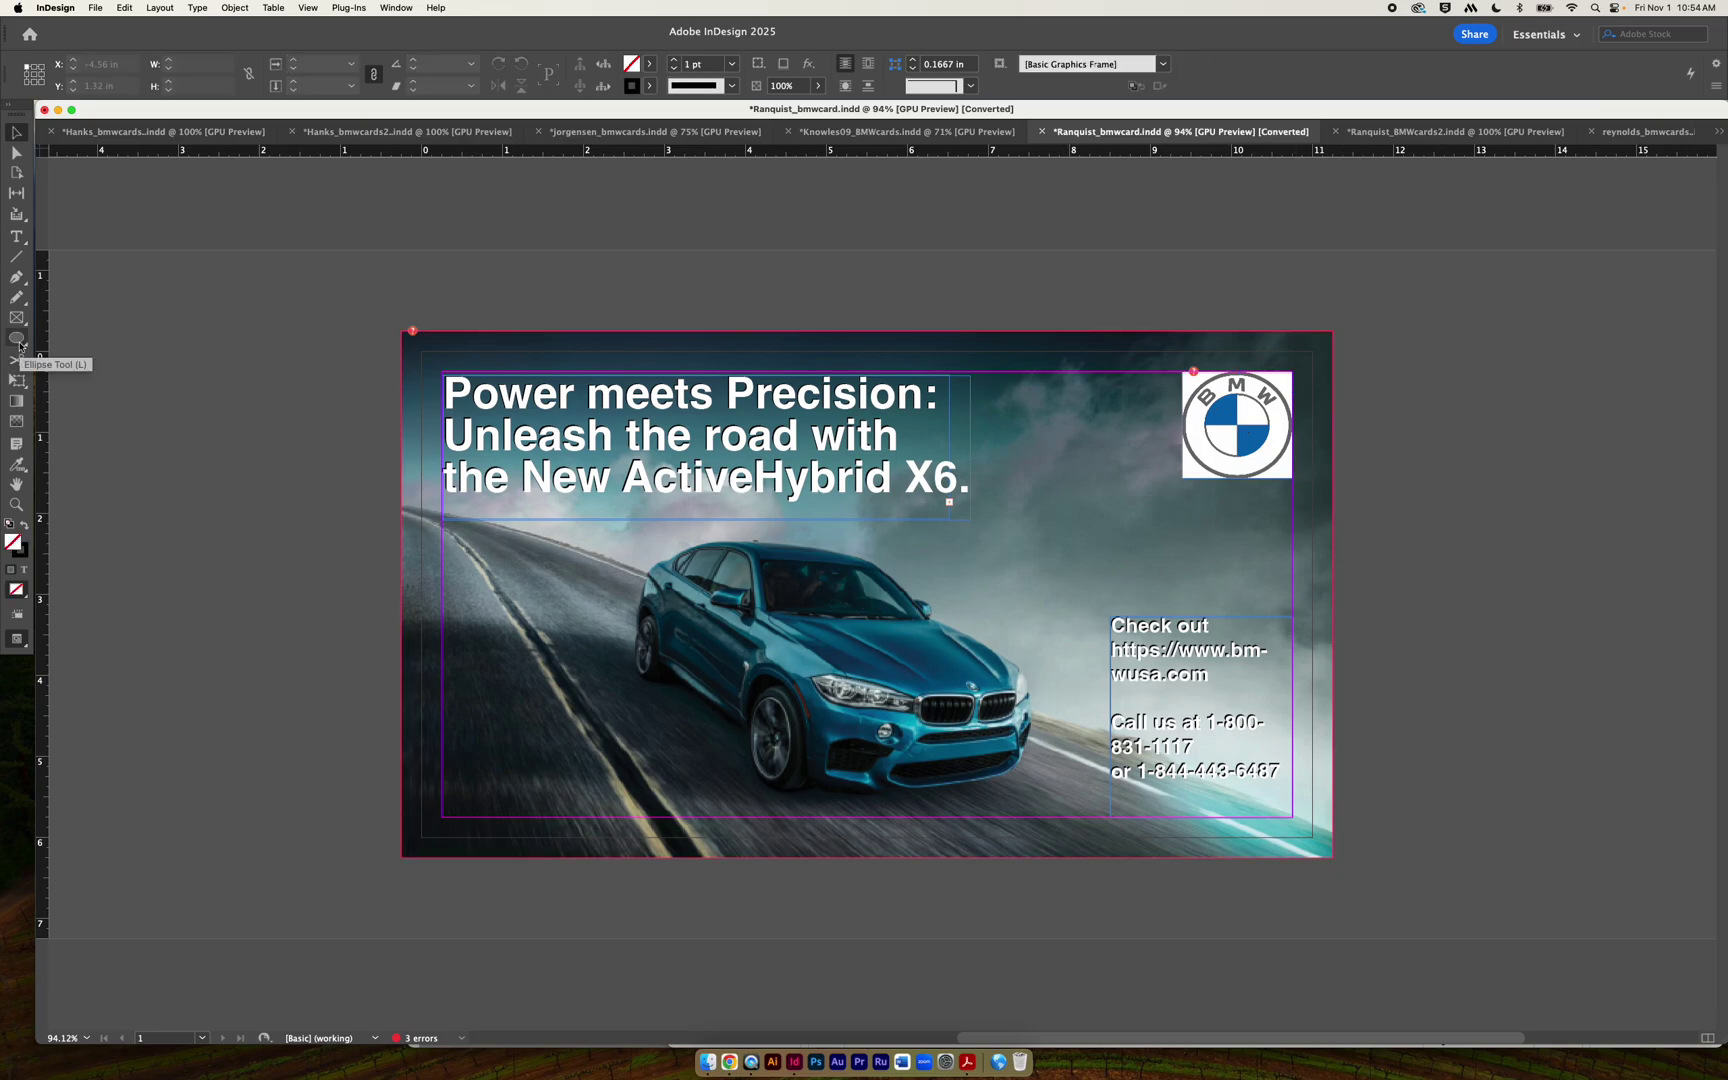
left_click(16, 320)
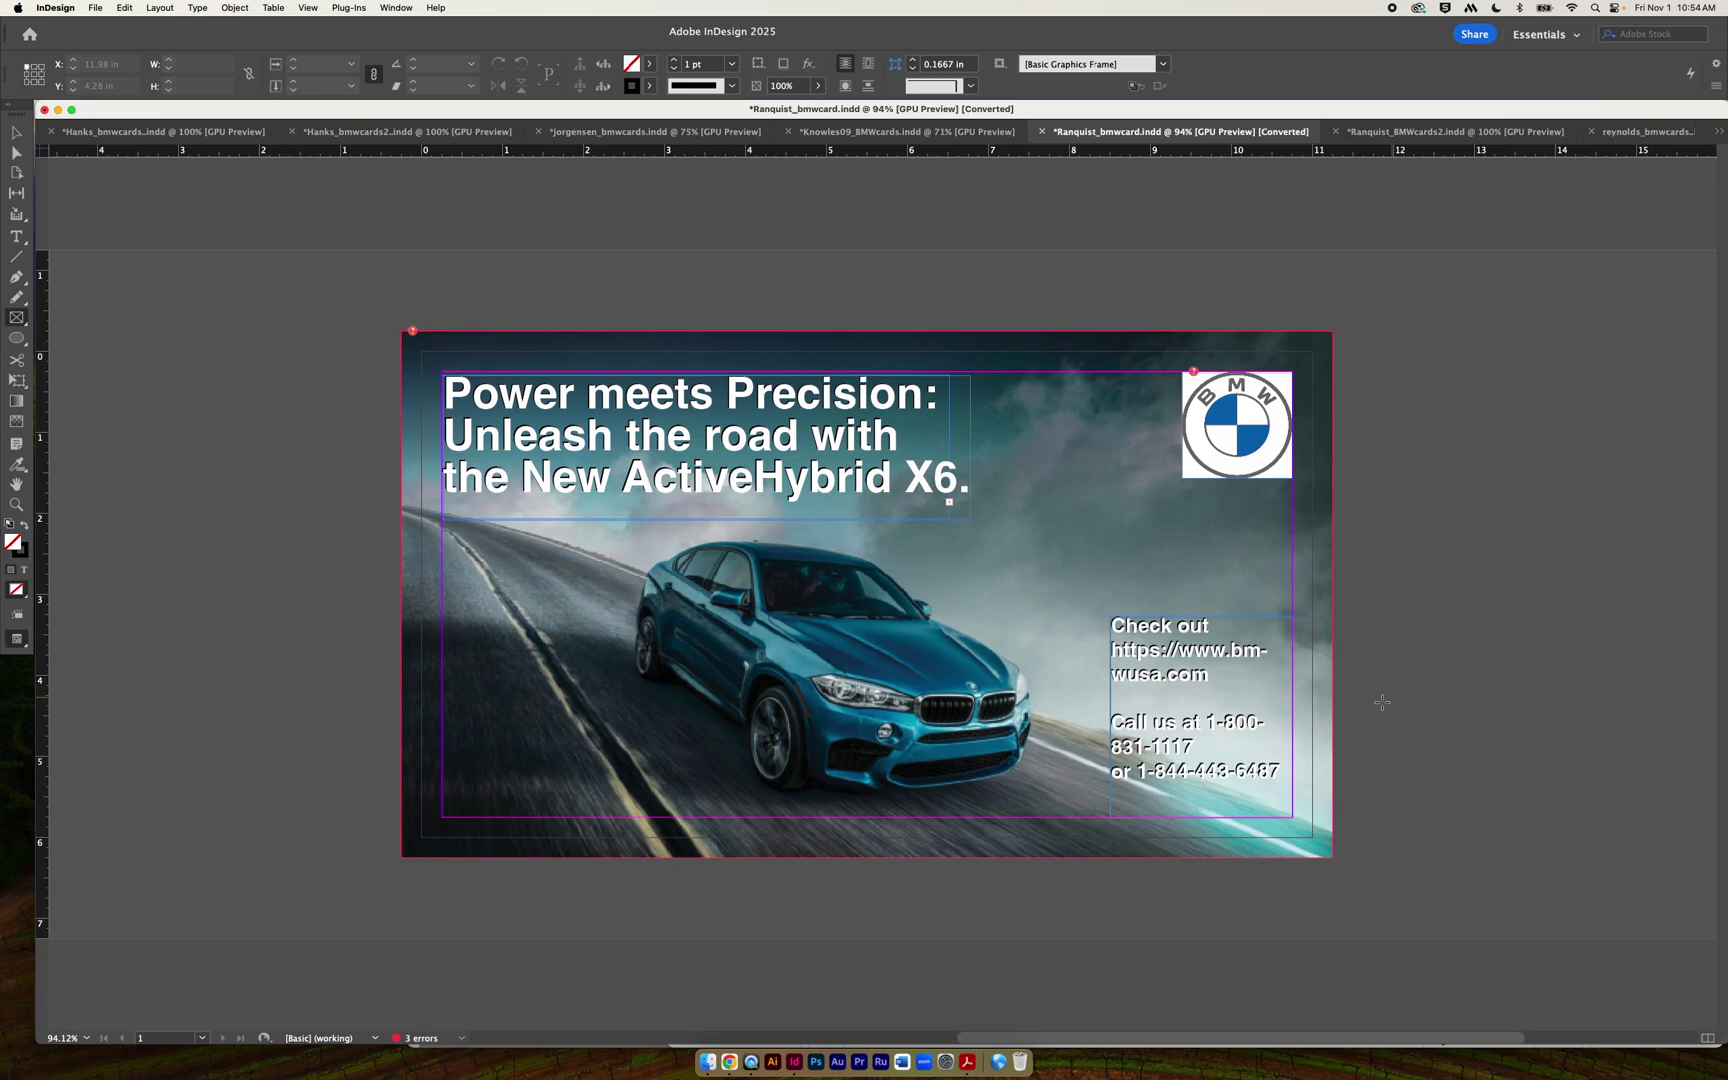
scroll(1062, 765, "right", 1)
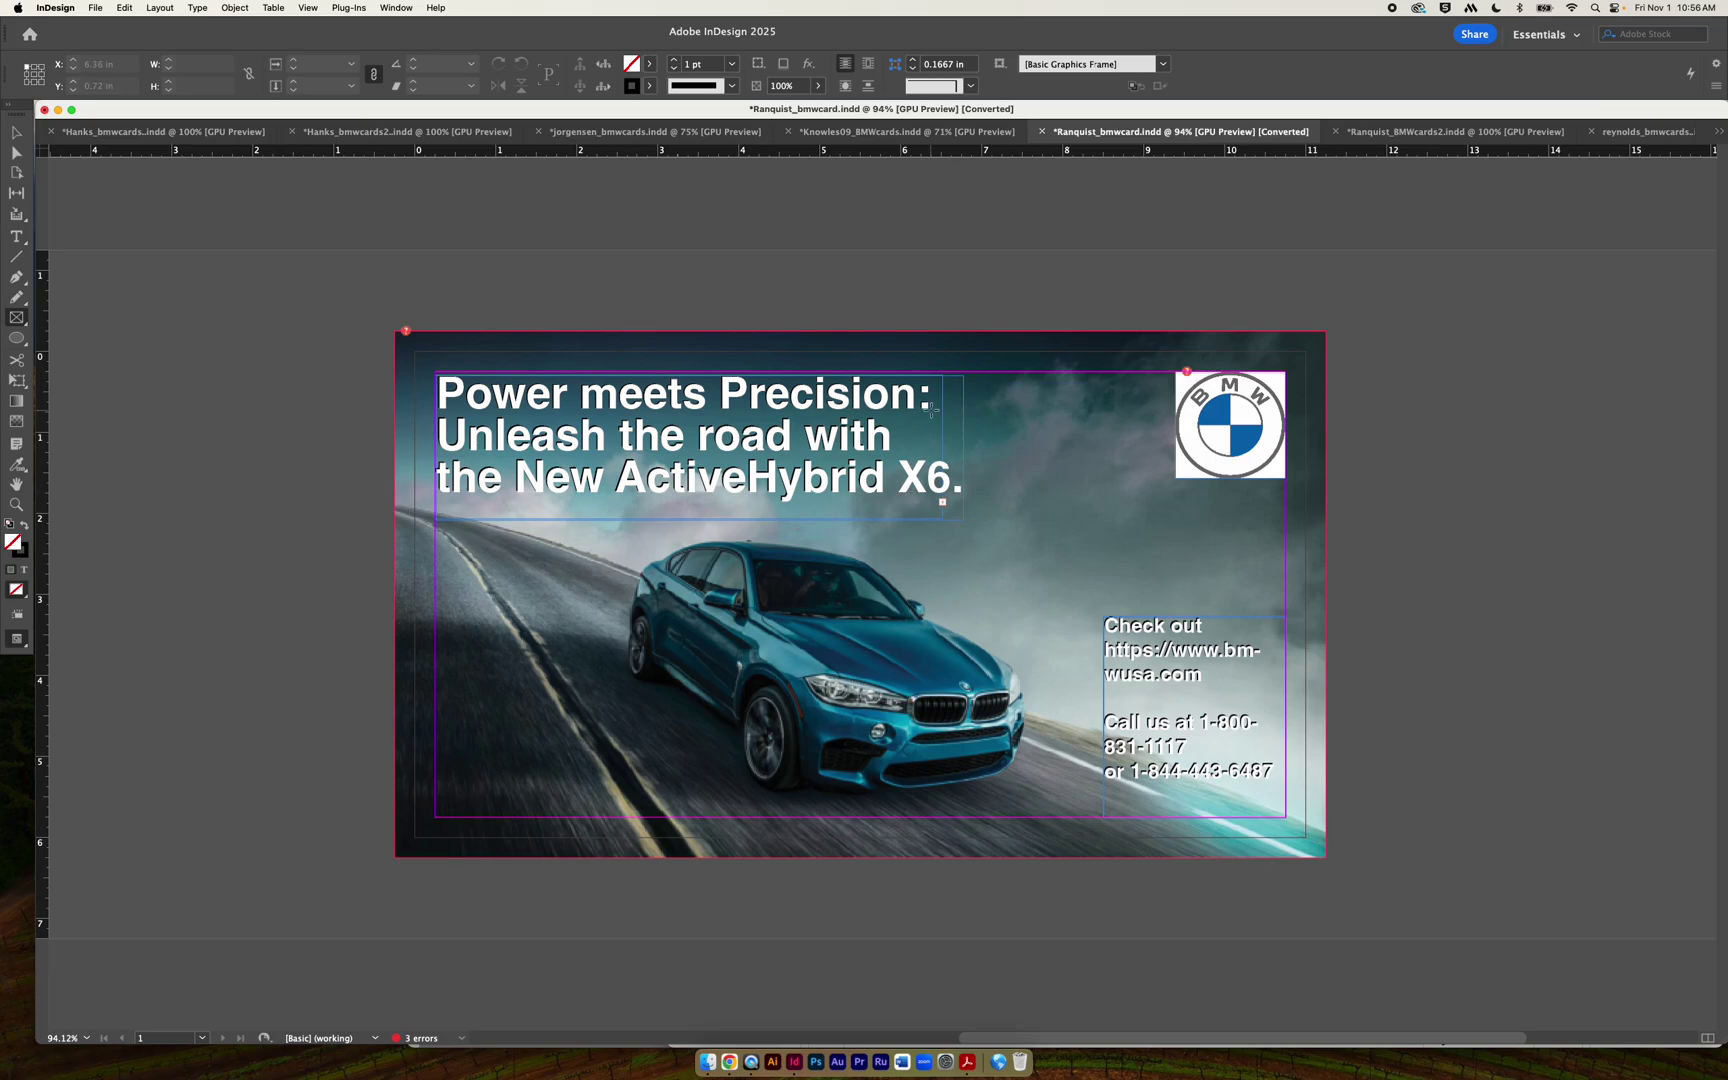
left_click(1524, 448)
left_click(943, 555)
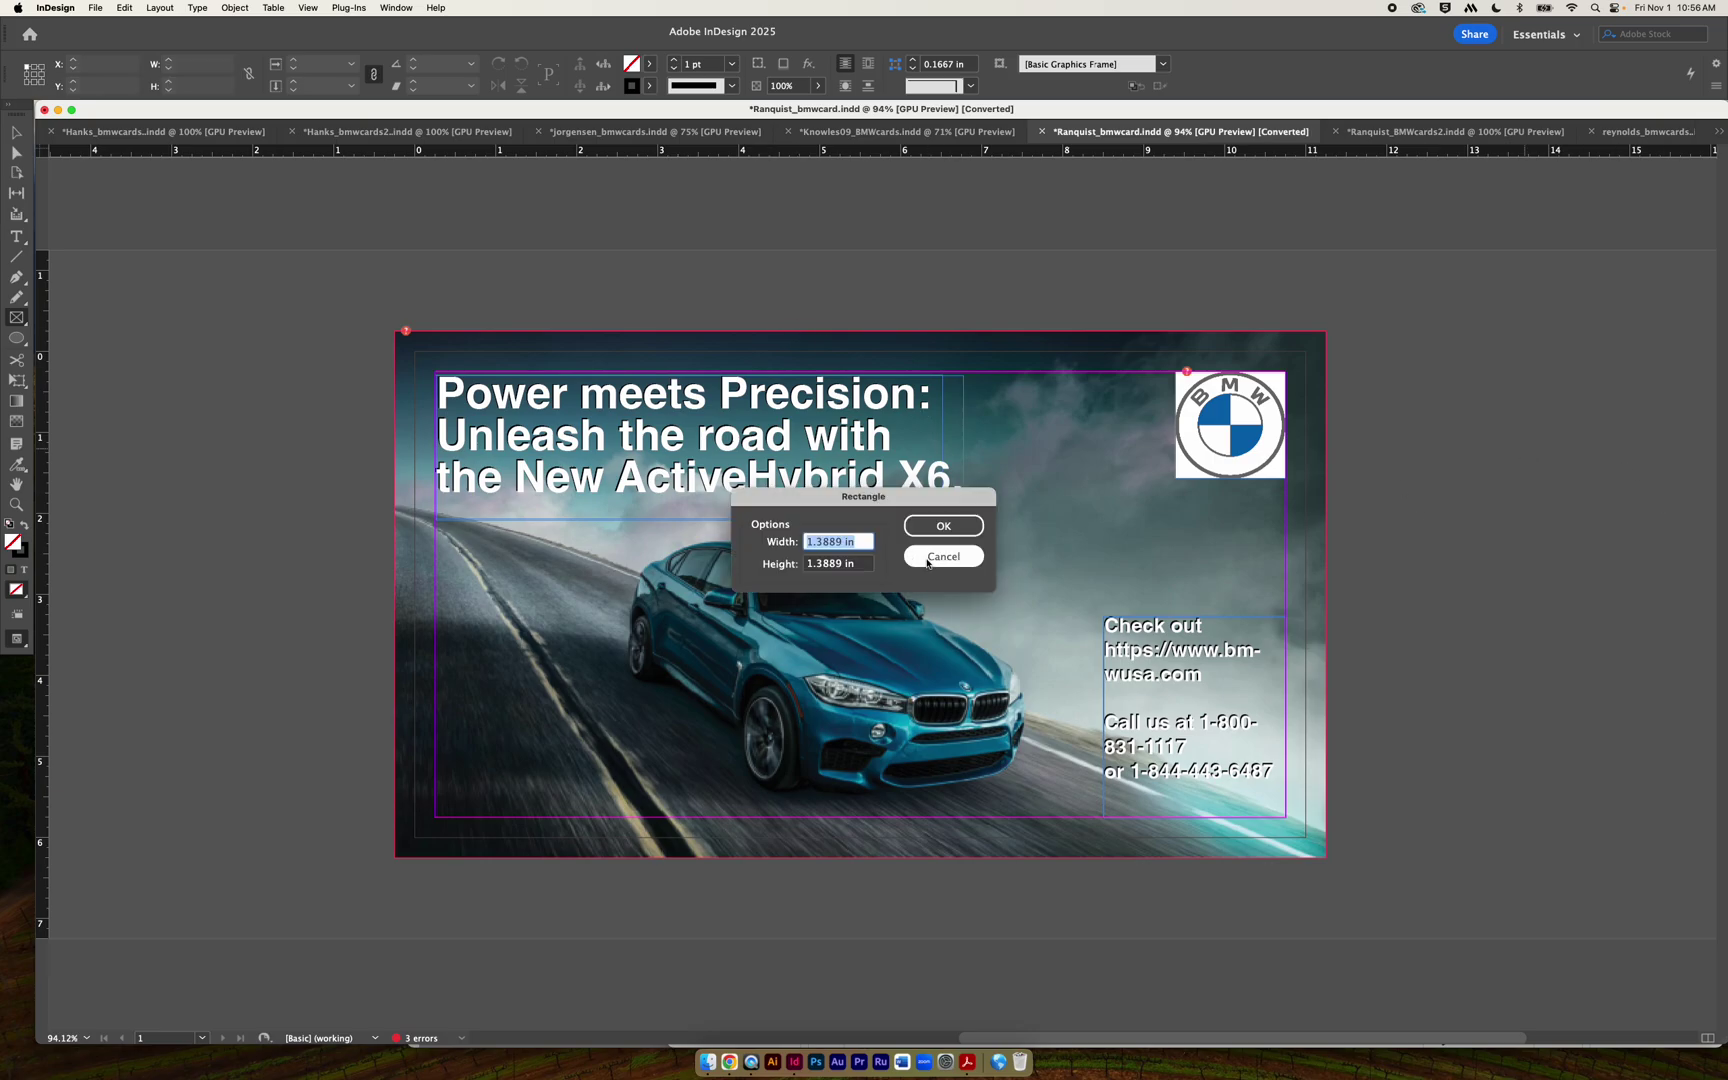
Shift the blue X6 card's background photo horizontally to X -1.16 in, moving the car away from the contact text.
left_click(15, 133)
left_click(860, 594)
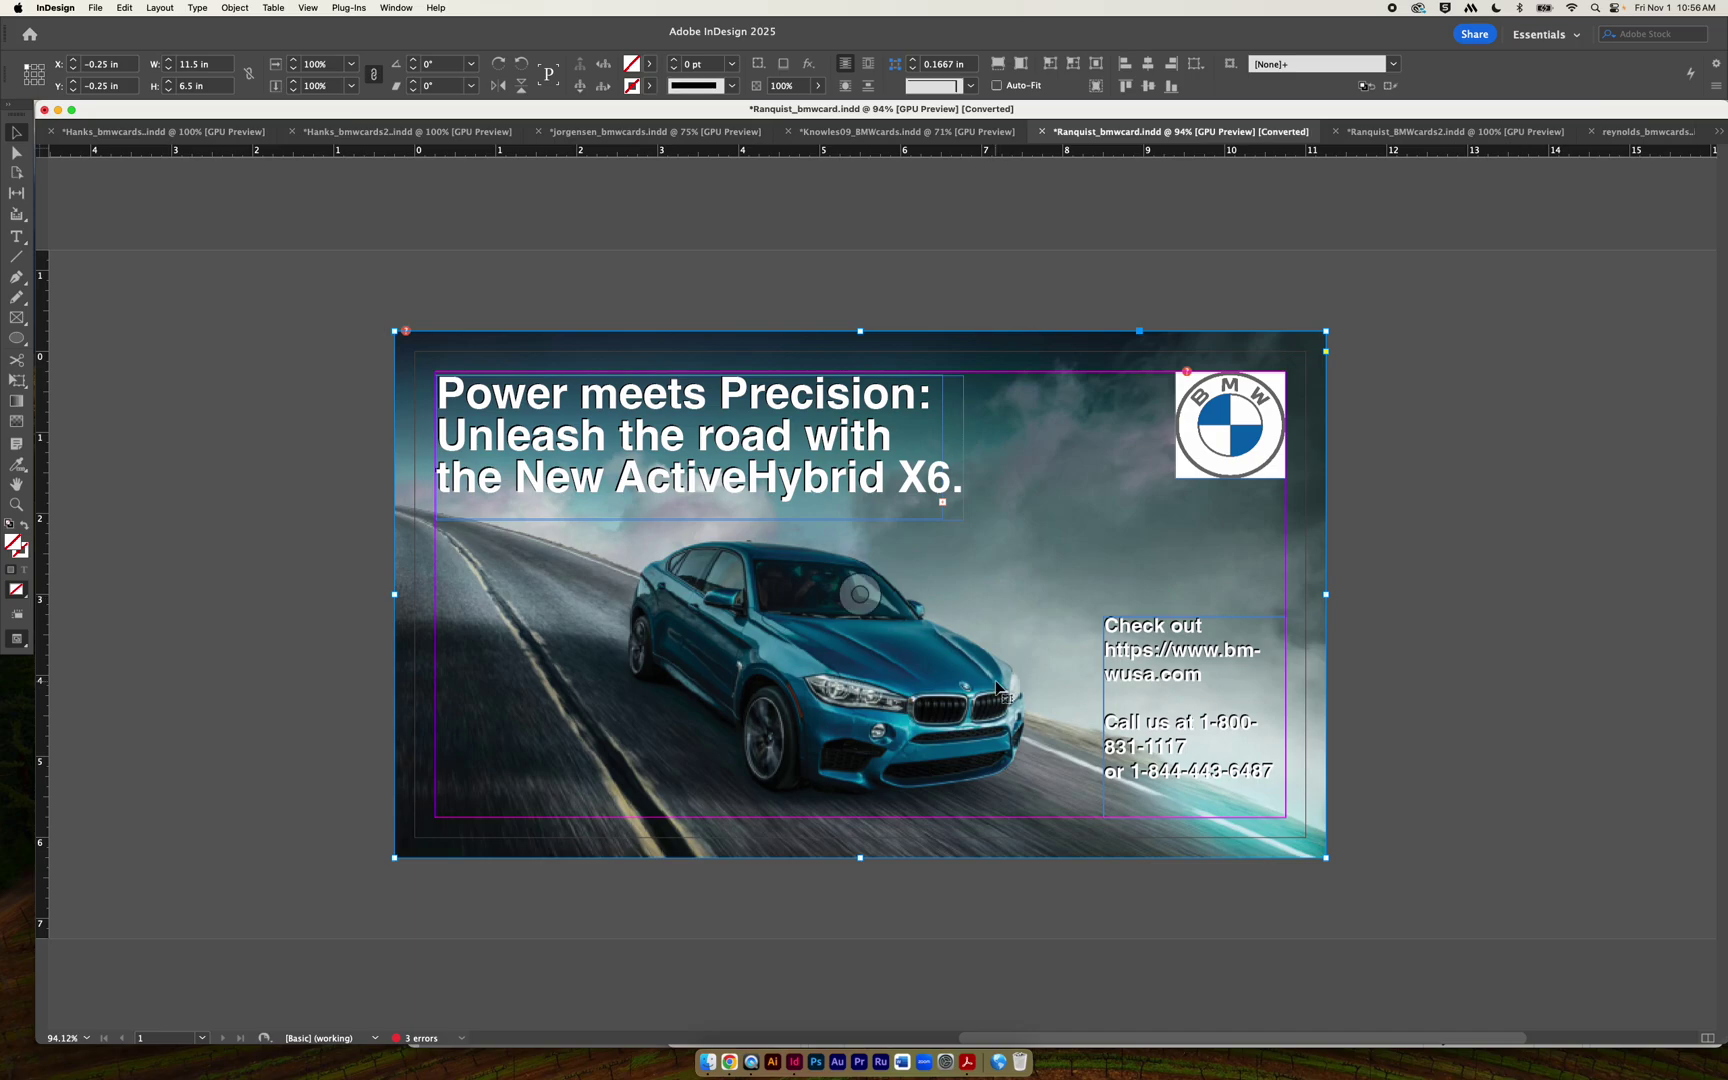
left_click_drag(938, 657, 864, 657)
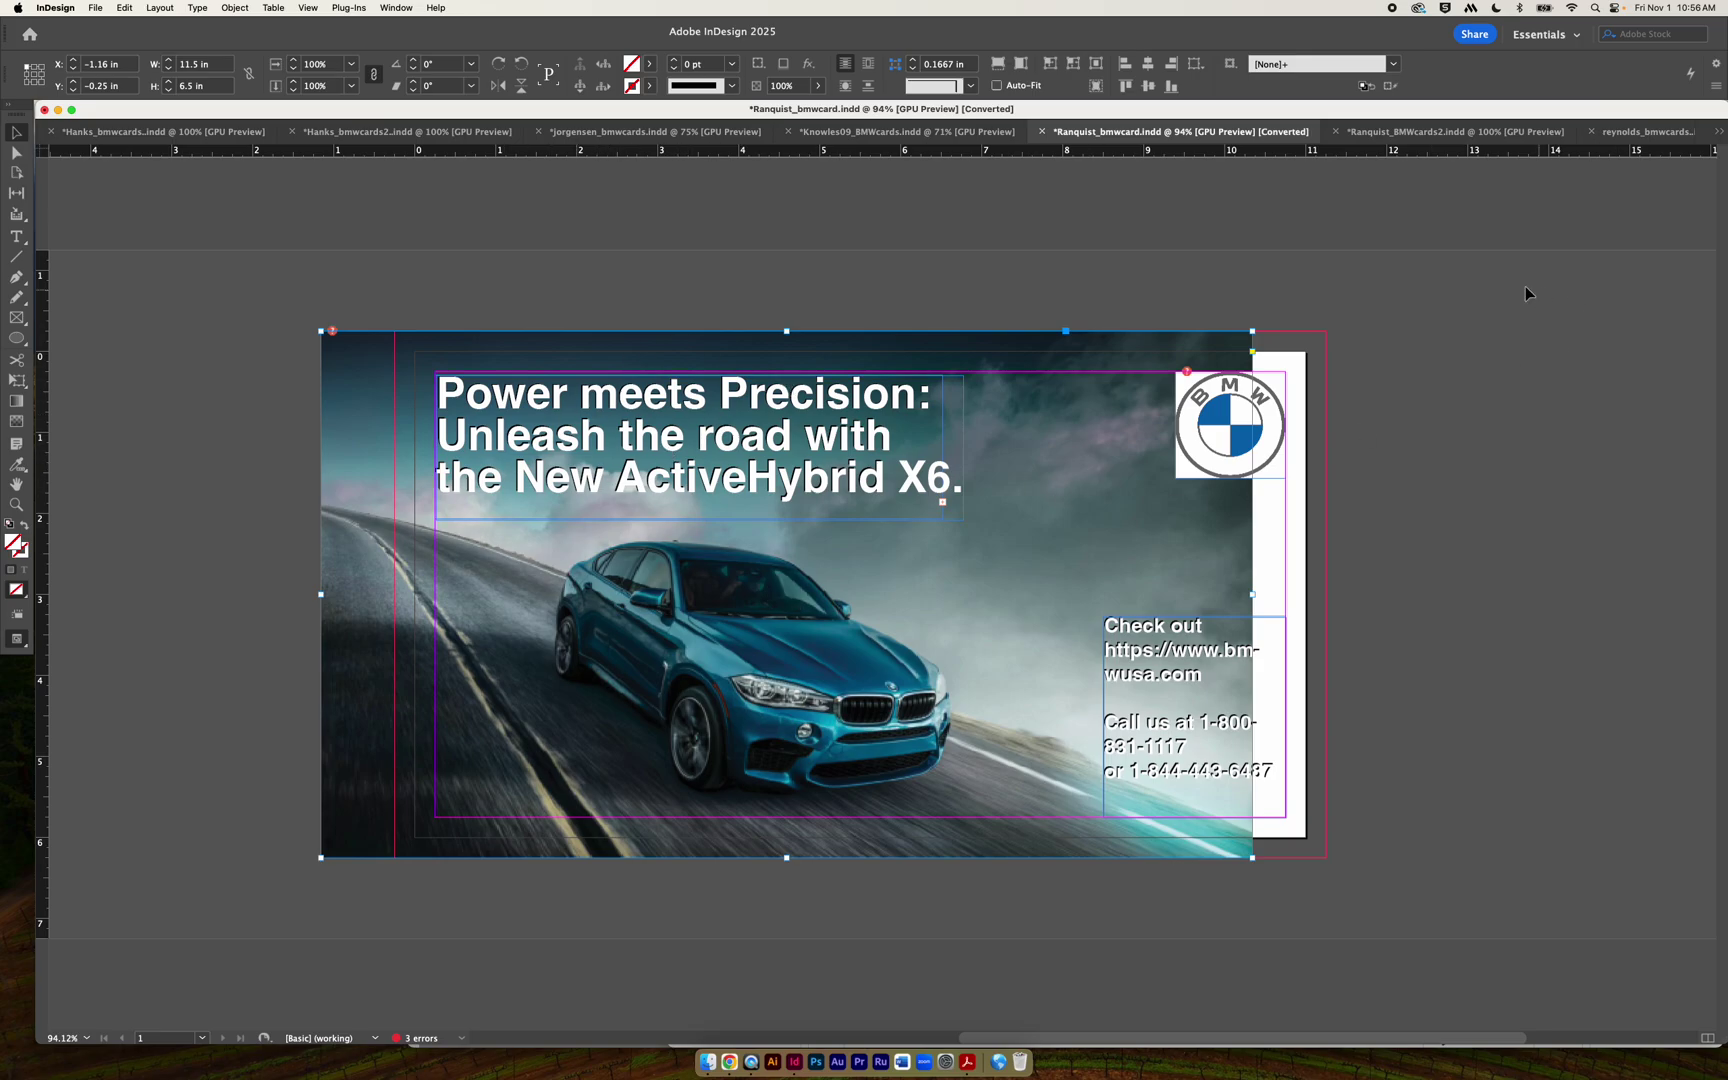
Scale the blue X6 background photo up proportionally to 12.443 by 7.033 in so that it covers the full bleed.
left_click_drag(1253, 331, 1329, 285)
key("super+z")
left_click(1252, 331)
left_click_drag(1252, 331, 1317, 289)
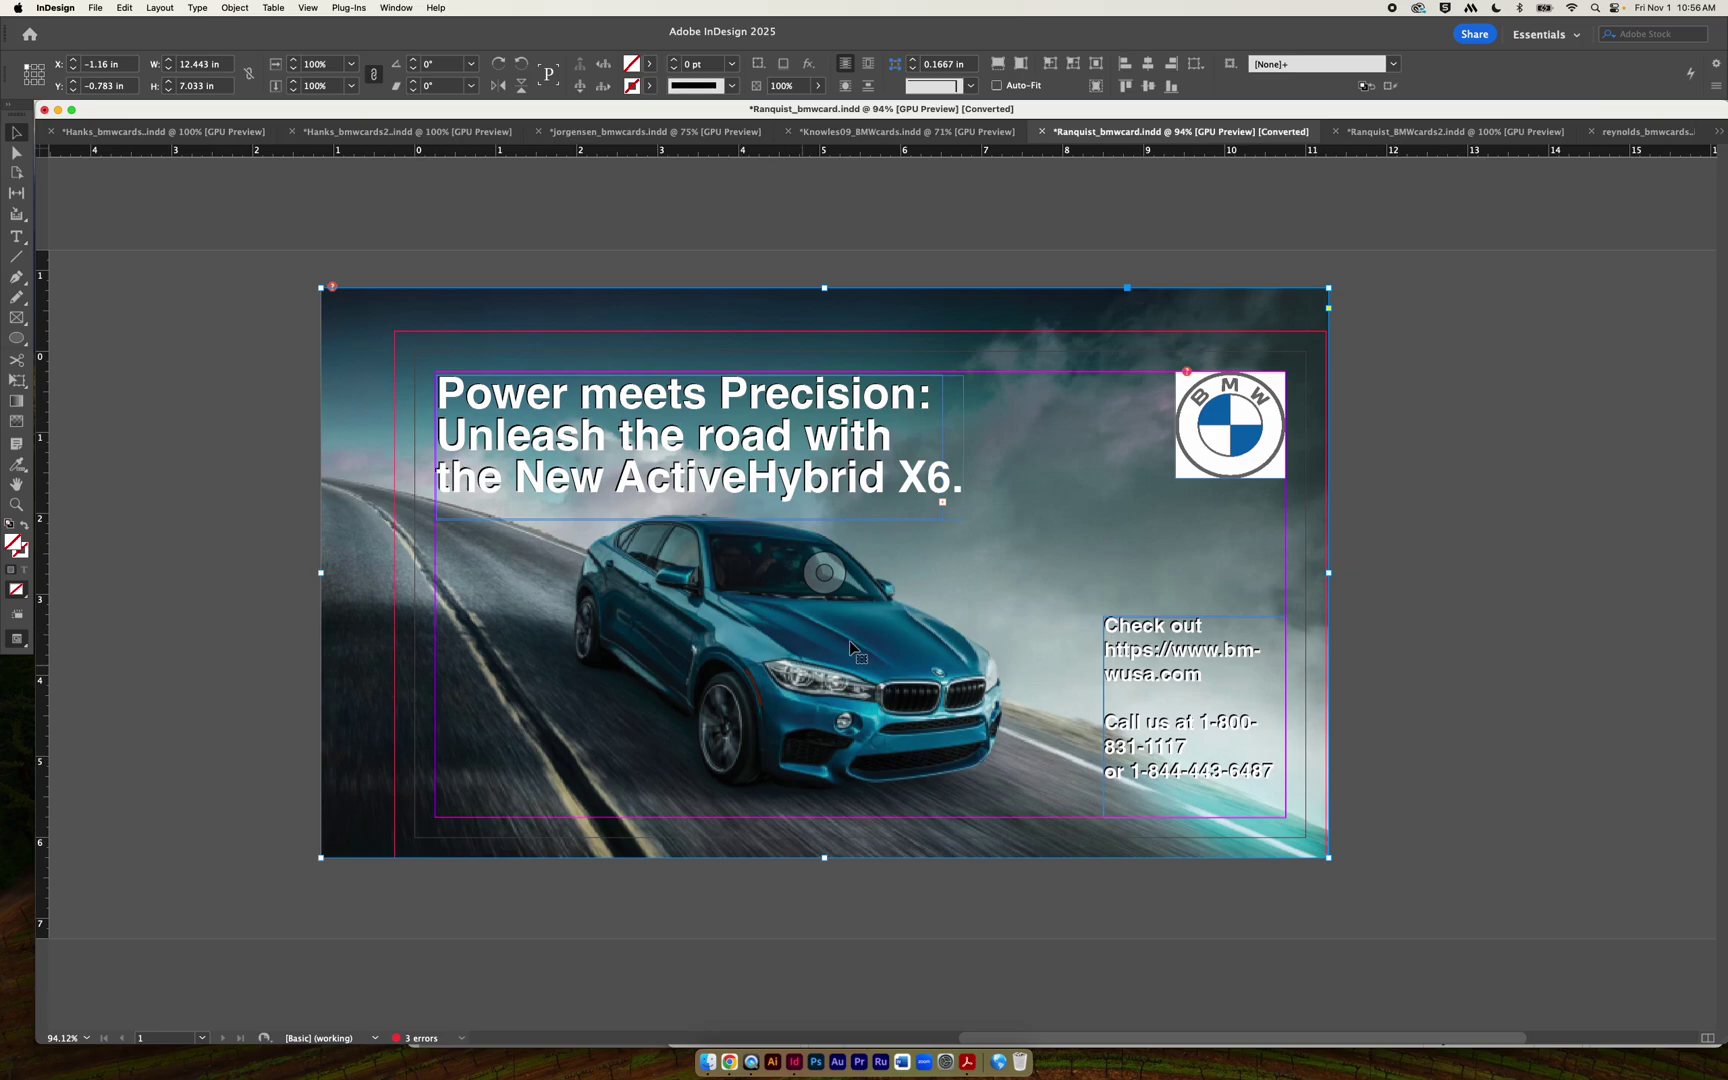
left_click(1476, 553)
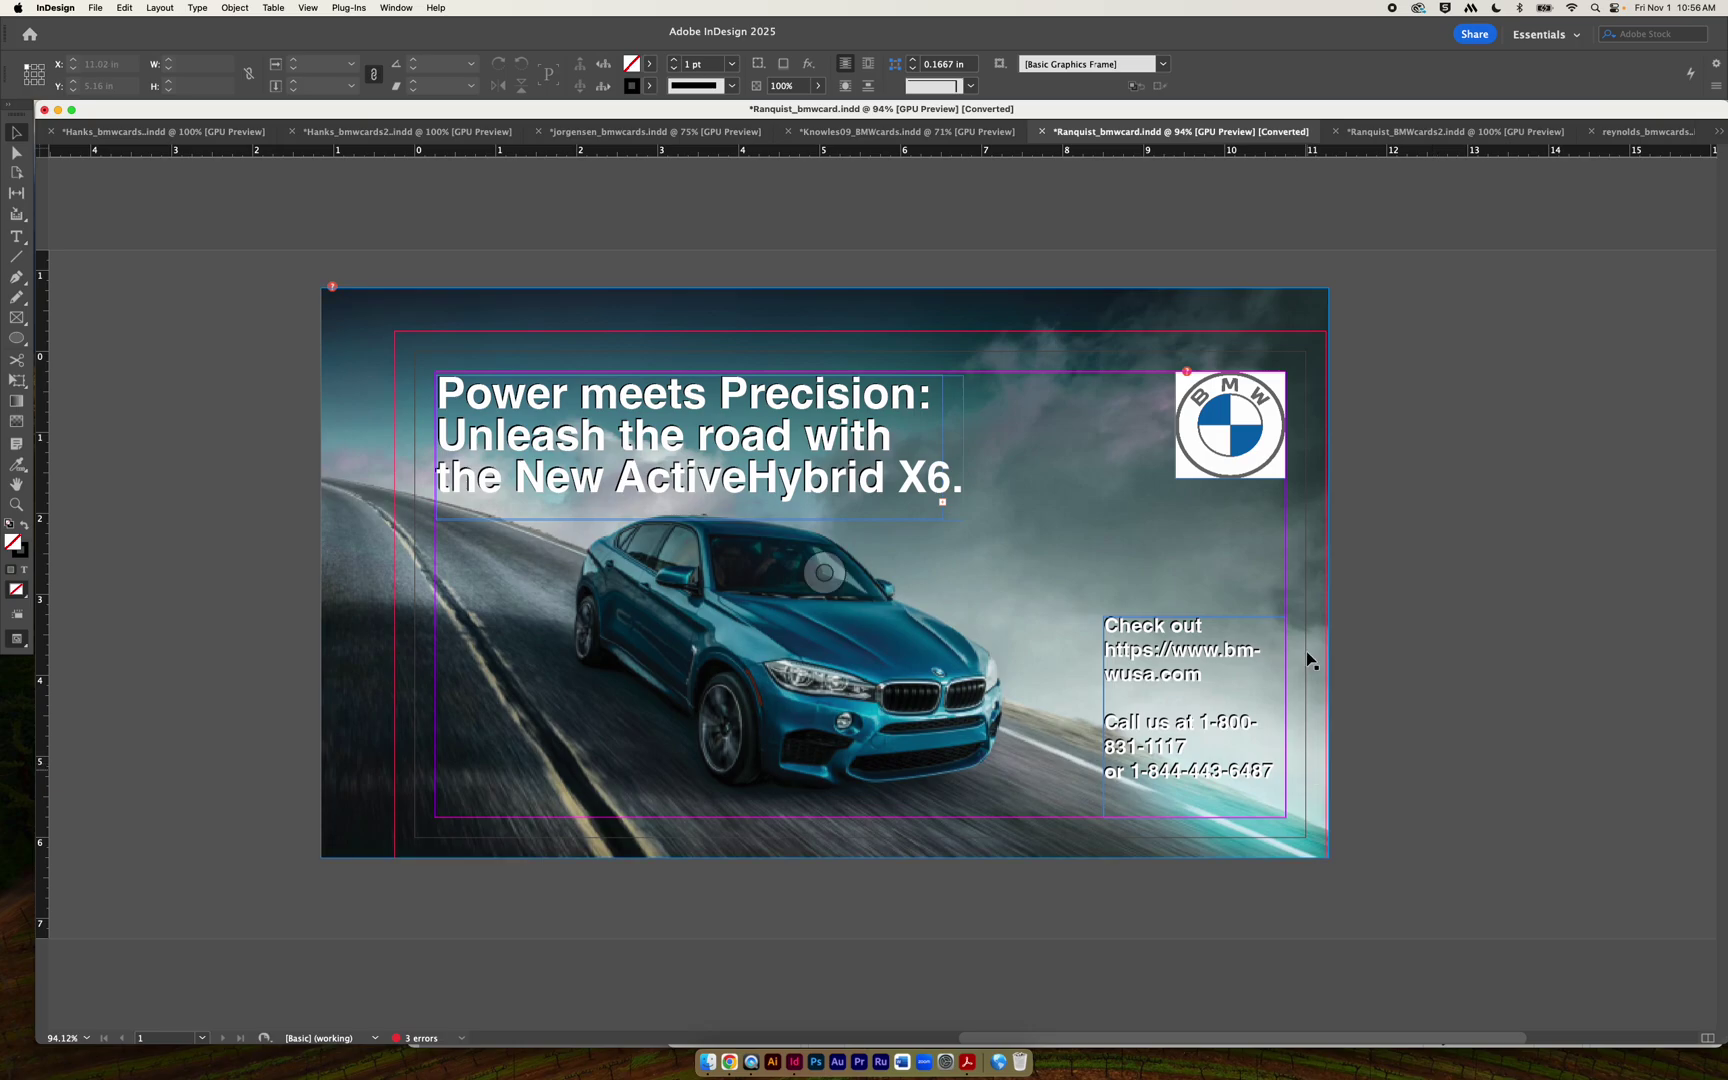
Review the whole red X6 card at 75% and compare its layout with the blue X6 card.
left_click(1482, 139)
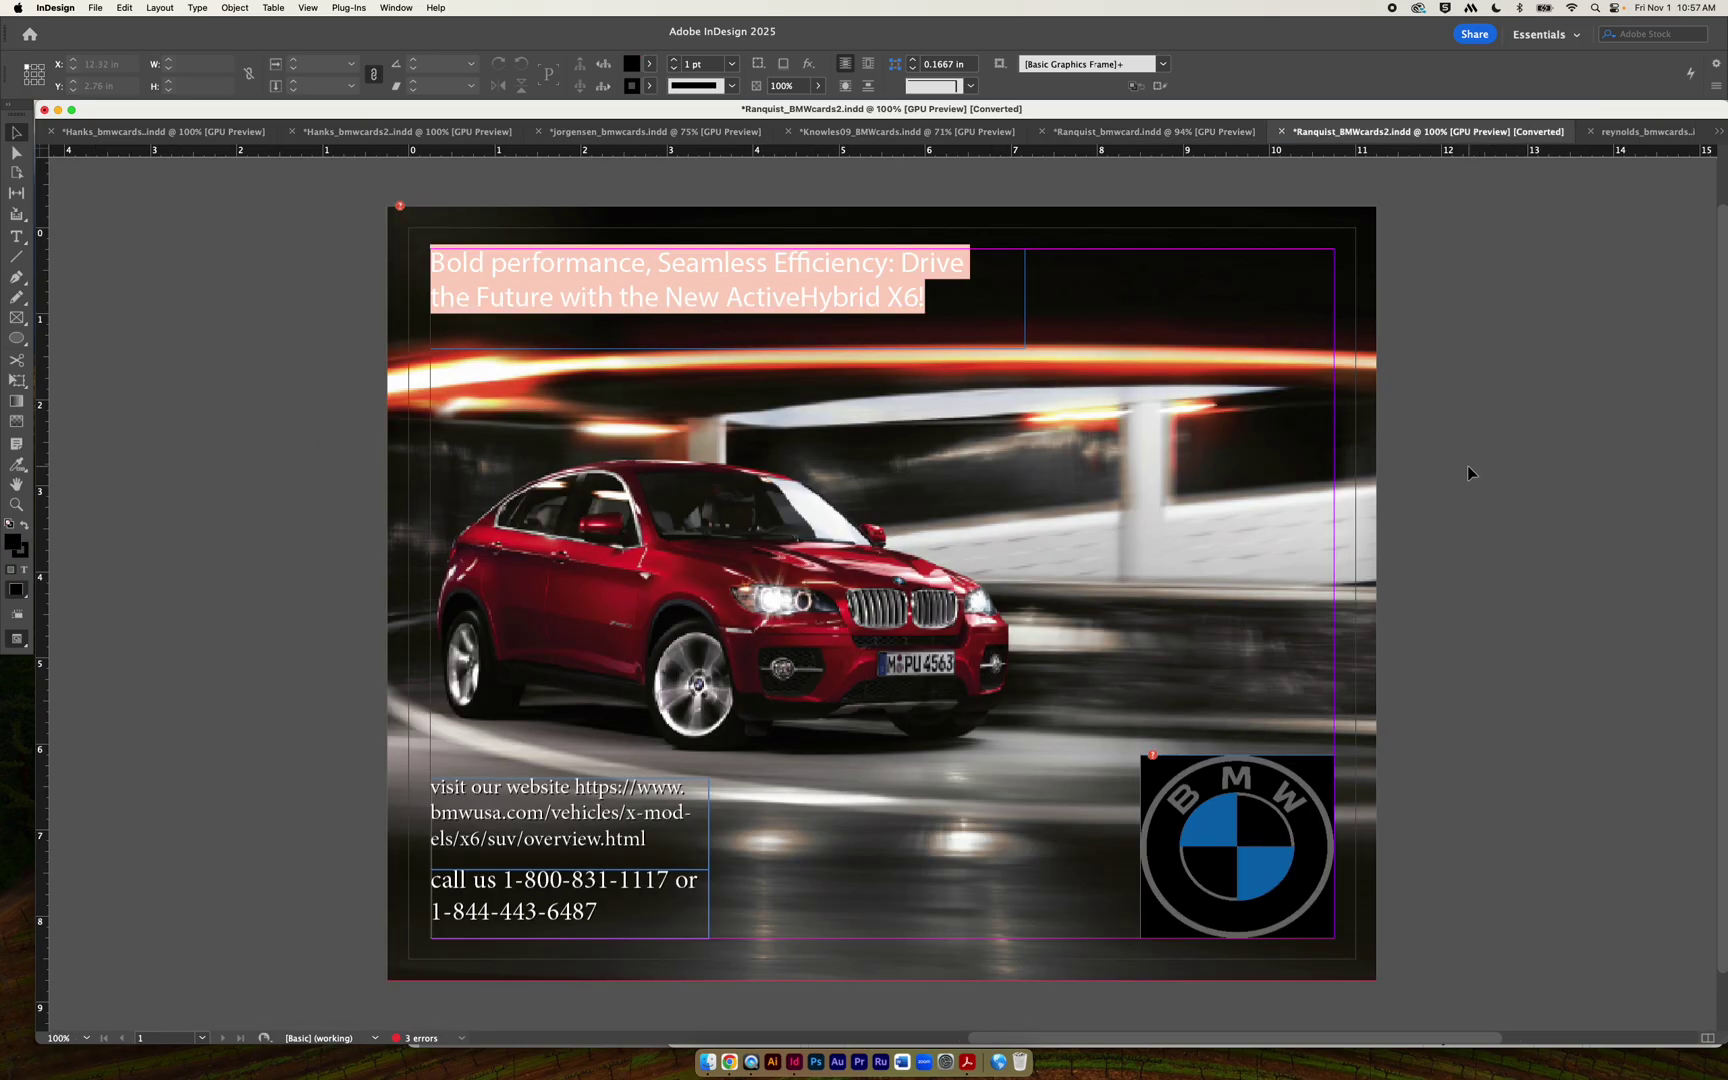
scroll(1468, 470, "right", 1)
key("super+minus")
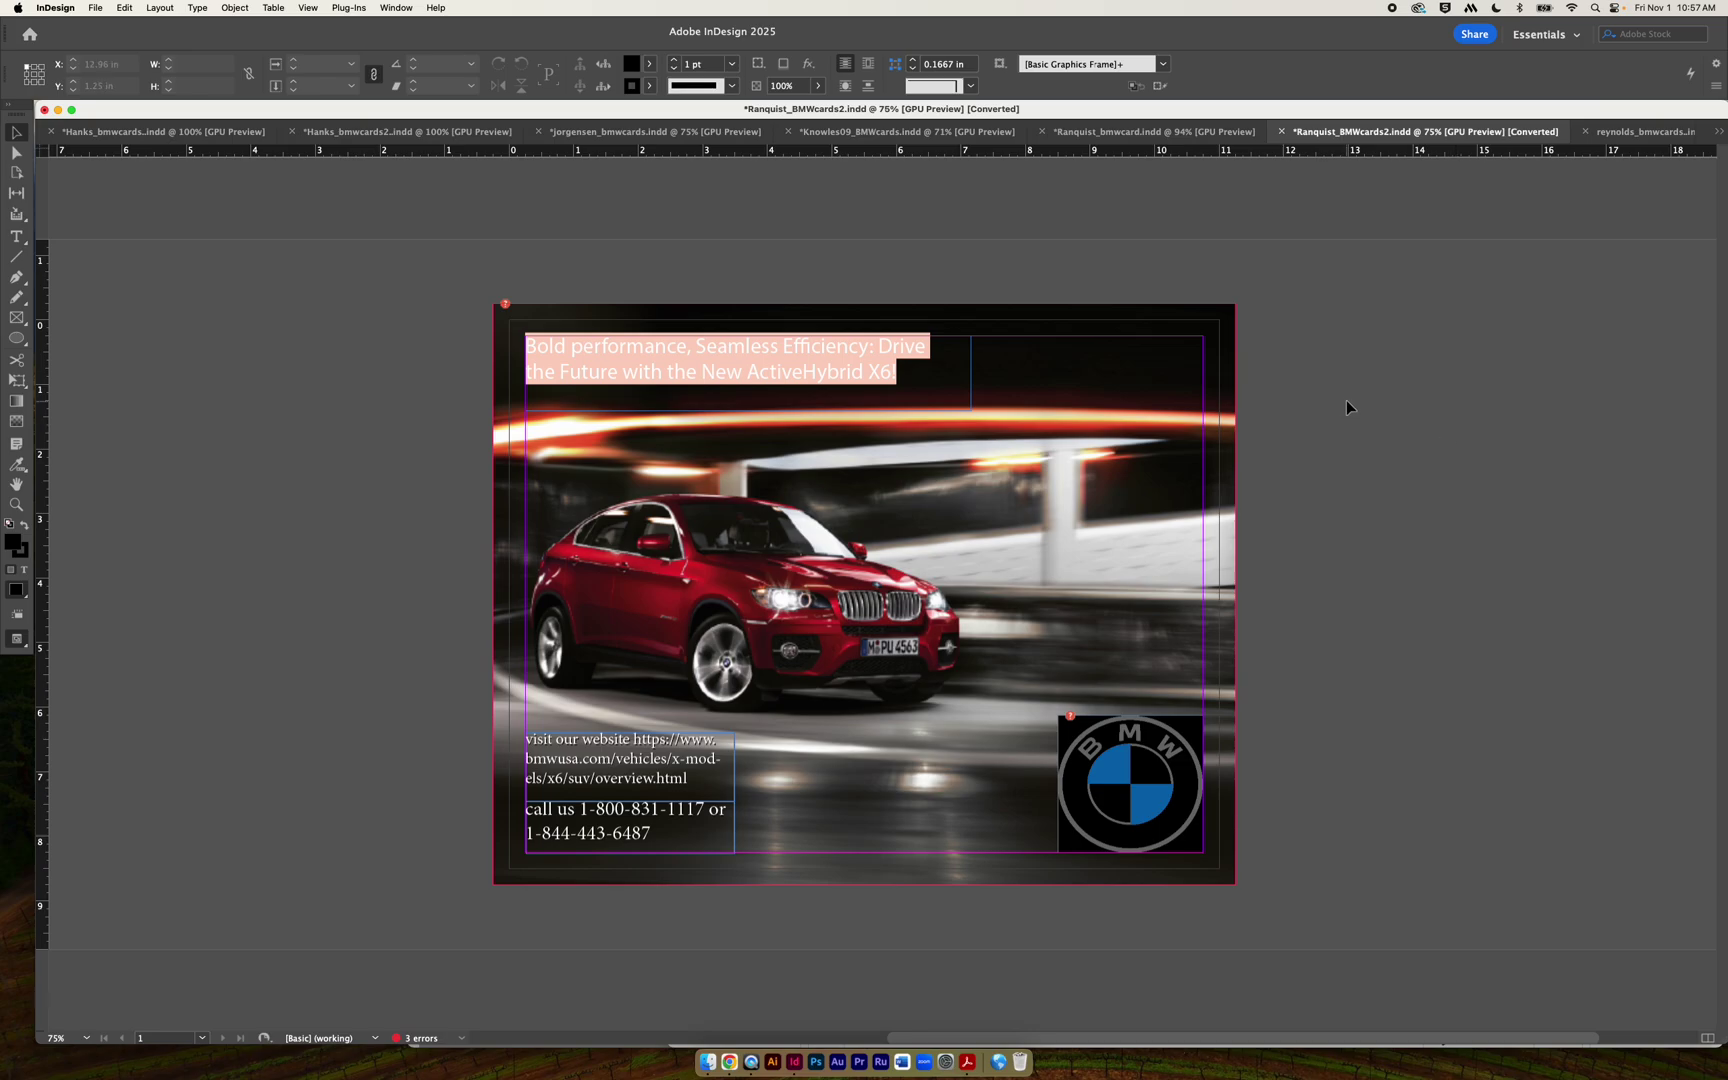
left_click(1193, 136)
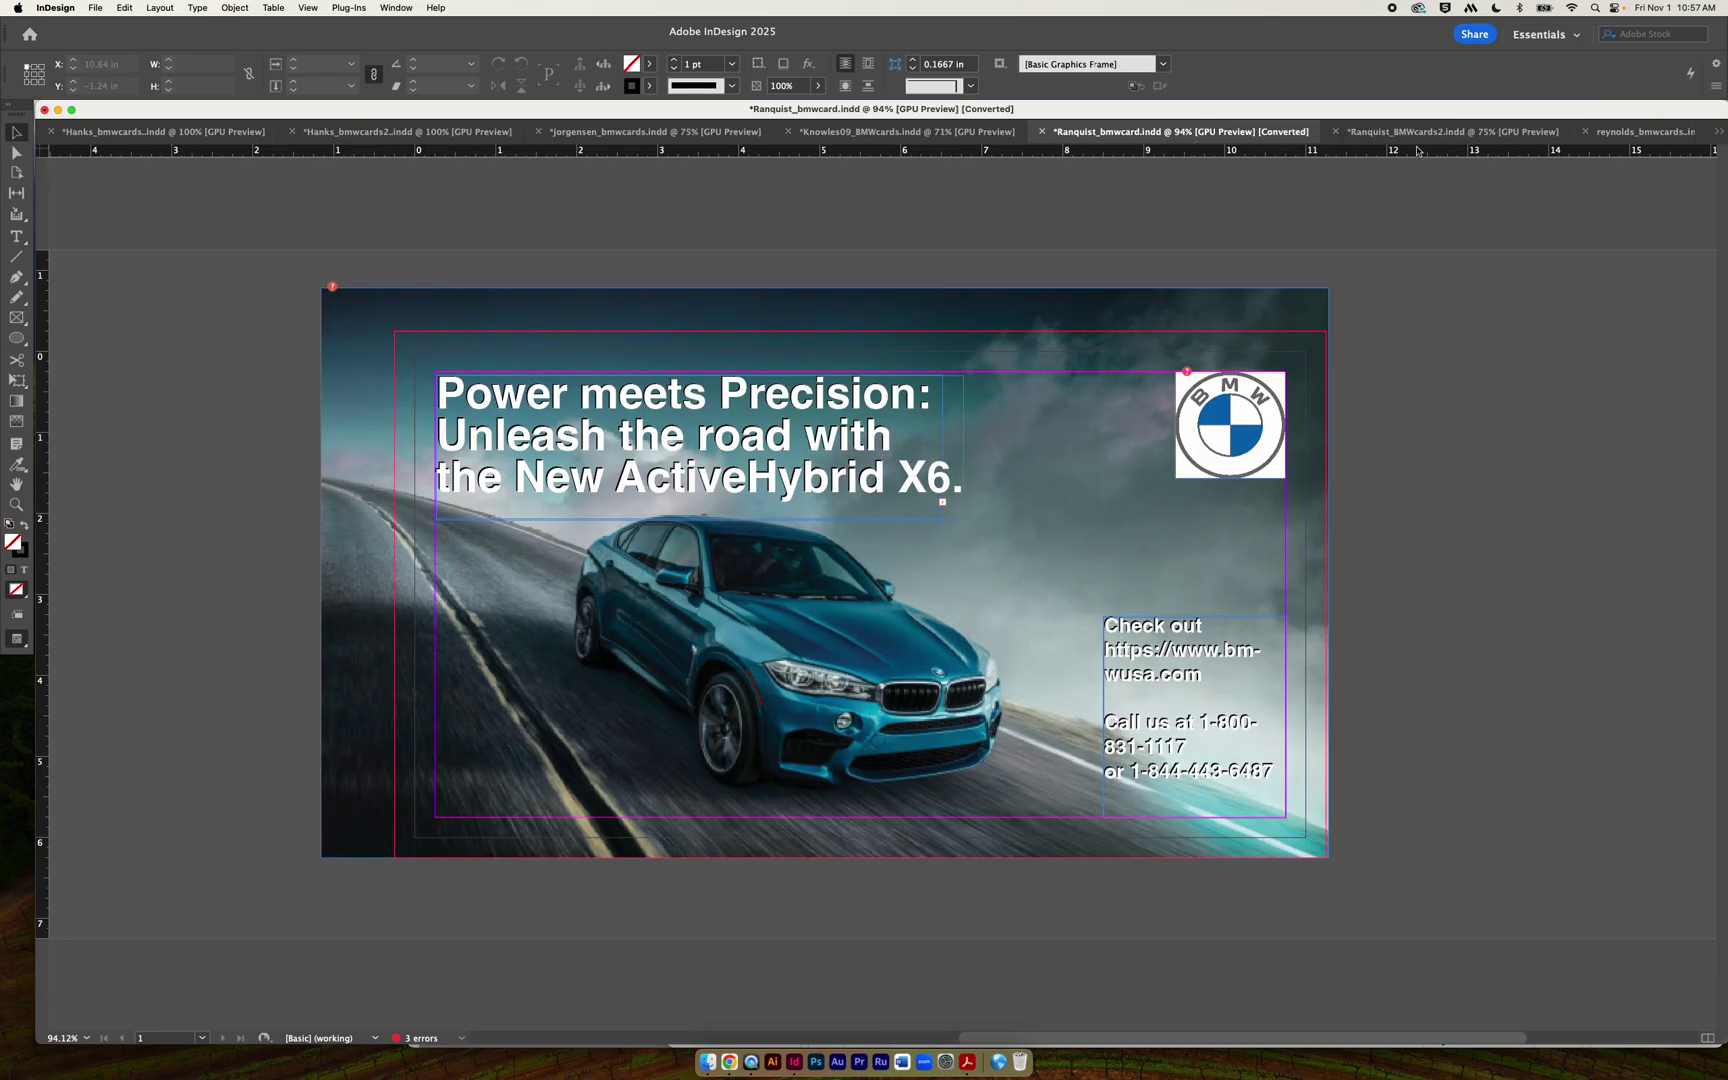
left_click(1455, 131)
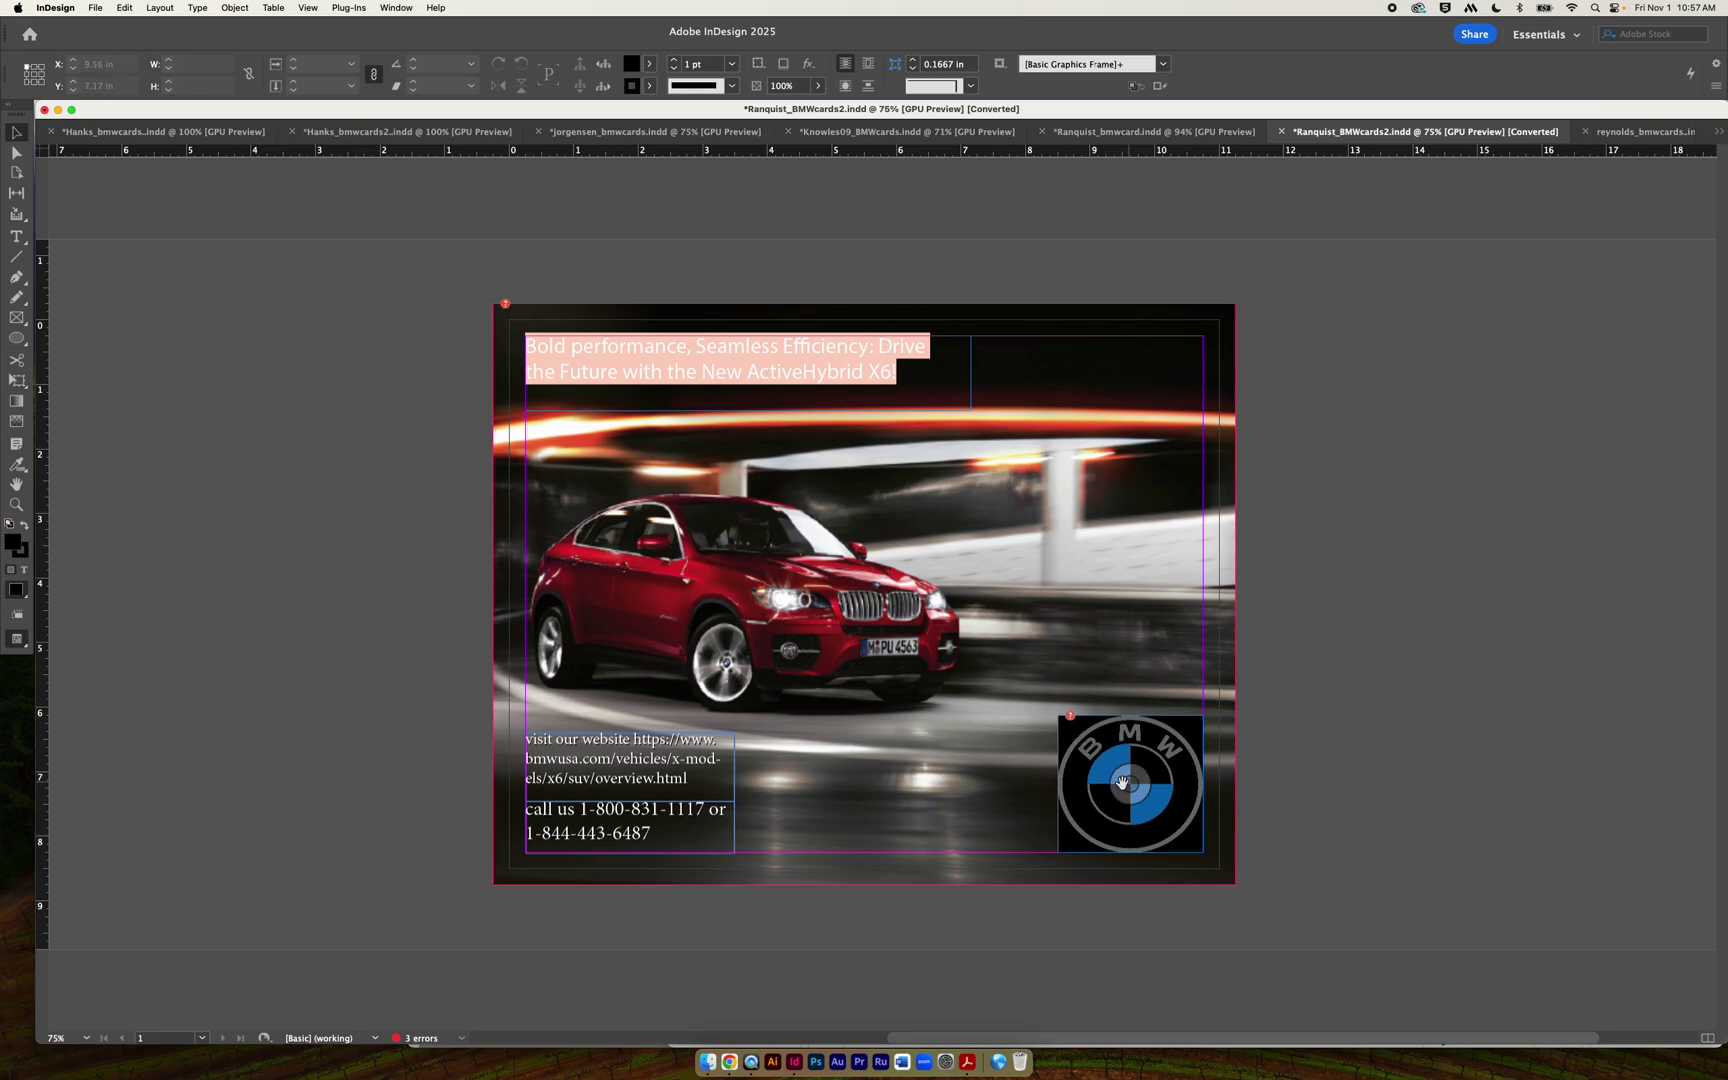
Activate the Scale tool in the red X6 card document and check the blue X6 card once more.
left_click(18, 382)
left_click_drag(18, 382, 85, 437)
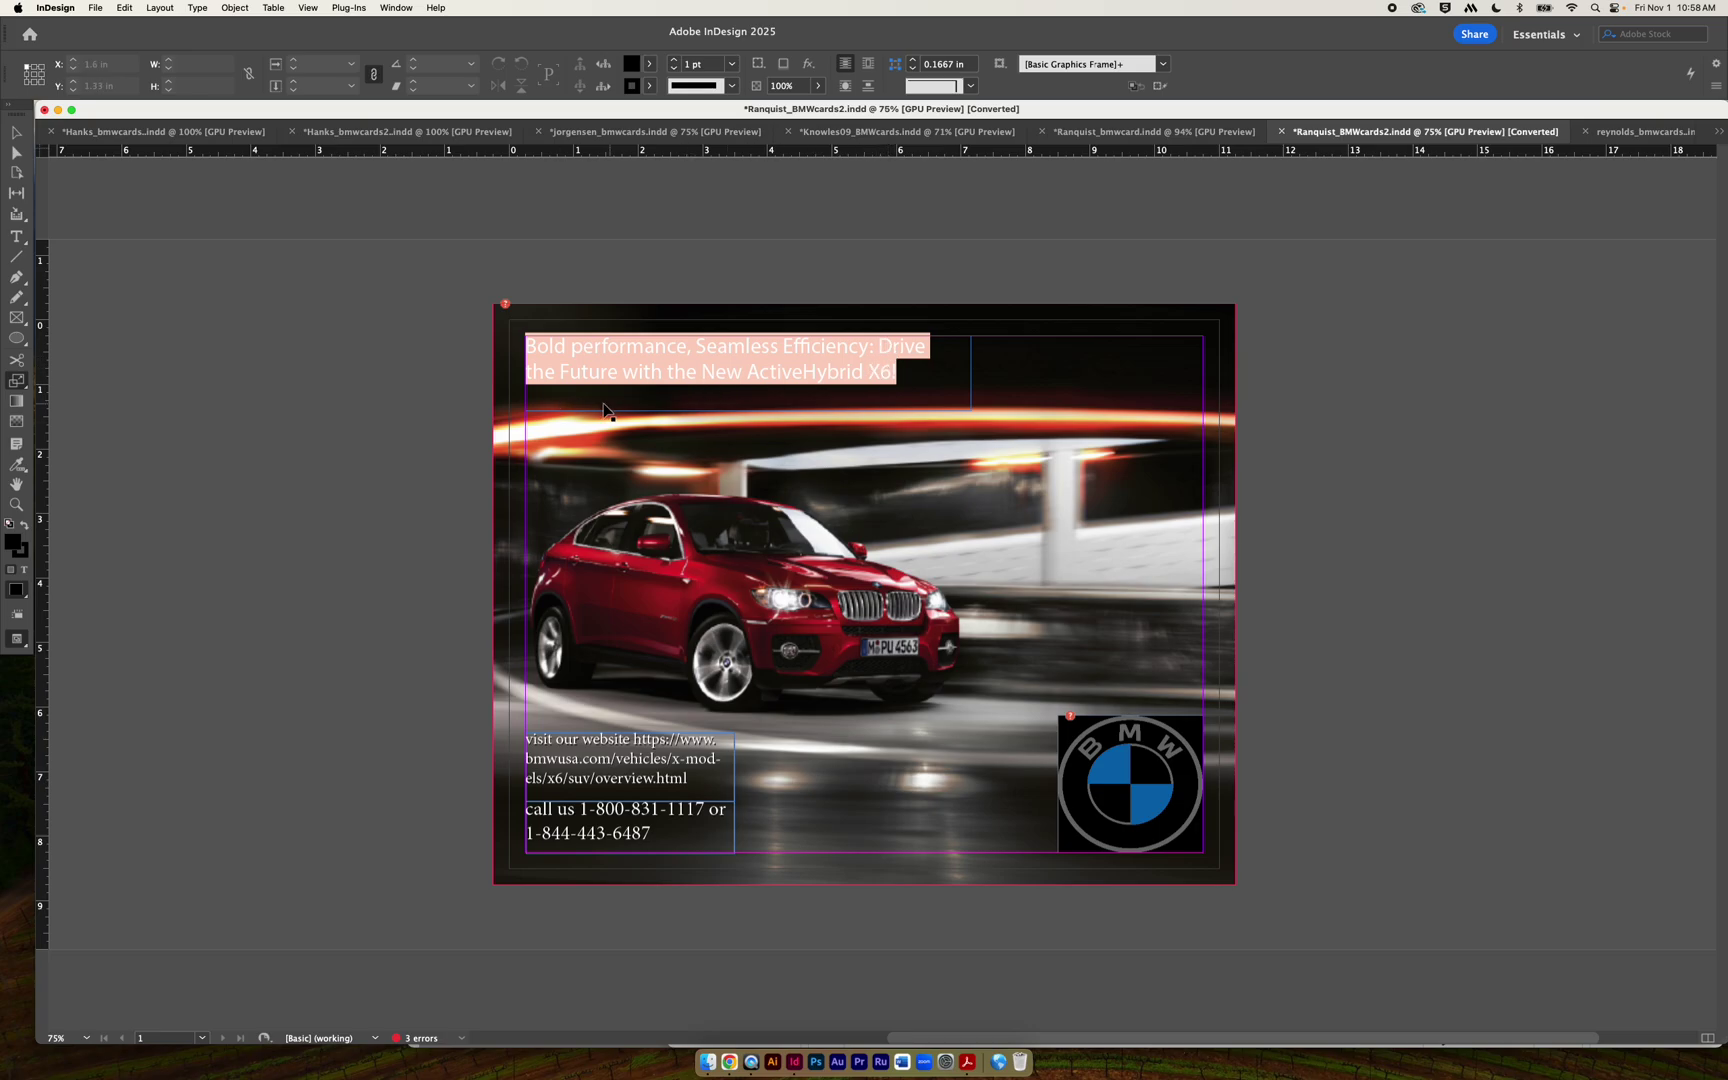
left_click(1112, 133)
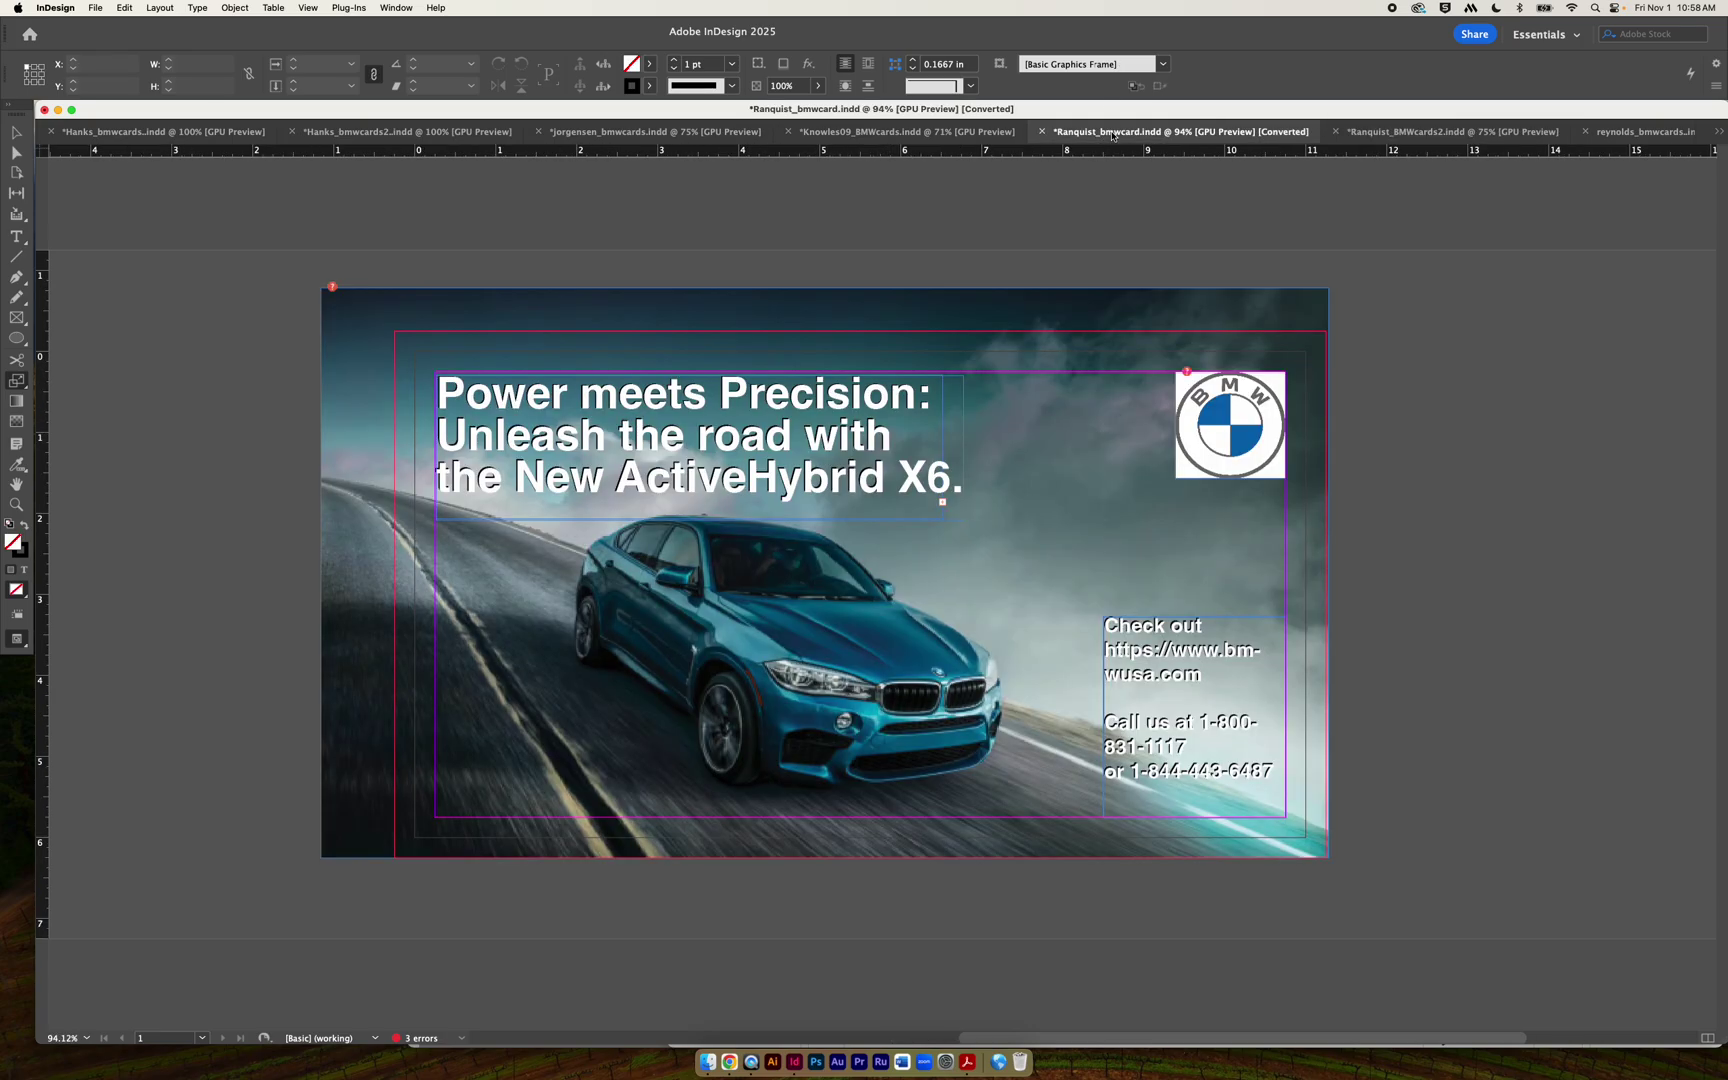
left_click(1430, 133)
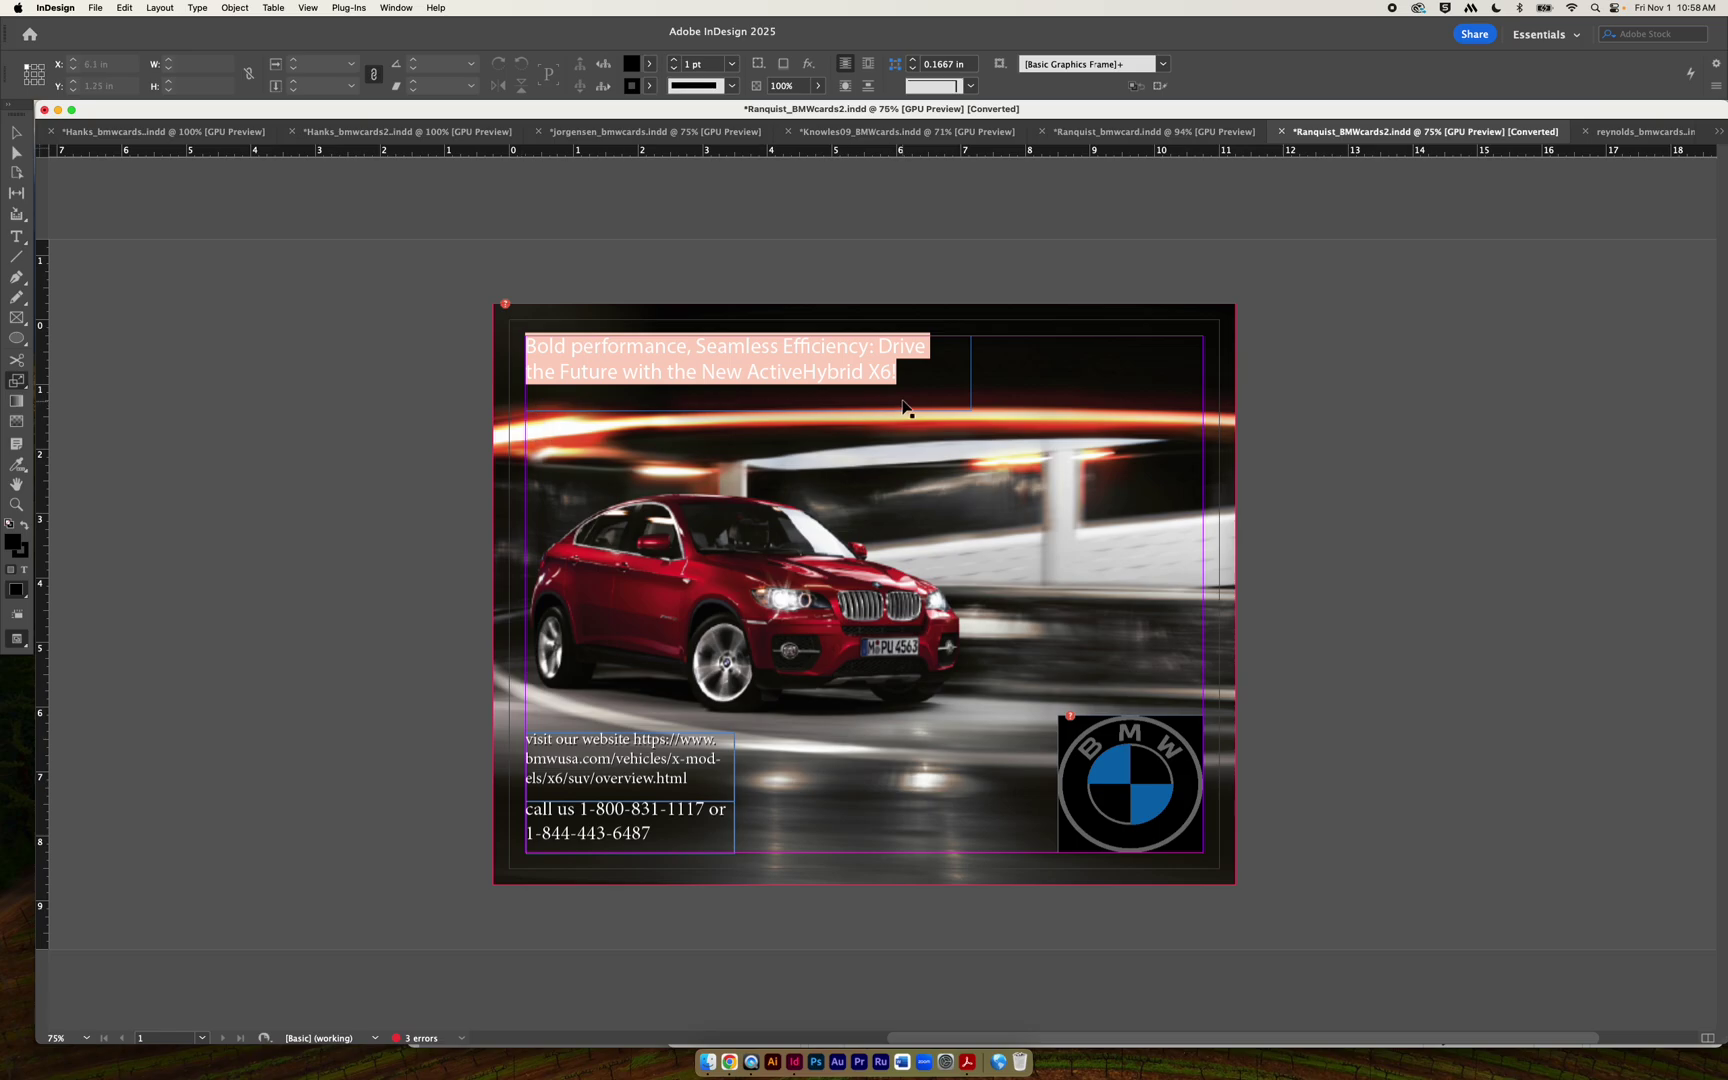
Select the red X6 card's headline text frame and compare this card's layout with the blue X6 card.
left_click(562, 362)
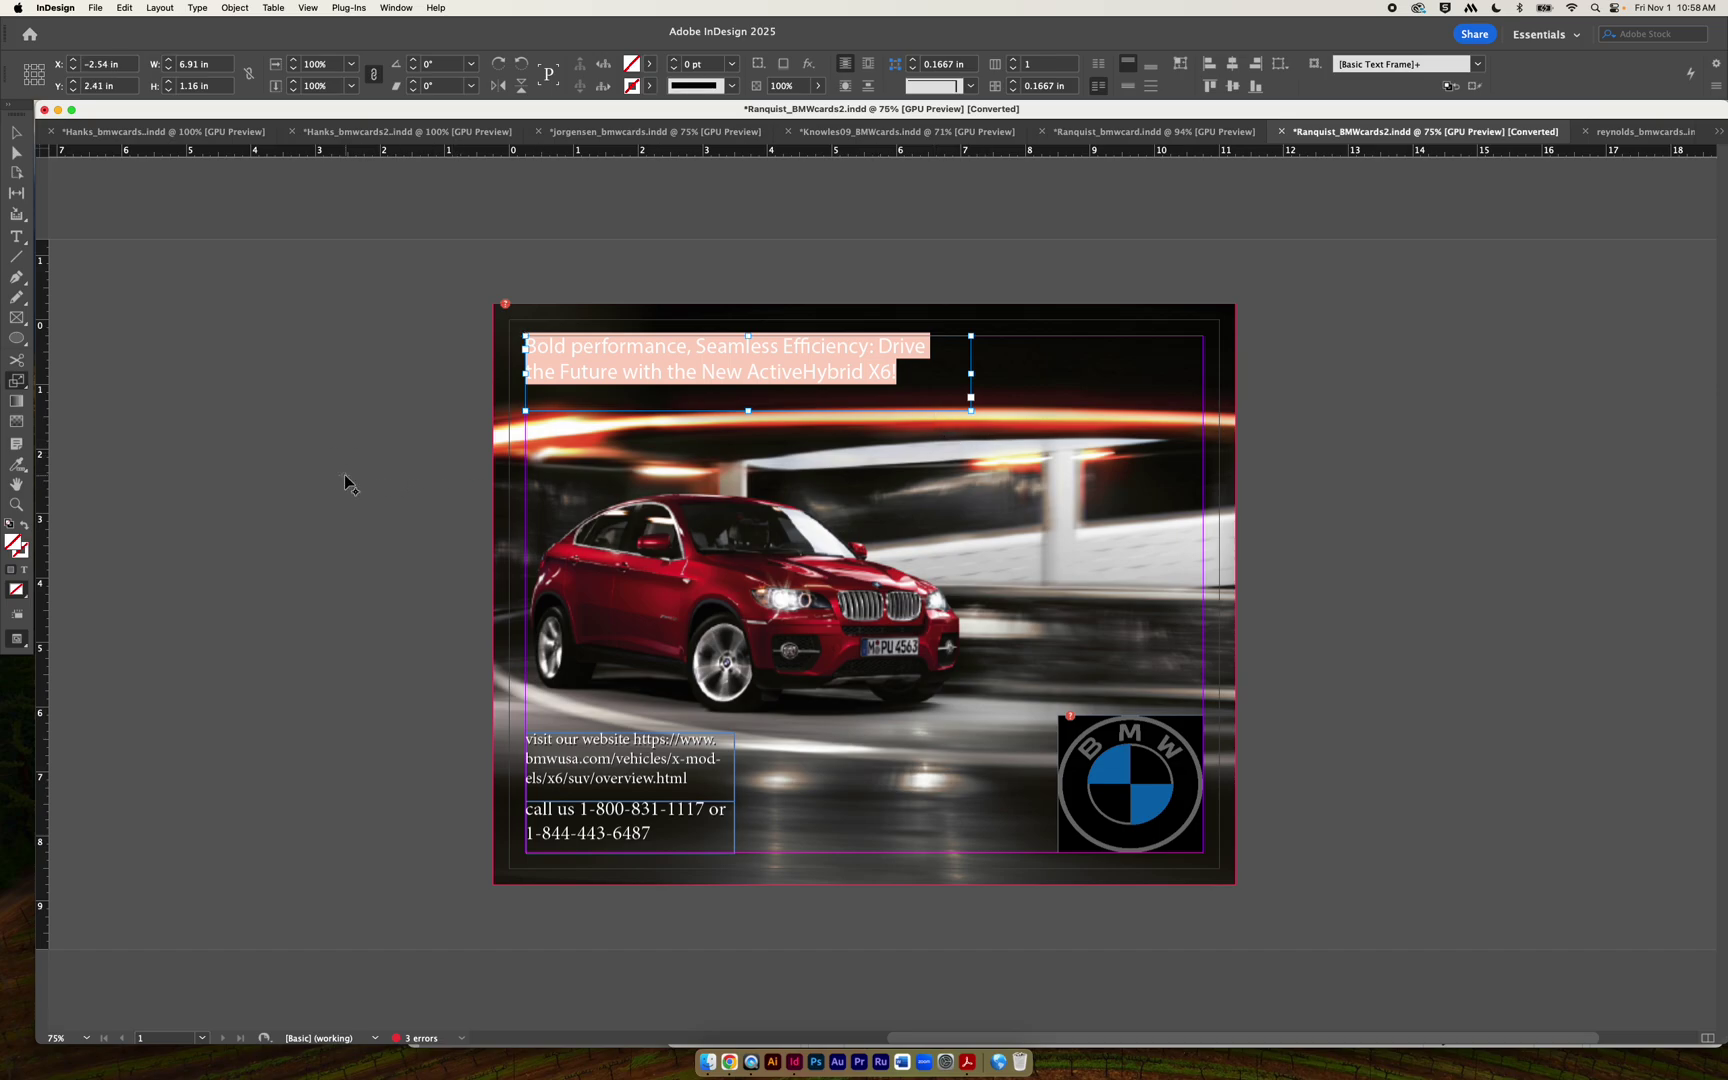
left_click(1141, 136)
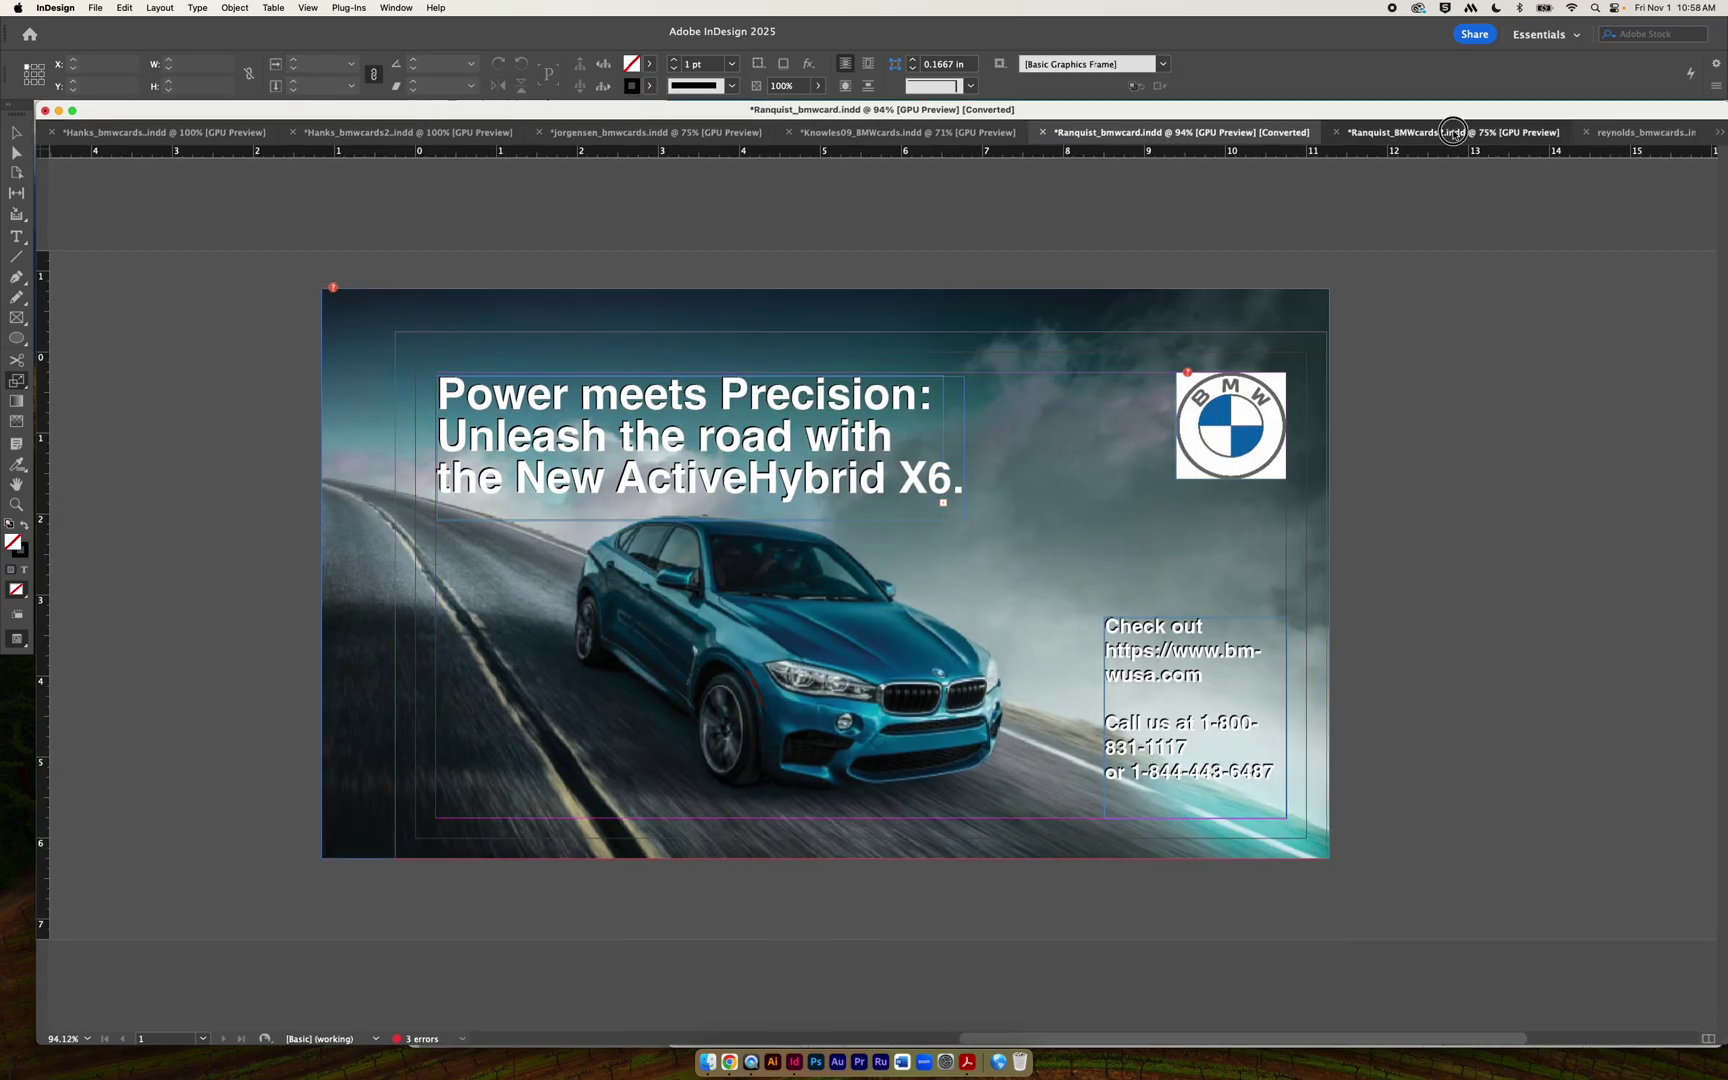
left_click(1458, 133)
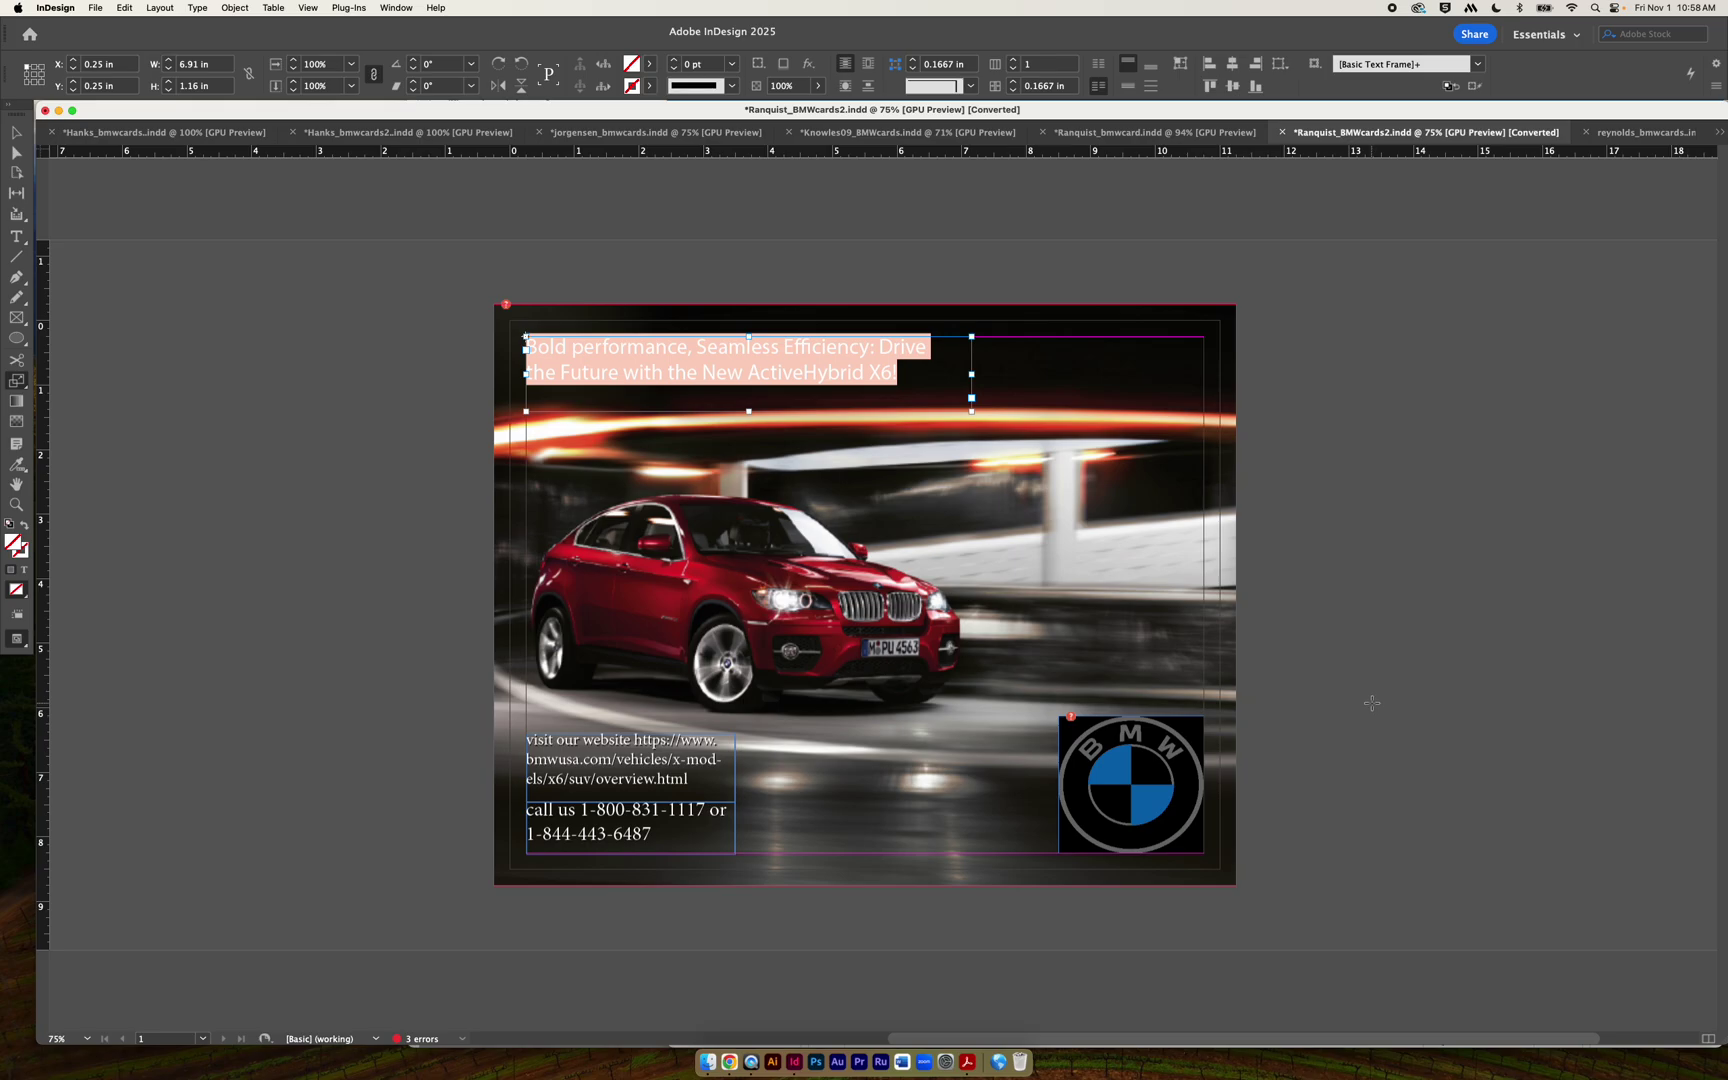
left_click(1193, 138)
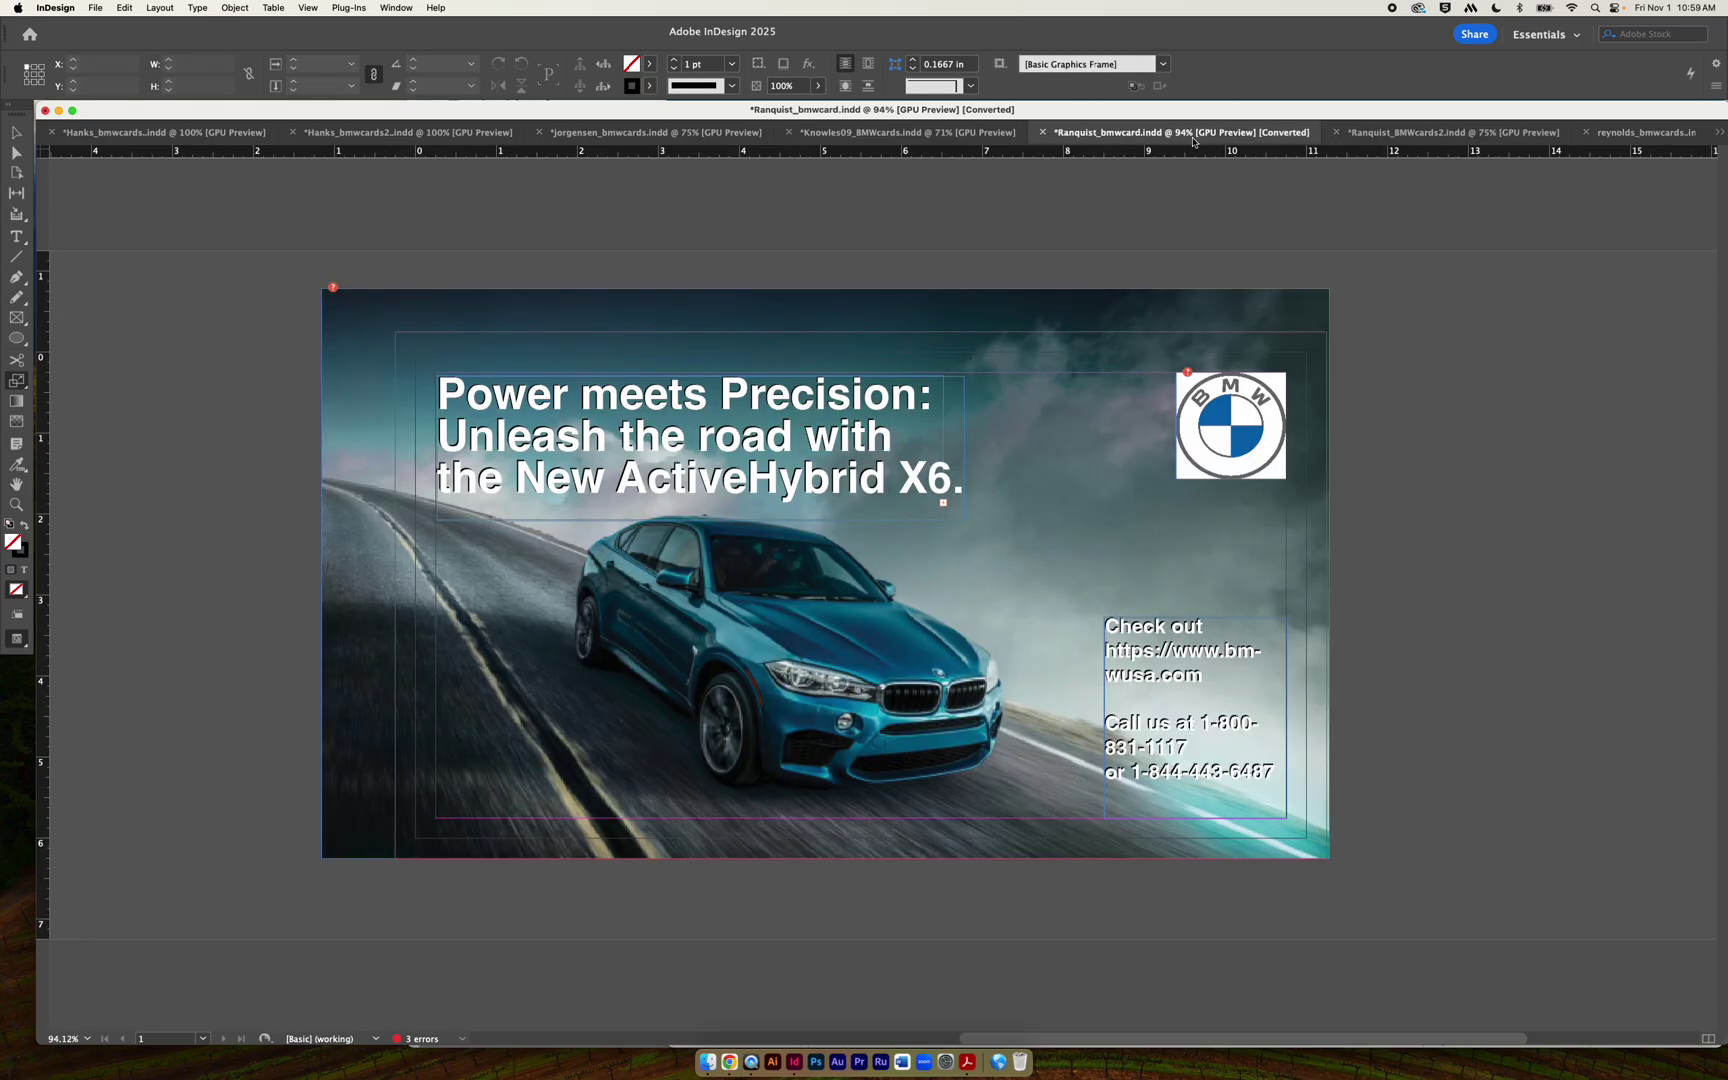
left_click(1378, 135)
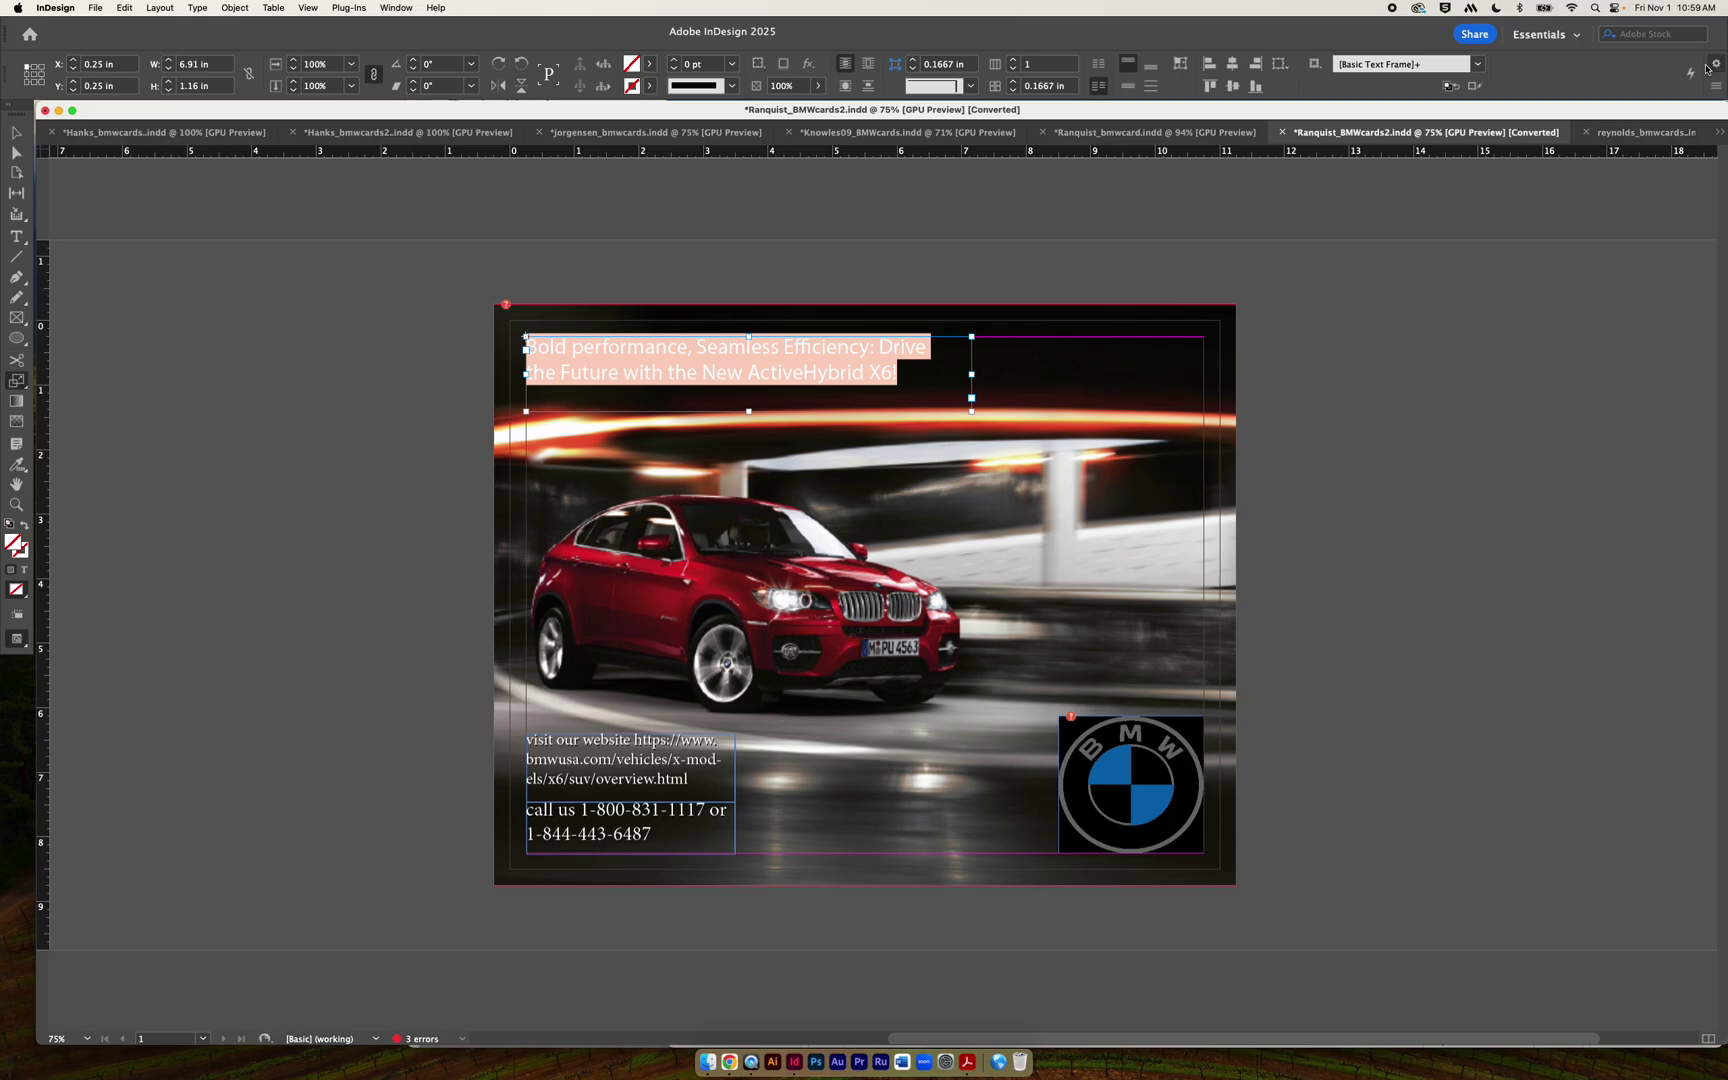
Switch to the 71% document with the desert X6 card and examine the layout of both its cards.
left_click(1720, 132)
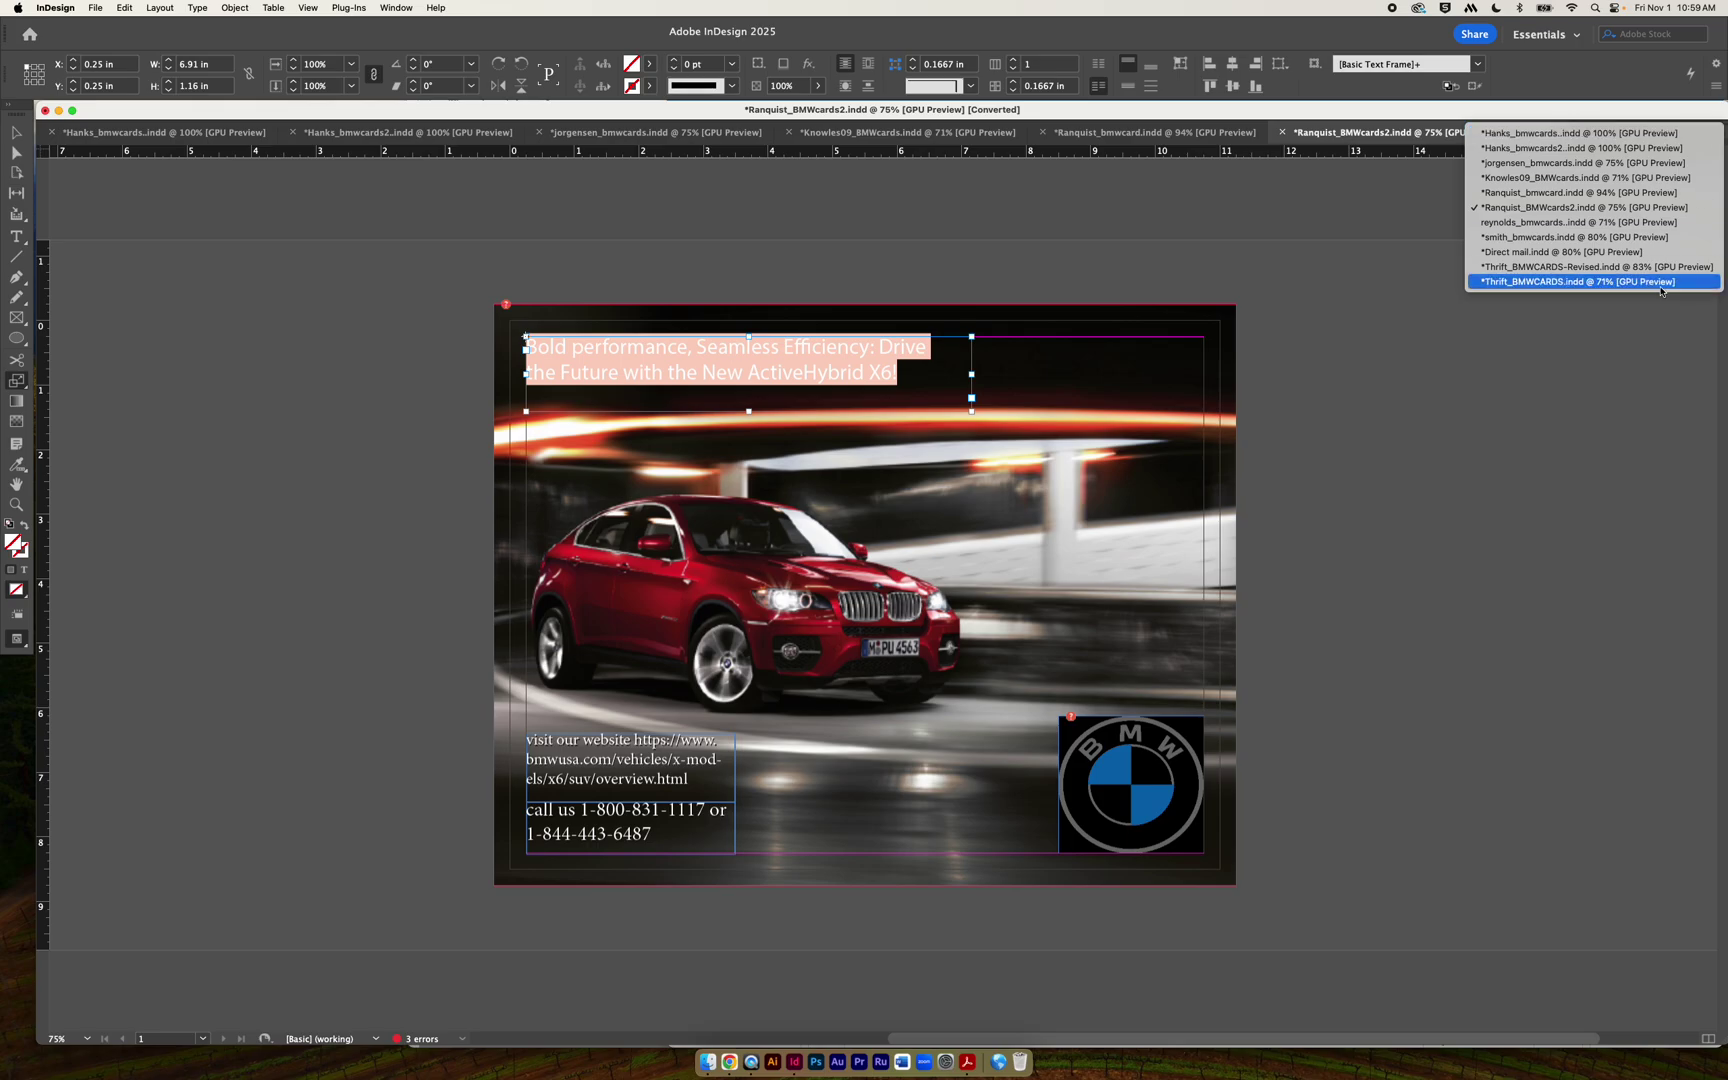
left_click(1635, 208)
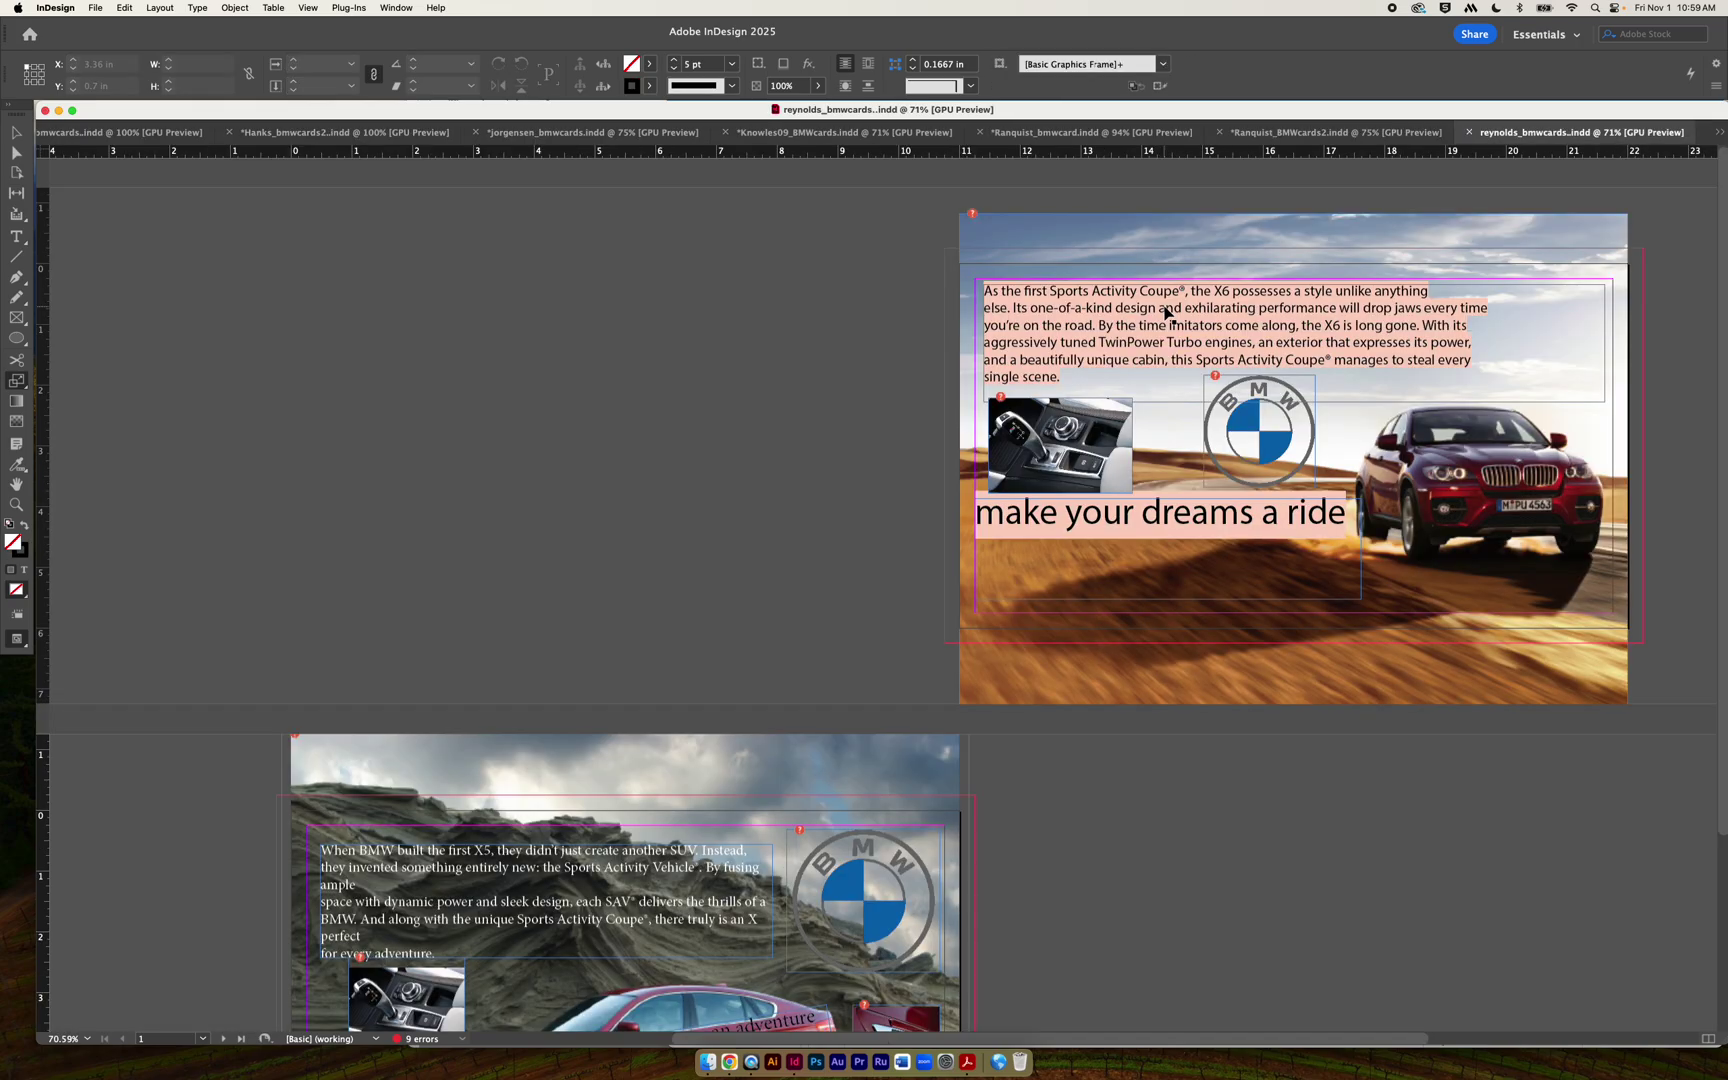
scroll(690, 305, "right", 10)
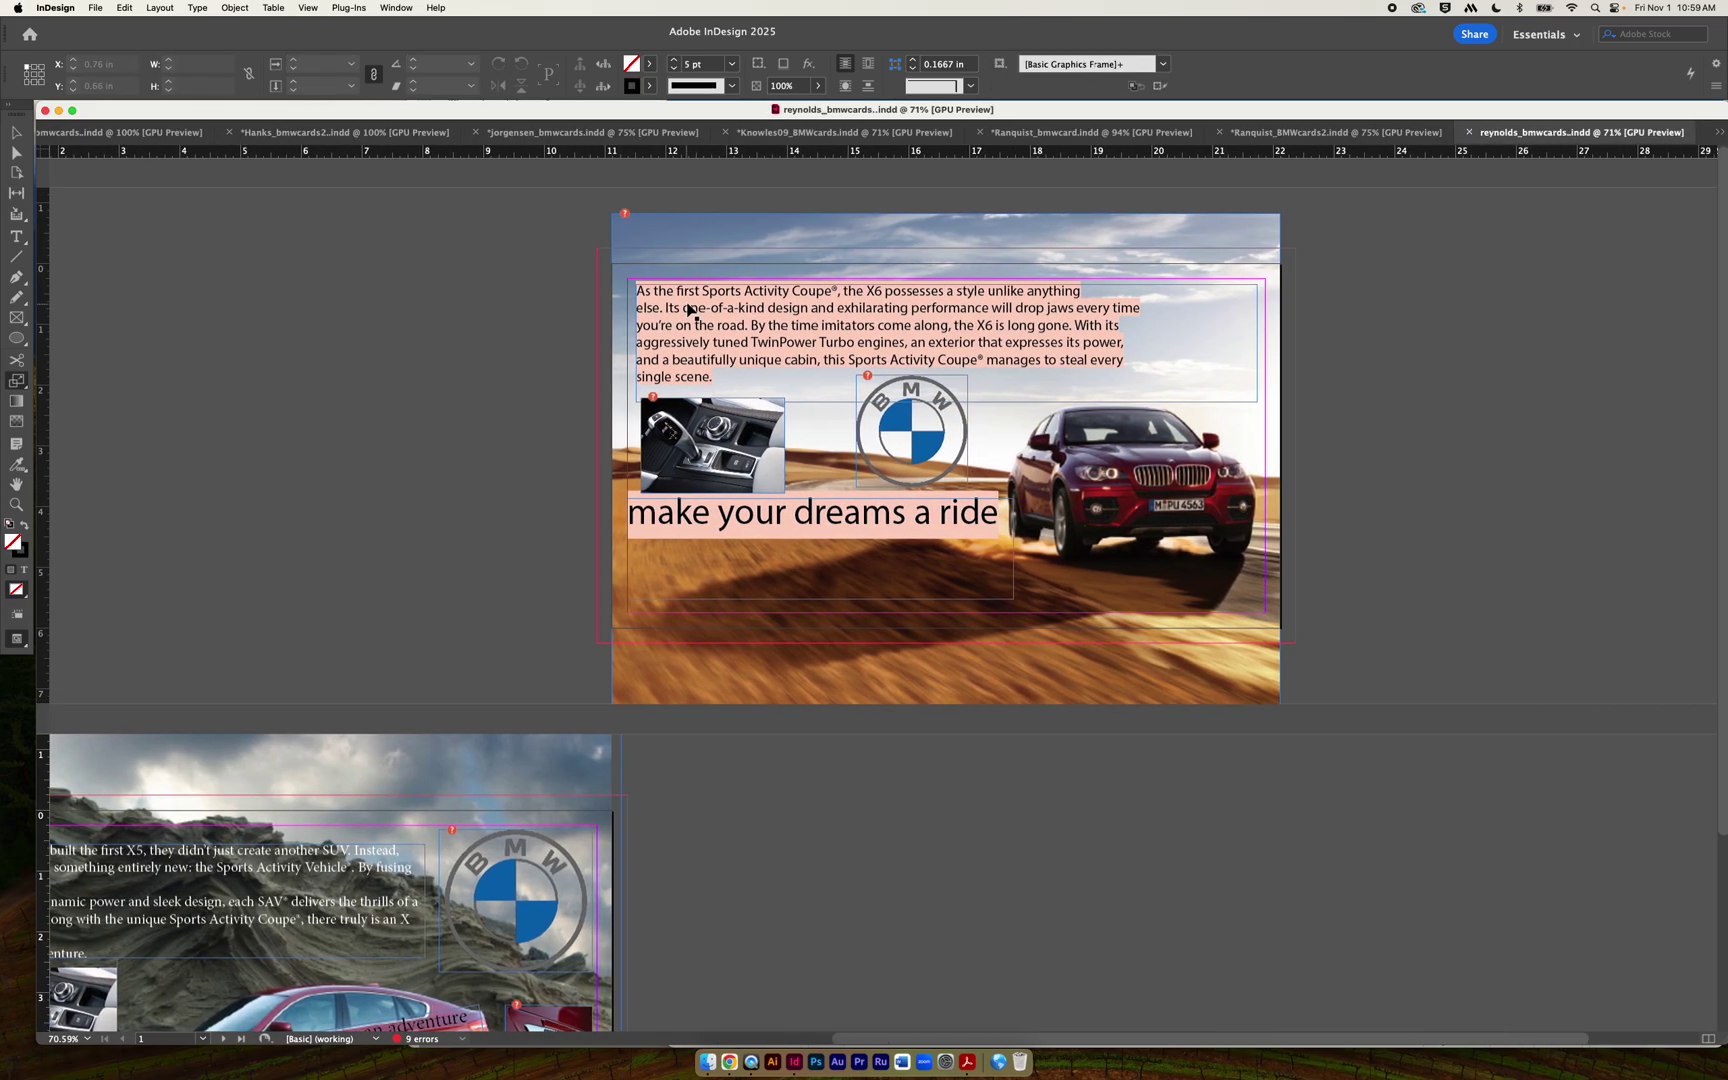
scroll(684, 307, "down", 5)
scroll(684, 307, "left", 8)
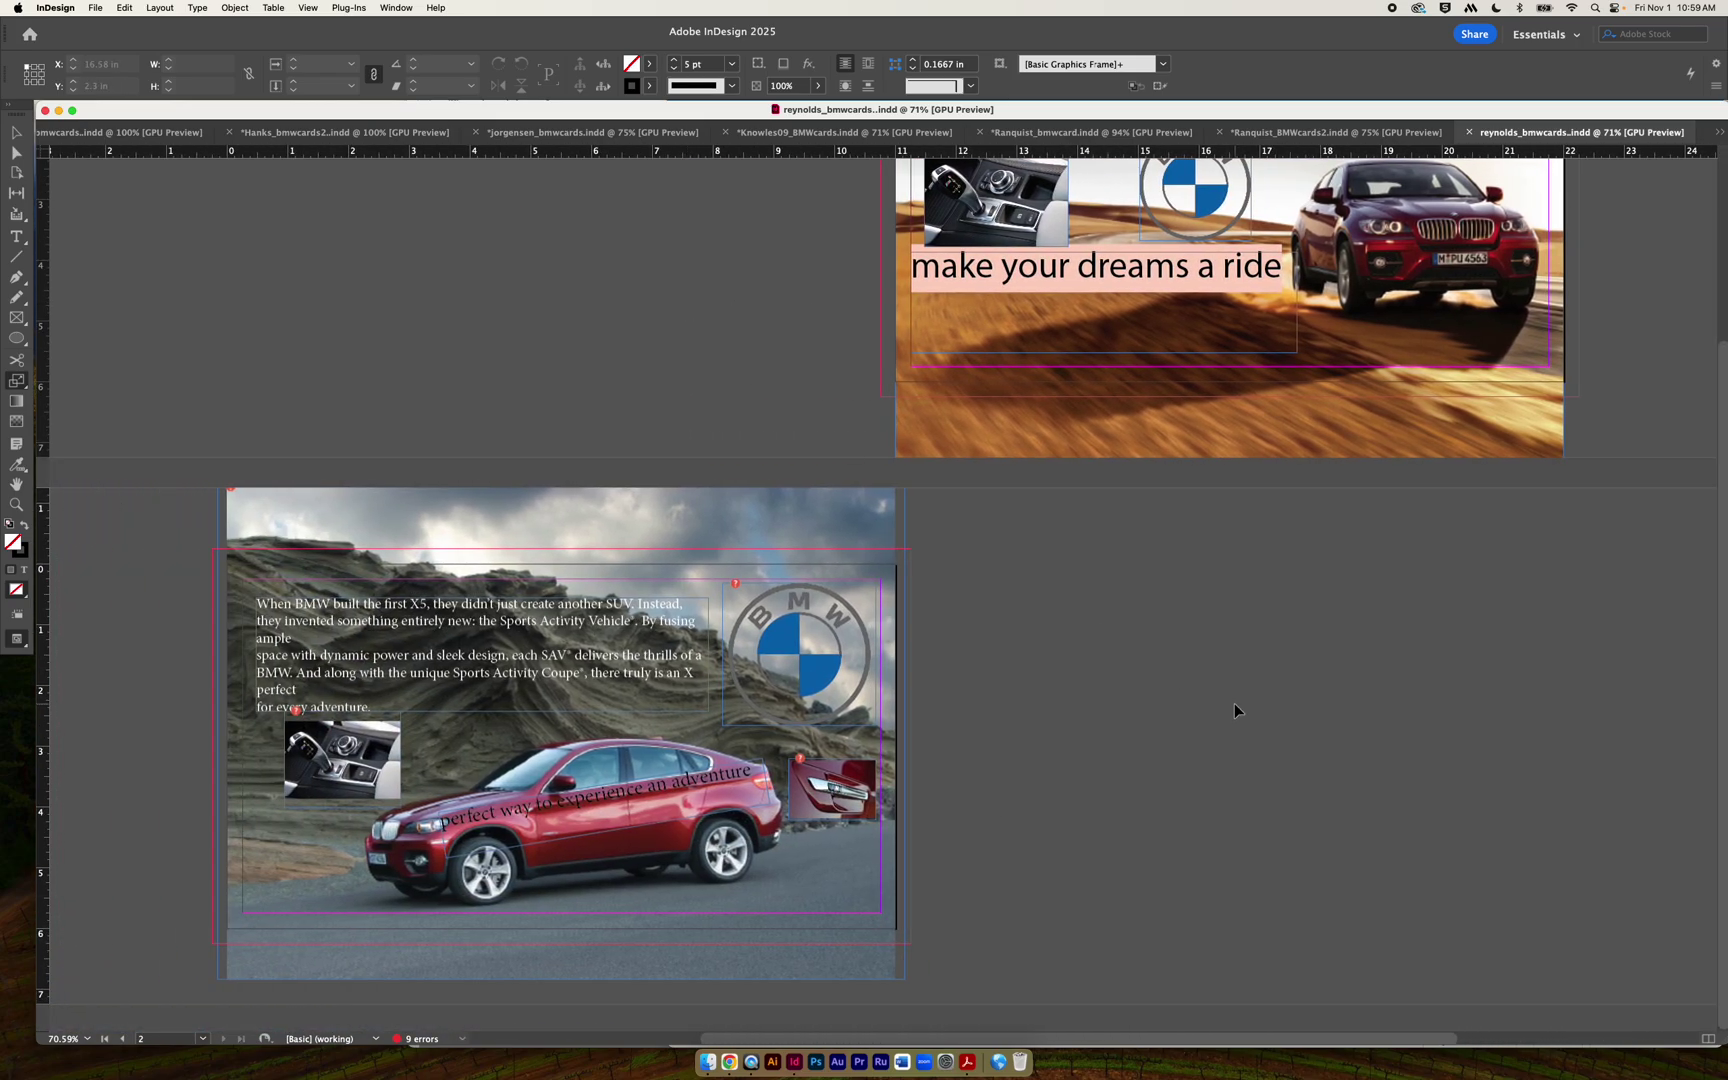
scroll(1234, 710, "right", 11)
scroll(1234, 710, "up", 5)
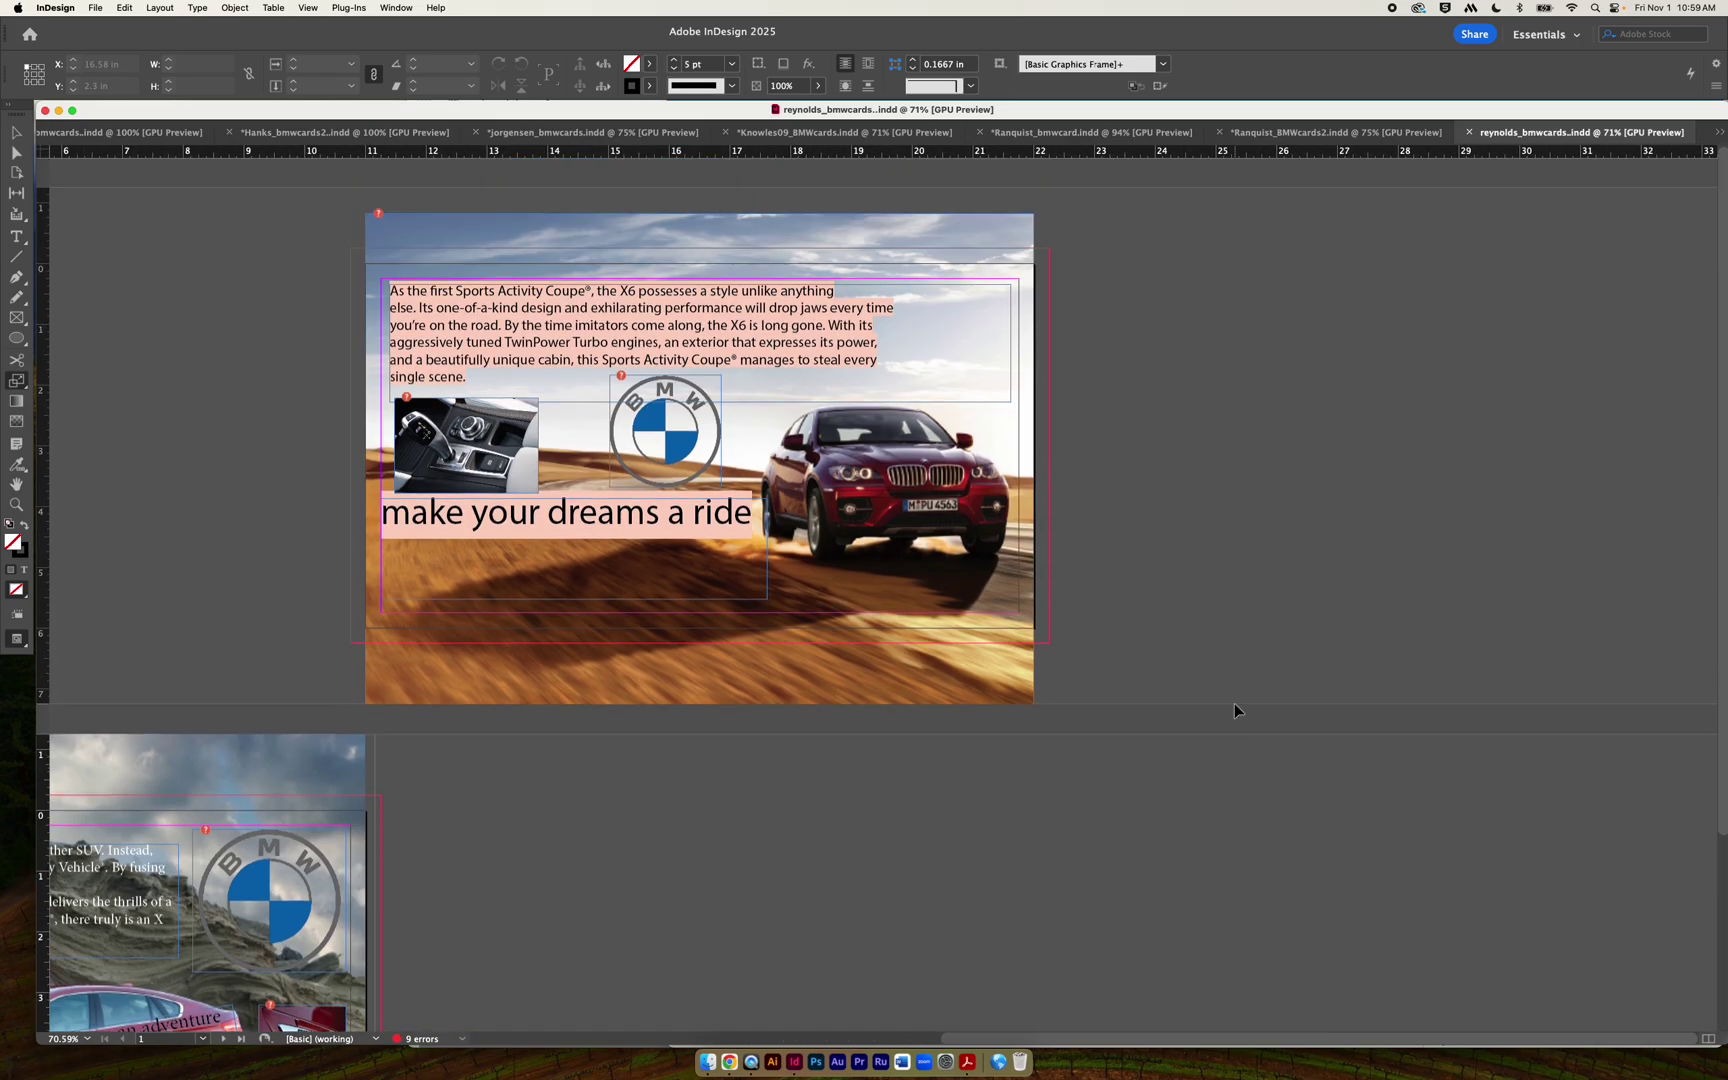
scroll(1234, 705, "left", 5)
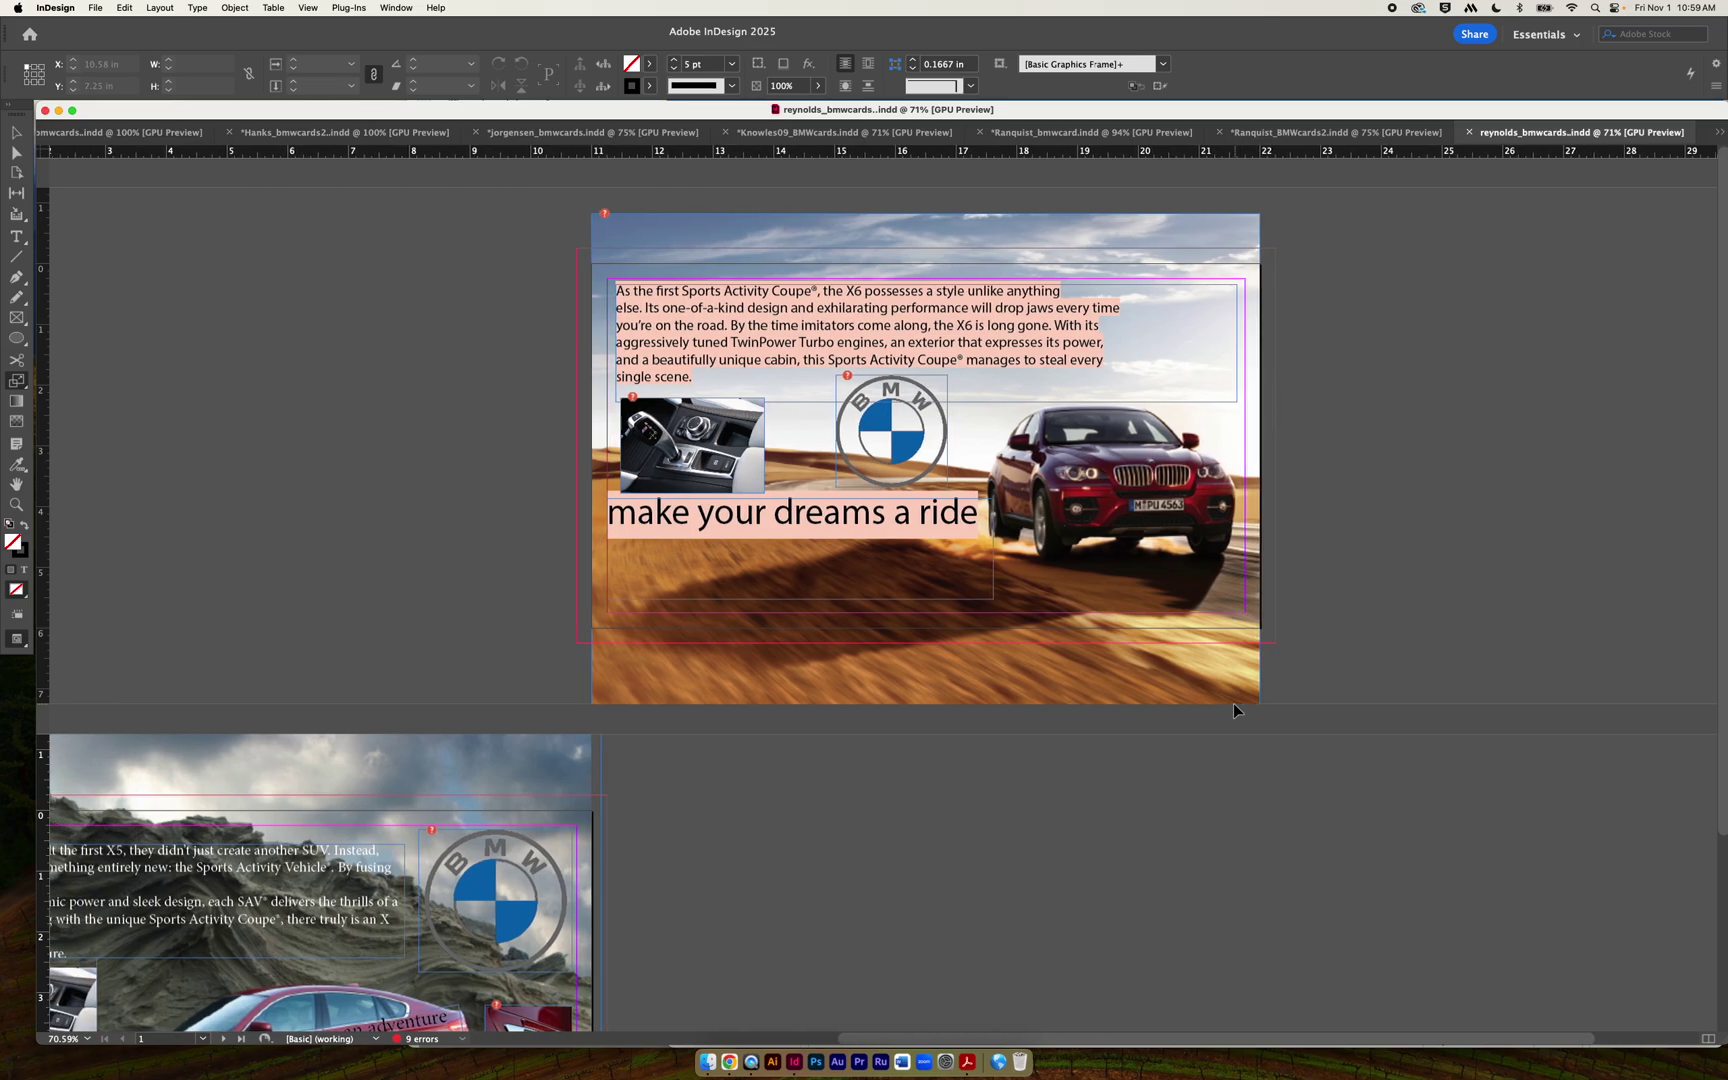
scroll(1234, 710, "right", 2)
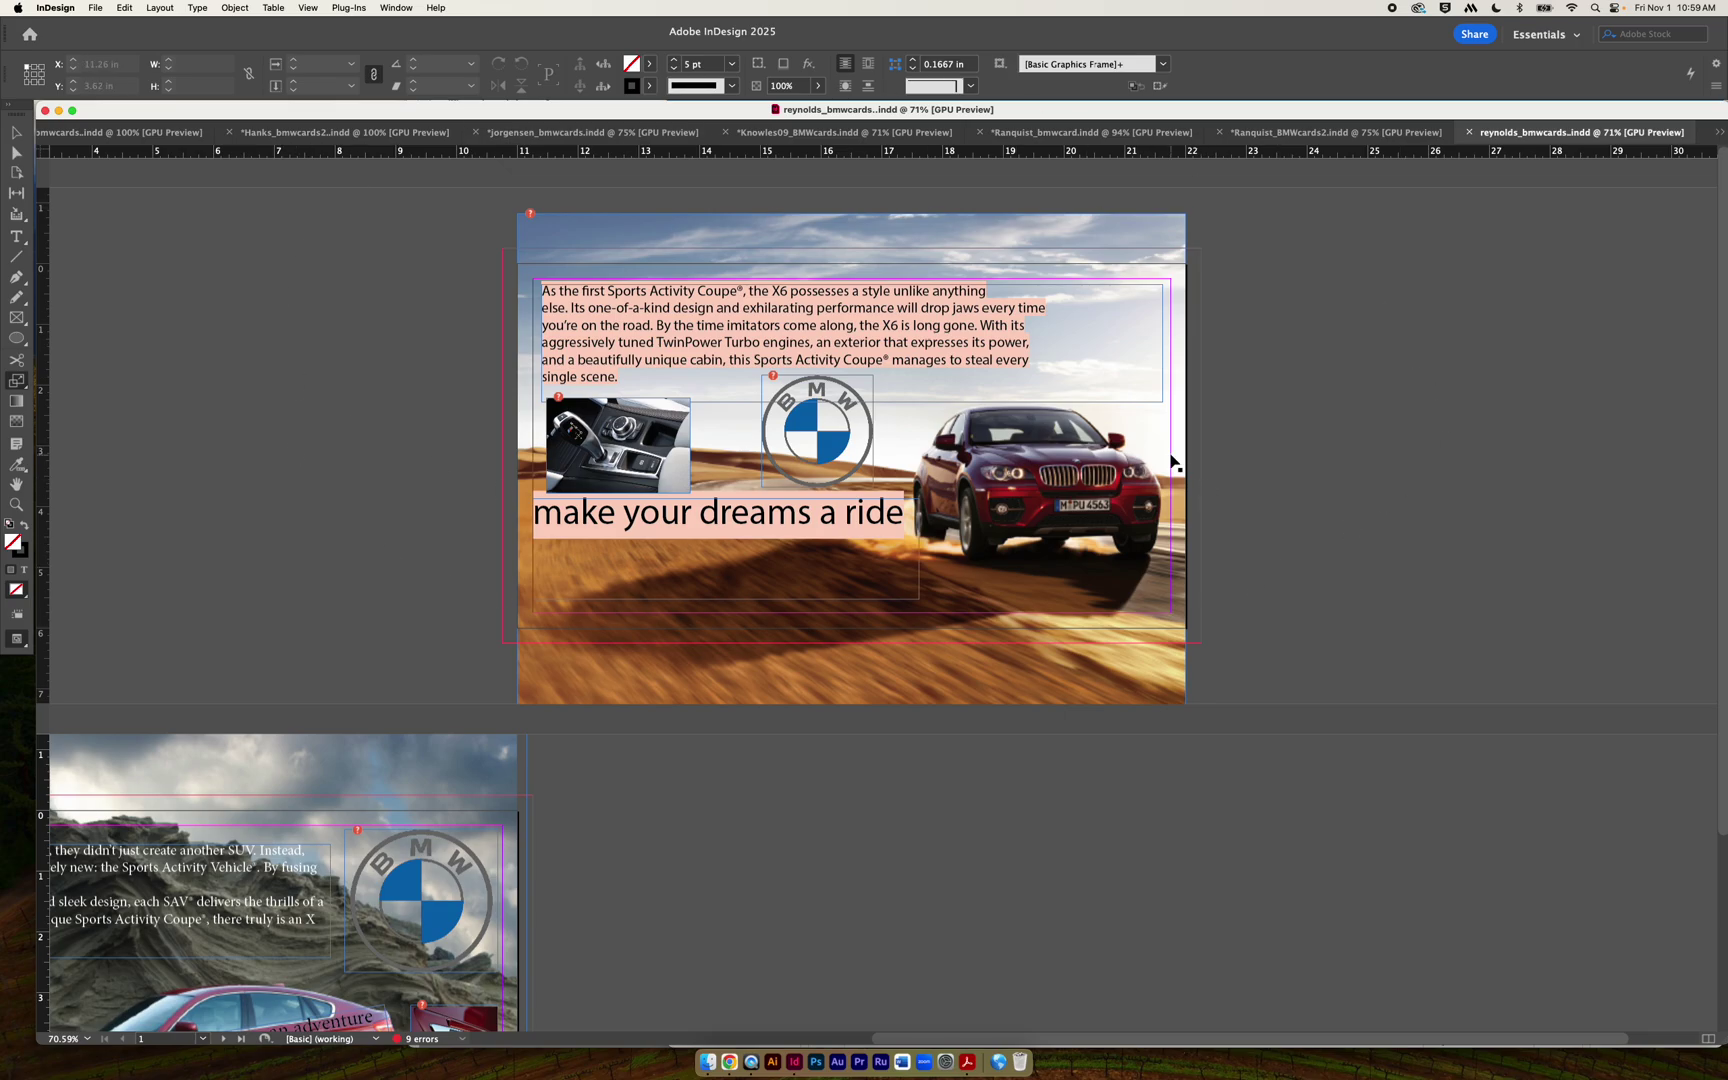
Scale the desert card's background photo up proportionally to 11.513 by 8.7304 in so that it extends past the page edges.
left_click(1054, 222)
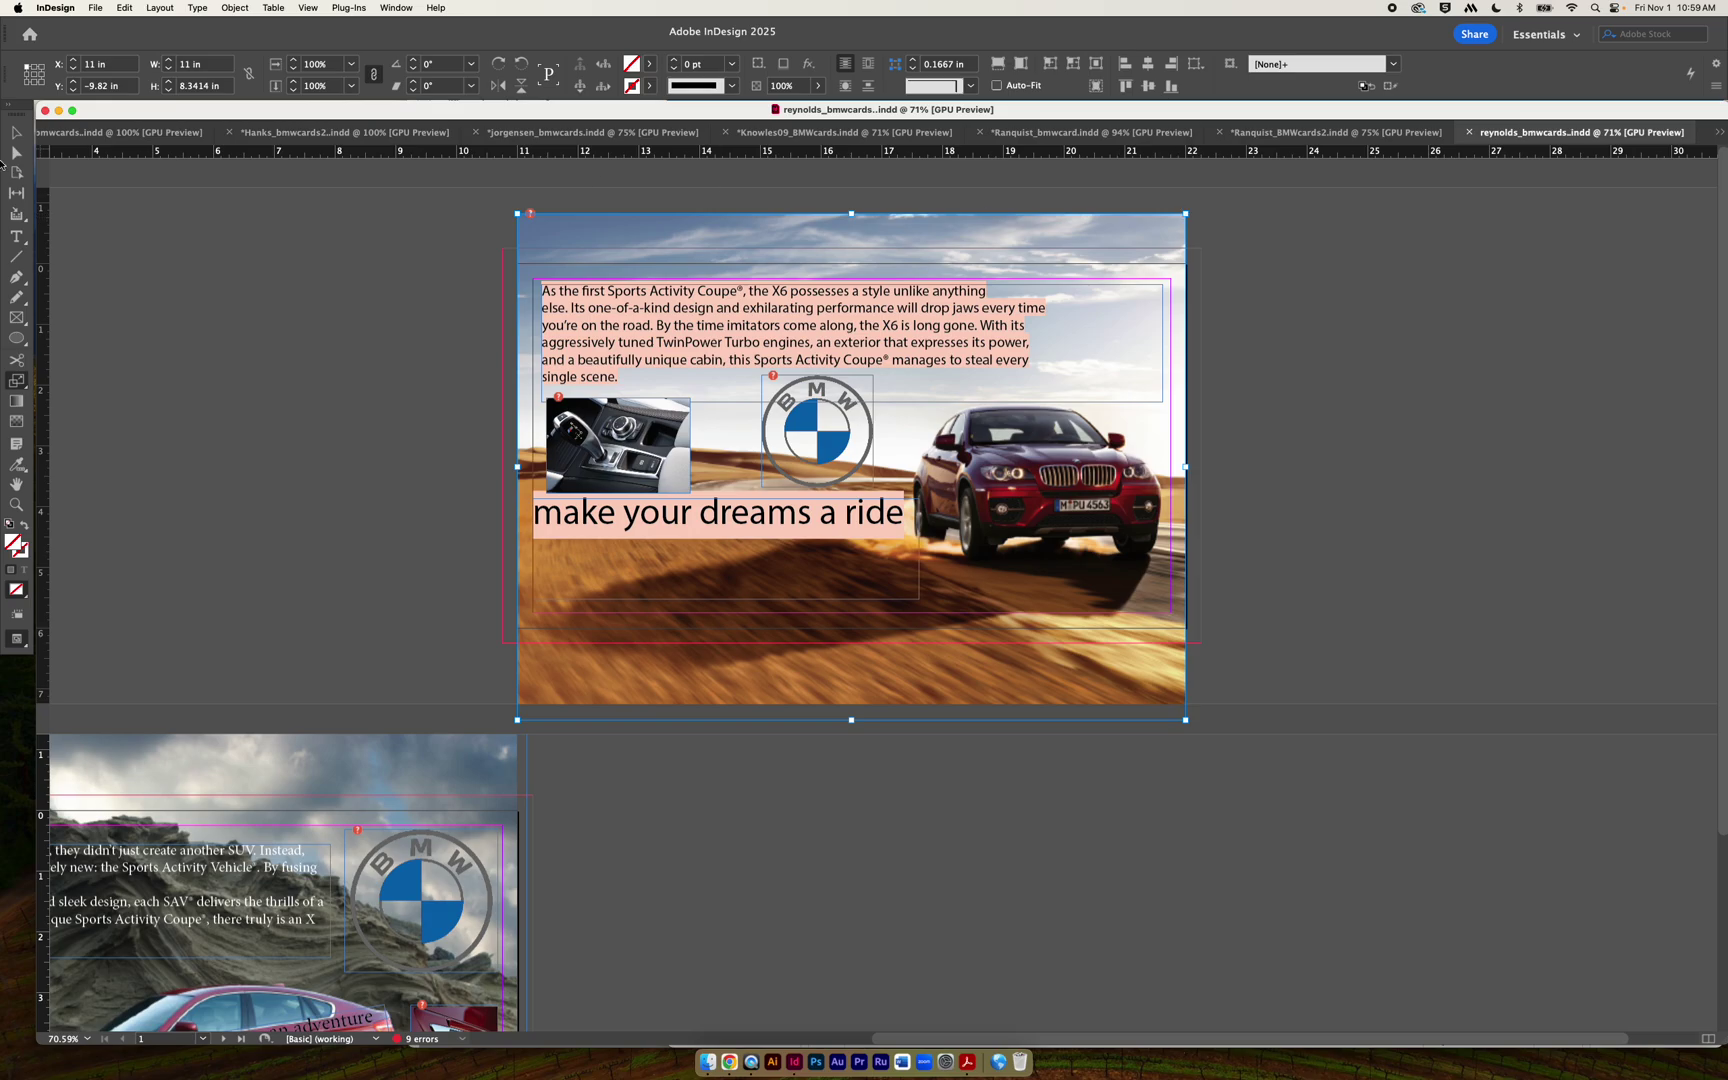
left_click(16, 131)
left_click_drag(1186, 213, 1201, 203)
left_click_drag(517, 201, 502, 190)
left_click(1507, 443)
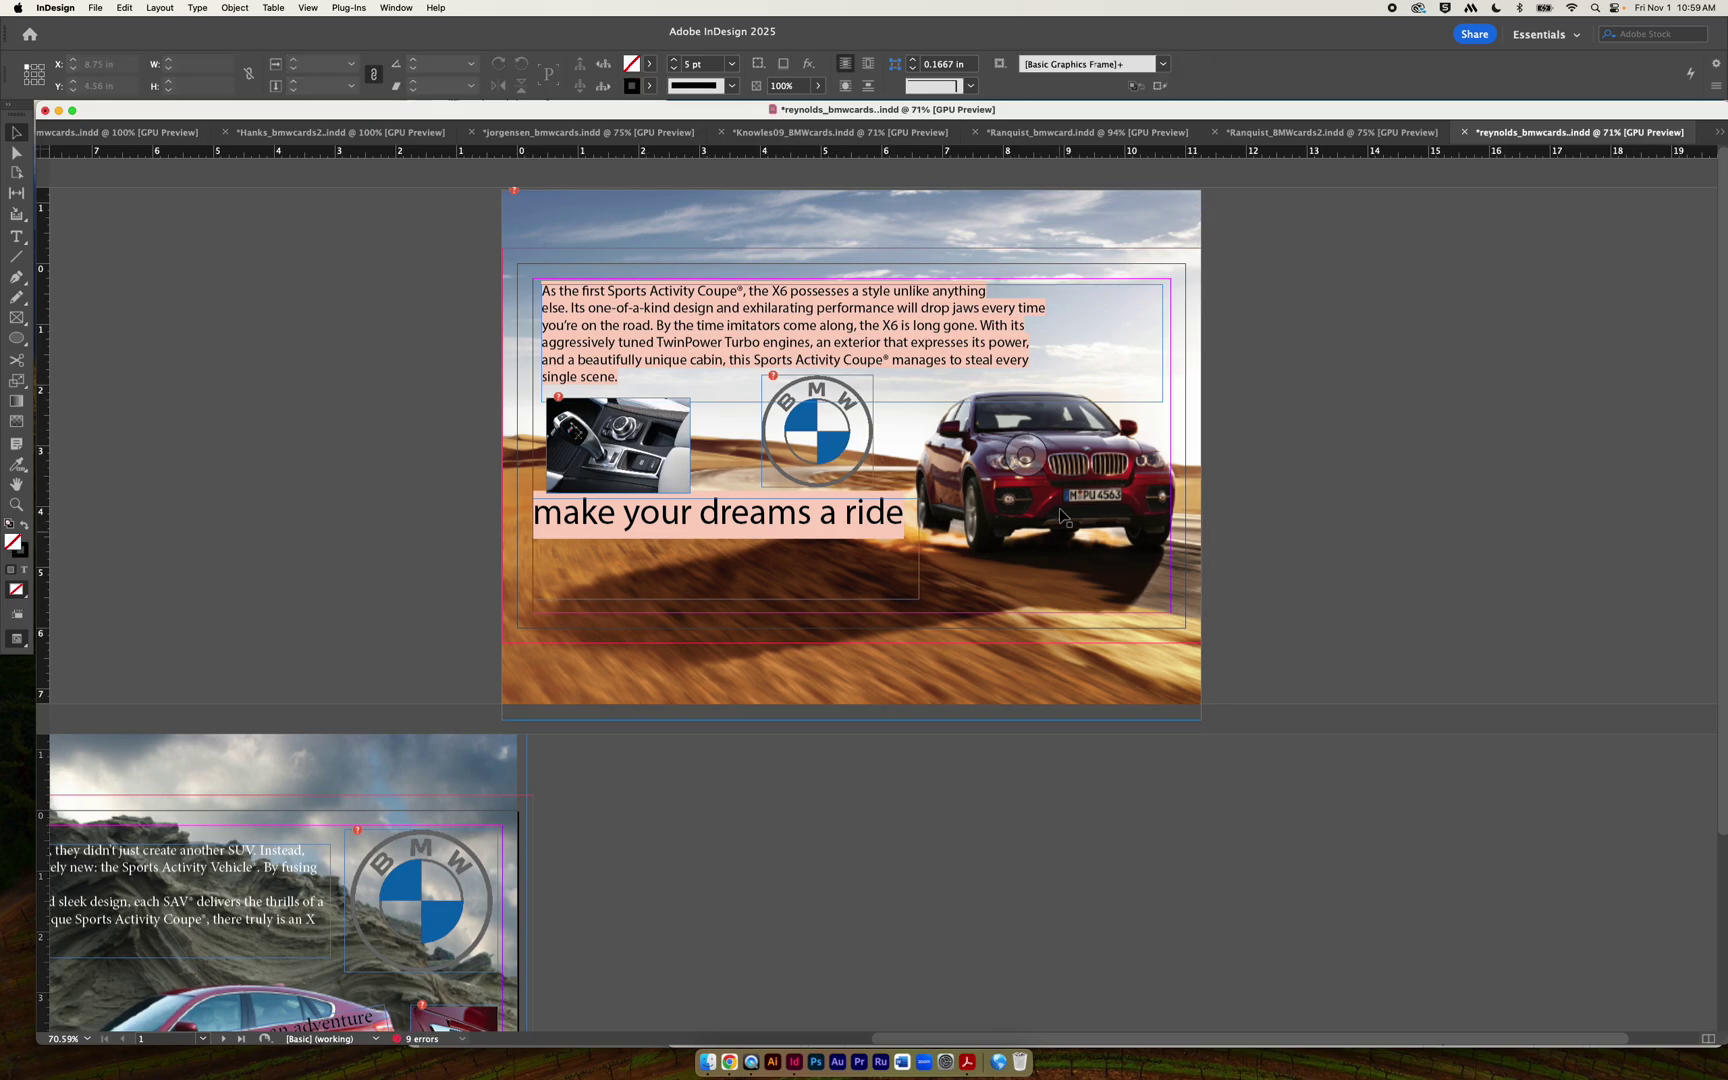
Nudge the desert background photo left to X -0.4 in and widen its frame on the right side to 11.65 in.
left_click(1068, 505)
key("shift+Left")
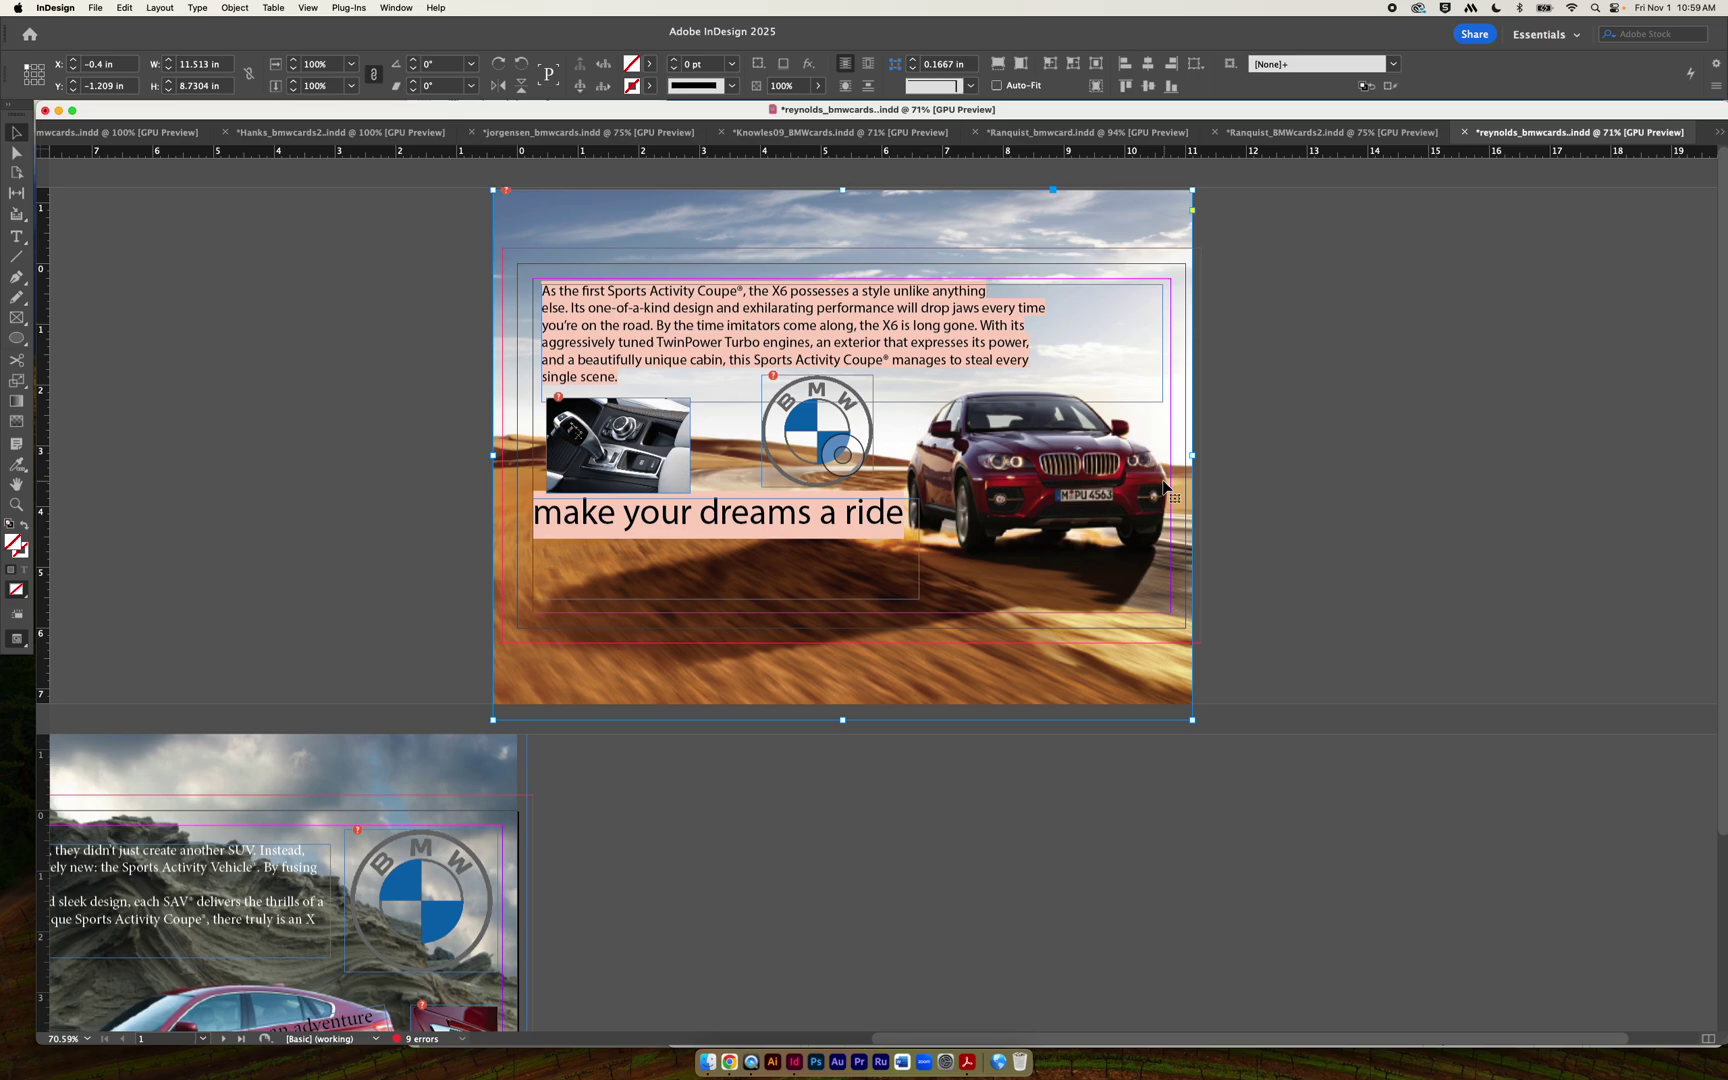
left_click_drag(1192, 455, 1200, 455)
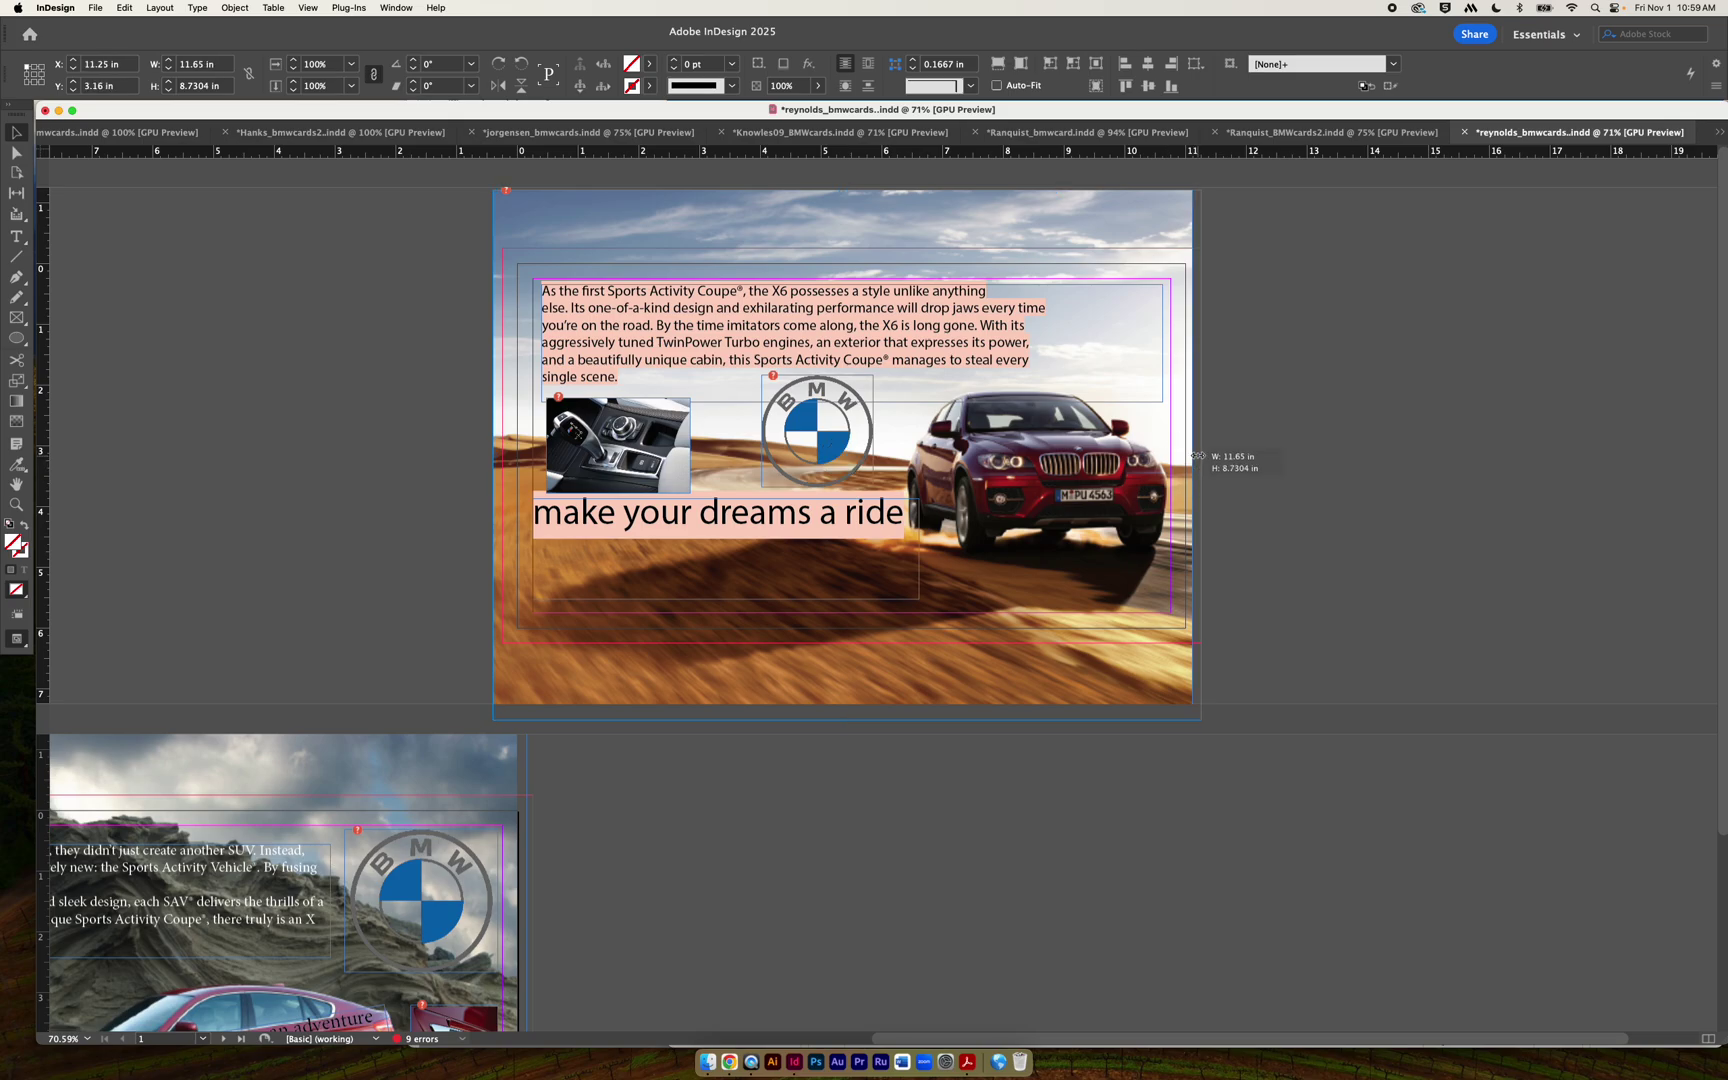
left_click(1276, 464)
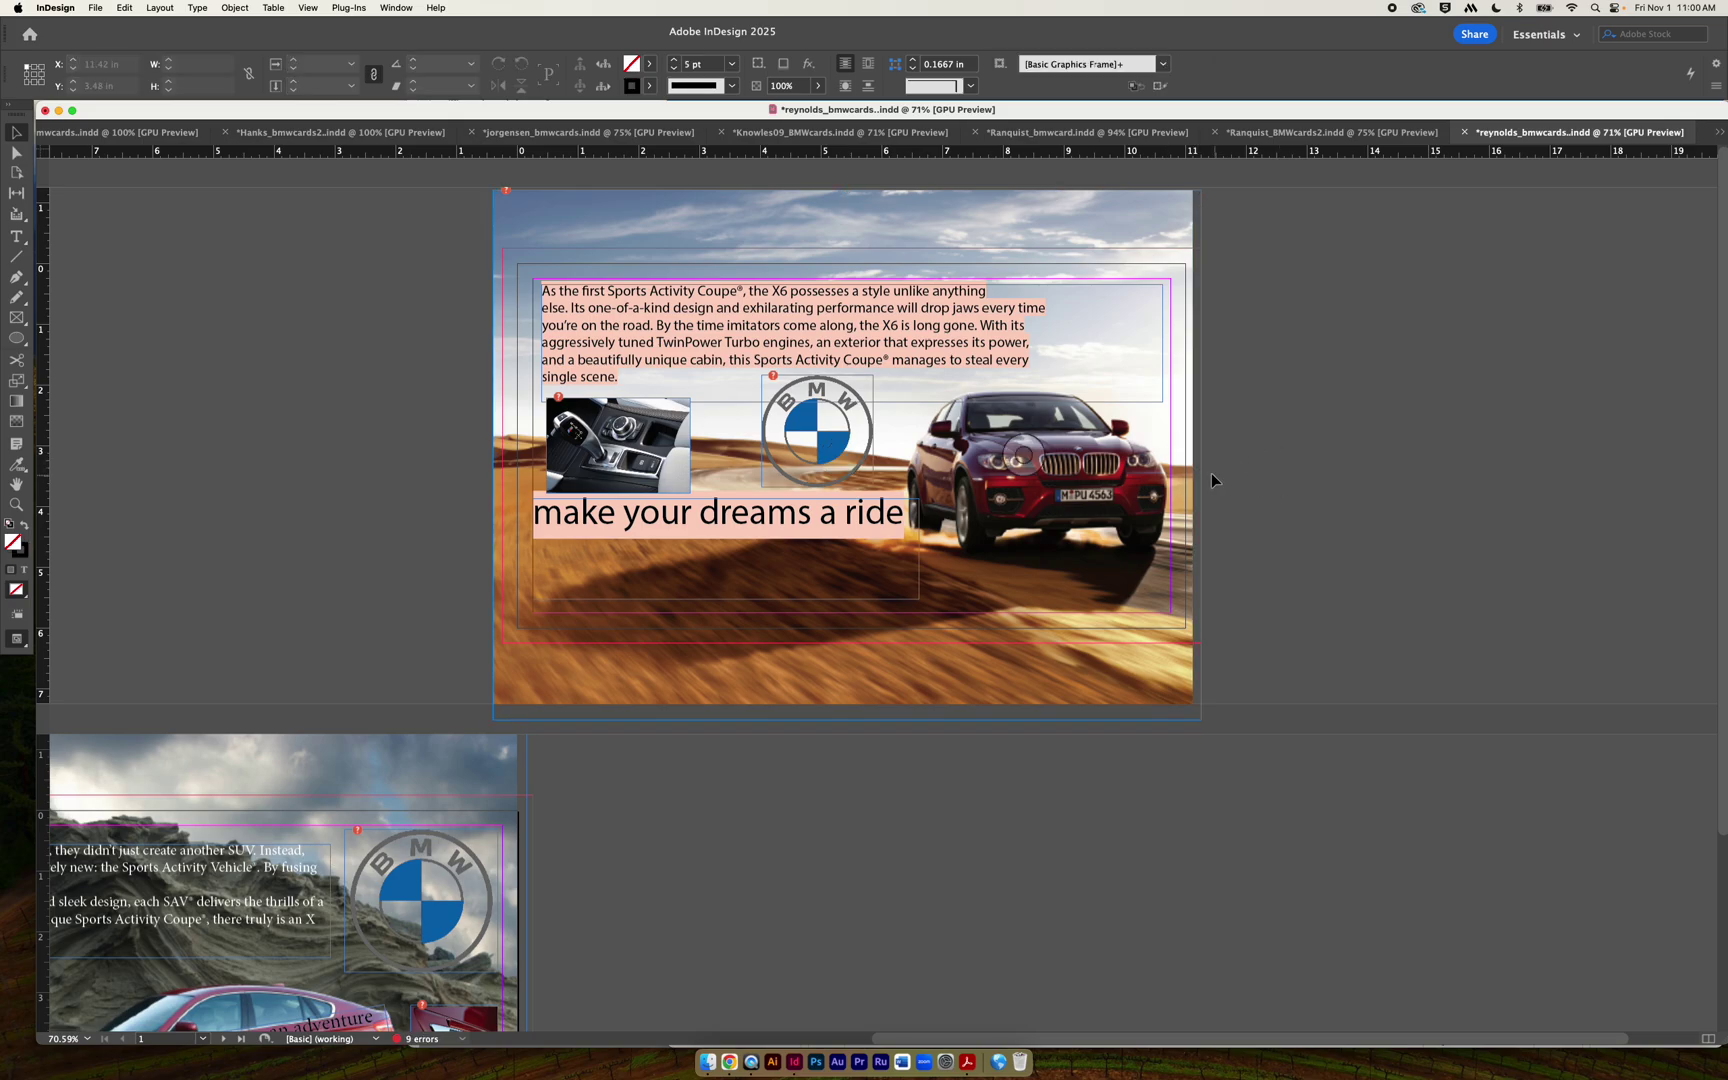
left_click(1083, 456)
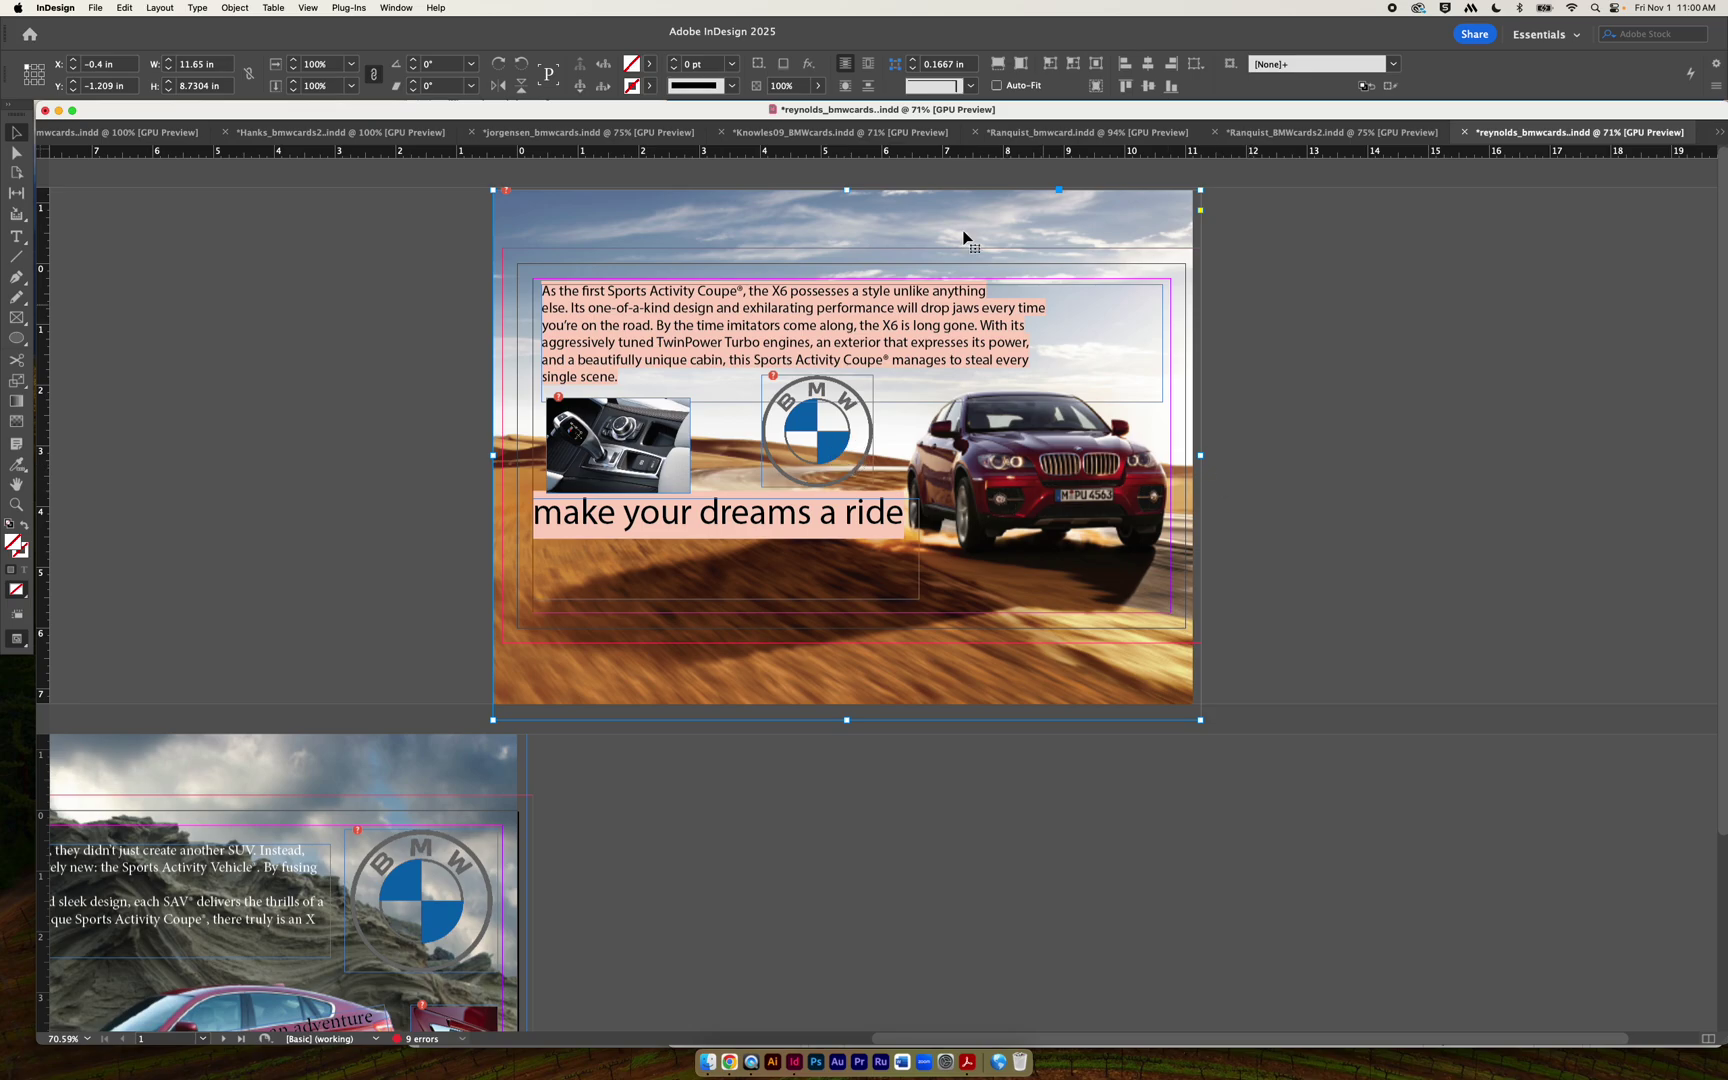
Fit the desert photo's content proportionally in its frame and move the body paragraph off the page onto the pasteboard.
left_click(1018, 66)
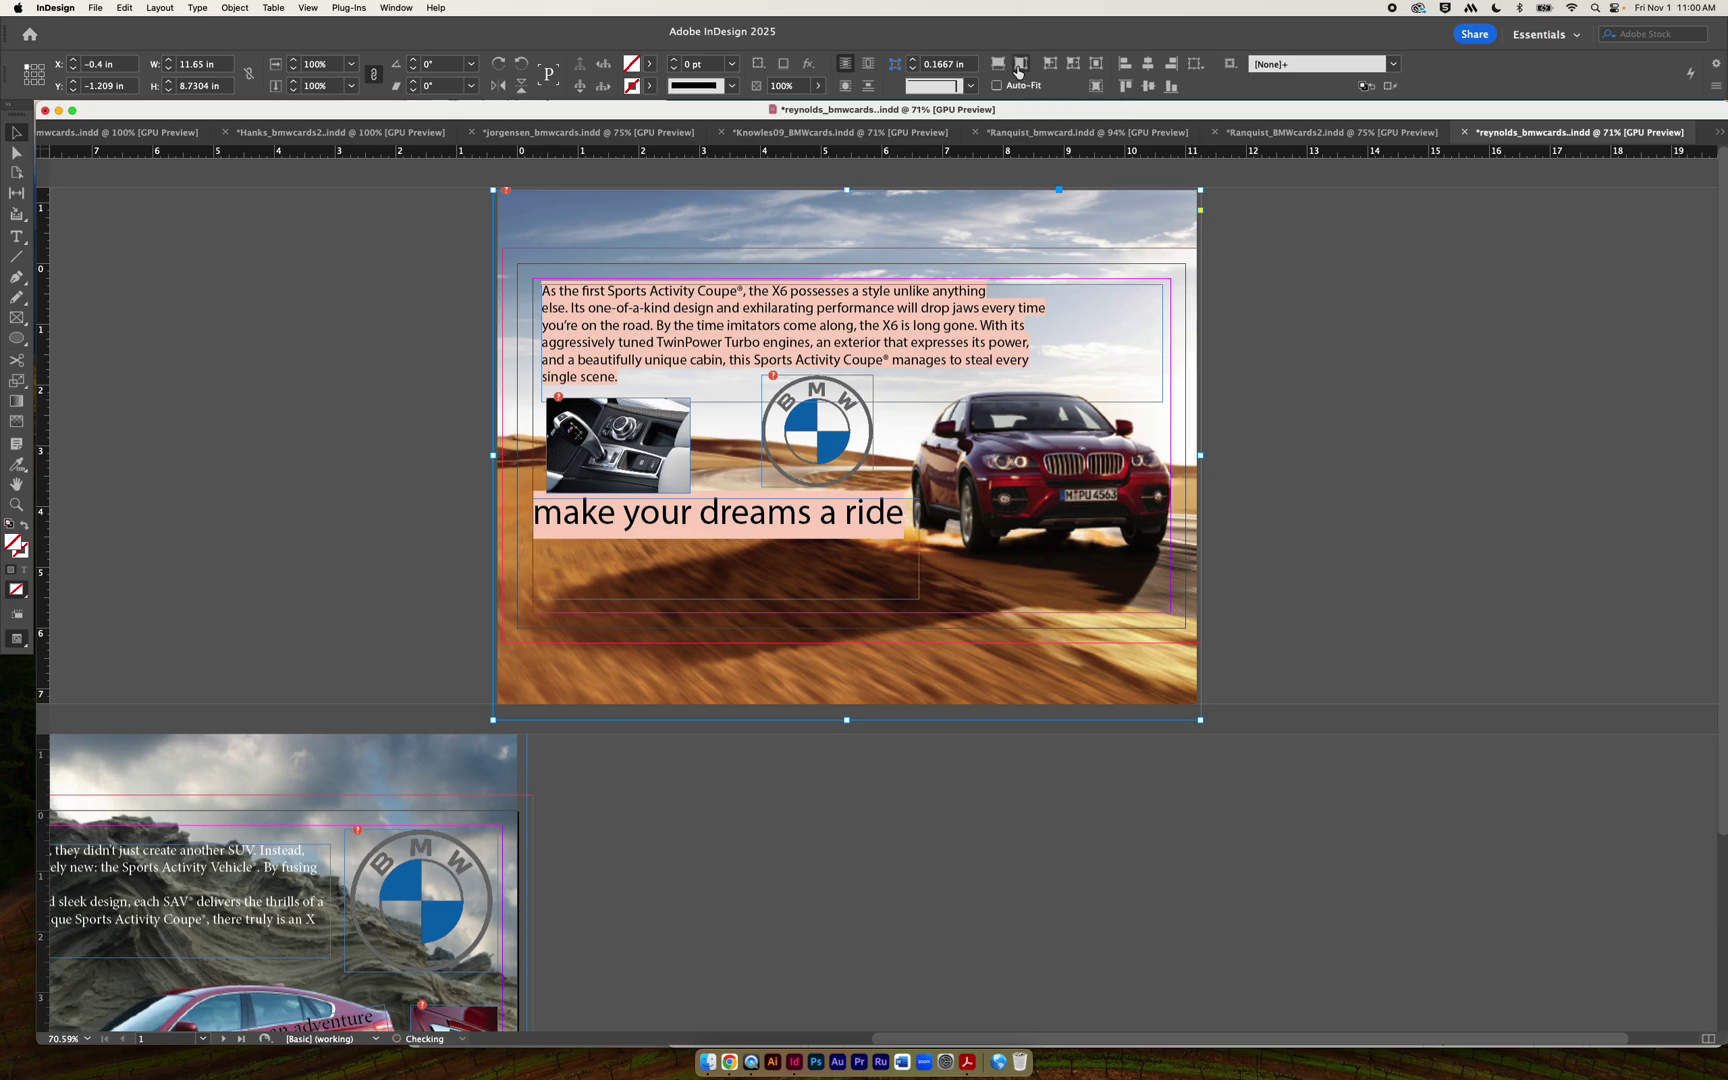
left_click(1370, 389)
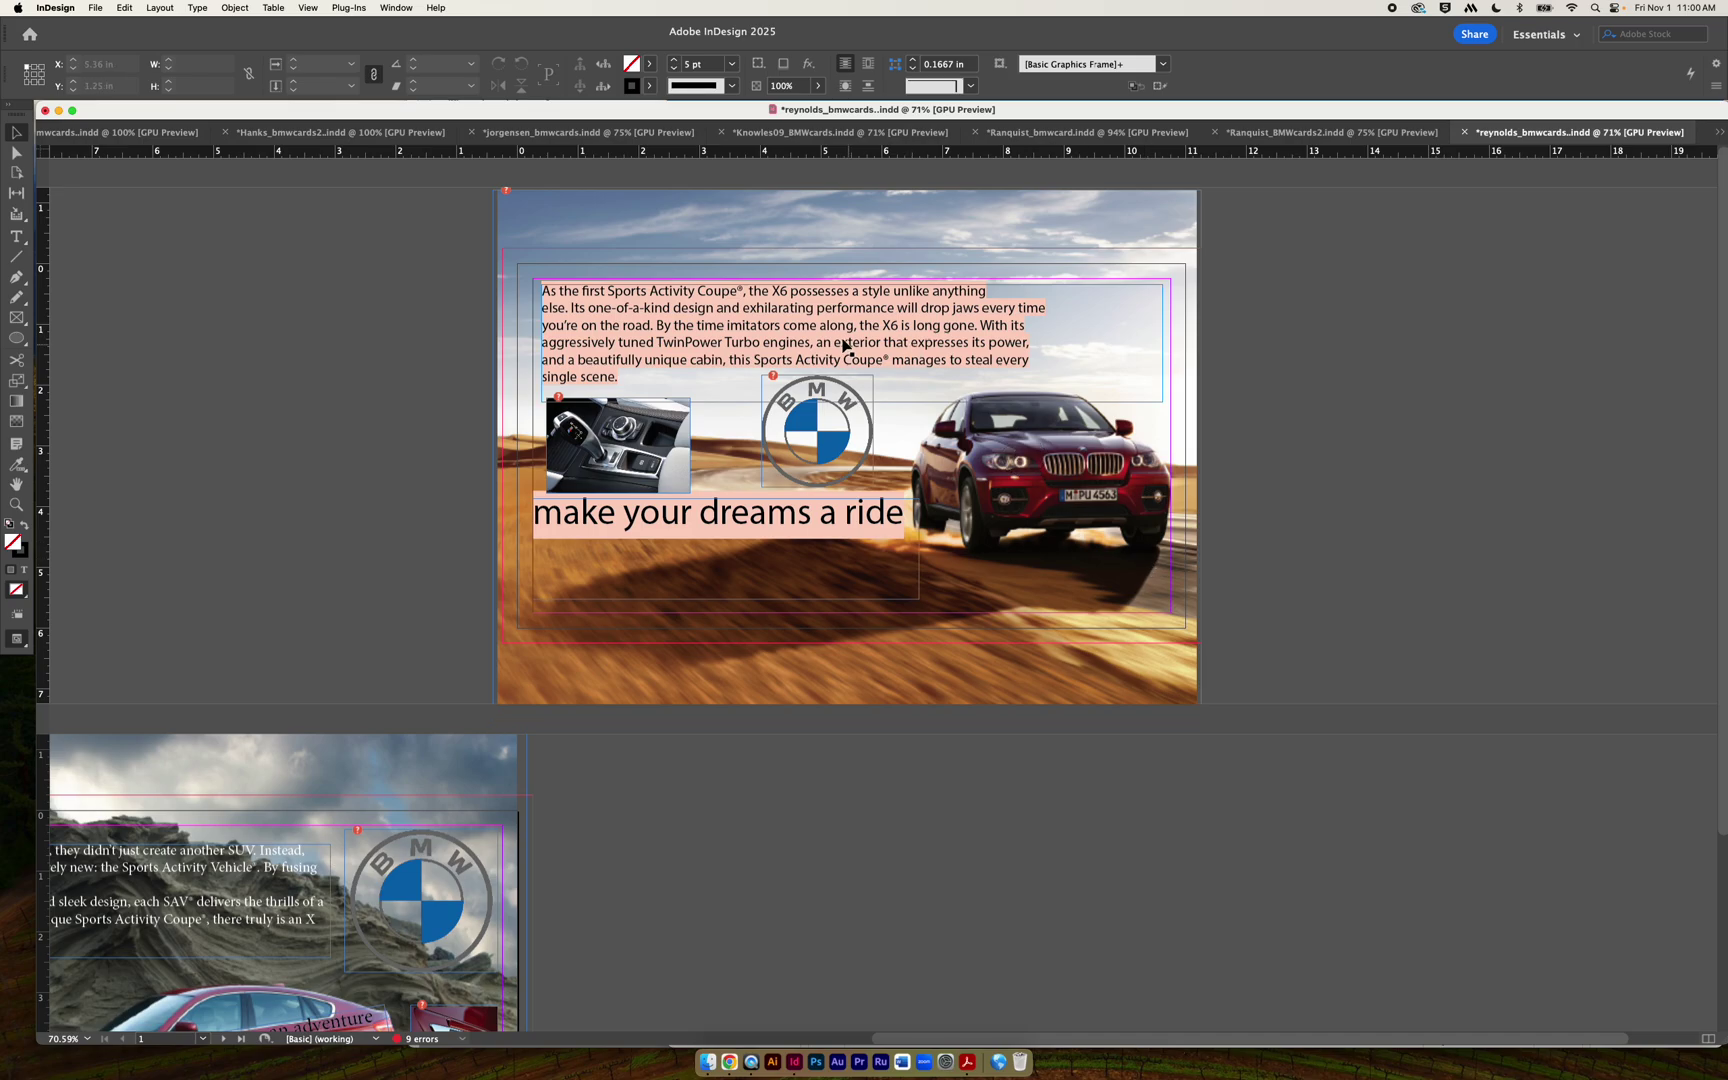
left_click_drag(843, 337, 1510, 401)
Move the "make your dreams a ride" headline to the upper-left corner of the page margins.
left_click_drag(835, 518, 829, 582)
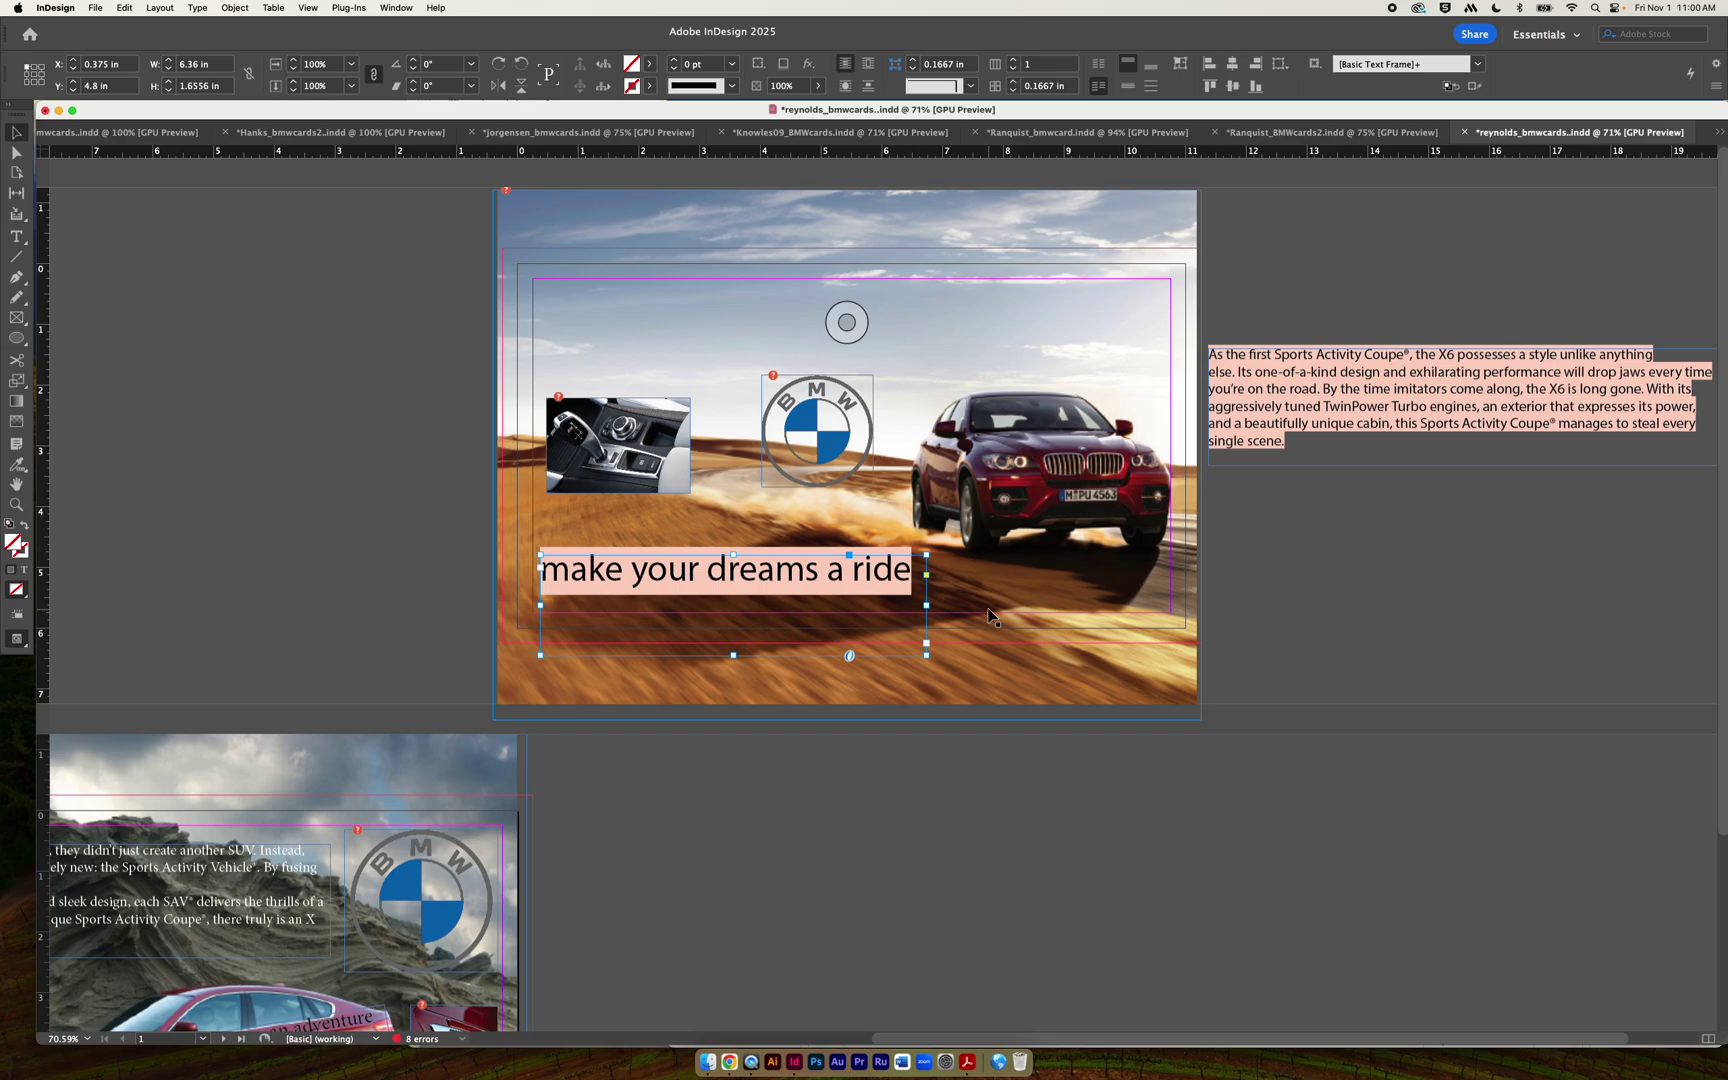
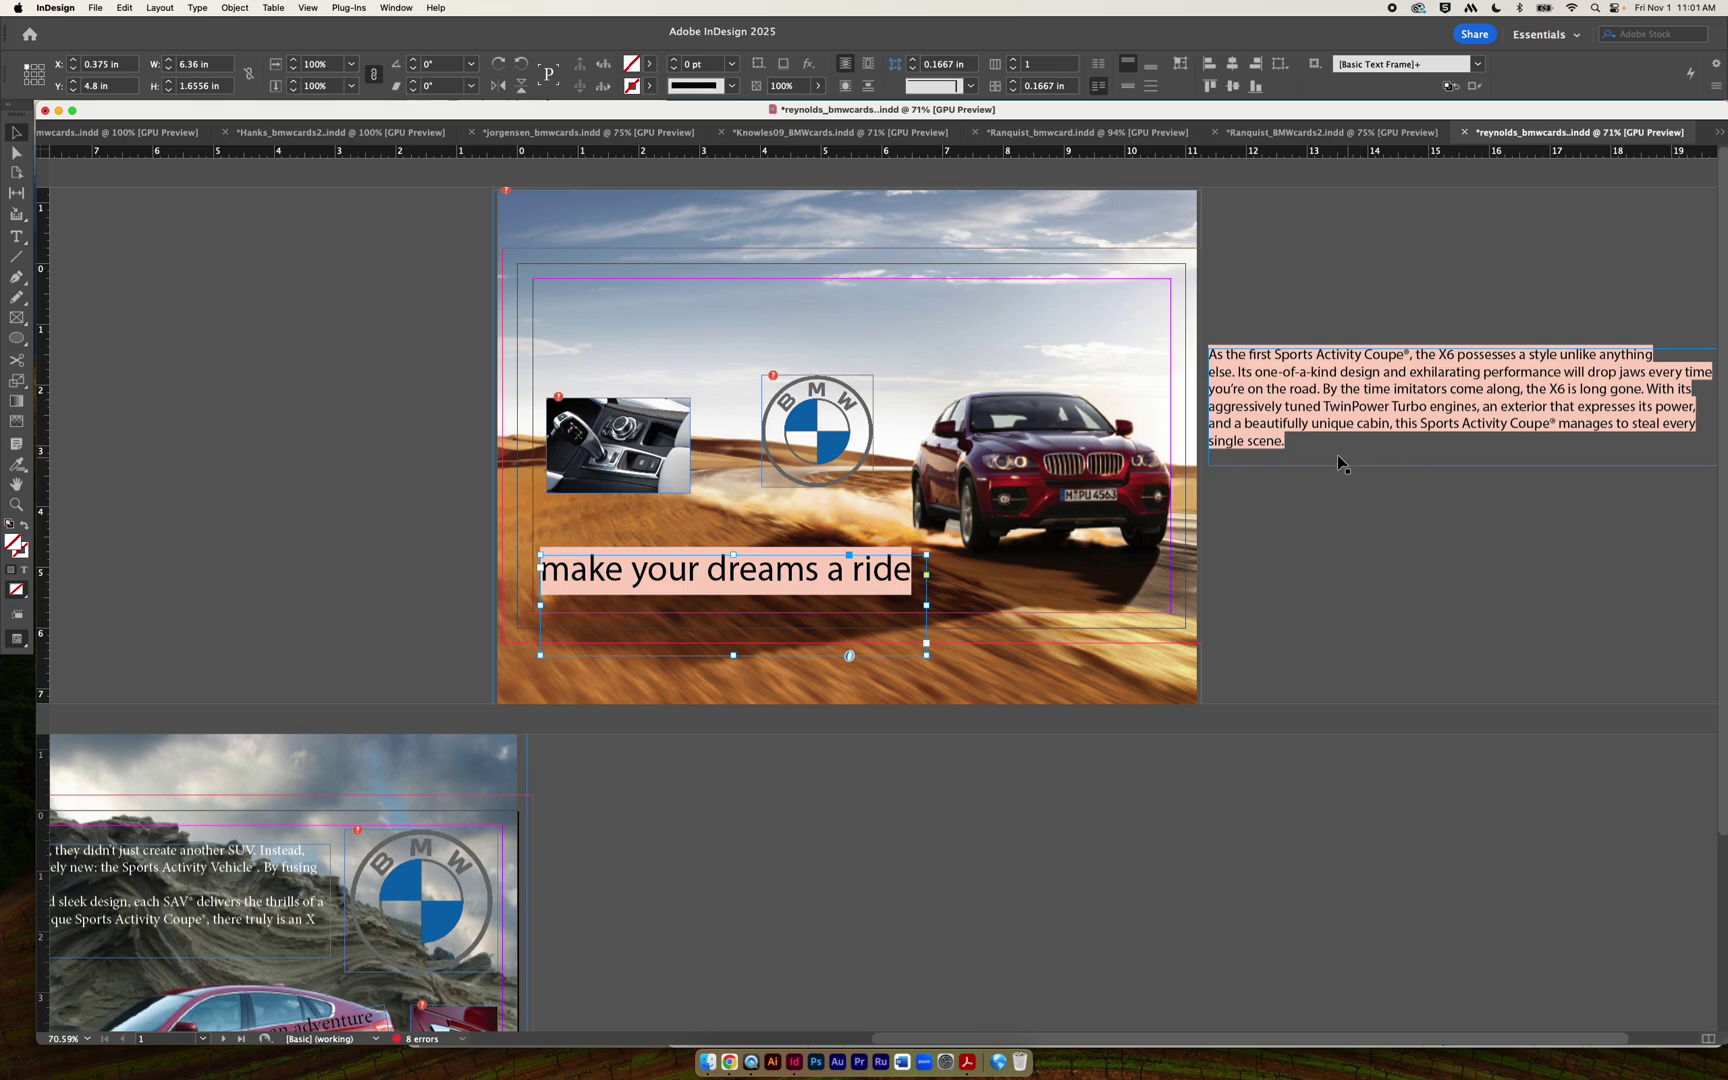
left_click_drag(733, 576, 744, 306)
left_click_drag(636, 306, 636, 309)
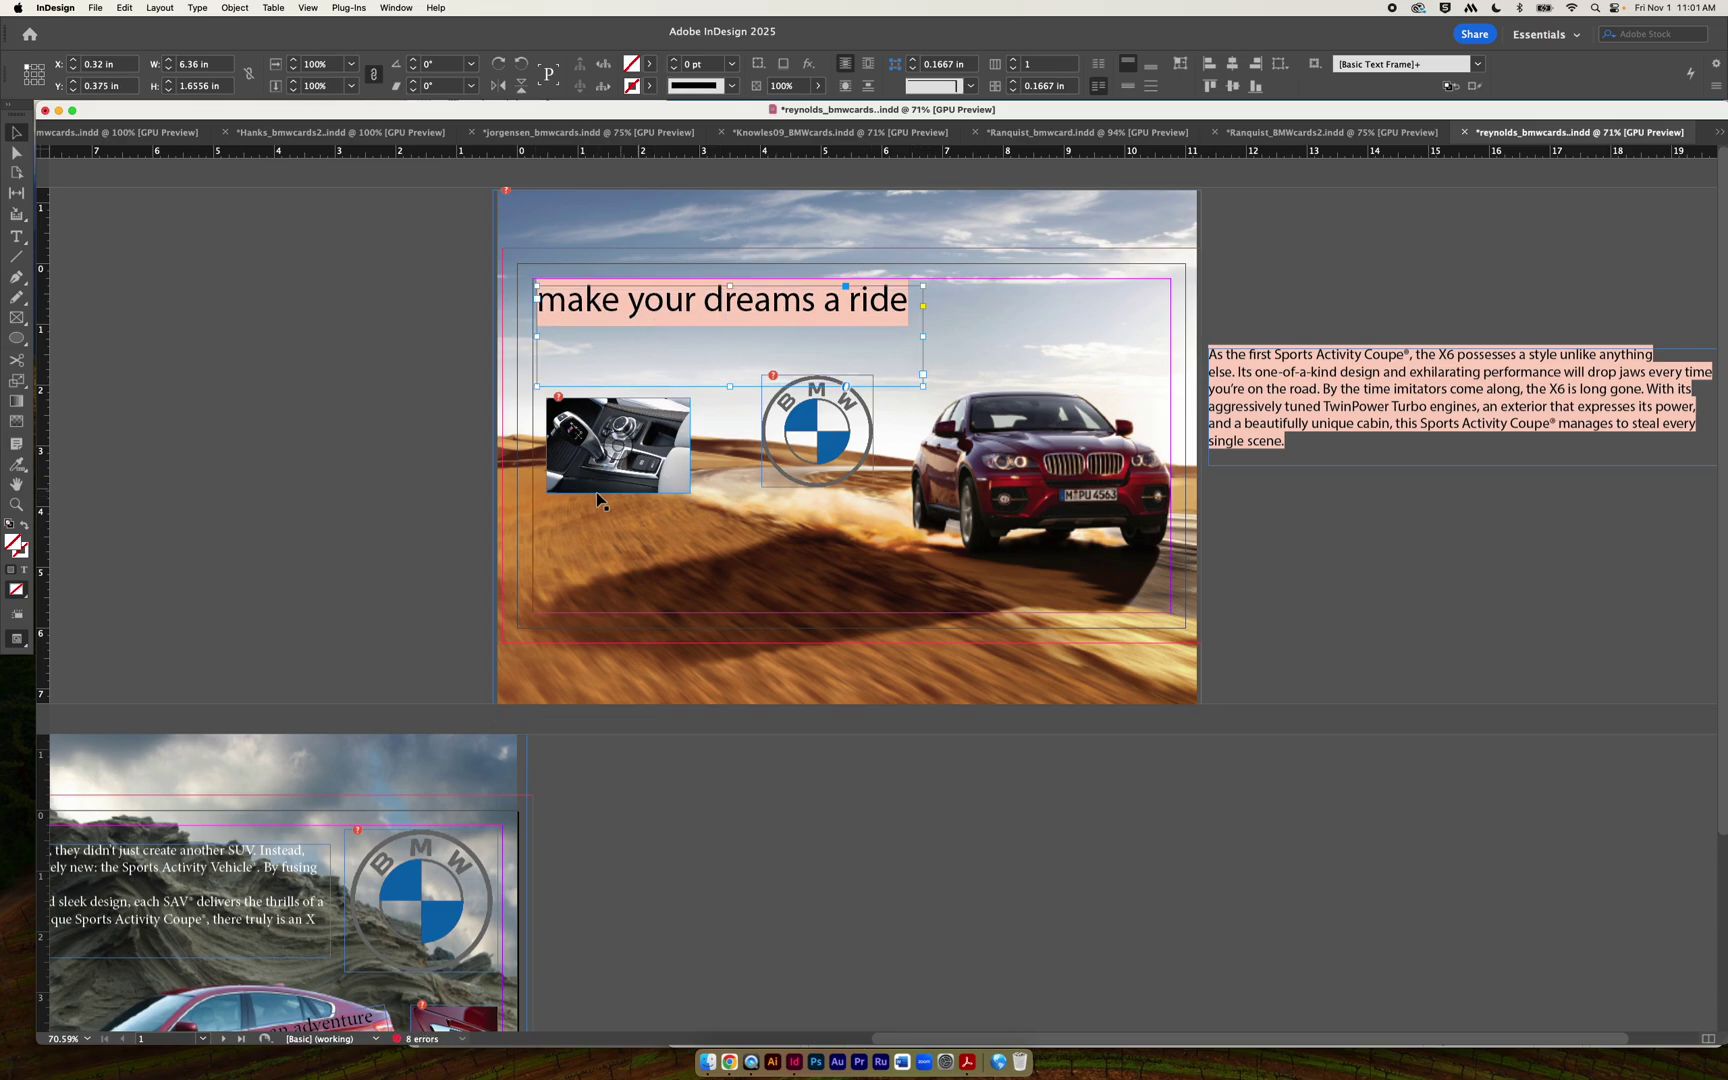
Shrink the BMW logo to about 1.48 in wide in the lower-left margin corner and place the interior photo beside it.
left_click_drag(899, 640, 1075, 596)
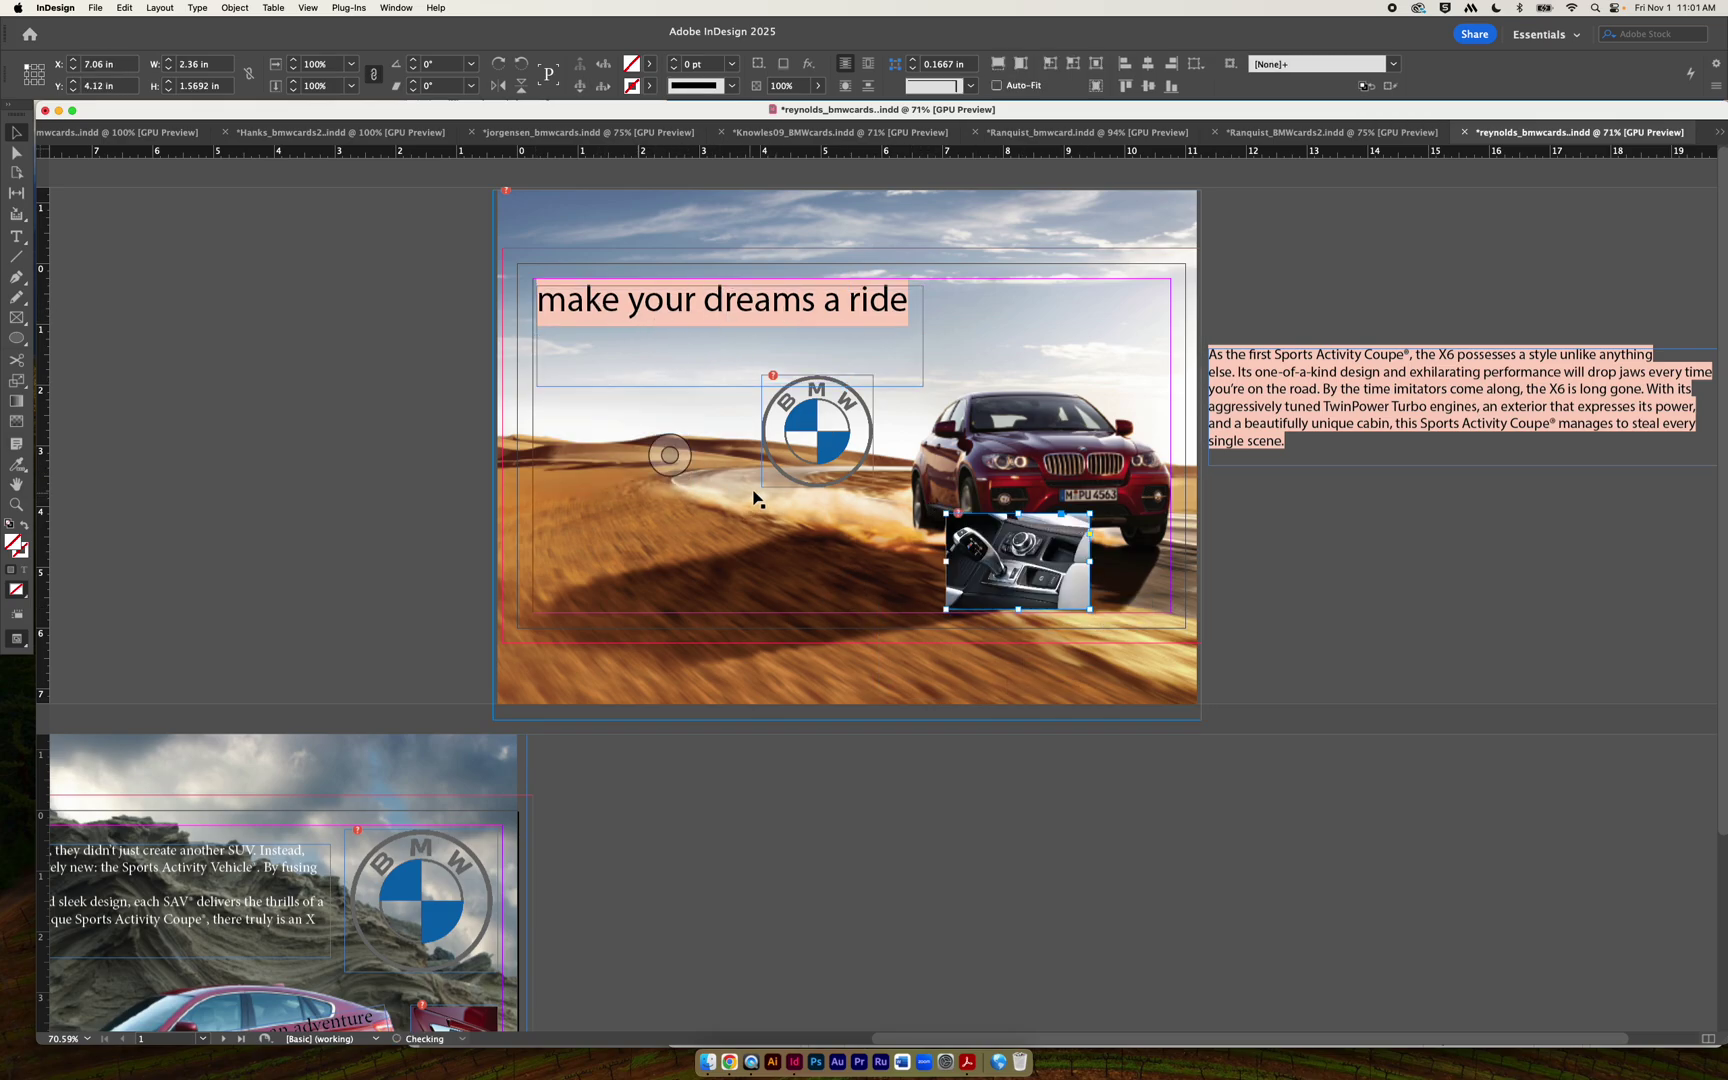
left_click_drag(839, 449, 614, 570)
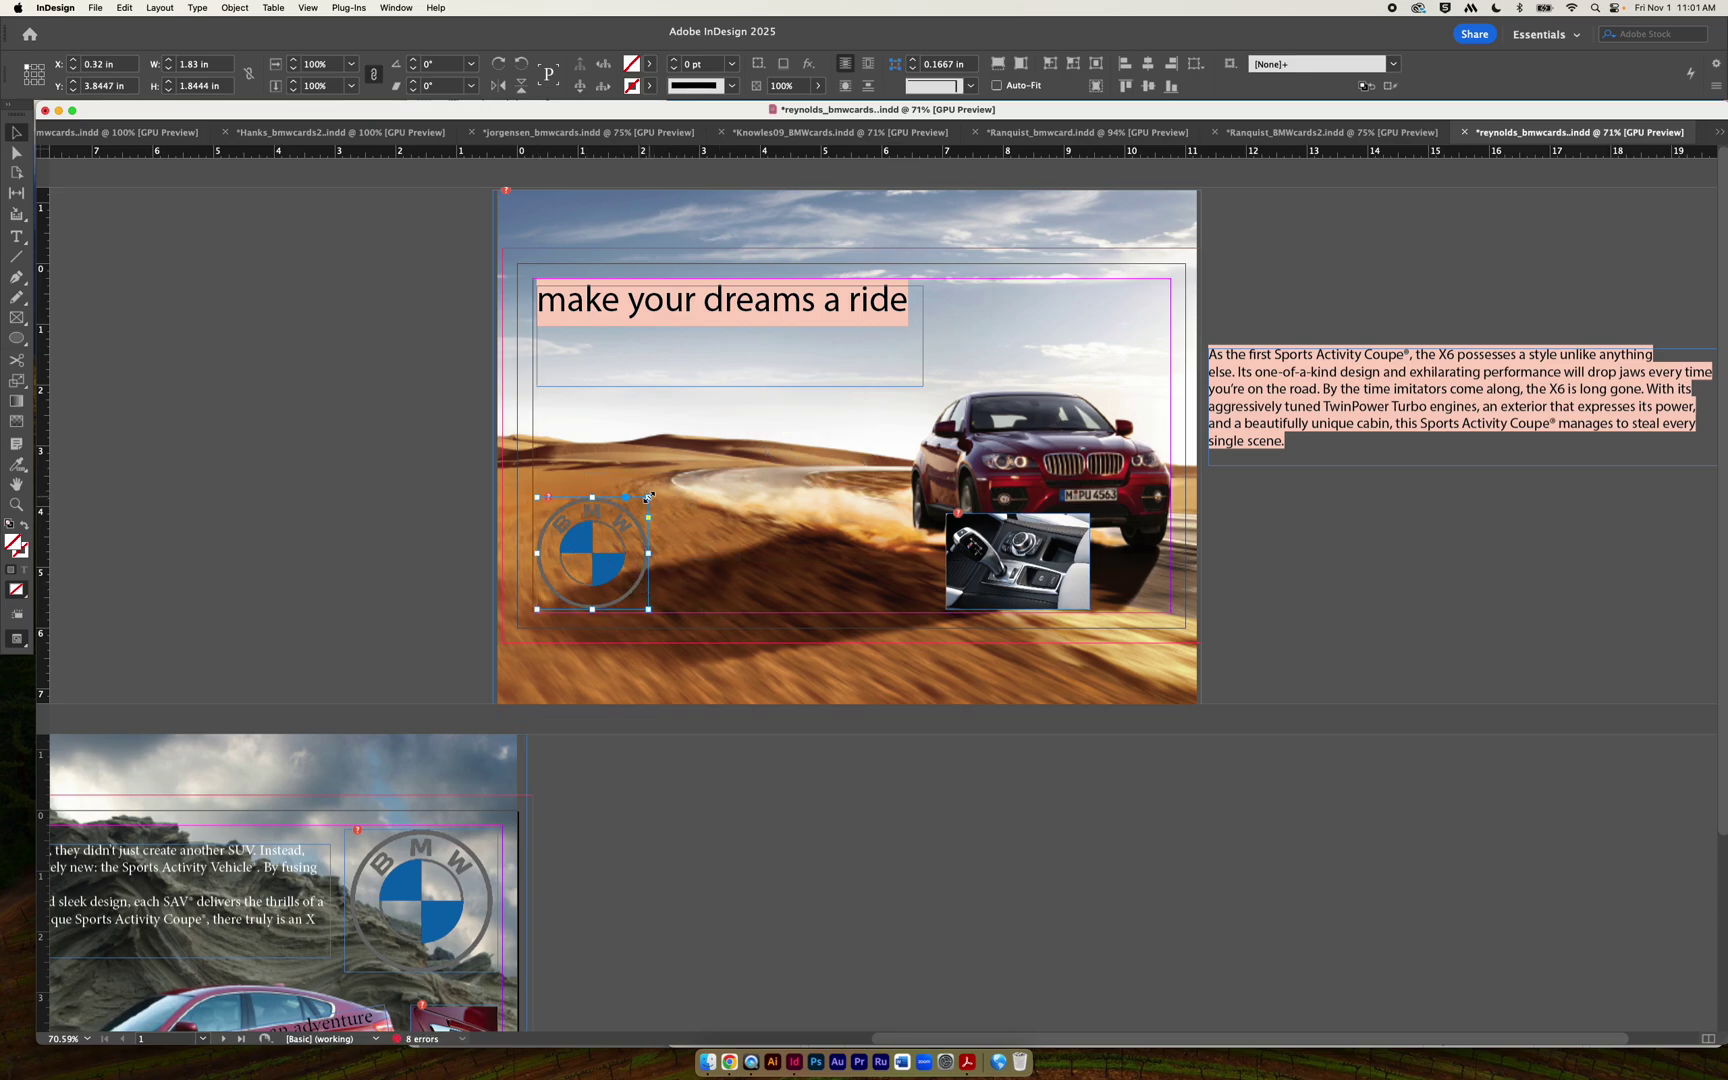
left_click_drag(648, 496, 627, 518)
left_click(1328, 757)
left_click_drag(1060, 574, 761, 580)
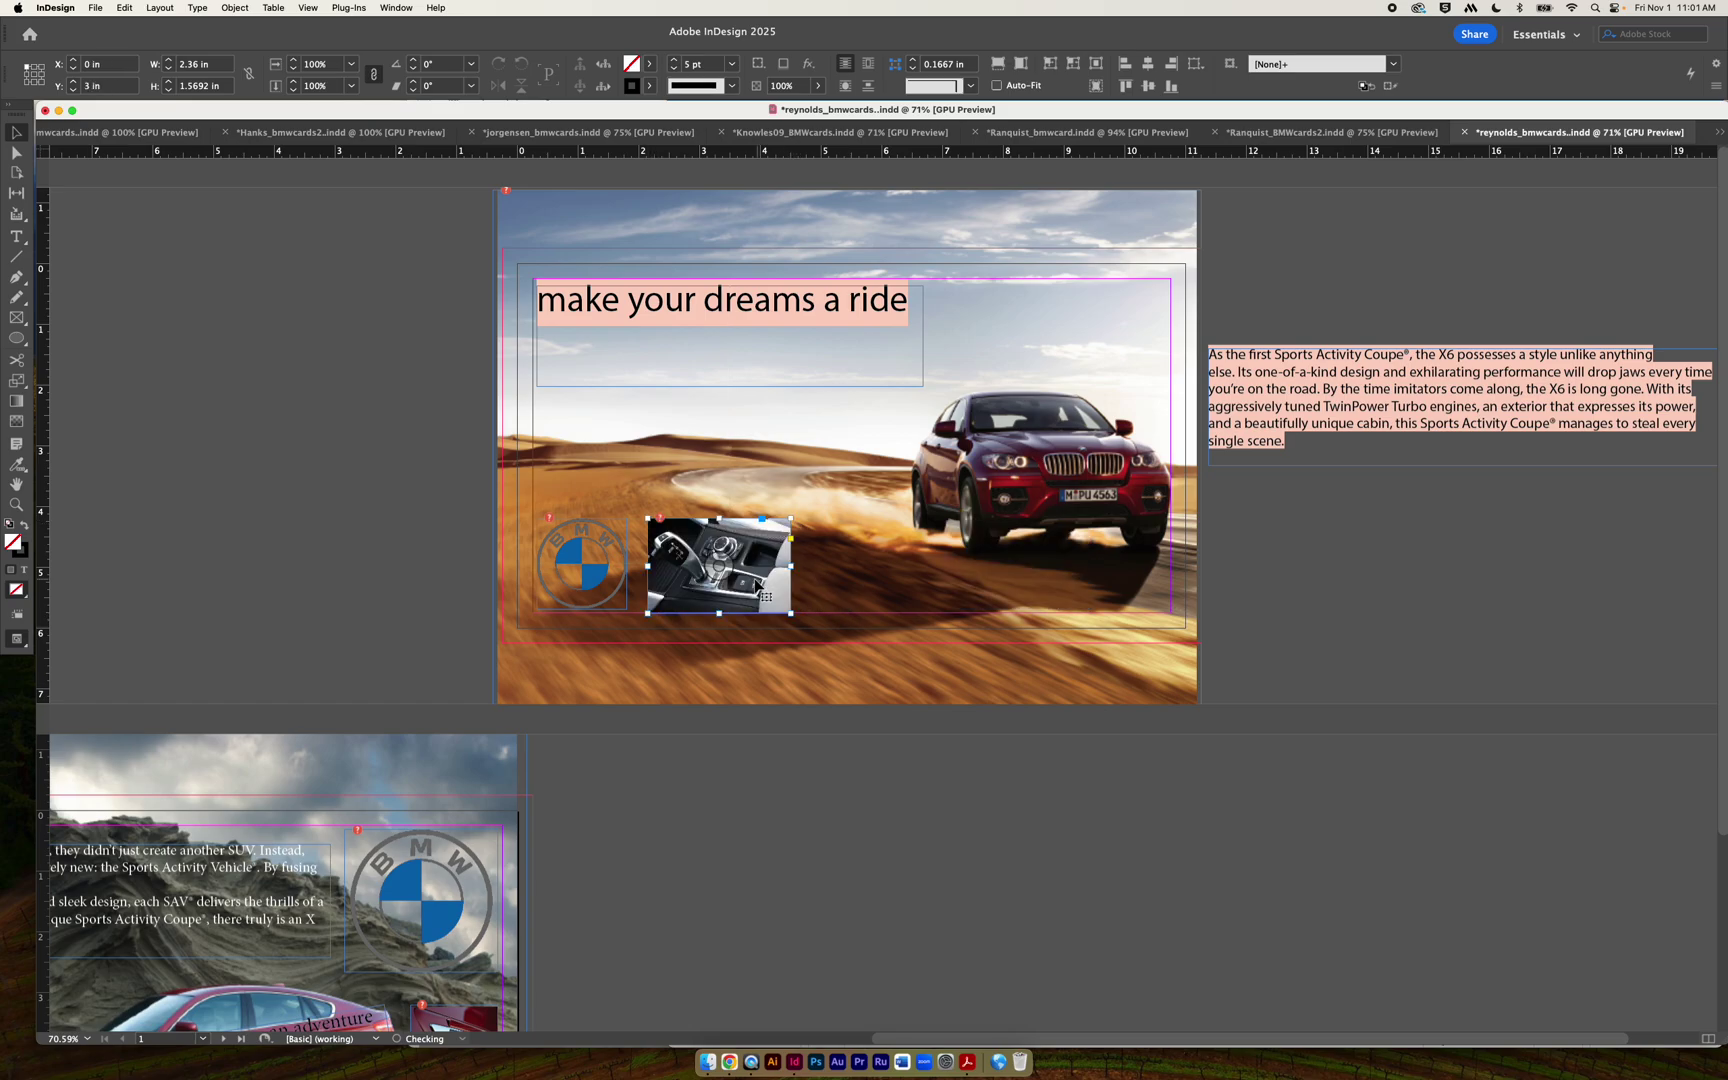
left_click(971, 782)
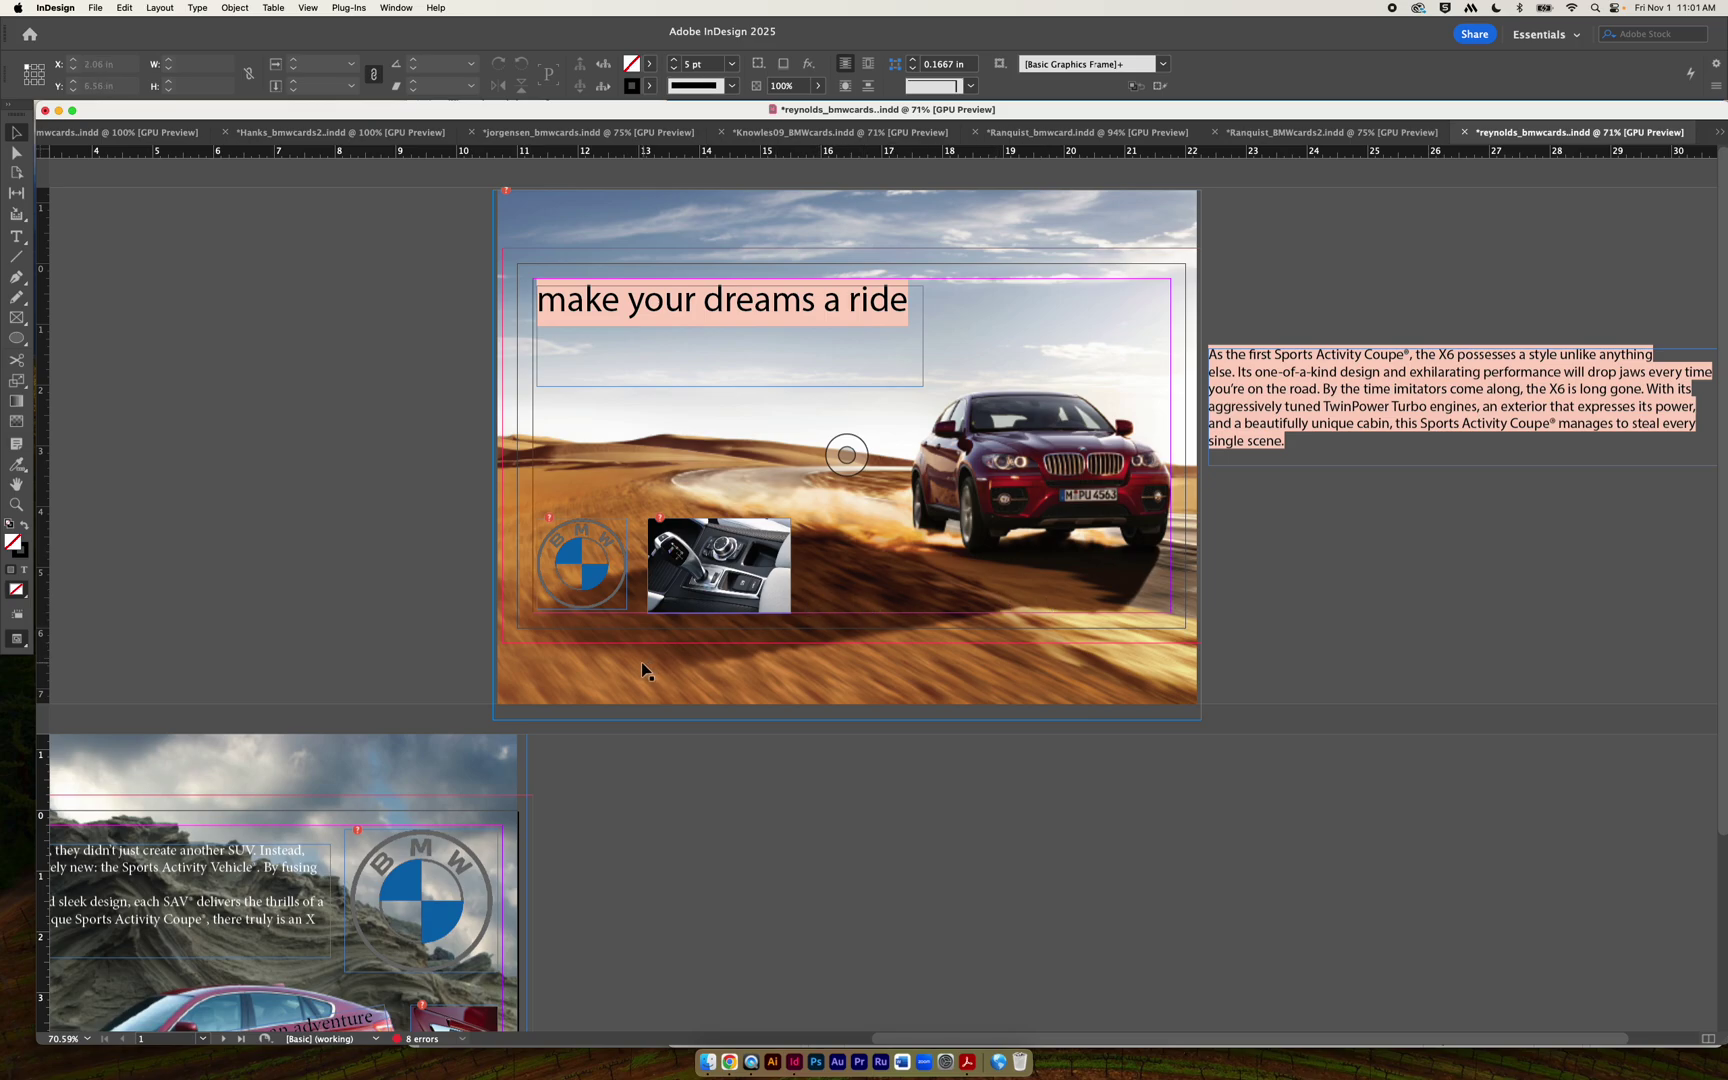
Move the BMW logo to the upper-right margin corner at about 1.26 in wide, and the interior photo to the lower-left margin corner.
left_click_drag(597, 585, 1093, 354)
key("super+z")
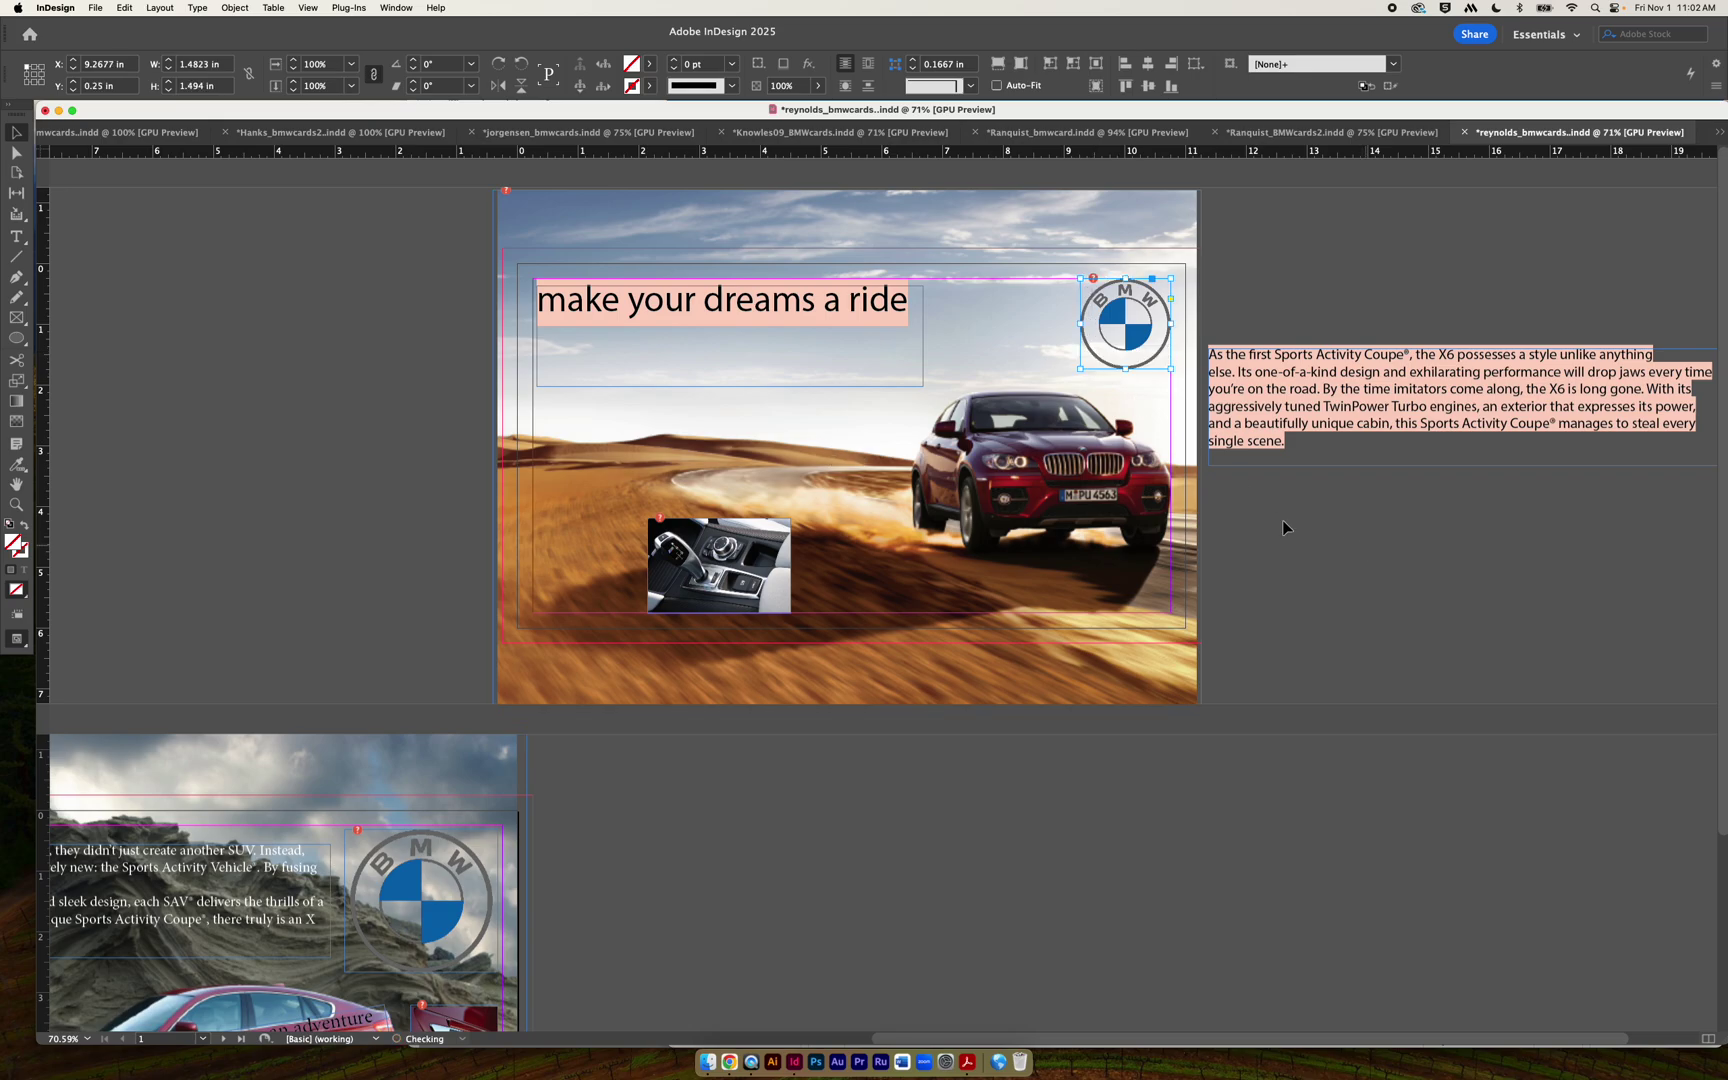
left_click_drag(1082, 370, 1096, 357)
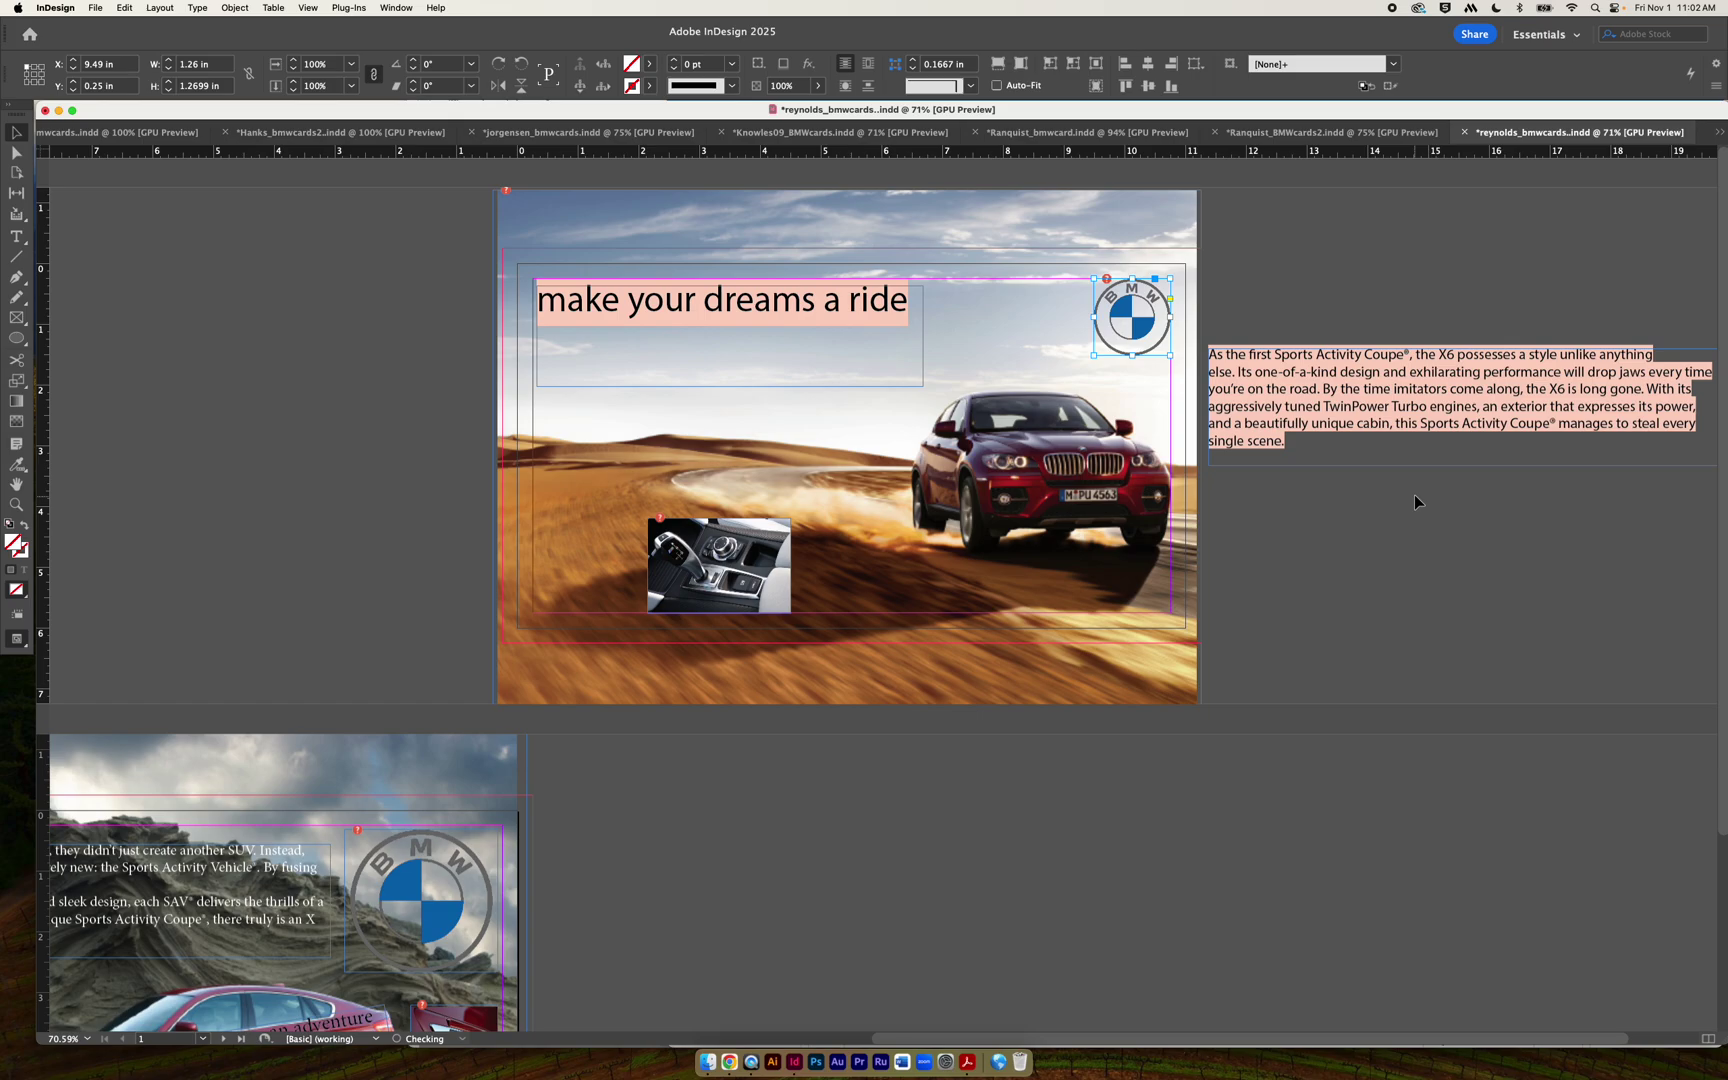
left_click_drag(770, 576, 656, 580)
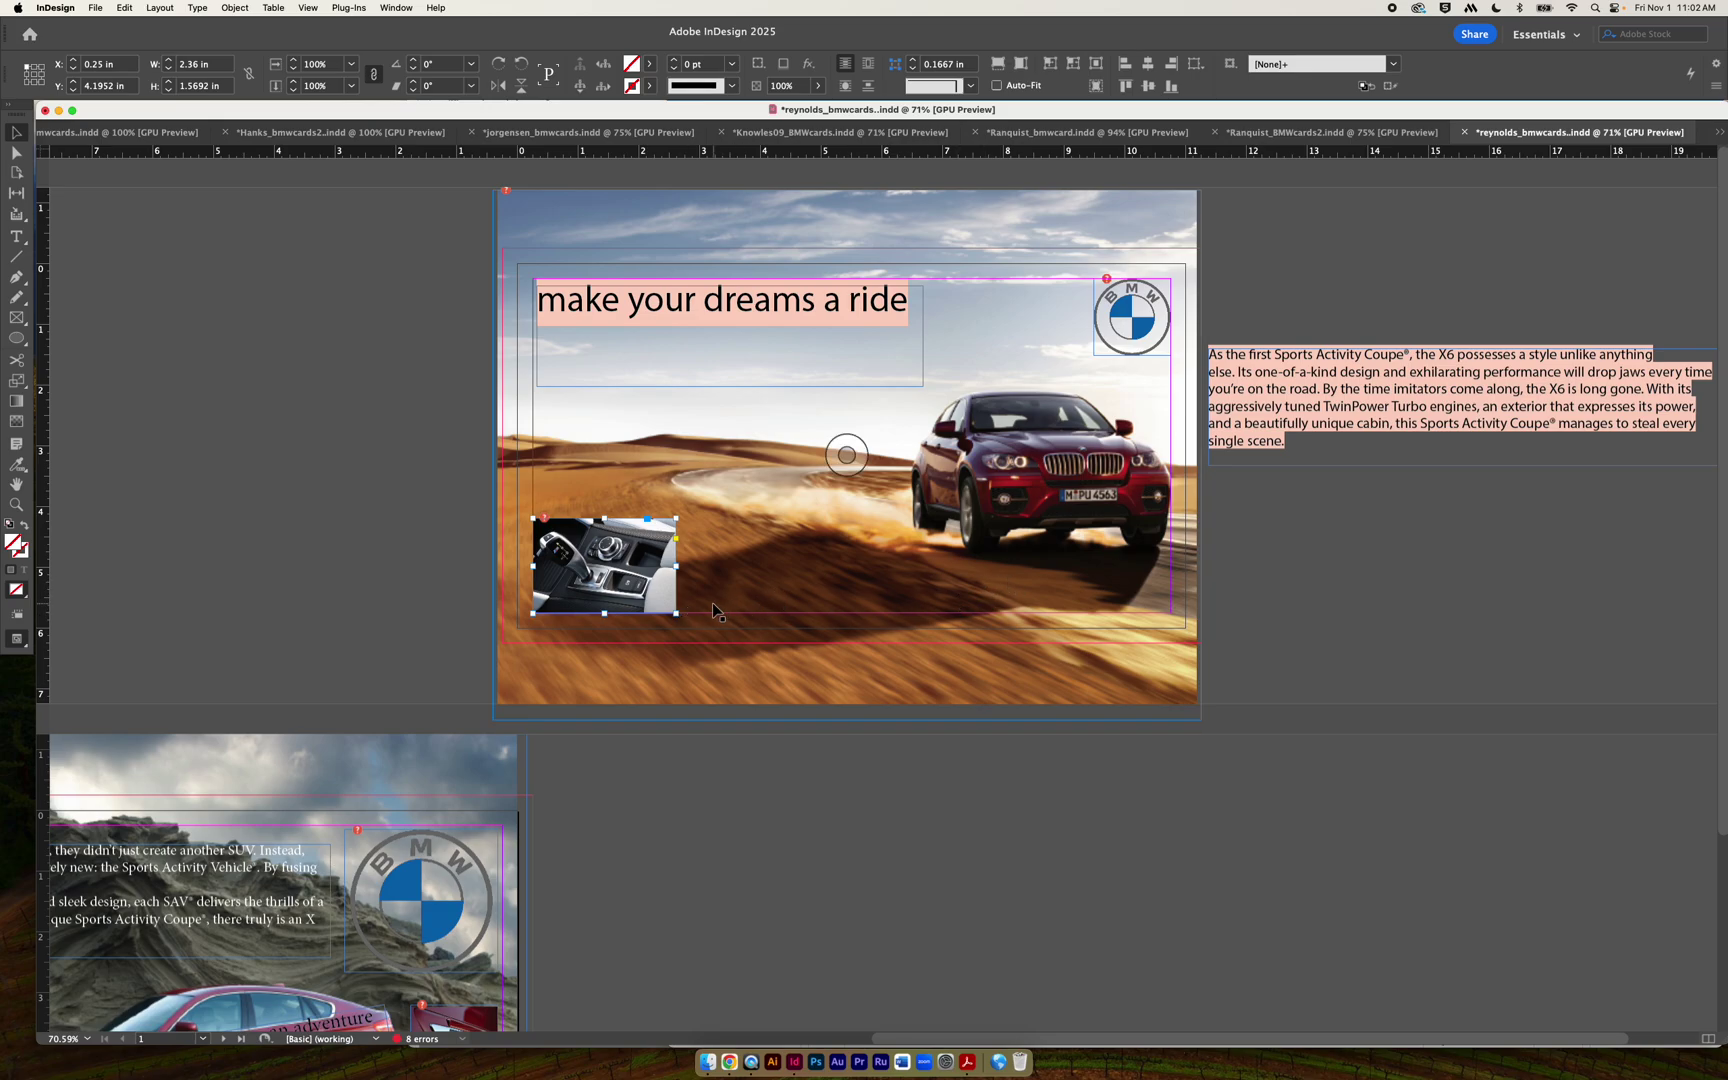
left_click(377, 456)
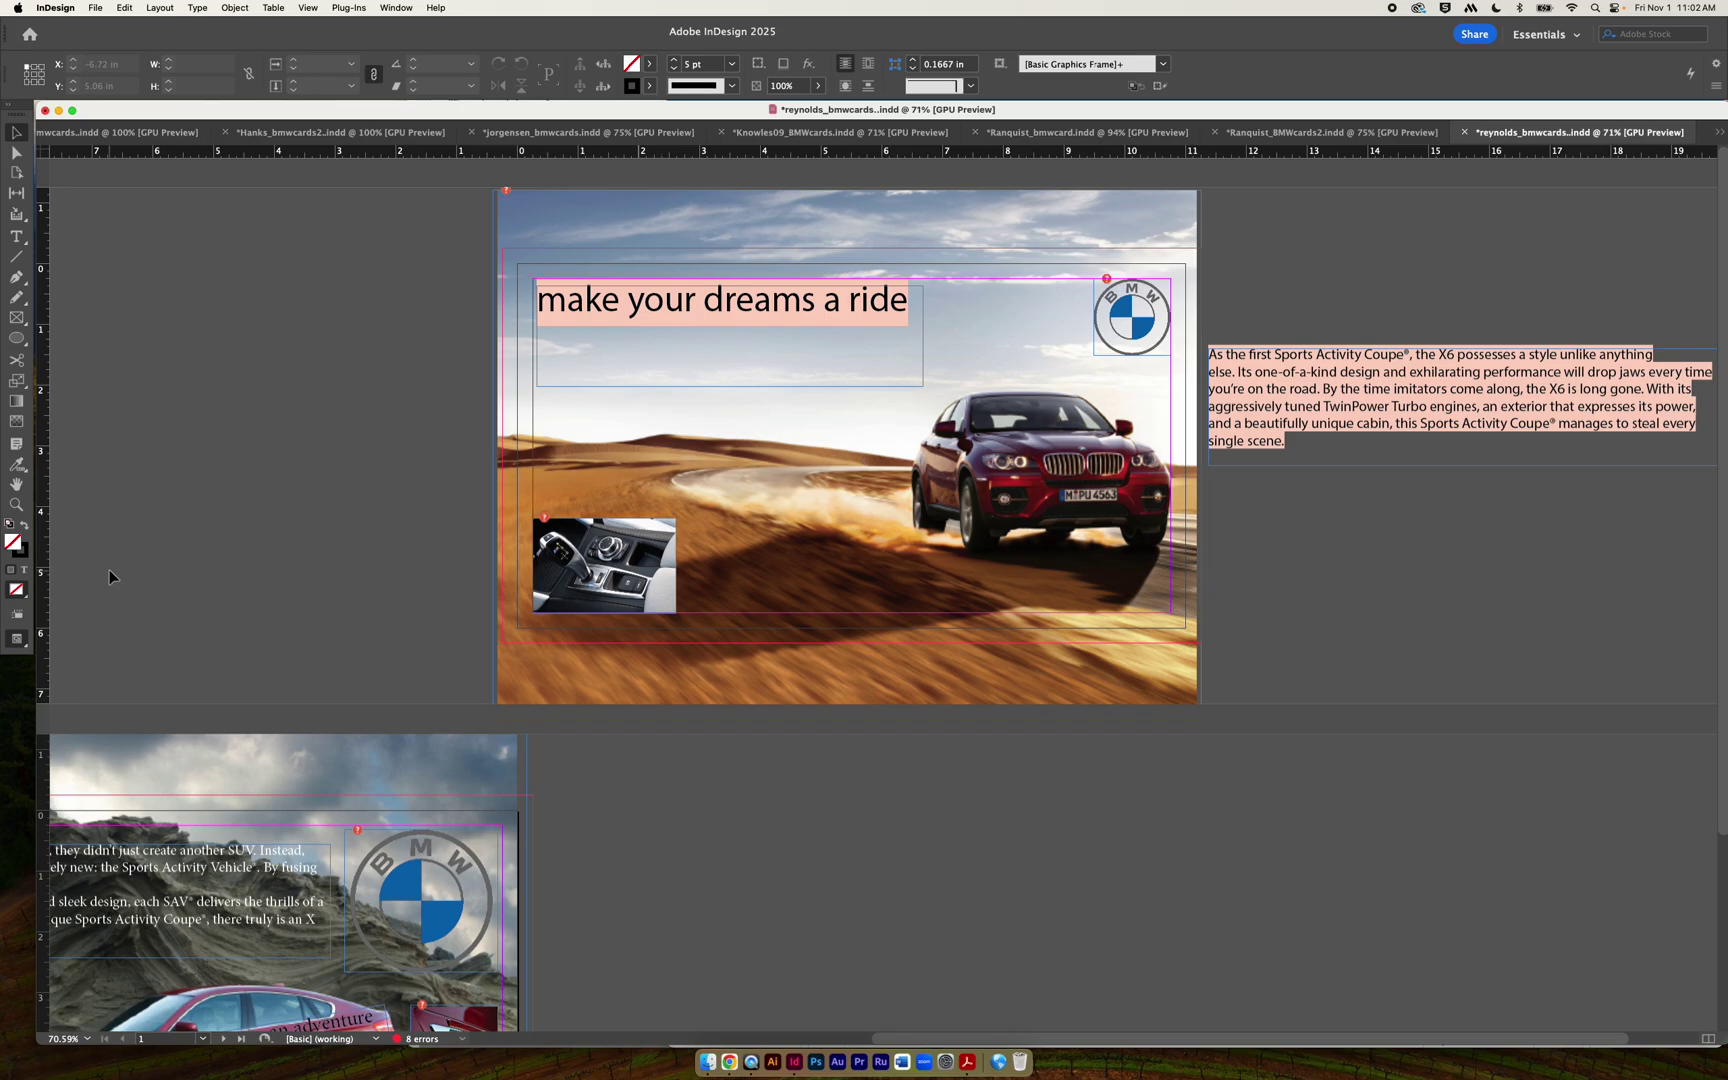
Delete the body paragraph about the X5 from the rocky-landscape card on page 2.
scroll(339, 503, "left", 2)
scroll(339, 503, "down", 1)
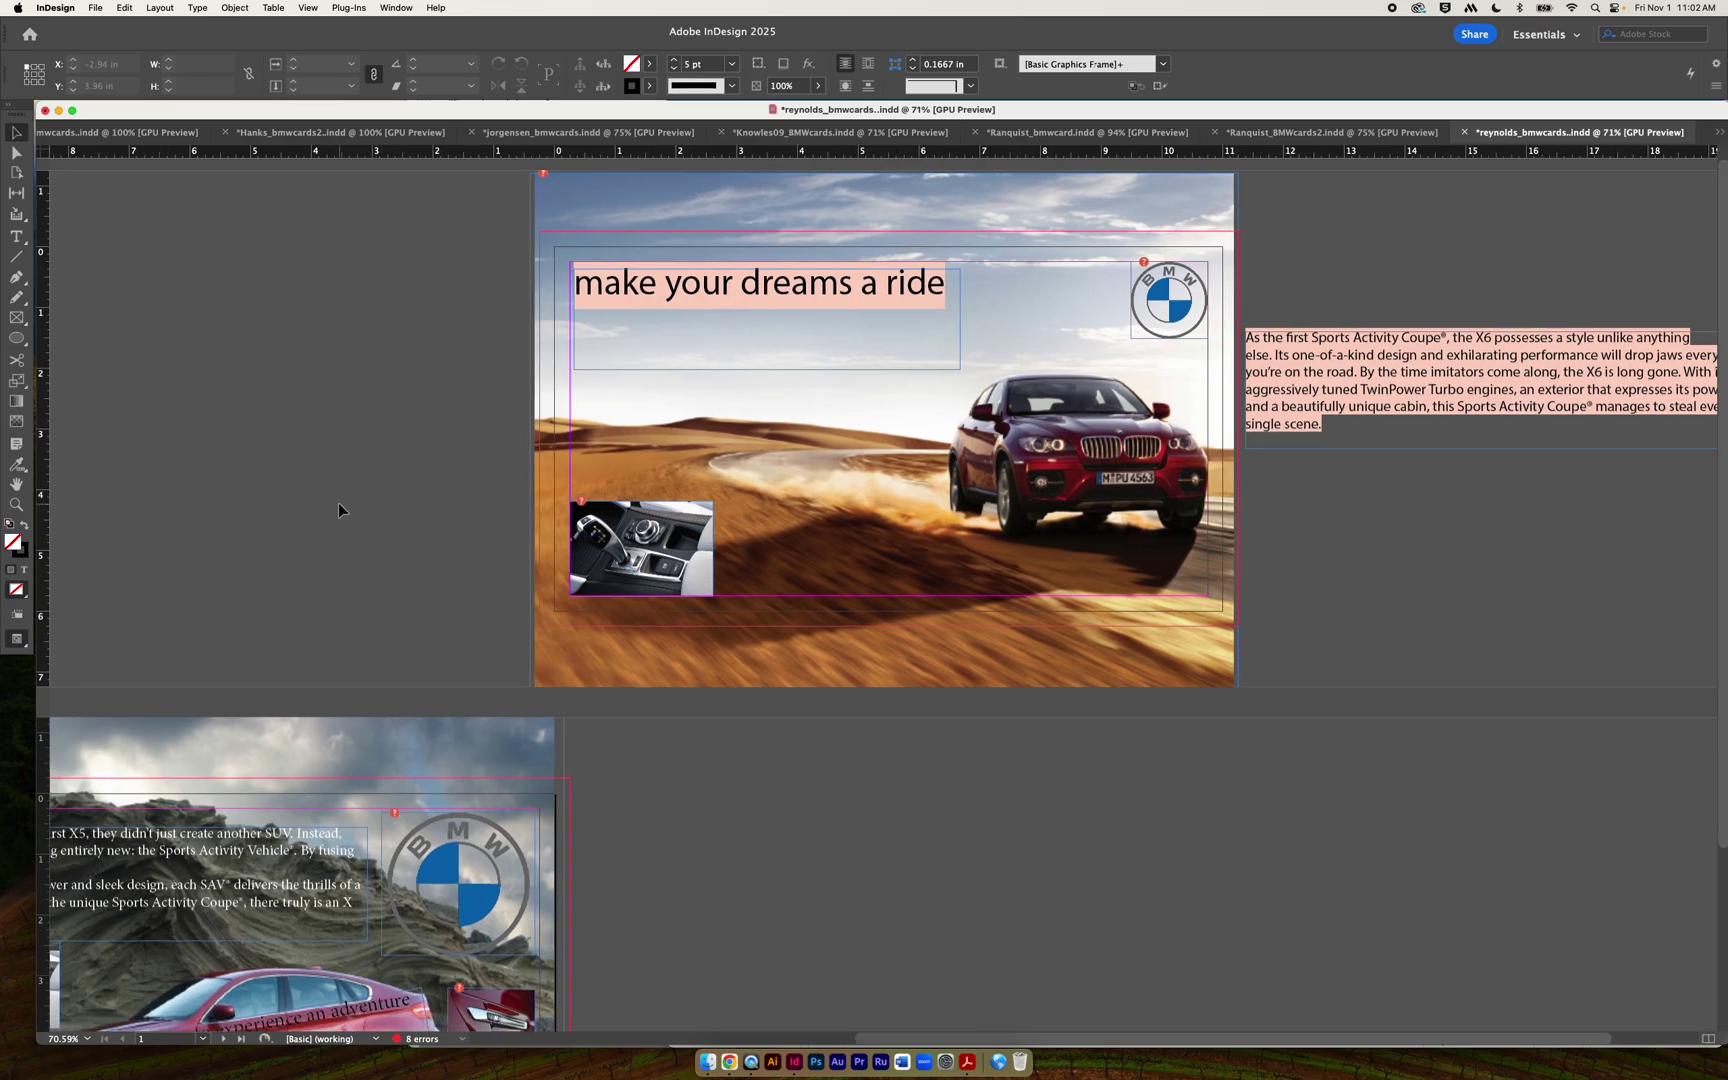
scroll(338, 505, "left", 8)
scroll(338, 505, "down", 5)
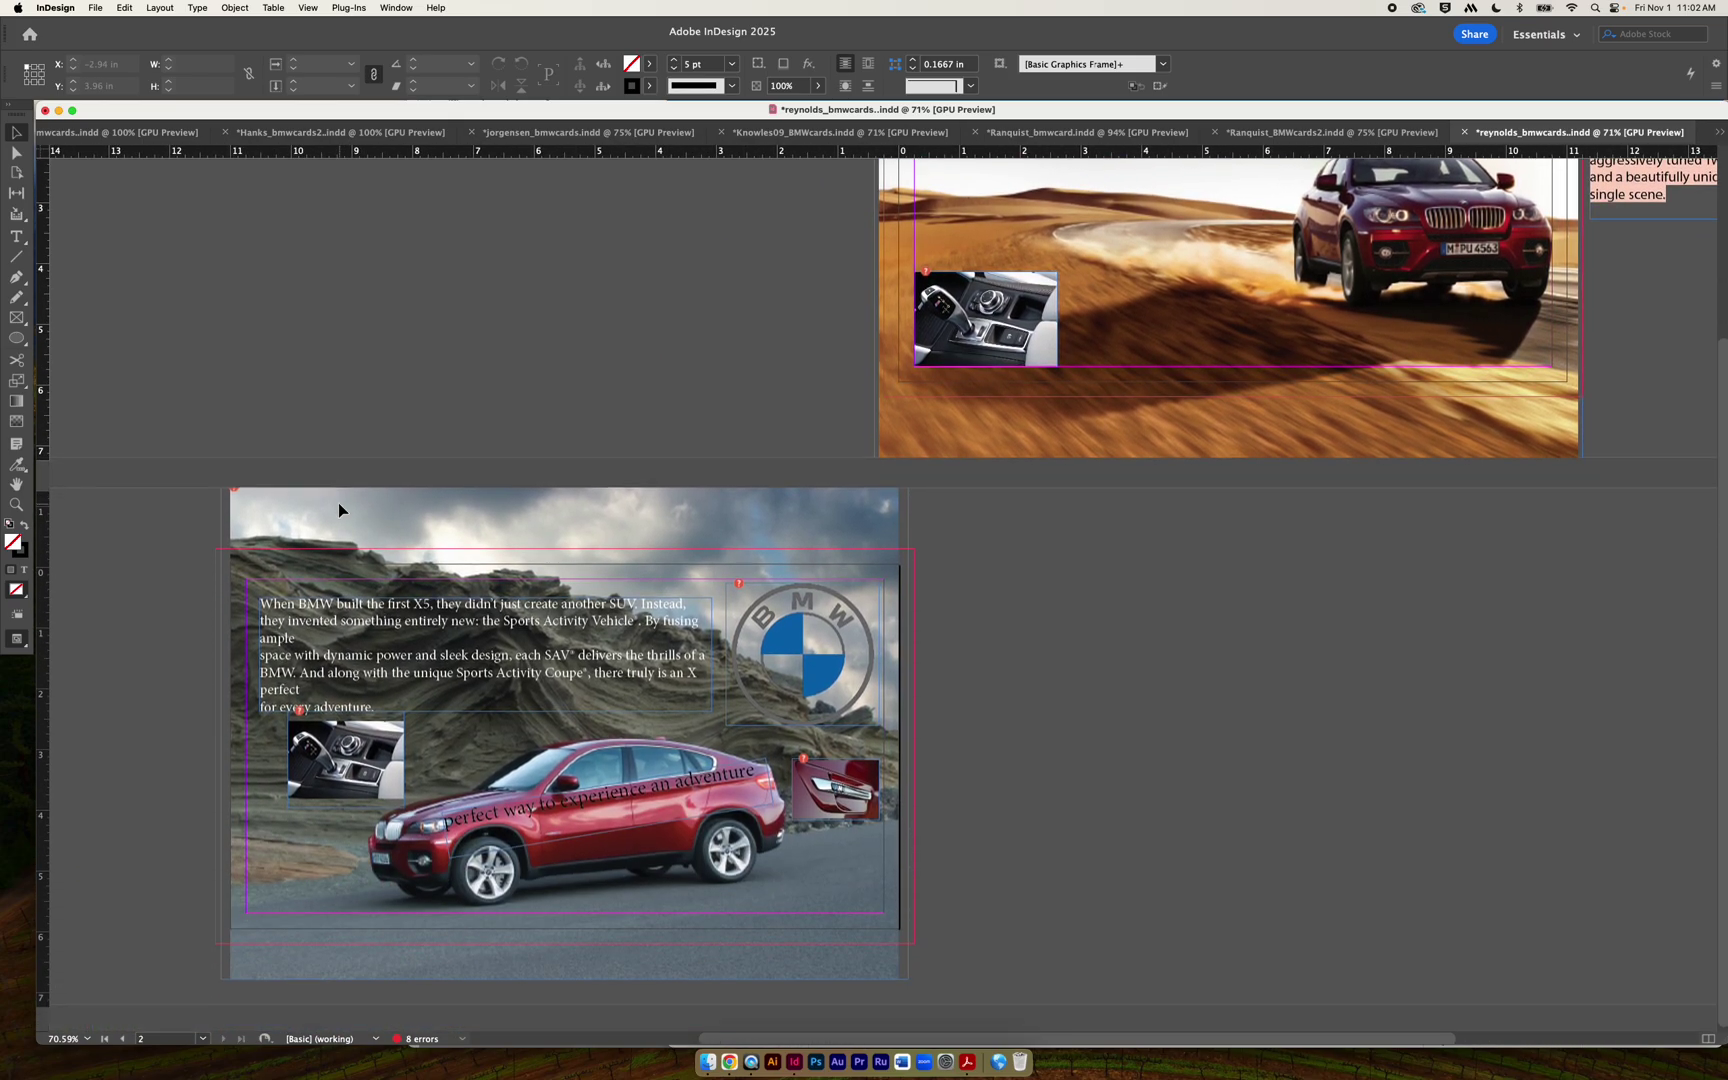
scroll(338, 505, "left", 2)
scroll(340, 511, "left", 2)
scroll(338, 503, "left", 1)
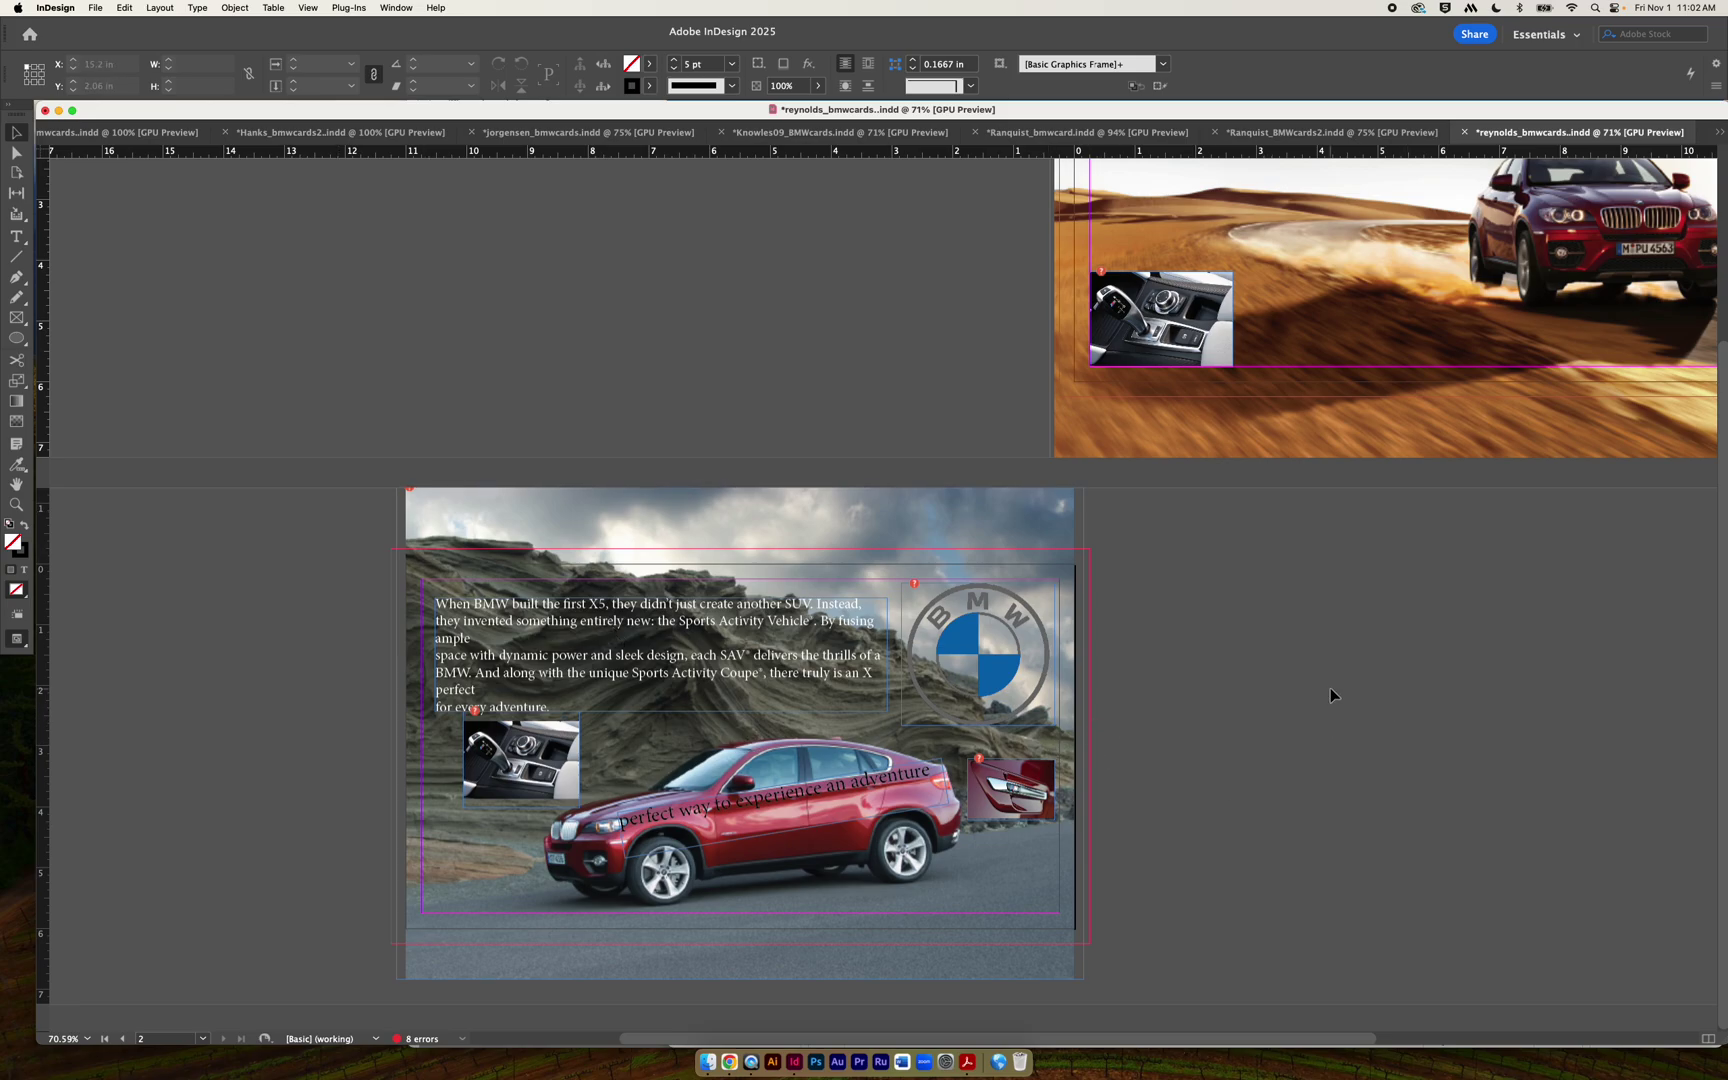
left_click(546, 665)
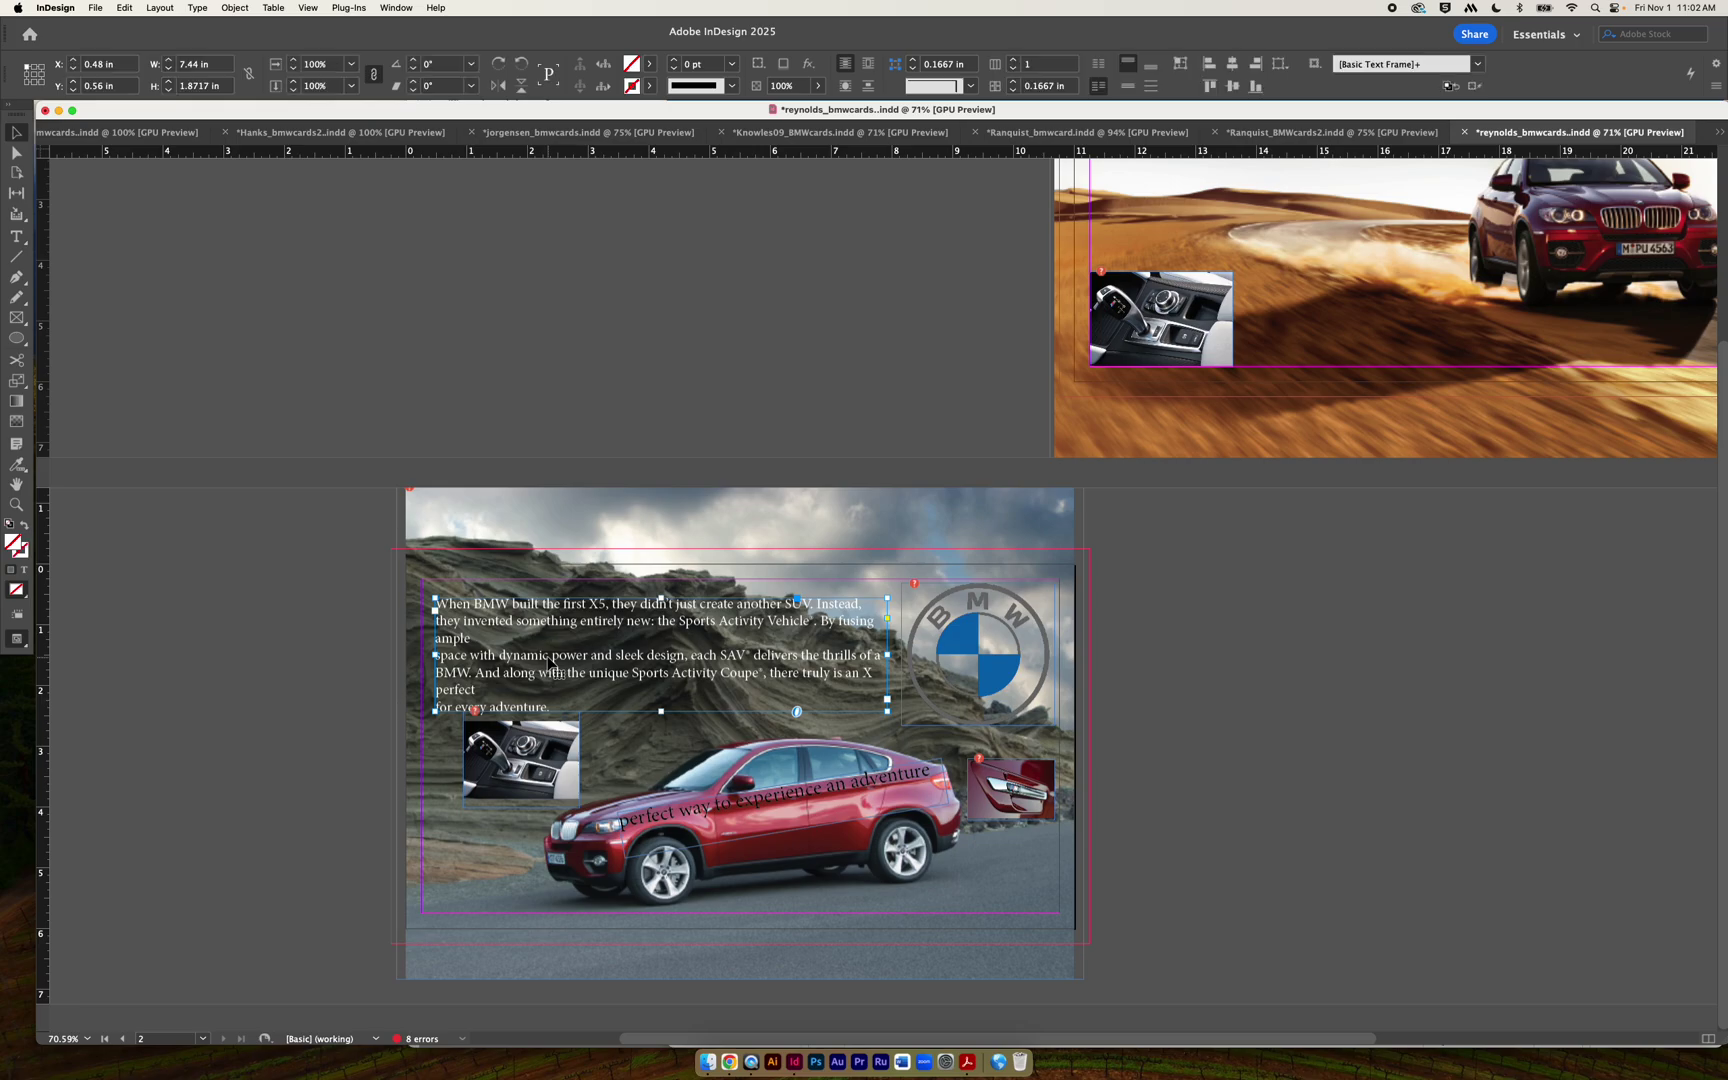
key("Delete")
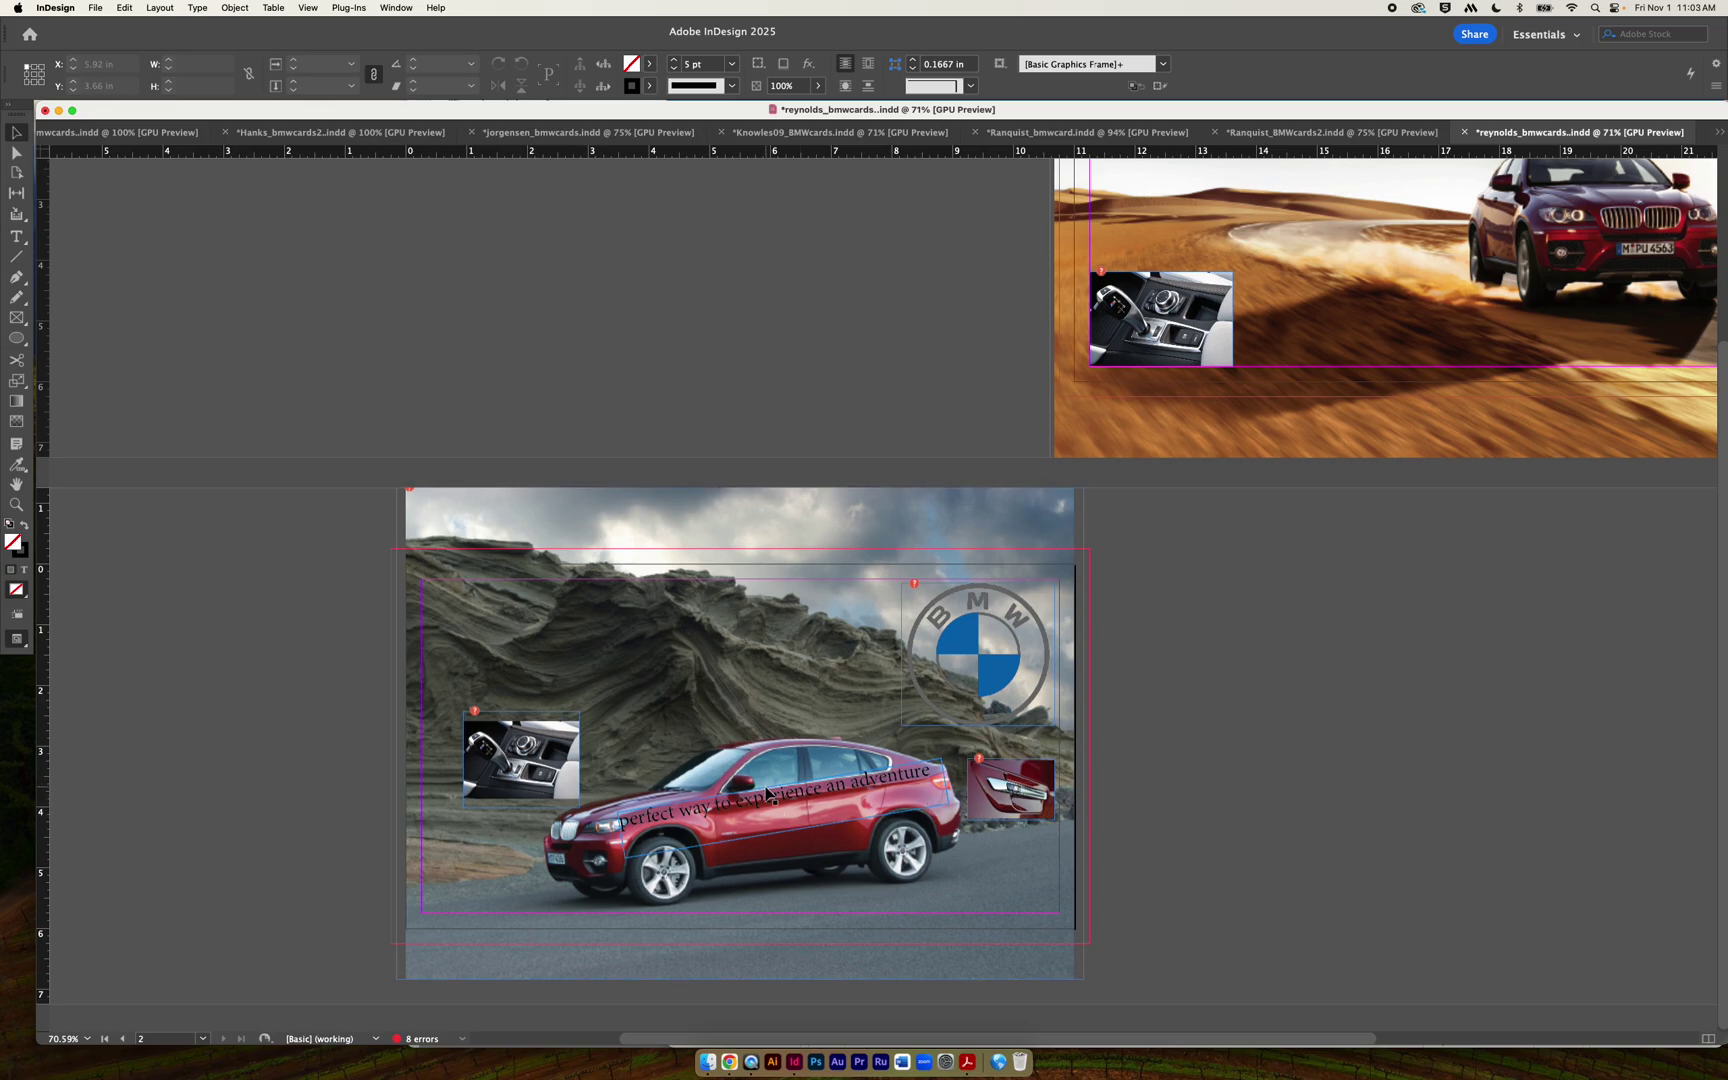
Straighten the slanted "perfect way to experience an adventure" tagline to 0° and move it near page 2's upper-left margin corner.
left_click_drag(769, 806, 570, 632)
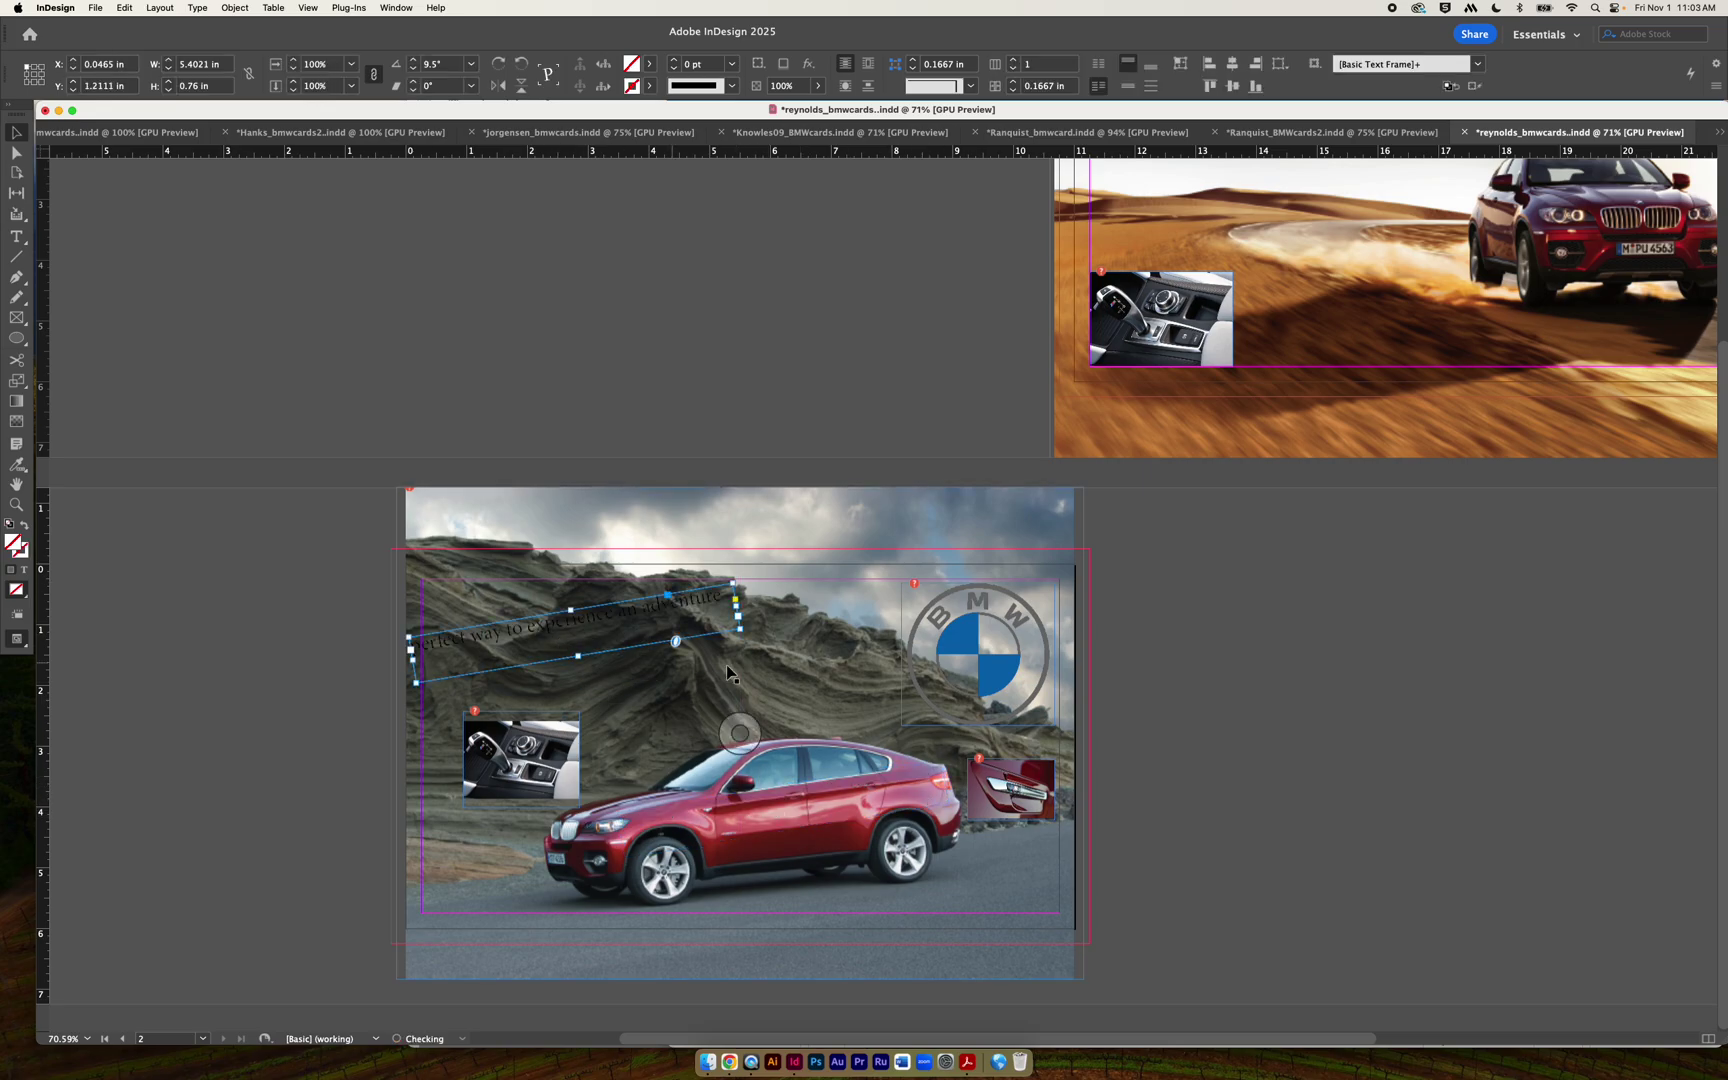
left_click_drag(748, 638, 735, 667)
left_click_drag(634, 630, 675, 530)
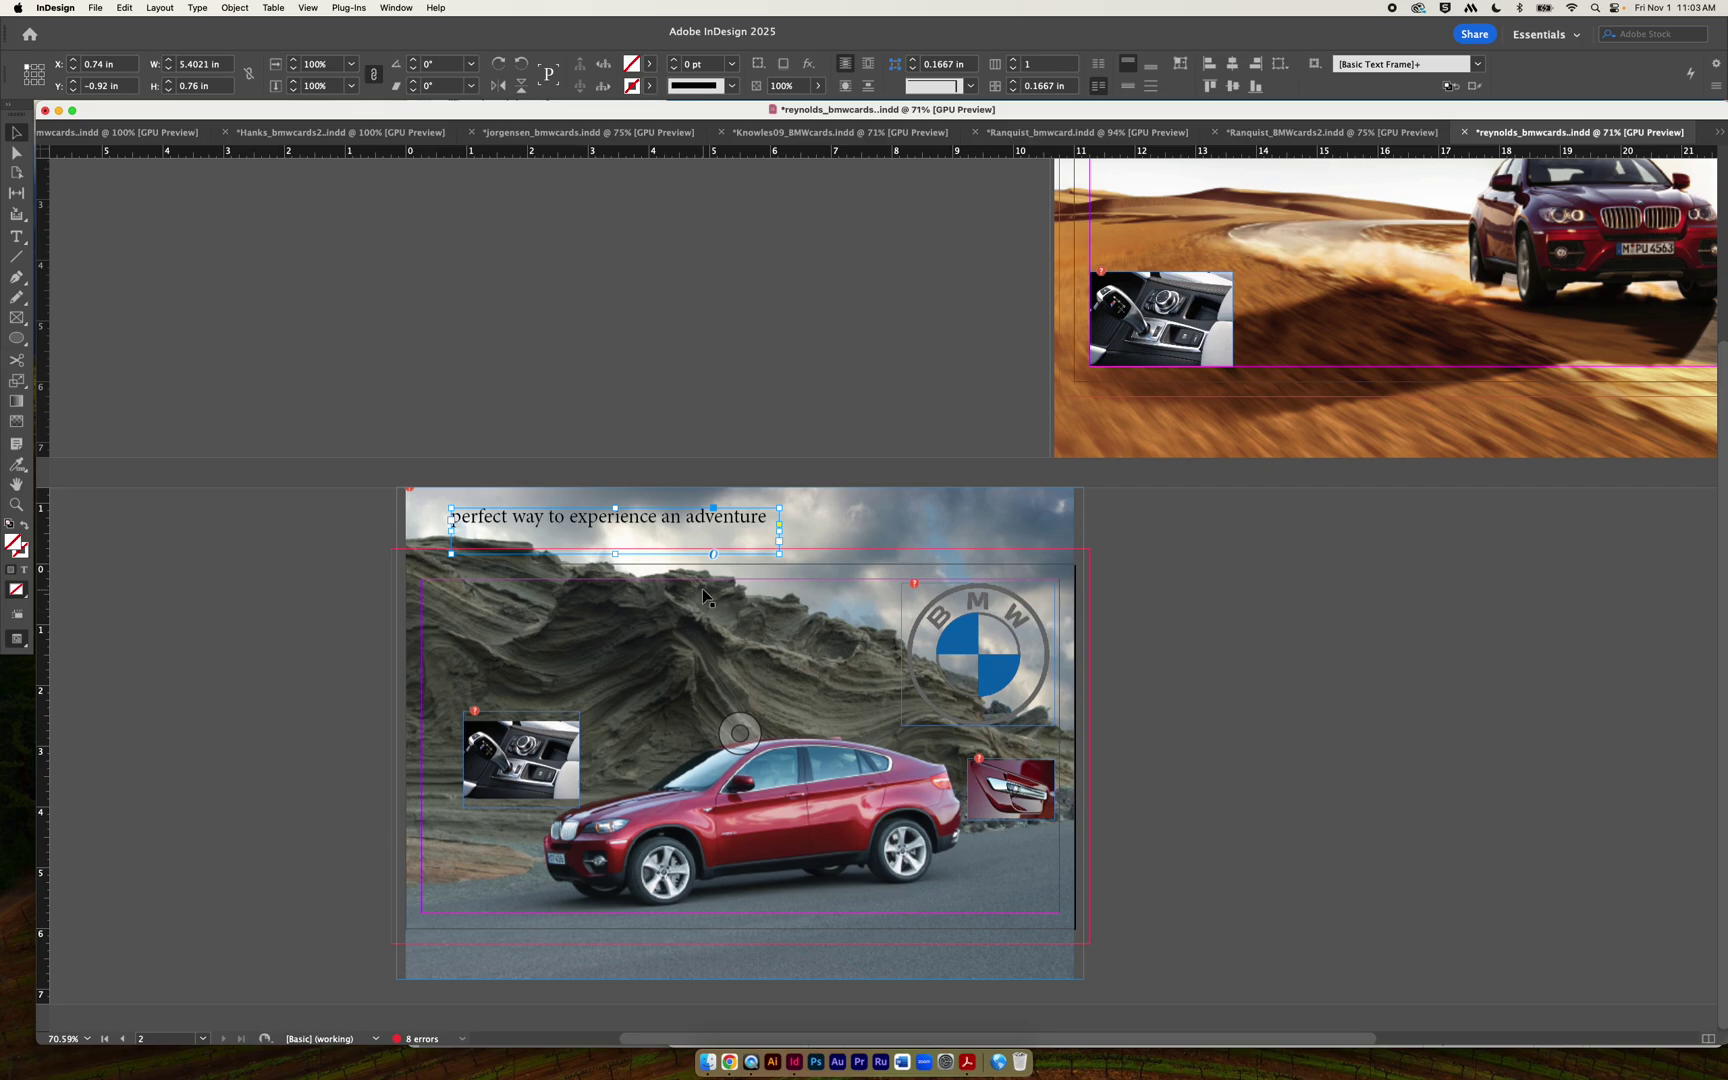
left_click_drag(694, 522, 667, 595)
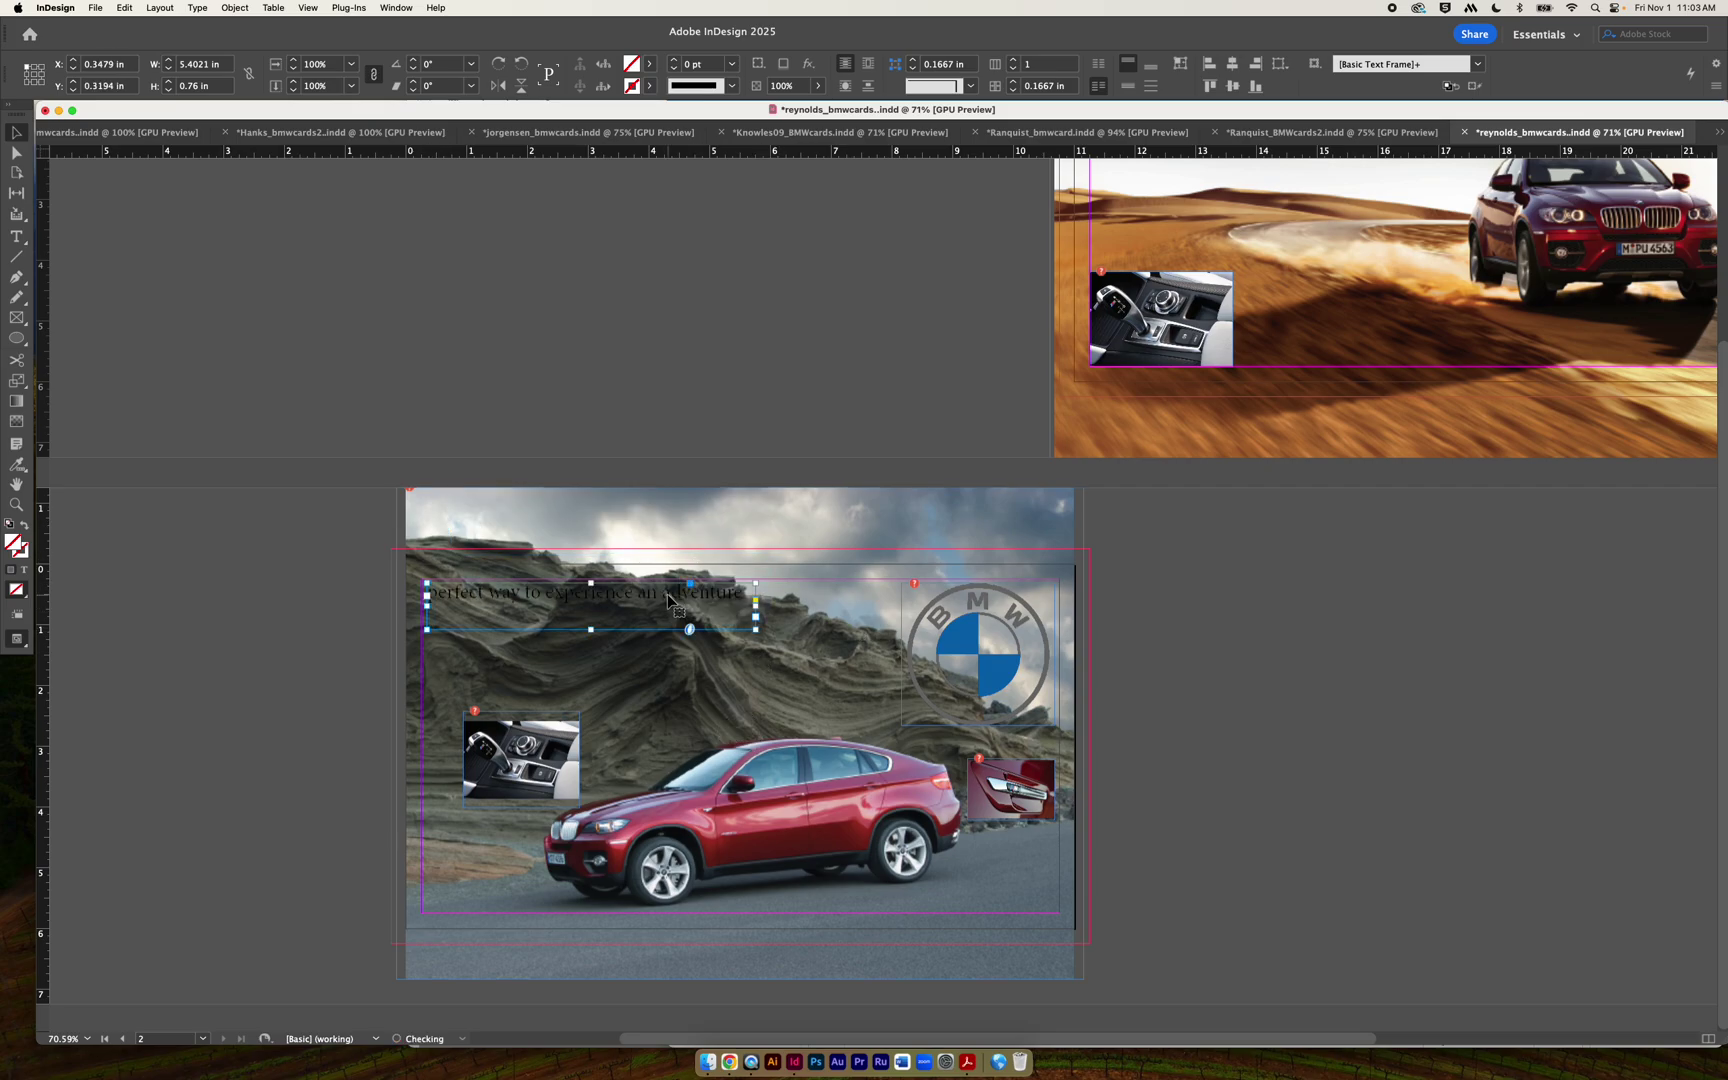
Apply the [Paper] swatch to the tagline's text.
left_click(415, 9)
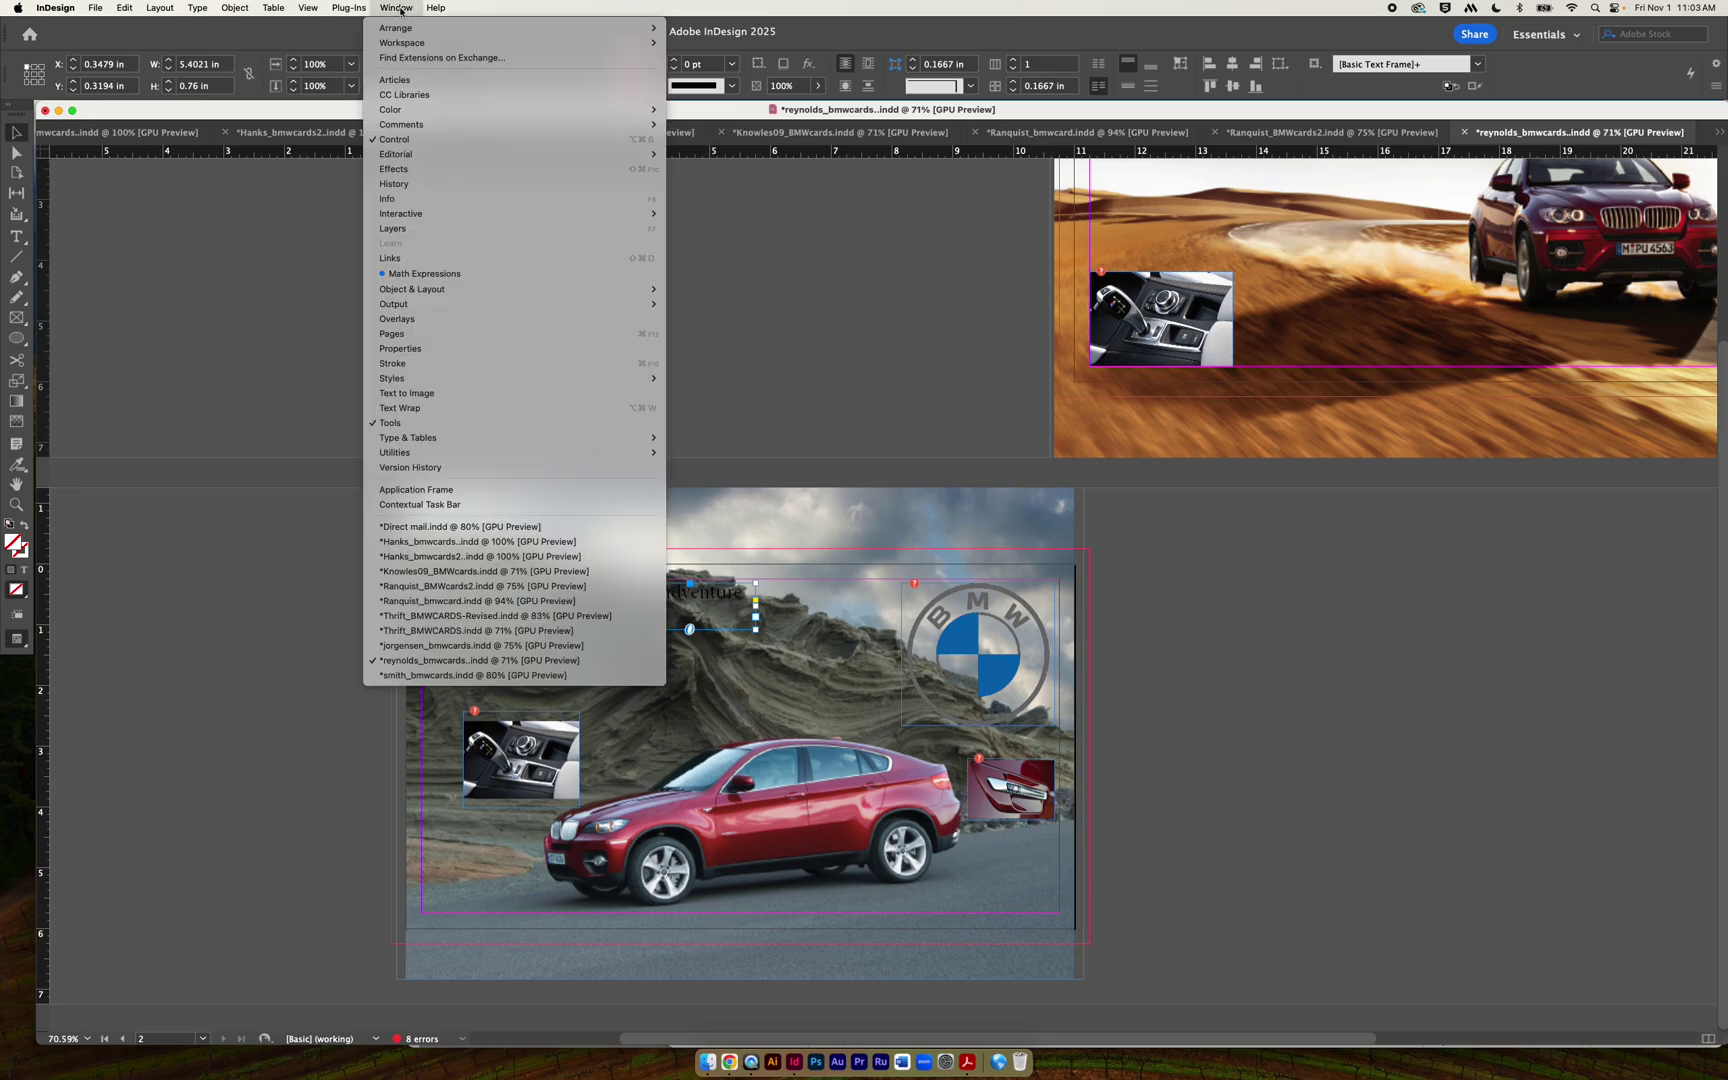
mouse_move(488, 126)
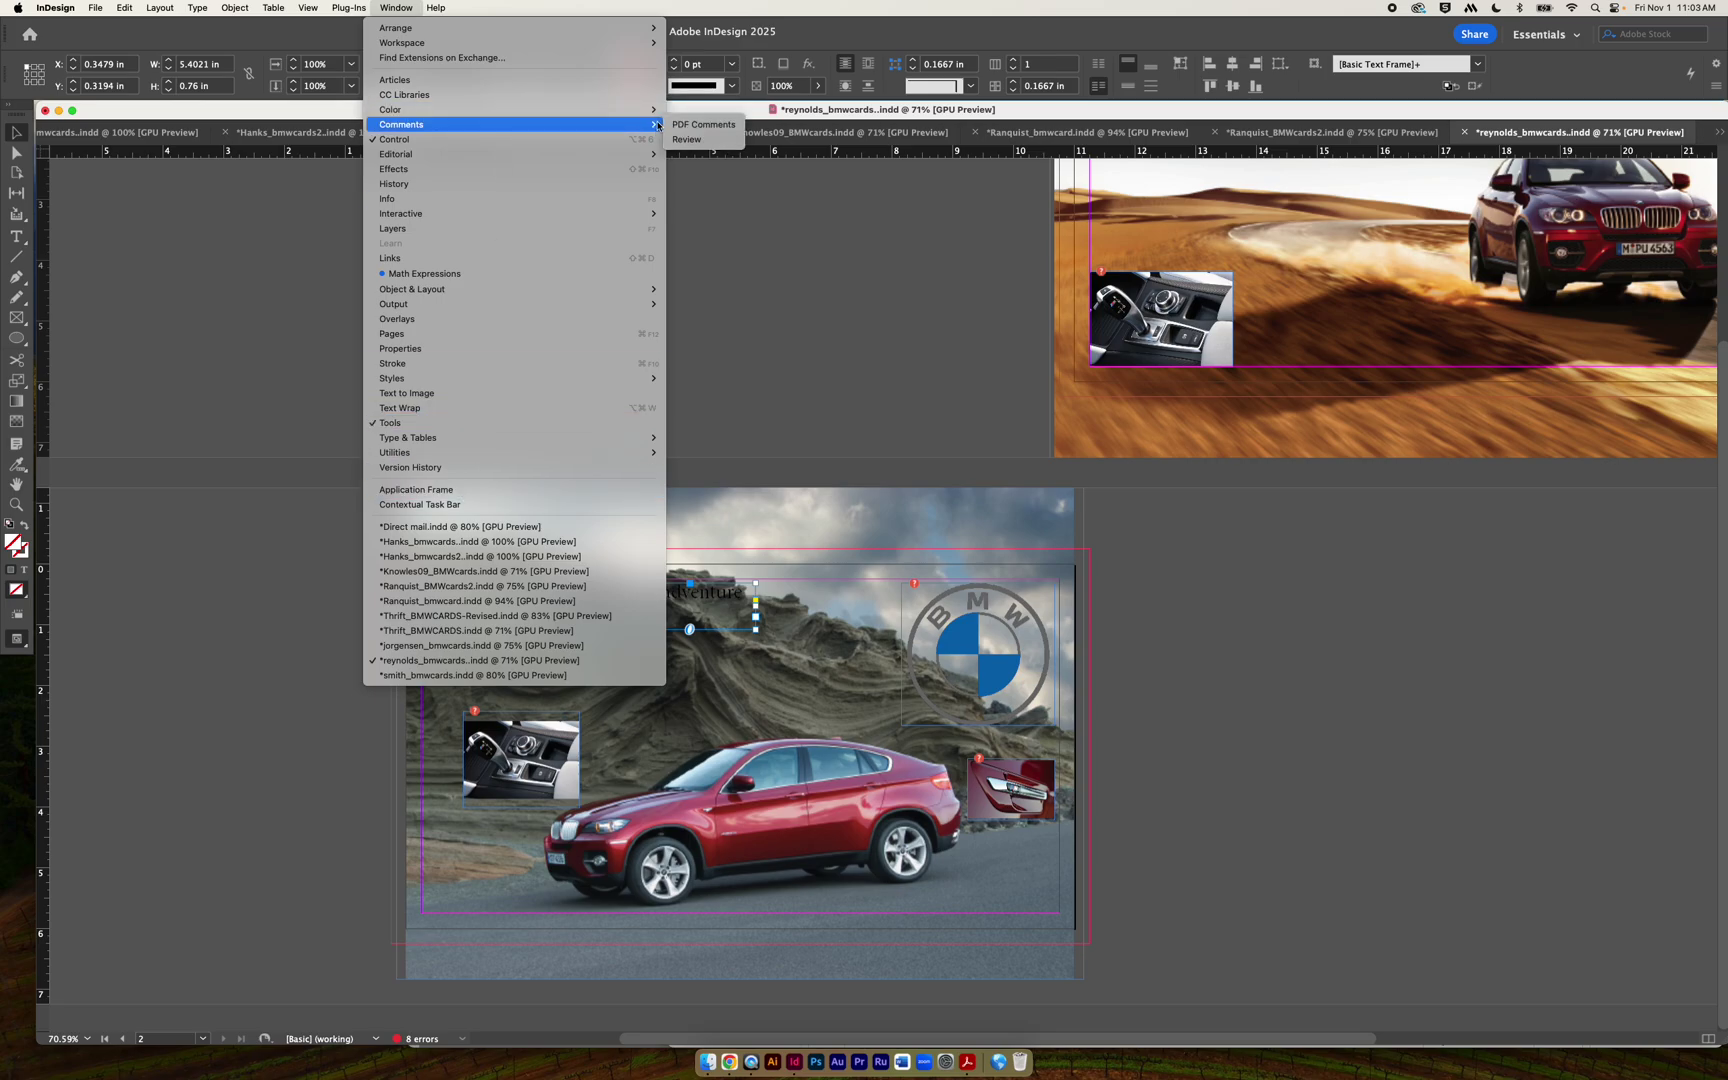
left_click(694, 139)
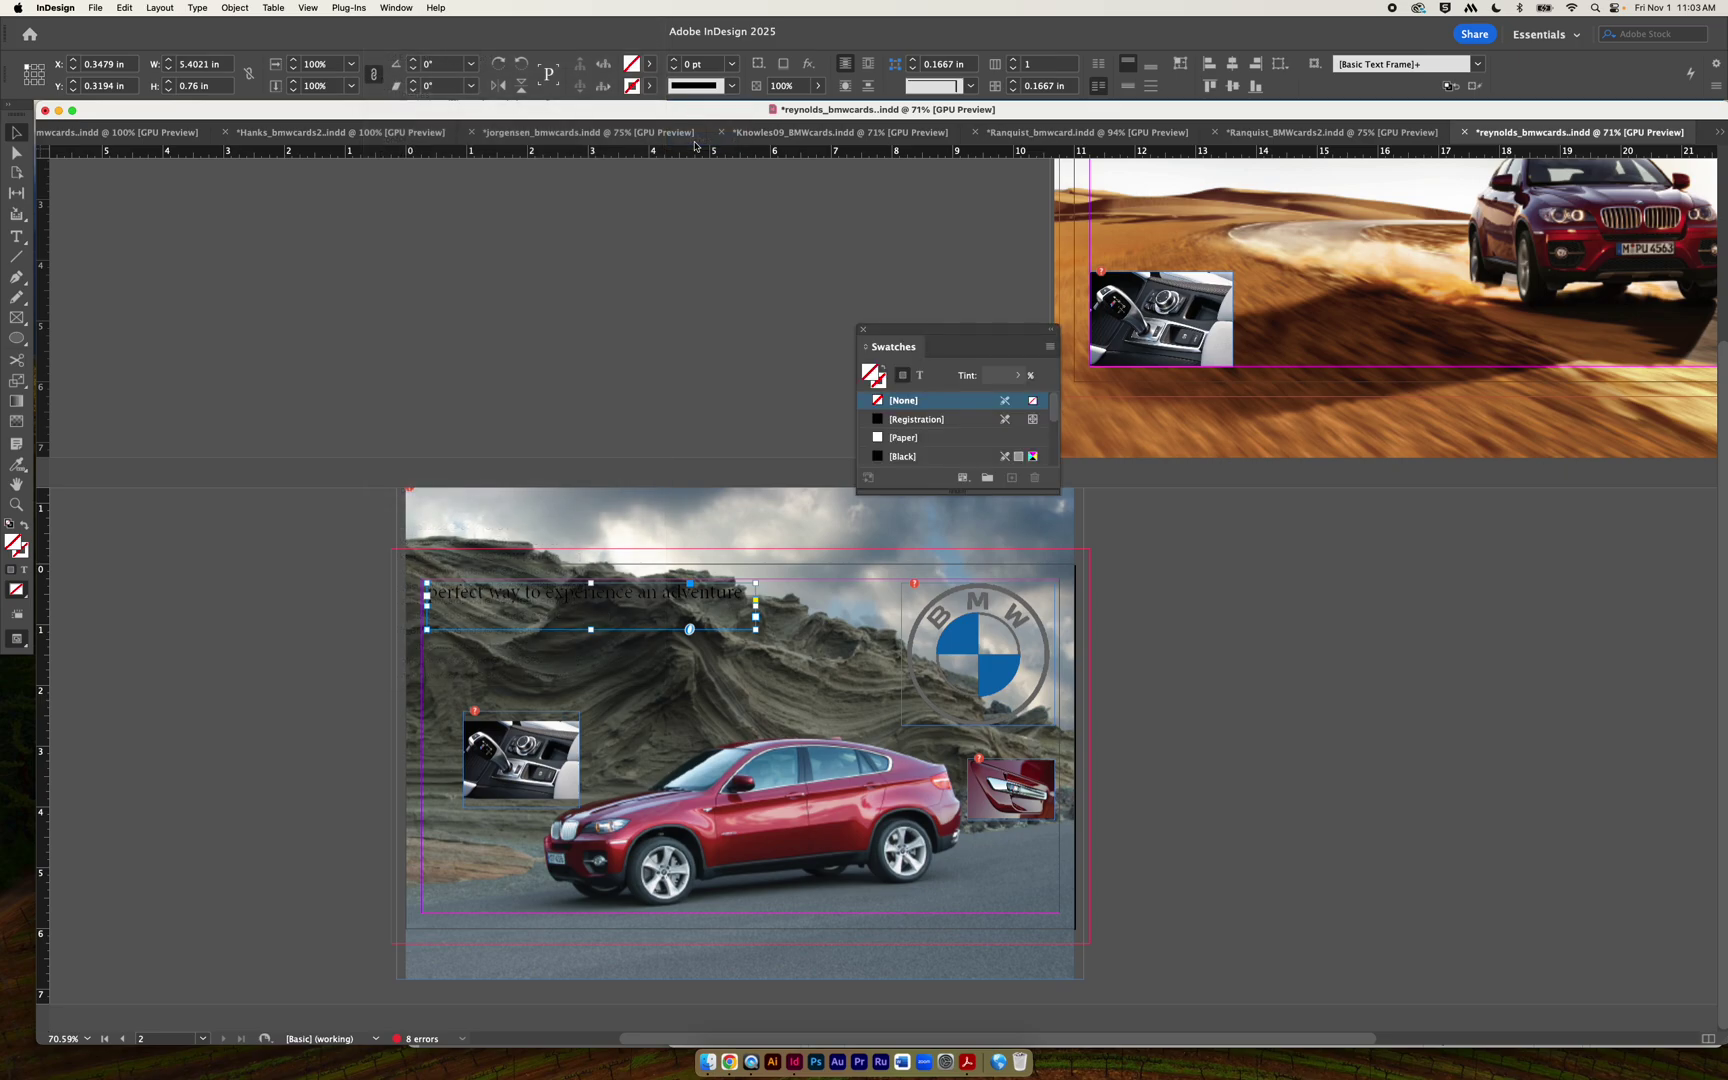
left_click(919, 375)
left_click(904, 439)
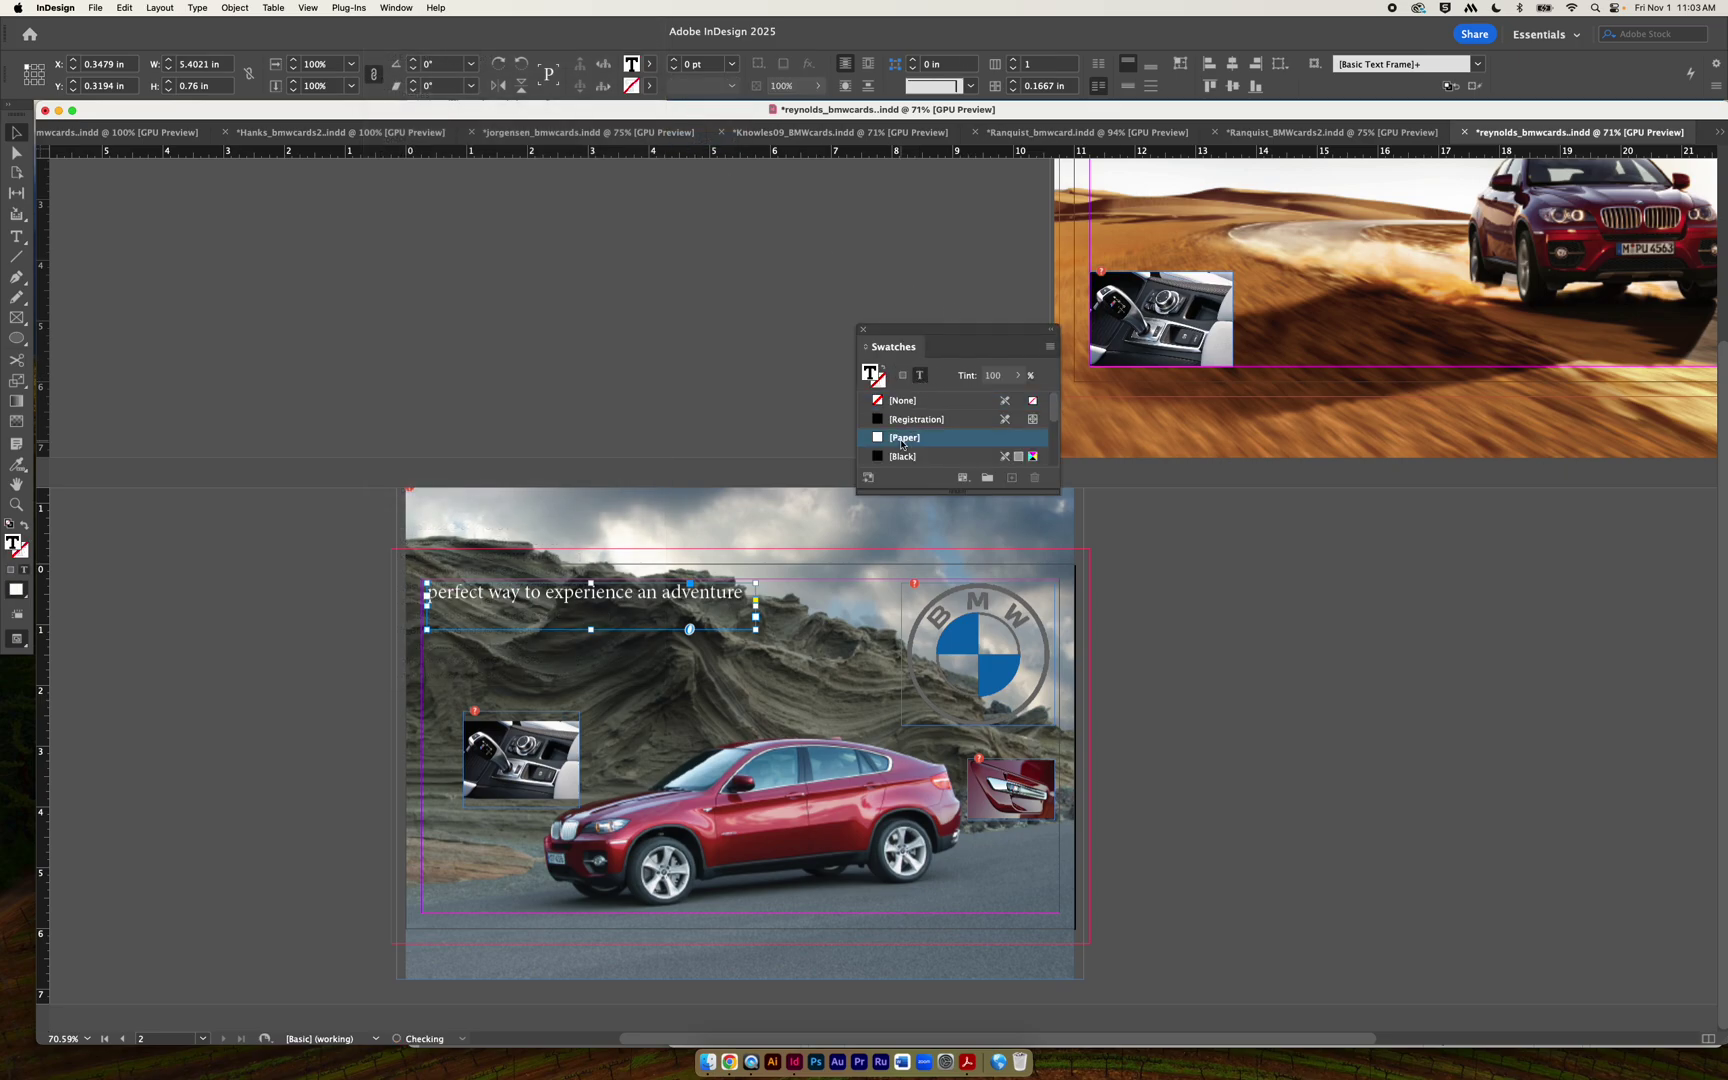
left_click(864, 331)
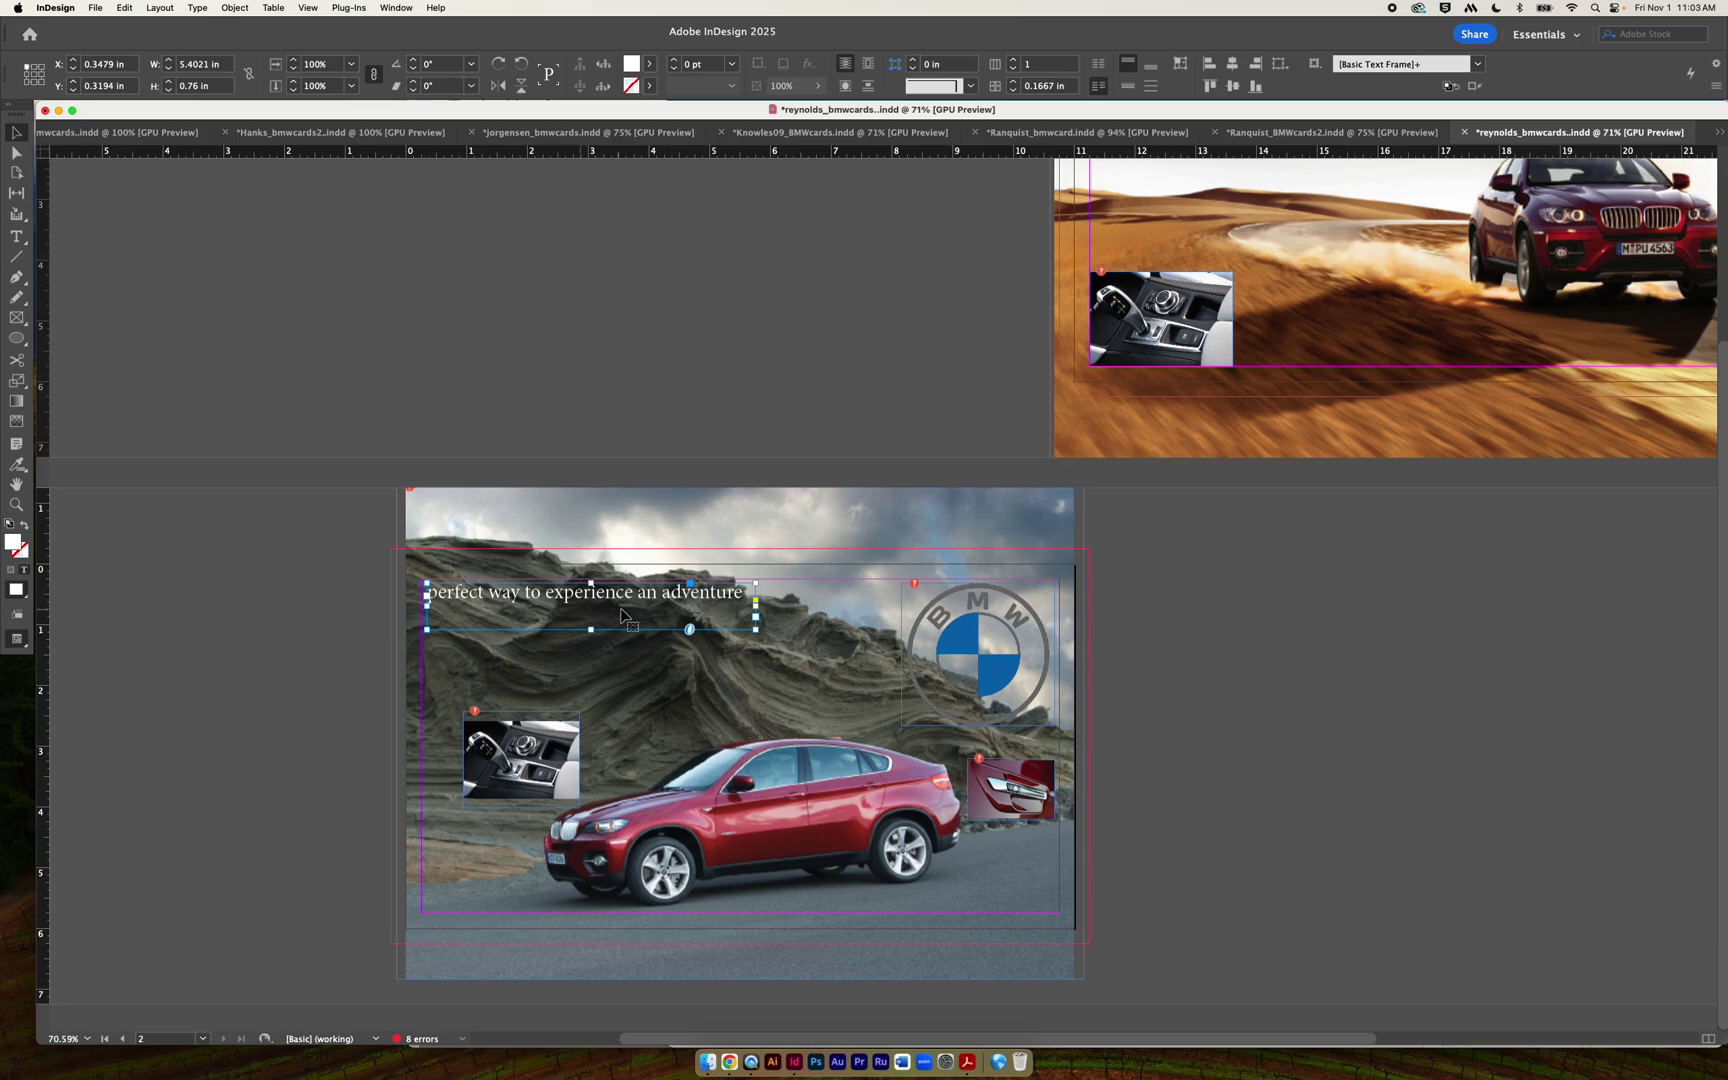
left_click(732, 377)
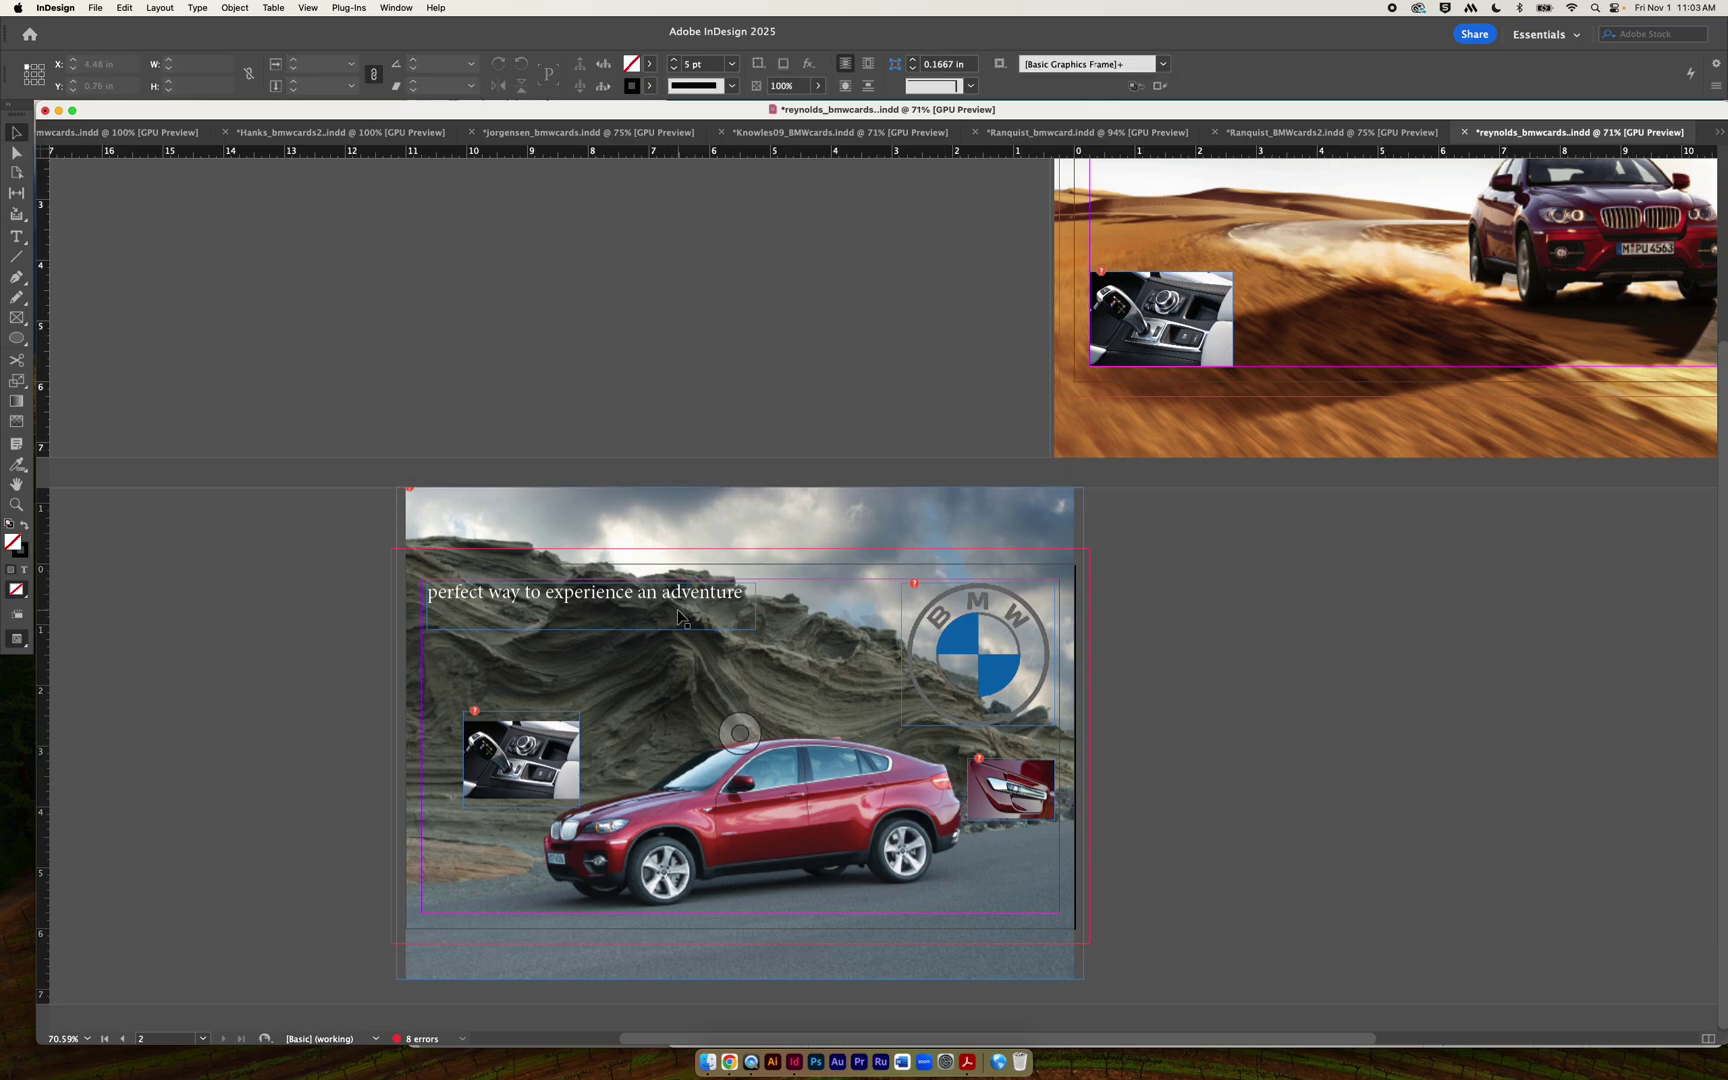
Reposition the tagline frame to the left margin at X 0.25 in and Y 0.49 in.
left_click_drag(678, 600, 680, 603)
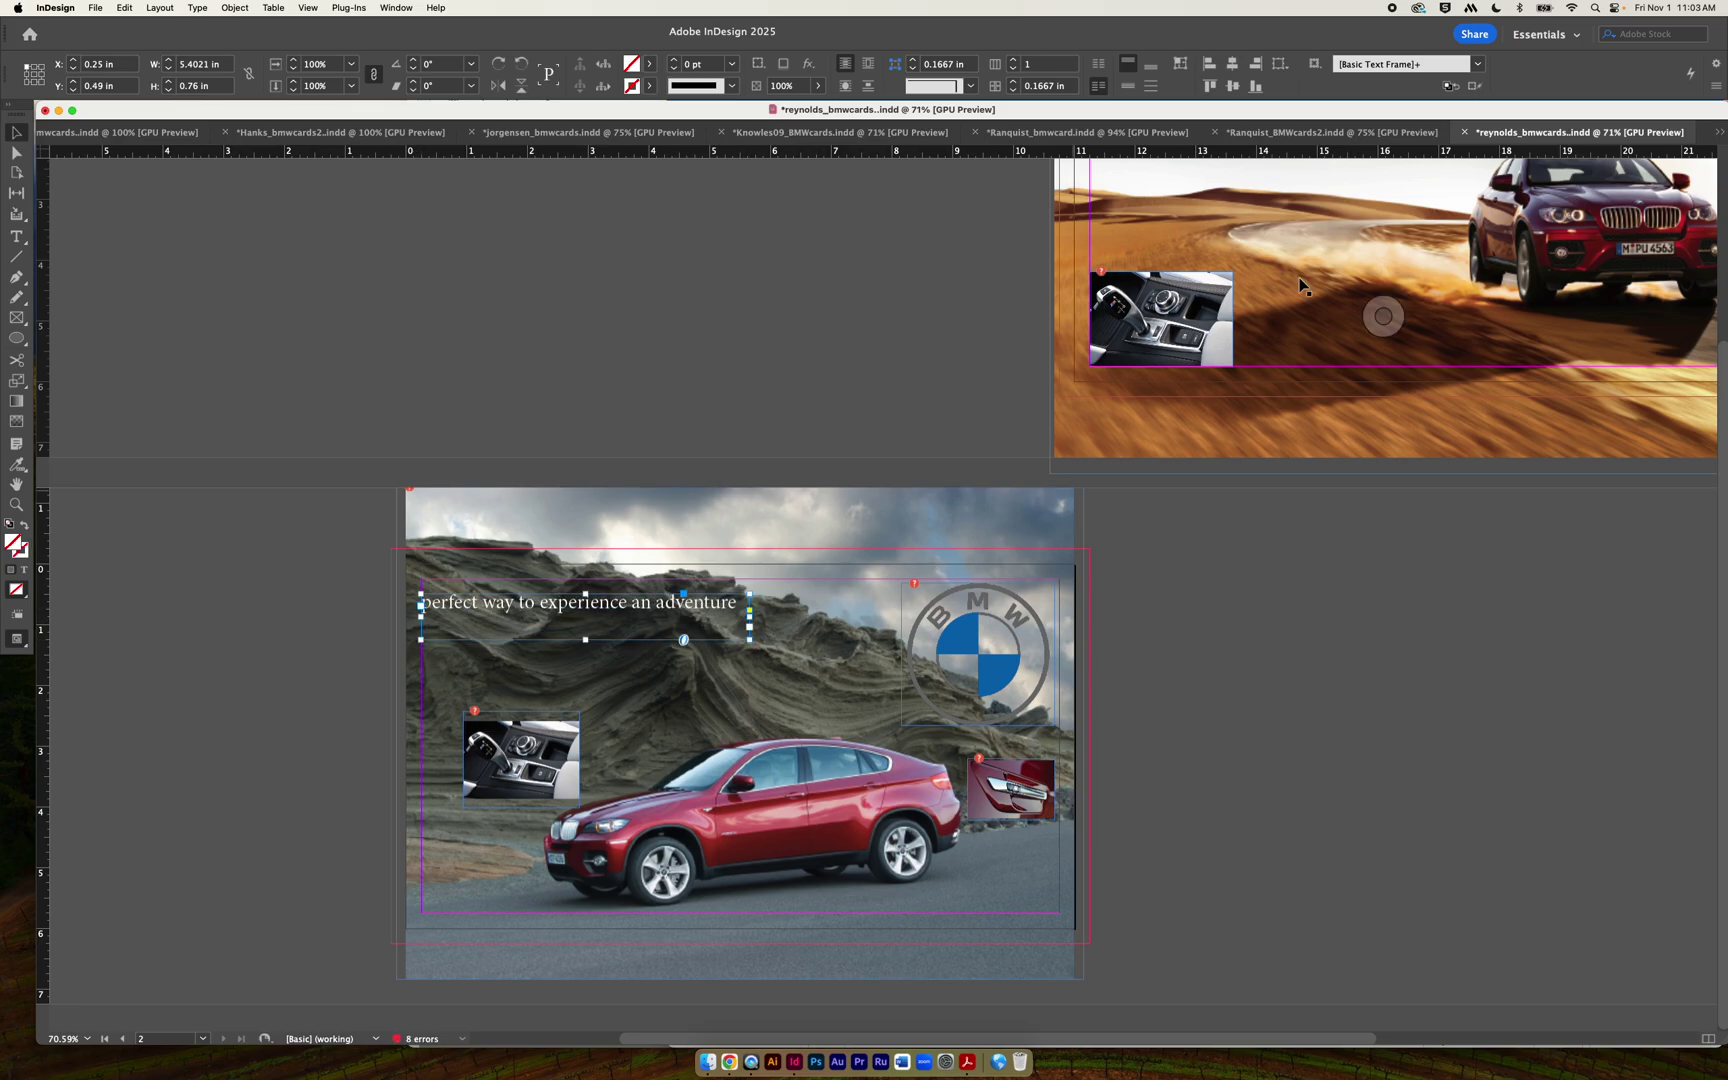
scroll(1208, 472, "up", 3)
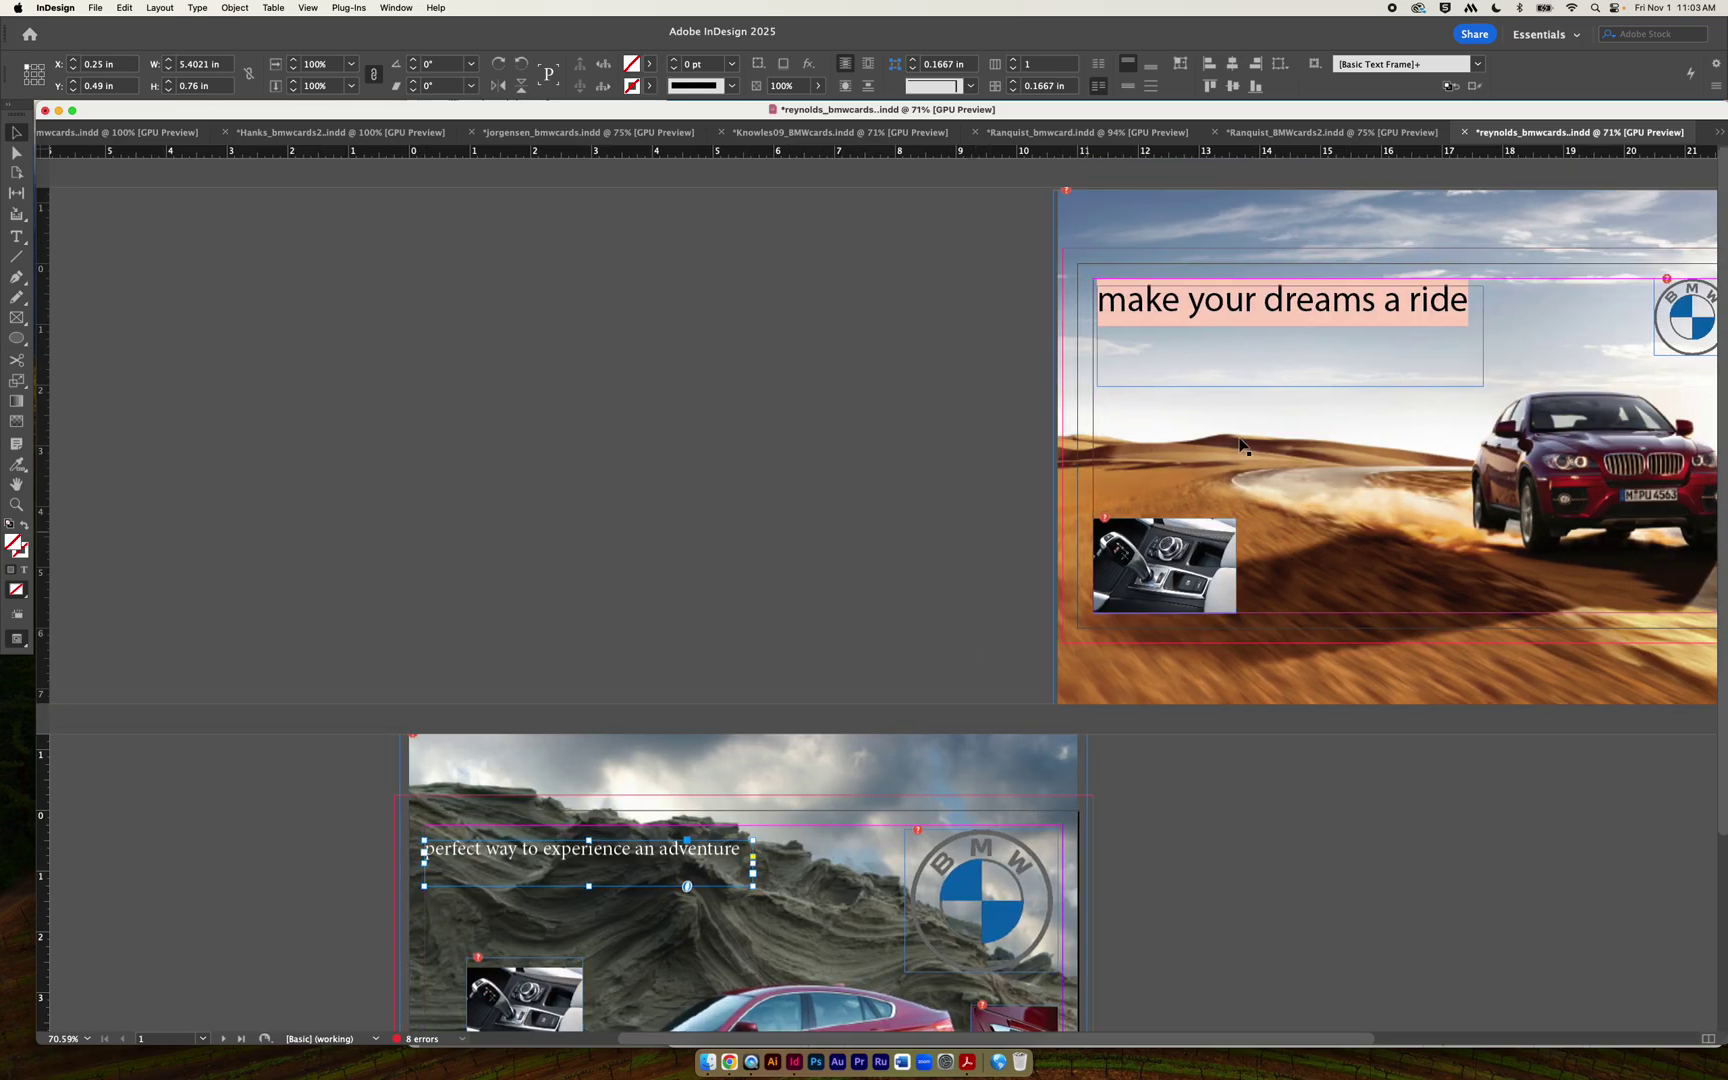
scroll(704, 932, "down", 3)
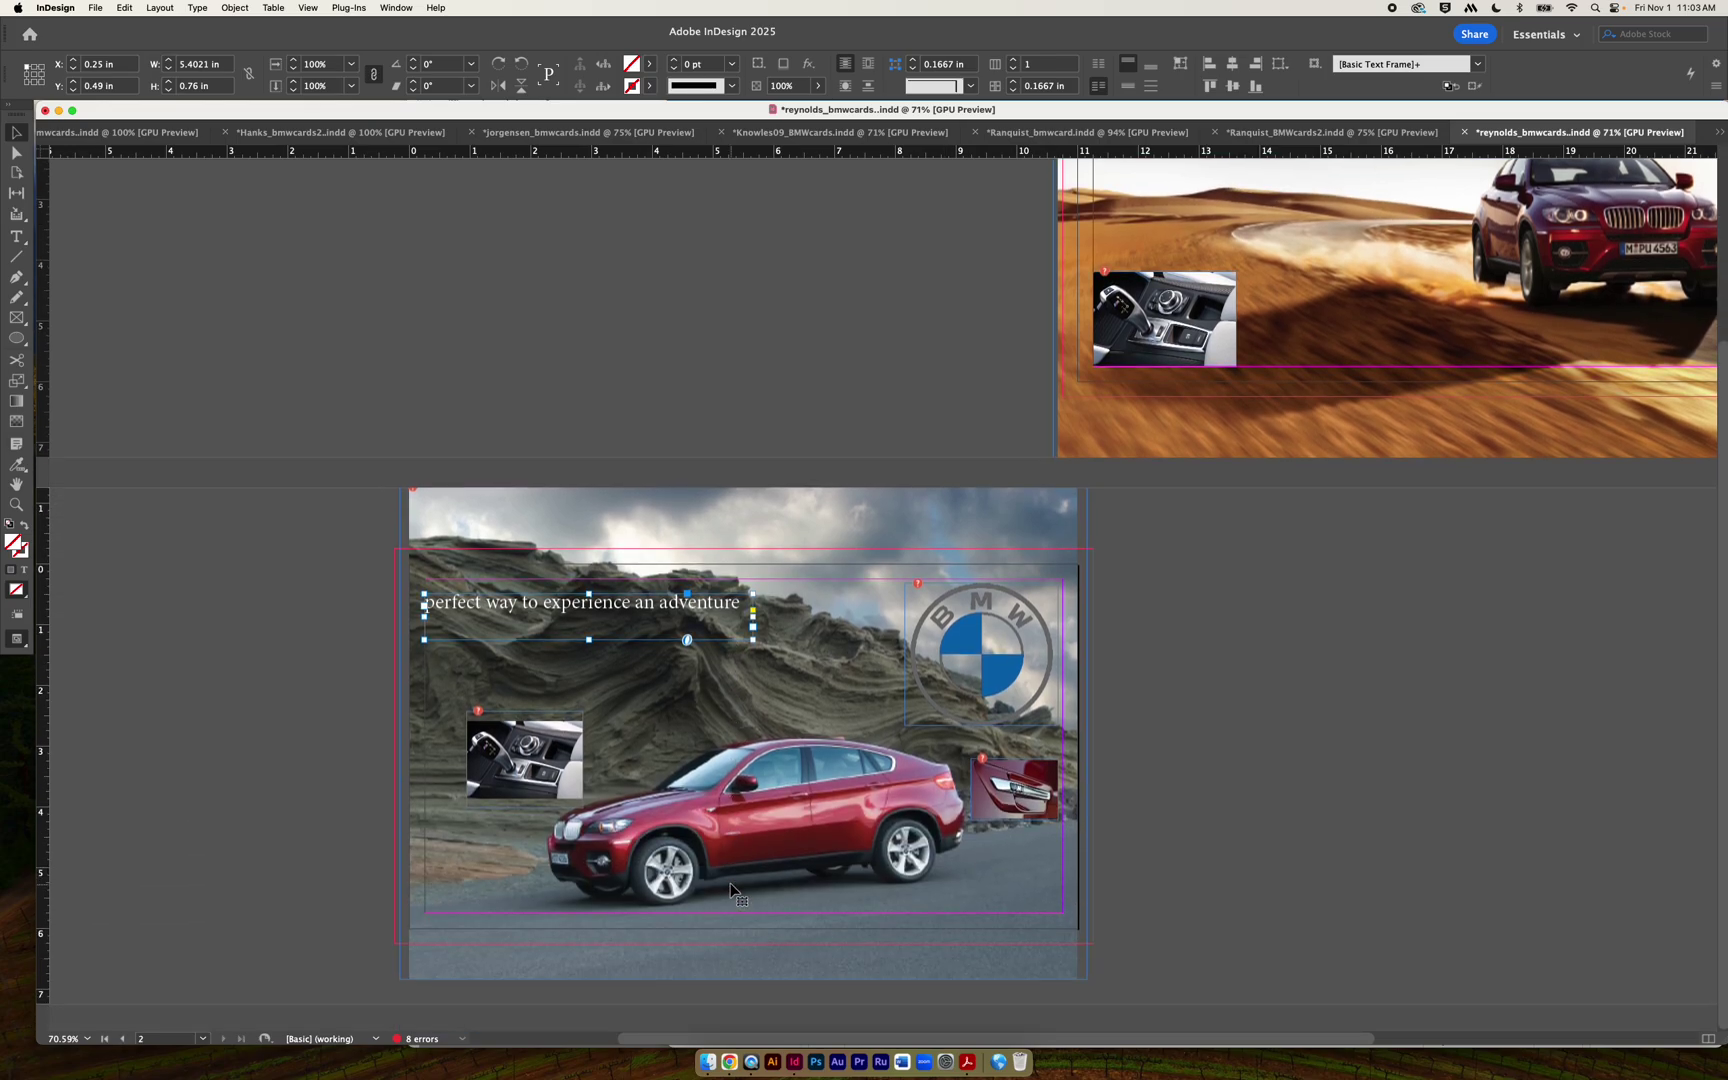
Shrink page 2's BMW logo frame to about 1.52 in wide, keeping it in the upper-right margin corner.
left_click(996, 684)
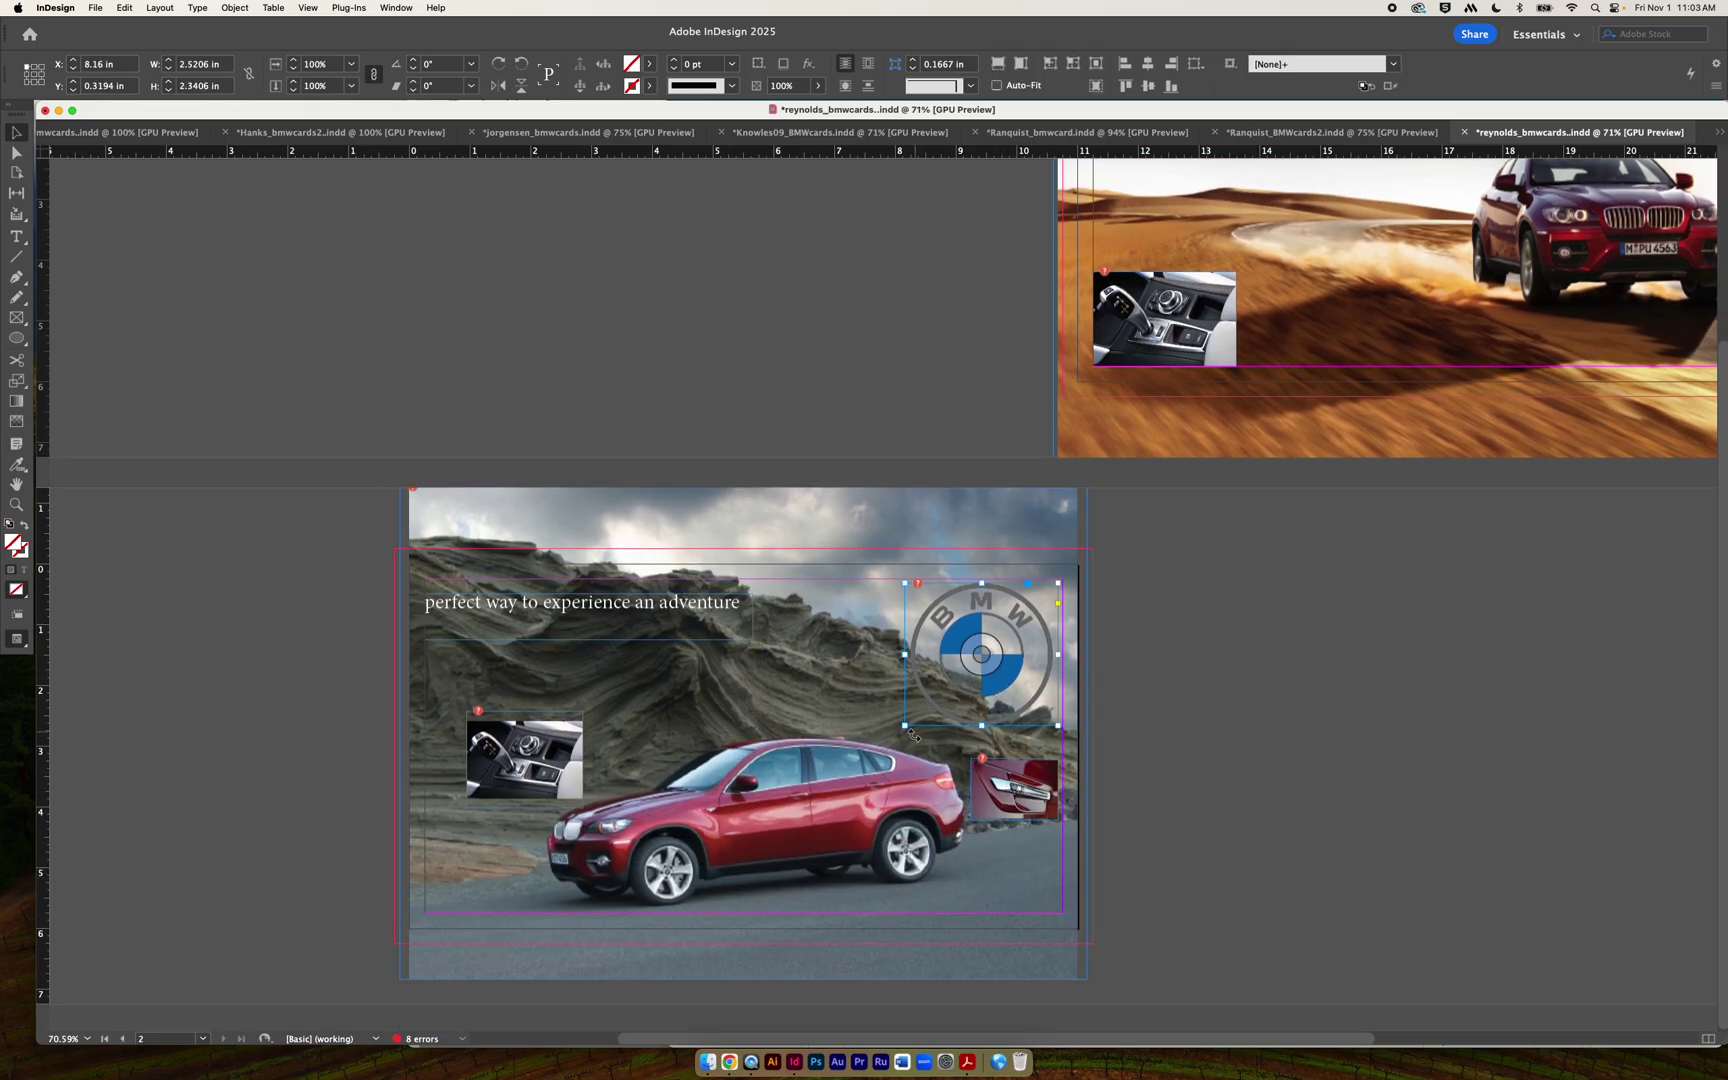
left_click_drag(904, 725, 965, 668)
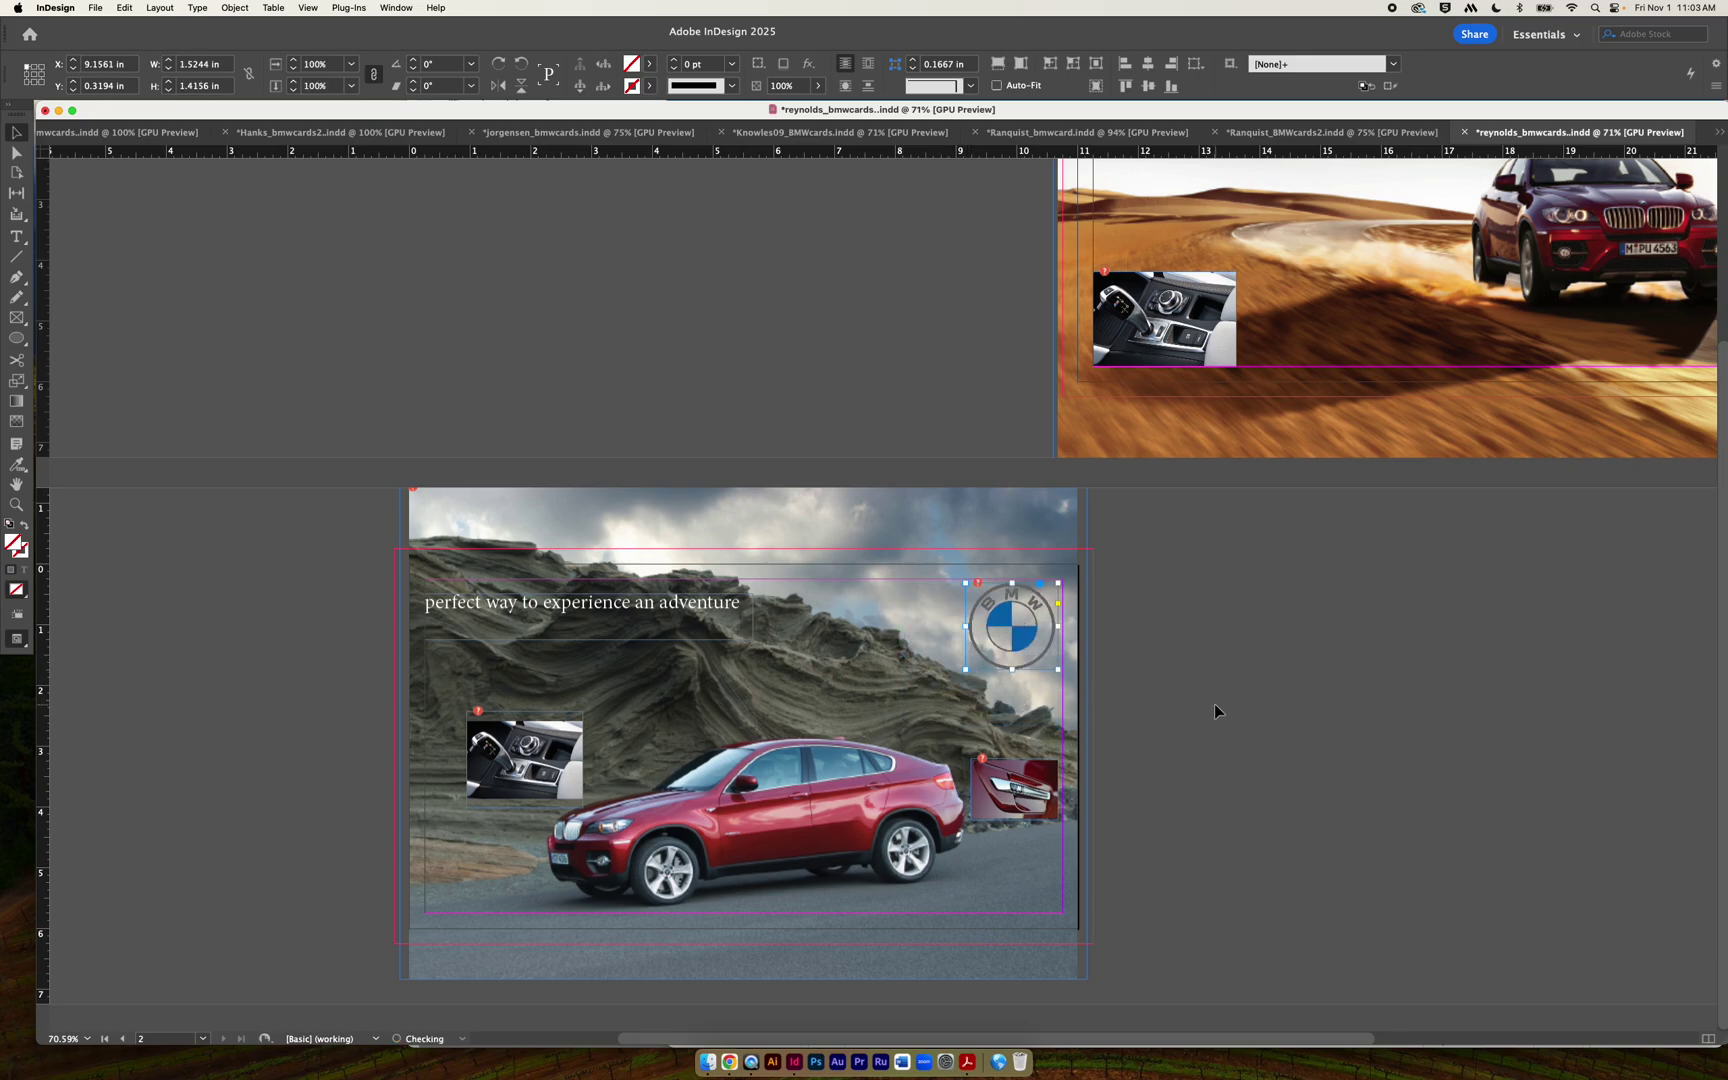
left_click(1186, 763)
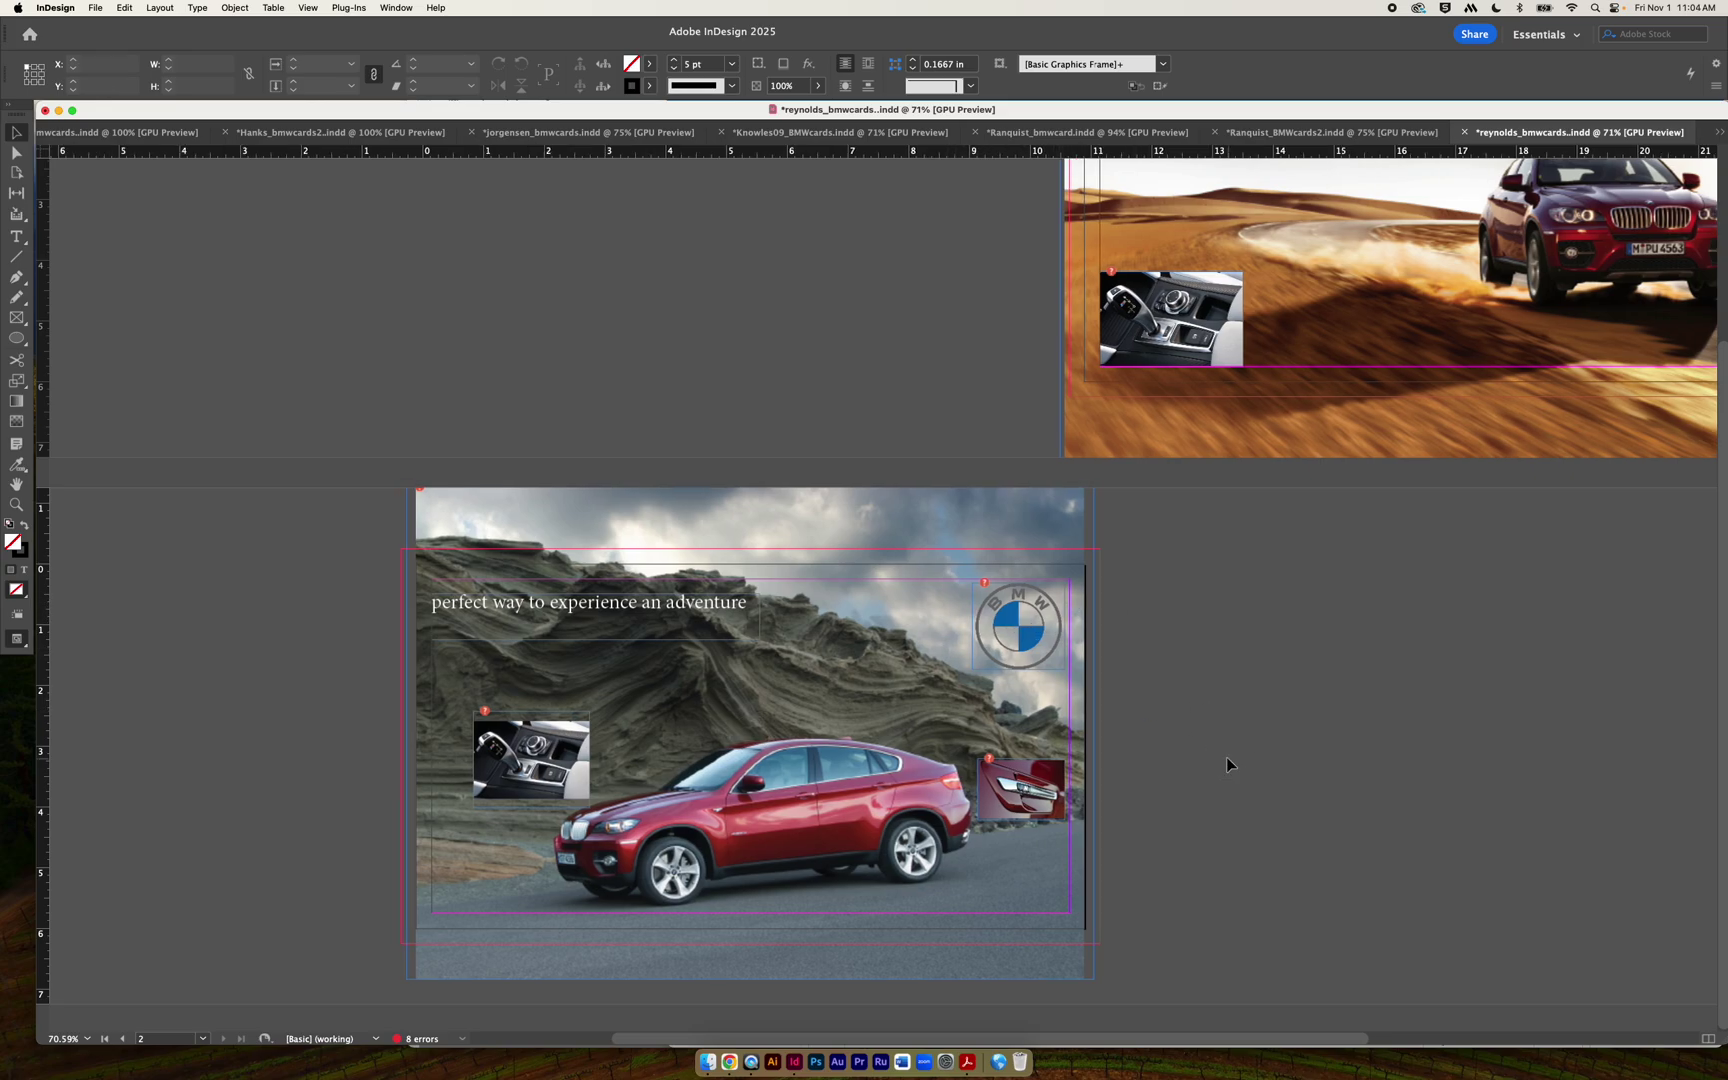
Move the headlight photo to page 2's lower-left margin corner and place the interior photo above it, about 1.57 in wide.
scroll(1226, 757, "left", 2)
left_click_drag(1064, 789, 516, 879)
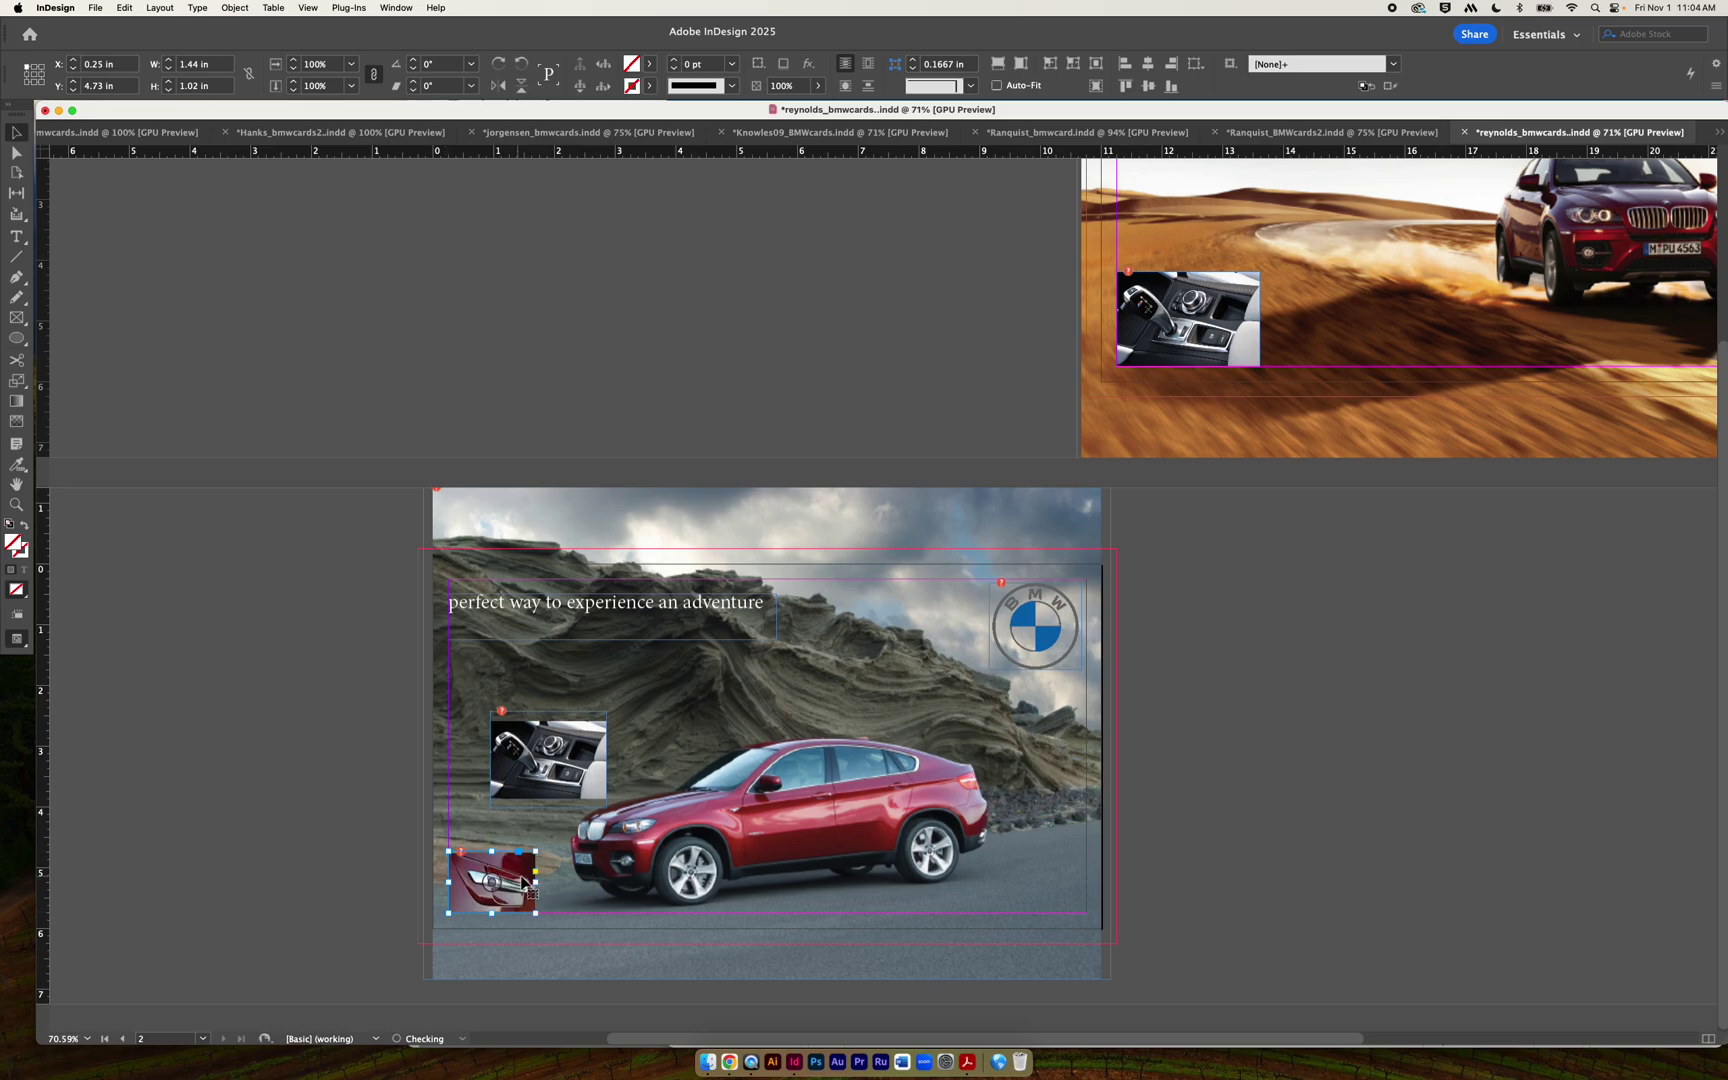
left_click_drag(594, 779, 534, 823)
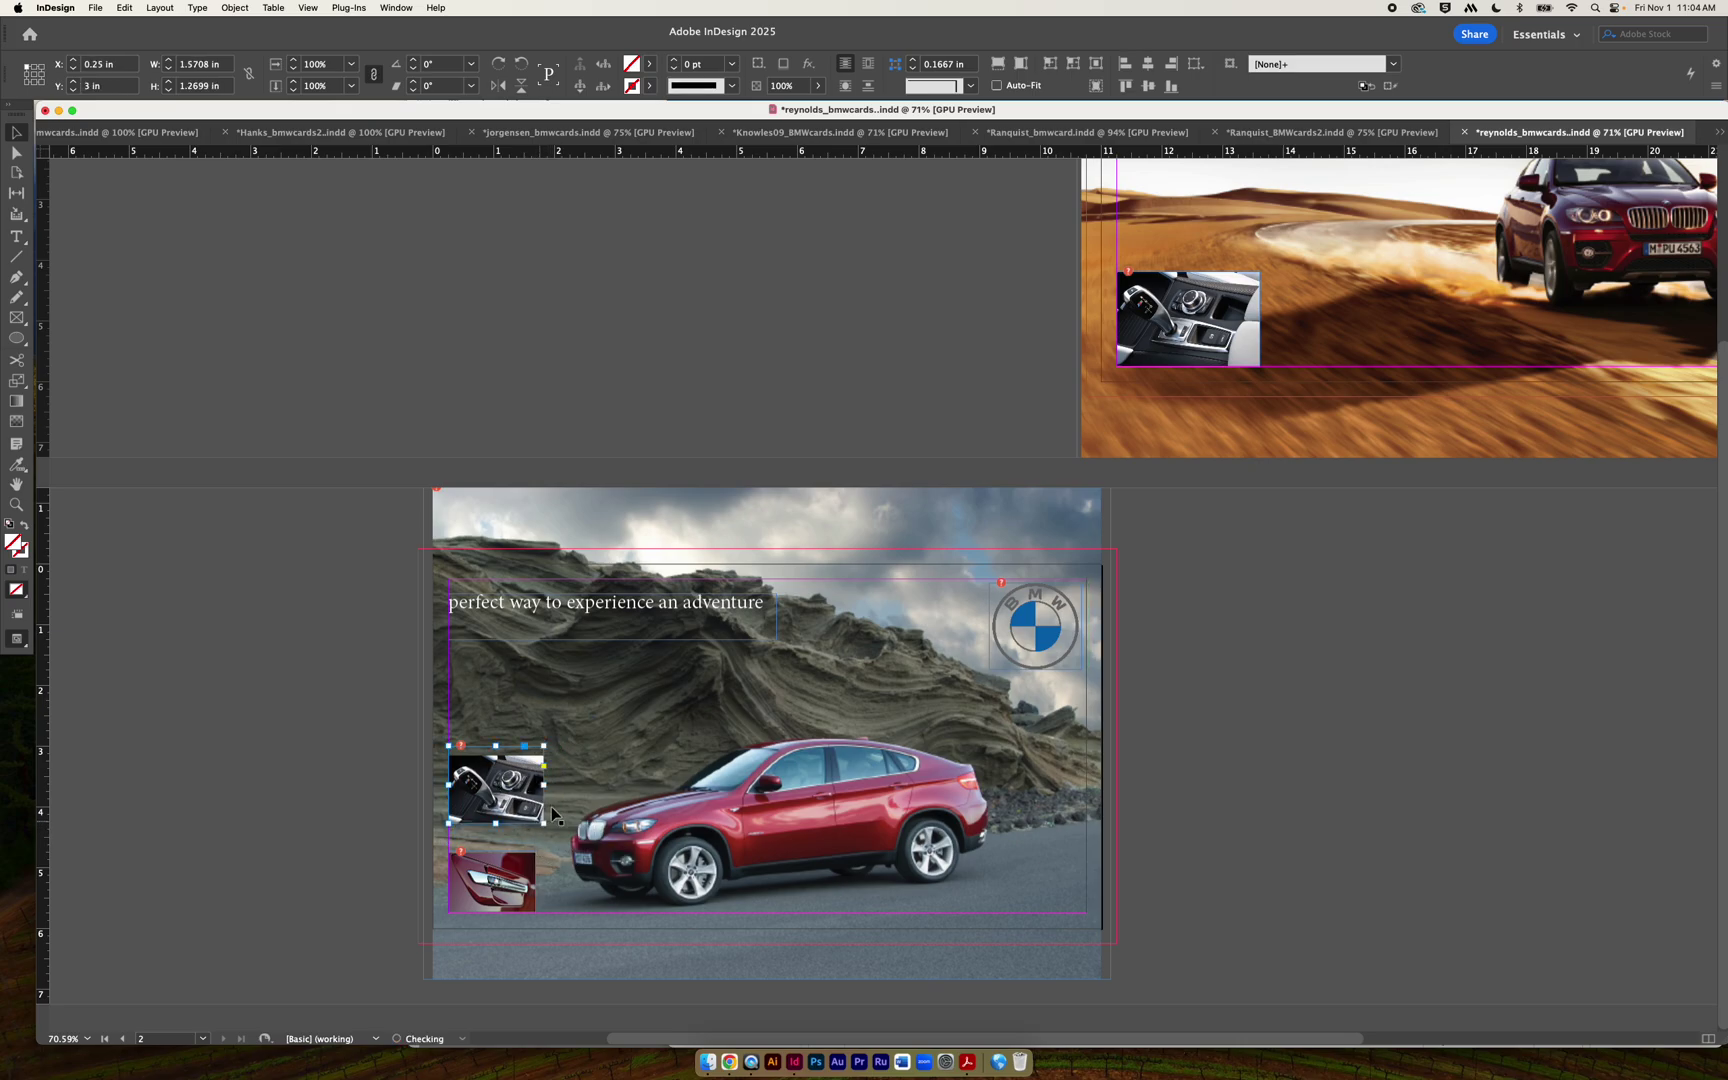
Move page 2's background photo straight up to Y -2 in.
left_click(356, 765)
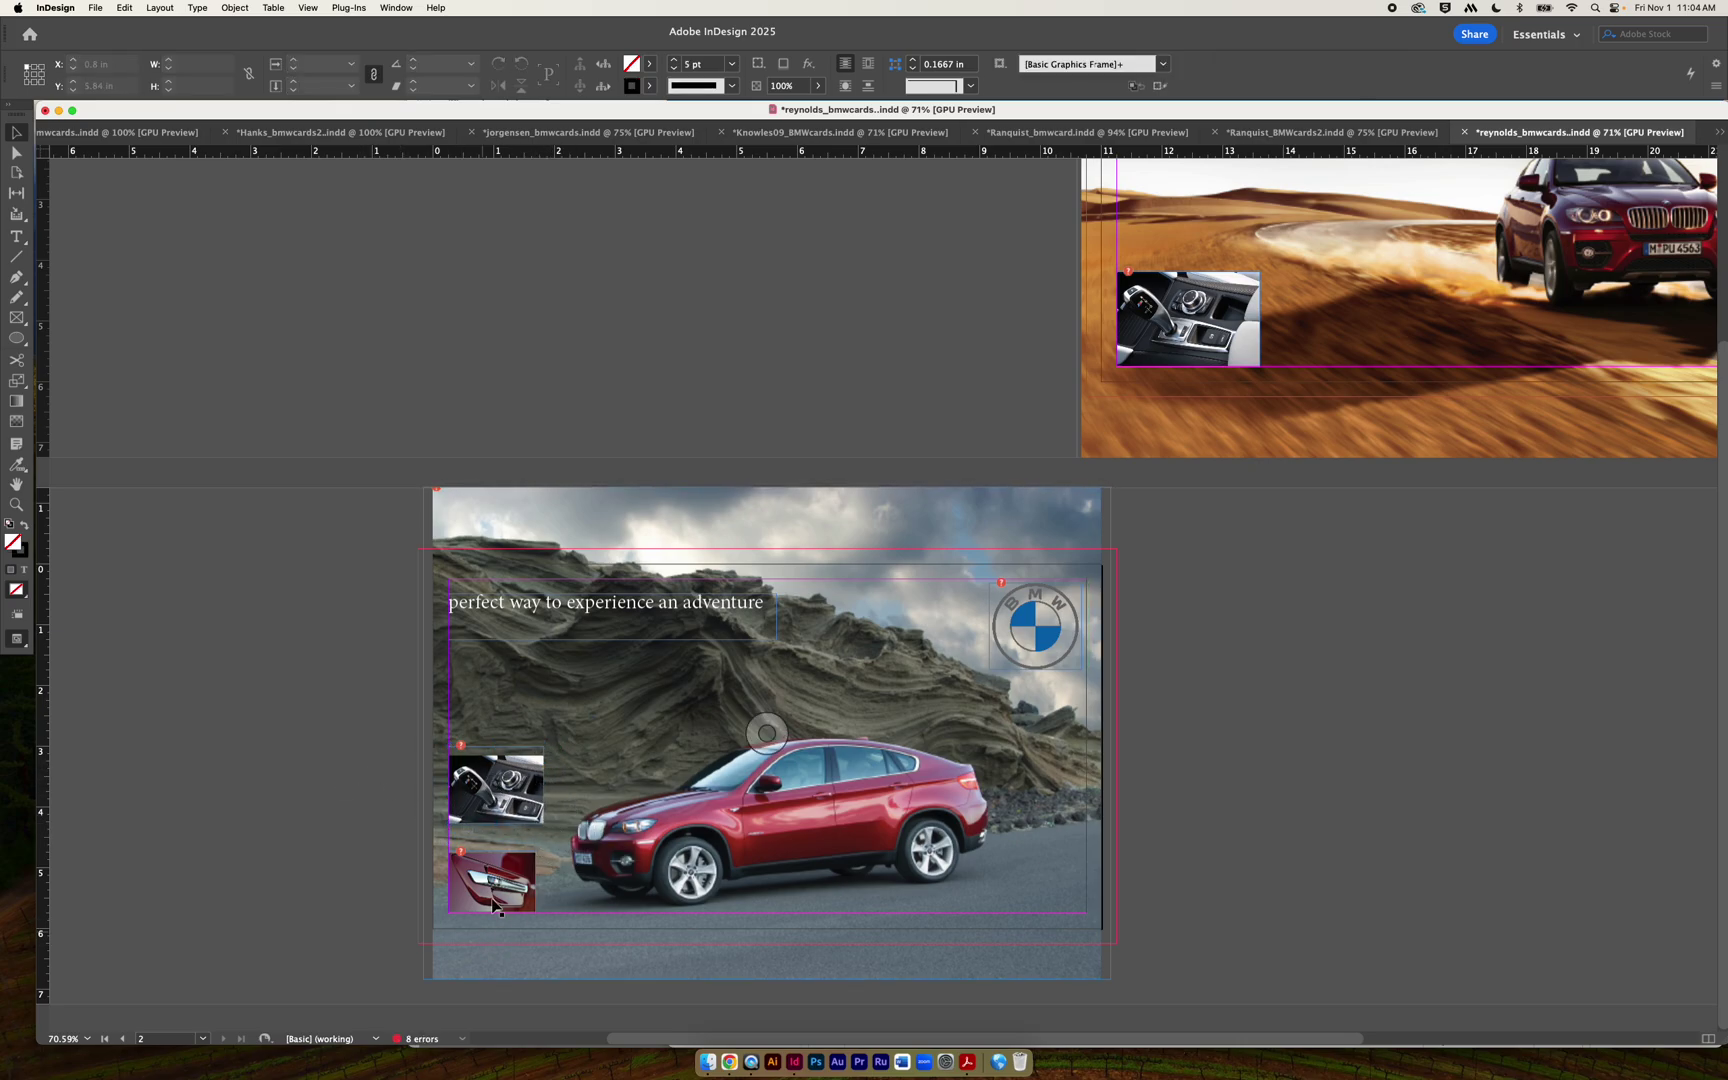
left_click_drag(908, 810, 920, 770)
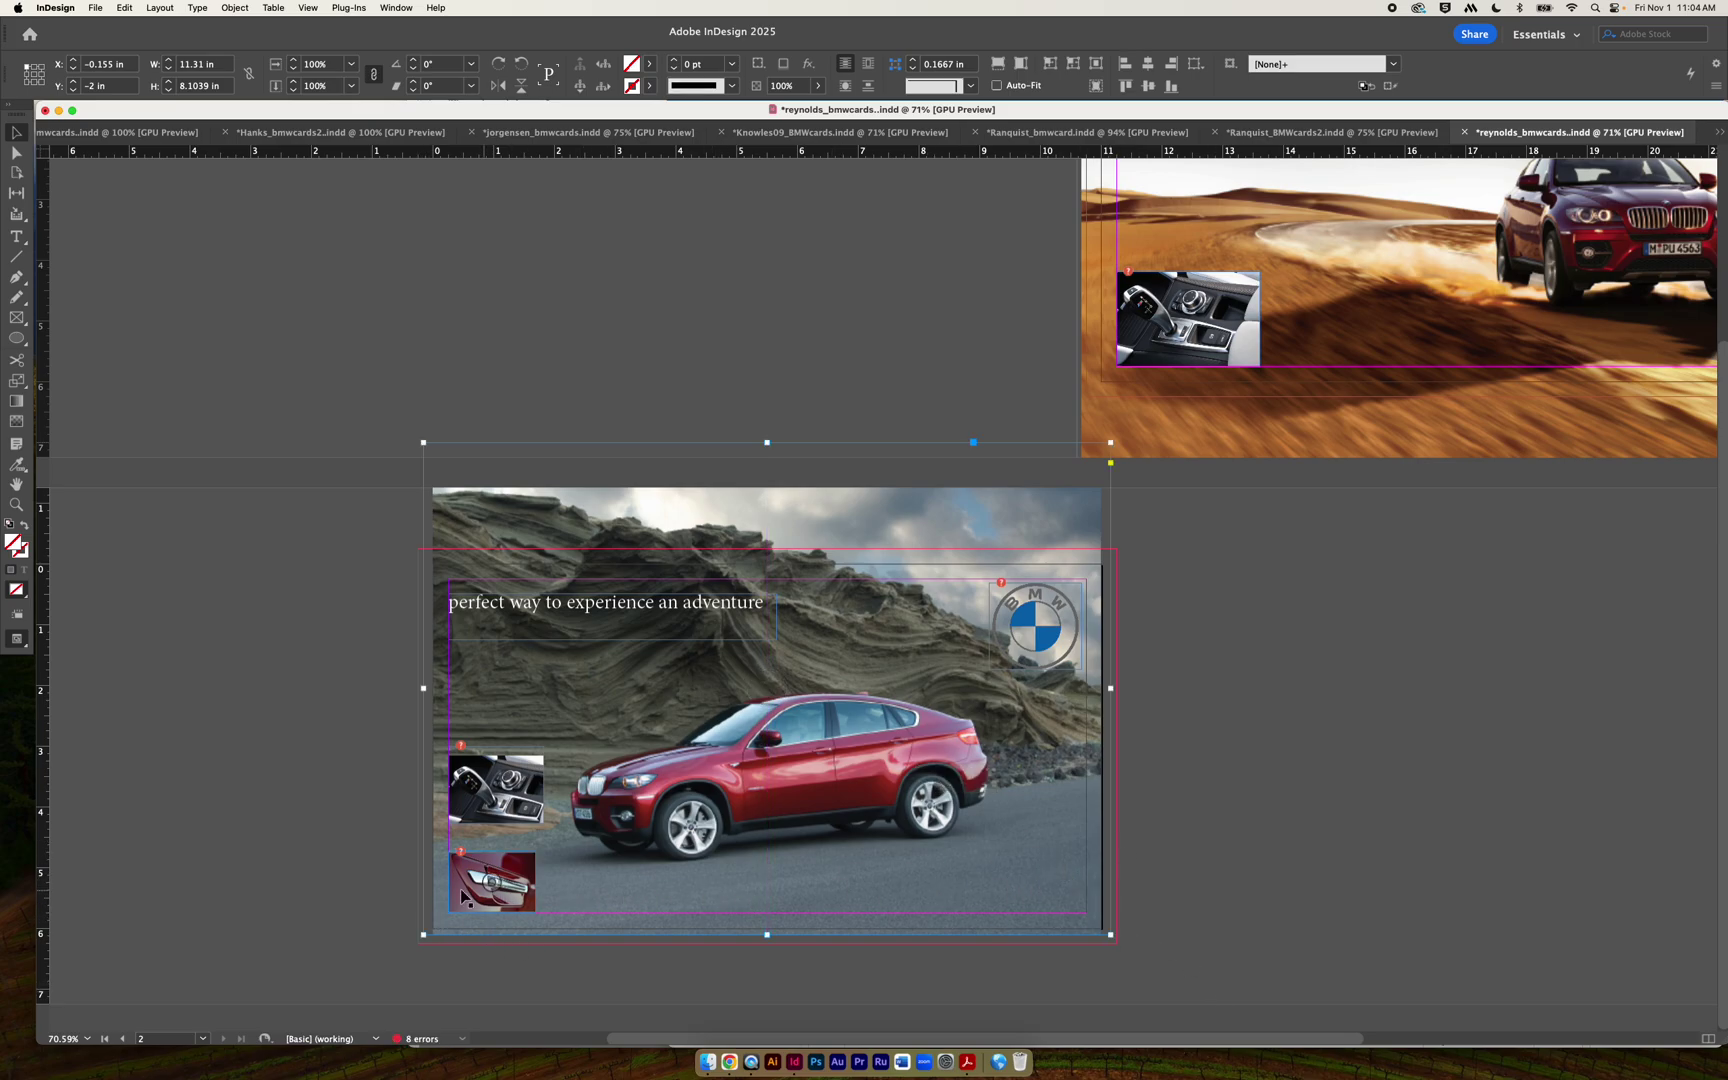
Try stacking the interior and headlight photos in page 2's lower-right margin corner, and undo the moves.
left_click_drag(526, 809, 939, 907)
left_click_drag(510, 892, 1062, 893)
left_click_drag(946, 906, 1060, 822)
left_click(1288, 892)
left_click(1237, 862)
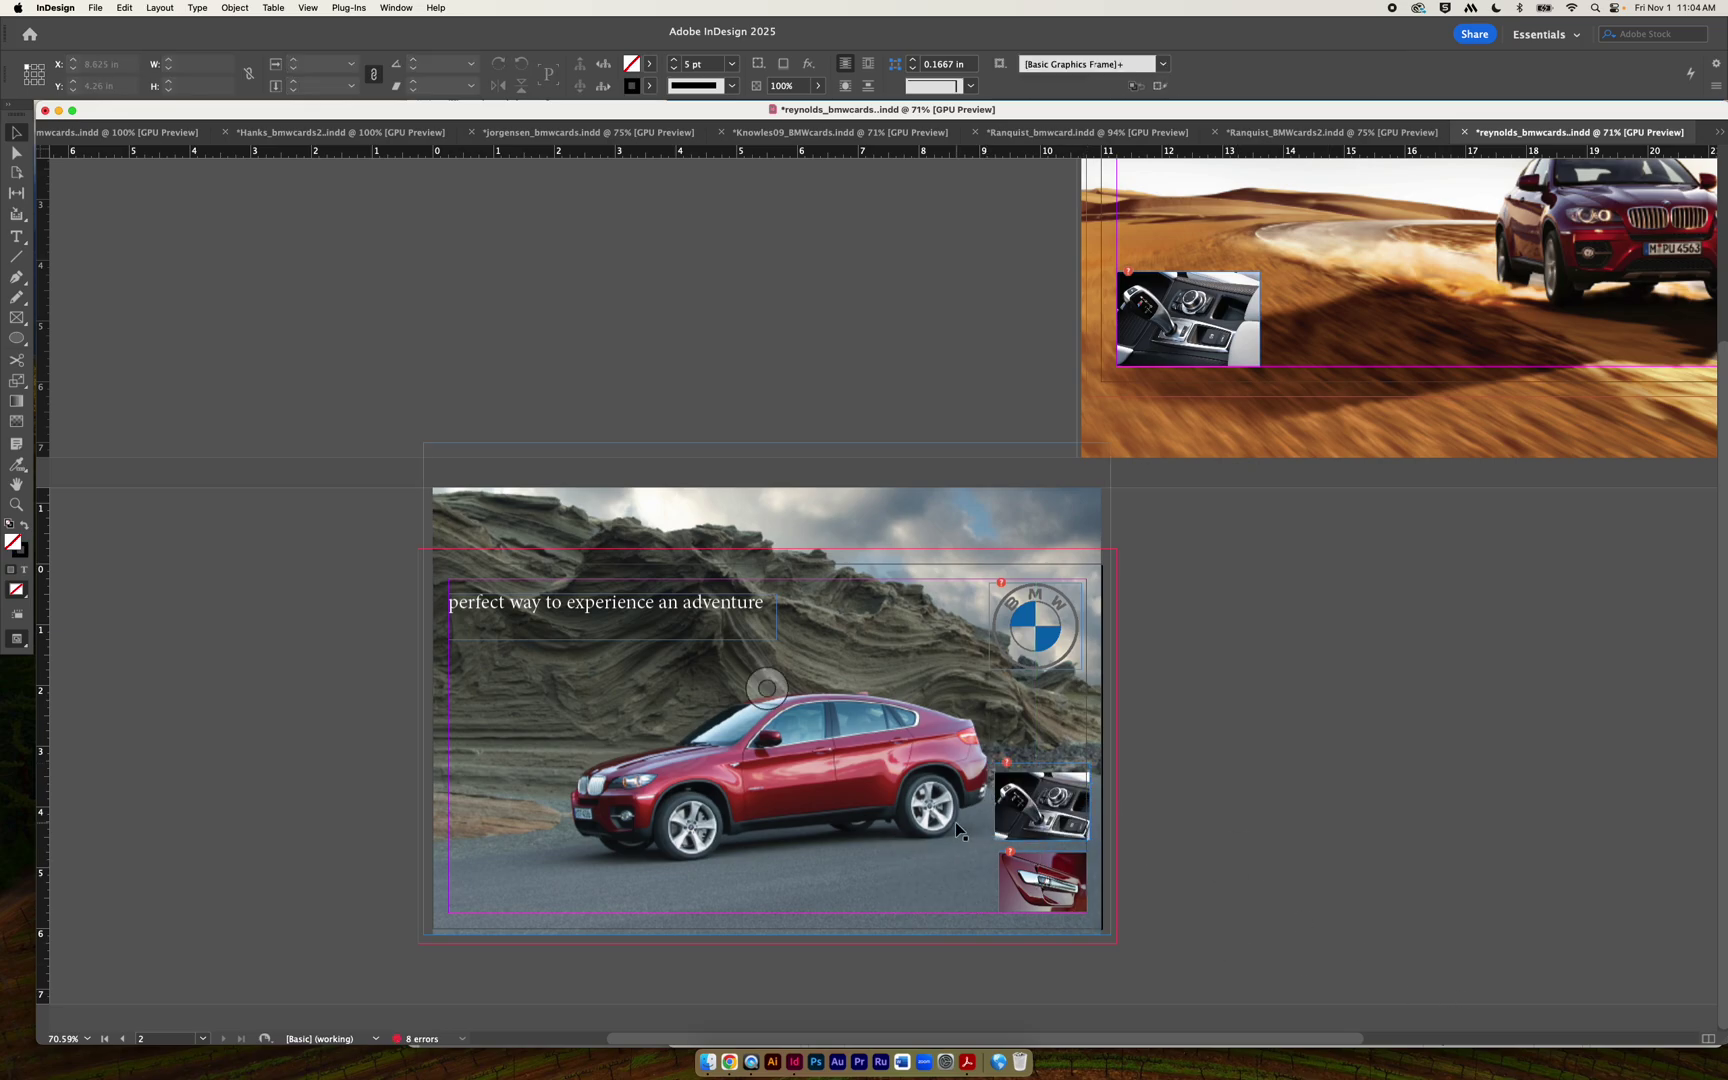
key("super+z")
key("super+z")
key("super+z")
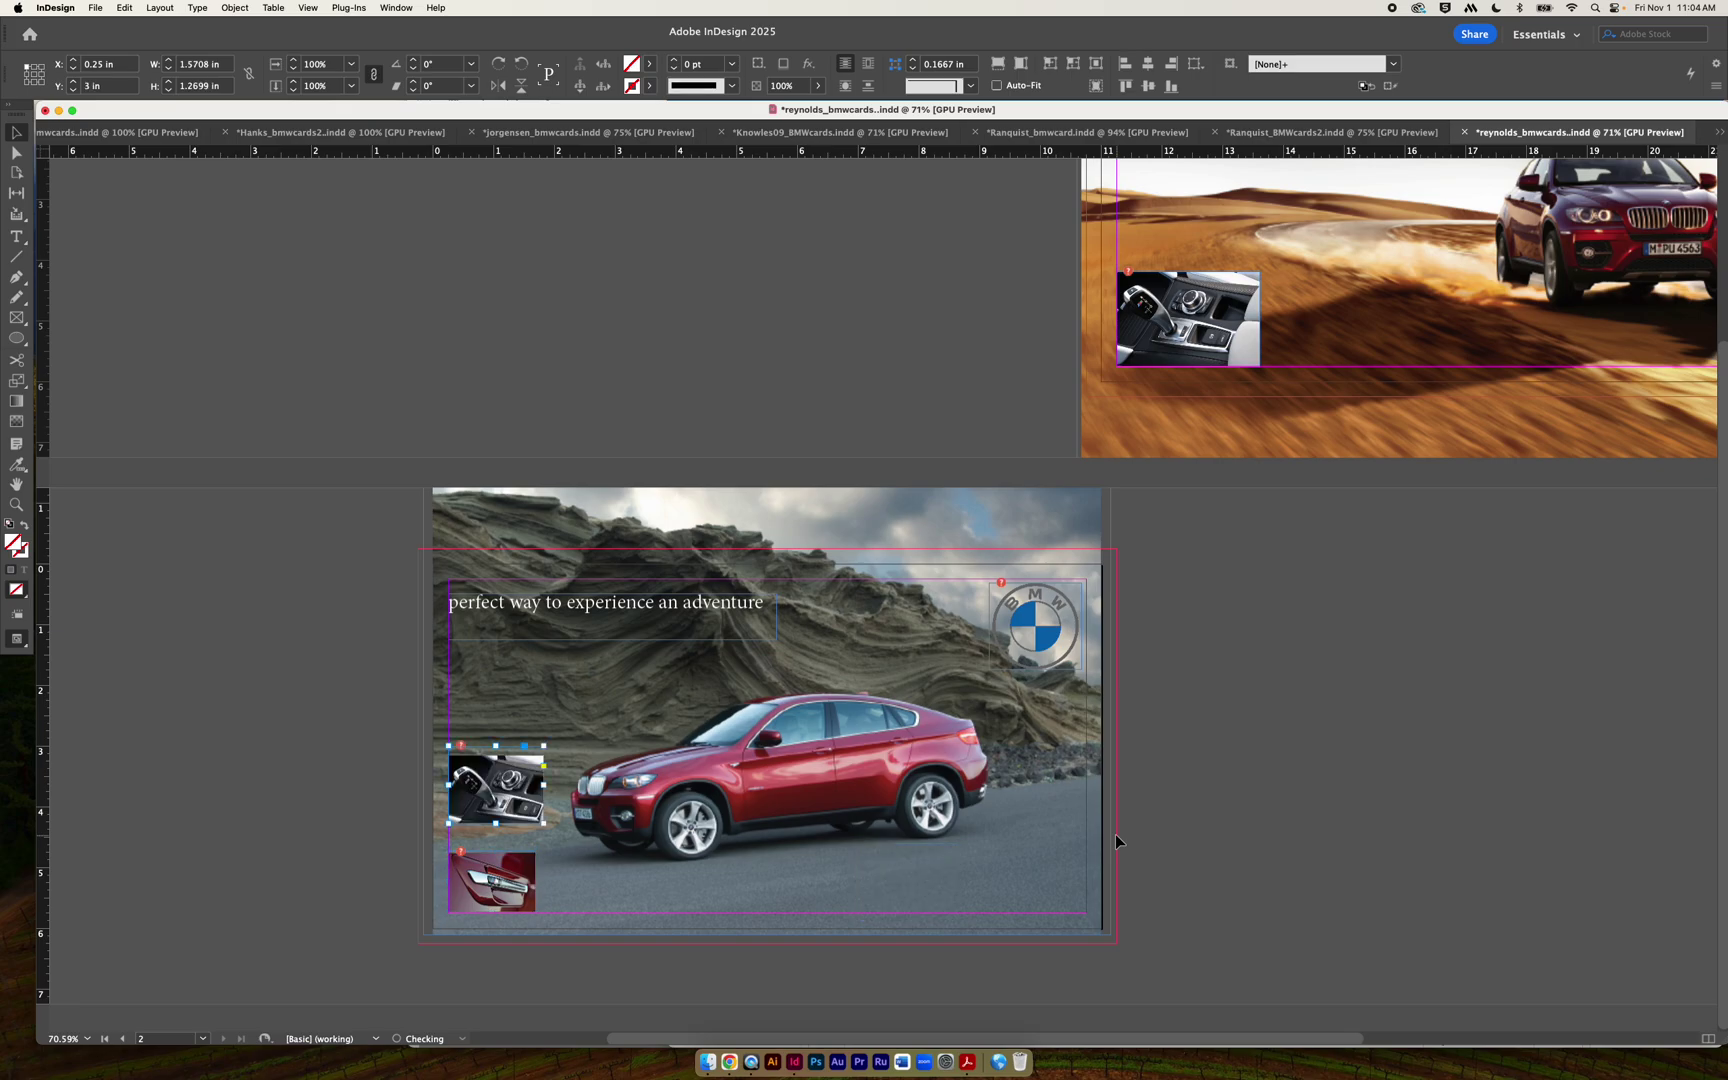
Enlarge page 2's background photo past the bleed on both sides to about 11.92 in wide and 8.54 in high.
left_click(358, 860)
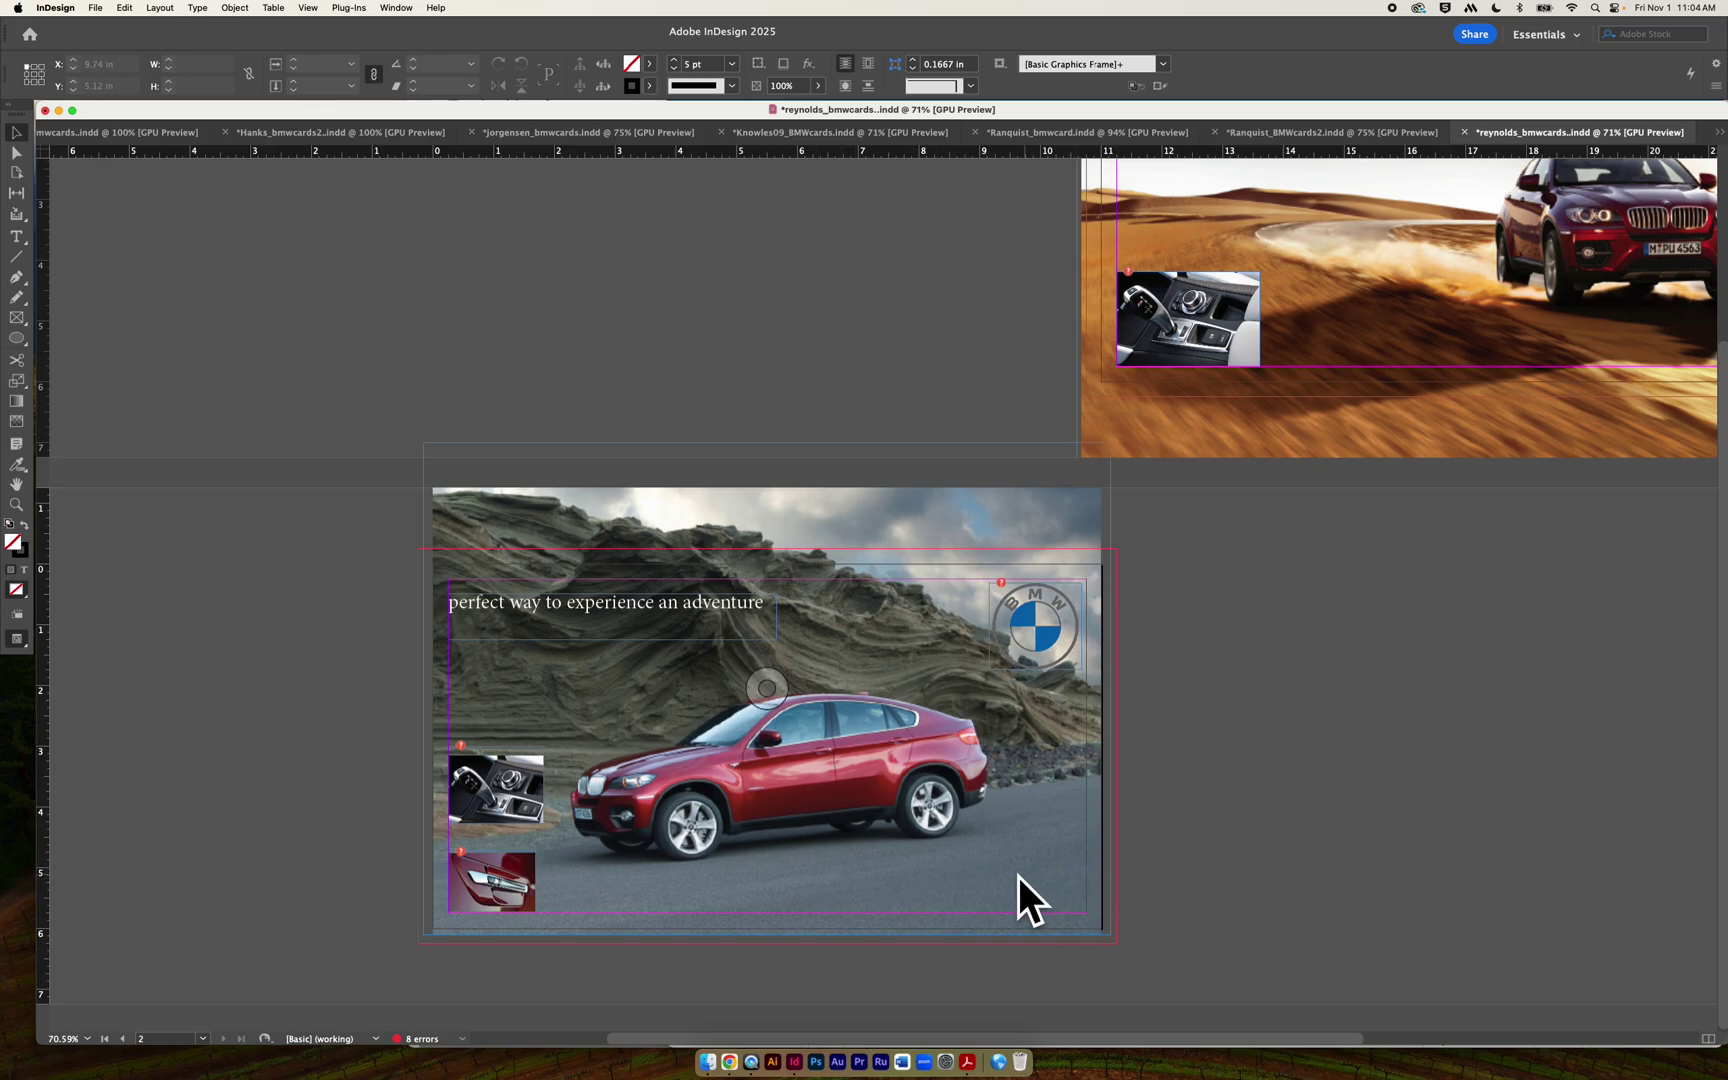
left_click(882, 520)
left_click(766, 692)
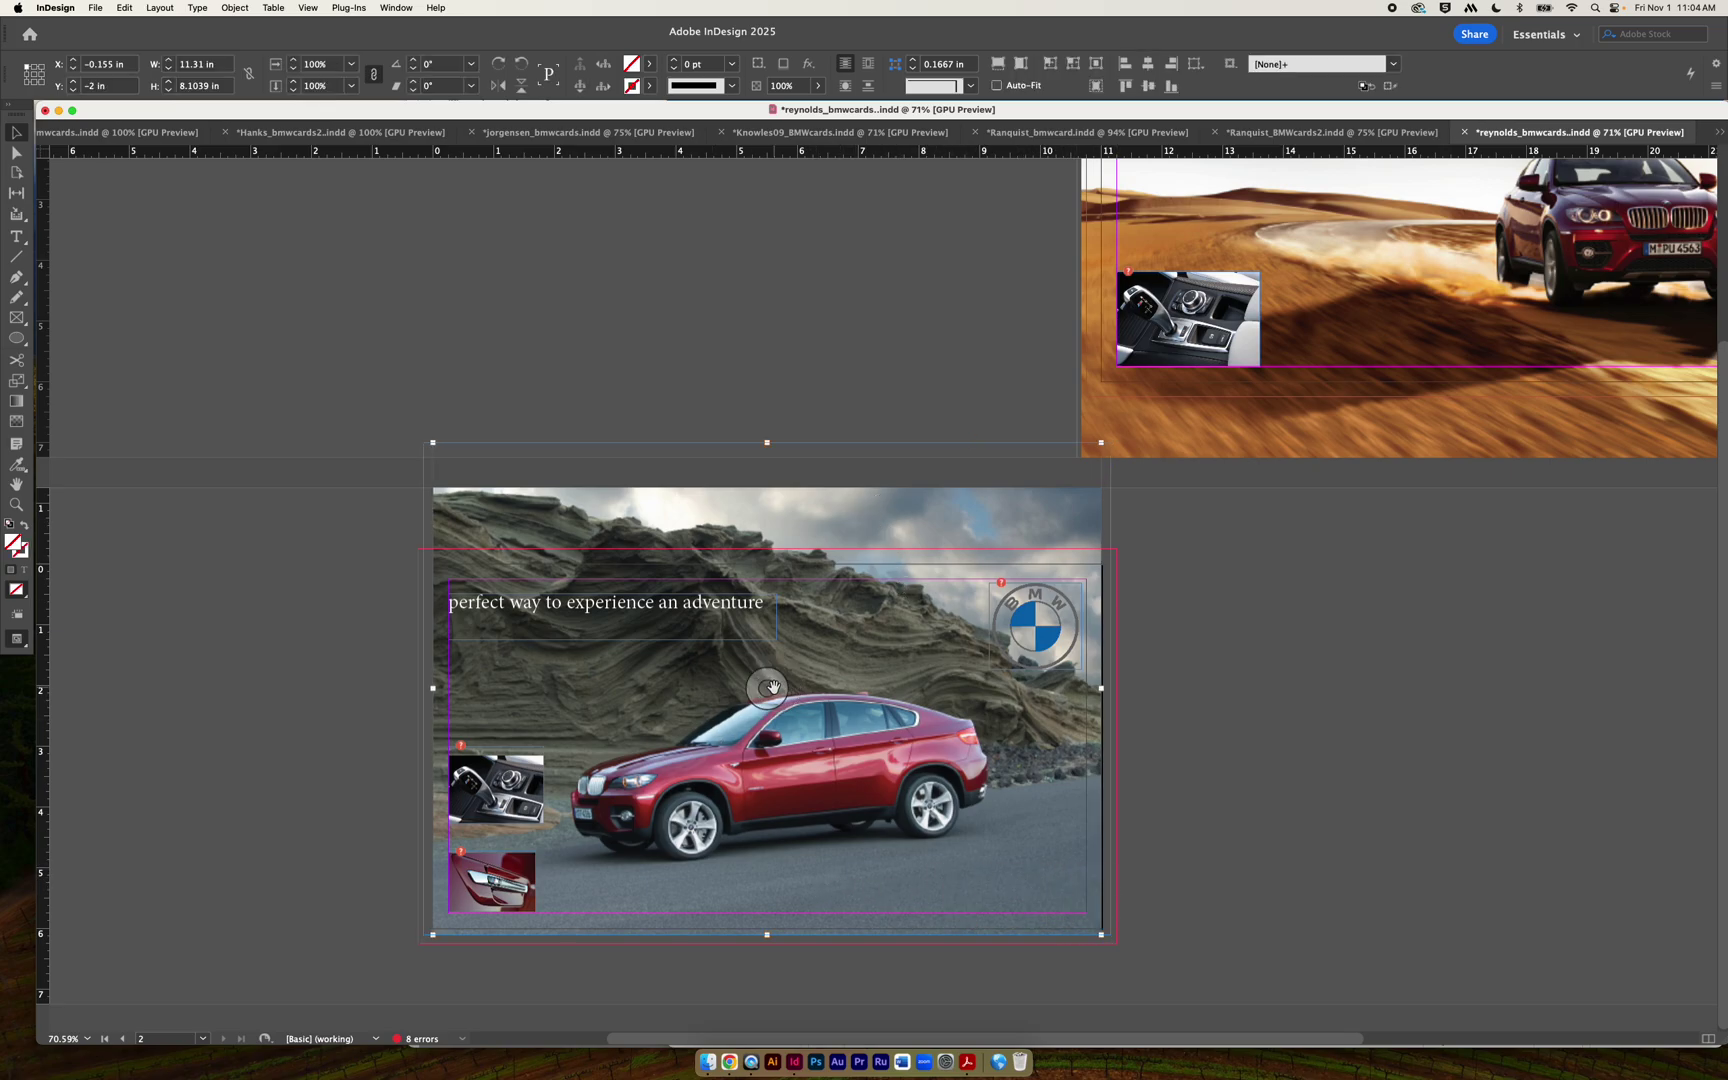
left_click(1264, 668)
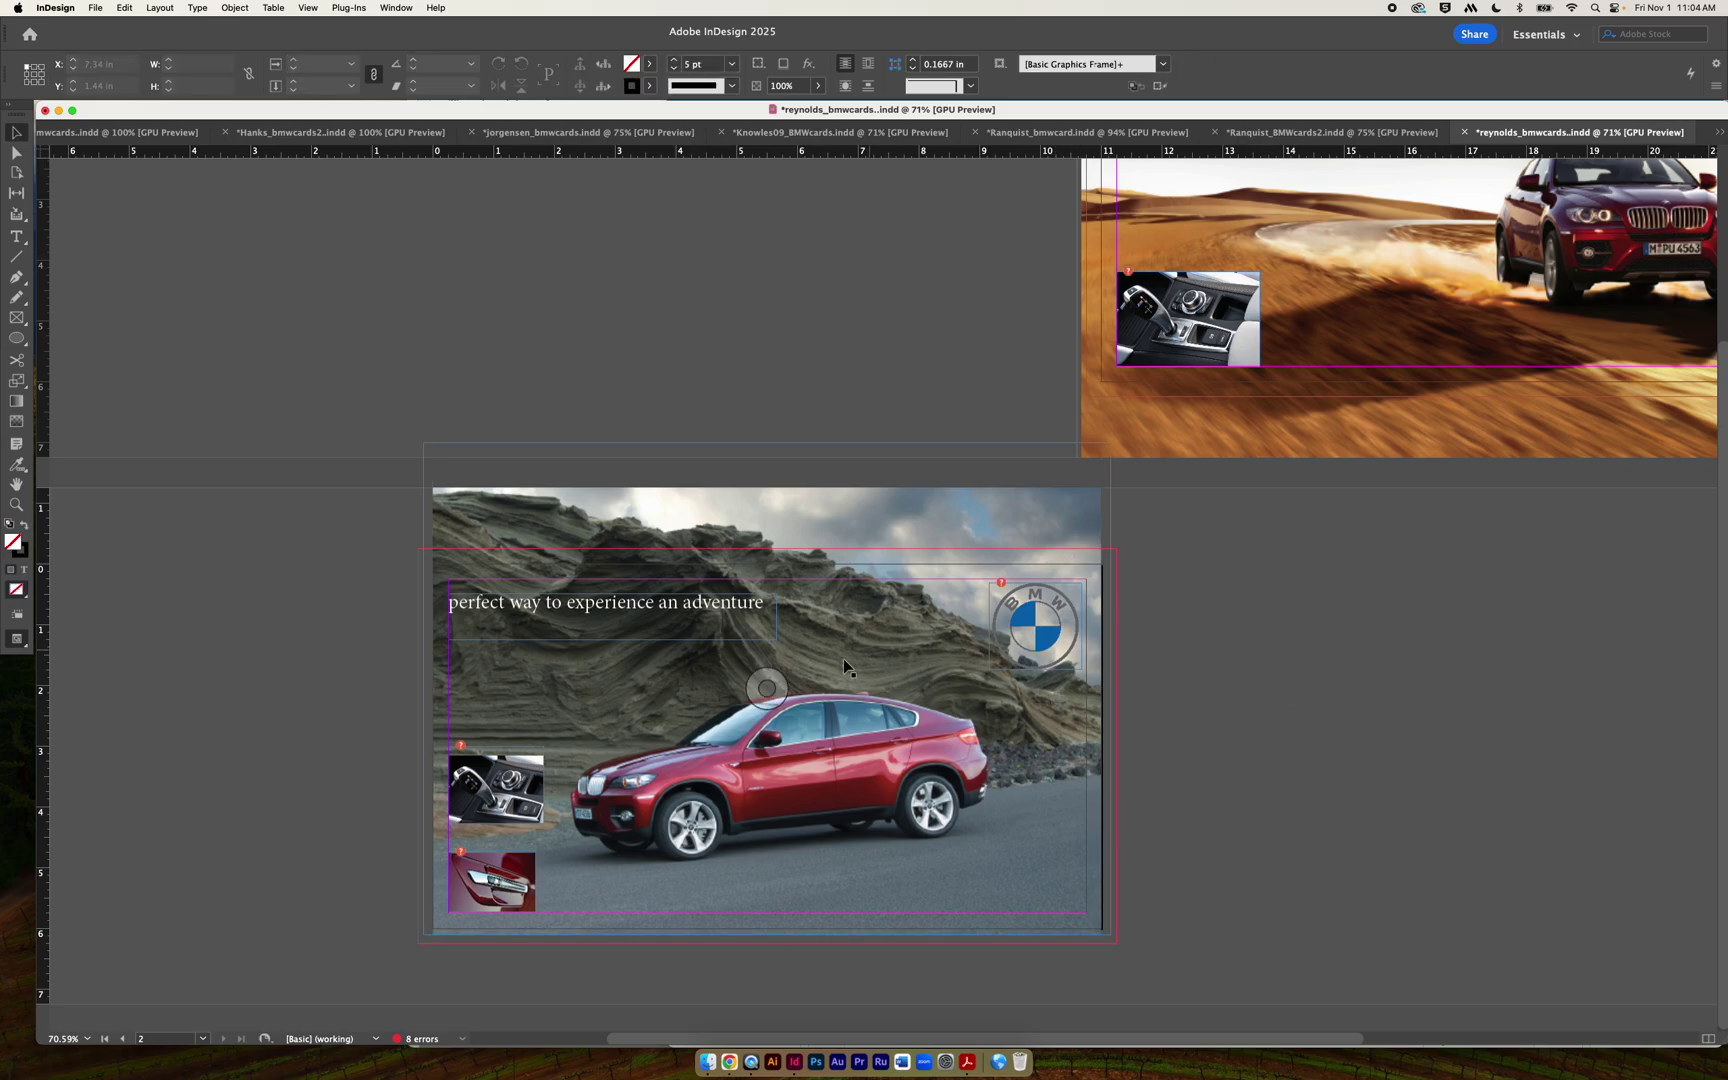
left_click(1040, 750)
left_click_drag(1110, 934, 1118, 937)
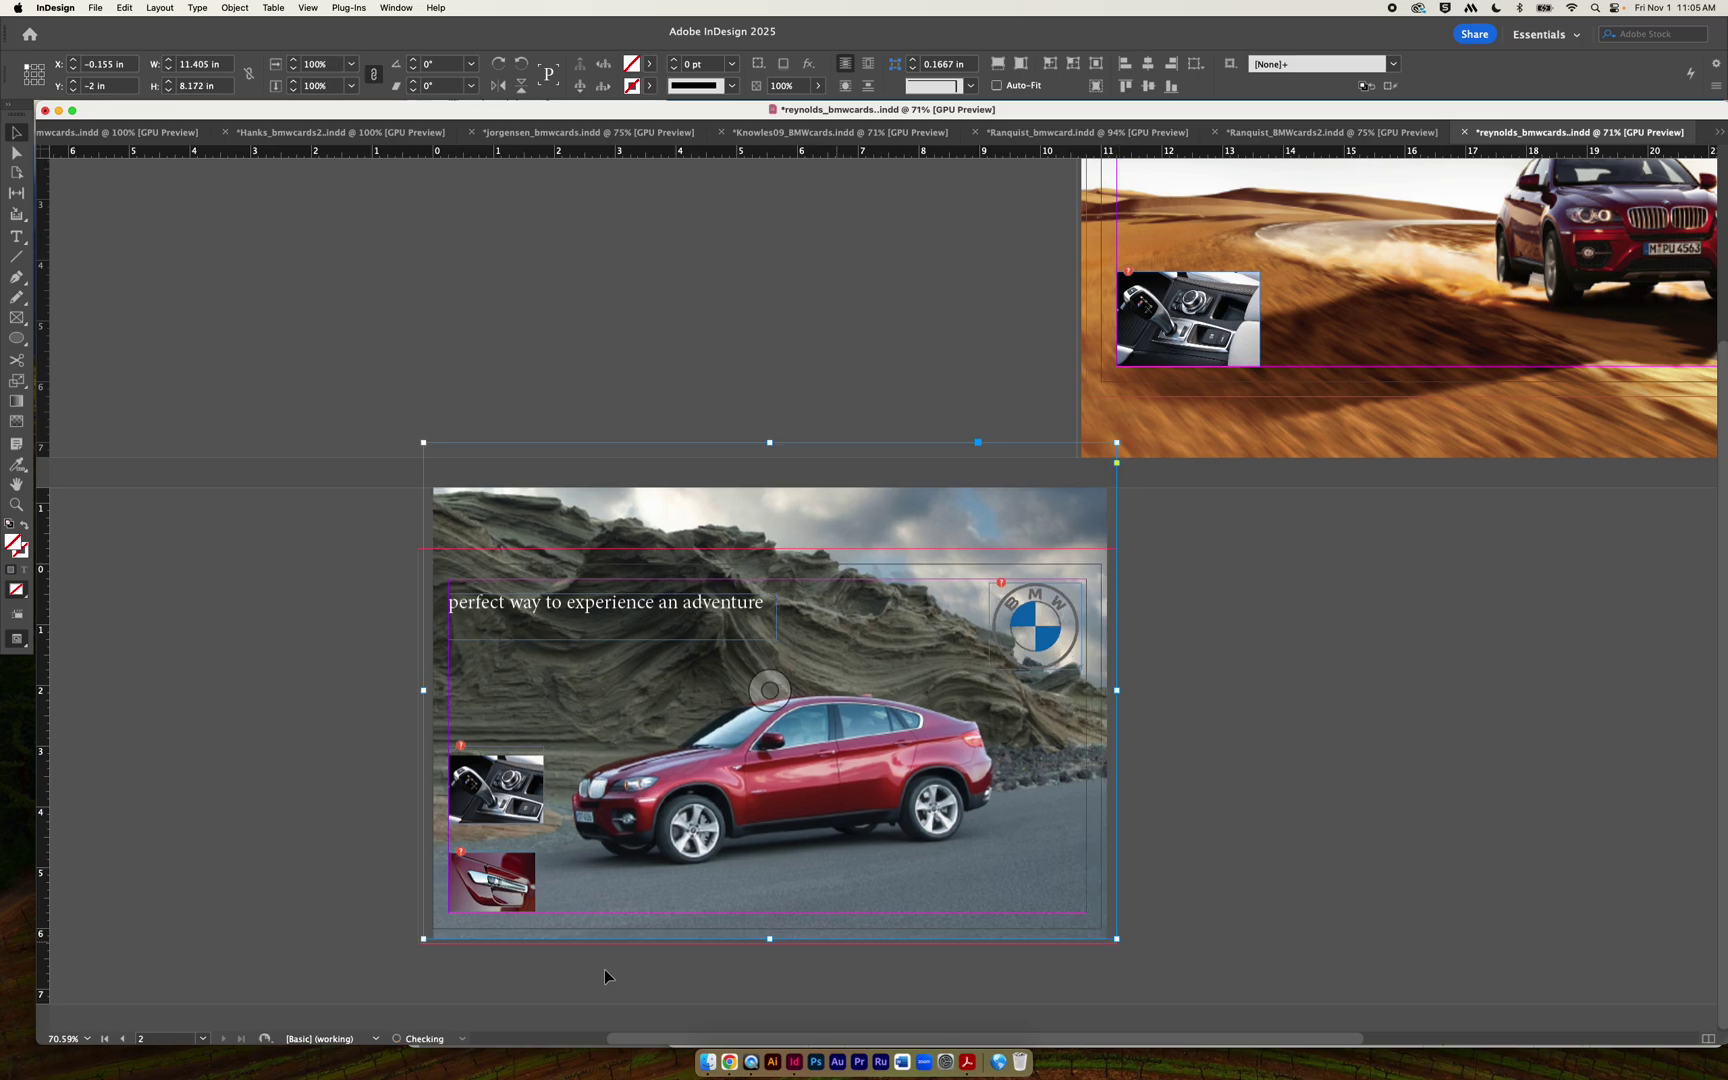
left_click_drag(422, 938, 403, 948)
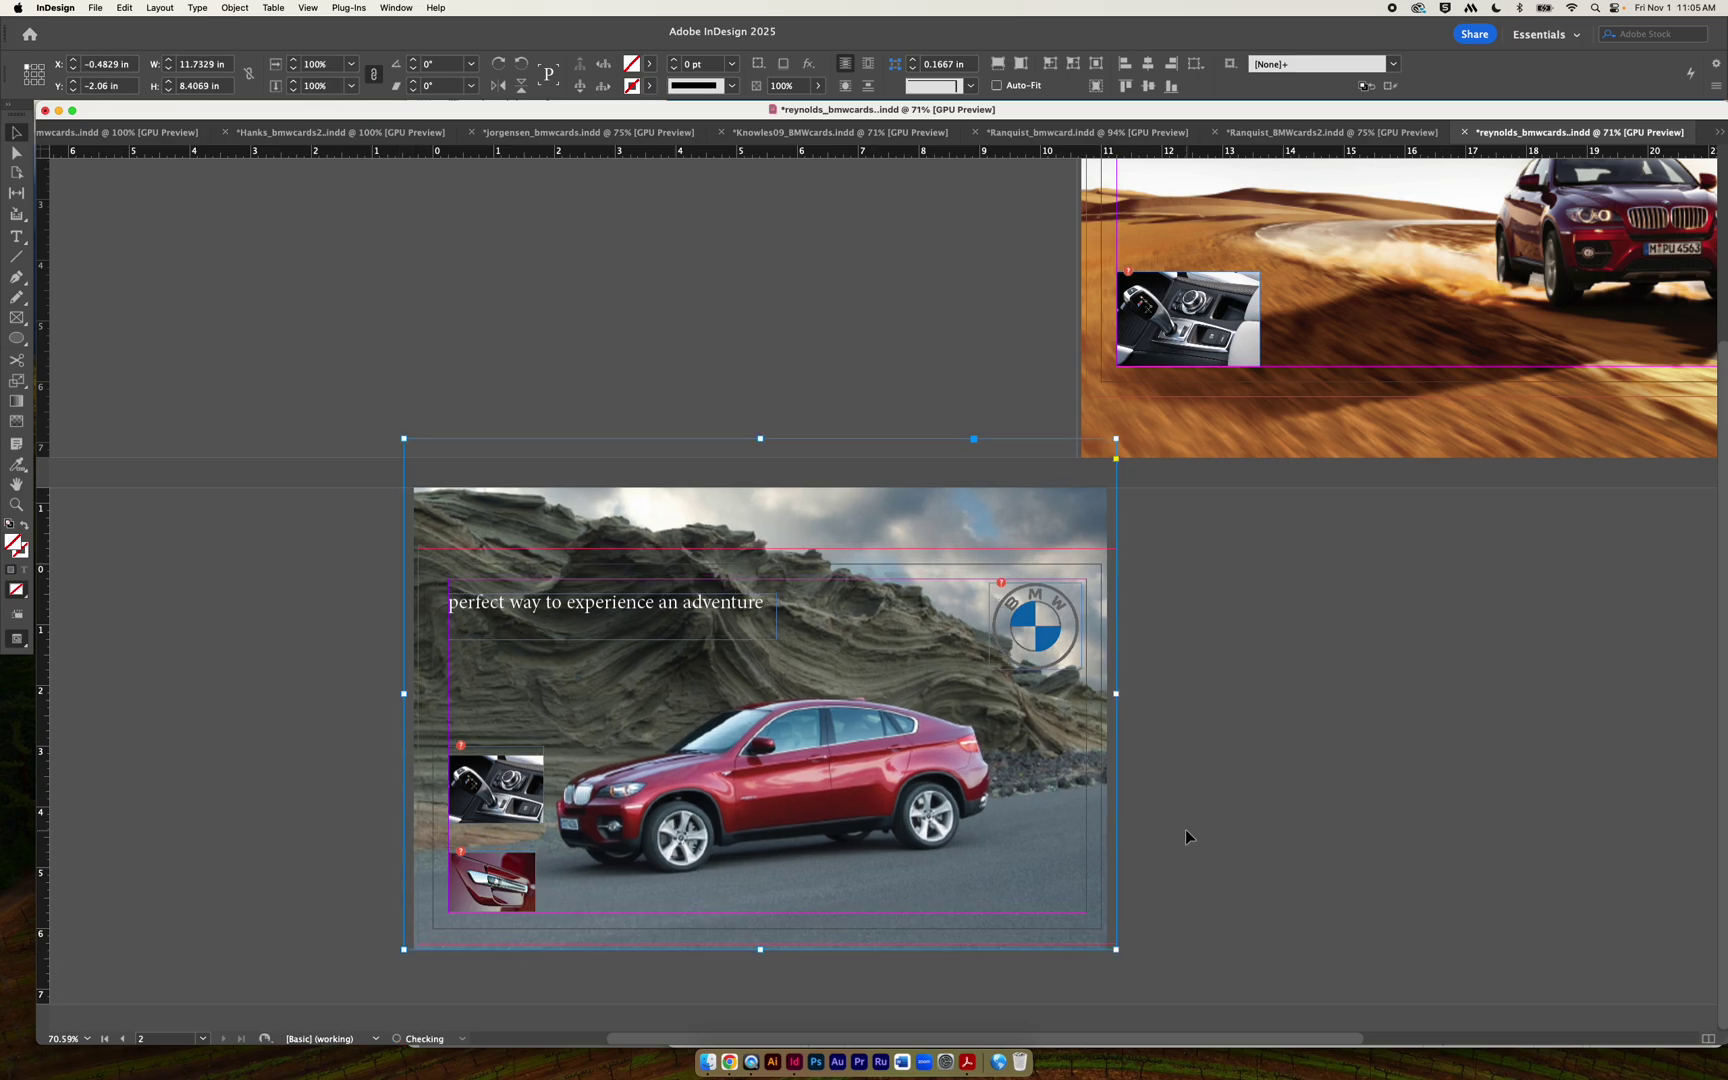
left_click_drag(1113, 951, 1134, 962)
key("super+z")
left_click_drag(1114, 951, 1127, 958)
left_click(1248, 879)
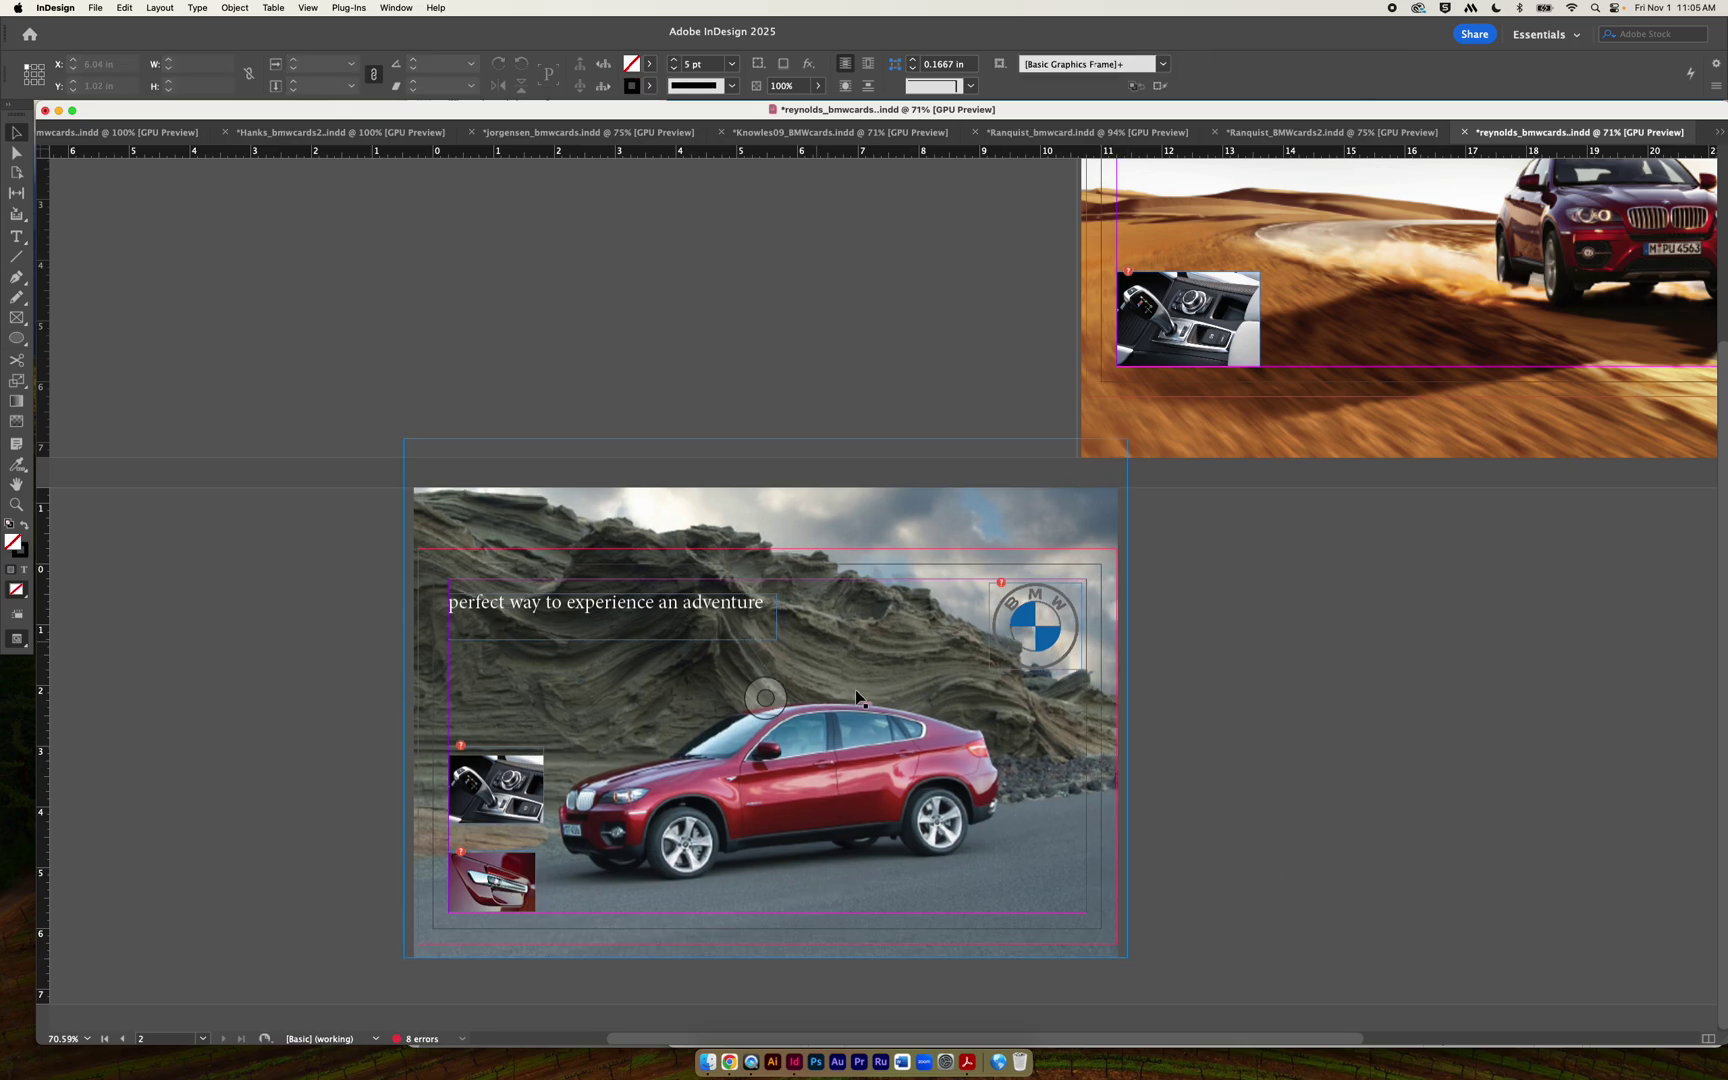
Nudge the background image slightly to the right inside its frame on page 2.
left_click_drag(764, 699, 769, 706)
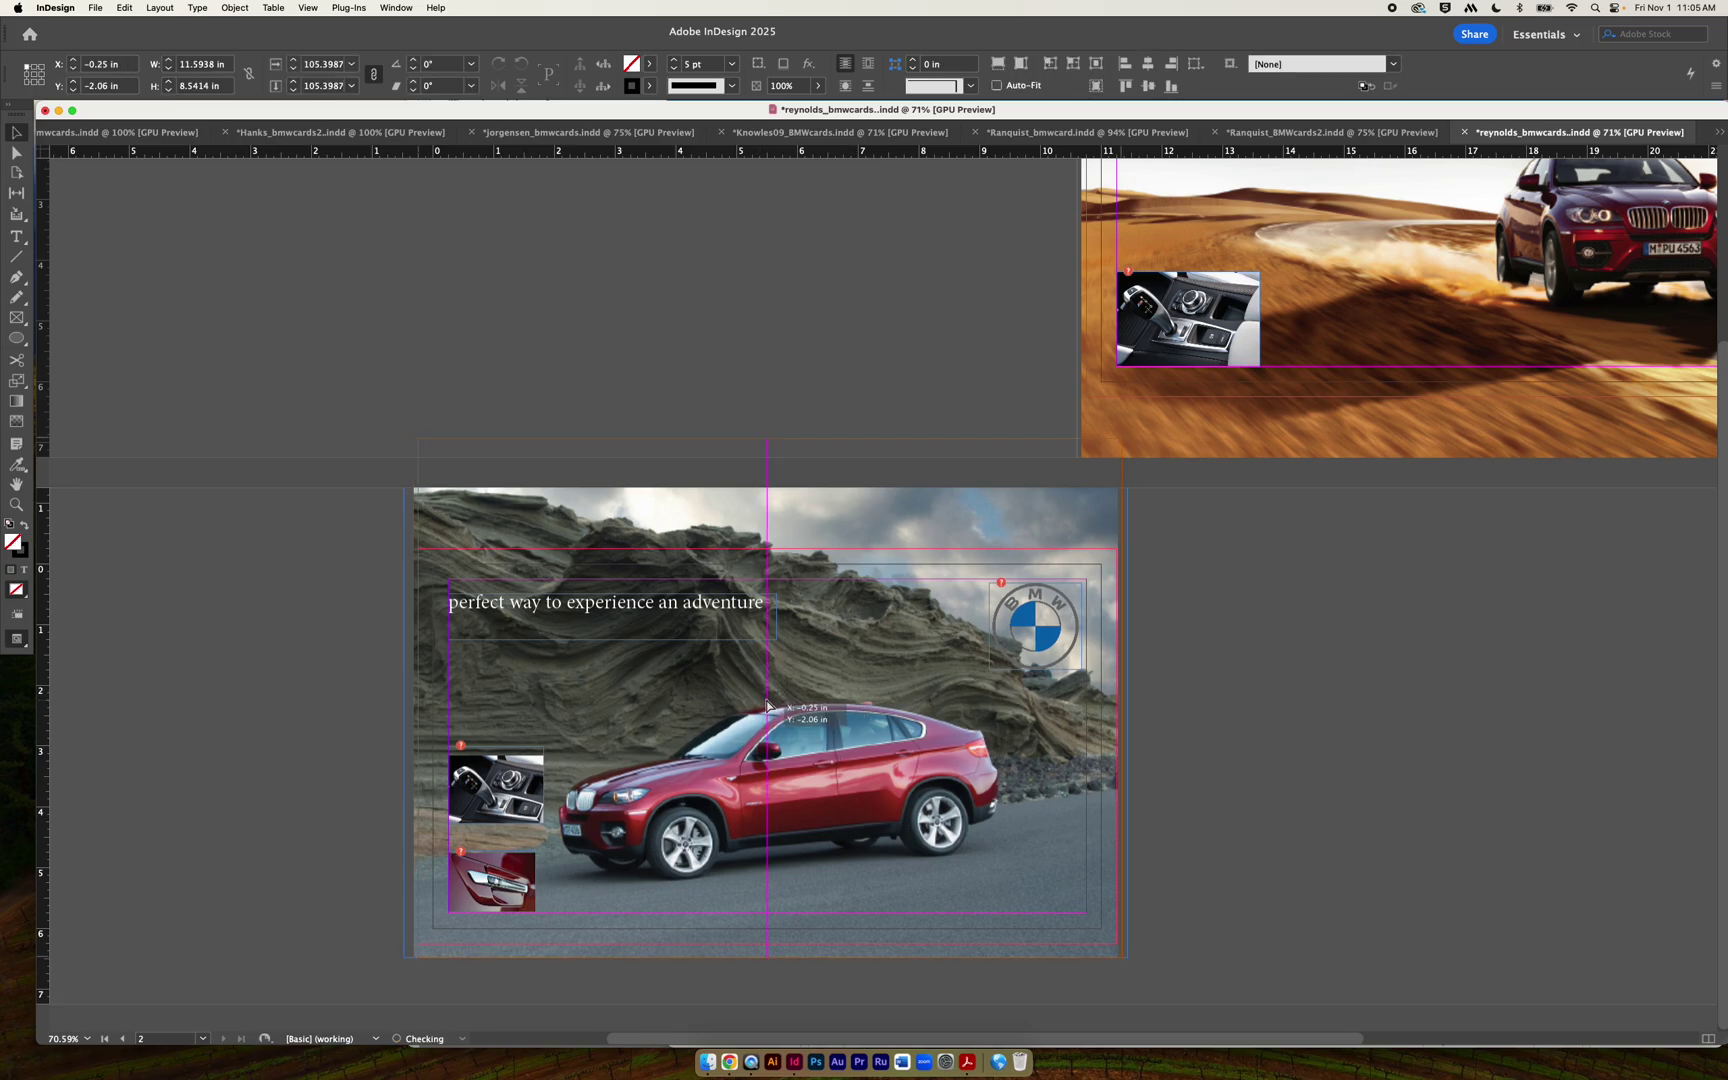
left_click(1102, 690)
left_click(1195, 699)
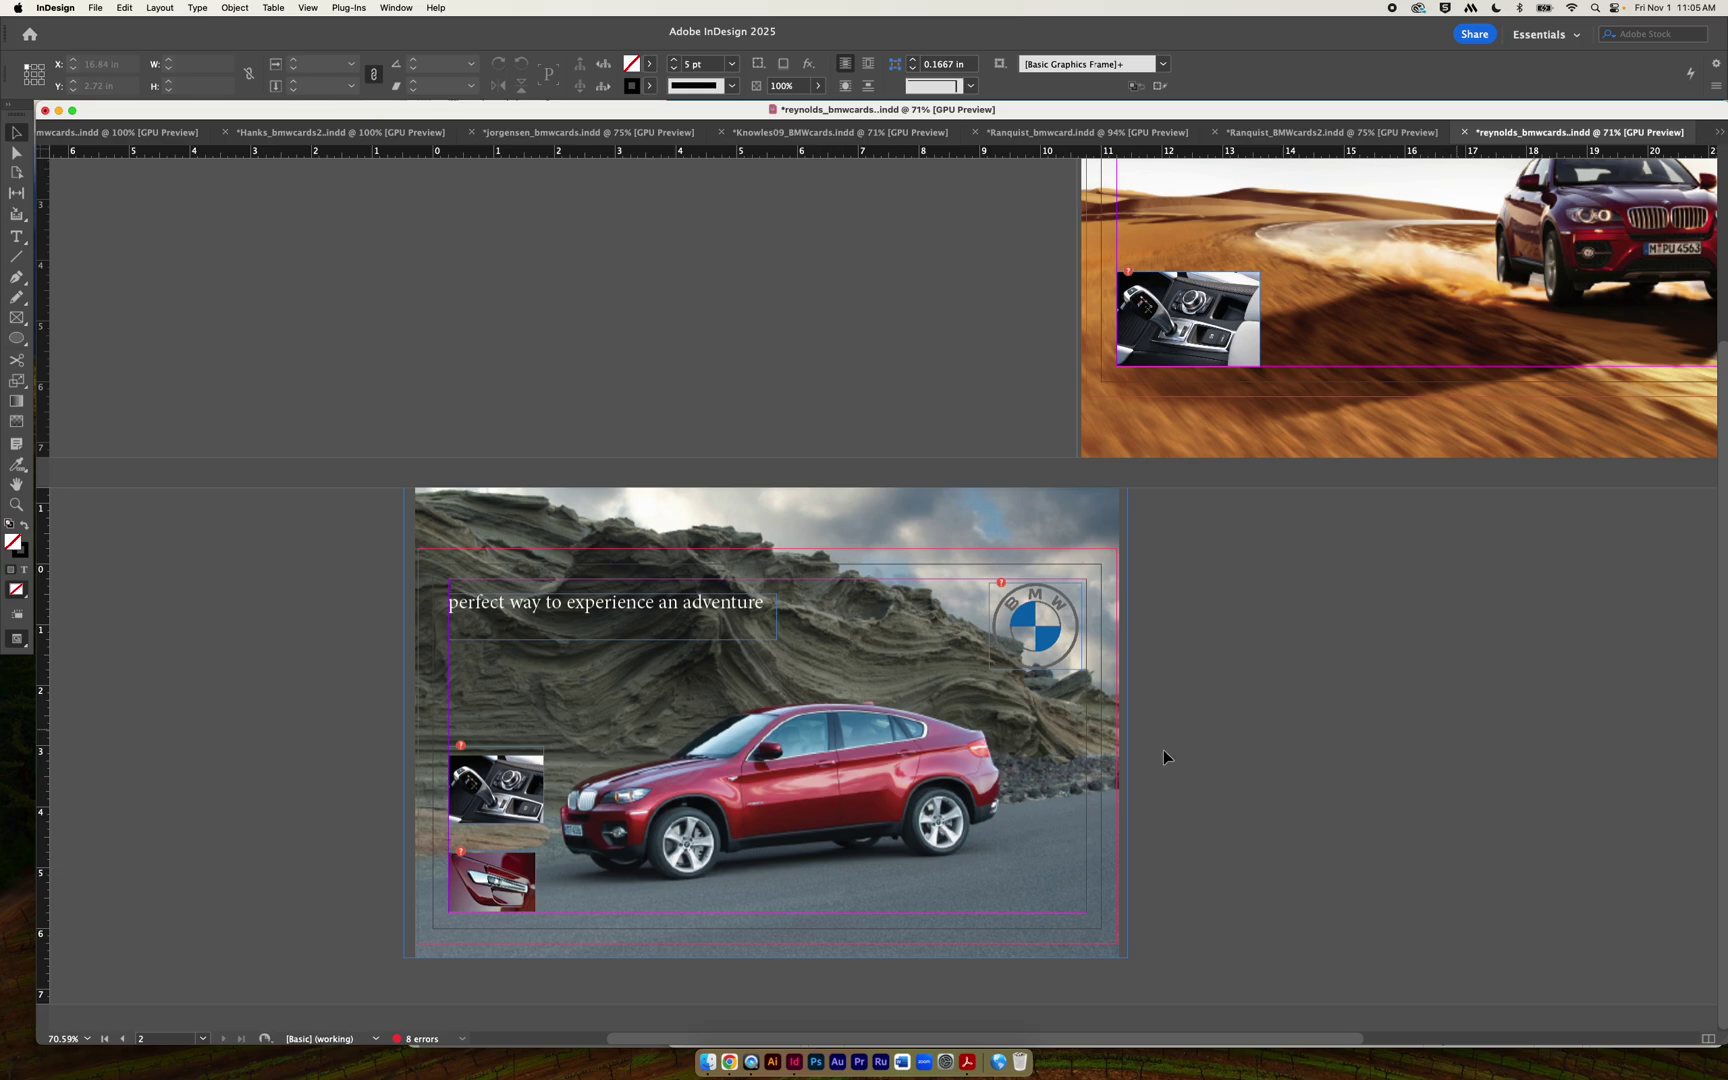
Move the interior photo to page 2's lower-right margin corner and raise the background photo to about Y -2.29 in.
left_click_drag(860, 860, 1046, 890)
left_click(1226, 882)
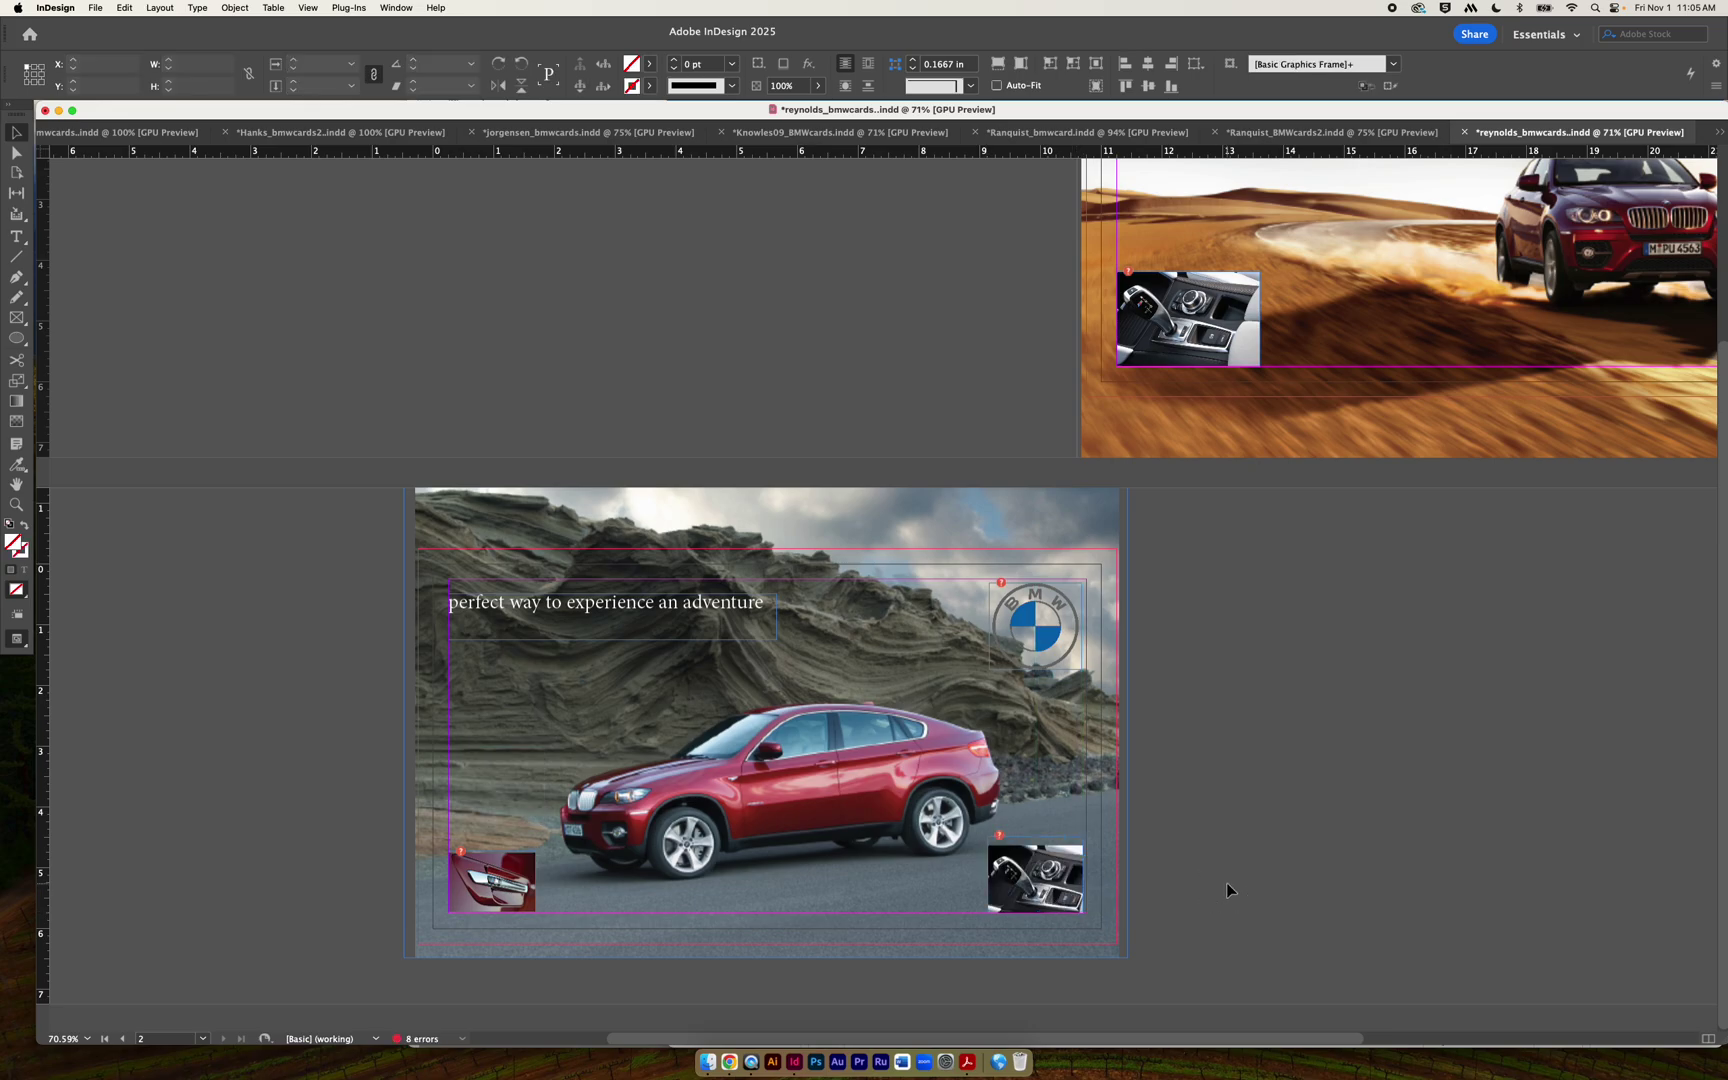
left_click(793, 800)
left_click_drag(794, 790, 795, 764)
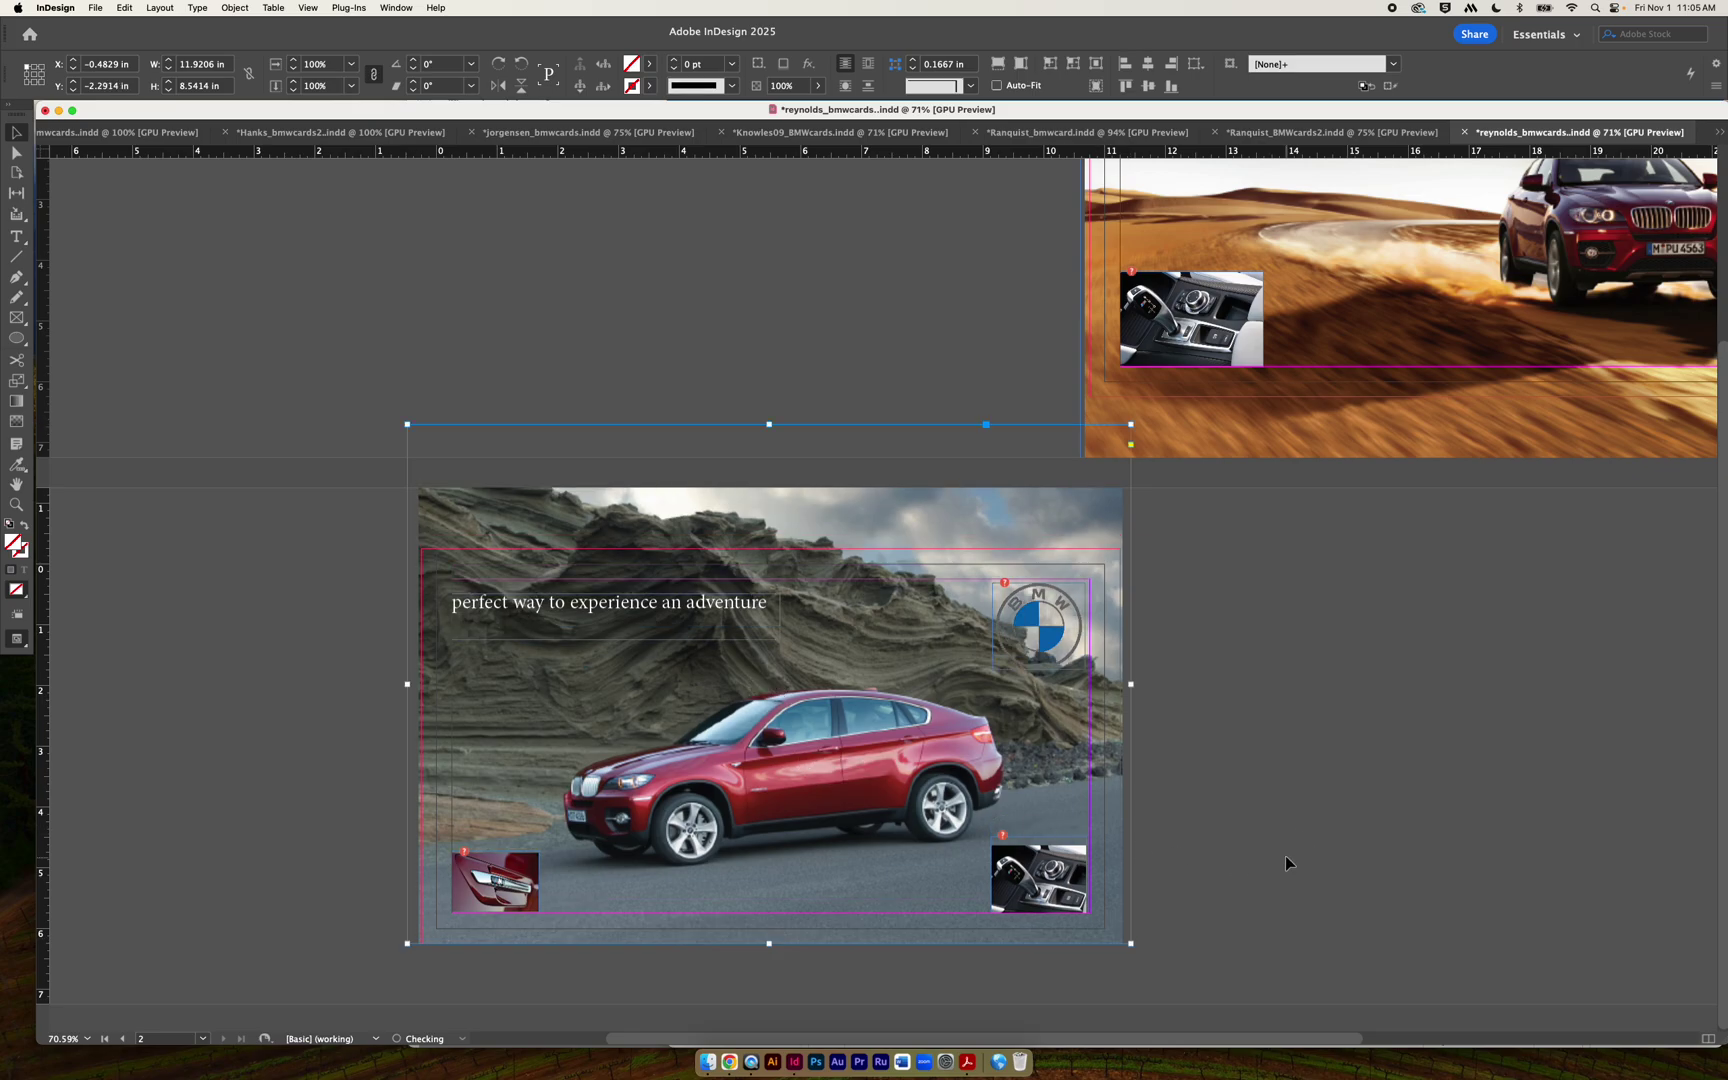
left_click(1286, 857)
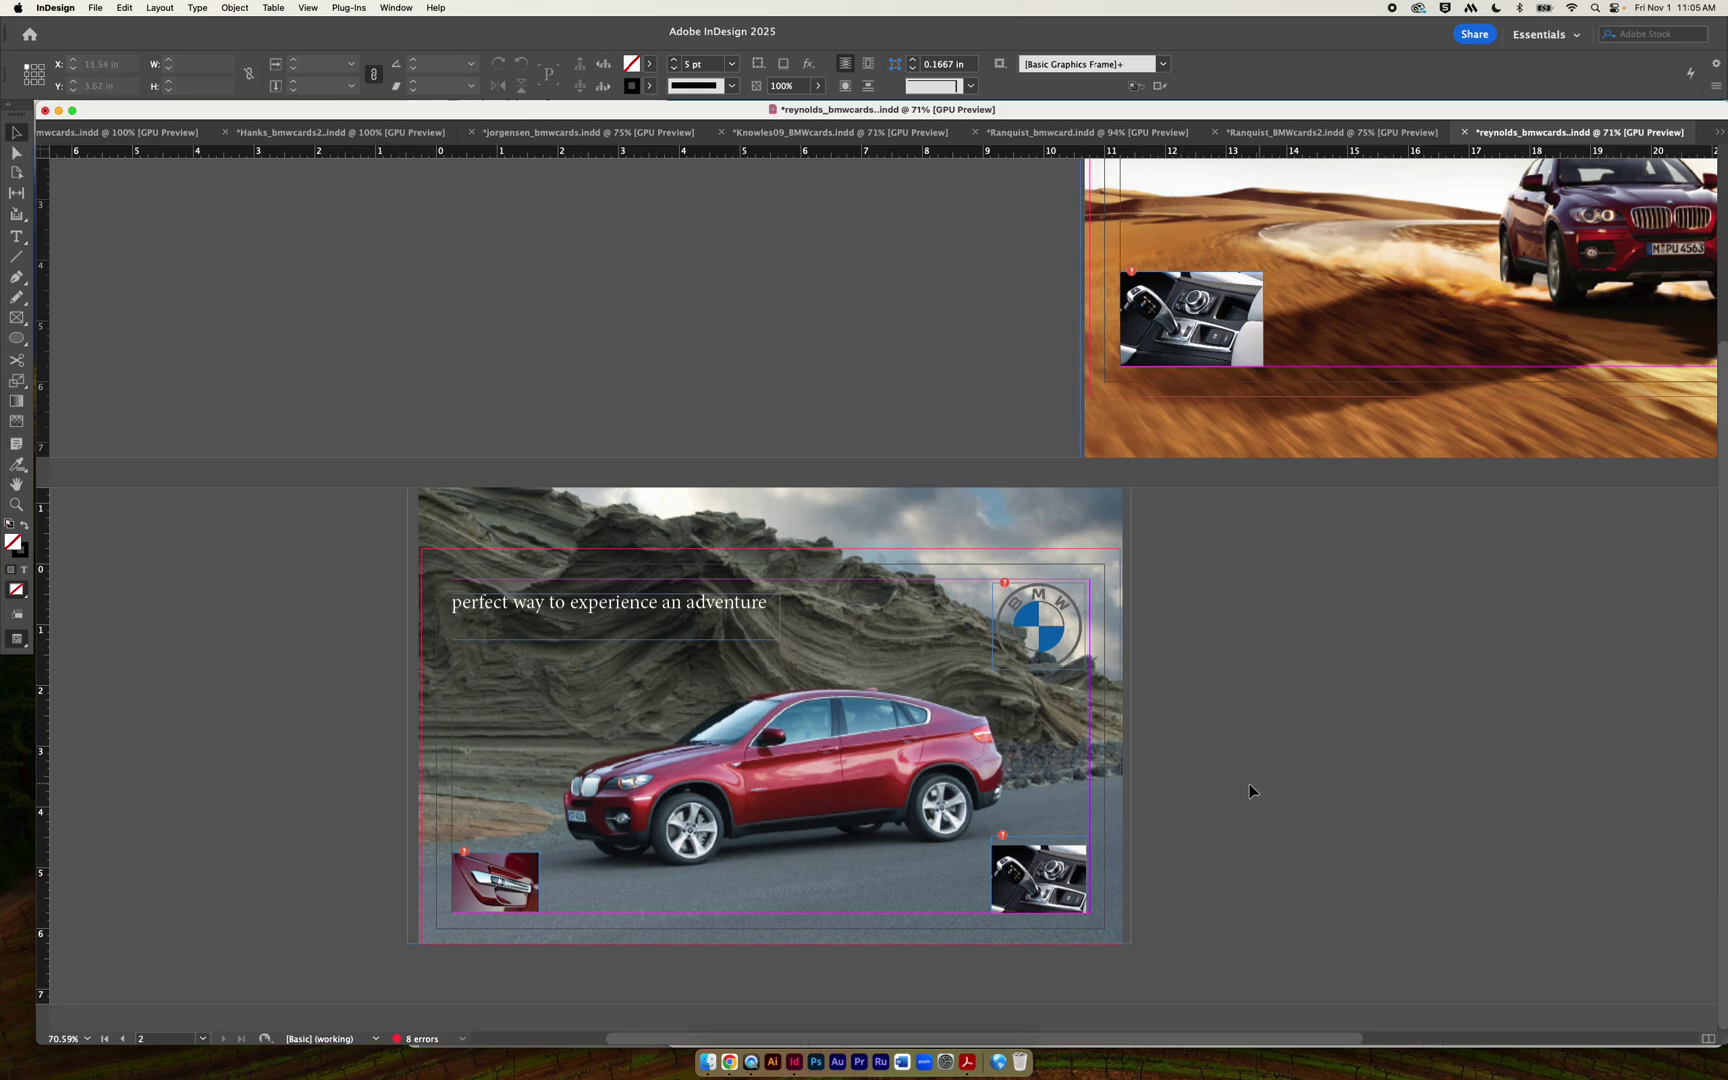
Examine the reworked layouts of both card pages and the text block left on the pasteboard.
scroll(1272, 788, "up", 3)
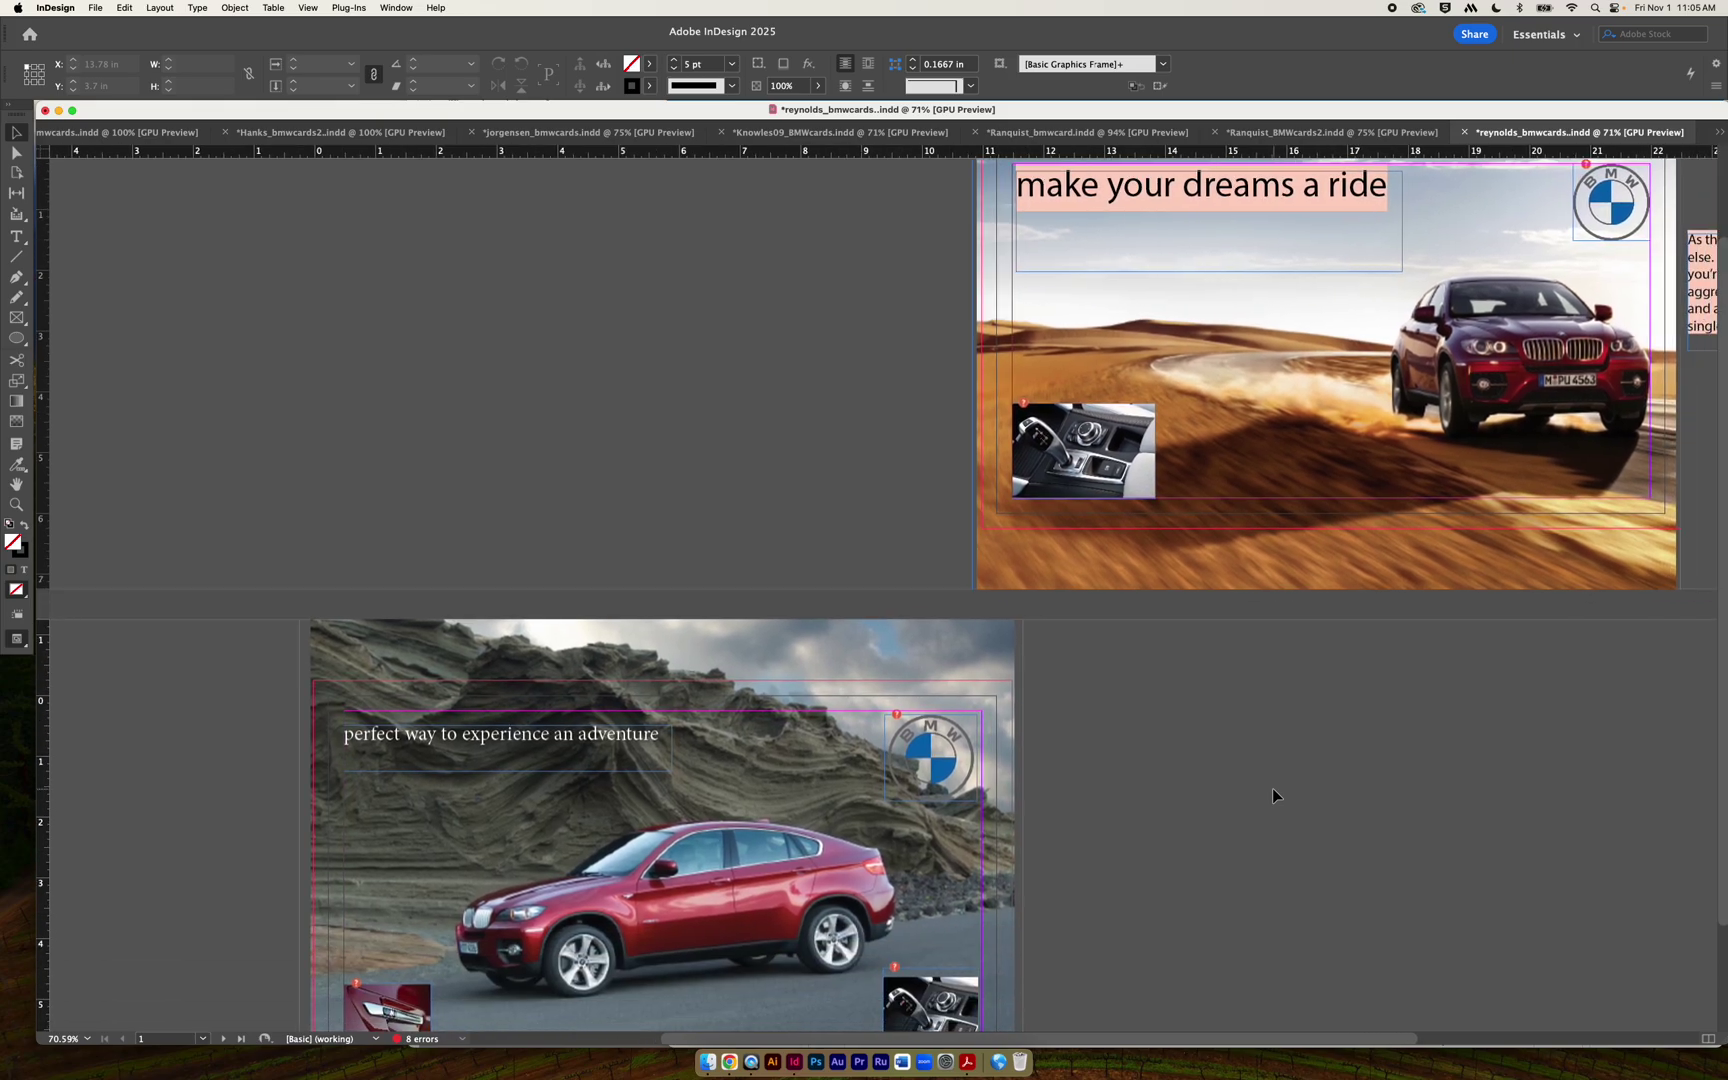
scroll(1272, 788, "right", 5)
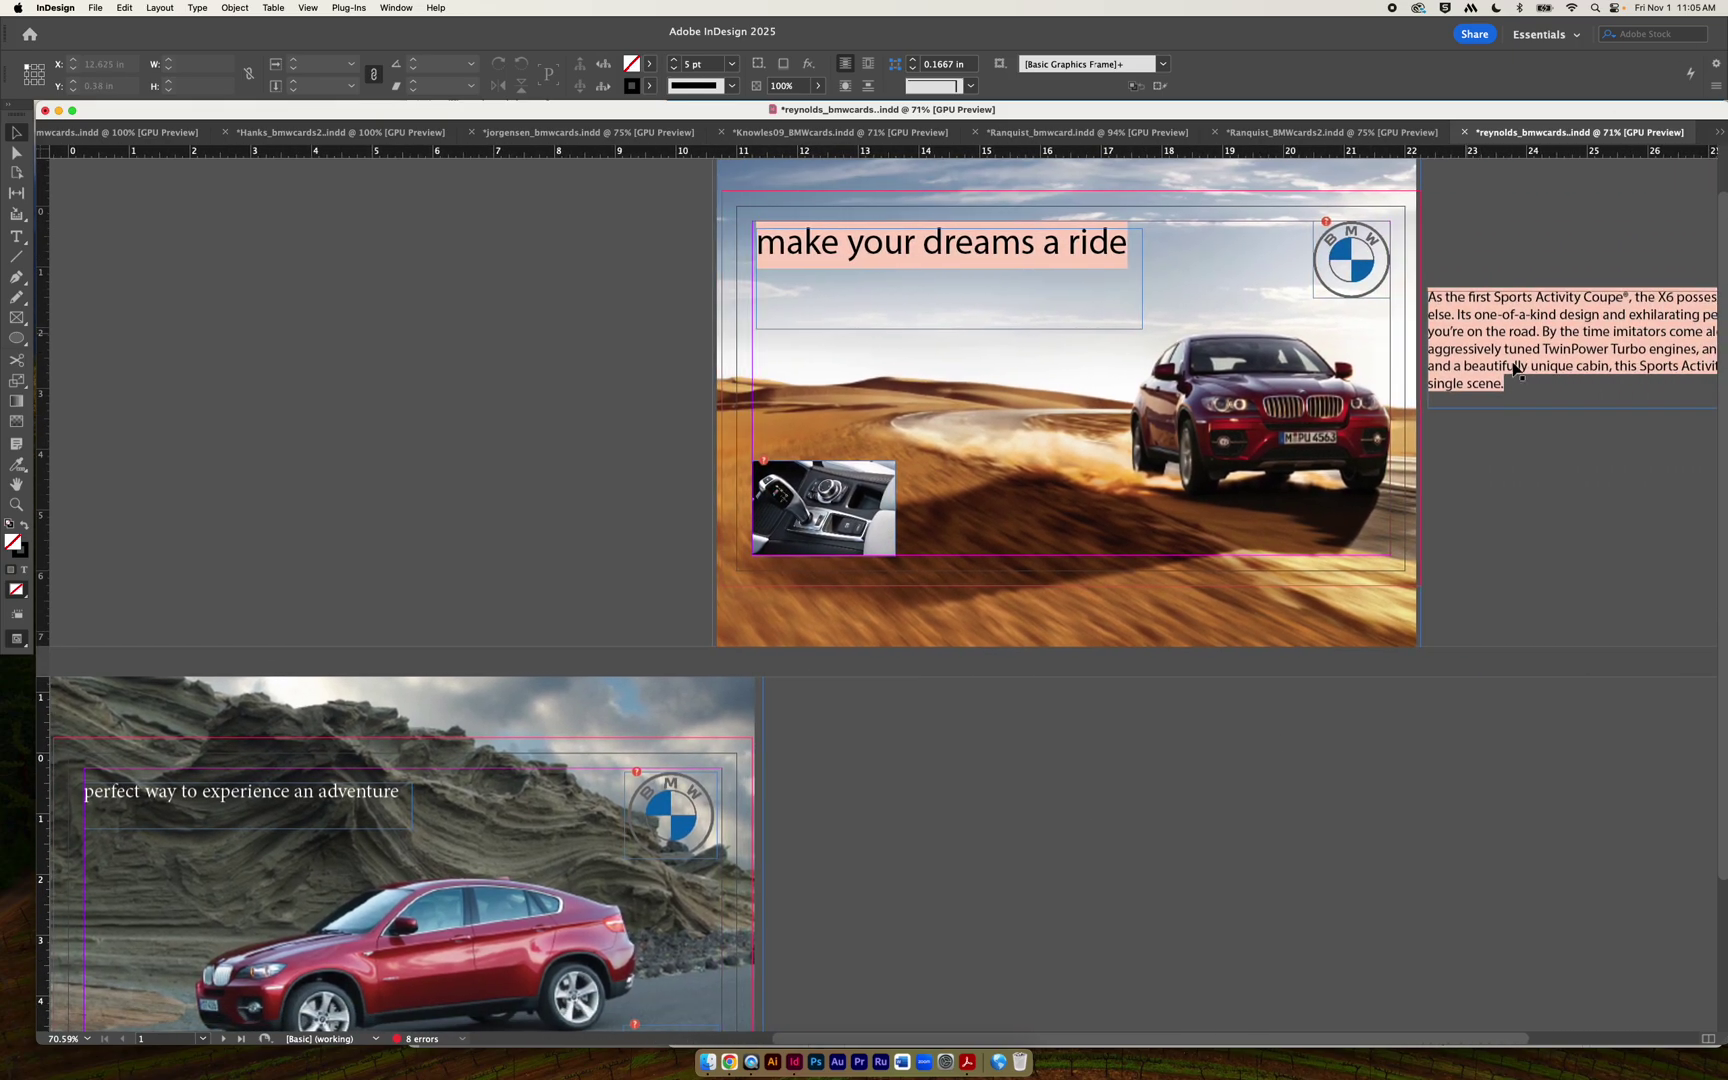
scroll(447, 474, "left", 2)
scroll(447, 474, "down", 1)
scroll(447, 481, "left", 2)
scroll(447, 481, "down", 3)
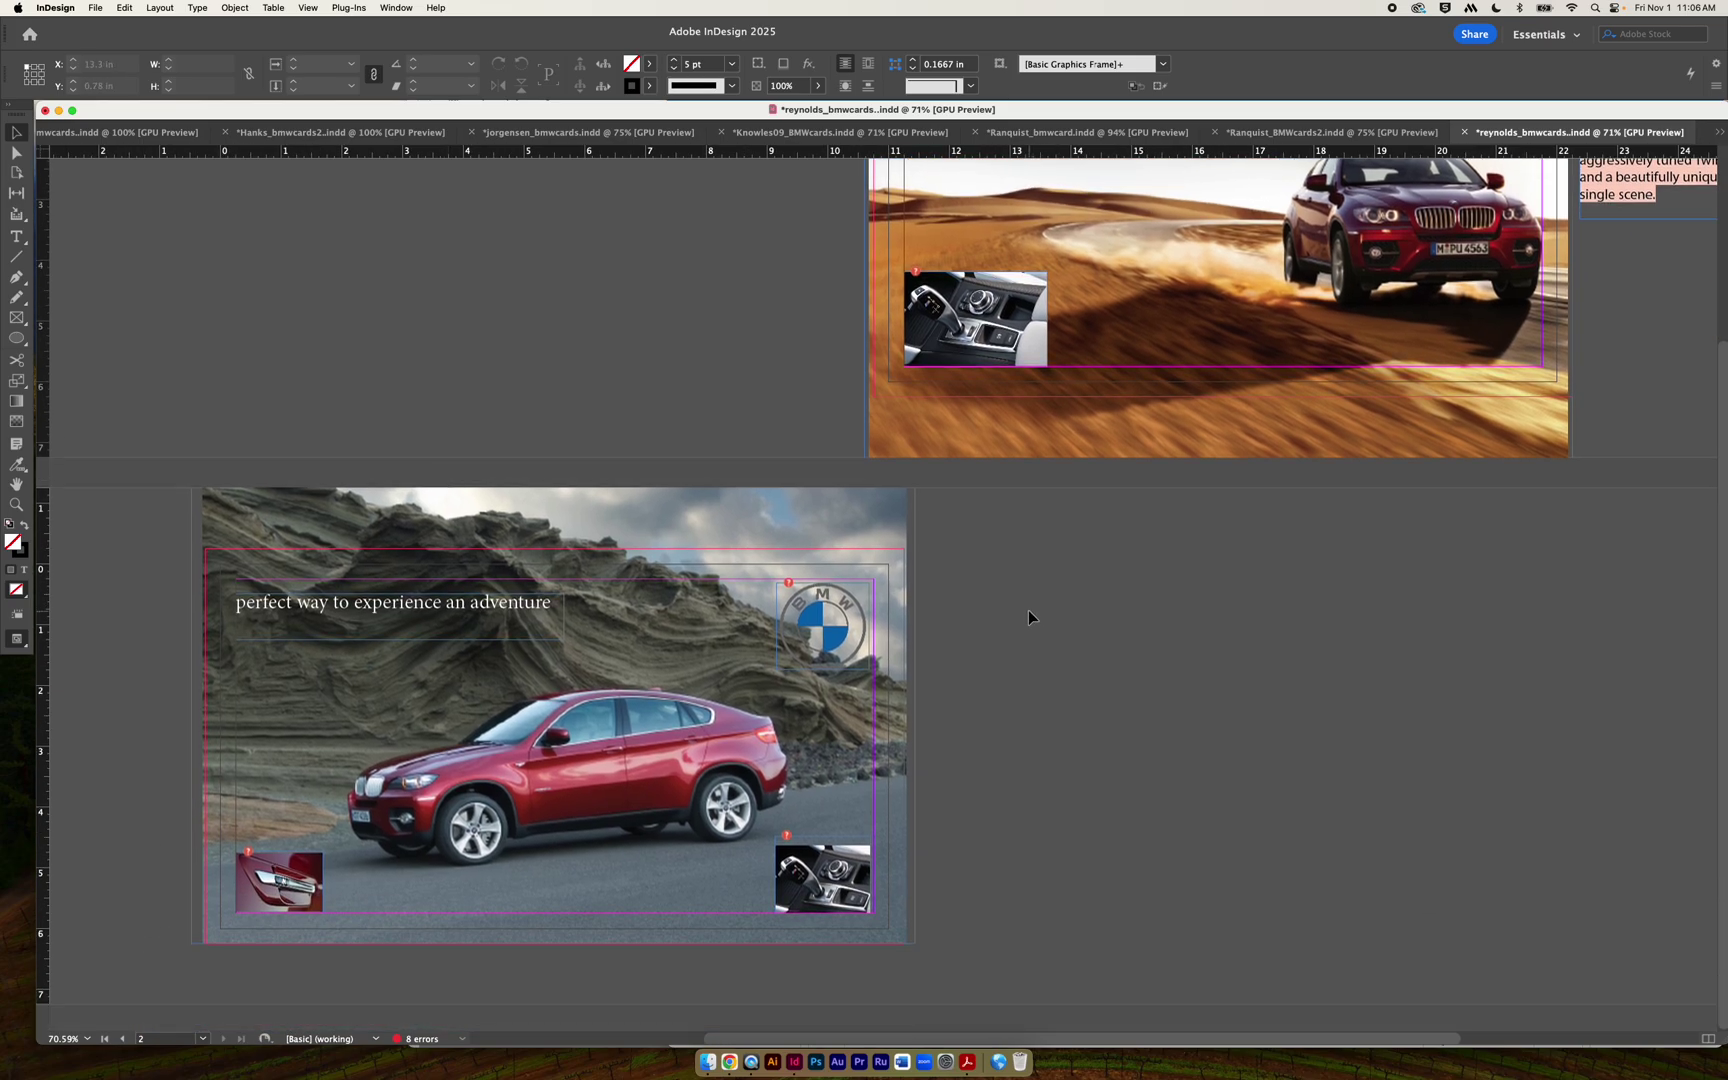
scroll(1028, 610, "up", 5)
scroll(1028, 610, "right", 1)
scroll(1030, 617, "left", 4)
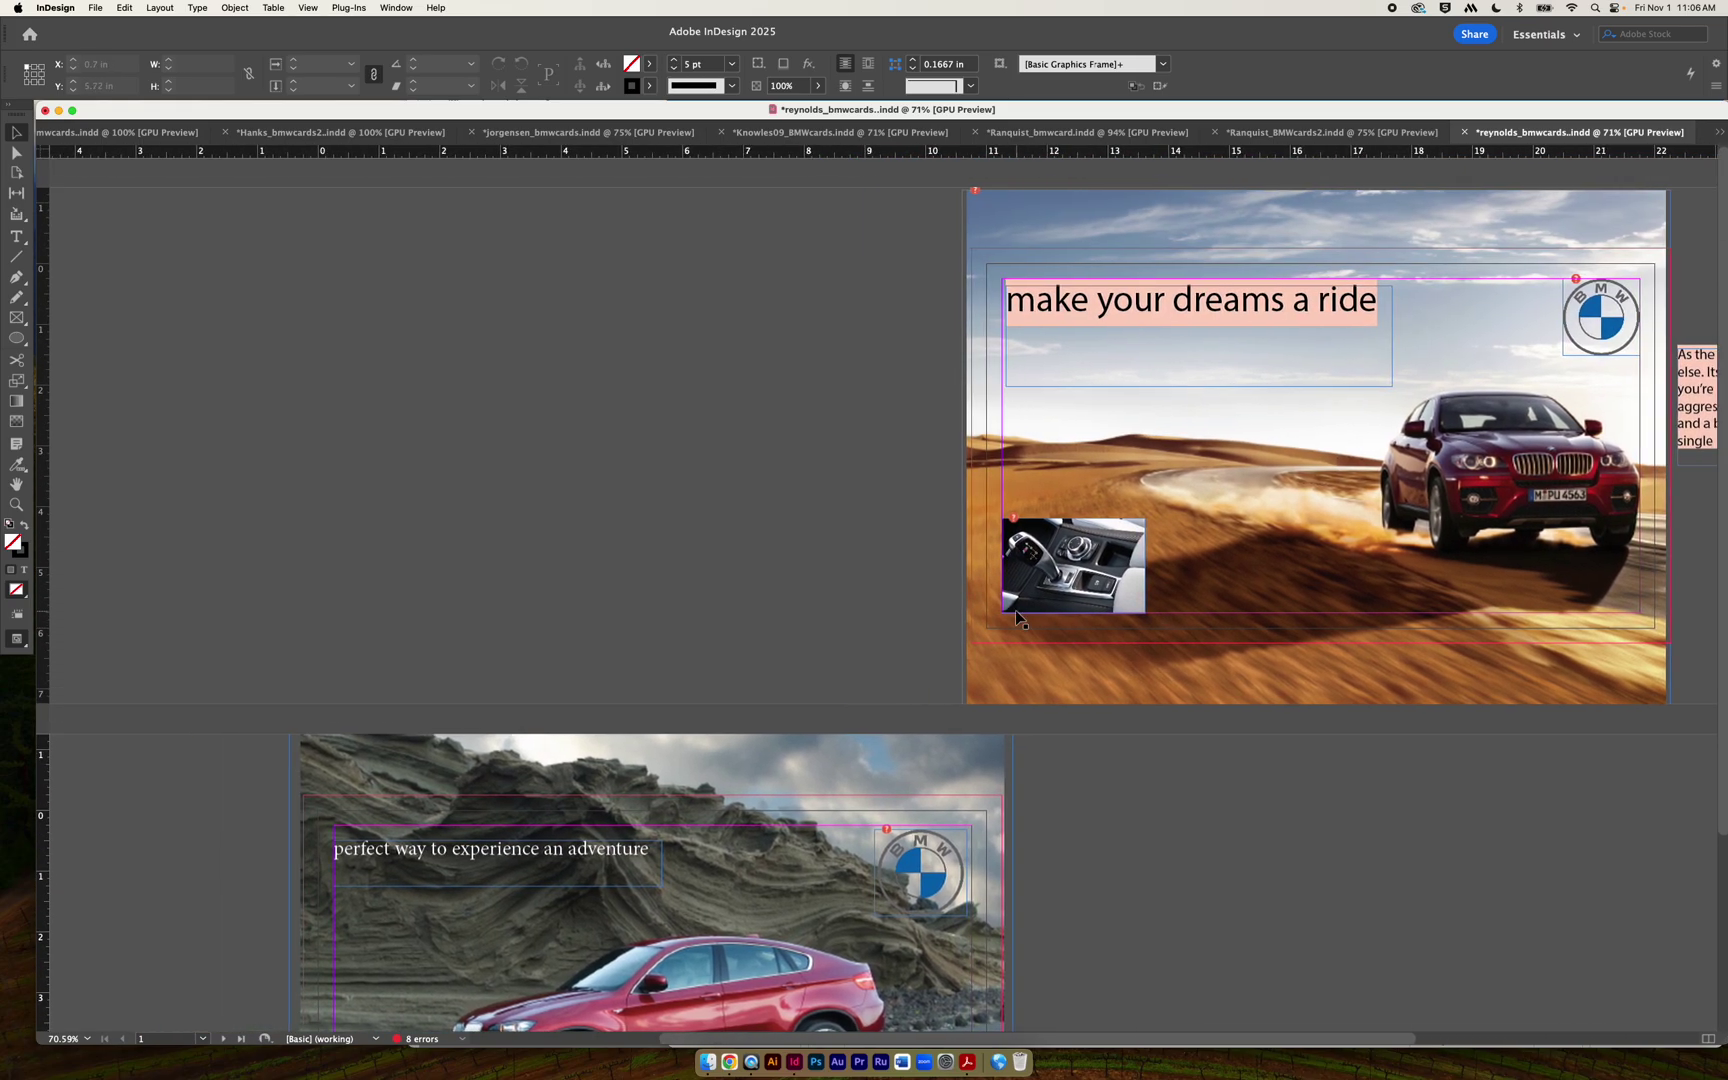
Switch to the open document smith_bmwcards.indd and examine the layouts of its two card pages.
left_click(1718, 132)
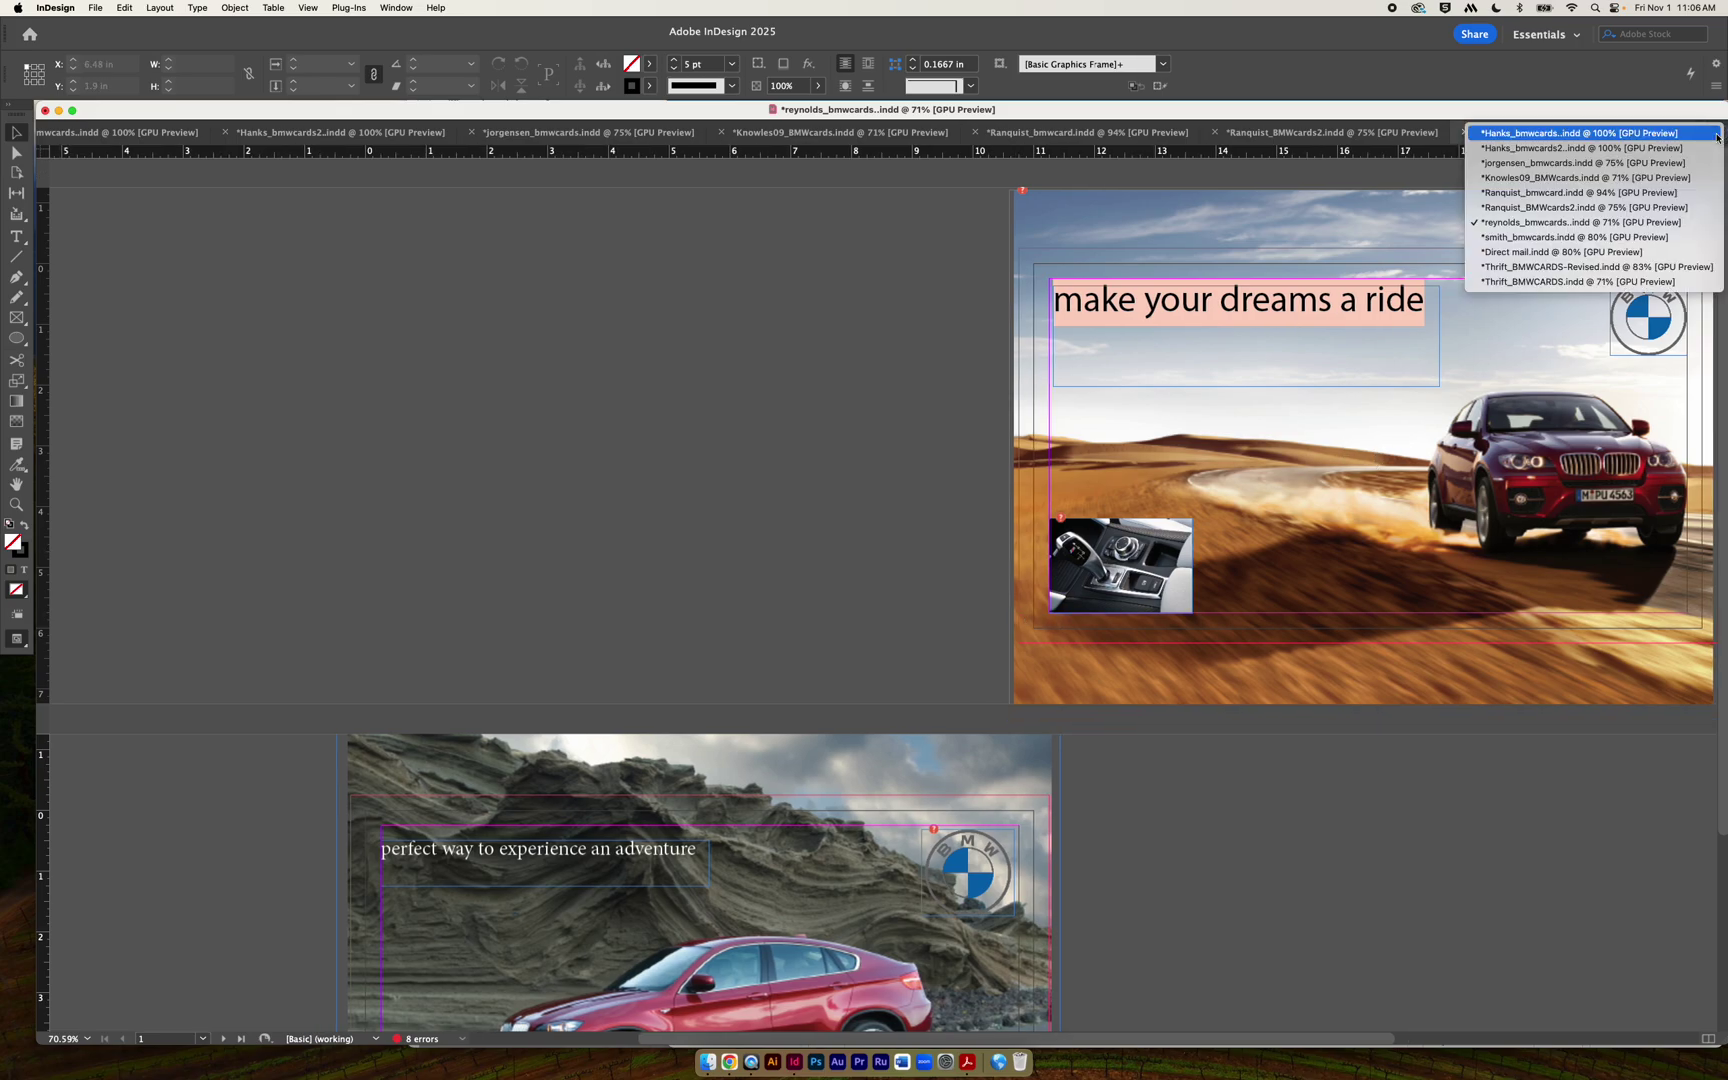
left_click(1679, 242)
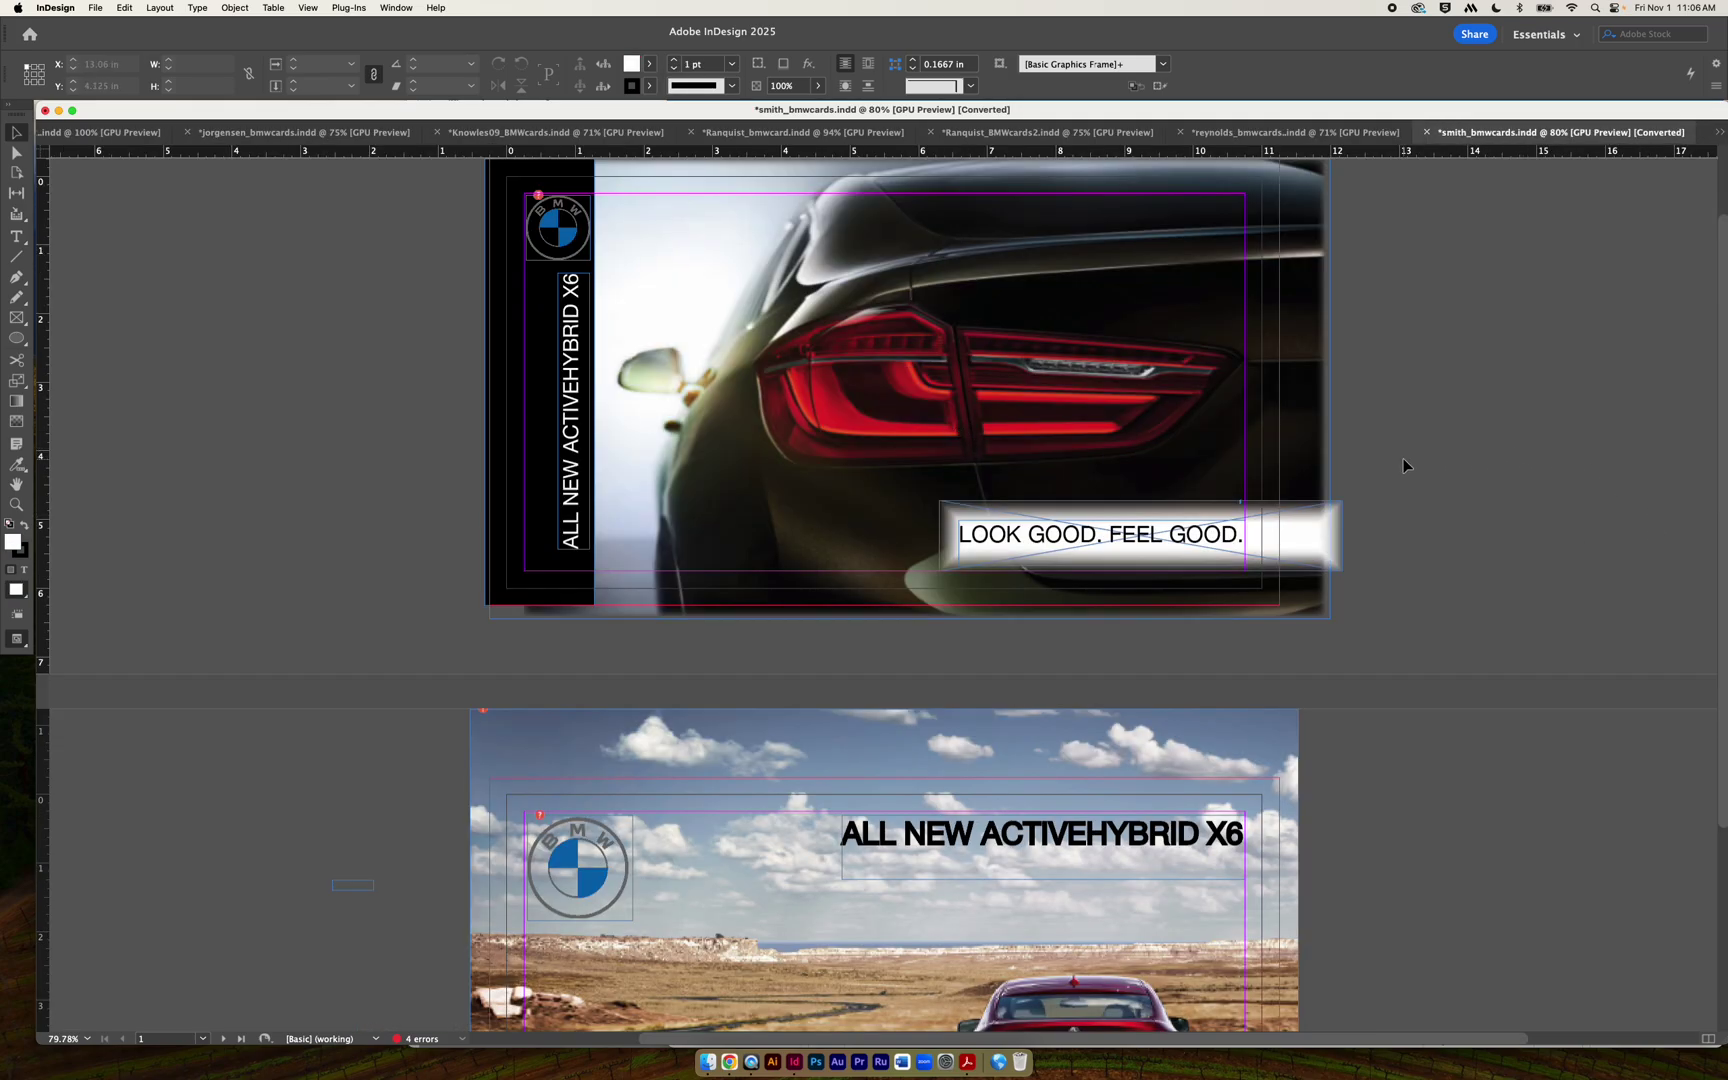
scroll(1403, 458, "up", 2)
scroll(1403, 458, "right", 2)
scroll(1403, 458, "left", 1)
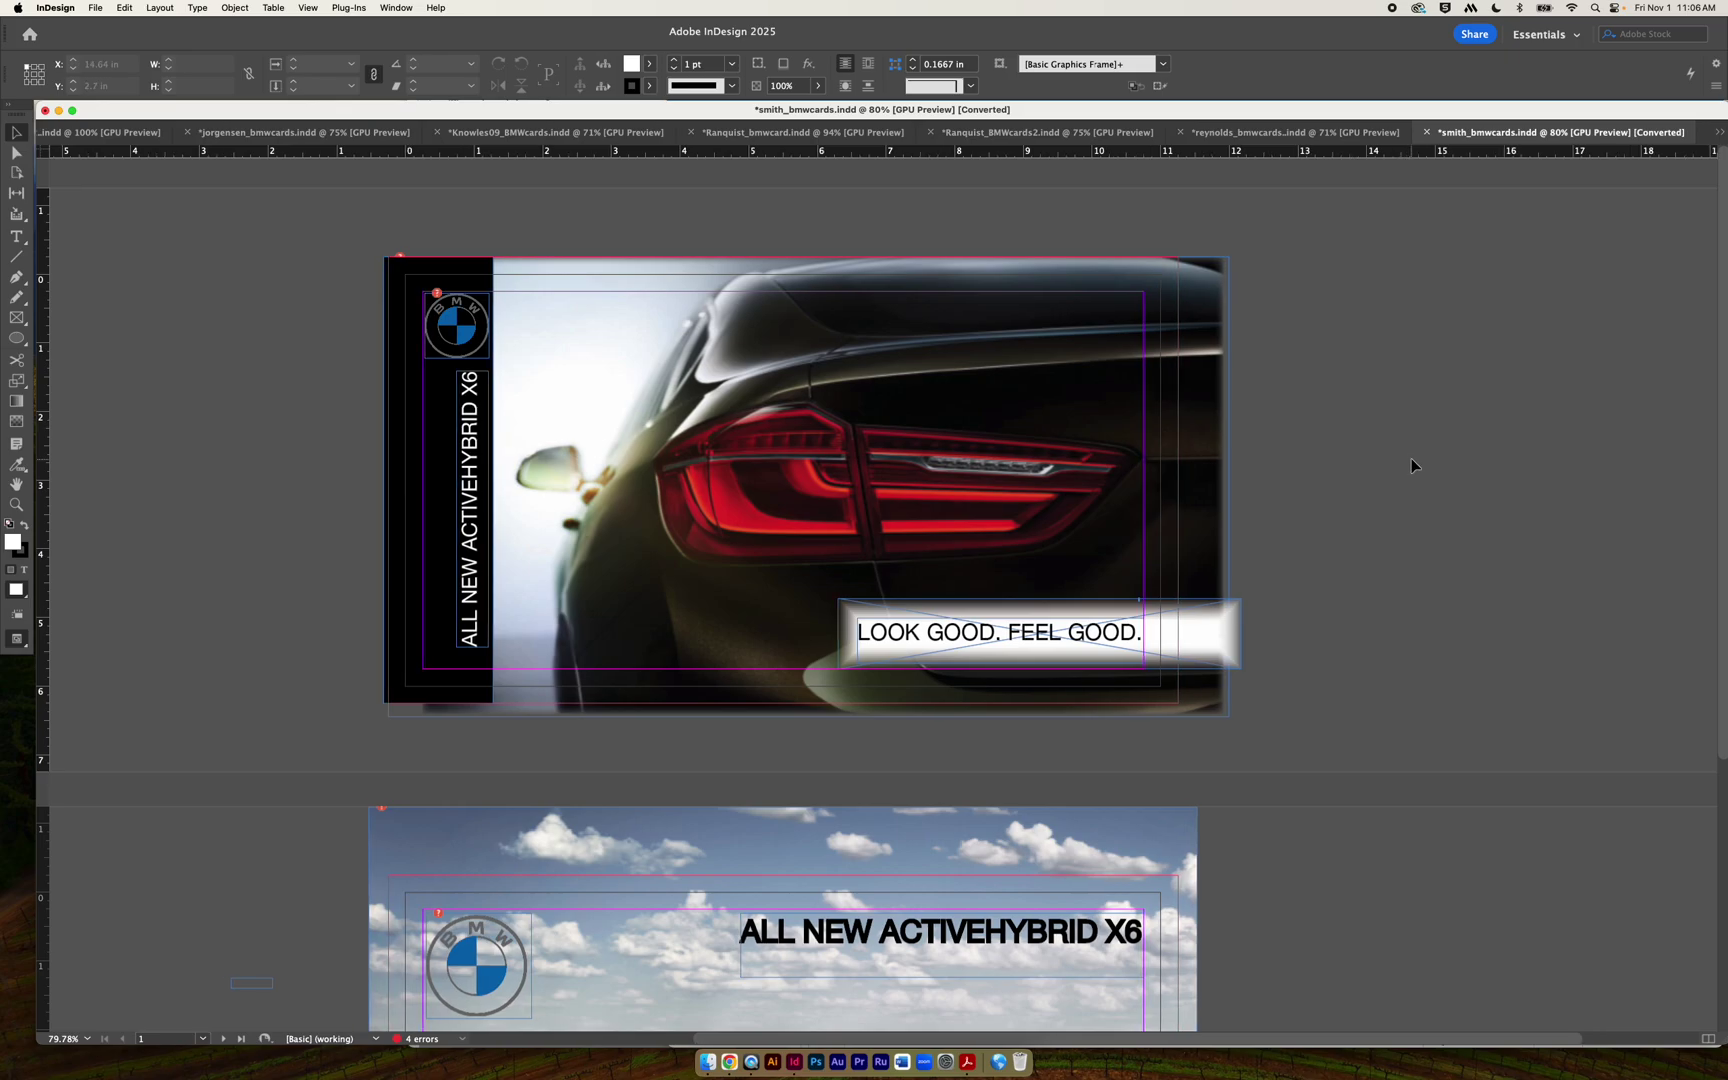
scroll(1386, 453, "down", 8)
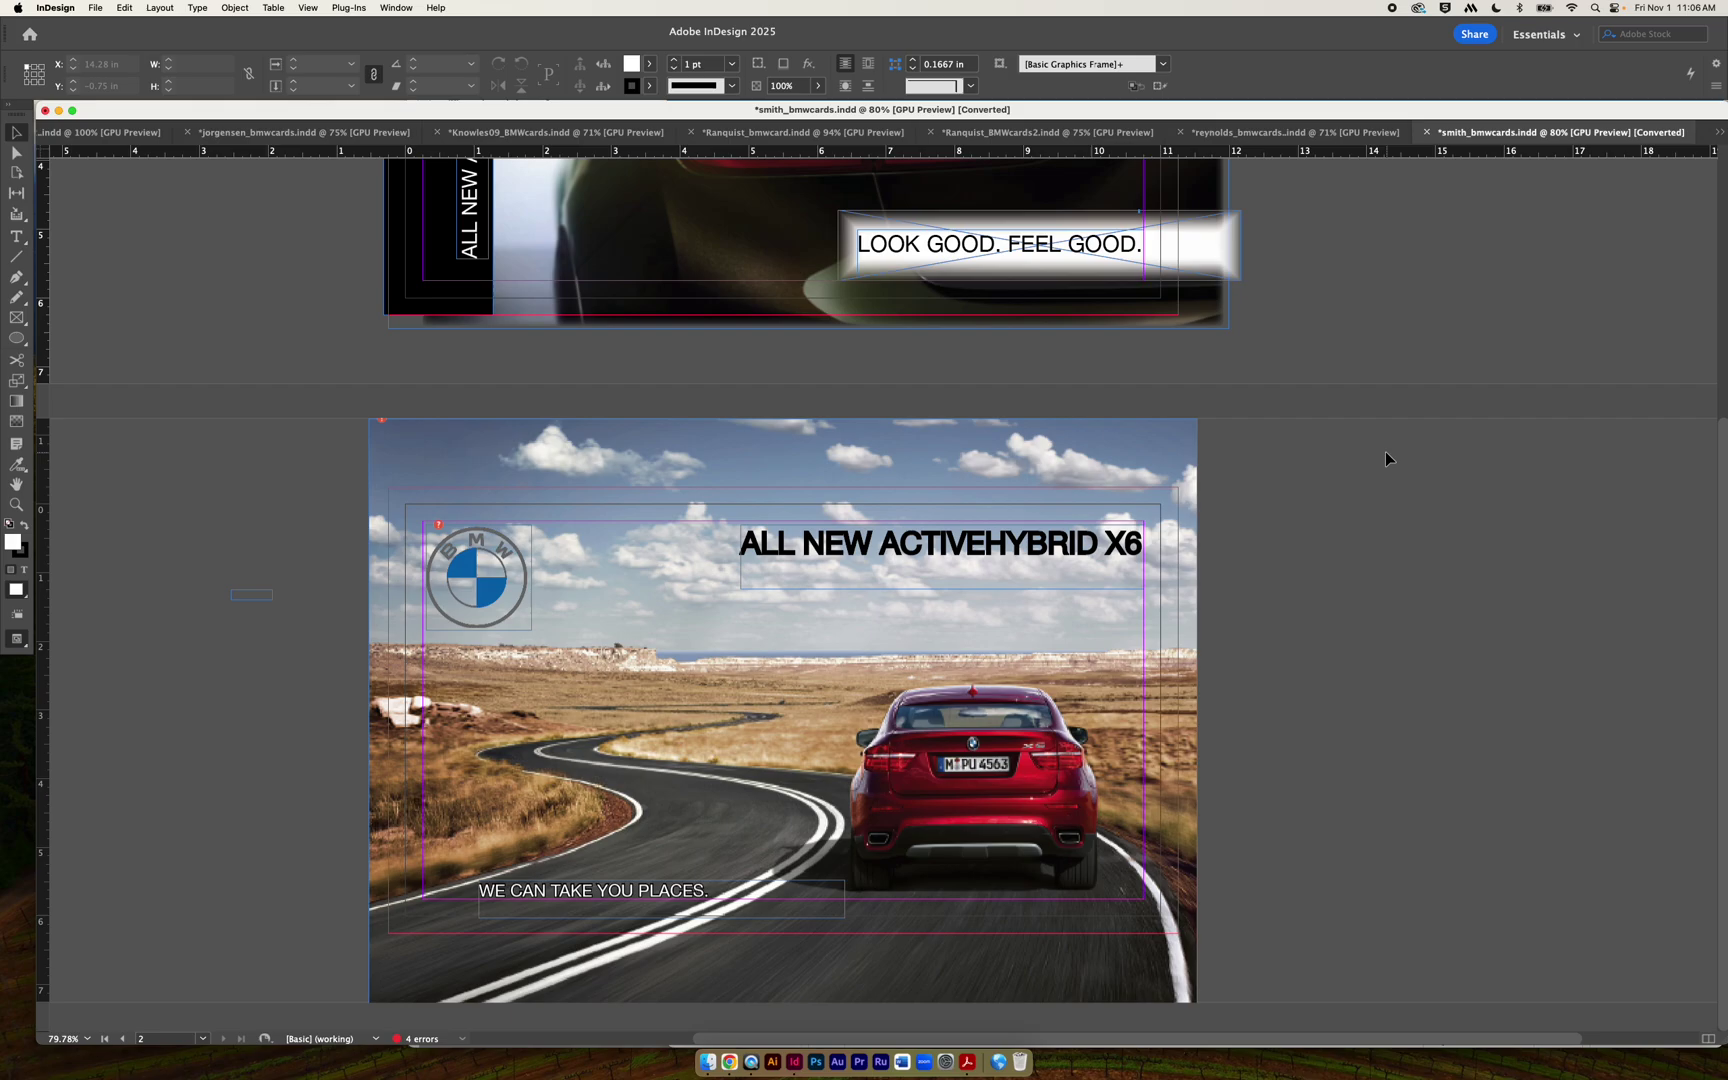
scroll(1385, 452, "up", 8)
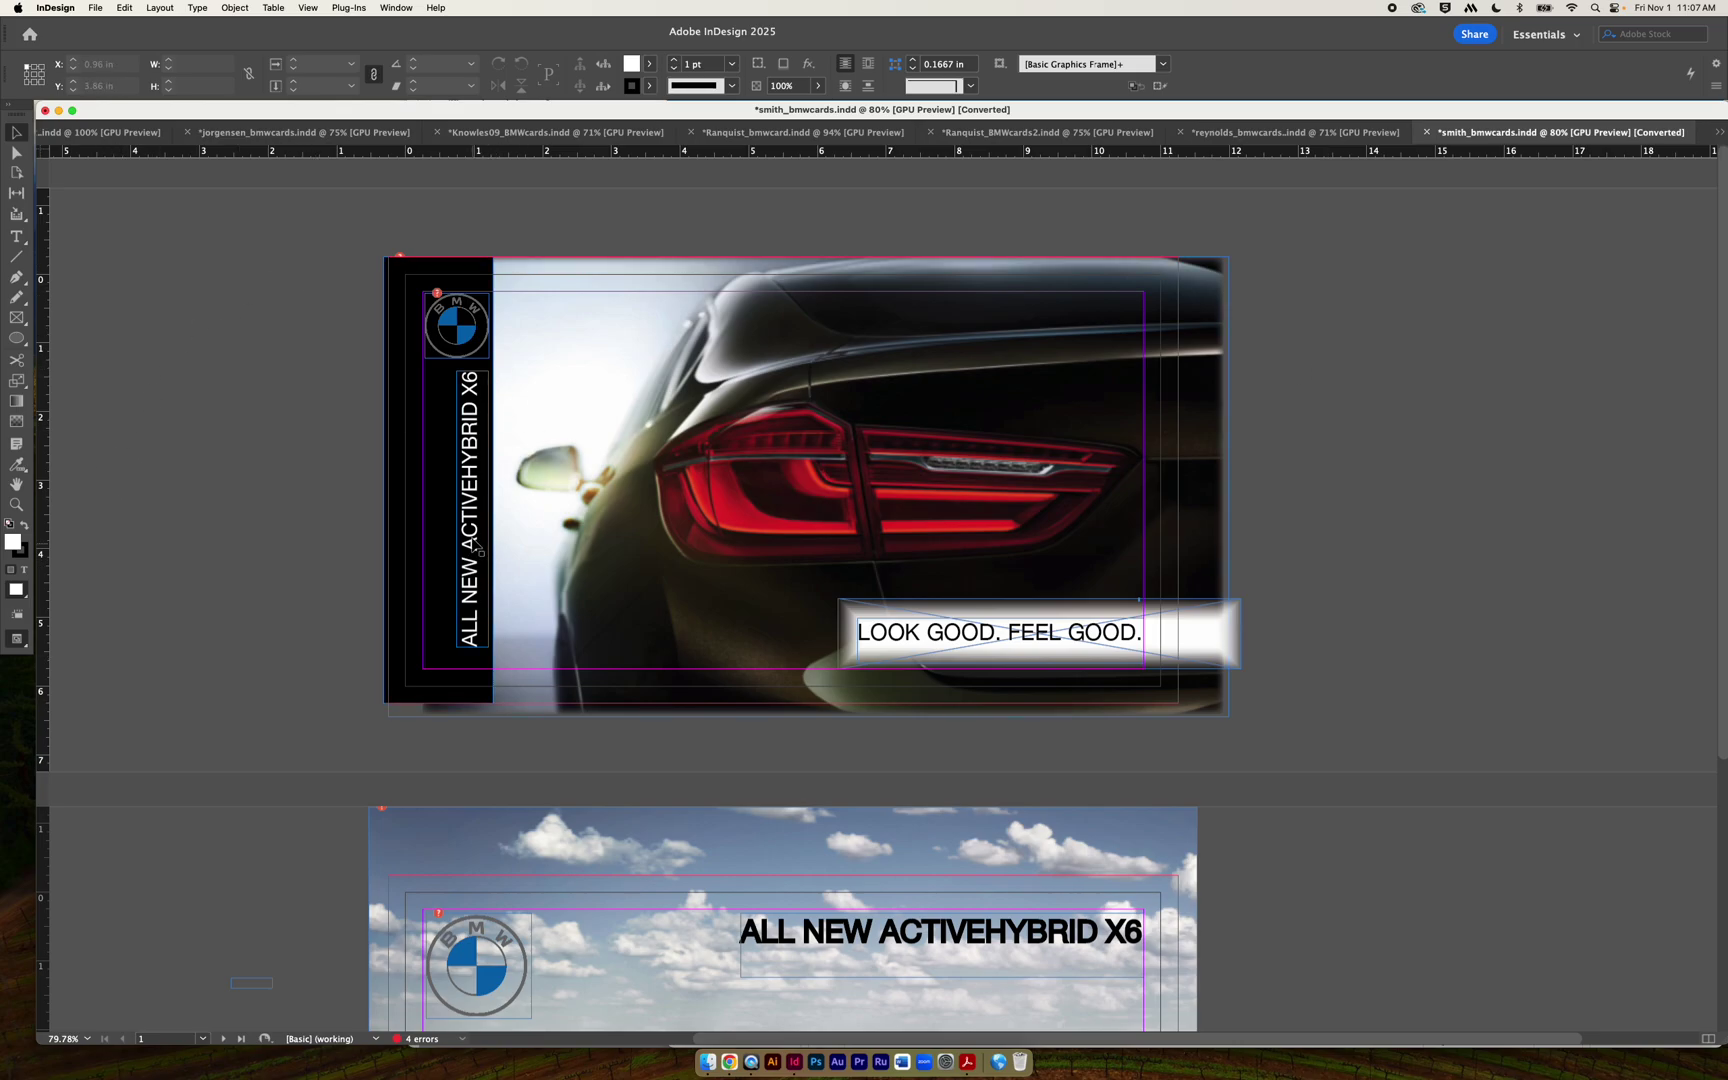
Move the vertical "ALL NEW ACTIVEHYBRID X6" text frame within page 1's black band to about X 0.52 in, Y 5.56 in.
scroll(460, 405, "down", 1)
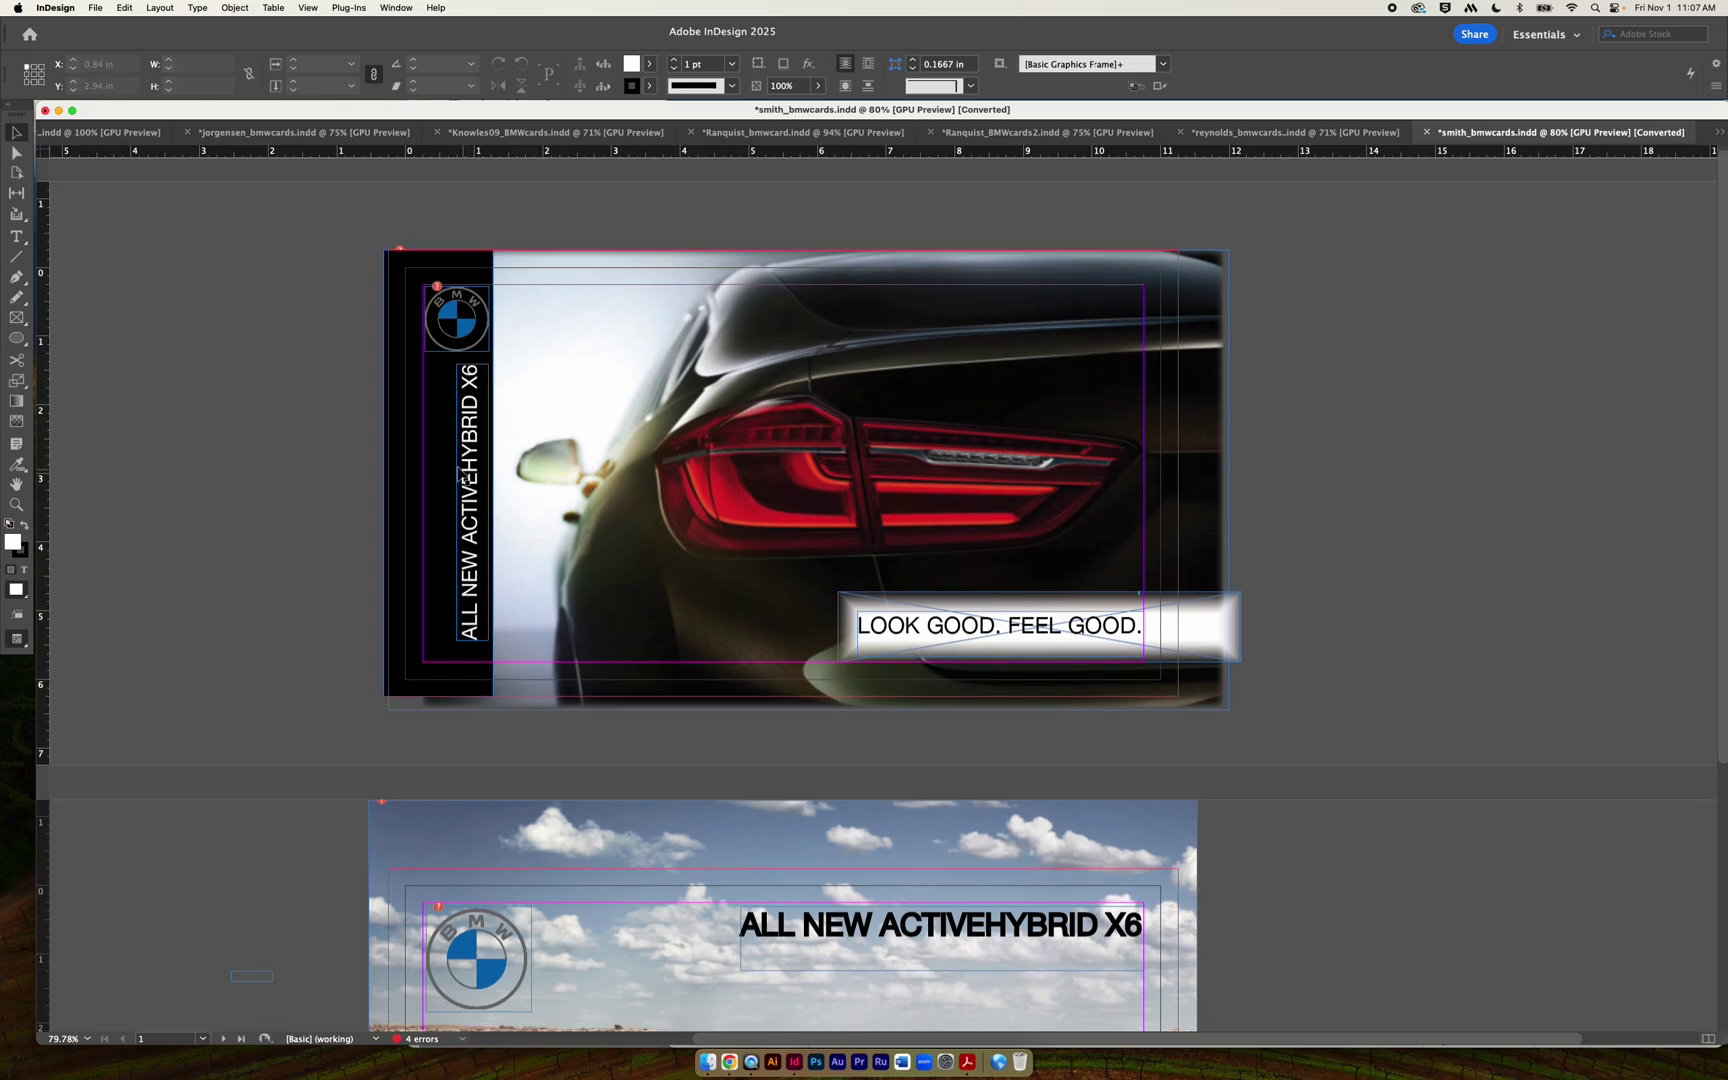
left_click(476, 467)
left_click_drag(476, 467, 464, 530)
left_click(214, 484)
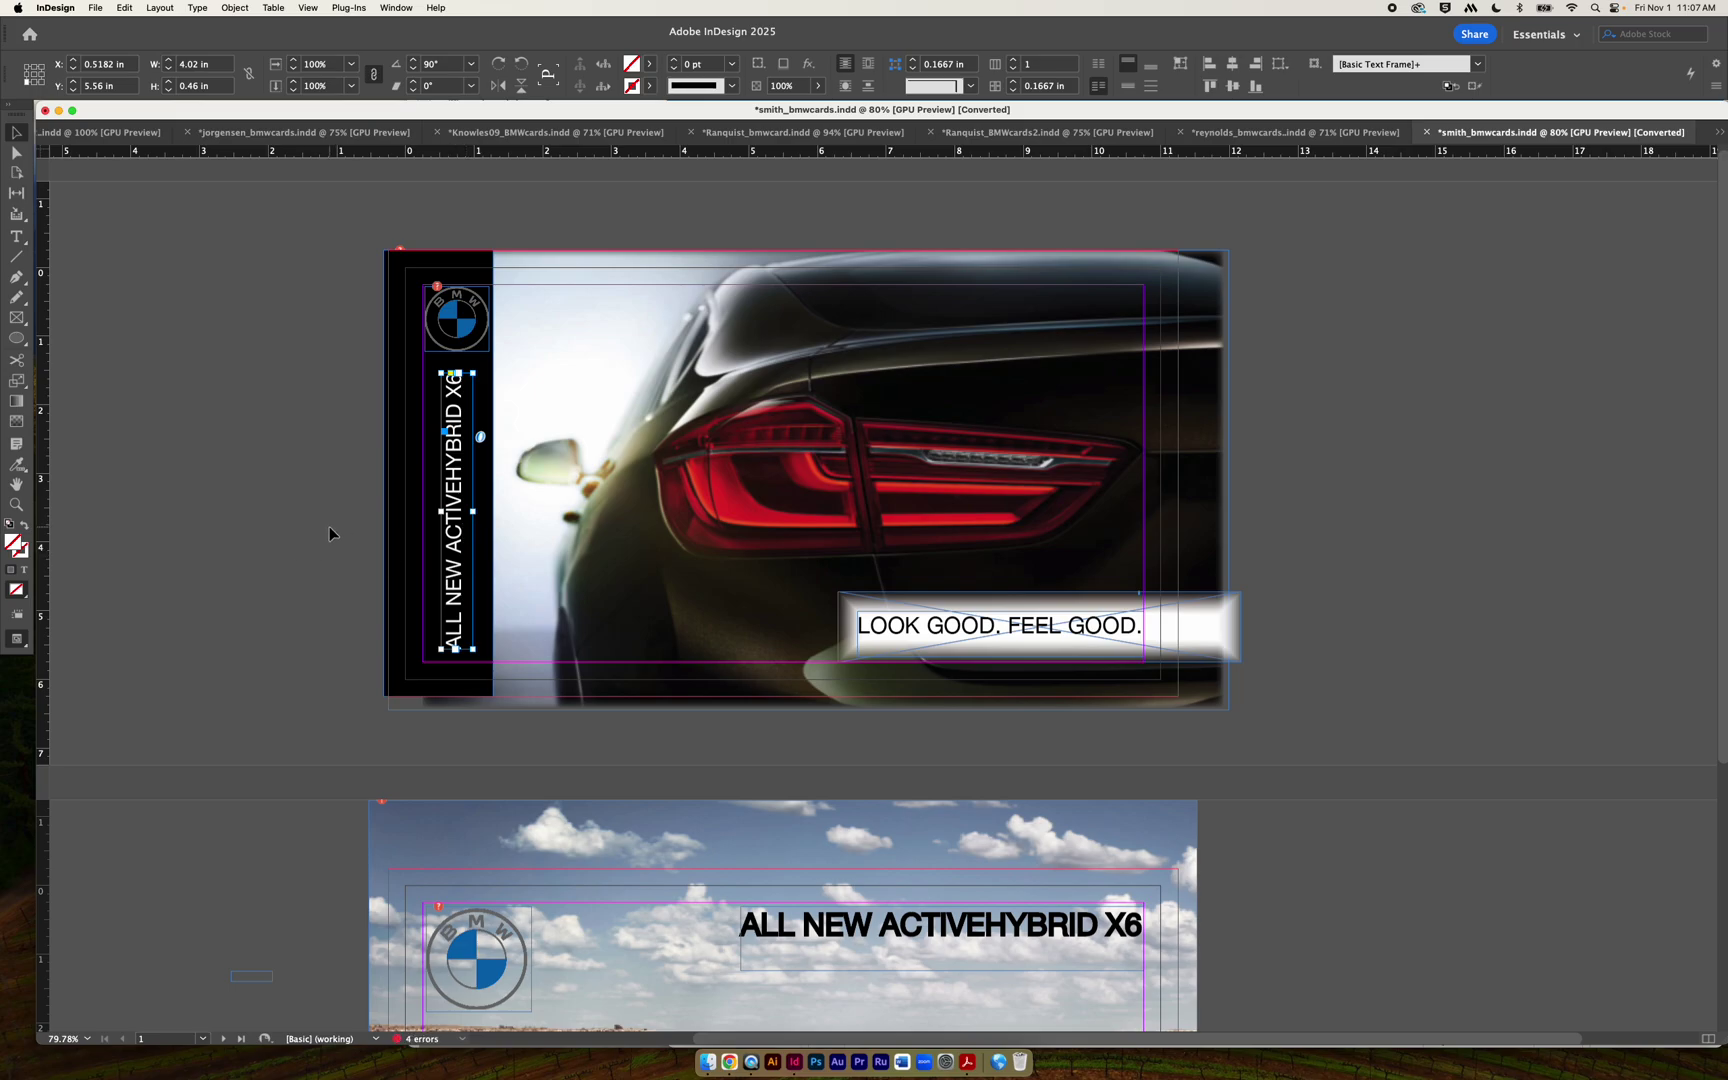
left_click(243, 505)
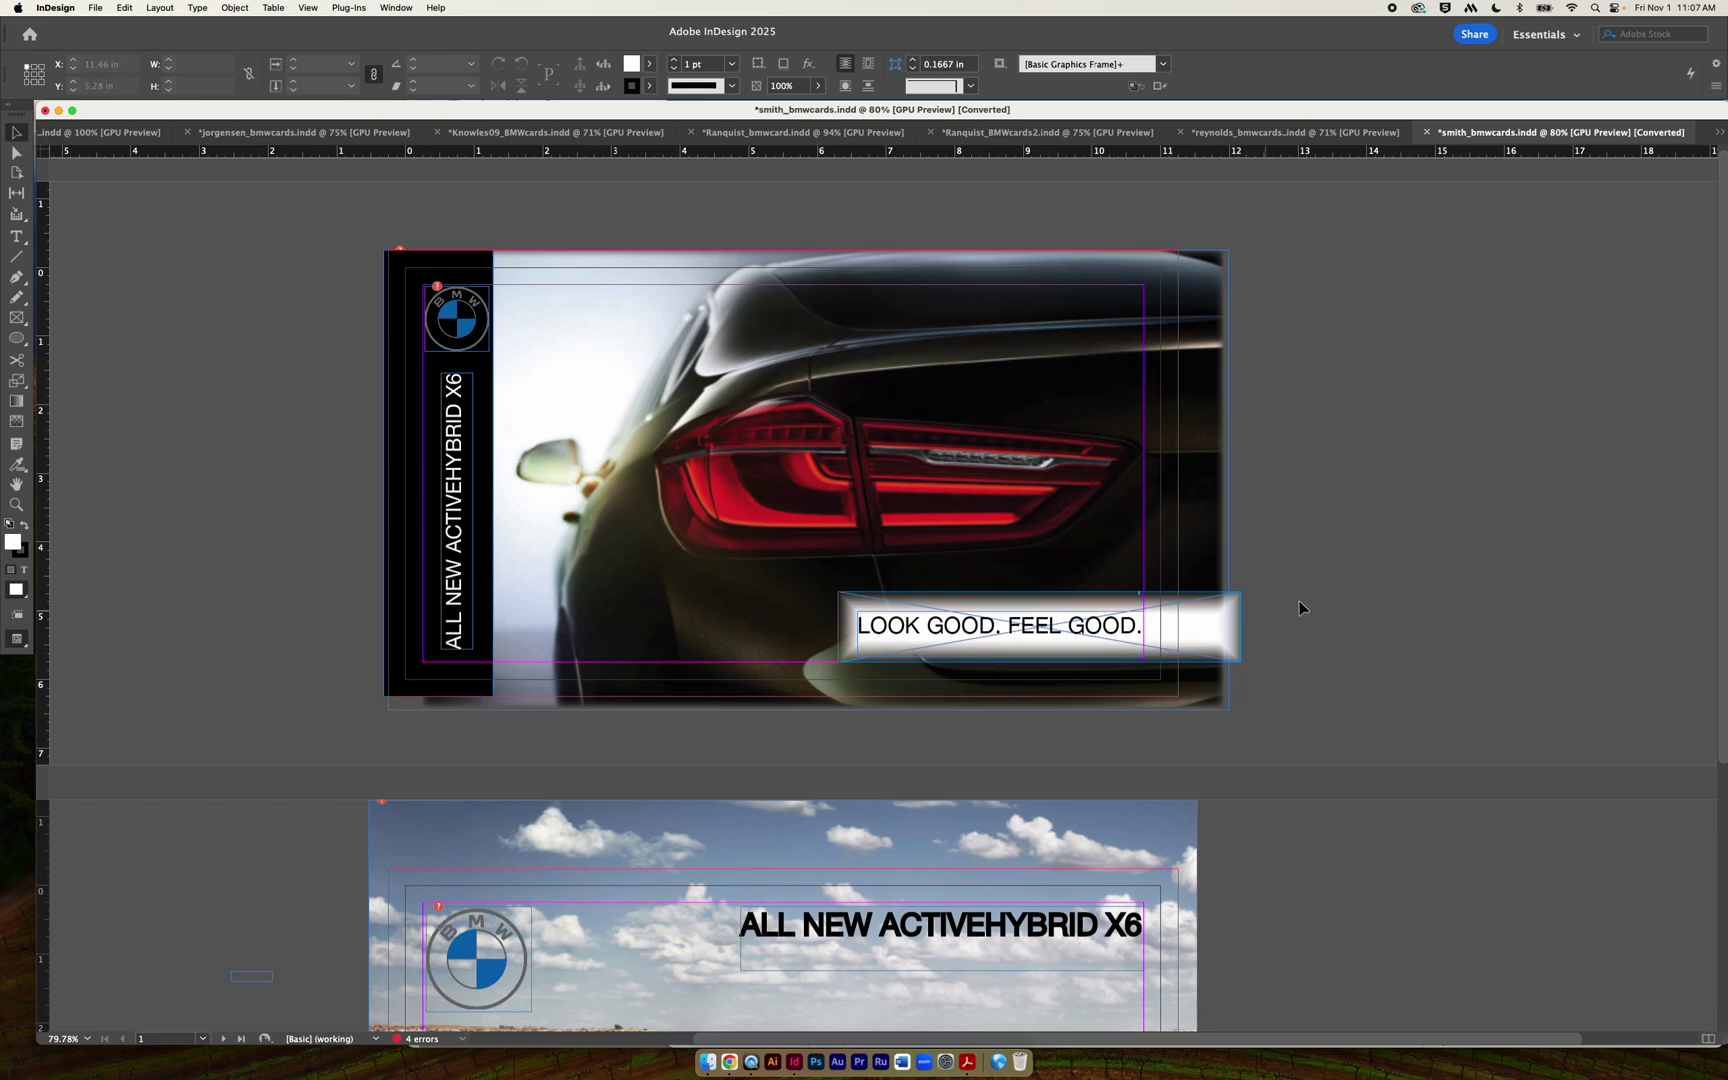
Move the white feathered bar off the slogan to about X 7.74 in, Y 3.3 in, and show the colour swatches.
left_click_drag(1180, 632, 1278, 534)
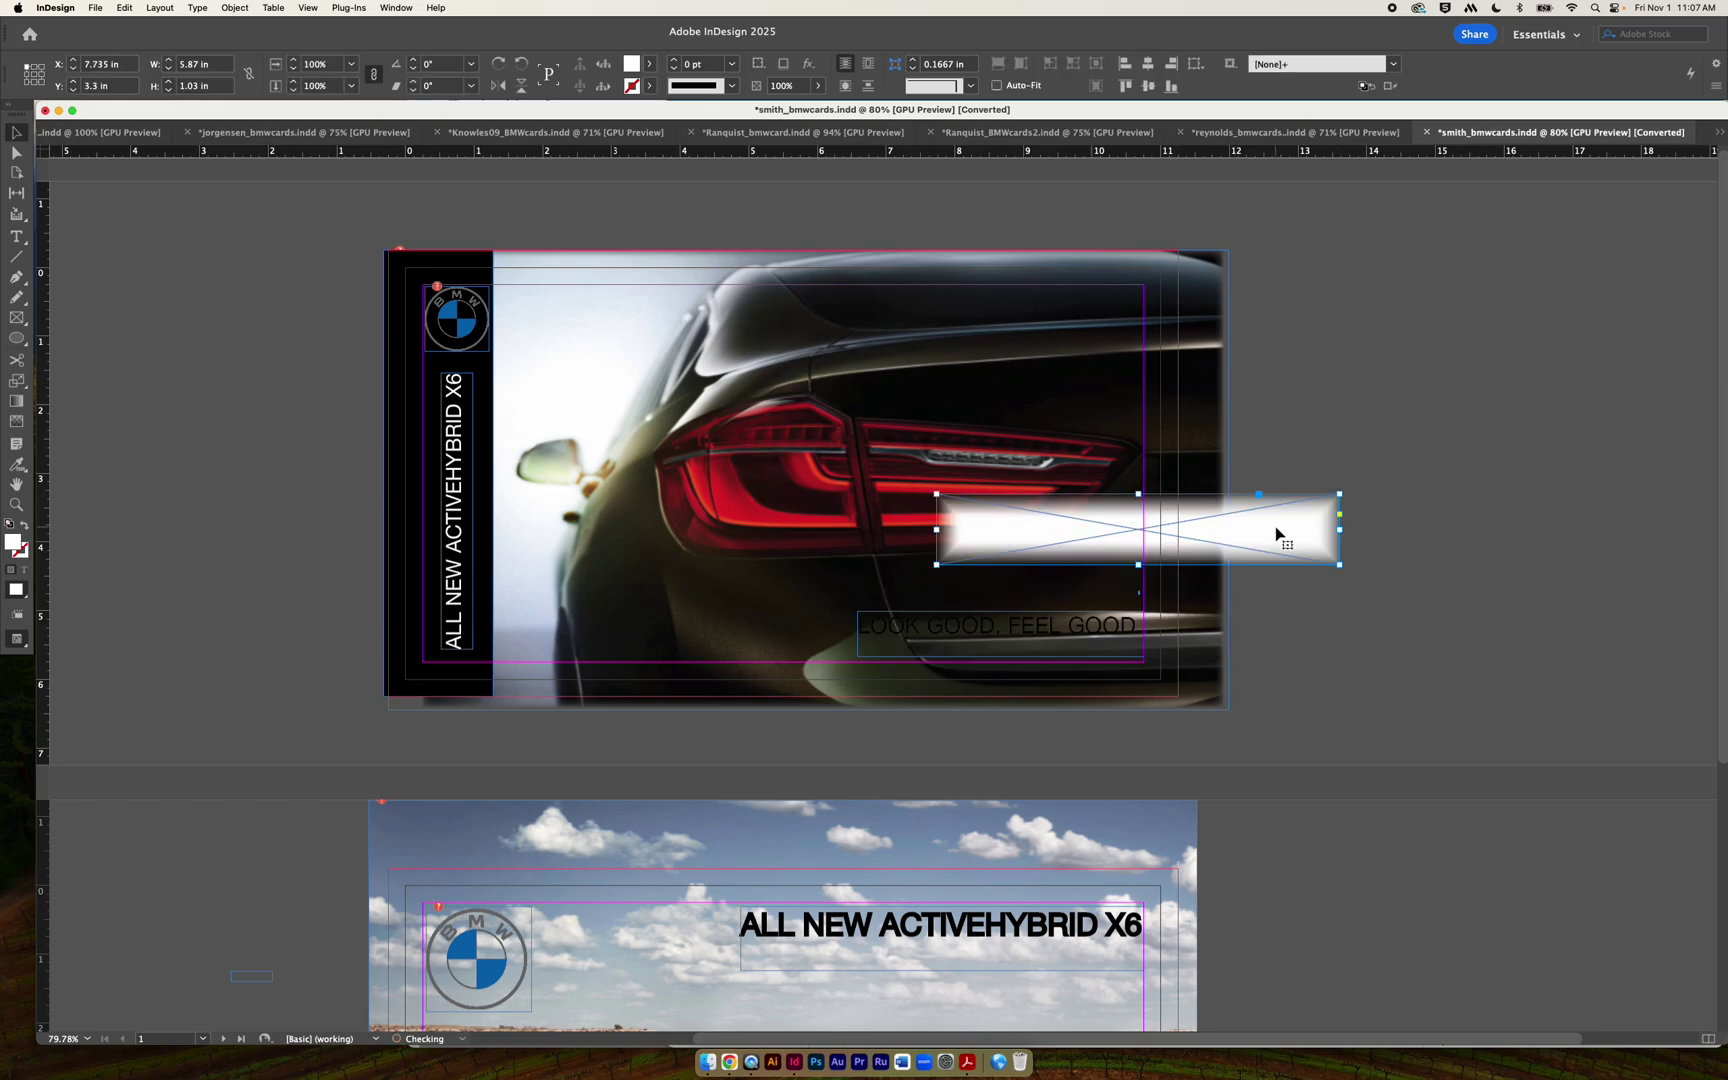
left_click(1045, 628)
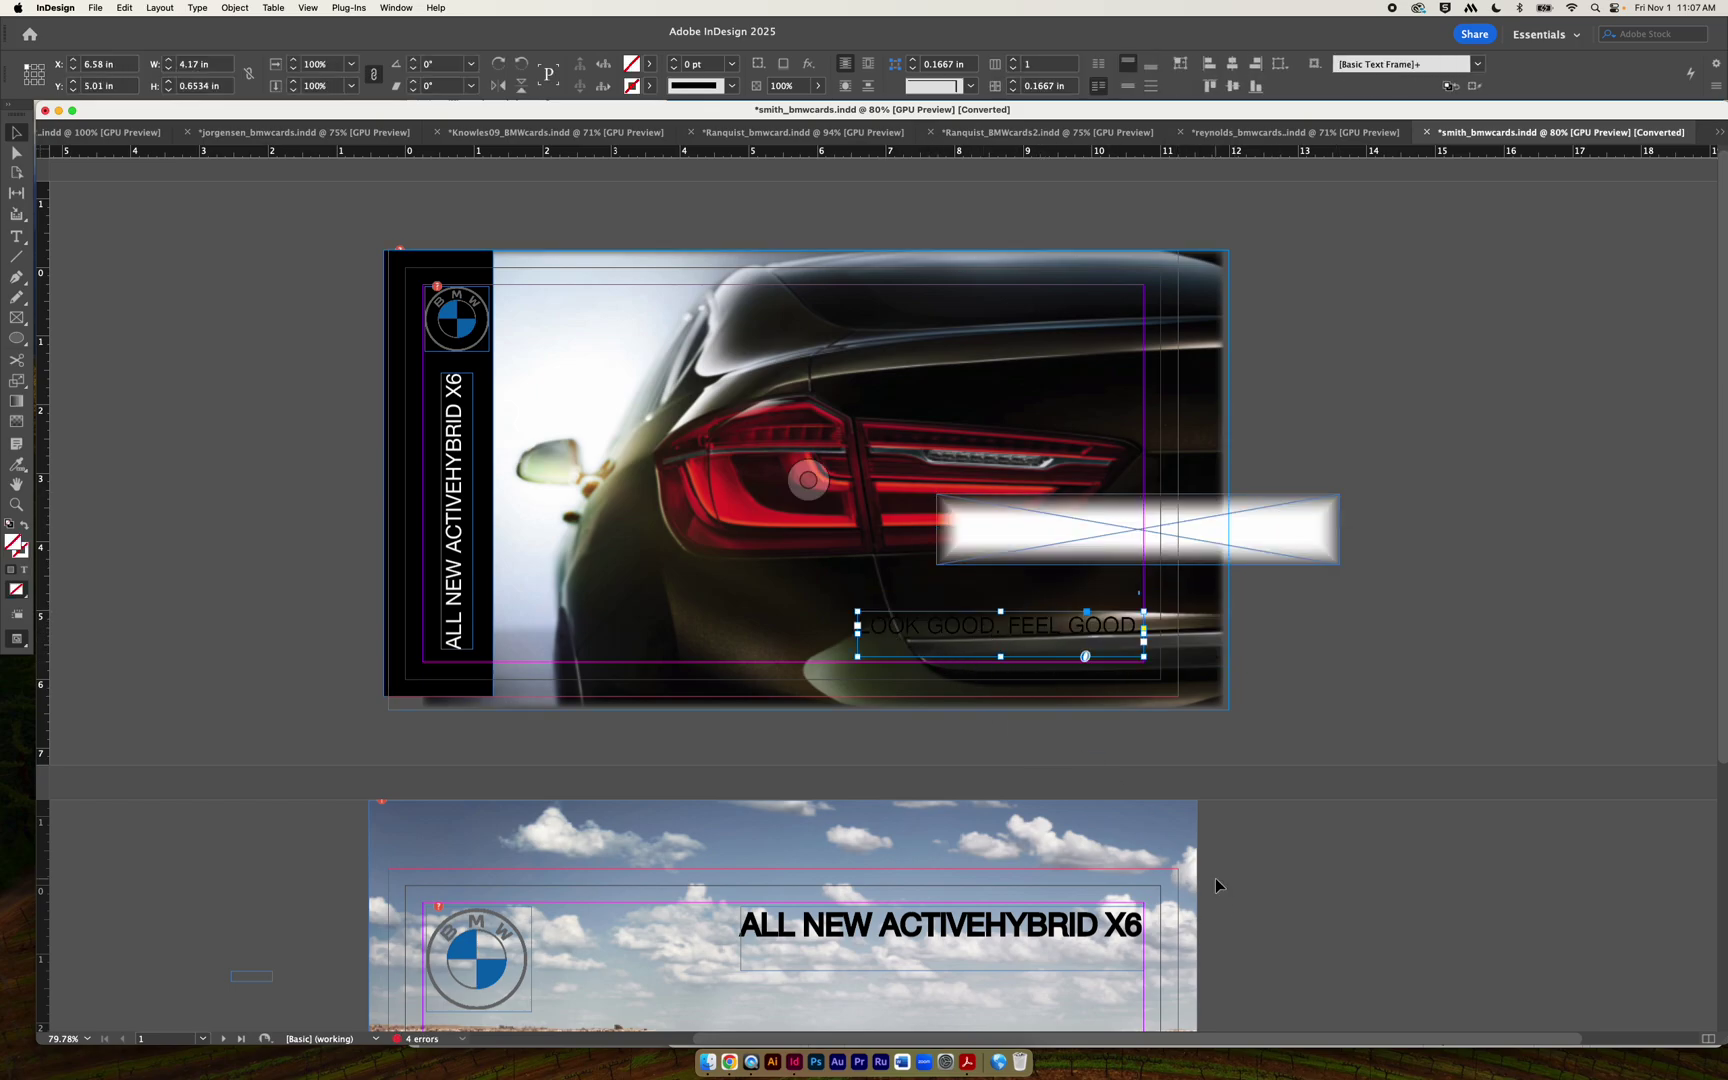
left_click(350, 8)
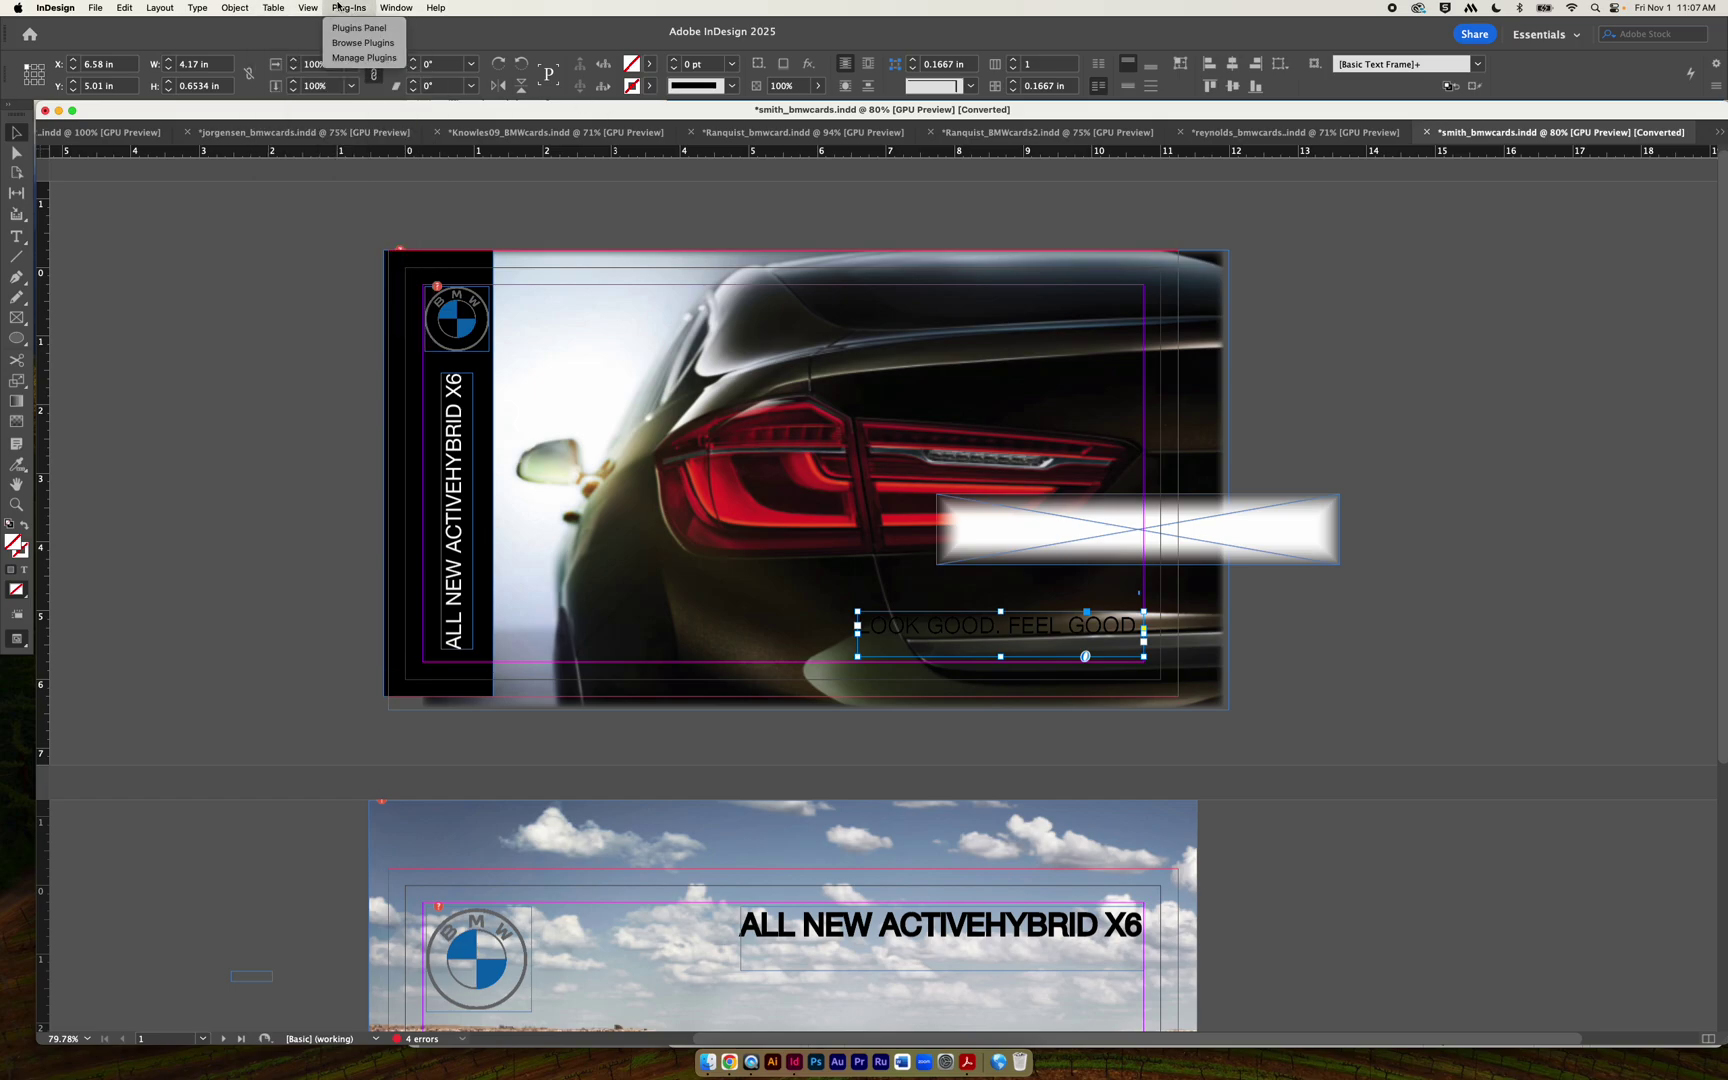
mouse_move(313, 8)
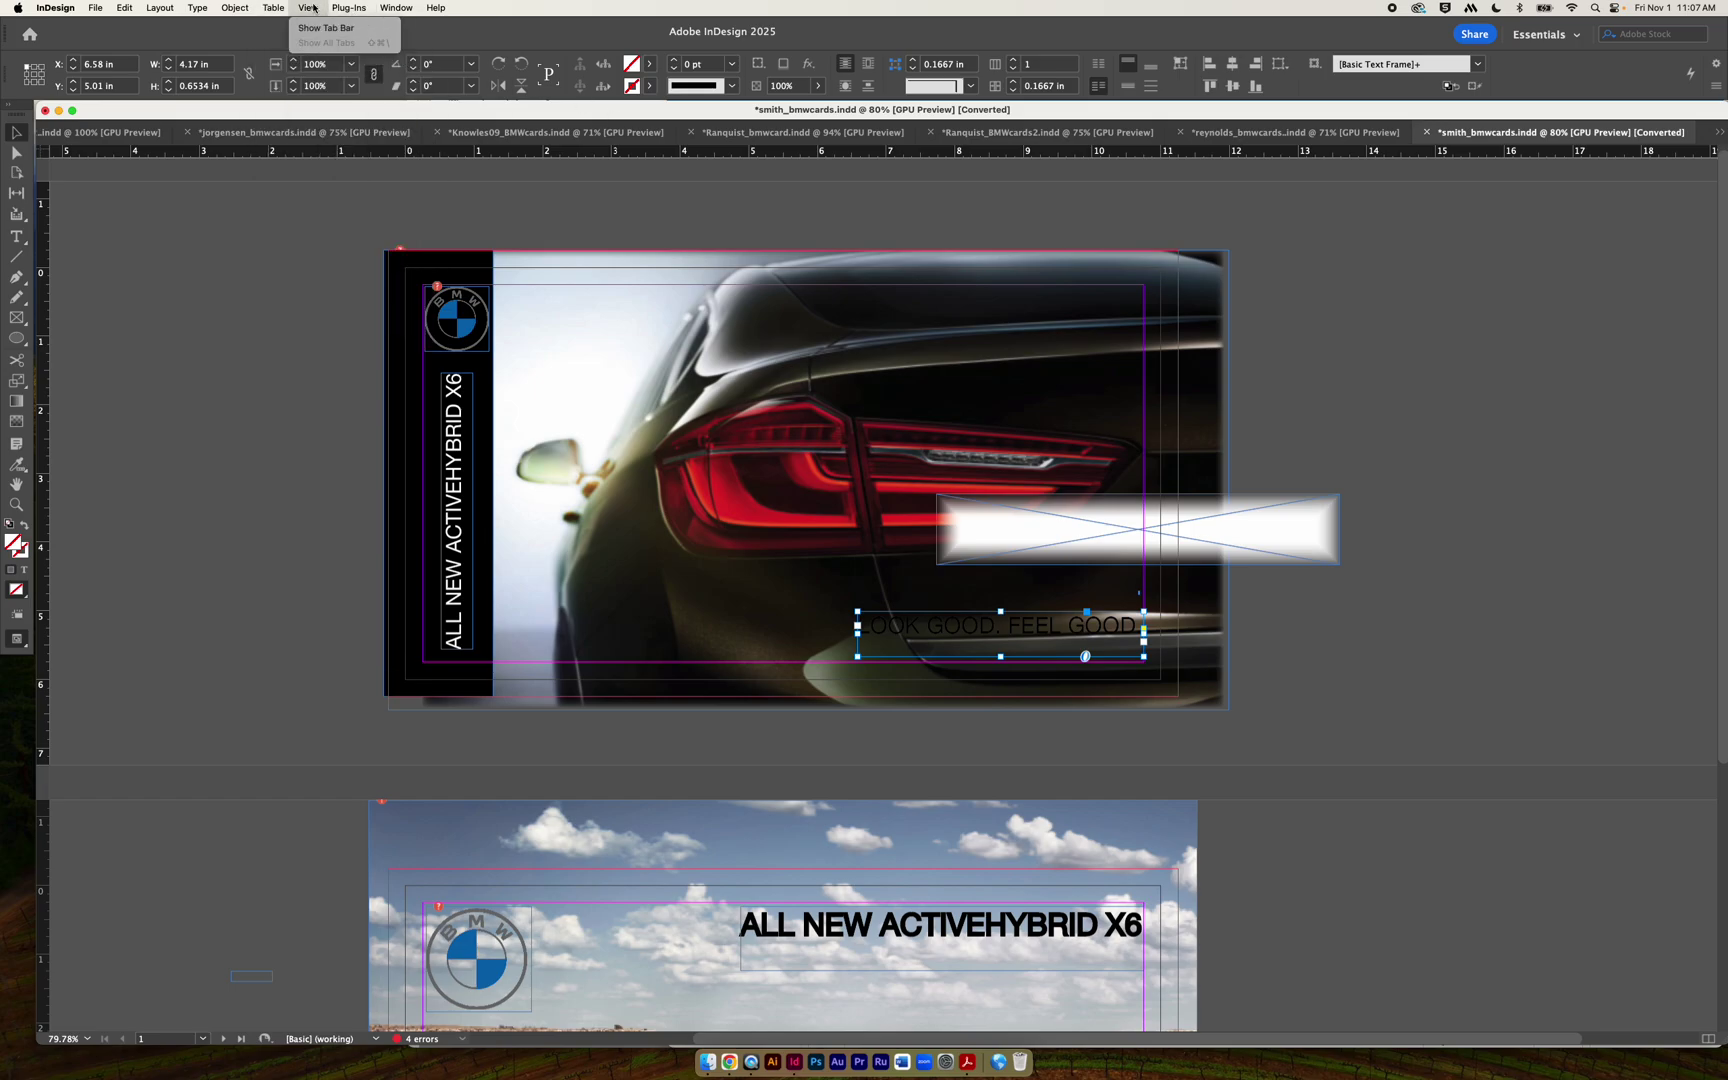
left_click(208, 315)
left_click(310, 9)
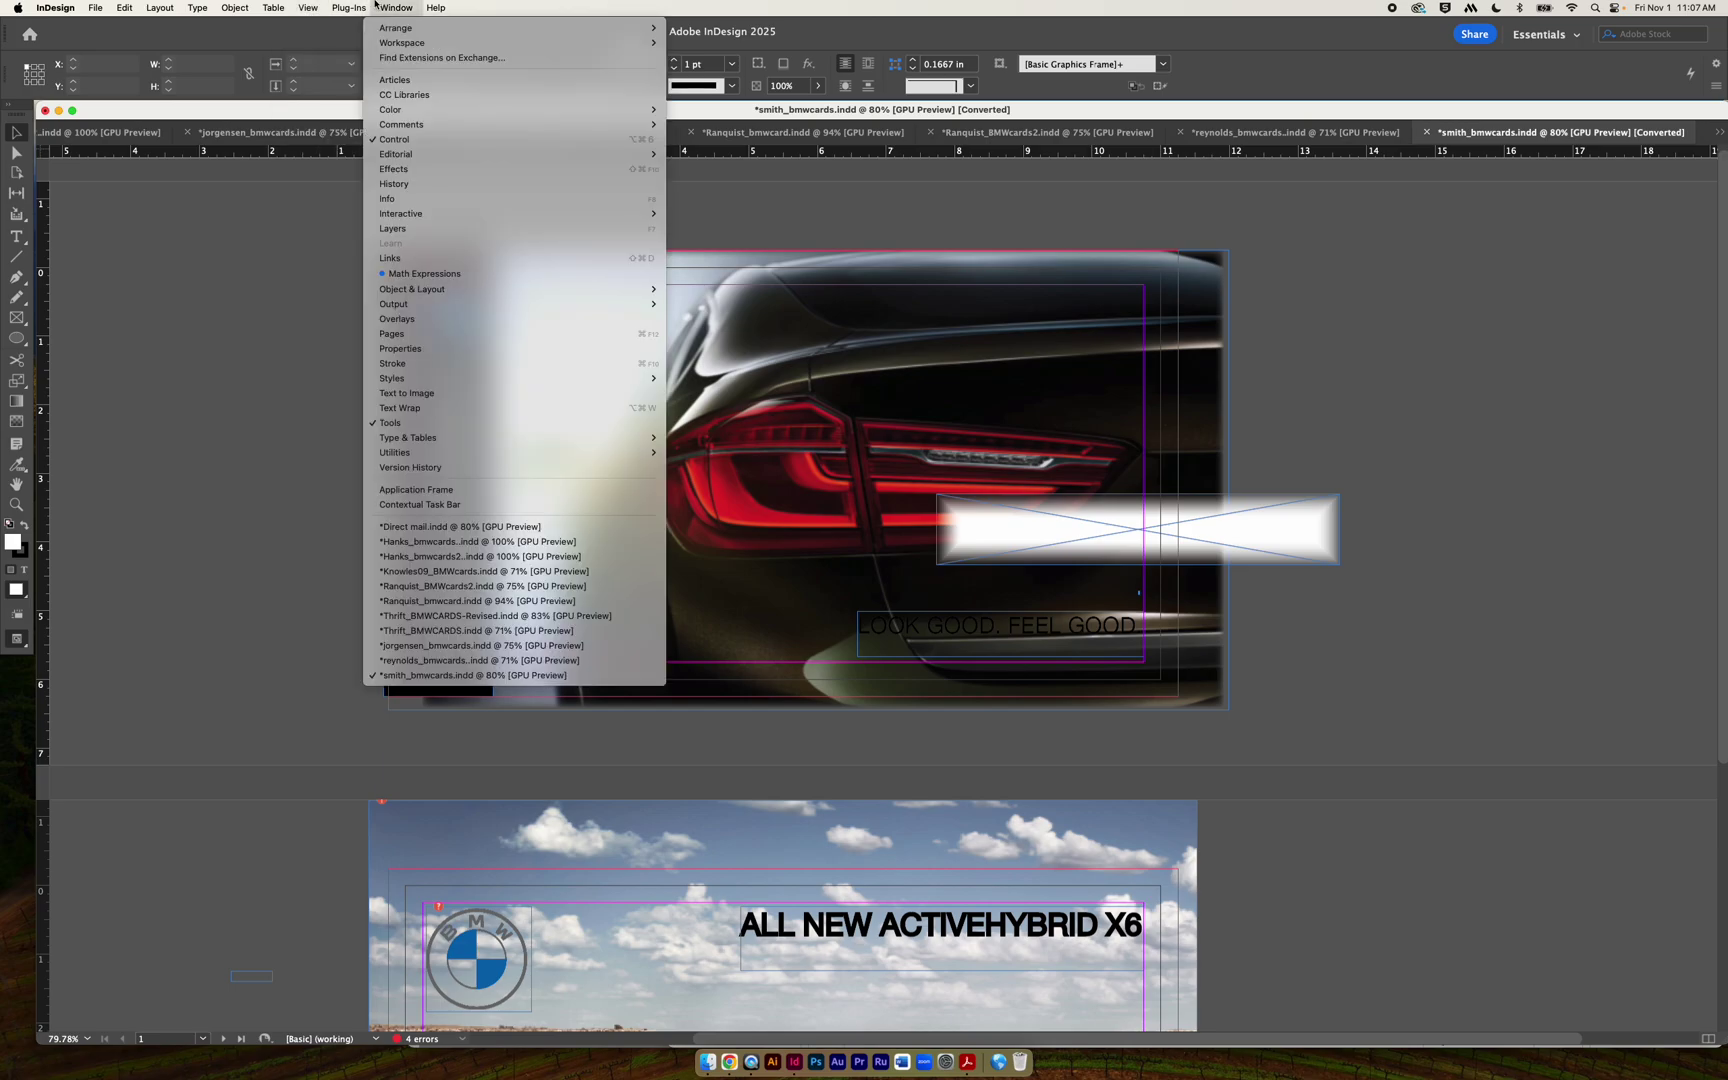
mouse_move(430, 110)
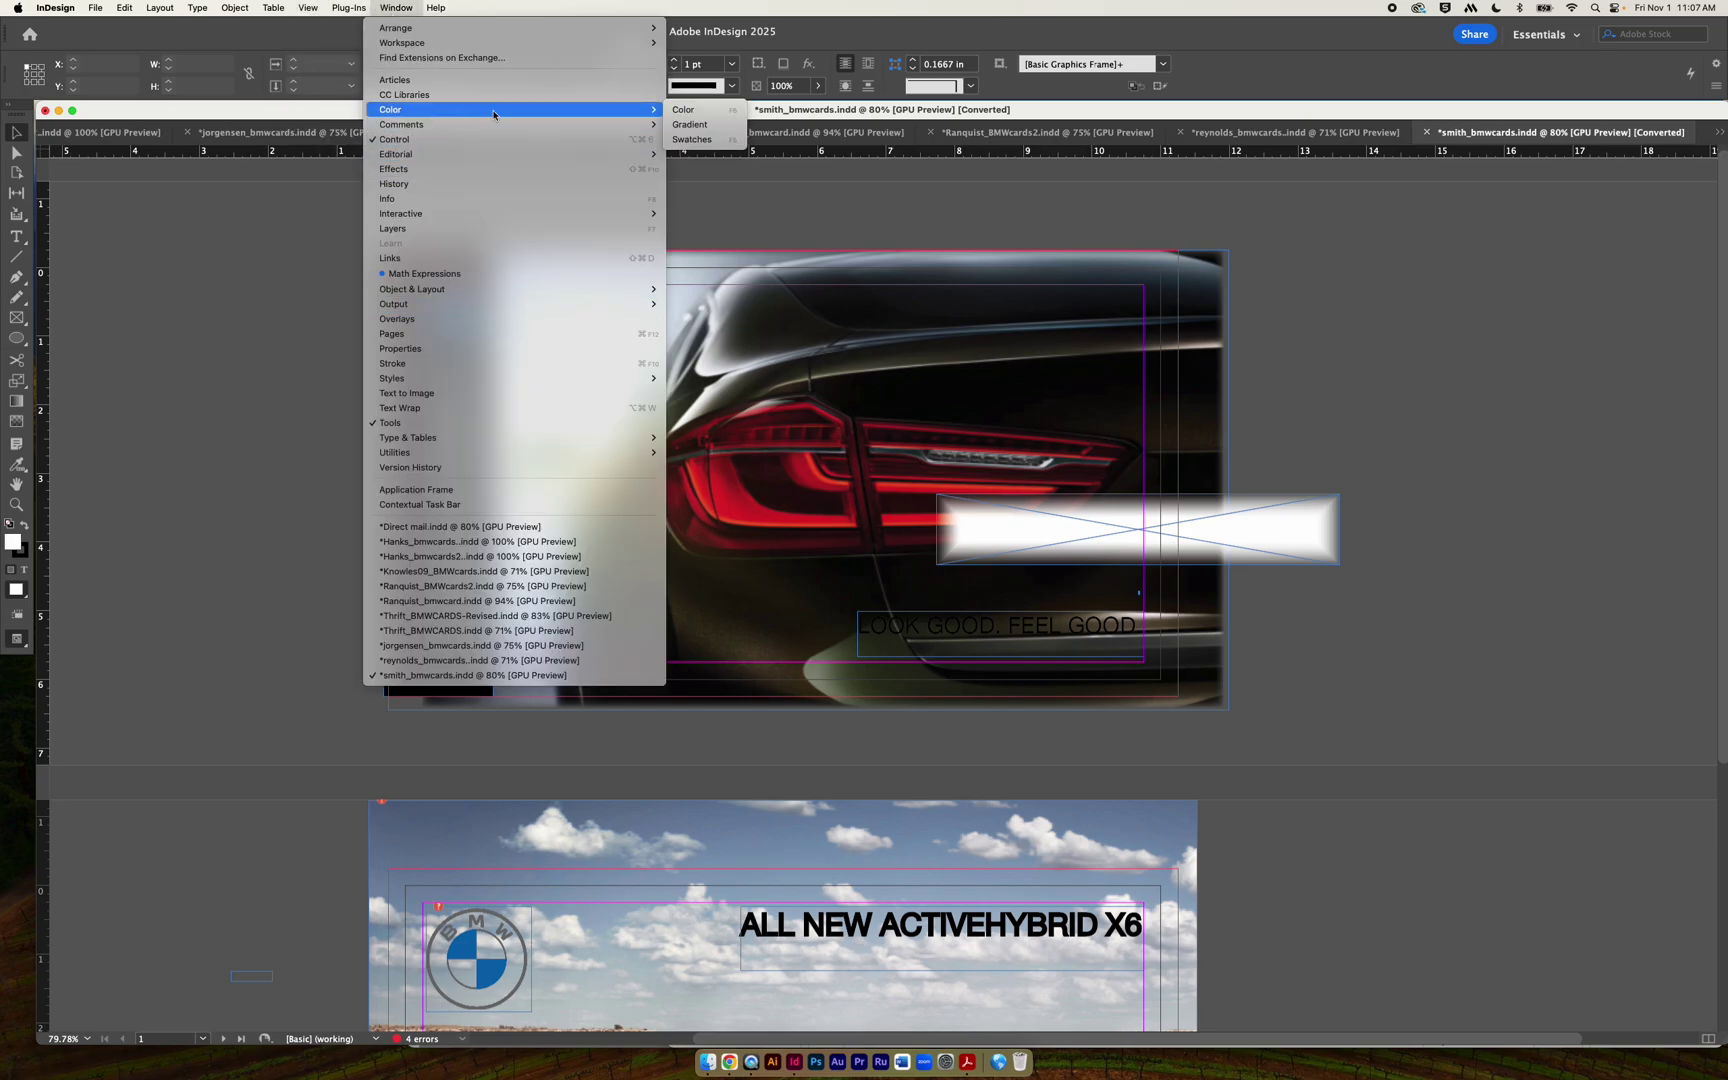
left_click(687, 139)
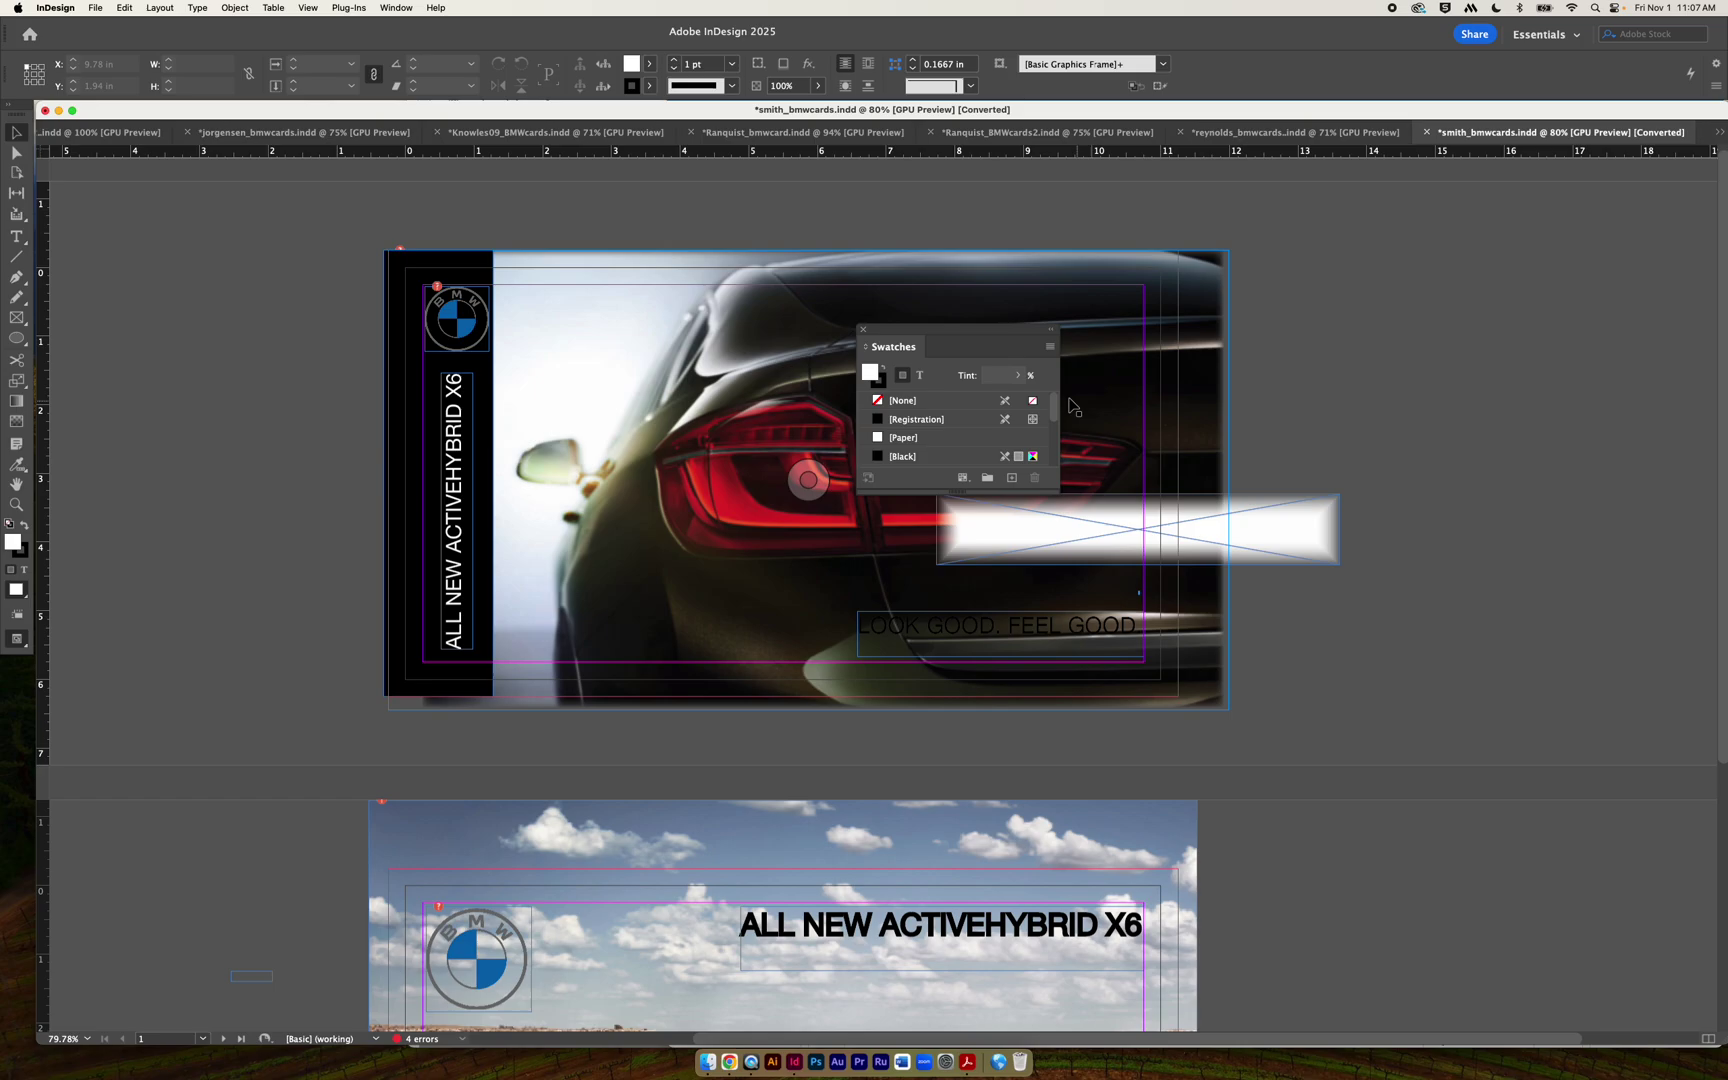
Colour the "LOOK GOOD. FEEL GOOD." text on page 1 with the [Paper] swatch.
left_click(927, 380)
left_click(933, 437)
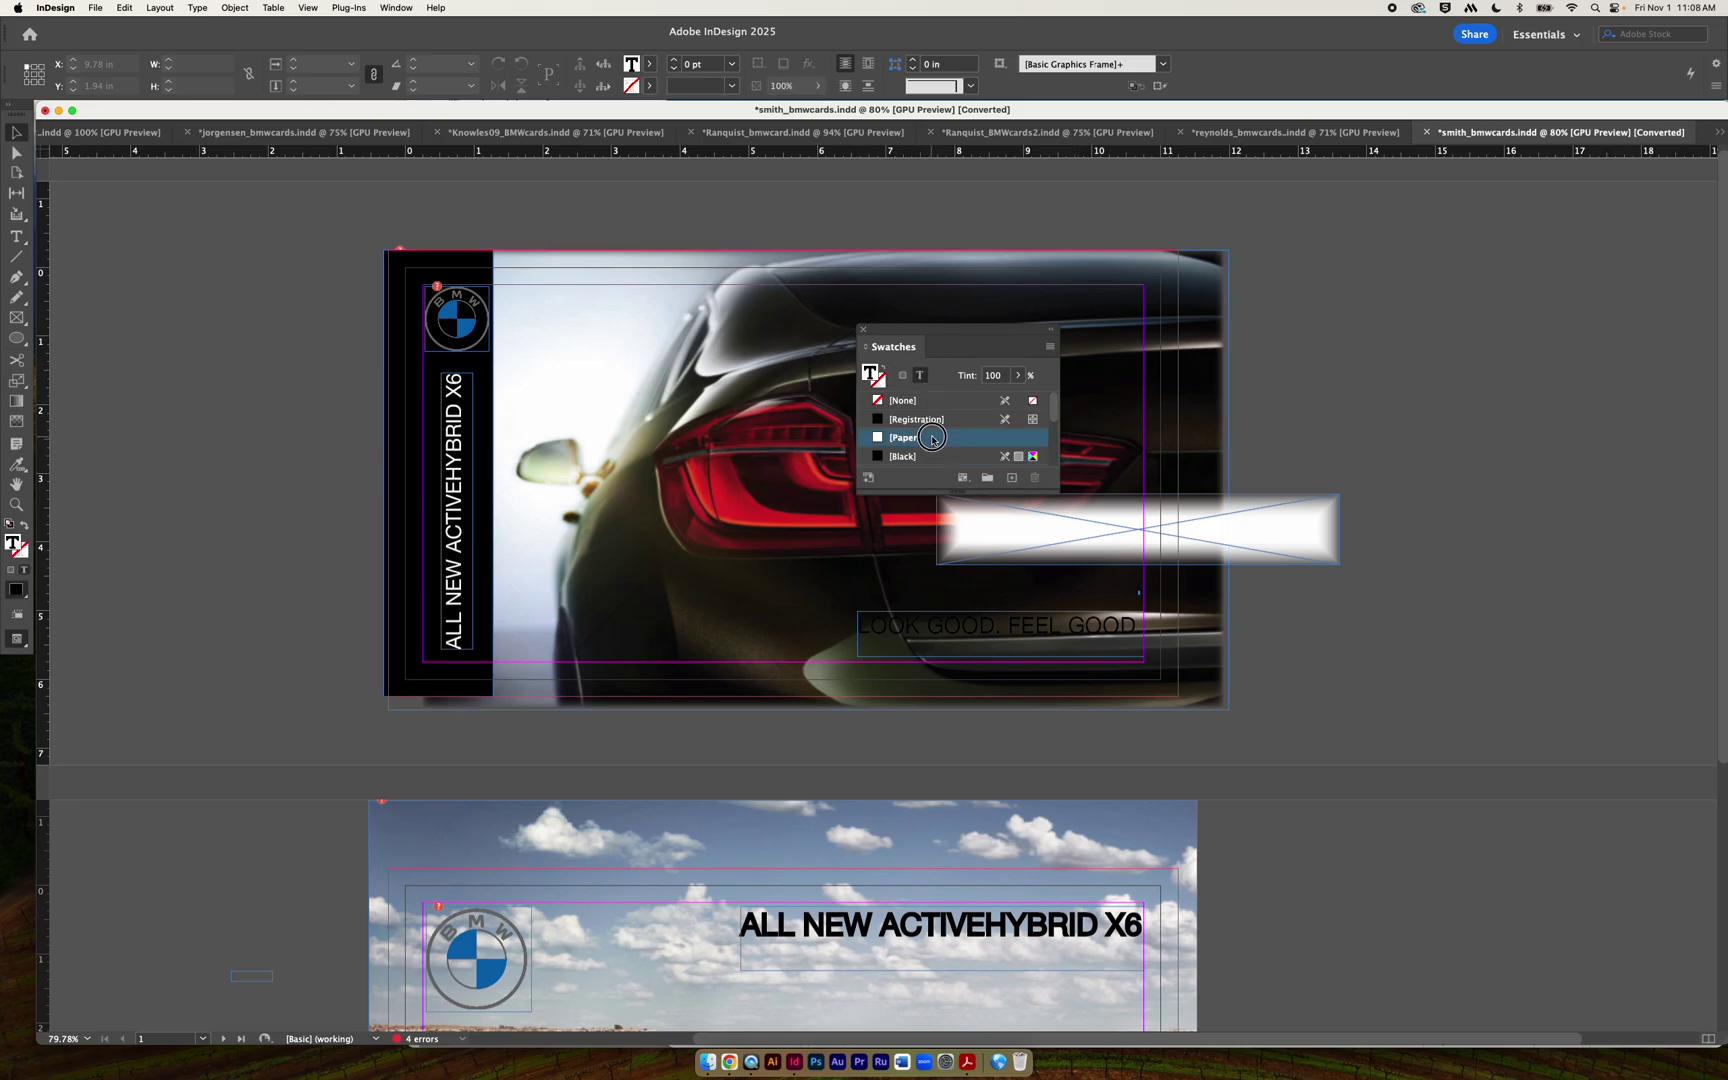
left_click(1050, 635)
left_click(920, 375)
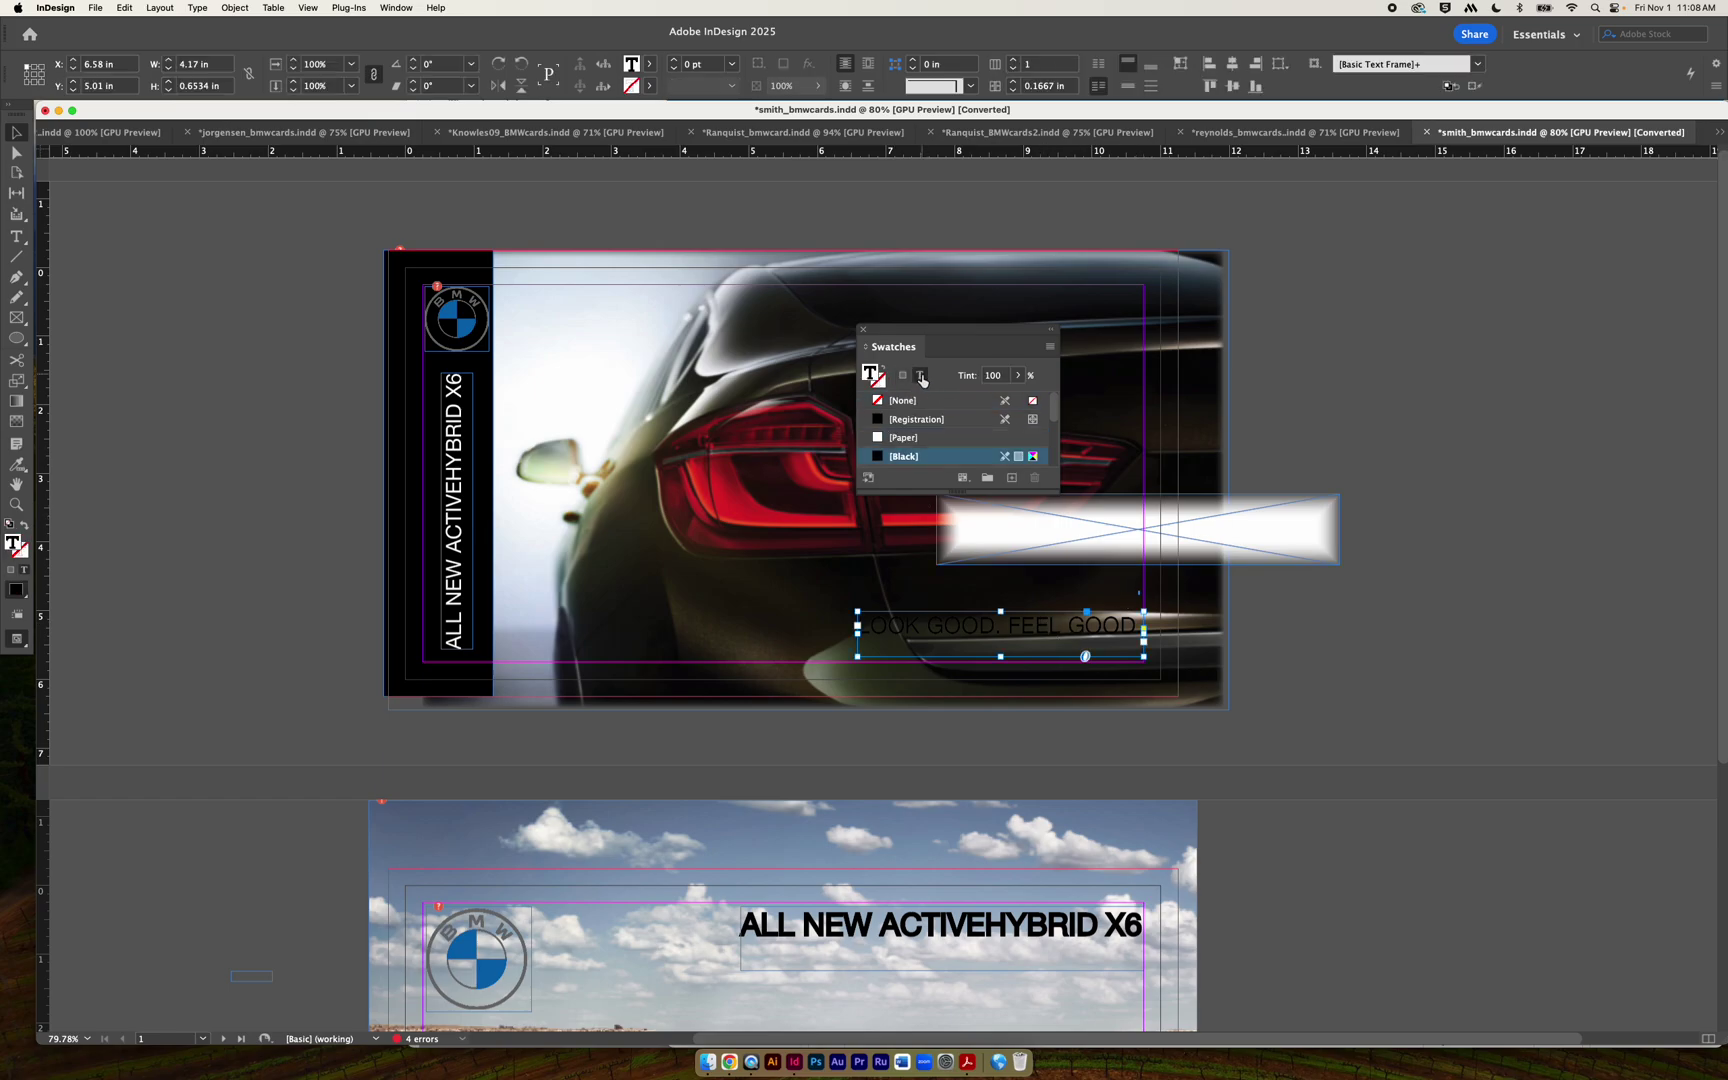
left_click(911, 438)
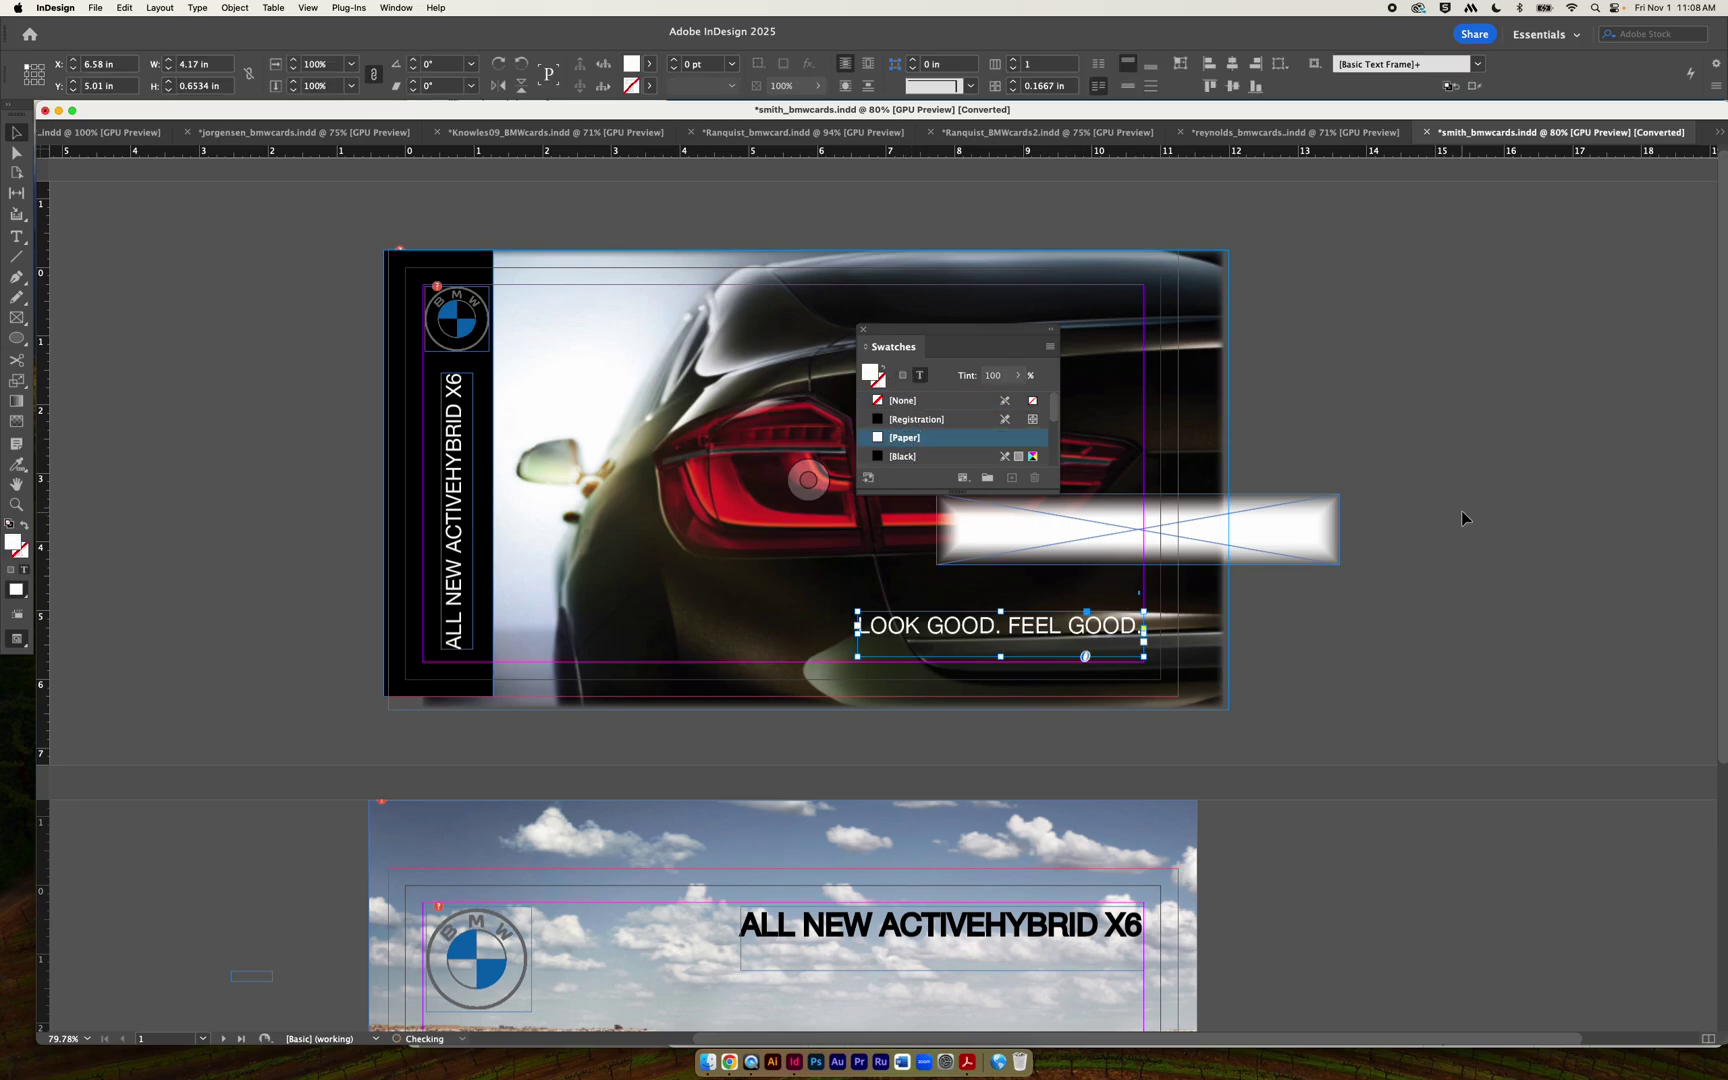
left_click(1517, 483)
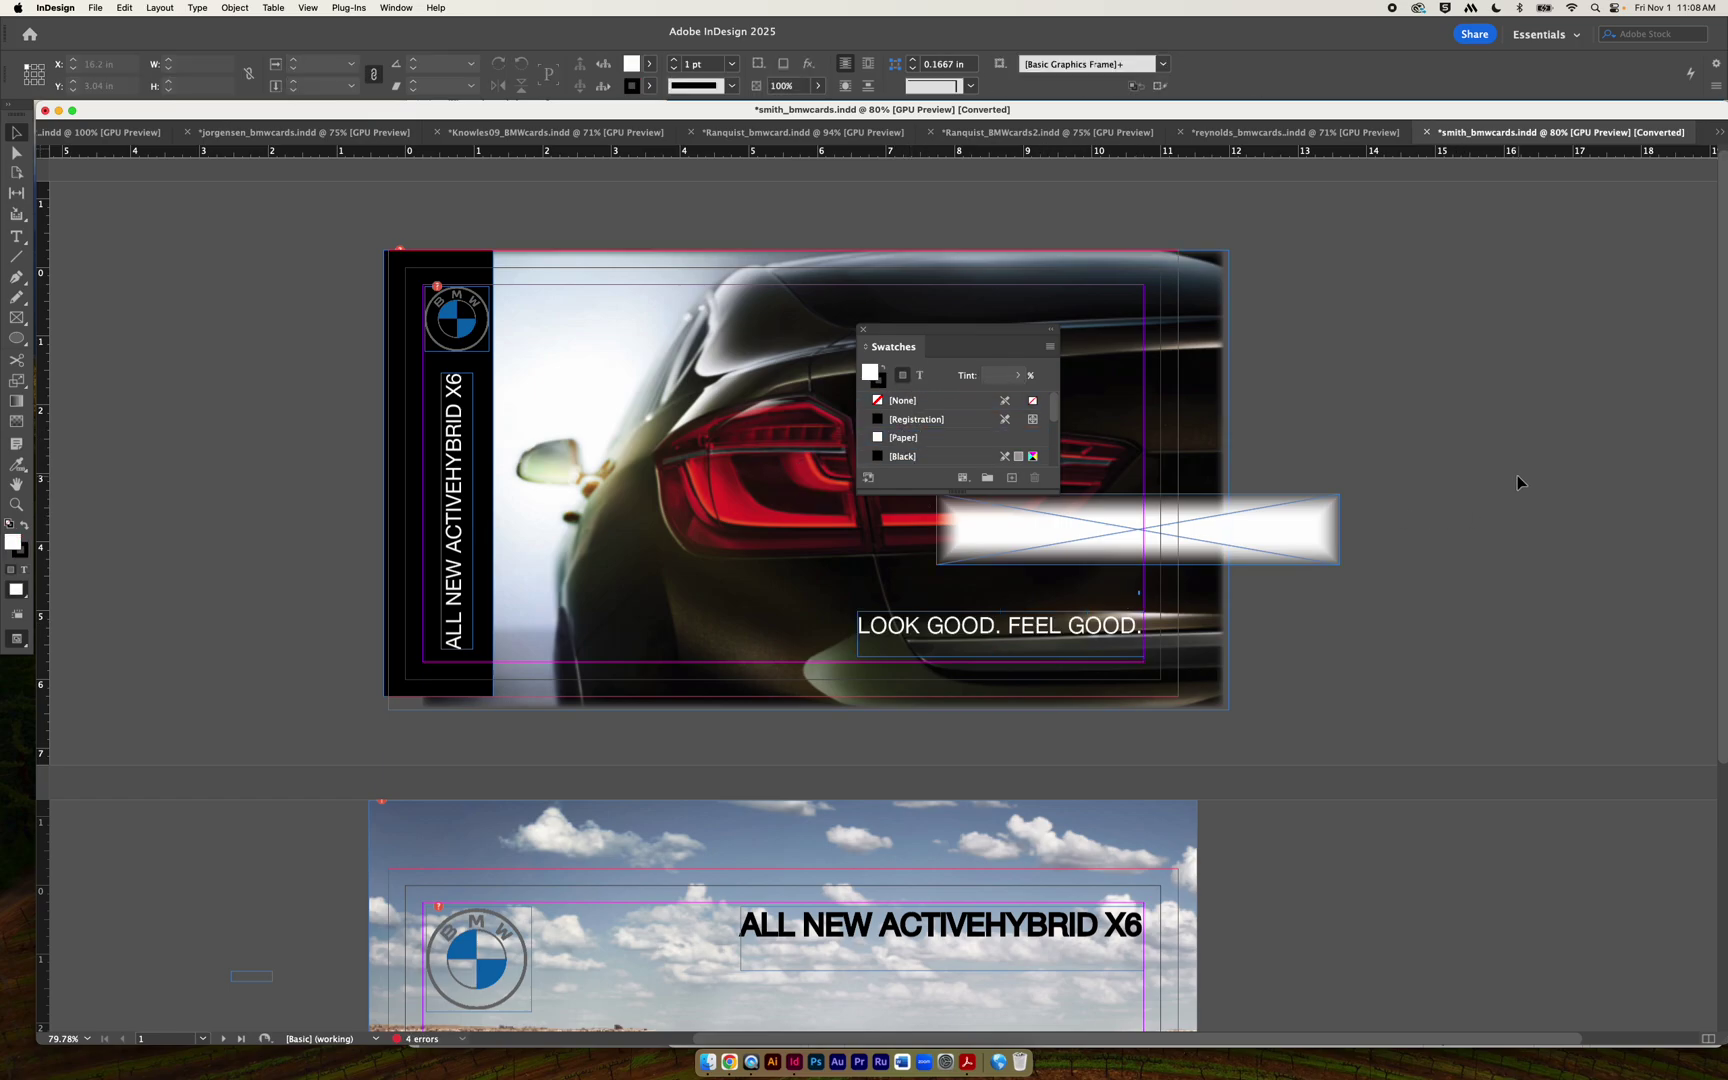
Move the white bar onto the pasteboard and set the slogan frame to about X 6.5 in, Y 5.22 in, 0.46 in high.
left_click(865, 333)
left_click_drag(1285, 550, 1612, 440)
mouse_move(1048, 640)
left_mouse_down()
mouse_move(1036, 600)
mouse_move(1039, 629)
left_mouse_up()
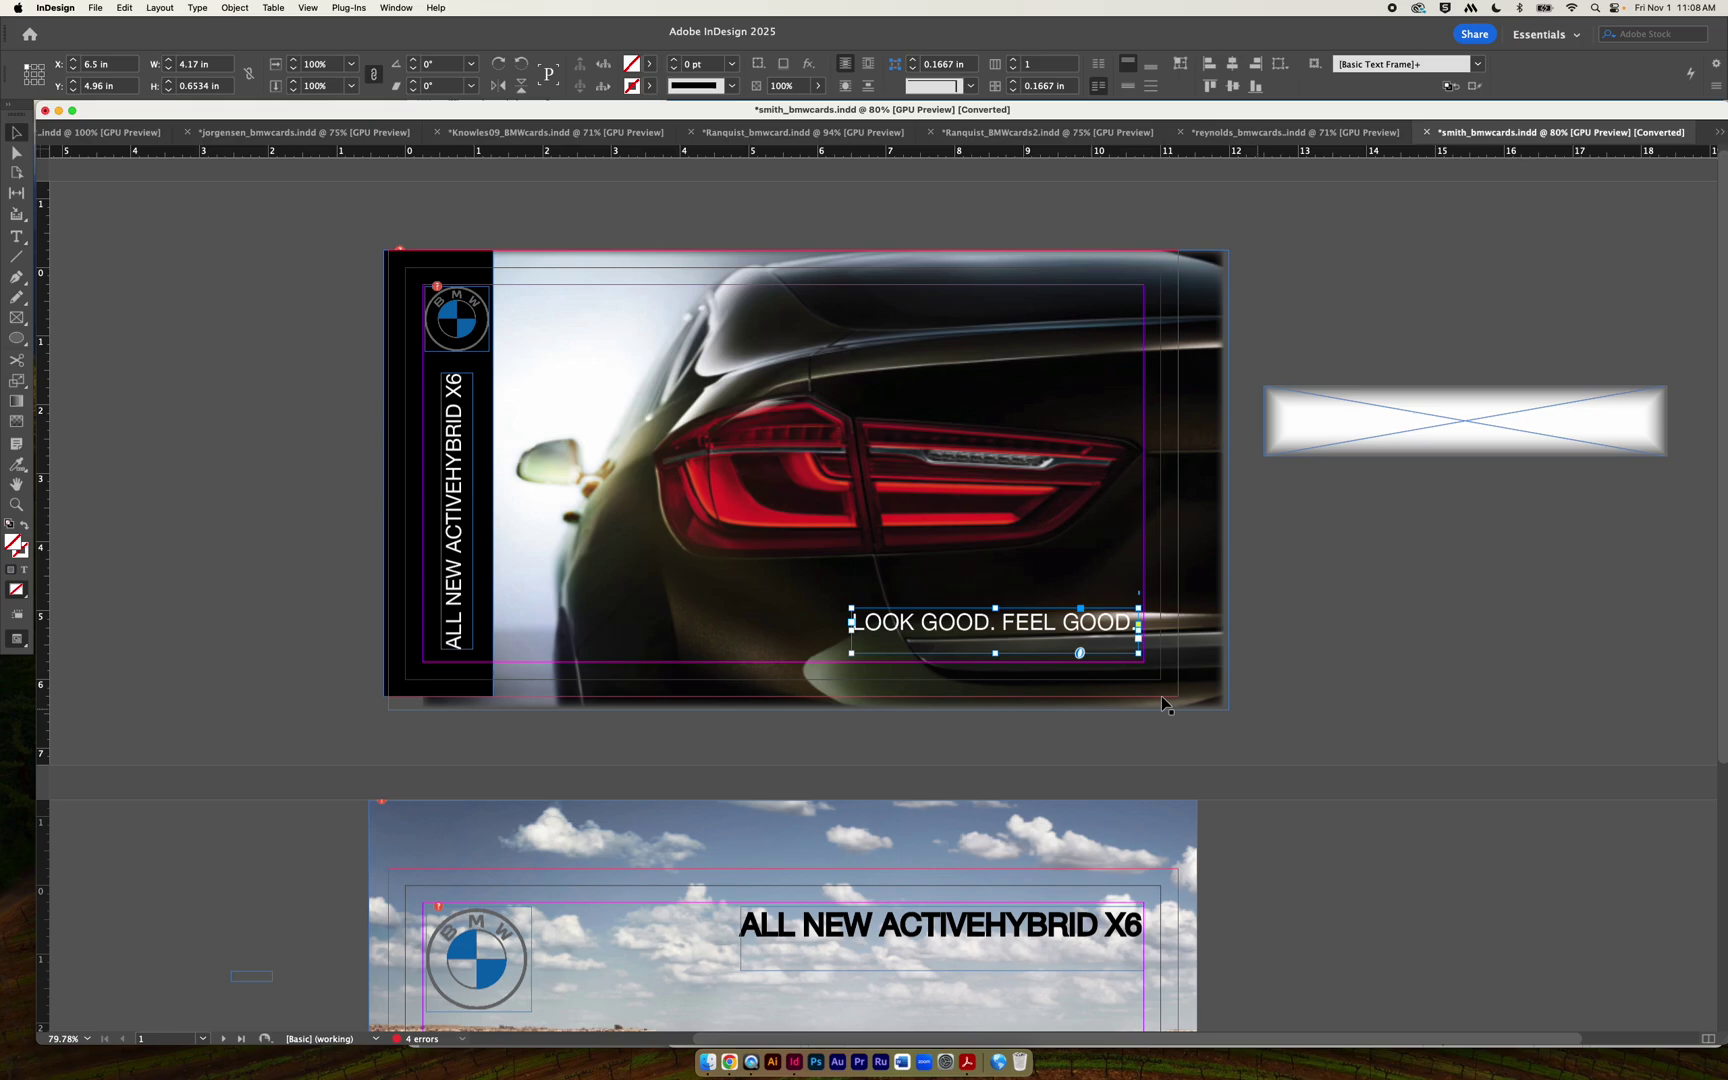
left_click_drag(995, 653, 1022, 642)
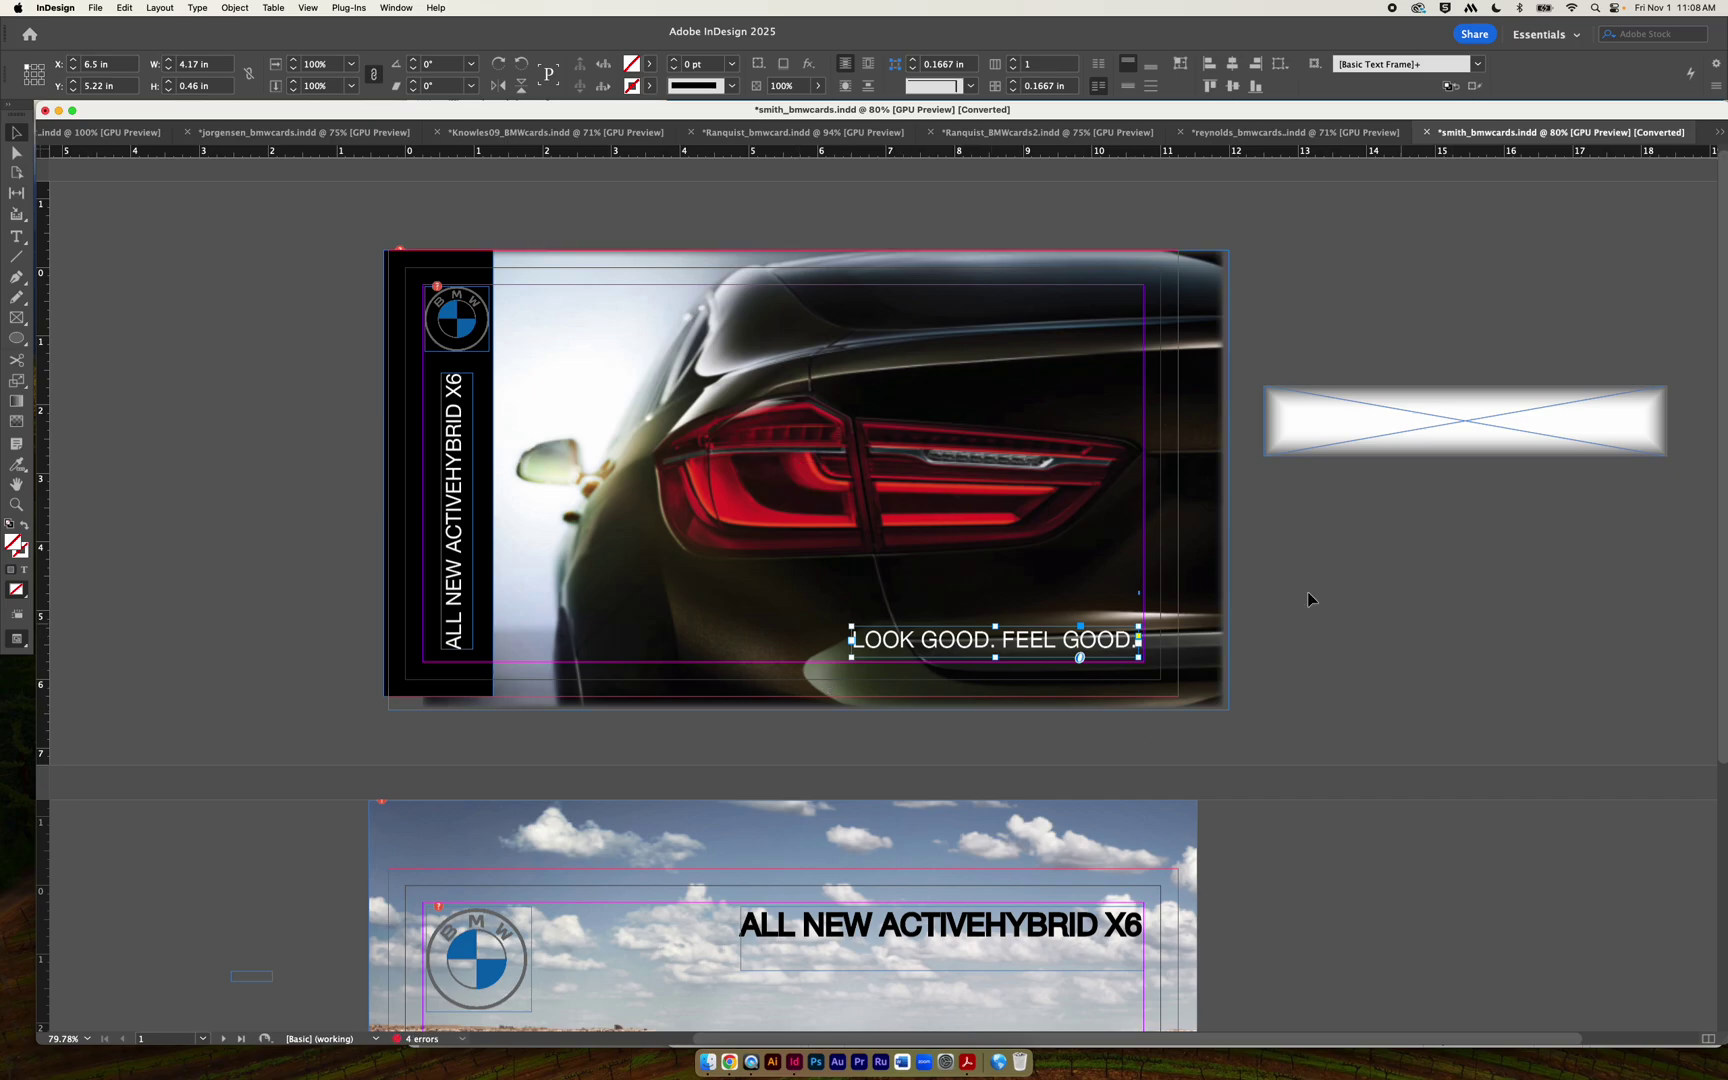
left_click(1368, 618)
Enlarge the slogan's text frame and set the "LOOK GOOD. FEEL GOOD." text to 32 pt.
left_click(885, 645)
left_click_drag(851, 626, 637, 602)
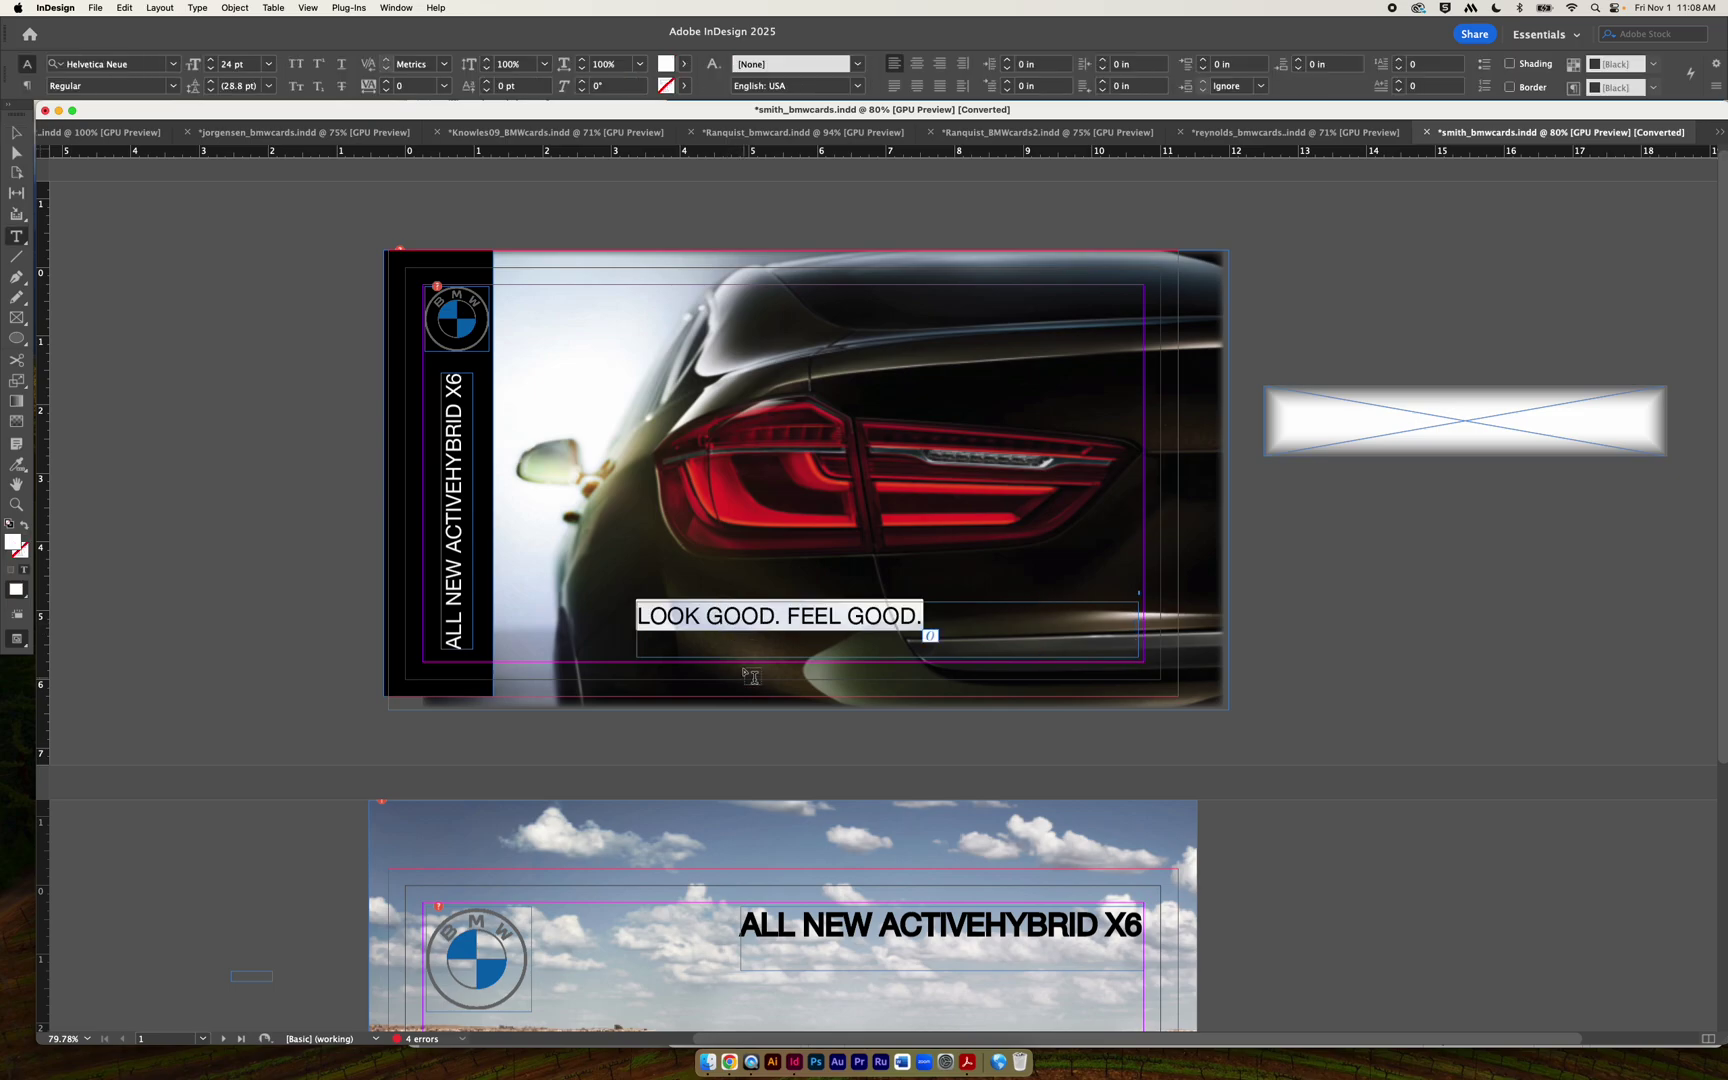
left_click(212, 61)
left_click(212, 61)
left_click(212, 61)
left_click(212, 61)
left_click(212, 61)
left_click(212, 61)
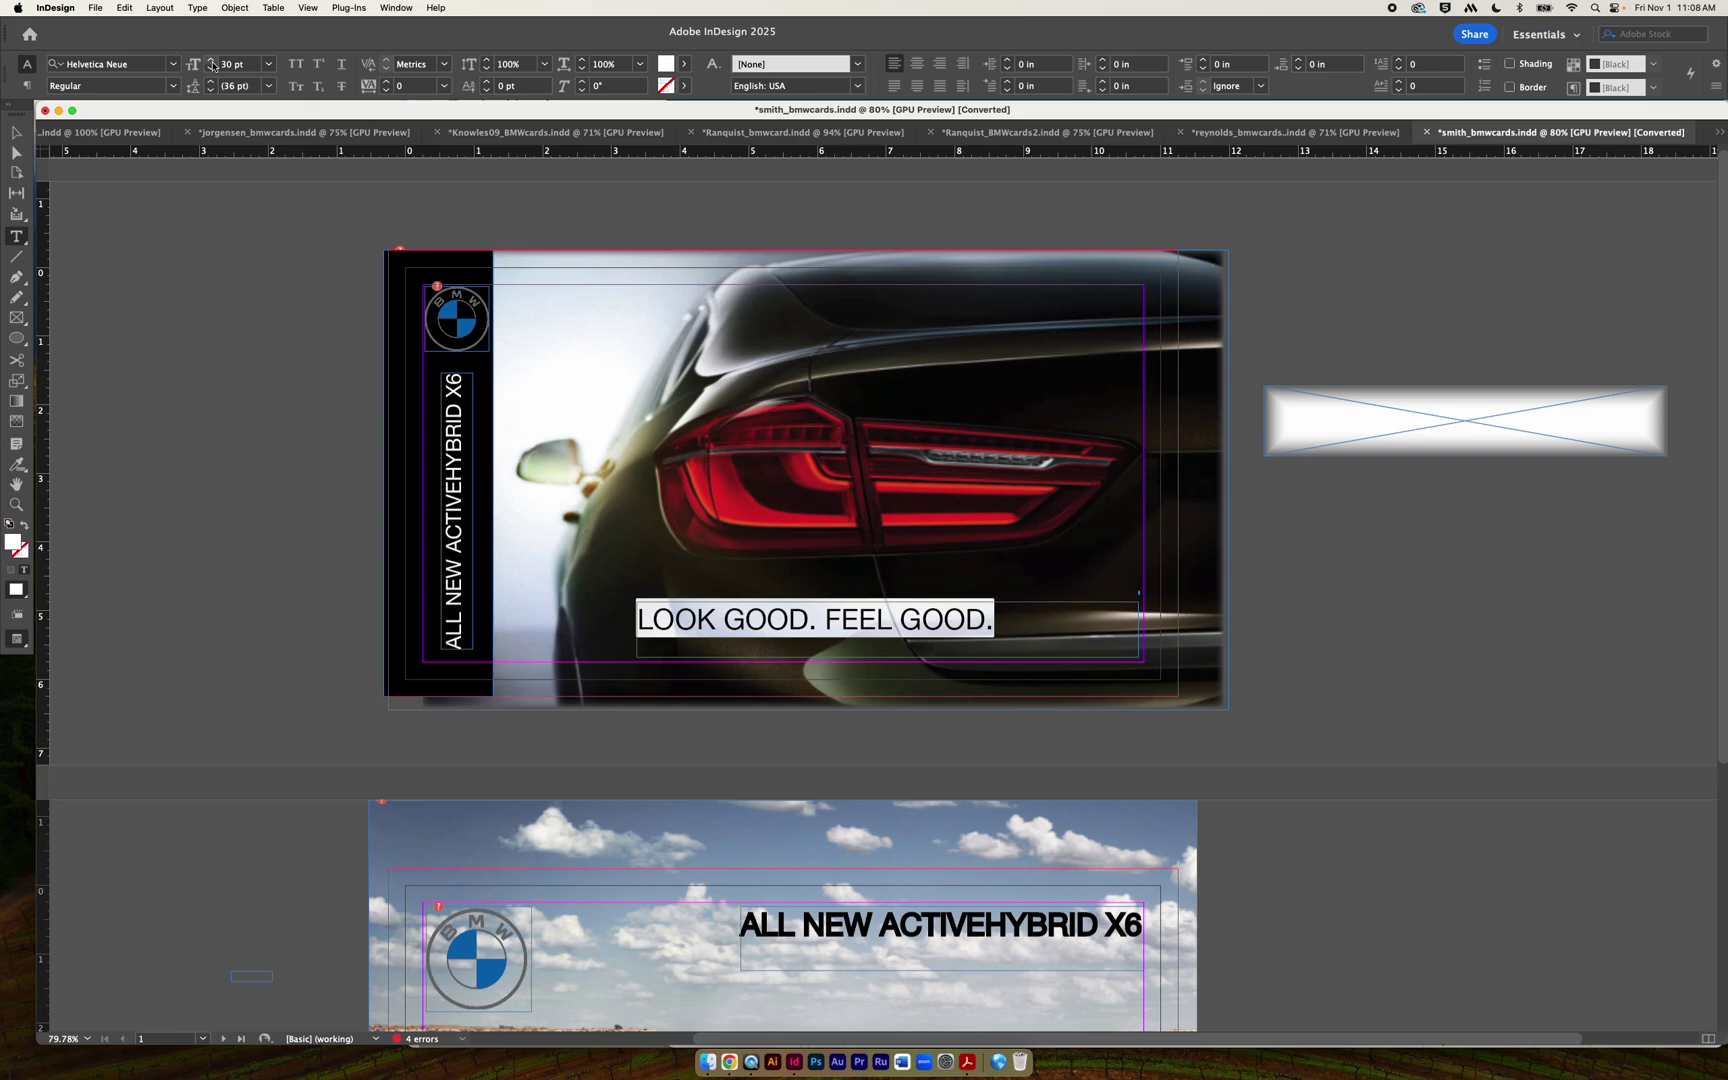
left_click(212, 62)
left_click(212, 62)
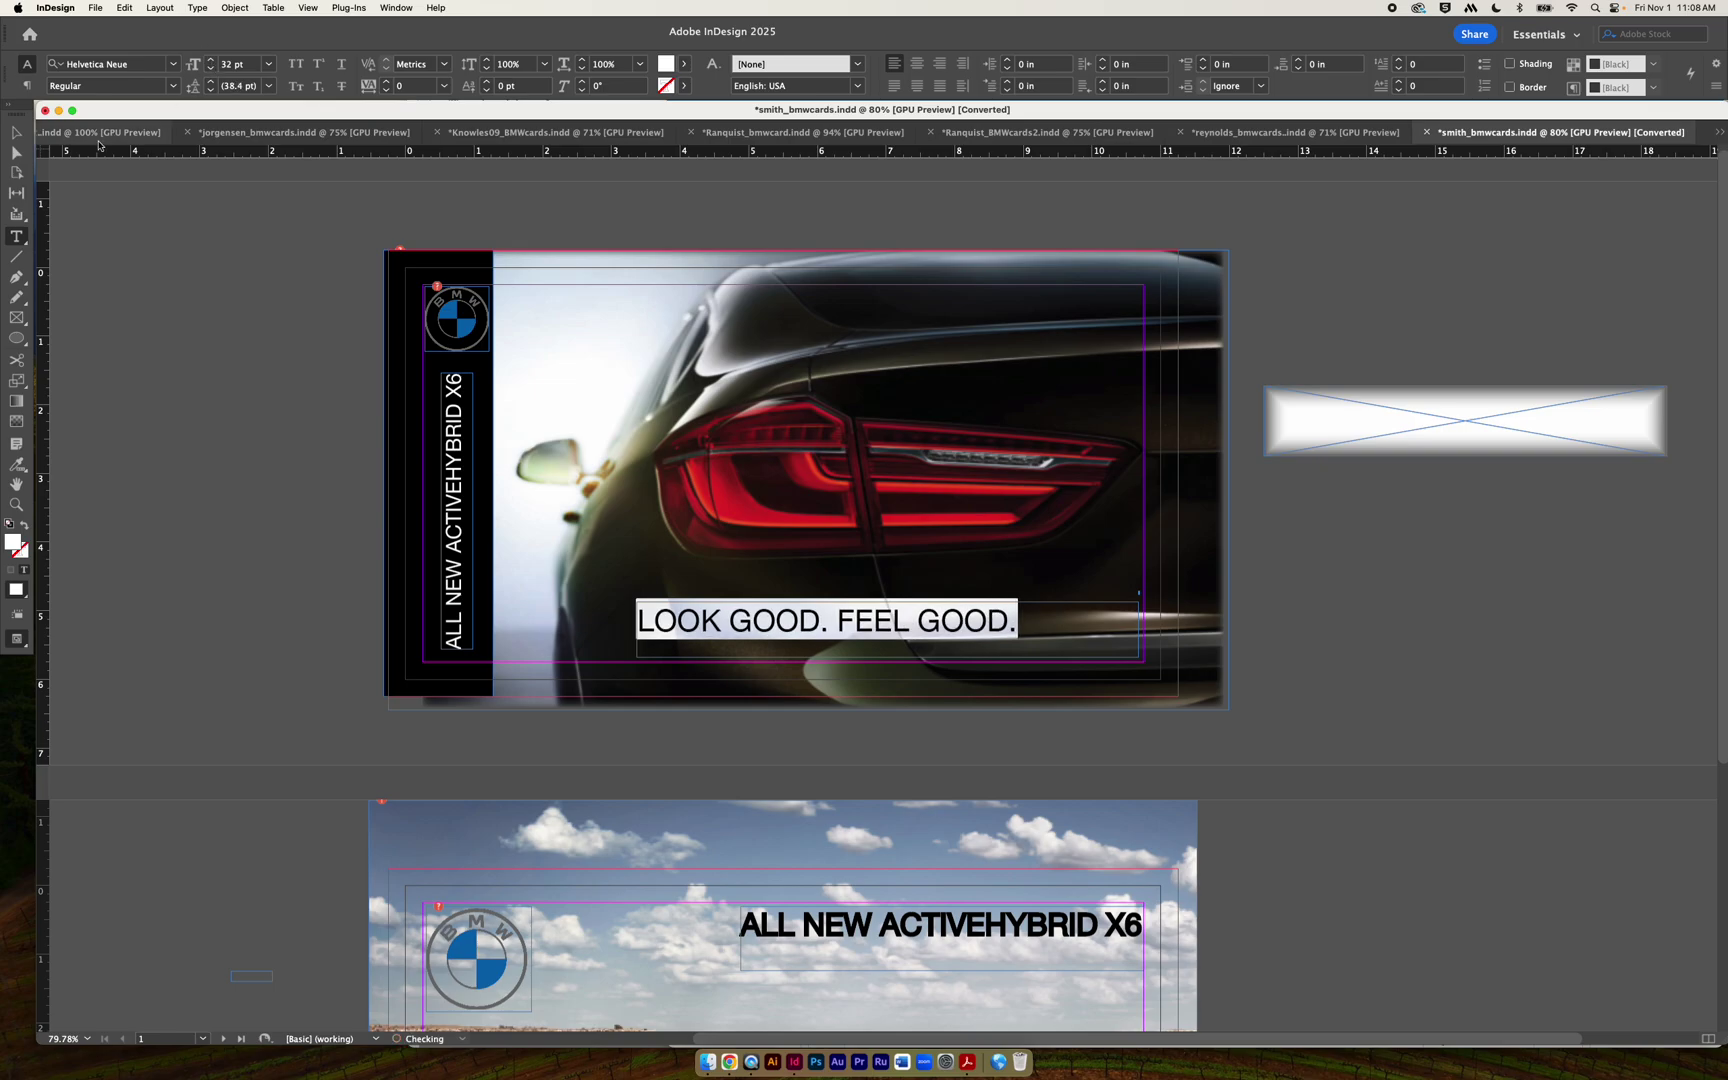
Enlarge the slogan frame to about 0.805 in high and place its text against page 1's lower-right margin corner.
left_click(16, 133)
mouse_move(995, 640)
left_mouse_down()
mouse_move(1090, 645)
mouse_move(1139, 618)
mouse_move(1103, 626)
mouse_move(1083, 663)
mouse_move(1013, 658)
left_mouse_up()
left_click(1497, 627)
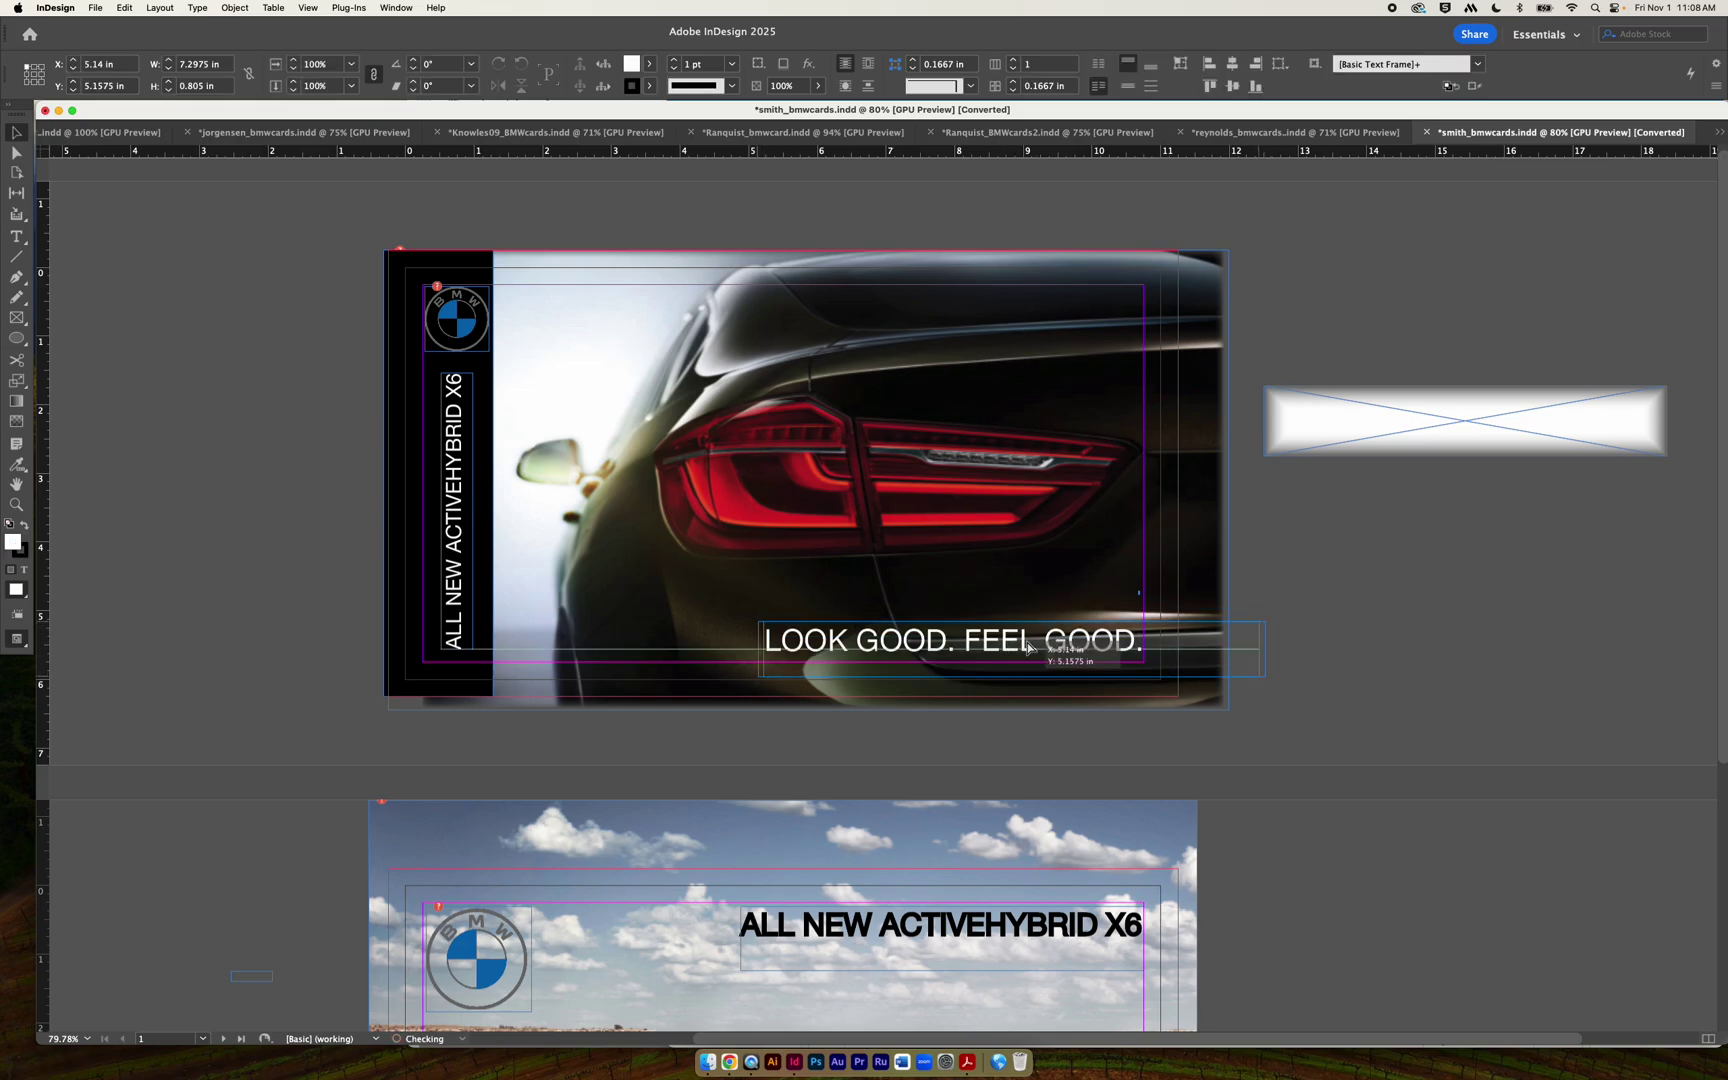
left_click(1426, 668)
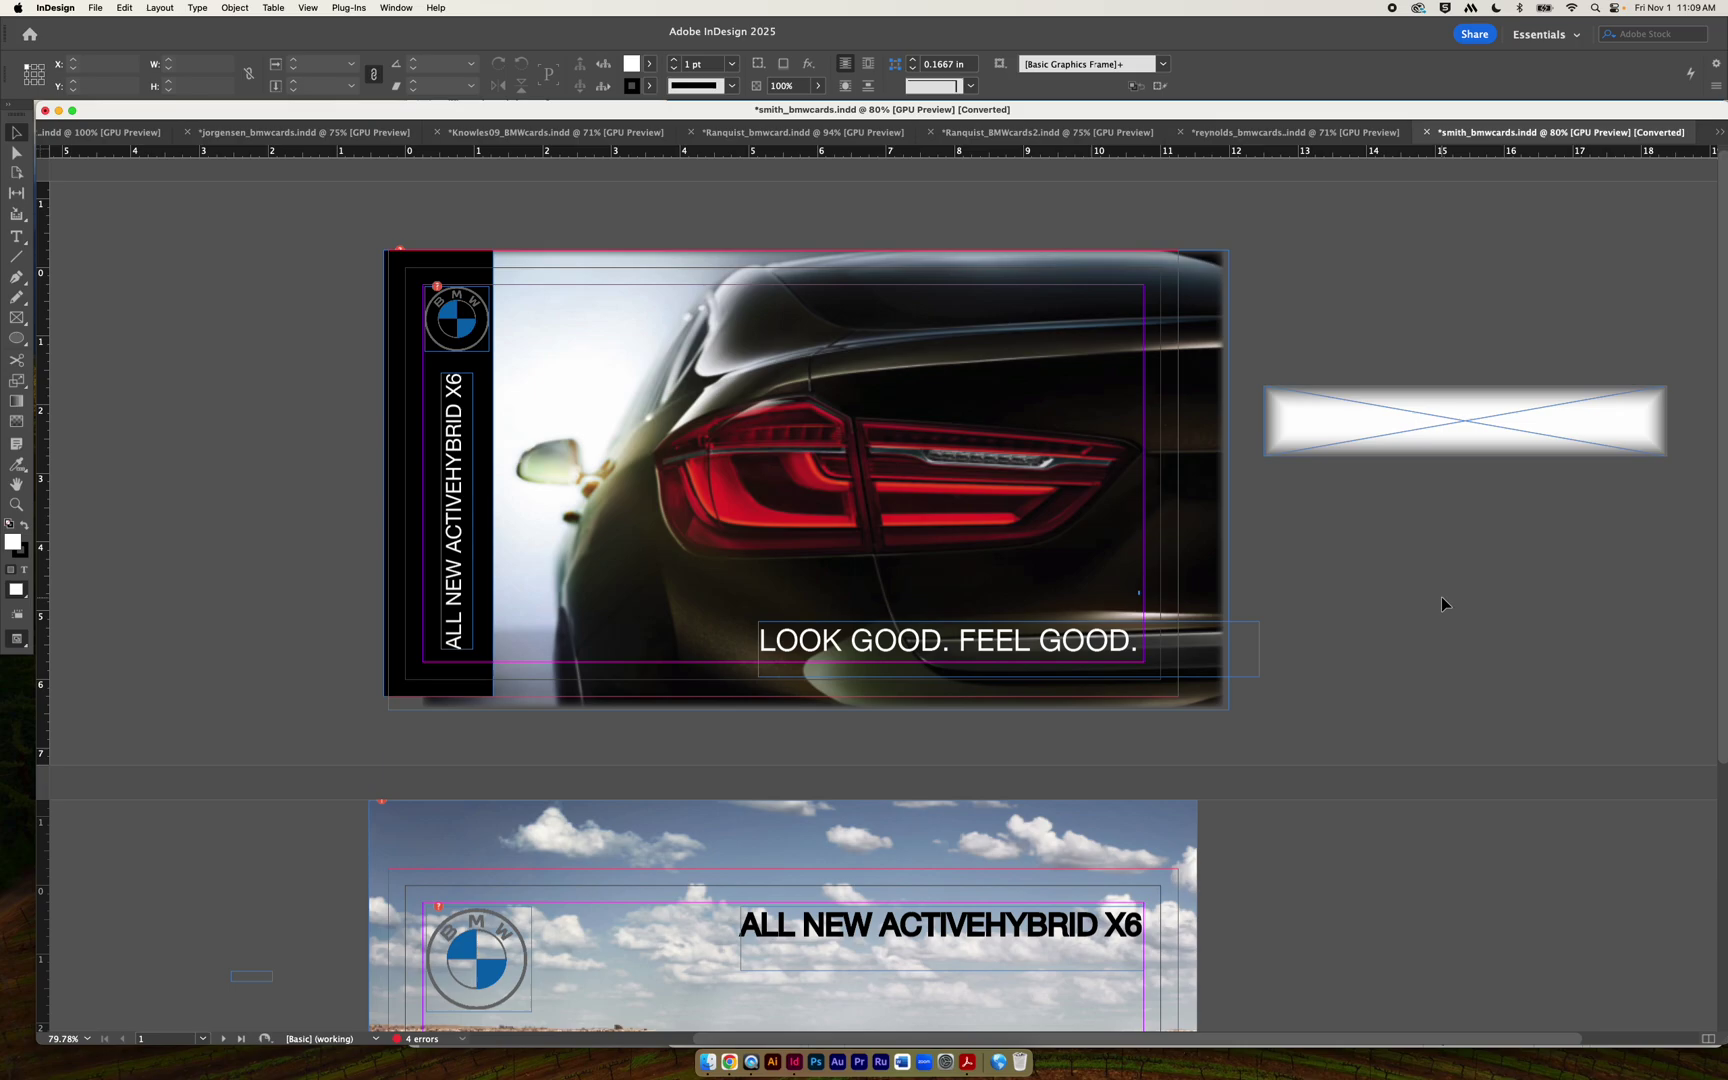
Undo all the slogan and white bar changes, back to the black slogan on the white bar.
scroll(1407, 637, "down", 1)
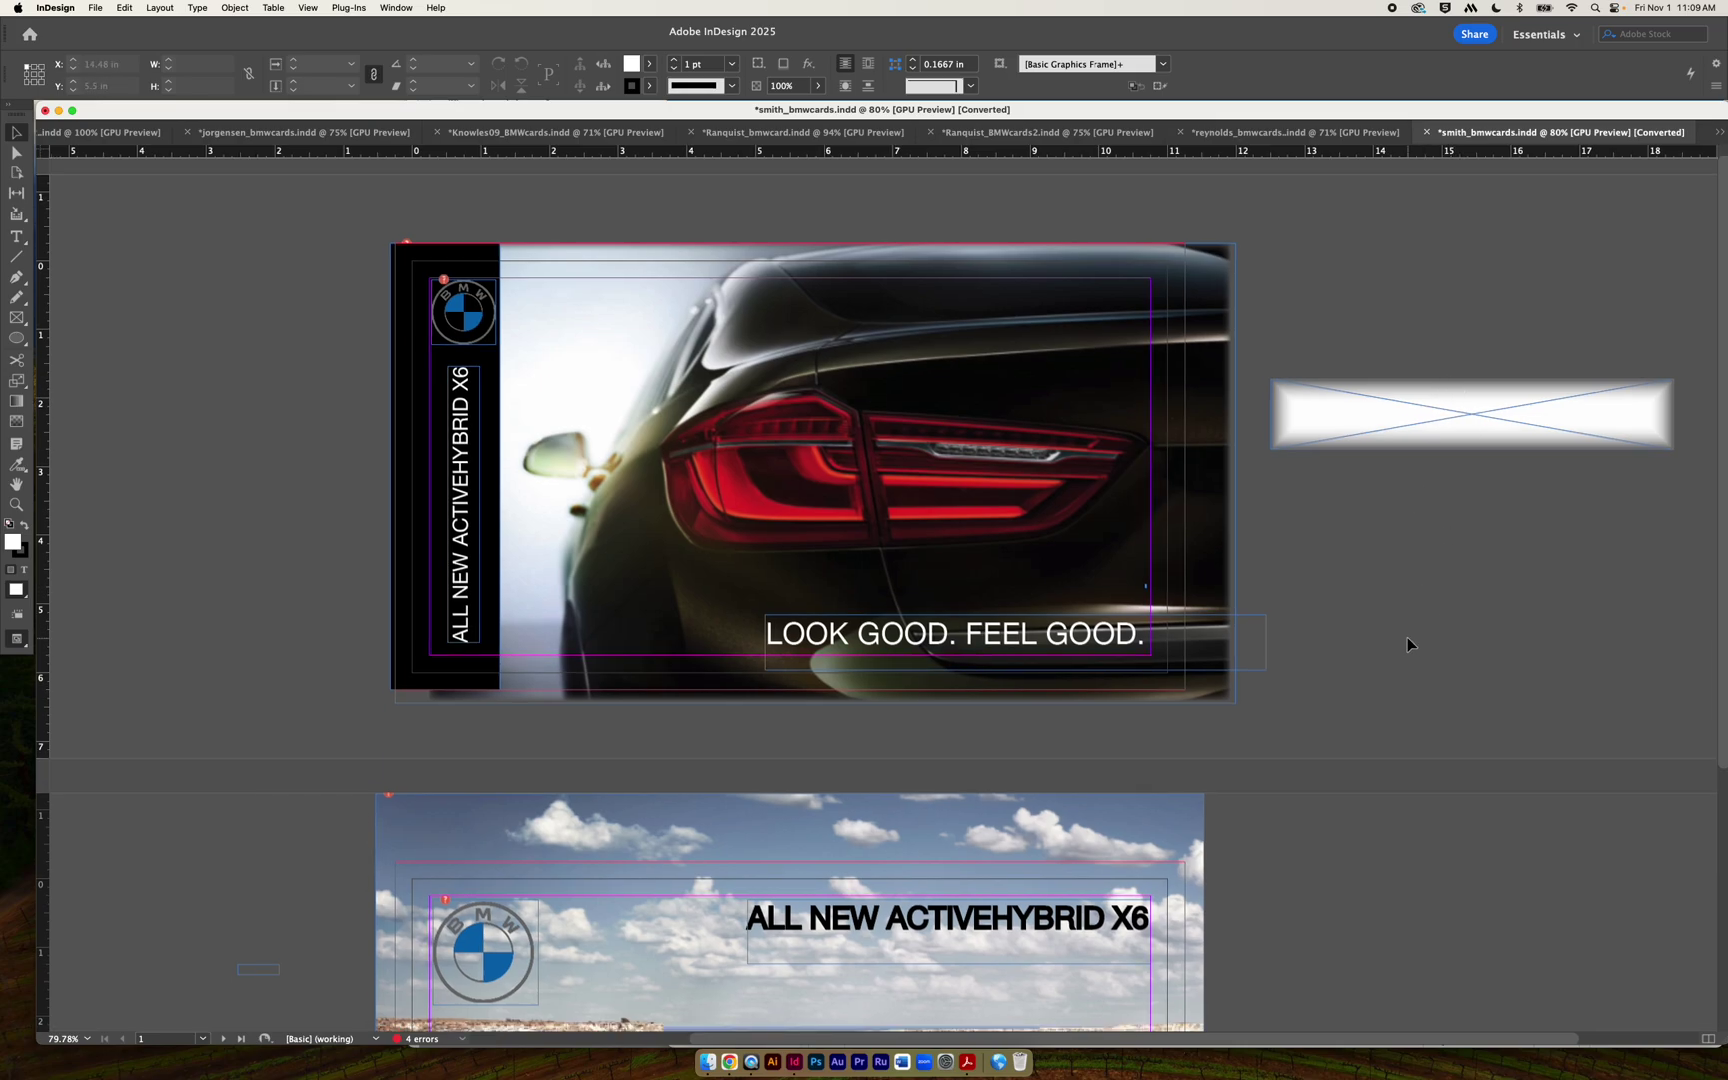
key("super+z")
key("super+z")
key("super+z")
key("super+z")
key("super+z")
key("super+z")
key("super+z")
key("super+z")
key("super+z")
key("super+z")
key("super+z")
key("super+z")
key("super+z")
key("super+z")
key("super+z")
key("super+z")
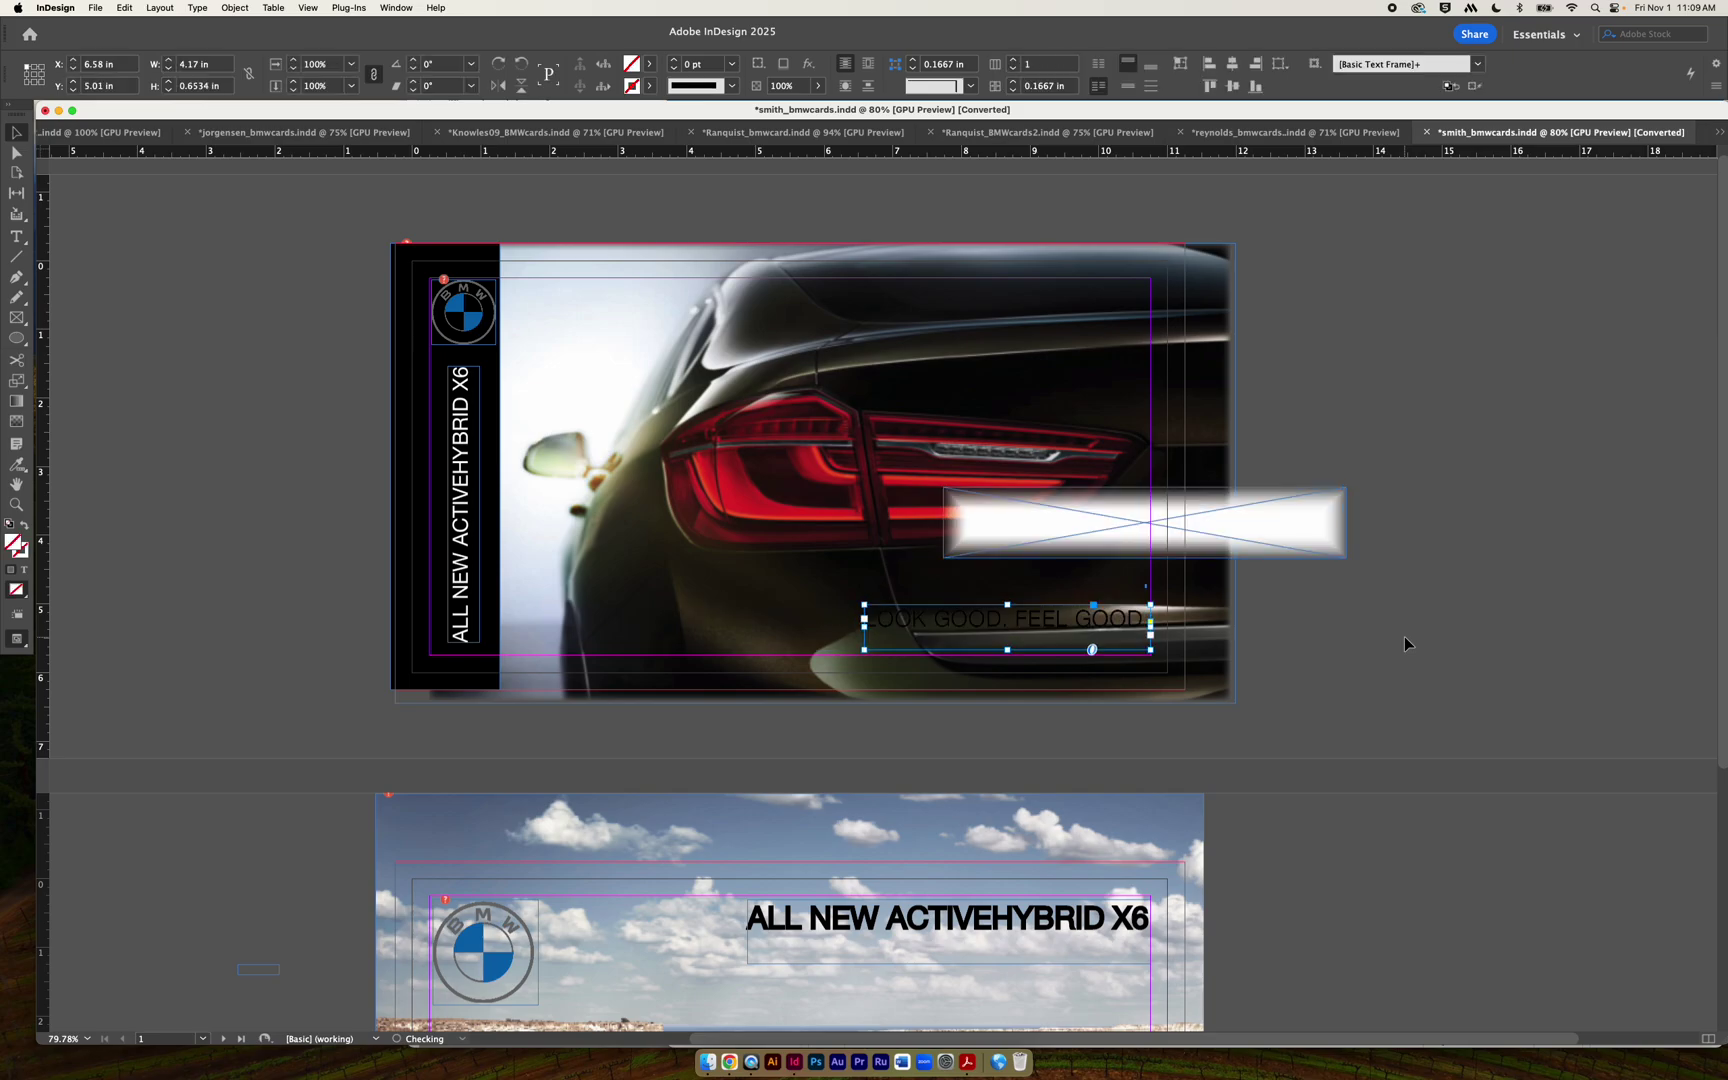
key("super+z")
key("super+z")
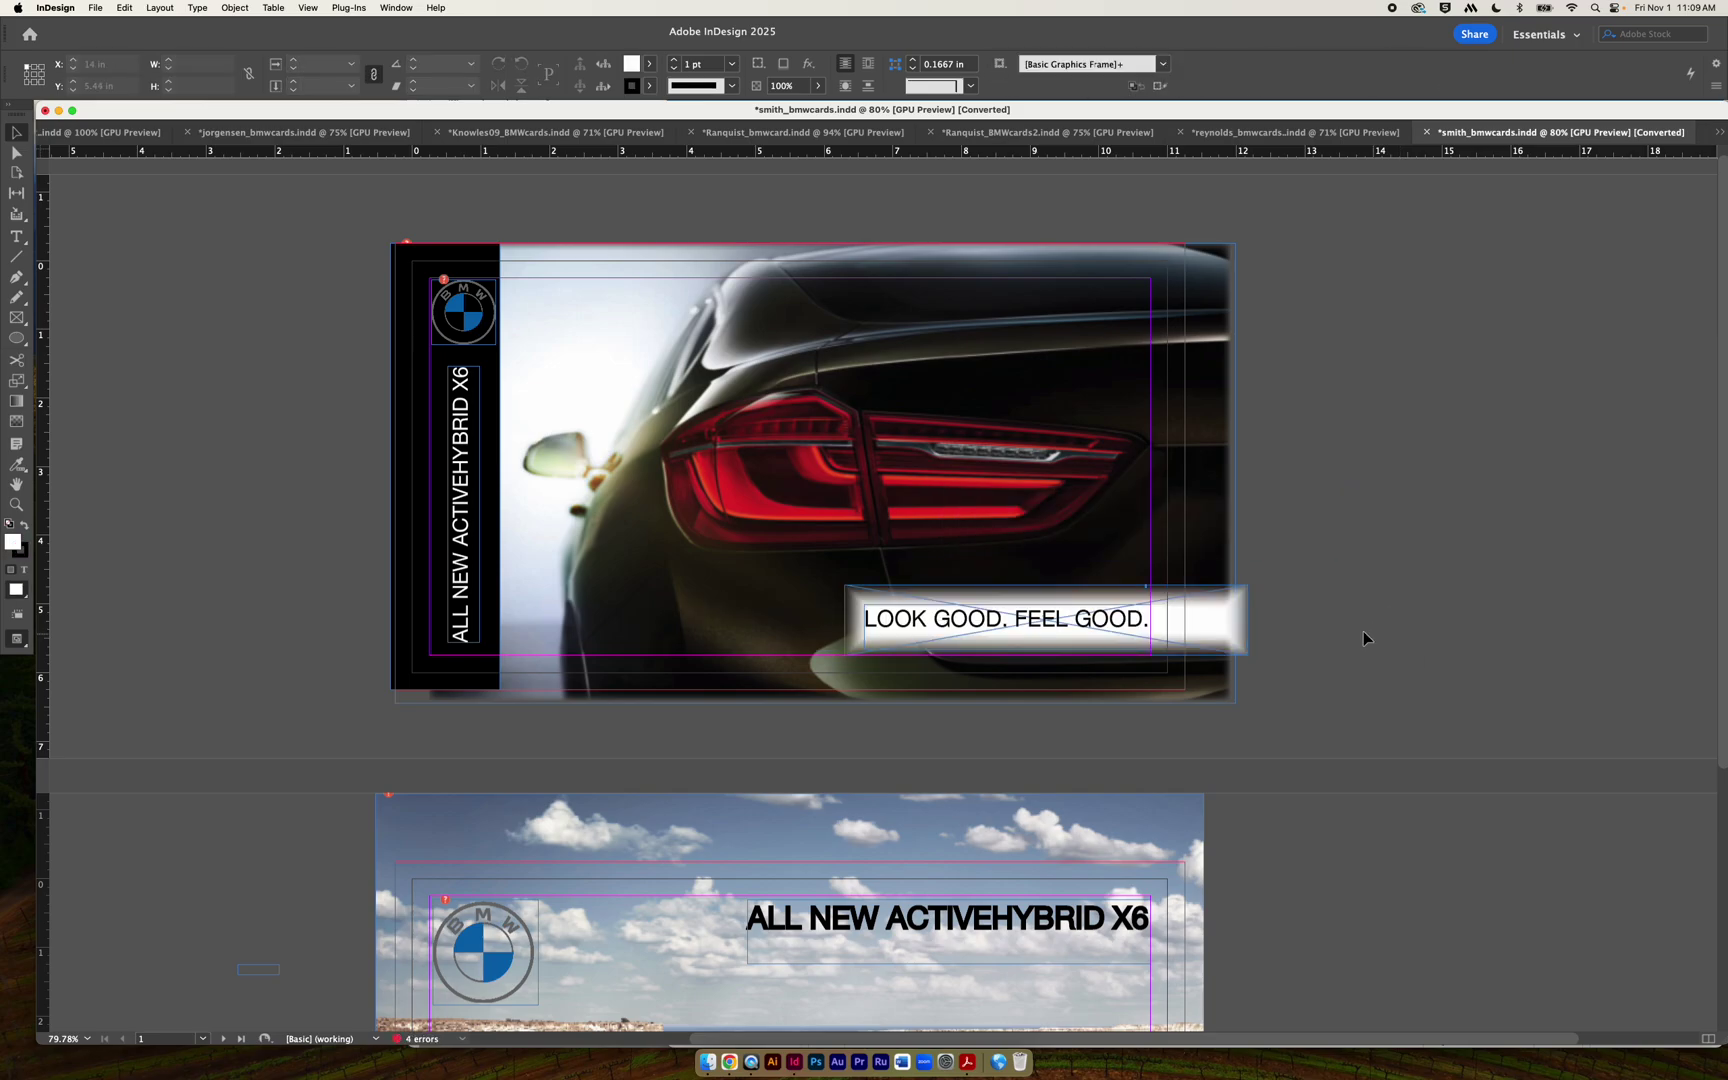
Reduce the white bar behind the slogan to about 0.75 in high with its top edge at about Y 4.86 in.
left_click(1182, 608)
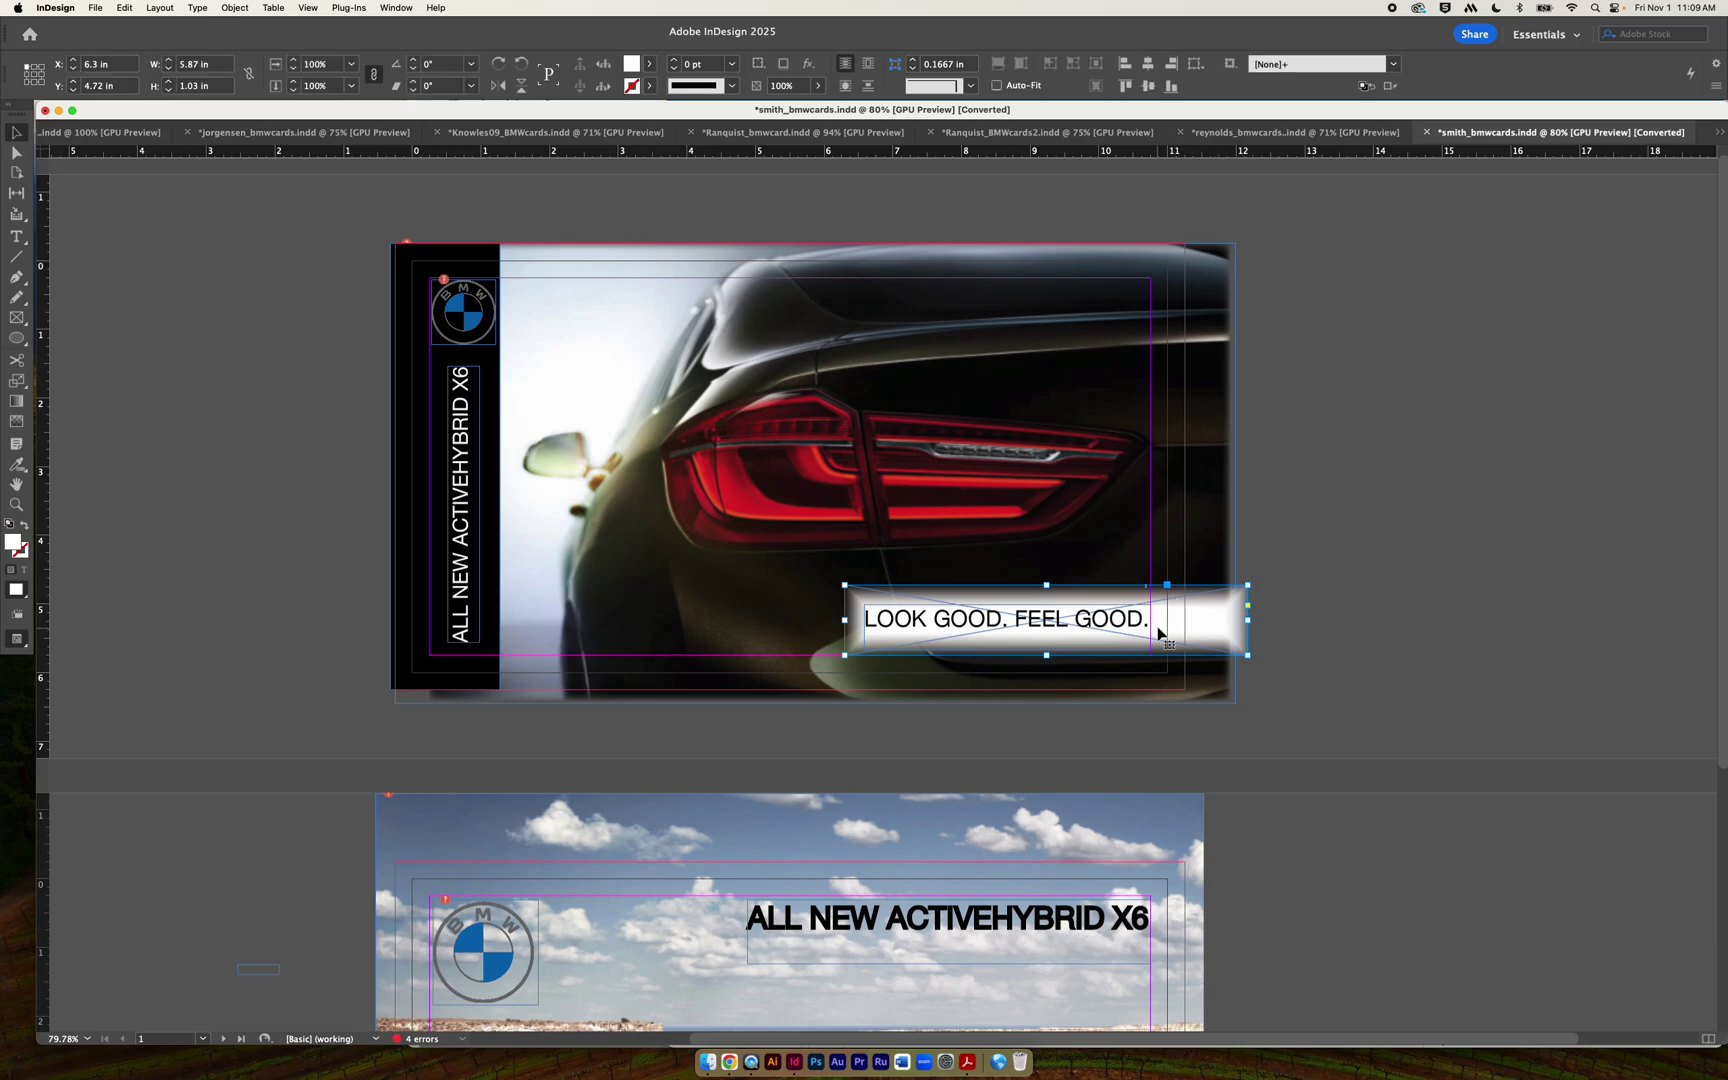
left_click_drag(1046, 585, 1045, 619)
left_click(1397, 571)
left_click_drag(1210, 652, 1220, 614)
left_click(1440, 644)
left_click(1335, 648)
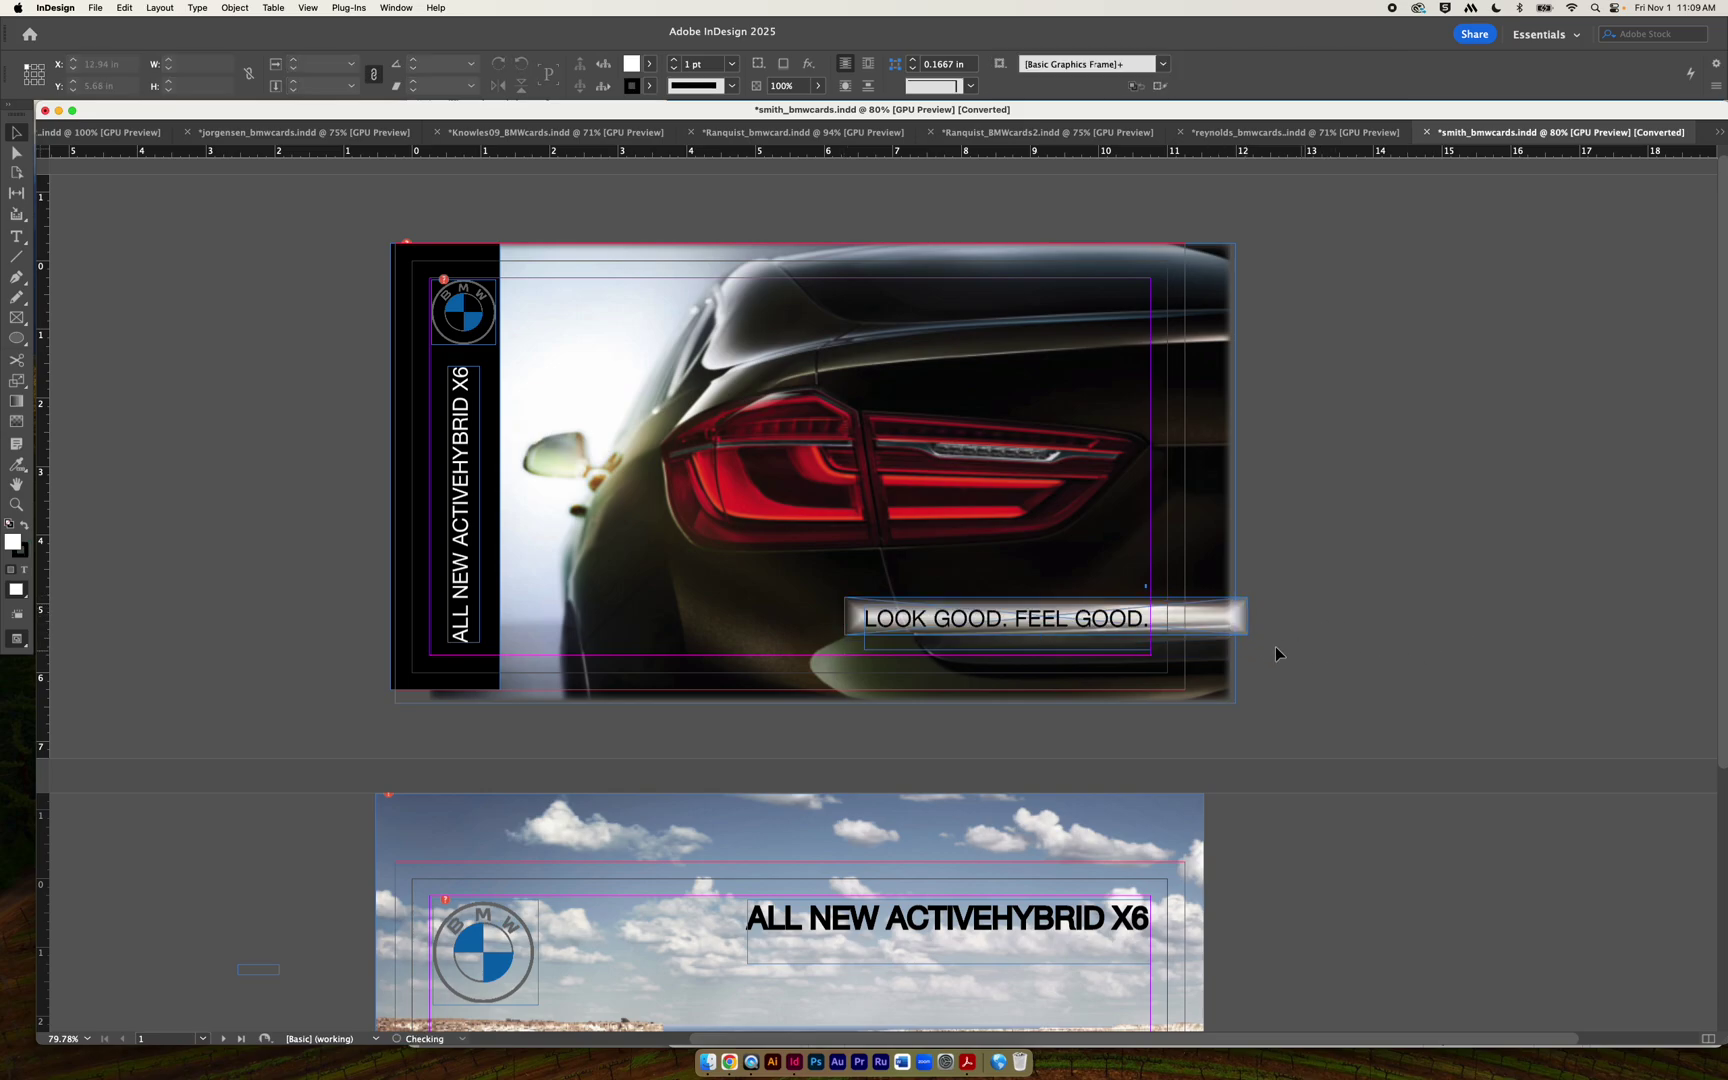
left_click(1222, 631)
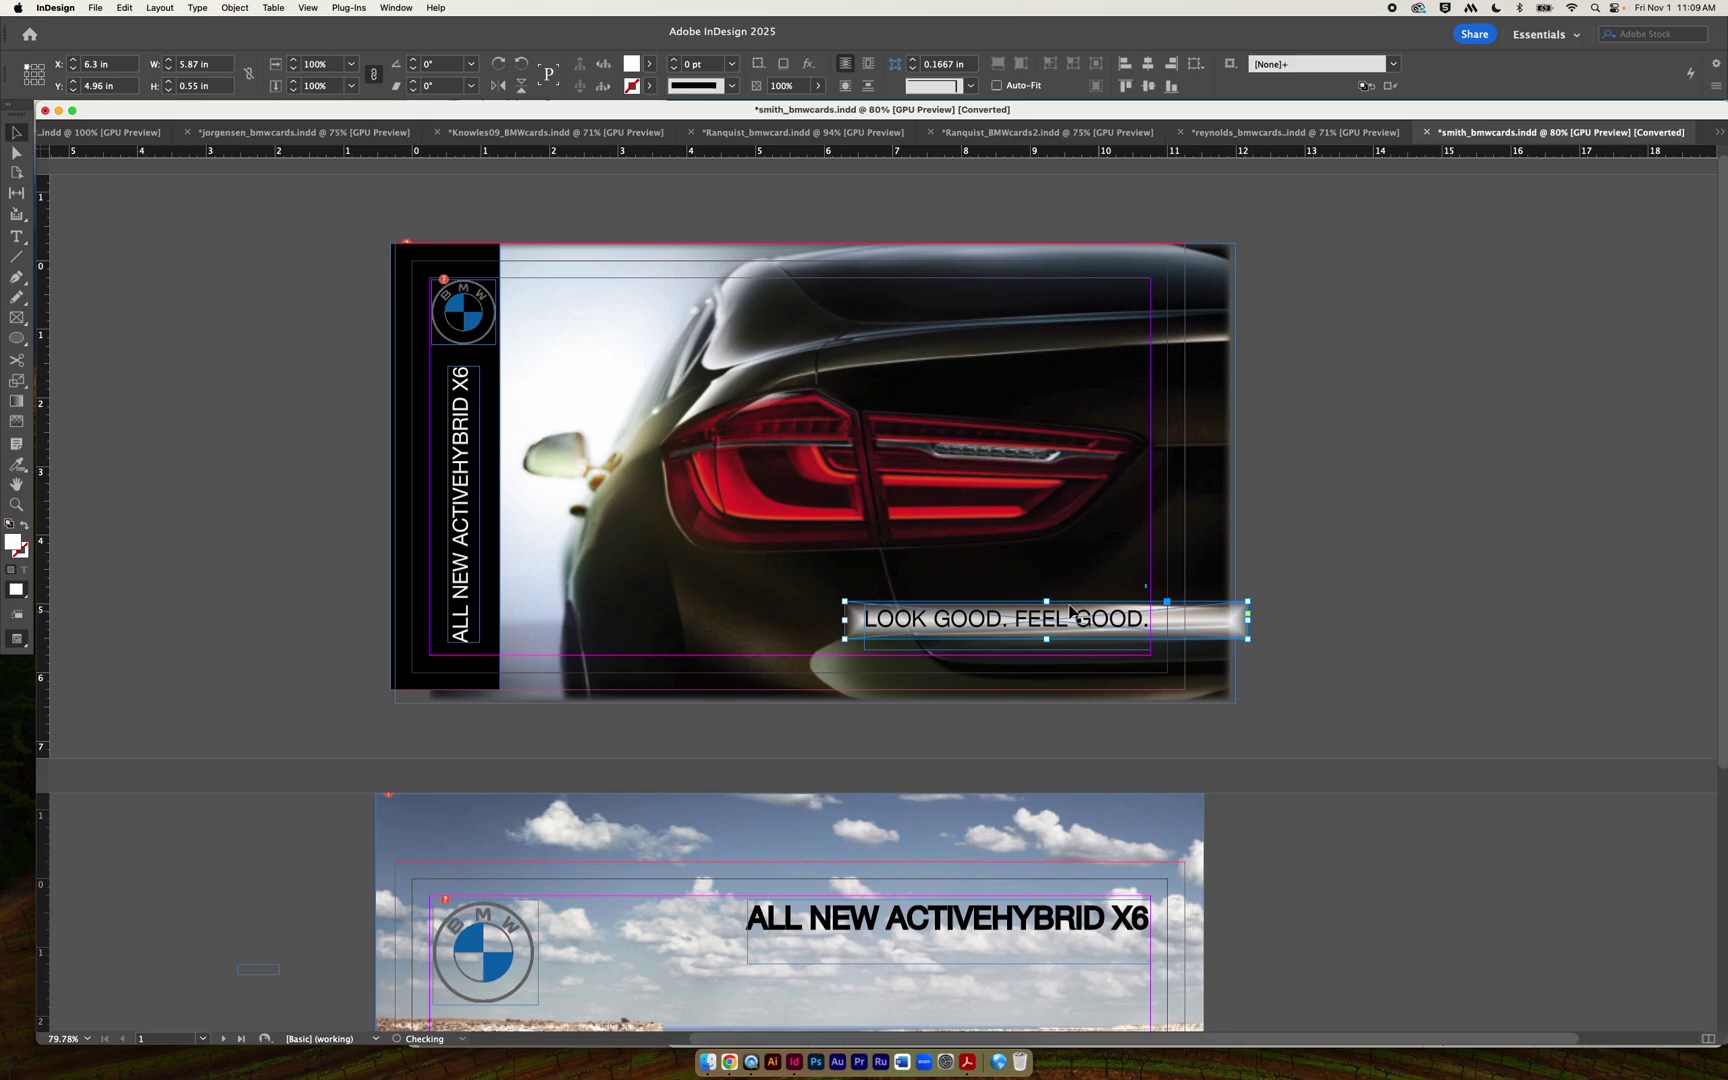
left_click_drag(1046, 599, 1046, 593)
left_click(1408, 598)
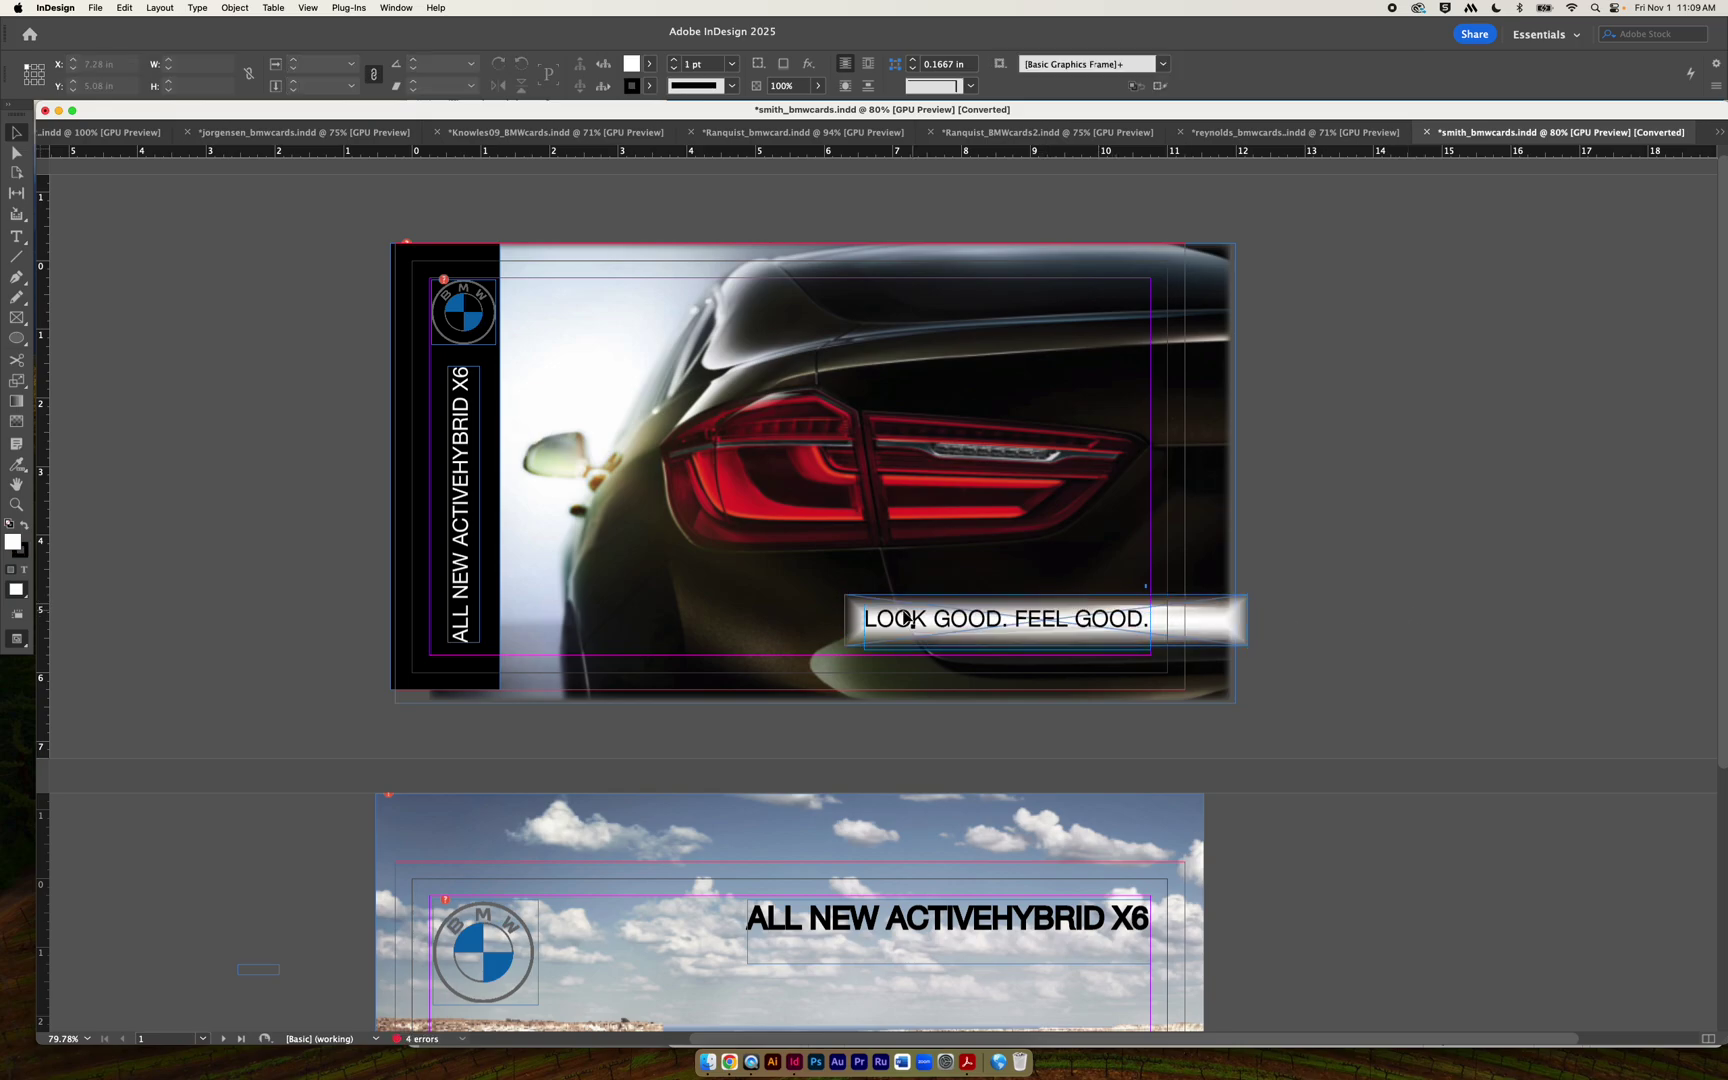
Extend the white bar's left end to about X 5.16 in, making it 7.01 in wide, and shift the slogan left within it.
left_click(852, 624)
left_click_drag(848, 621, 776, 622)
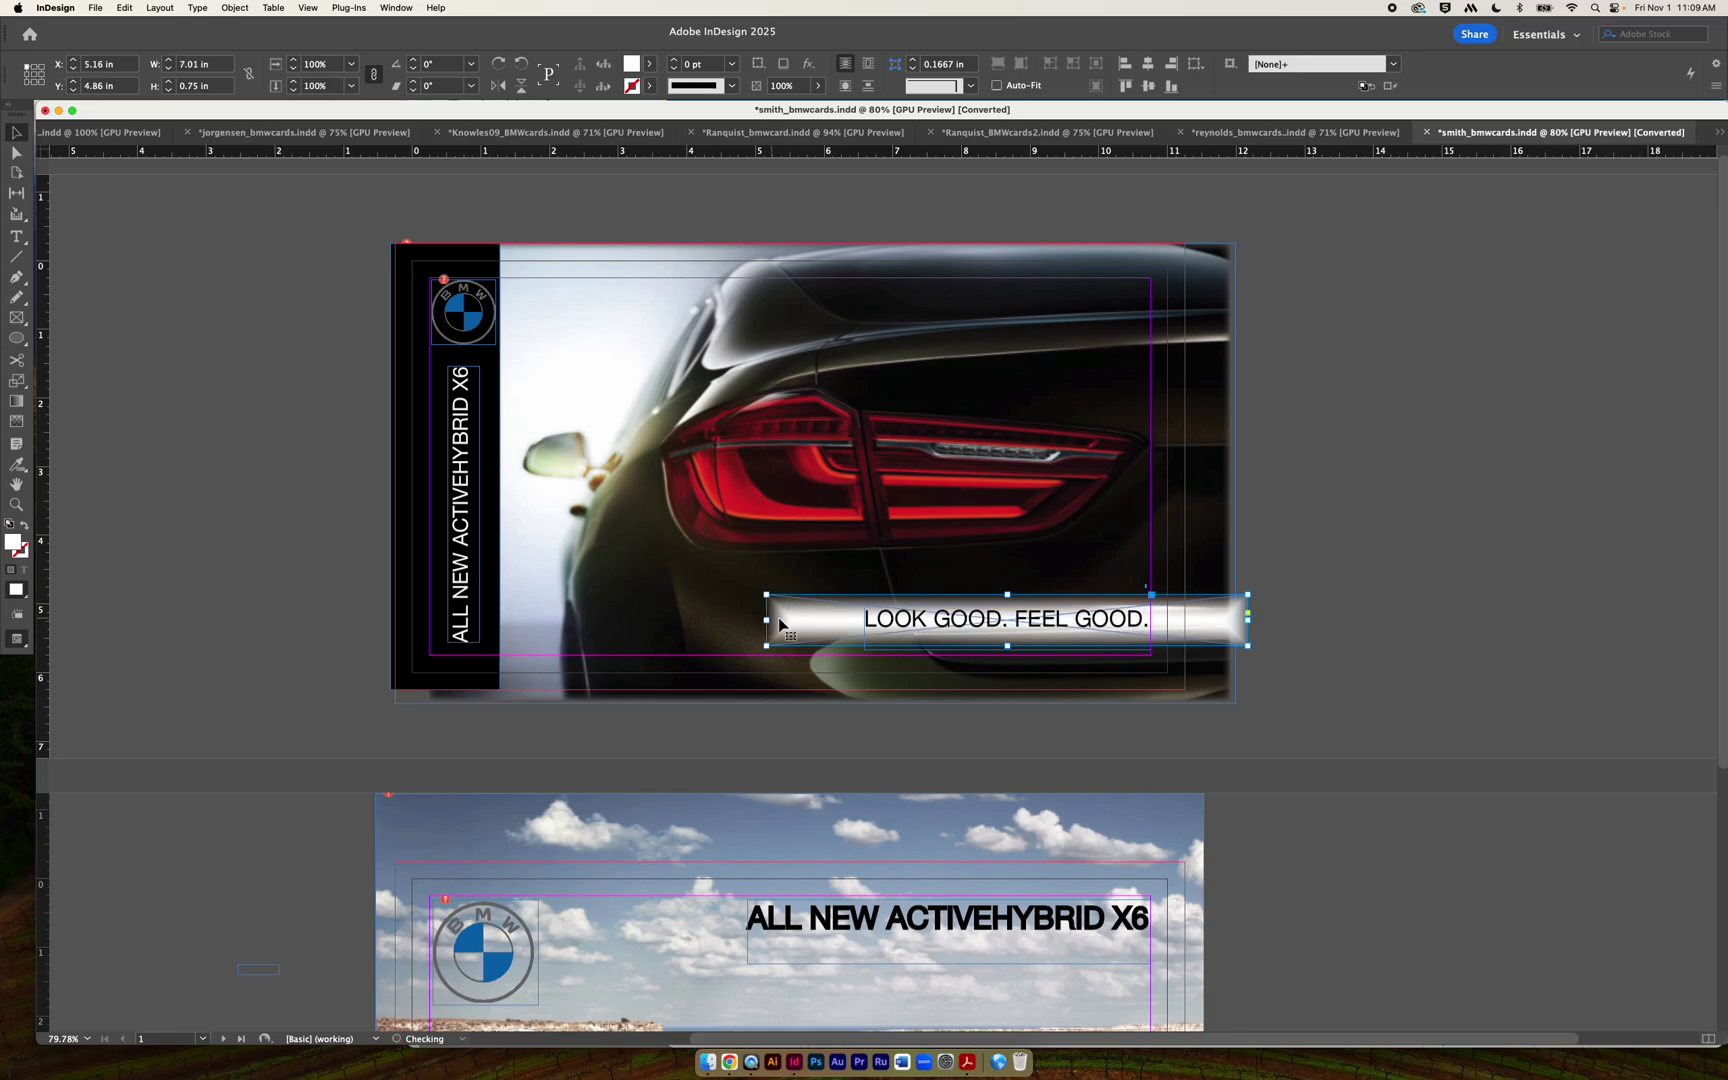
left_click(1527, 616)
left_click_drag(985, 628, 884, 621)
left_click(1557, 586)
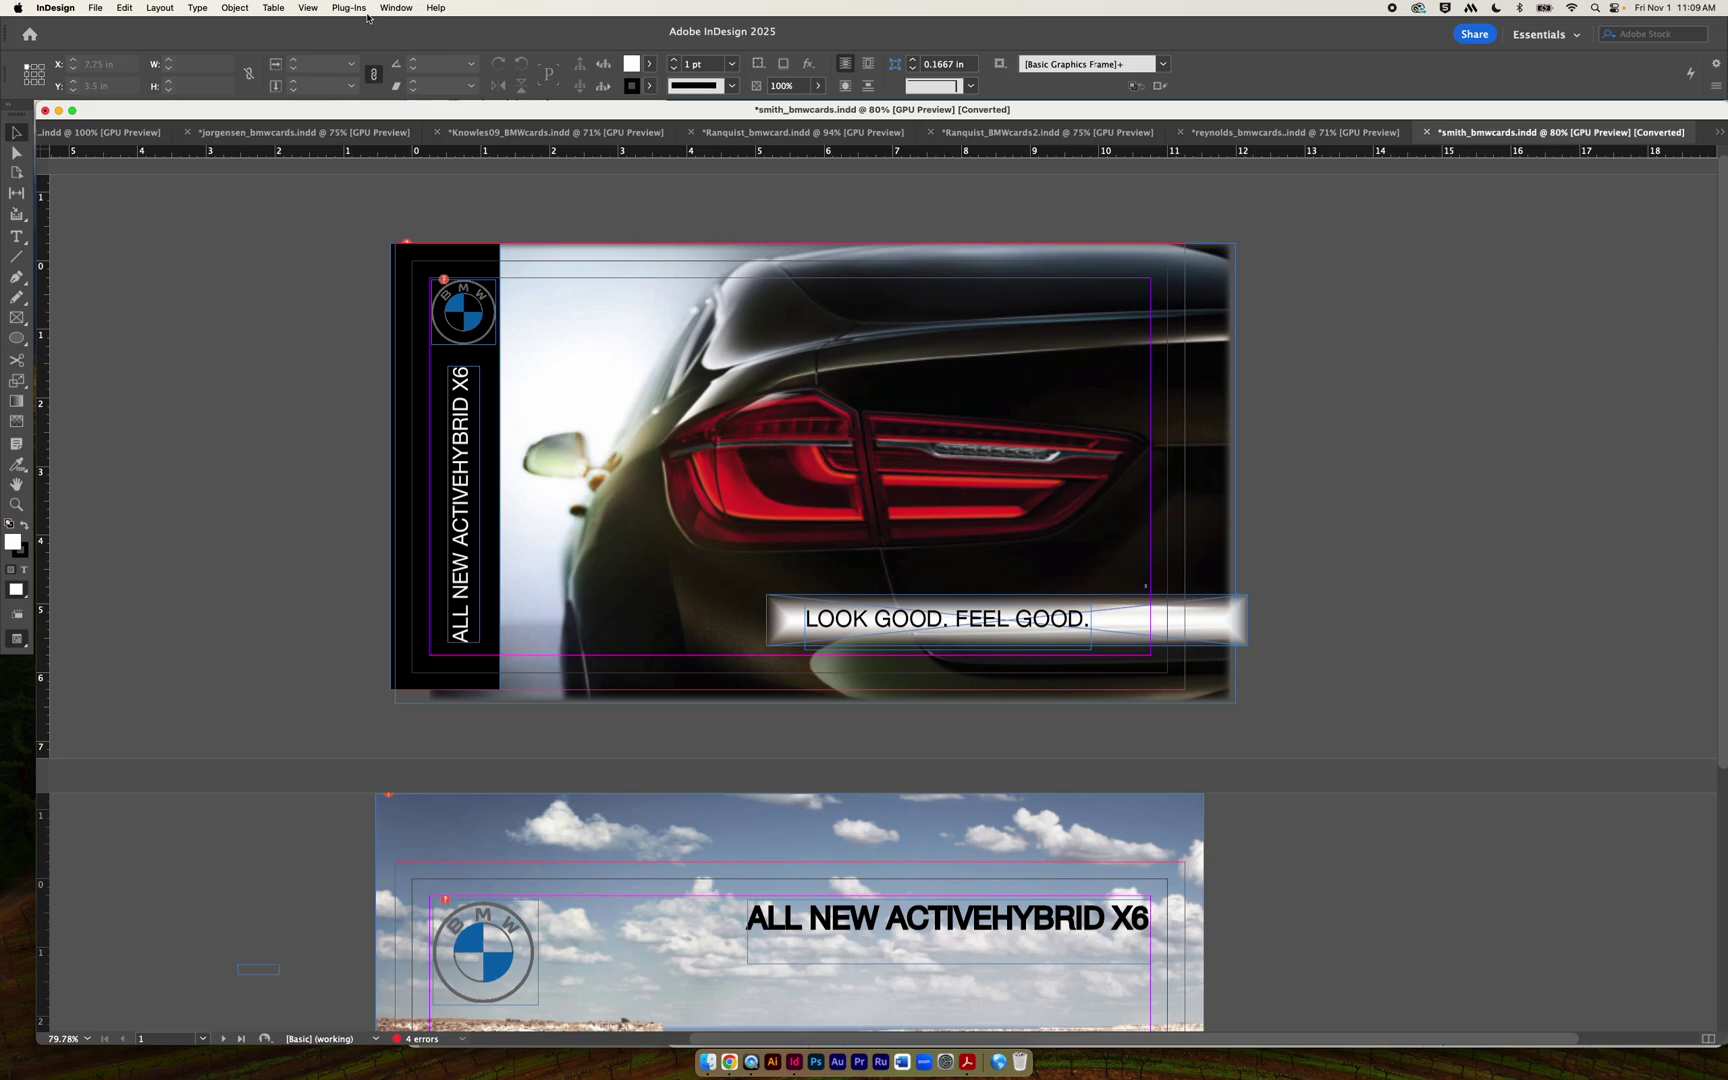
Check the card layout in Preview screen mode and return to Normal mode.
left_click(312, 8)
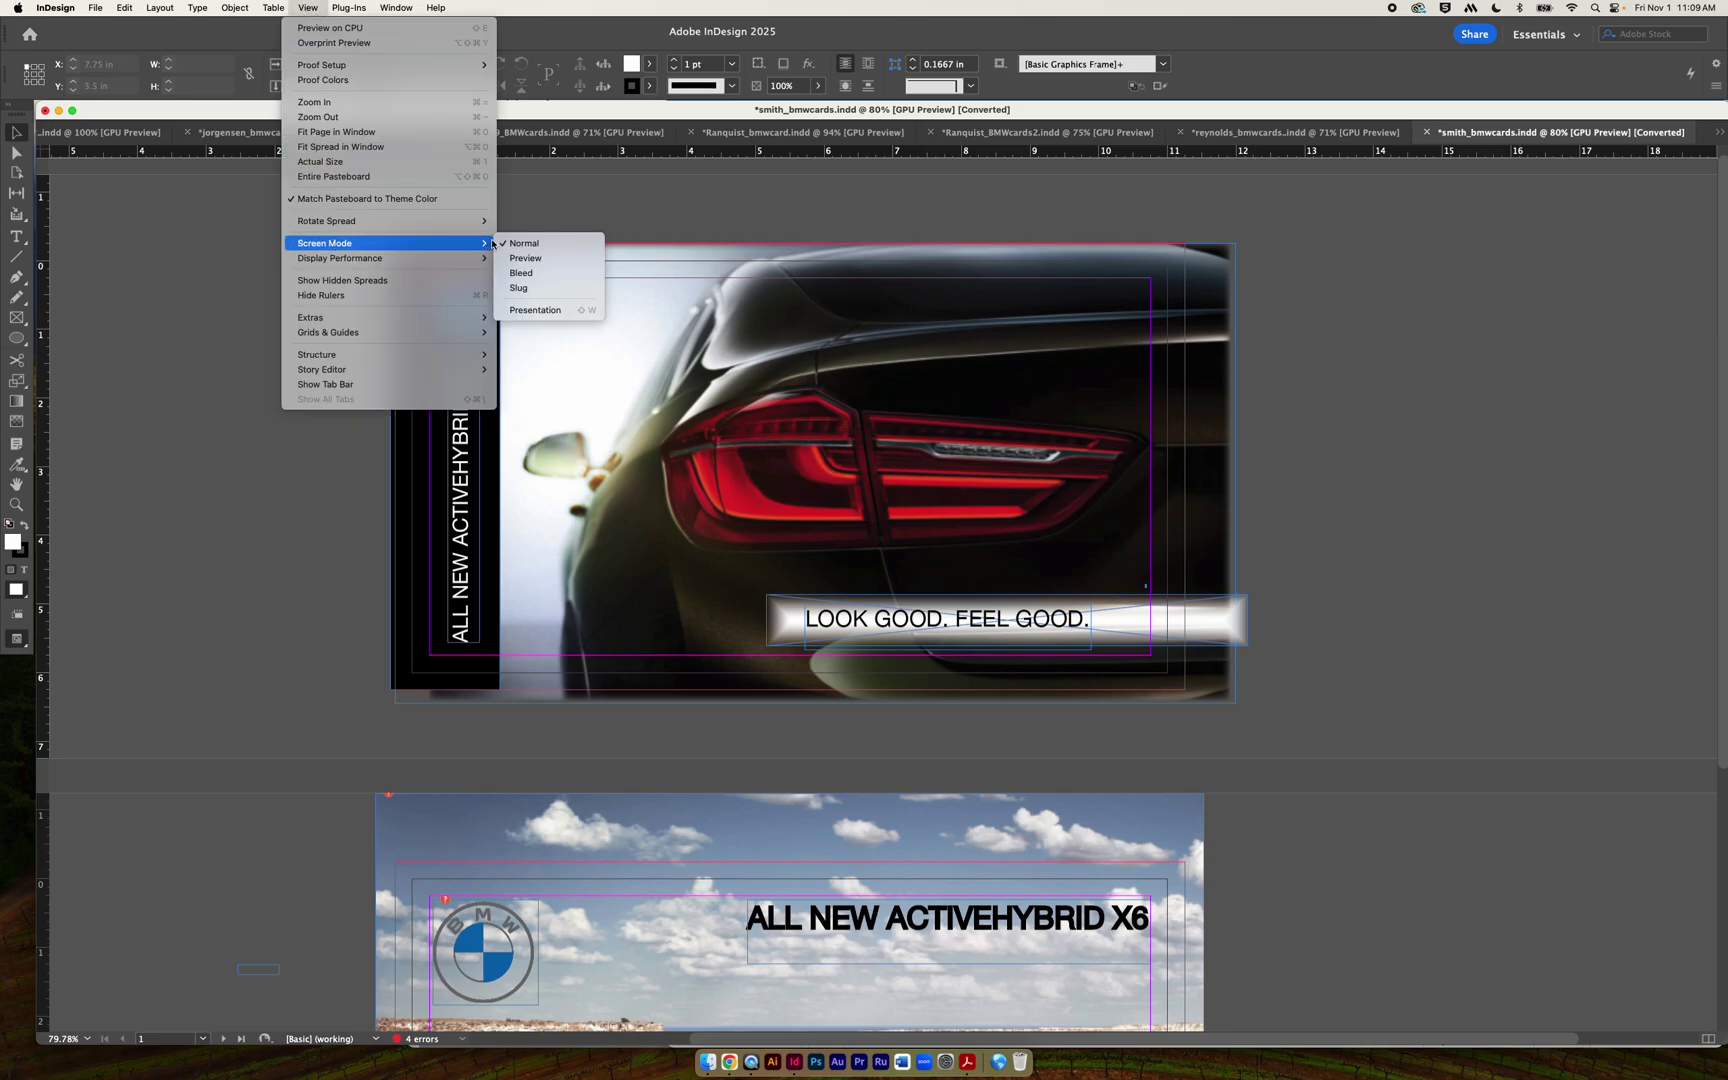
left_click(509, 257)
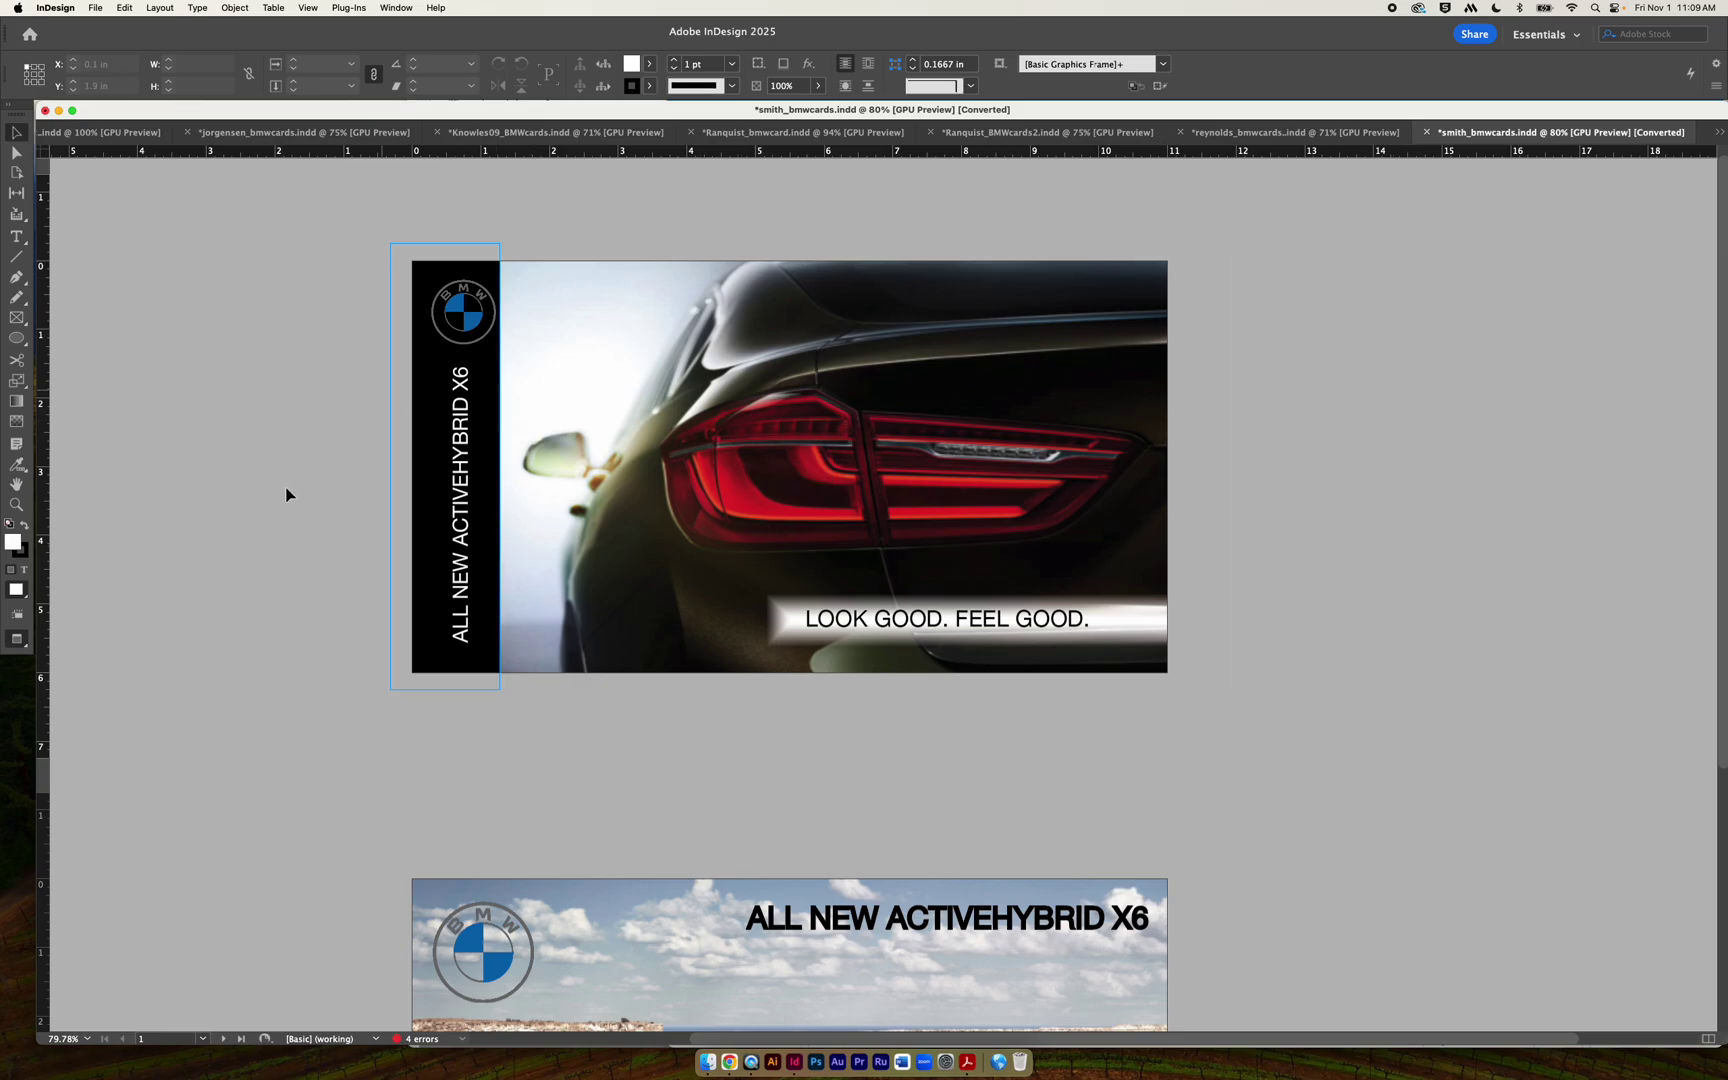
left_click(362, 12)
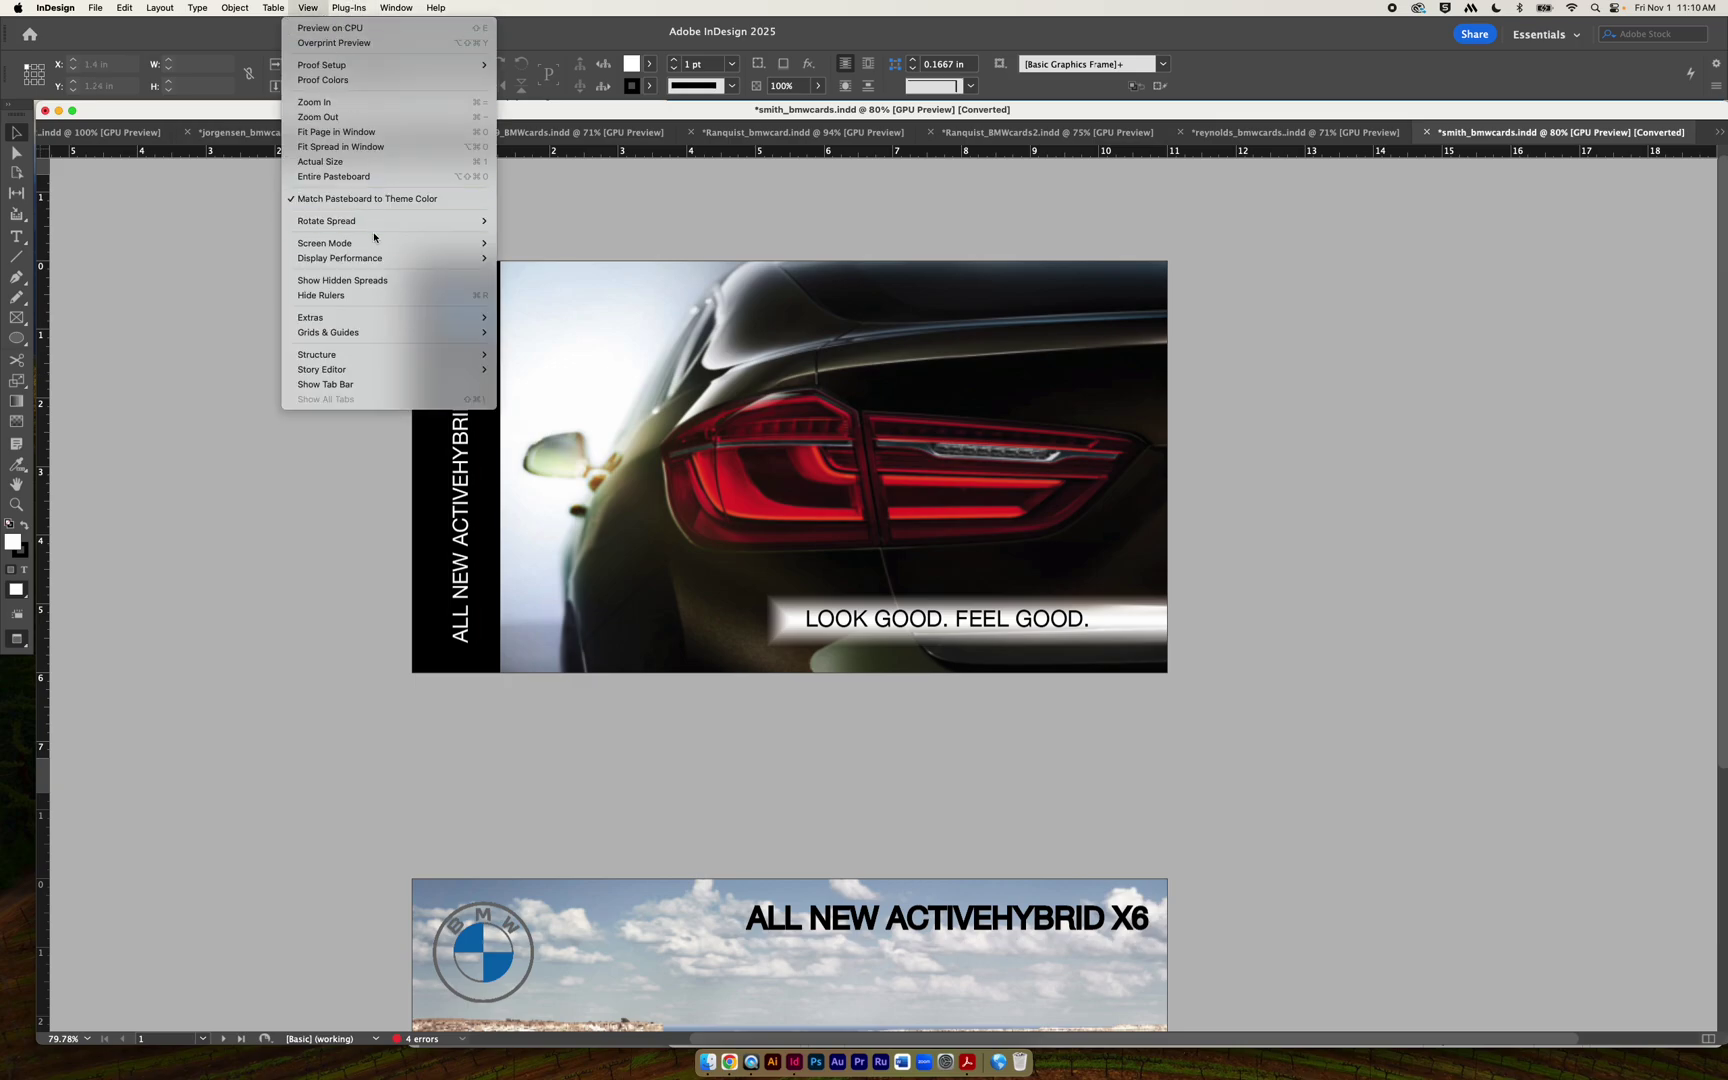
mouse_move(420, 243)
left_click(514, 240)
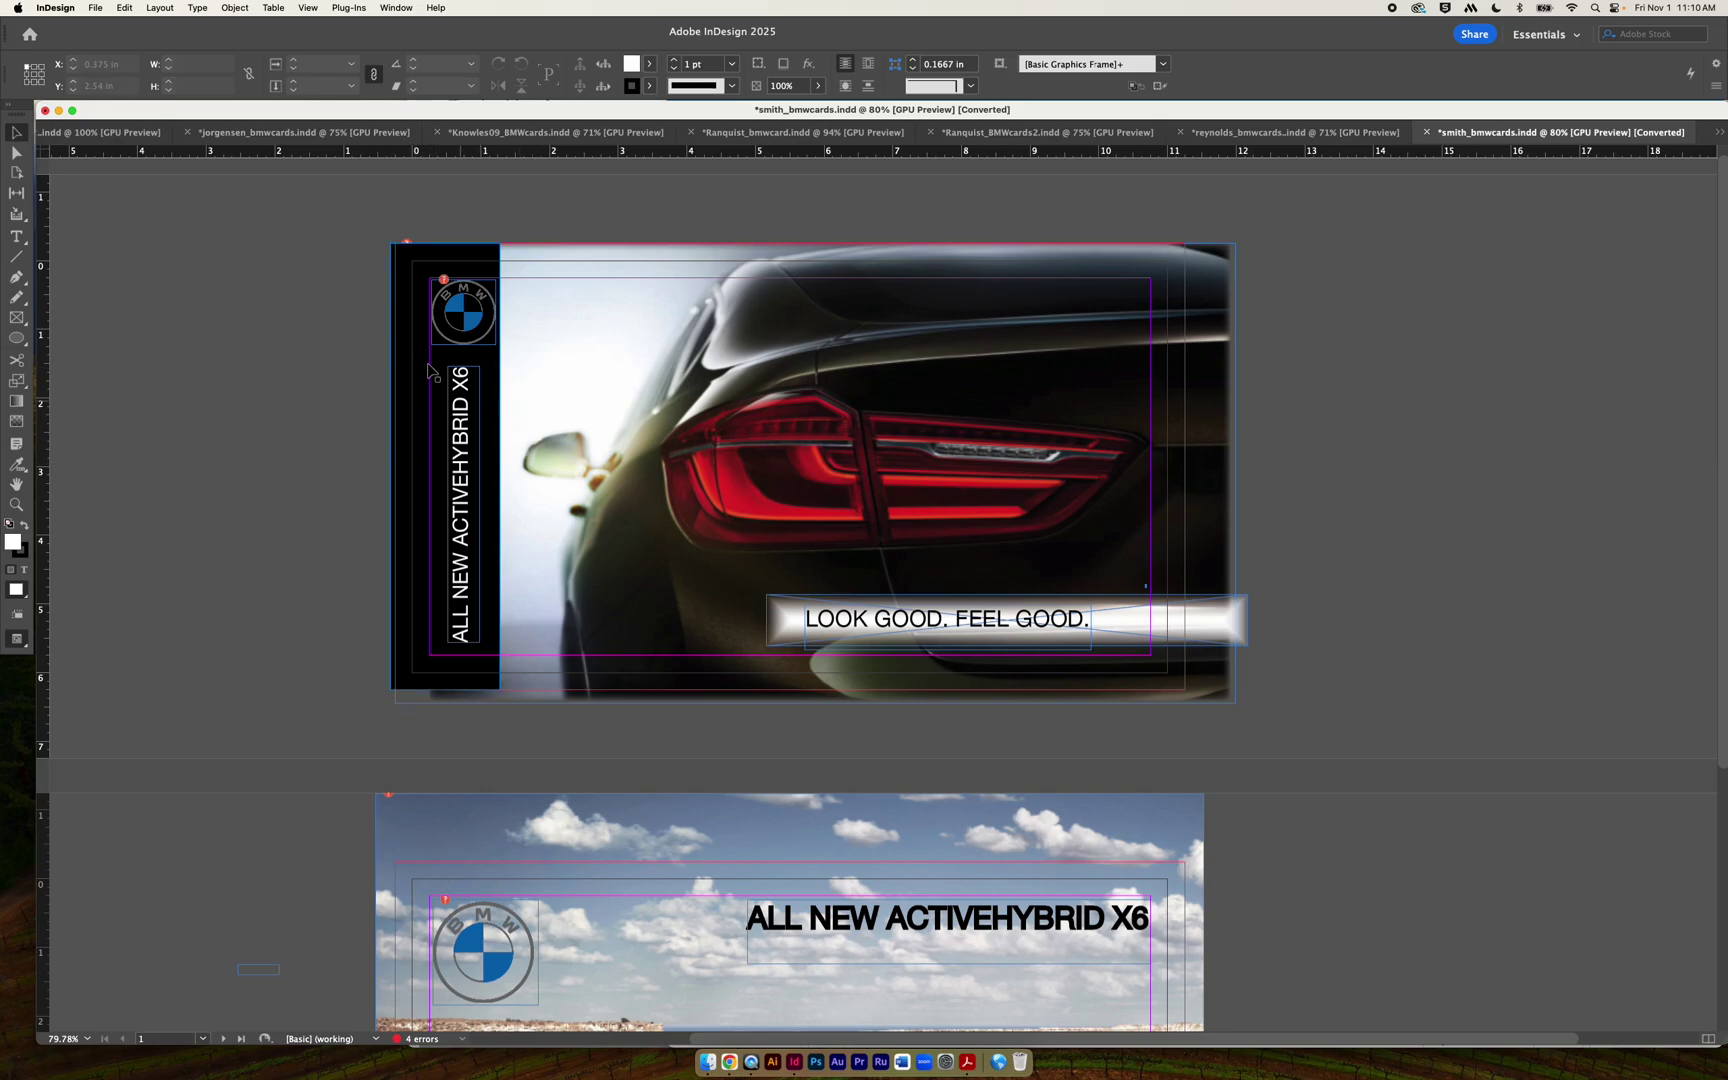
Move the vertical black band on page 1 to about X -1.32 in, Y -0.08 in.
left_click(498, 425)
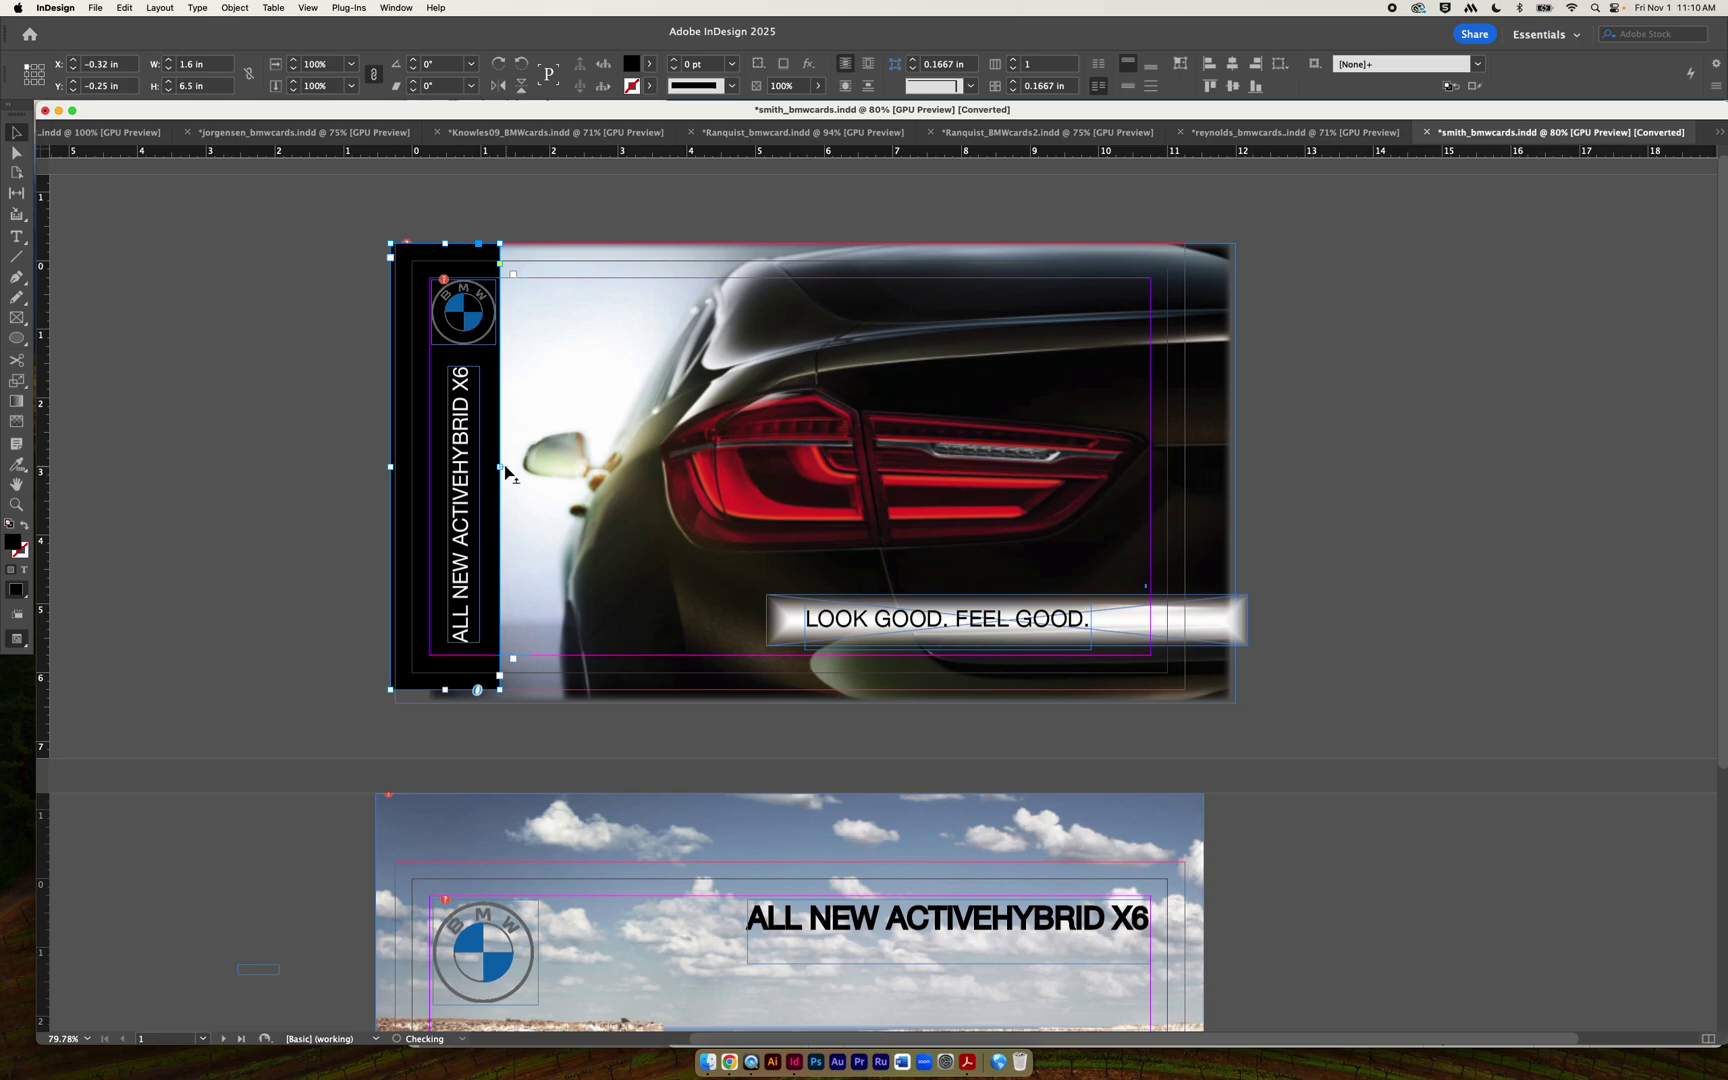
left_click(137, 188)
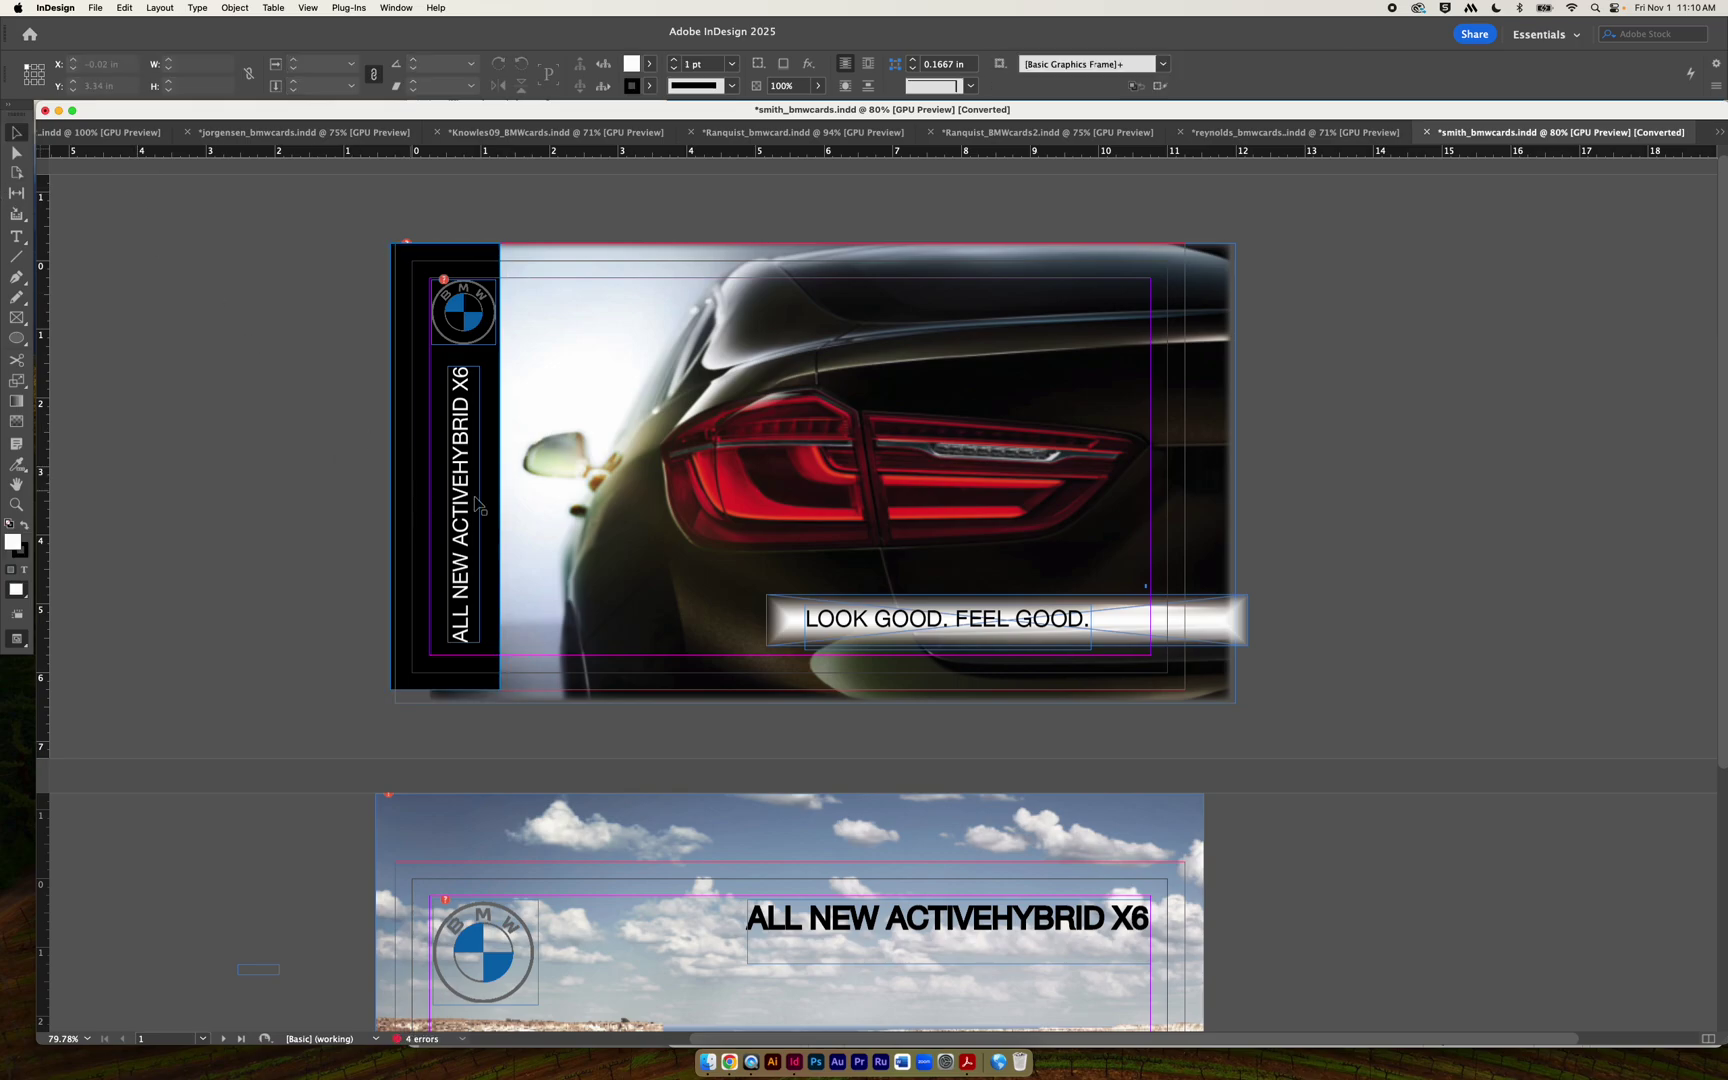
left_click(499, 470)
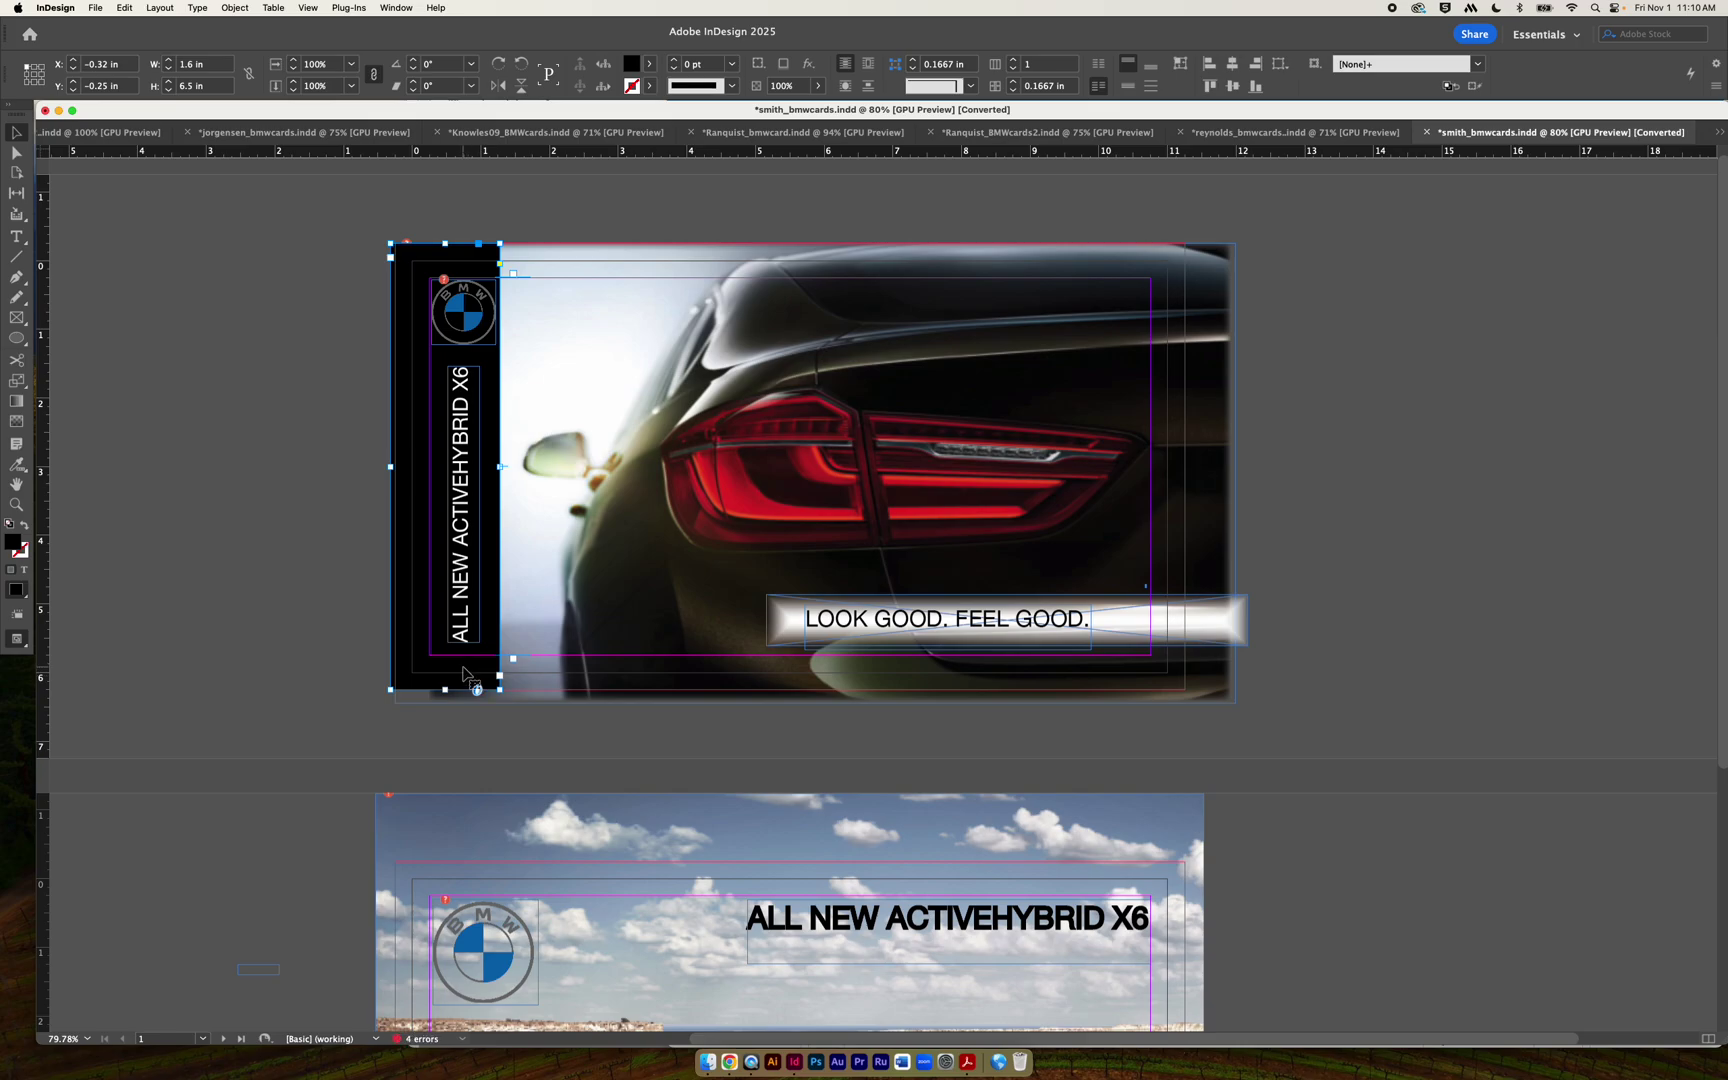
left_click_drag(413, 667, 344, 679)
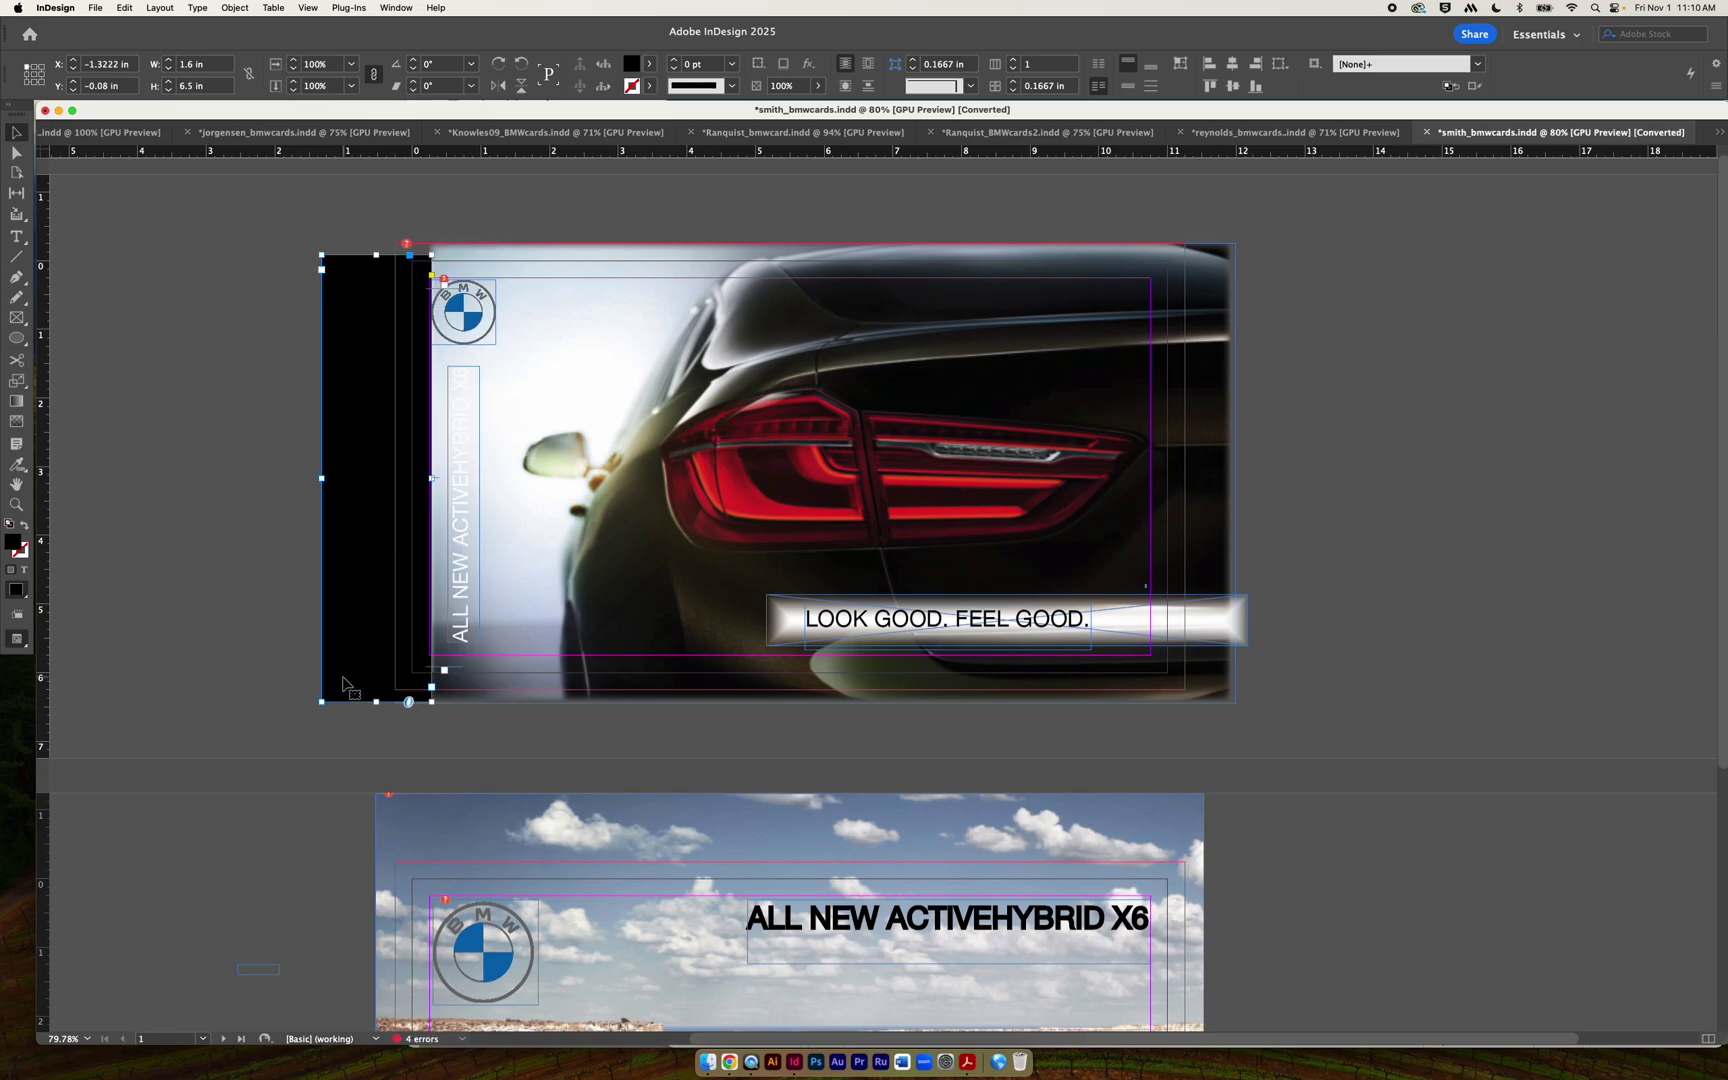
Undo the black band's last move and widen it to about 1.76 in, checking the card in Preview screen mode.
key("super+z")
mouse_move(503, 242)
left_mouse_down()
mouse_move(537, 240)
mouse_move(511, 243)
left_mouse_up()
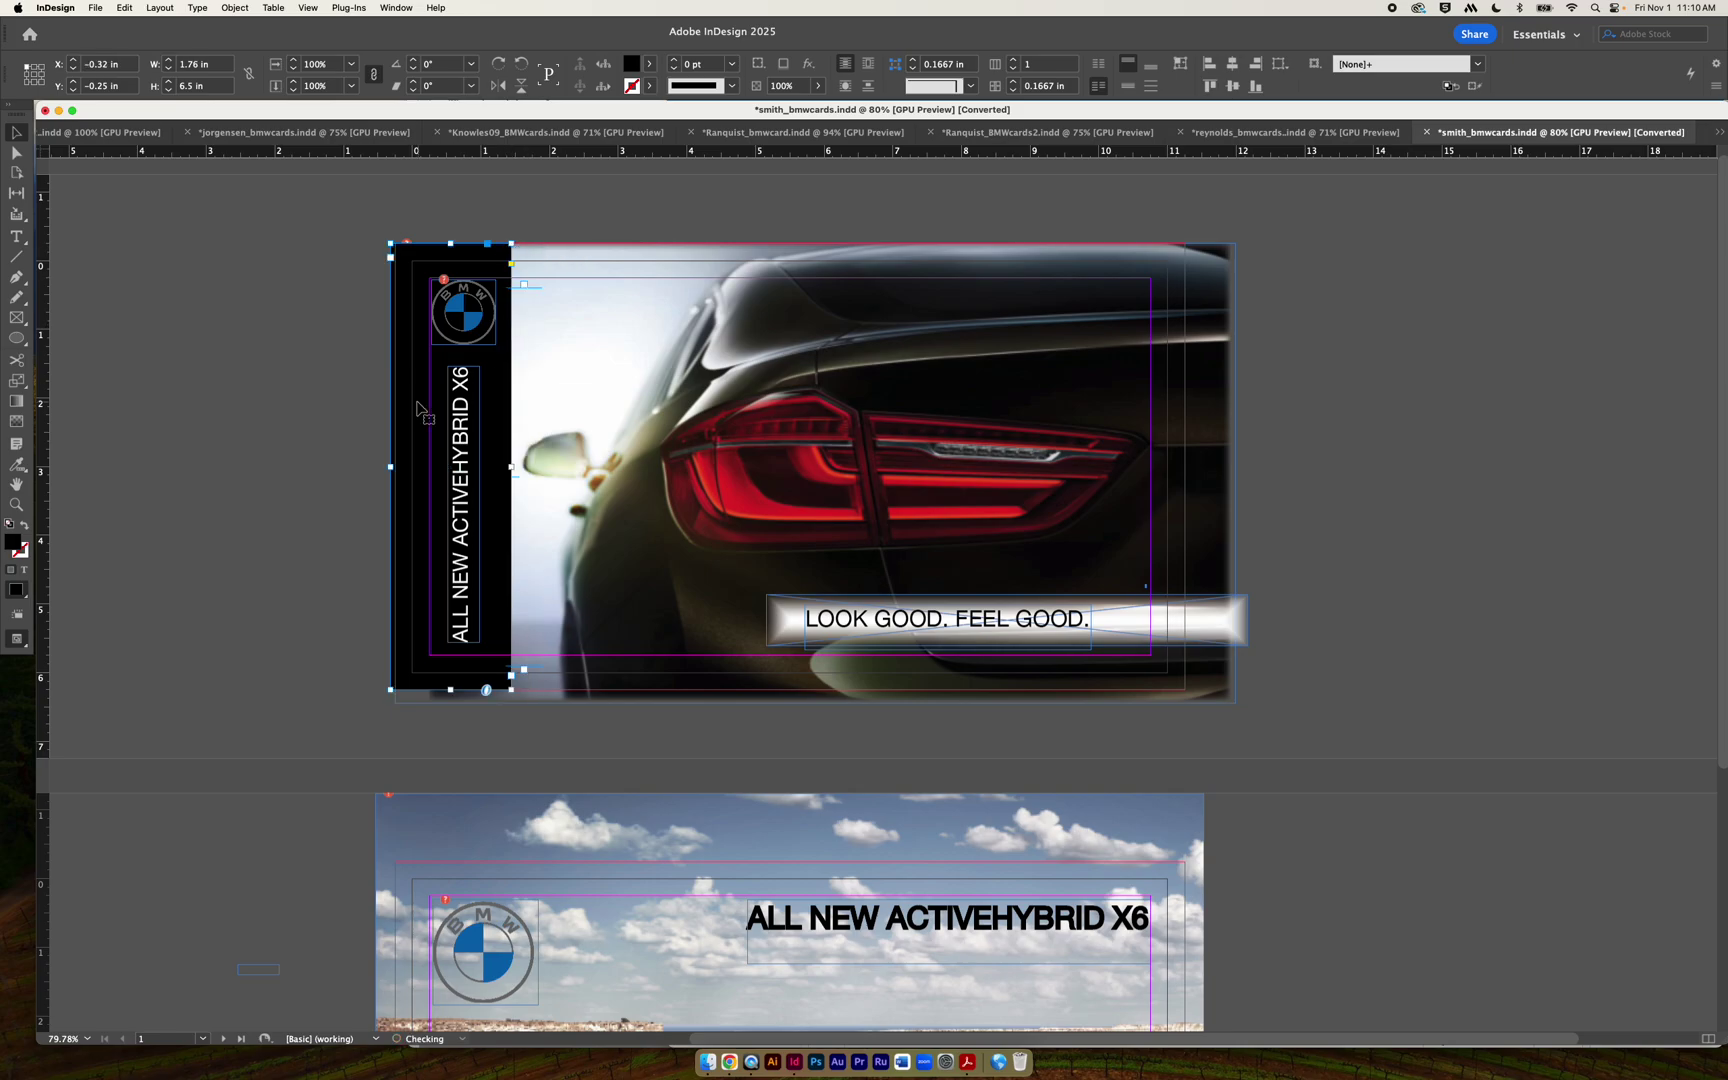
left_click(281, 373)
left_click(358, 9)
mouse_move(392, 331)
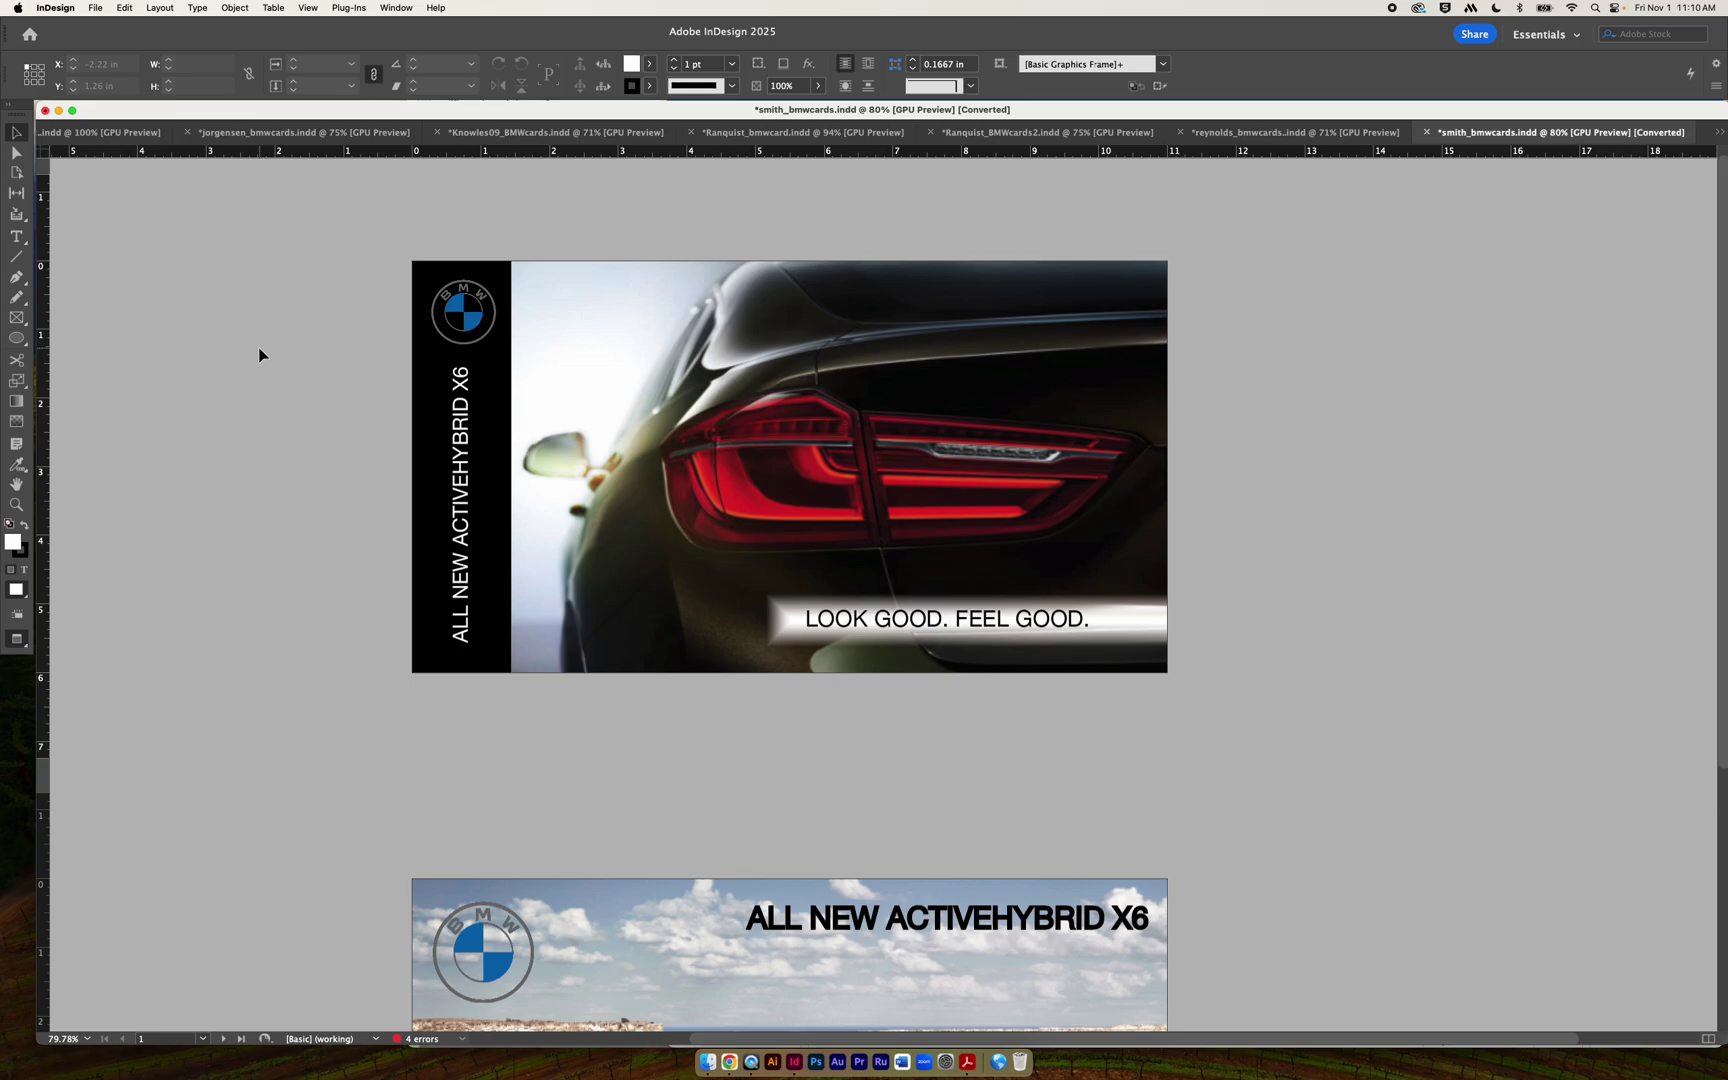
Try nudging the BMW logo on the black band slightly left, and undo the shift.
left_click_drag(470, 331, 465, 329)
key("shift+super+a")
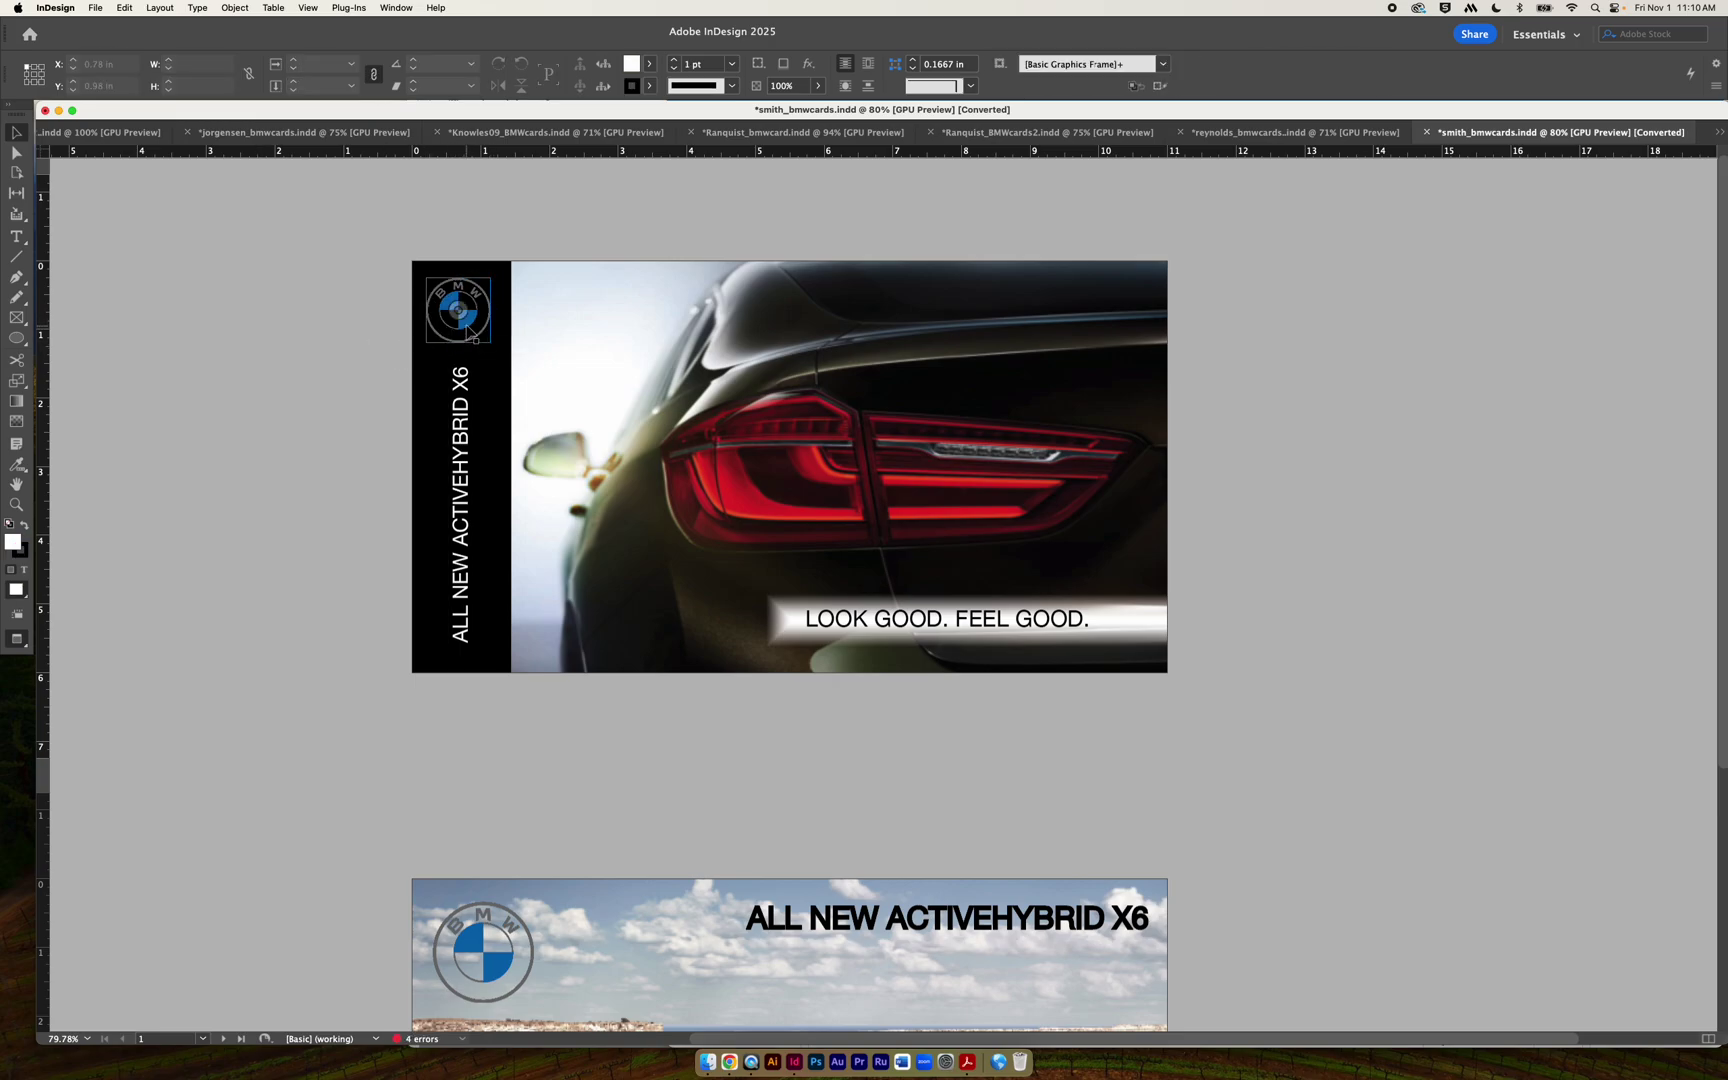
key("super+z")
left_click(260, 343)
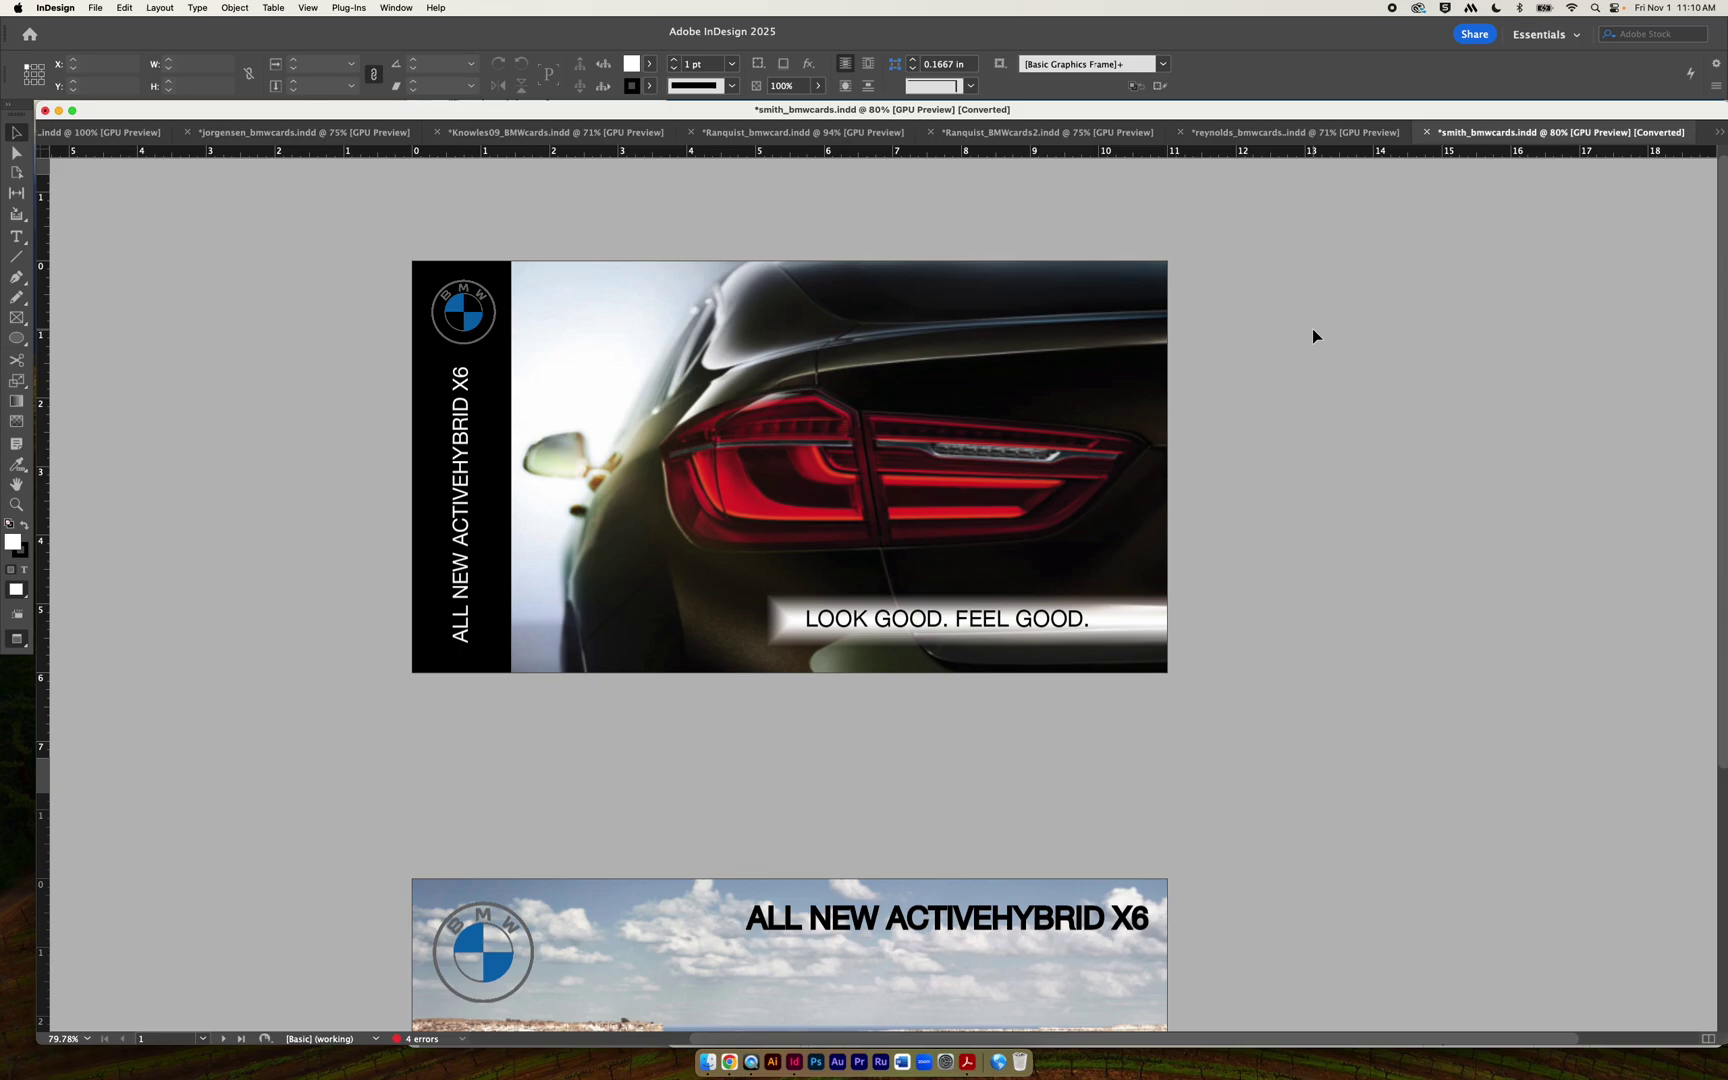
Check page 2's road photo layout in Normal screen mode and return to Preview mode.
scroll(1313, 330, "down", 5)
scroll(1334, 345, "down", 2)
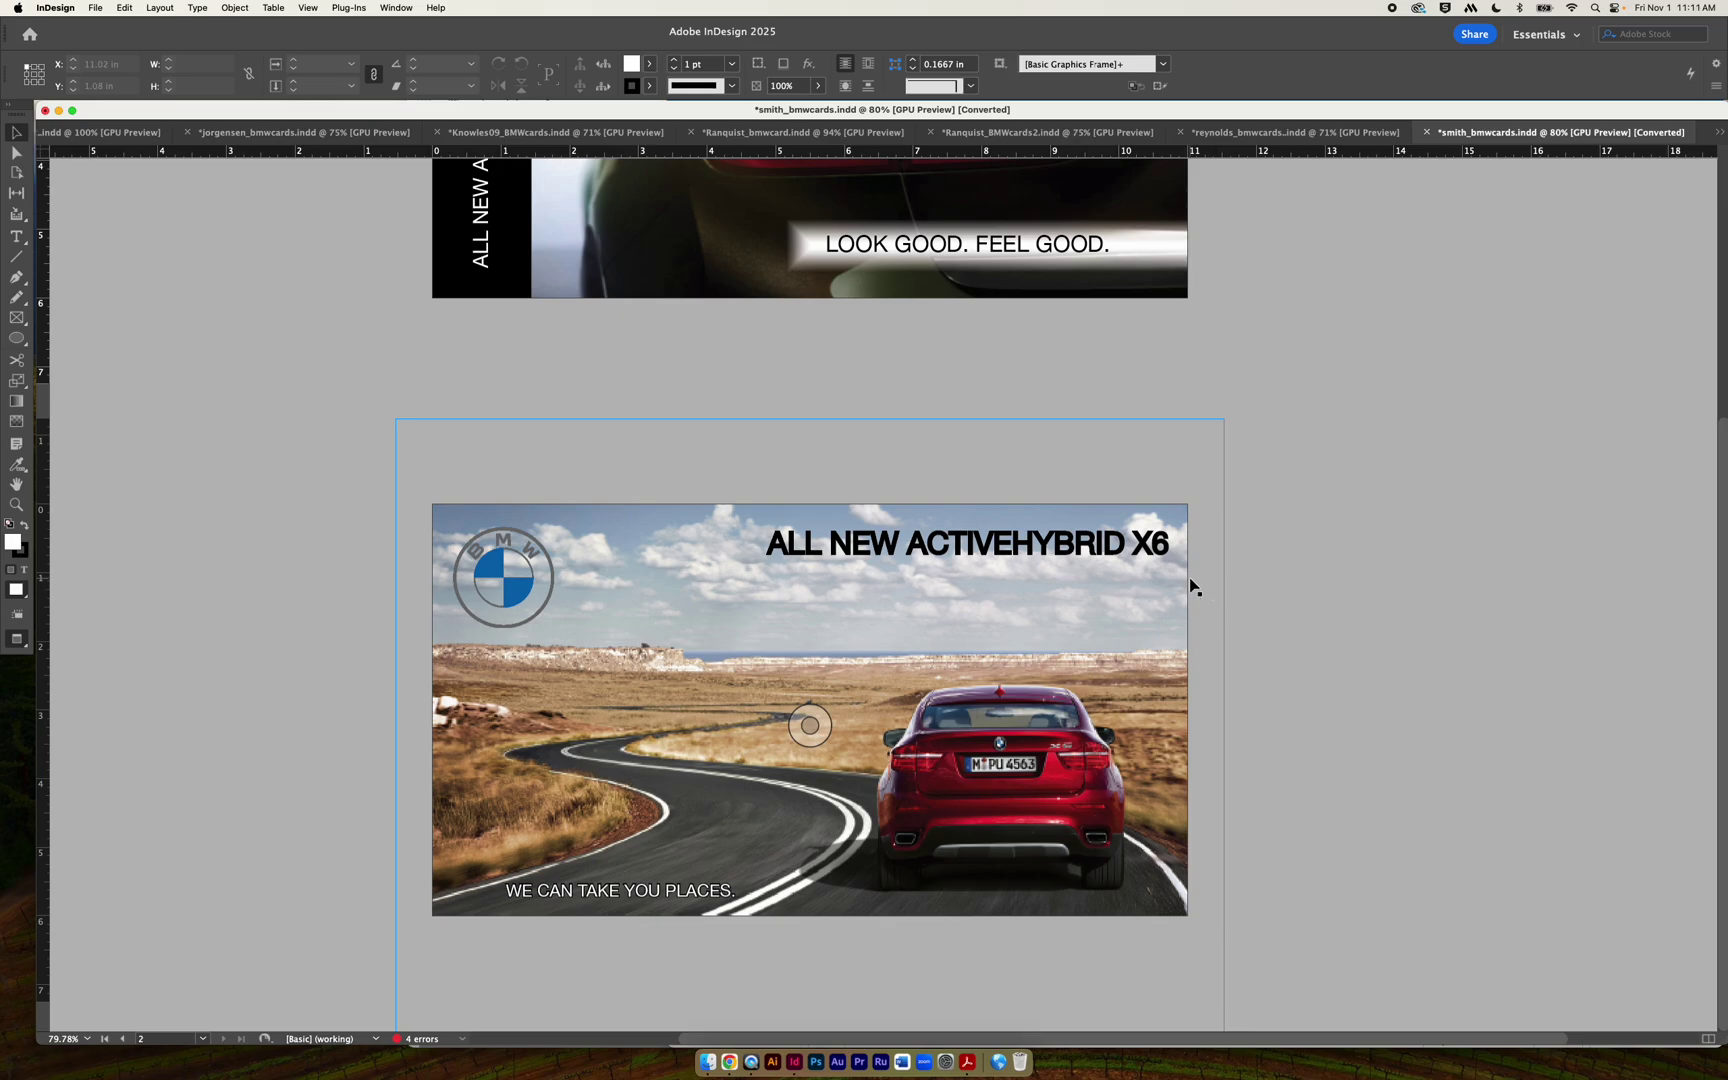
left_click(308, 8)
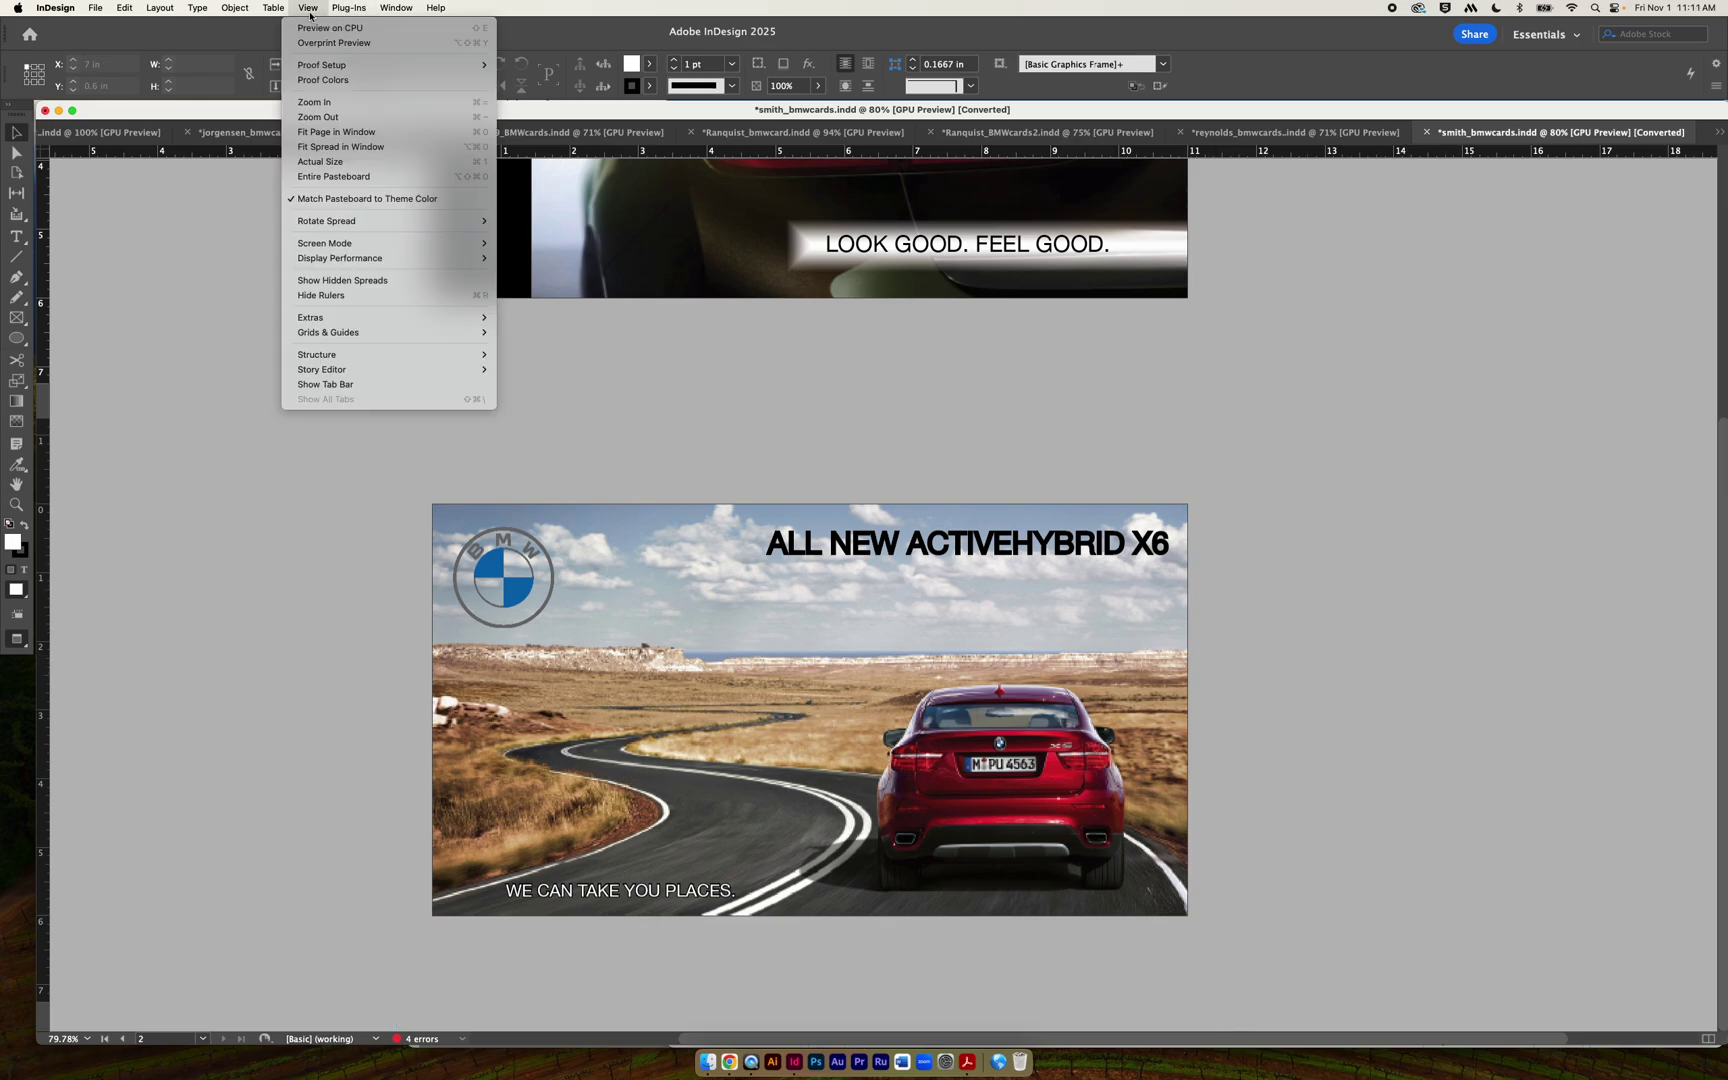
mouse_move(412, 243)
left_click(540, 246)
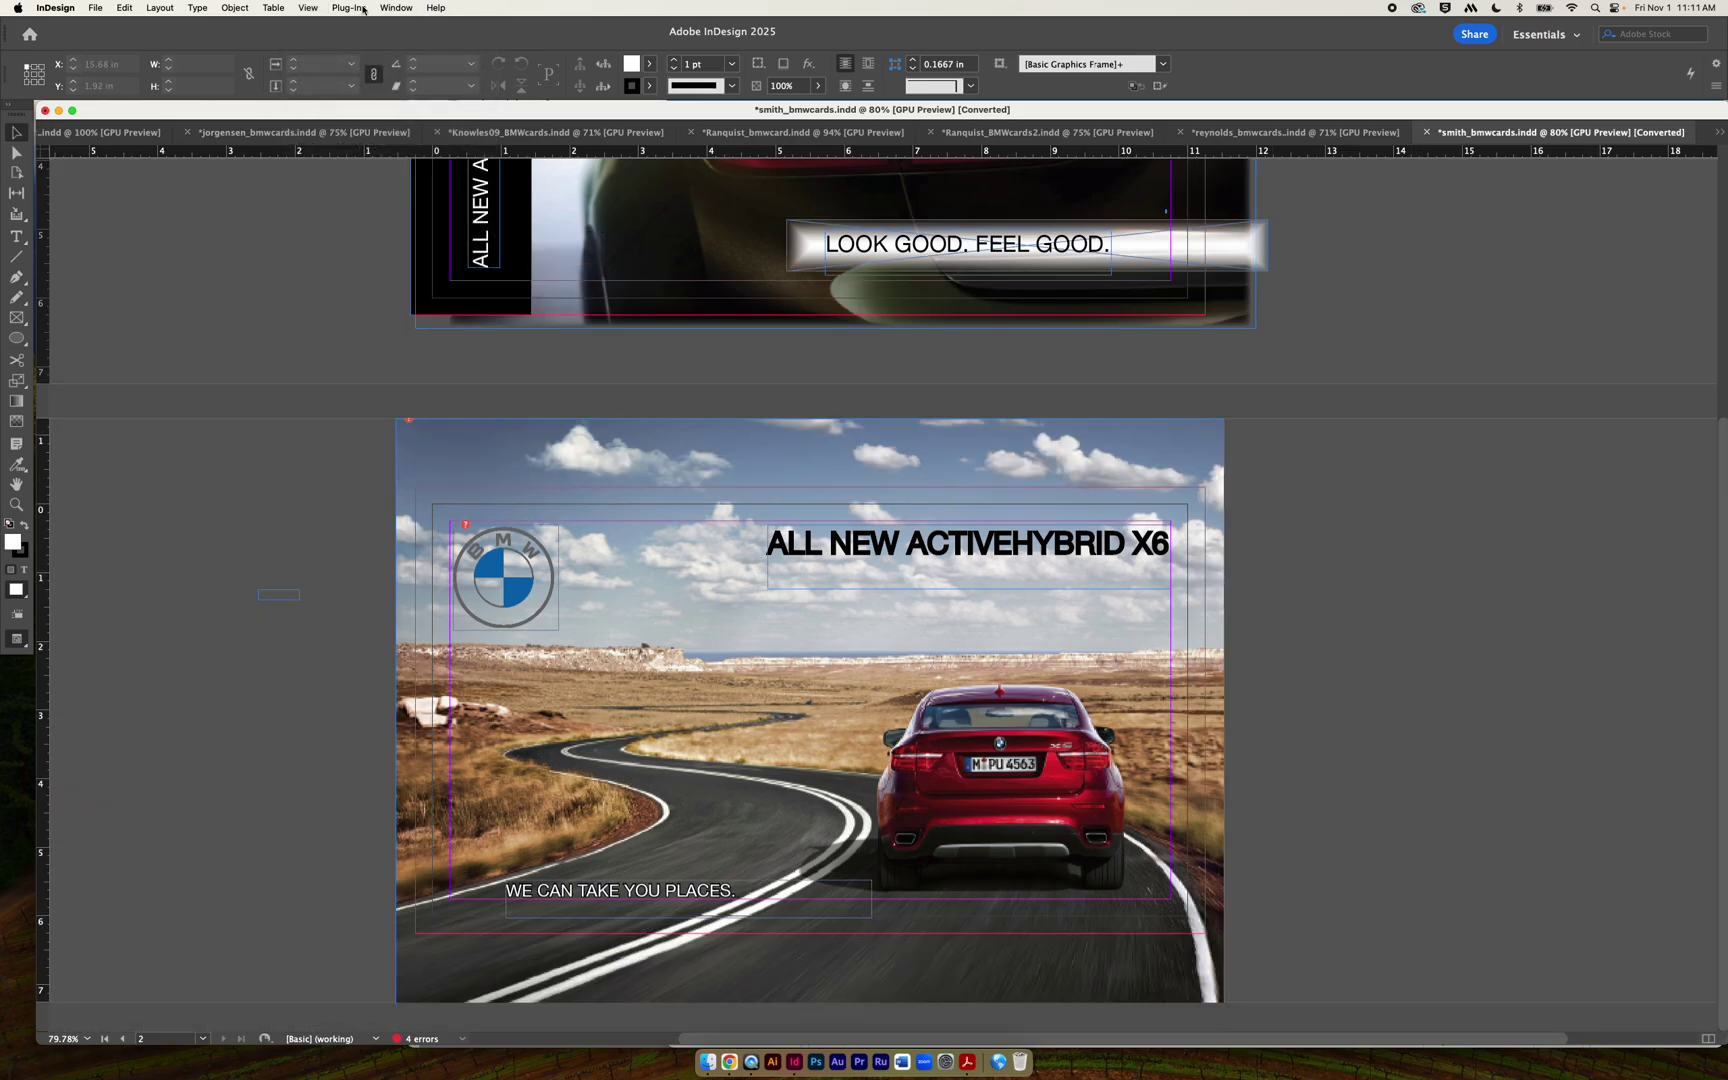
left_click(308, 8)
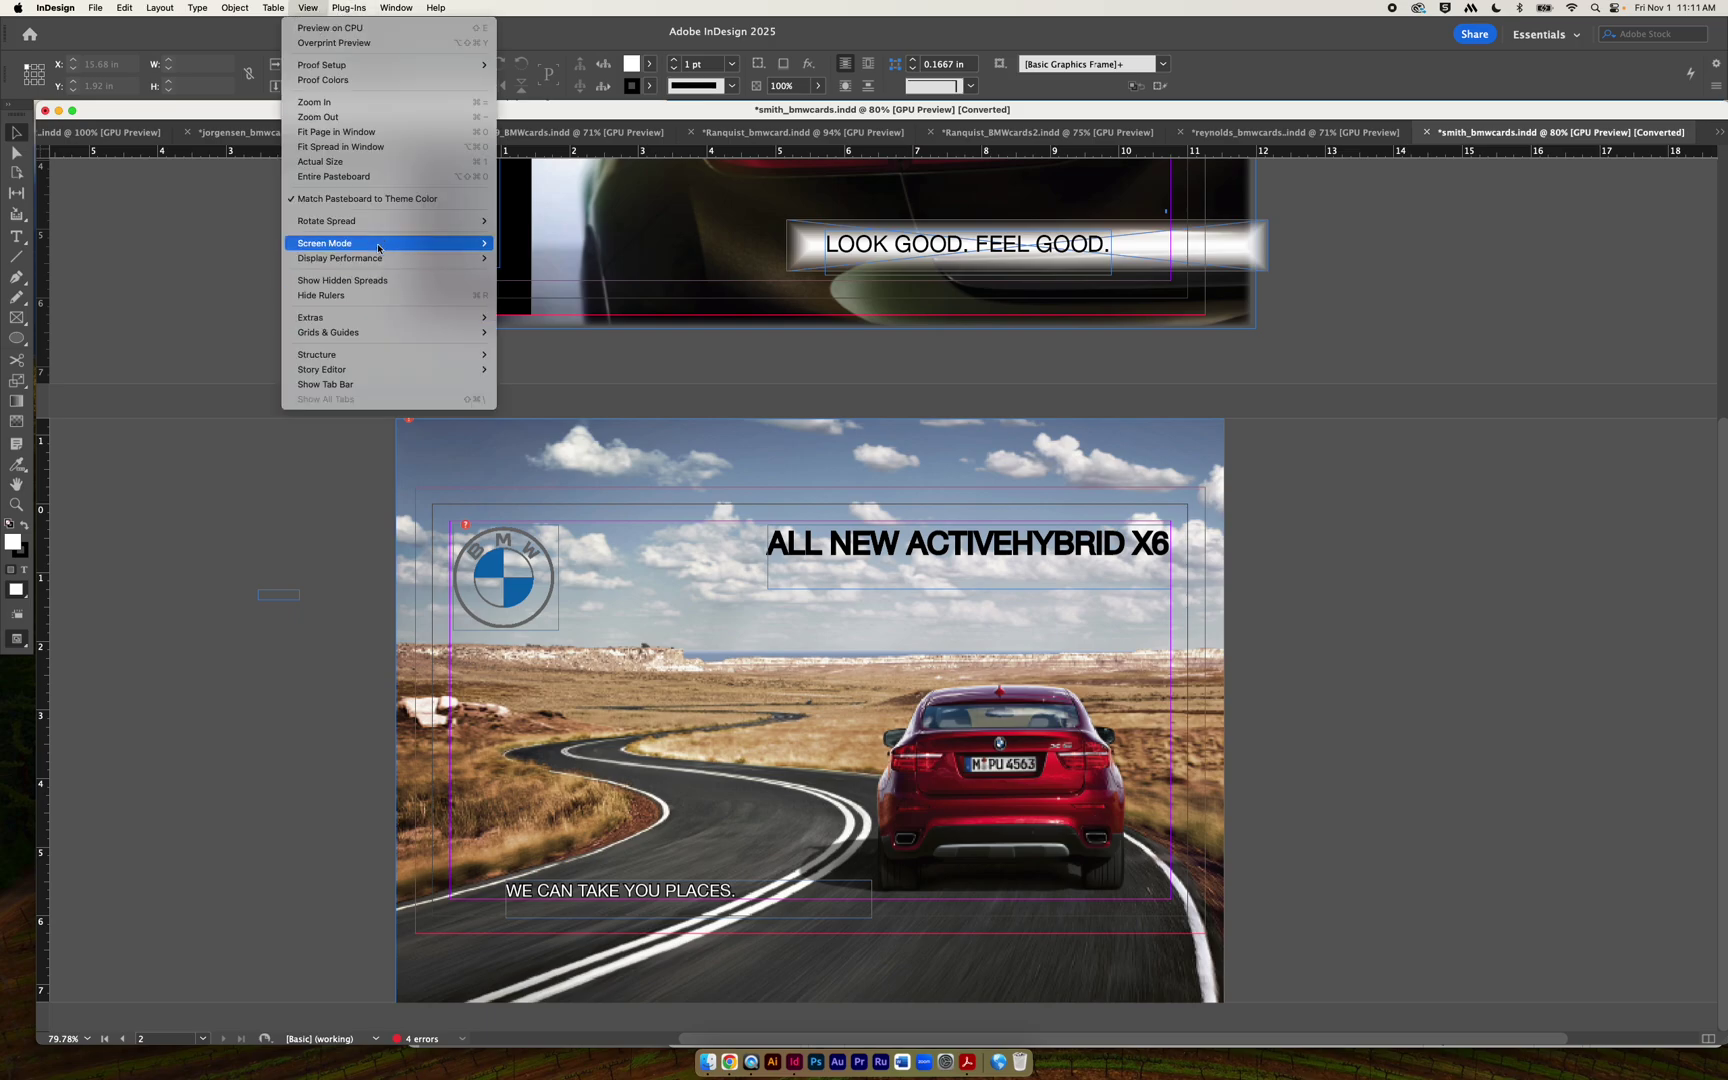
left_click(525, 258)
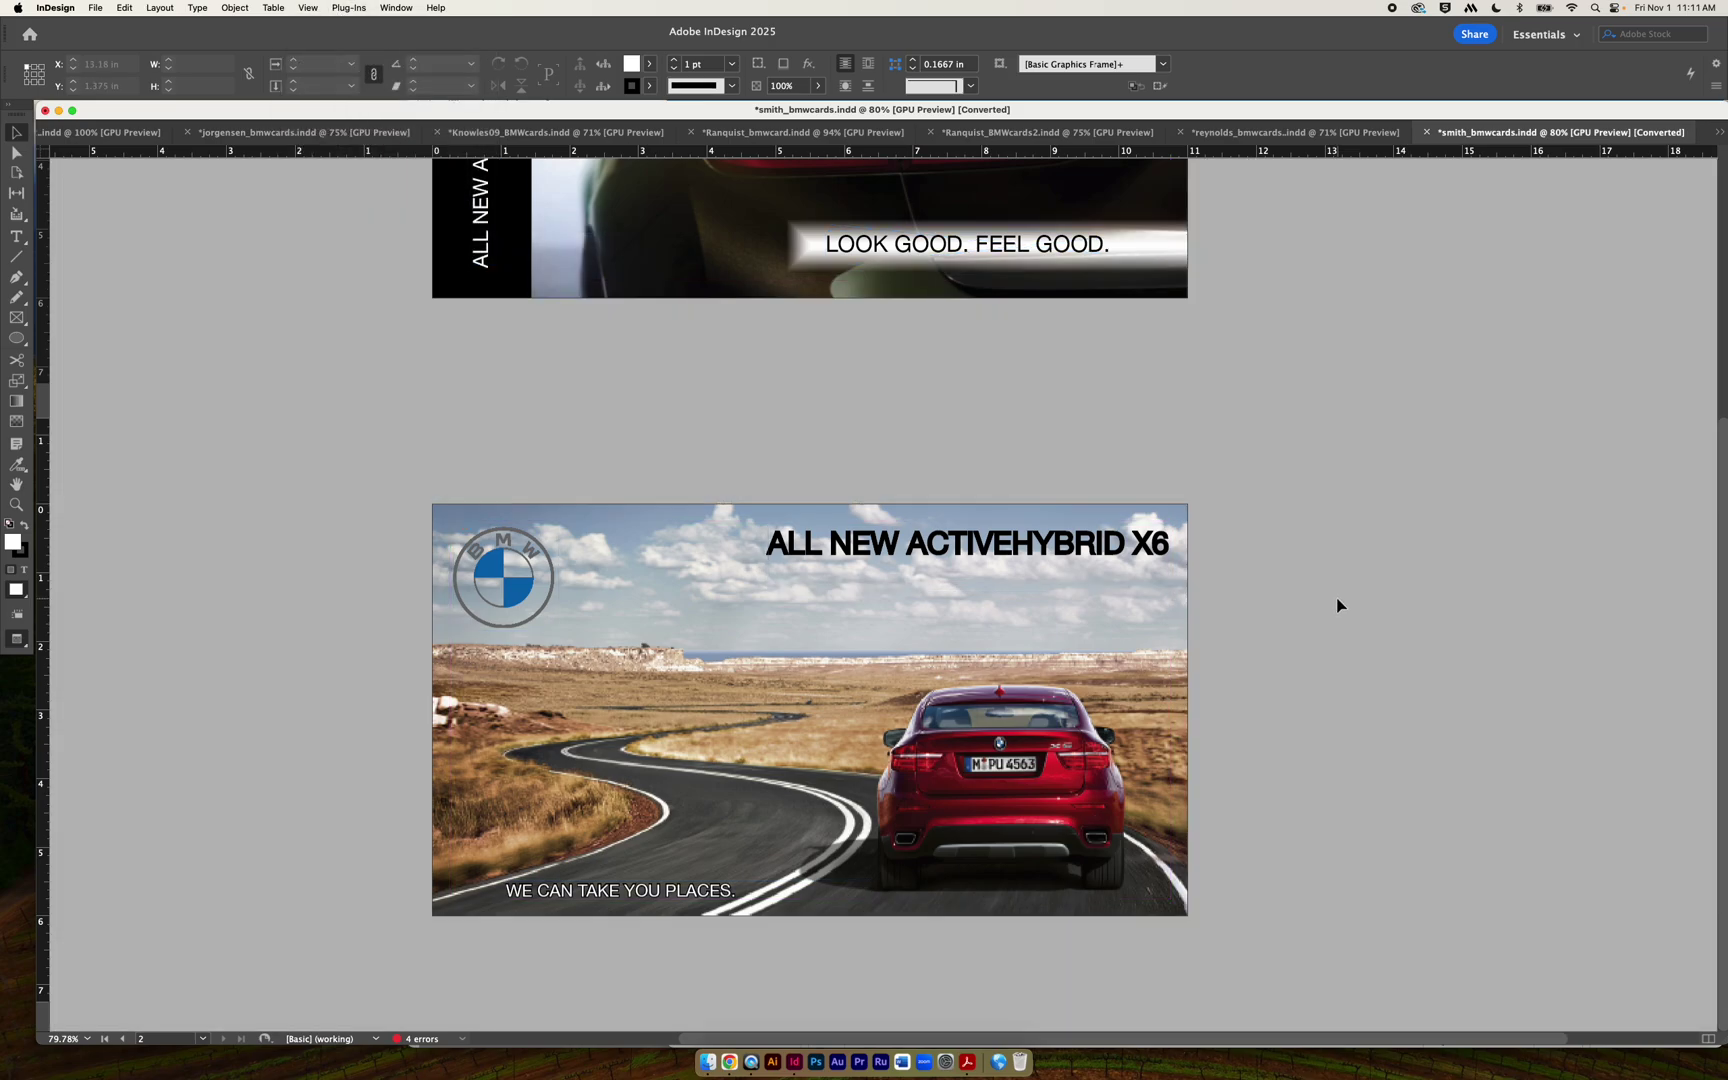
scroll(900, 600, "right", 1)
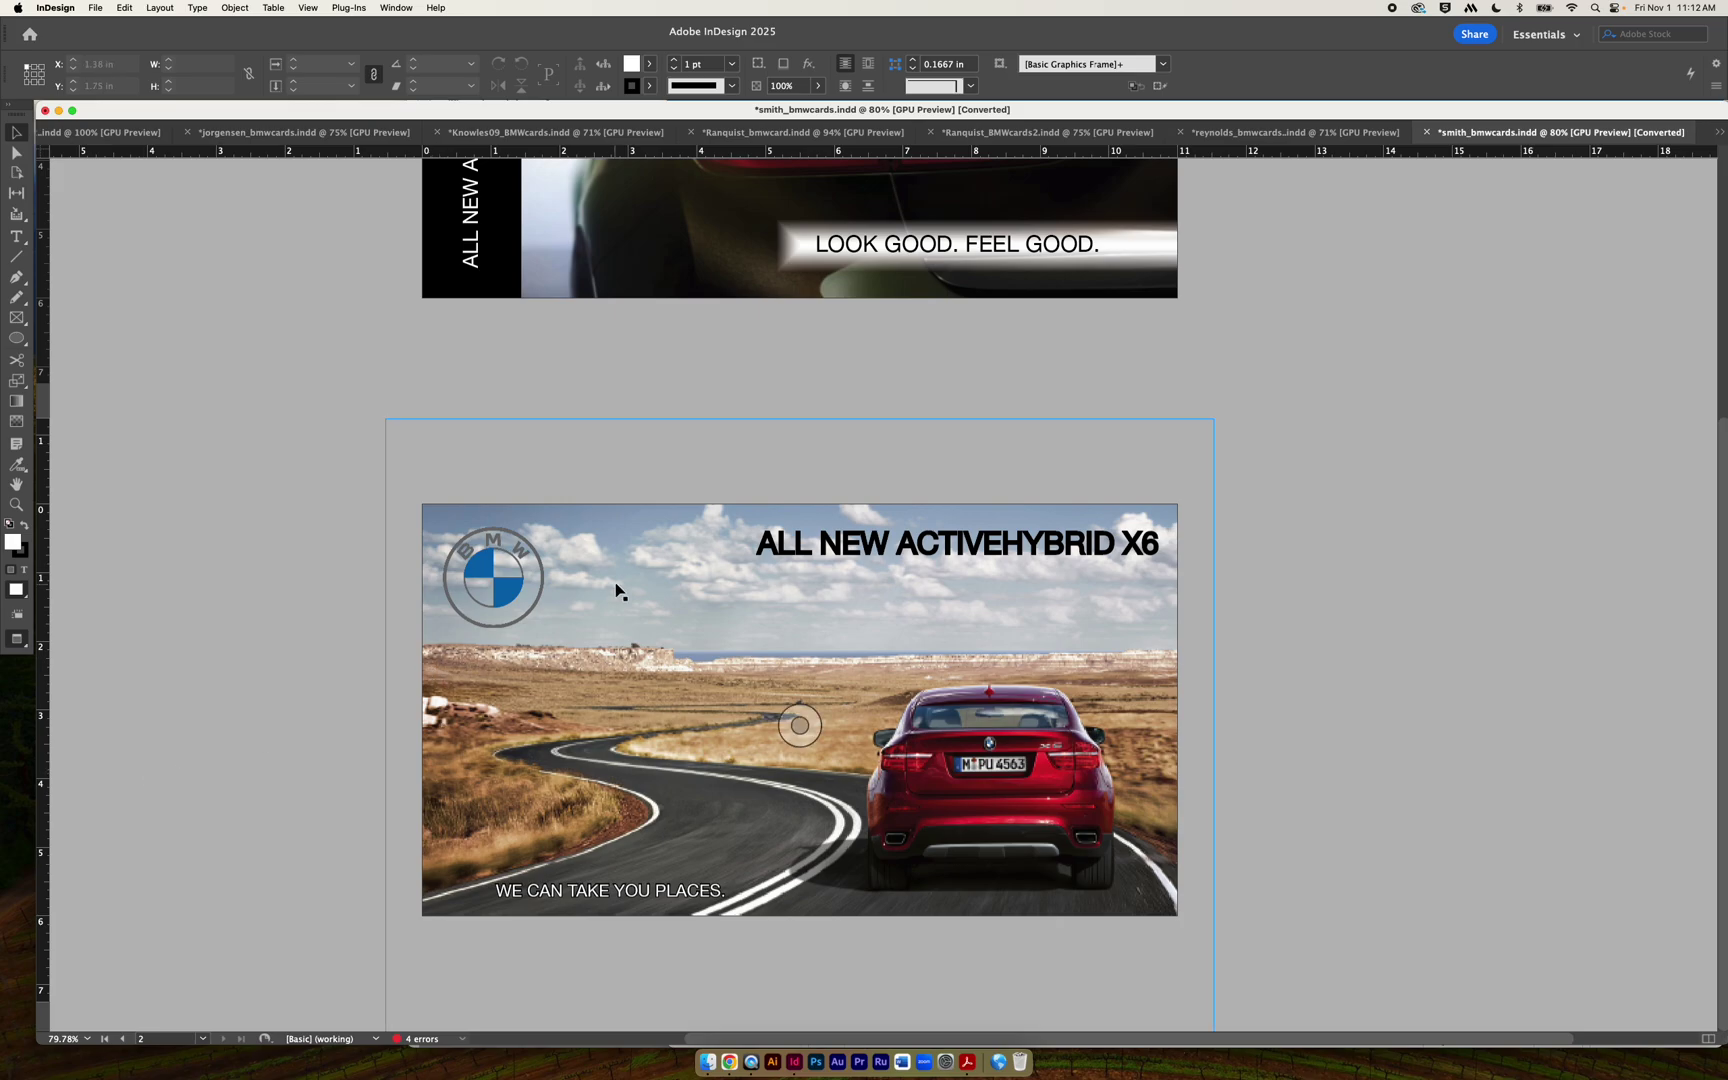
Try the BMW logo in page 2's upper-right corner and the headline at about X 0.36 in, Y 0.25 in, and undo the rearrangement.
left_click_drag(518, 592, 1133, 585)
left_click_drag(1013, 548, 703, 550)
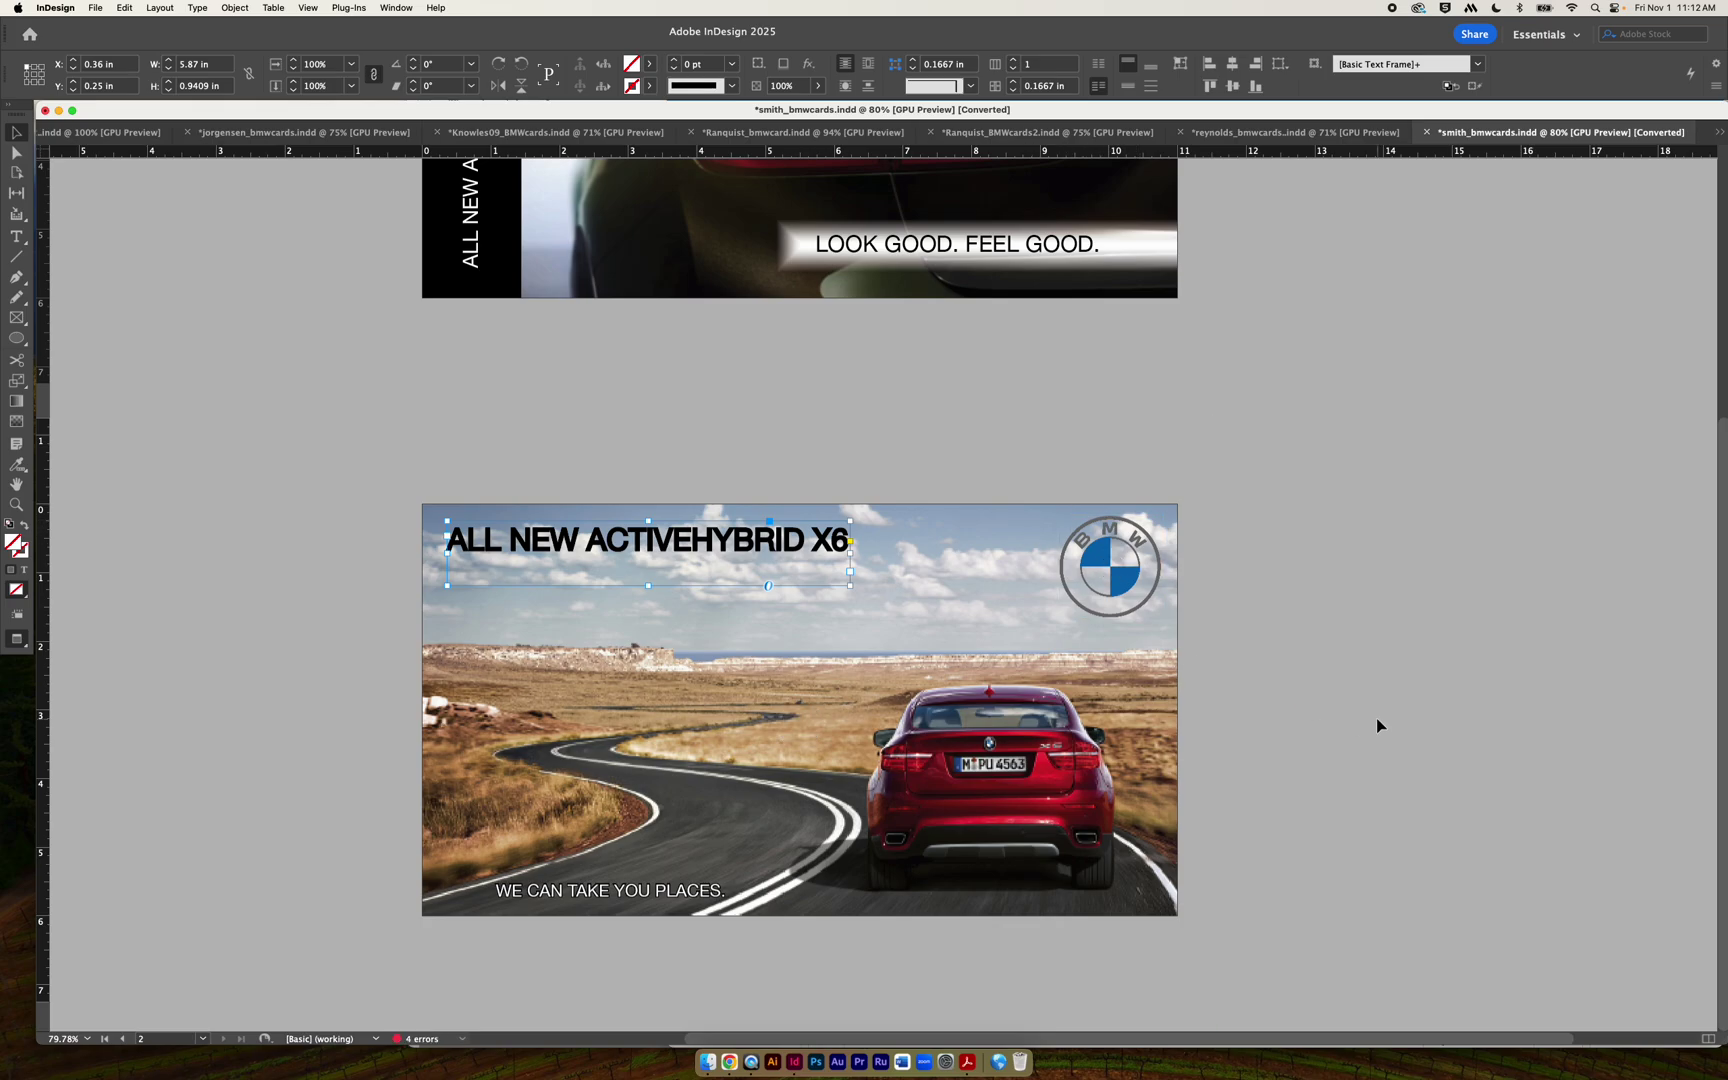
left_click_drag(800, 725, 987, 778)
key("super+z")
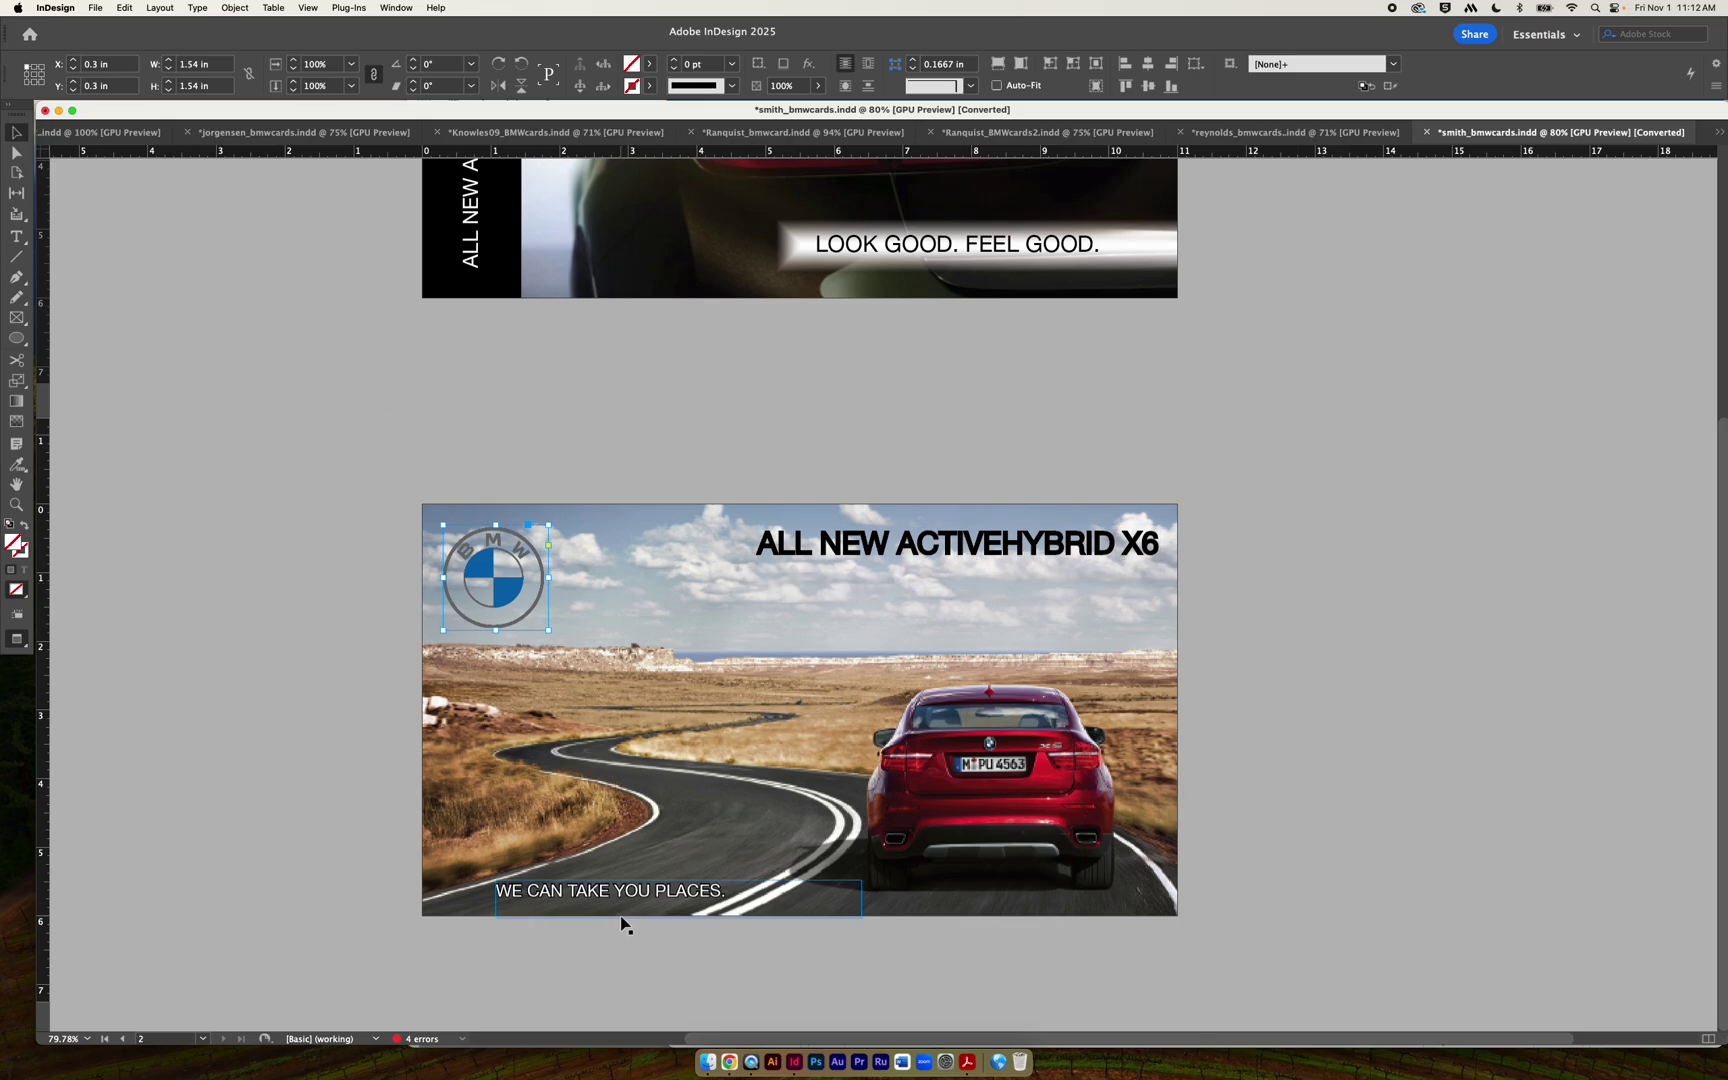
left_click(1330, 541)
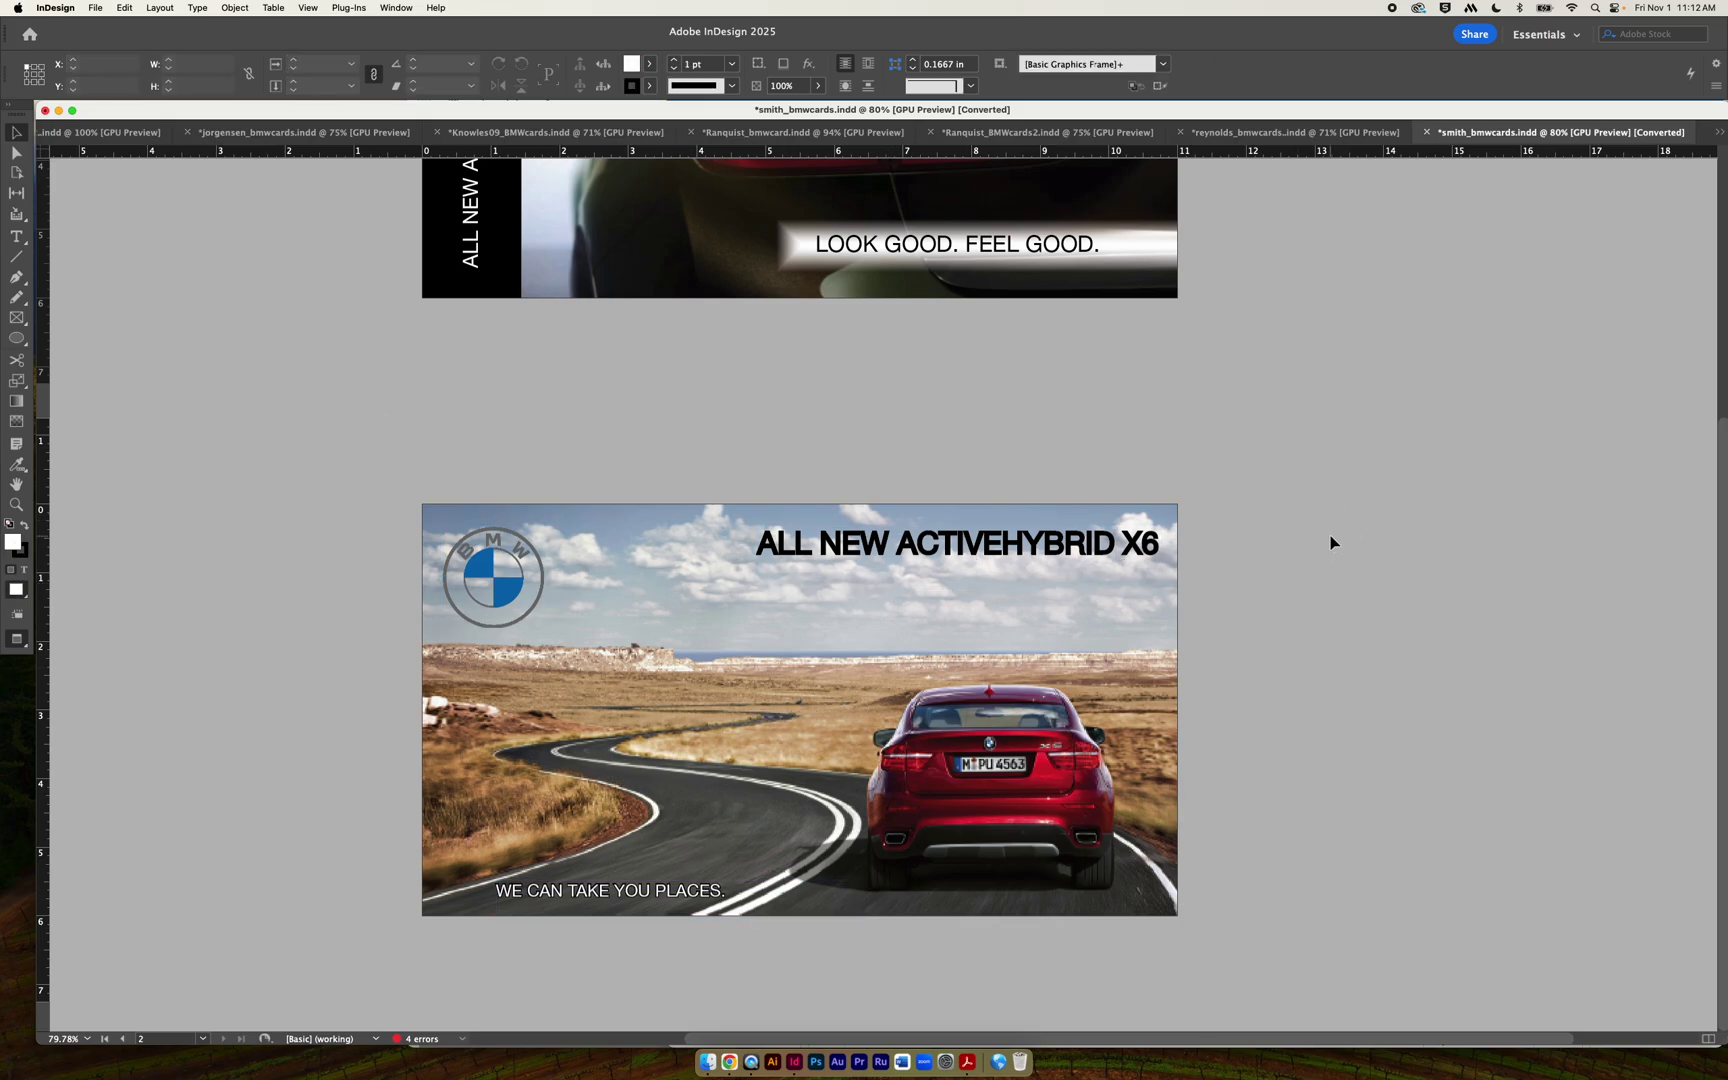
Compare the layouts of both card pages at 75% zoom, examining the logo, headline and slogan placement.
key("super+minus")
scroll(1330, 541, "up", 8)
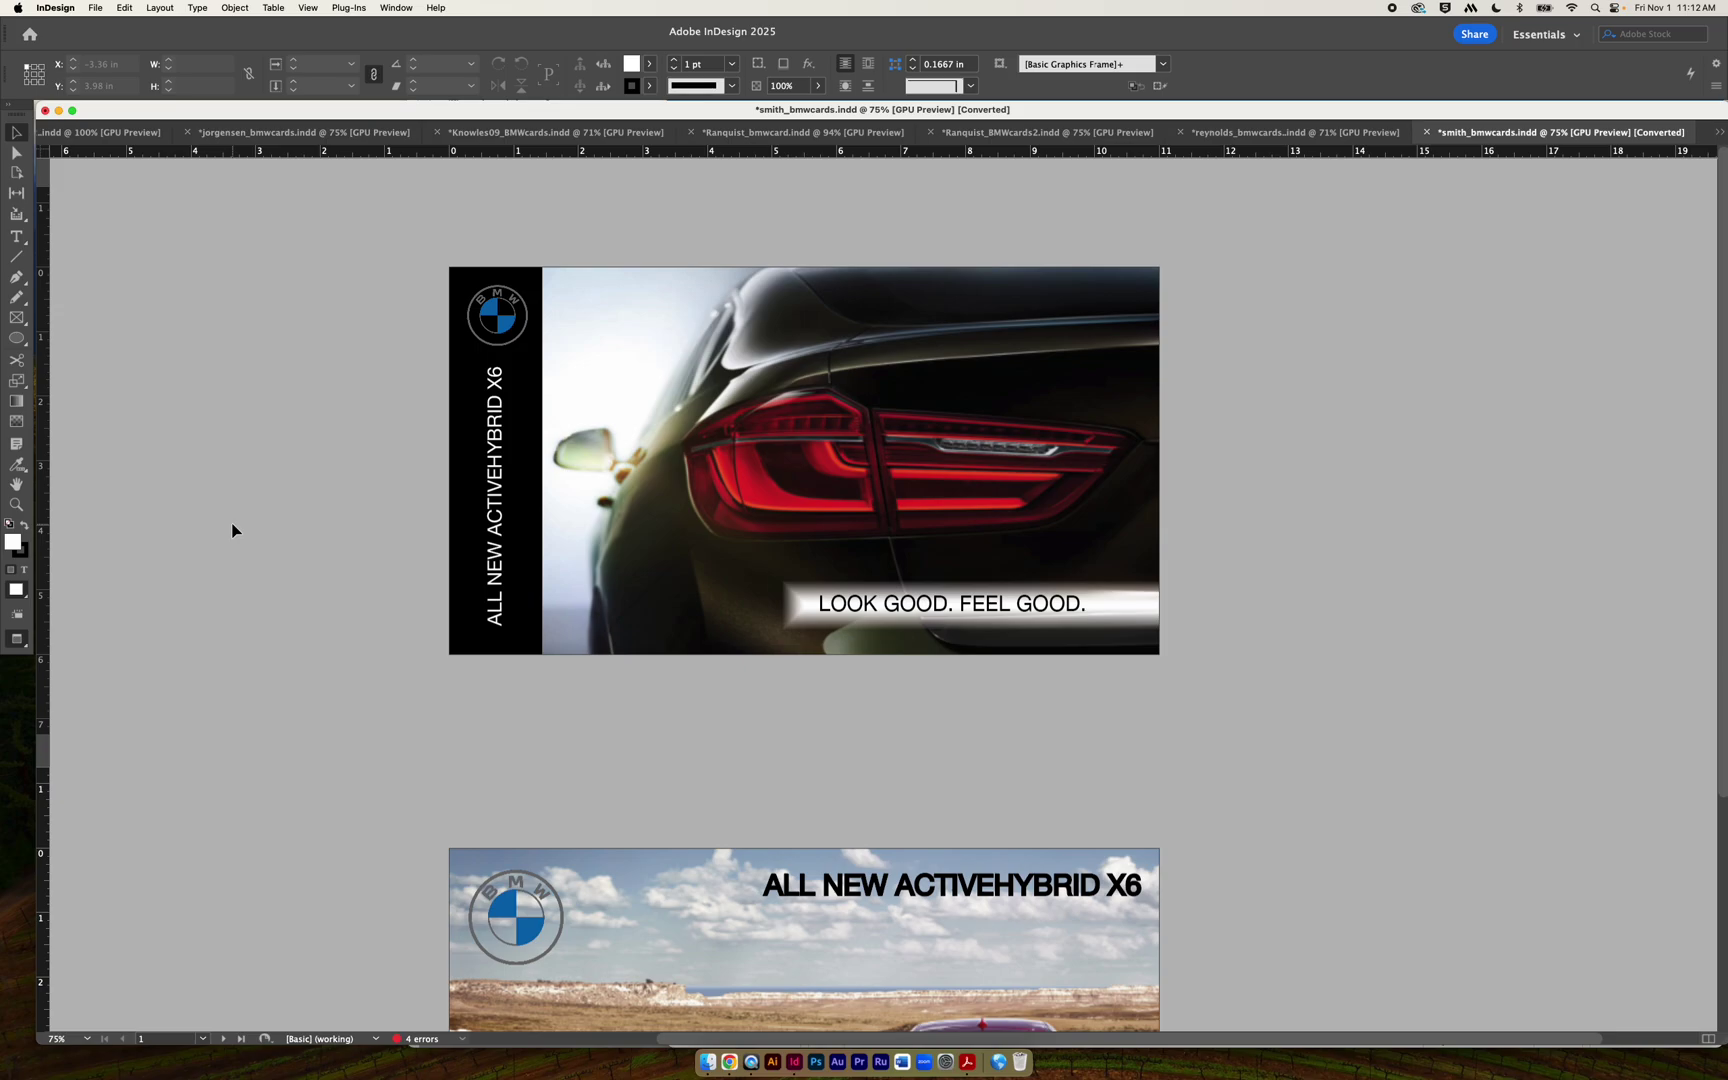
scroll(297, 536, "down", 5)
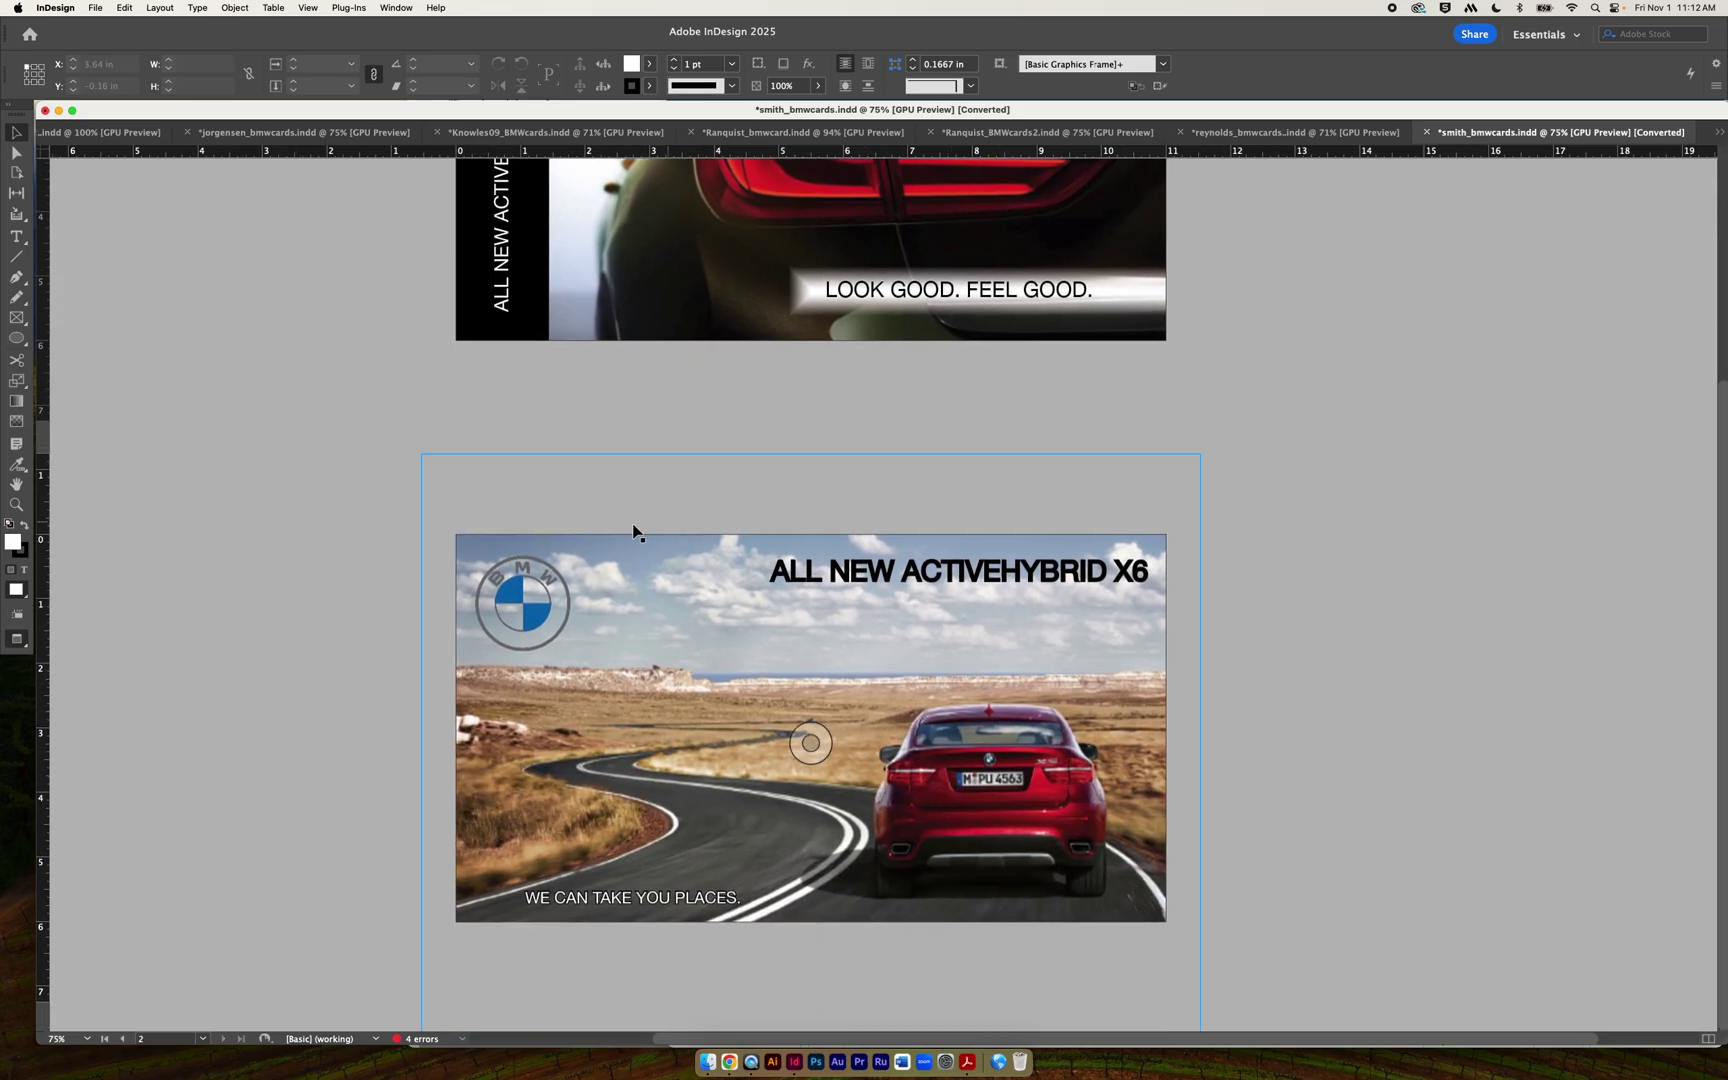
scroll(240, 613, "up", 5)
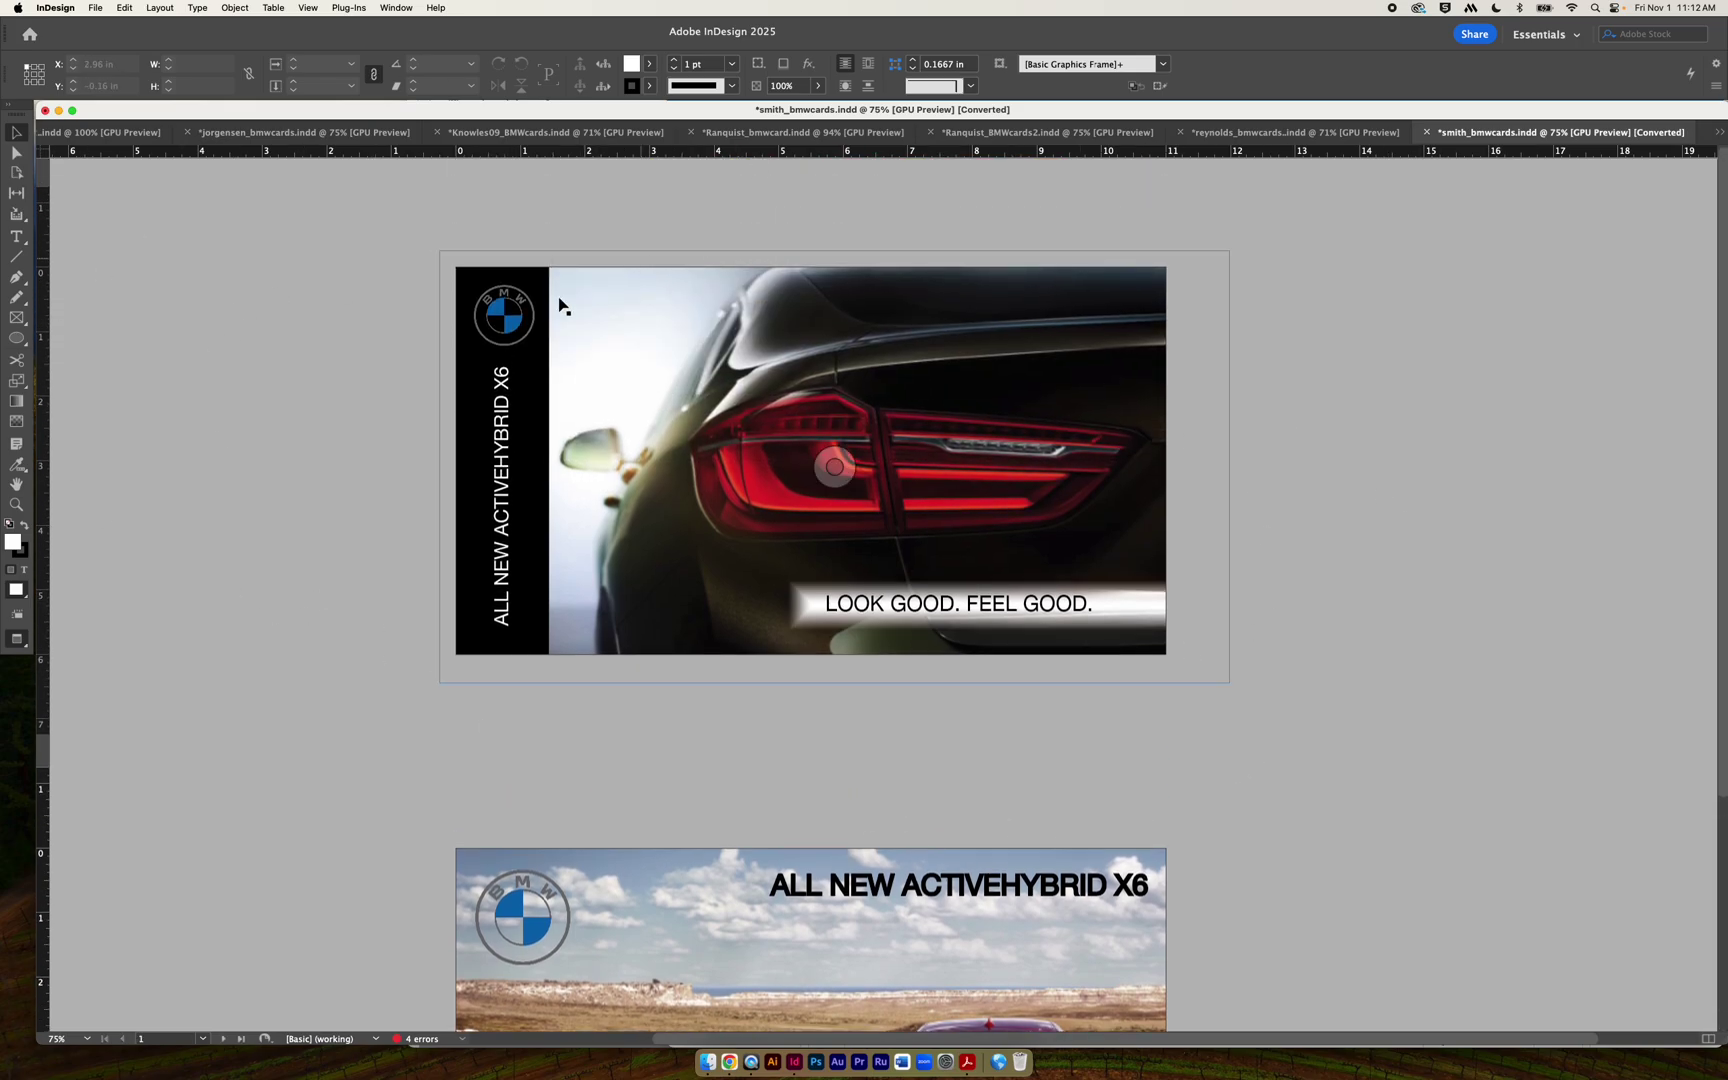
scroll(297, 490, "down", 4)
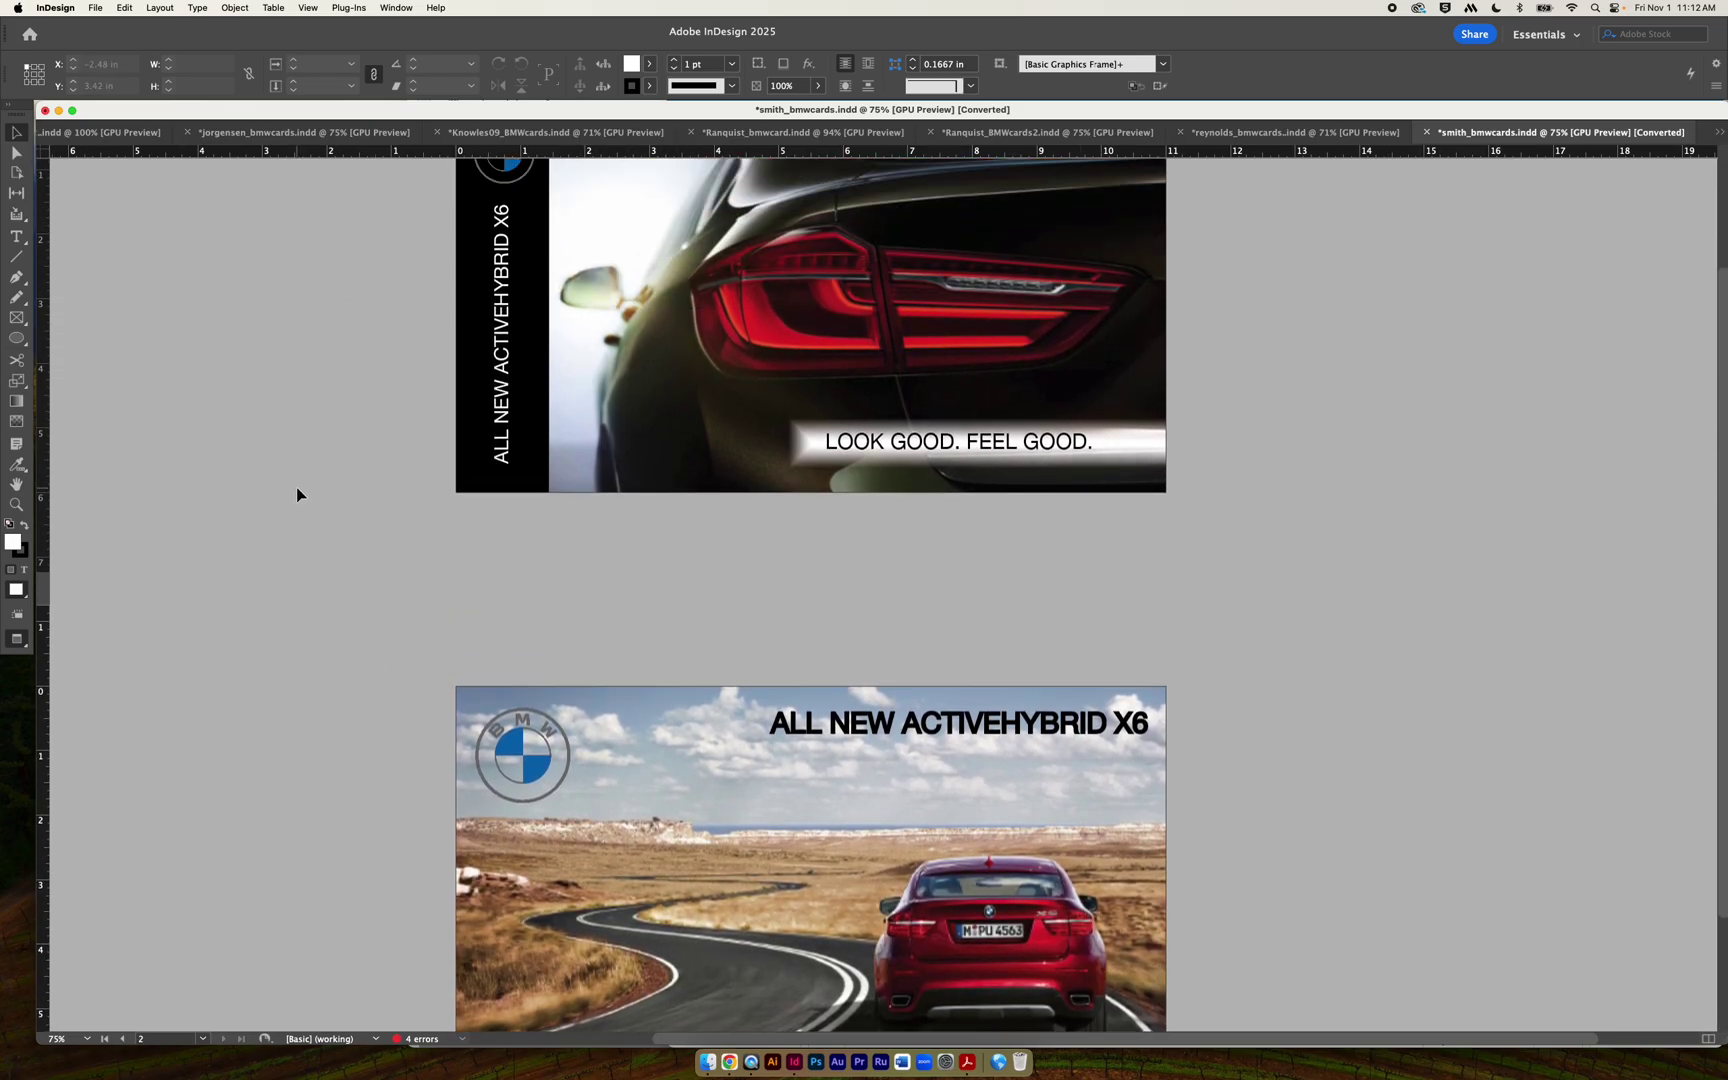
scroll(296, 487, "up", 3)
scroll(296, 487, "down", 2)
scroll(296, 487, "up", 2)
scroll(296, 487, "down", 4)
scroll(296, 494, "up", 3)
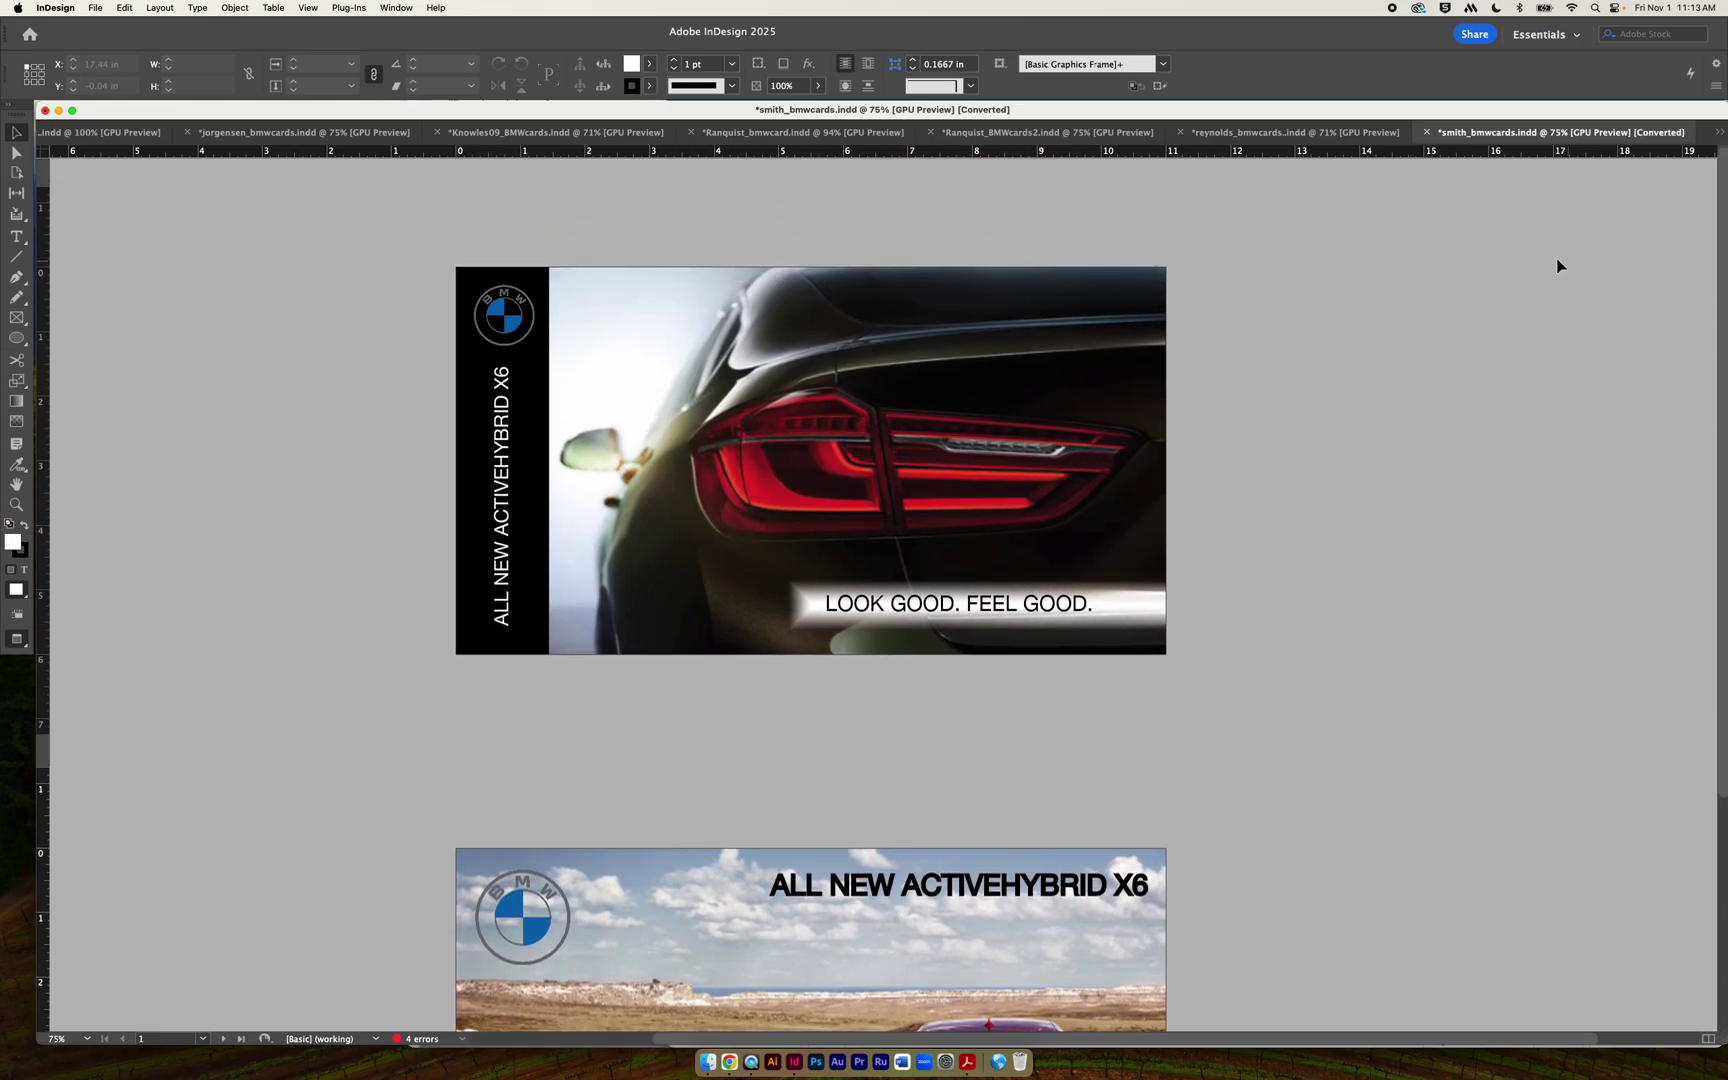
Switch to the Direct mail.indd document and review both of its card pages.
left_click(1717, 134)
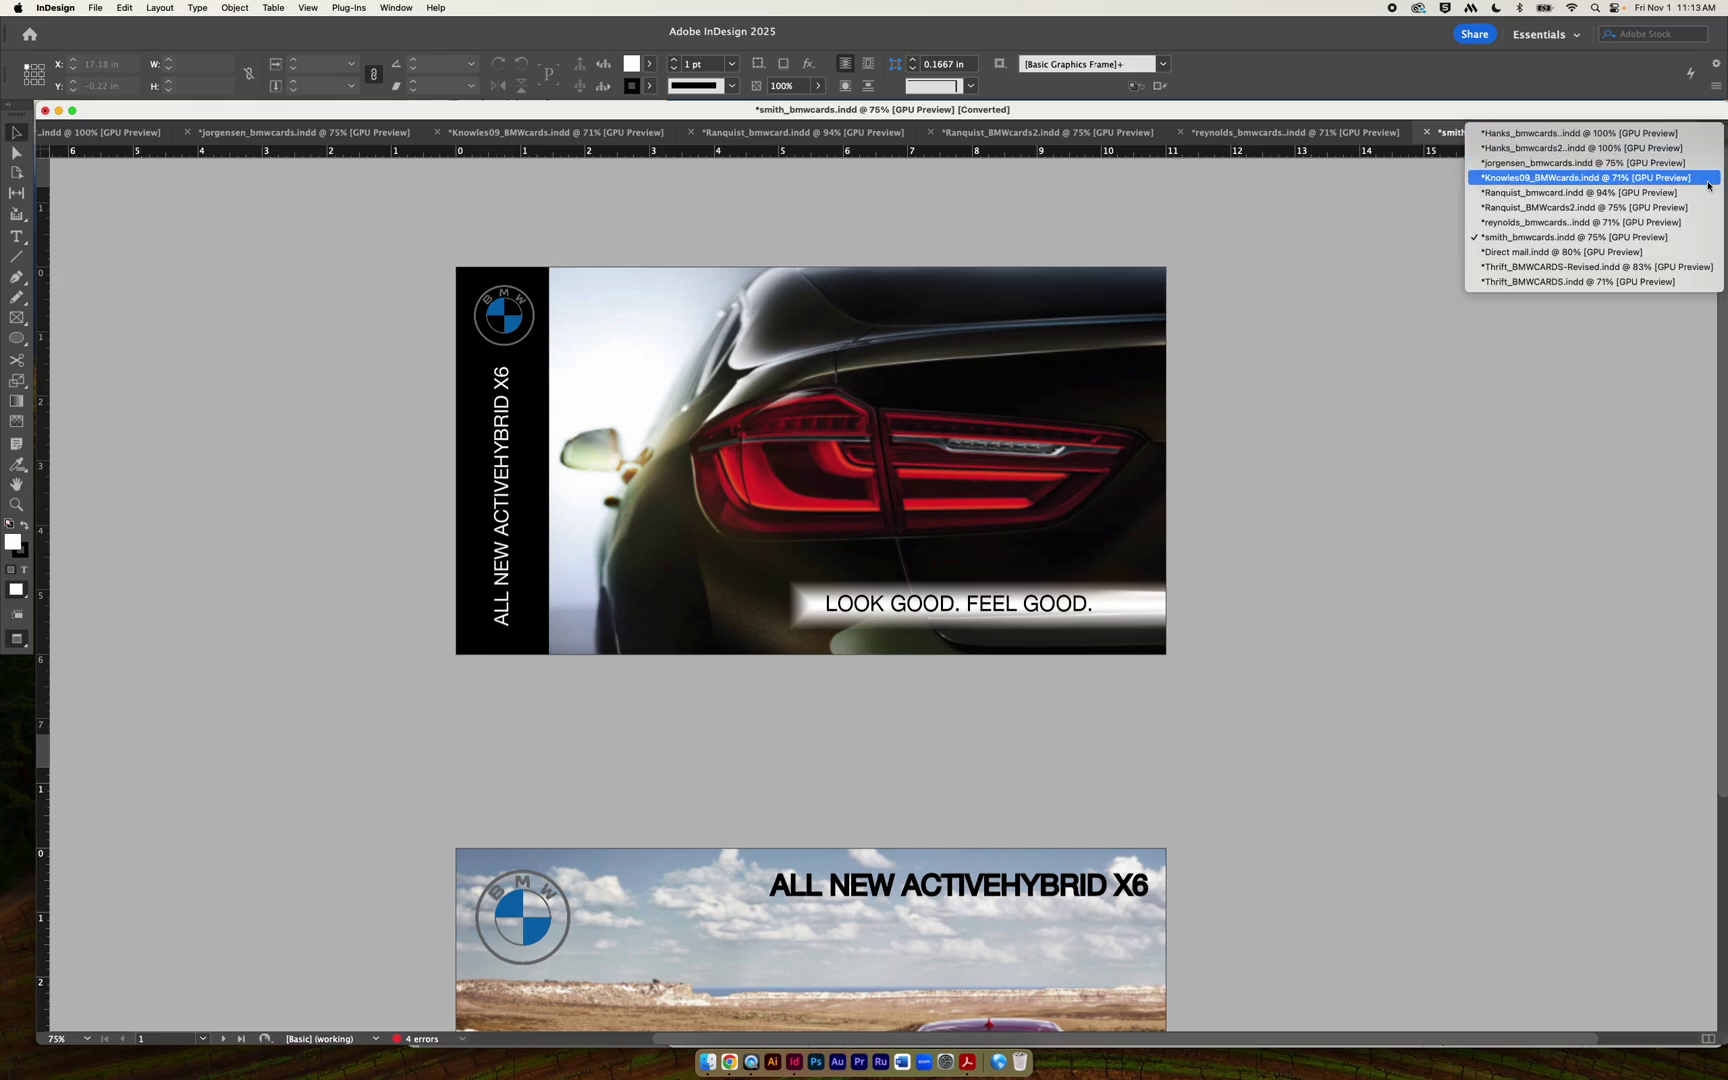
left_click(1592, 254)
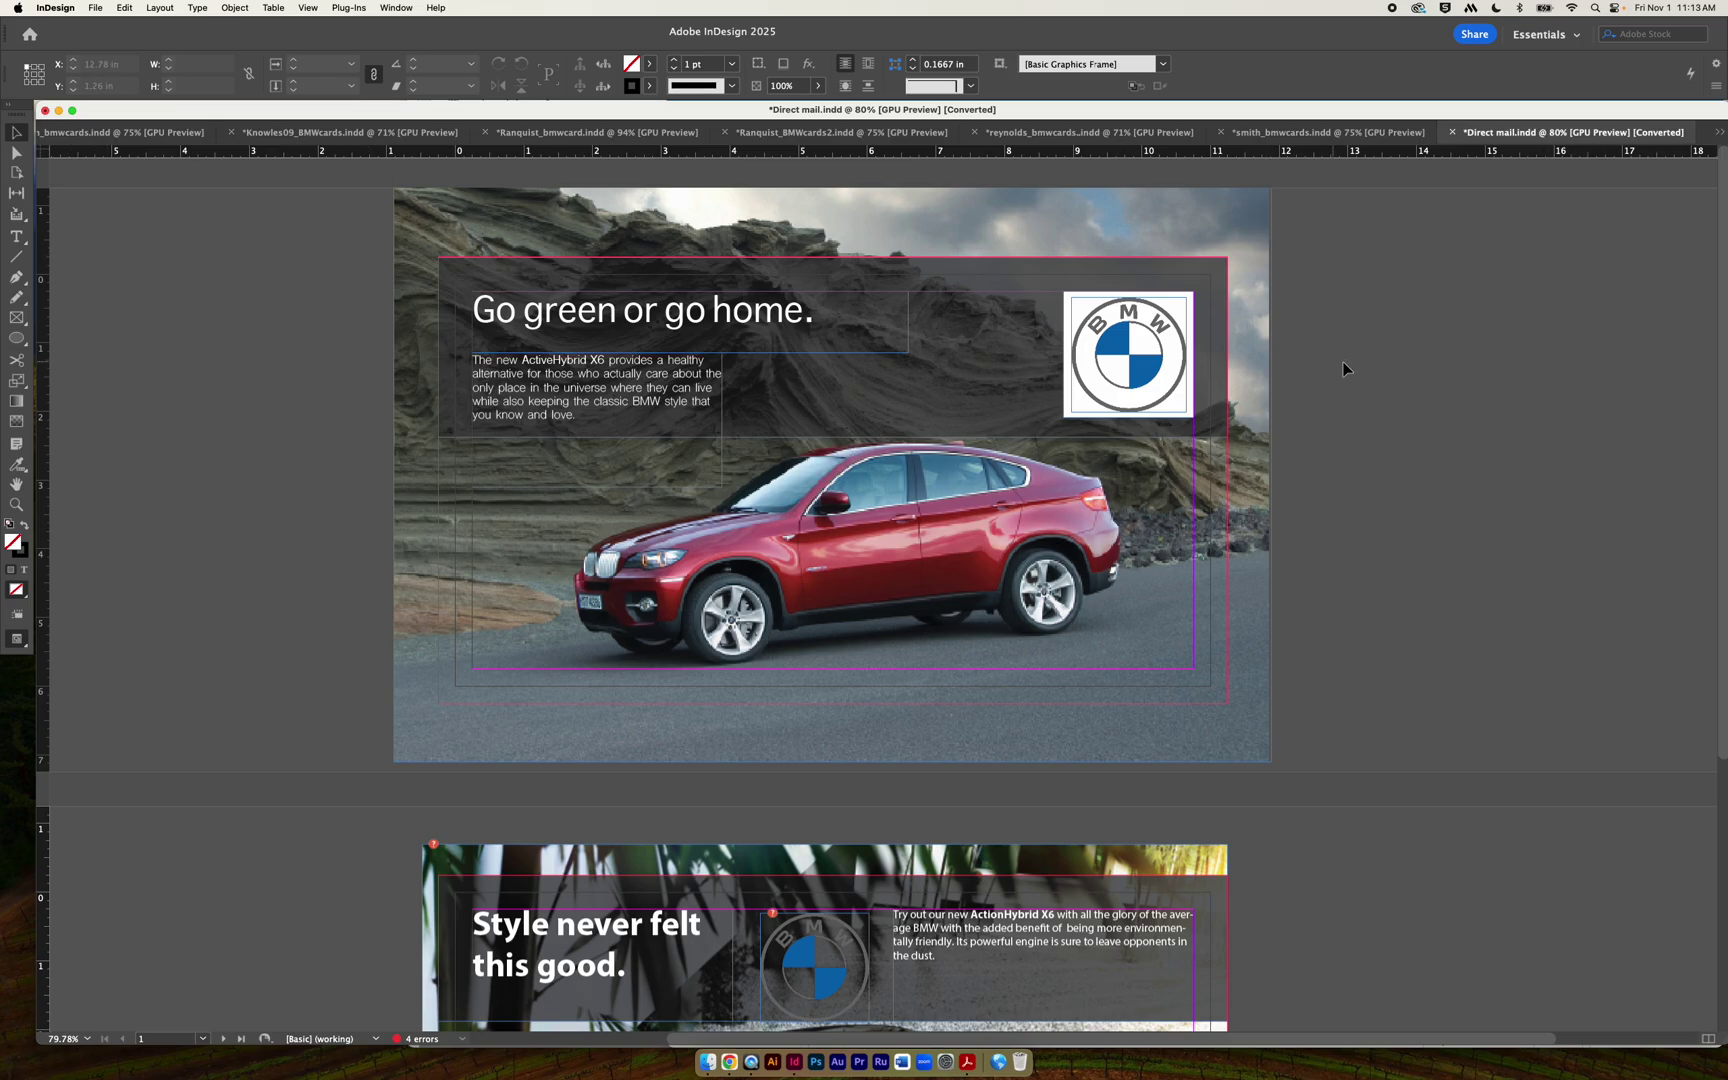
scroll(1386, 358, "down", 5)
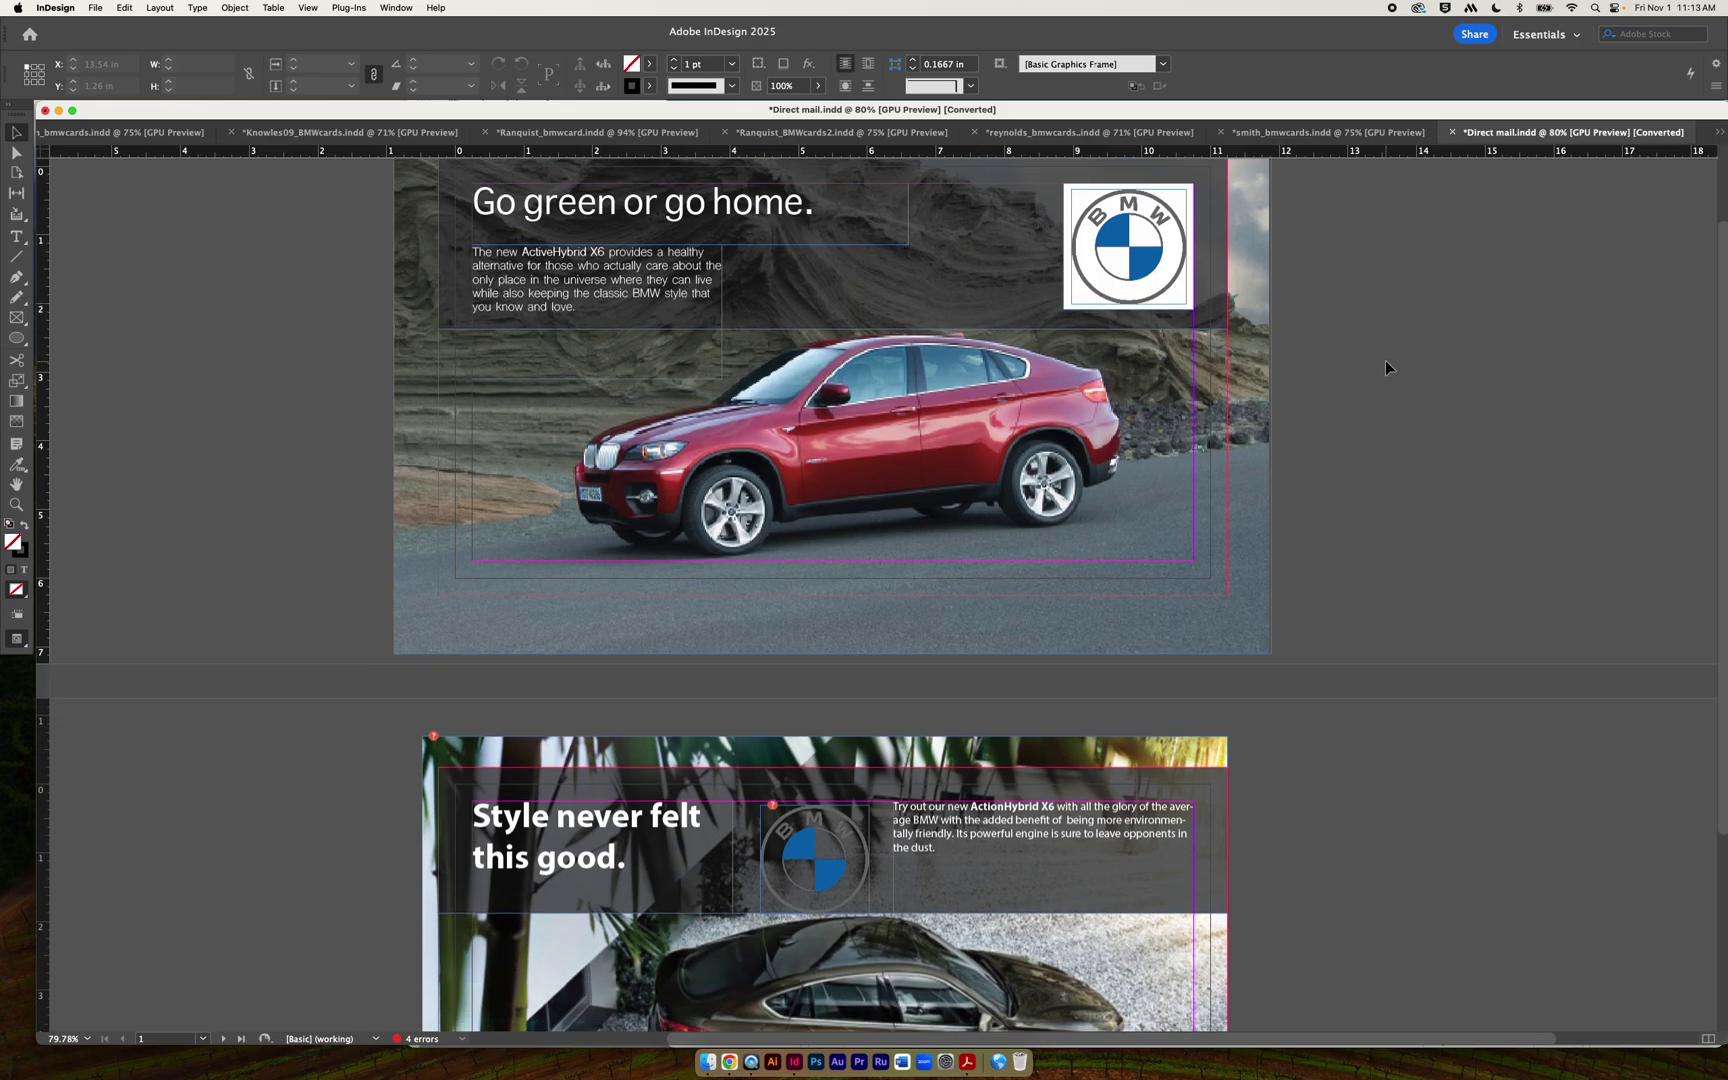
scroll(1385, 360, "down", 3)
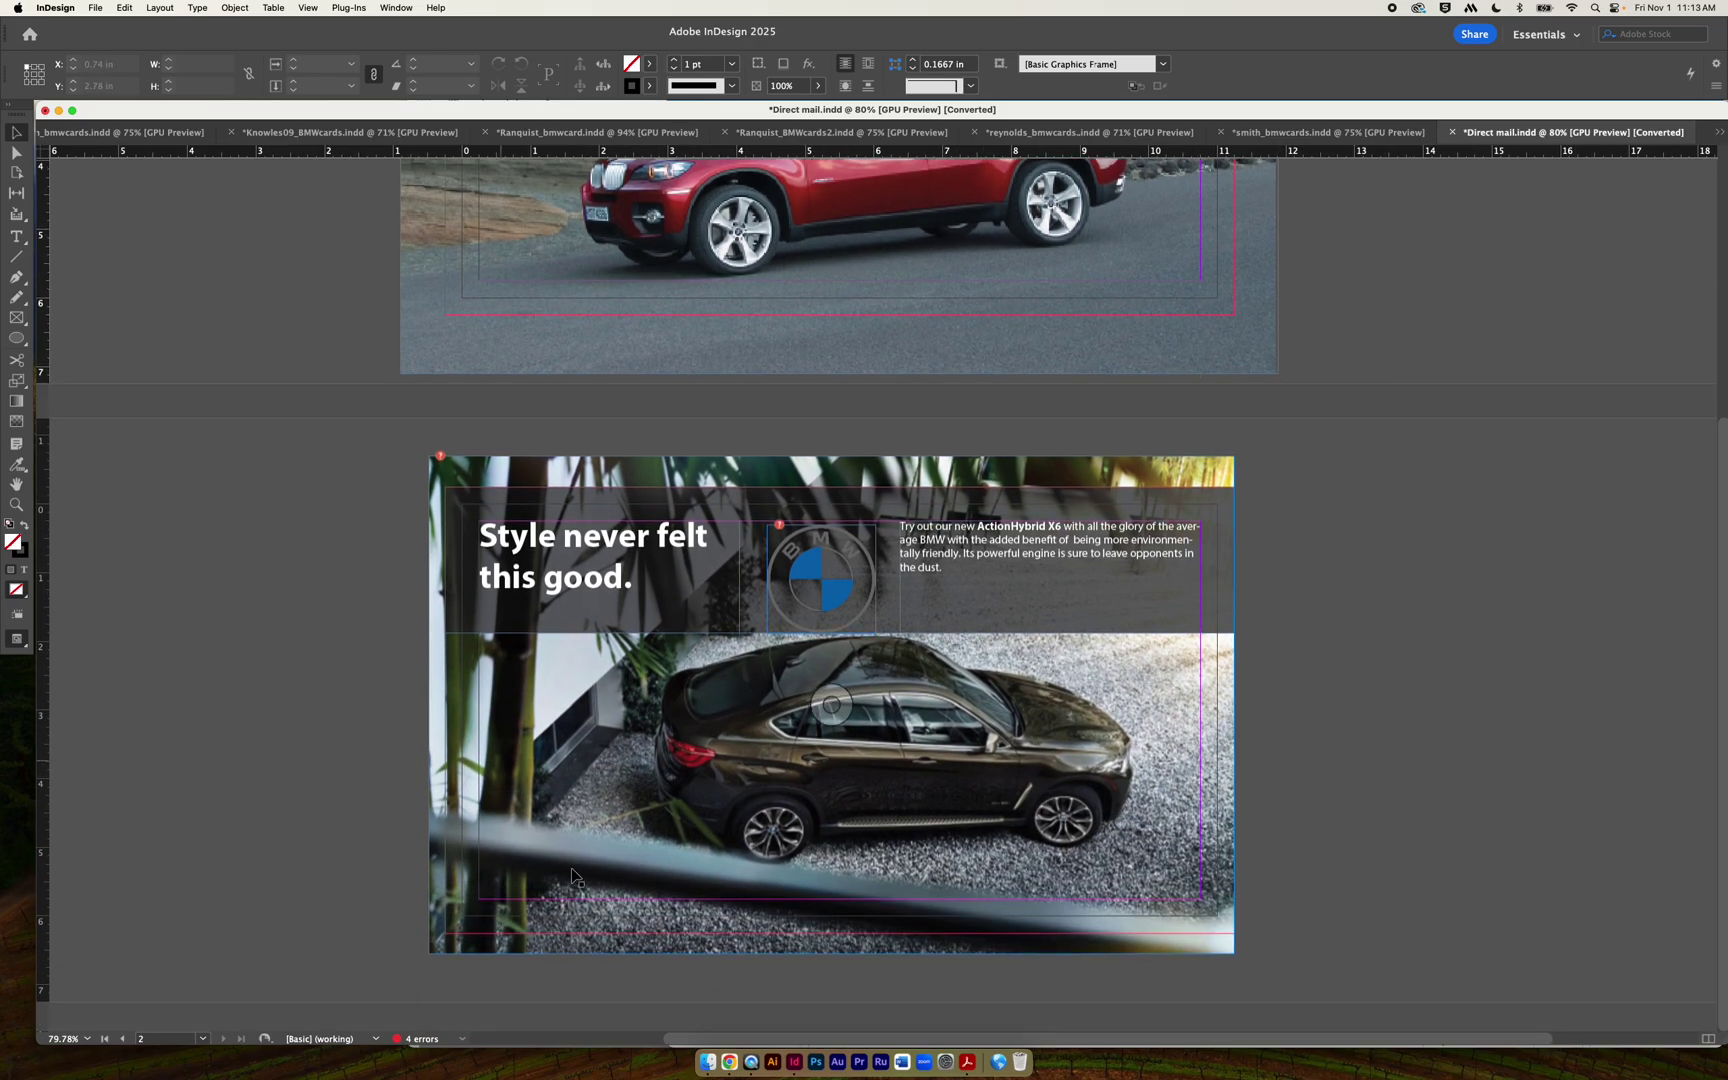
scroll(1450, 609, "up", 9)
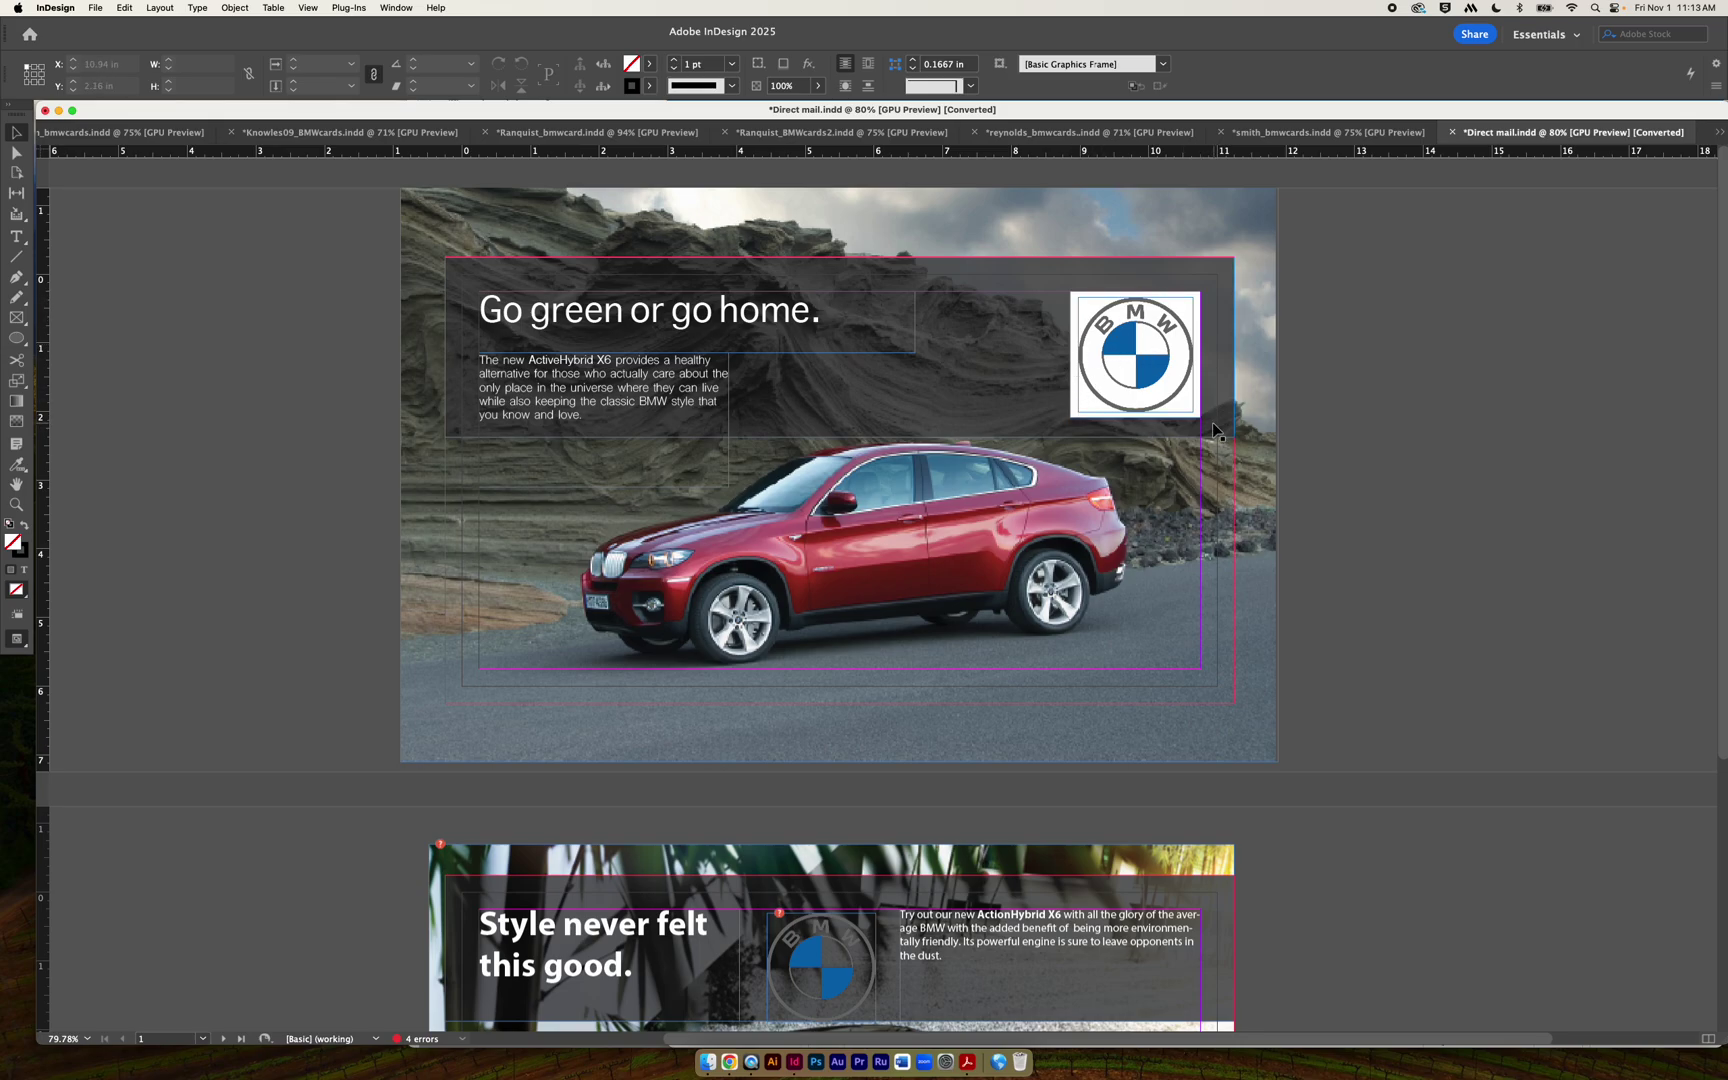
Move the body paragraph on page 1 off the card onto the pasteboard, at about X -5.25 in, Y 0.86 in.
left_click(1251, 470)
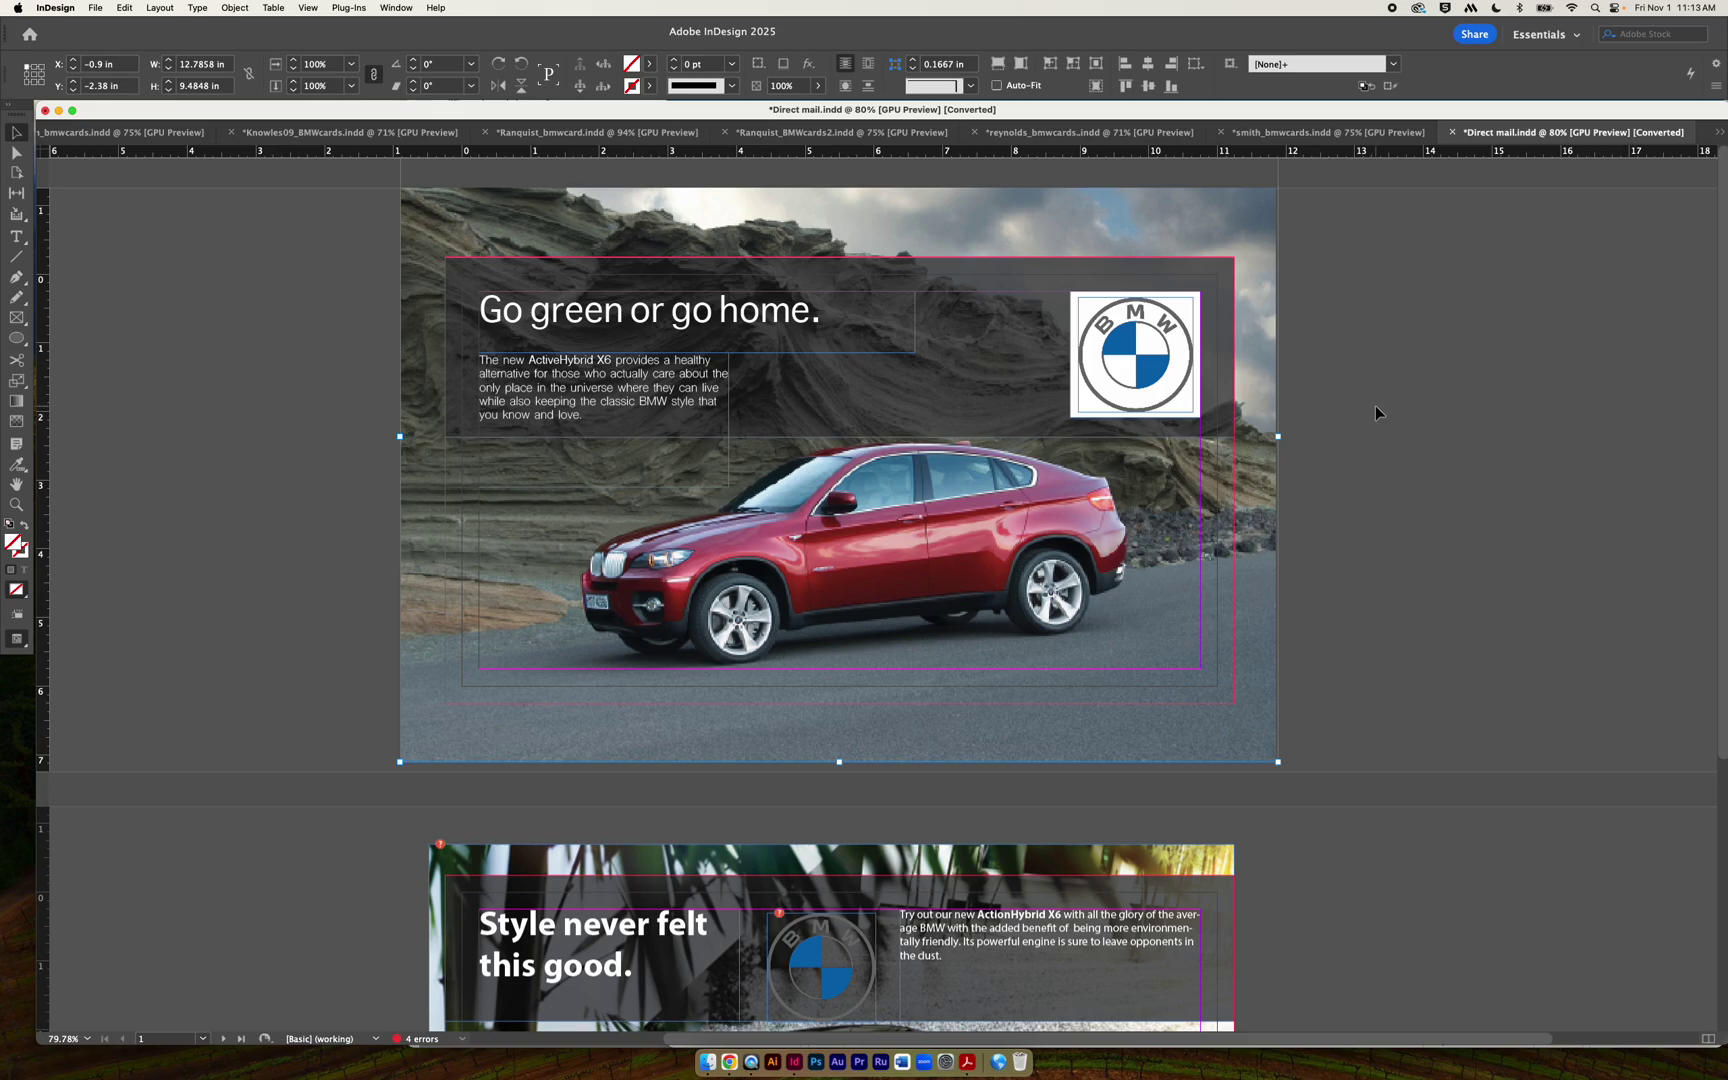
left_click(628, 383)
left_click_drag(632, 383, 254, 363)
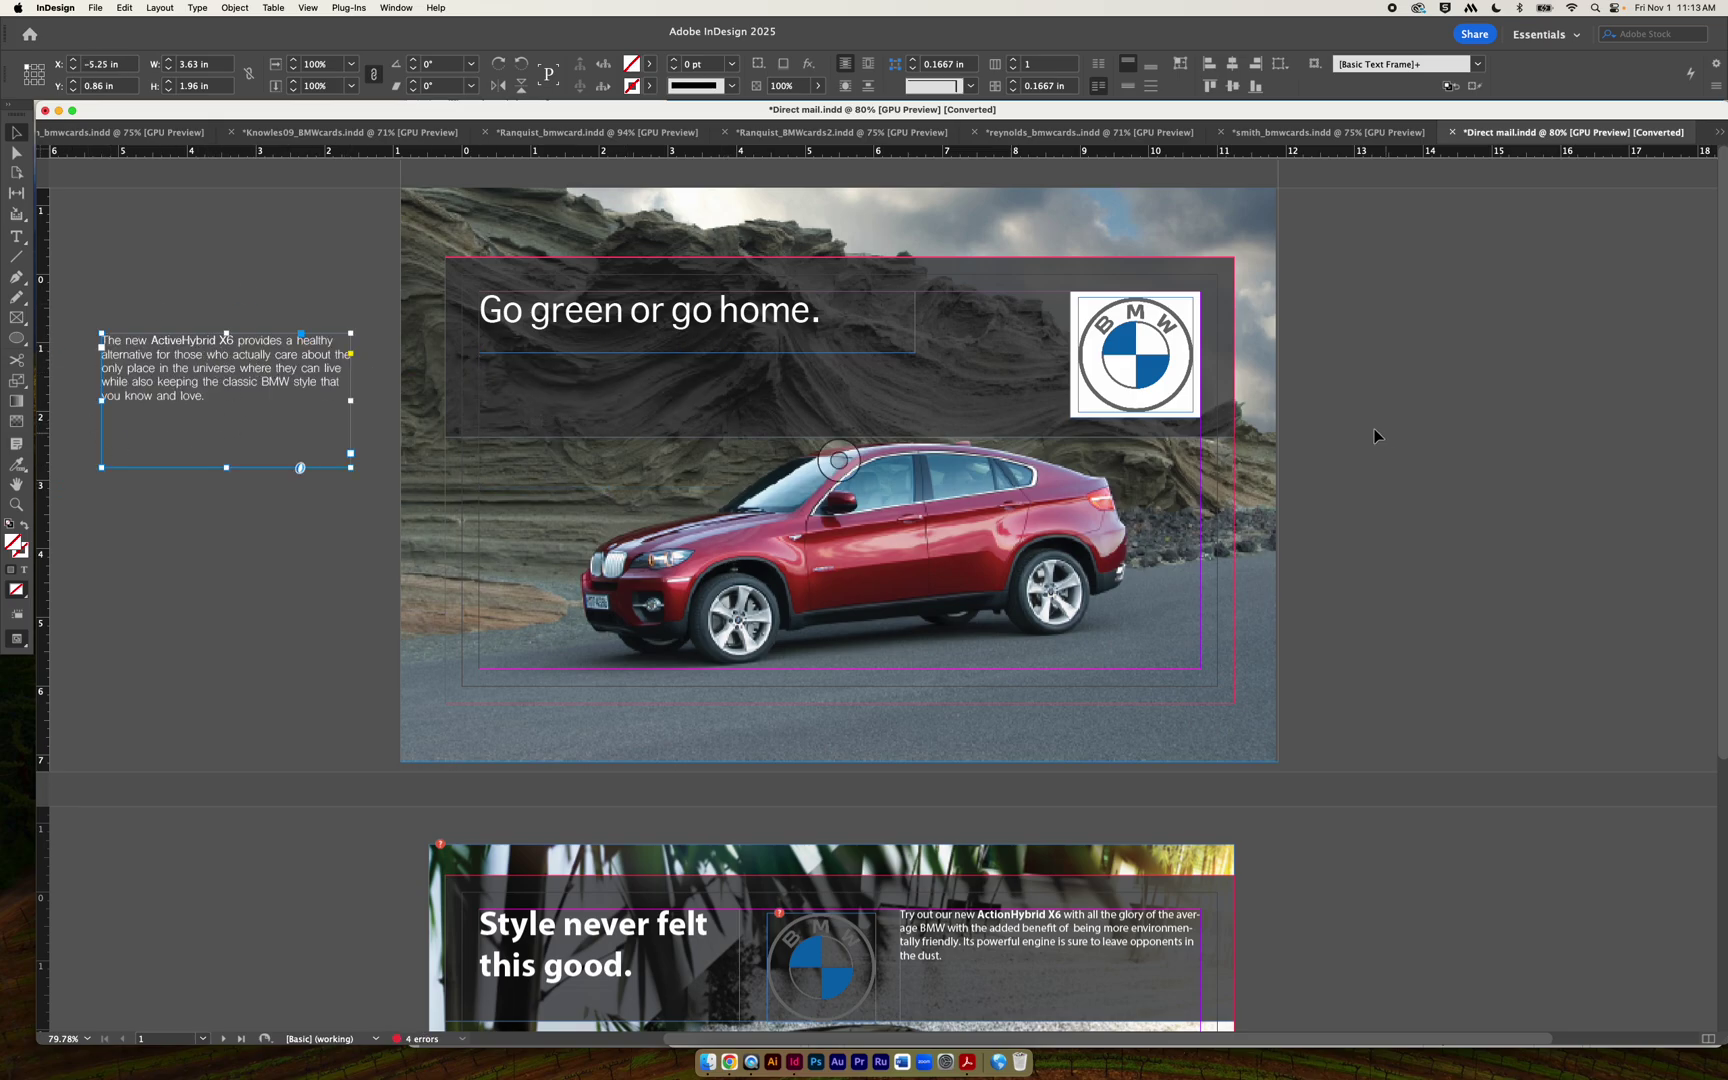
left_click(1368, 371)
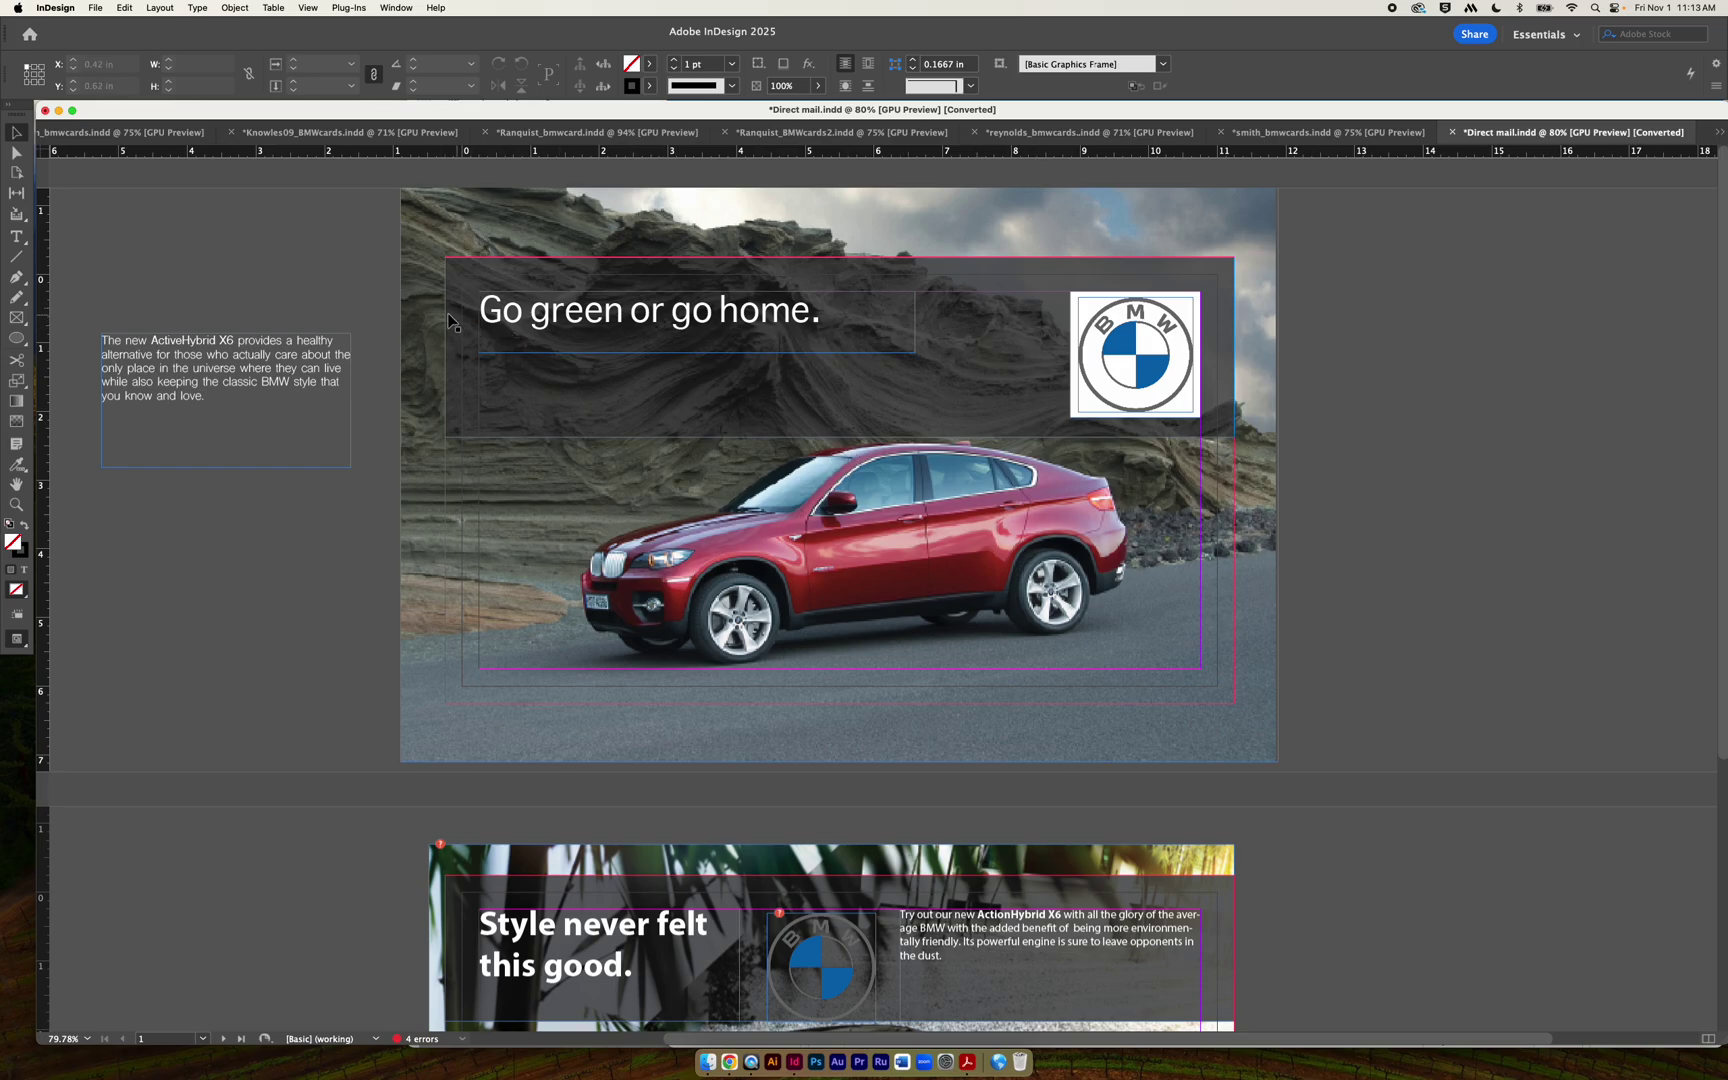
Shorten the translucent dark bar to end just below the "Go green or go home." headline frame, after trying heights of 1.89 in and about 2.34 in.
left_click(848, 380)
left_click_drag(841, 437, 839, 348)
left_click(1131, 420)
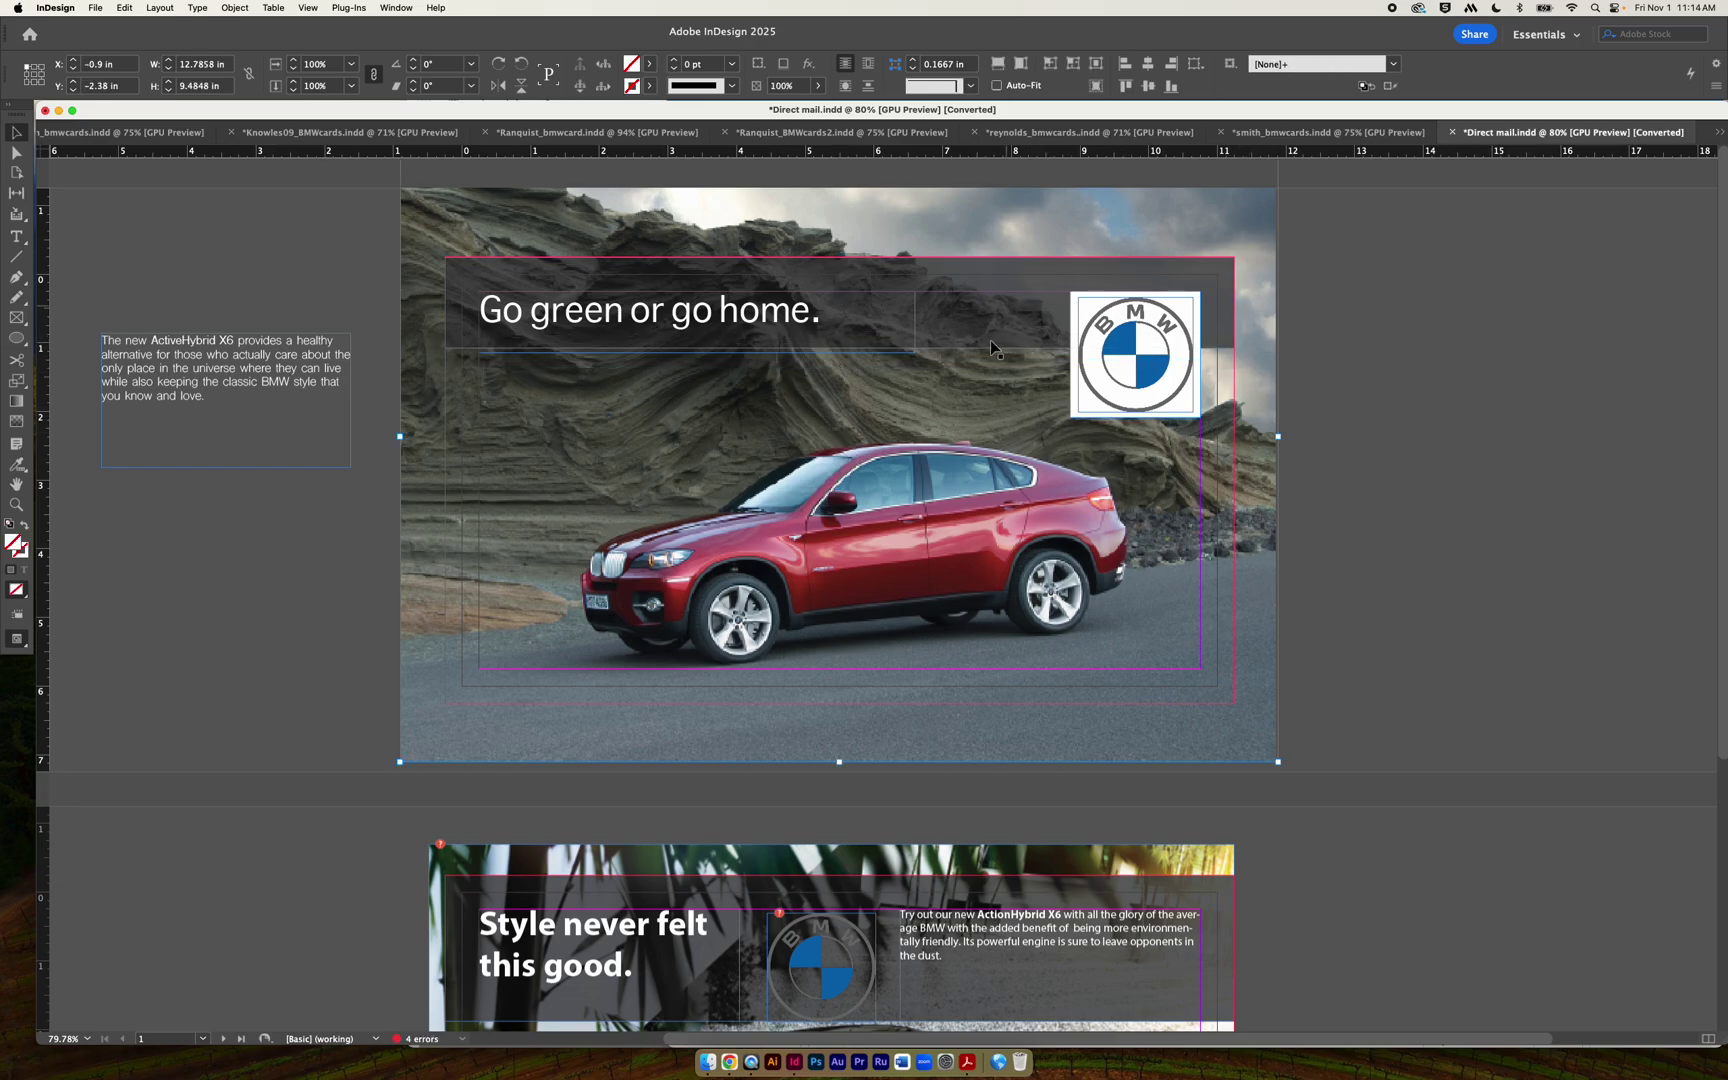
left_click(1374, 464)
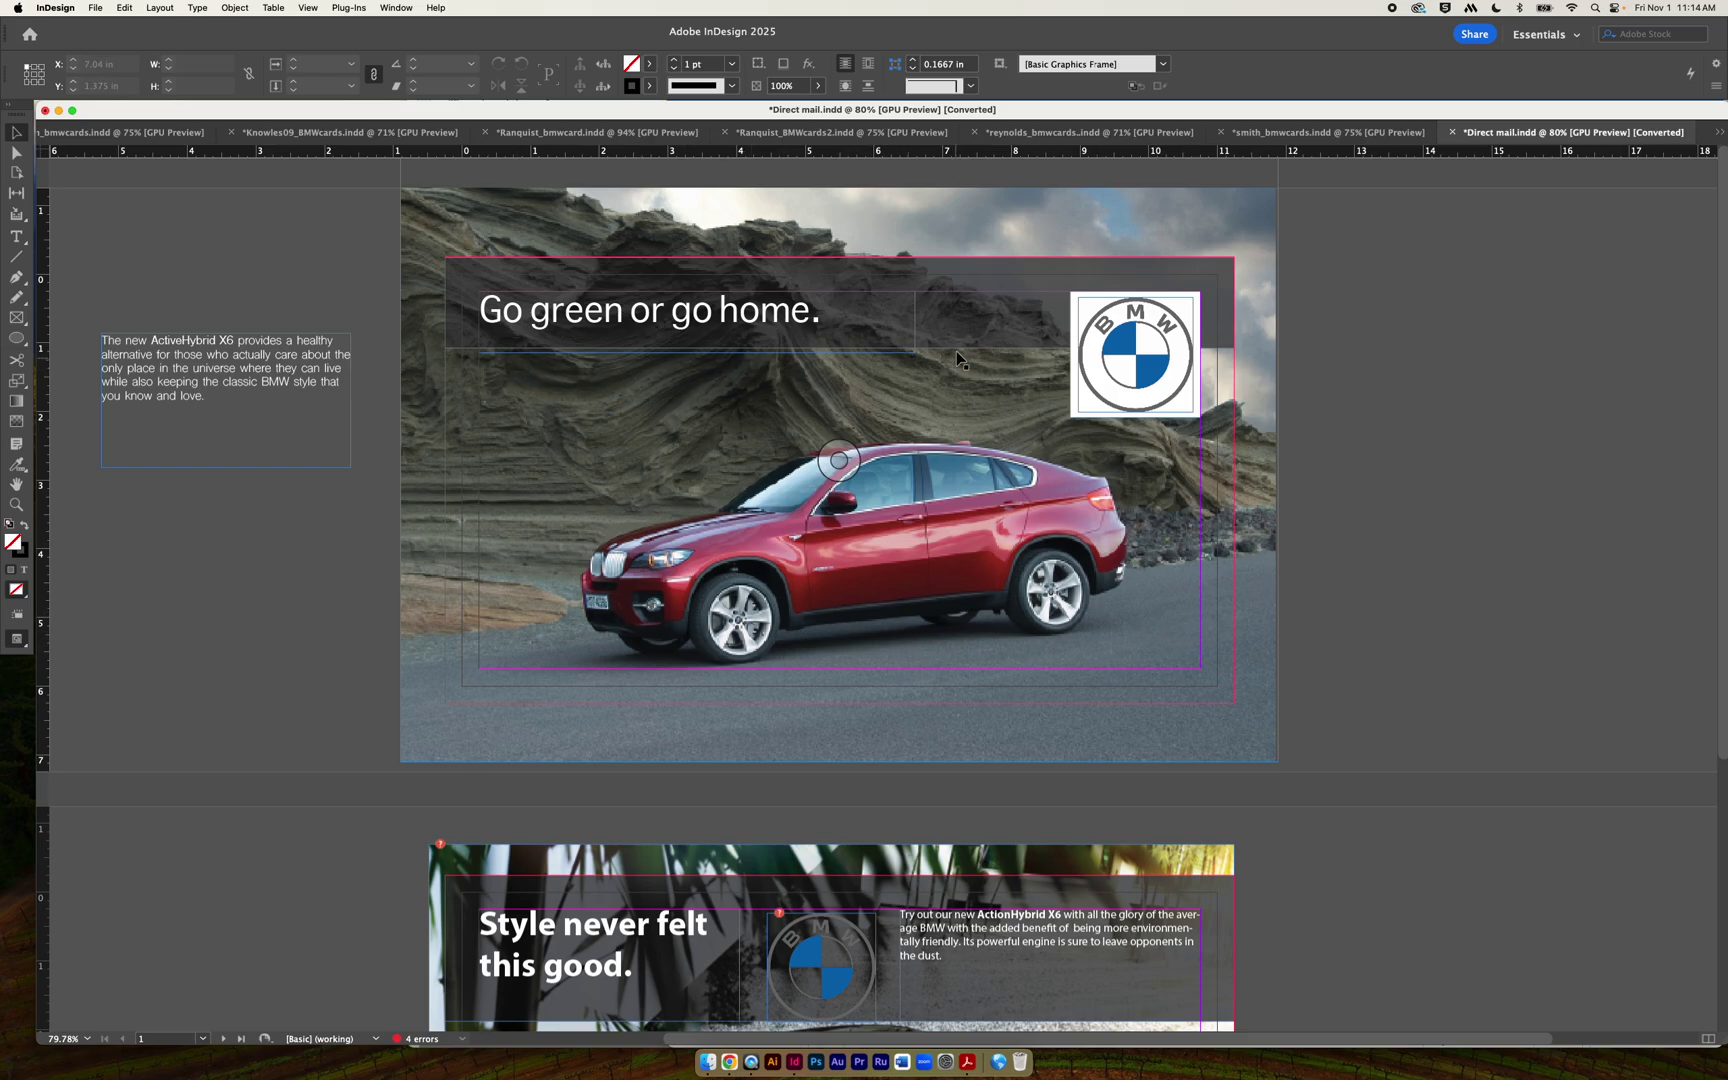
left_click(930, 345)
left_click_drag(841, 347, 838, 386)
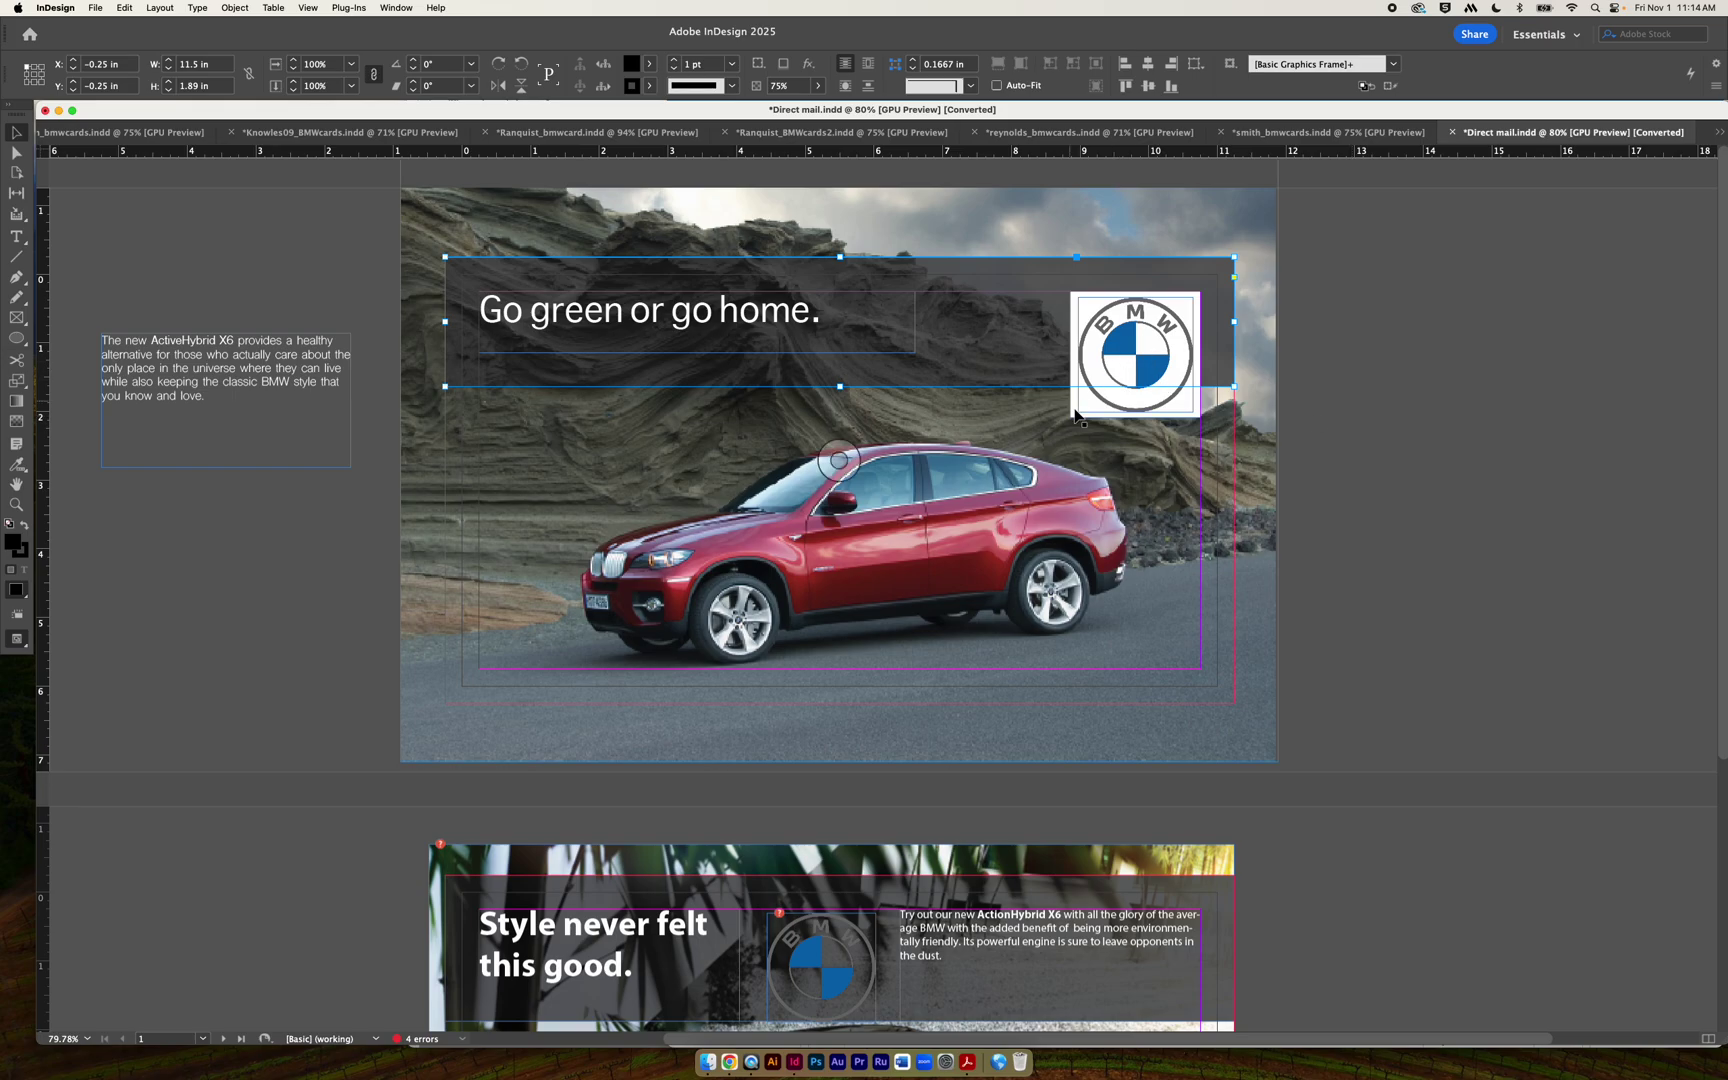
left_click_drag(840, 386, 840, 417)
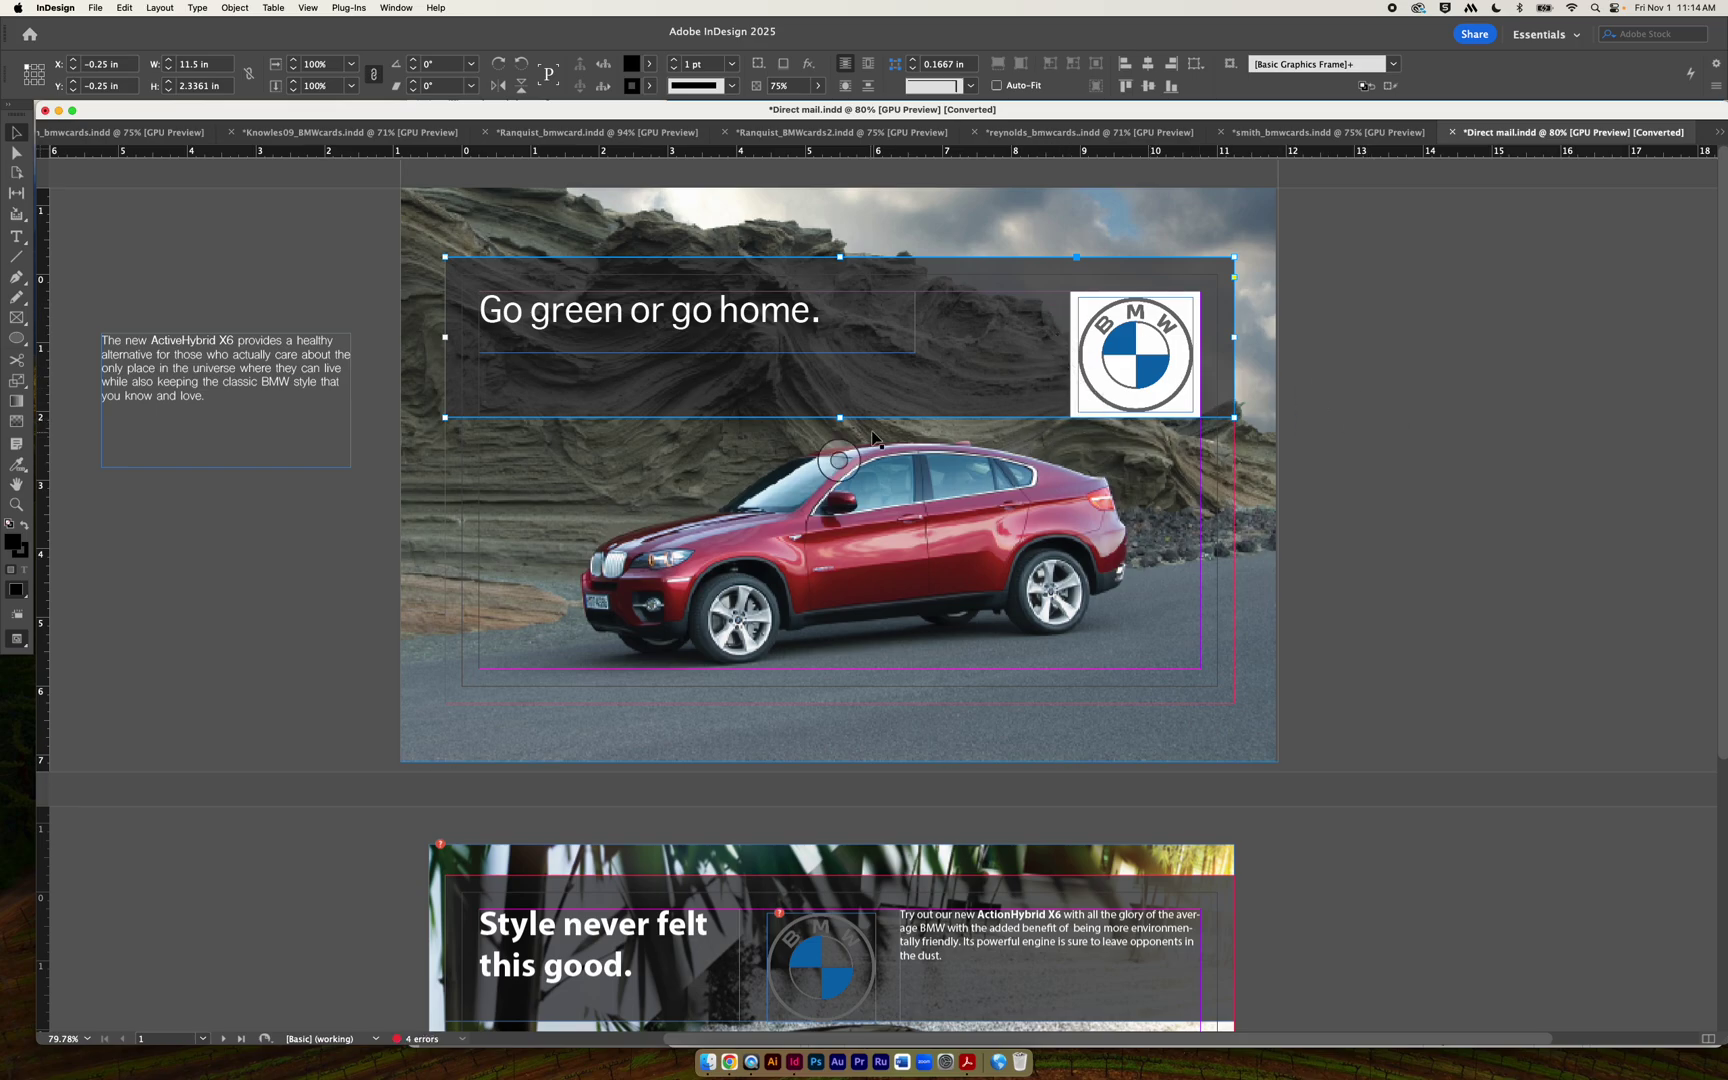
left_click_drag(840, 417, 838, 360)
left_click(1481, 458)
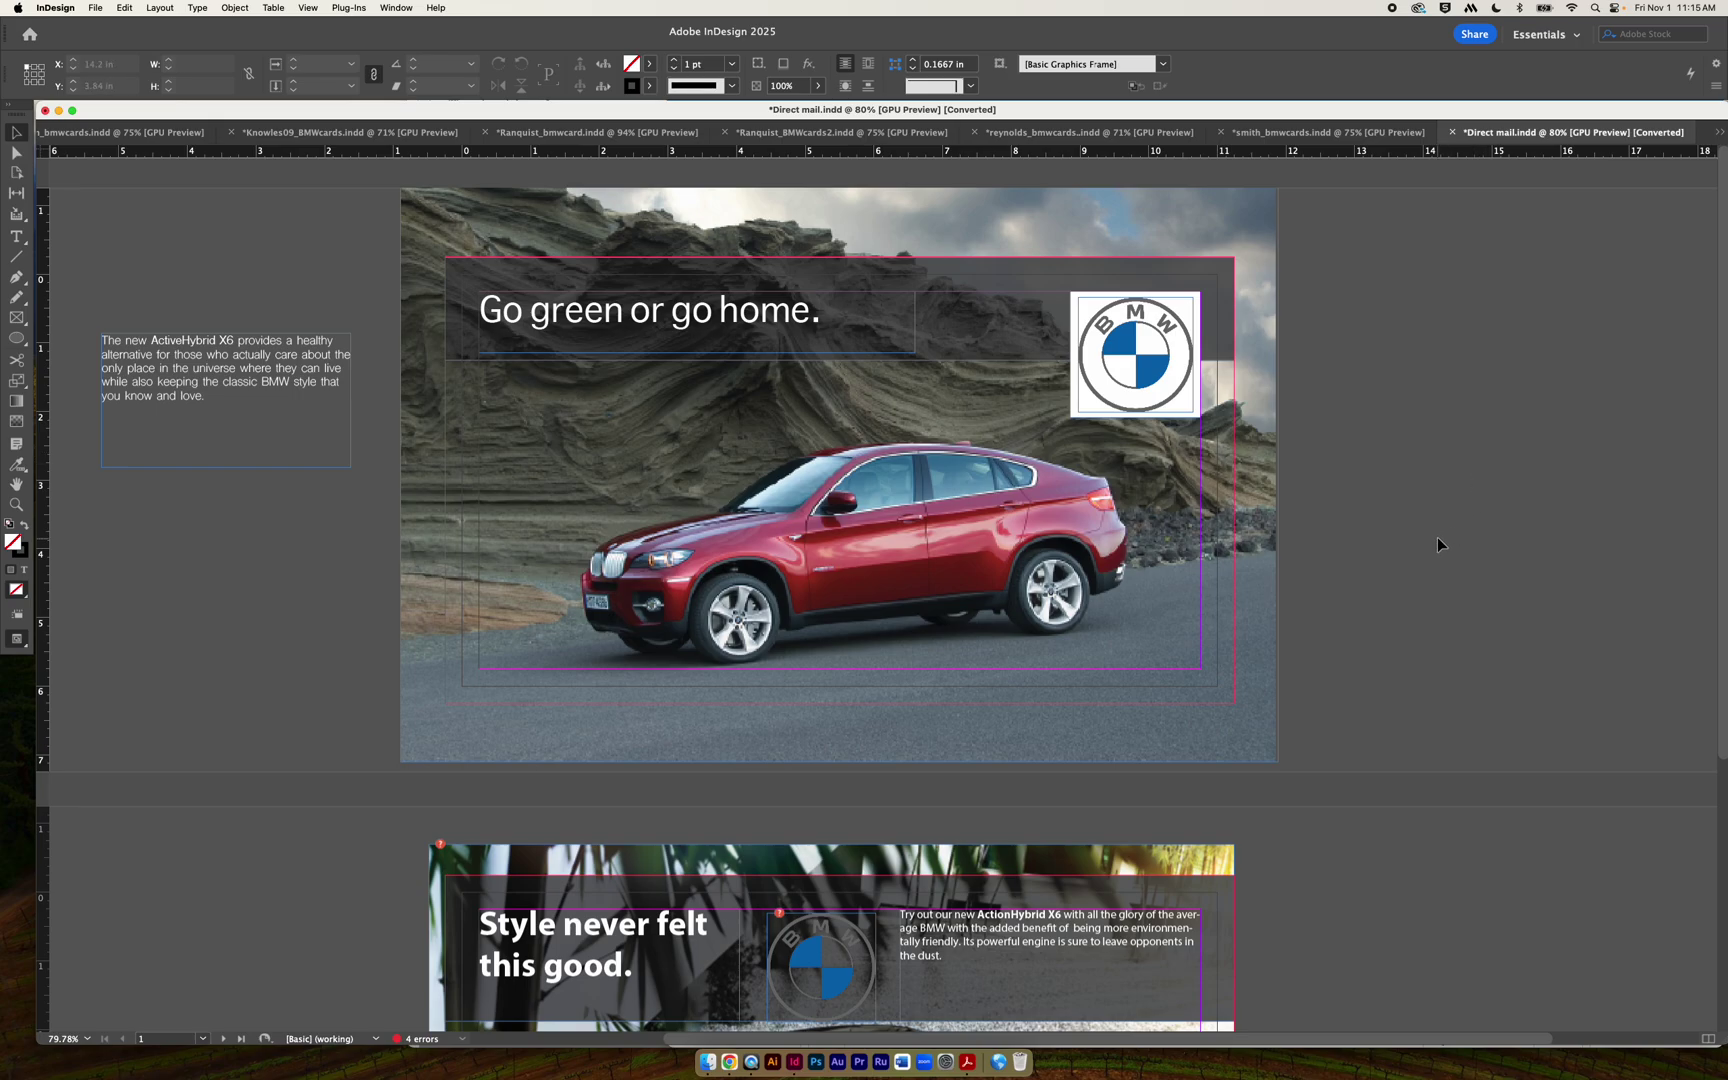
Move page 2's body paragraph onto the pasteboard at about X 12.96 in and the BMW logo against the right margin at X 9.1667 in, Y 0.2708 in.
scroll(1430, 540, "down", 8)
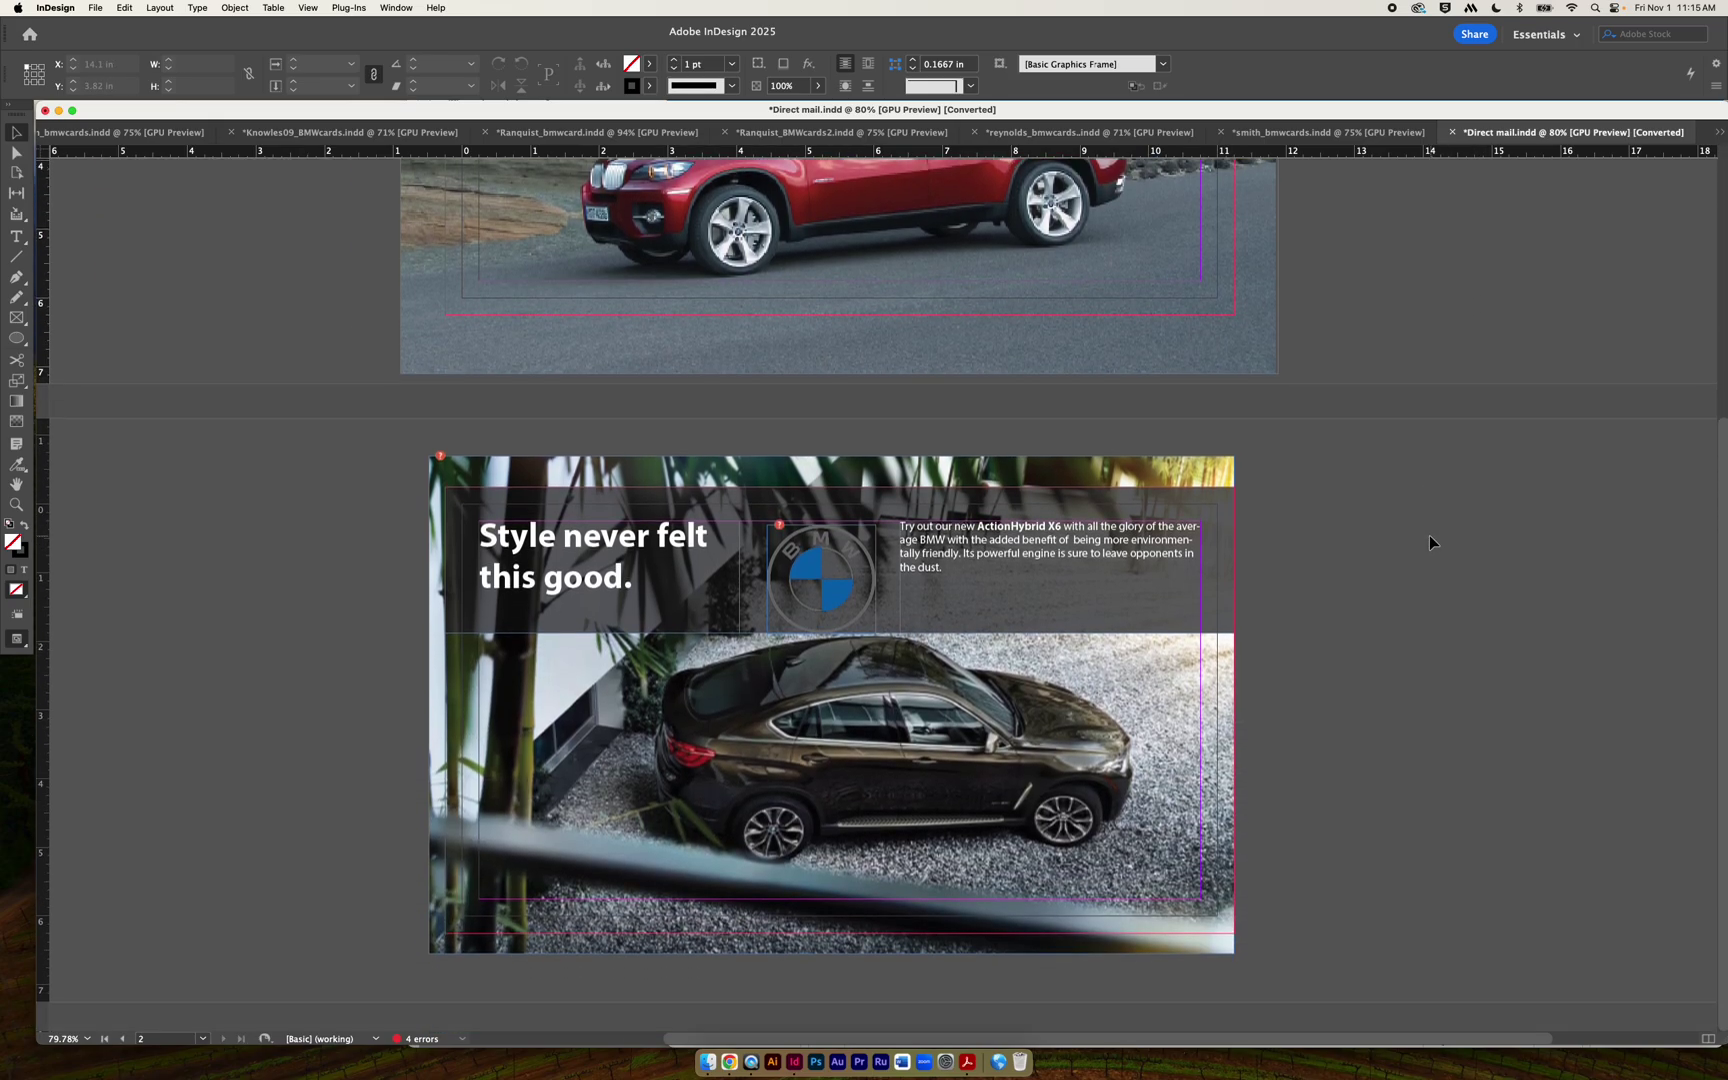
left_click_drag(1040, 550, 1493, 573)
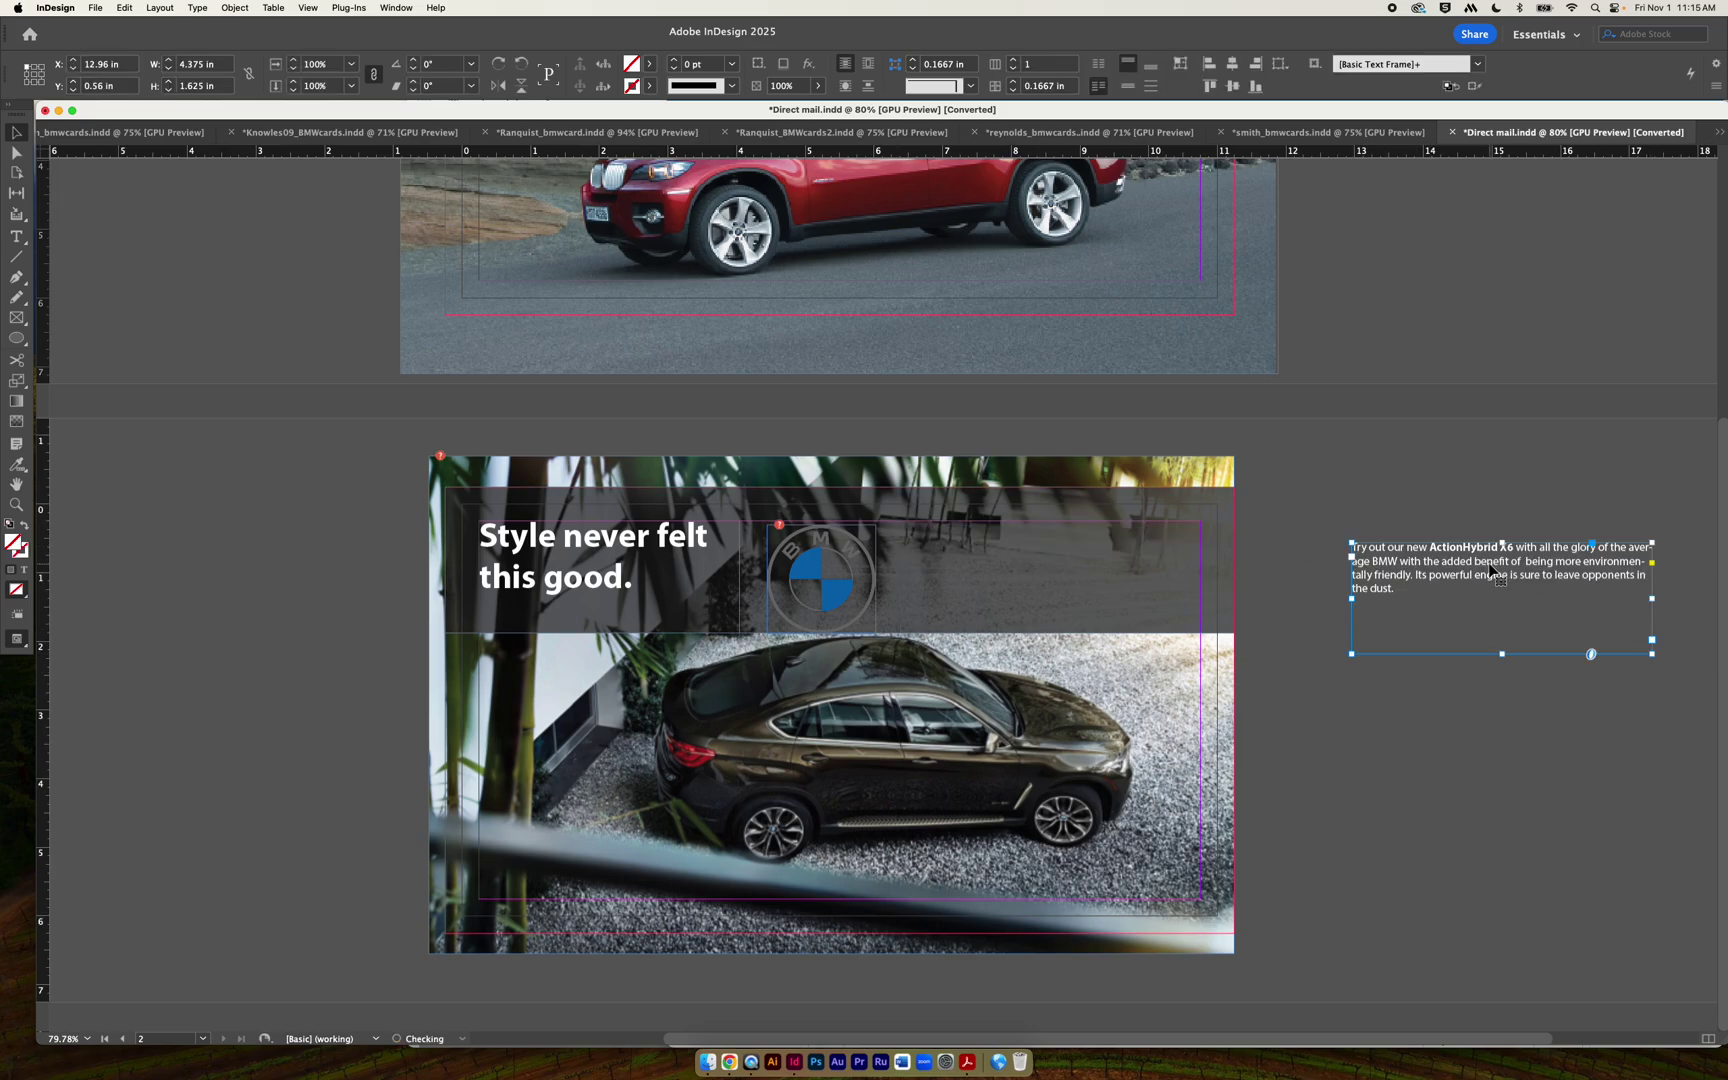
left_click(836, 594)
left_click_drag(836, 597, 1157, 593)
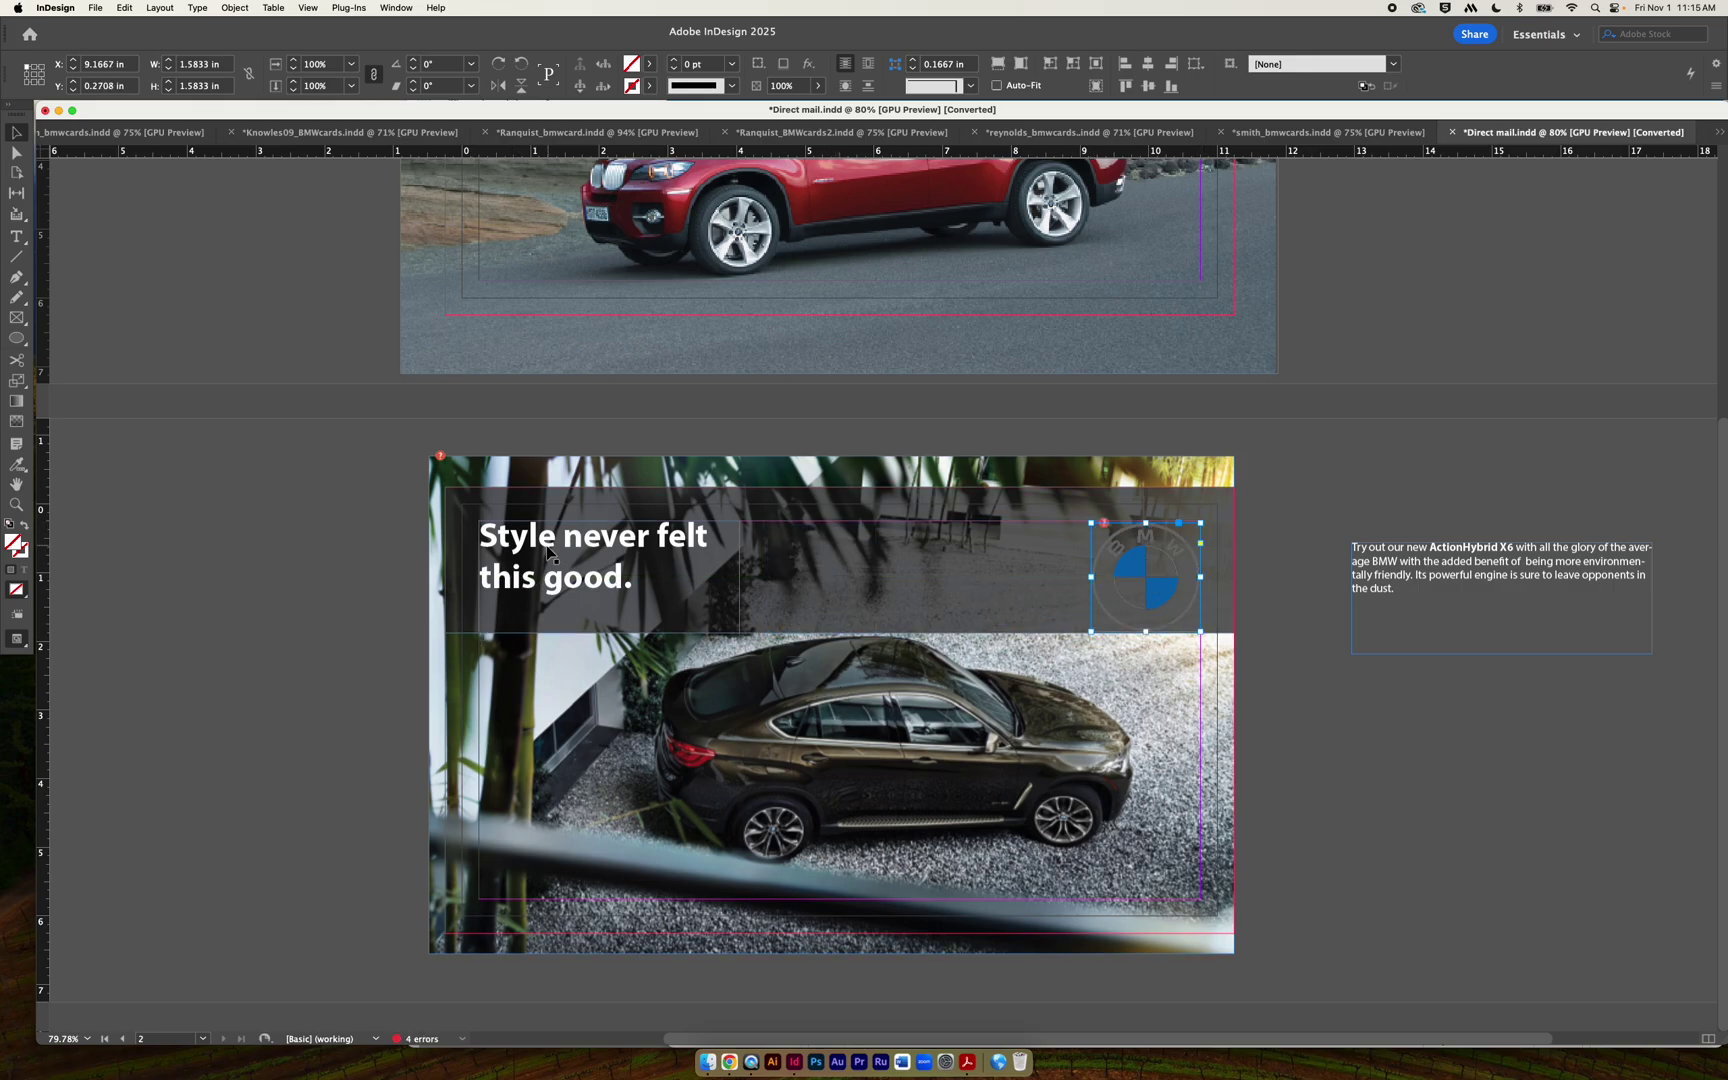
Widen the "Style never felt this good." headline frame to 5.75 in so the text fits on one line.
left_click(737, 578)
left_click_drag(737, 578, 873, 578)
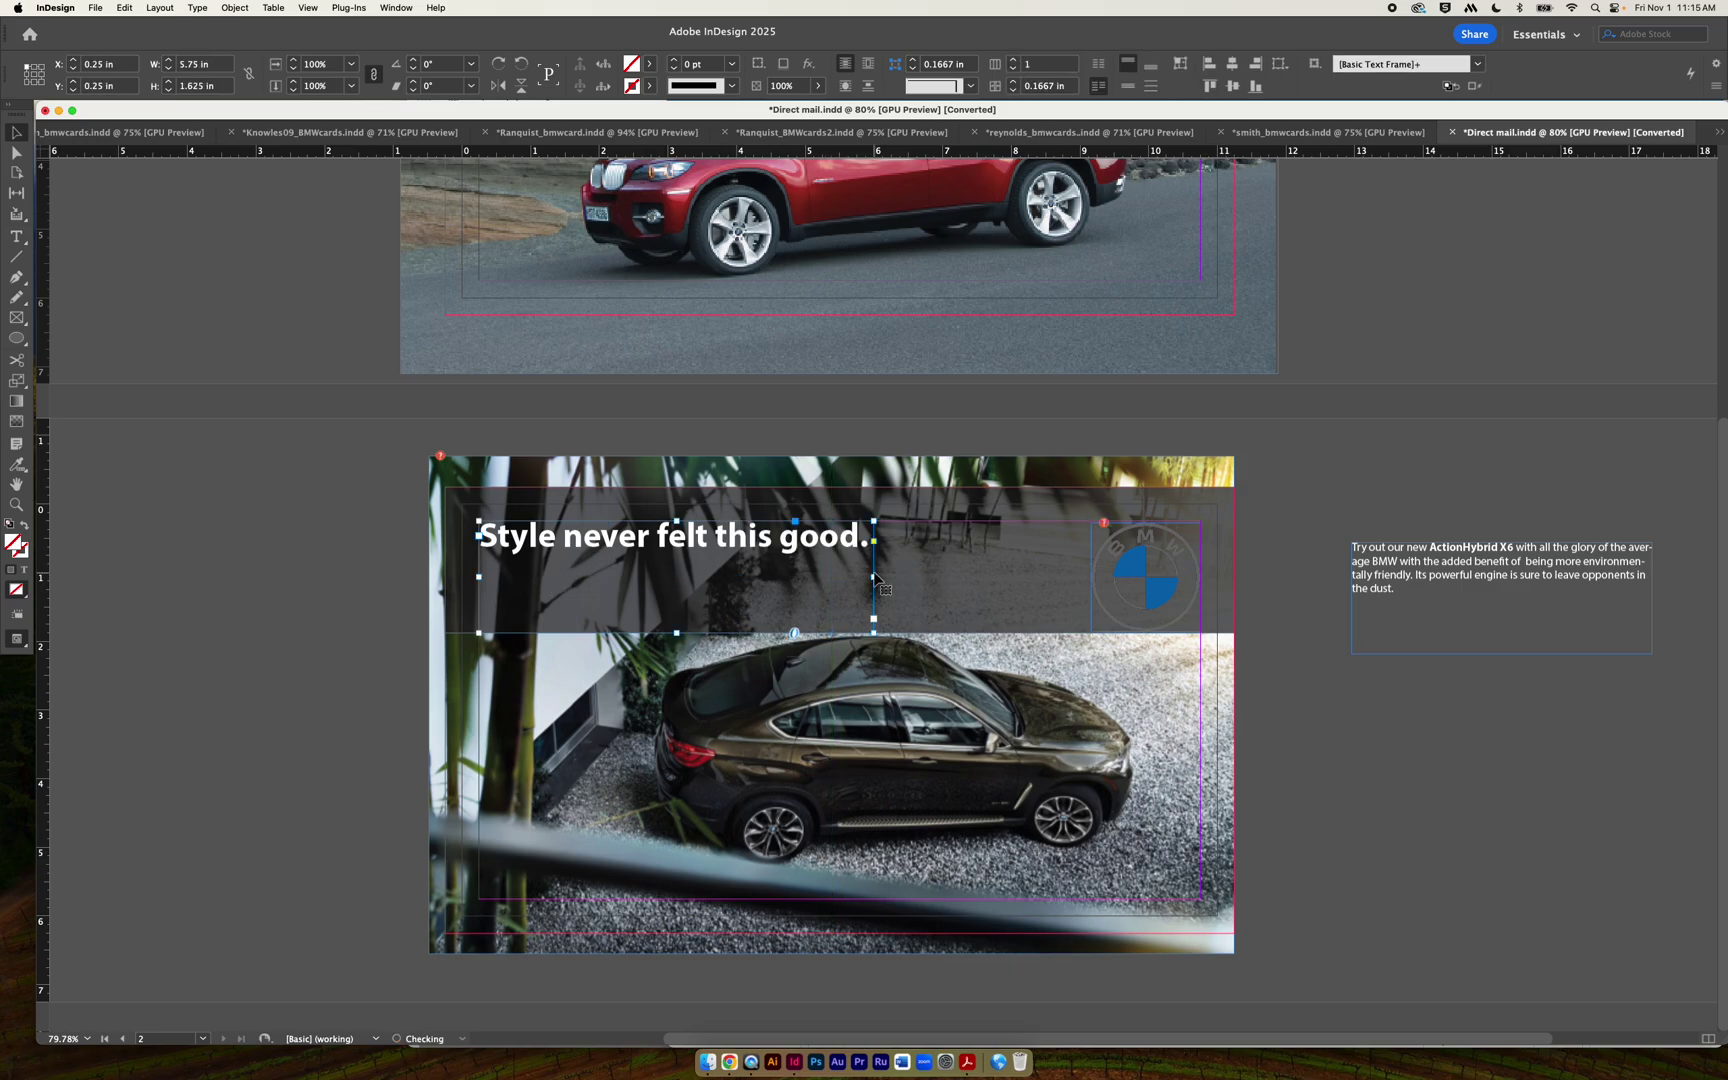
Try page 2's BMW logo below the translucent dark bar at X 9.2917 in, Y 1.875 in, and move it back inside the bar.
left_click(245, 509)
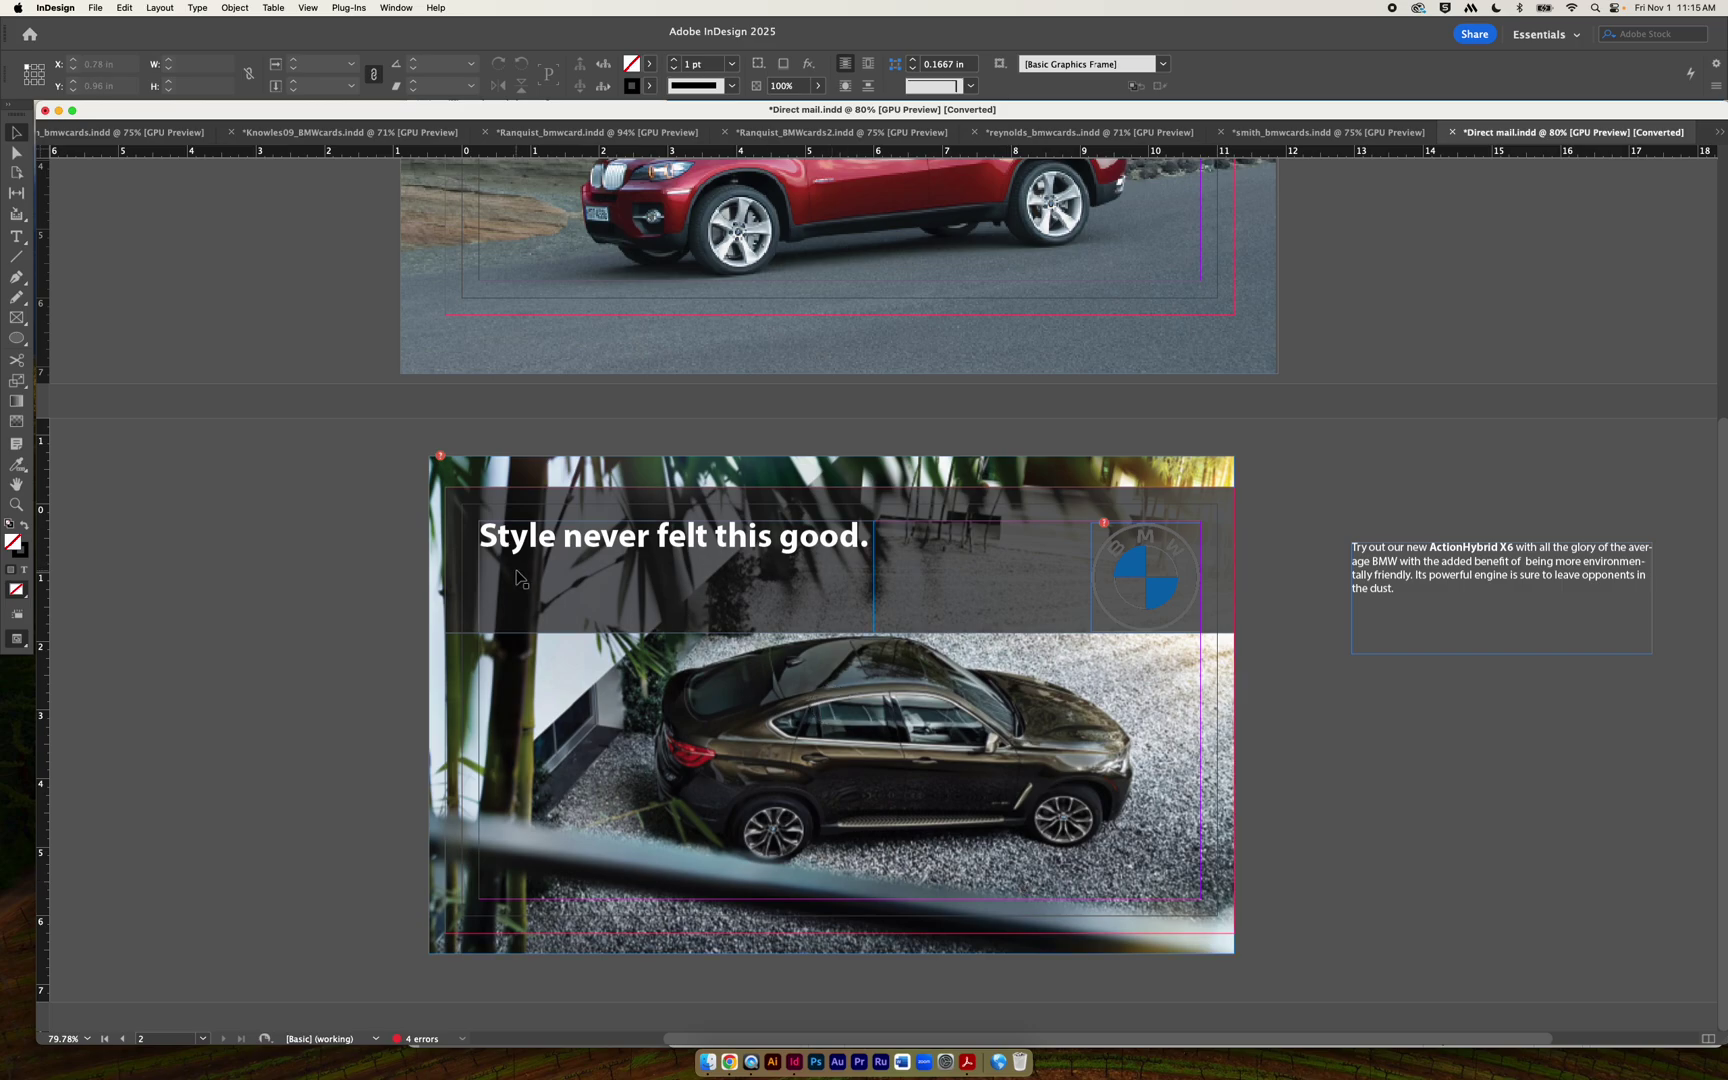
scroll(720, 553, "up", 5)
scroll(720, 553, "up", 2)
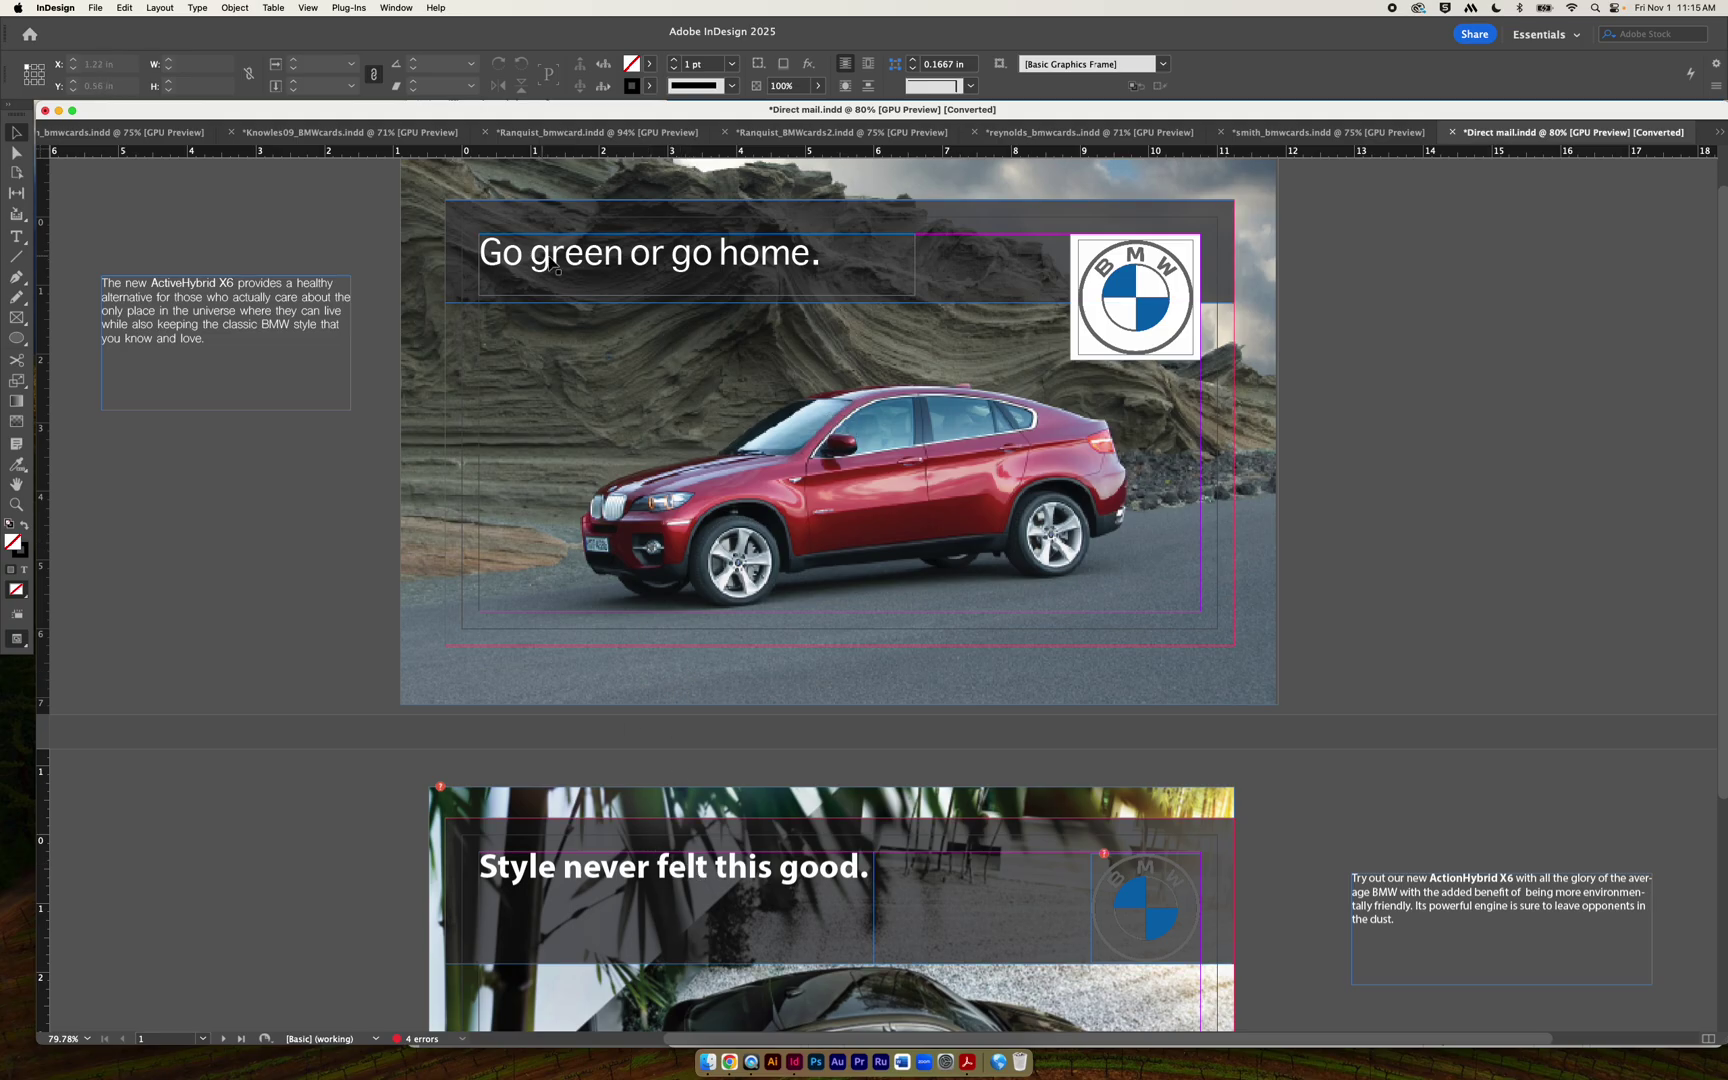
scroll(1378, 595, "down", 5)
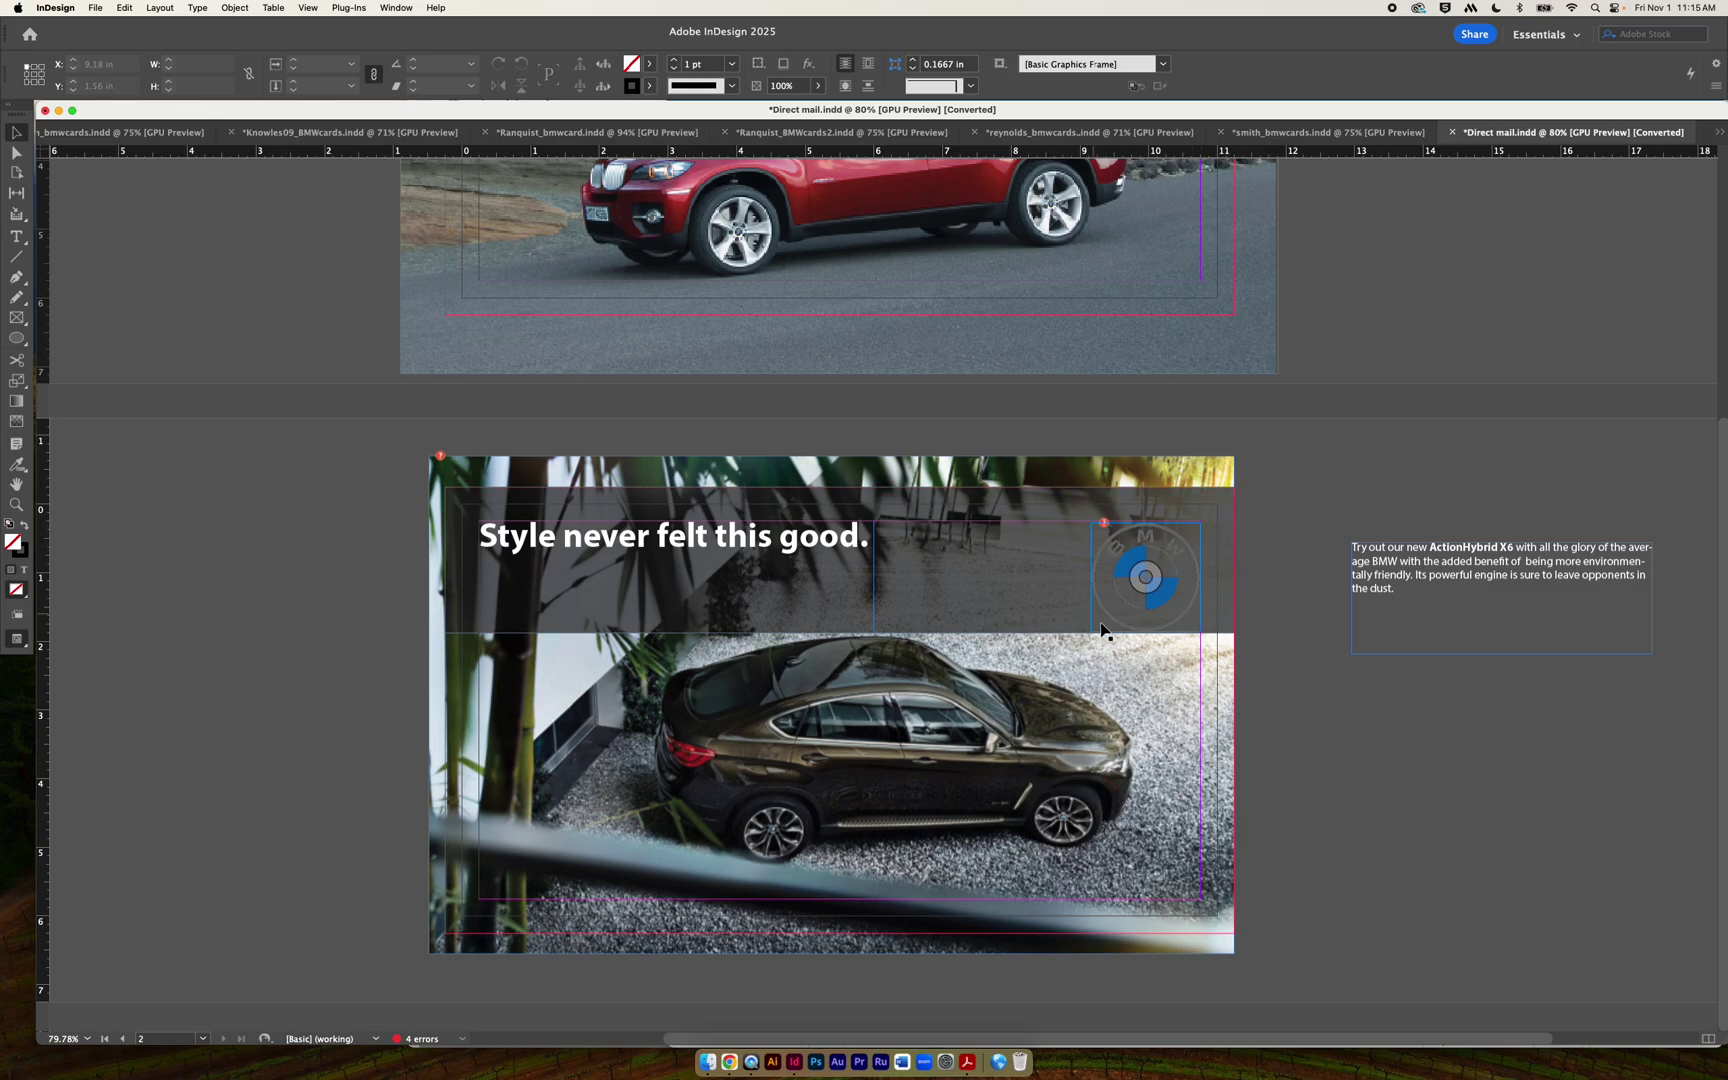
left_click_drag(1167, 594, 1177, 706)
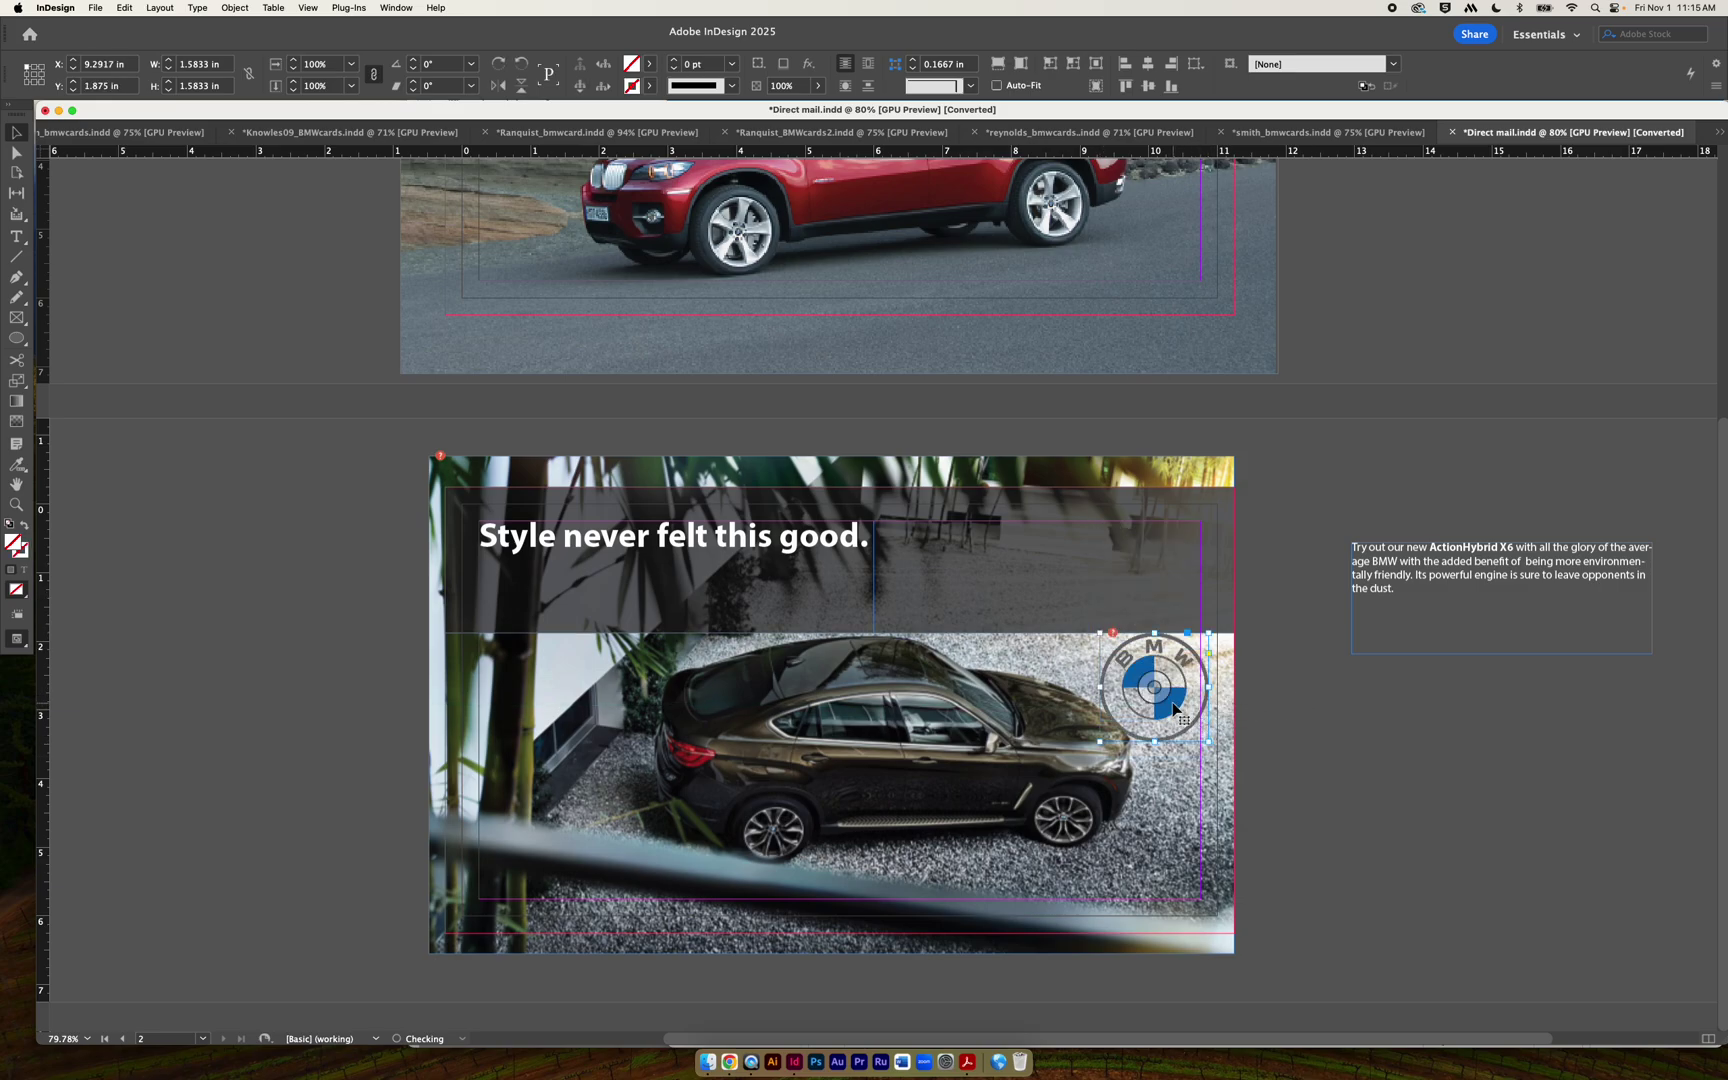
left_click_drag(1172, 702, 1162, 595)
left_click(1361, 705)
scroll(1361, 705, "up", 5)
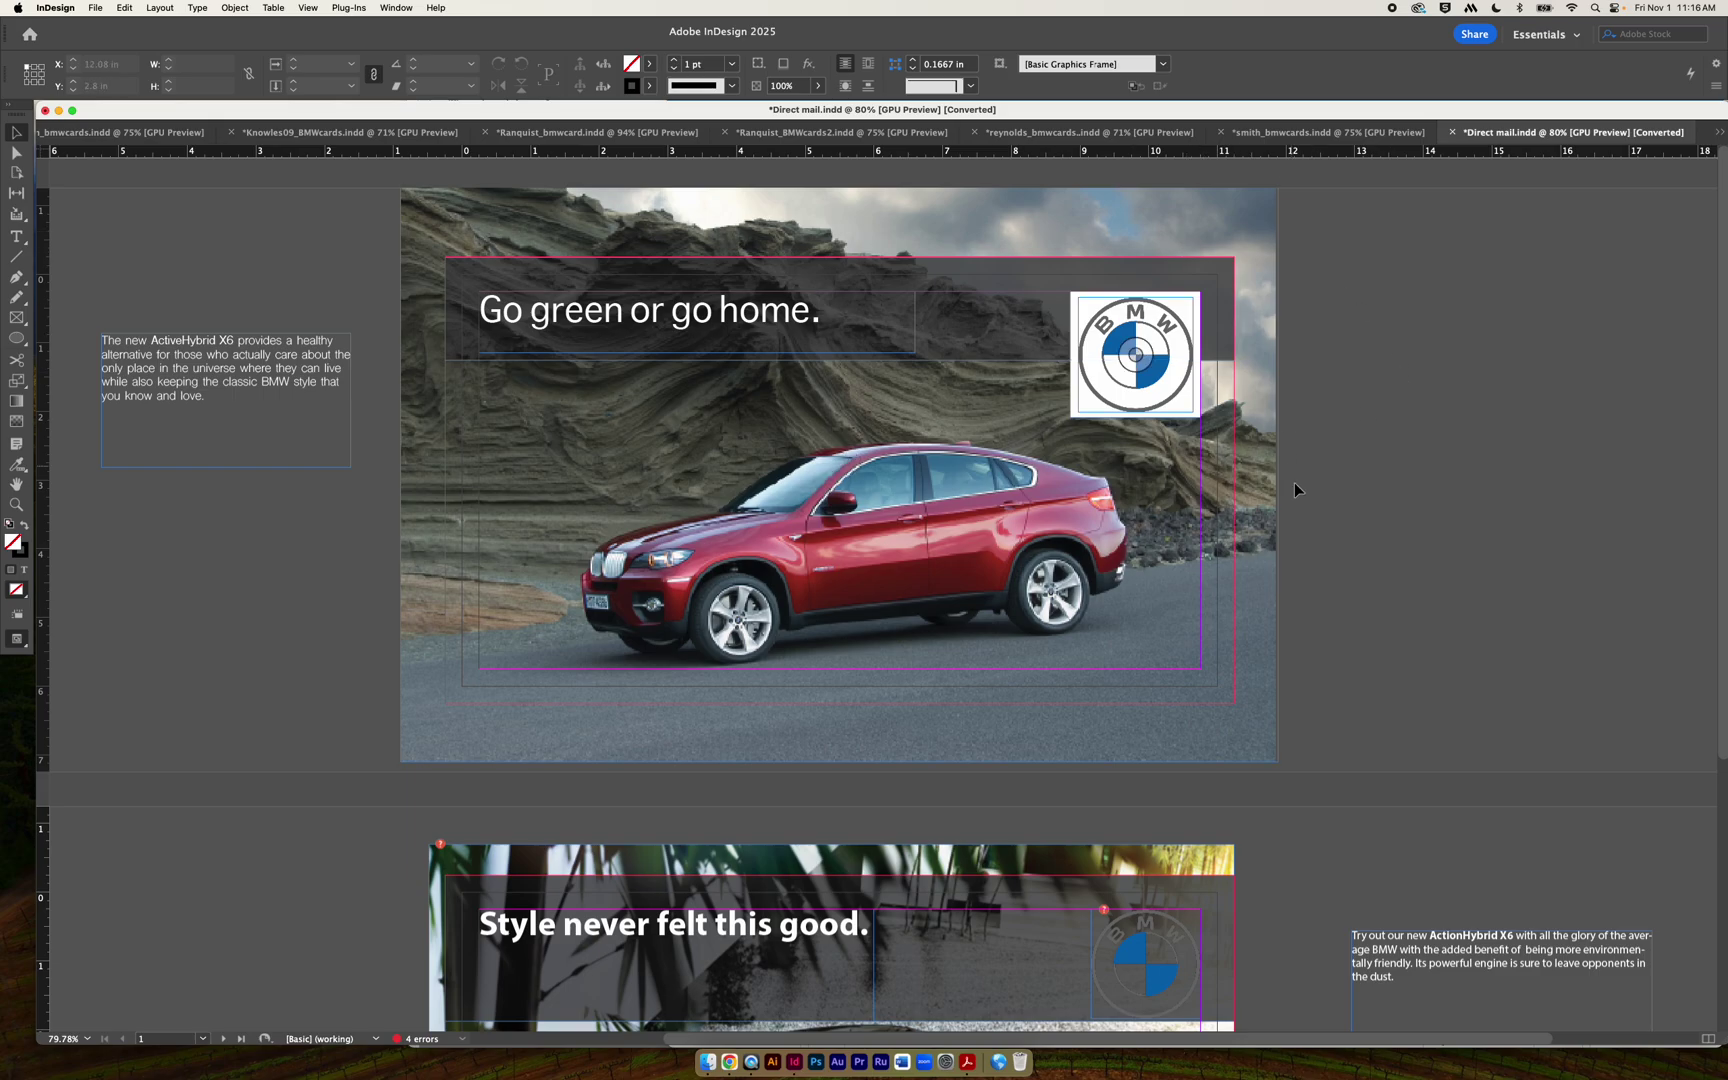
Shorten page 2's translucent dark bar from its lower edge so the BMW logo extends below it, and compare it with page 1.
scroll(1295, 500, "down", 5)
left_click(828, 670)
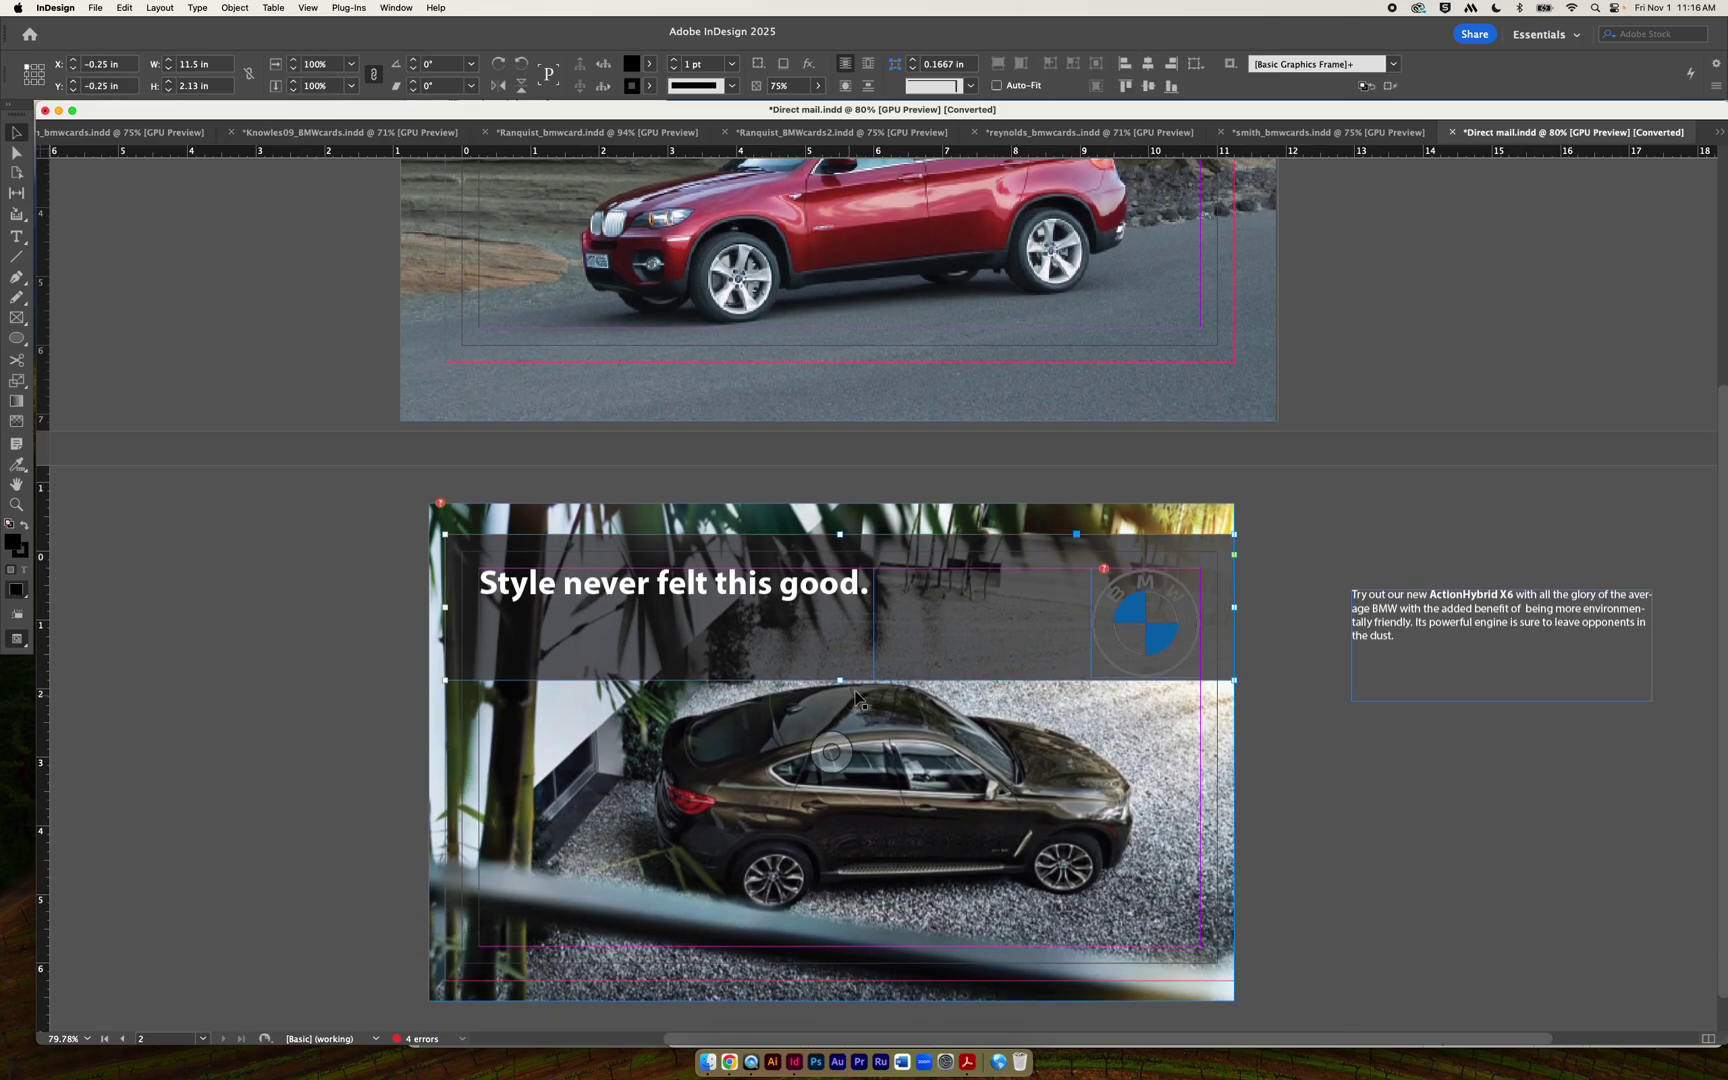
left_click_drag(840, 680, 840, 645)
left_click(1430, 790)
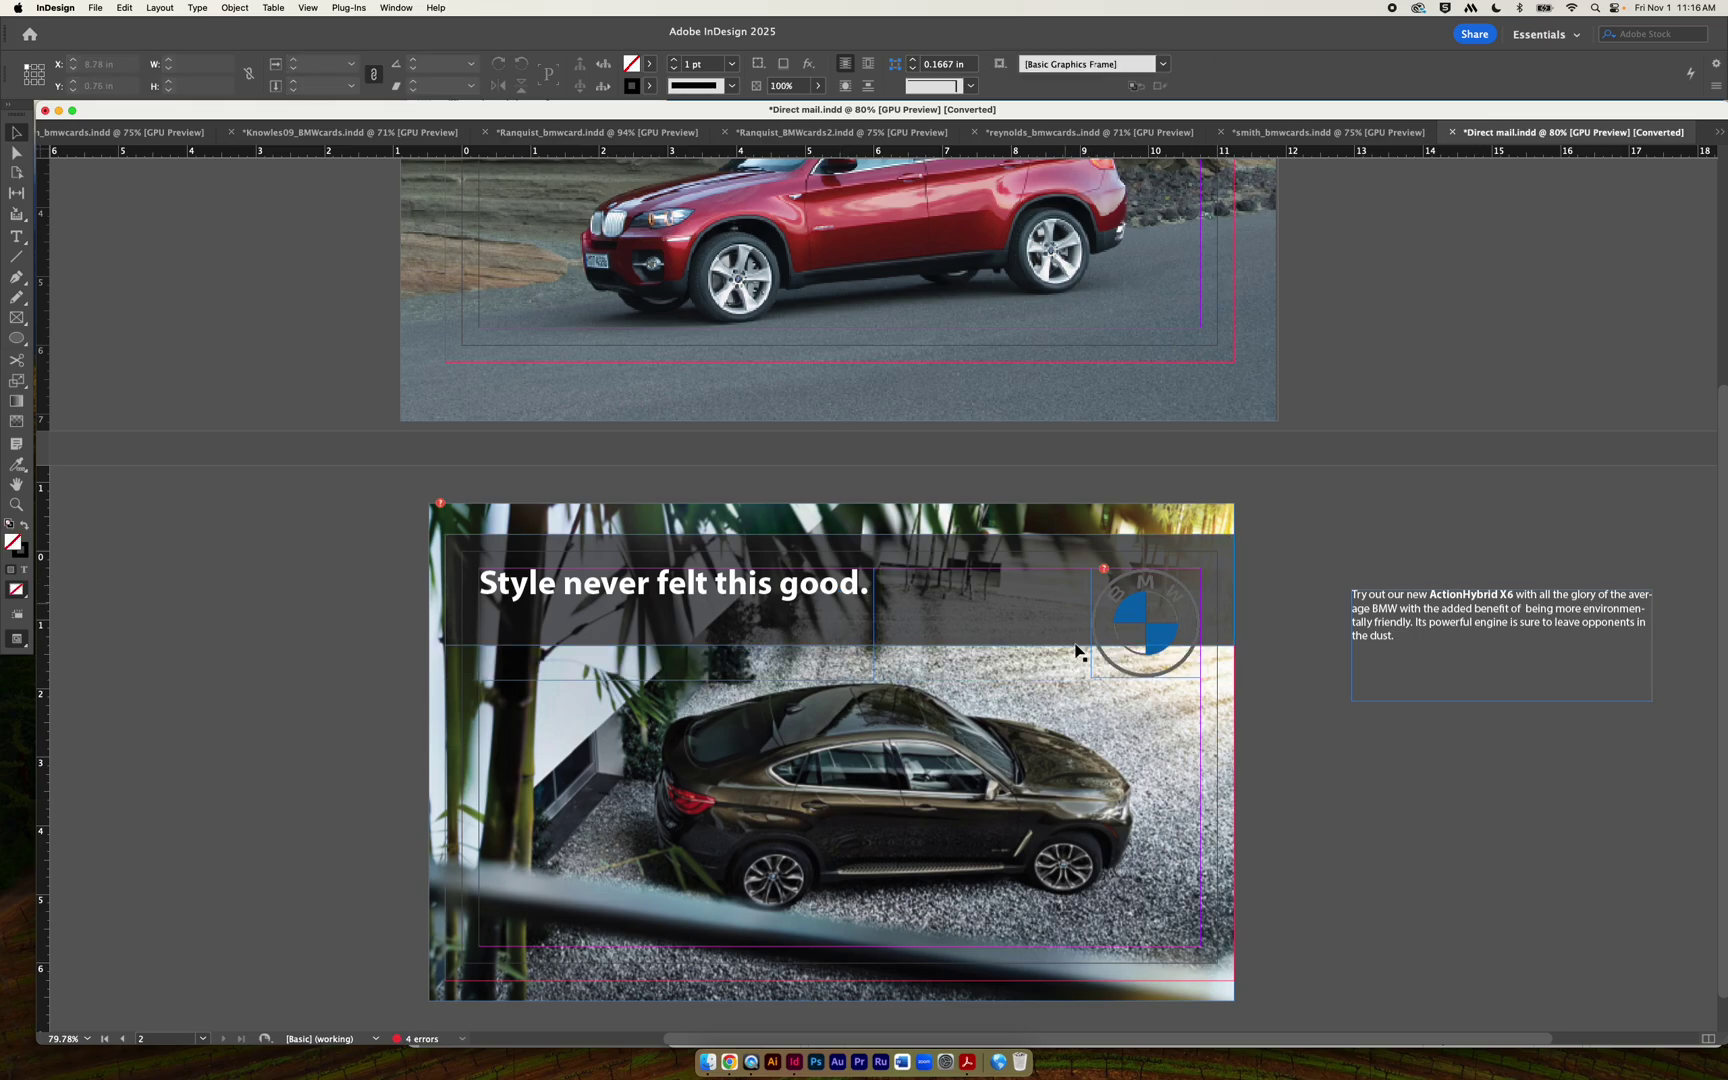
left_click(1392, 782)
scroll(324, 683, "up", 5)
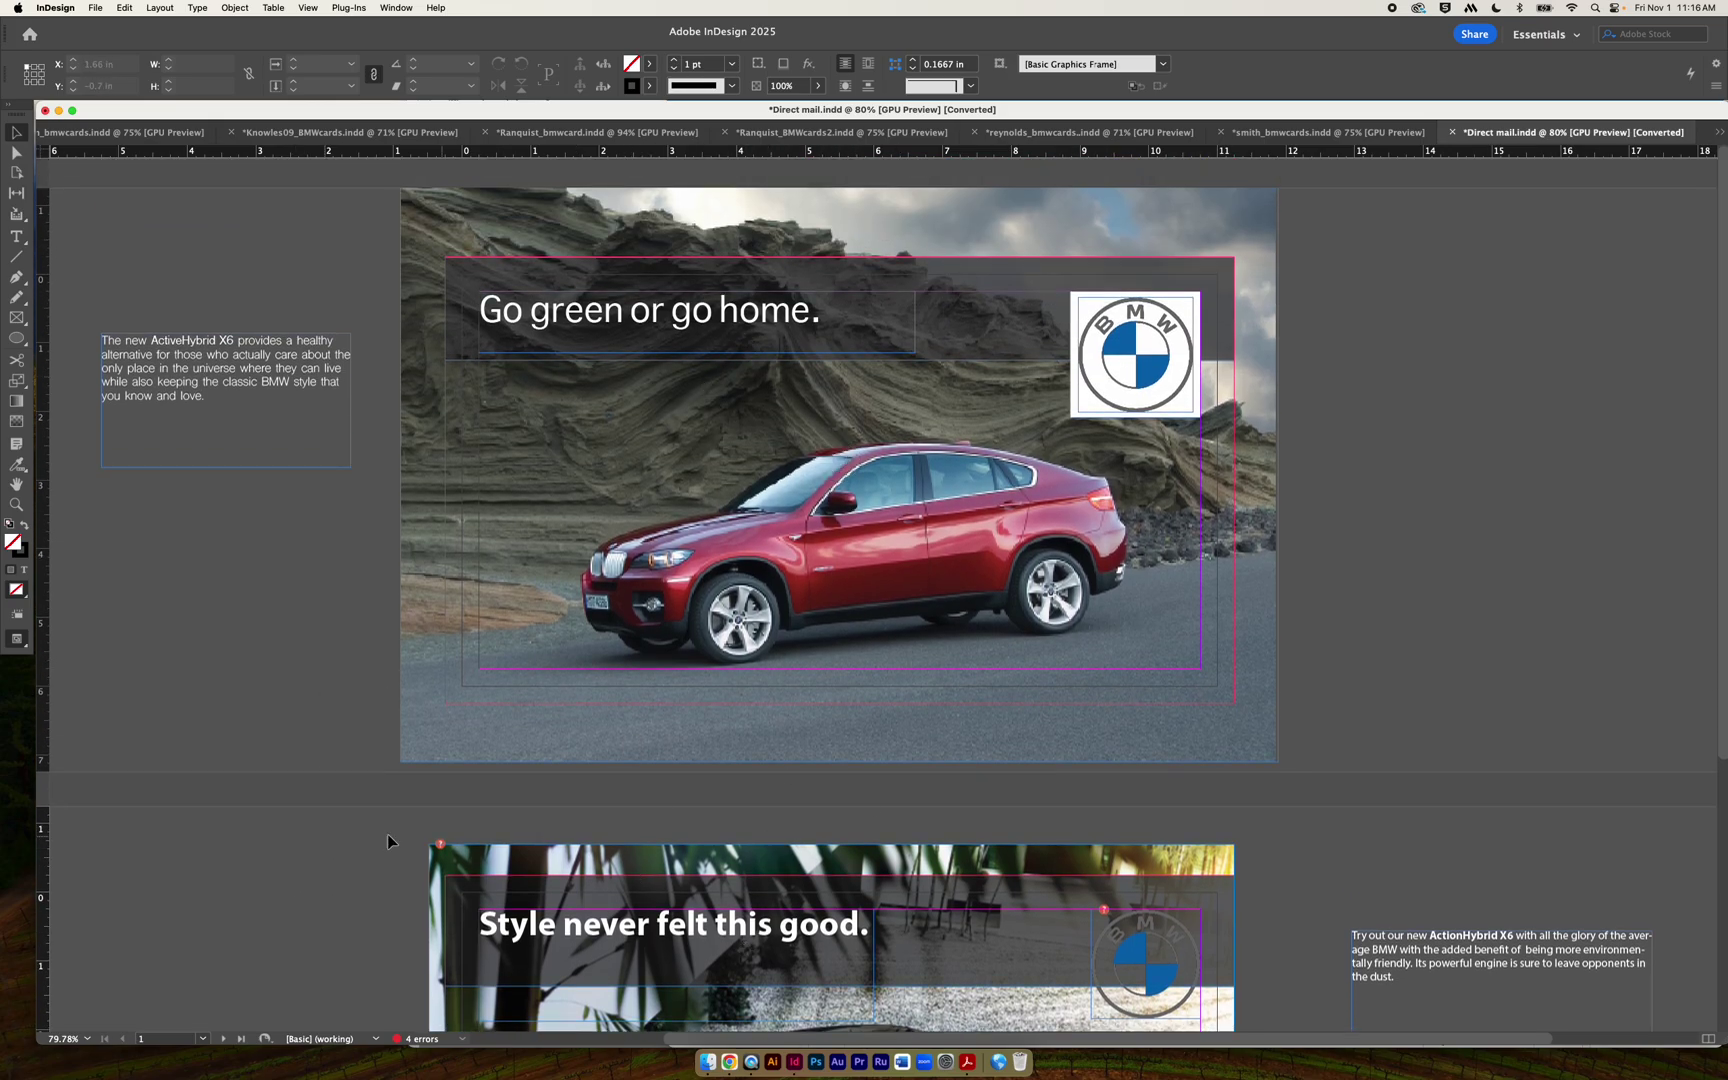
scroll(299, 812, "down", 3)
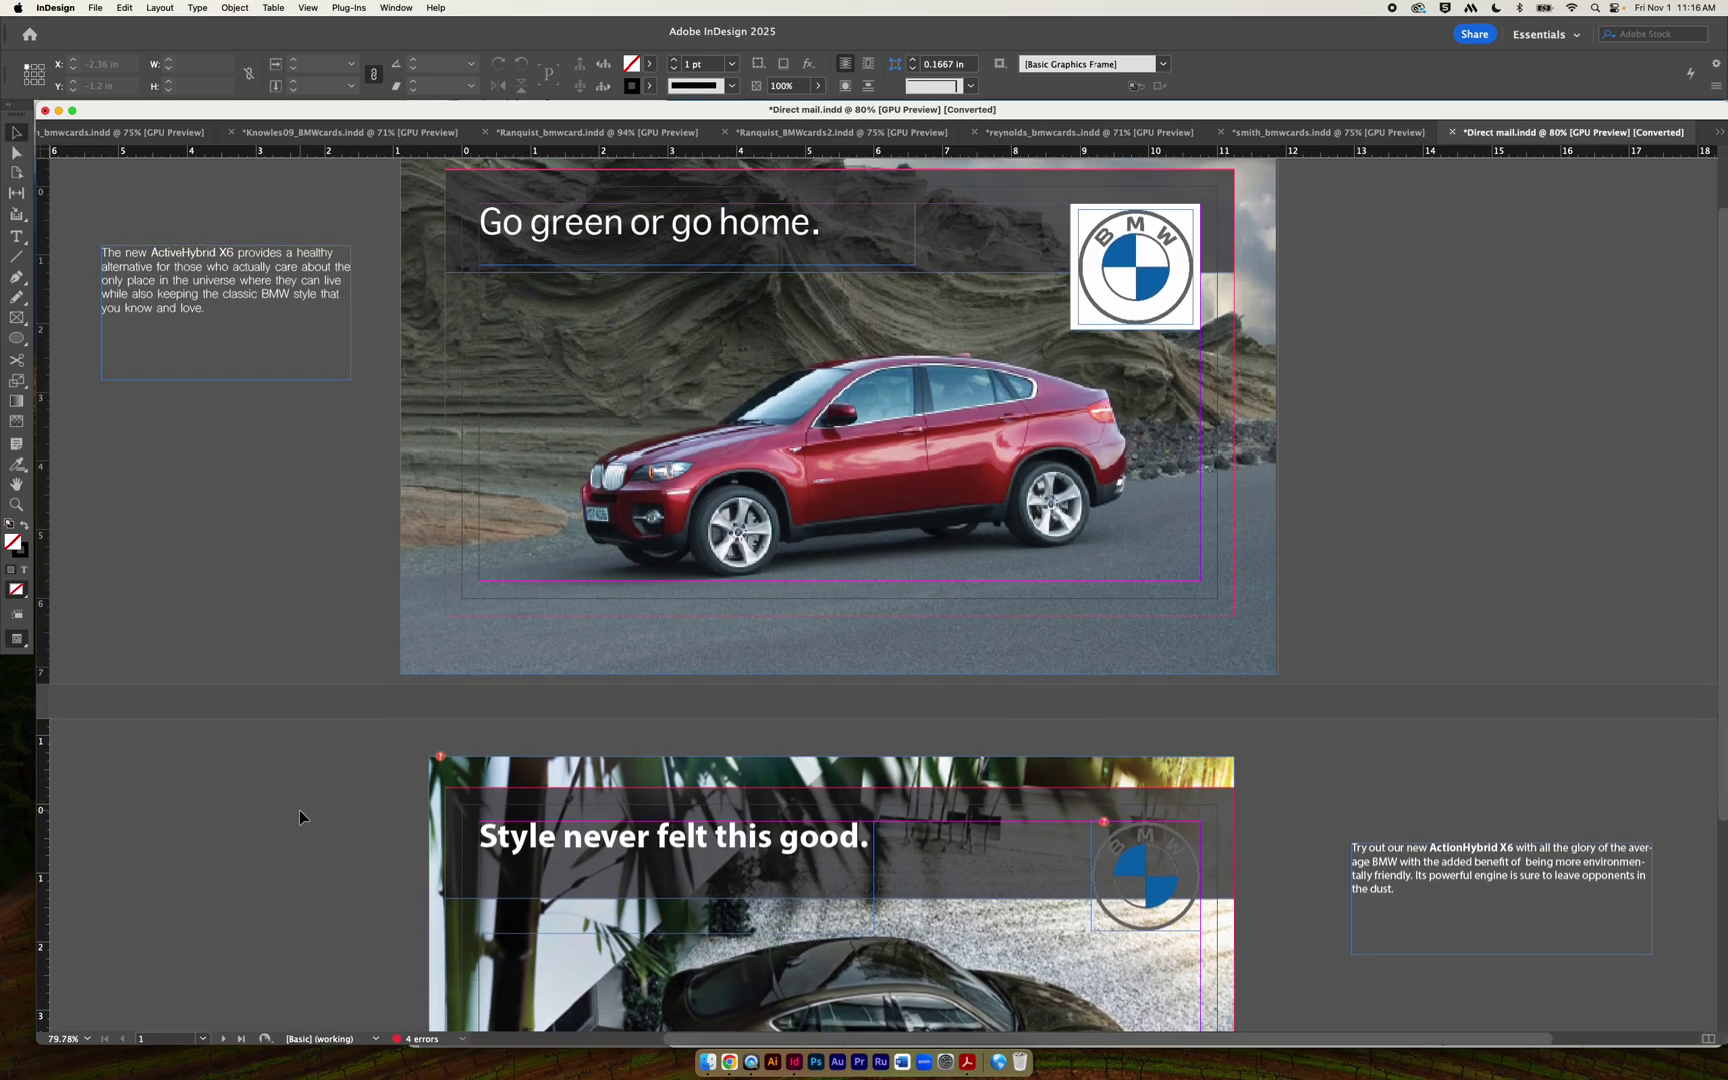
scroll(299, 810, "down", 5)
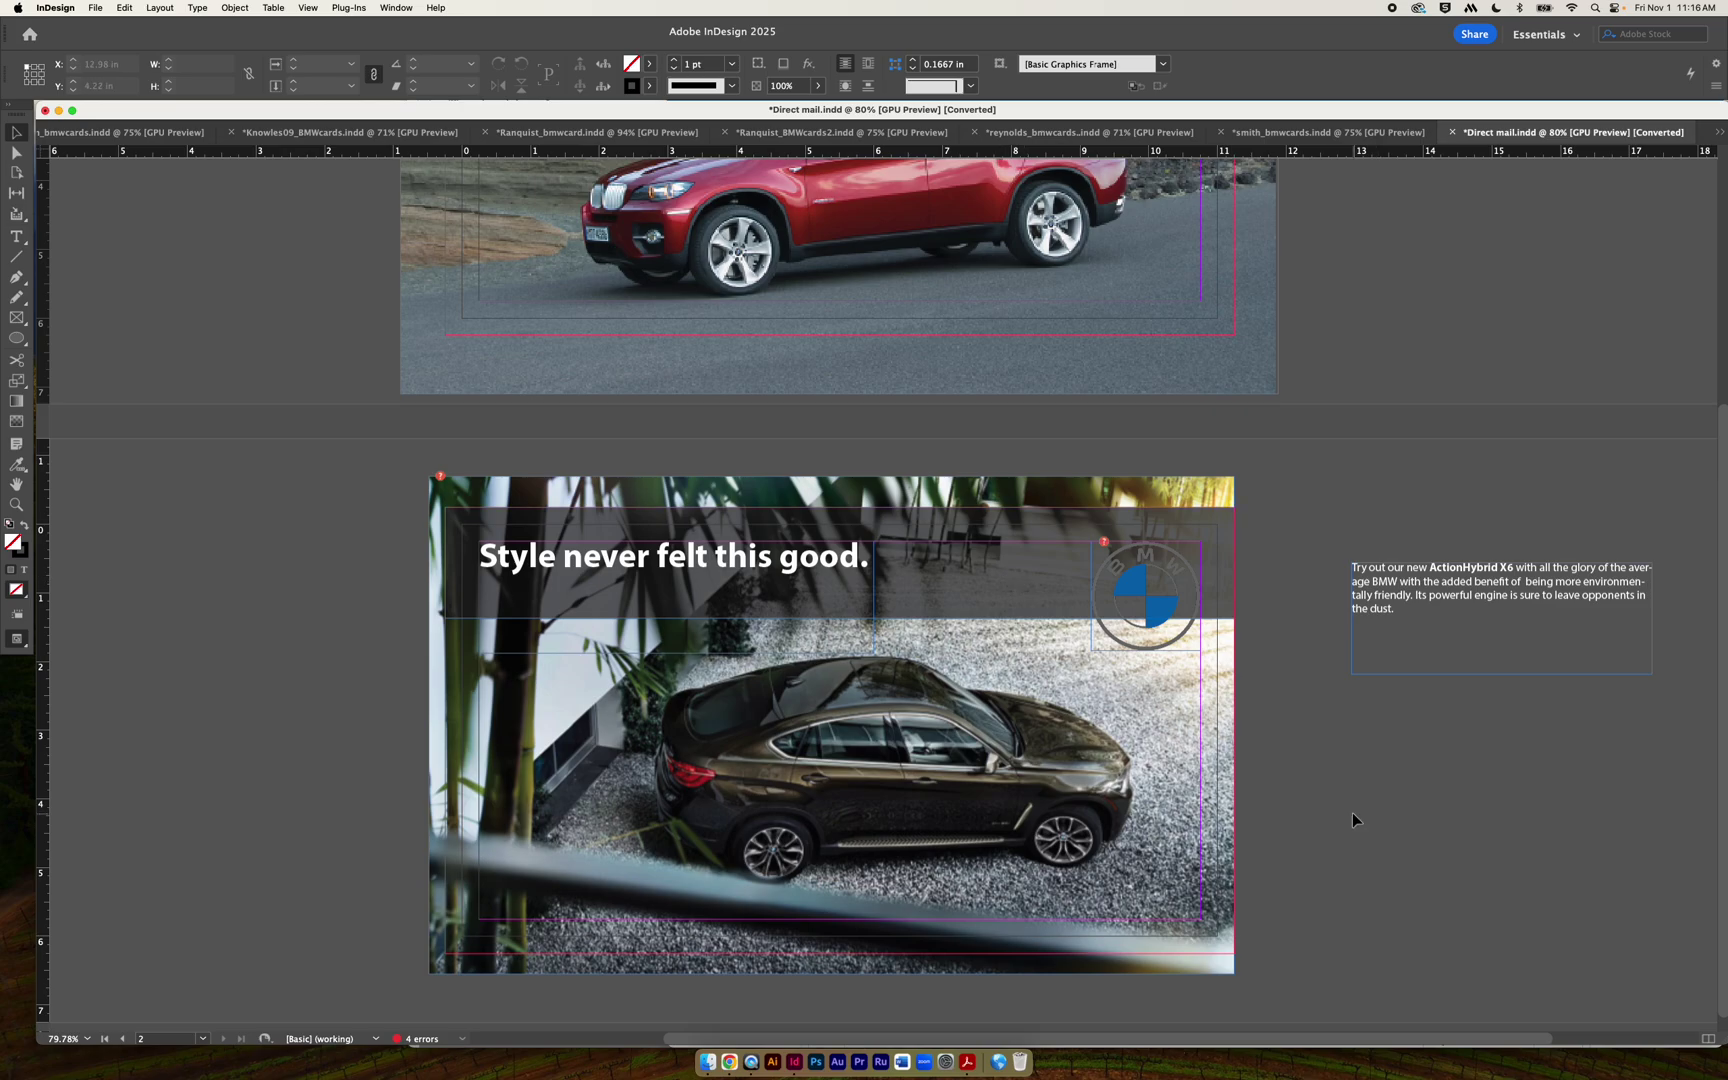
scroll(1351, 811, "up", 8)
scroll(1351, 811, "down", 2)
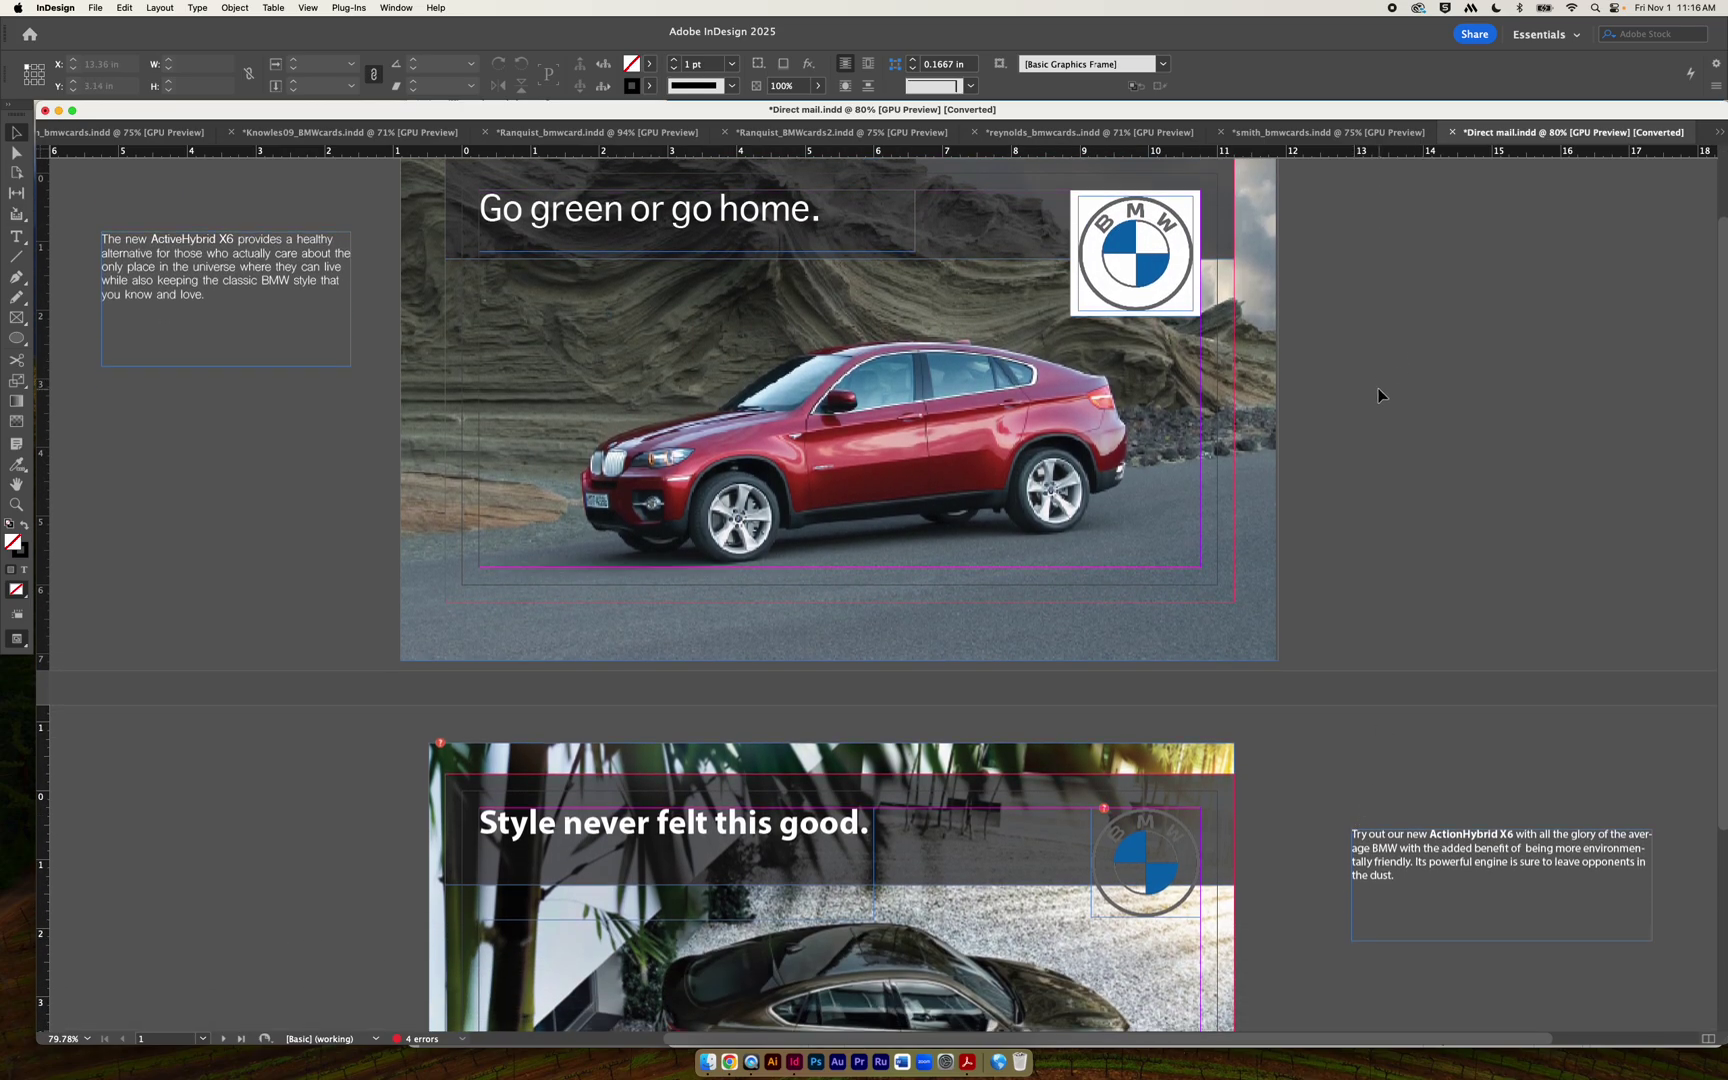
Switch to Acrobat and compare the two open BMW card PDFs, the teal car design and the red car design.
left_click(968, 1063)
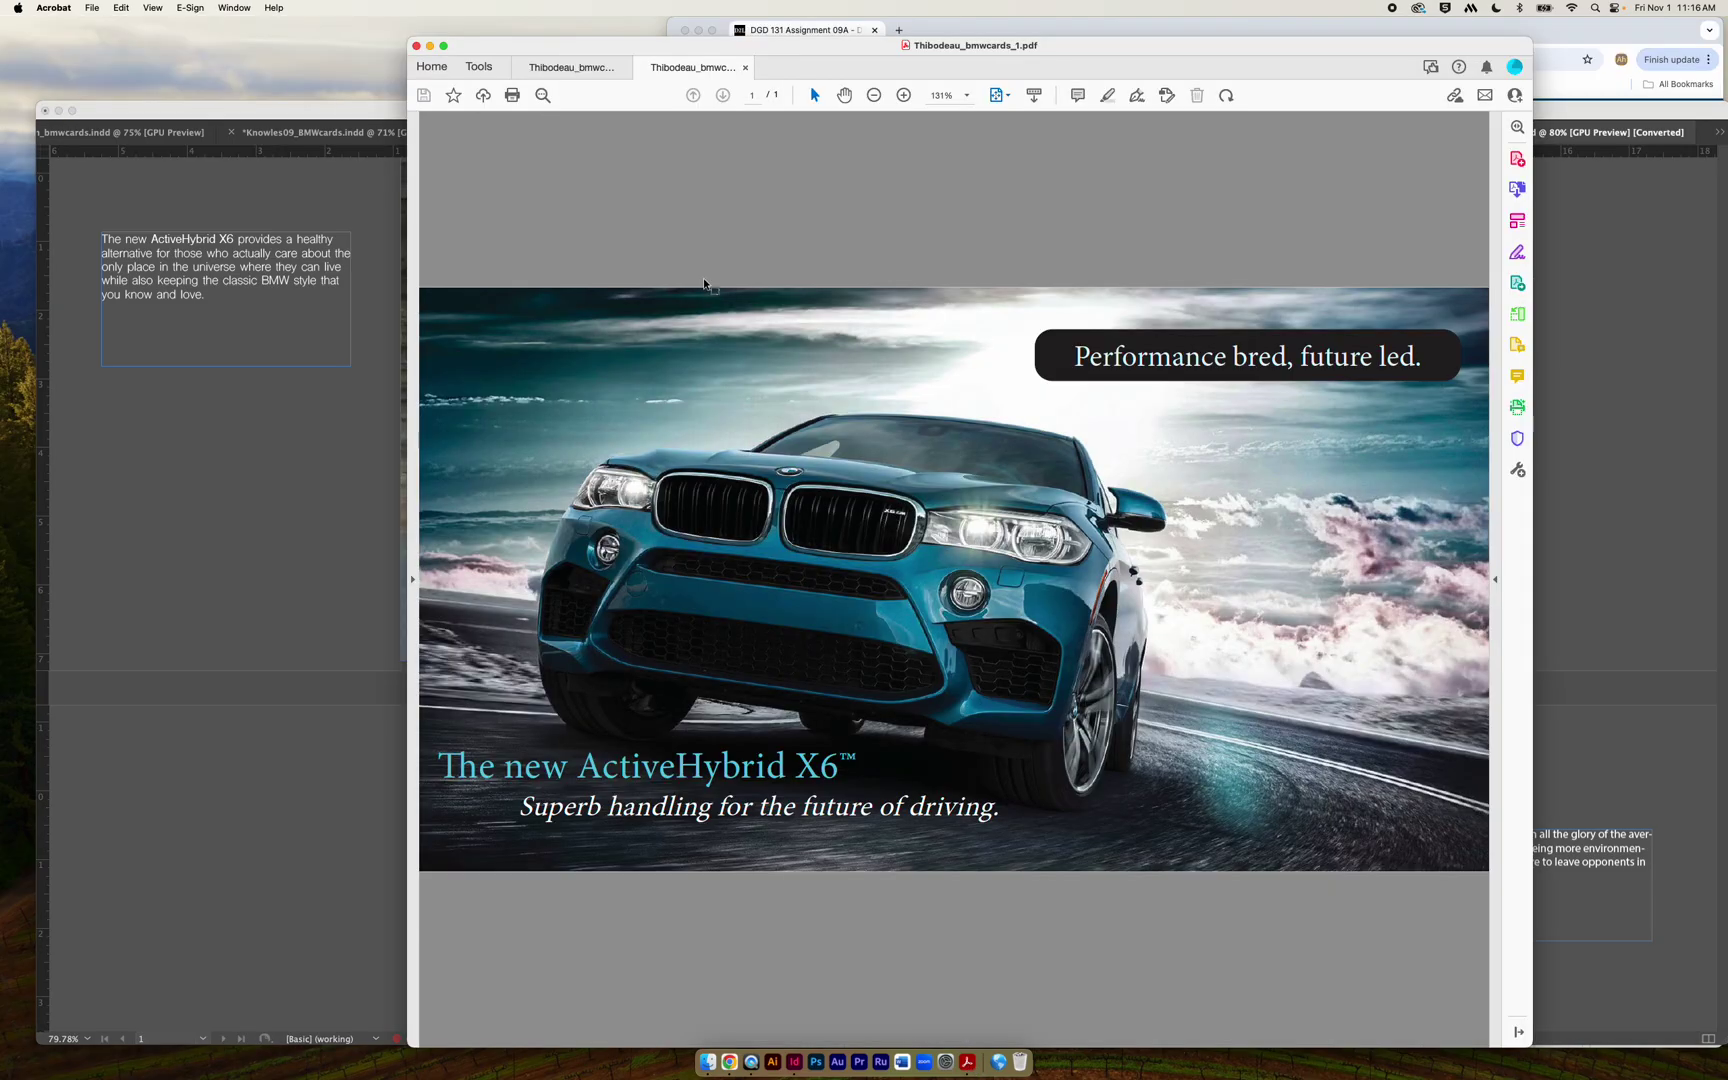
left_click_drag(1093, 56, 998, 19)
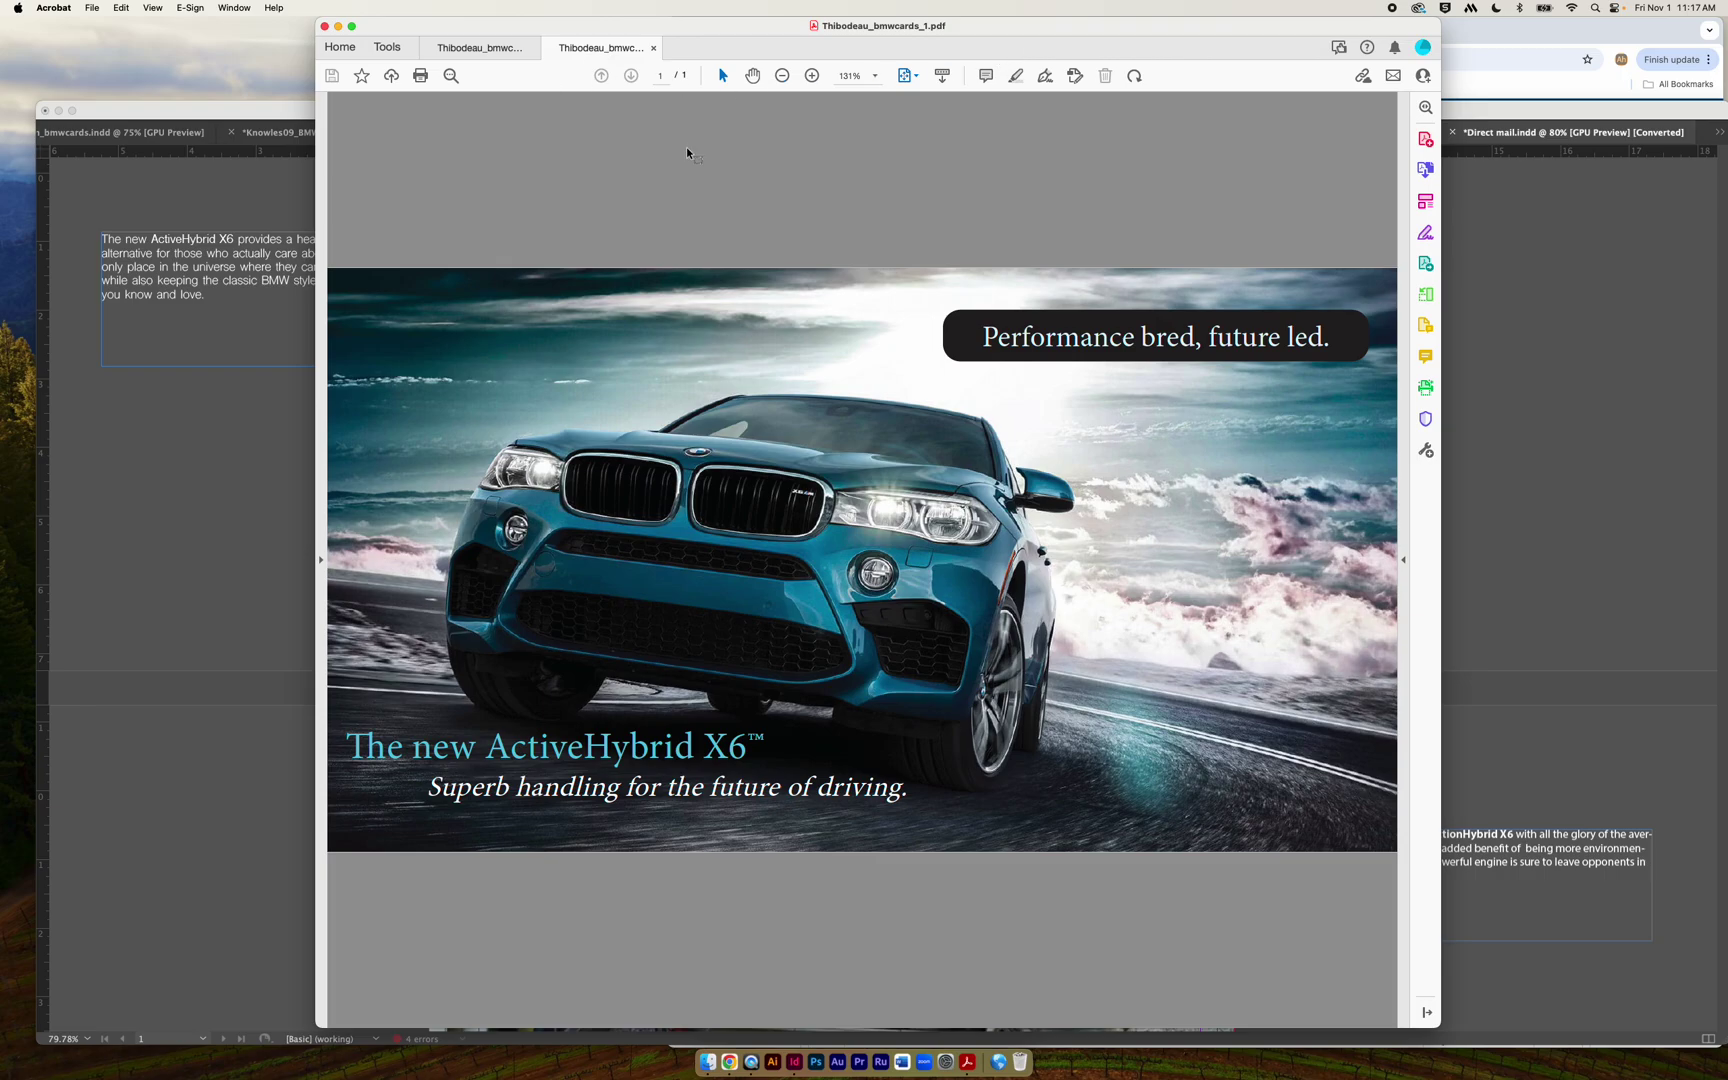
left_click(512, 50)
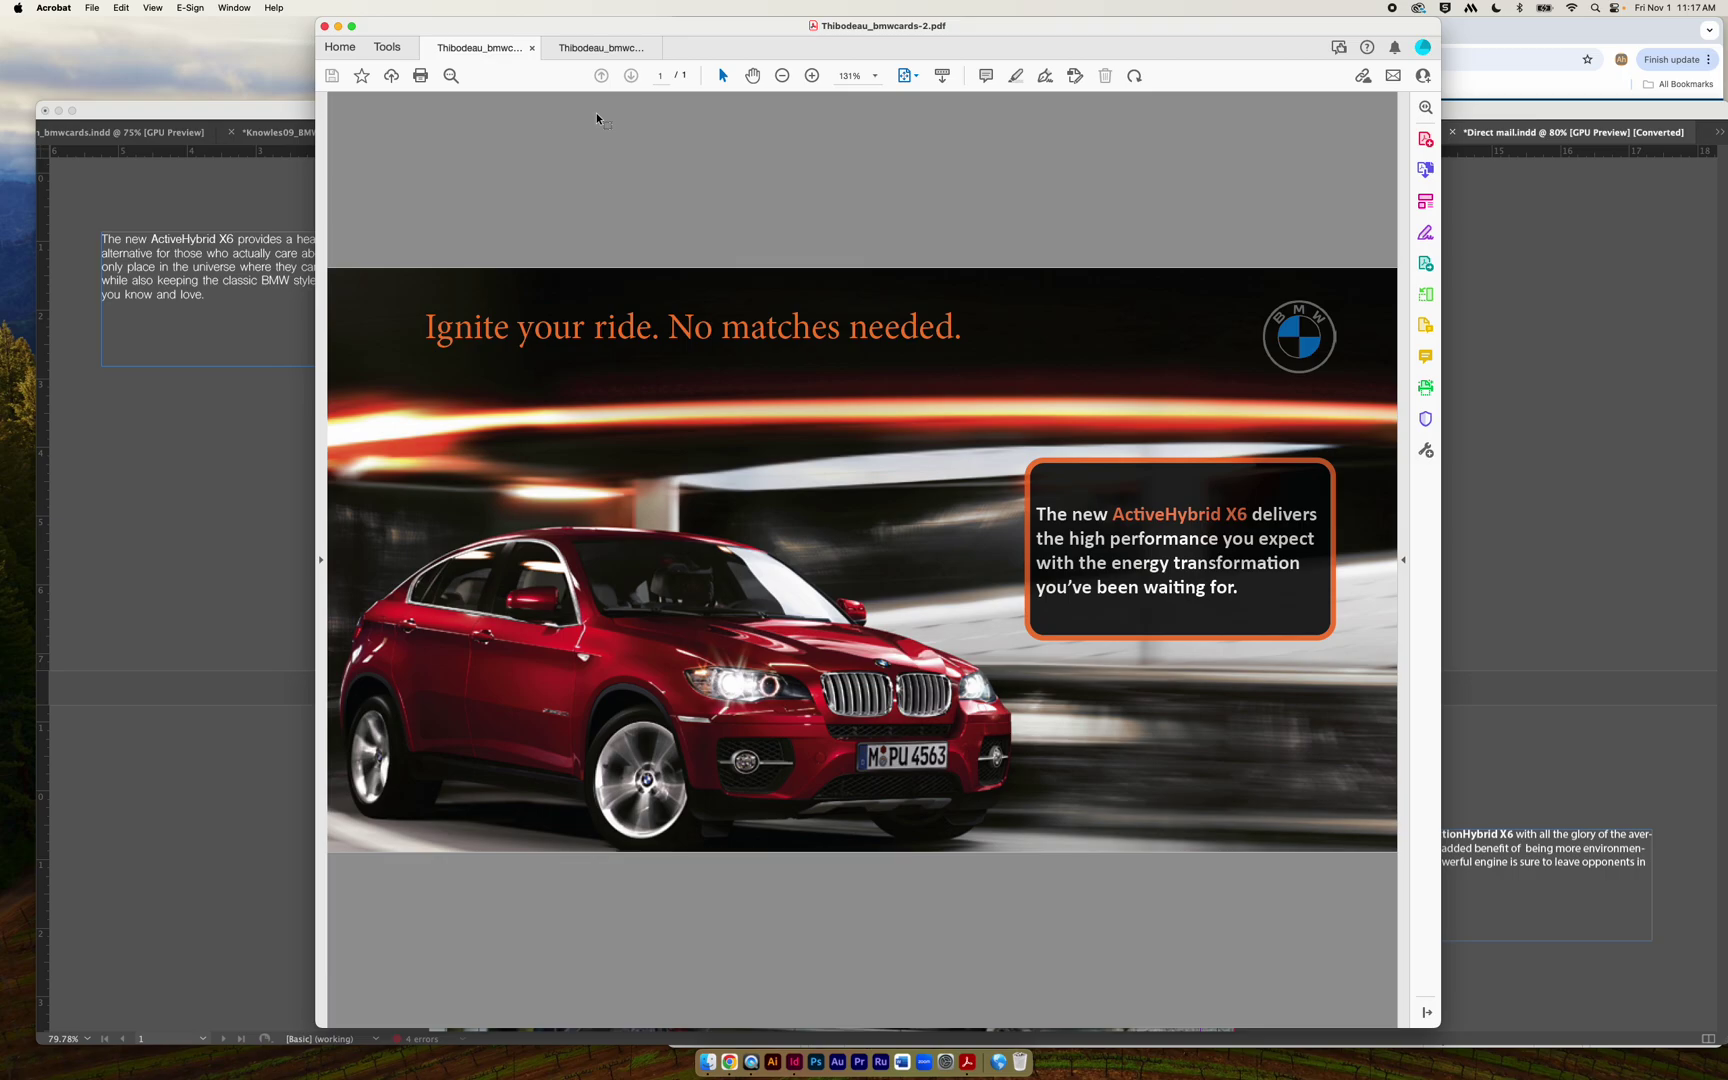
left_click(587, 50)
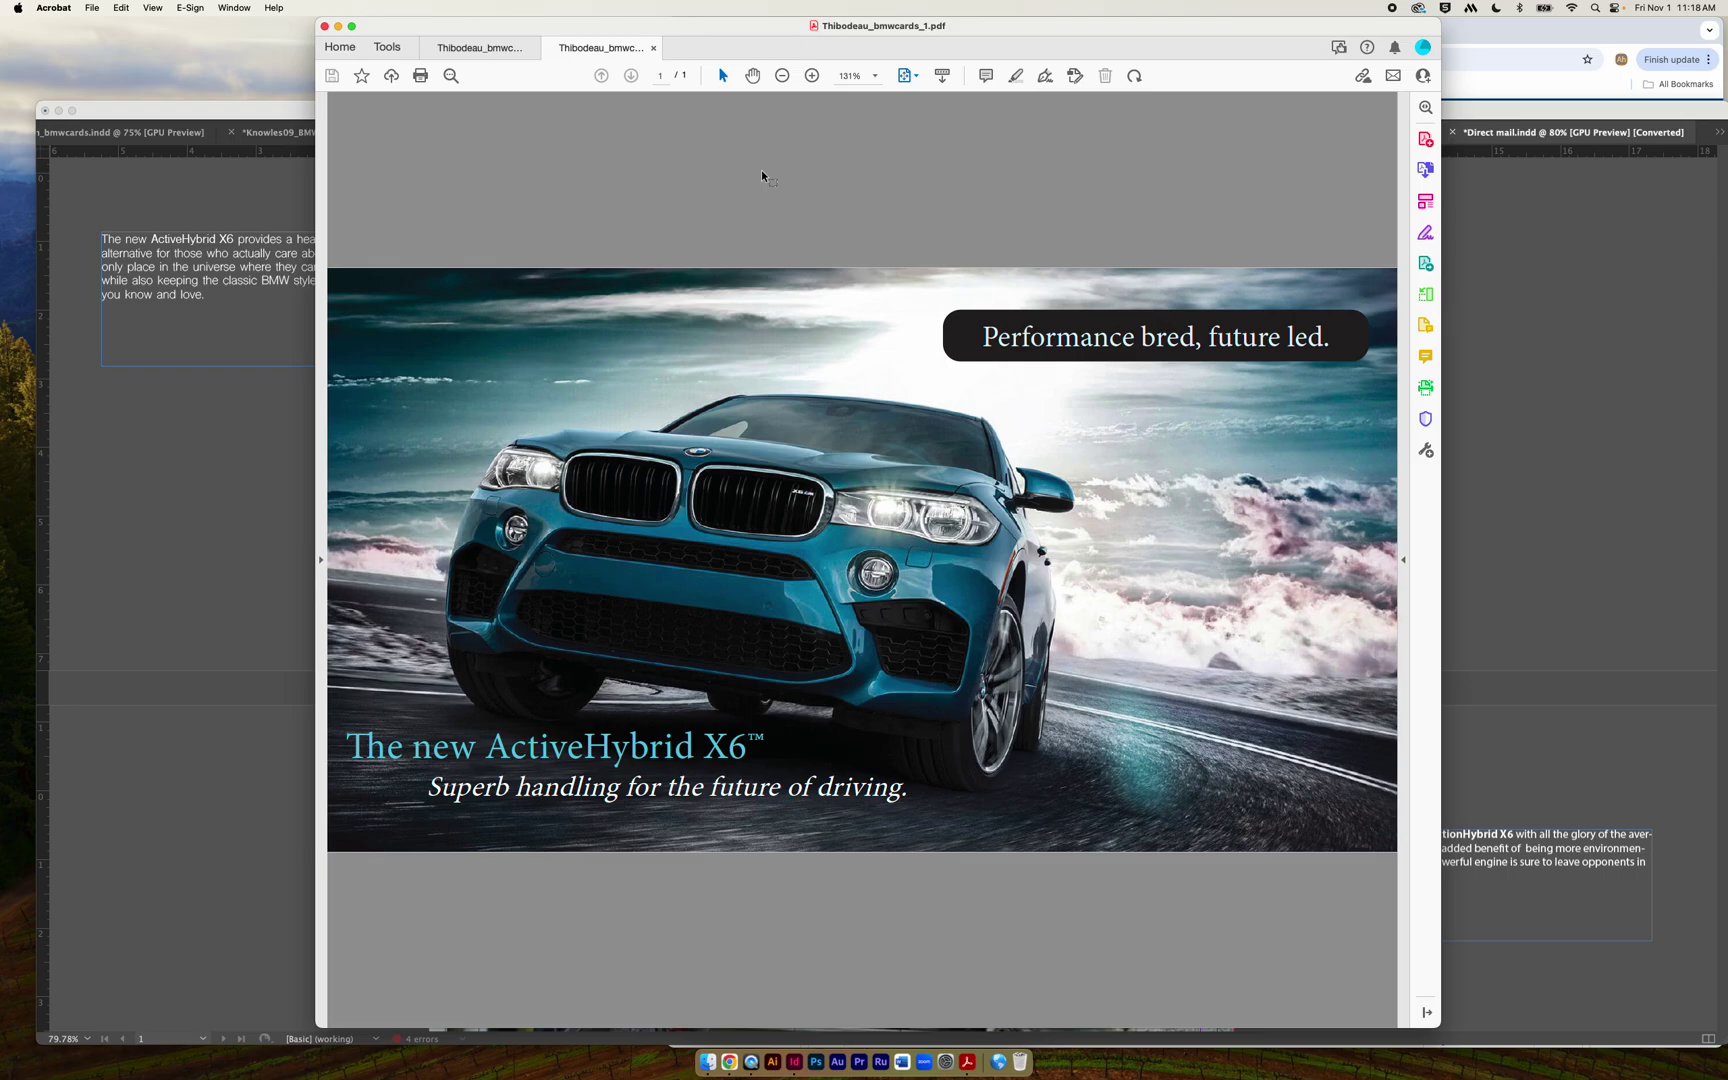
left_click(508, 54)
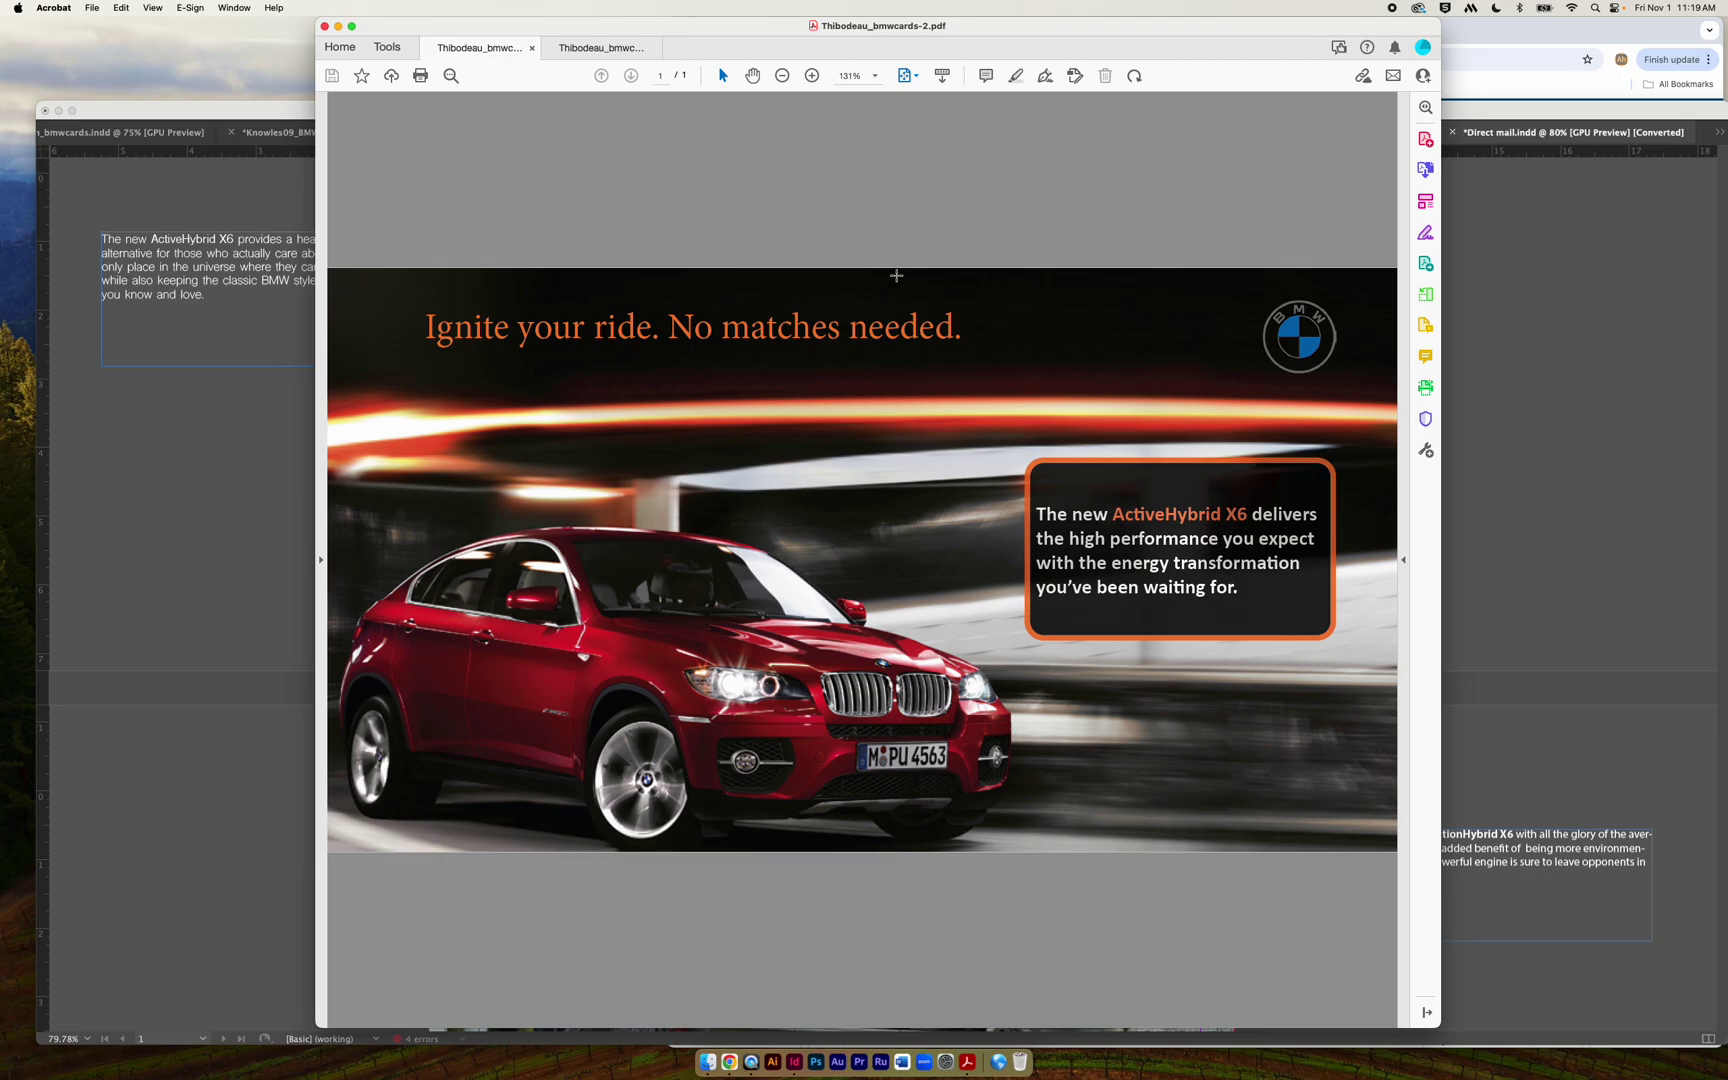
left_click(606, 50)
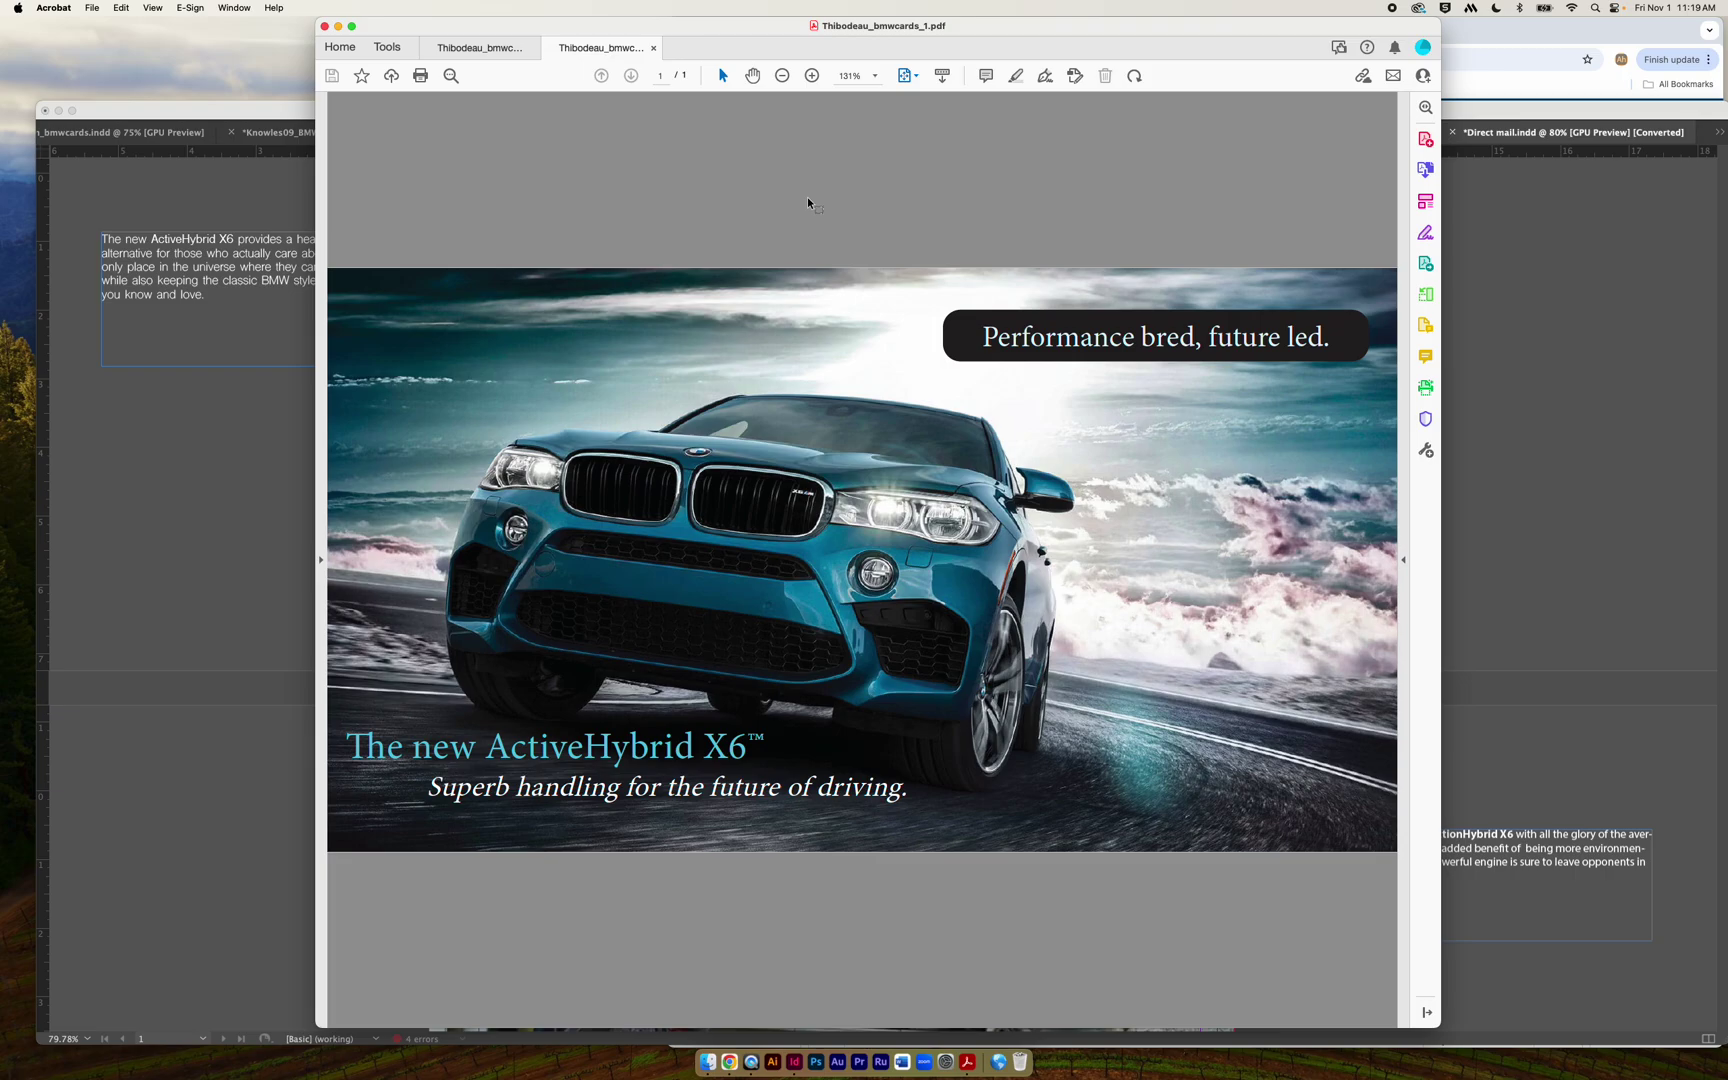
left_click(480, 50)
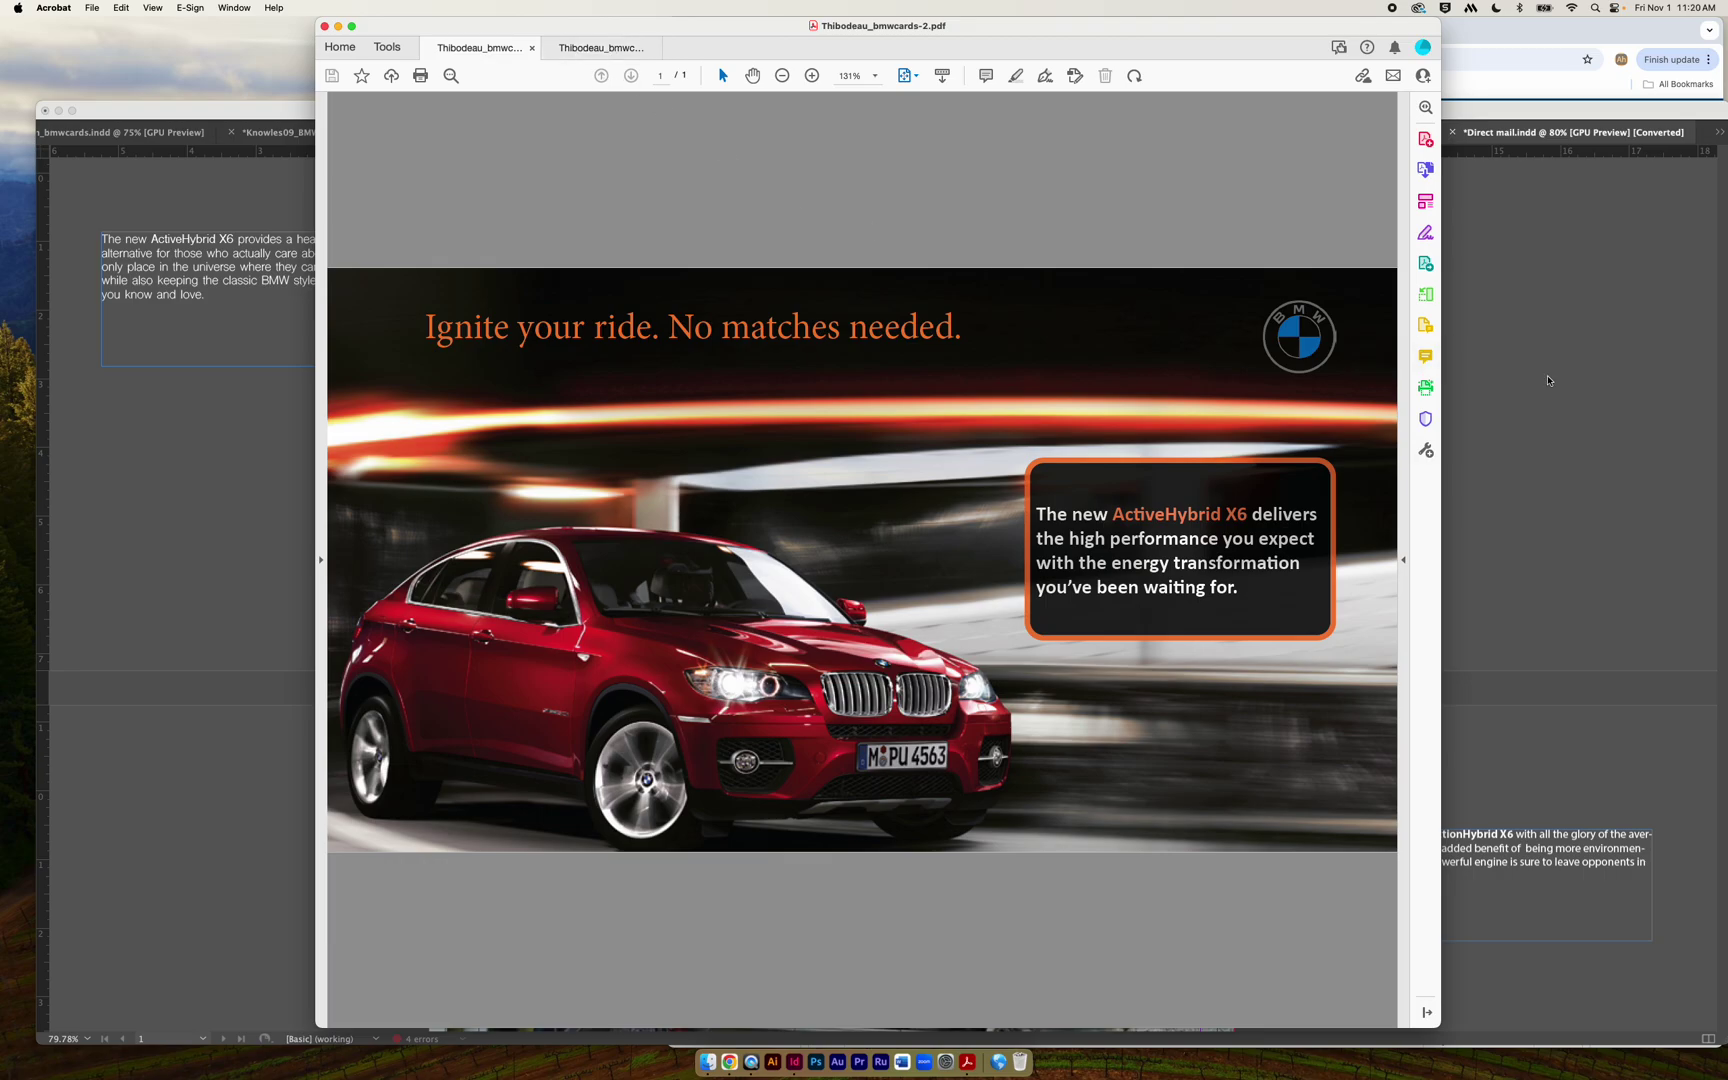
Switch back to InDesign, bring up Thrift_BMWCARDS-Revised.indd and review the layouts of both its cards.
left_click(1547, 381)
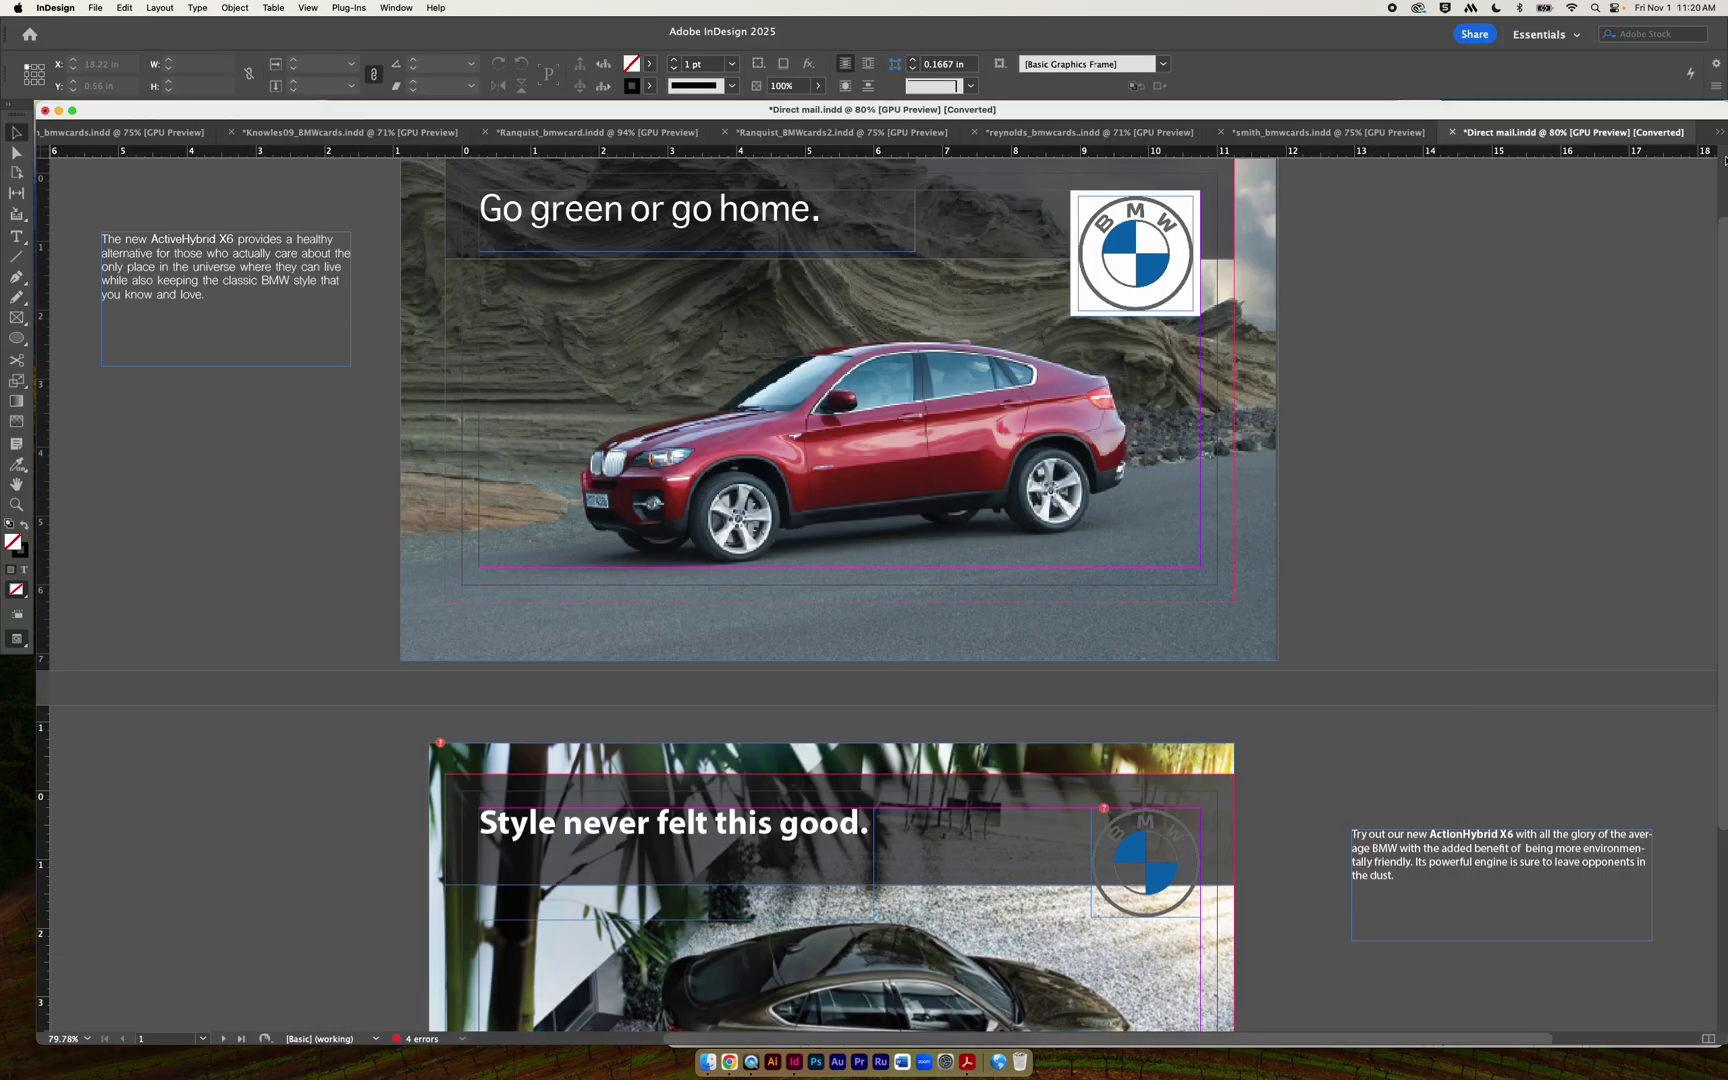
left_click(1719, 132)
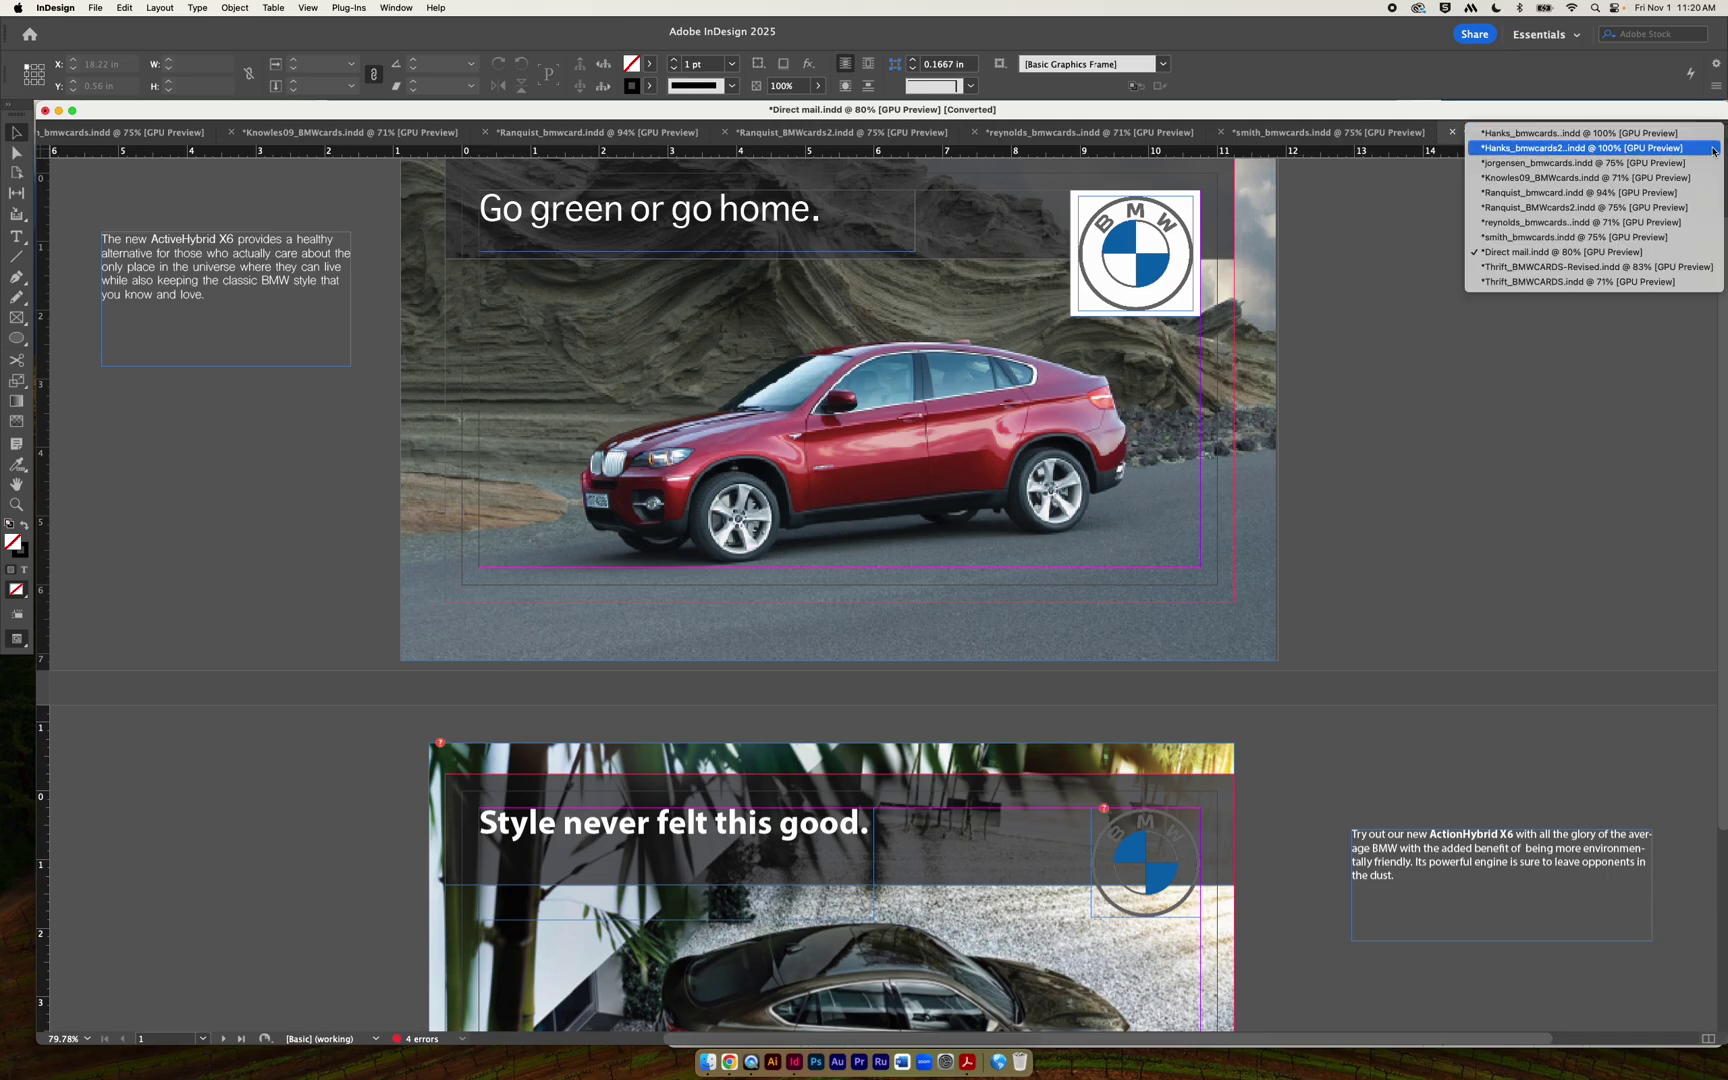
left_click(1662, 270)
scroll(1262, 367, "right", 3)
scroll(1262, 367, "up", 2)
scroll(1262, 367, "down", 2)
scroll(1262, 367, "down", 1)
scroll(1258, 363, "down", 5)
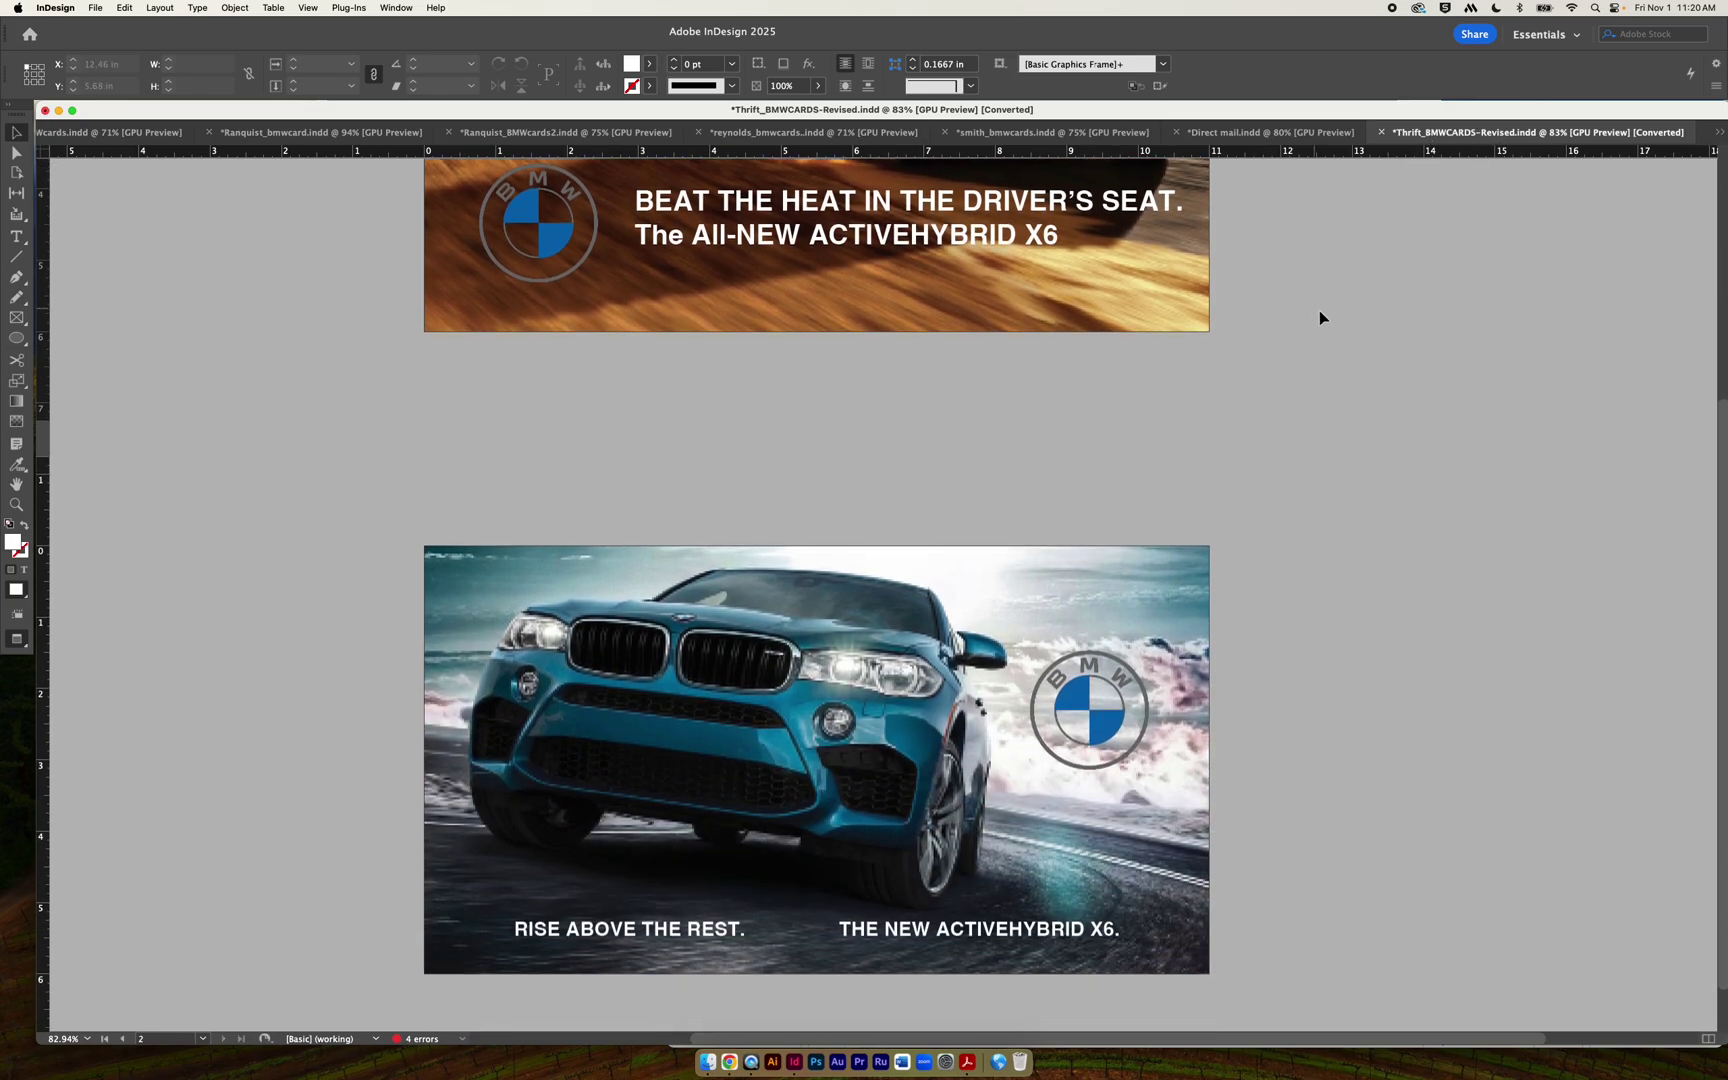
scroll(1307, 309, "up", 7)
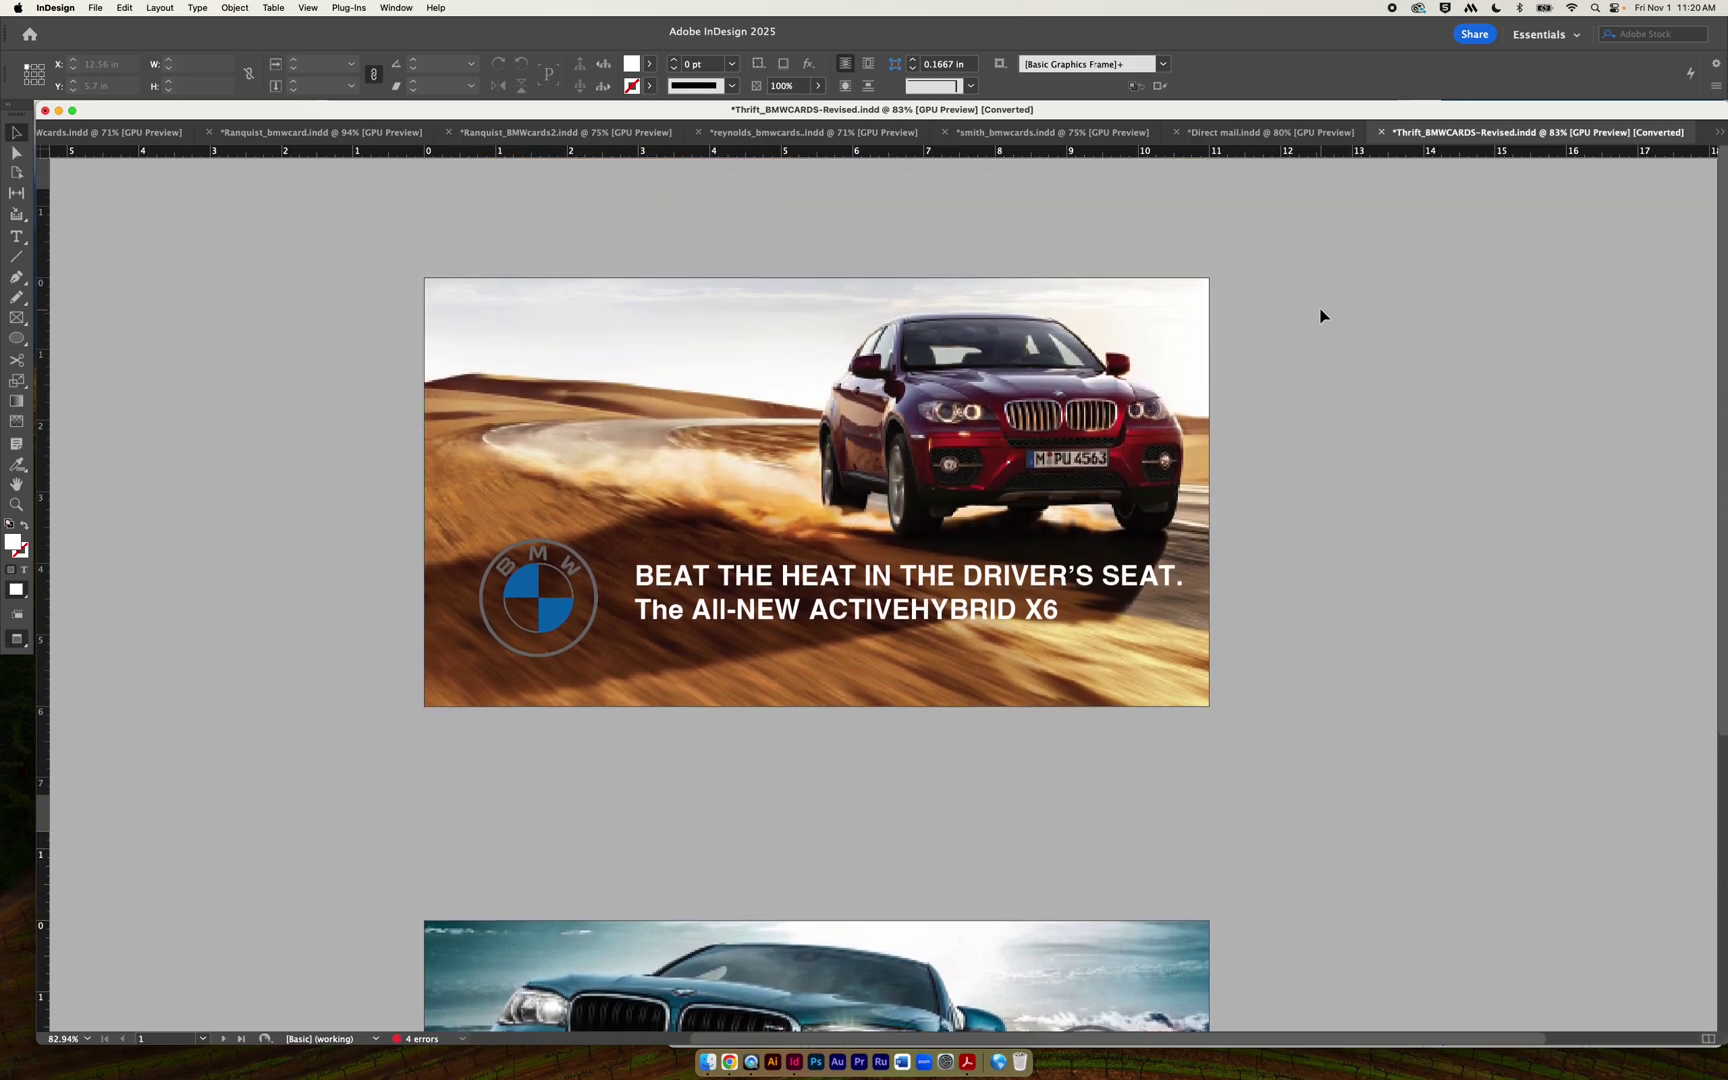
scroll(1320, 316, "down", 8)
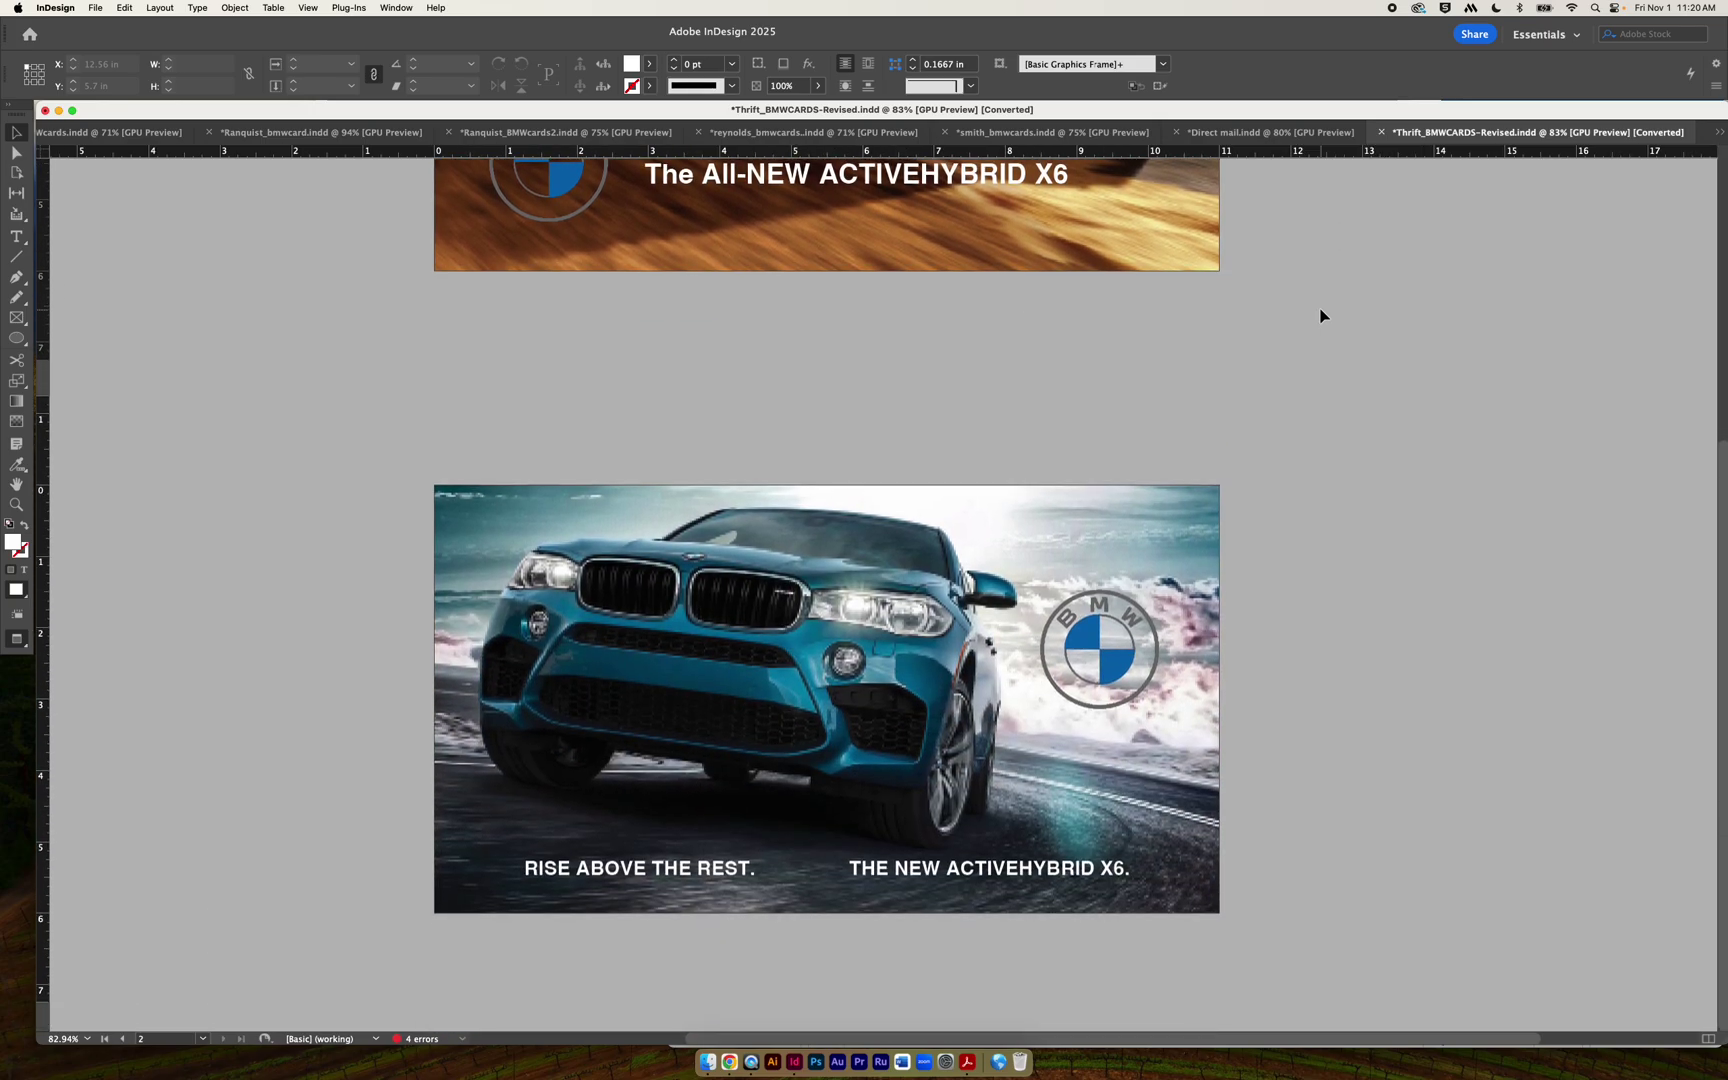
Bring up Thrift_BMWCARDS.indd and display it in Preview screen mode.
left_click(1719, 134)
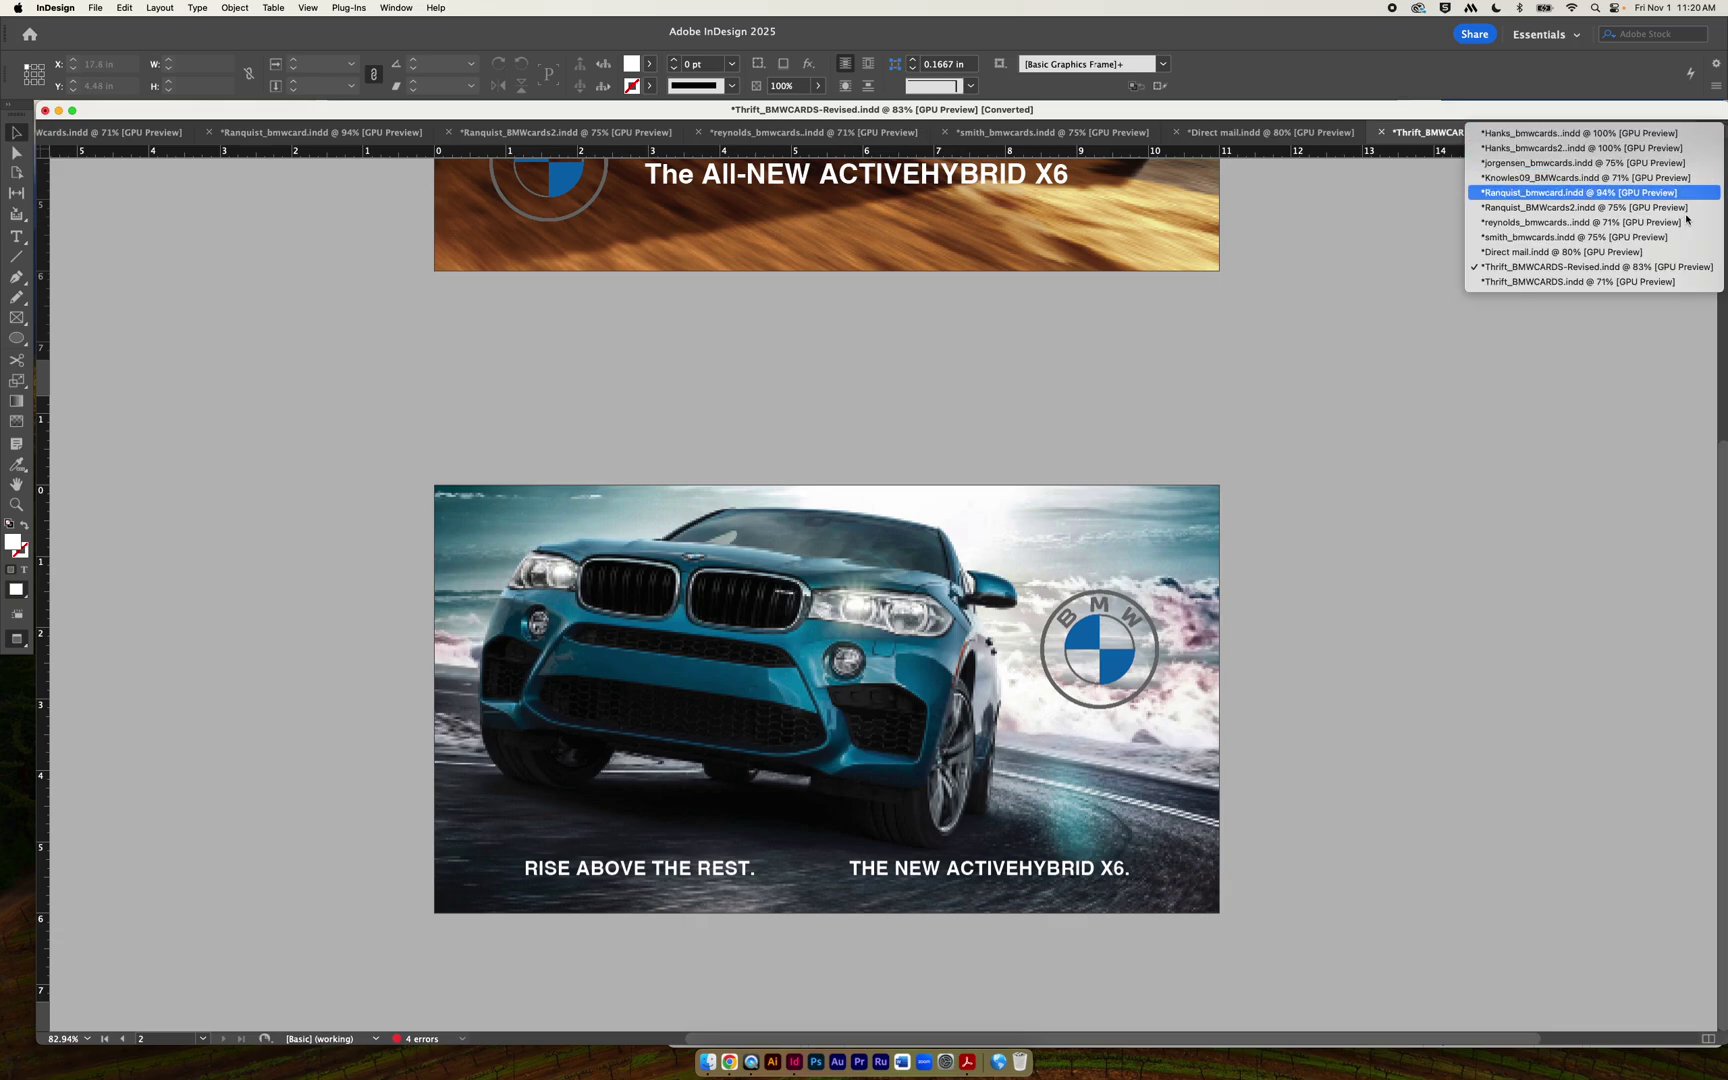
left_click(1600, 283)
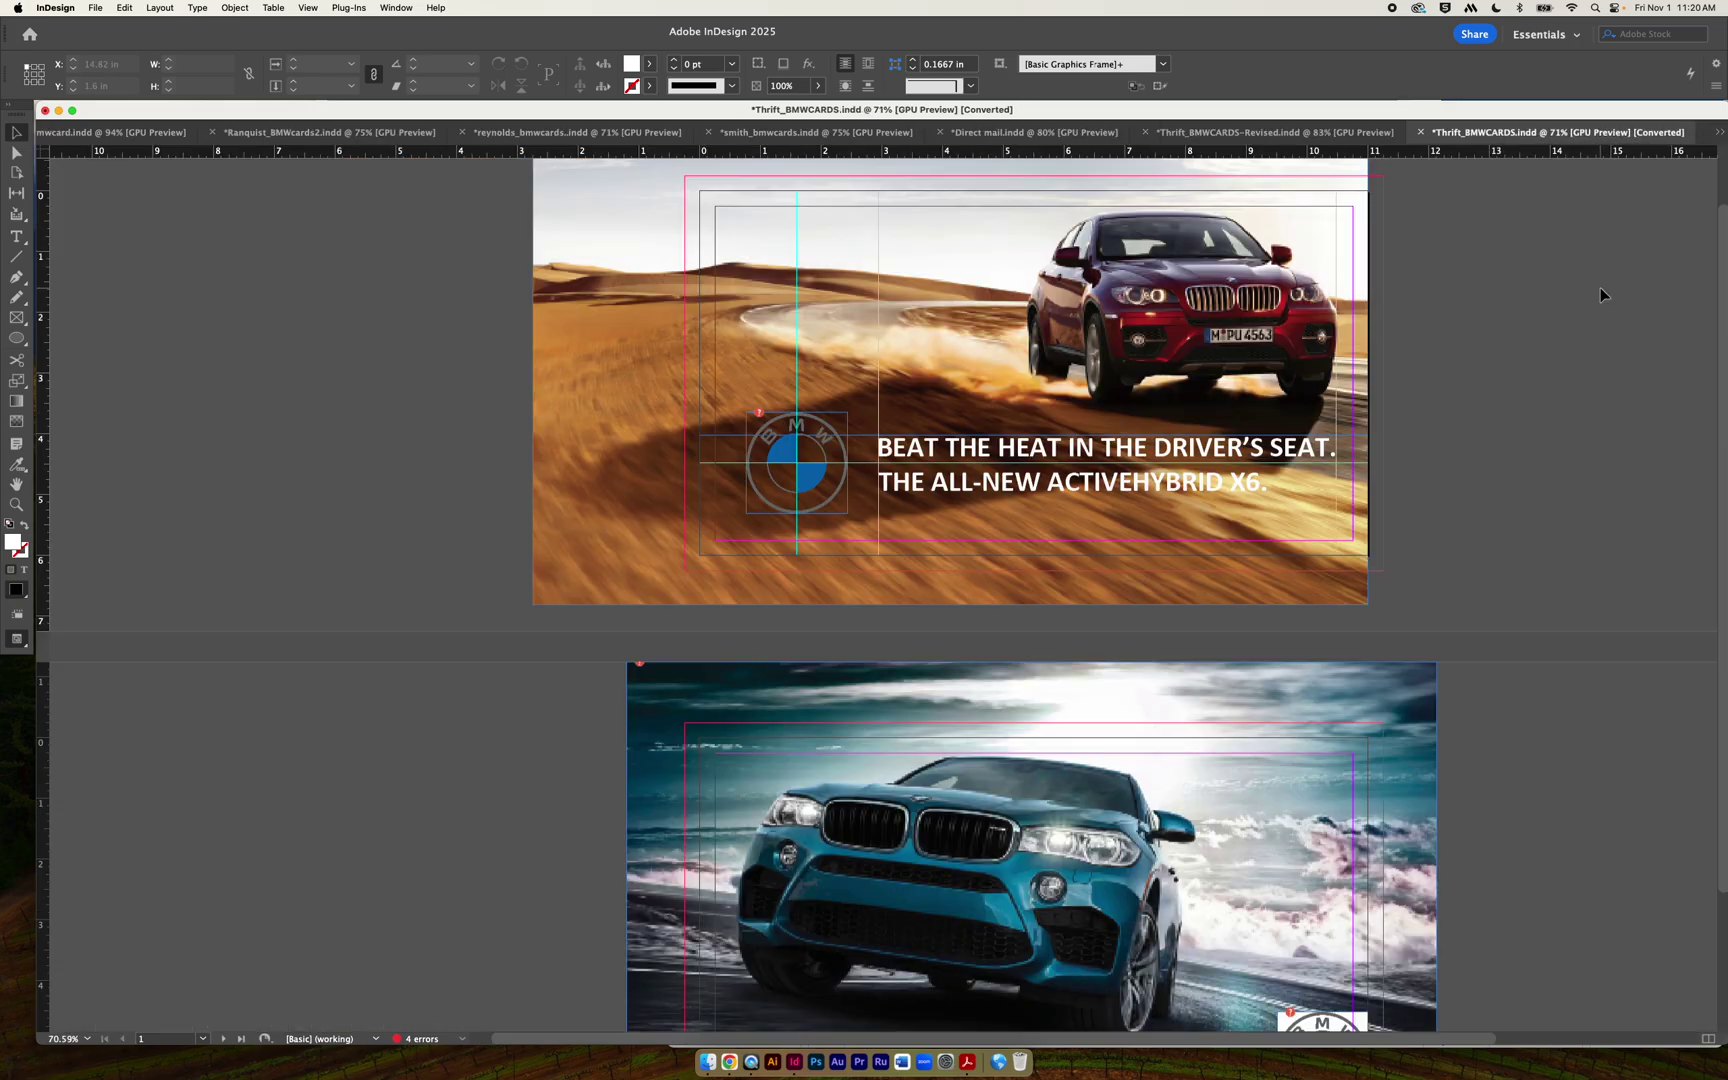
scroll(1490, 407, "right", 3)
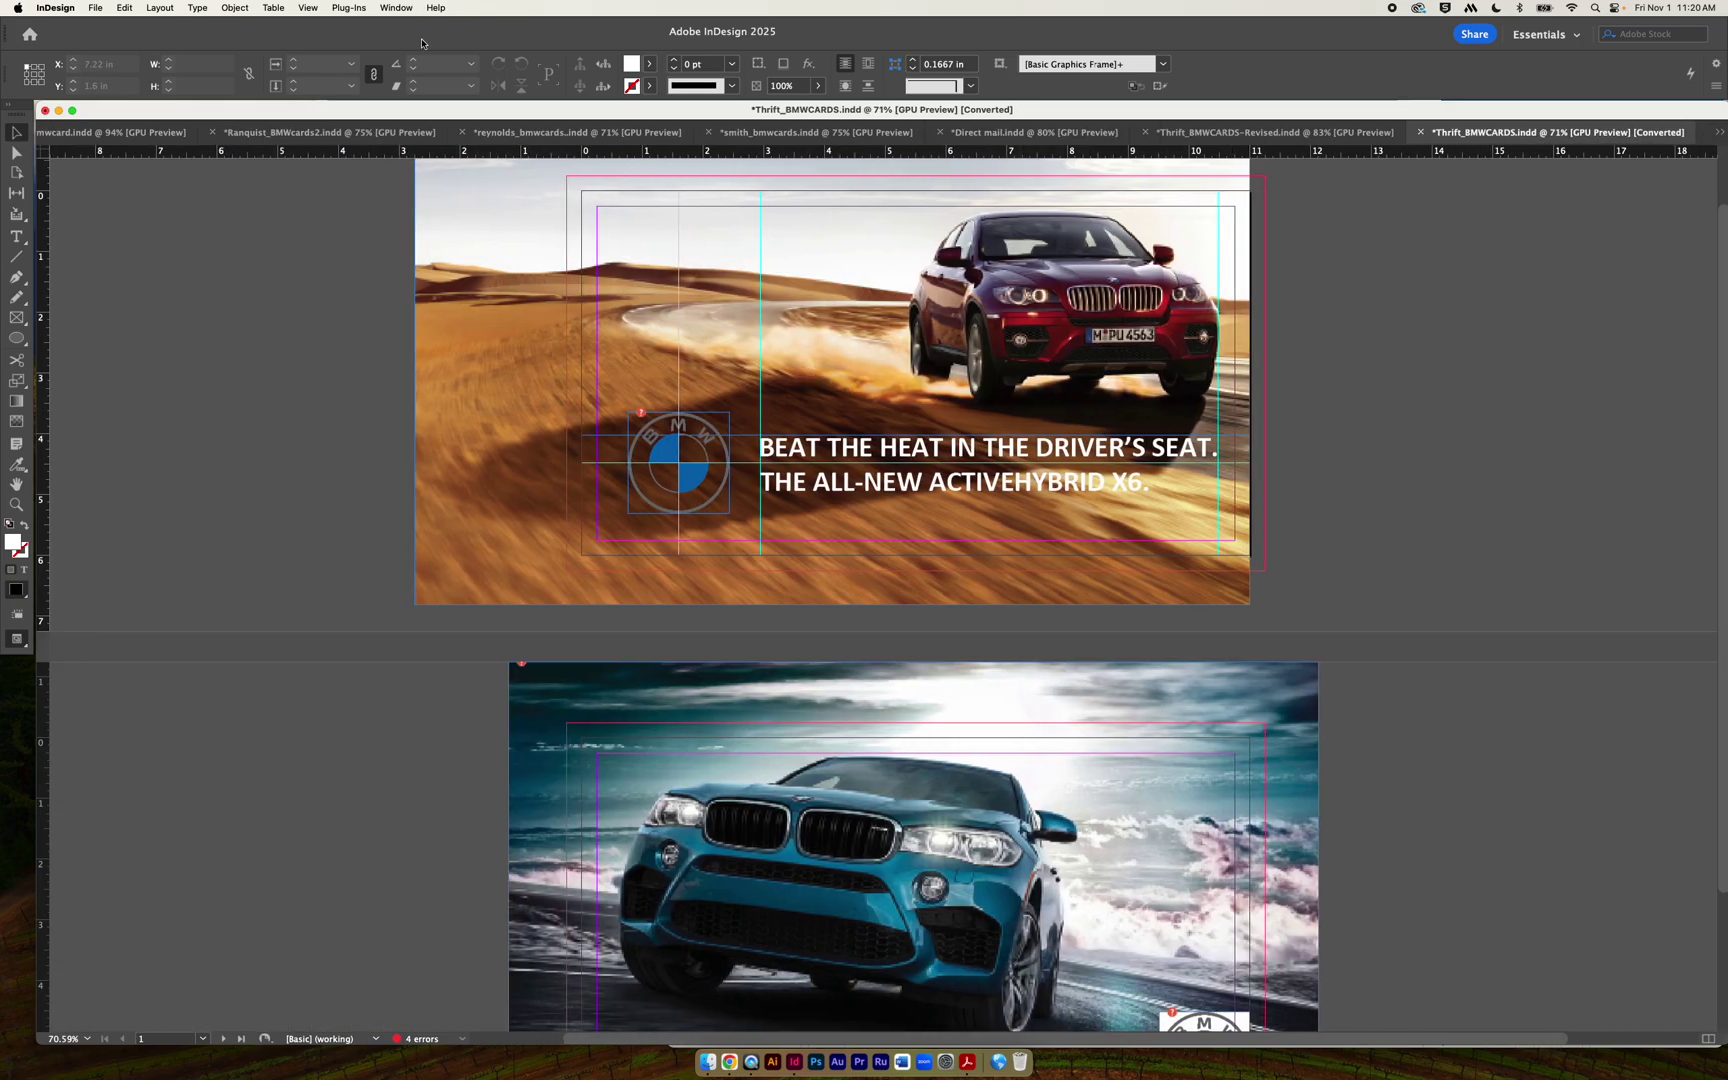
left_click(341, 6)
mouse_move(307, 7)
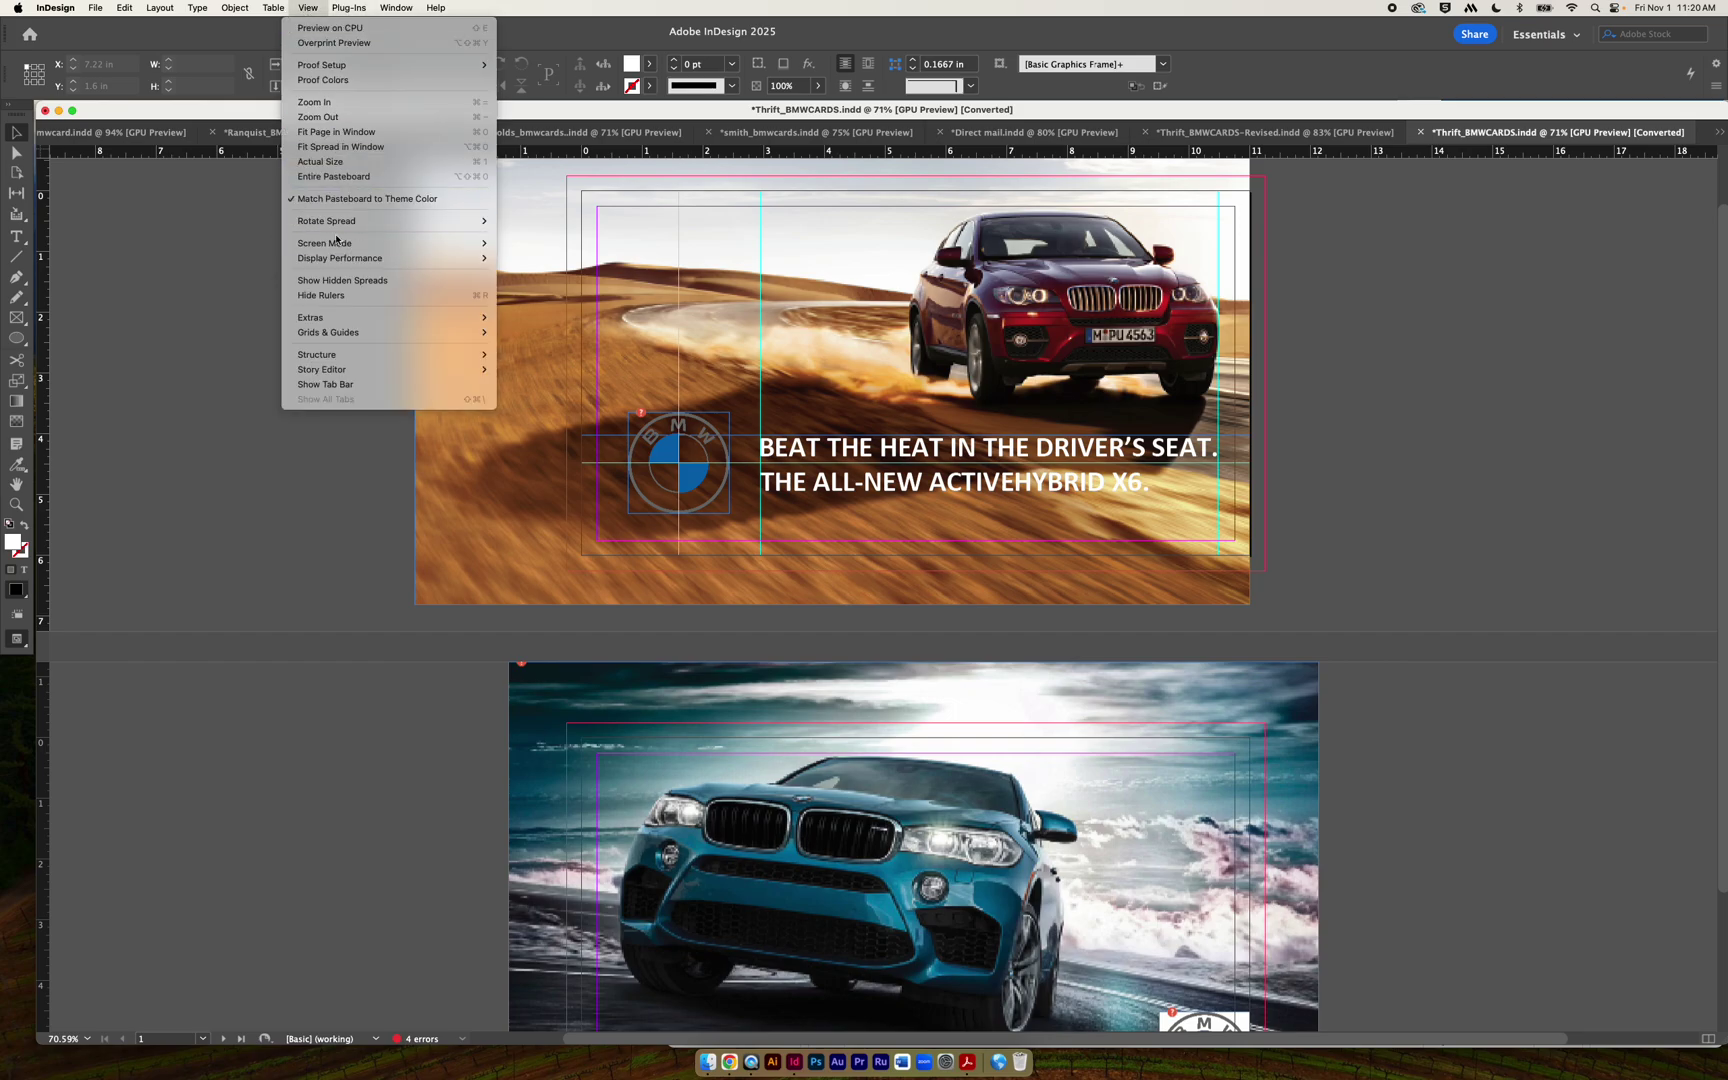
mouse_move(470, 243)
left_click(550, 258)
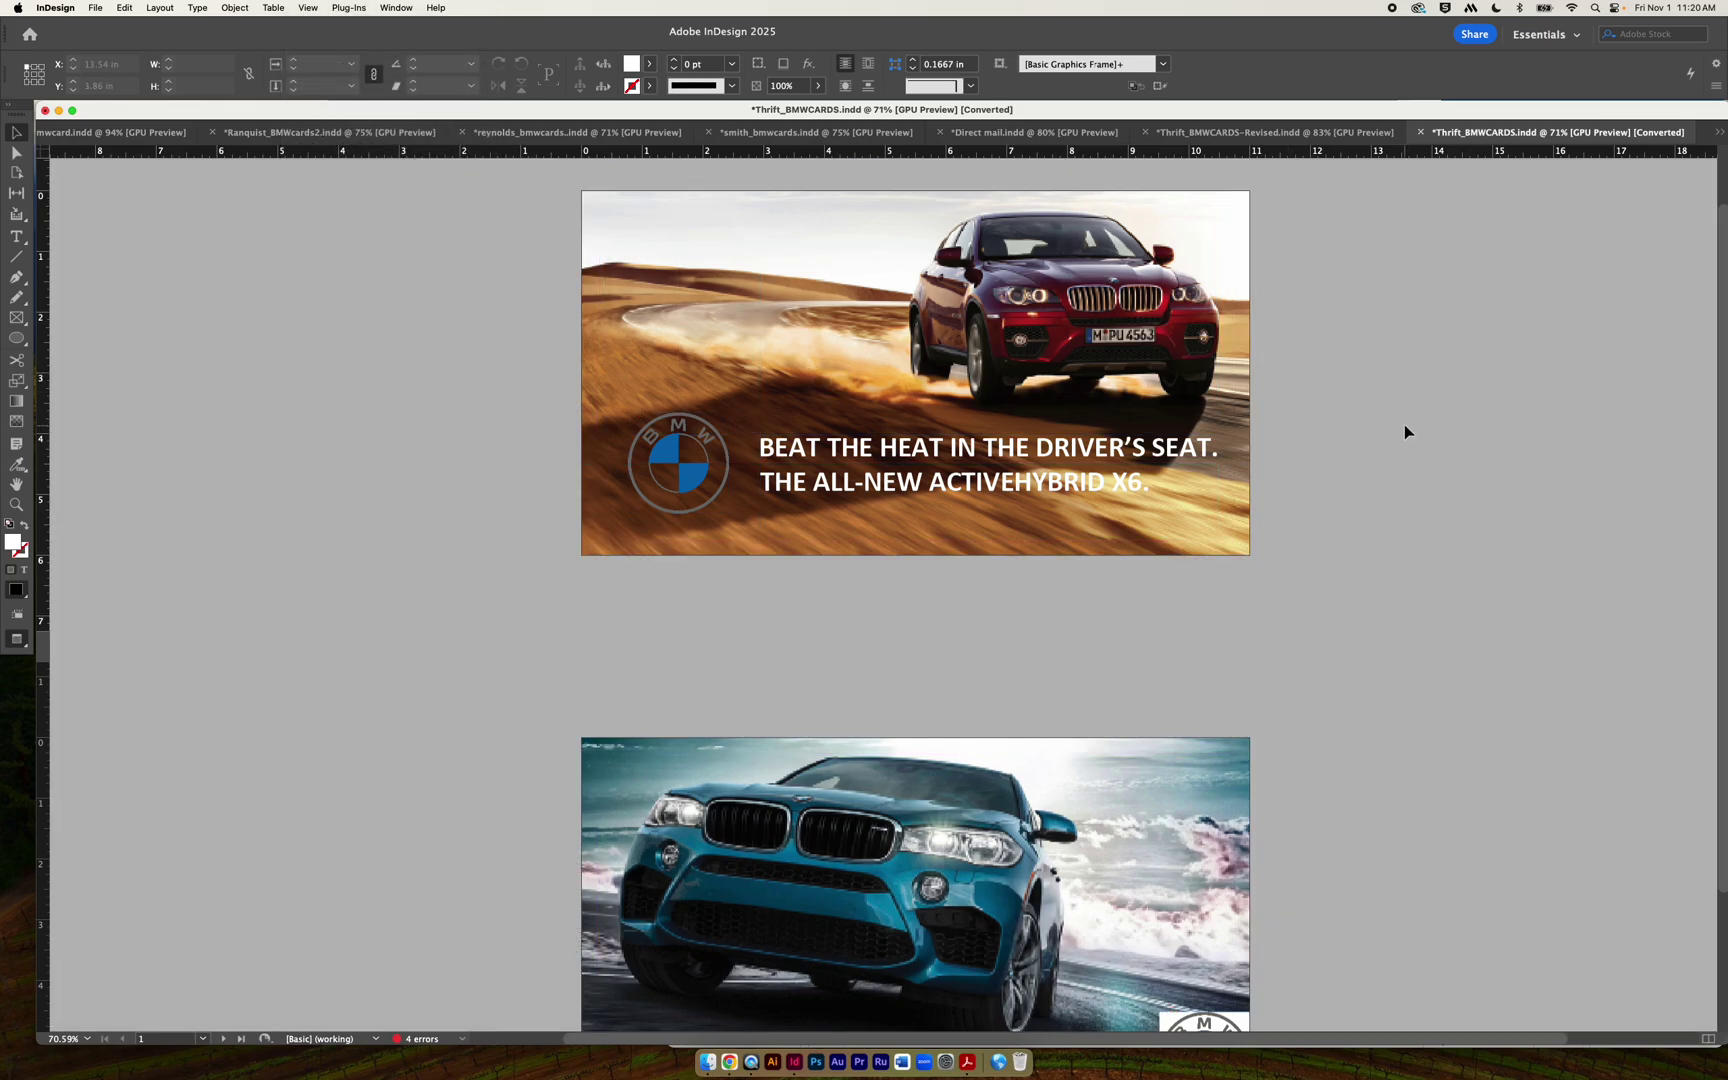
Review both cards in Thrift_BMWCARDS.indd and Thrift_BMWCARDS-Revised.indd, viewing each document at 50% zoom.
scroll(1404, 424, "right", 2)
scroll(1404, 424, "down", 4)
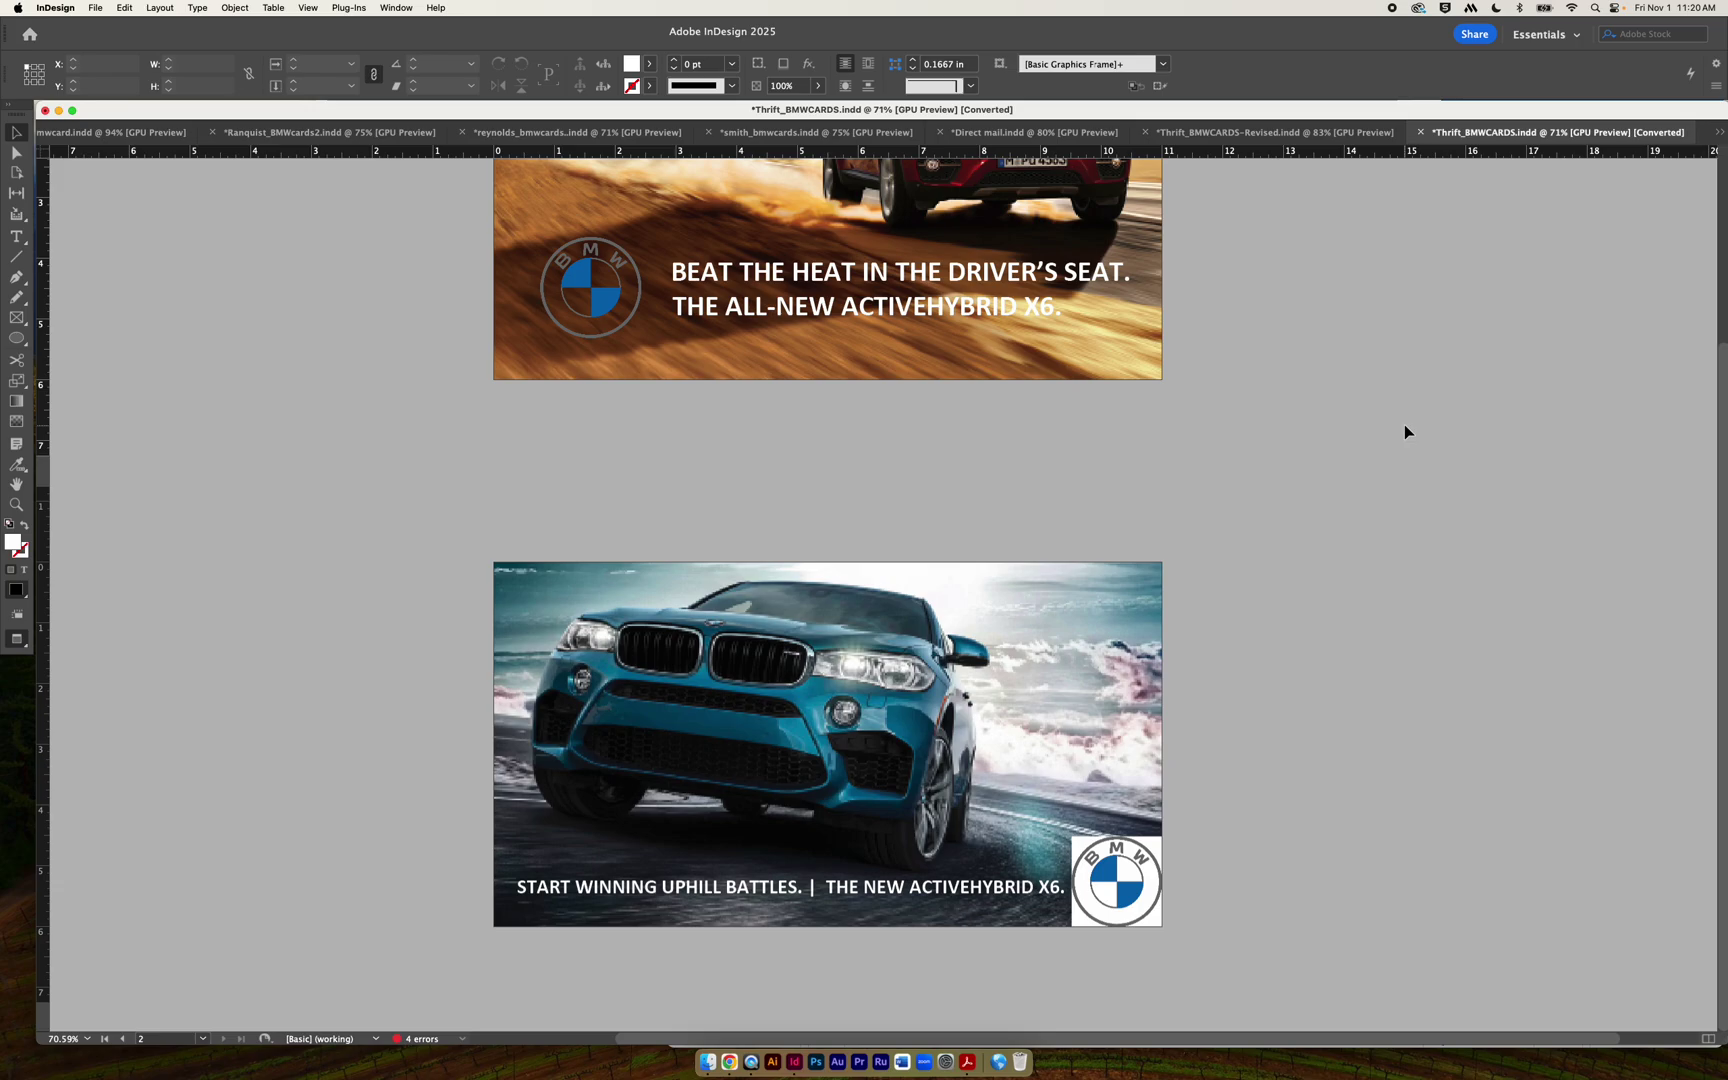
scroll(1405, 428, "up", 2)
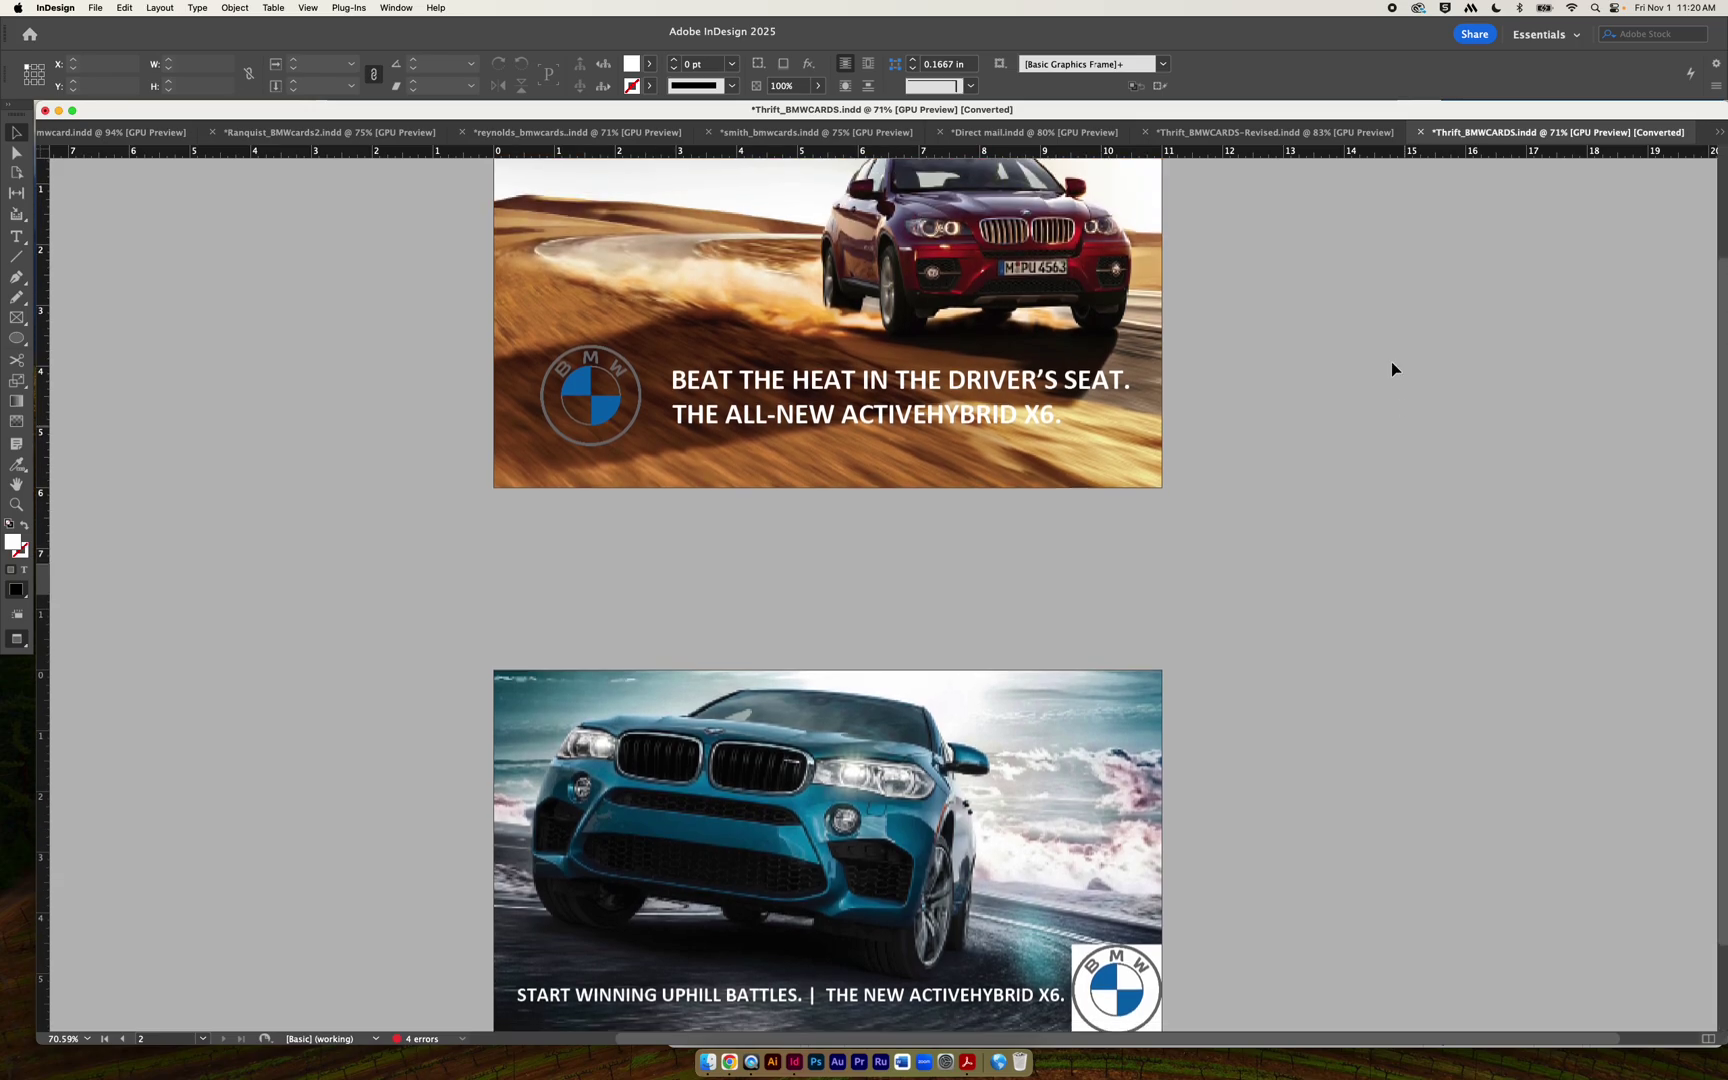
key("super+minus")
key("super+minus")
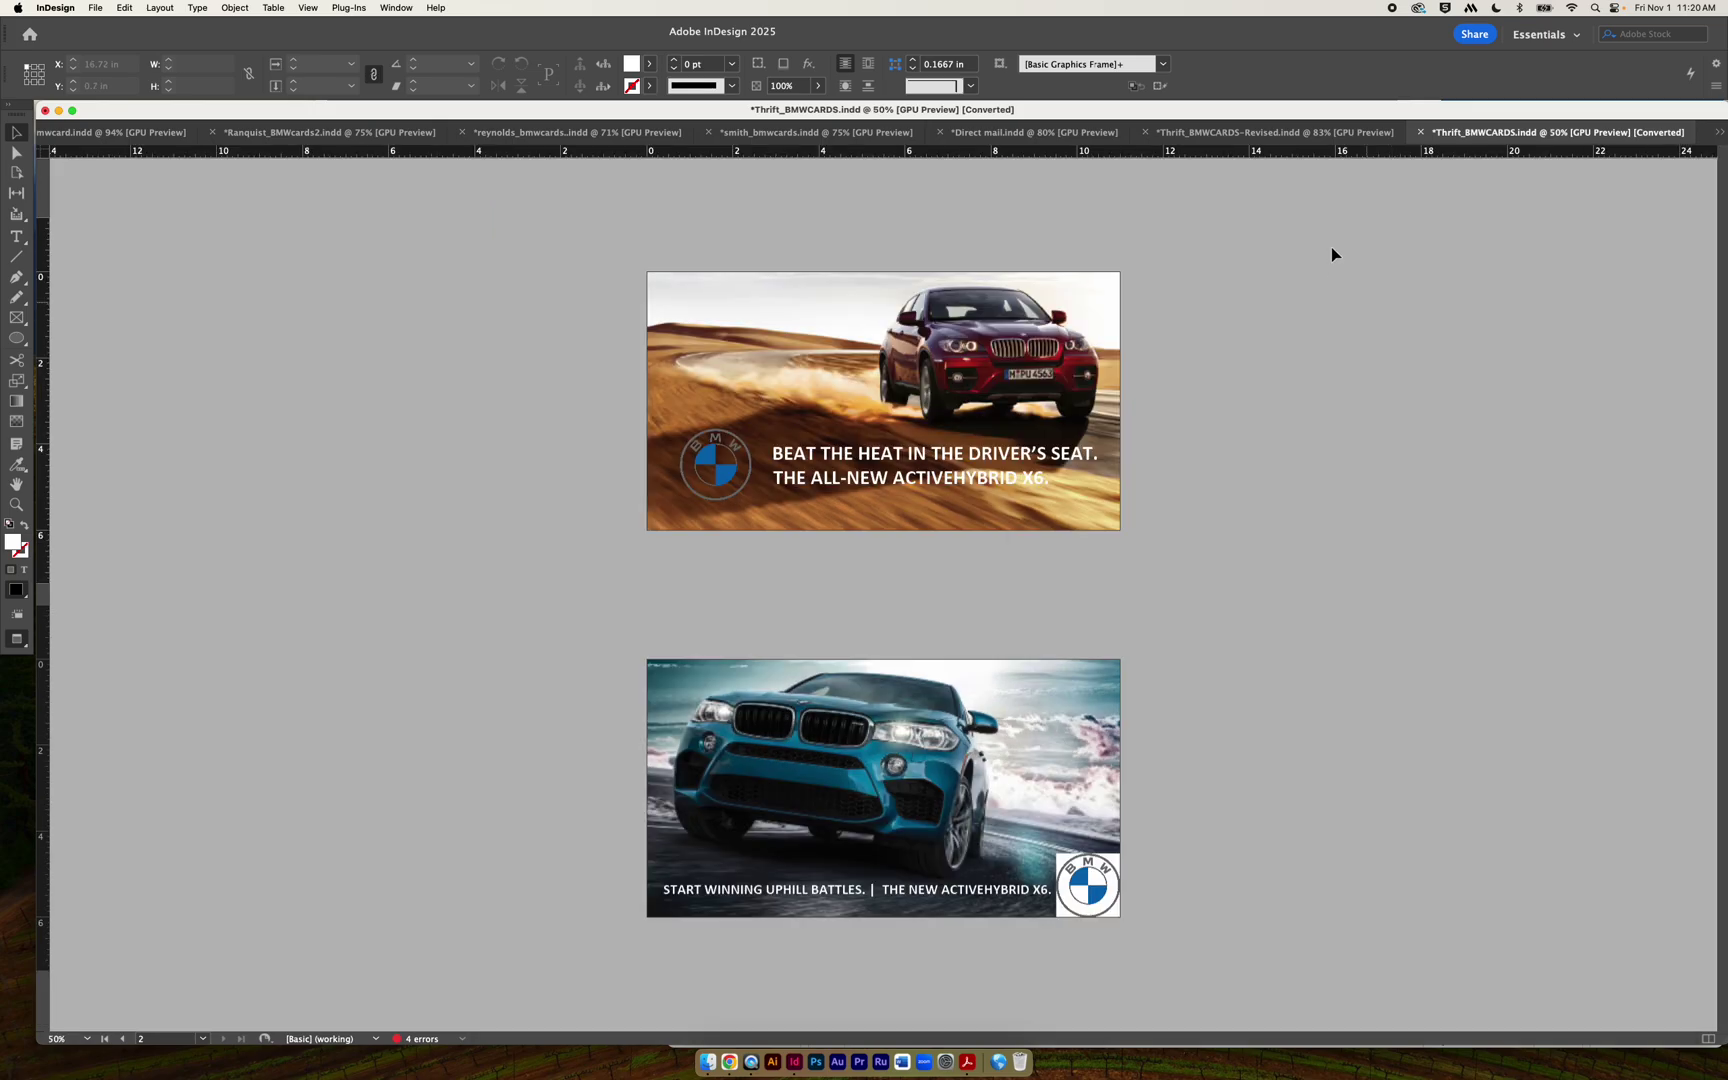
left_click(1337, 131)
key("super+minus")
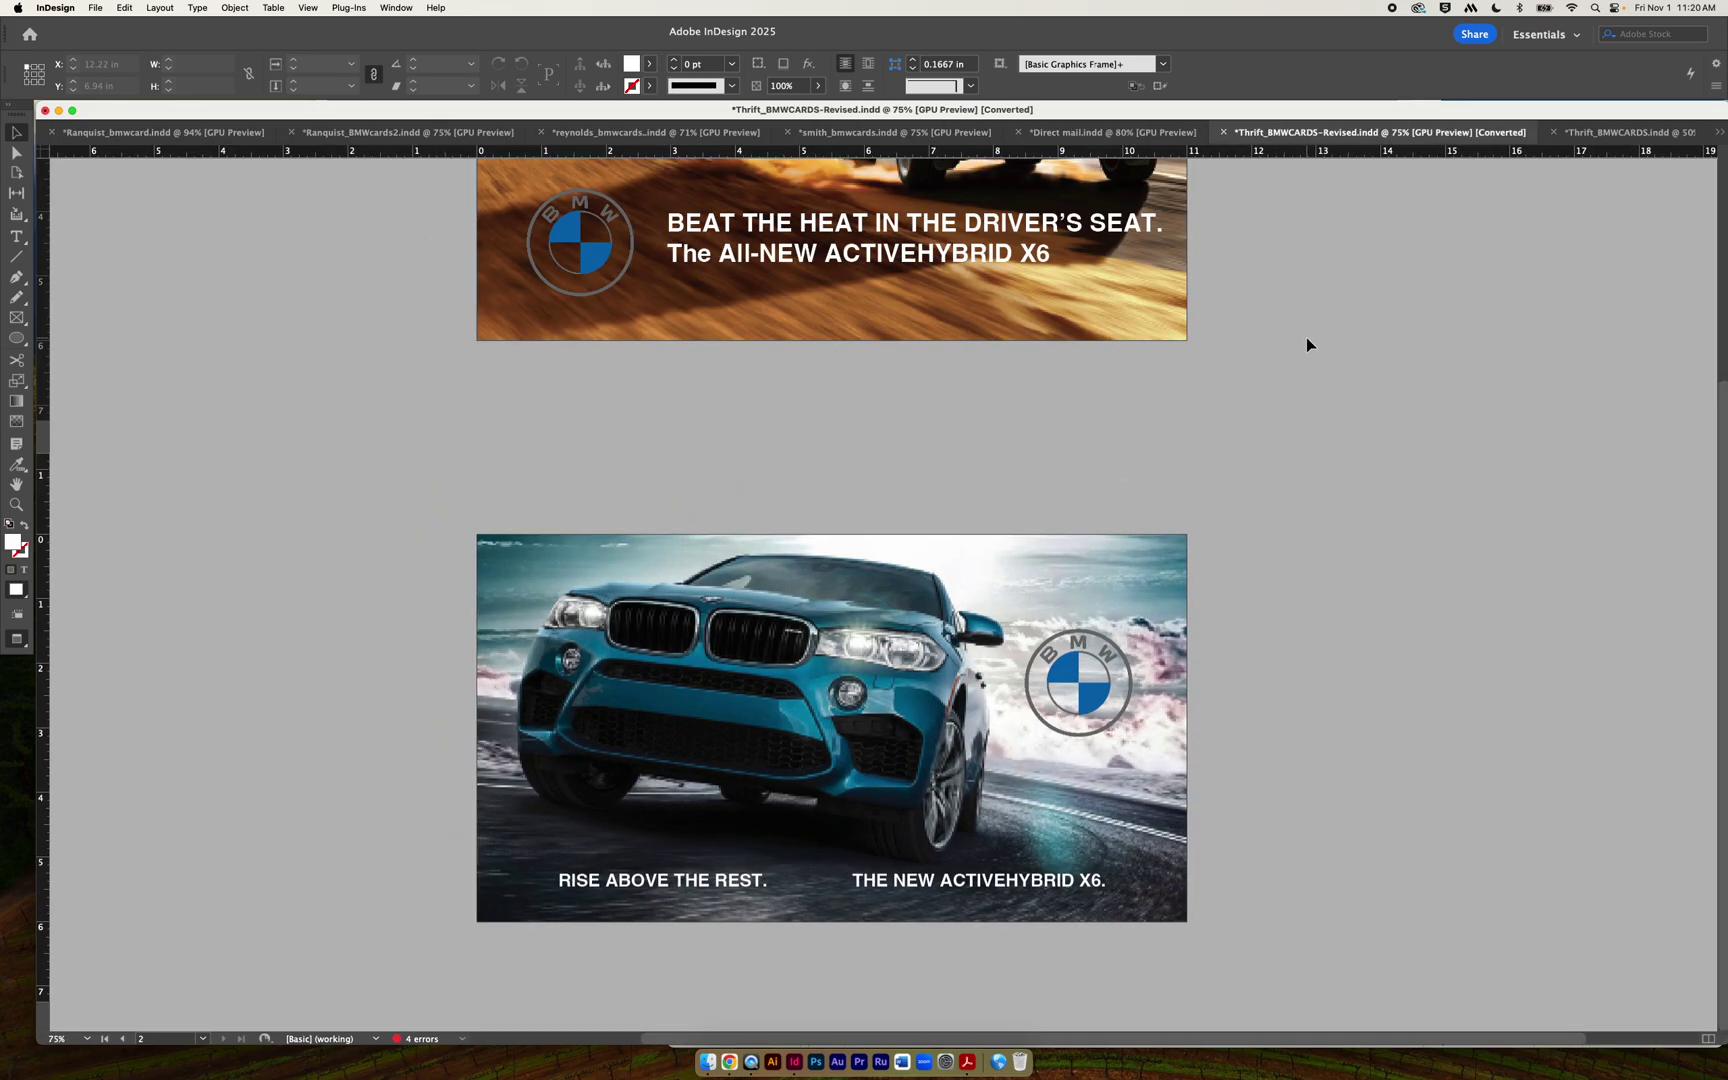
scroll(1341, 347, "up", 4)
key("super+minus")
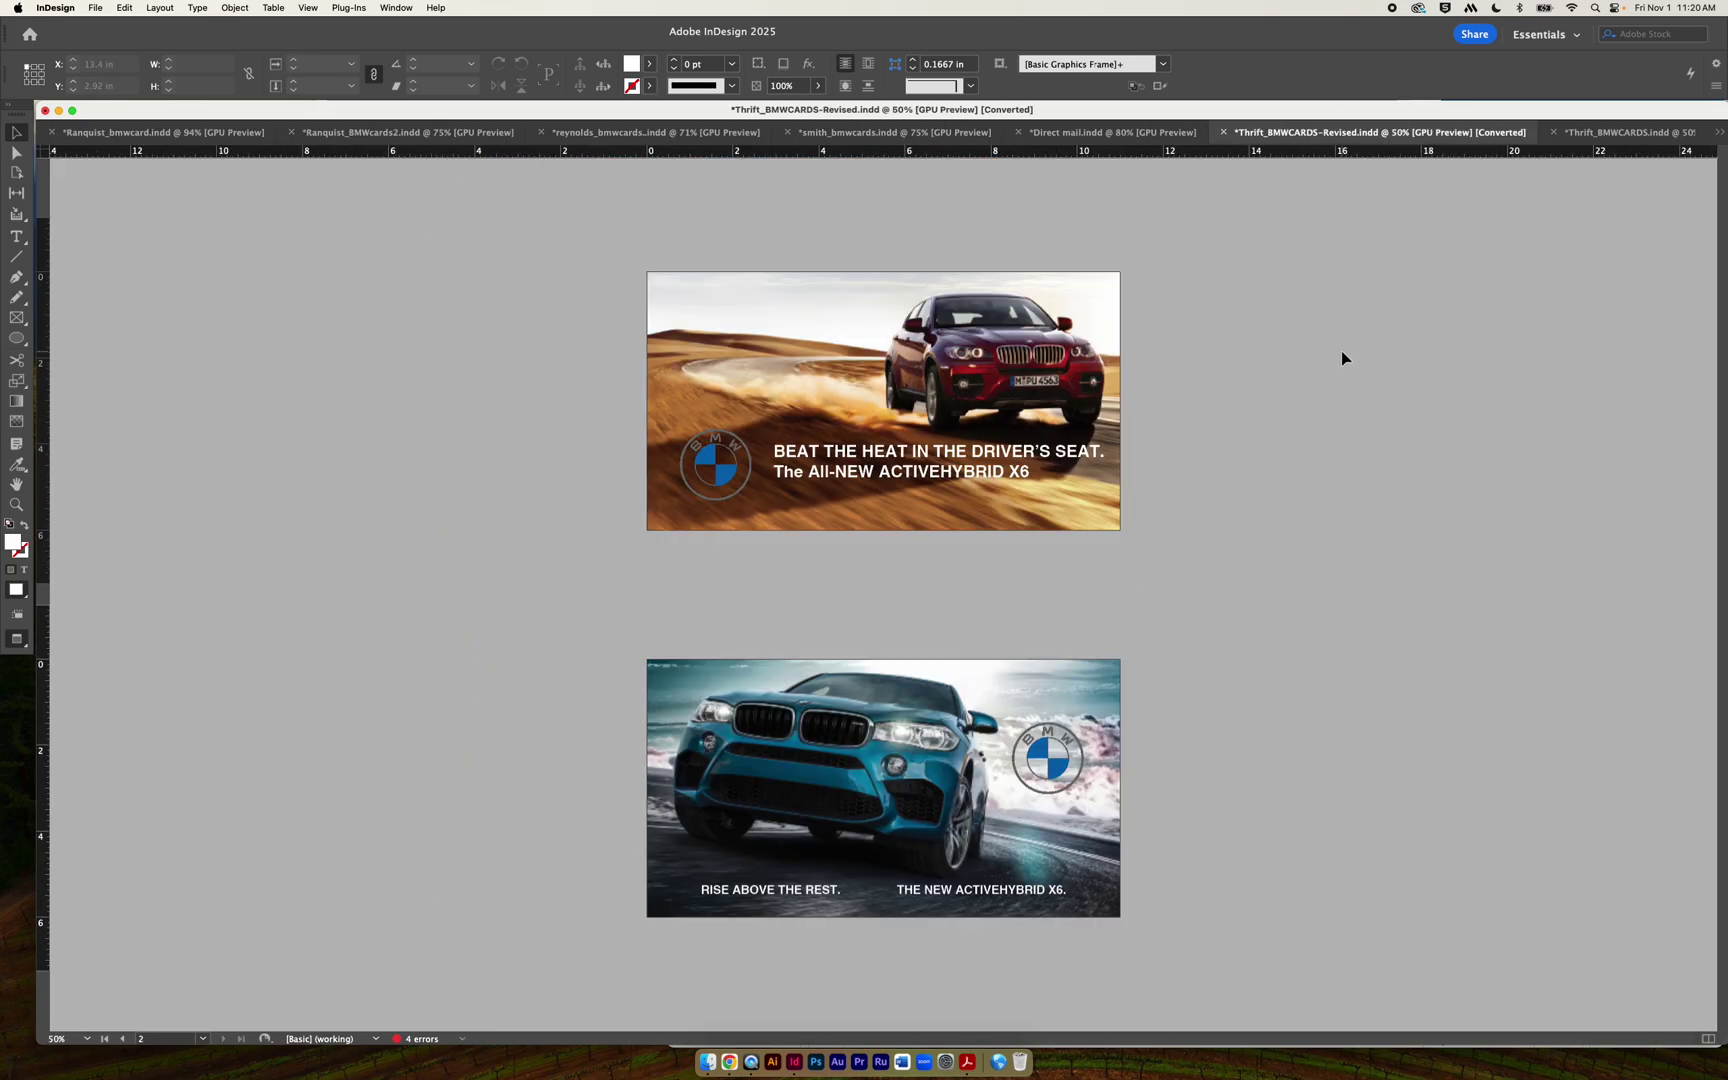
Compare the original and revised Thrift card documents by alternating between them, and view the original's desert card at 75% zoom.
left_click(1656, 136)
left_click(1350, 133)
left_click(1593, 138)
left_click(1385, 138)
left_click(1600, 134)
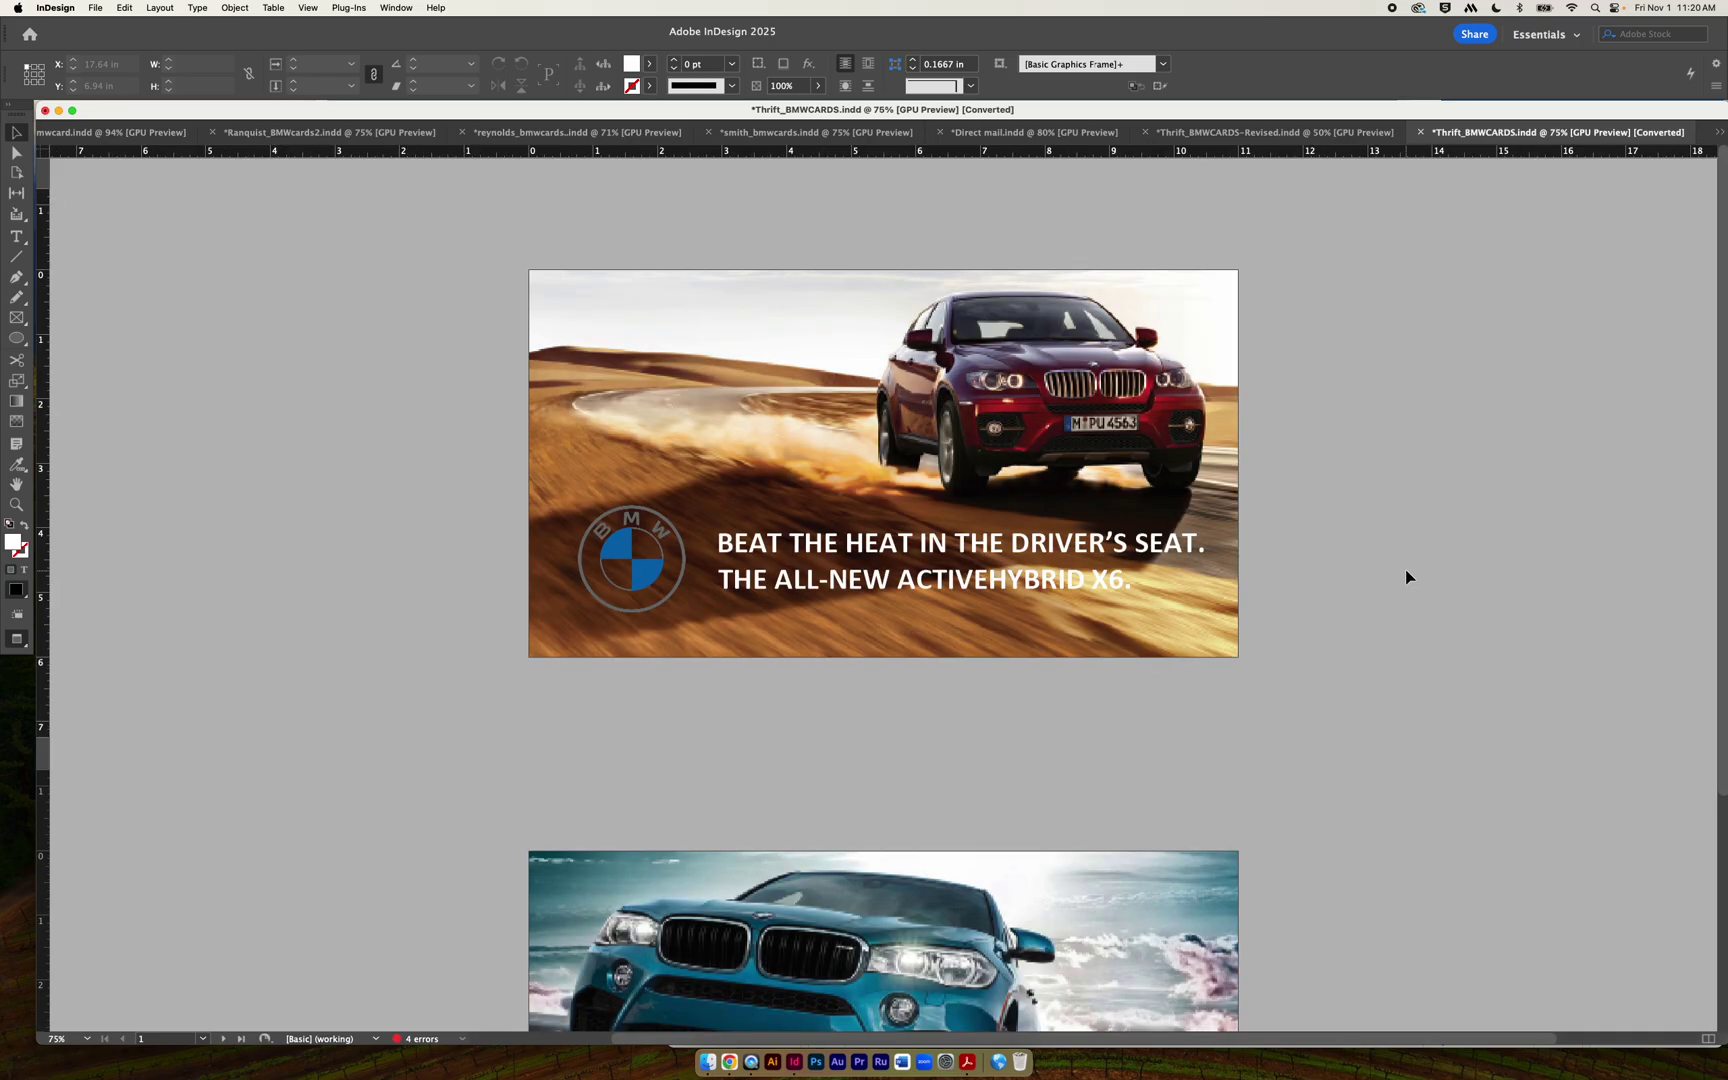
key("super+1")
key("super+minus")
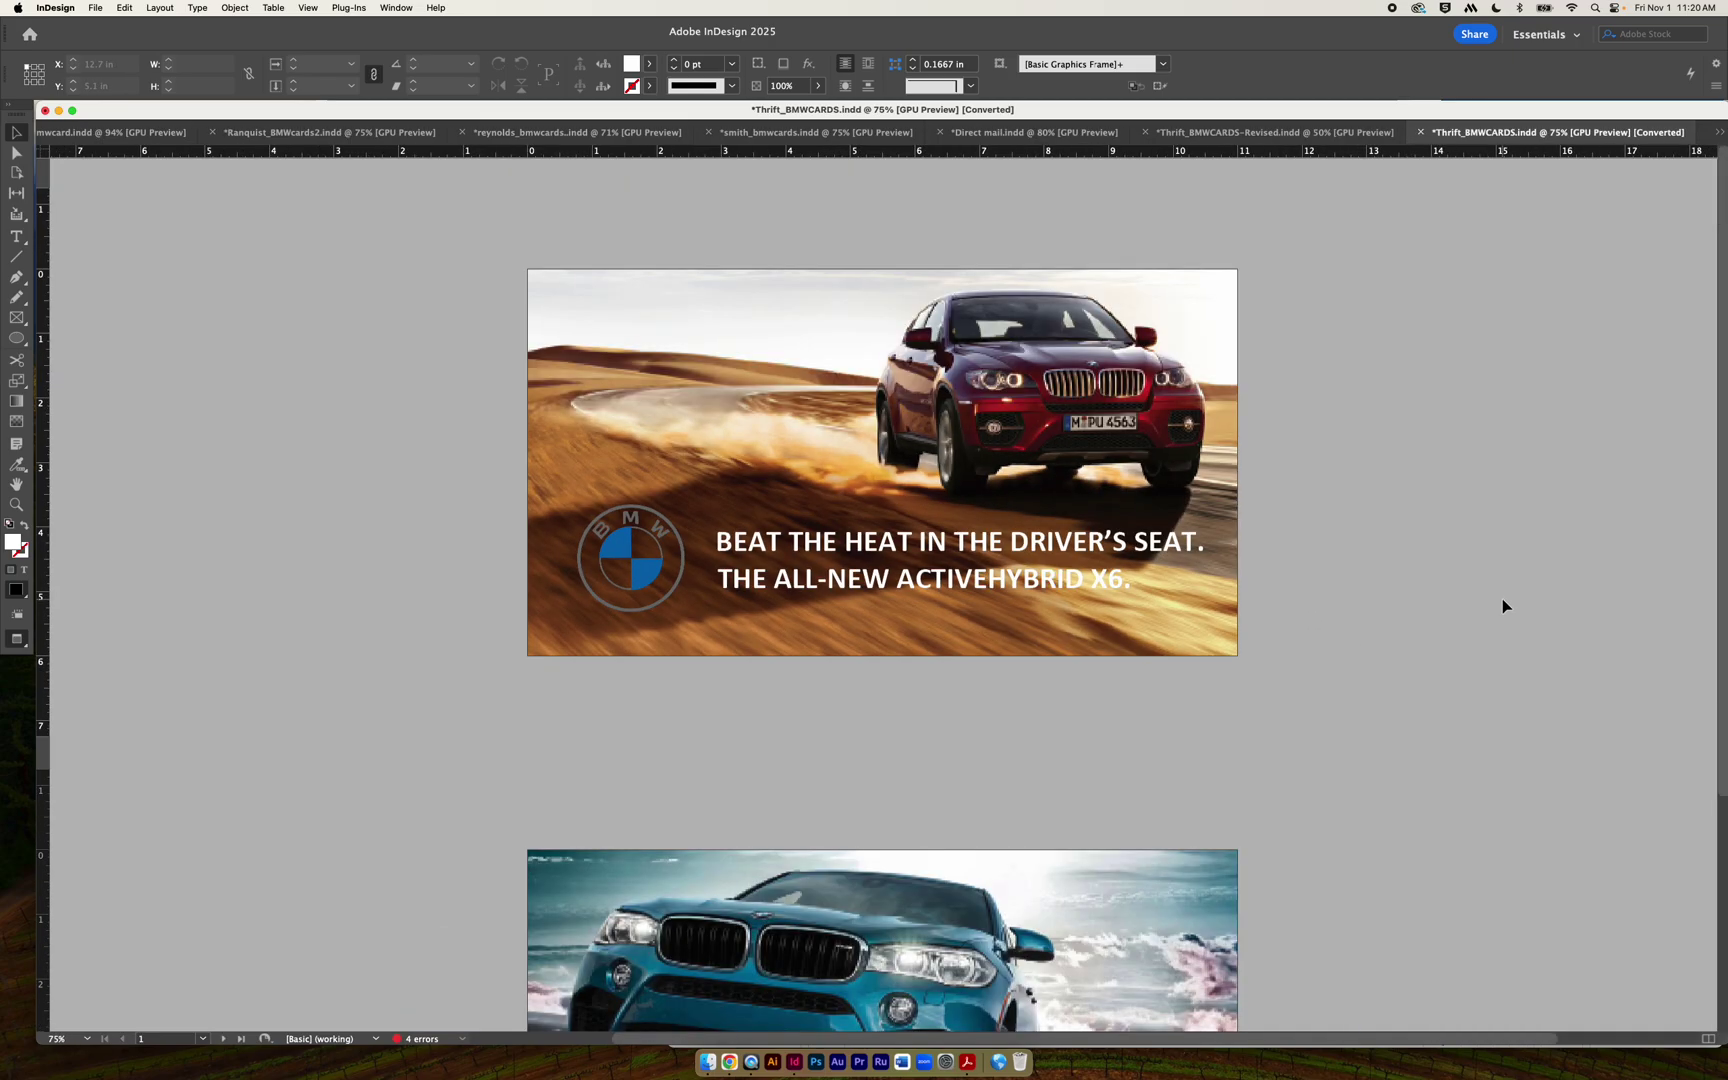
Display Thrift_BMWCARDS.indd in Normal screen mode to inspect the desert card's guides, margins and frames.
scroll(1385, 564, "right", 1)
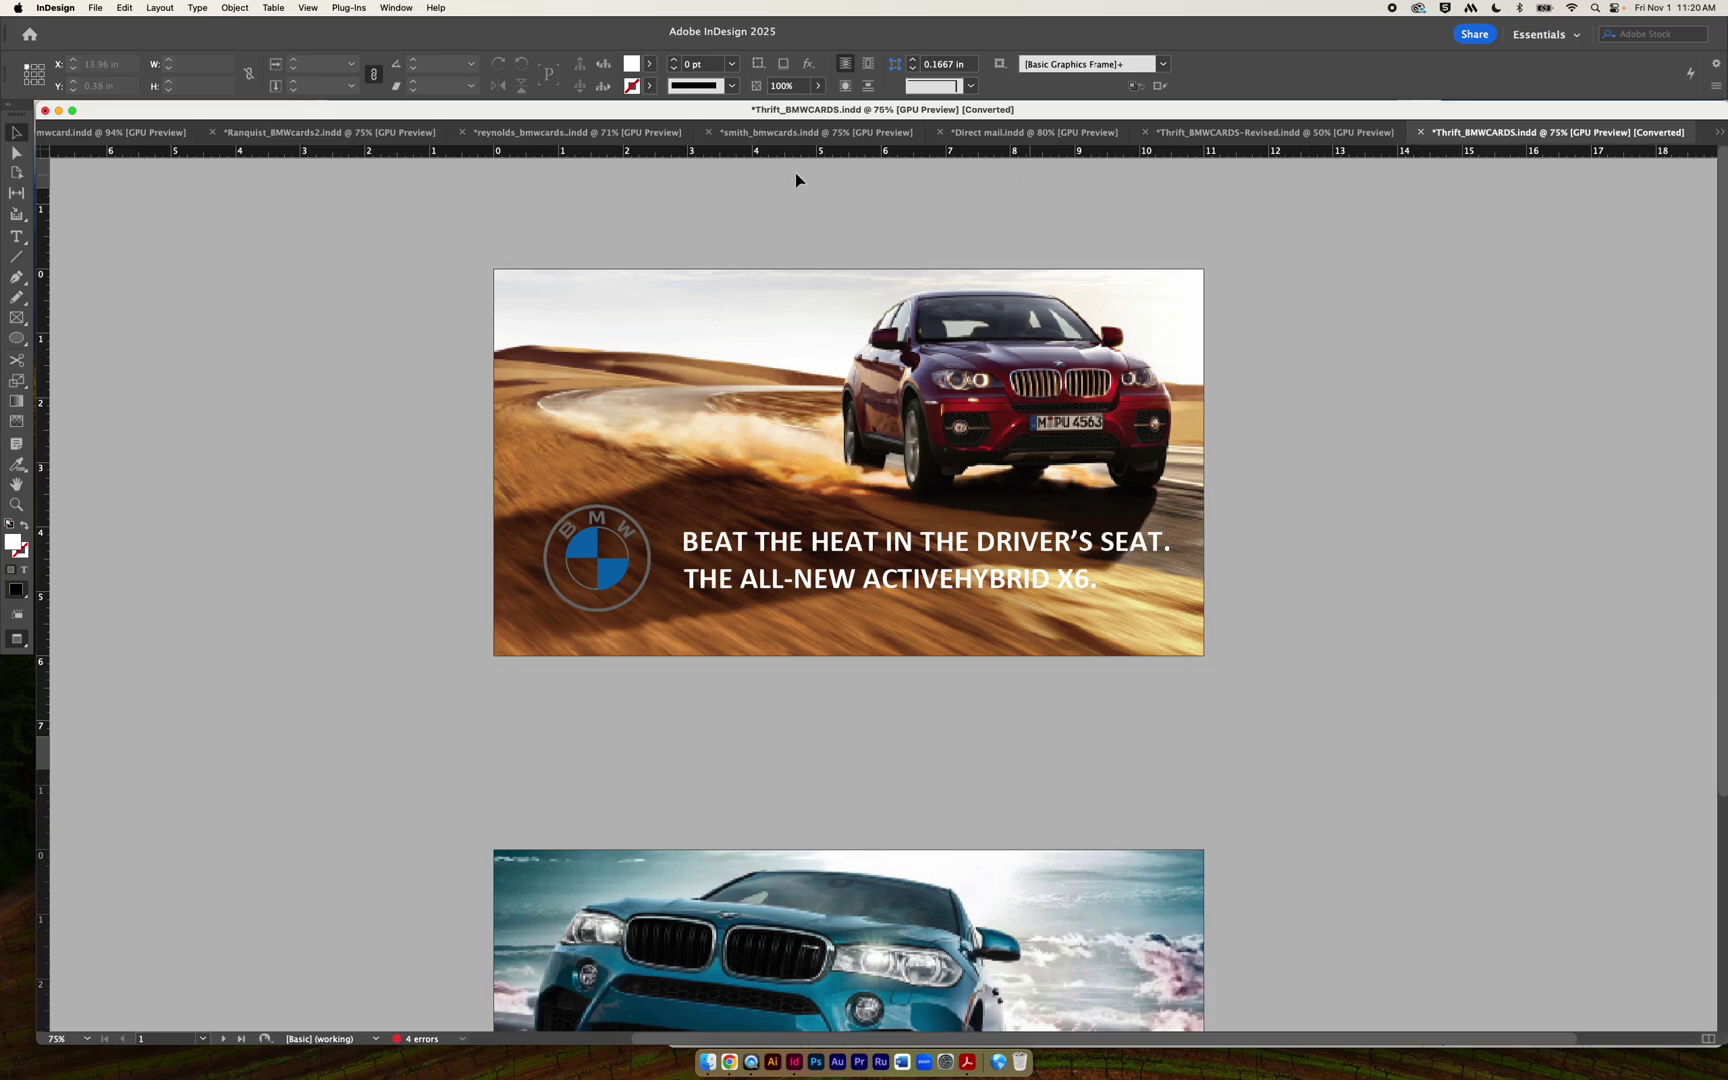
left_click(344, 9)
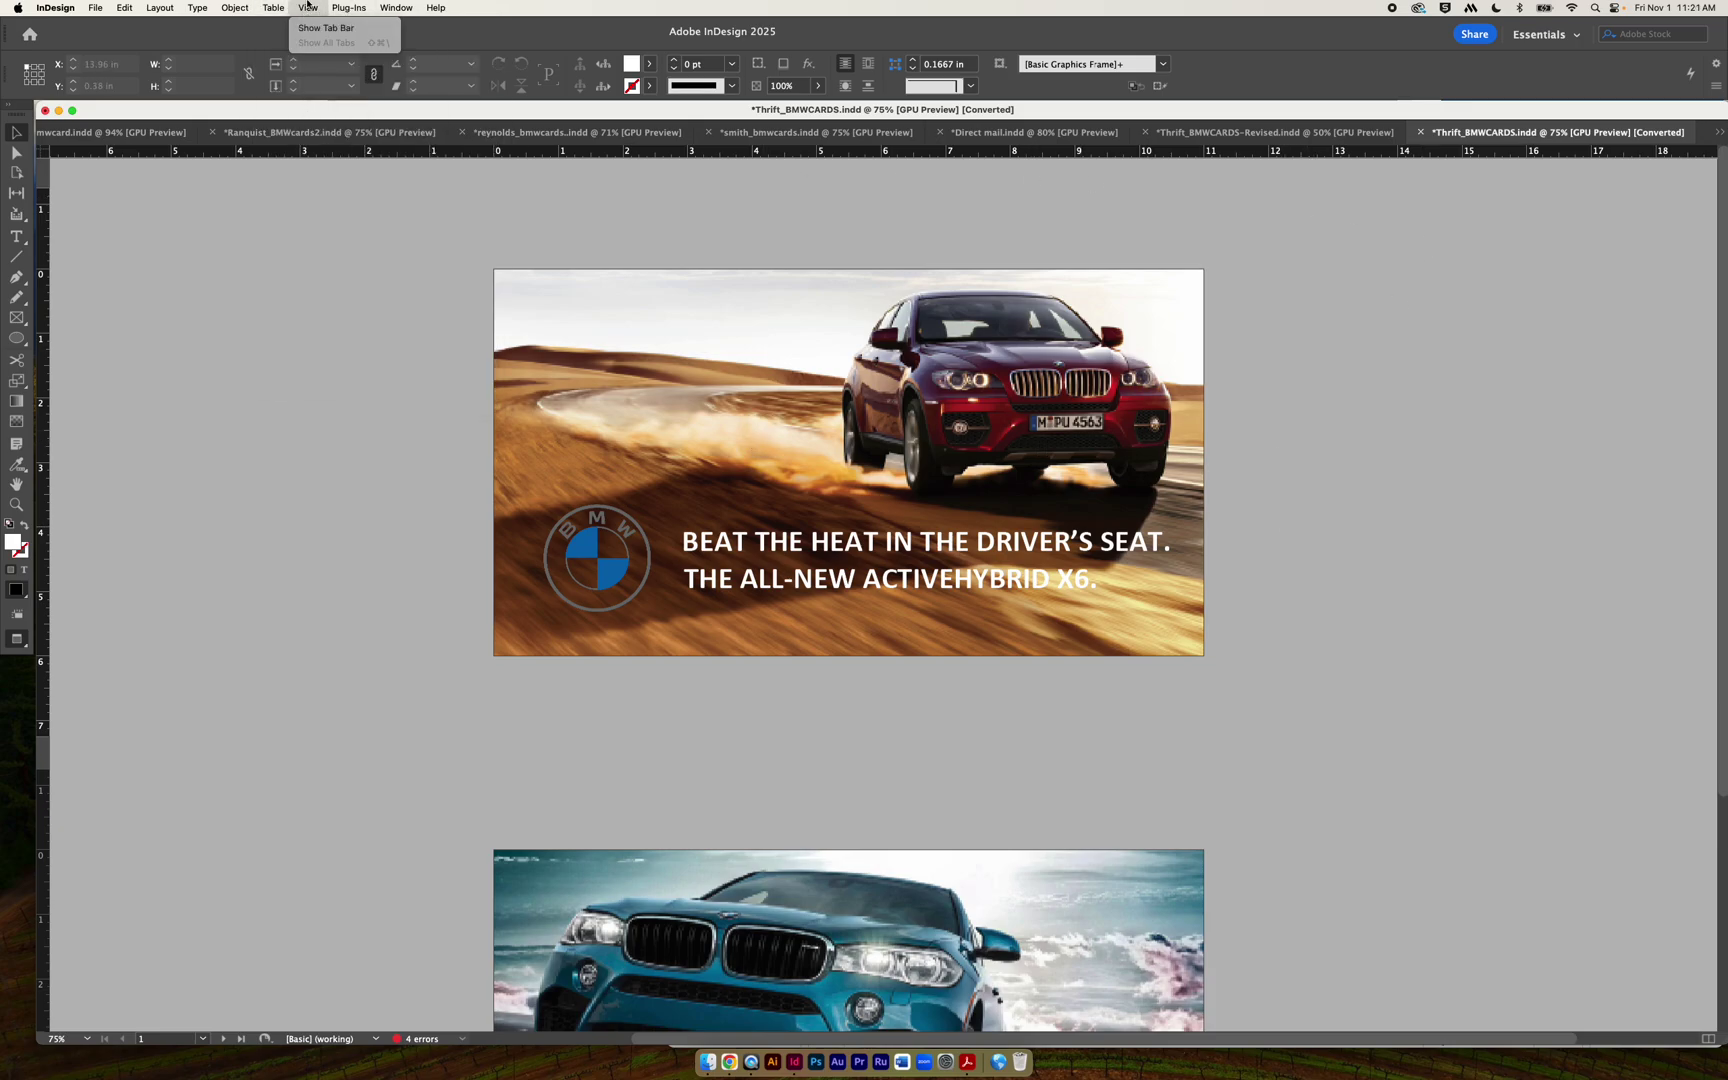
left_click(269, 308)
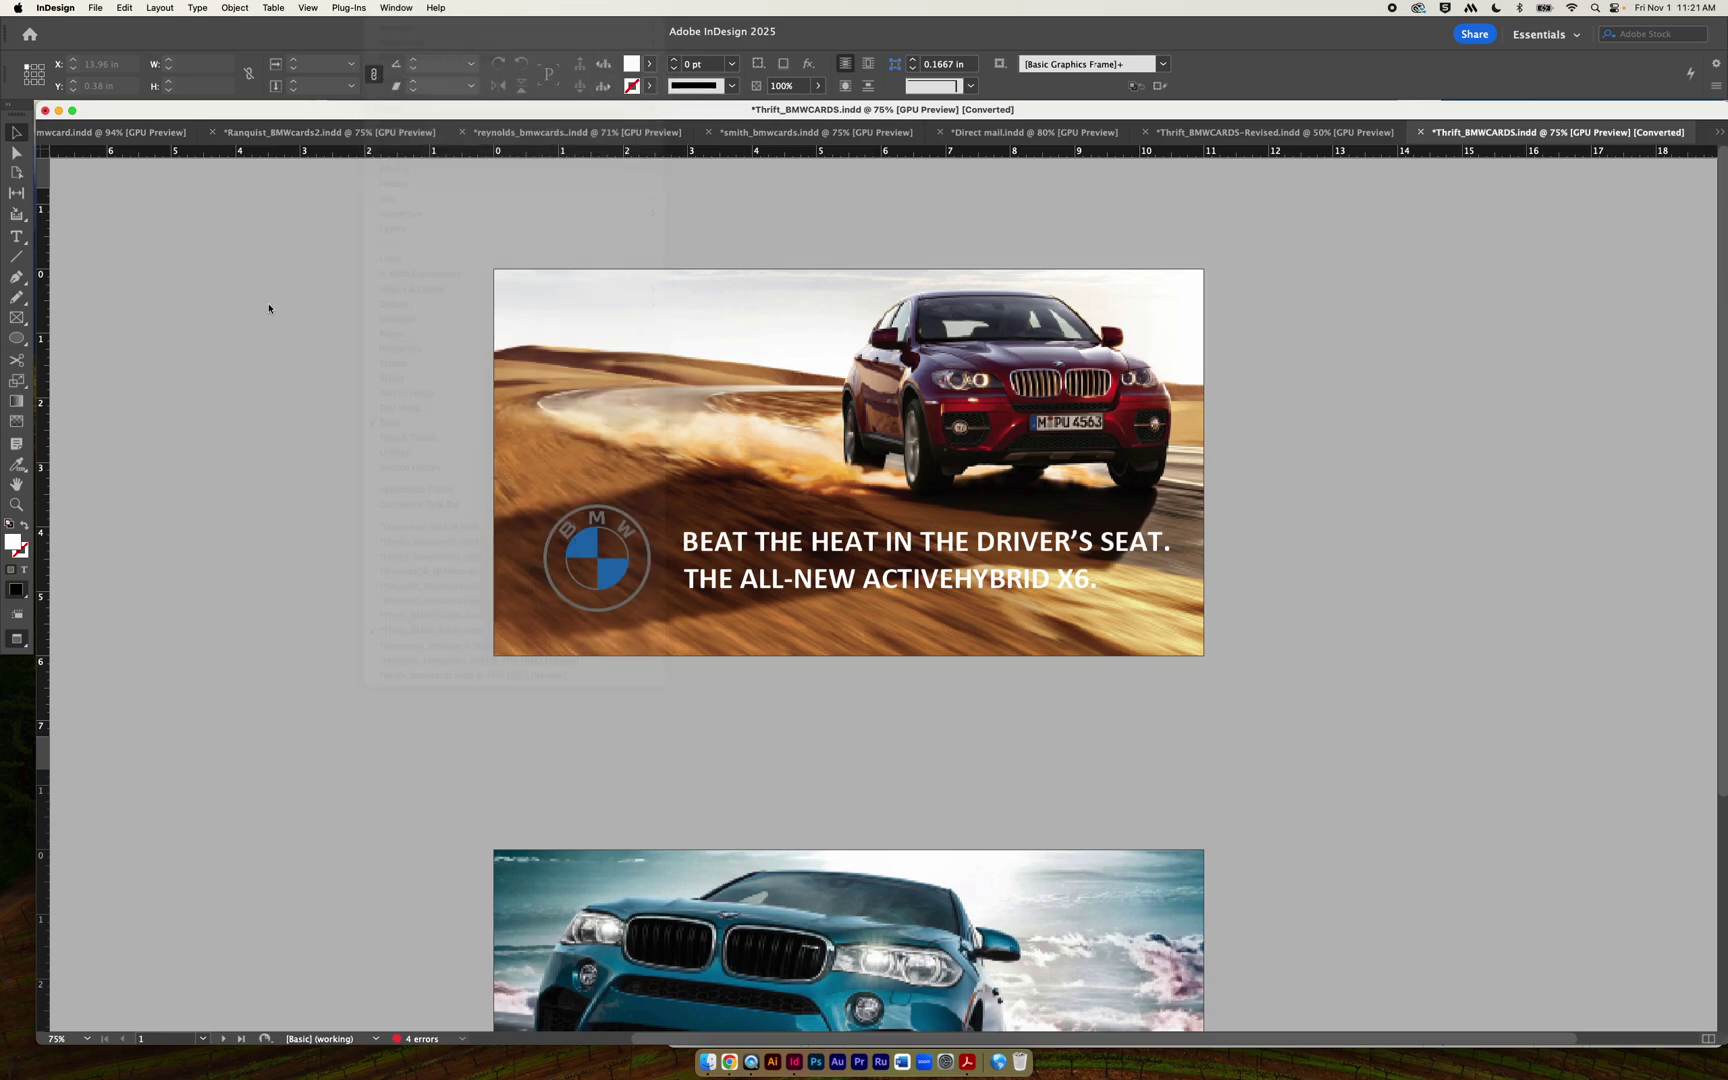
left_click(308, 8)
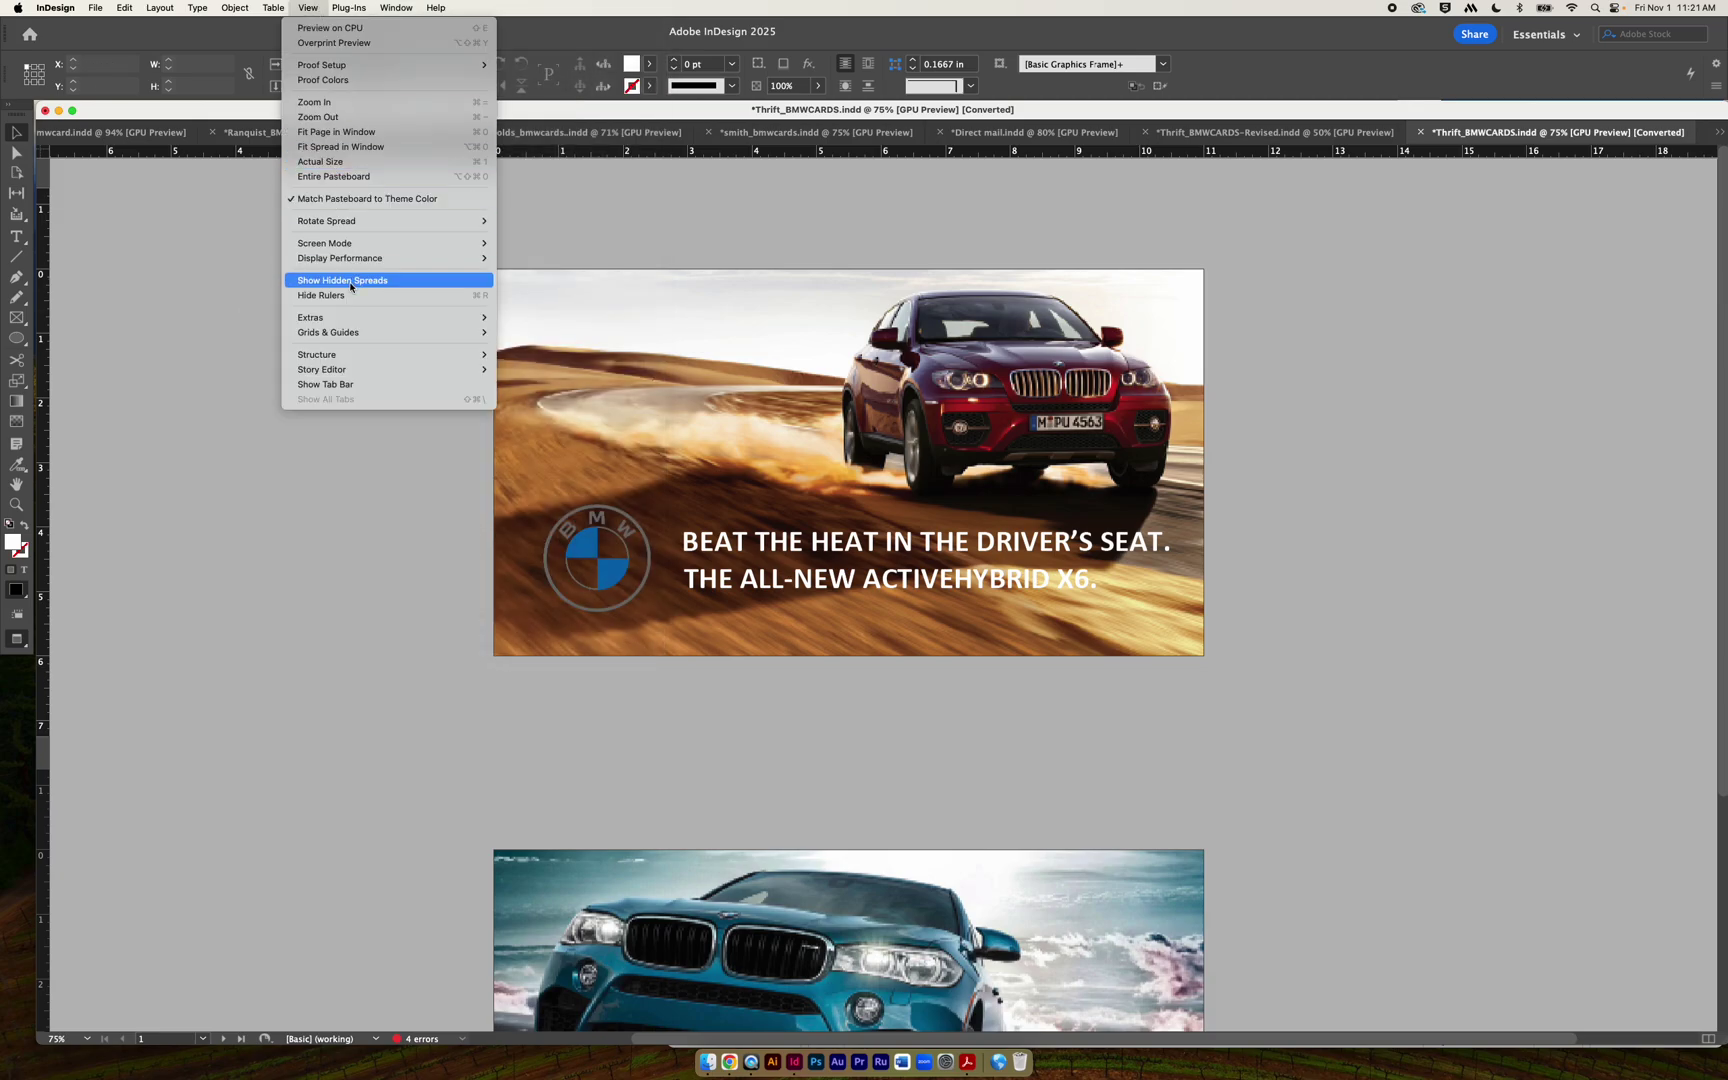
mouse_move(360, 243)
left_click(530, 245)
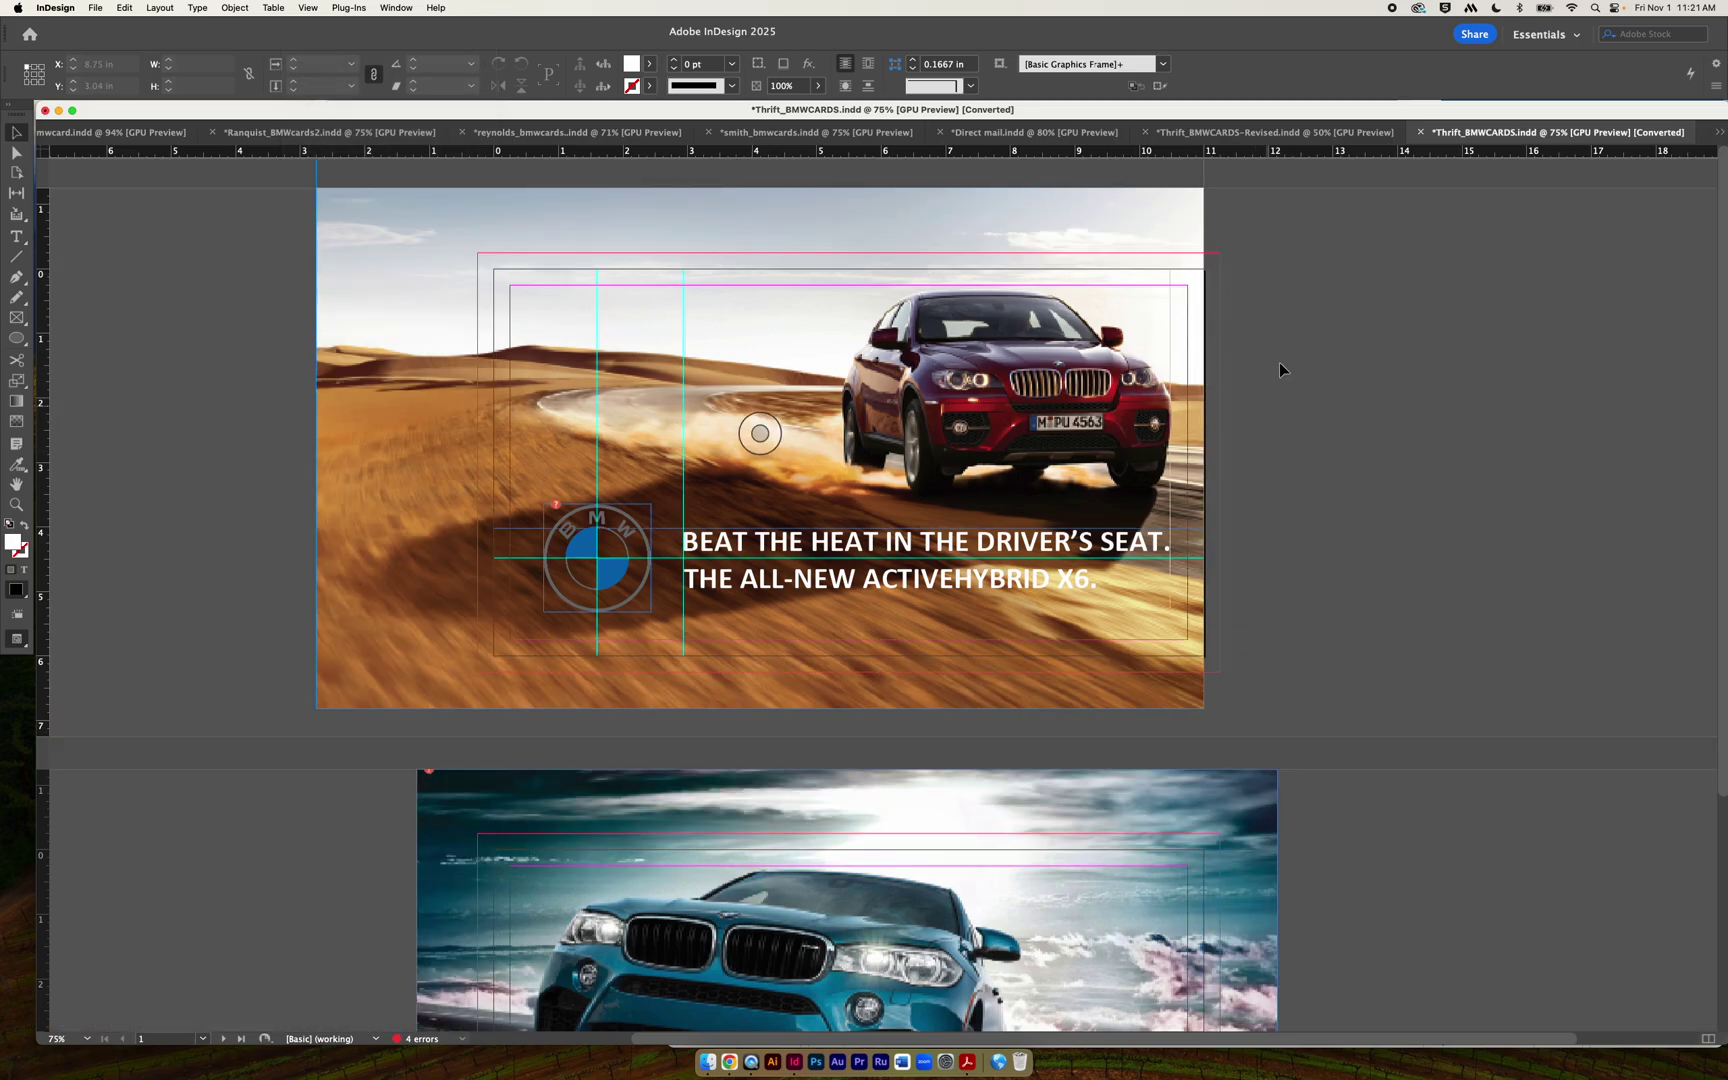
Return Thrift_BMWCARDS.indd to Preview screen mode with nothing selected.
scroll(900, 350, "left", 1)
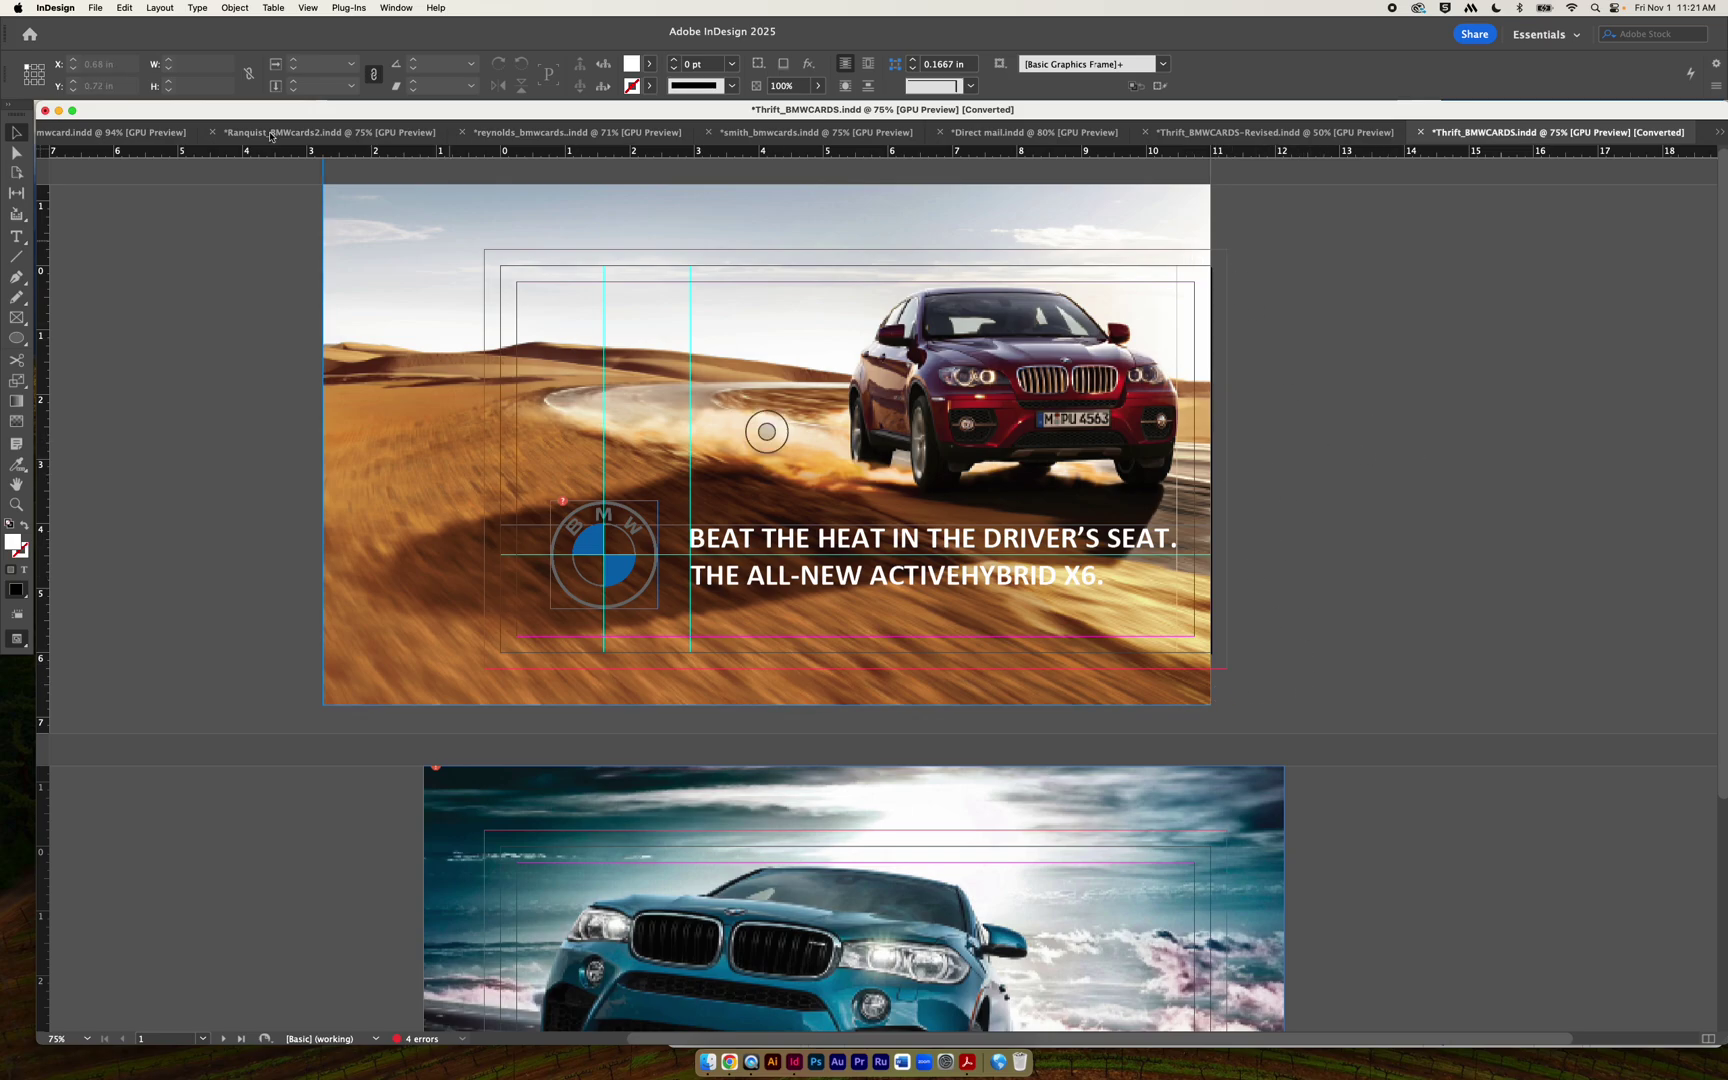
left_click(349, 7)
mouse_move(311, 4)
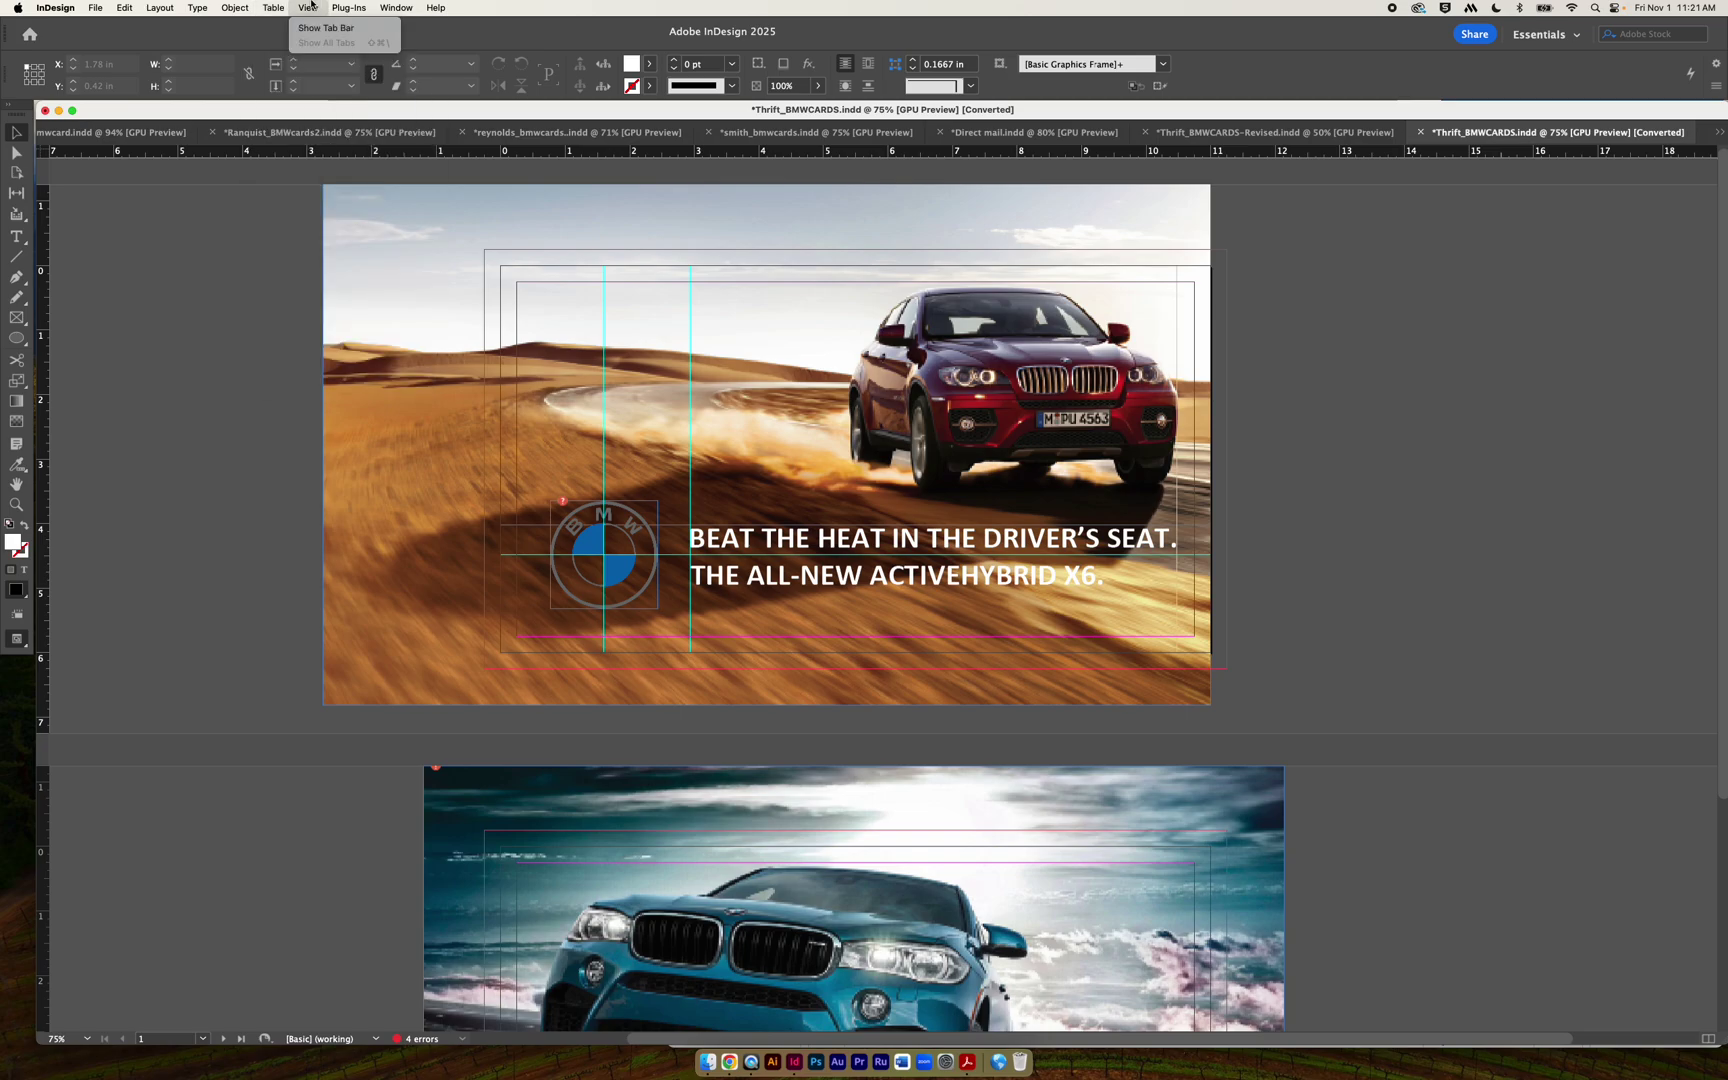
left_click(254, 286)
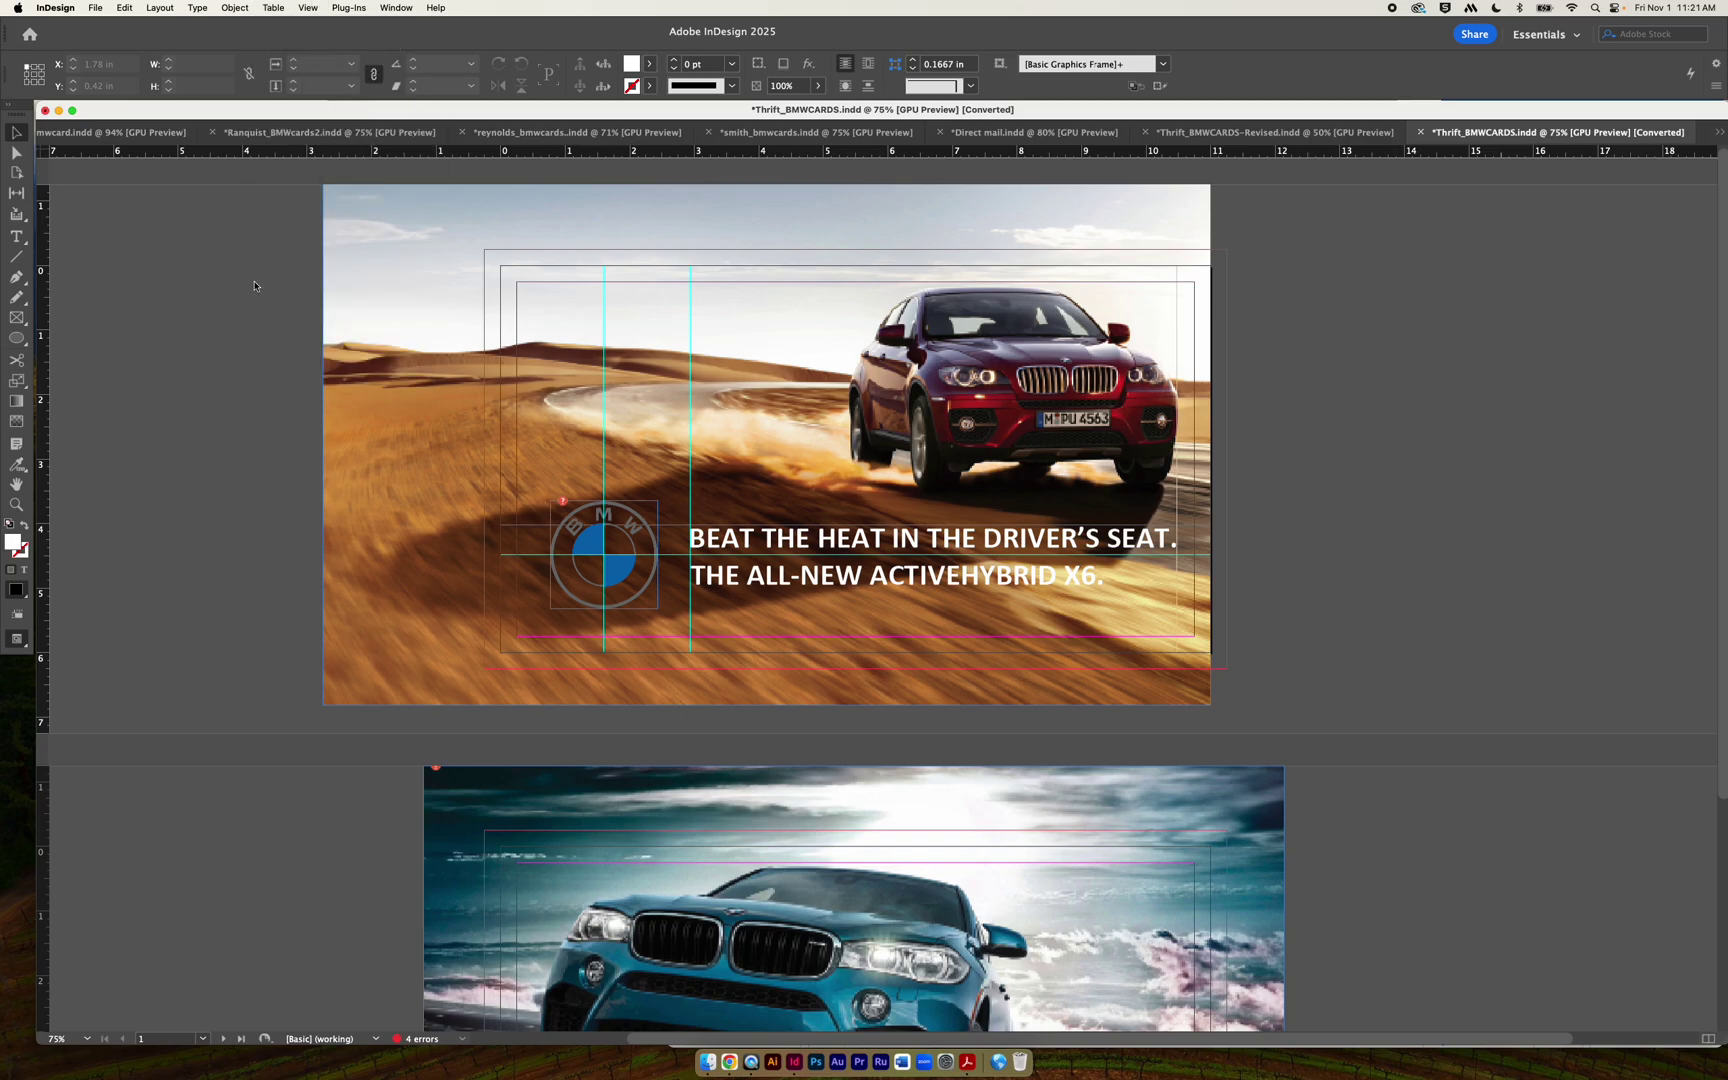
left_click(311, 10)
mouse_move(460, 243)
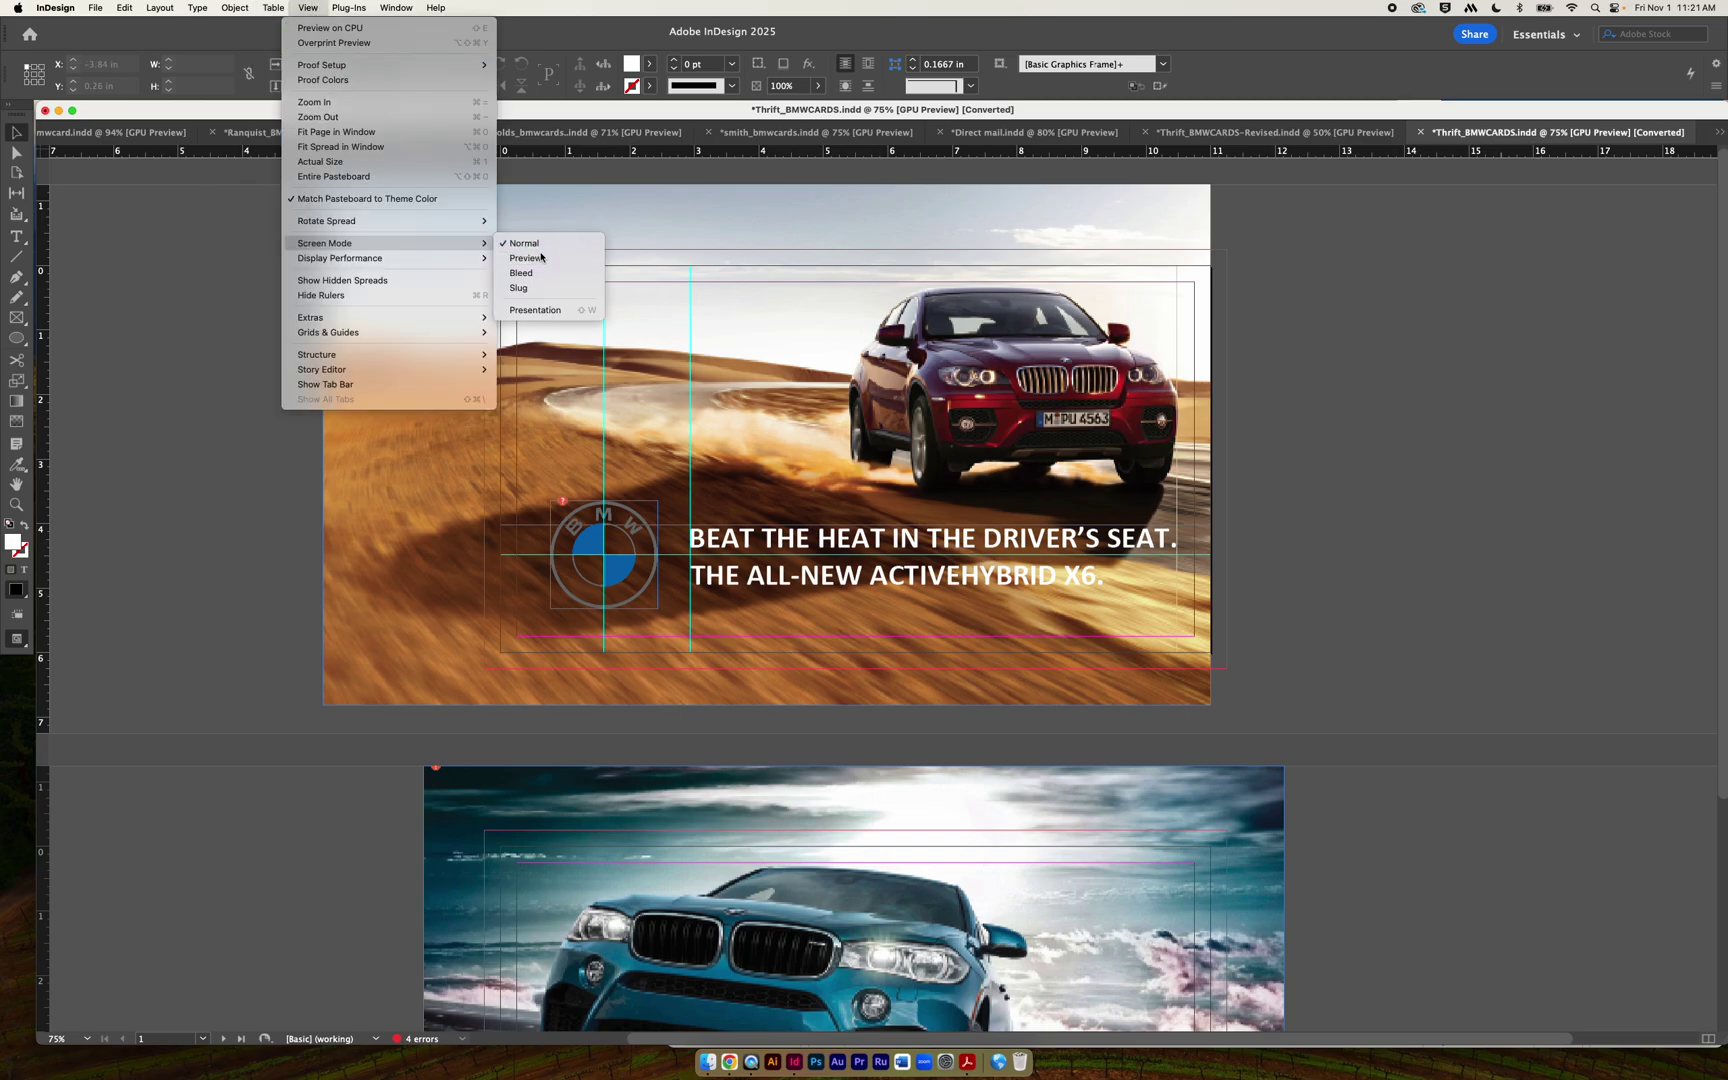
left_click(524, 258)
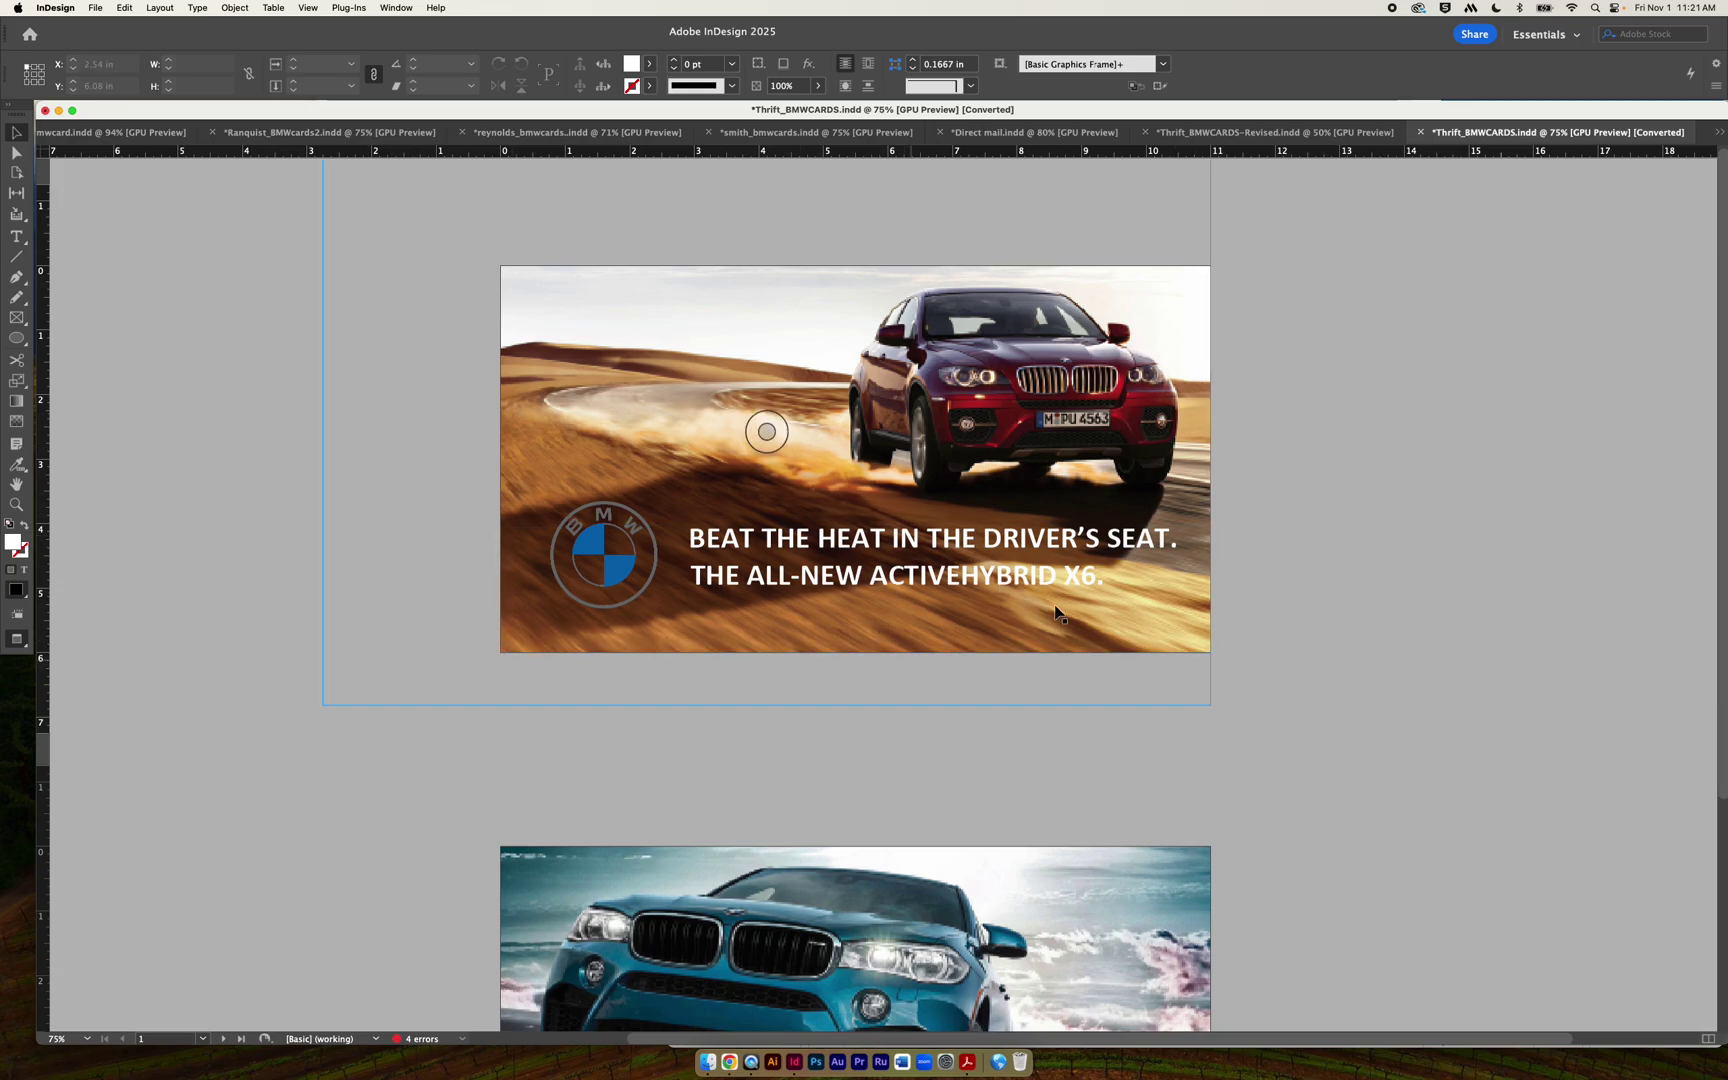
left_click(1400, 532)
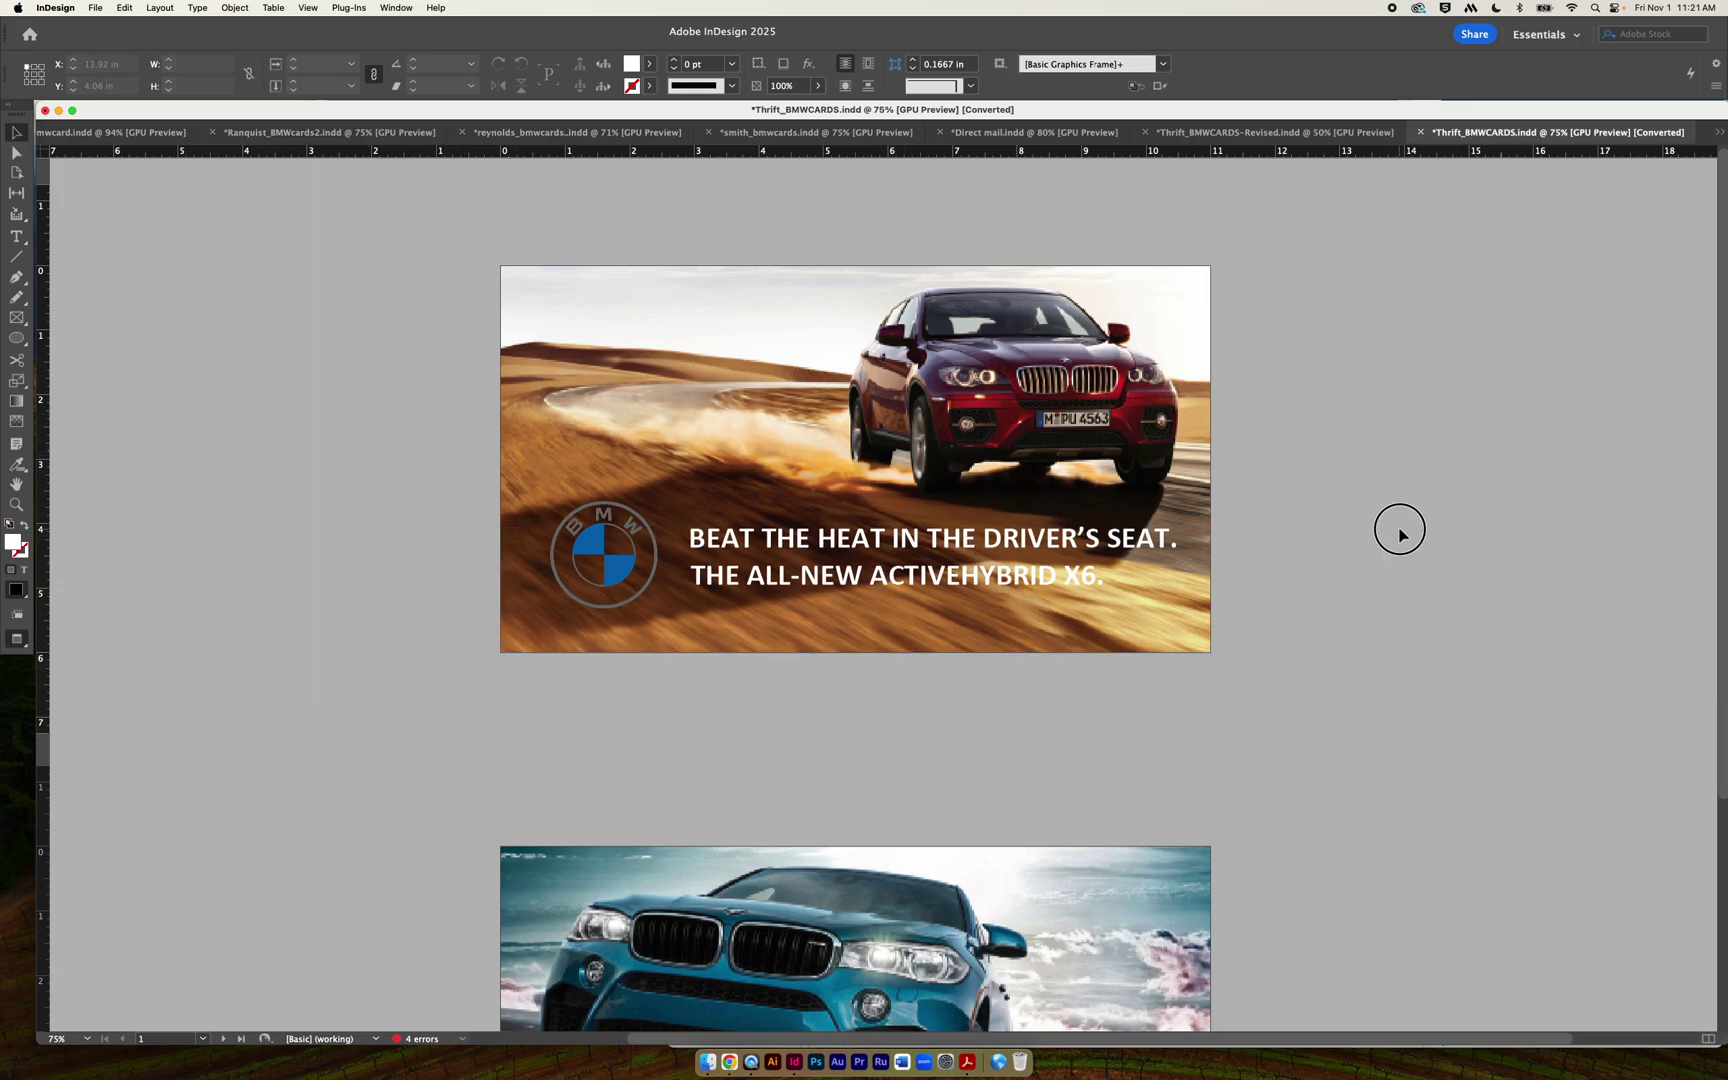
Place the desert card's logo at X 0.5 in, Y 3.875 in, and move the headline frame up to X 0.1 in, Y 3.625 in.
left_click_drag(632, 578, 613, 357)
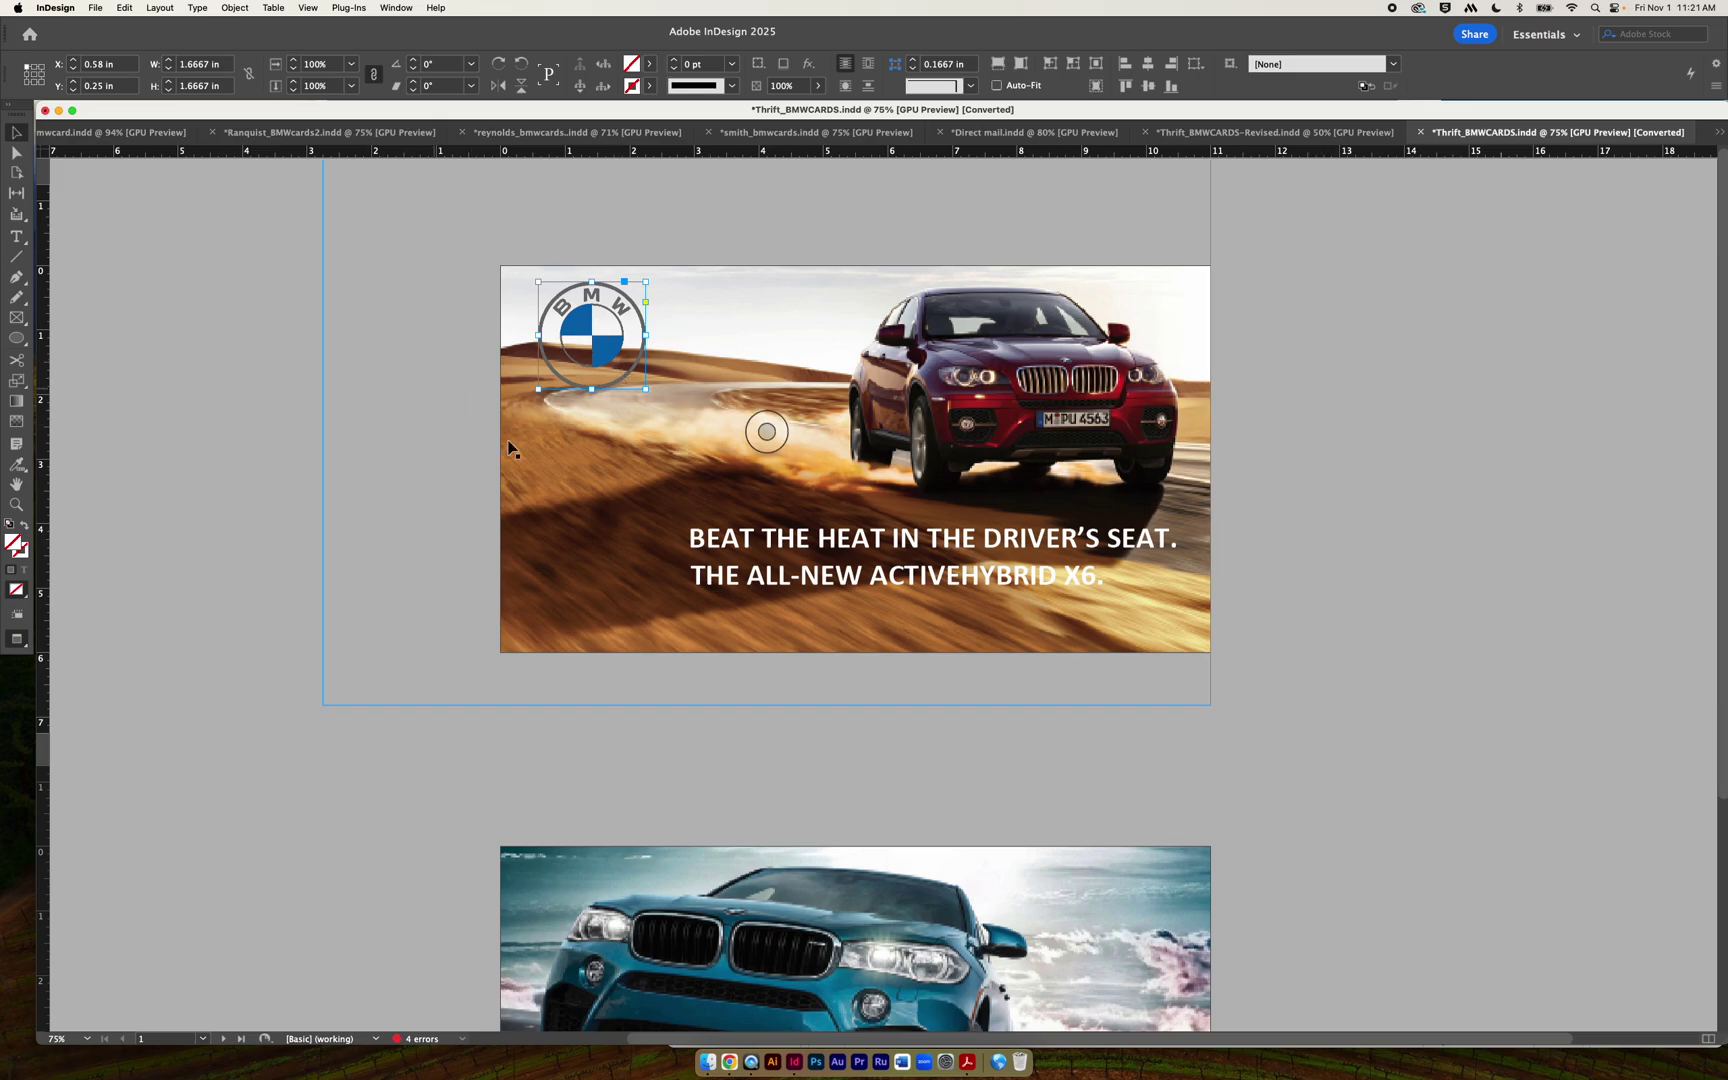
left_click_drag(605, 366, 600, 595)
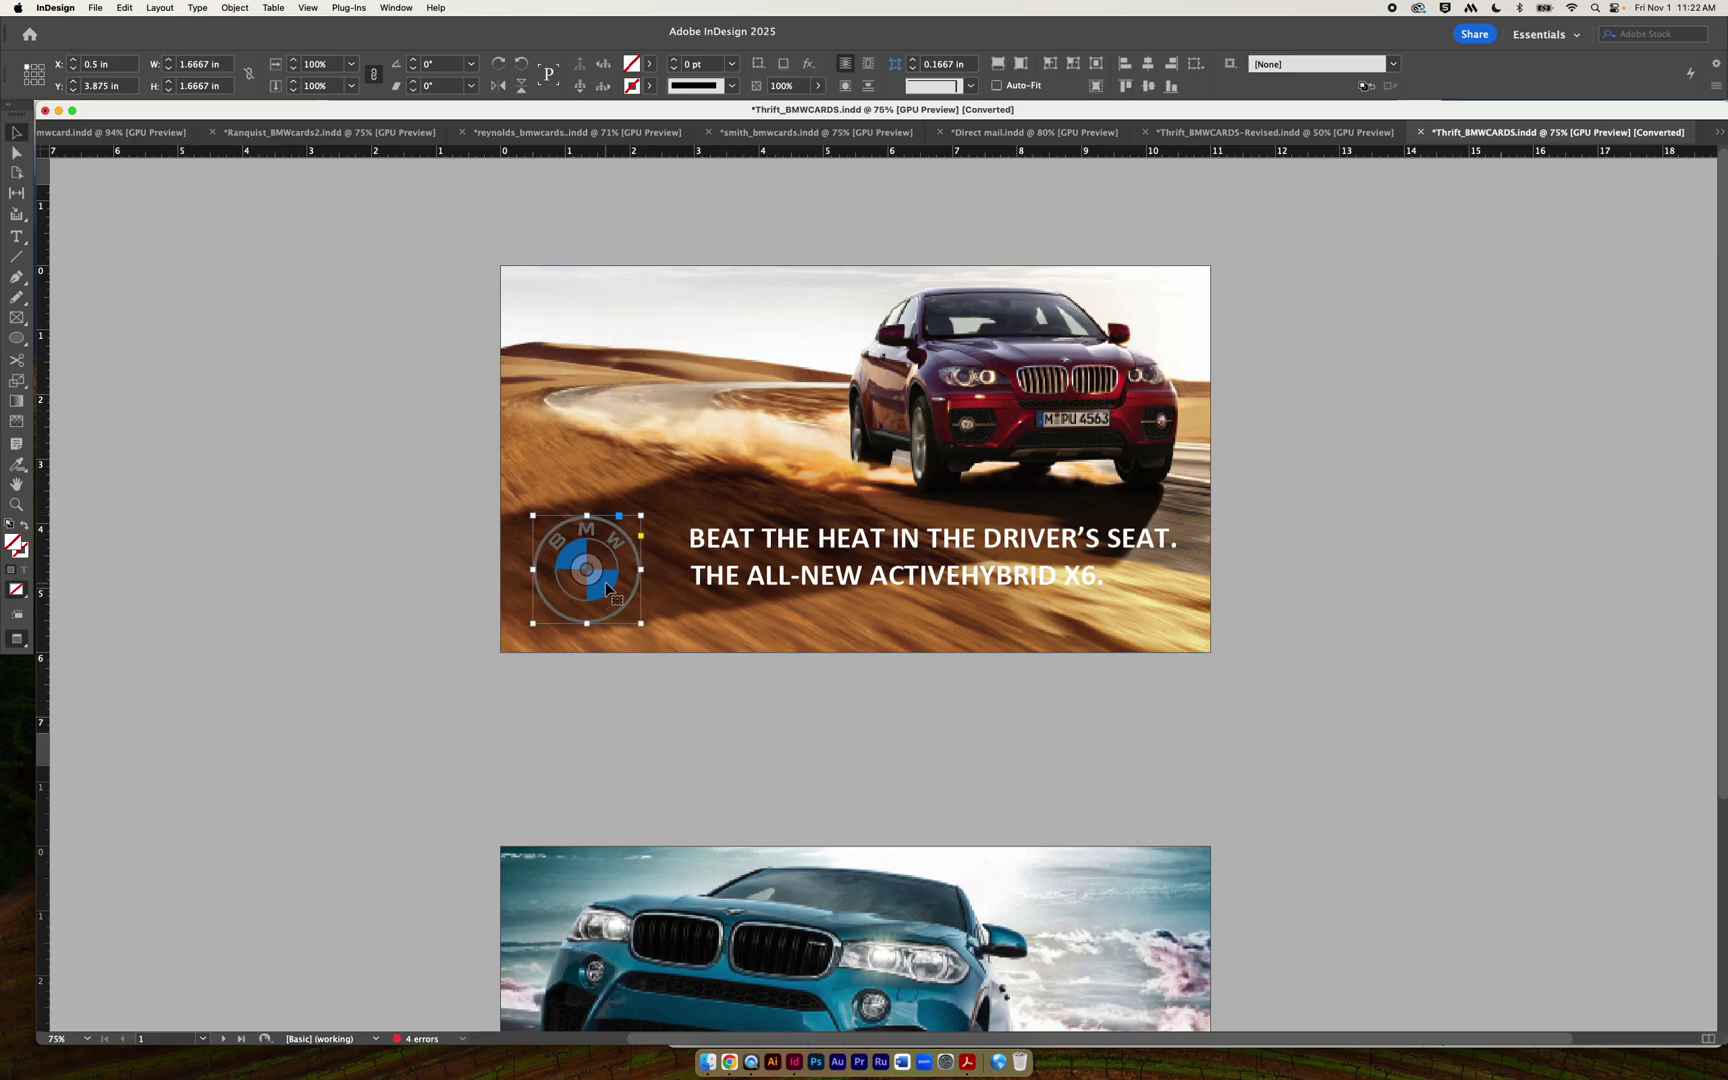
left_click(1008, 574)
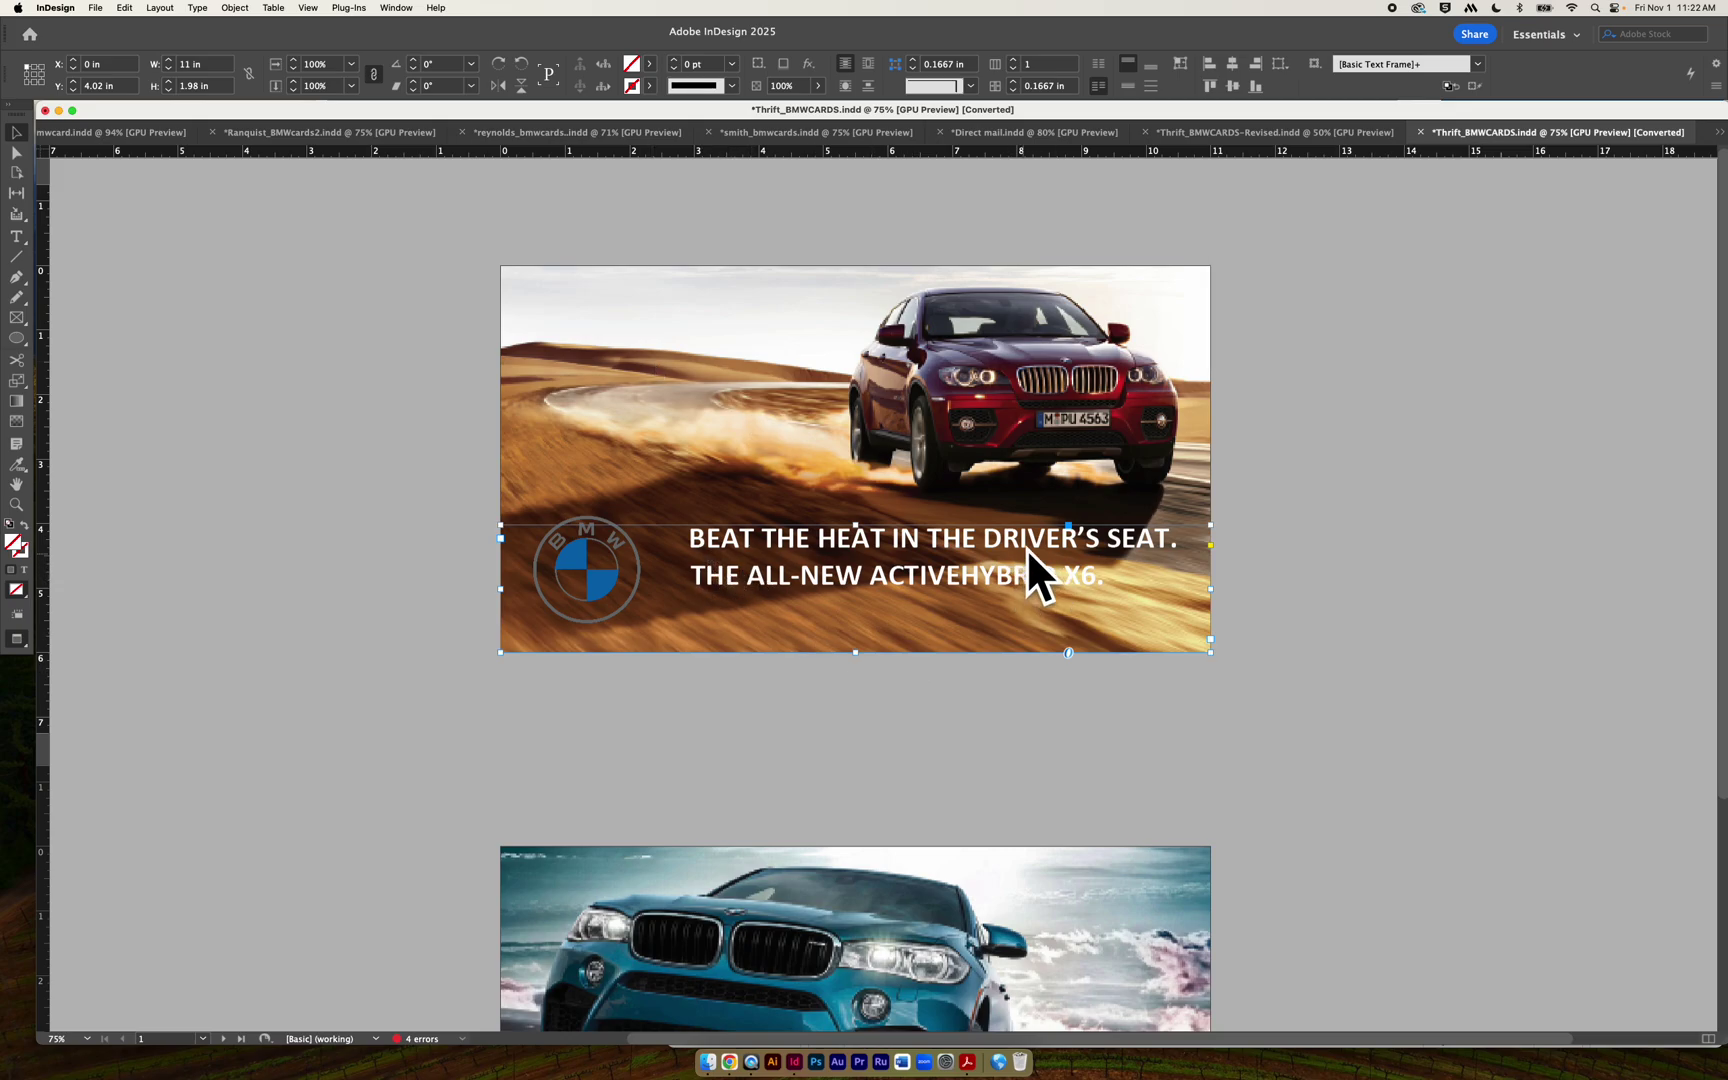
left_click_drag(1095, 545, 1102, 520)
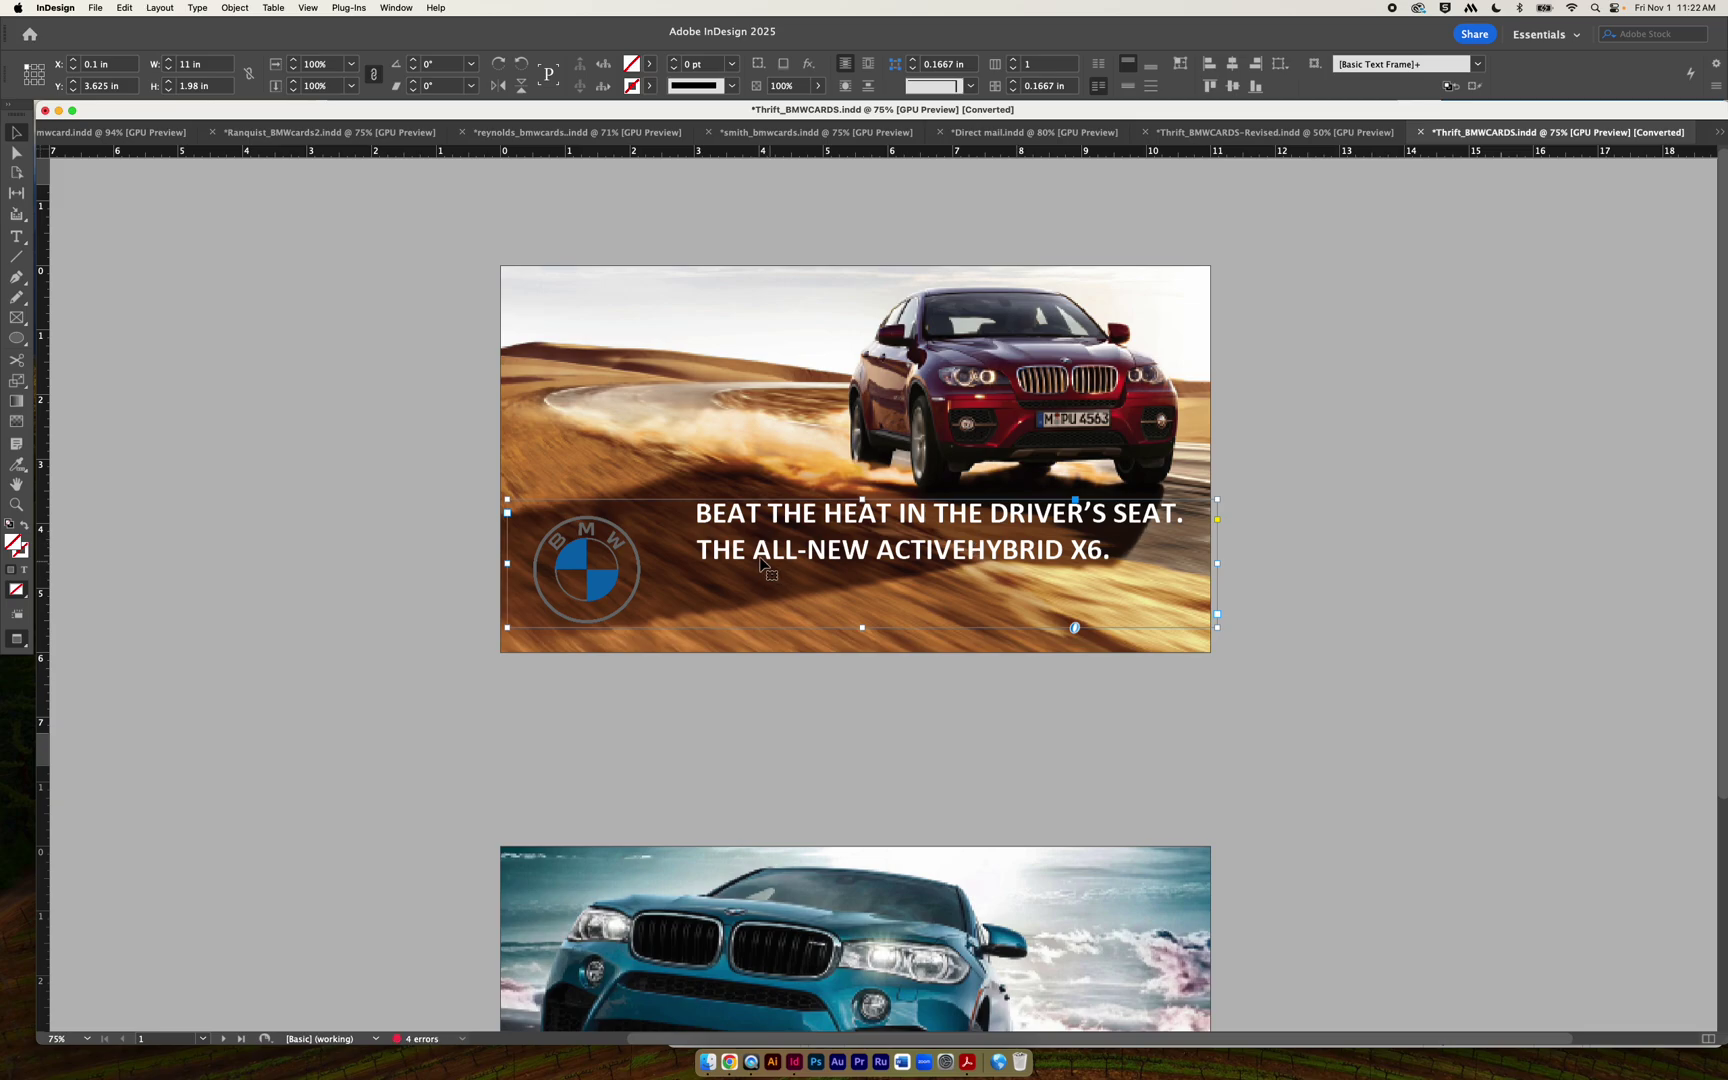
Reduce the line "THE ALL-NEW ACTIVEHYBRID X6." on the desert card to 24 pt.
double_click(779, 511)
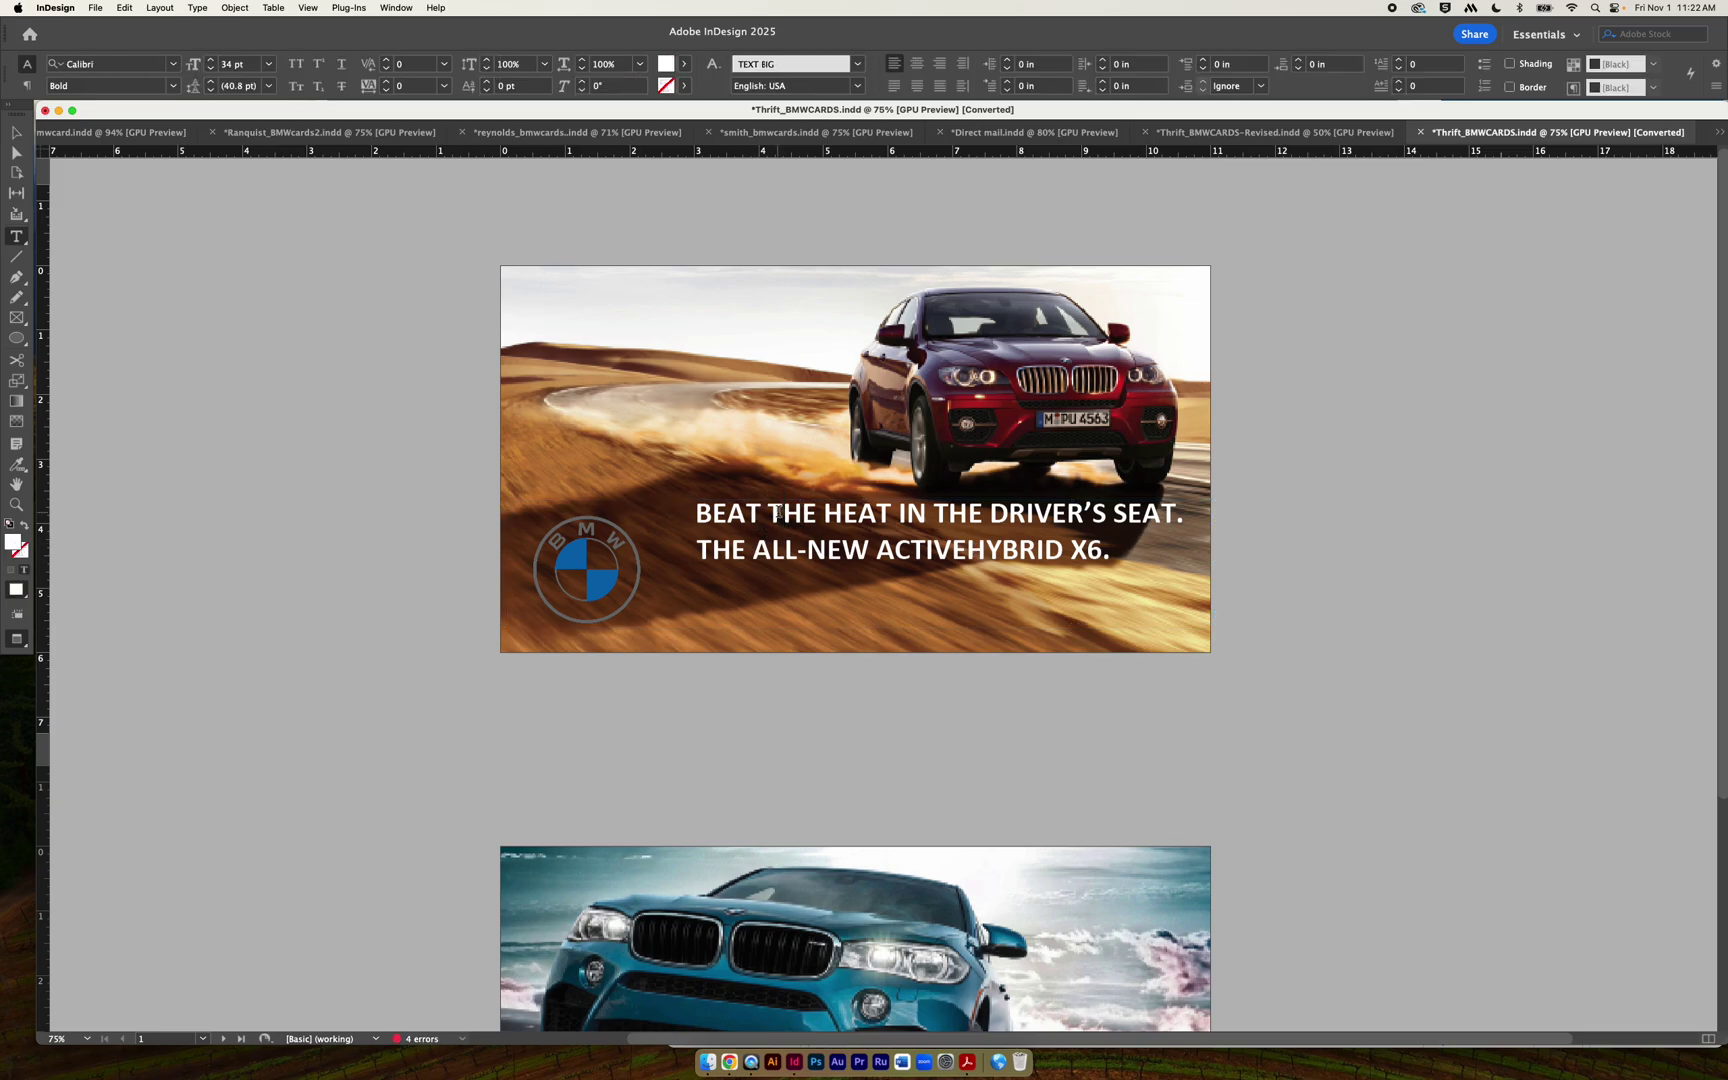
left_click_drag(700, 550, 1103, 541)
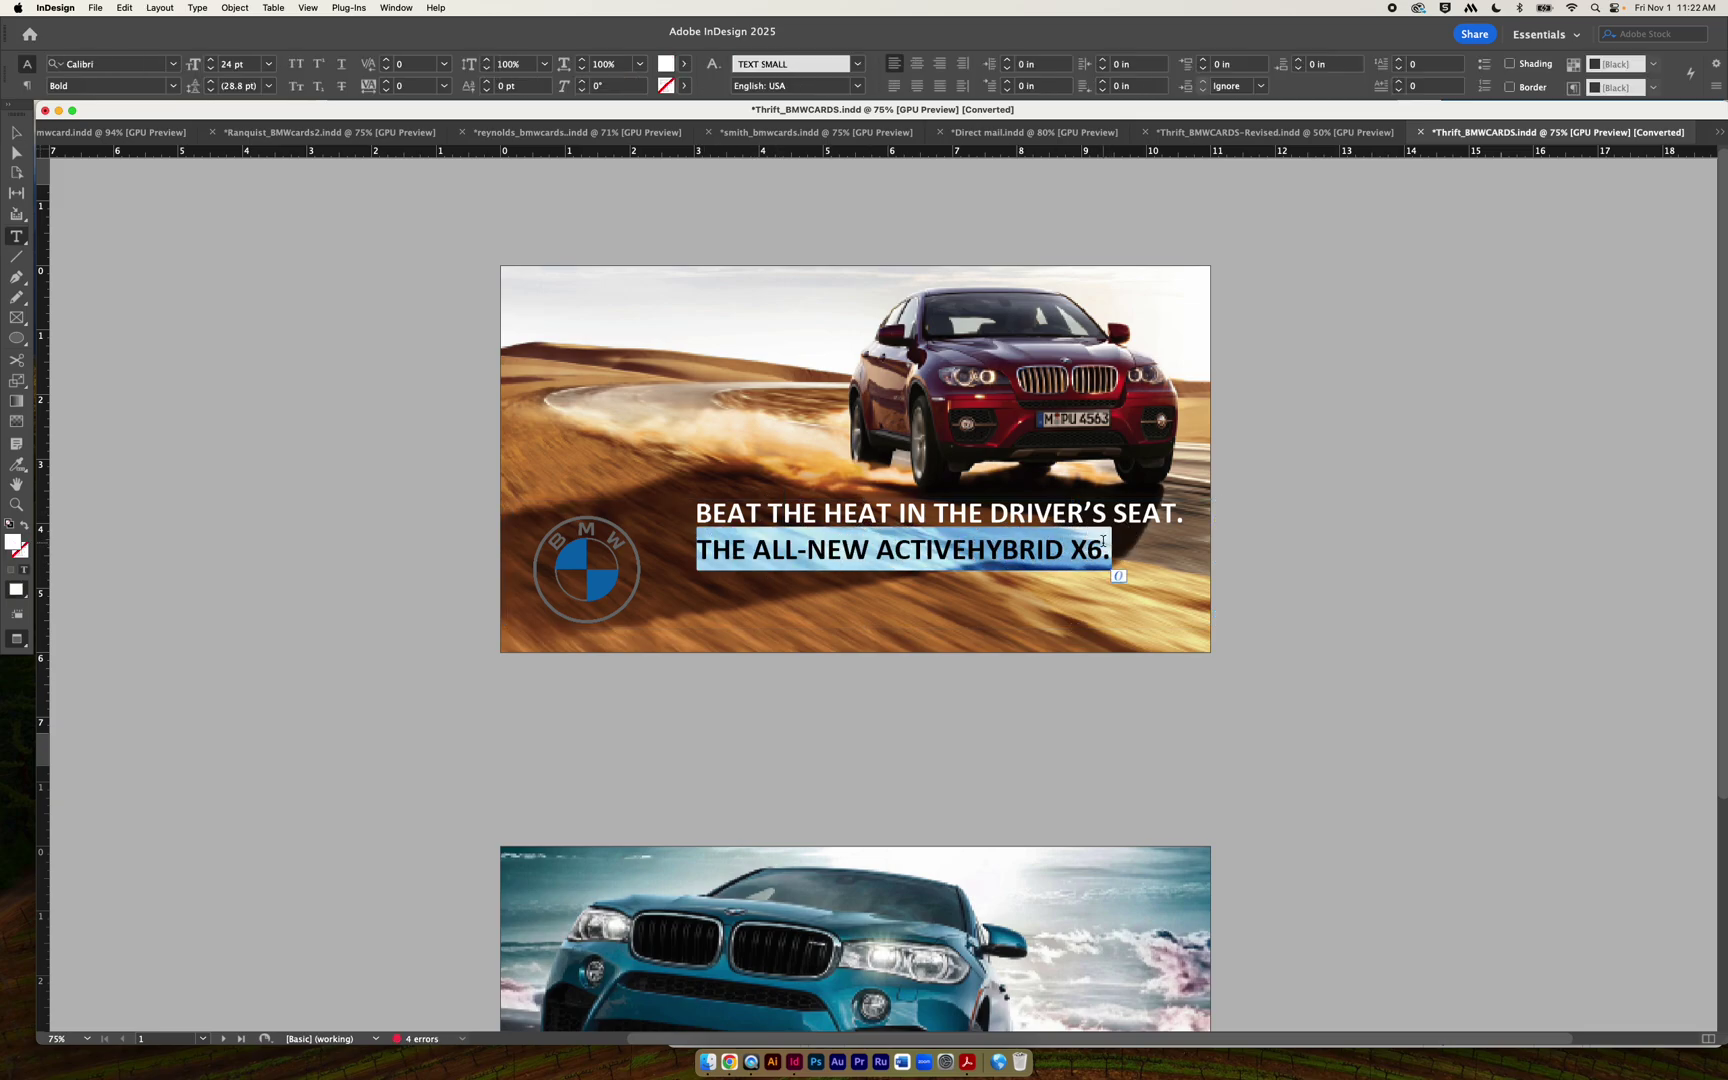
left_click(262, 64)
left_click(258, 270)
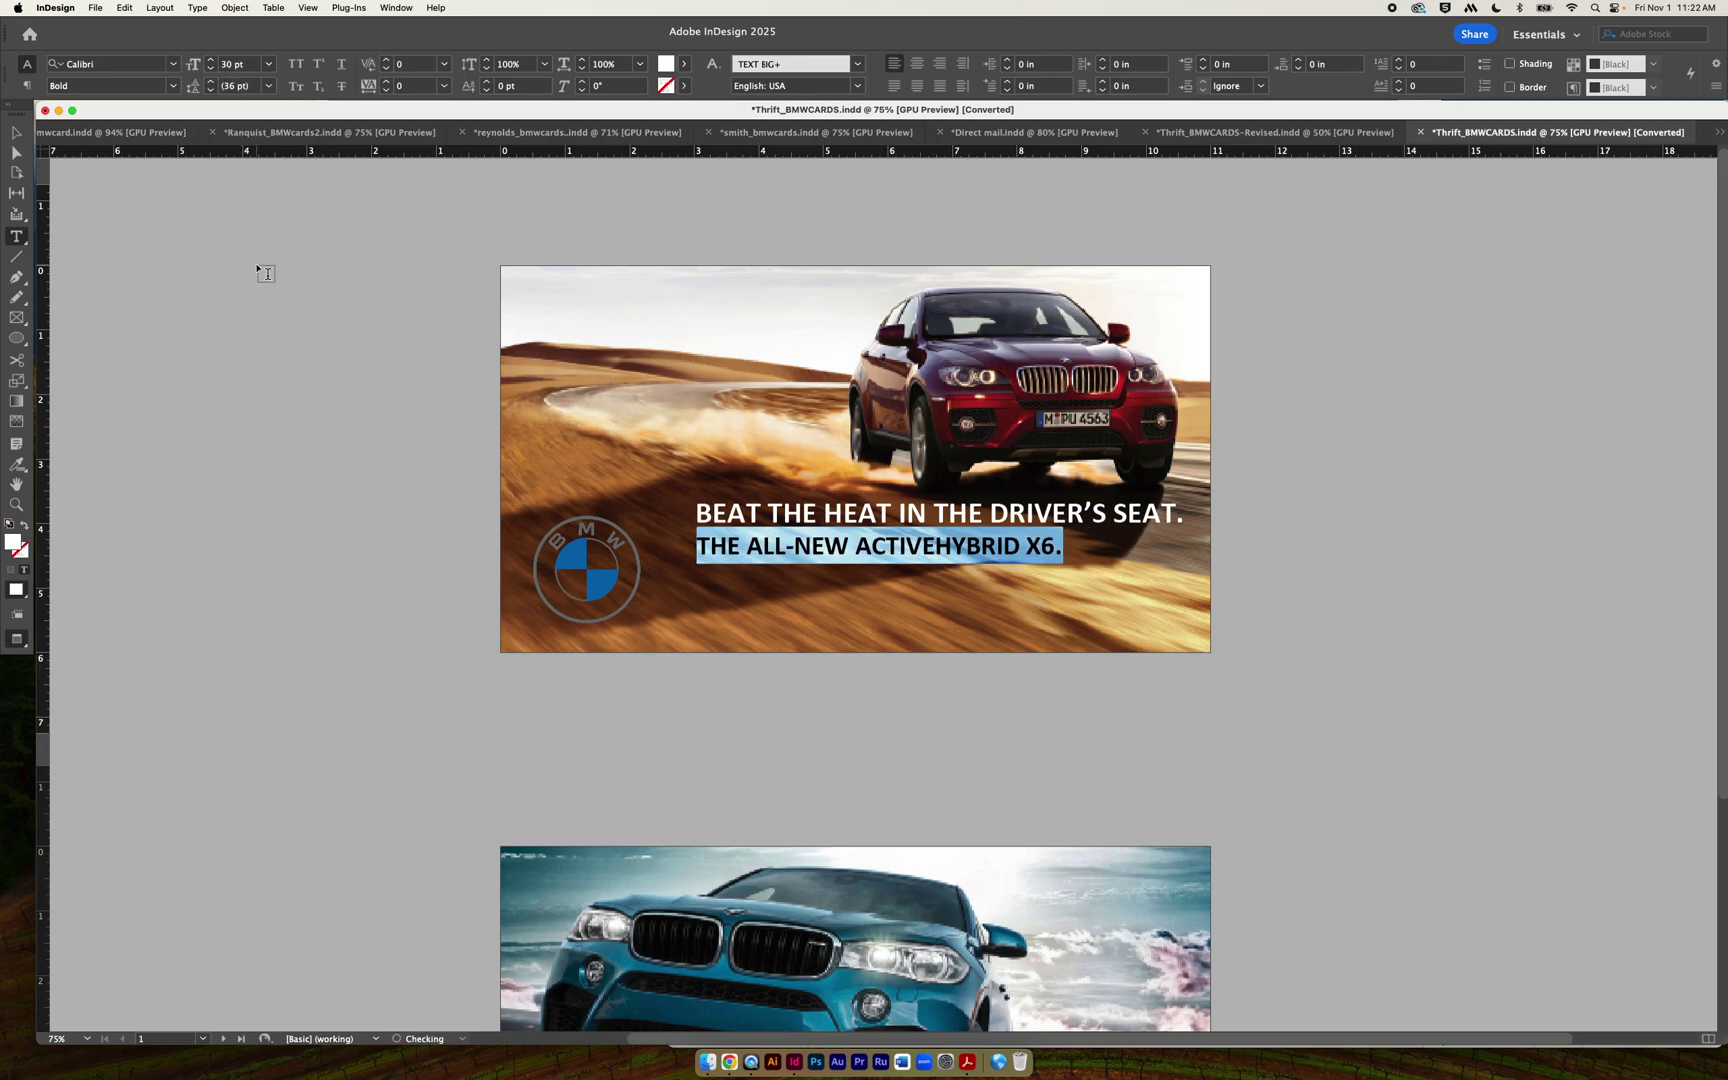
left_click(268, 64)
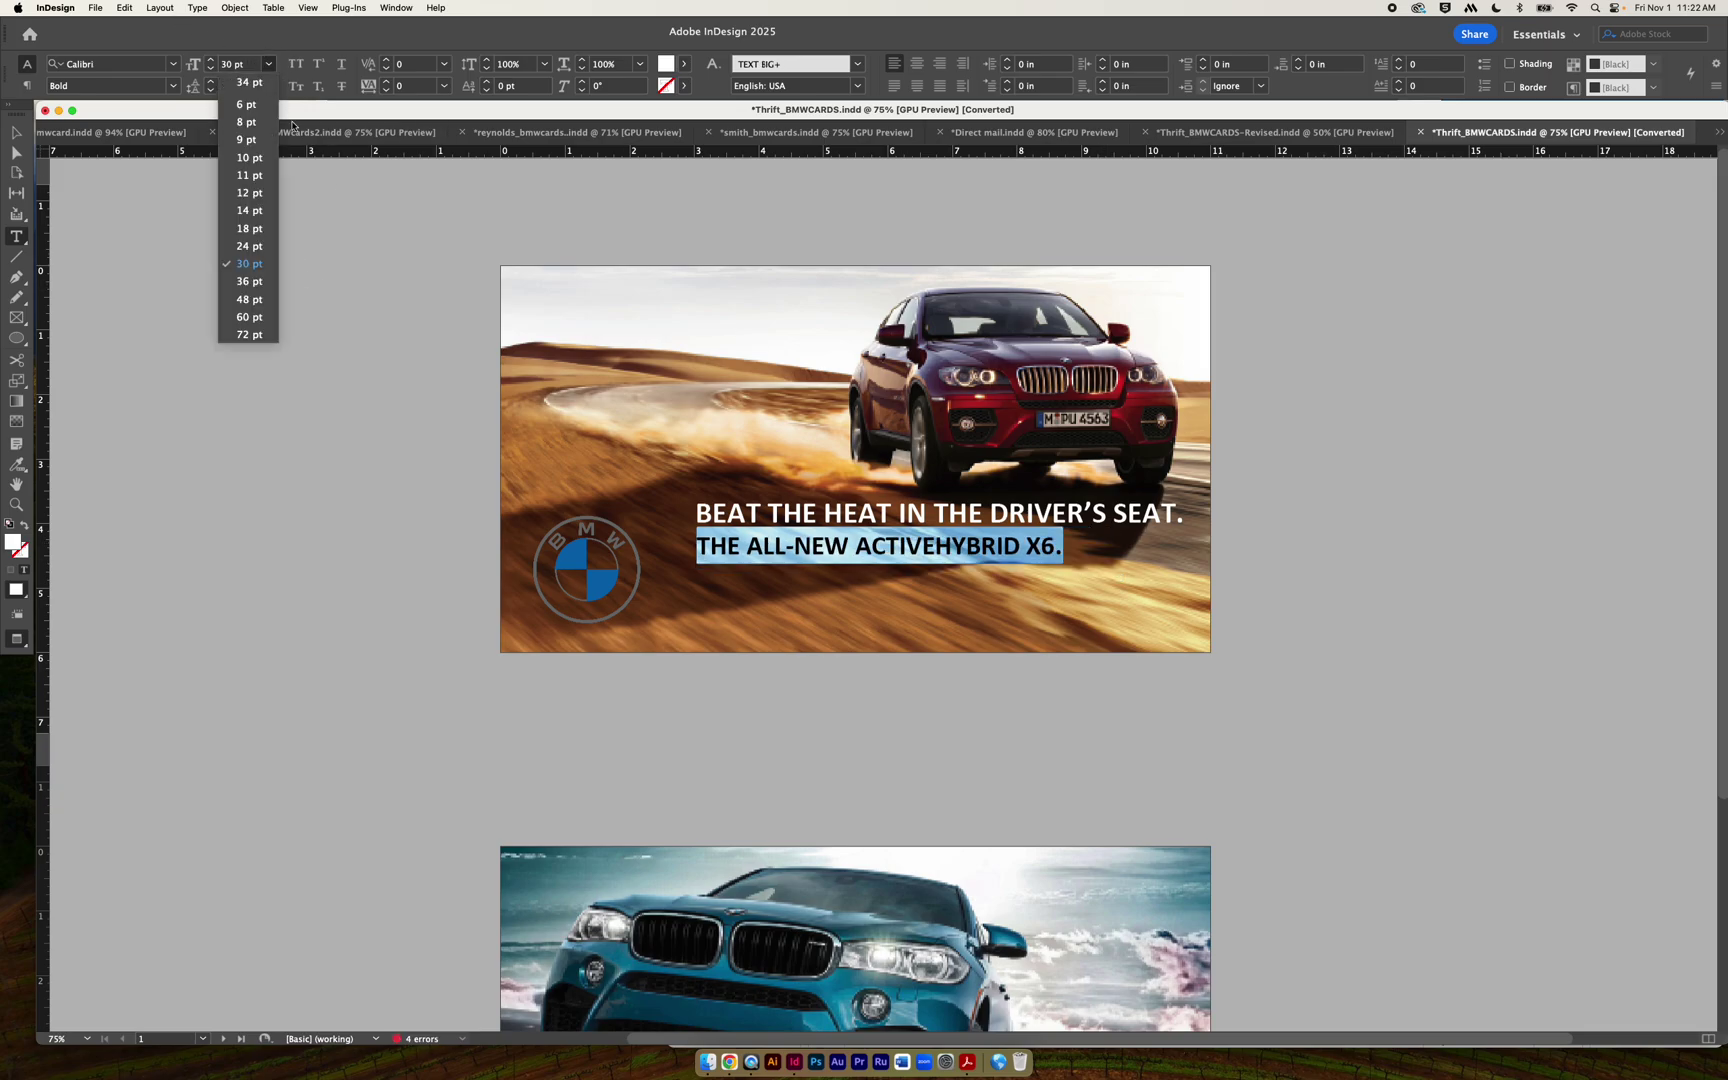
left_click(258, 255)
key("Escape")
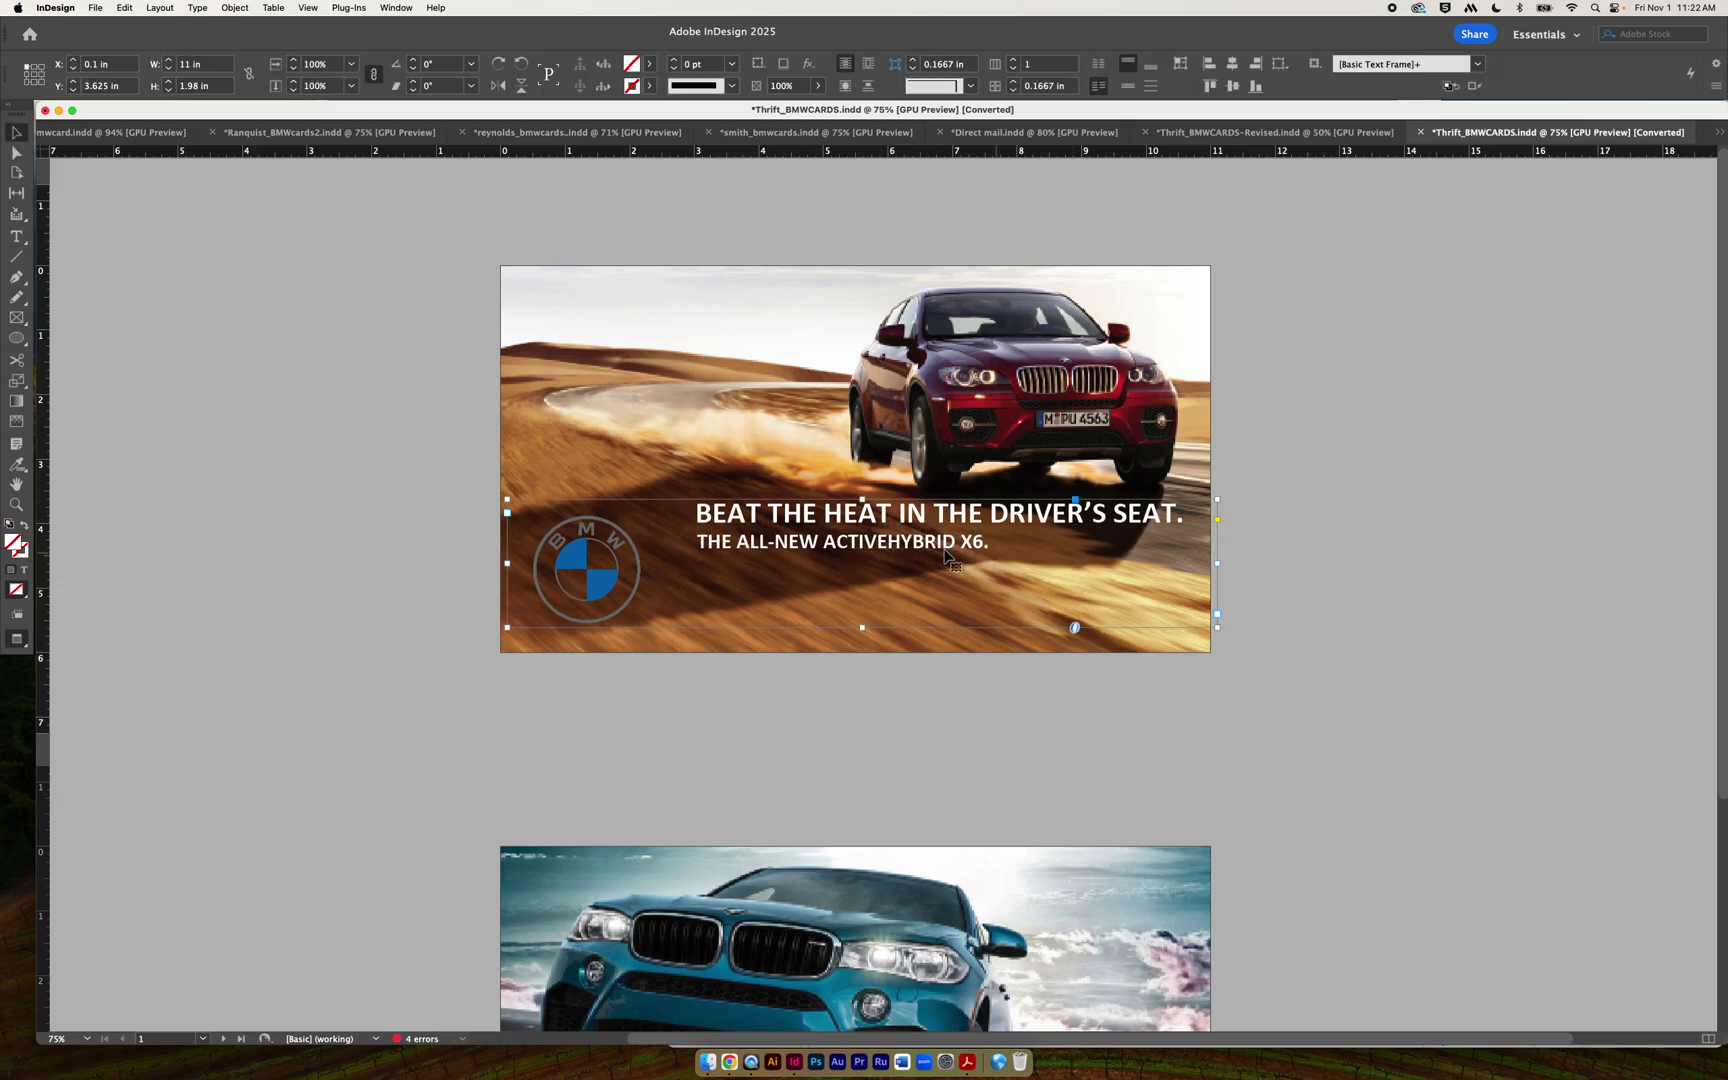
Copy the line "THE ALL-NEW ACTIVEHYBRID X6." and delete it from the headline's text frame.
triple_click(805, 546)
key("super+c")
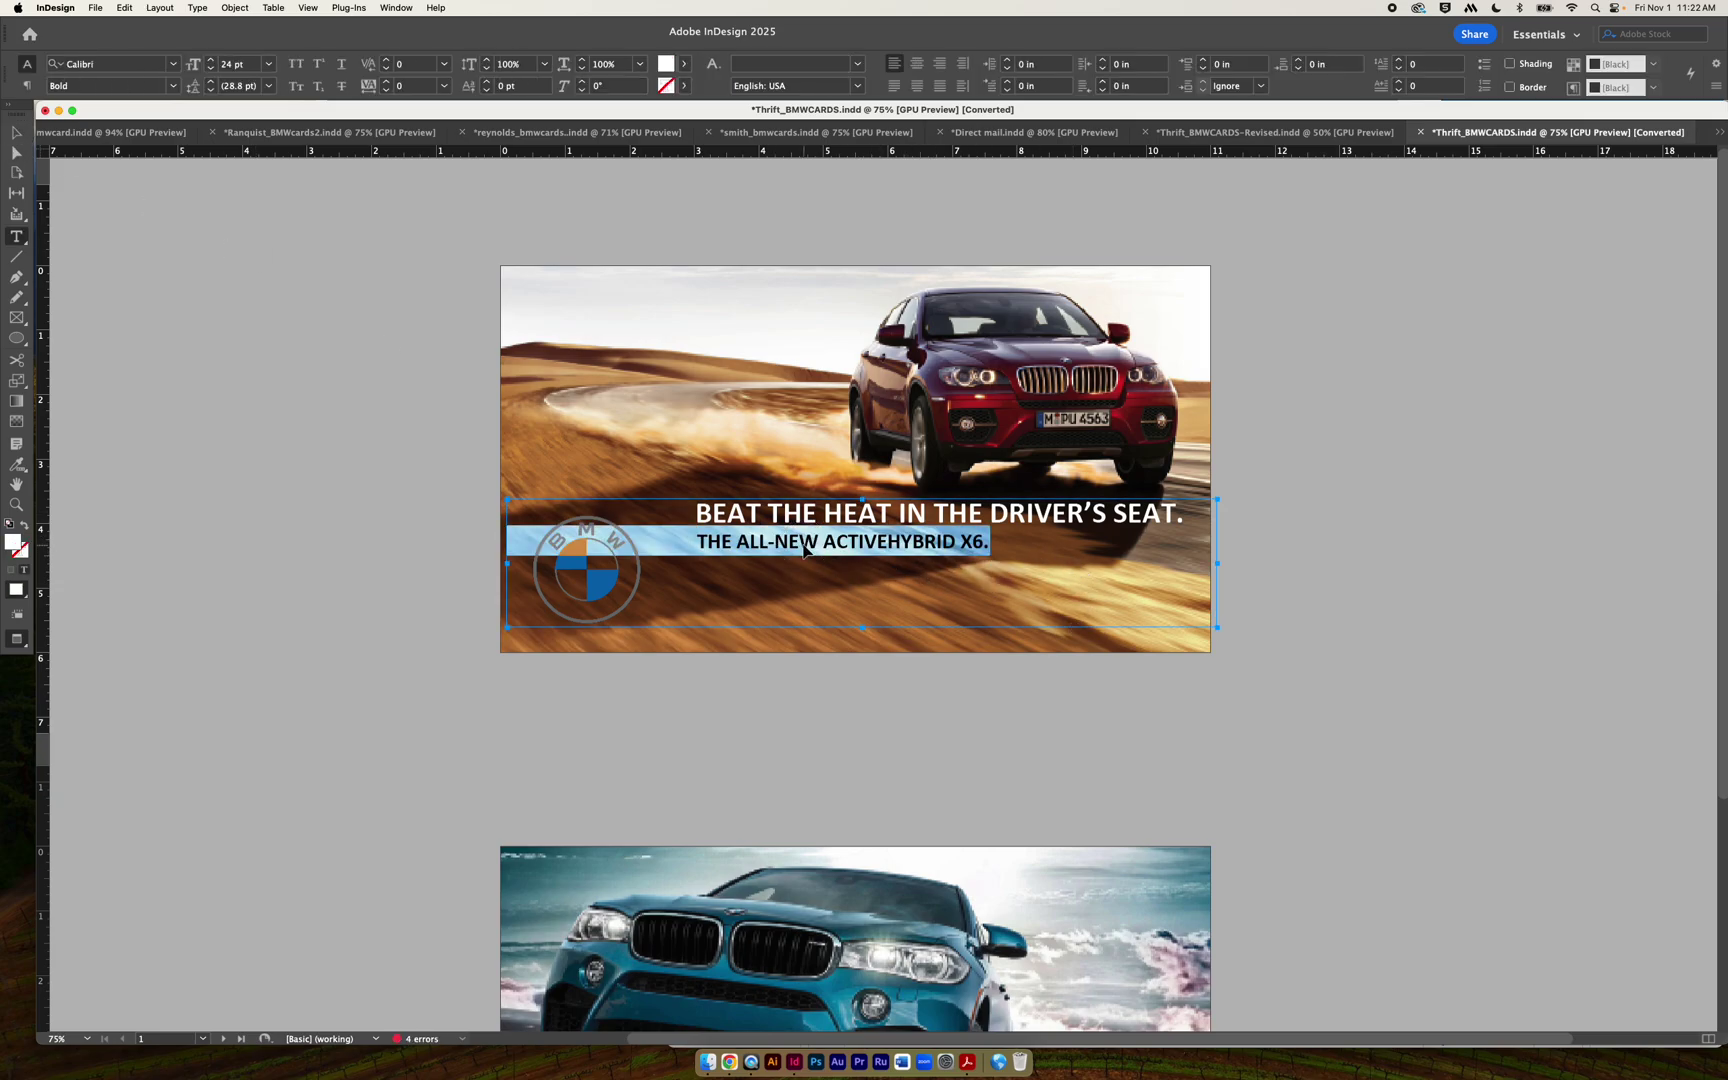
key("BackSpace")
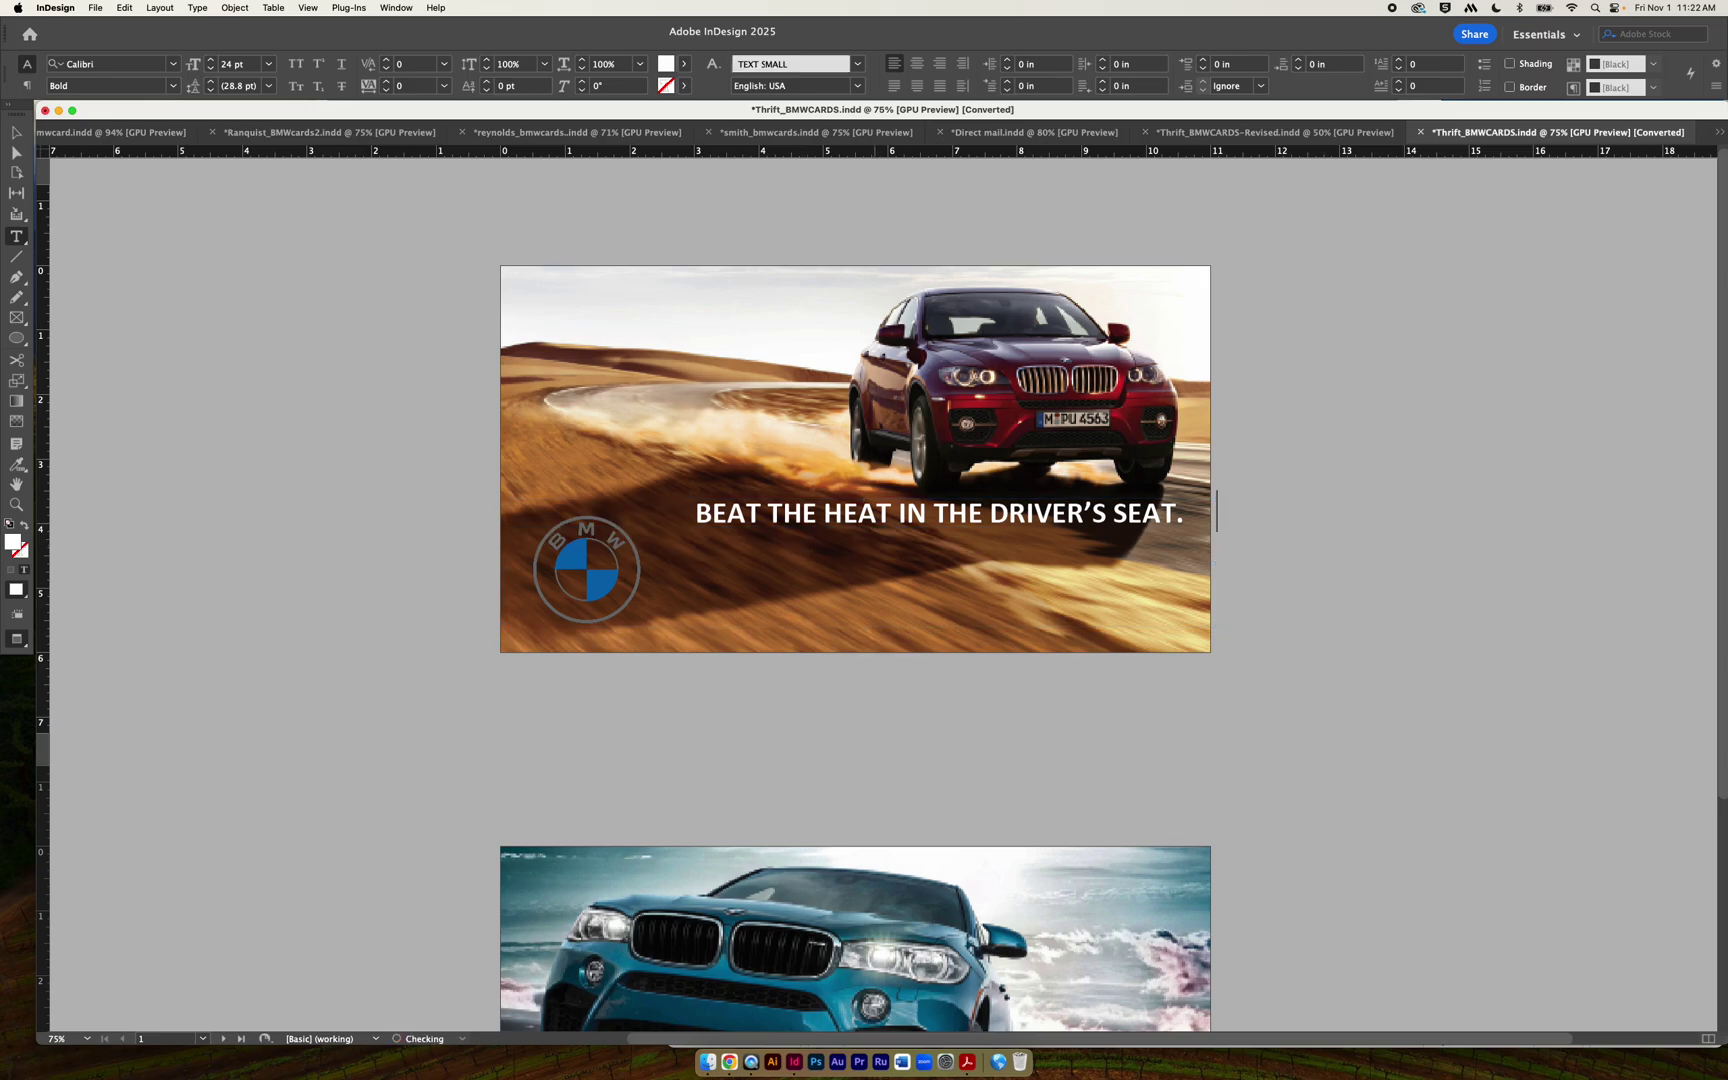
left_click(16, 132)
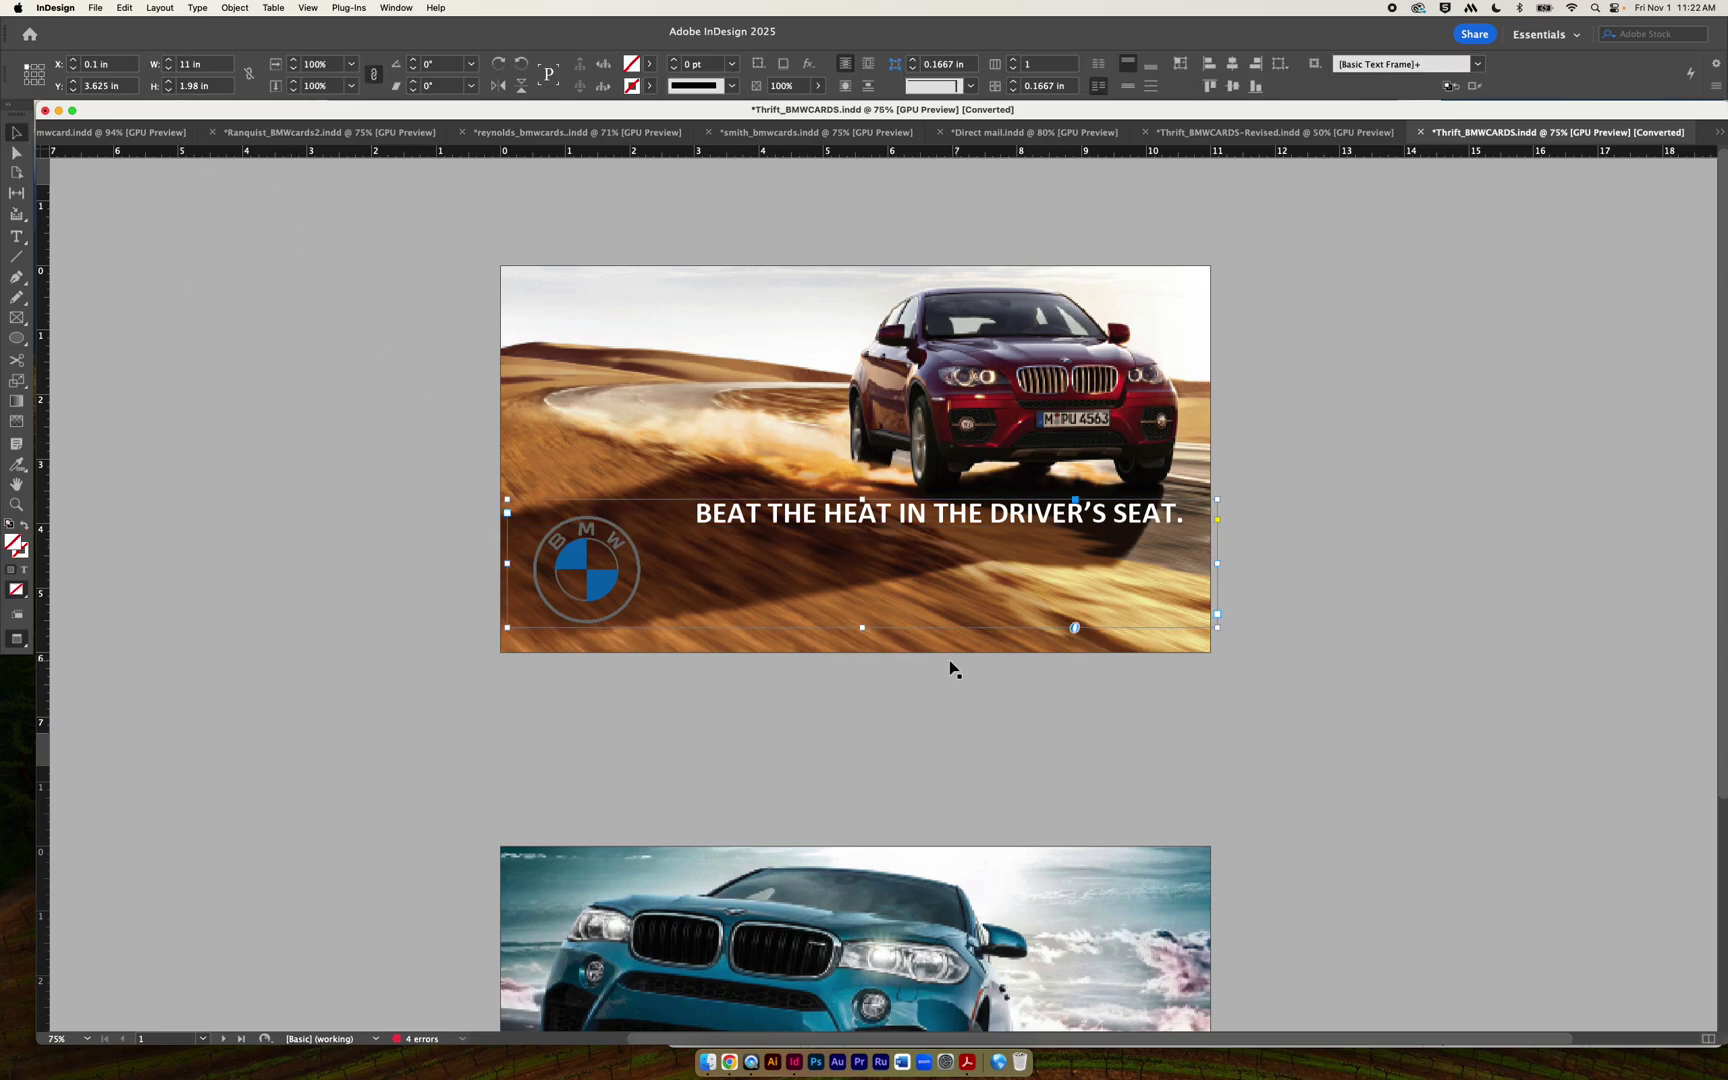
Shorten the headline frame to 0.535 in high, duplicate it below at Y 4.32 in, and replace the duplicate's text with the copied ActiveHybrid line.
left_click_drag(864, 627, 905, 574)
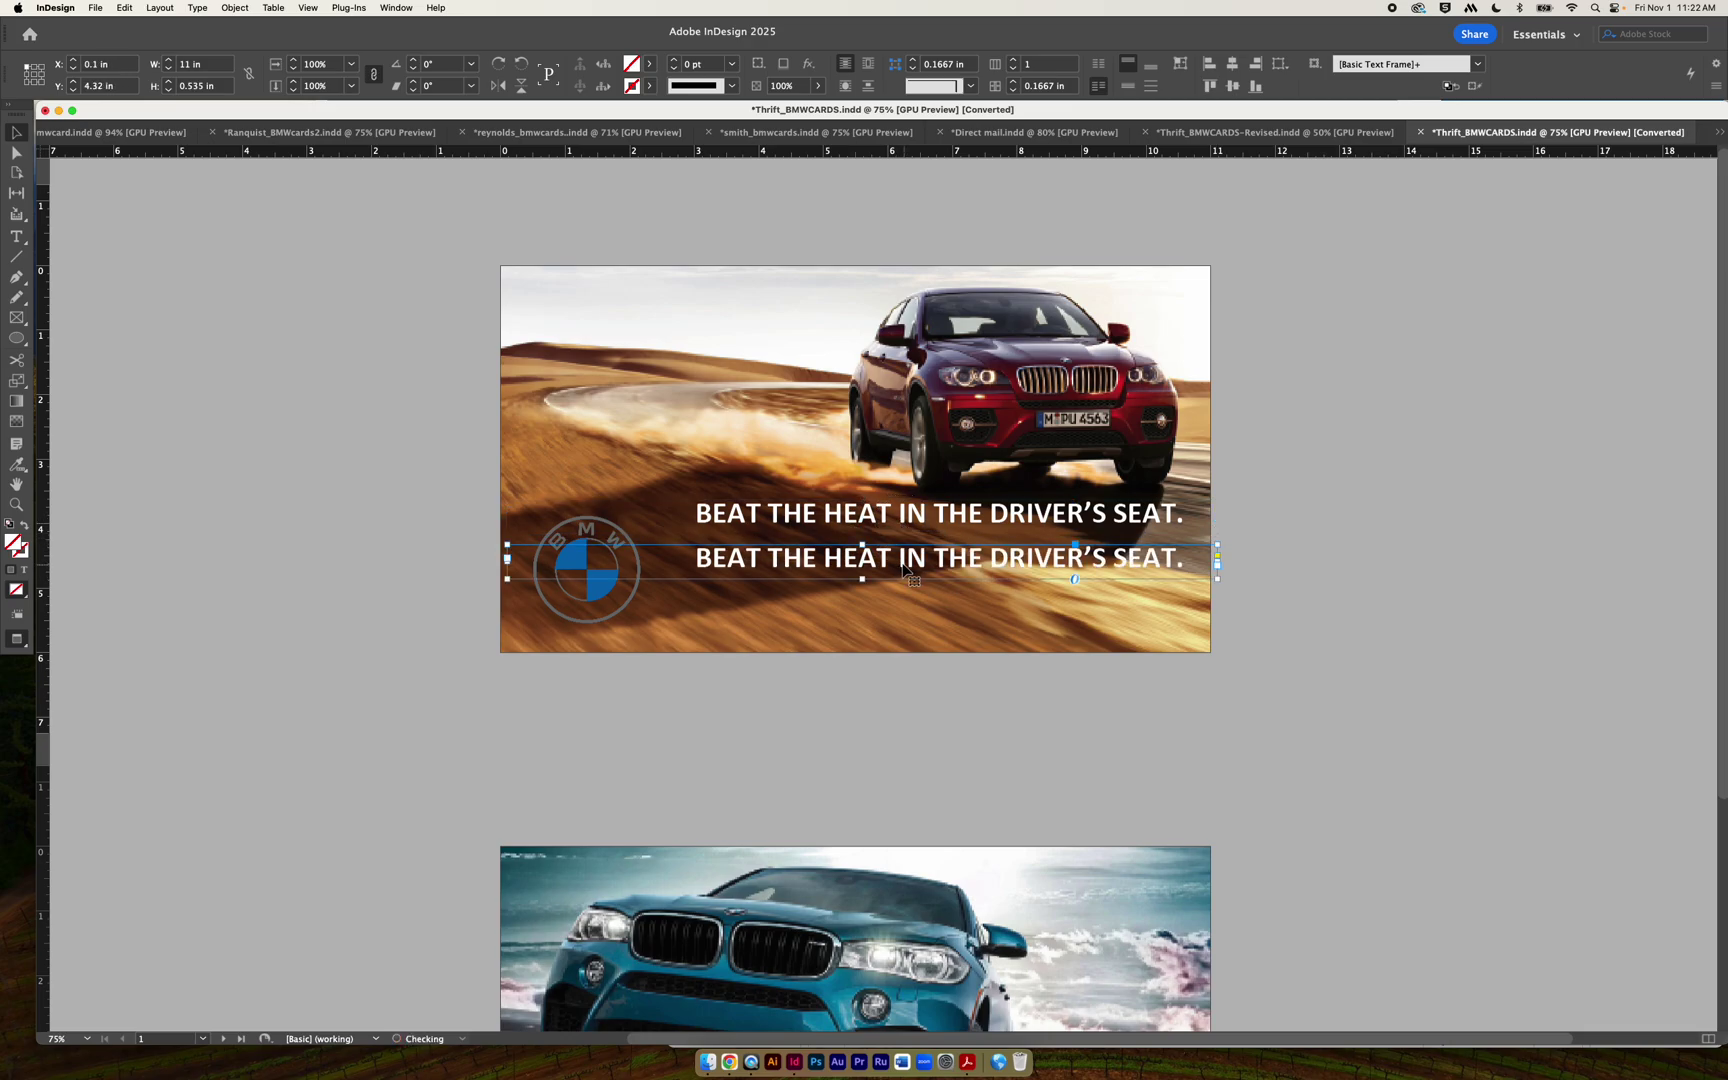
double_click(905, 560)
triple_click(905, 560)
key("super+v")
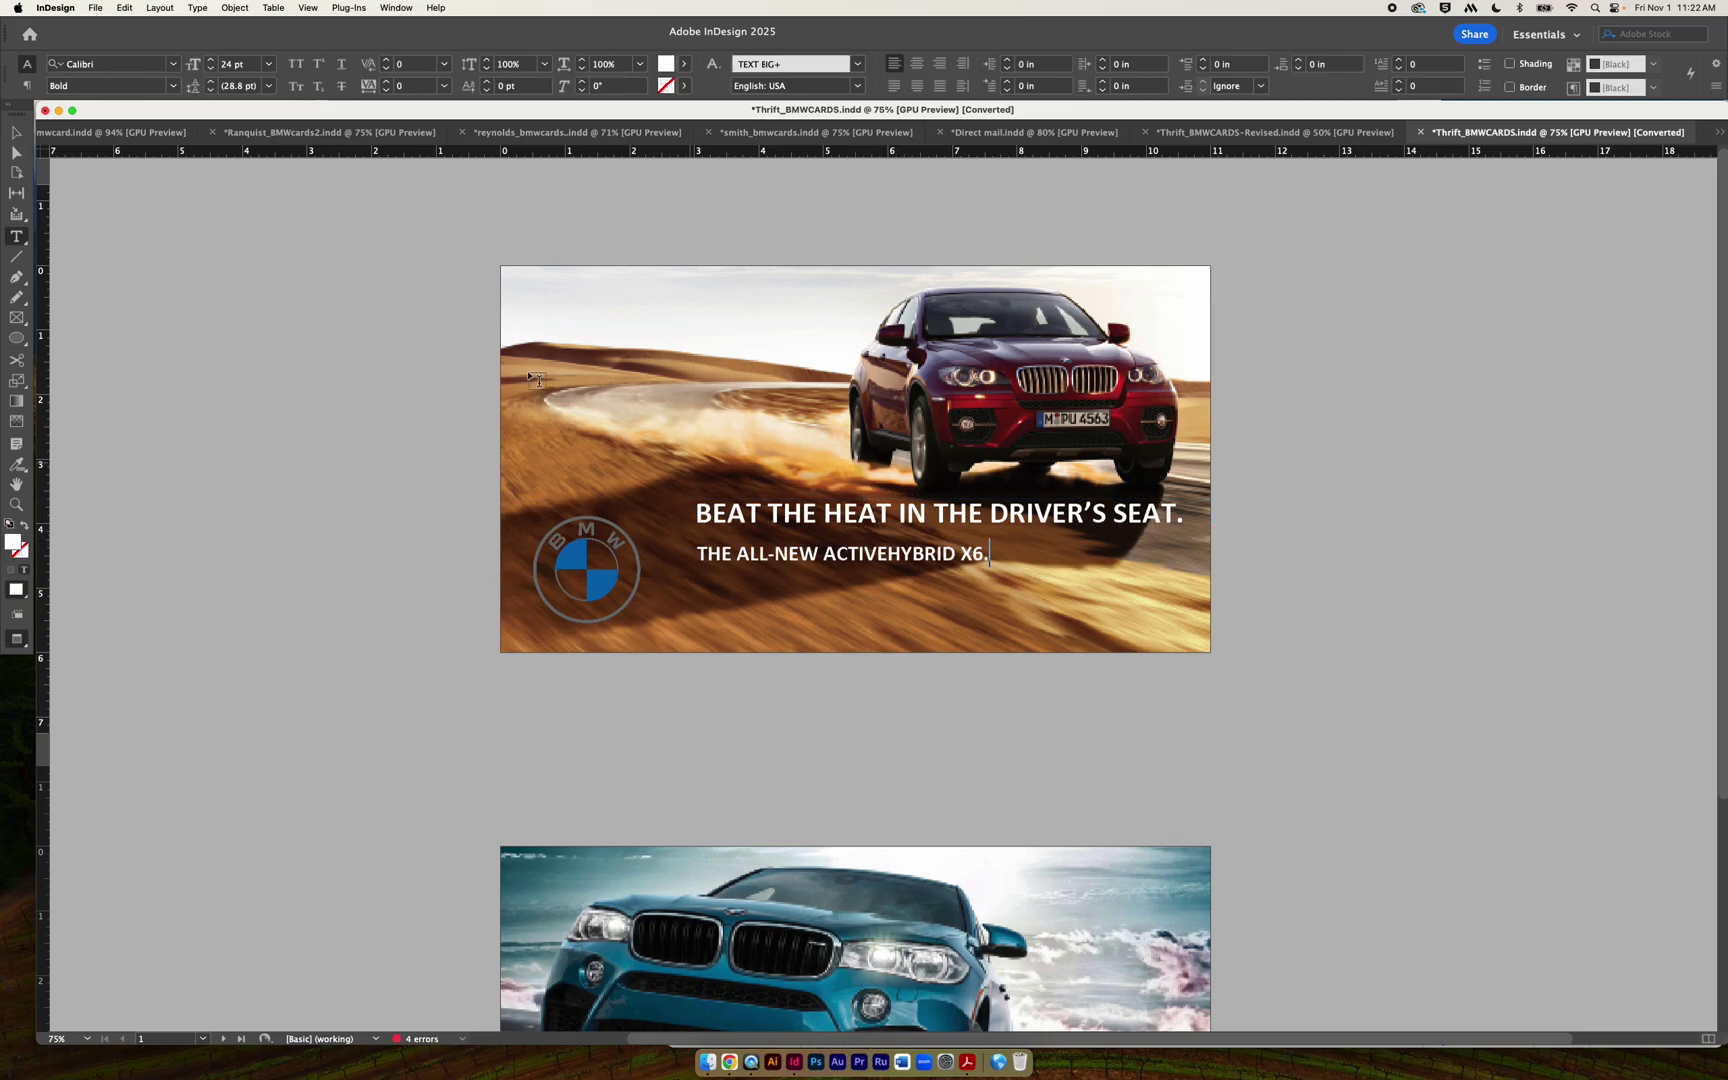
Move the headline and ActiveHybrid line to the desert card's upper-left area, and shift the background photo down by about 0.7 in.
left_click(18, 134)
left_click_drag(900, 562, 800, 290)
left_click(930, 510, "shift")
left_click_drag(1078, 407, 1076, 472)
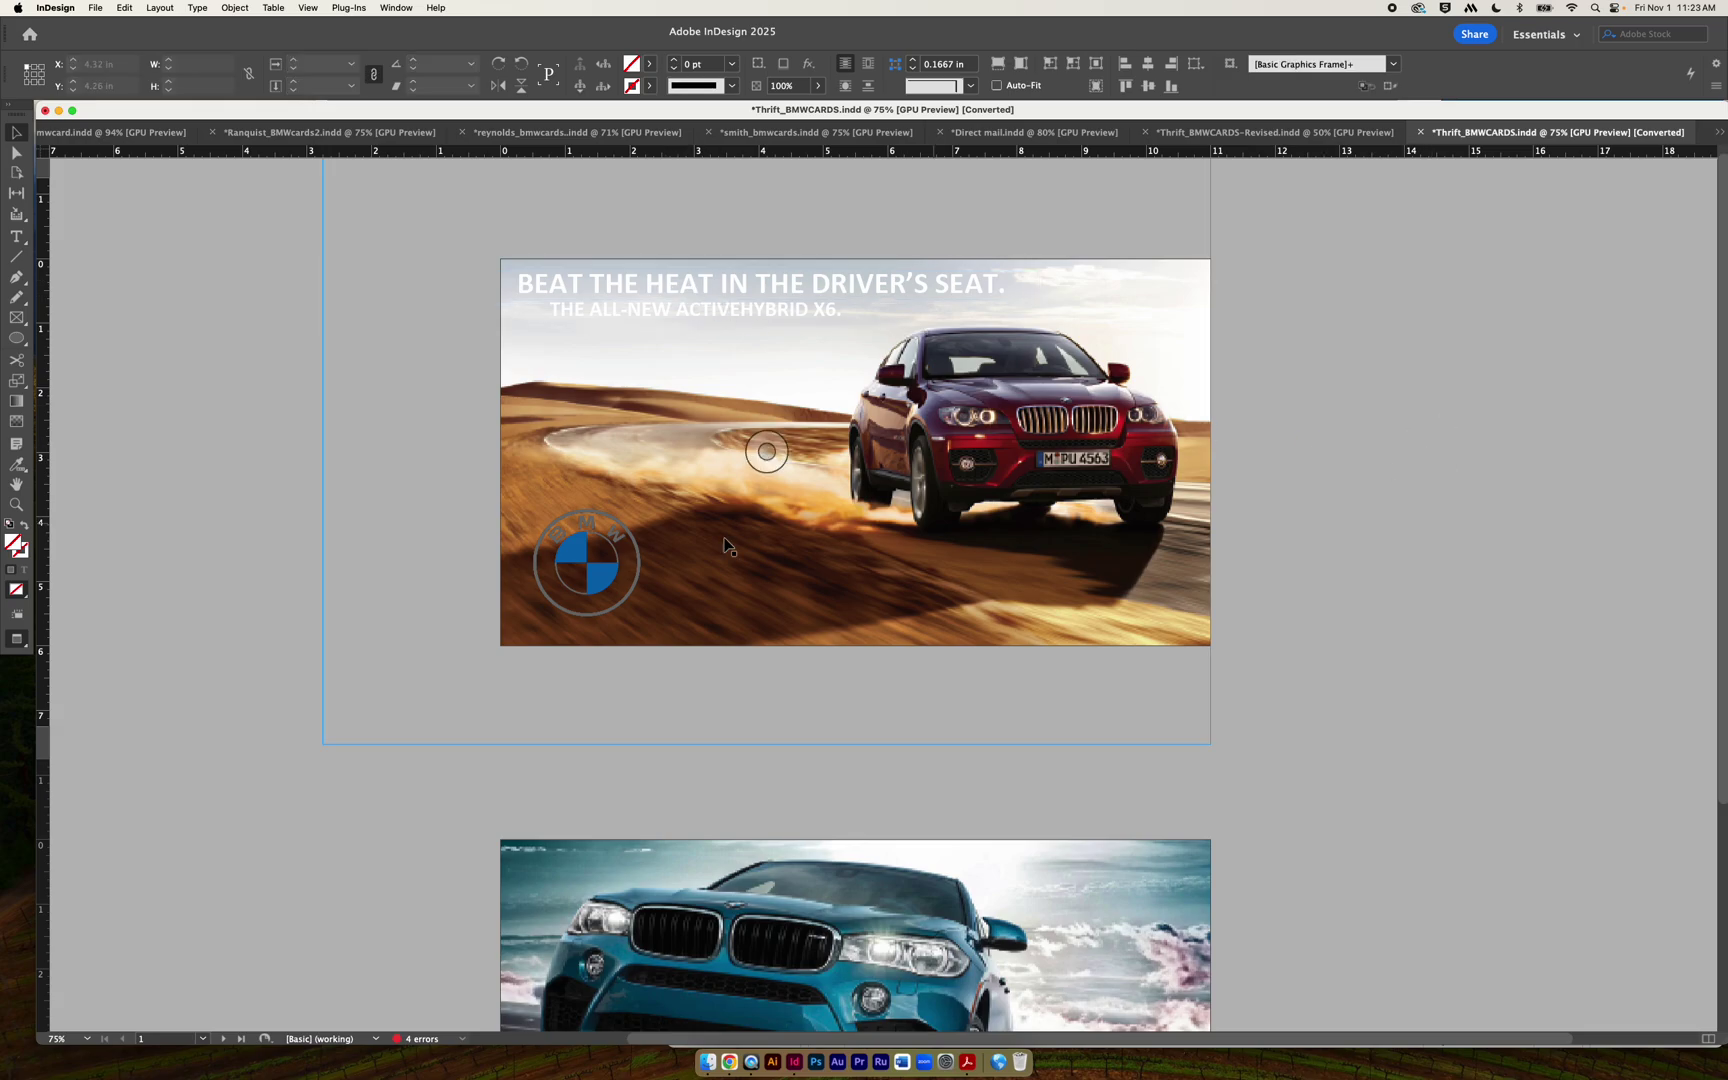
Try to scale down the BMW logo on the desert card.
left_click(584, 568)
mouse_move(639, 511)
left_mouse_down()
mouse_move(624, 503)
mouse_move(621, 528)
left_mouse_up()
key("super+z")
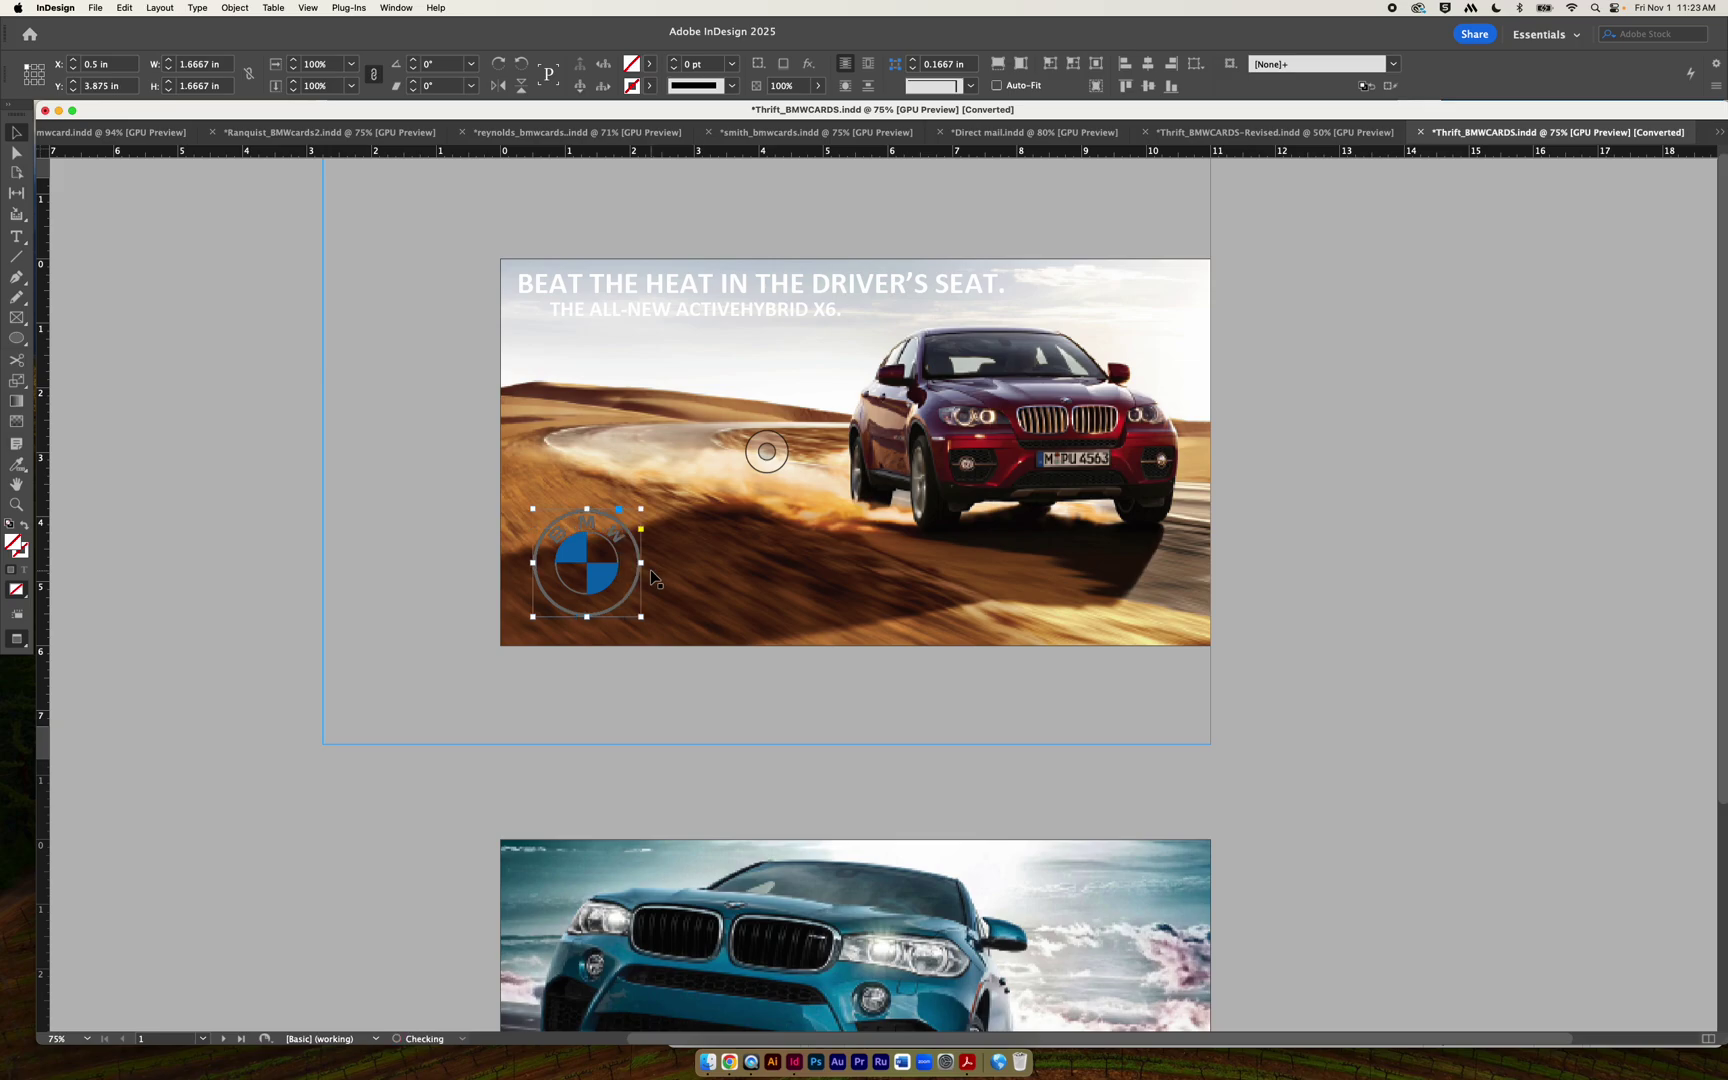
left_click_drag(641, 509, 620, 535)
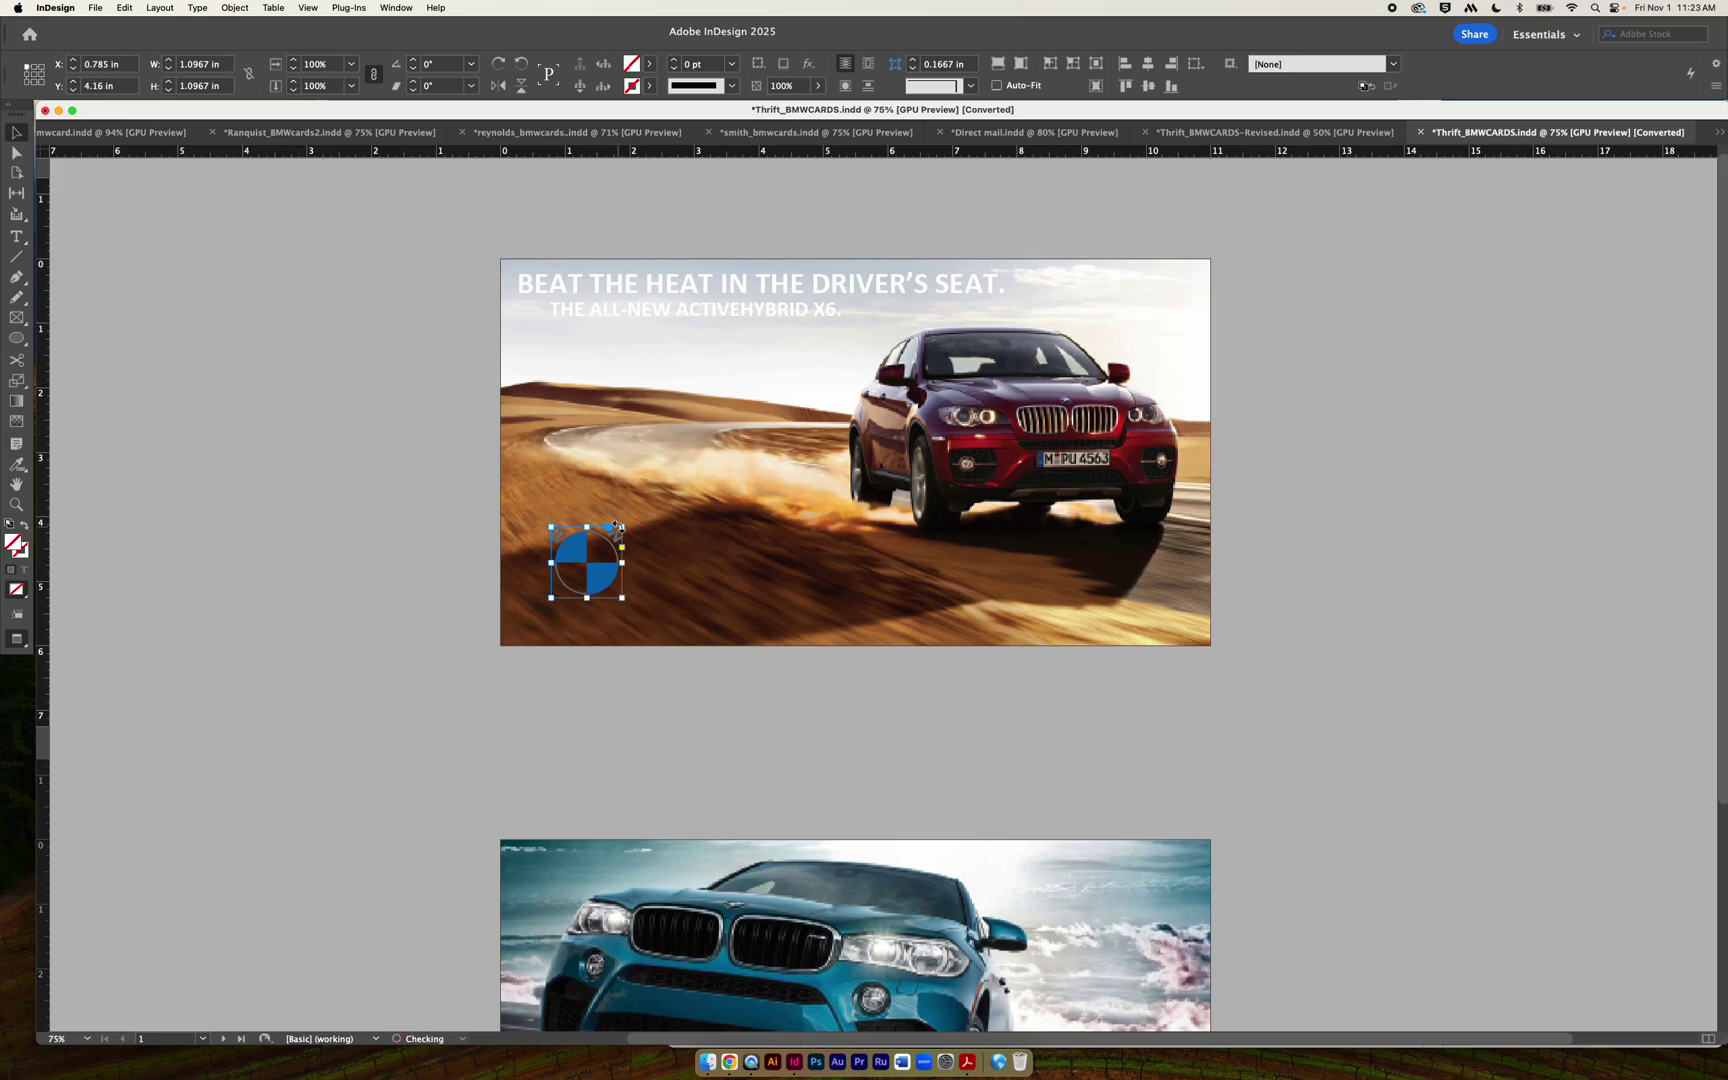
key("super+z")
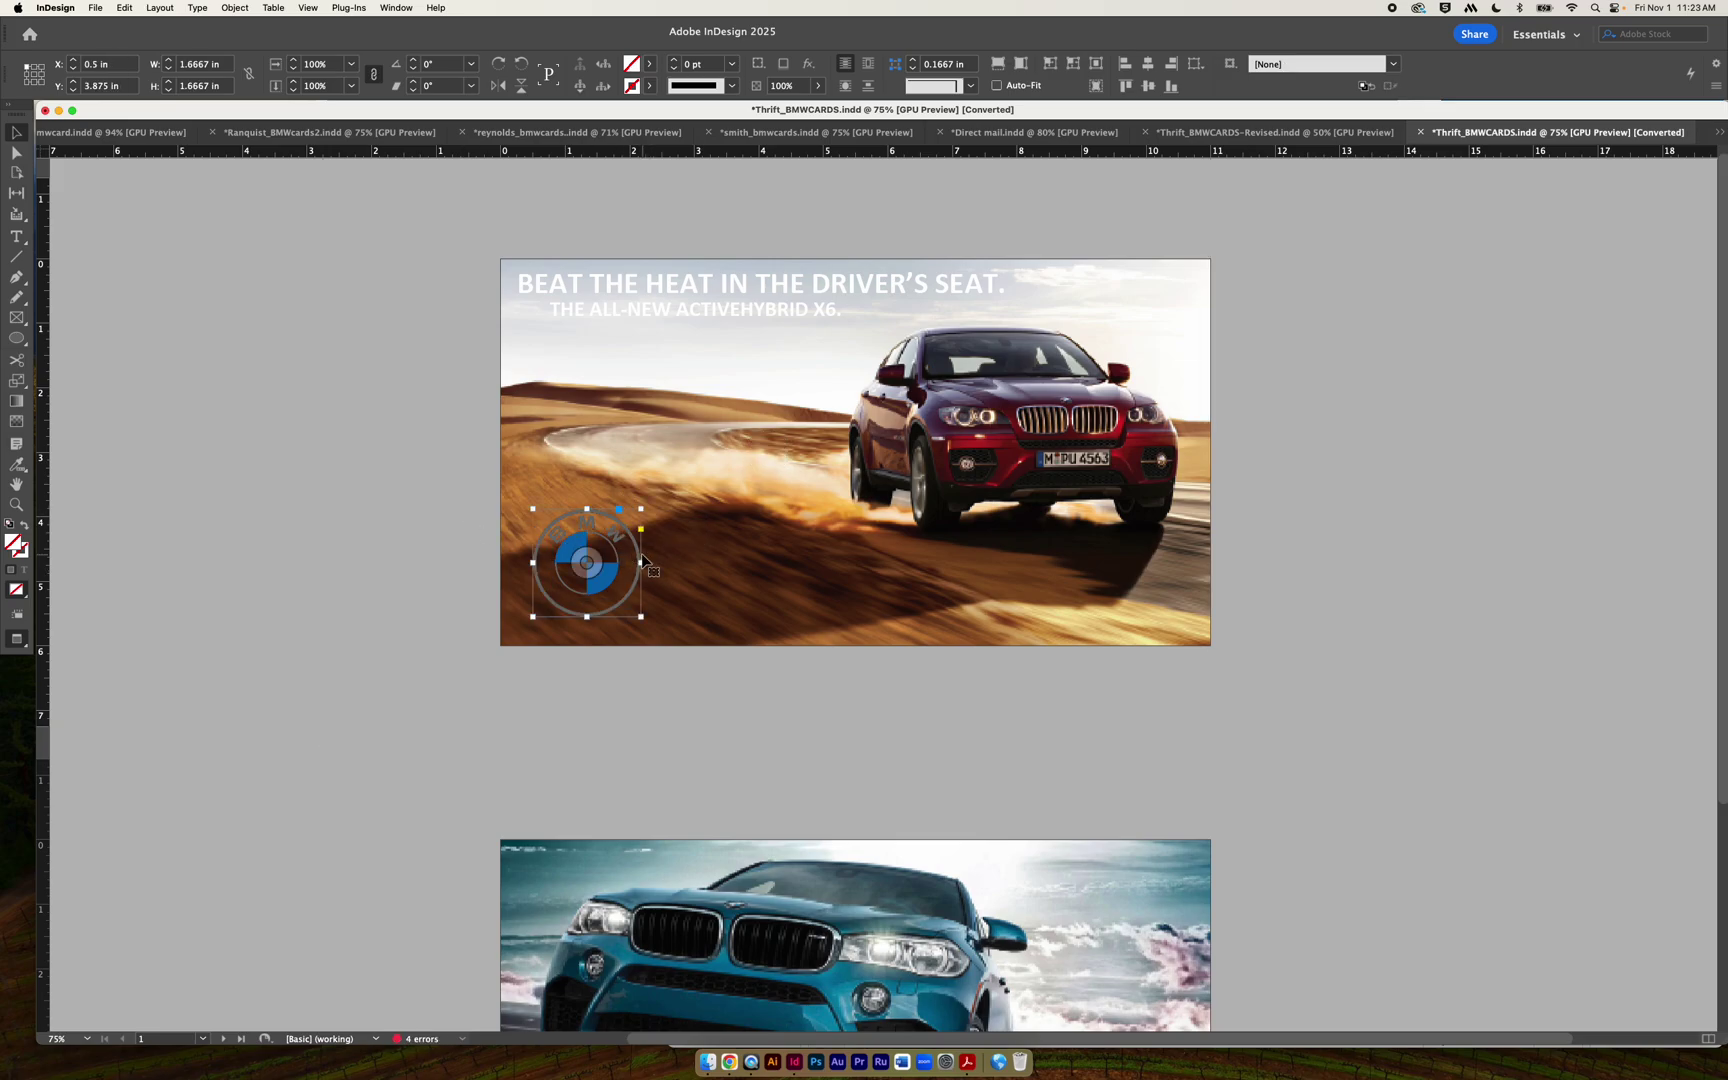
left_click_drag(640, 511, 613, 541)
key("super+z")
key("super+z")
key("super+z")
left_click(1328, 469)
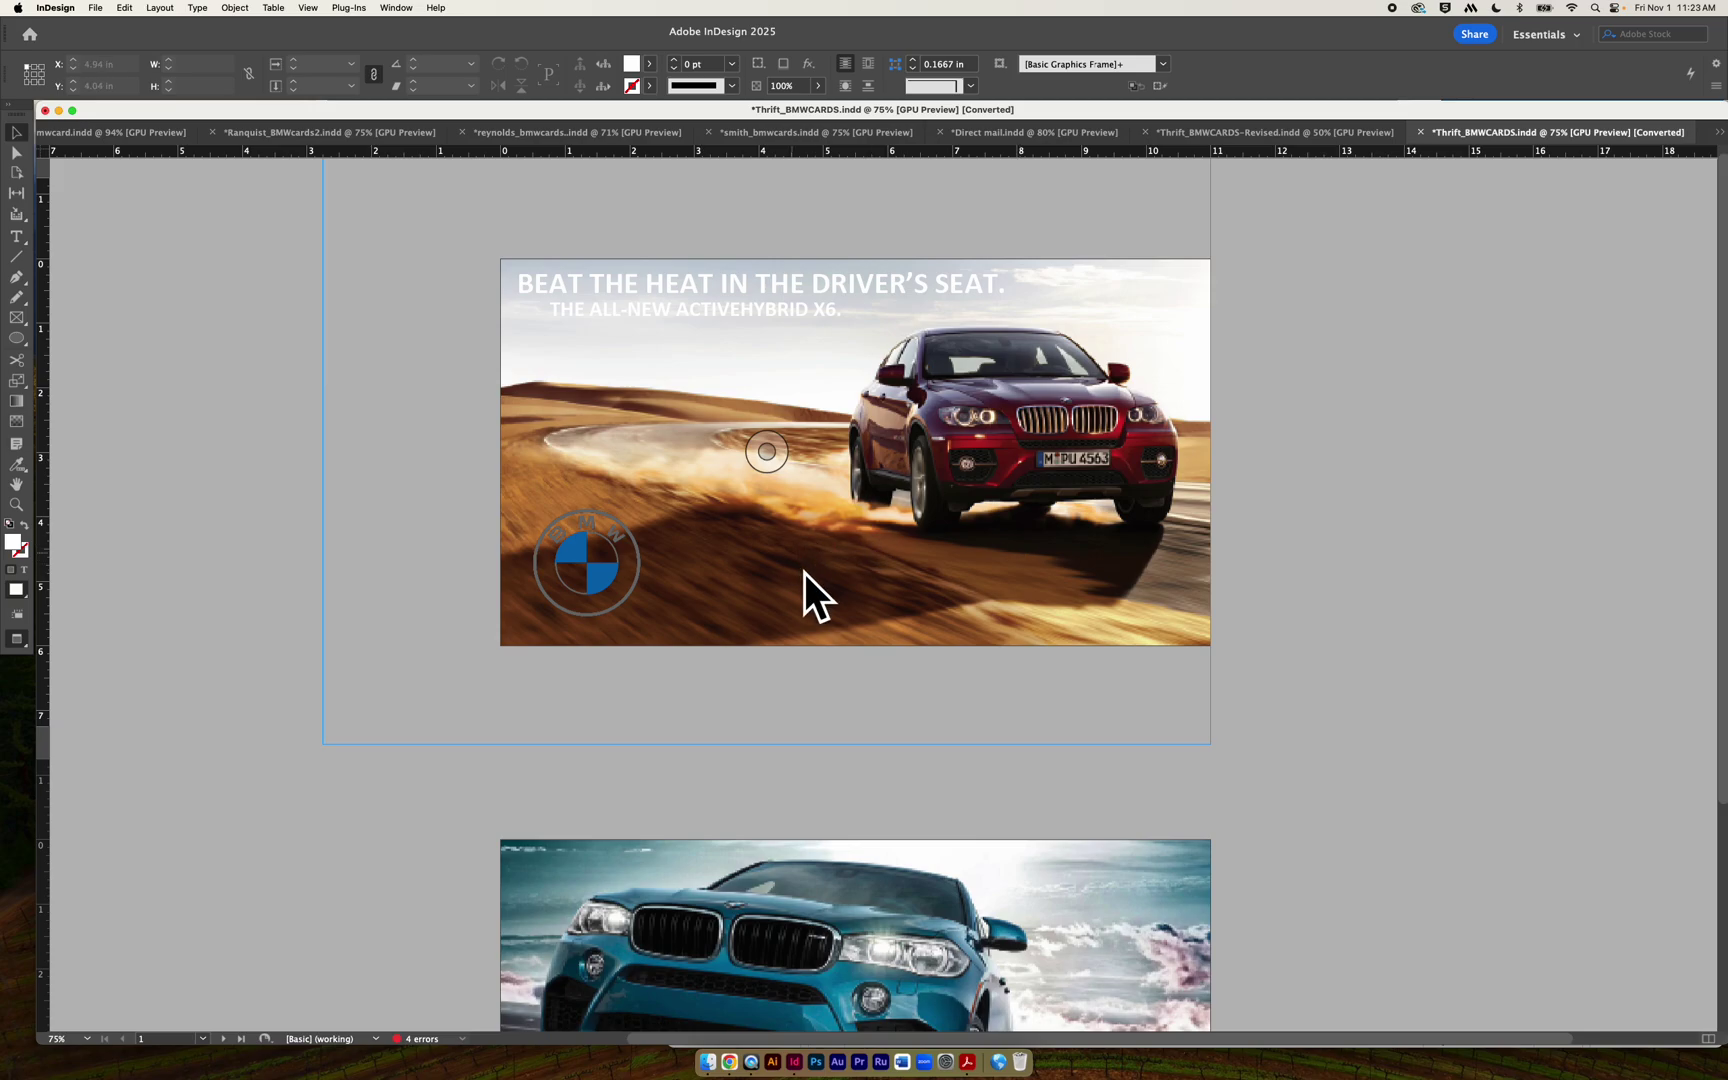
Move the logo to the desert card's top-left corner at X 0.25 in, Y 0.125 in, and both text lines to the bottom of the card.
left_click(599, 586)
left_click_drag(599, 586, 590, 350)
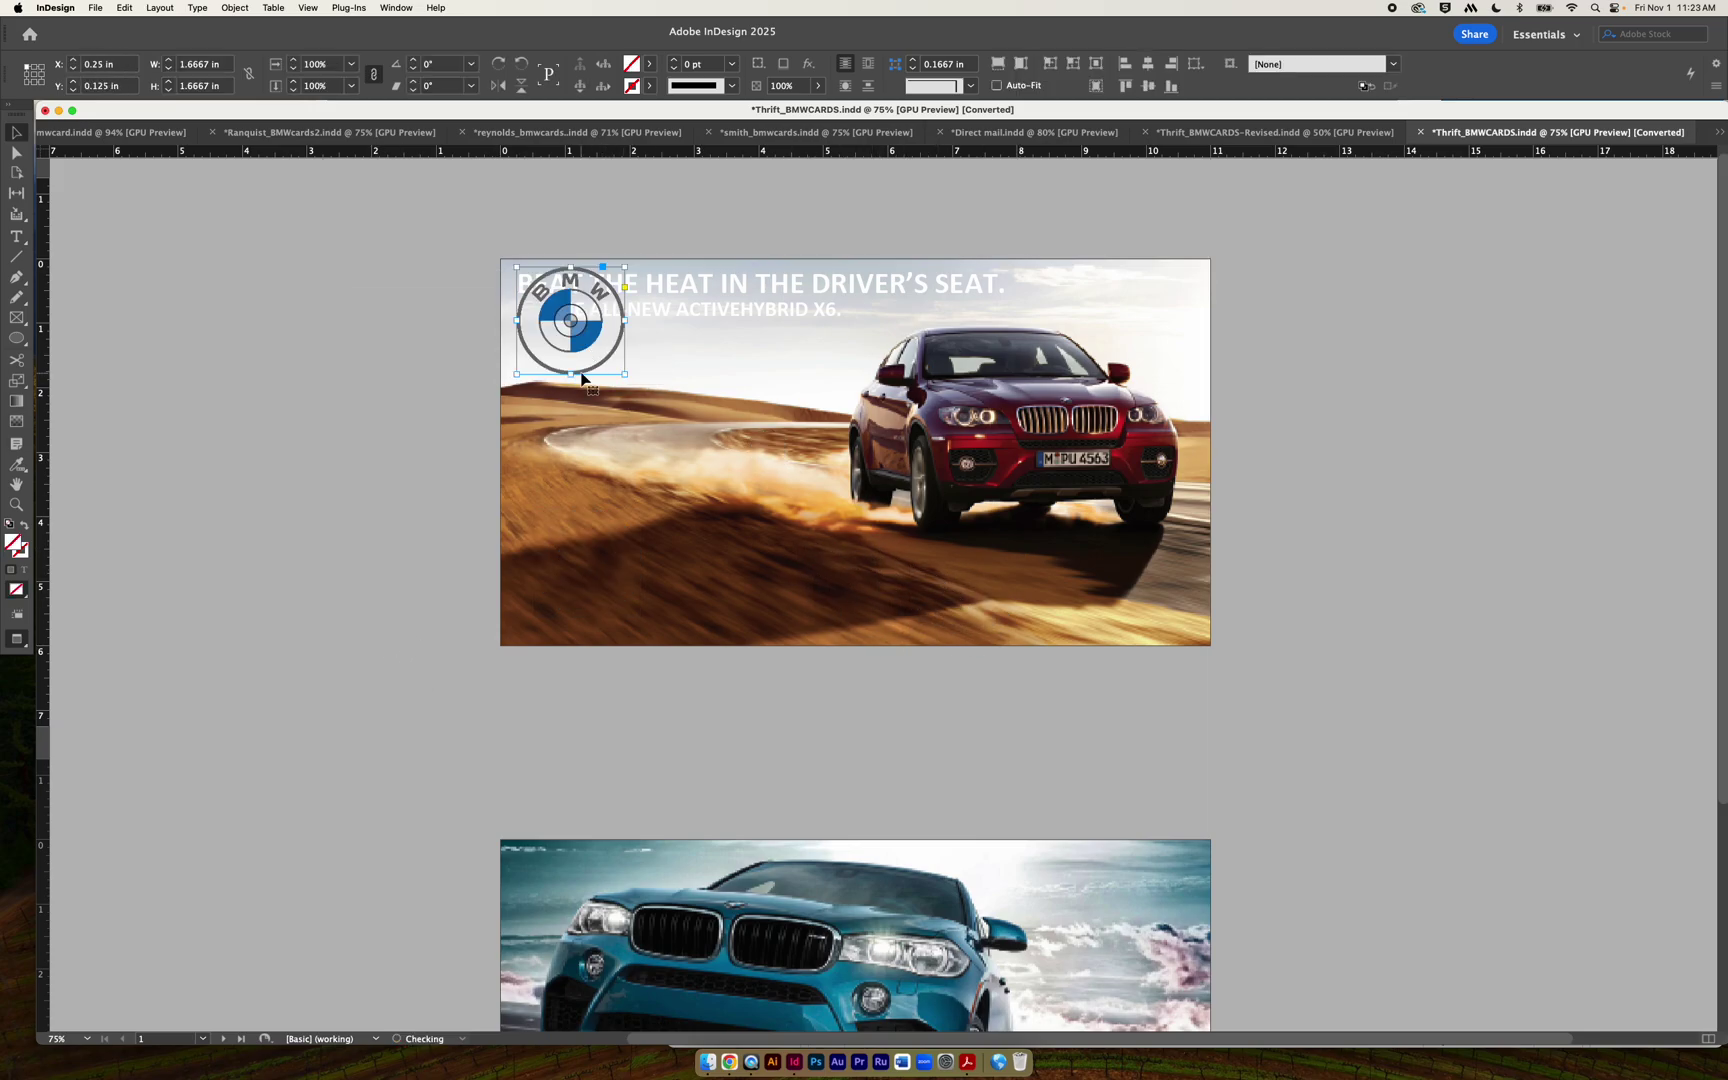
left_click_drag(818, 323, 1003, 575)
left_click(1438, 540)
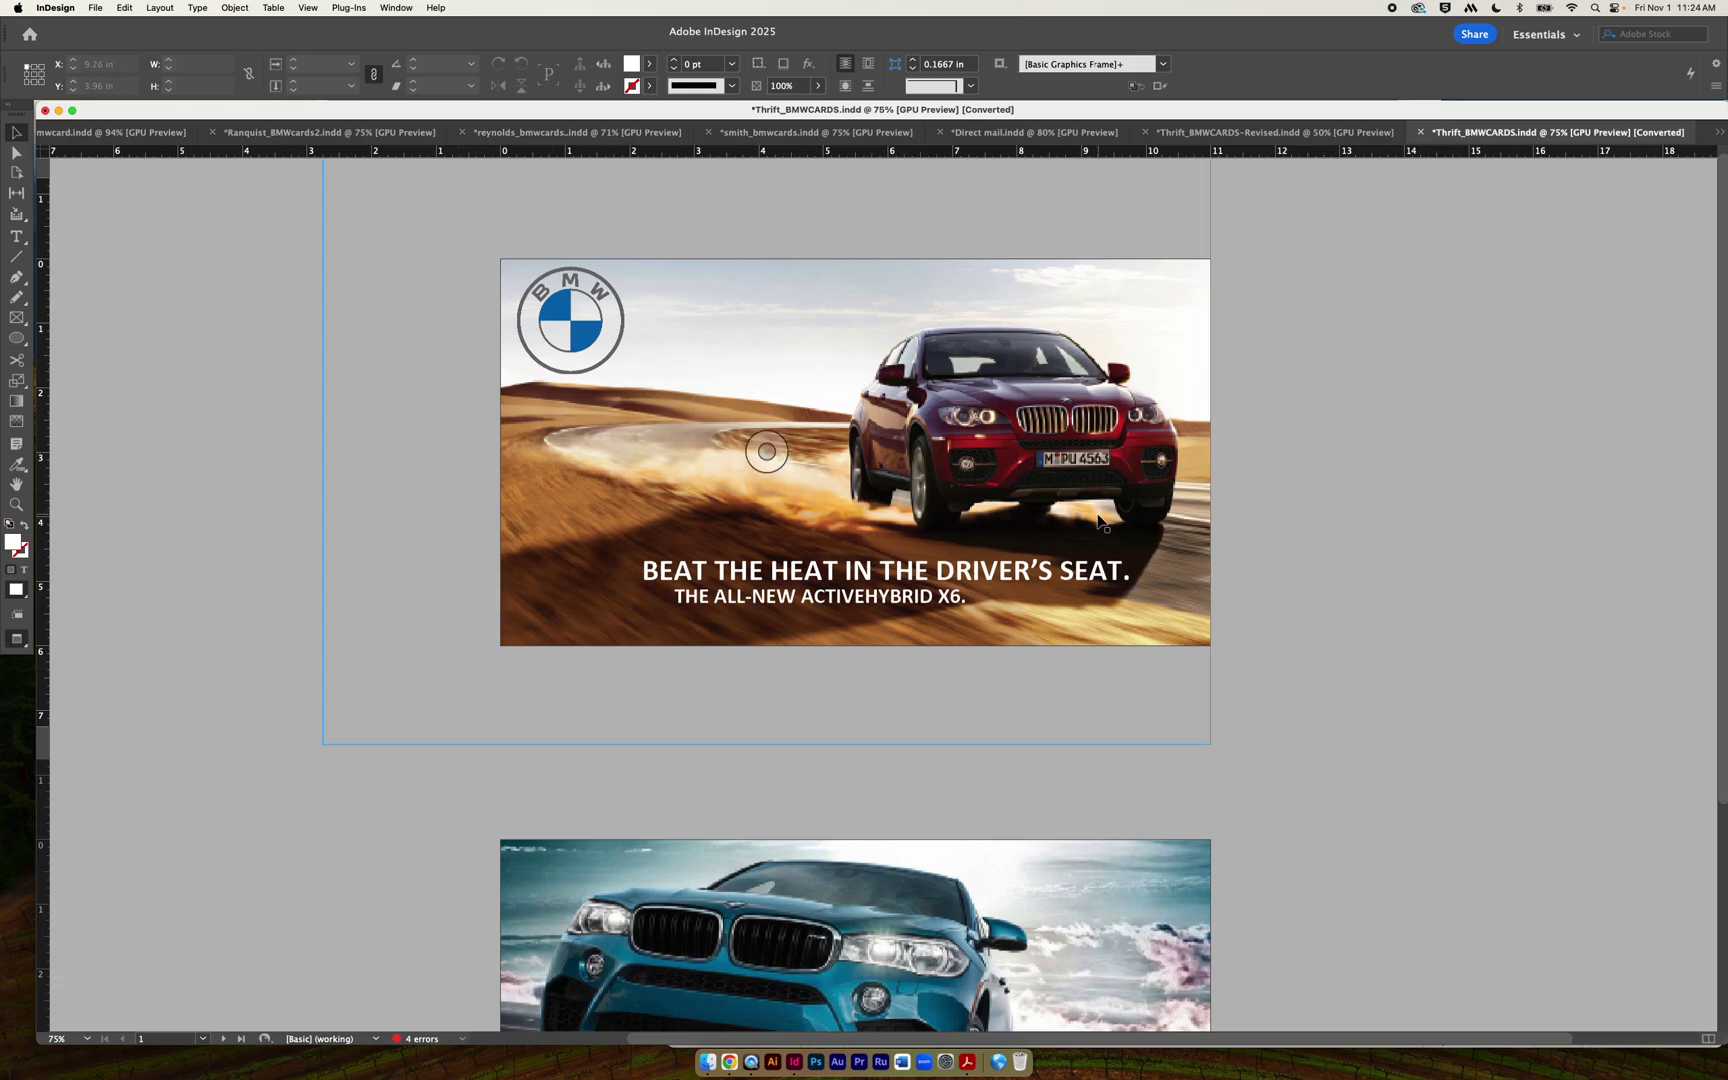
Switch the document's screen mode from Preview to Normal, with the blue car card in view.
scroll(1162, 476, "down", 5)
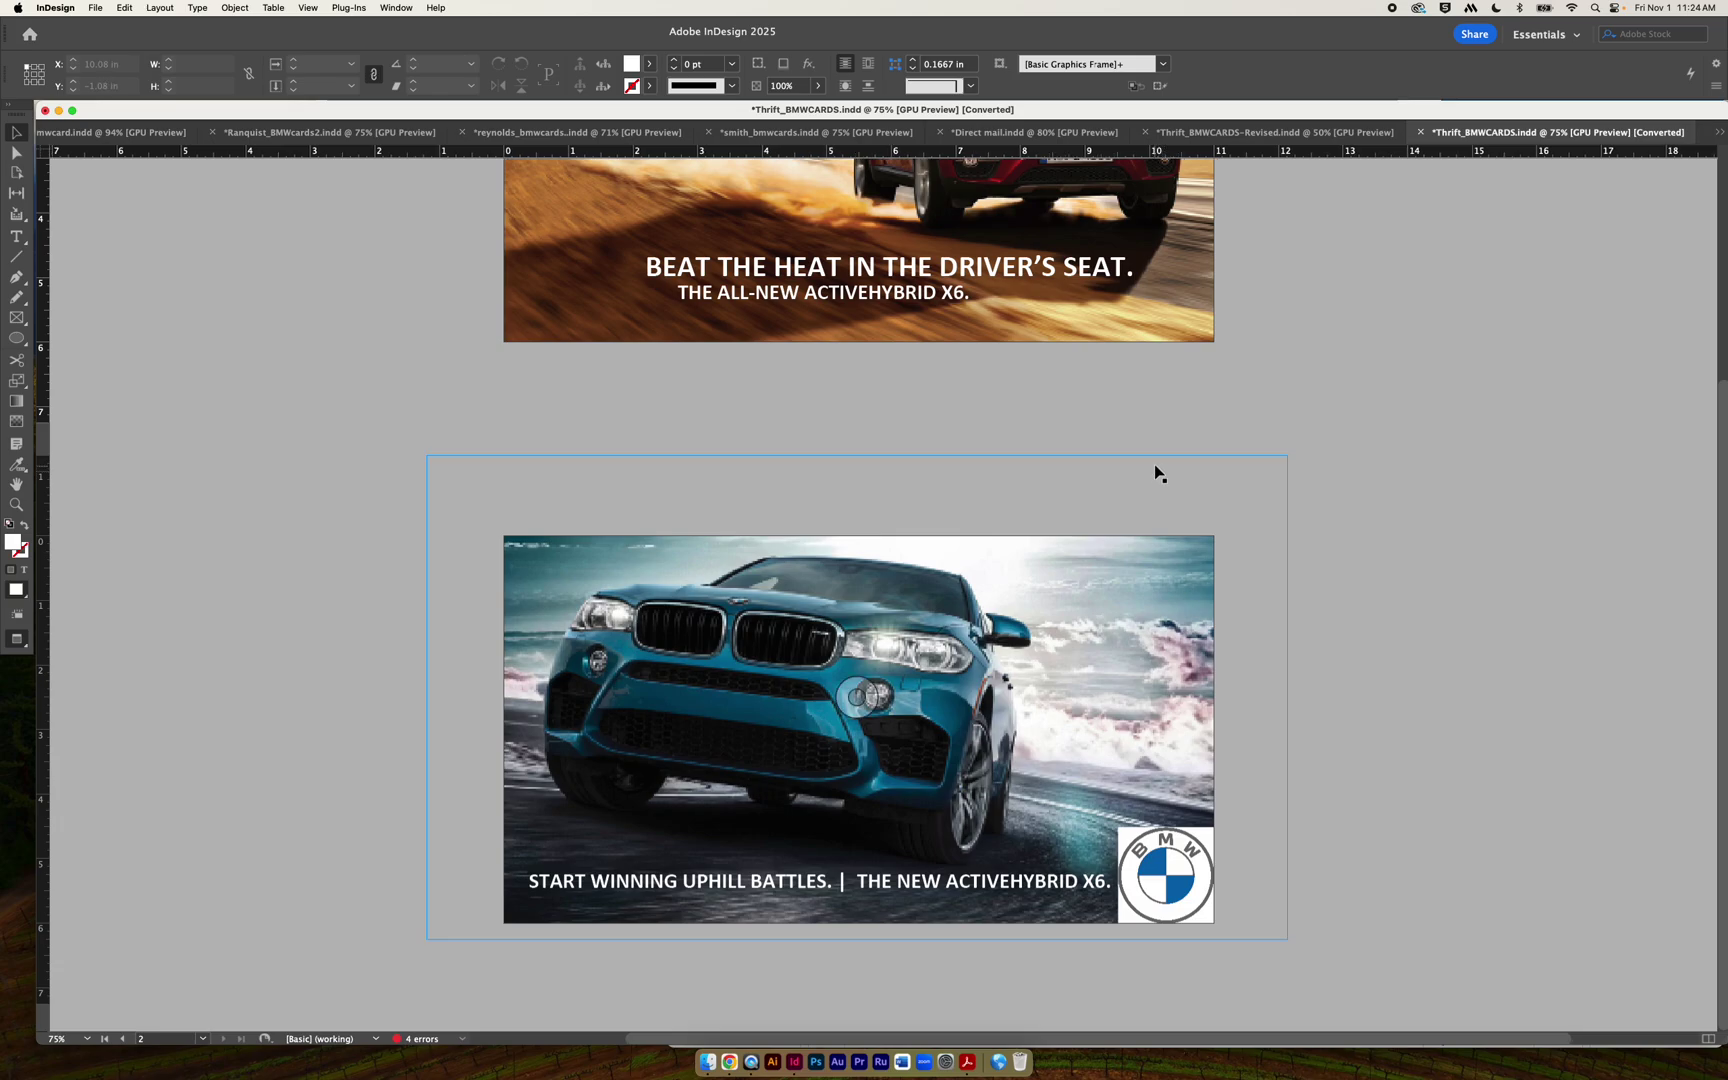
scroll(1388, 701, "left", 1)
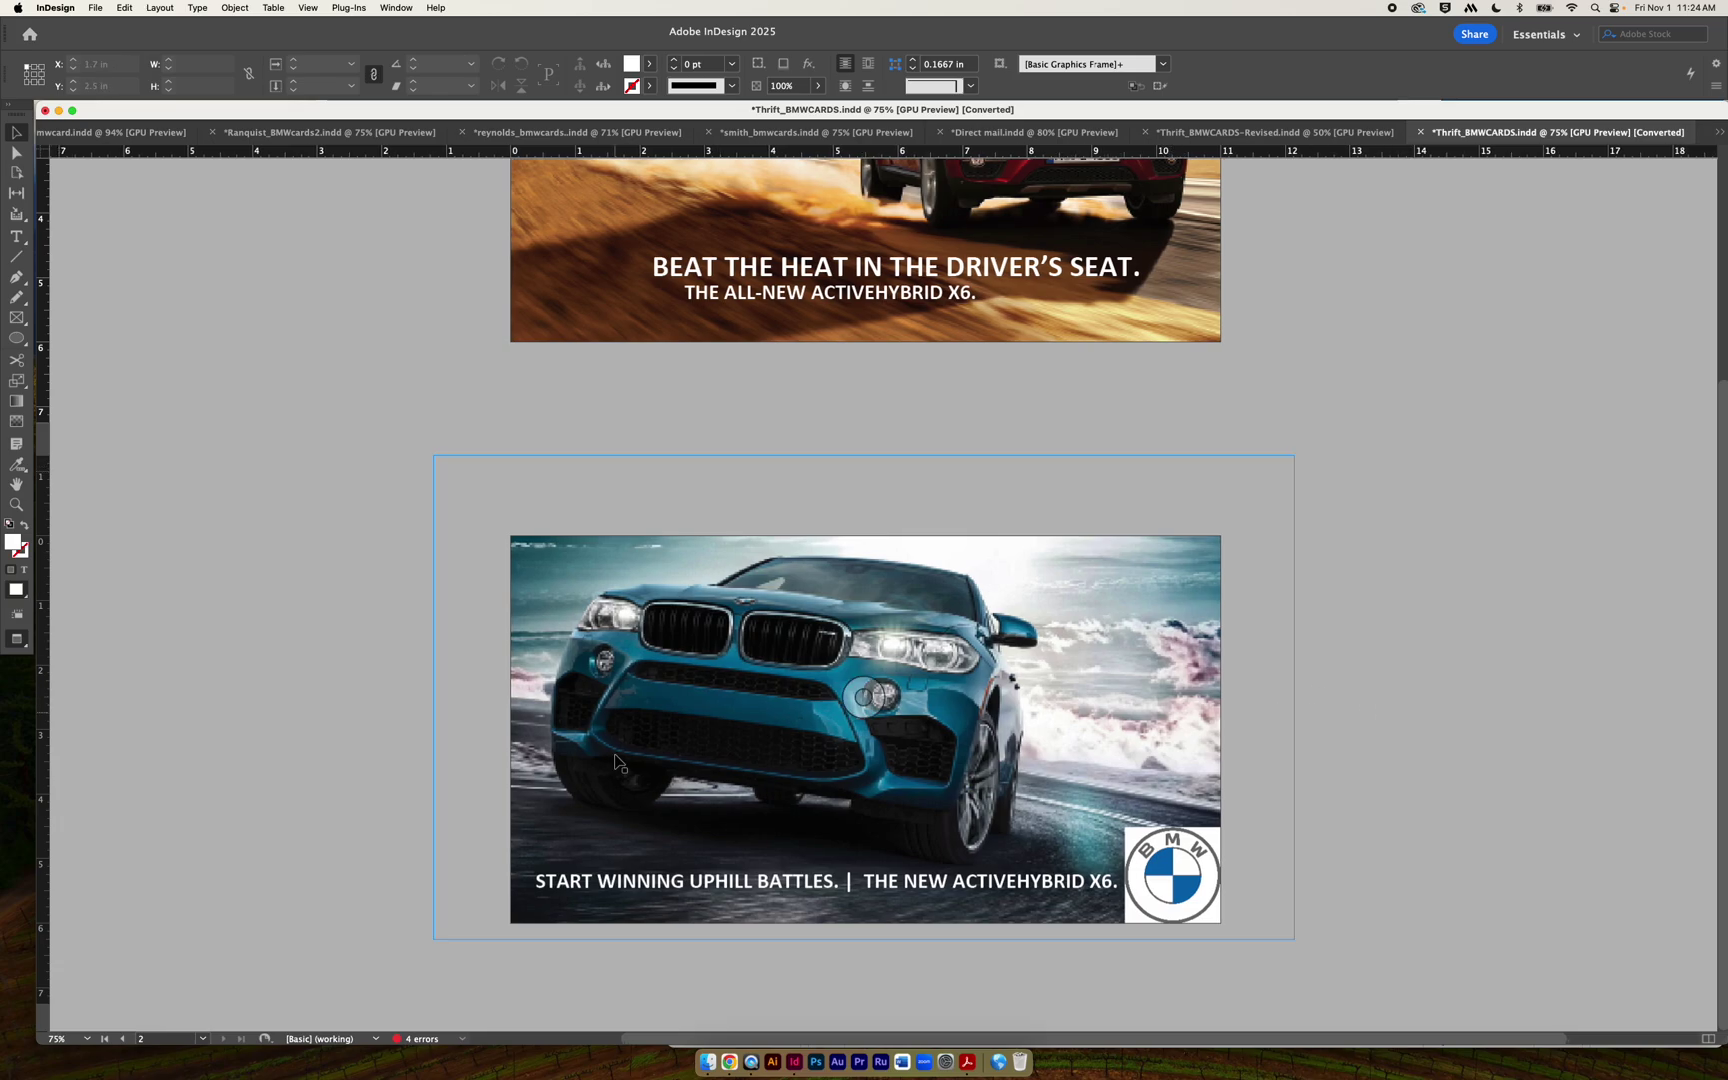
scroll(1073, 619, "left", 3)
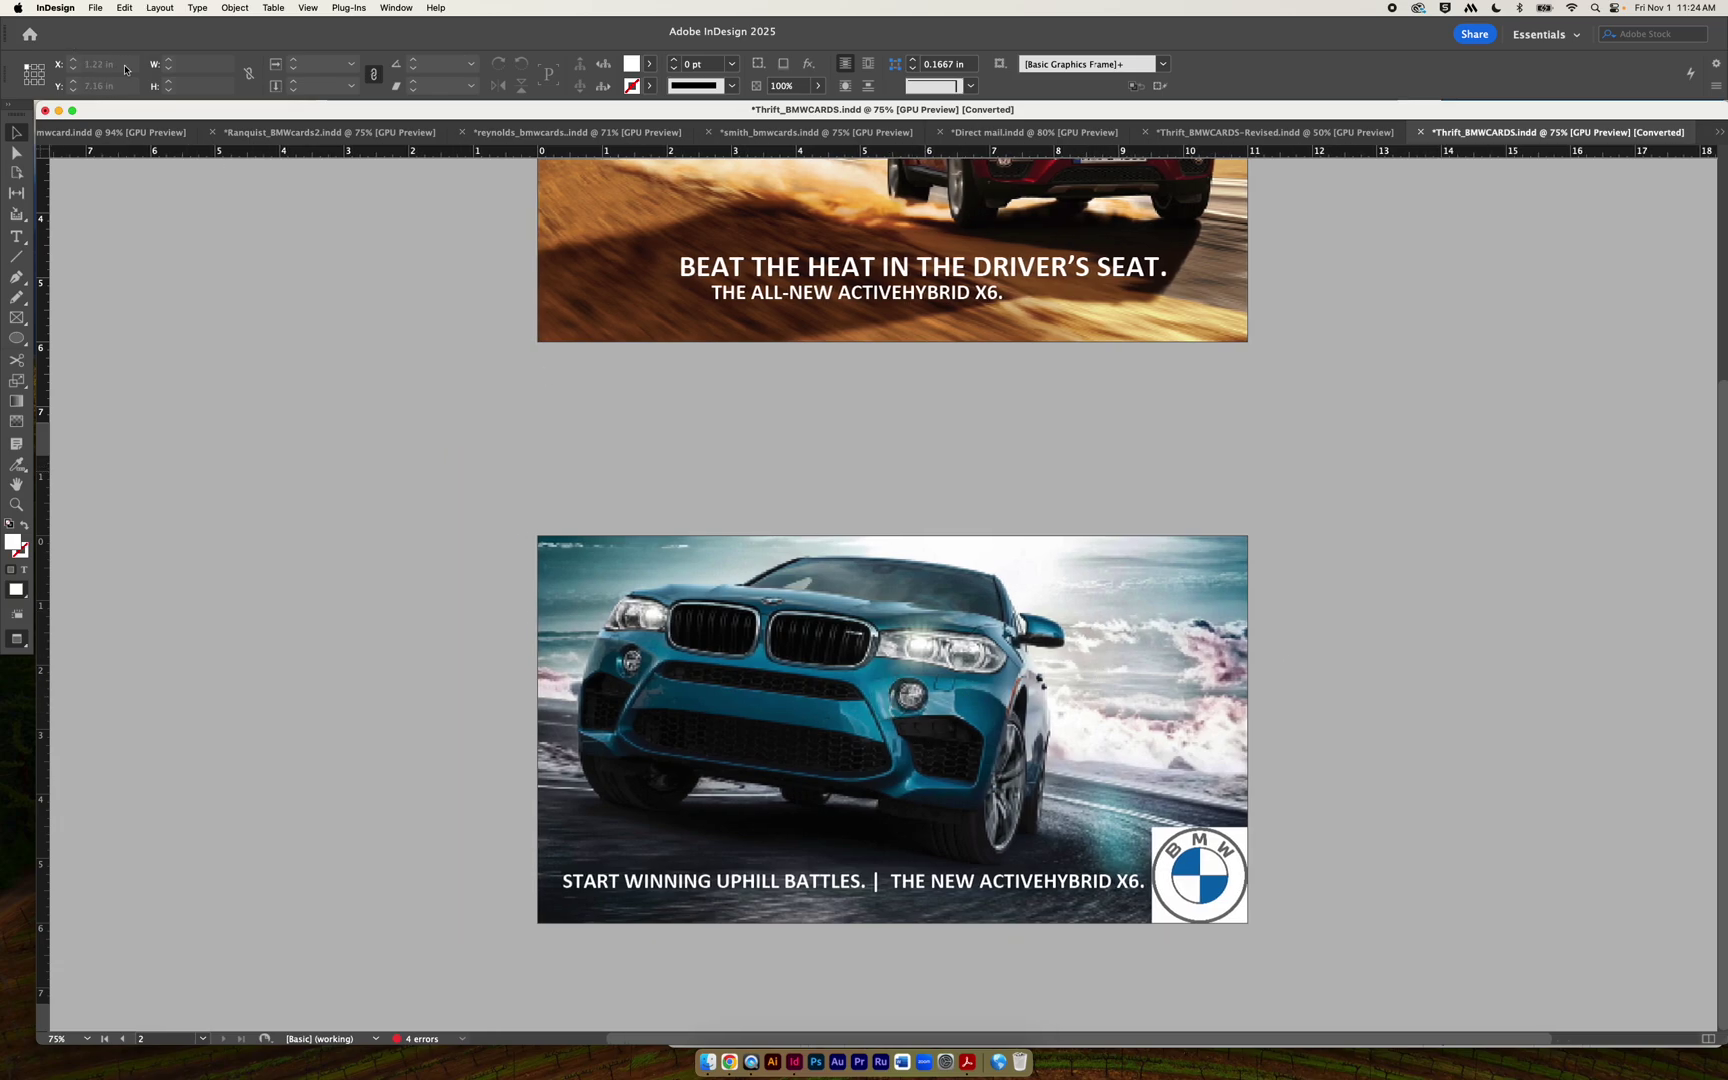
left_click(384, 330)
left_click(350, 7)
mouse_move(278, 8)
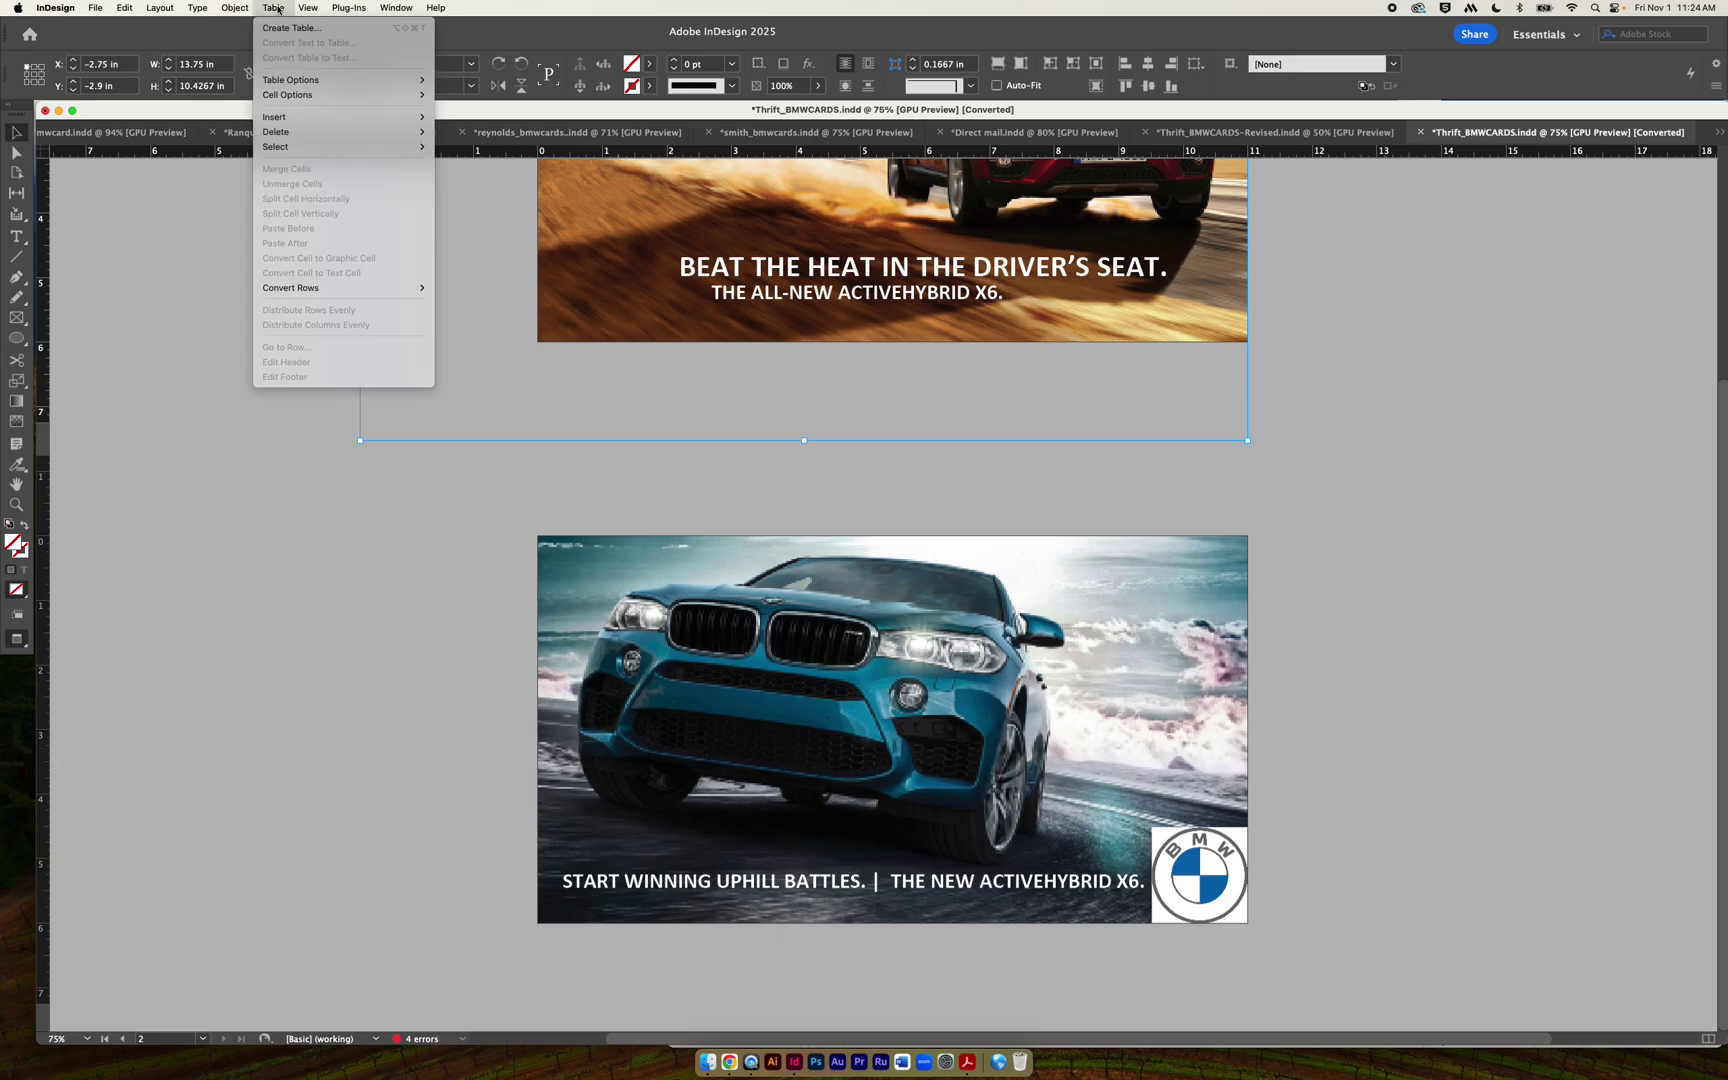
left_click(278, 224)
left_click(278, 224)
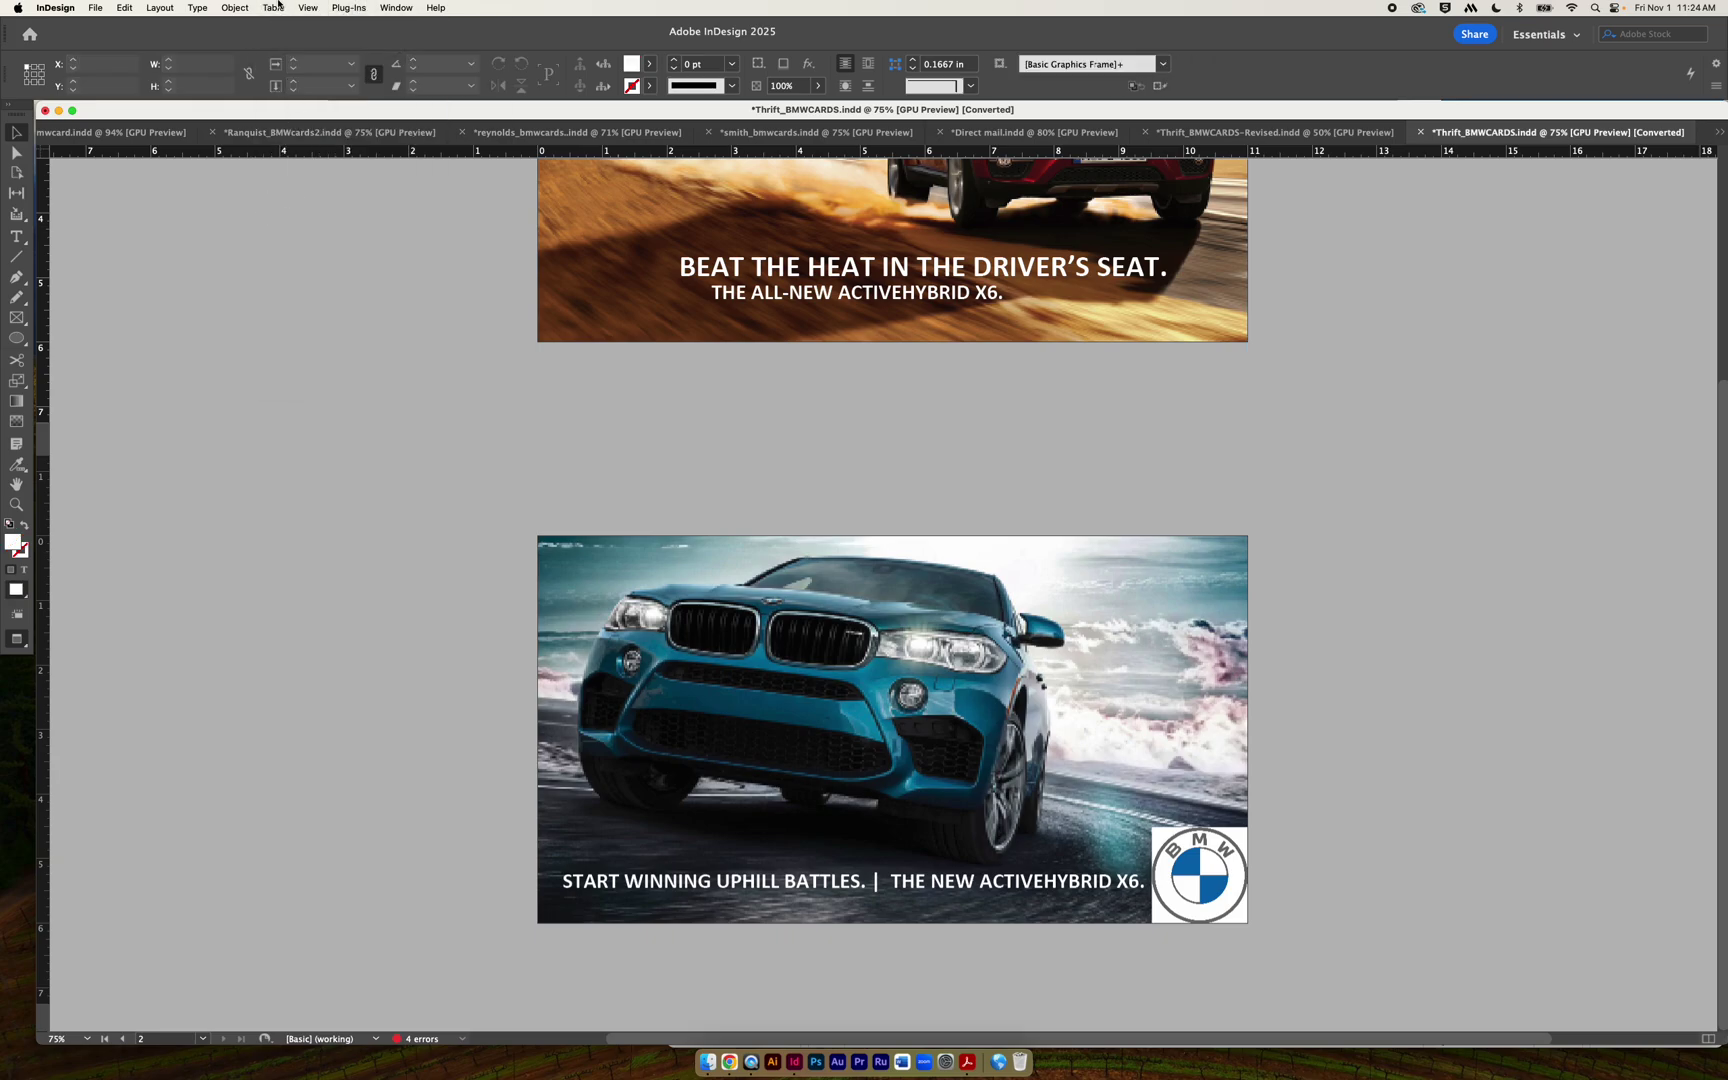
left_click(310, 8)
mouse_move(420, 243)
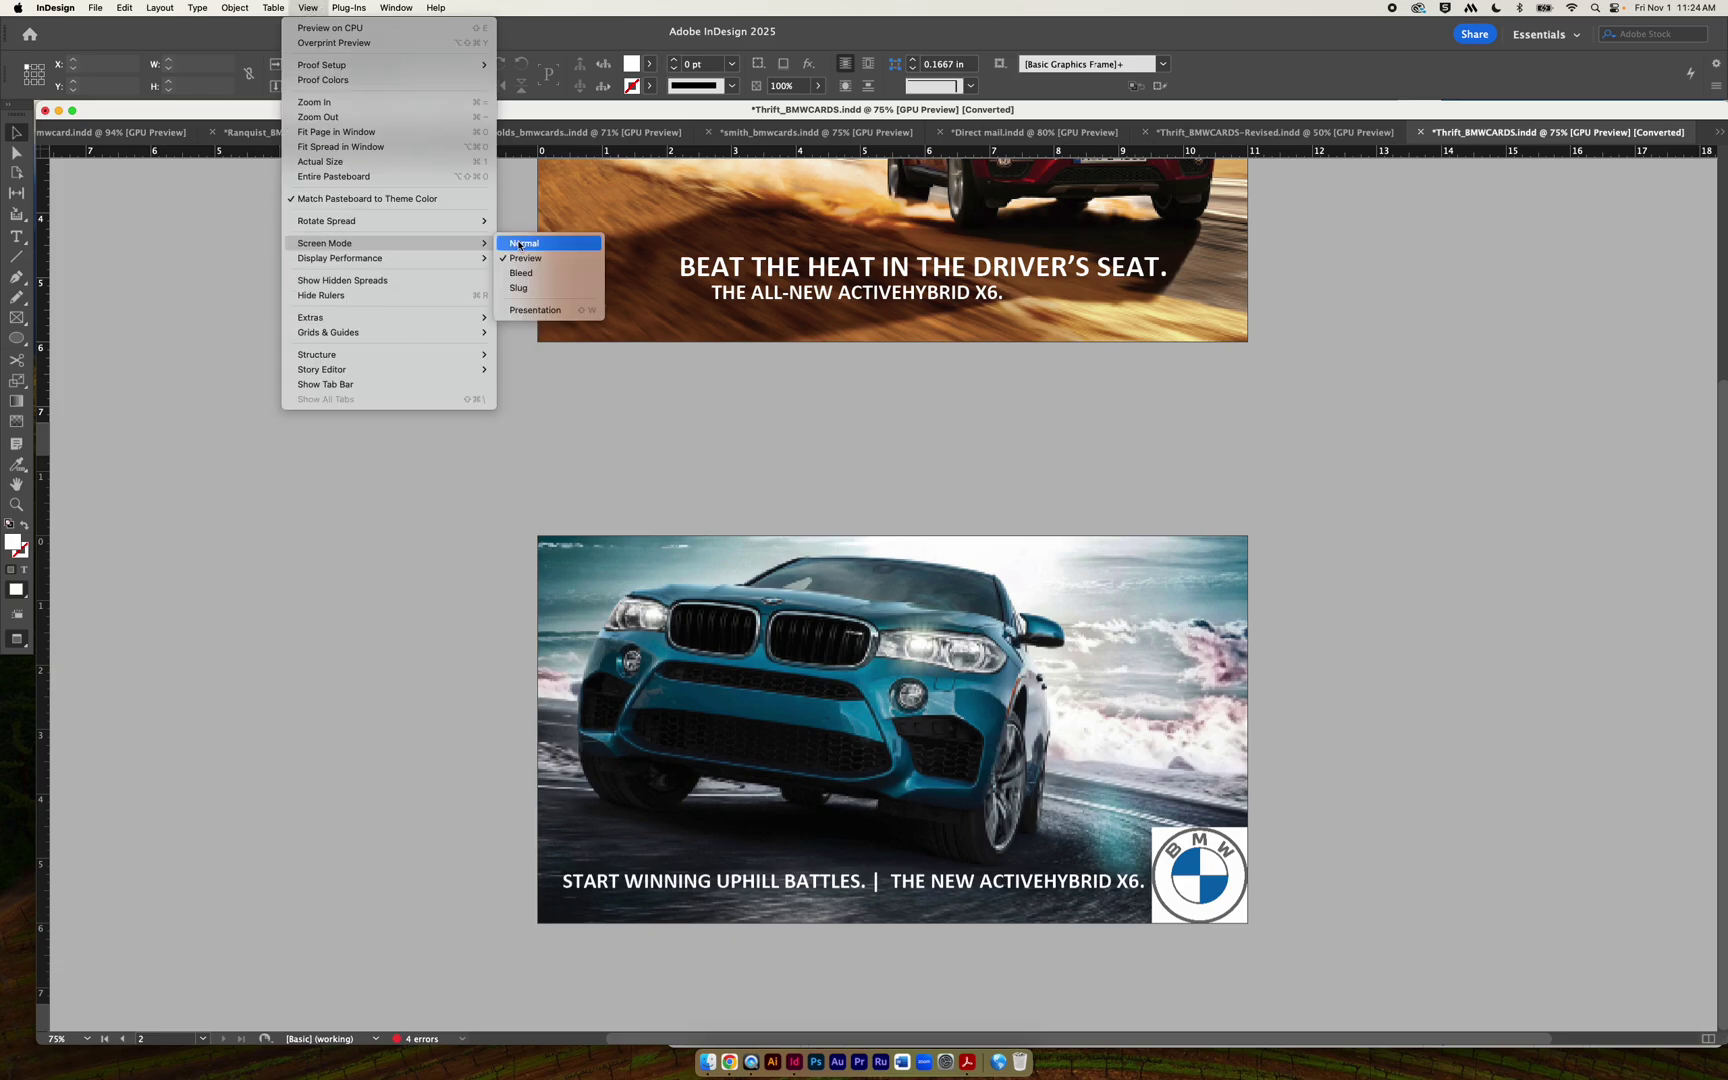
left_click(525, 243)
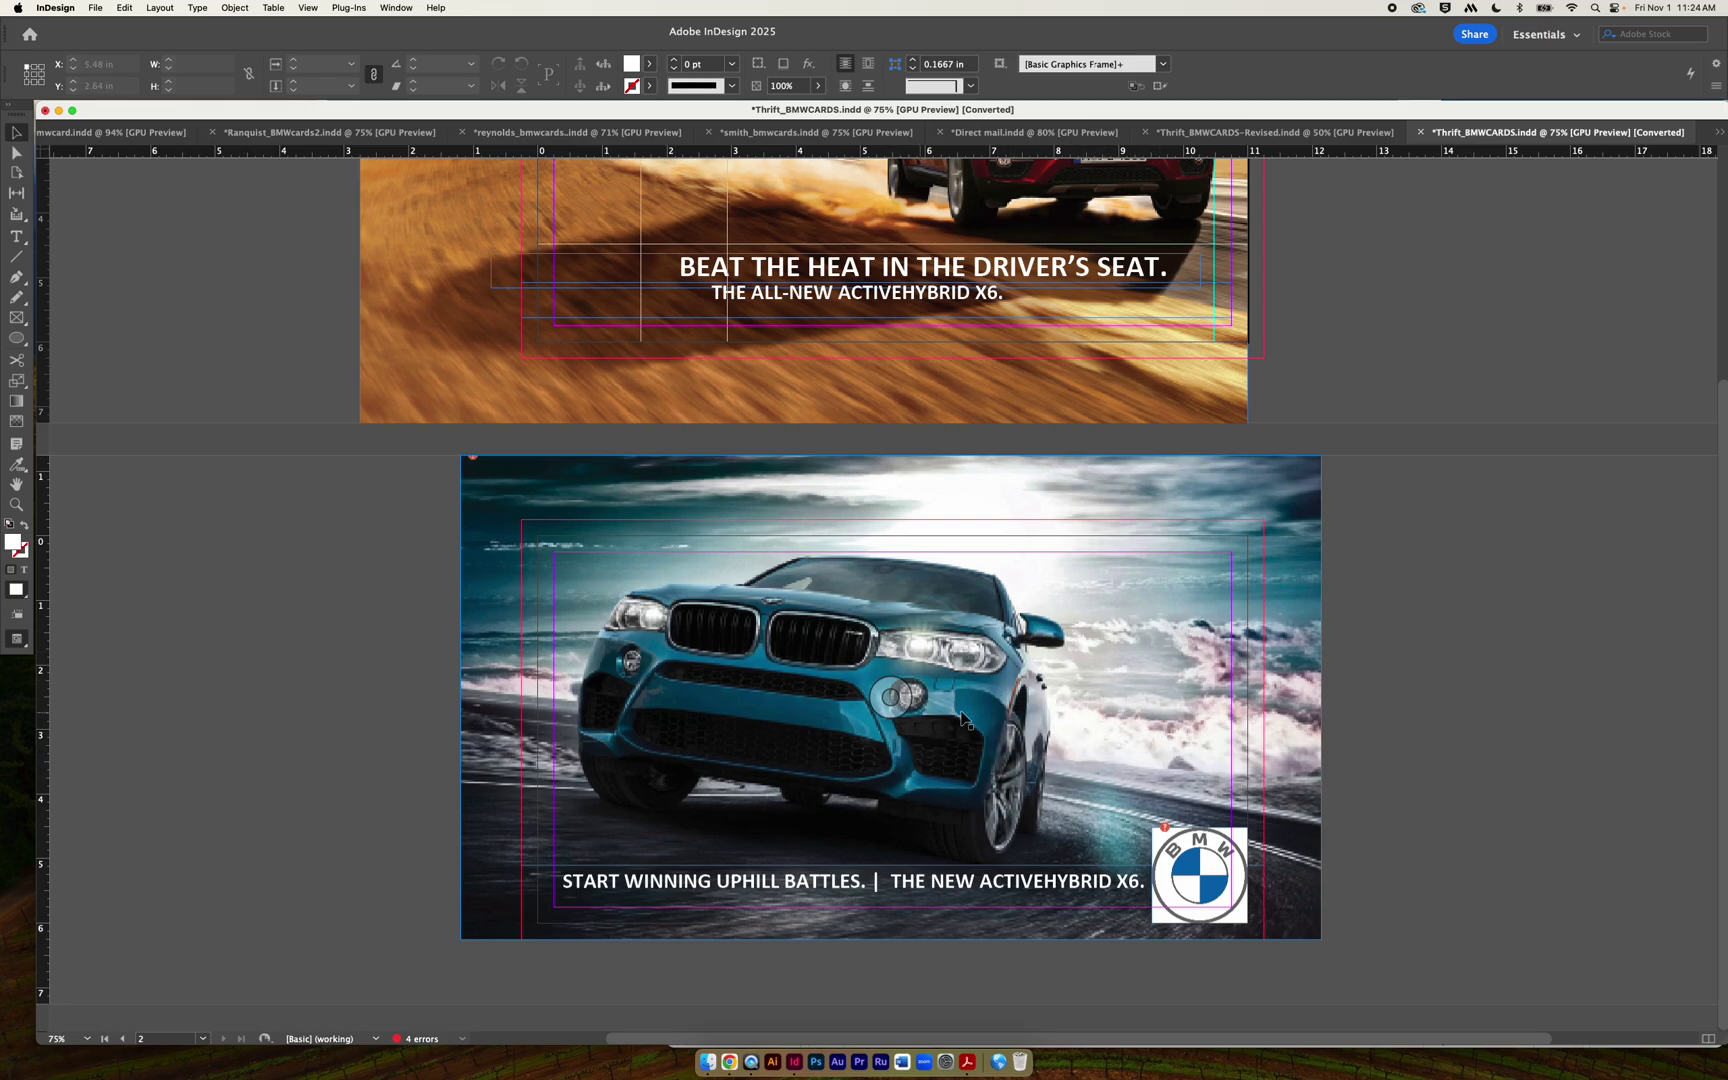
Scale the blue car card's background photo down to about 12.1 × 6.8 in, its upper-left corner at X -0.74 in, Y -0.55 in.
left_click_drag(1396, 546, 1300, 605)
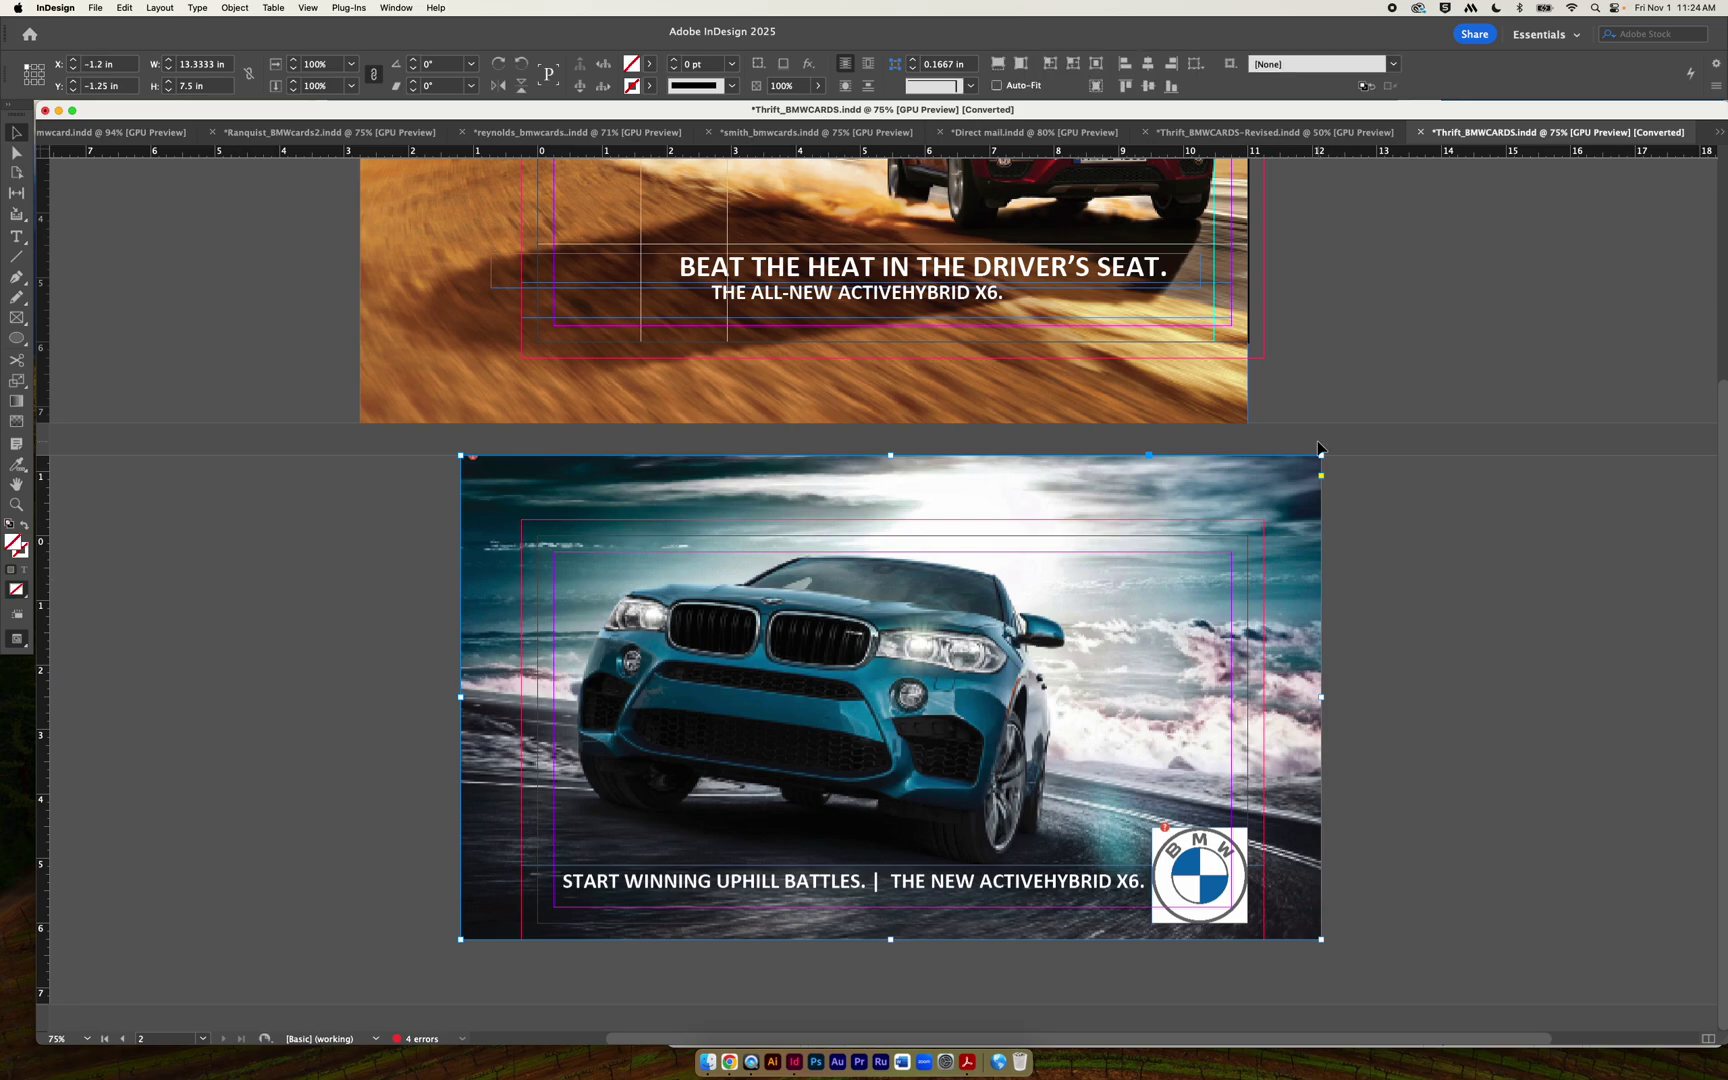
left_click_drag(1320, 455, 1270, 483)
left_click(460, 483)
left_click_drag(460, 483, 491, 504)
key("super+z")
left_click_drag(386, 503, 468, 527)
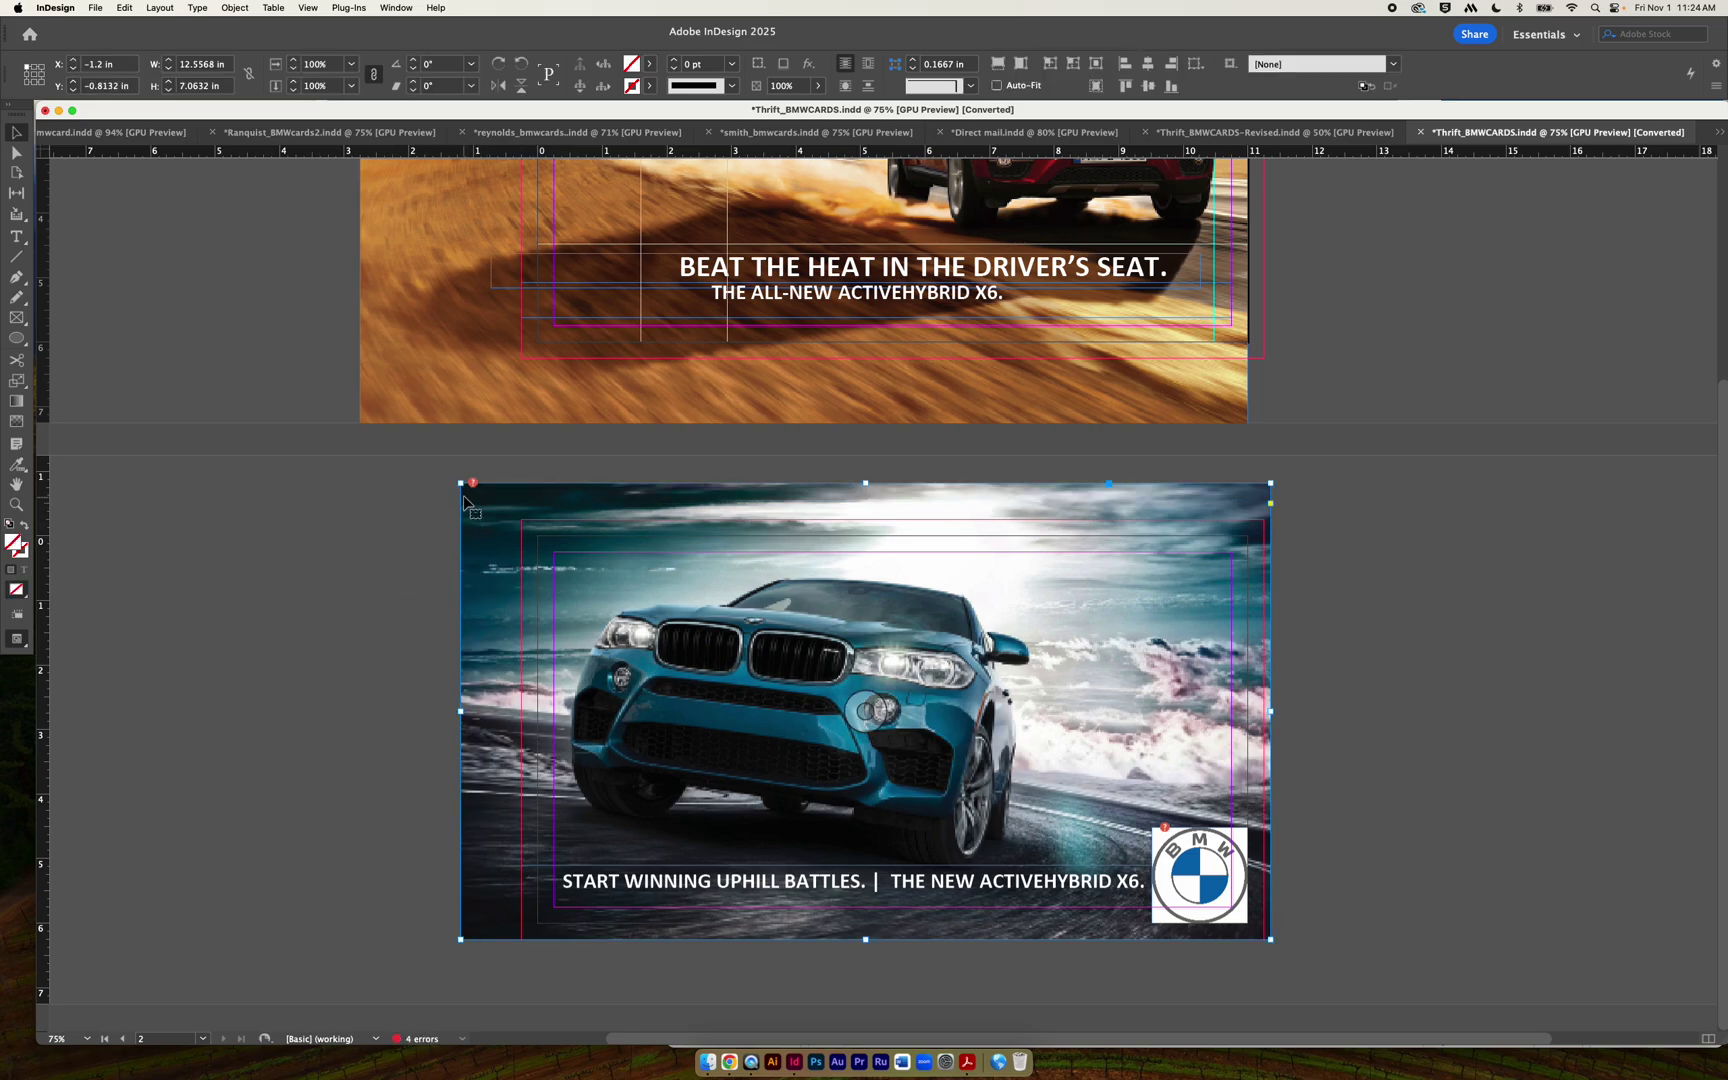
left_click_drag(458, 481, 489, 501)
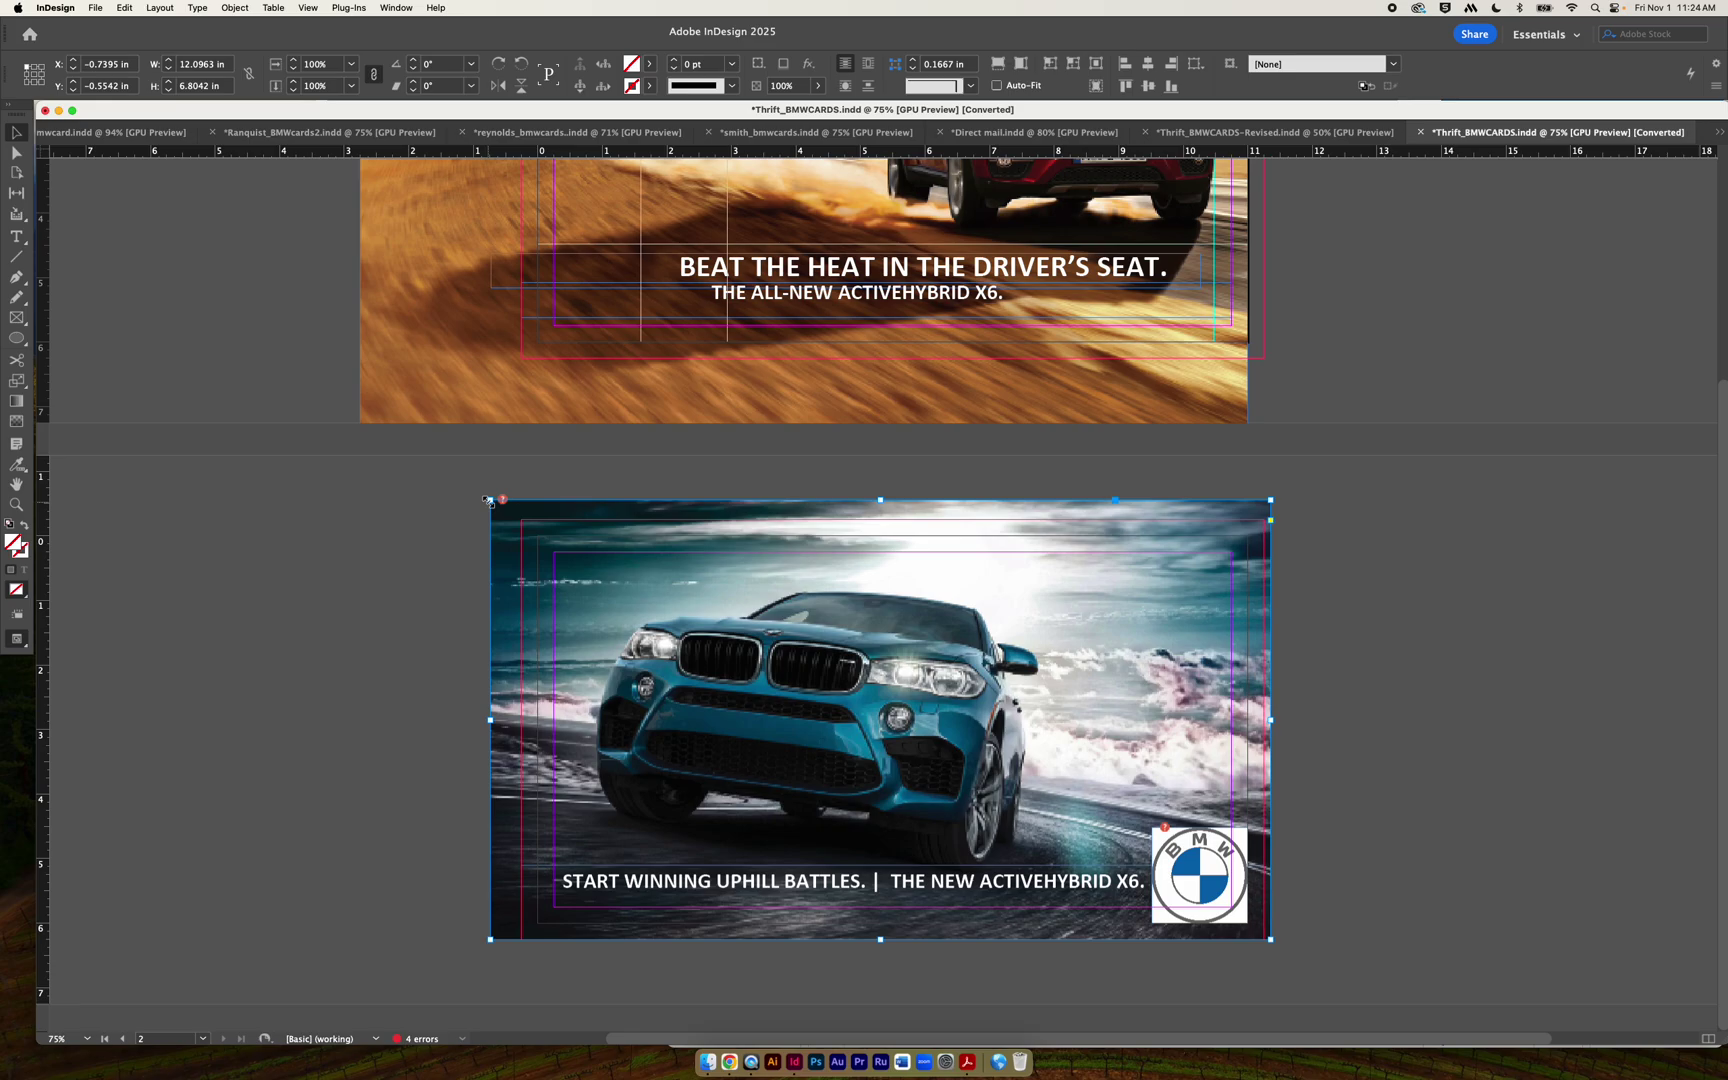
left_click(1486, 796)
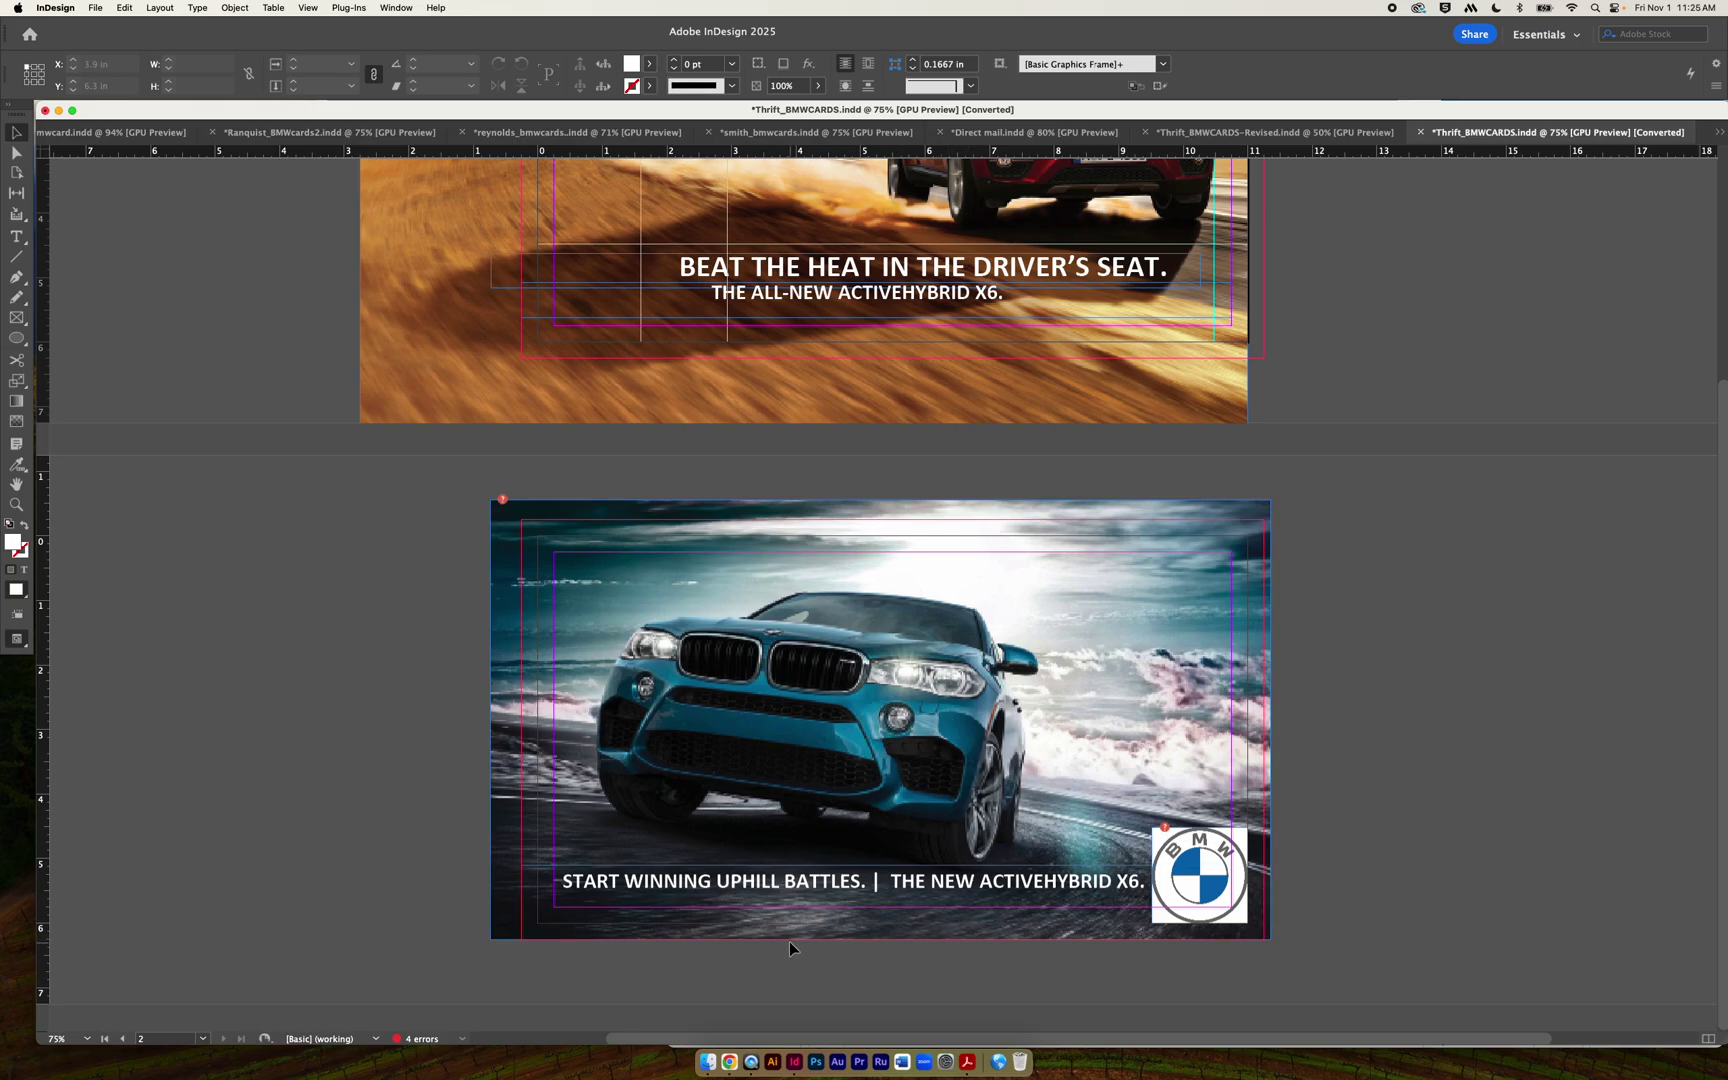
Scale the blue card's BMW logo down to about 1.11 in square and place it in the lower-right corner of the margins.
left_click(1206, 868)
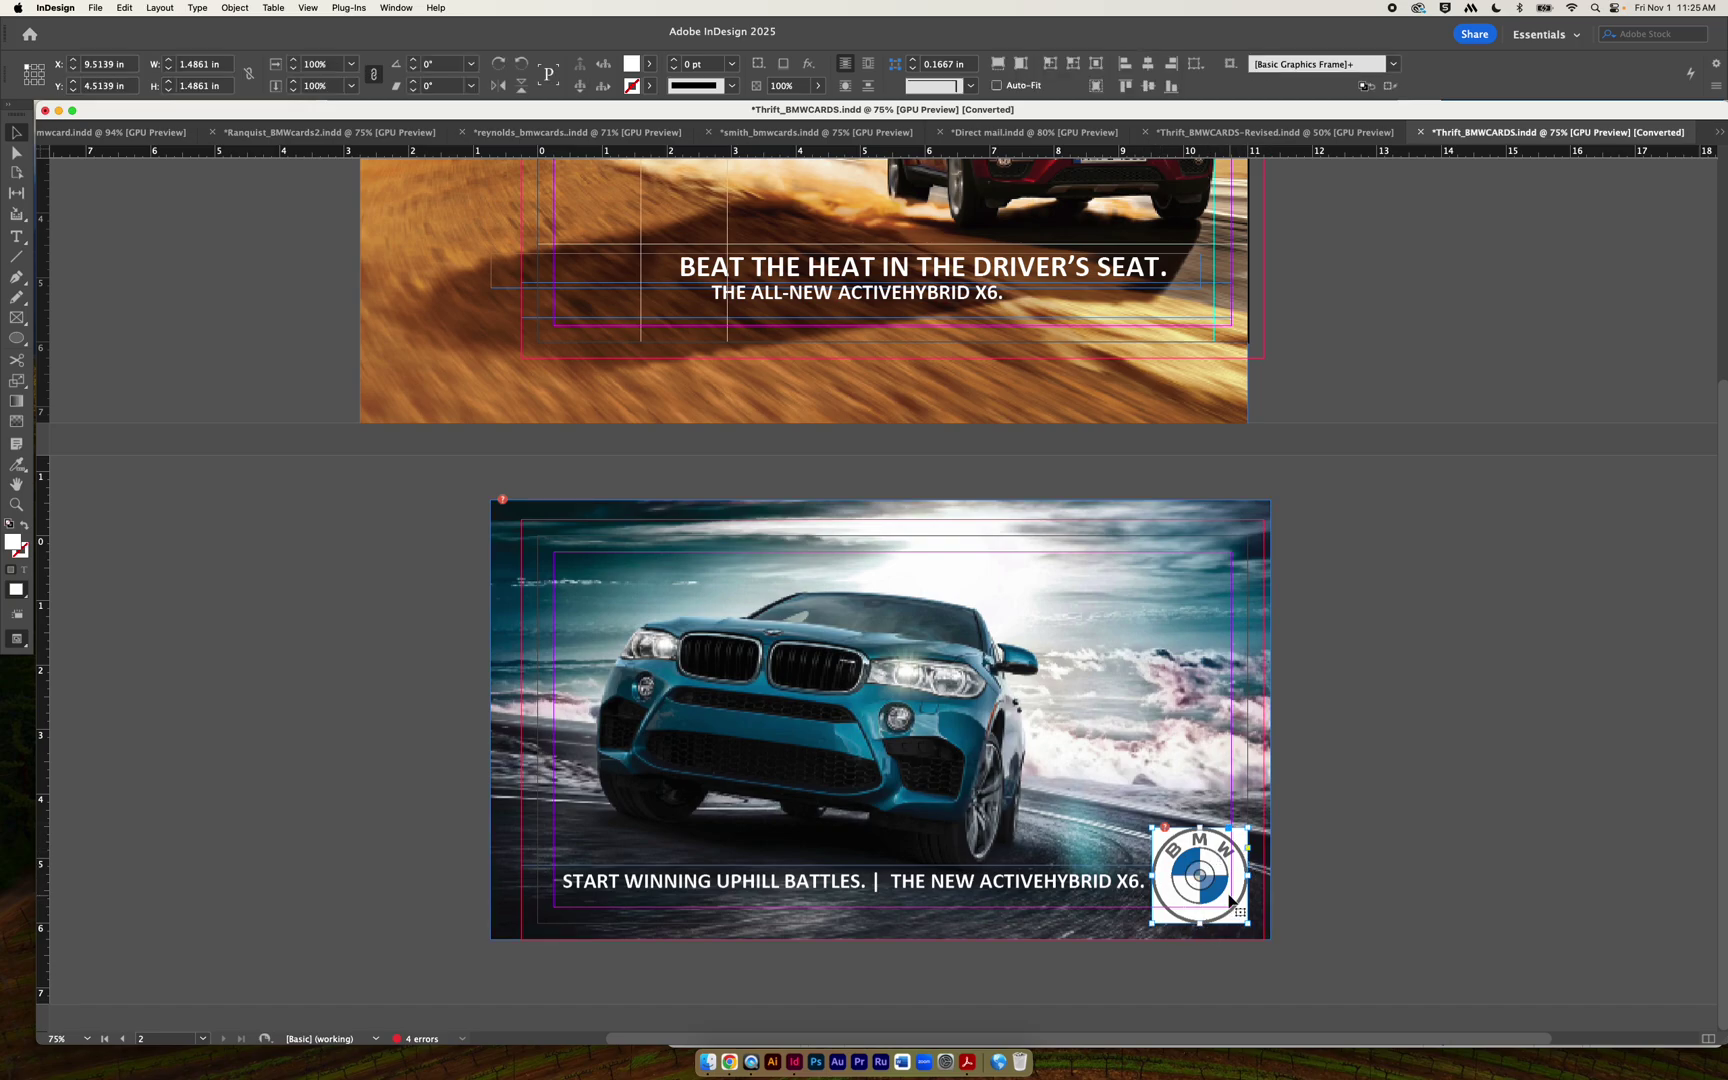
left_click_drag(1200, 877, 1135, 697)
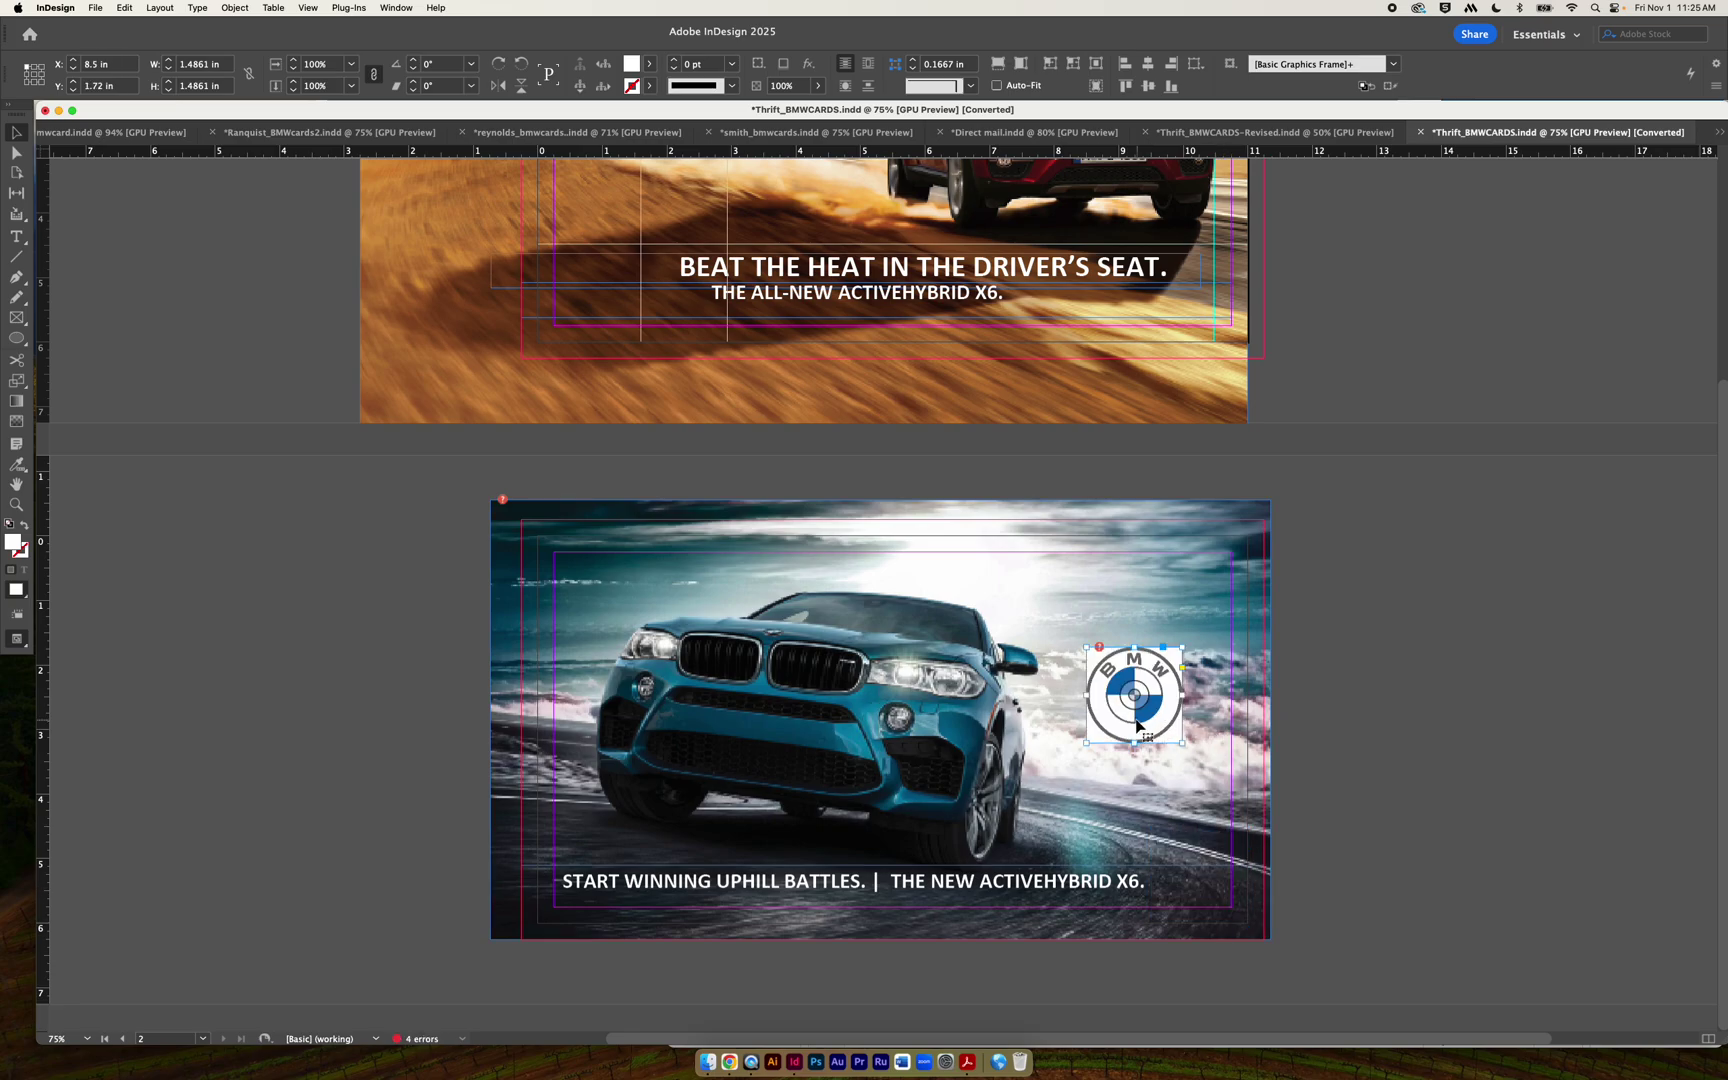
scroll(1268, 701, "up", 3)
scroll(1268, 701, "right", 2)
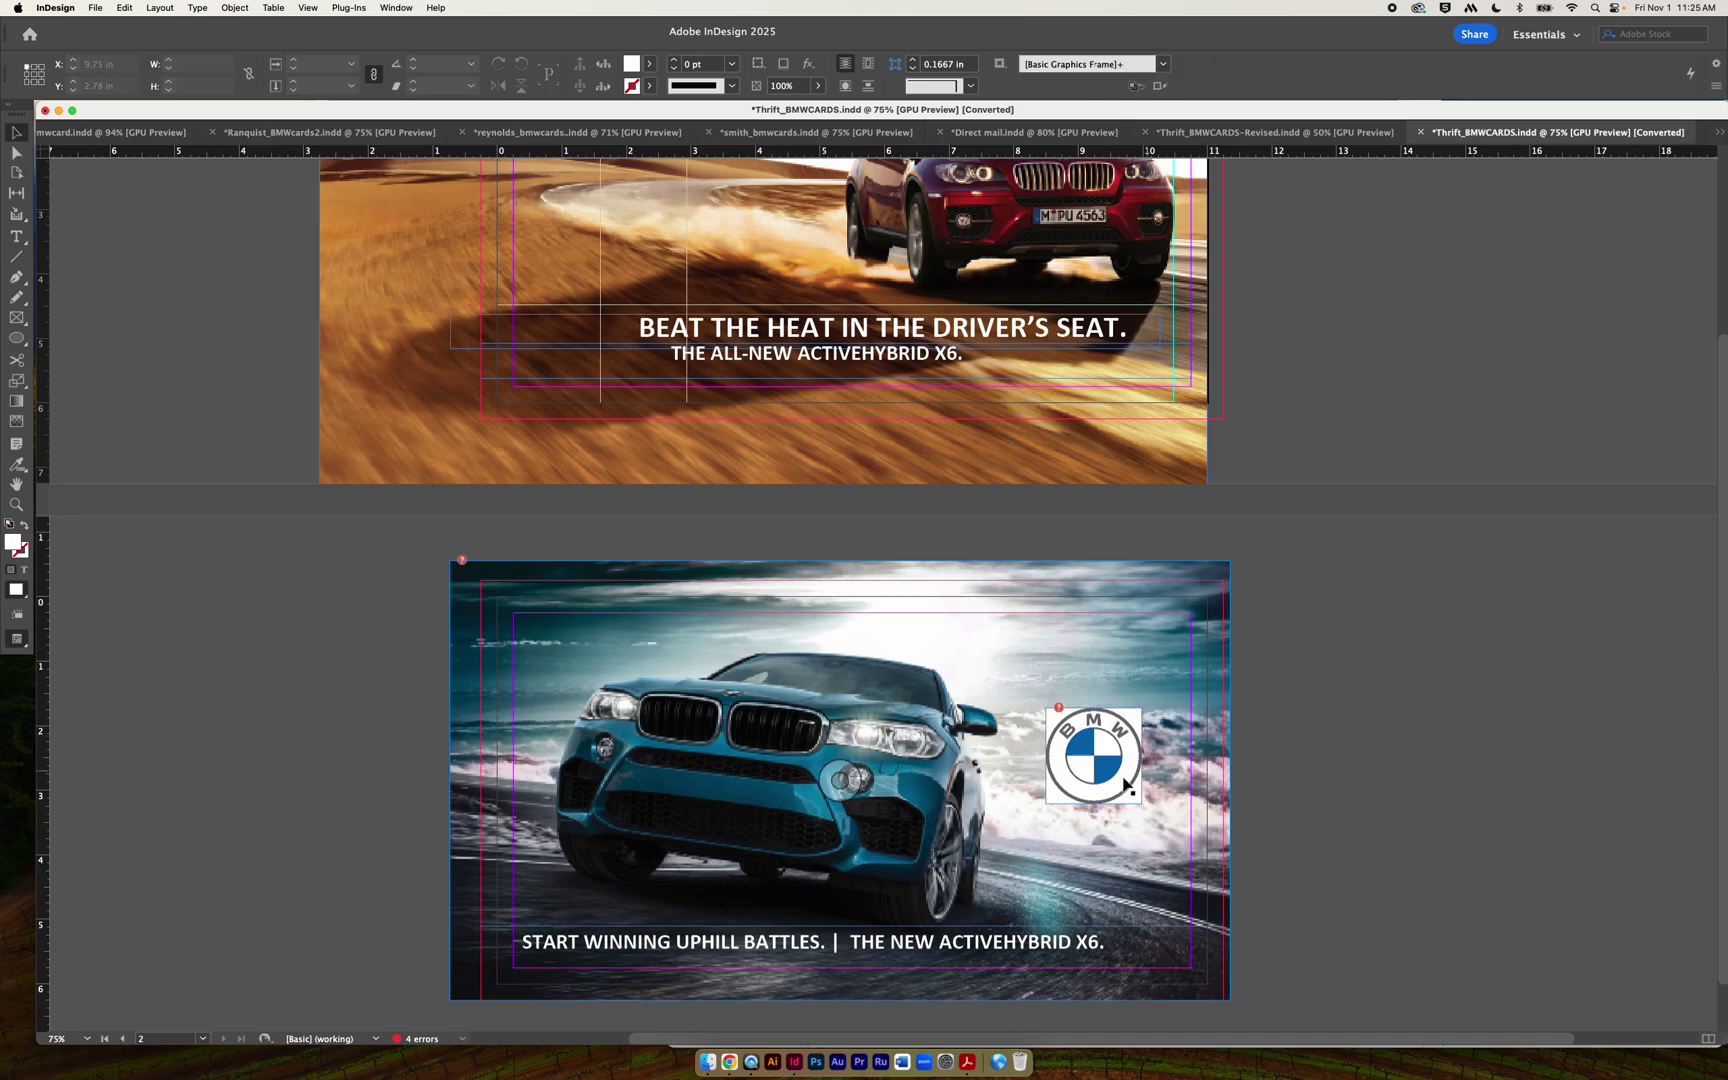
left_click_drag(1120, 775, 1105, 700)
key("super+z")
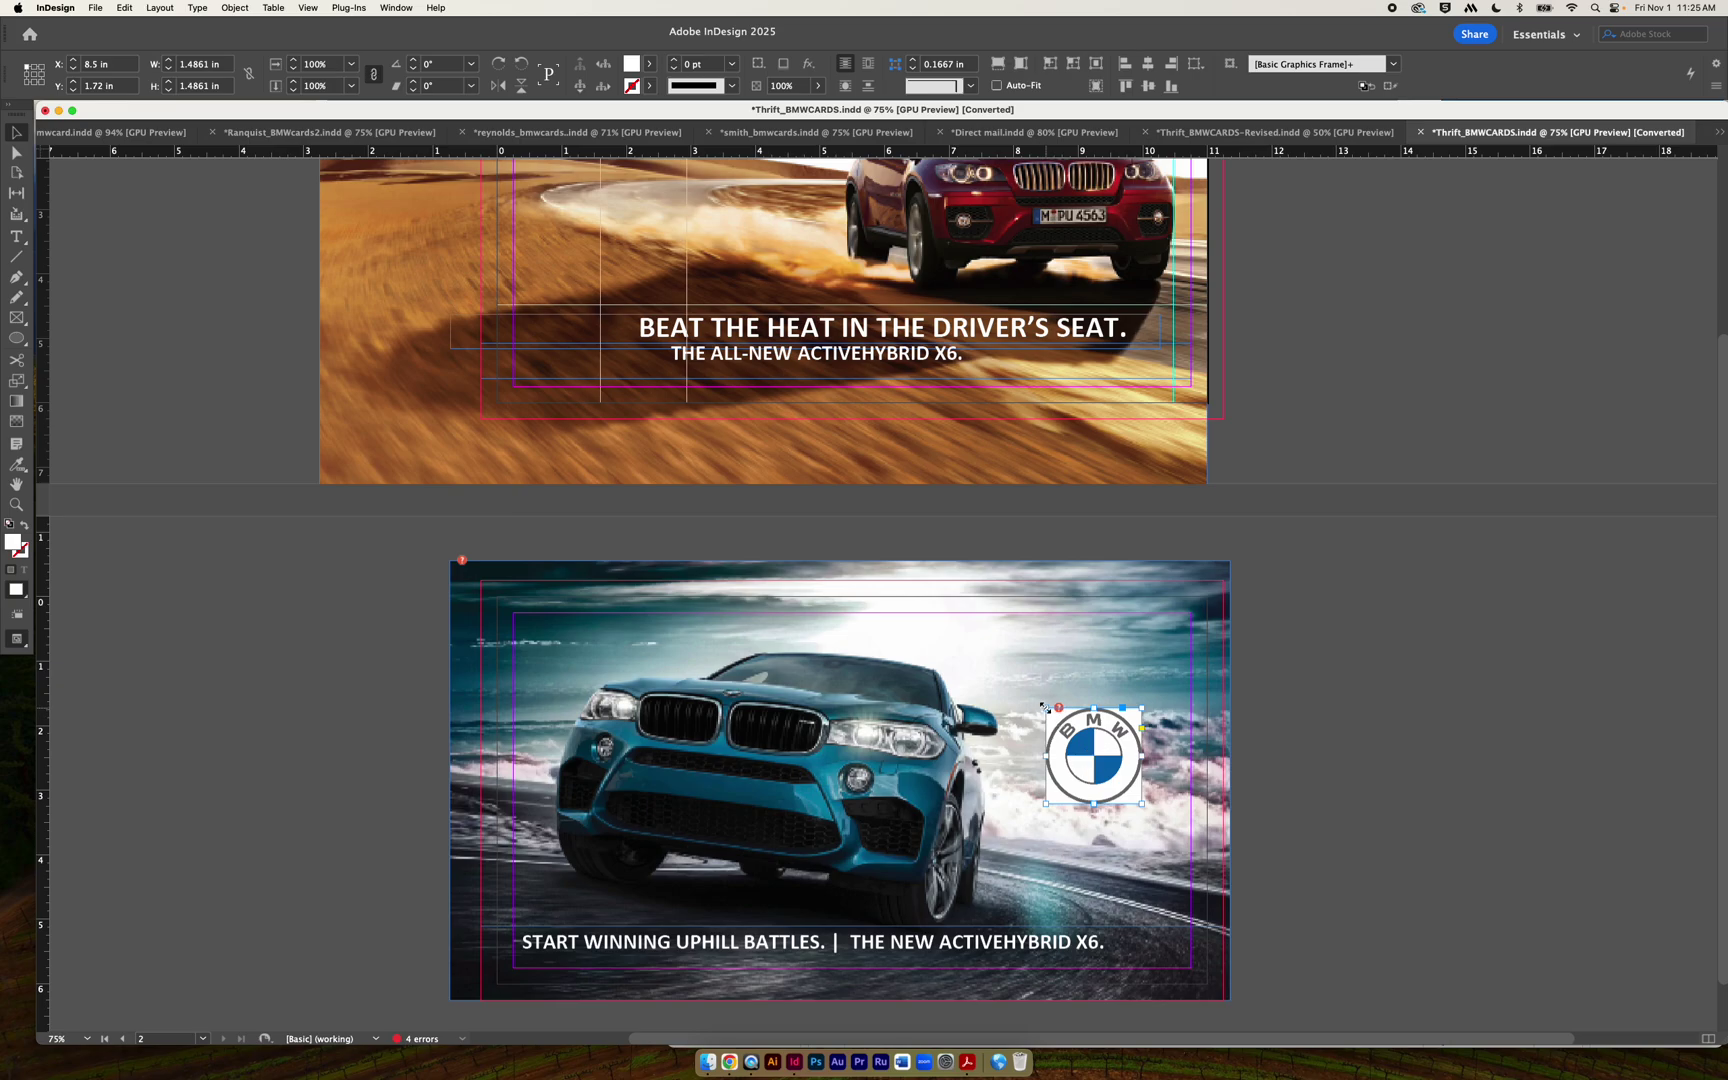
left_click_drag(1044, 706, 1072, 742)
key("super+z")
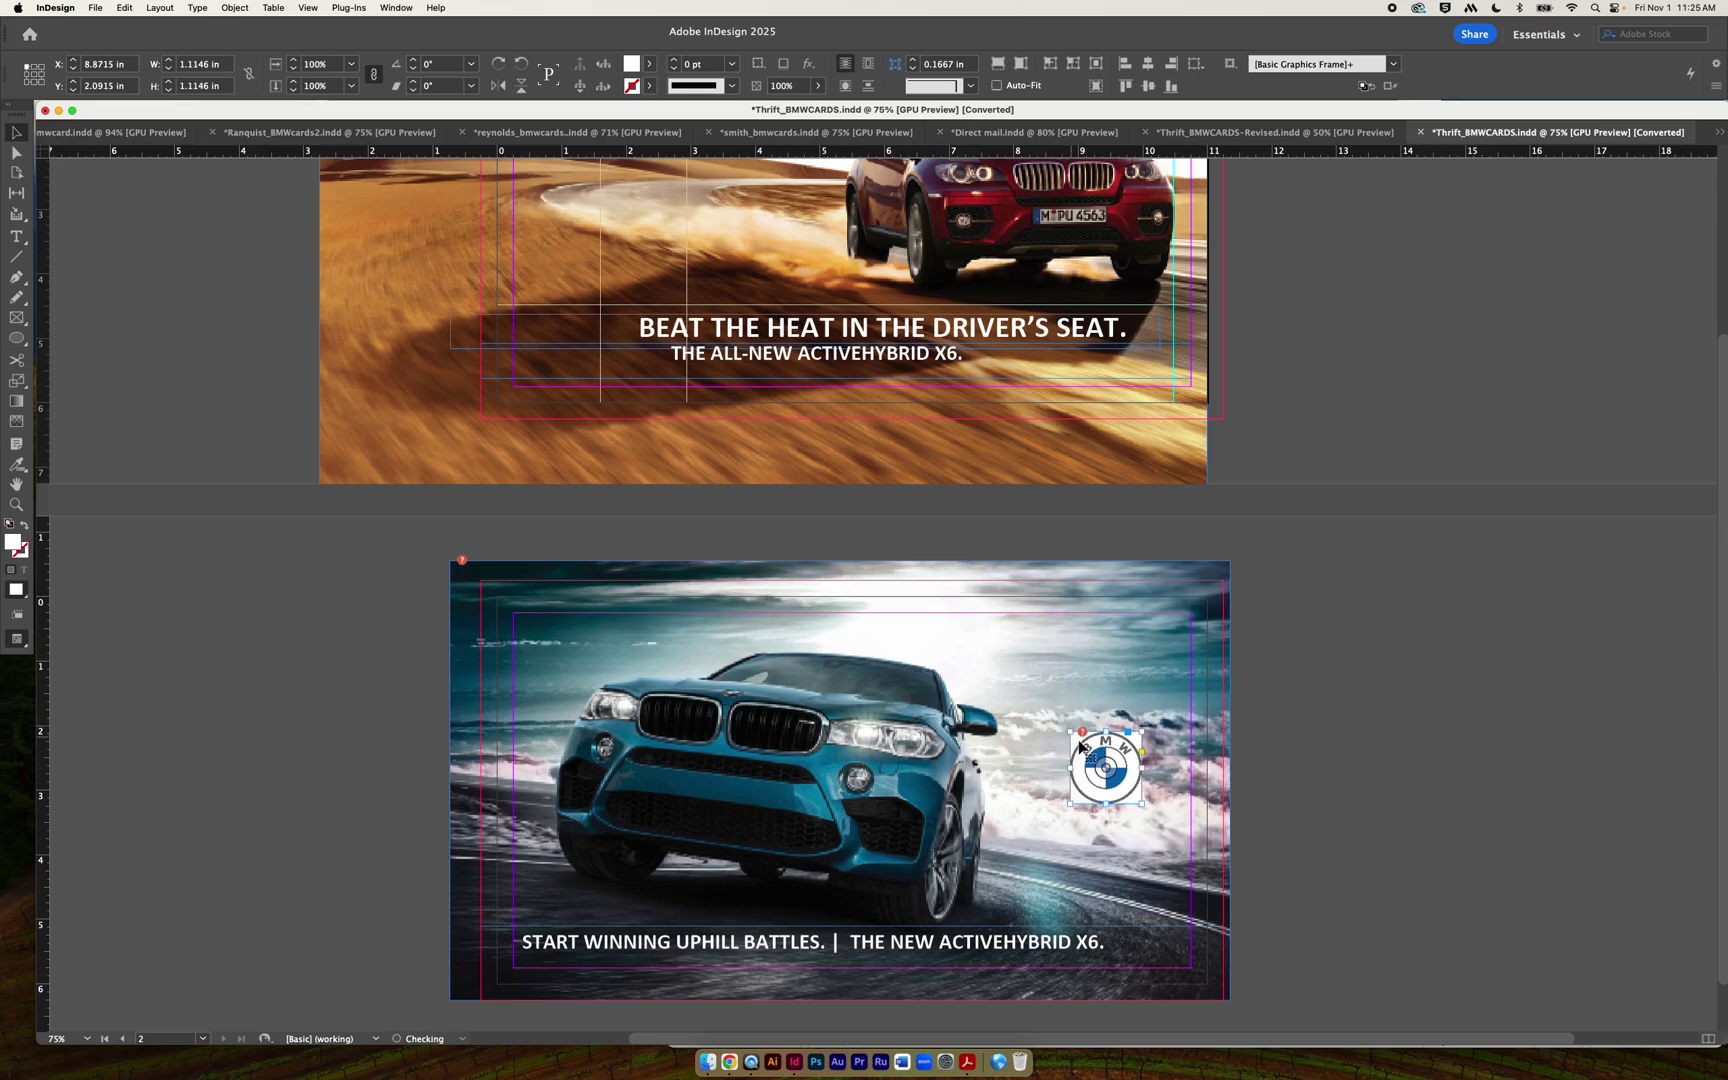
left_click_drag(1106, 877, 1166, 935)
left_click(1315, 906)
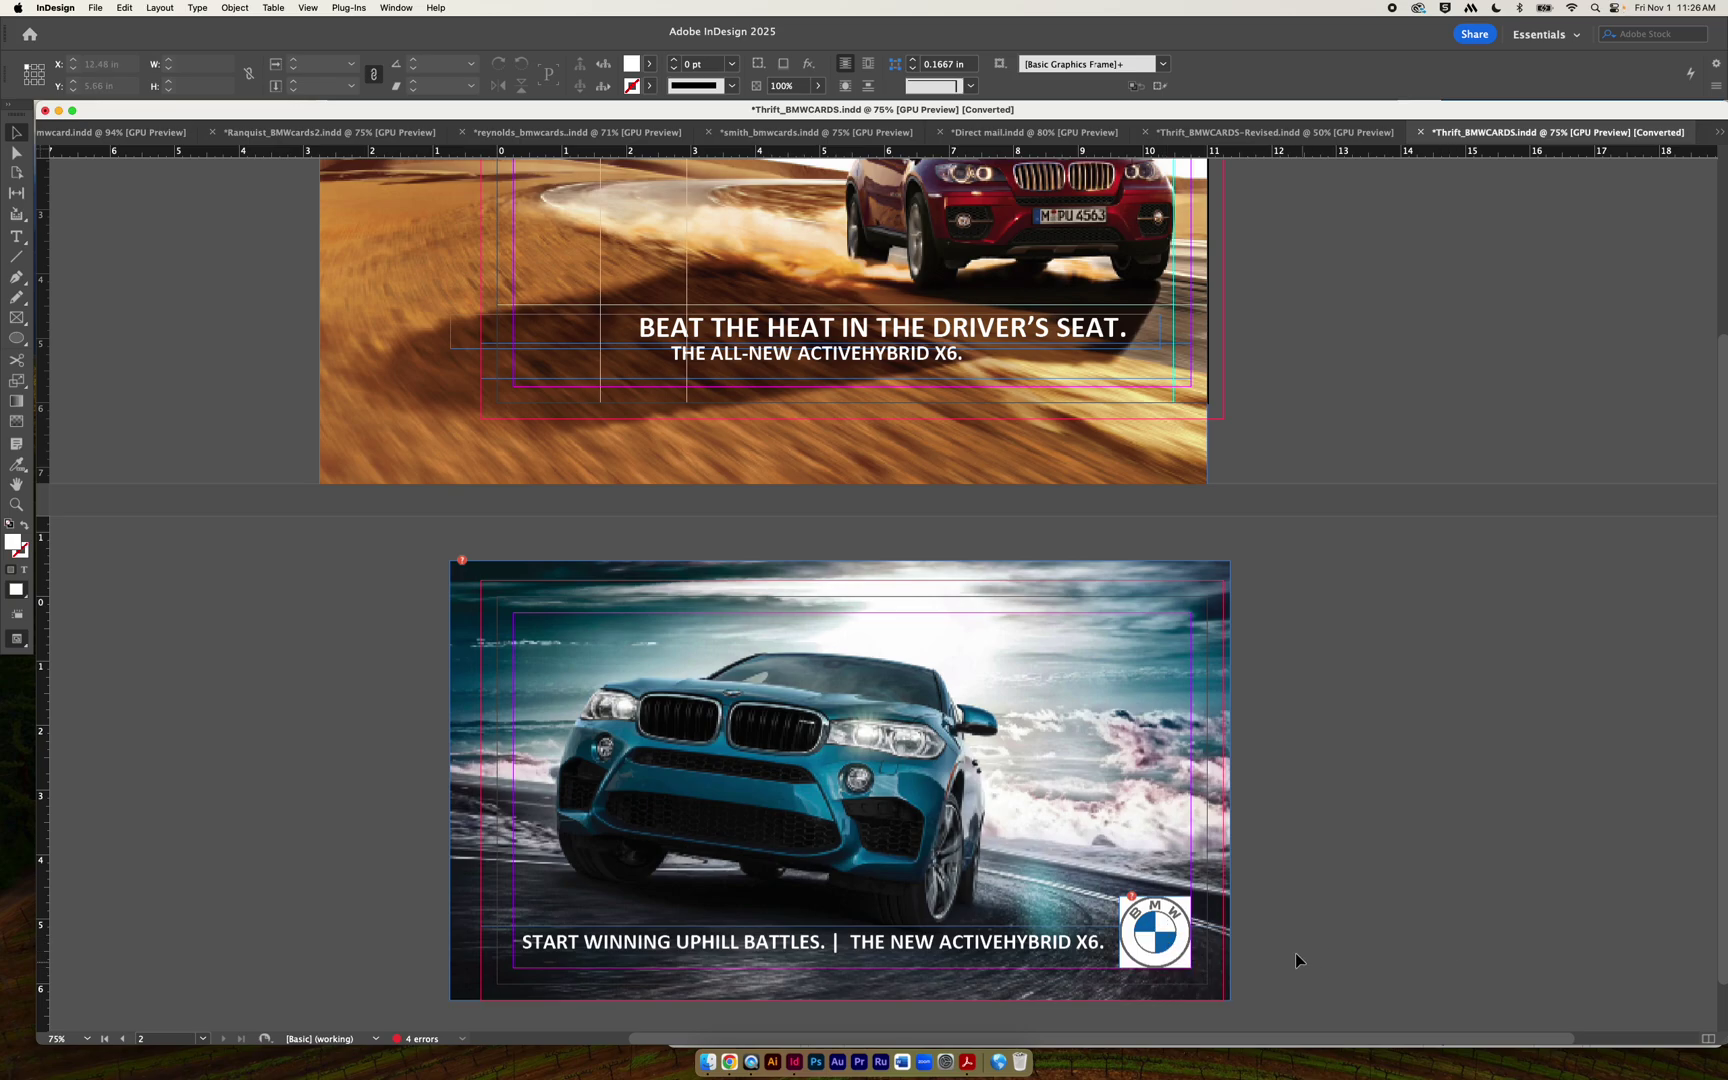
Try the logo in the upper-right corner of the margins, with the blue card's text line shifted right to X 0.32 in.
mouse_move(1155, 930)
left_mouse_down()
mouse_move(1125, 621)
mouse_move(1145, 652)
mouse_move(1186, 638)
left_mouse_up()
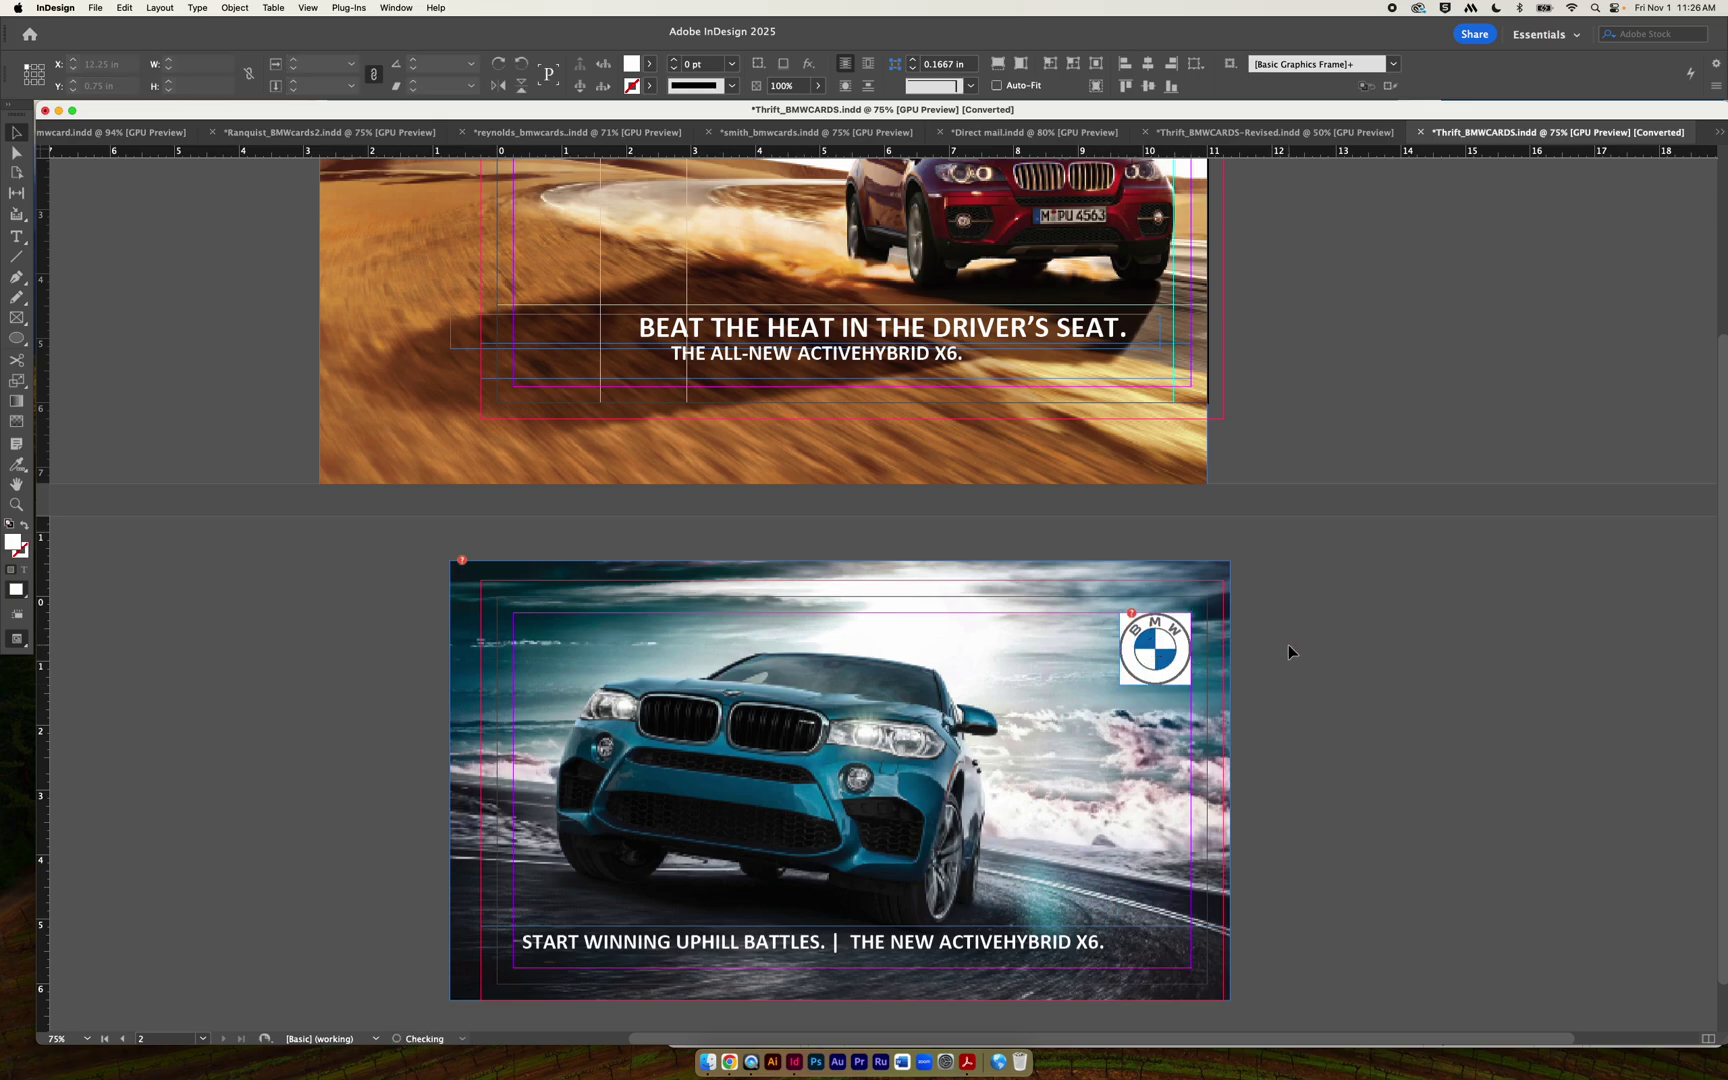
left_click(1286, 645)
left_click_drag(961, 945, 998, 945)
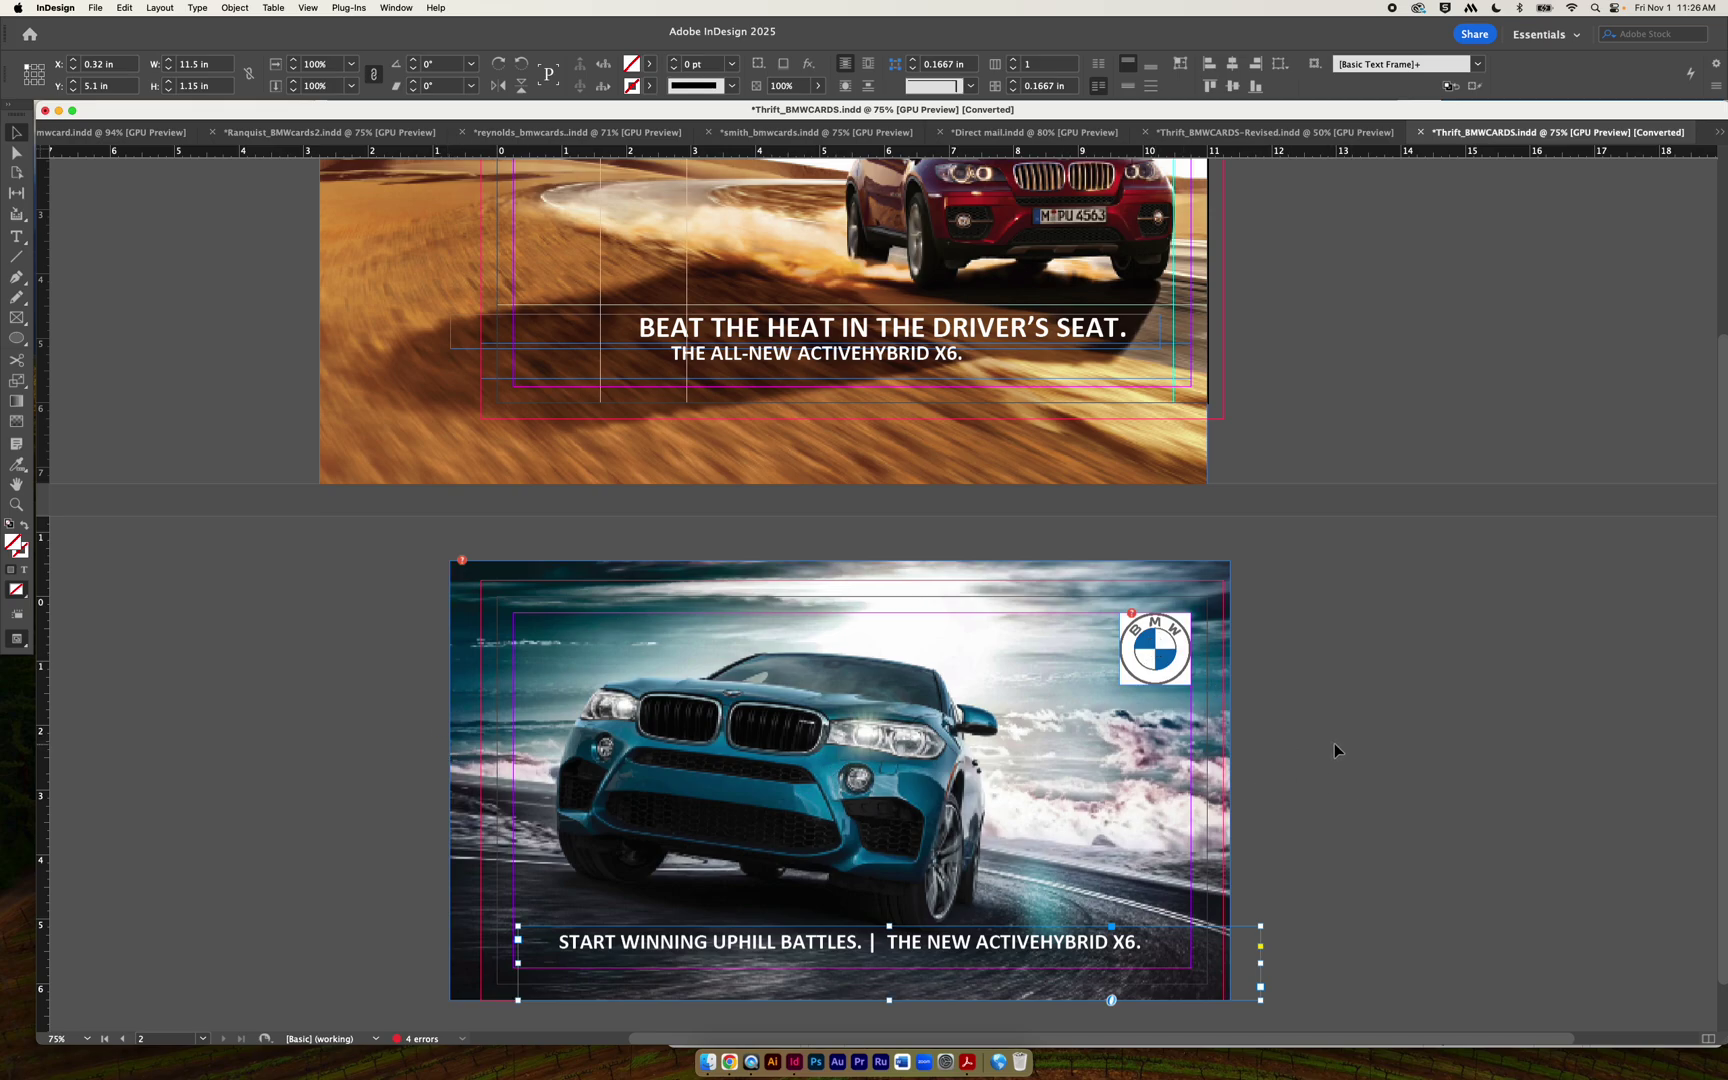
Place the logo in the blue card's lower-left margin corner and the text line beside it at X 0.92 in, Y 5.13 in.
left_click_drag(1184, 659, 577, 943)
left_click(868, 950)
mouse_move(950, 950)
left_mouse_down()
mouse_move(1000, 950)
mouse_move(982, 947)
left_mouse_up()
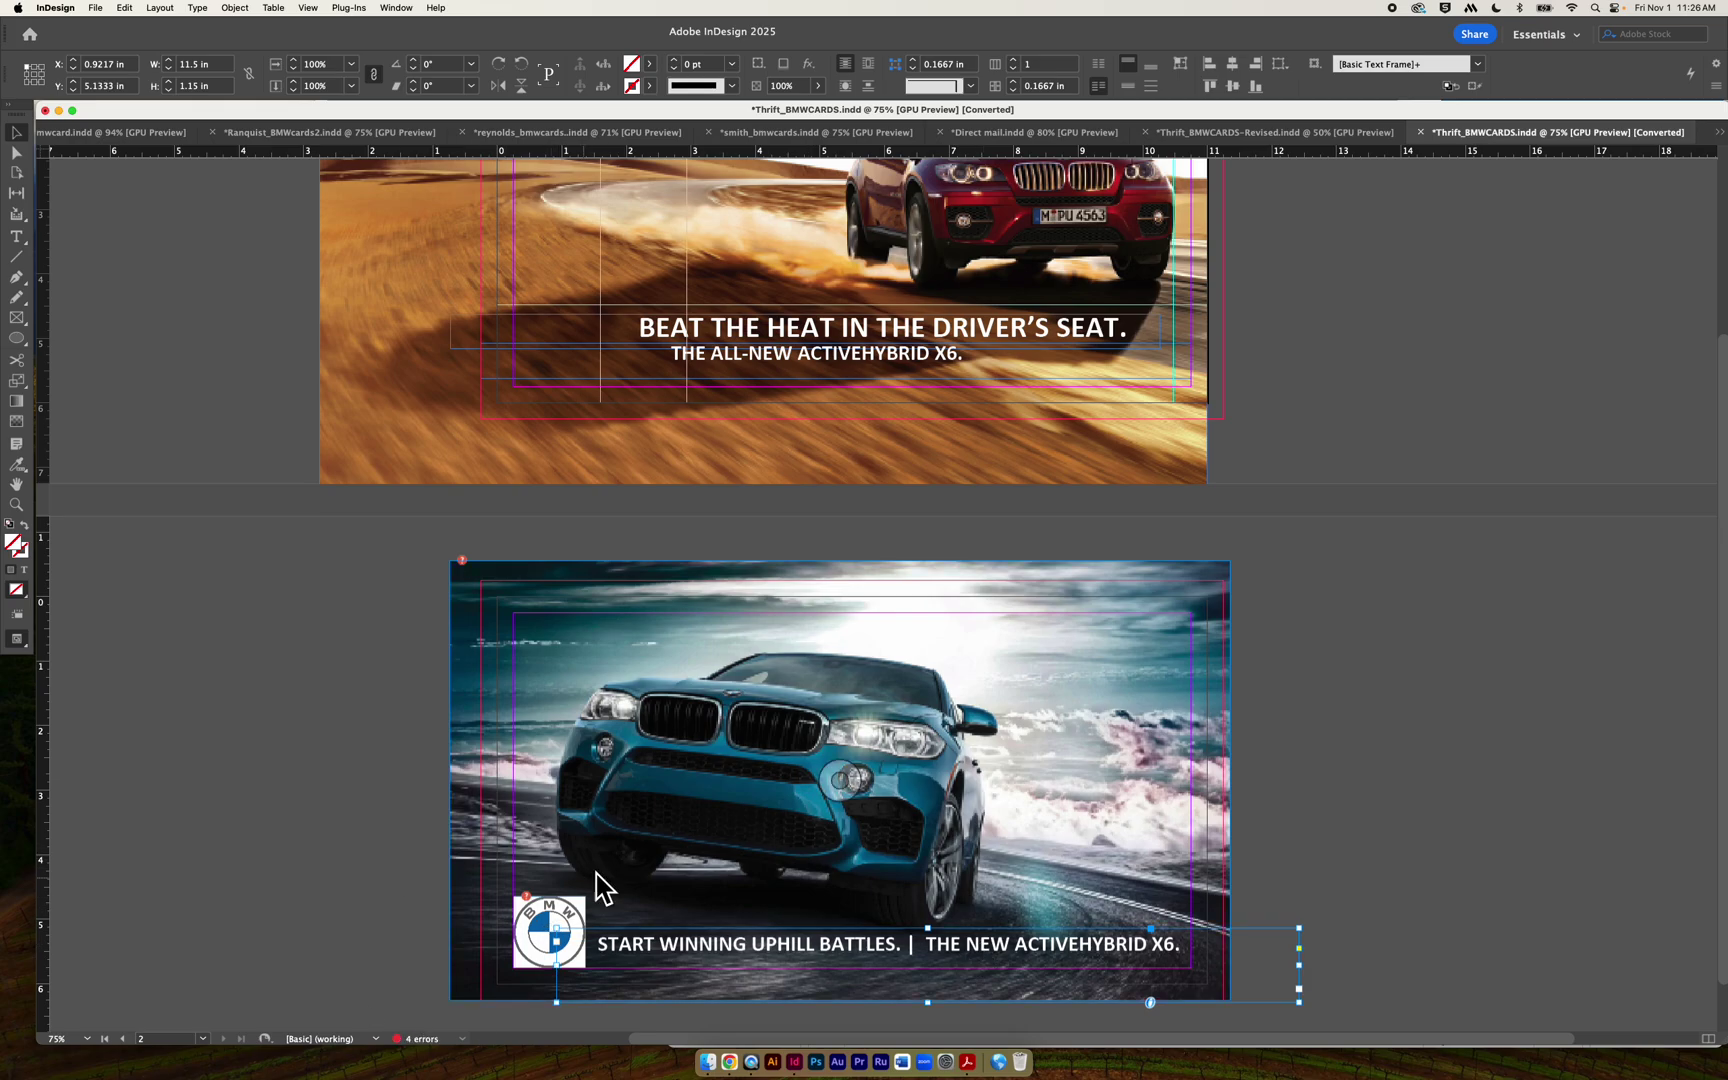
left_click(1411, 774)
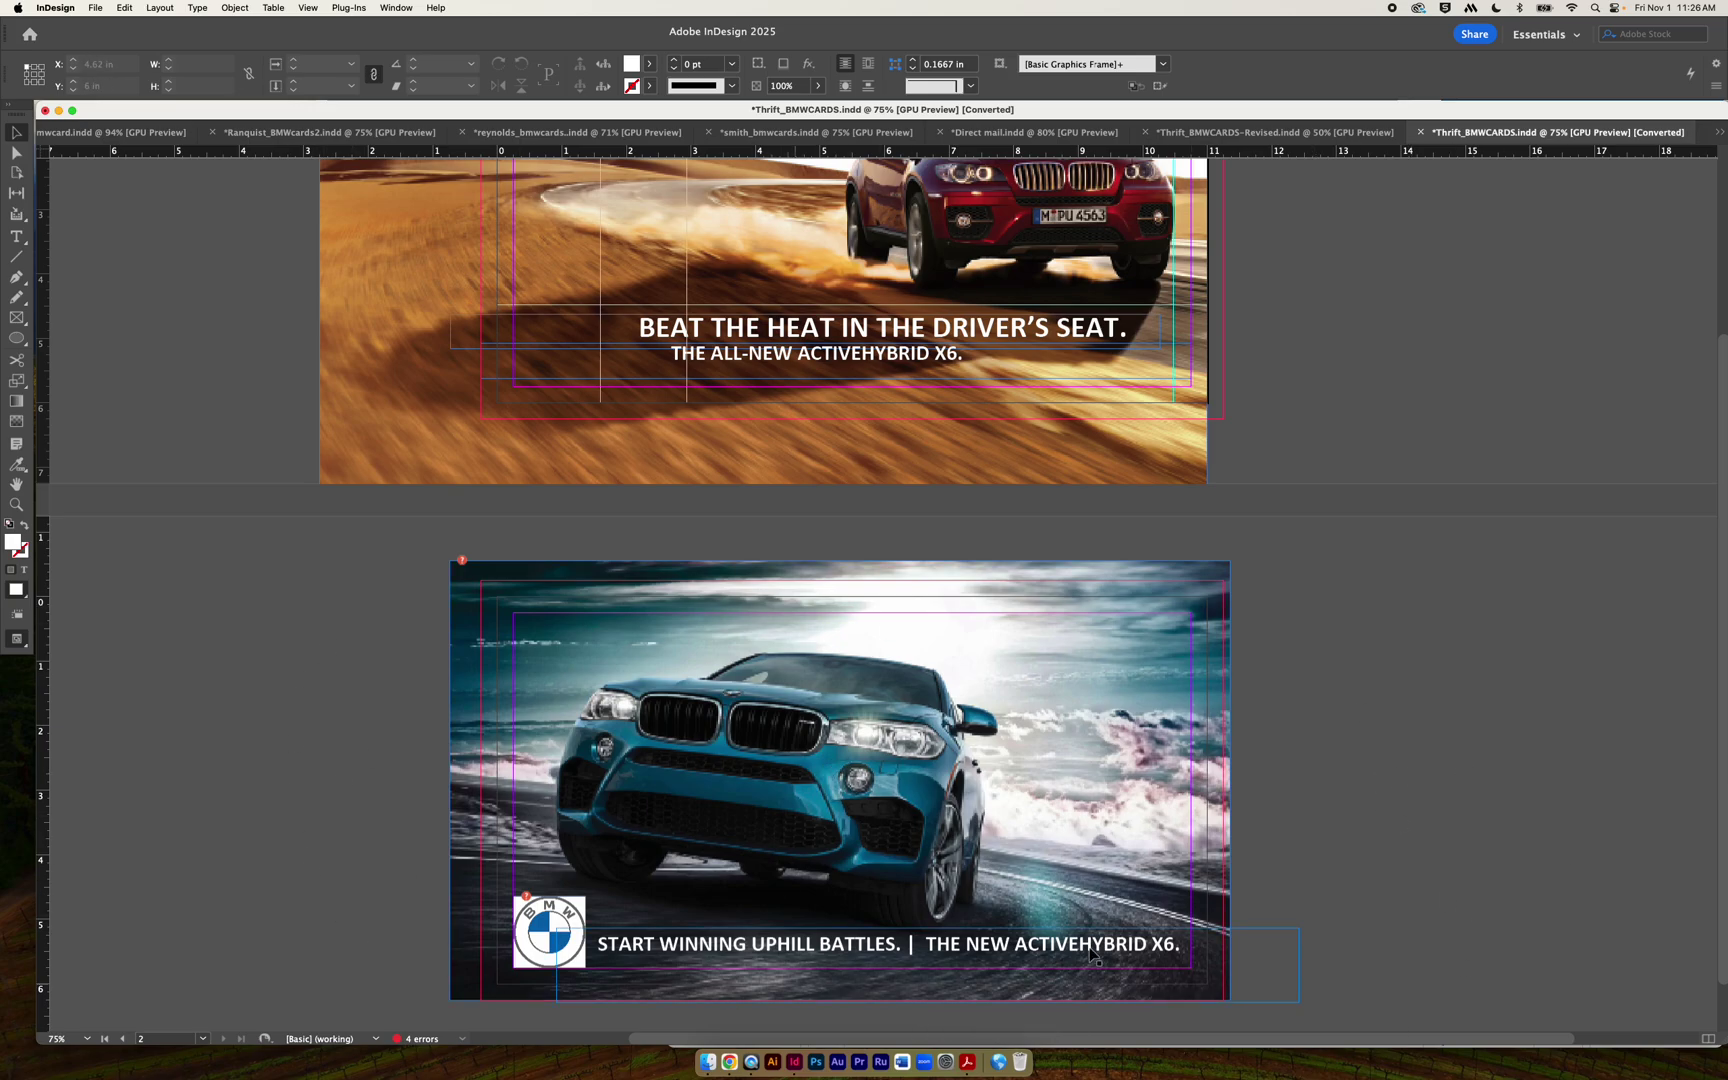
Compare the logo and text placement on the desert and blue cards, viewing both together at 50%.
scroll(988, 415, "up", 1)
scroll(988, 414, "up", 5)
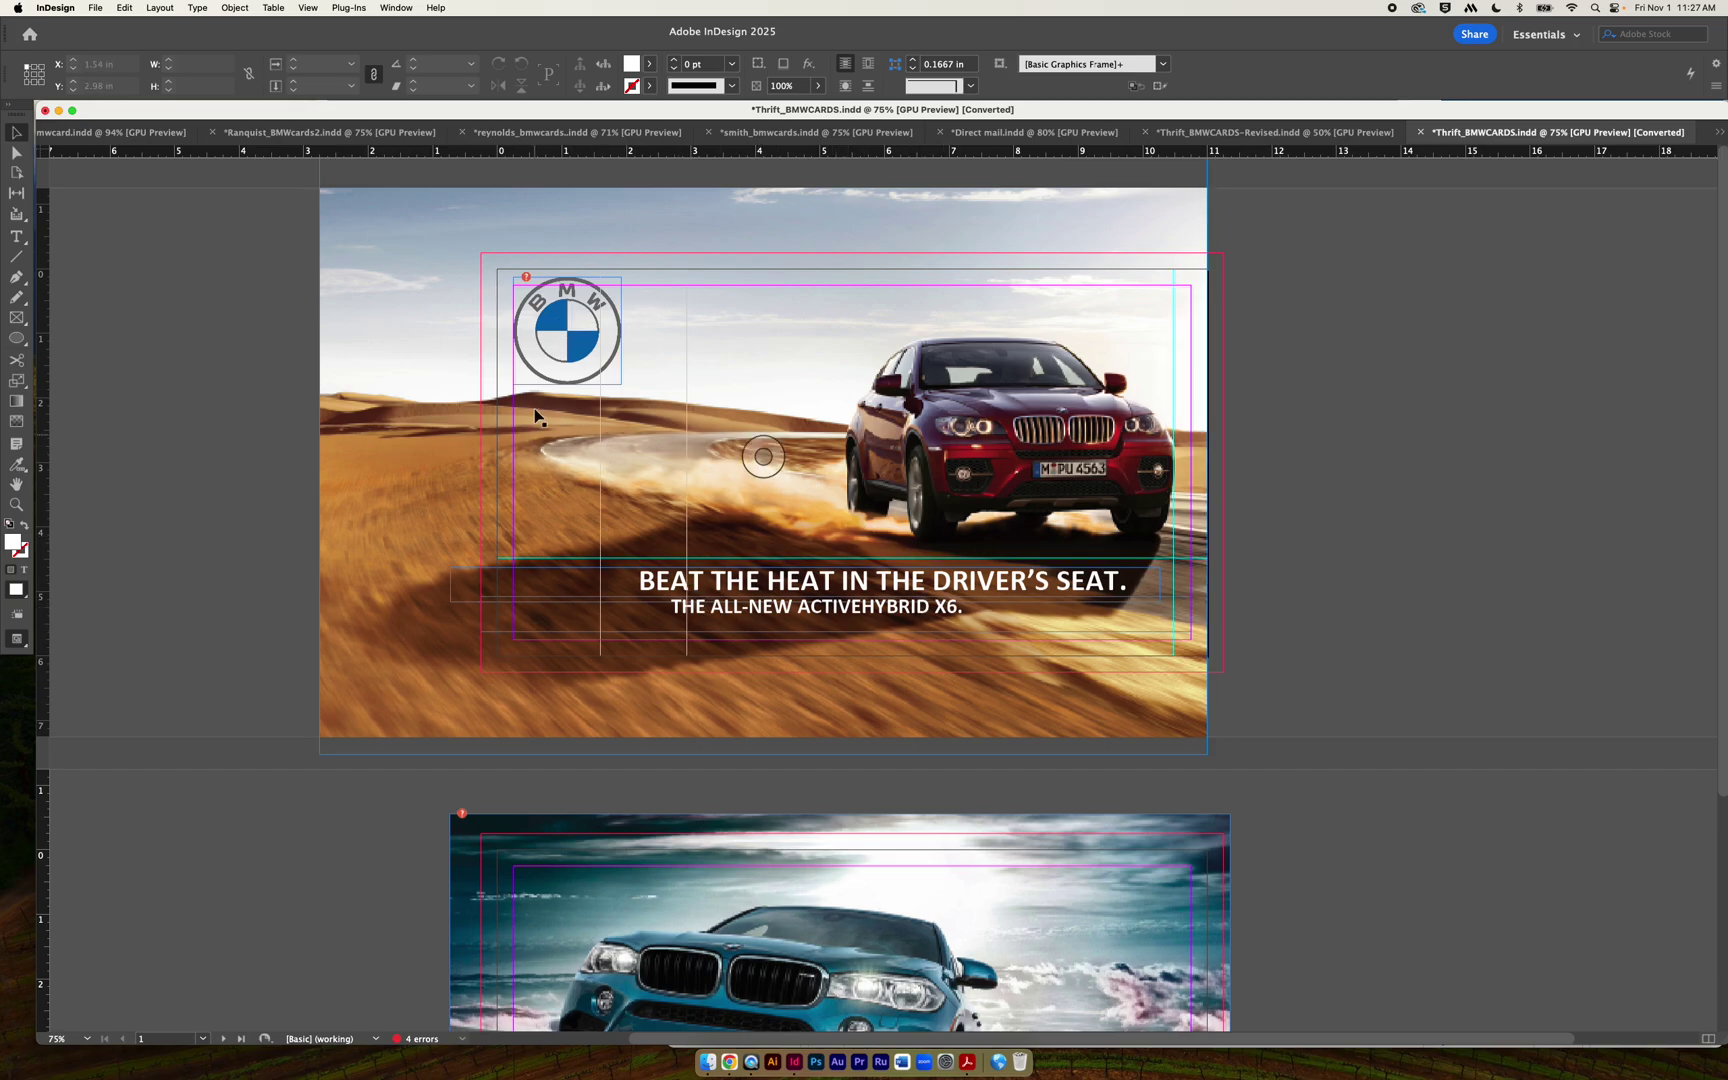
scroll(1062, 549, "down", 6)
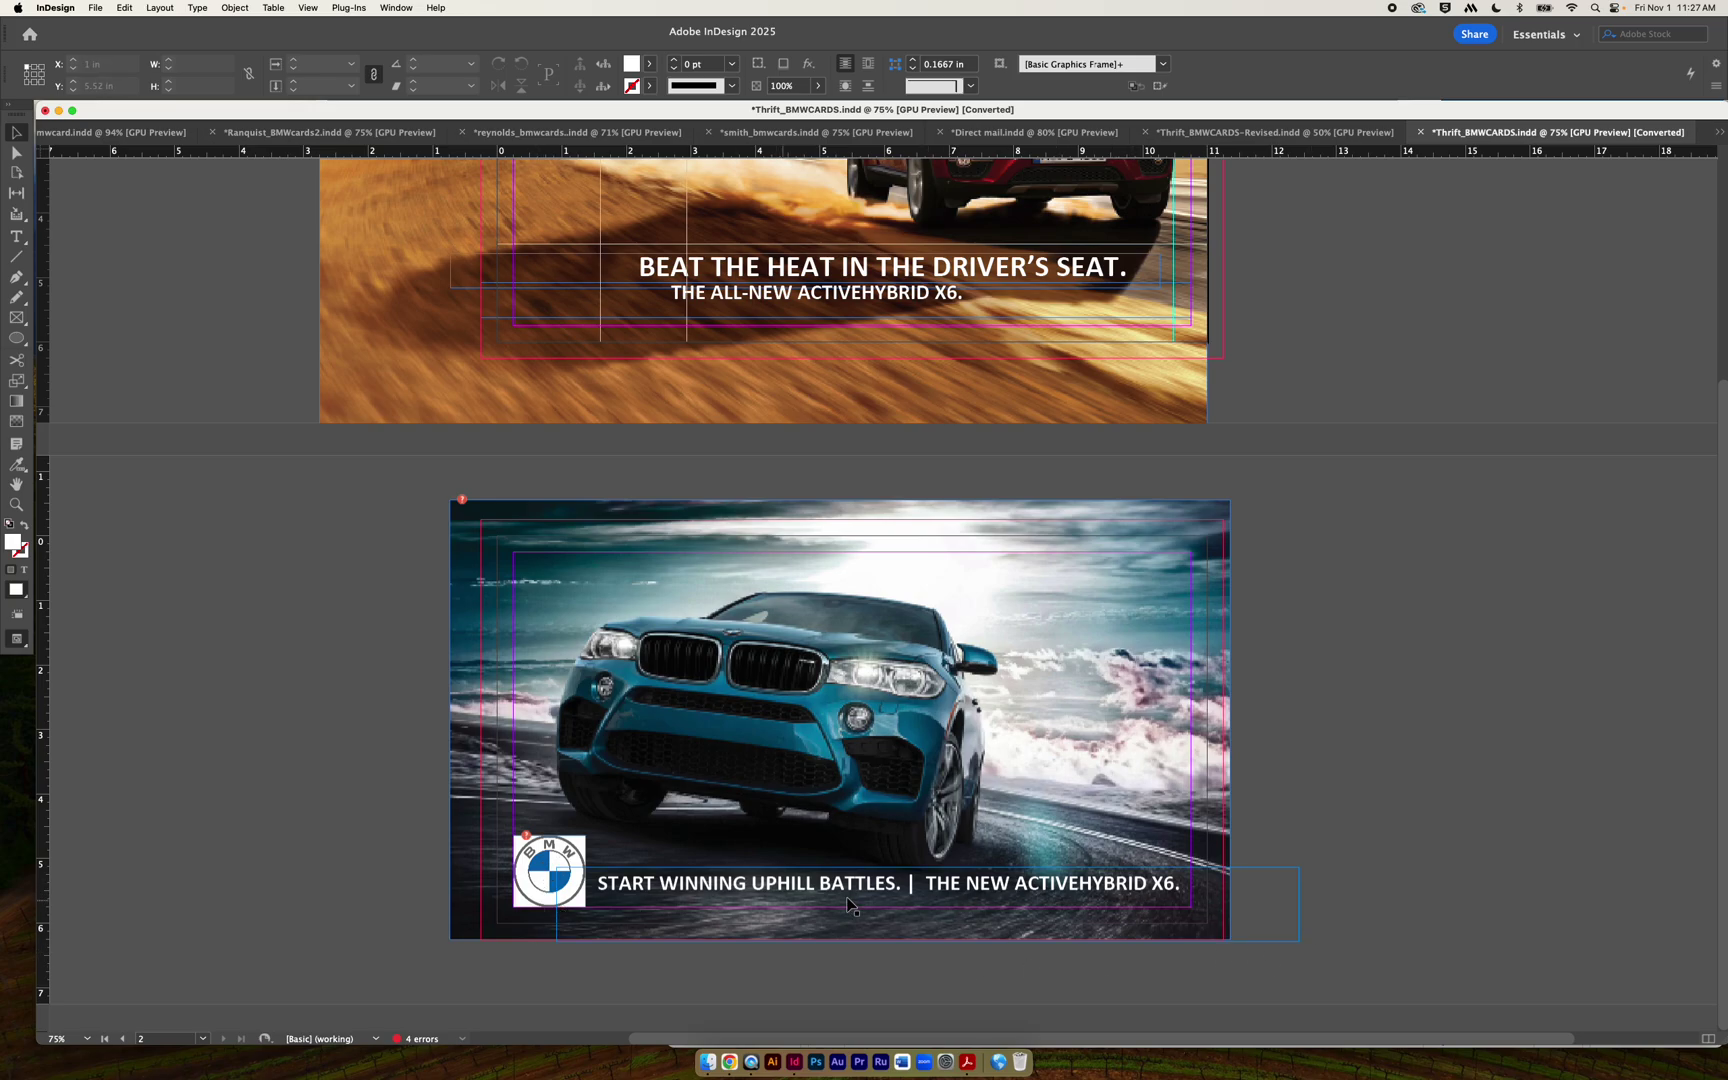
scroll(1340, 848, "up", 3)
key("super+minus")
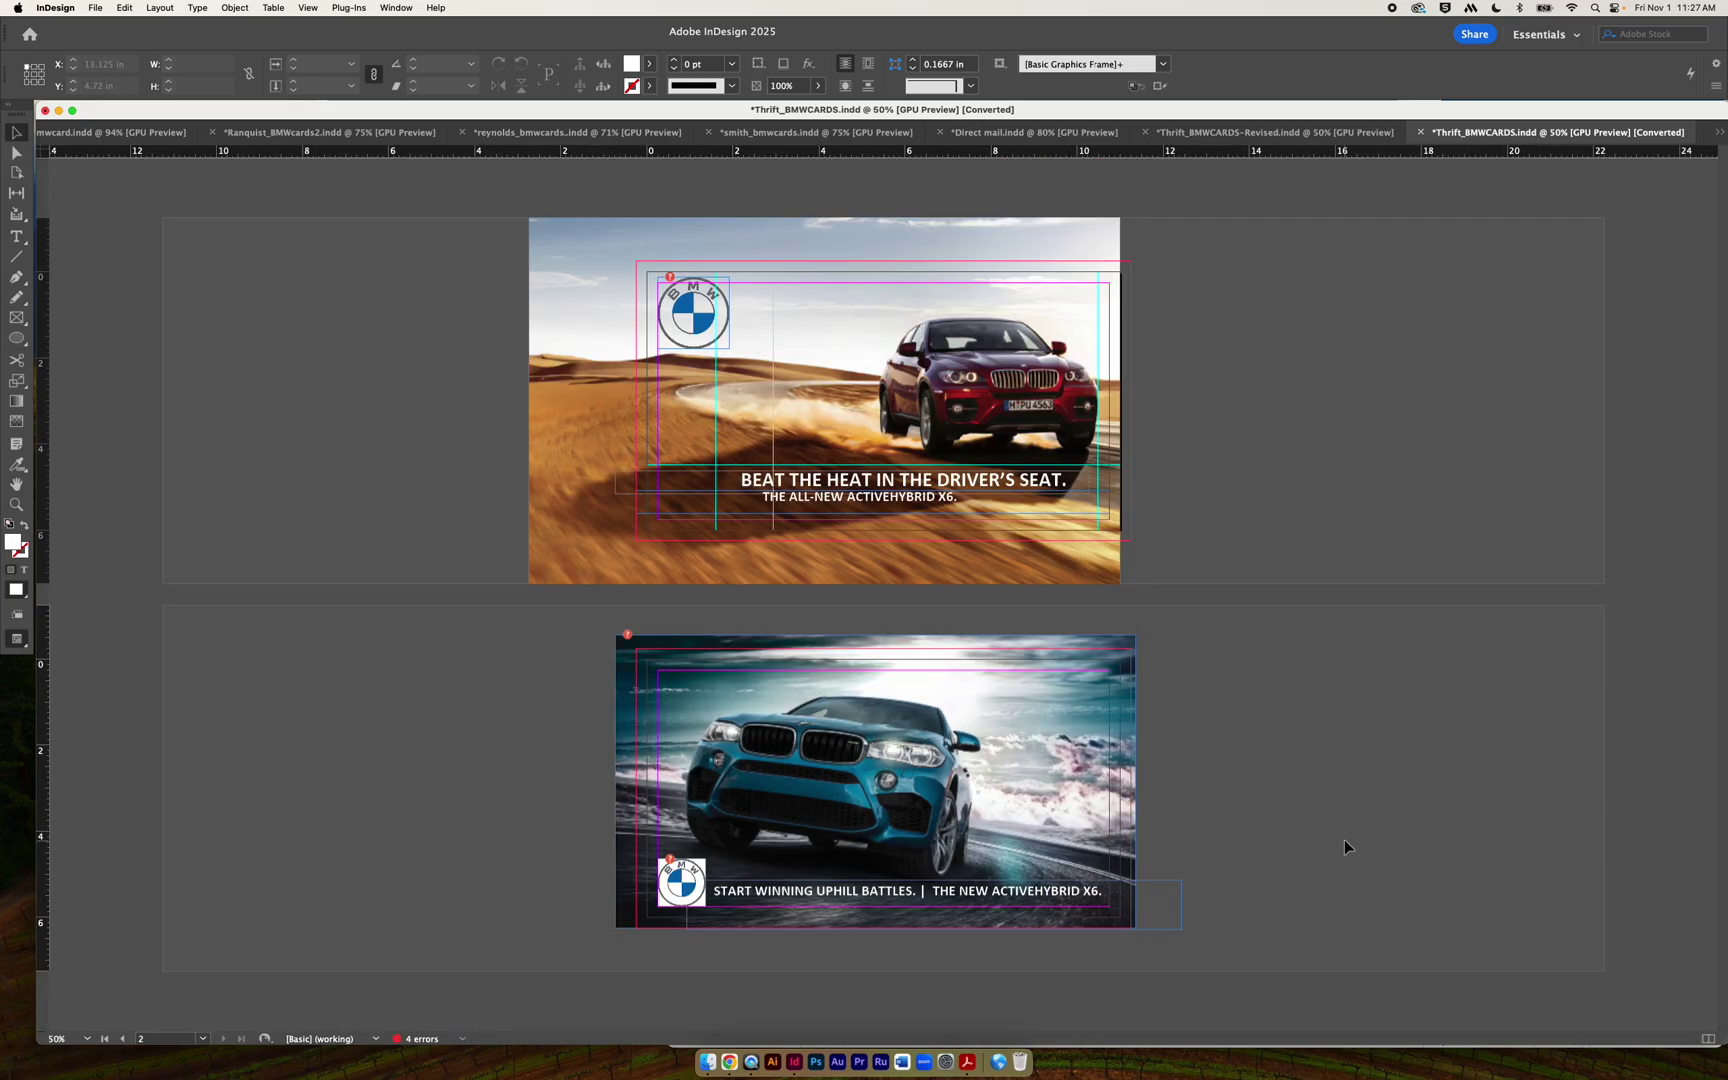